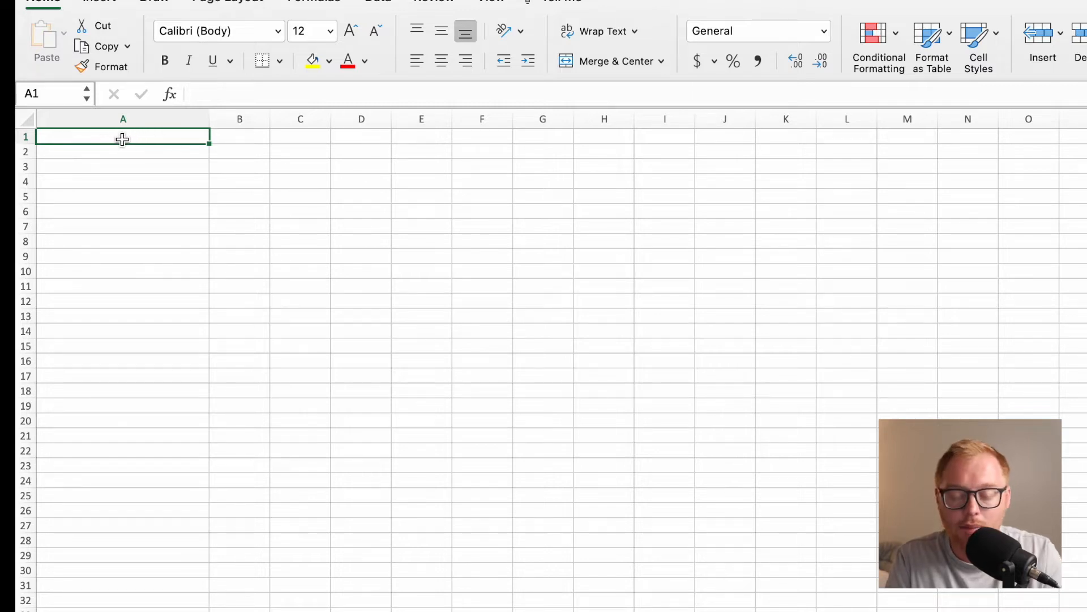
# Enter the heading ASSUMPTIONS in cell A2 and make it bold.
pyautogui.click(109, 152)
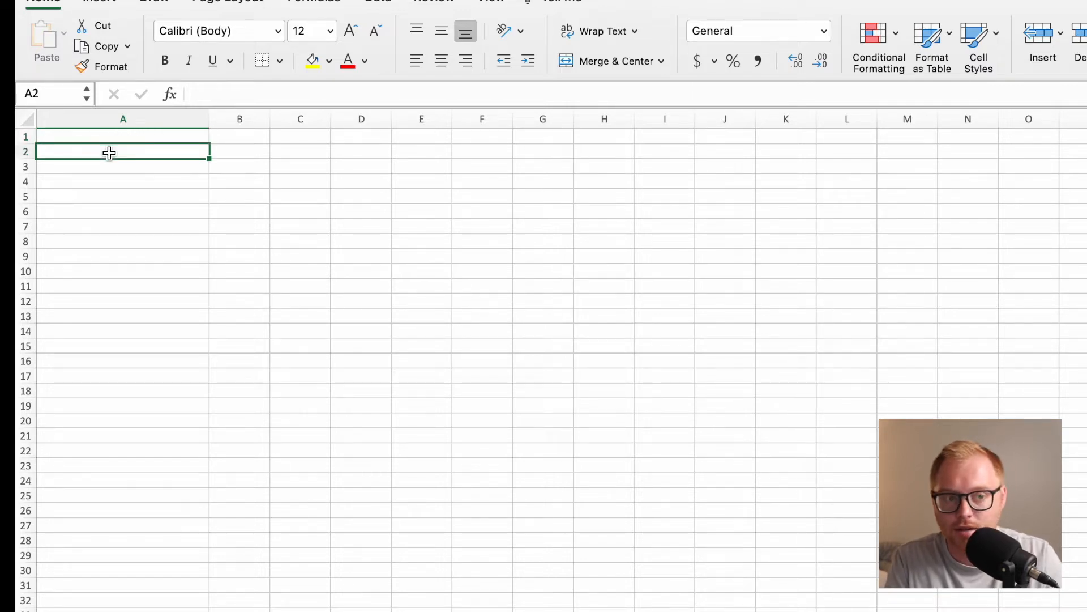
pyautogui.write('AS')
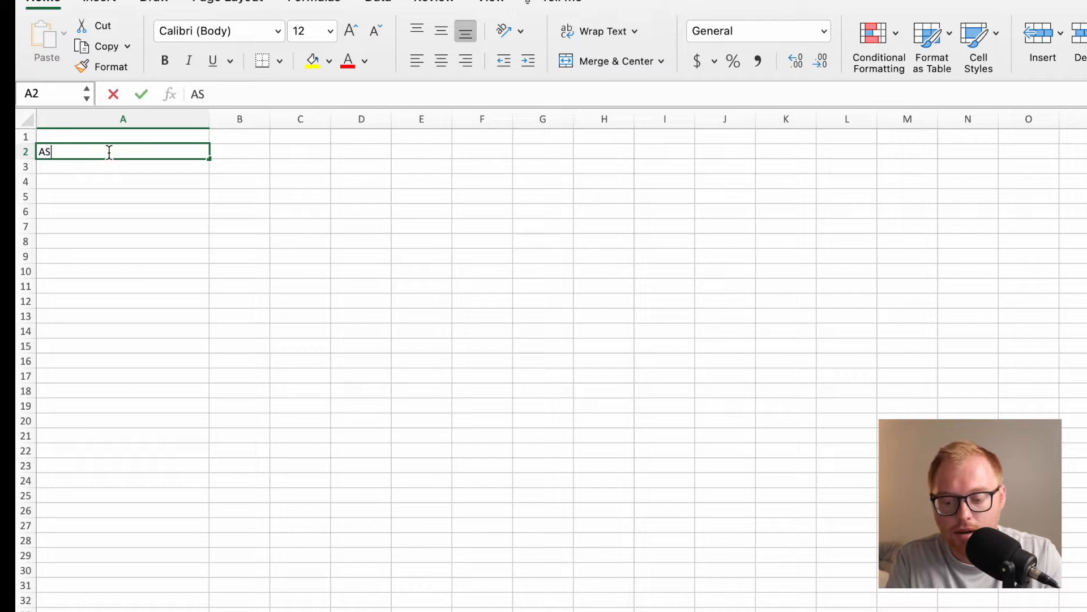
pyautogui.write('SUMPTIONS')
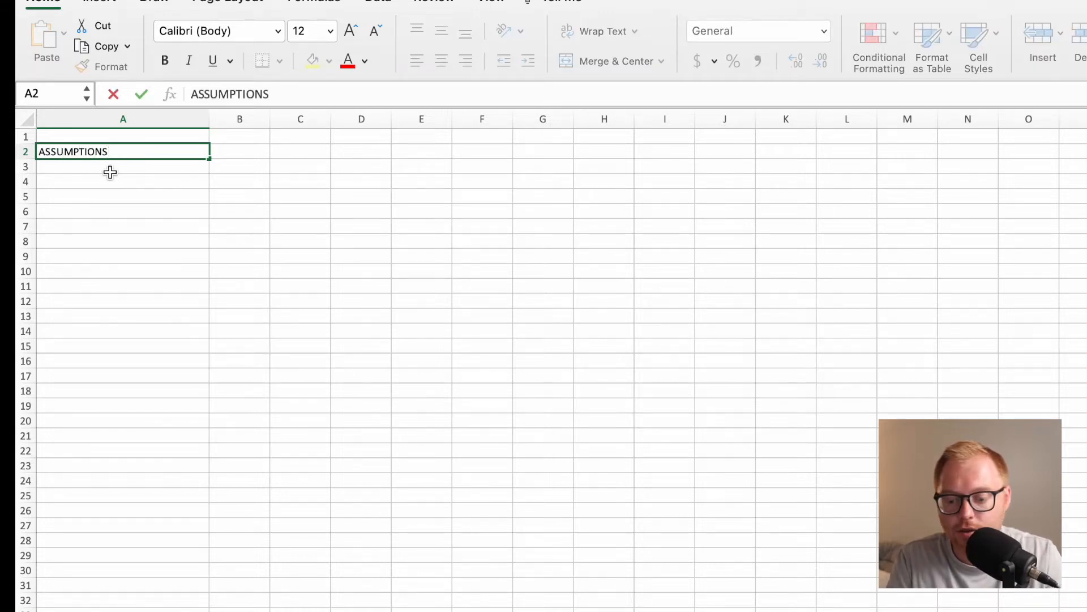
pyautogui.click(102, 170)
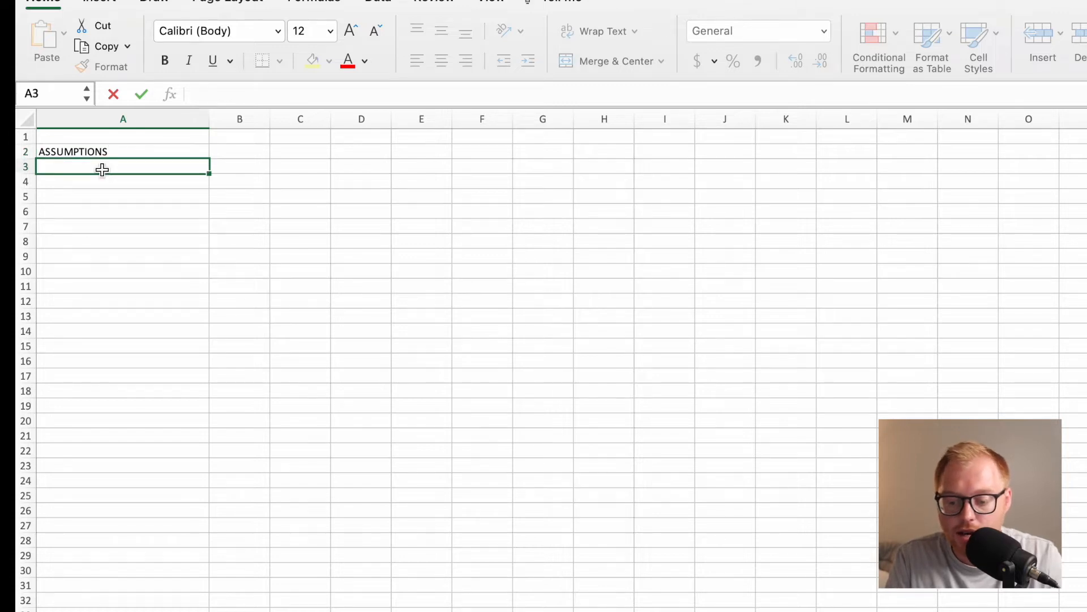
pyautogui.click(97, 184)
pyautogui.click(97, 157)
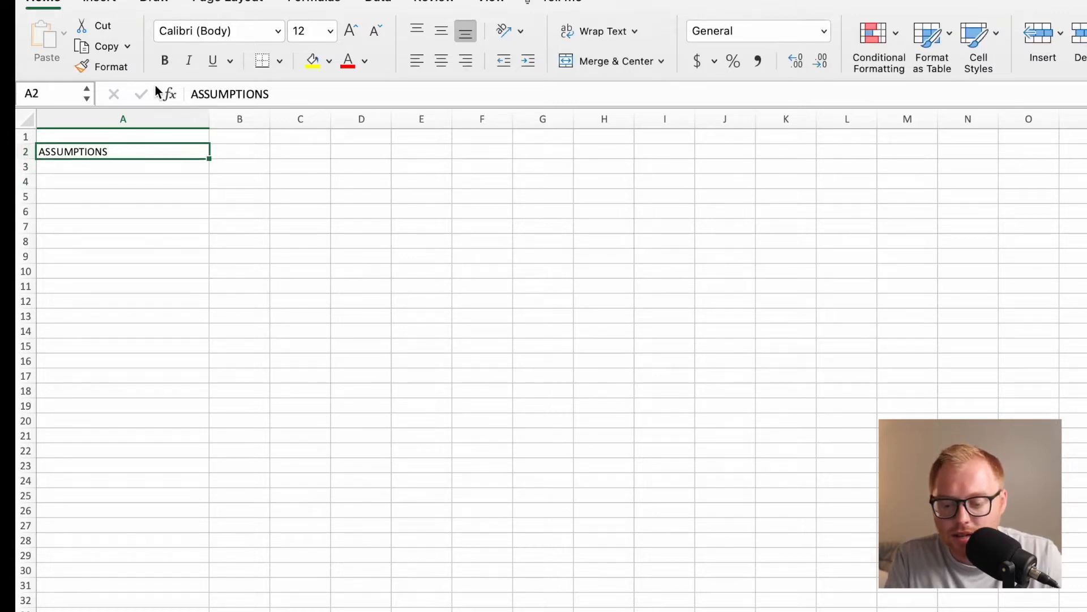
pyautogui.click(165, 61)
# Enter the labels Average Cart Size, Average COGS per Cart and Average Shipping Cost in cells A4 to A6.
pyautogui.click(86, 184)
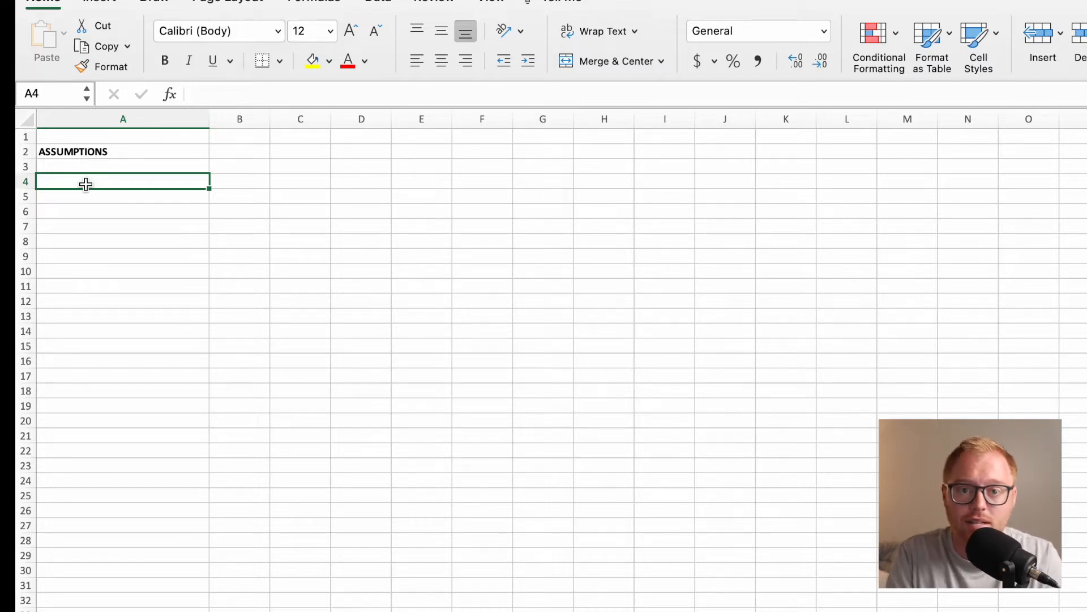
pyautogui.write('Average ')
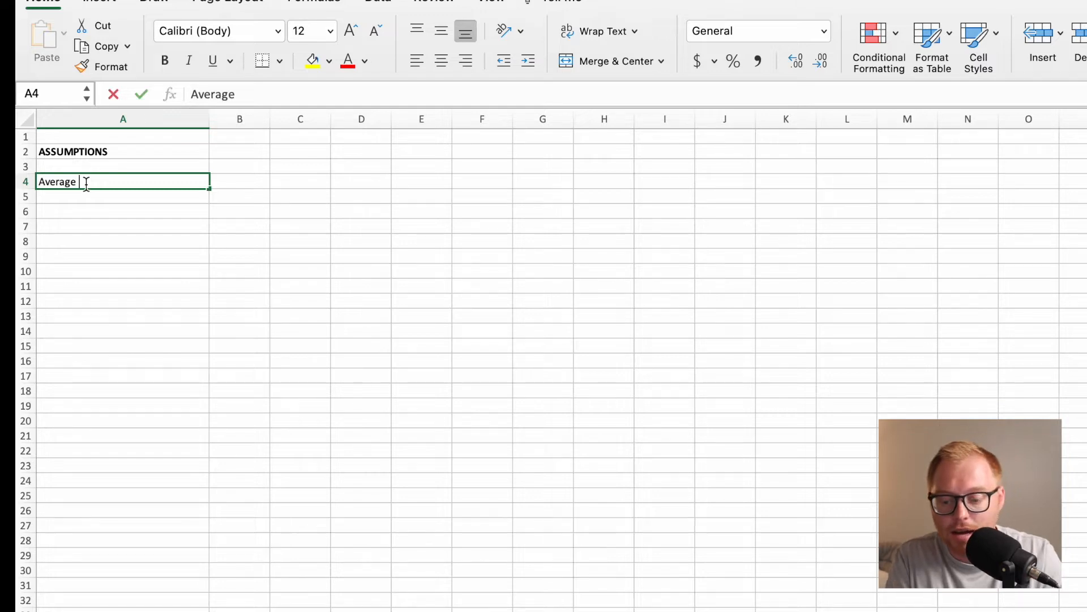
pyautogui.write('Cart Size')
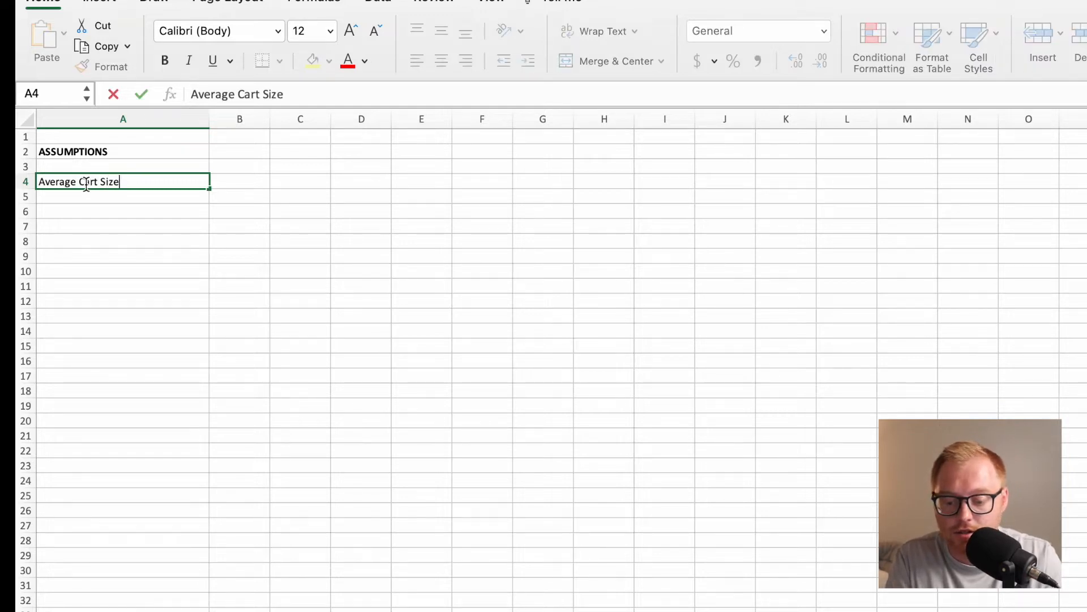
pyautogui.press('Return')
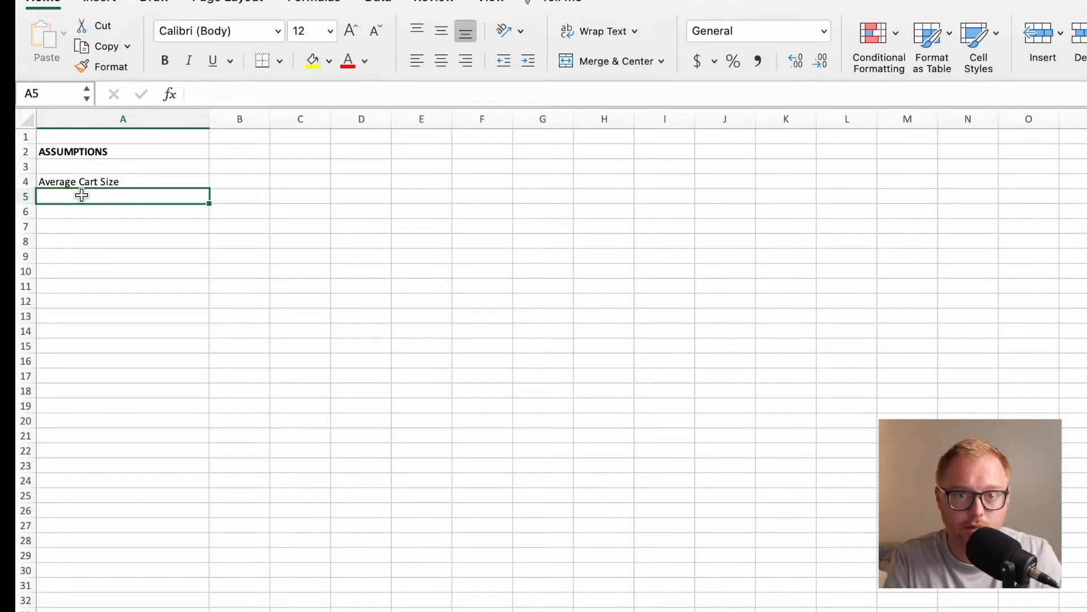
pyautogui.write('Average CO')
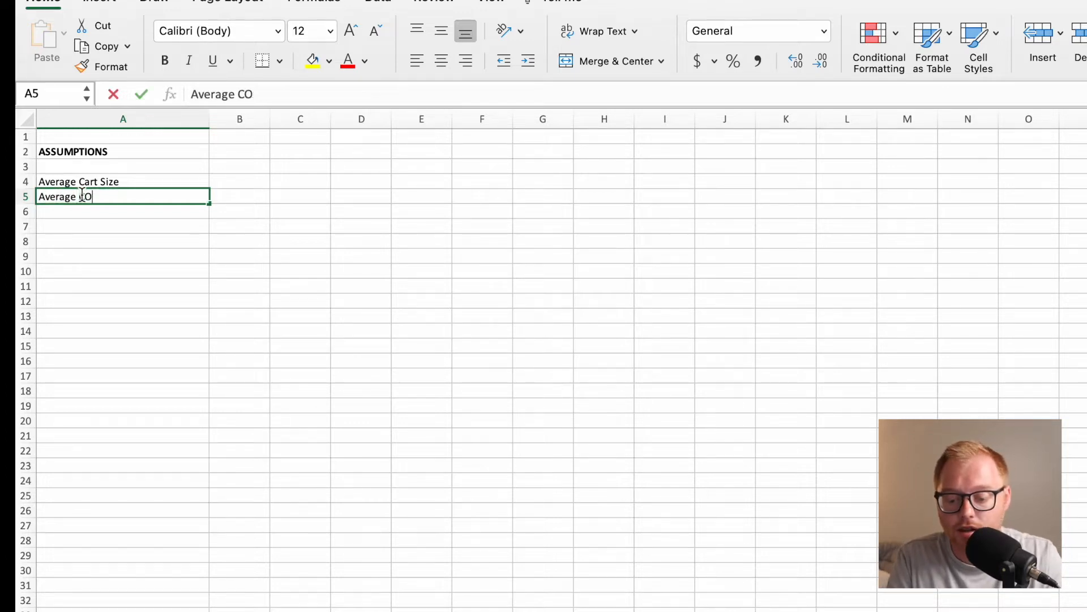
pyautogui.write('GS per Cart')
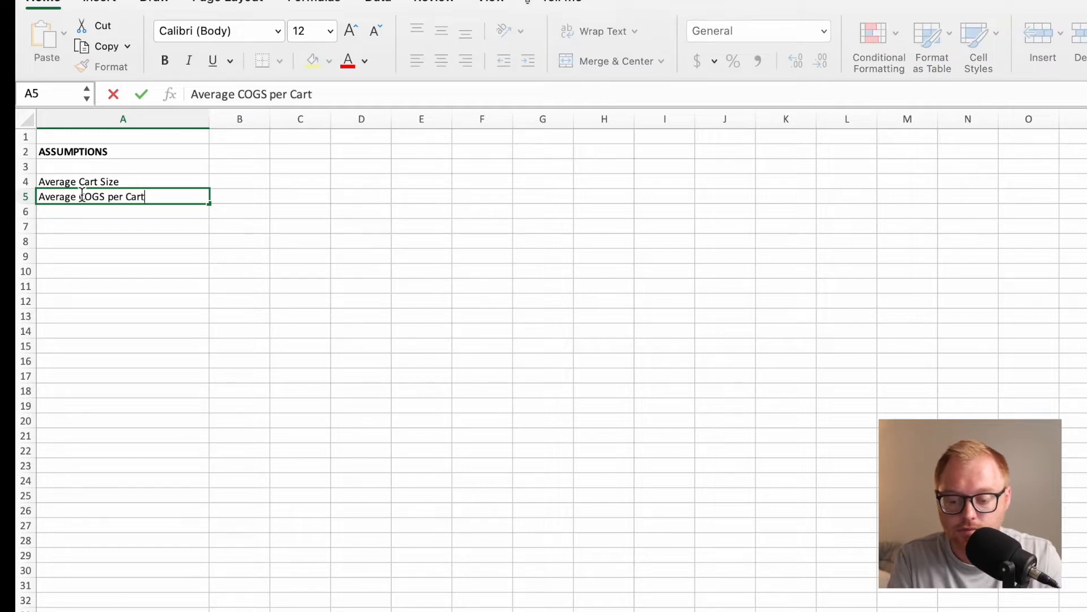
pyautogui.press('Return')
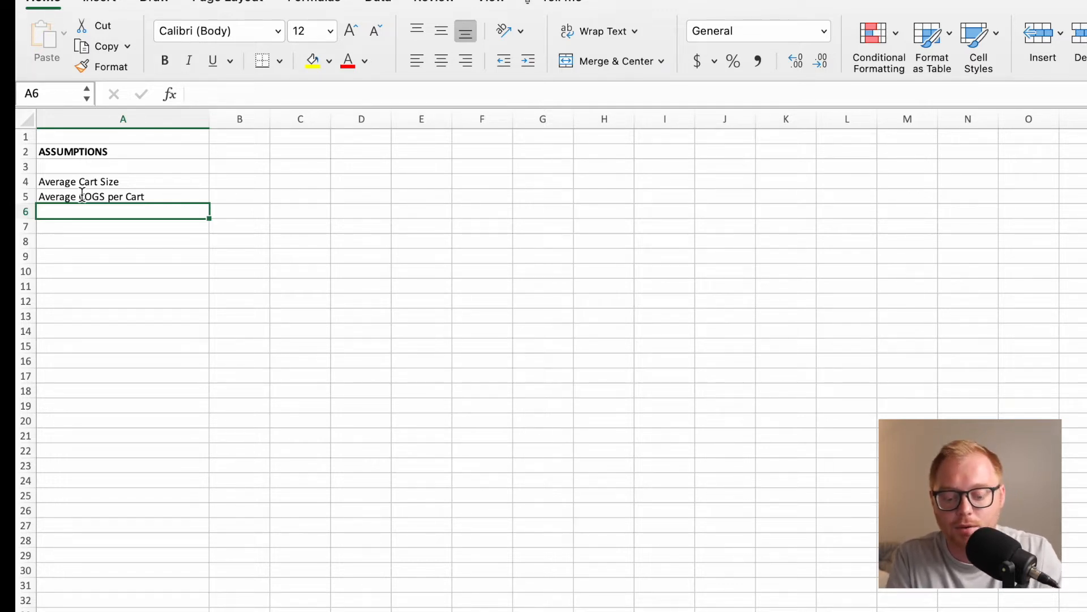
pyautogui.write('Average Ship')
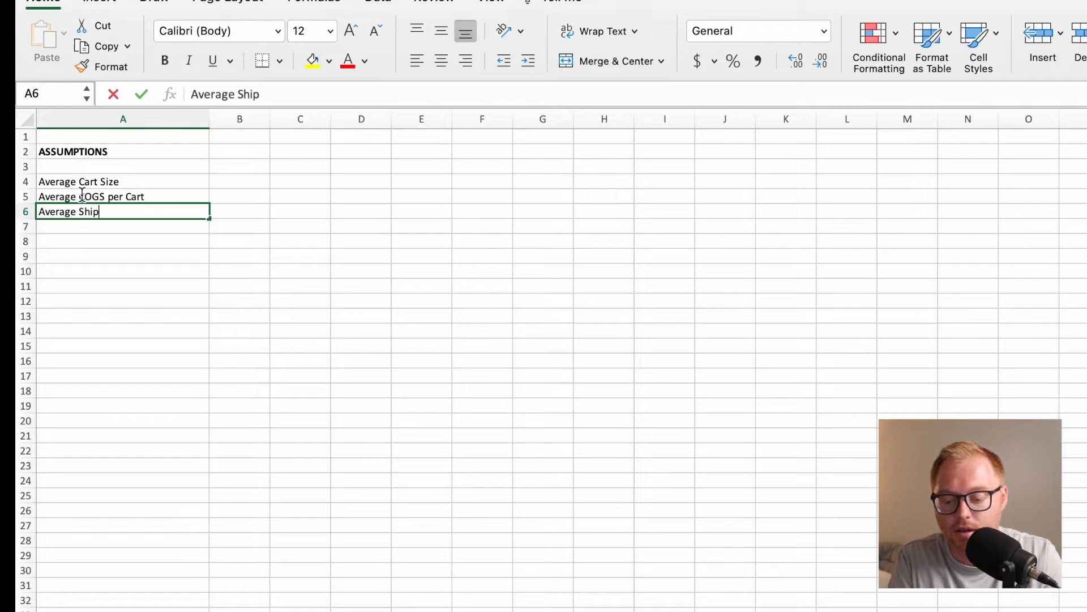
pyautogui.write('ping Cost')
pyautogui.press('Return')
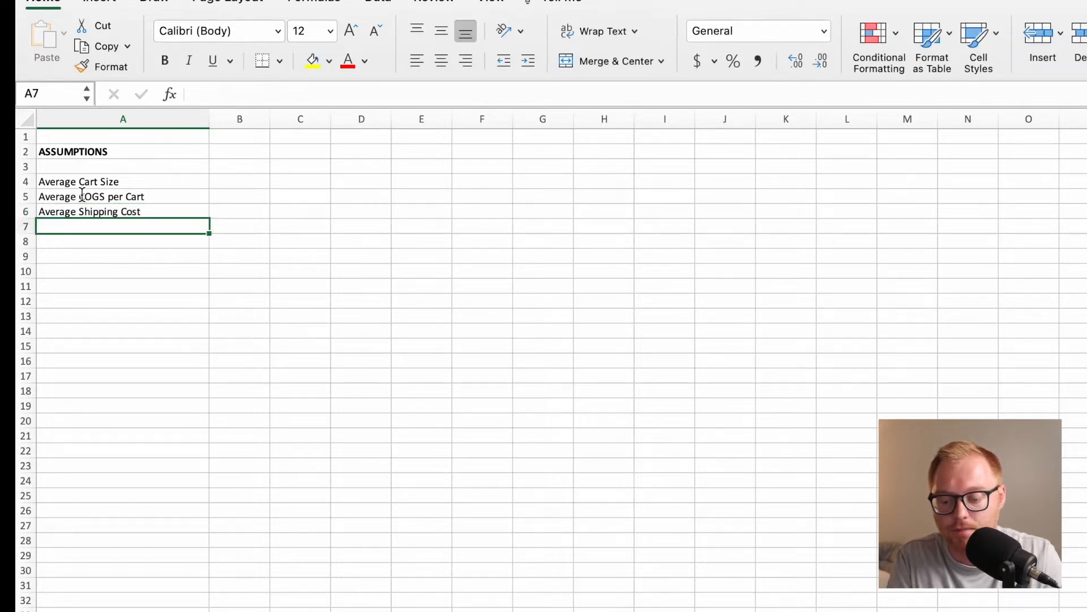
# Leave row 7 blank and enter the label Blogs per Month in cell A8.
pyautogui.click(74, 243)
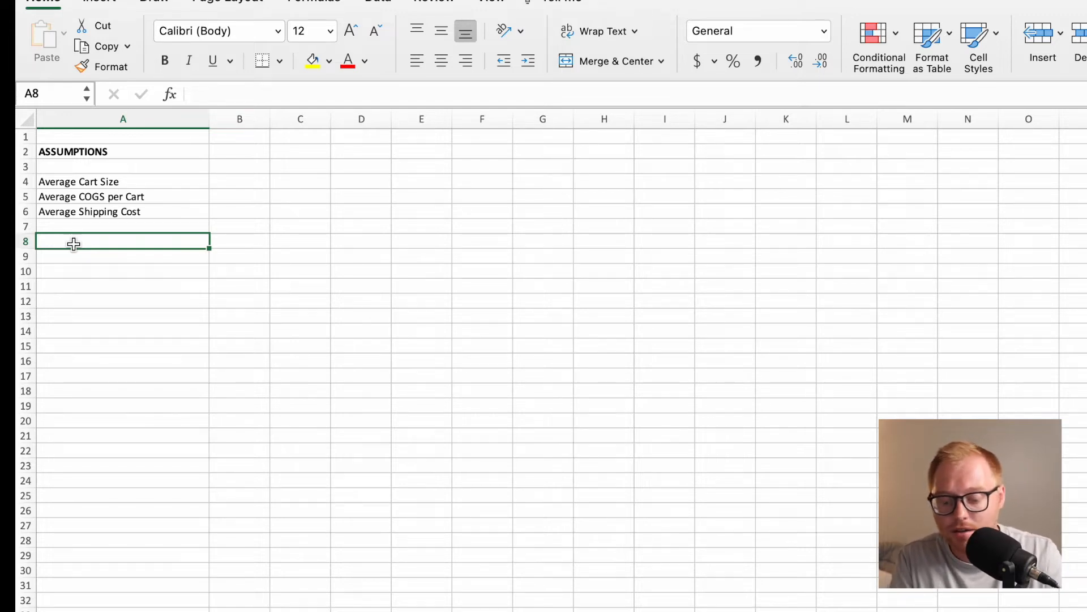
pyautogui.write('Blogs per Month')
pyautogui.press('Return')
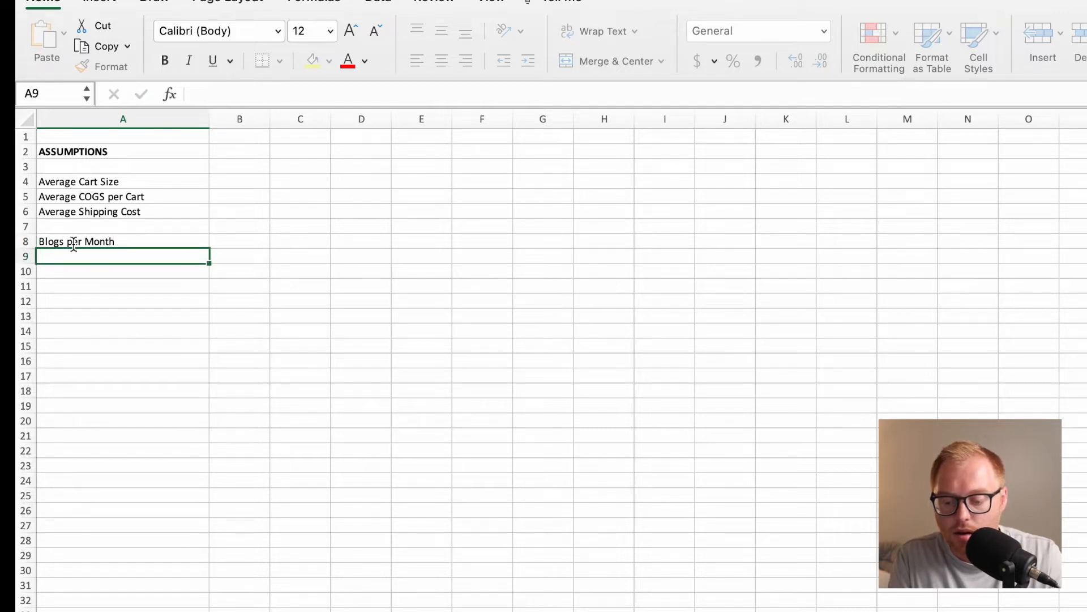
# Enter the labels Average Traffic per Blog Post in A9 and SEO Growth Rate in A10.
pyautogui.write('Average Traf')
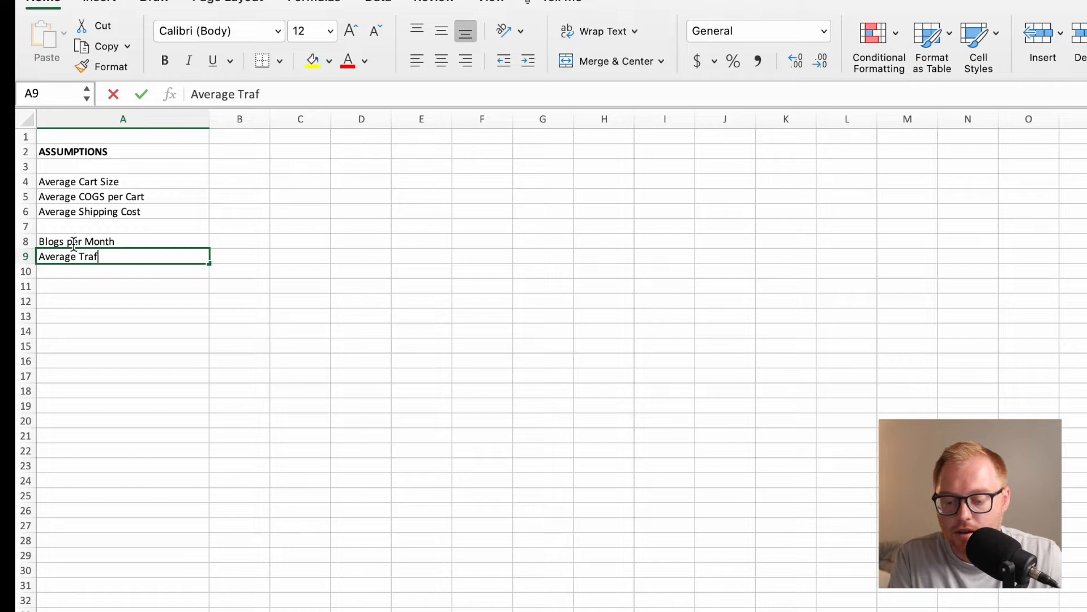
pyautogui.write('fic per Blog Post')
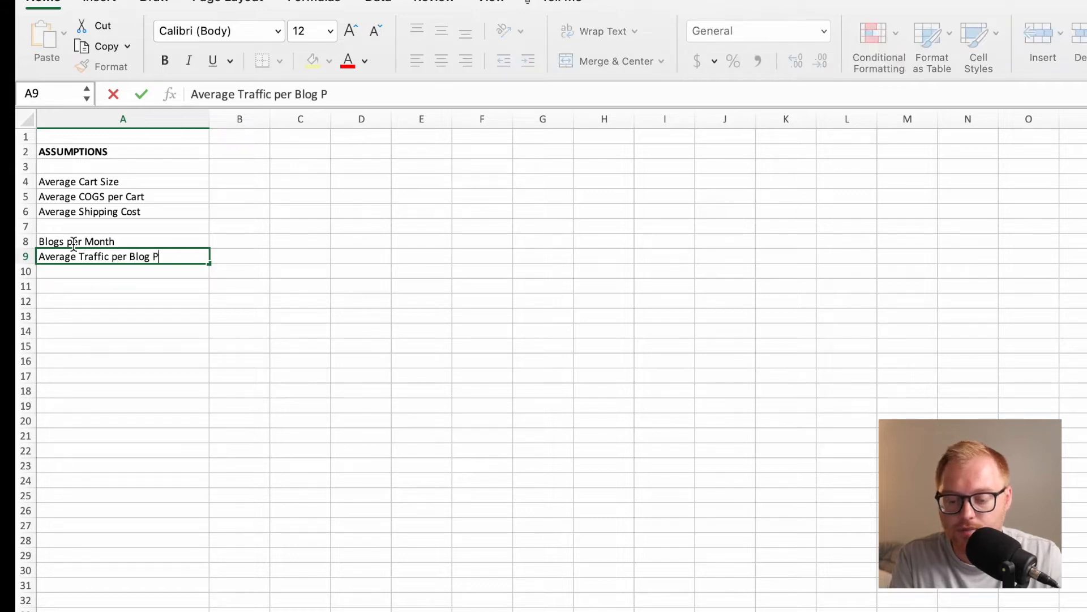
pyautogui.press('Return')
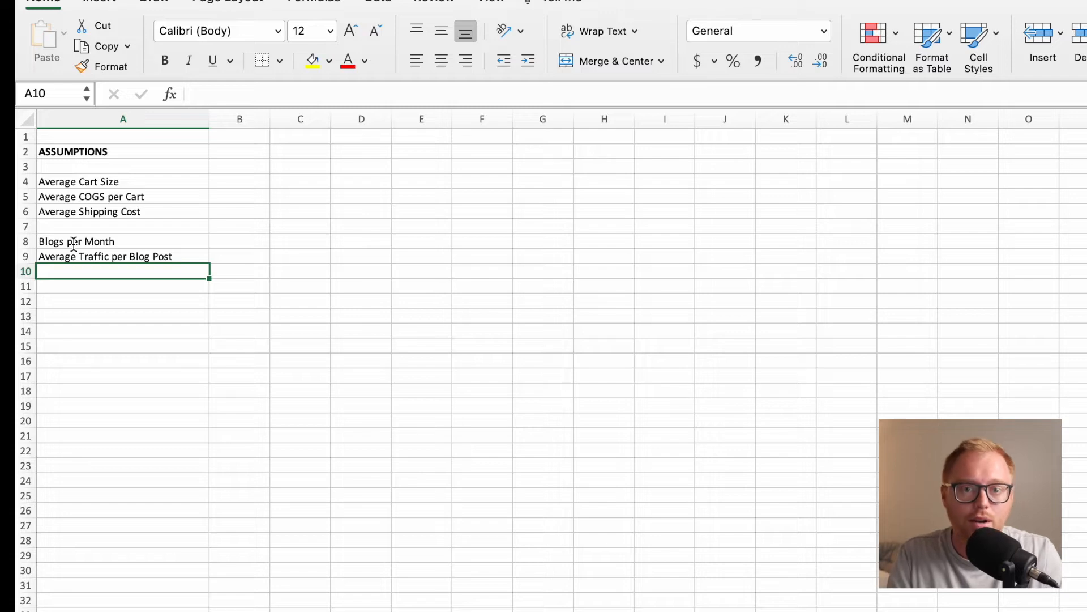
pyautogui.write('SE')
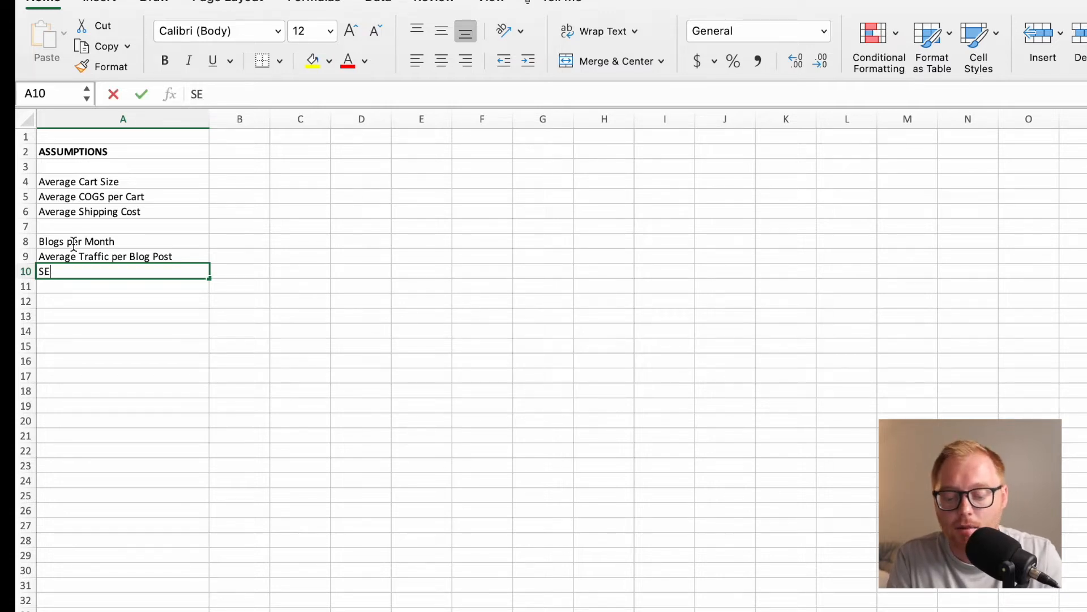
pyautogui.write('O Growth Rate')
pyautogui.press('Return')
pyautogui.press('Down')
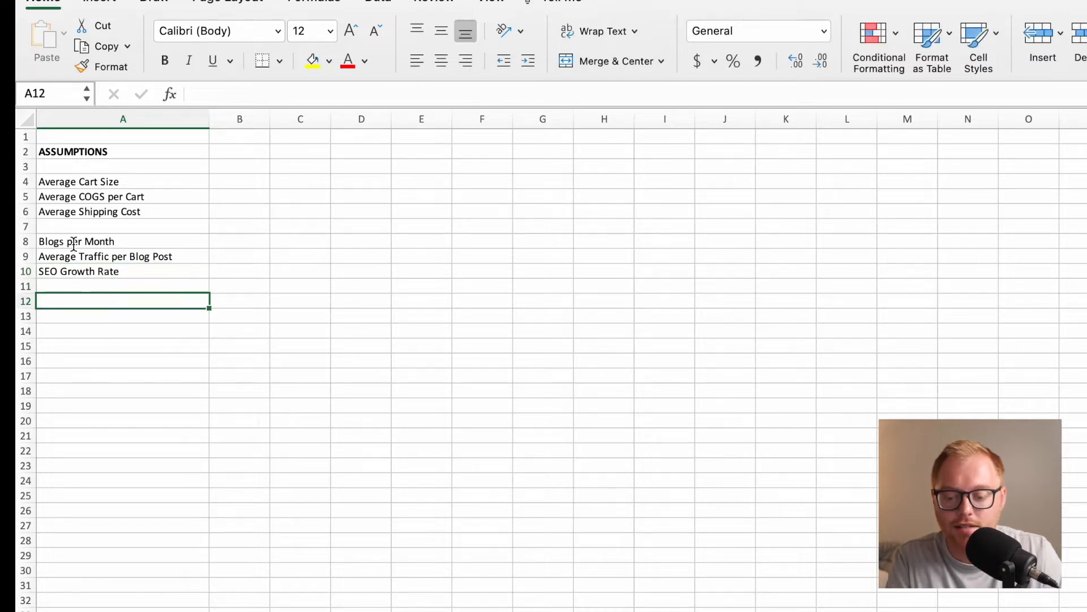
pyautogui.press('Up')
pyautogui.press('Up')
pyautogui.moveTo(103, 243); pyautogui.dragTo(211, 275)
# Leave row 11 blank and enter the labels Monthly Ad Budget in A12 and Cost per Visit in A13.
pyautogui.click(192, 301)
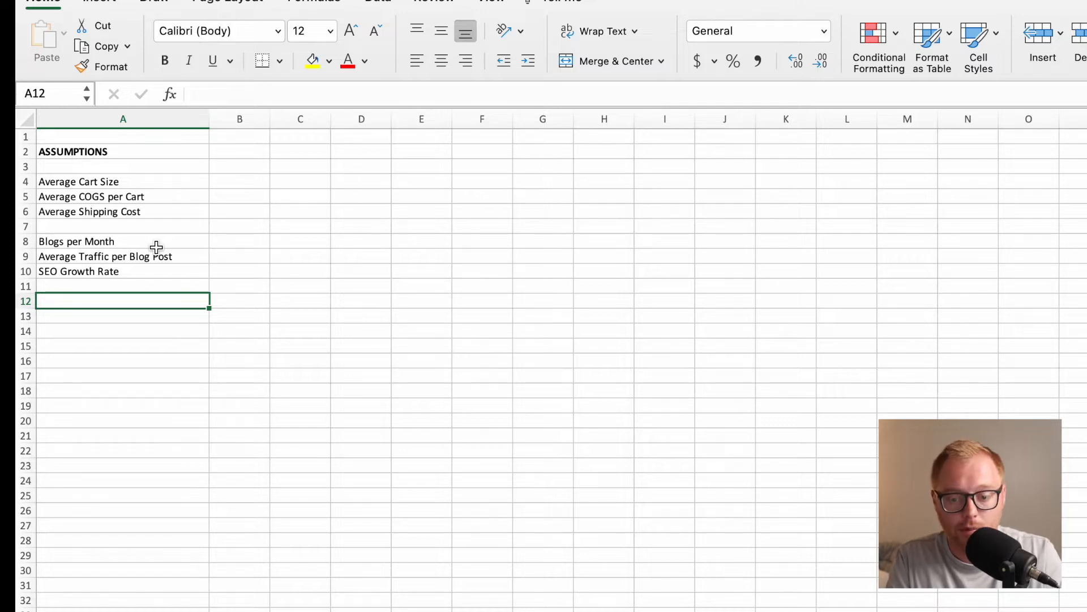
pyautogui.write('Paid')
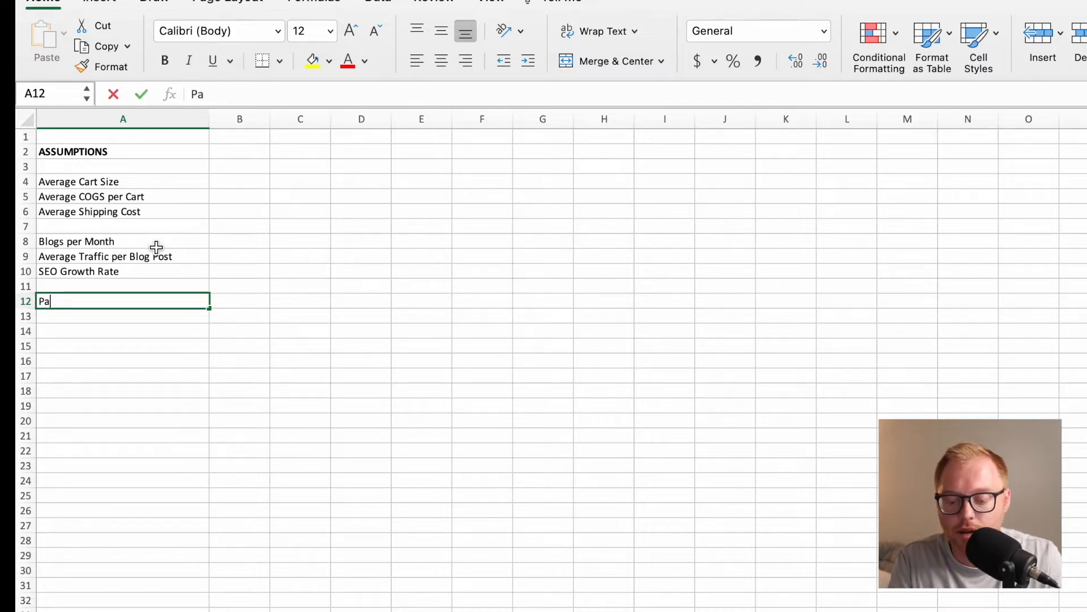
pyautogui.press('BackSpace')
pyautogui.press('BackSpace')
pyautogui.press('BackSpace')
pyautogui.press('BackSpace')
pyautogui.press('BackSpace')
pyautogui.write('Monthly Ad Budget')
pyautogui.press('Return')
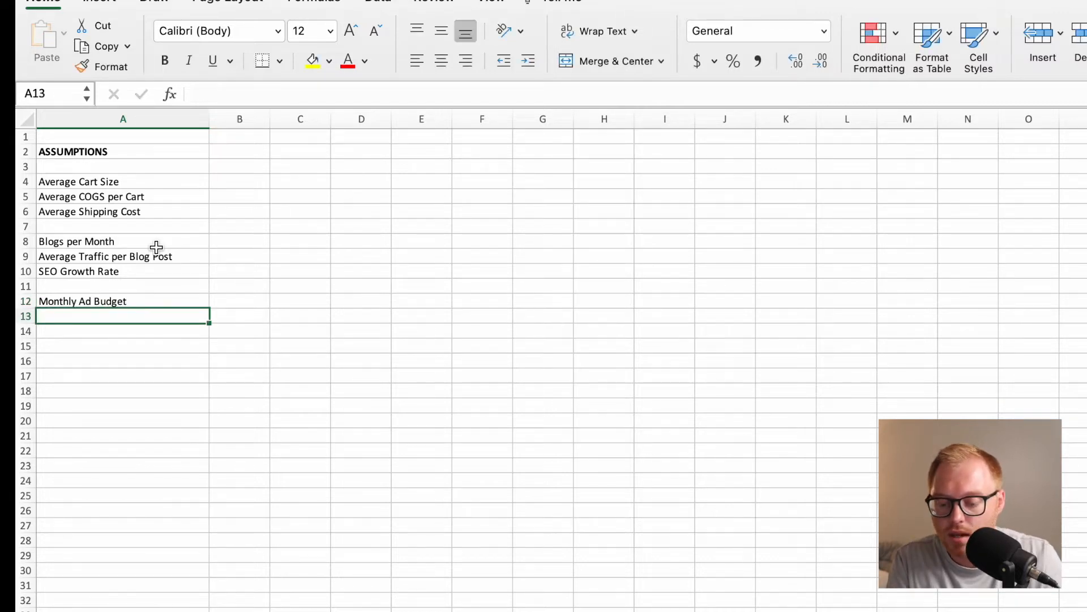
pyautogui.write('Cost per Visit')
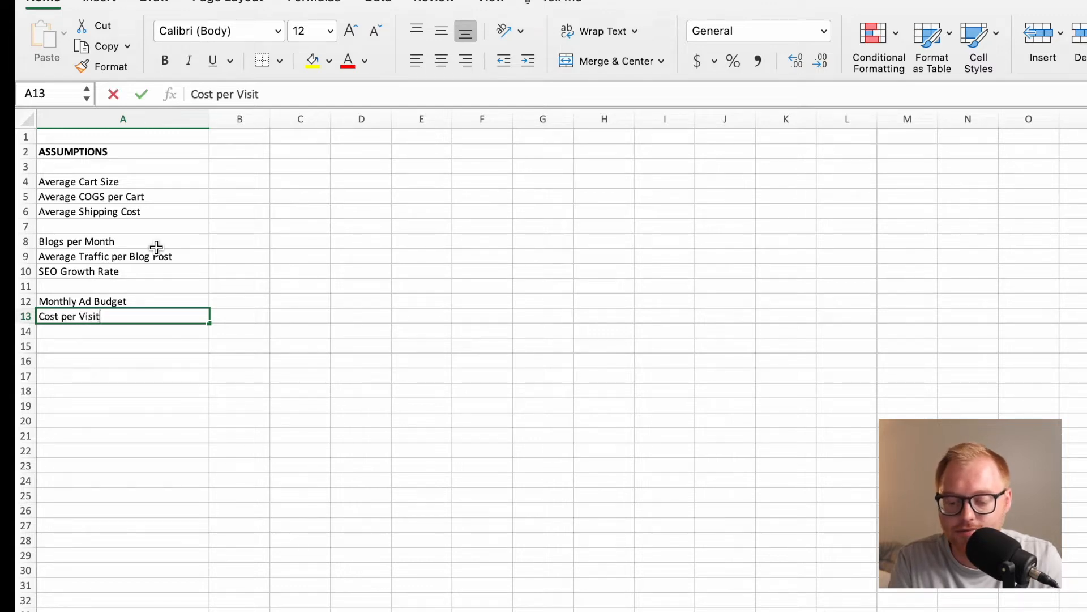
pyautogui.press('Return')
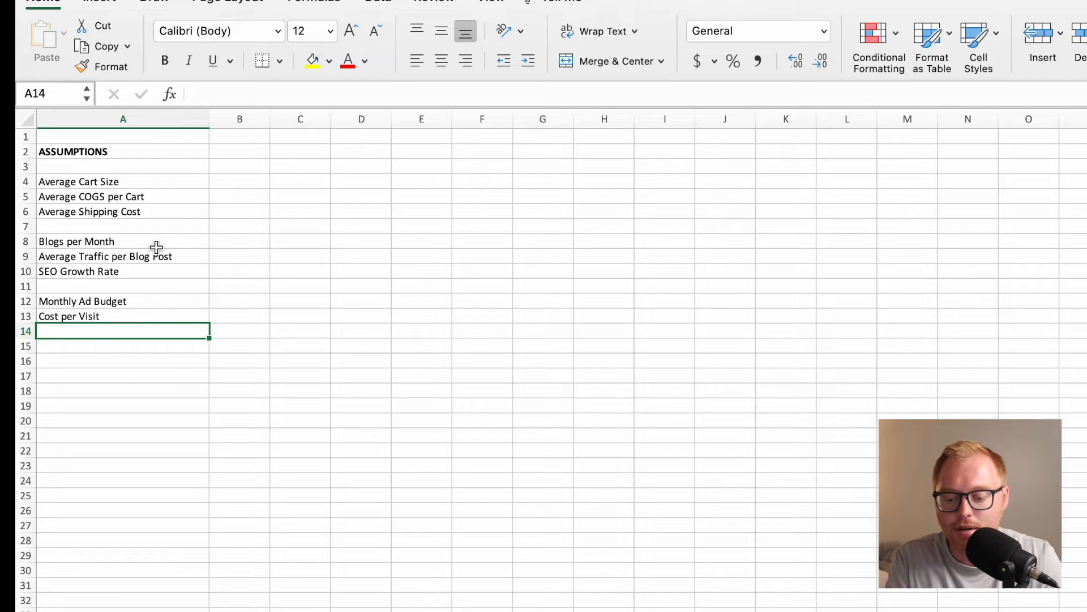
pyautogui.click(125, 314)
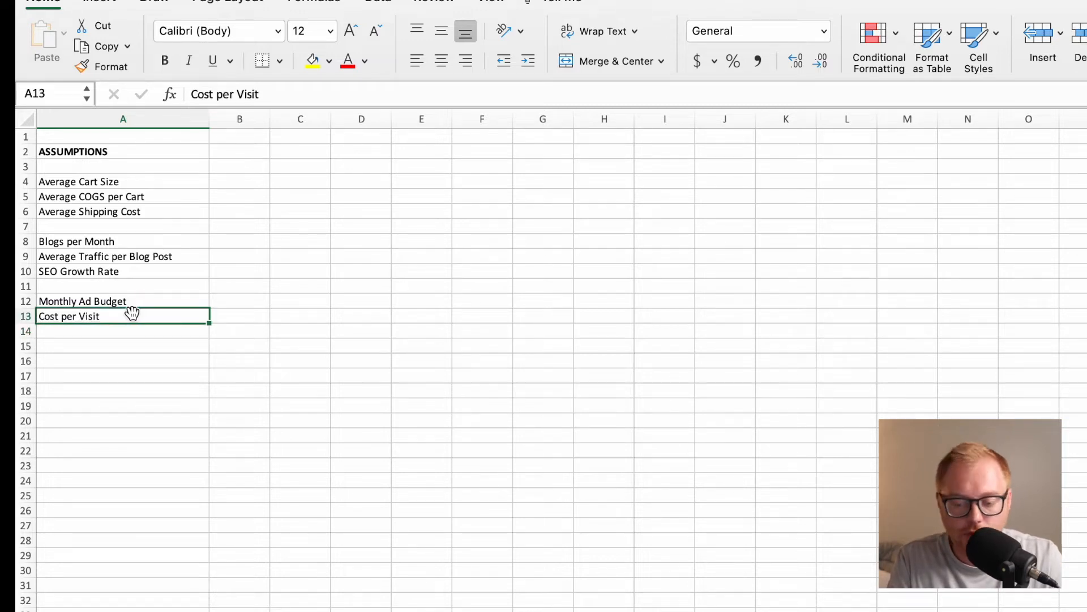
pyautogui.click(148, 300)
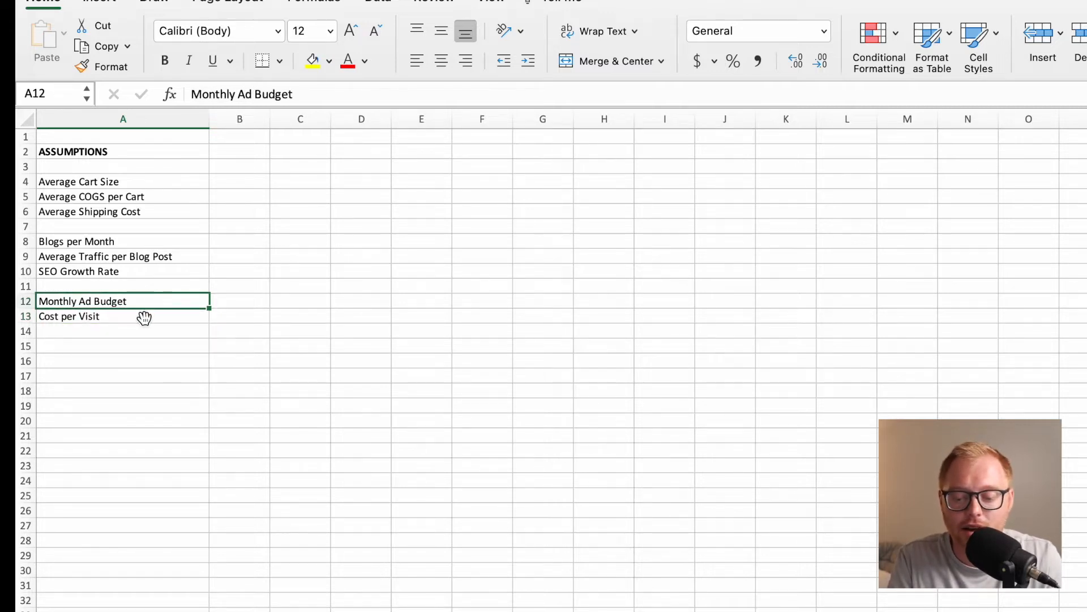
pyautogui.click(144, 318)
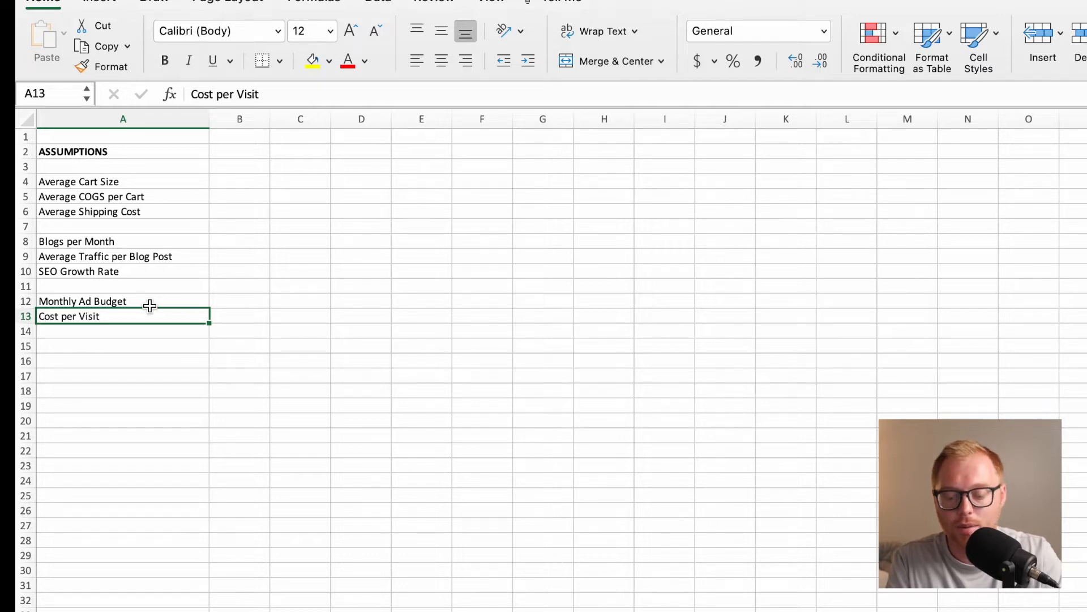
# Leave row 14 blank and enter the label Direct Traffic Multiplier in cell A15.
pyautogui.click(105, 351)
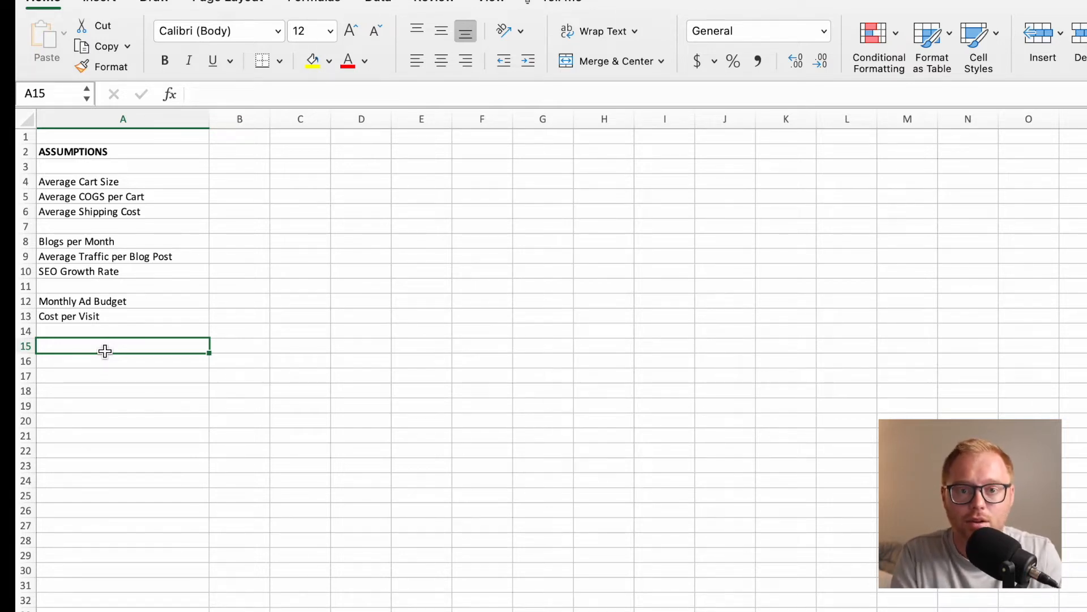
pyautogui.write('Directr')
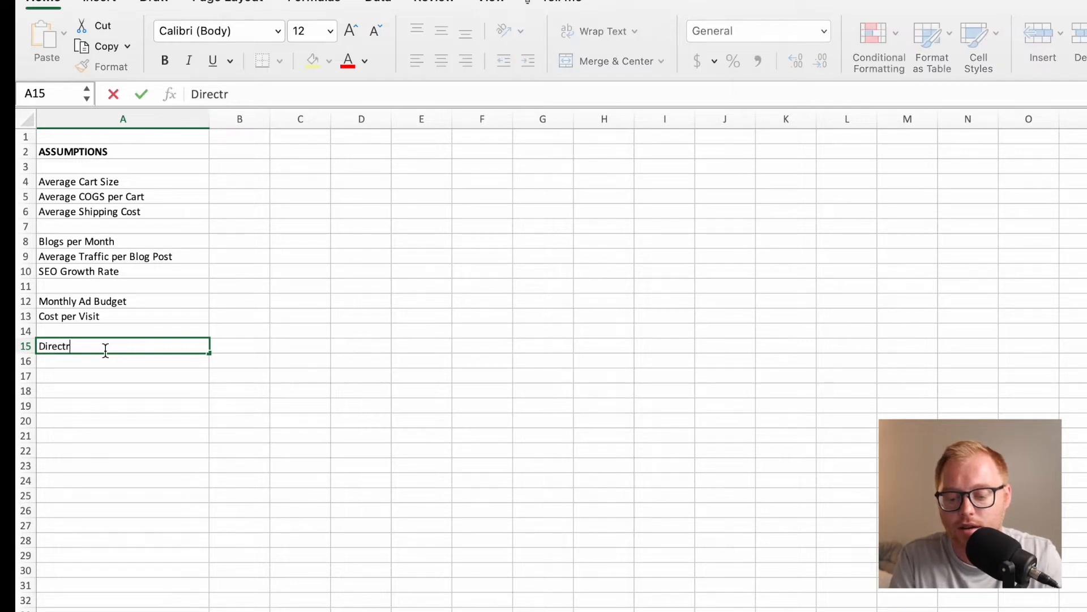
pyautogui.press('BackSpace')
pyautogui.write('Traffi')
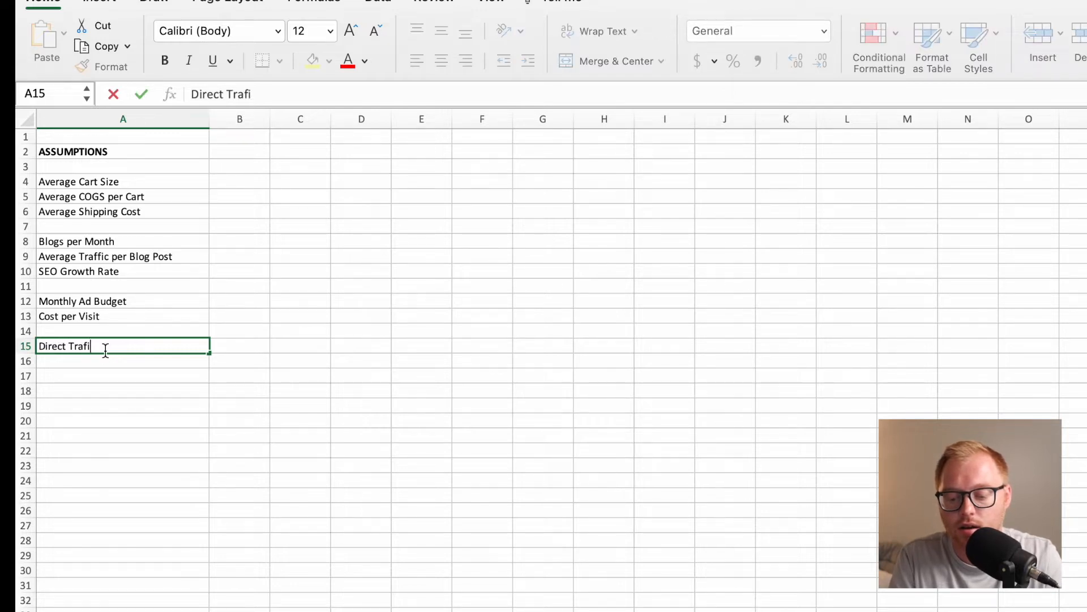
pyautogui.write('c Multiplier')
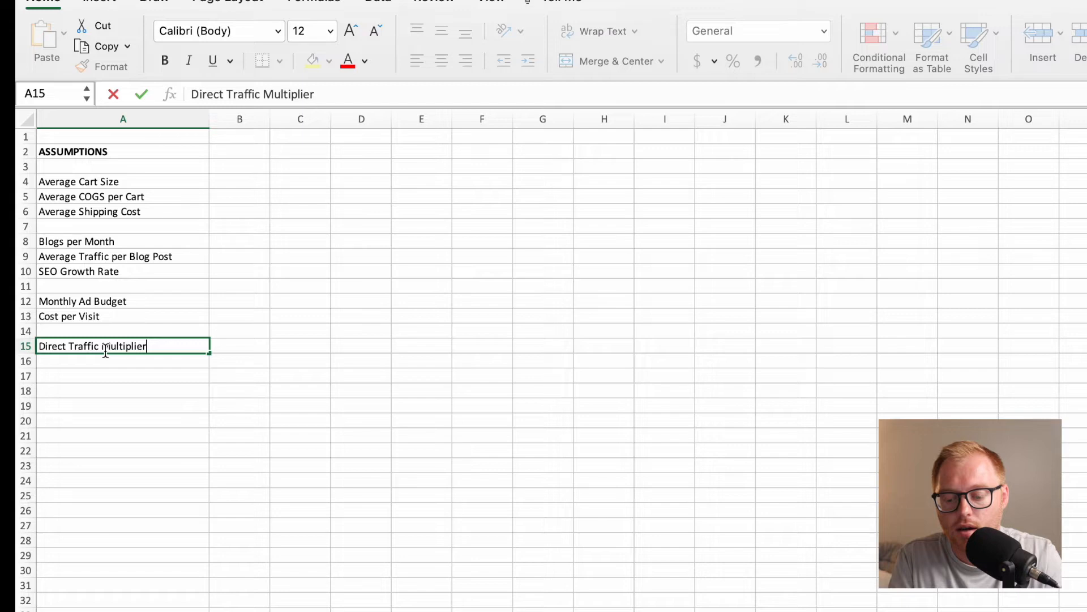
pyautogui.press('Return')
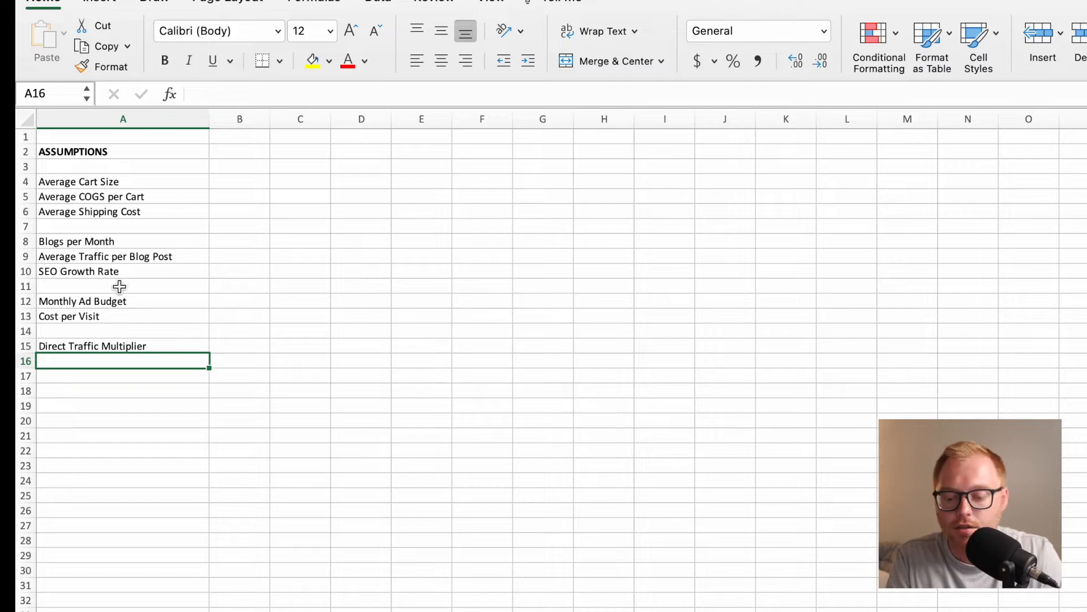
pyautogui.moveTo(115, 242); pyautogui.dragTo(224, 343)
pyautogui.moveTo(168, 178); pyautogui.dragTo(221, 207)
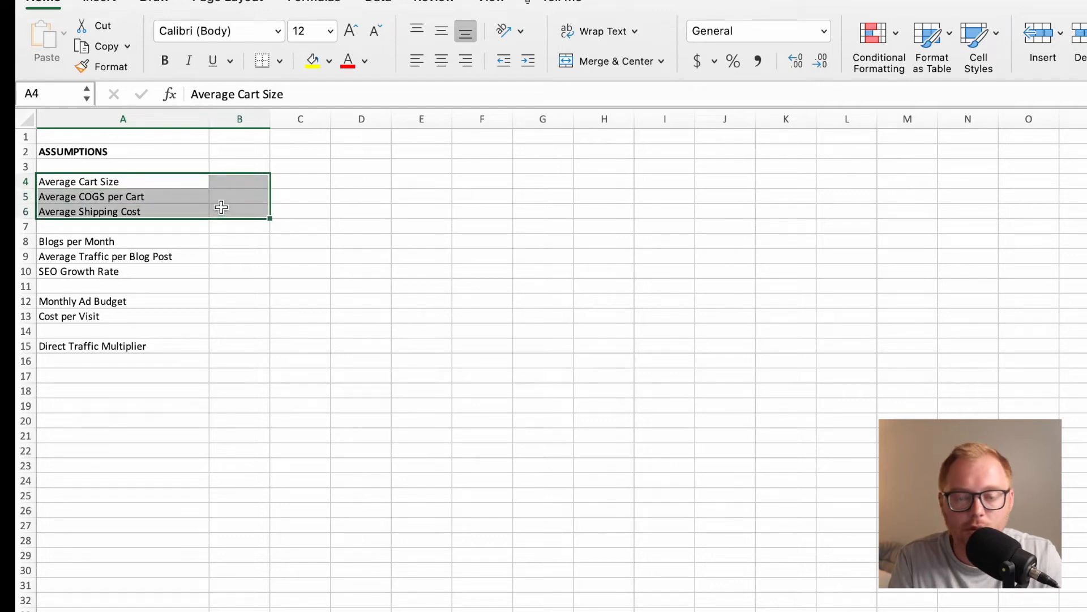
pyautogui.click(105, 380)
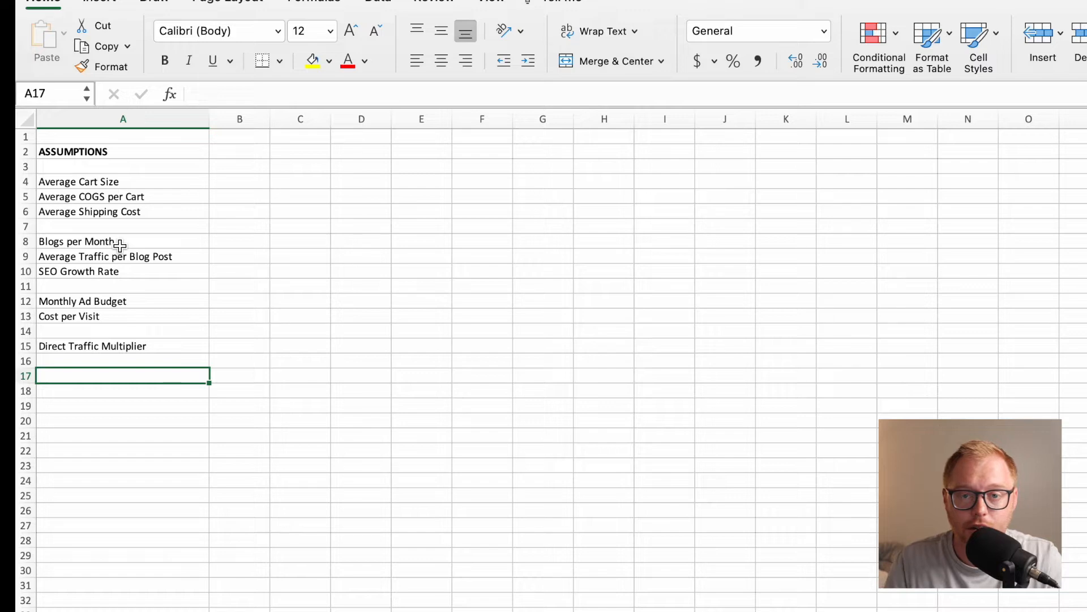
pyautogui.moveTo(121, 299); pyautogui.dragTo(122, 317)
pyautogui.click(145, 350)
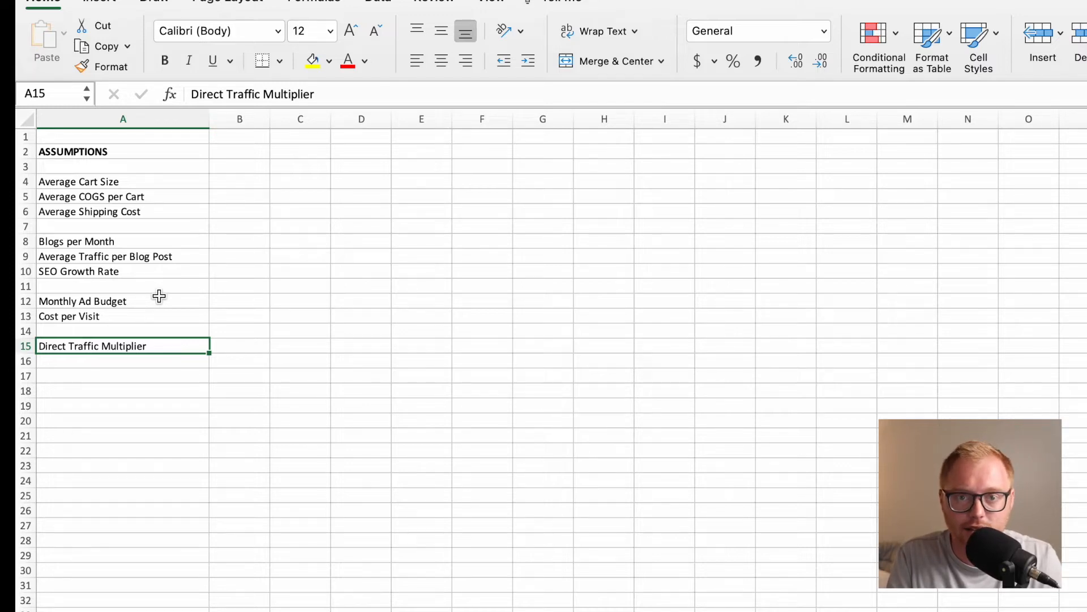
# Leave row 16 blank and enter the label Conversion Rate from Visit to Sale in cell A17.
pyautogui.click(138, 374)
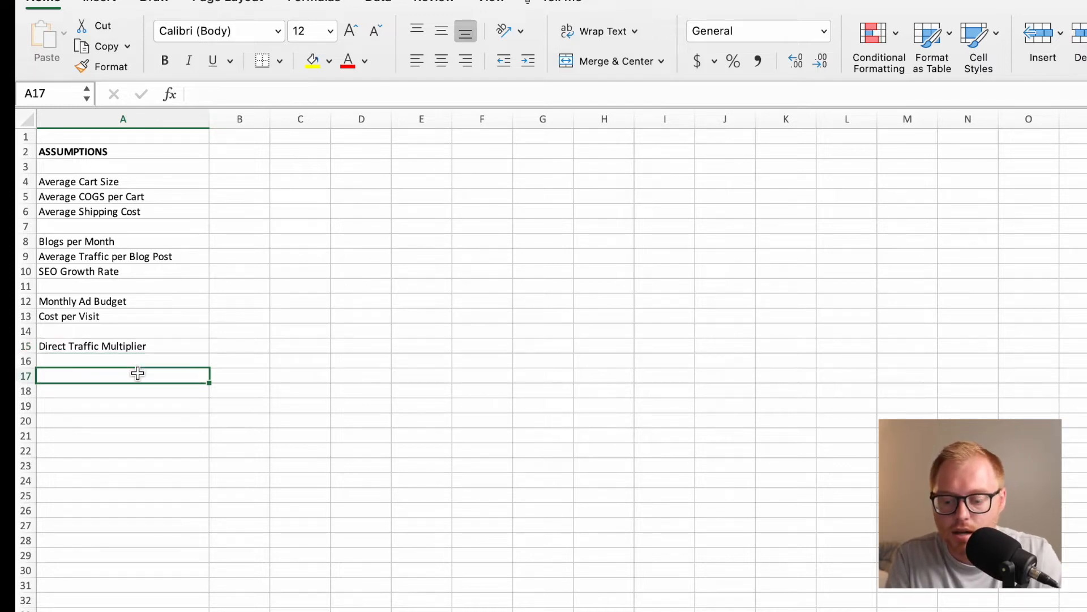
pyautogui.write('Conversio')
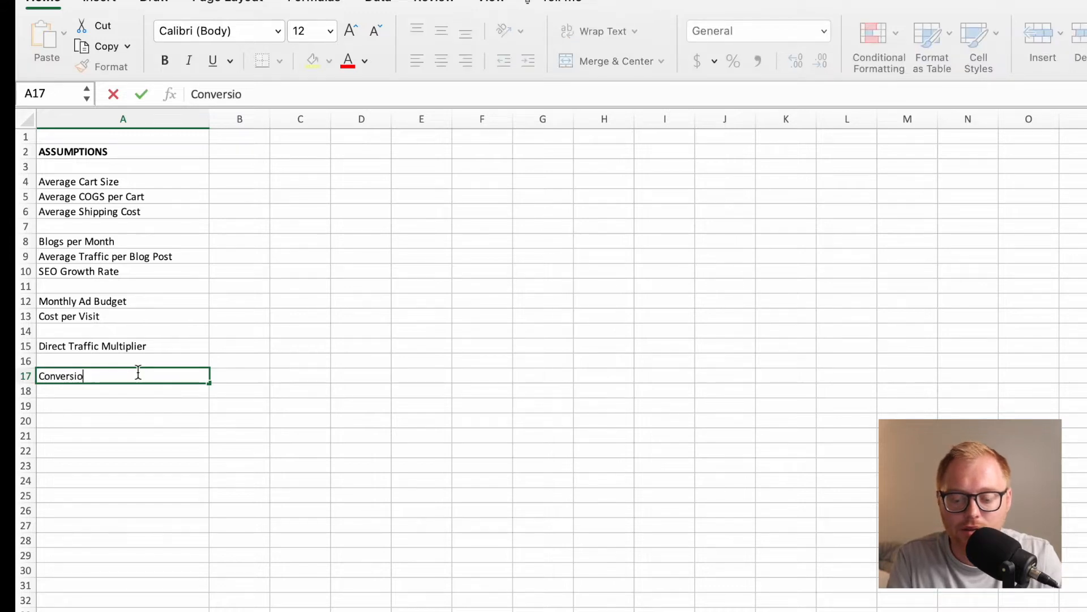
pyautogui.write('n Rate ')
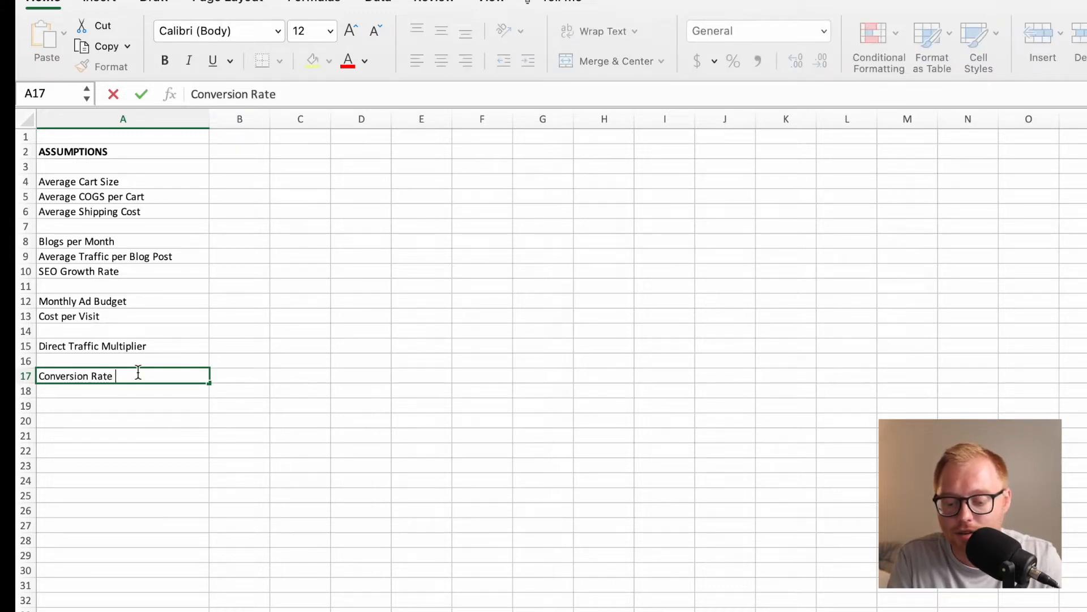
pyautogui.write('from Visit to Sale')
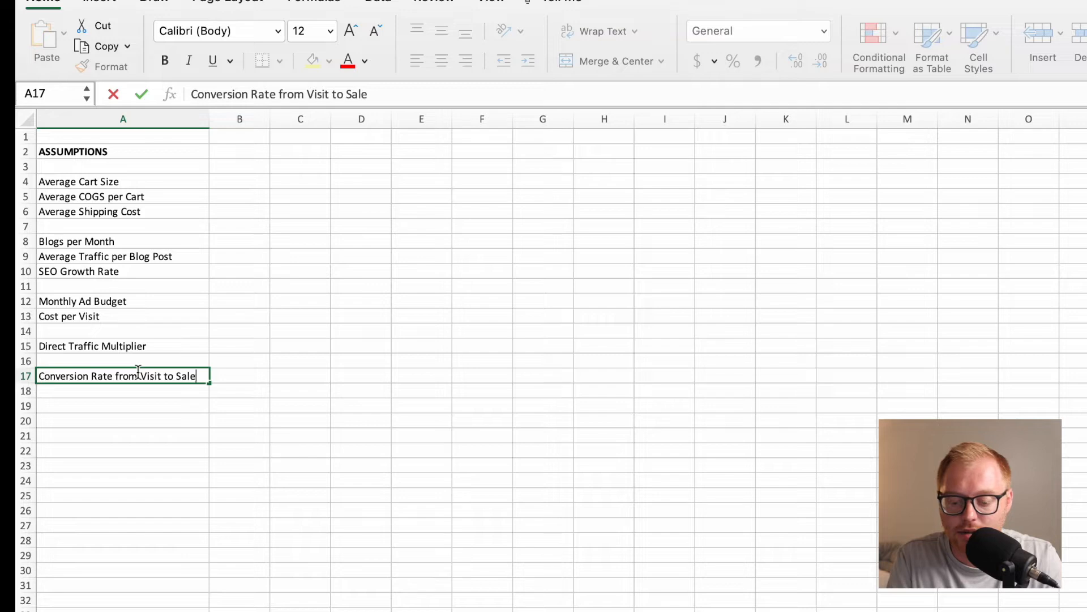
pyautogui.press('Return')
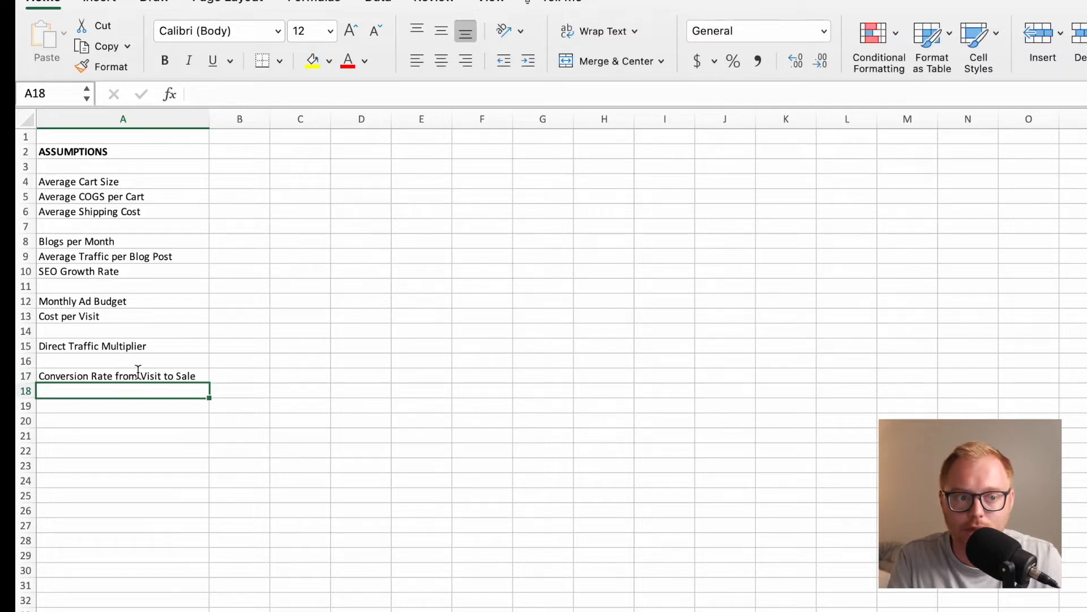
# Review the cart, traffic and conversion assumption labels in rows 4 to 17.
pyautogui.press('Down')
pyautogui.press('Up')
pyautogui.press('Up')
pyautogui.press('Up')
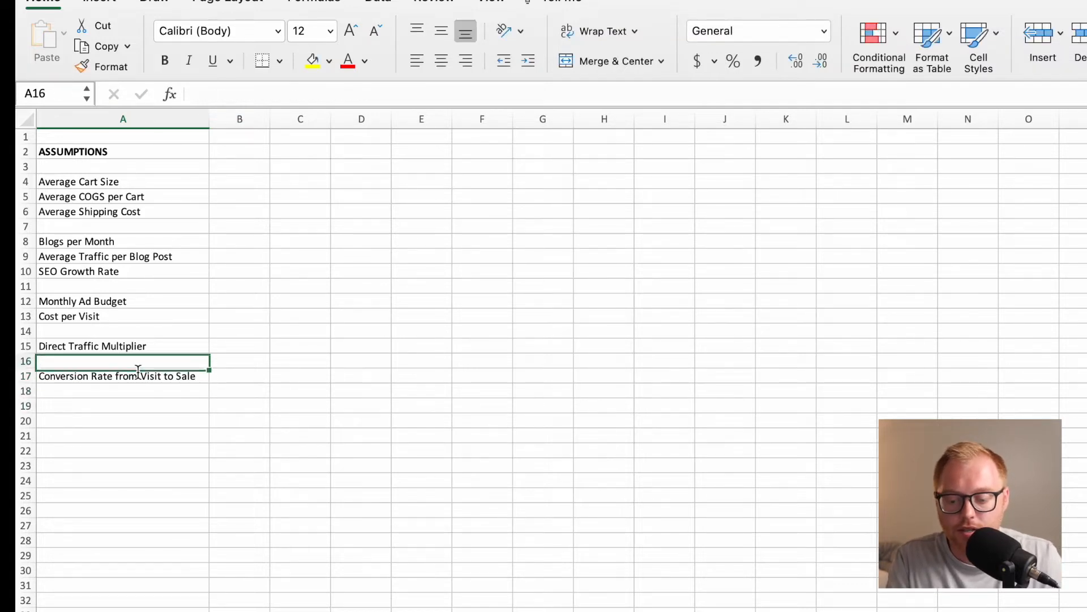
pyautogui.moveTo(58, 241); pyautogui.dragTo(127, 348)
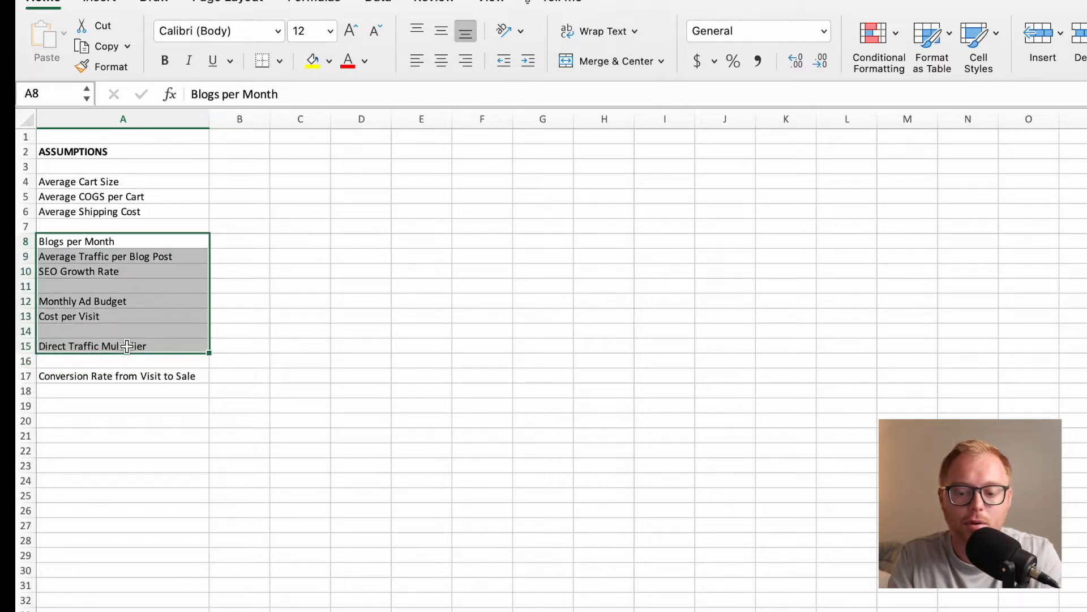
pyautogui.click(124, 377)
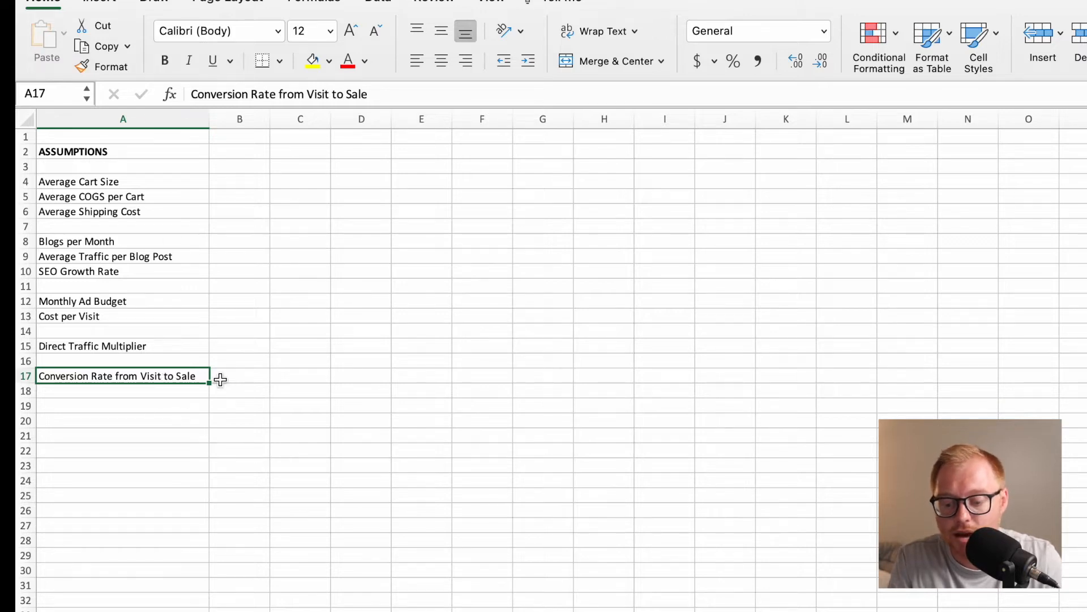
pyautogui.moveTo(158, 182); pyautogui.dragTo(214, 209)
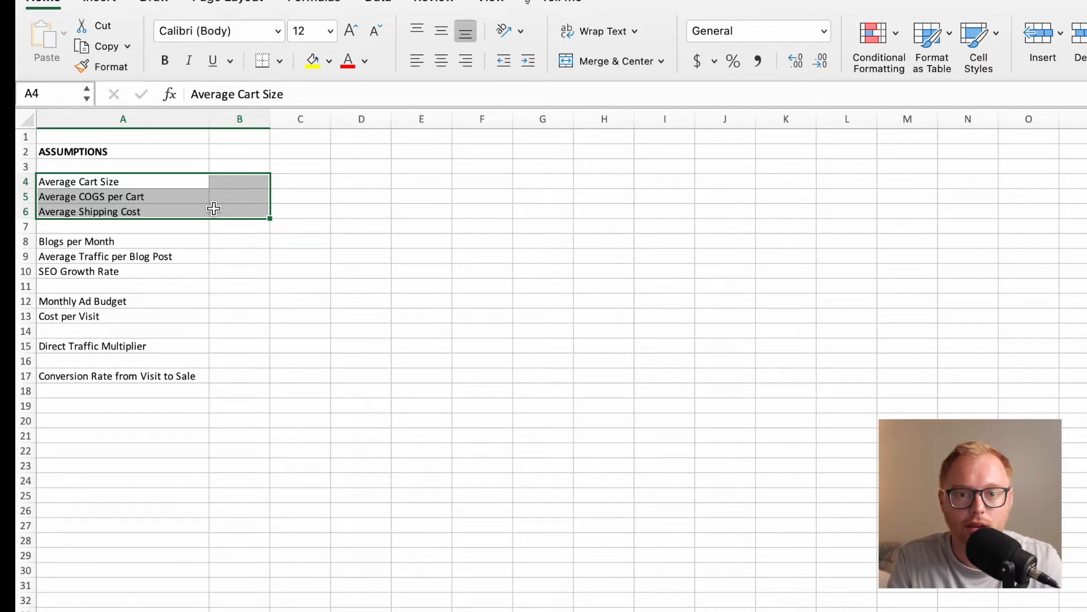
pyautogui.click(146, 282)
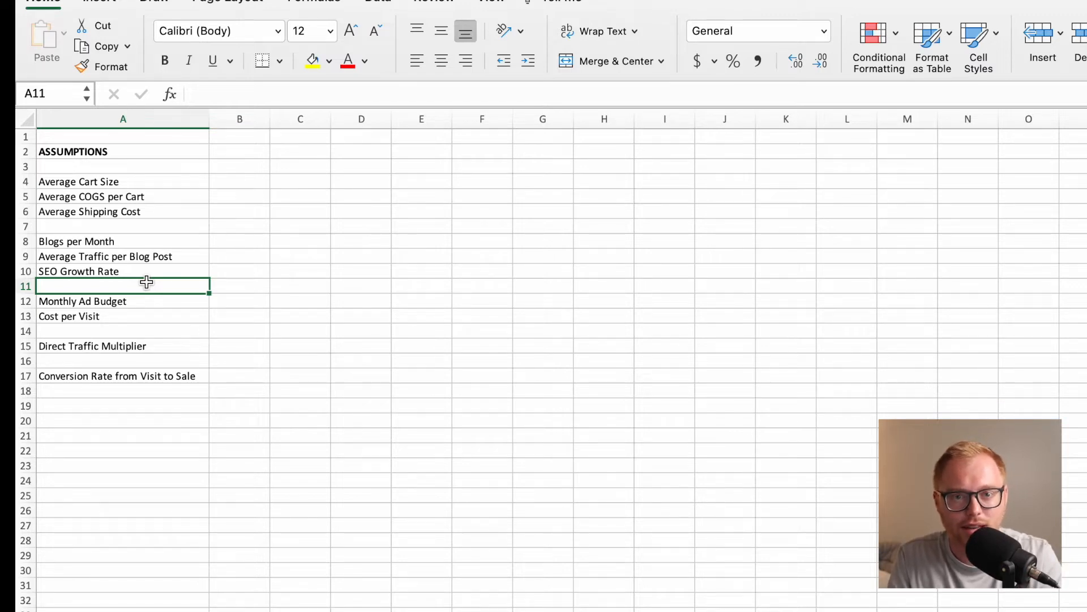
pyautogui.moveTo(131, 184); pyautogui.dragTo(229, 378)
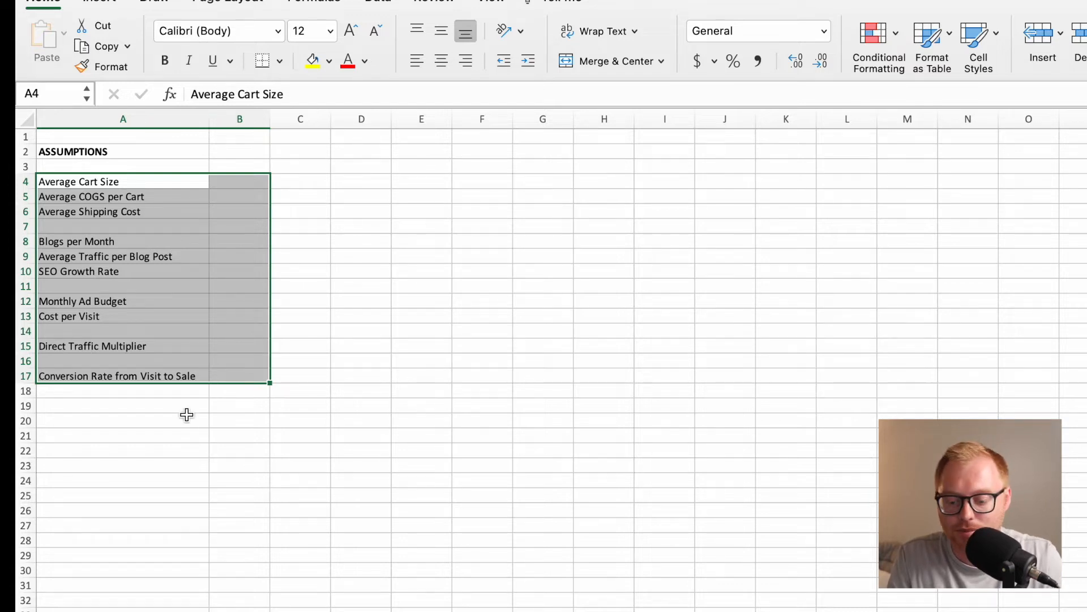
# Leave row 18 blank and enter the labels Taxes and Benefits in A19 and Rent per Employee Per Month in A20.
pyautogui.click(171, 407)
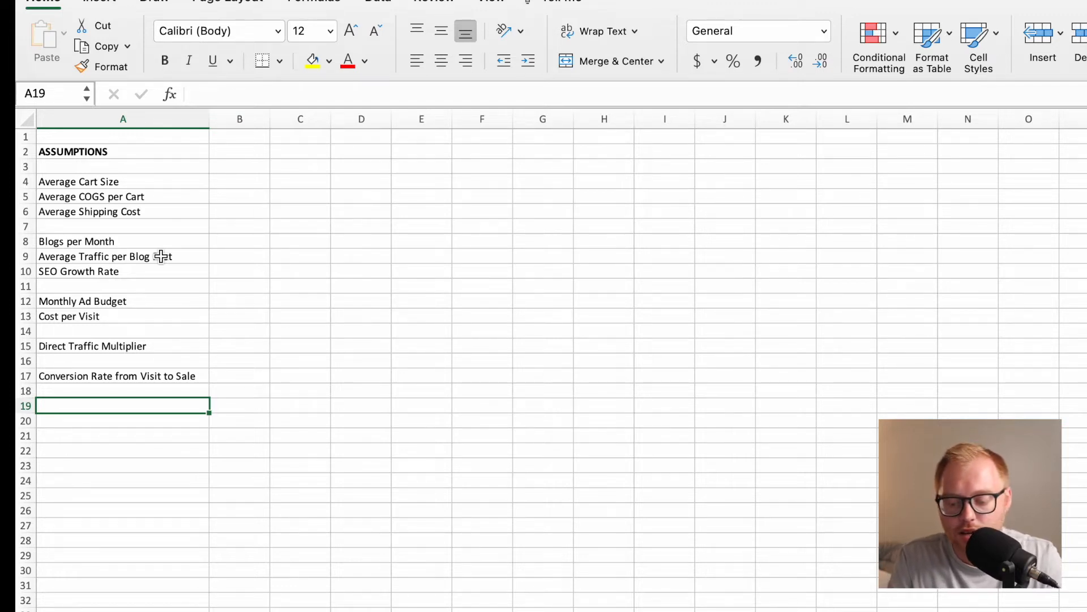
pyautogui.write('Taxes and Benefits')
pyautogui.press('Return')
pyautogui.write('R')
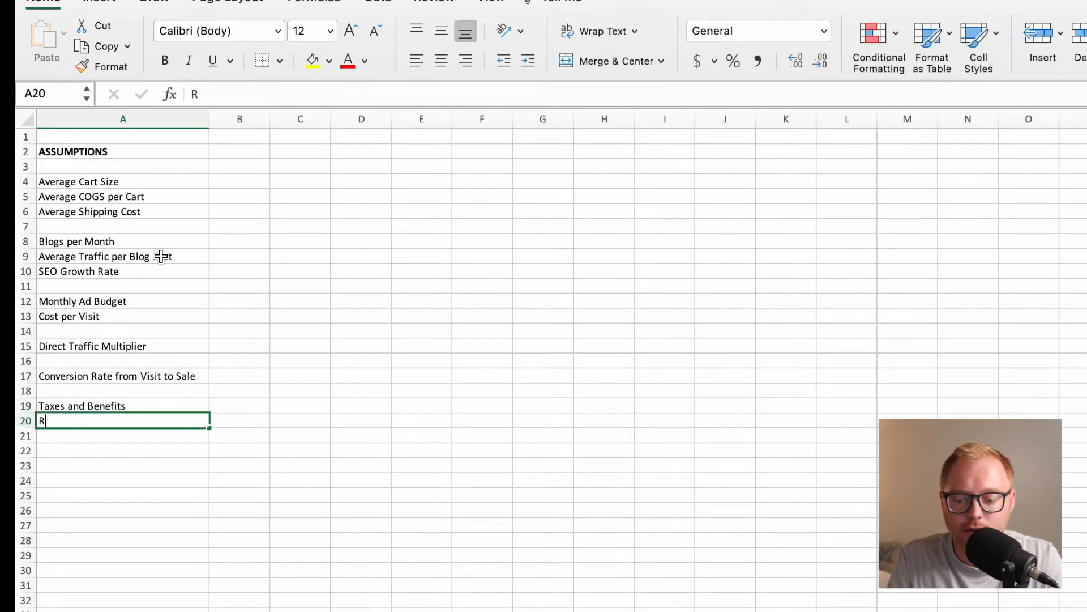
pyautogui.write('ent per Employe')
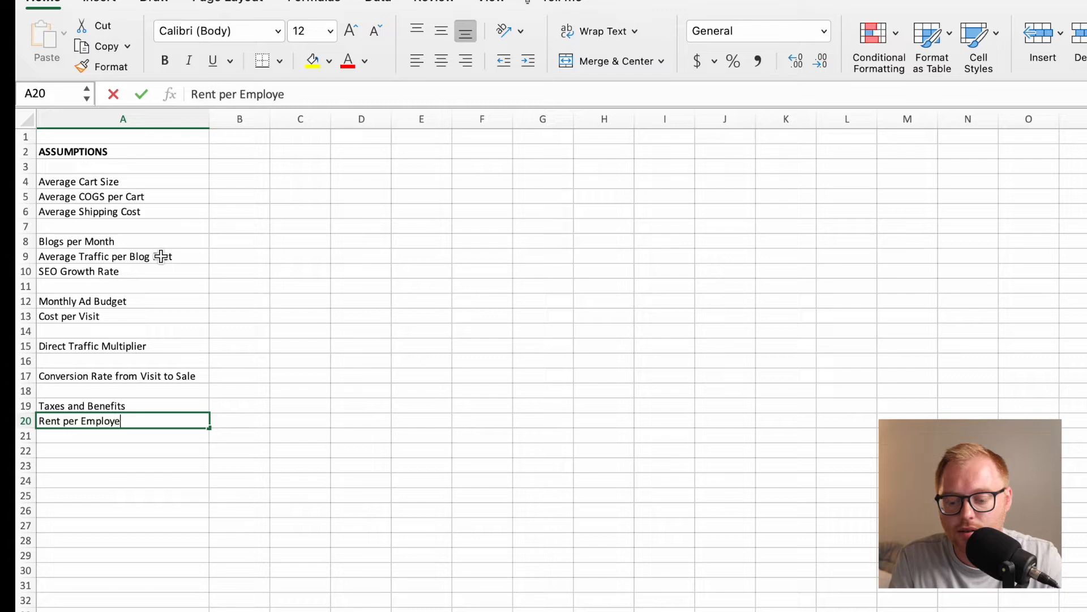
pyautogui.write('e Per Monht')
pyautogui.press('BackSpace')
pyautogui.press('BackSpace')
pyautogui.write('th')
pyautogui.press('Return')
# Enter the label Office Expenses Per Month in cell A21.
pyautogui.write('Office Expense')
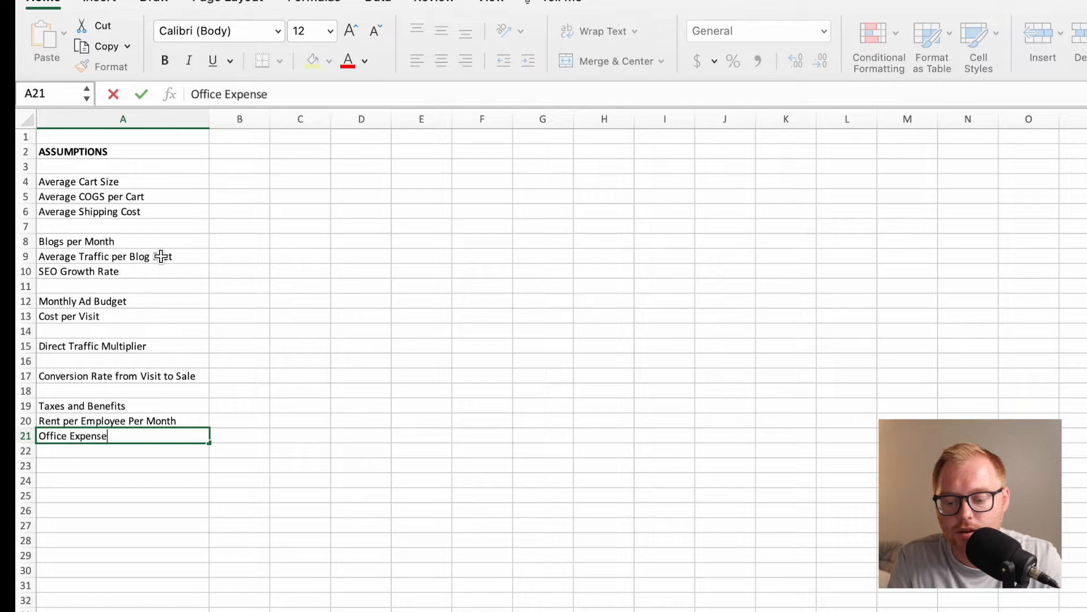
pyautogui.write('s Per Month')
pyautogui.press('Return')
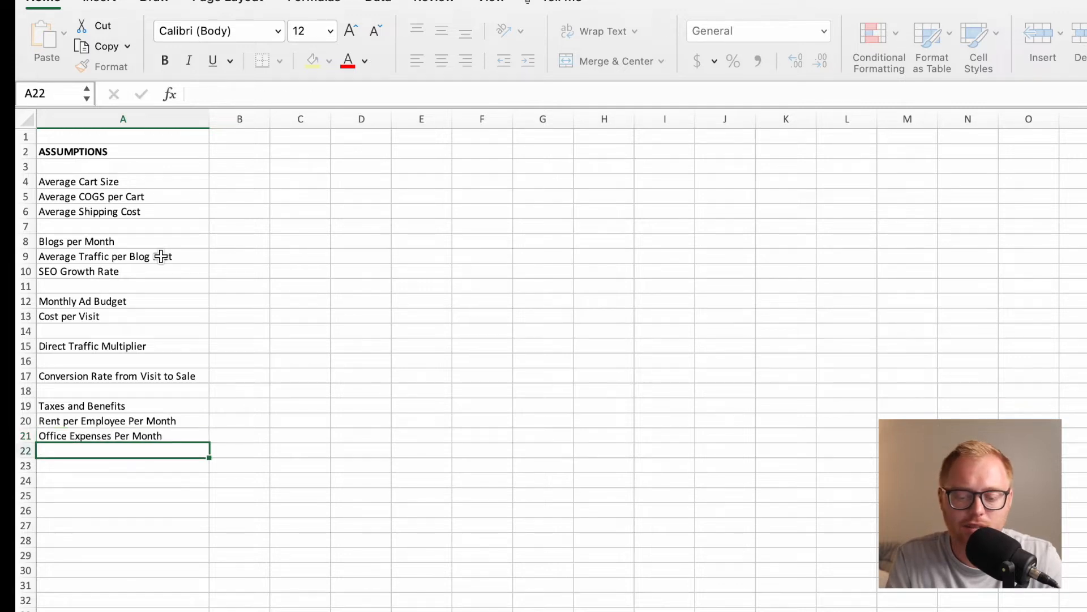
# Enter the label Legal and Accounting Fees Per Month in cell A22.
pyautogui.write('Legal And')
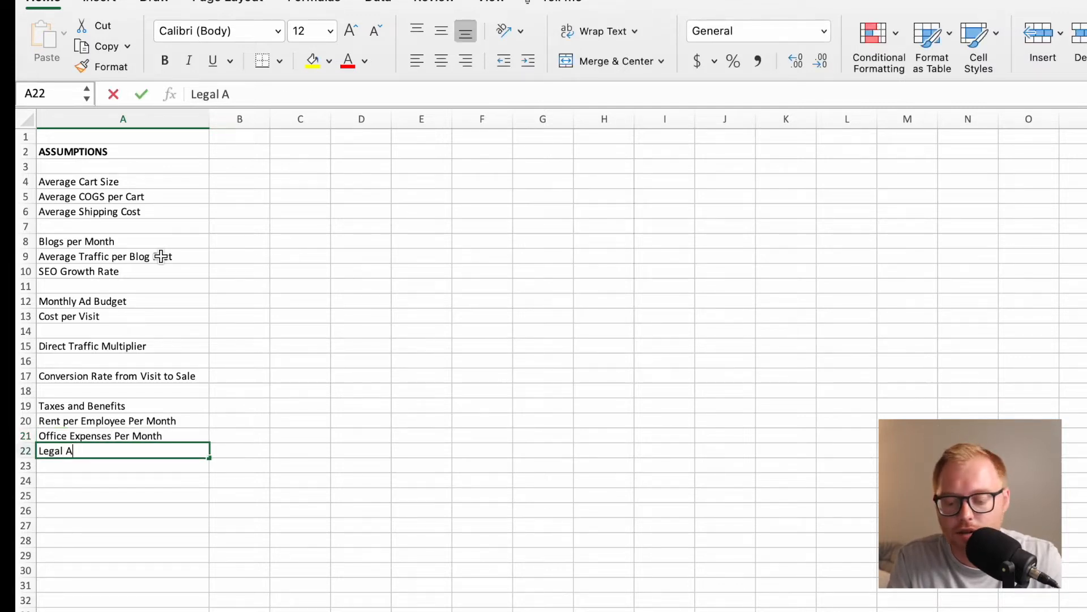
pyautogui.press('BackSpace')
pyautogui.press('BackSpace')
pyautogui.press('BackSpace')
pyautogui.write('and Accou')
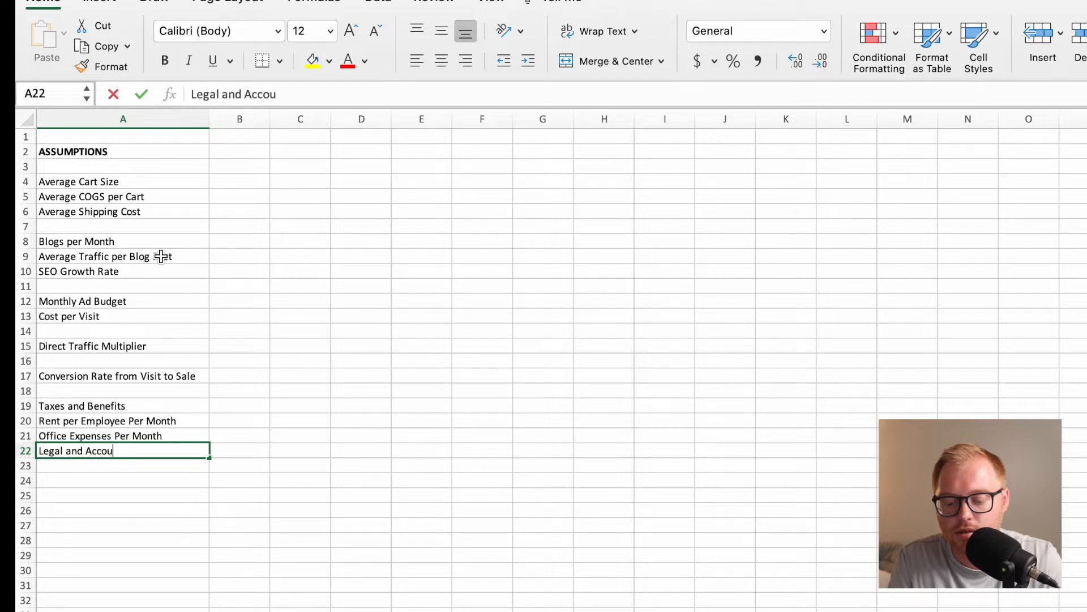
pyautogui.write('nt ing Fee')
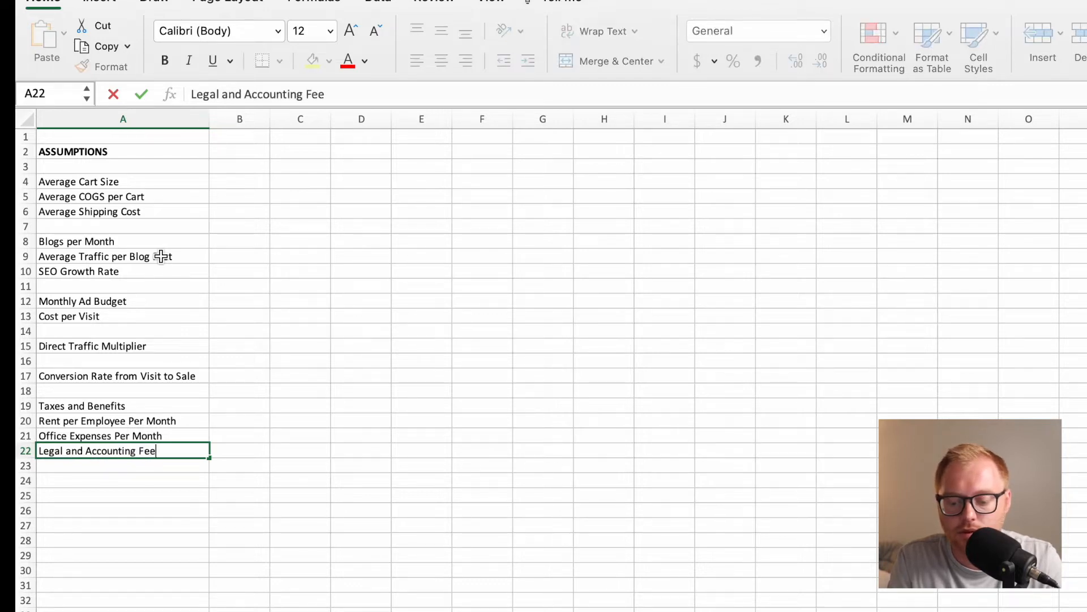
pyautogui.write('s Per Month')
pyautogui.press('Return')
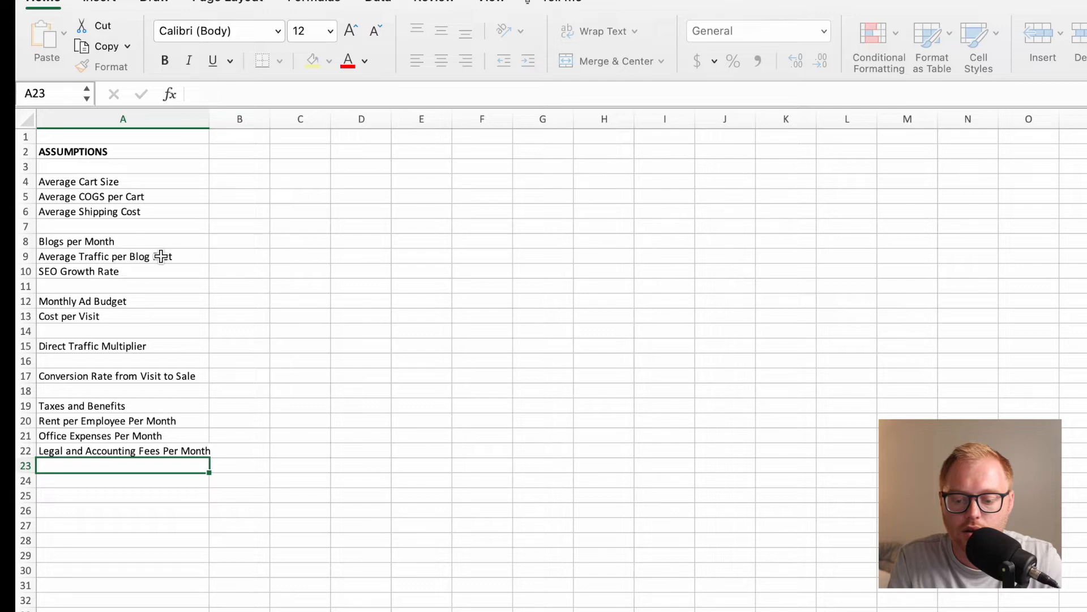
# Enter the labels Training Budget Per Month in A23 and Recruiting Budget Per Month in A24.
pyautogui.write('Training ')
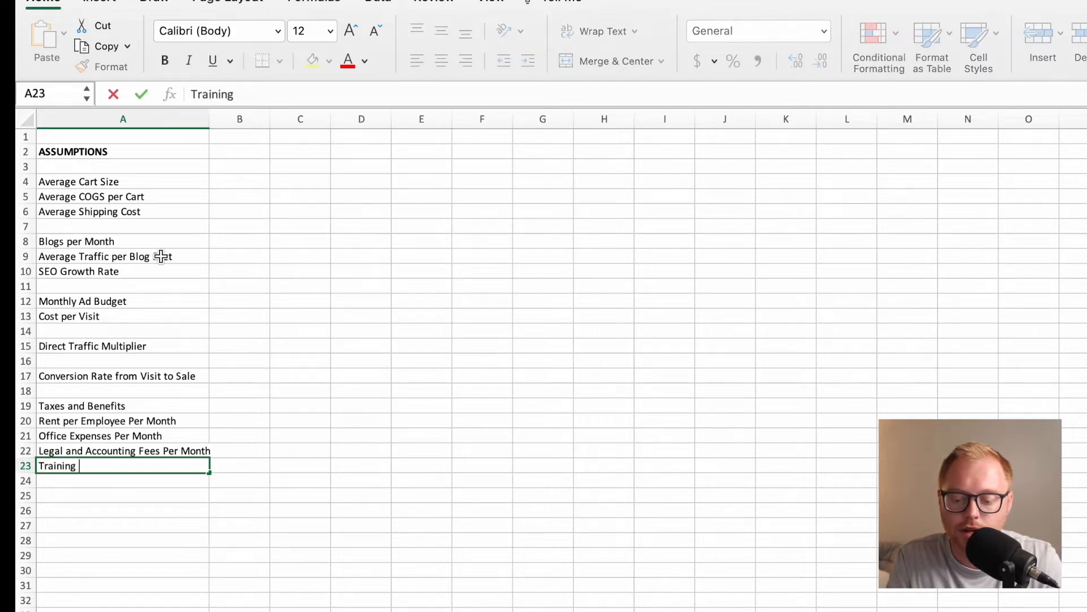
pyautogui.write('Budget Per Month')
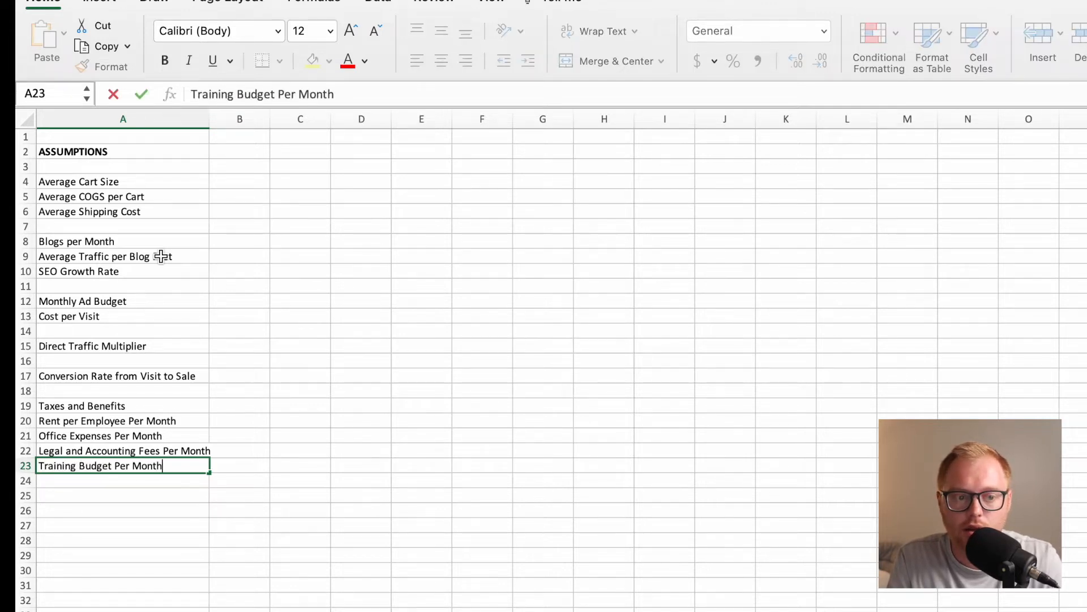
pyautogui.press('Return')
pyautogui.write('Recrui')
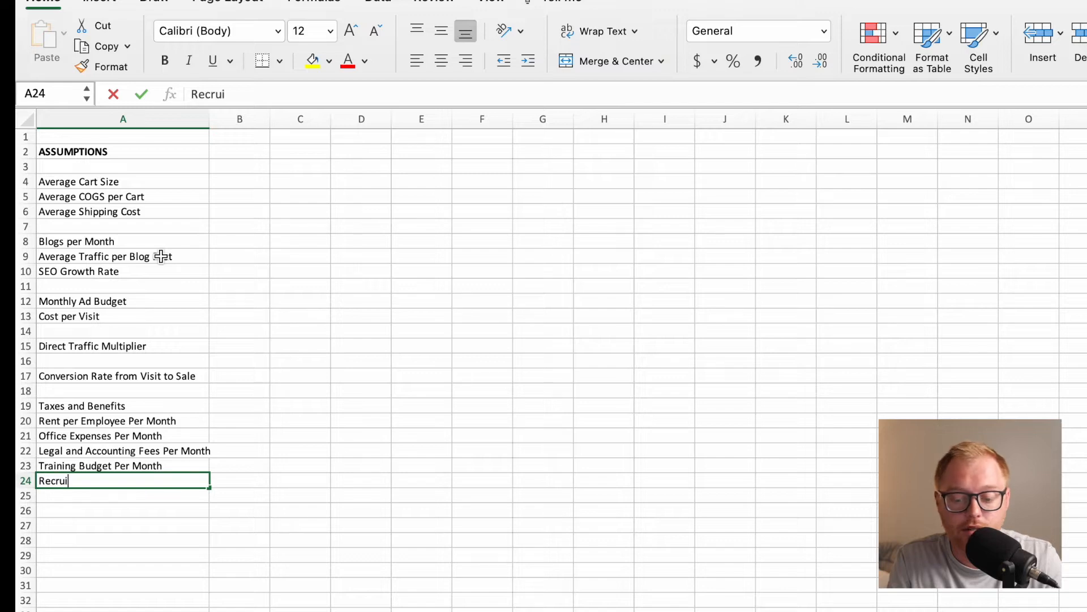
pyautogui.write('ting Budget Per Month')
pyautogui.press('Return')
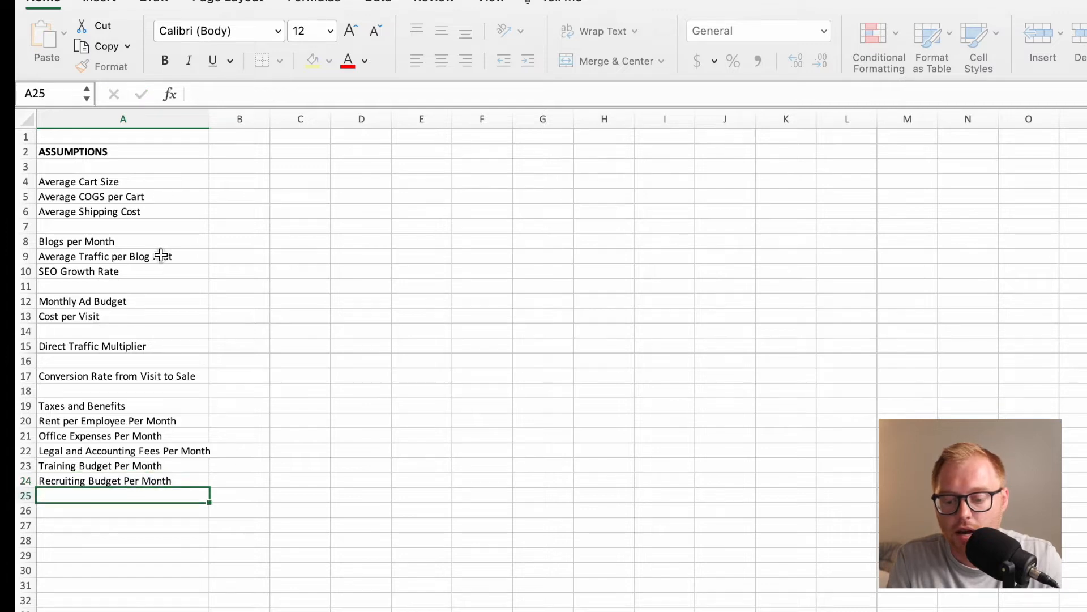
# Widen column A to fit its longest label and enter Traveling Cost Per Month in cell A25.
pyautogui.moveTo(211, 120); pyautogui.dragTo(229, 119)
pyautogui.write('Traveling ')
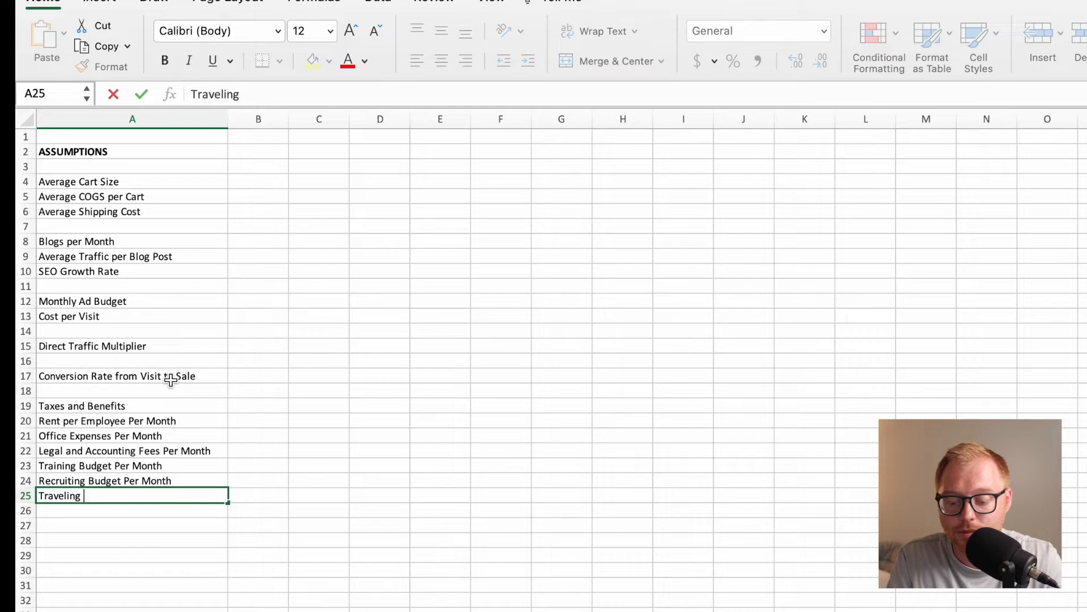
pyautogui.write('Cost P')
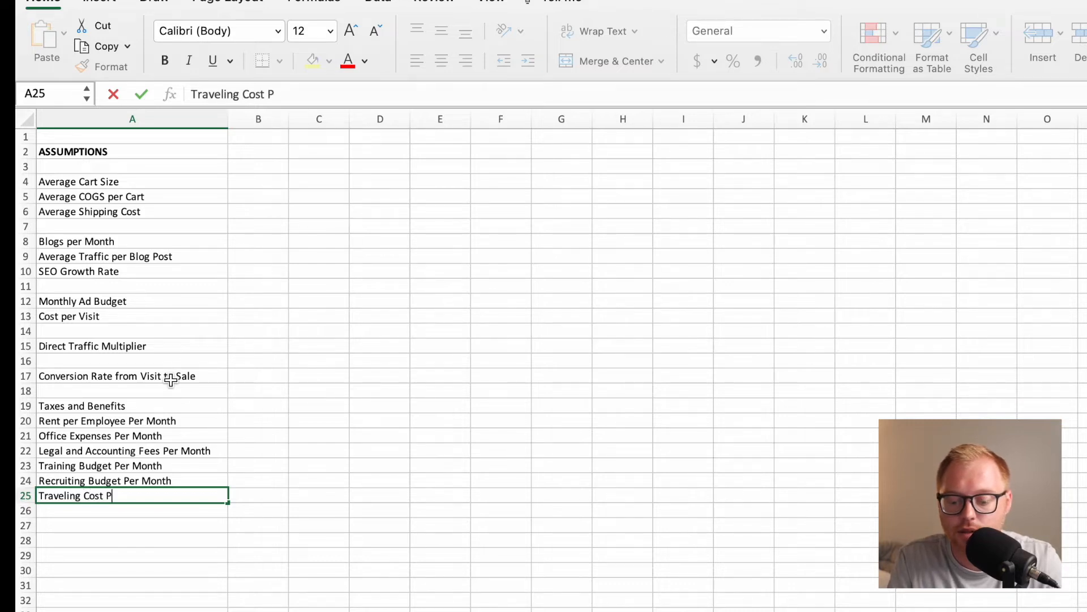
pyautogui.write('er Month')
pyautogui.press('Return')
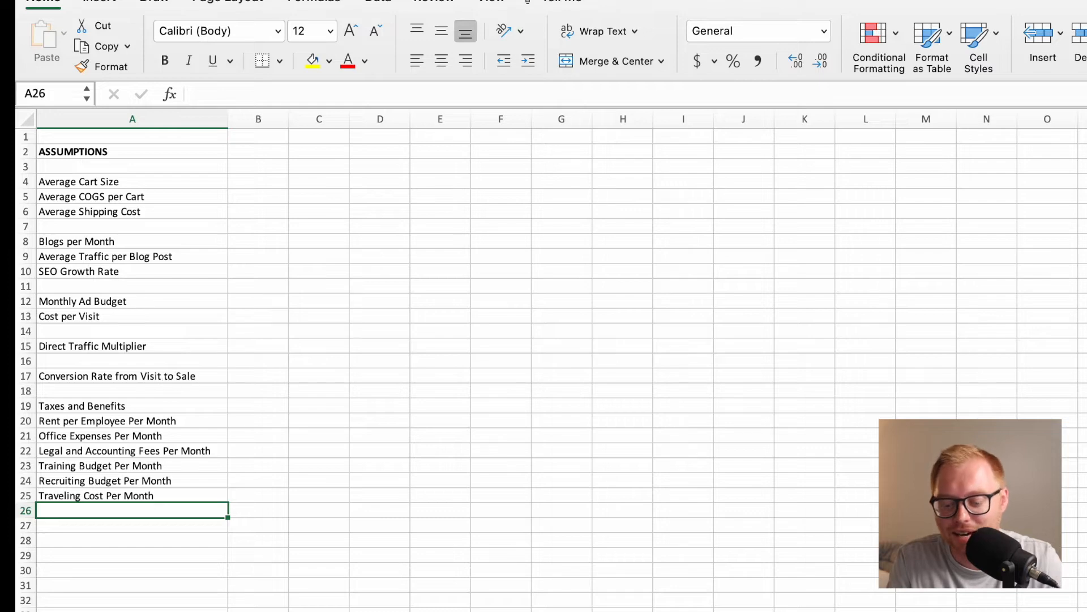
# Leave row 26 blank and enter the label Product Development Budget % in cell A27.
pyautogui.click(124, 537)
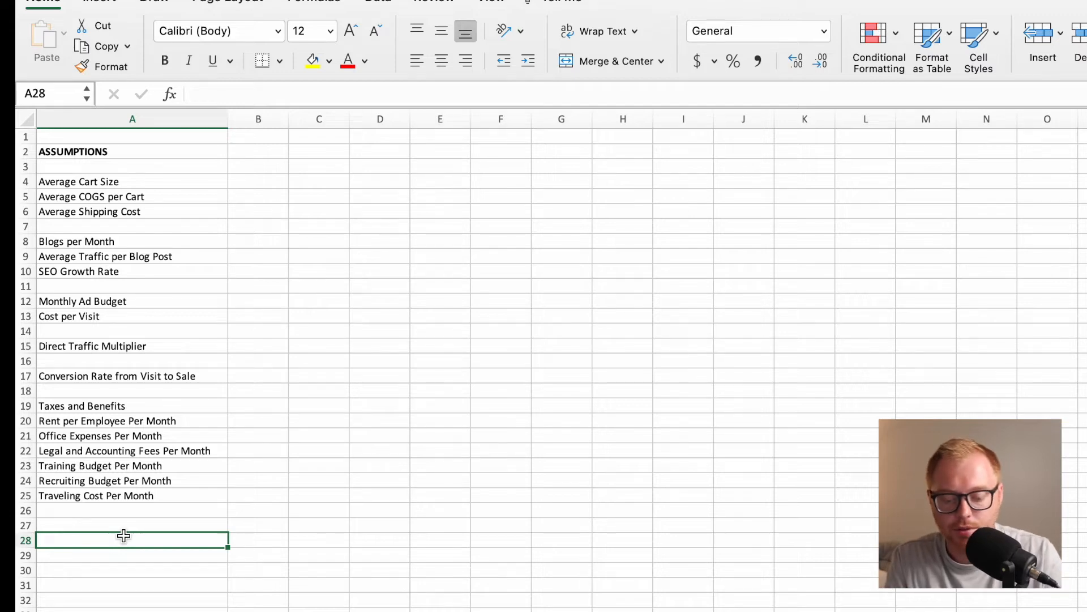
pyautogui.press('Up')
pyautogui.write('Product ')
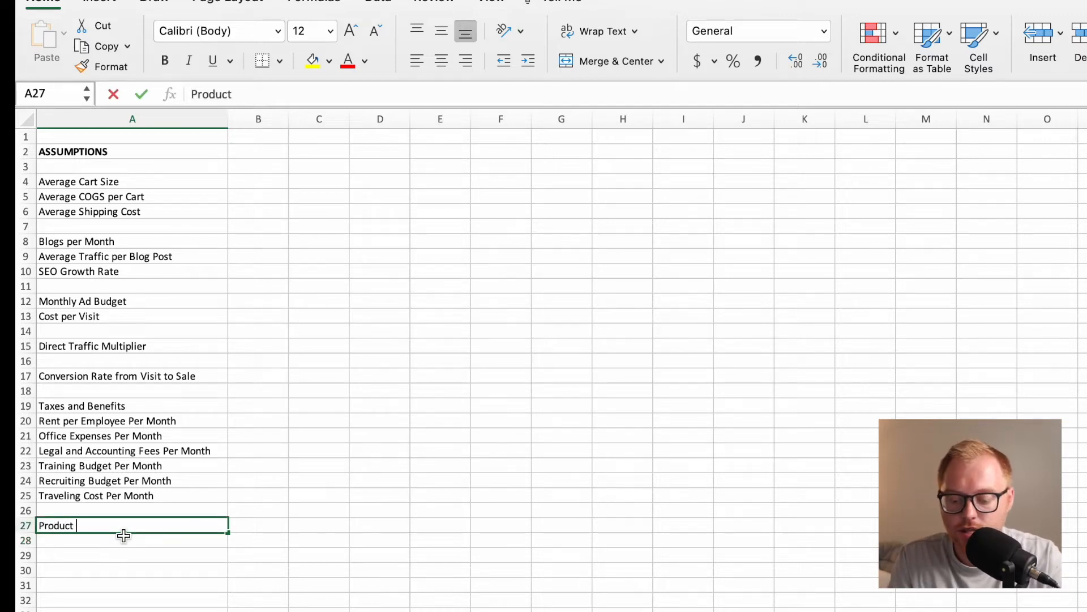
pyautogui.write('Development ')
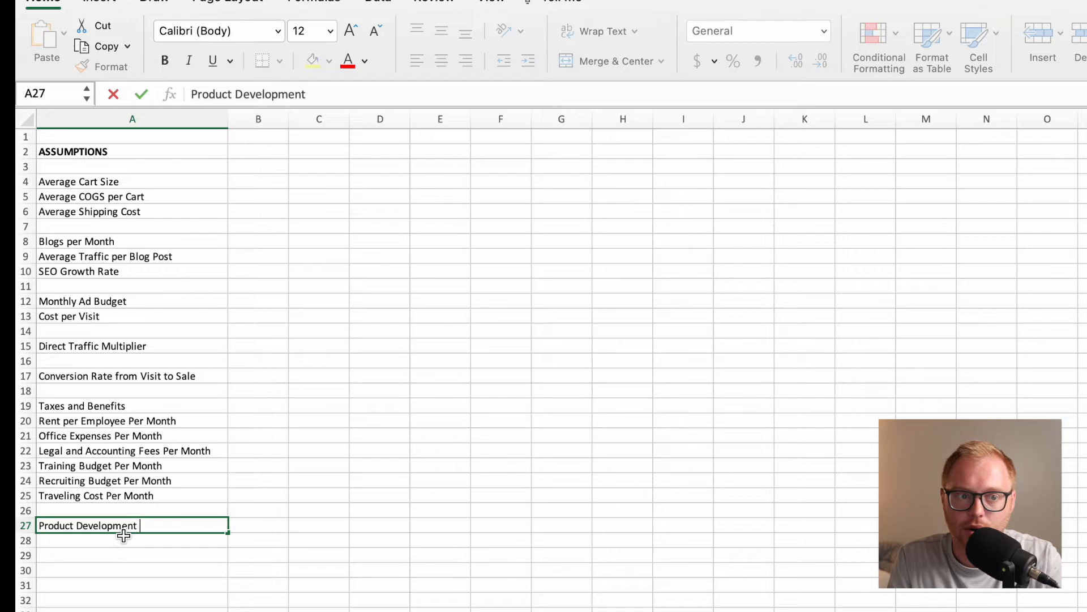
pyautogui.write('Budget %')
pyautogui.press('Return')
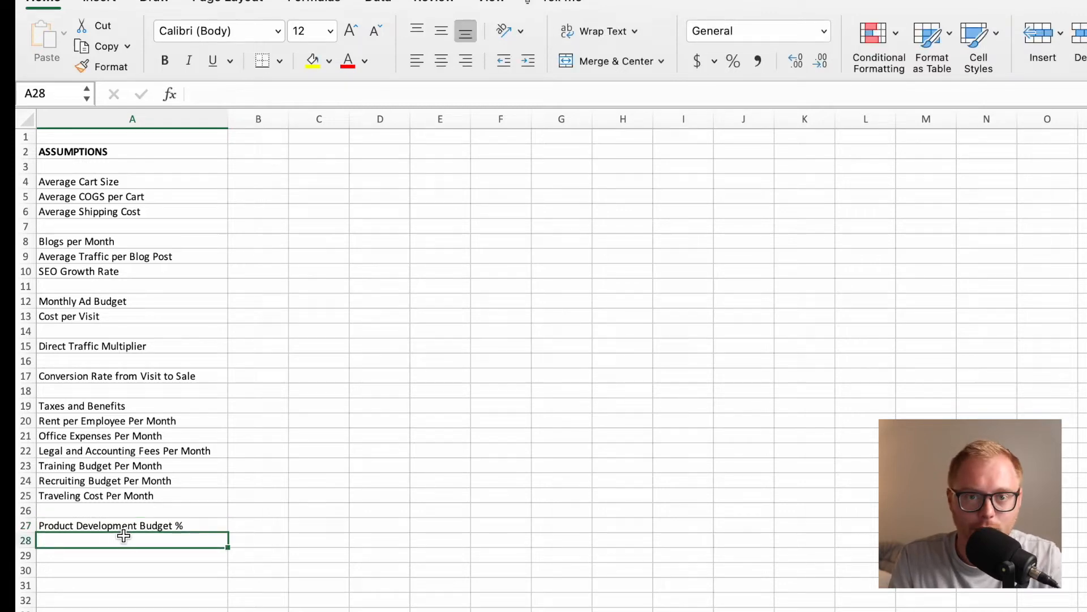
pyautogui.click(193, 526)
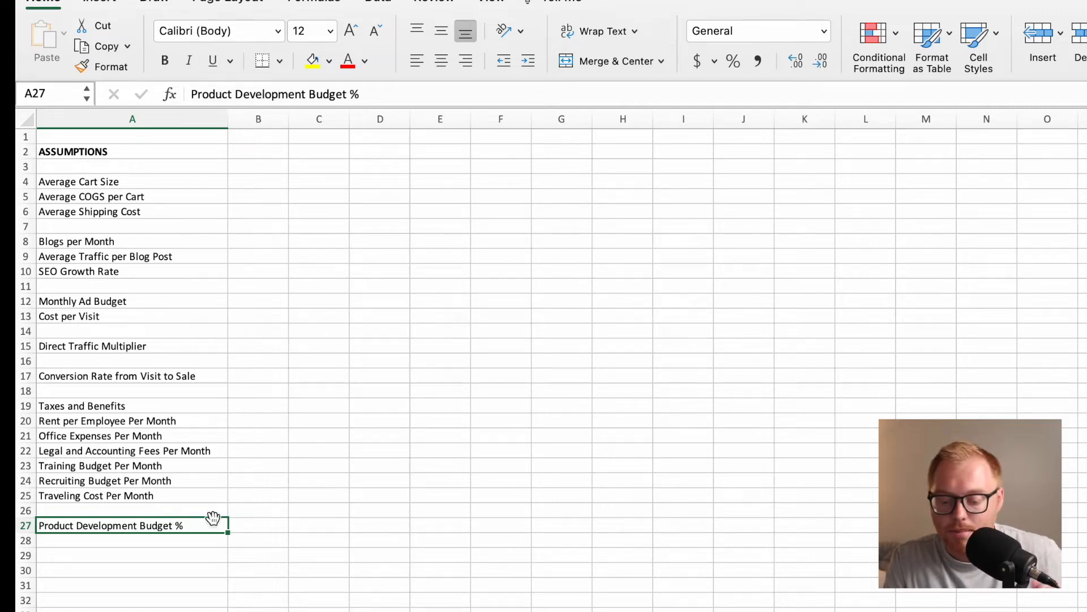
pyautogui.click(187, 541)
pyautogui.click(151, 555)
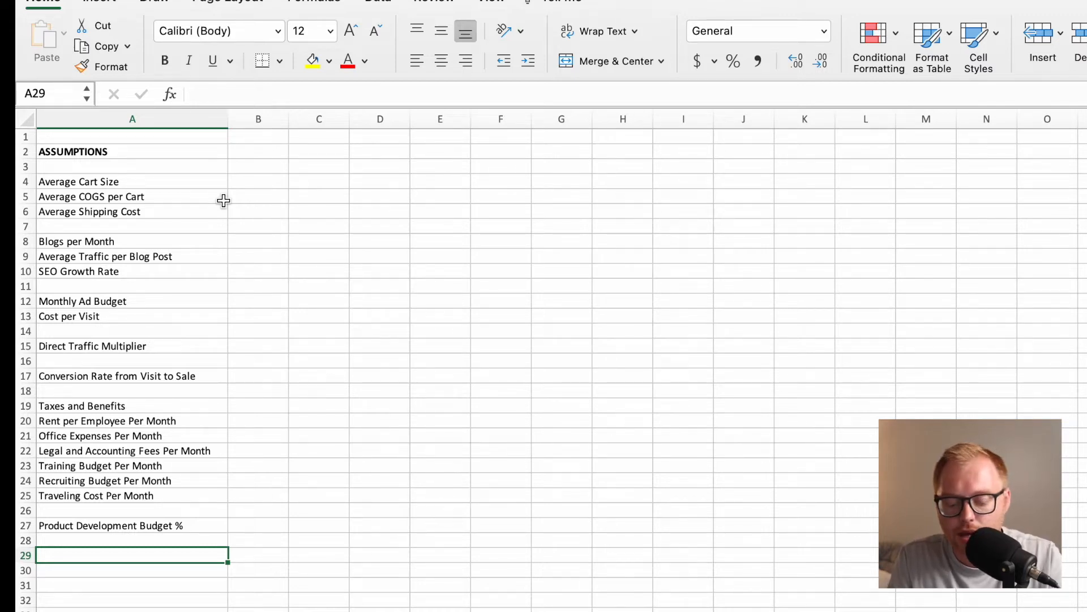
# Enter the label Return Rate % in cell A29.
pyautogui.write('Return Rate %')
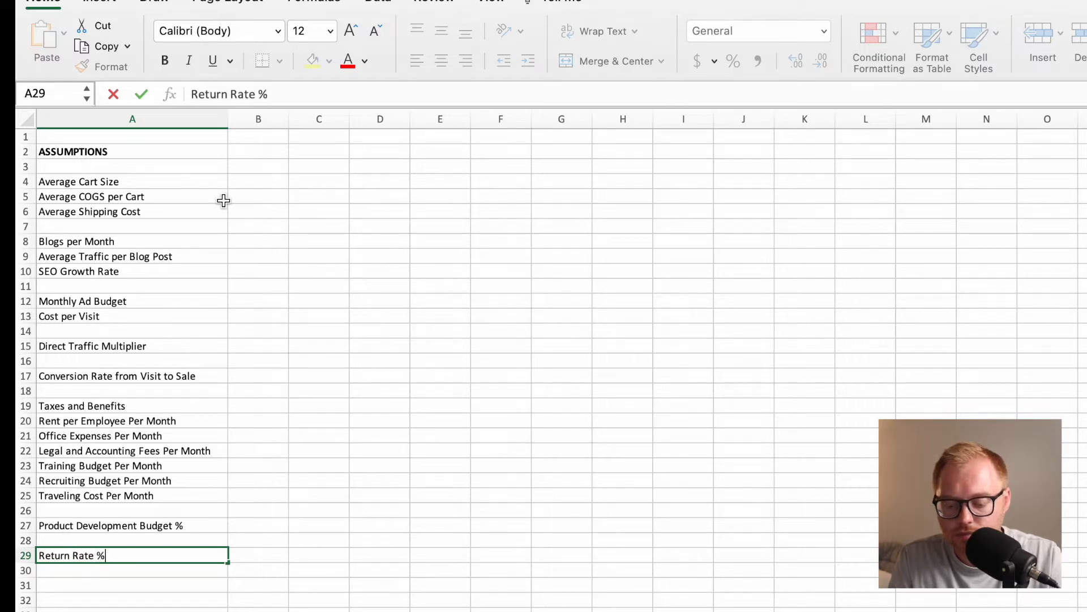
pyautogui.press('Return')
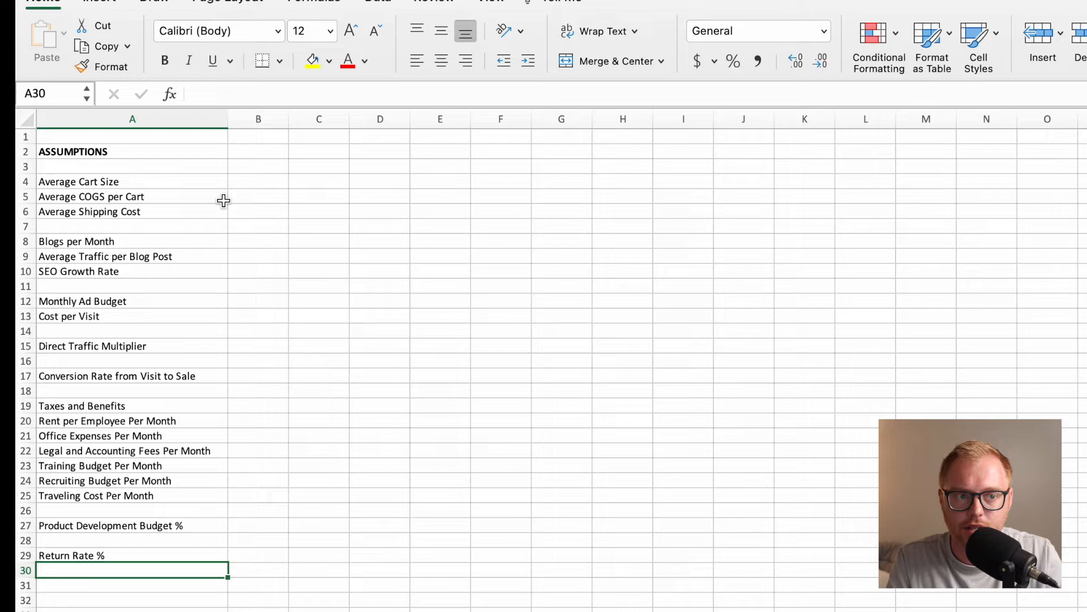
pyautogui.press('Up')
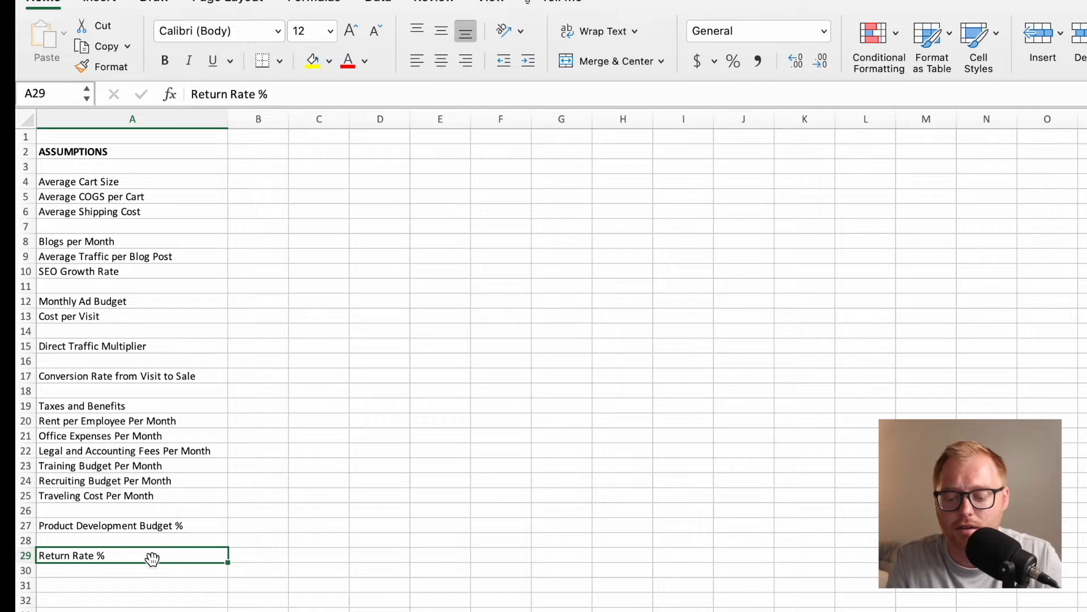
pyautogui.press('Right')
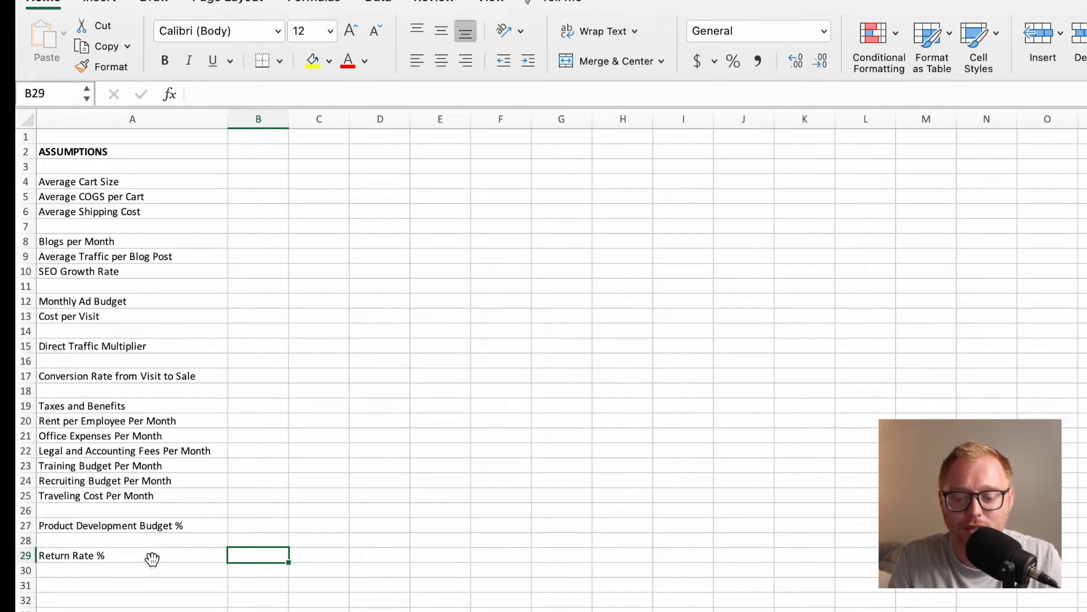
pyautogui.click(151, 559)
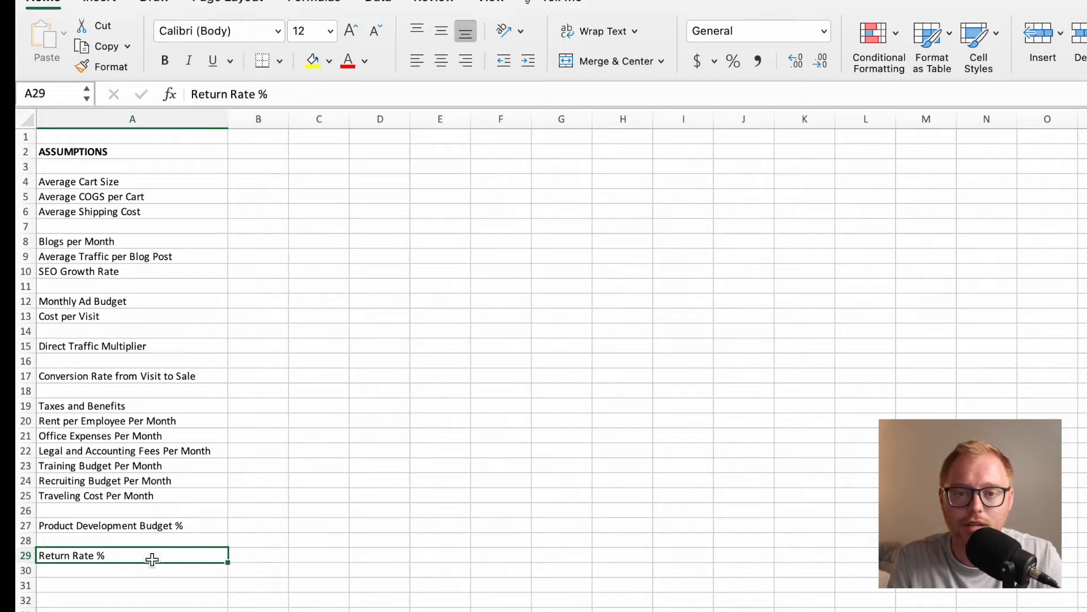
# Define the name AvgCartSize for cell B4, beside the Average Cart Size label.
pyautogui.click(258, 182)
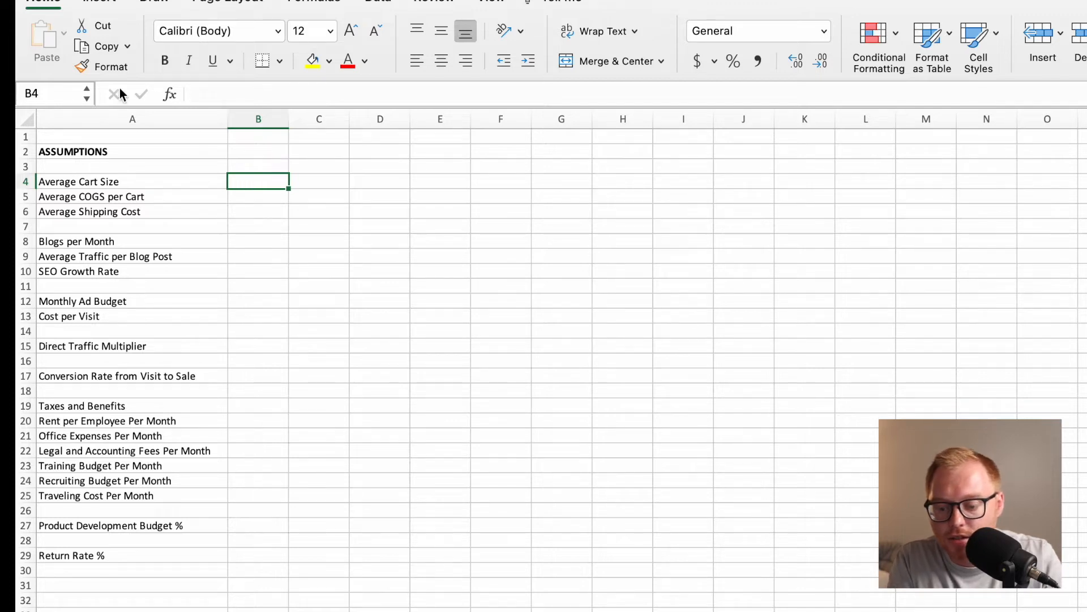
pyautogui.click(58, 97)
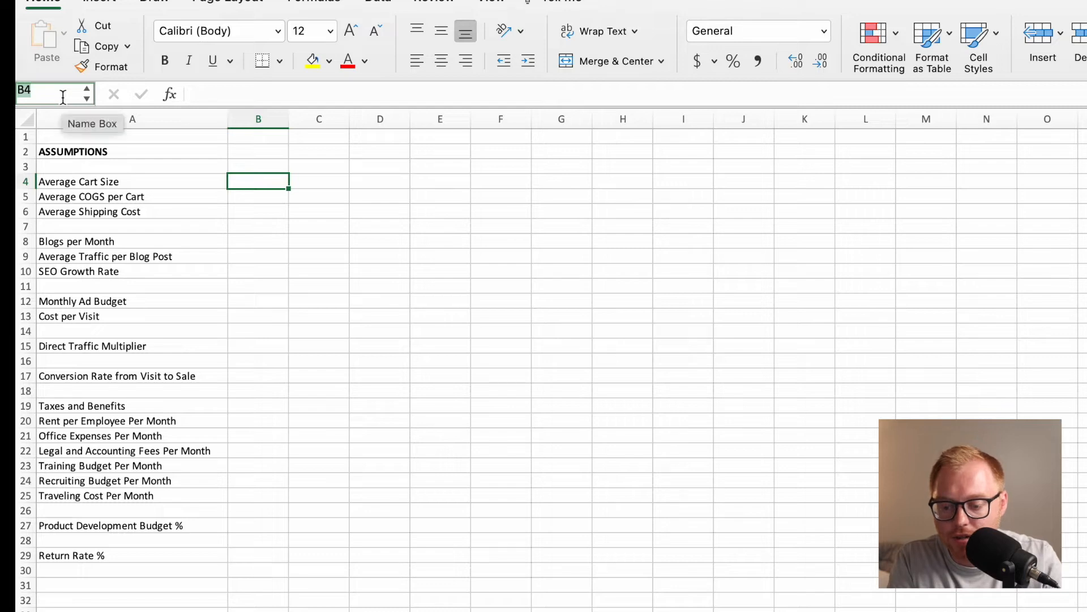
pyautogui.write('AvgCartS')
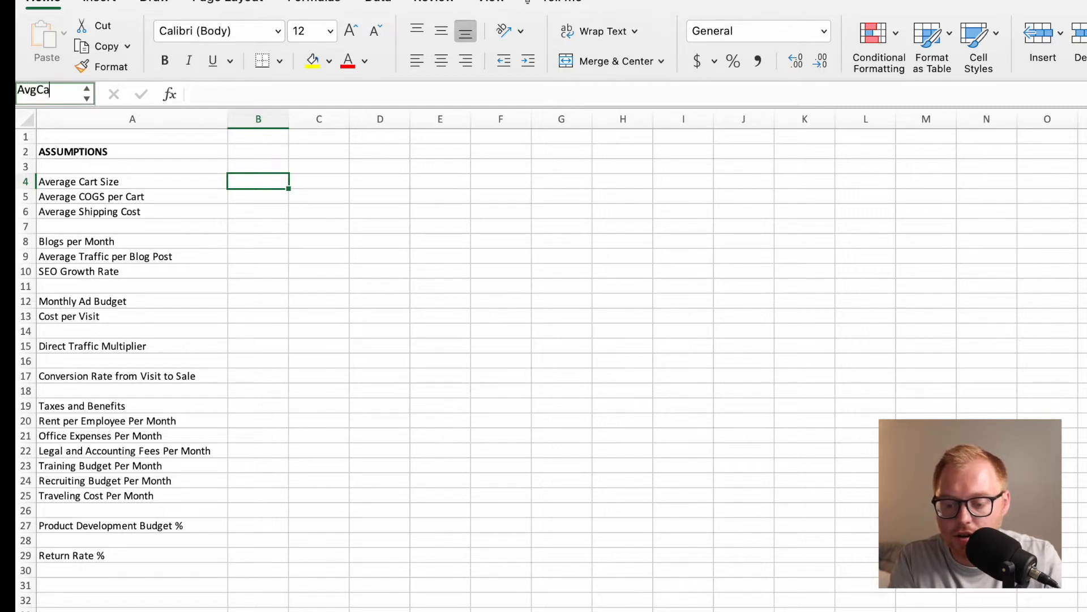
pyautogui.write('ize')
pyautogui.press('Return')
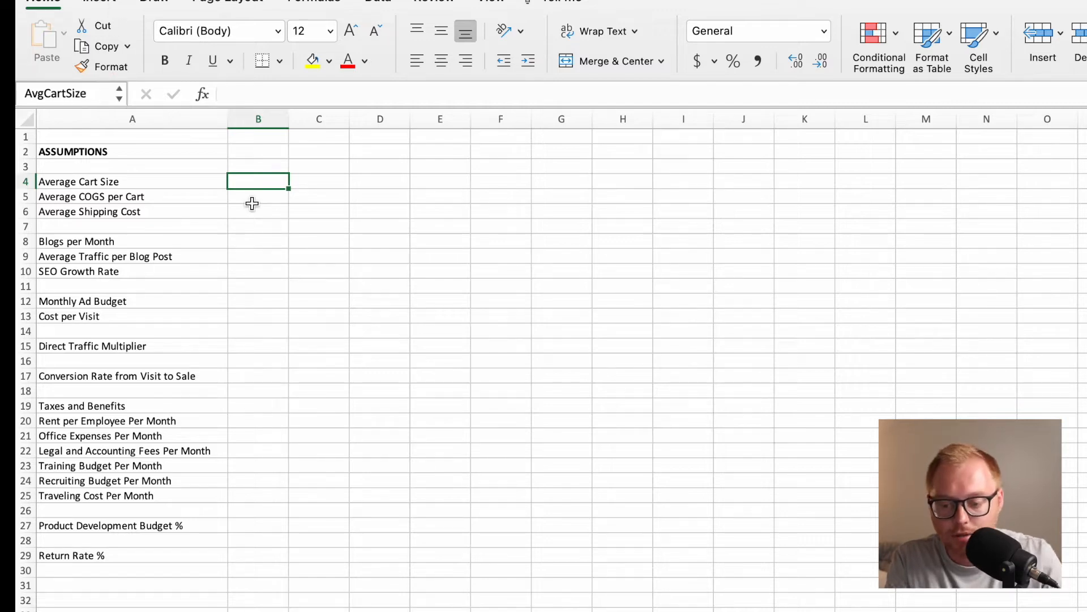
# Define the name AvgCOGs for cell B5, beside the Average COGS per Cart label.
pyautogui.click(262, 201)
pyautogui.click(46, 93)
pyautogui.write('Aveg')
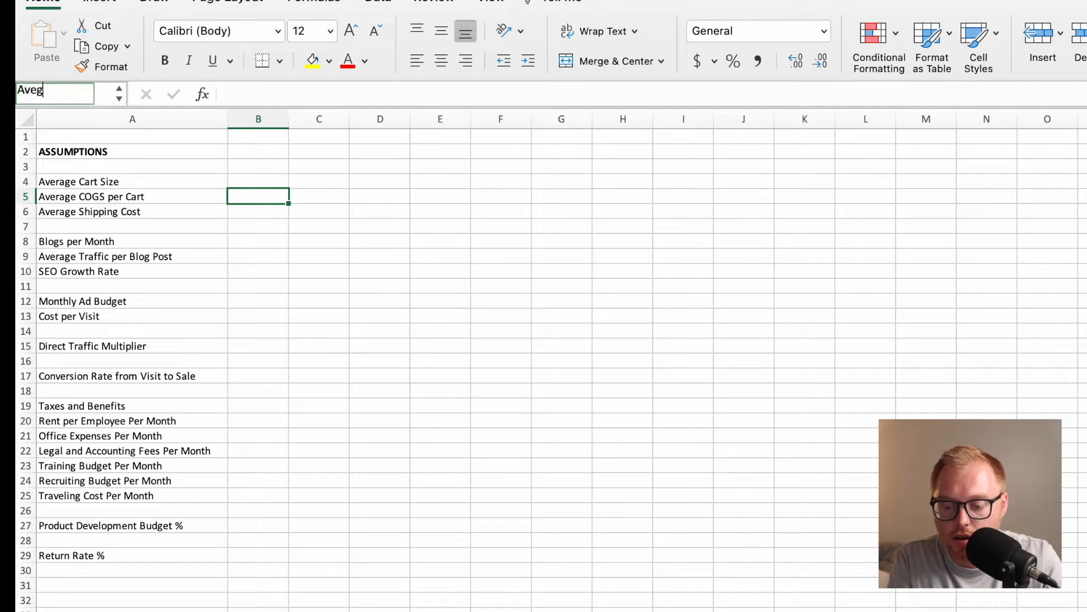
pyautogui.press('BackSpace')
pyautogui.press('BackSpace')
pyautogui.write('g COG')
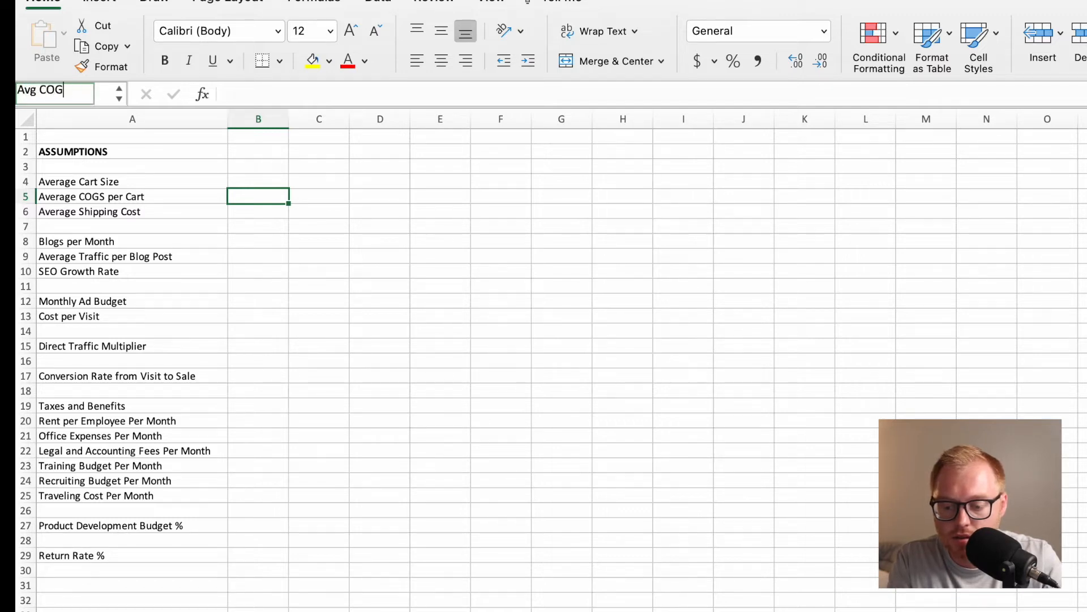
pyautogui.write('s')
pyautogui.press('BackSpace')
pyautogui.press('BackSpace')
pyautogui.press('BackSpace')
pyautogui.press('BackSpace')
pyautogui.press('BackSpace')
pyautogui.press('BackSpace')
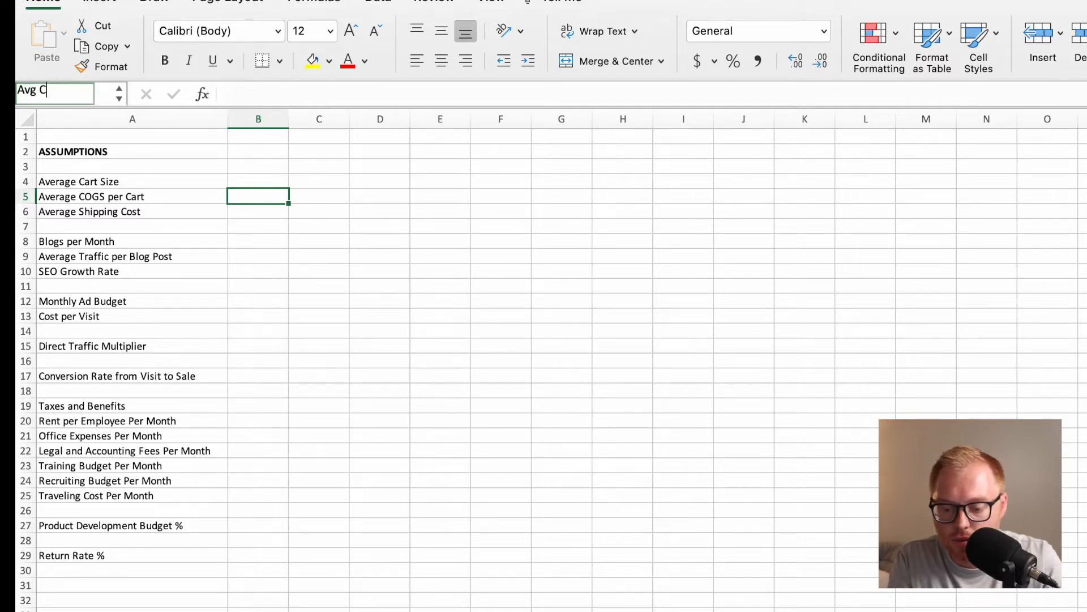
pyautogui.write('COGs')
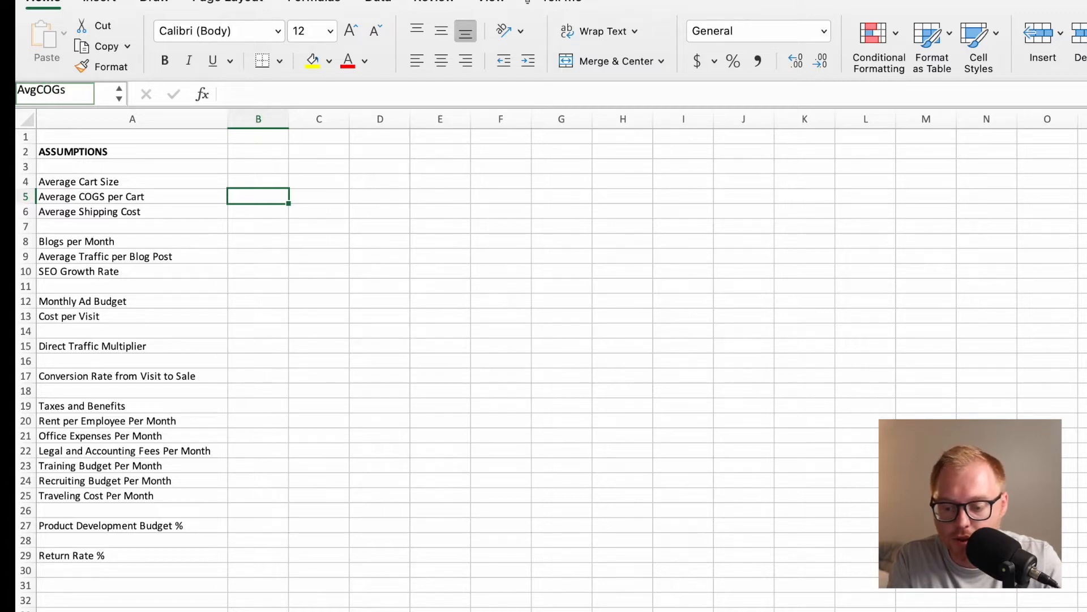
pyautogui.press('Return')
# Define the name AvgShipping for cell B6 and reselect the average cart size cell to check its name.
pyautogui.click(265, 214)
pyautogui.click(93, 97)
pyautogui.write('Avg')
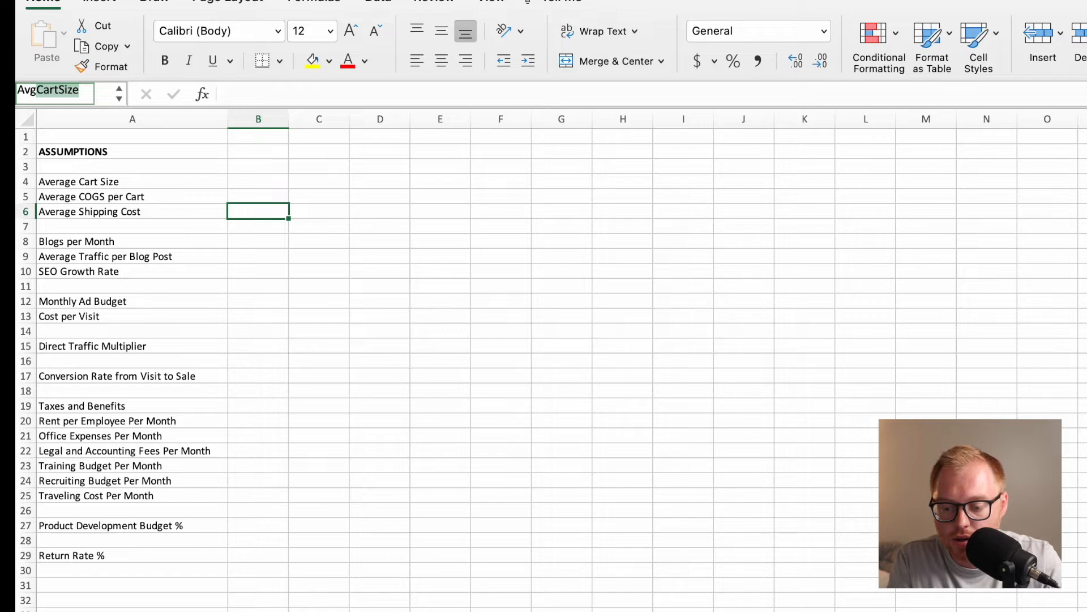
pyautogui.write('Shipping')
pyautogui.press('Return')
pyautogui.press('Down')
pyautogui.press('Down')
pyautogui.press('Up')
pyautogui.press('Up')
pyautogui.click(279, 186)
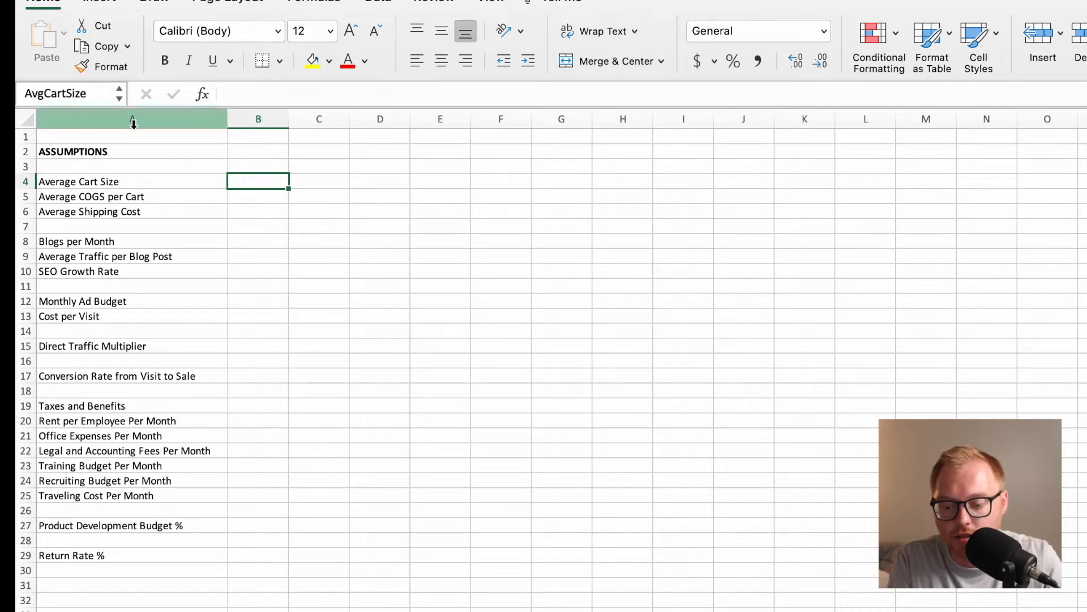
# Define the name BlogsPerMonth for cell B8, beside the Blogs per Month label.
pyautogui.click(253, 239)
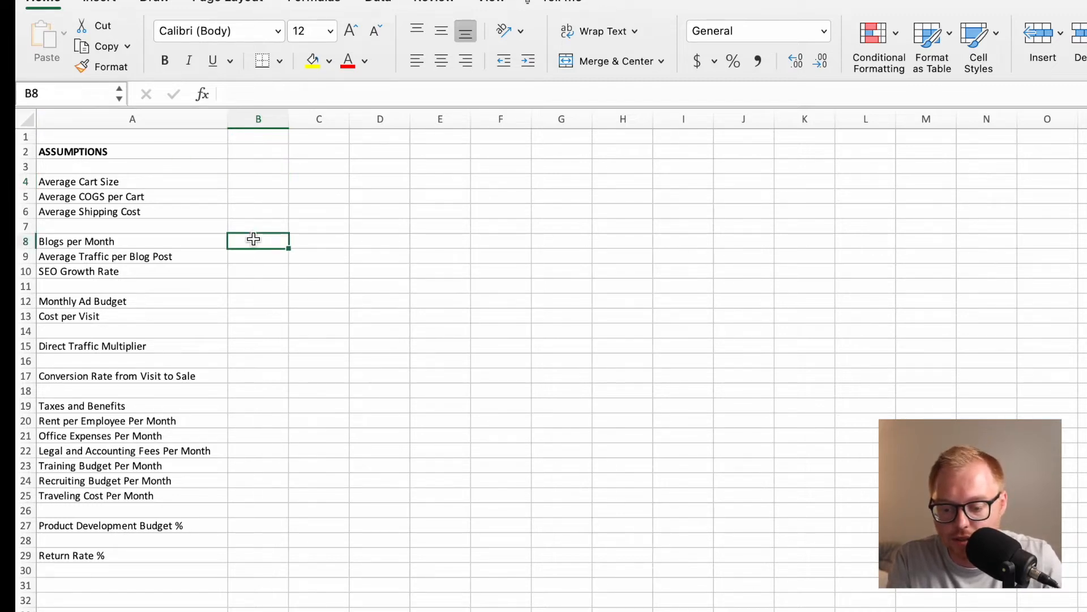
pyautogui.click(85, 95)
pyautogui.write('BlogsPerMonth')
pyautogui.press('Return')
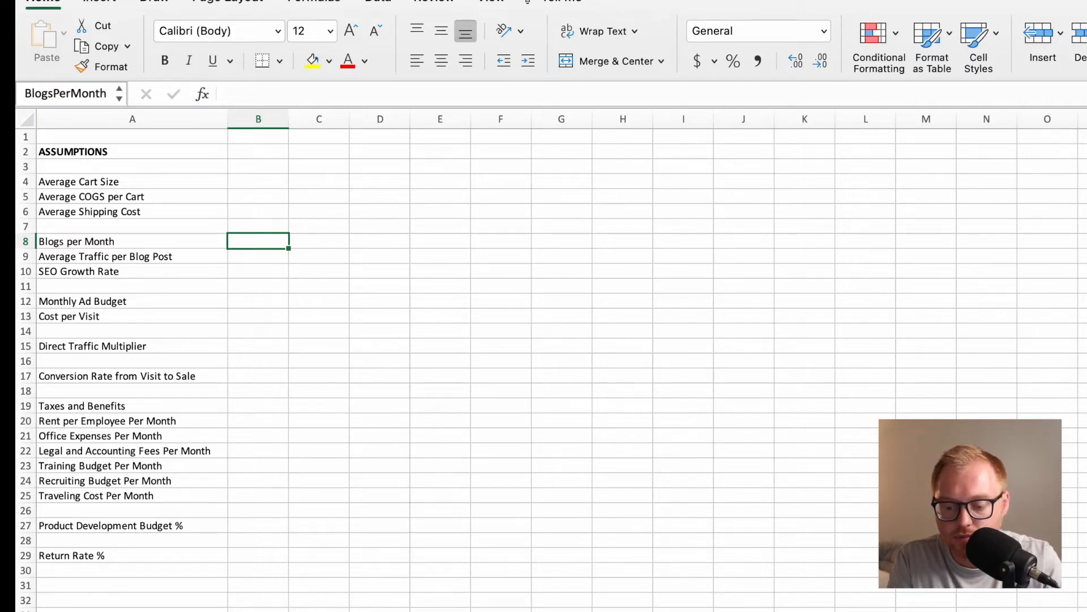
# Define the name AvgTraffBlog for cell B9, beside the Average Traffic per Blog Post label.
pyautogui.press('Down')
pyautogui.click(83, 98)
pyautogui.write('Avg')
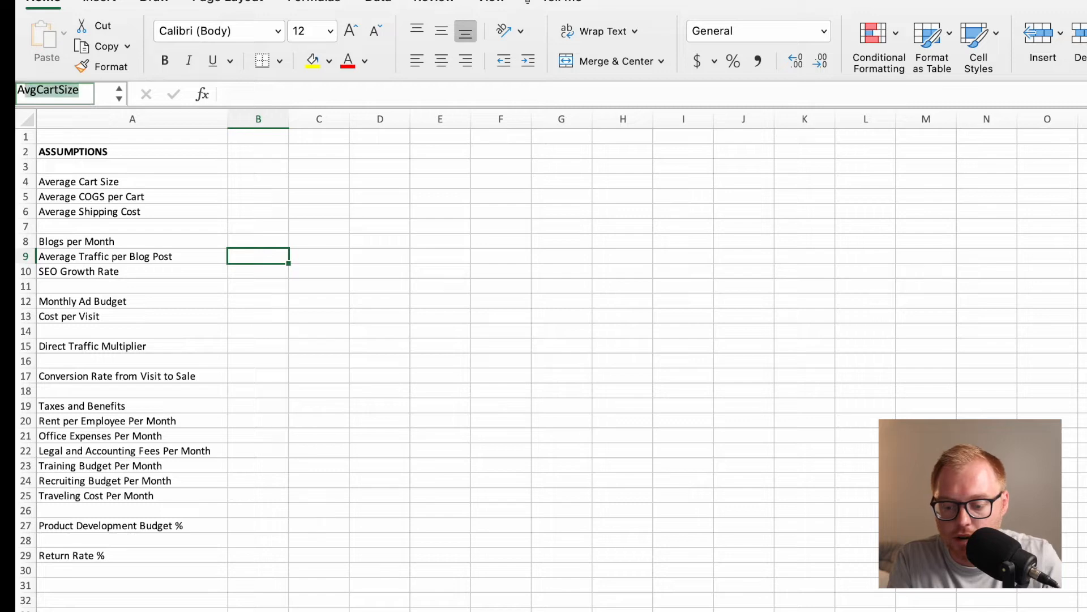
pyautogui.write('Trfa')
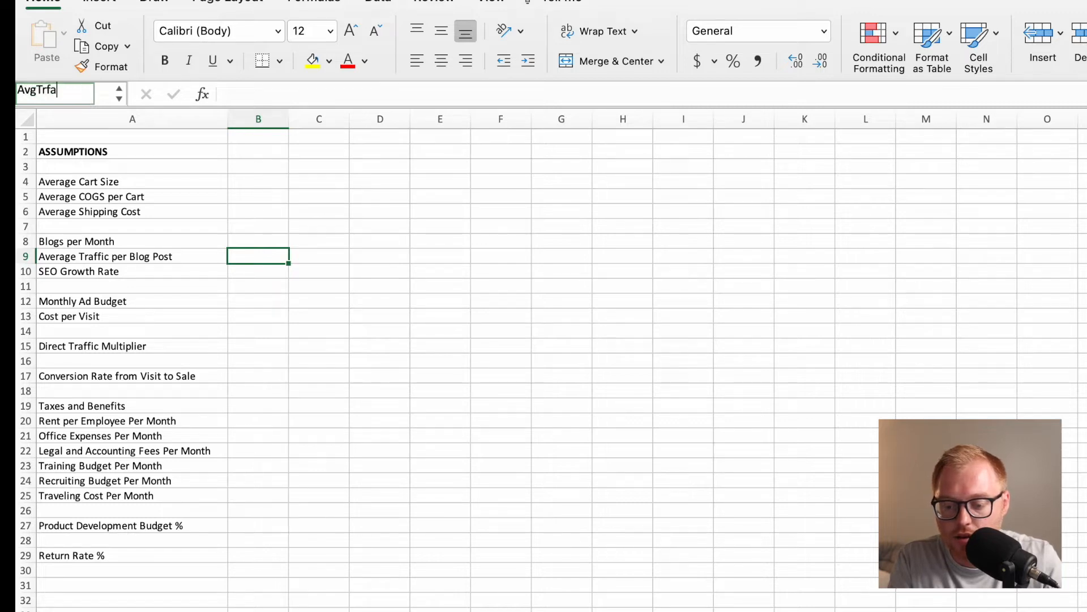
pyautogui.press('BackSpace')
pyautogui.press('BackSpace')
pyautogui.write('a')
pyautogui.write('ffic per Blog')
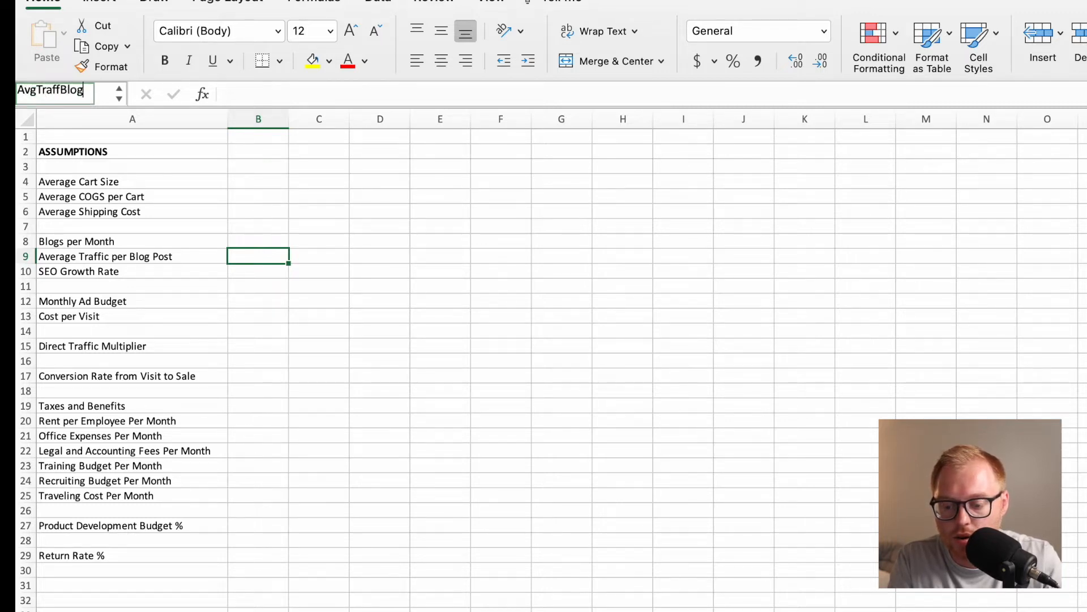
pyautogui.press('Return')
pyautogui.press('Return')
# Define the name SEOGrowth for cell B10, beside the SEO Growth Rate label.
pyautogui.click(77, 90)
pyautogui.write('SEOGrowth')
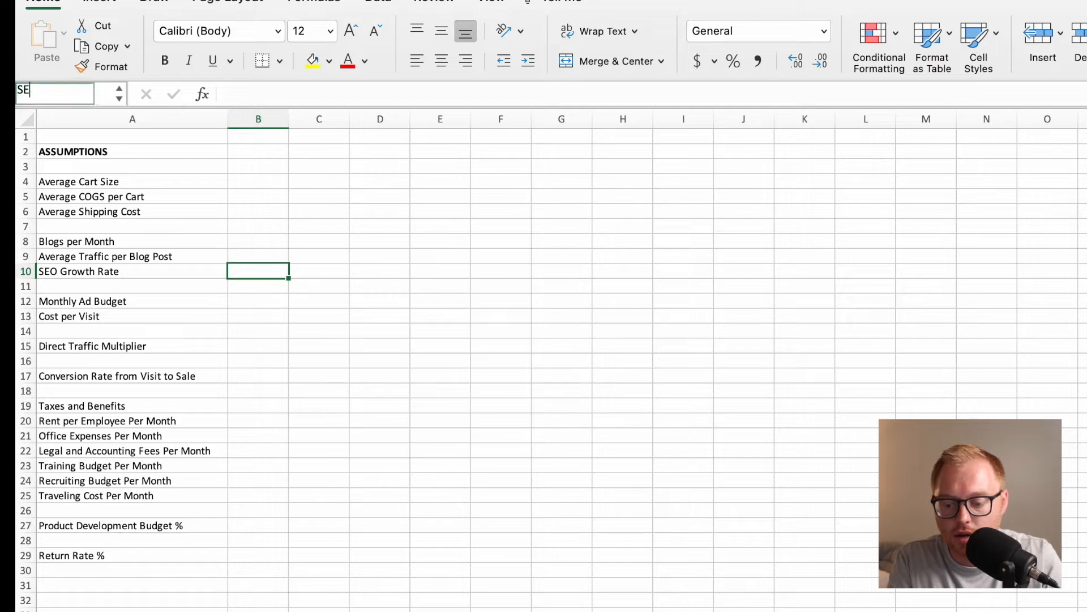
pyautogui.press('Return')
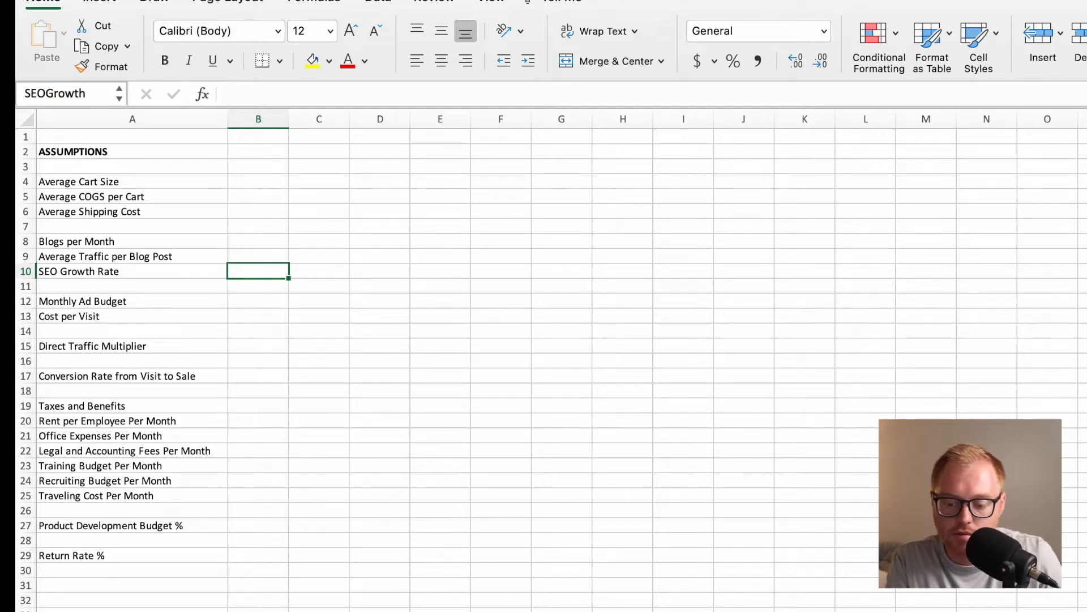
# Define the name MonthlyAdBudget for cell B12, beside the Monthly Ad Budget label.
pyautogui.press('Return')
pyautogui.press('Return')
pyautogui.click(55, 90)
pyautogui.write('Mont')
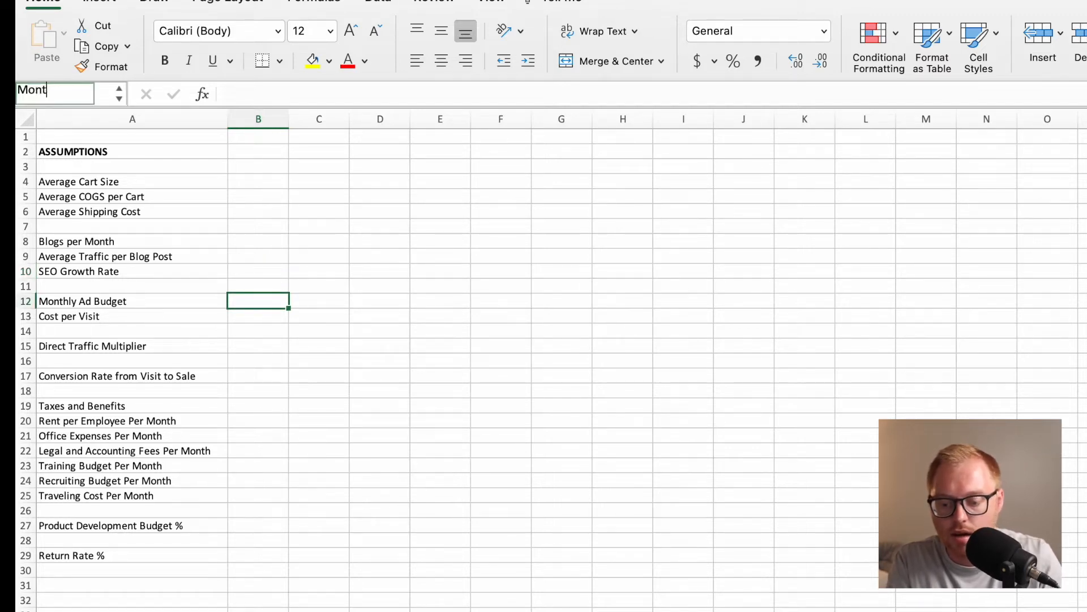
pyautogui.write('hly Ad Budget')
pyautogui.press('Return')
# Name the Cost per Visit cell B13 CPV and the Direct Traffic Multiplier cell B15 DTM.
pyautogui.press('Return')
pyautogui.click(55, 89)
pyautogui.write('CPV')
pyautogui.press('Return')
pyautogui.press('Return')
pyautogui.press('Return')
pyautogui.click(54, 91)
pyautogui.write('DTM')
pyautogui.press('Return')
pyautogui.press('Return')
pyautogui.press('Return')
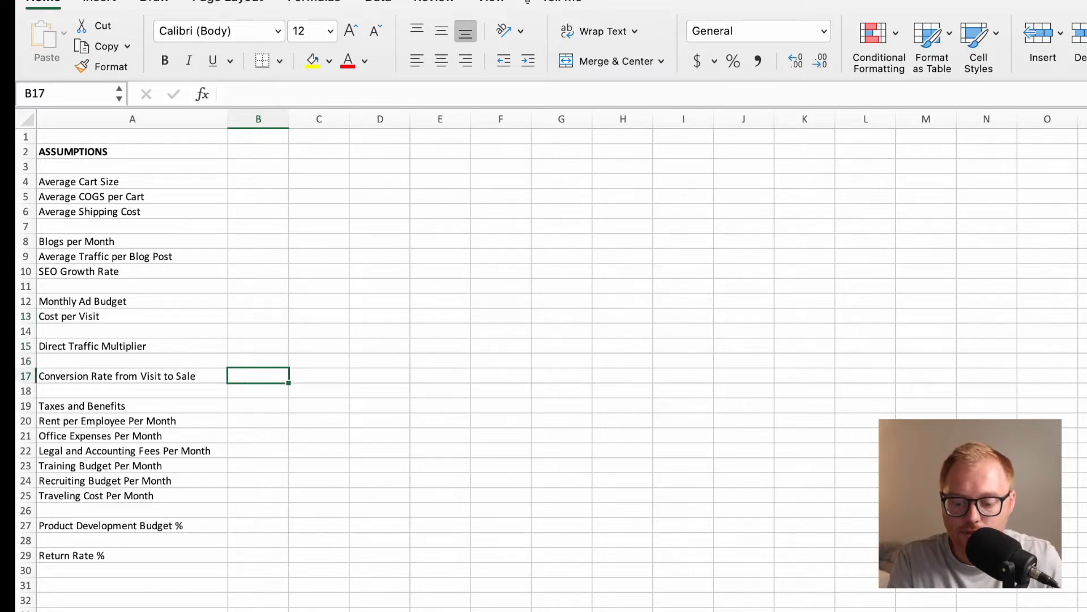
# Give cell B17 an abbreviated name starting with ConRateV for the conversion rate from visit to sale.
pyautogui.click(54, 88)
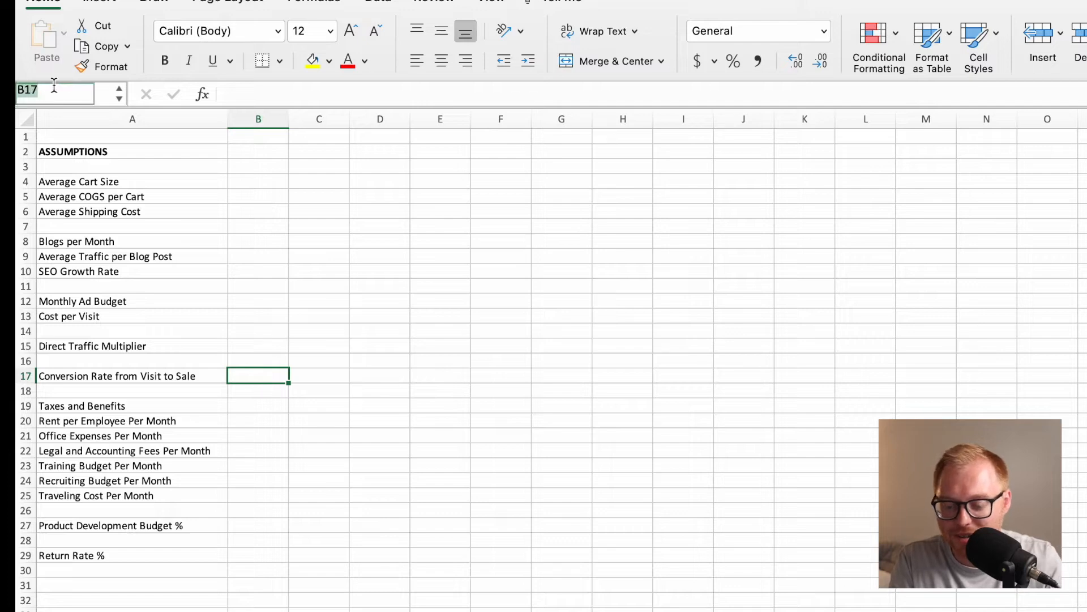
pyautogui.write('Conve')
pyautogui.press('BackSpace')
pyautogui.press('BackSpace')
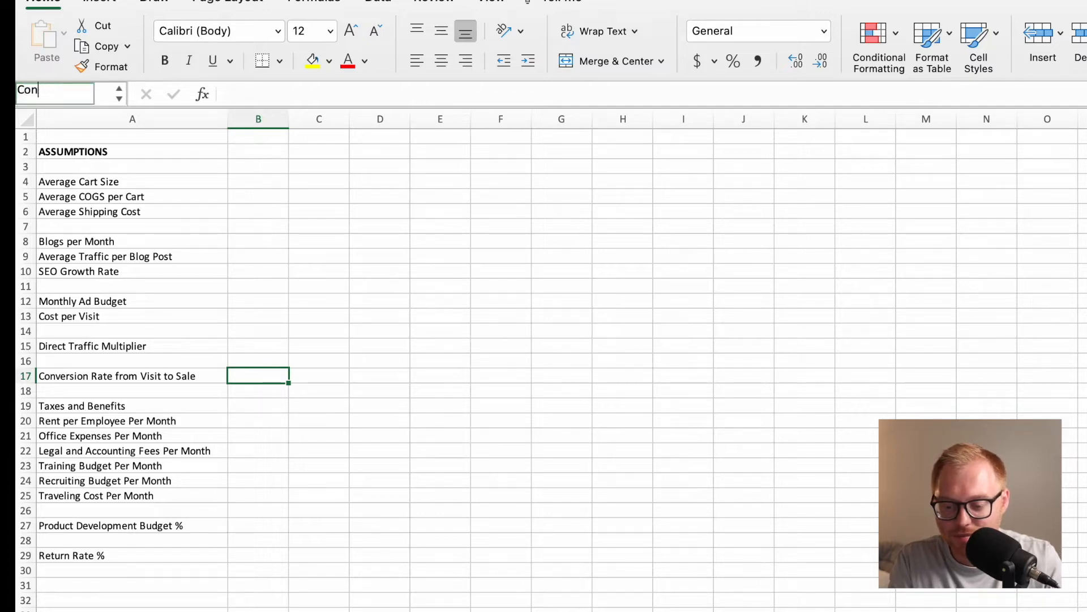
pyautogui.write('RateV')
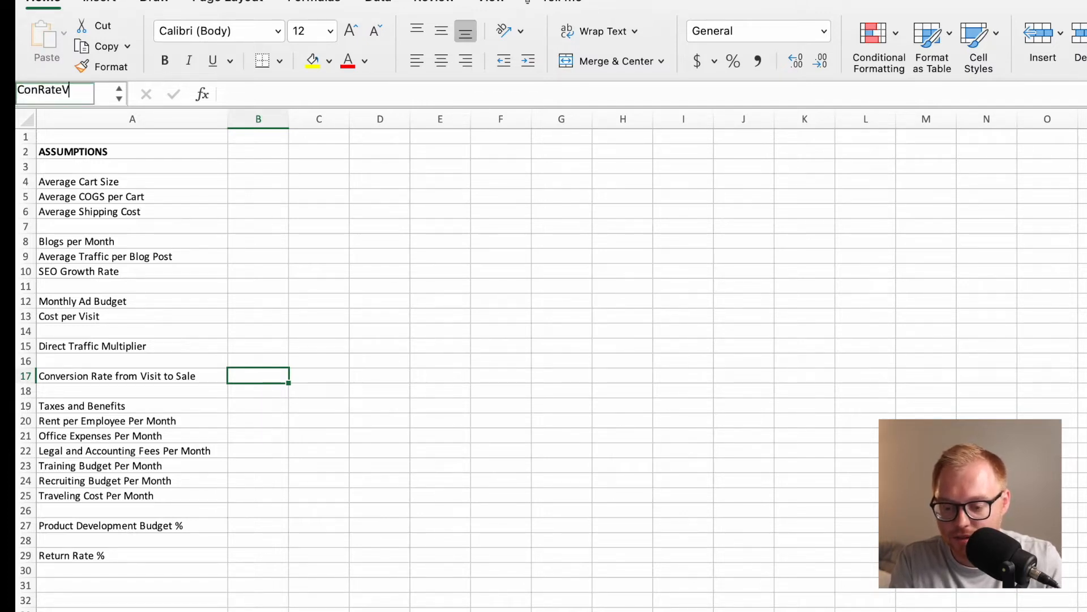
pyautogui.press('Return')
# Define the name TandB for cell B19, beside the Taxes and Benefits label.
pyautogui.press('Down')
pyautogui.press('Down')
pyautogui.click(54, 85)
pyautogui.write('T')
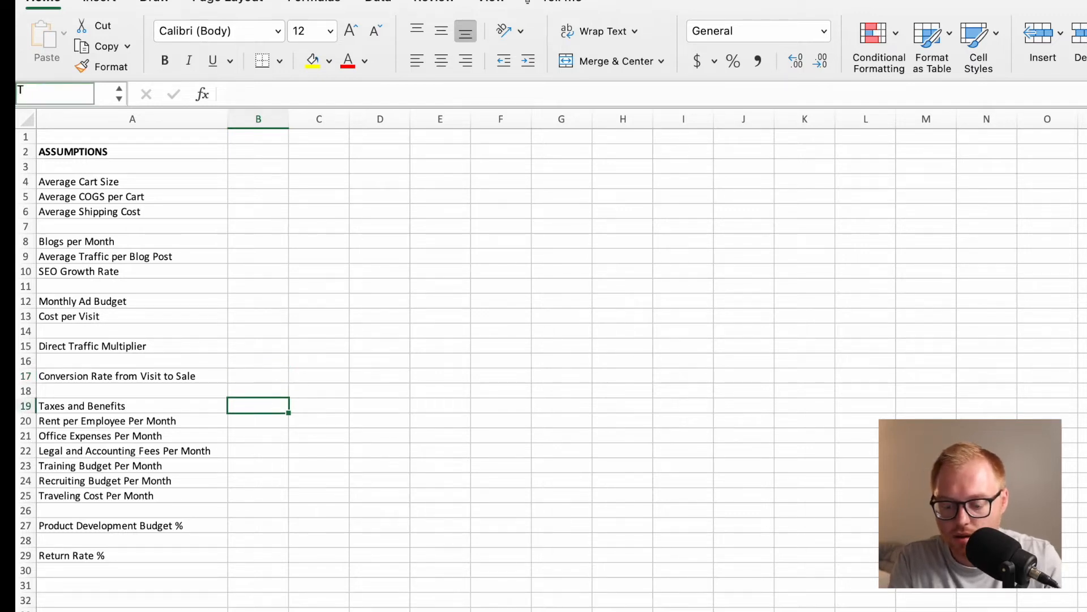
pyautogui.write('andB')
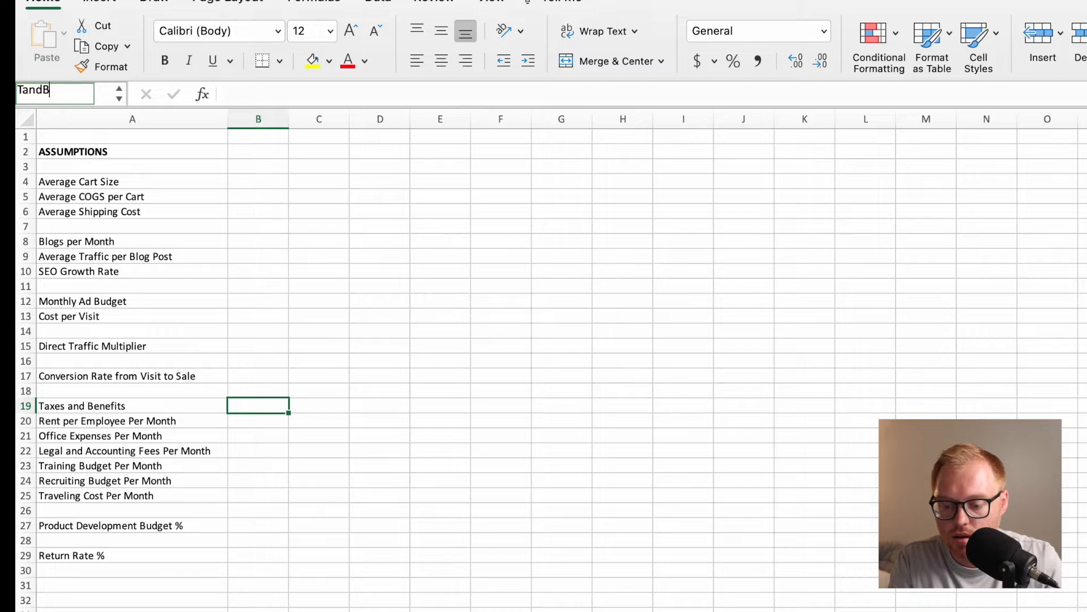
pyautogui.press('Return')
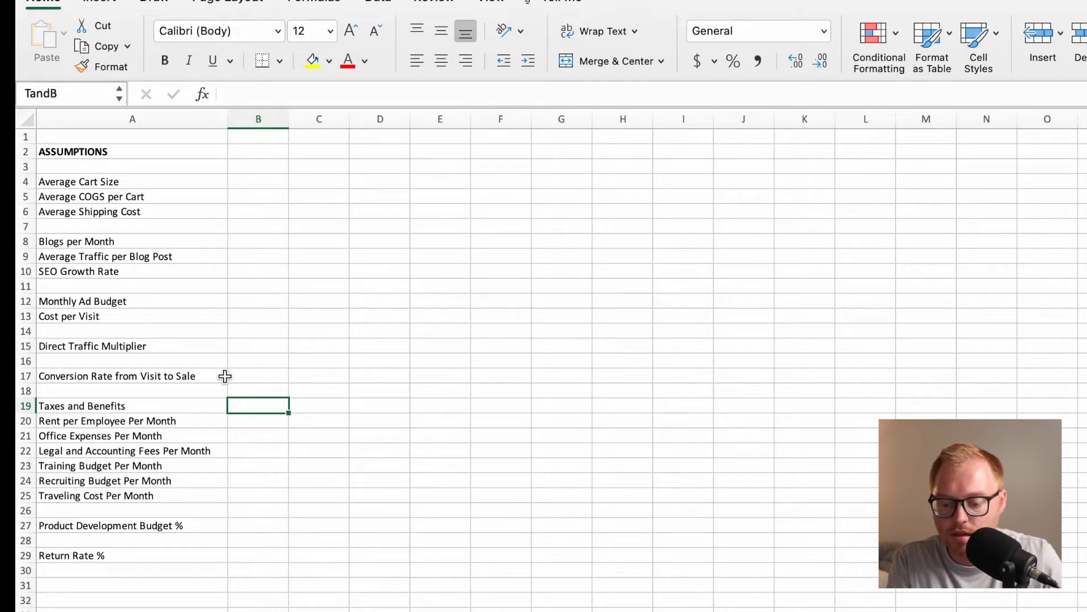
# Define the name RentPerEmployee for cell B20, beside the Rent per Employee Per Month label.
pyautogui.click(248, 418)
pyautogui.click(75, 93)
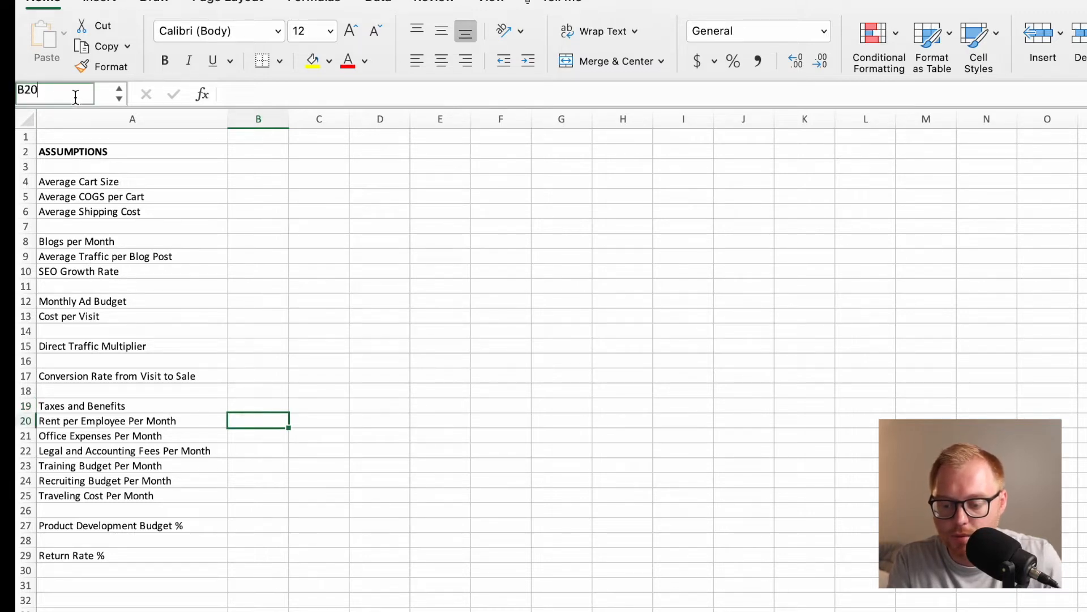
pyautogui.write('Rent per Emplo')
pyautogui.write('yee')
pyautogui.press('Return')
# Define the name OfficeExpense for cell B21, beside the Office Expenses Per Month label.
pyautogui.press('Down')
pyautogui.click(75, 94)
pyautogui.write('OfficeExpense')
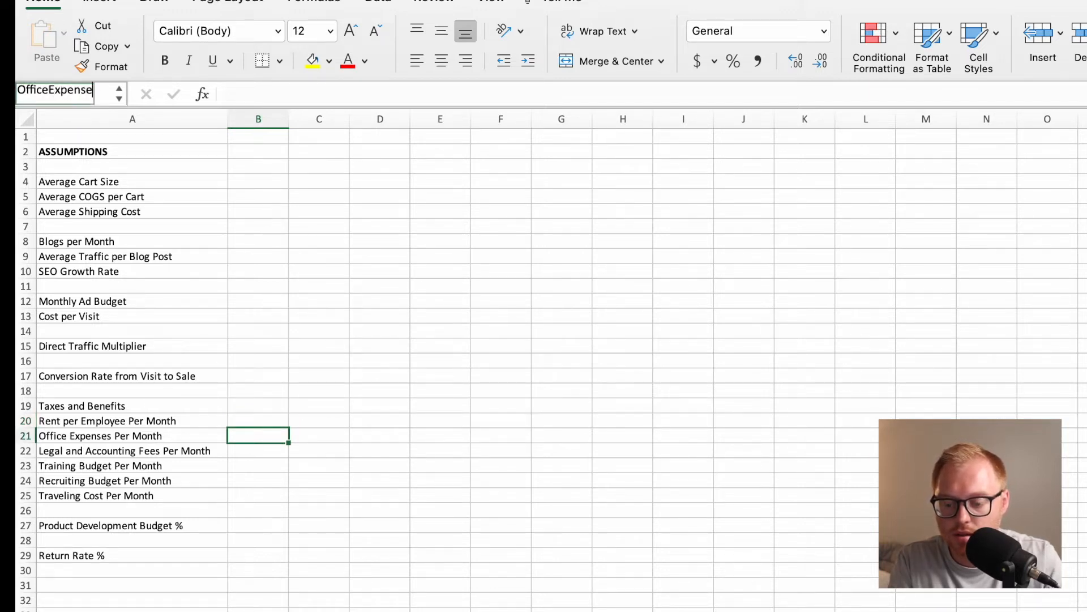
pyautogui.press('Return')
# Define the name LegalandAccounting for cell B22, beside the Legal and Accounting Fees Per Month label.
pyautogui.press('Down')
pyautogui.click(77, 93)
pyautogui.write('LEgal')
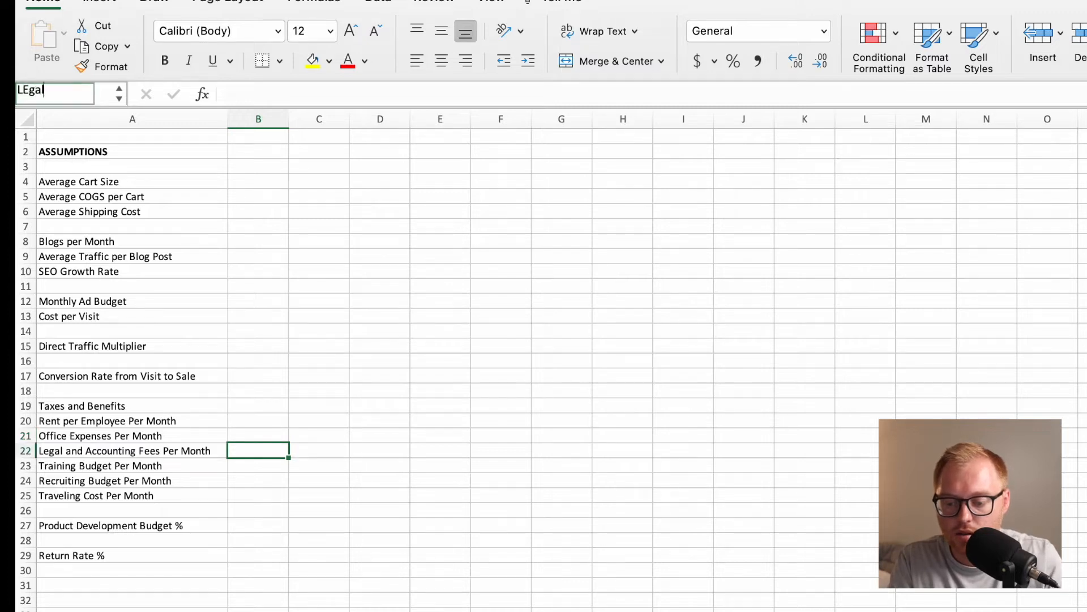
pyautogui.write('AndAccounting')
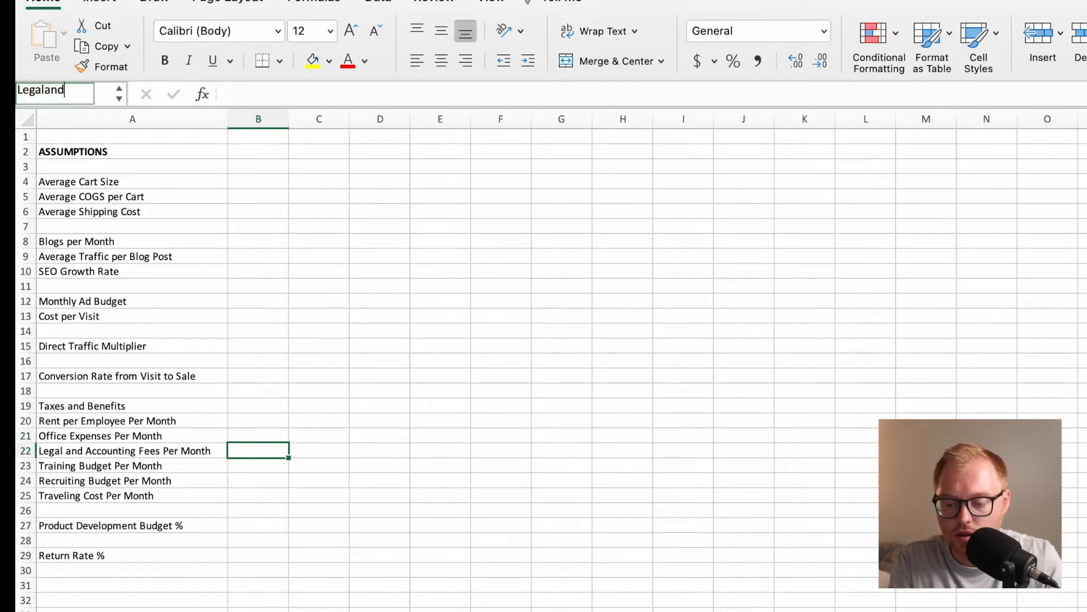
pyautogui.press('Return')
# Define the name TrainingBudget for cell B23, beside the Training Budget Per Month label.
pyautogui.press('Down')
pyautogui.click(74, 96)
pyautogui.write('TrainingBudget')
pyautogui.press('Return')
# Define the name RecruitingMonthly for cell B24, beside the Recruiting Budget Per Month label.
pyautogui.press('Down')
pyautogui.click(80, 95)
pyautogui.write('Recu')
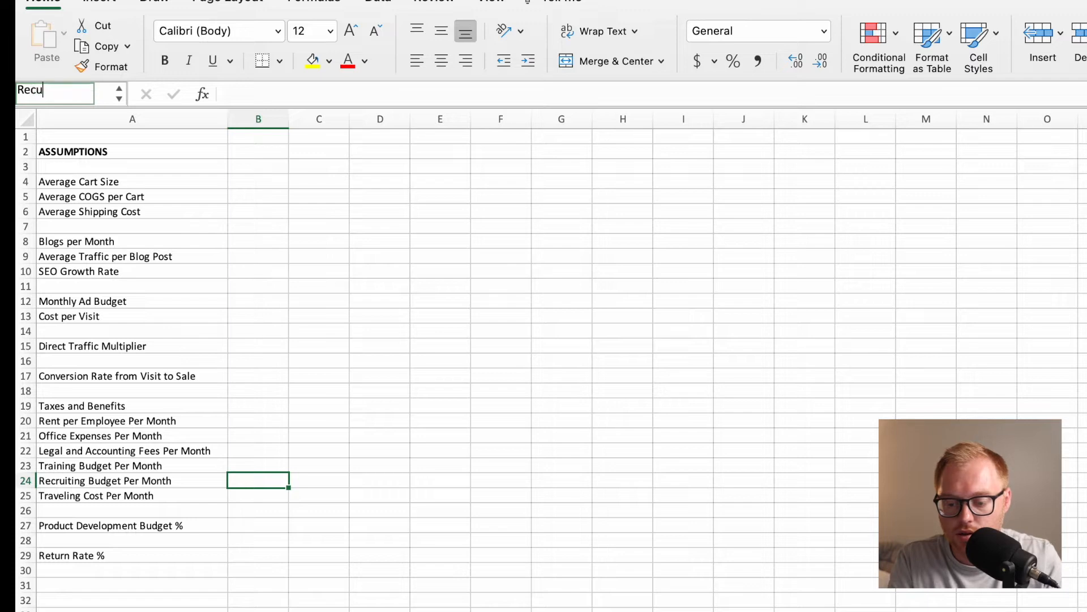
pyautogui.write('ruitingMonthly')
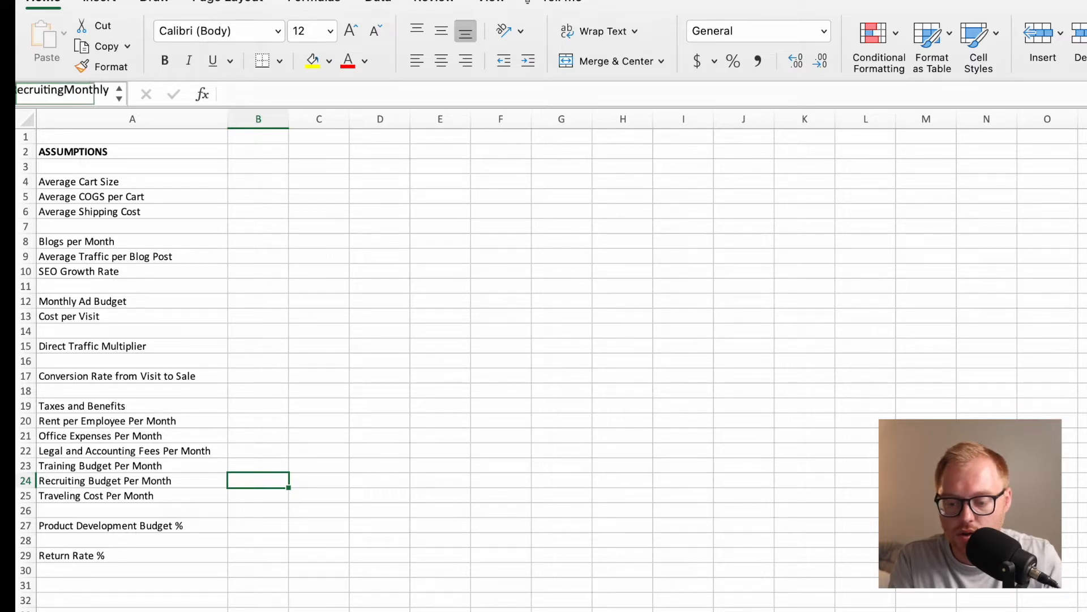
pyautogui.press('Return')
# Define the name TravelMonthly for cell B25, beside the Traveling Cost Per Month label.
pyautogui.press('Down')
pyautogui.click(76, 94)
pyautogui.write('Trav')
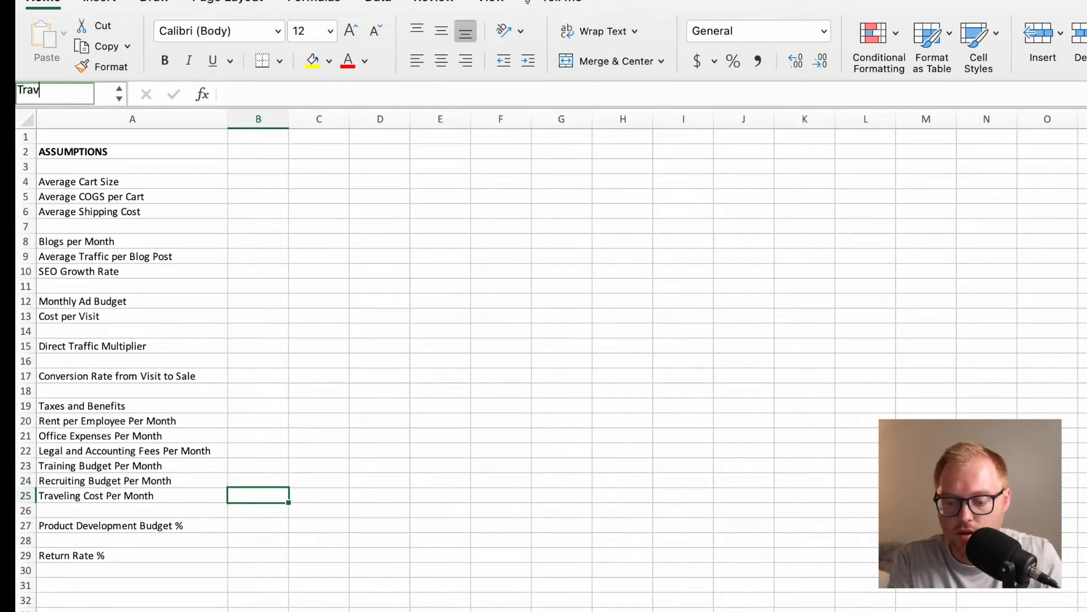
pyautogui.write('elinMomnth')
pyautogui.press('BackSpace')
pyautogui.press('BackSpace')
pyautogui.press('BackSpace')
pyautogui.press('BackSpace')
pyautogui.write('nthly')
pyautogui.press('Return')
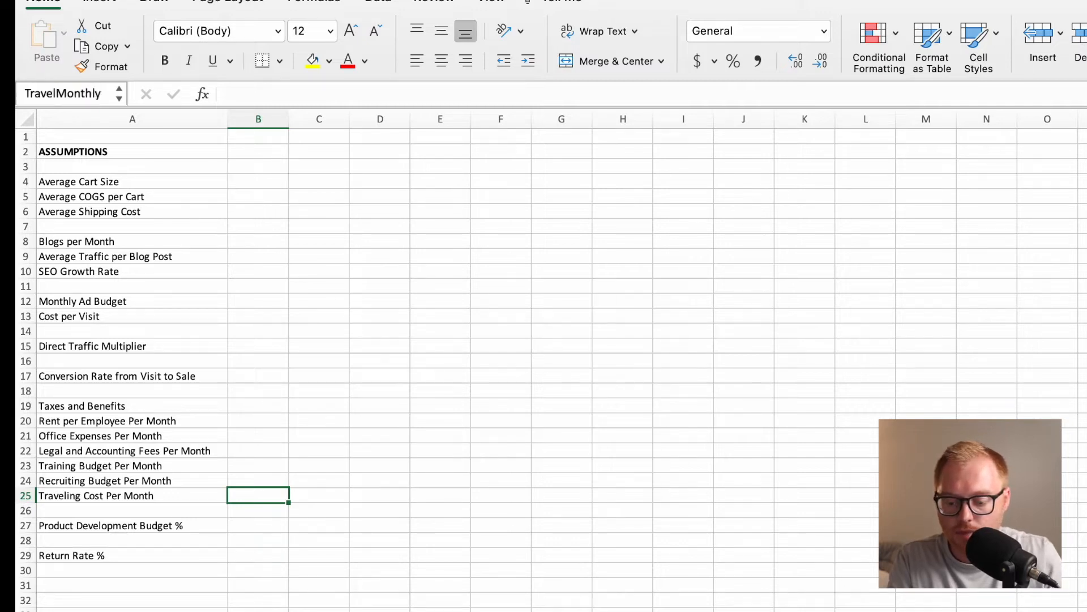
# Define the name ProductDevBudget for cell B27, beside the Product Development Budget % label.
pyautogui.press('Down')
pyautogui.press('Down')
pyautogui.click(76, 95)
pyautogui.write('ProductDevBiud')
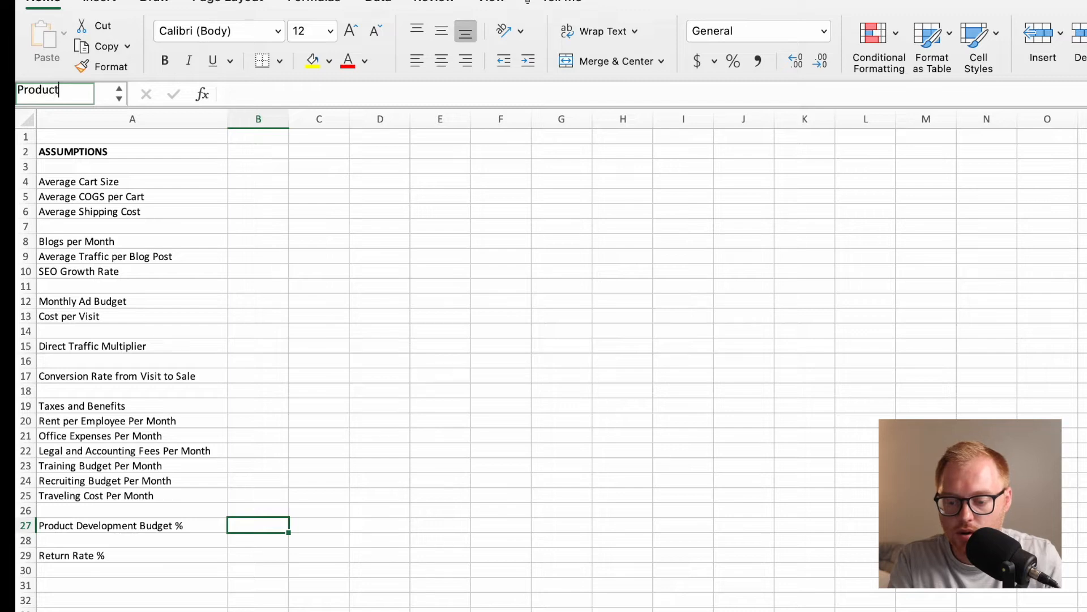
pyautogui.press('BackSpace')
pyautogui.press('BackSpace')
pyautogui.press('BackSpace')
pyautogui.write('udget')
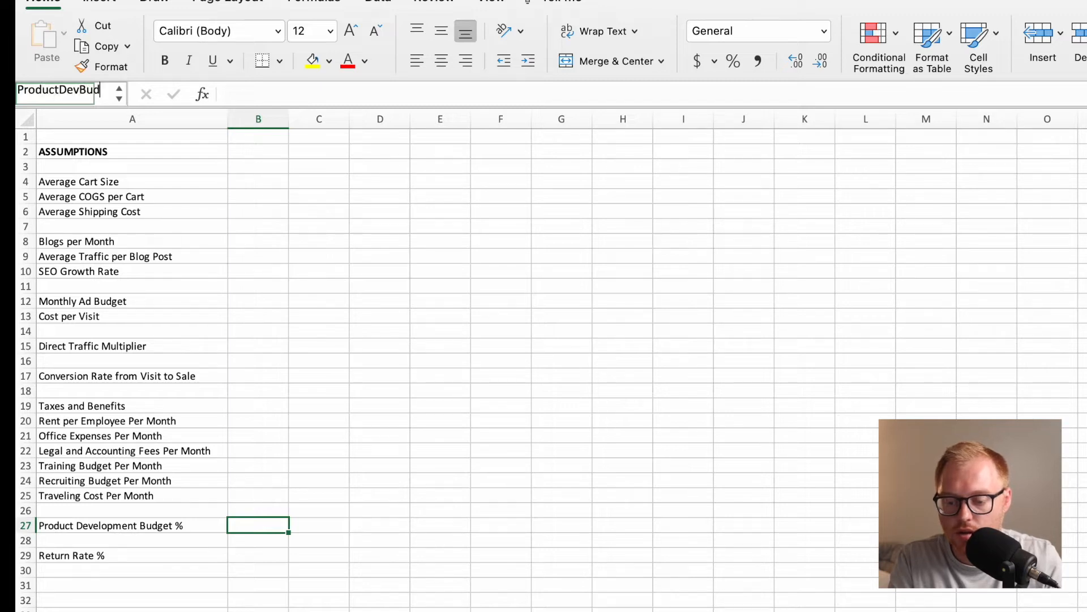
pyautogui.press('Return')
# Define the name ReturnRate for cell B29, beside the Return Rate % label.
pyautogui.press('Down')
pyautogui.press('Down')
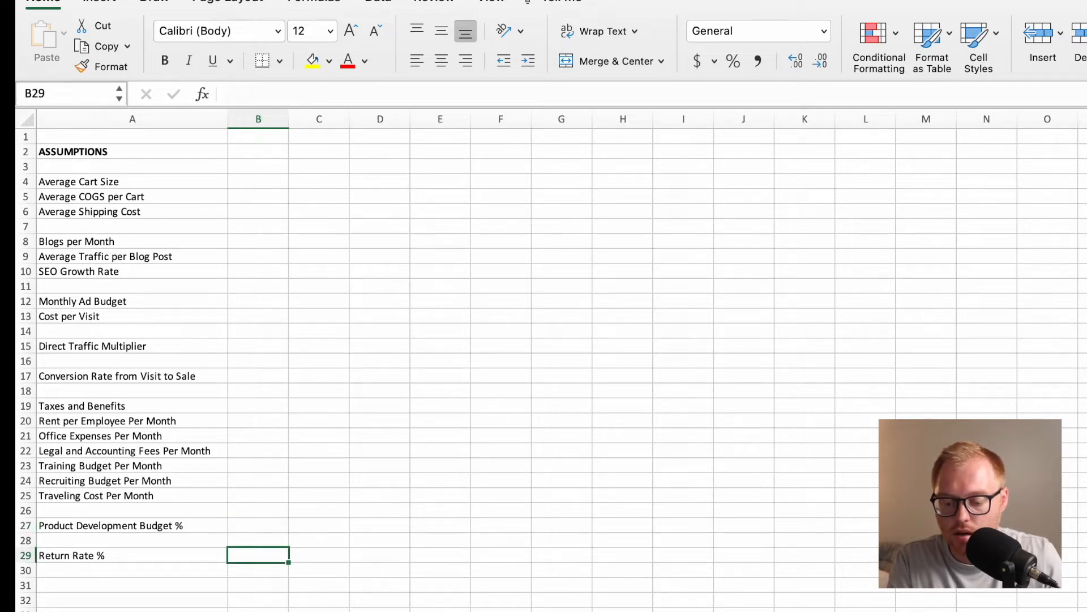
pyautogui.click(74, 95)
pyautogui.write('ReturnRate')
pyautogui.press('Return')
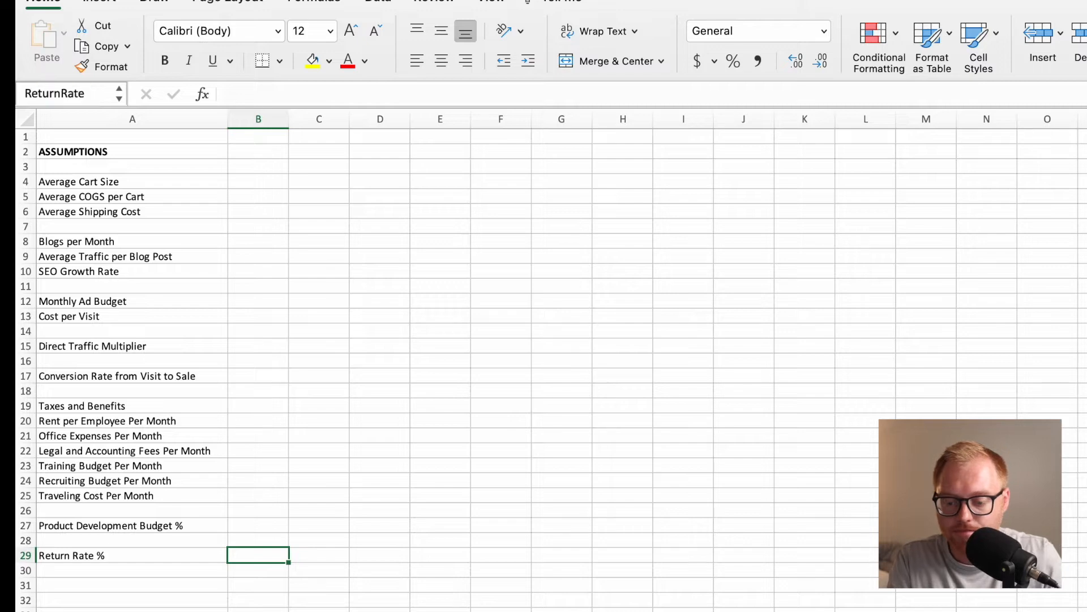
# Widen column B slightly to give the input cells more room.
pyautogui.click(272, 184)
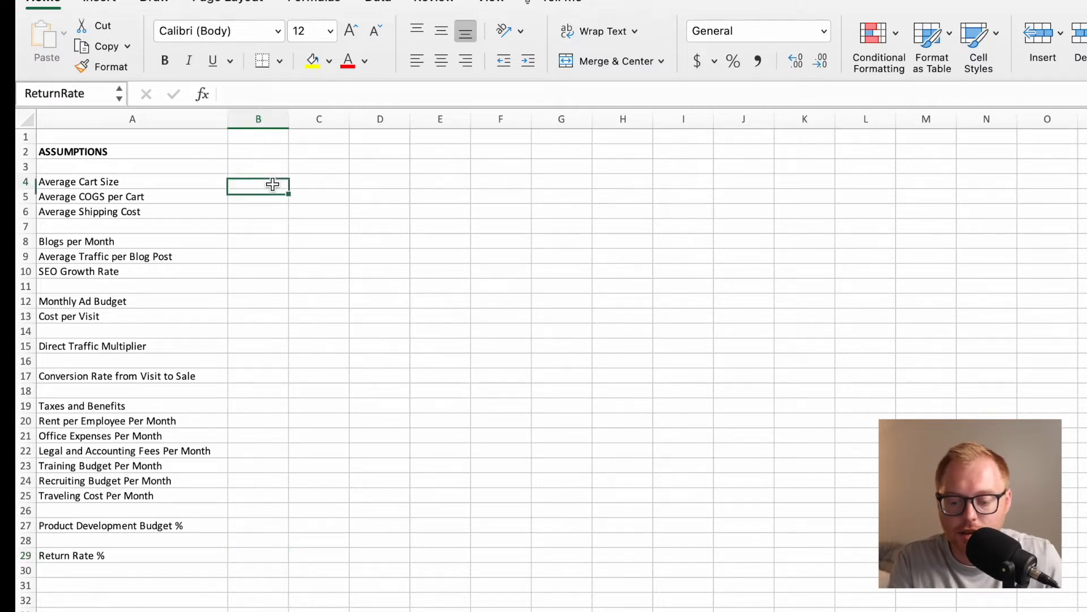
pyautogui.moveTo(289, 116); pyautogui.dragTo(299, 115)
# Try a light green font color on the input cells B4:B6.
pyautogui.moveTo(274, 181); pyautogui.dragTo(275, 212)
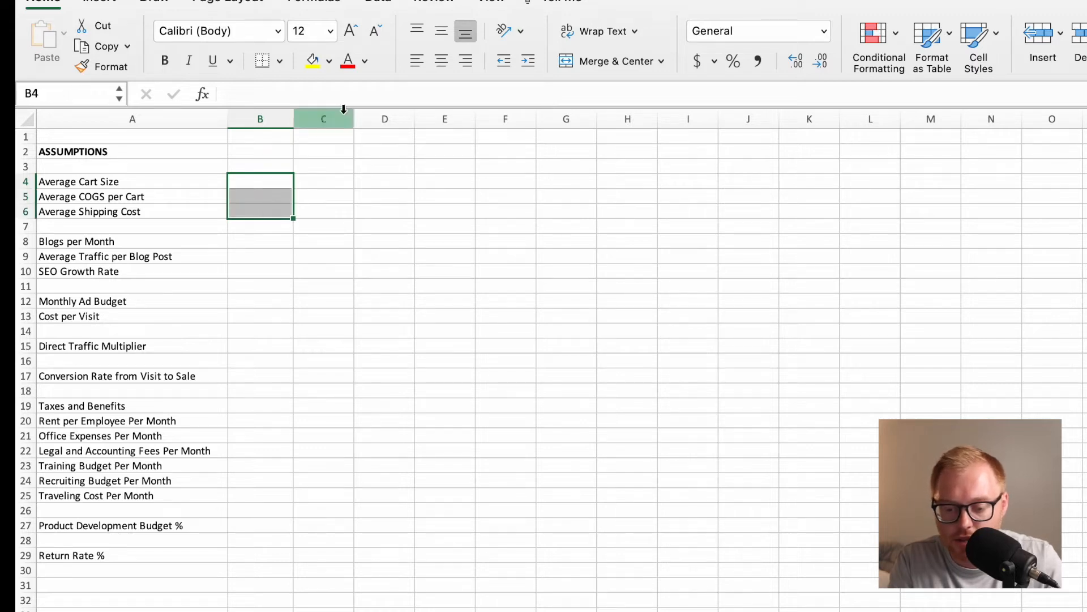
pyautogui.click(365, 61)
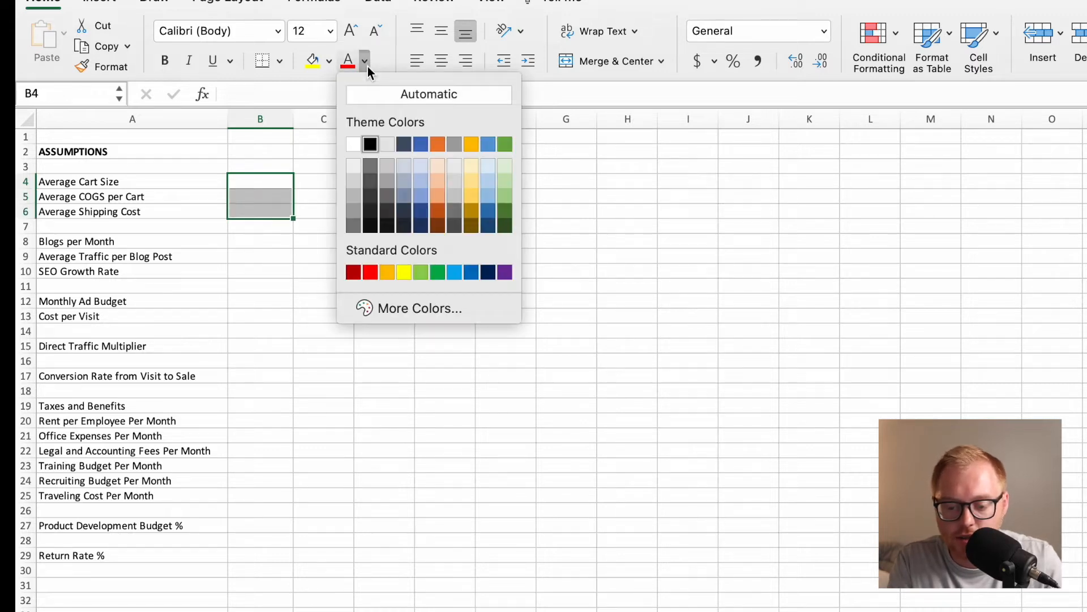
pyautogui.click(508, 192)
pyautogui.click(278, 241)
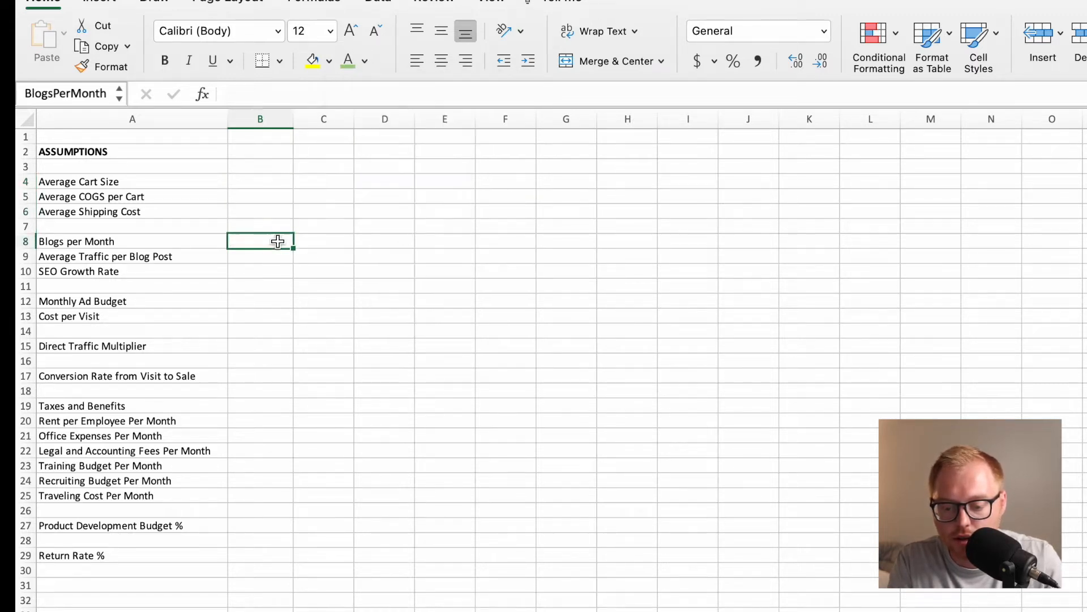
# Fill the cart size, COGS and shipping input cells B4:B6 with light green.
pyautogui.click(266, 191)
pyautogui.moveTo(264, 183); pyautogui.dragTo(264, 213)
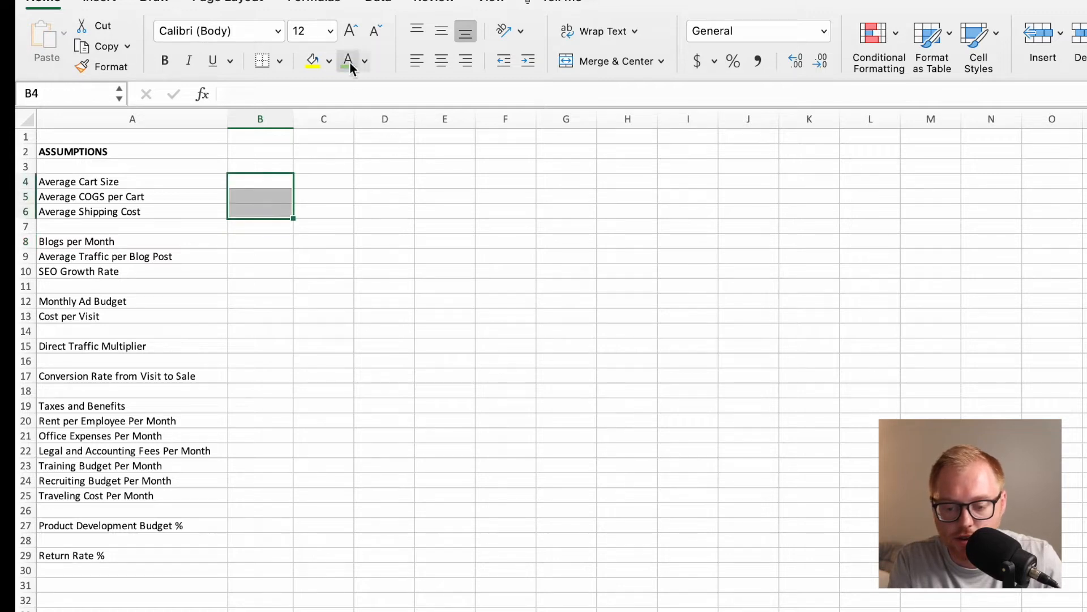
pyautogui.click(328, 63)
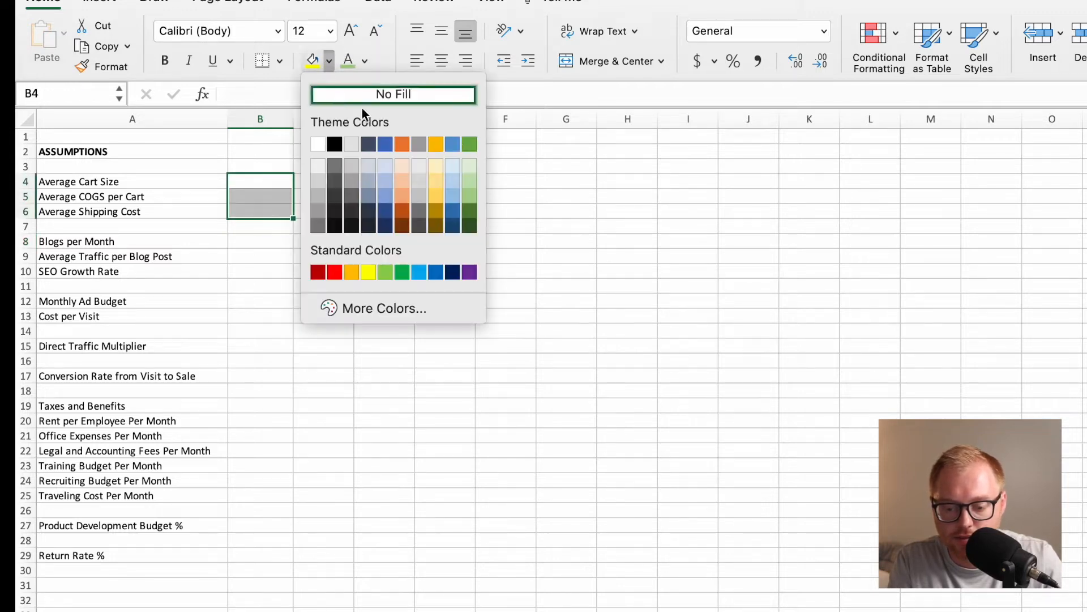
pyautogui.click(470, 182)
# Apply the same light green fill to the blog and SEO inputs B8:B10 and the ad inputs B12:B13.
pyautogui.click(279, 241)
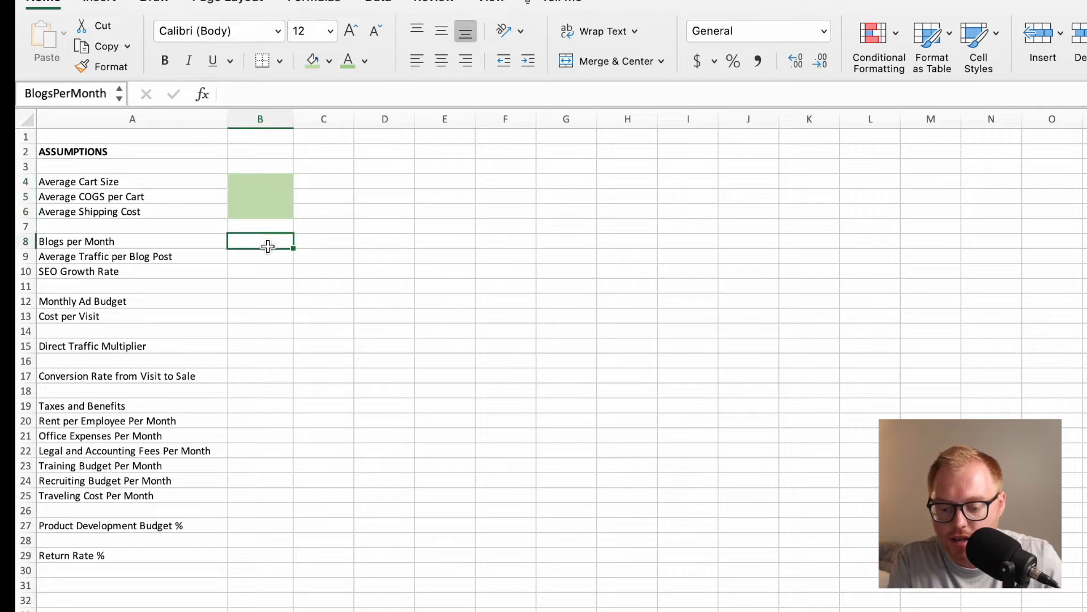
pyautogui.moveTo(266, 242); pyautogui.dragTo(268, 271)
pyautogui.click(313, 60)
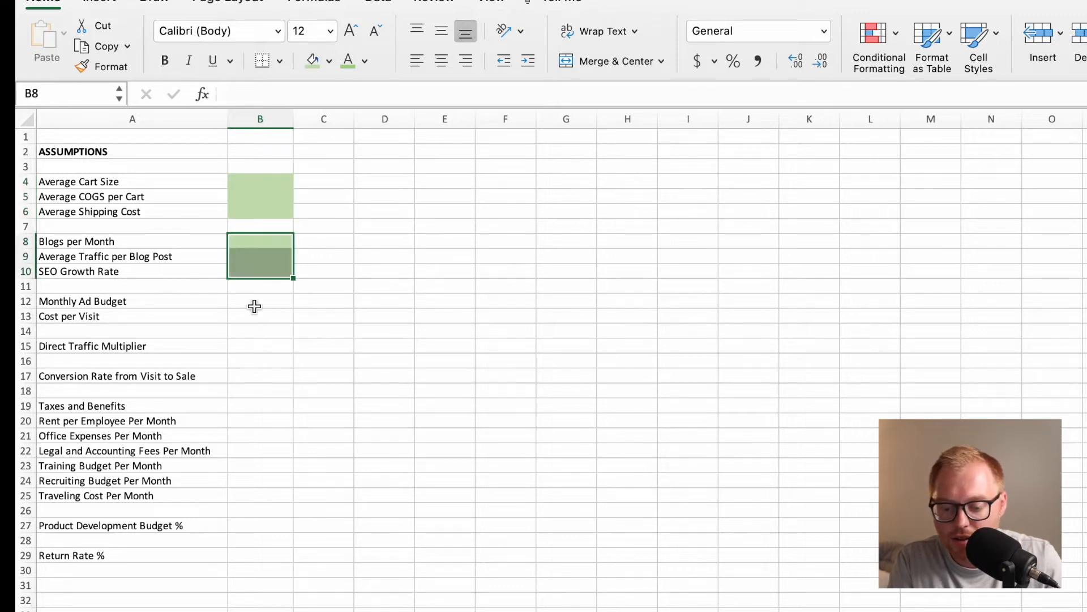
pyautogui.moveTo(254, 304); pyautogui.dragTo(254, 315)
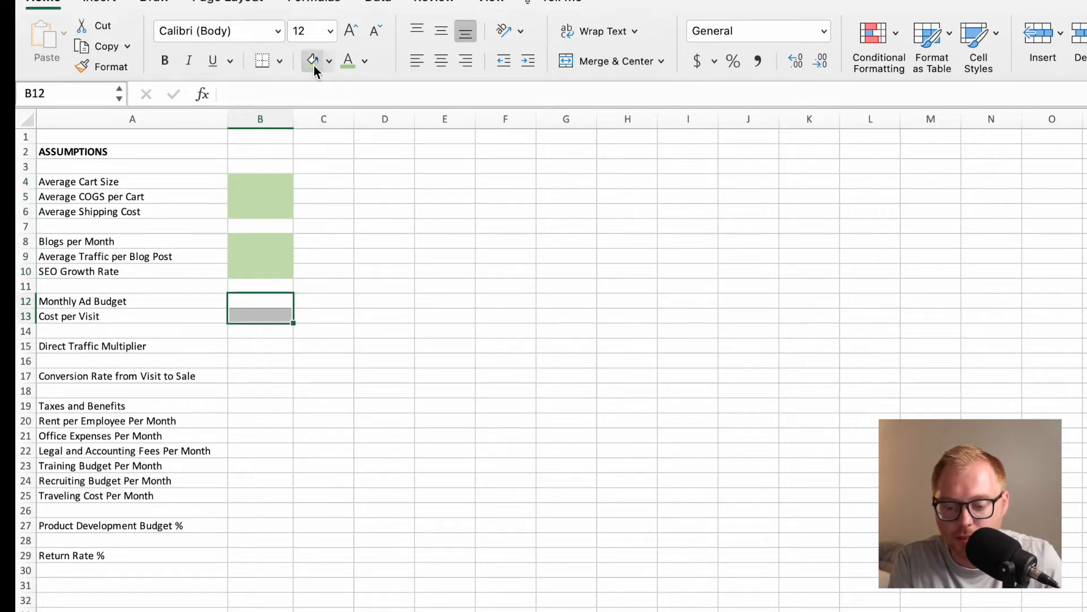
pyautogui.click(314, 66)
# Apply the light green fill to the Direct Traffic Multiplier cell B15 and the Conversion Rate cell B17.
pyautogui.click(261, 346)
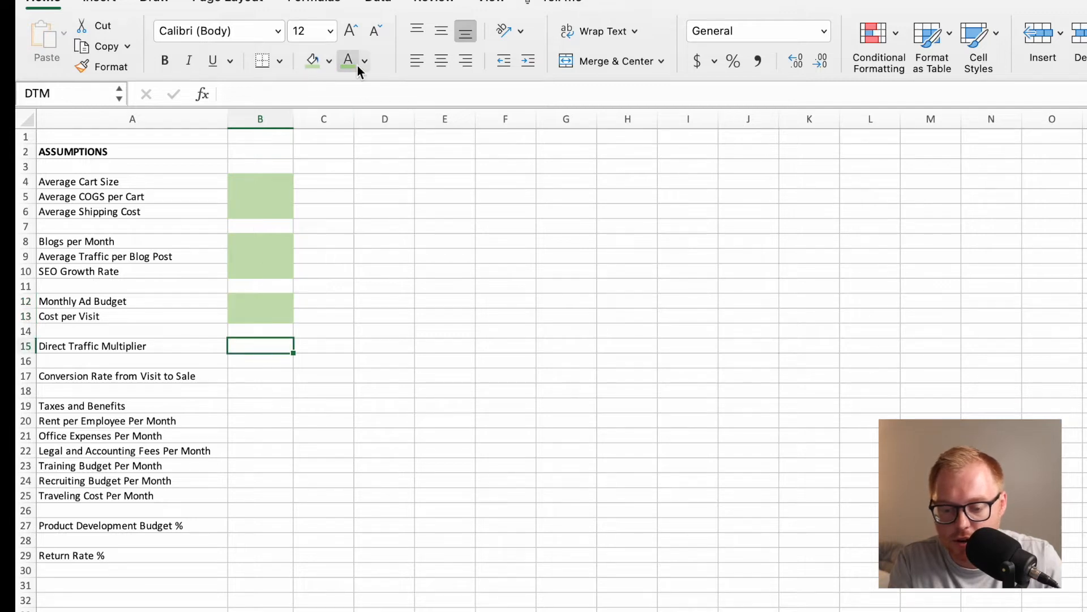
pyautogui.click(313, 62)
pyautogui.click(263, 377)
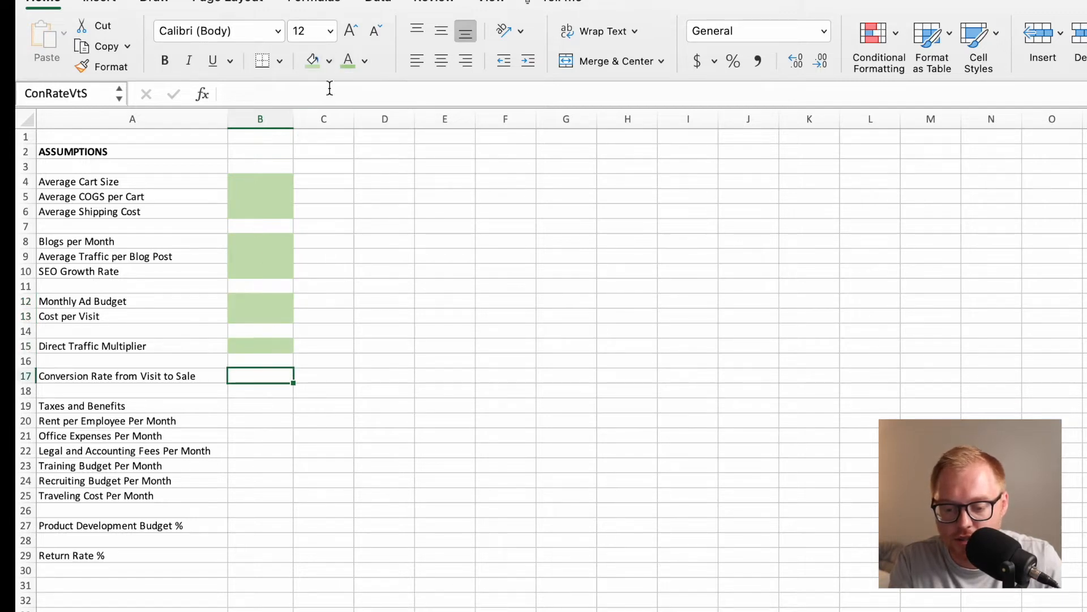
pyautogui.click(313, 61)
# Apply the light green fill to the operating expense inputs B19:B25 and the Product Development Budget % cell B27.
pyautogui.moveTo(249, 406); pyautogui.dragTo(249, 499)
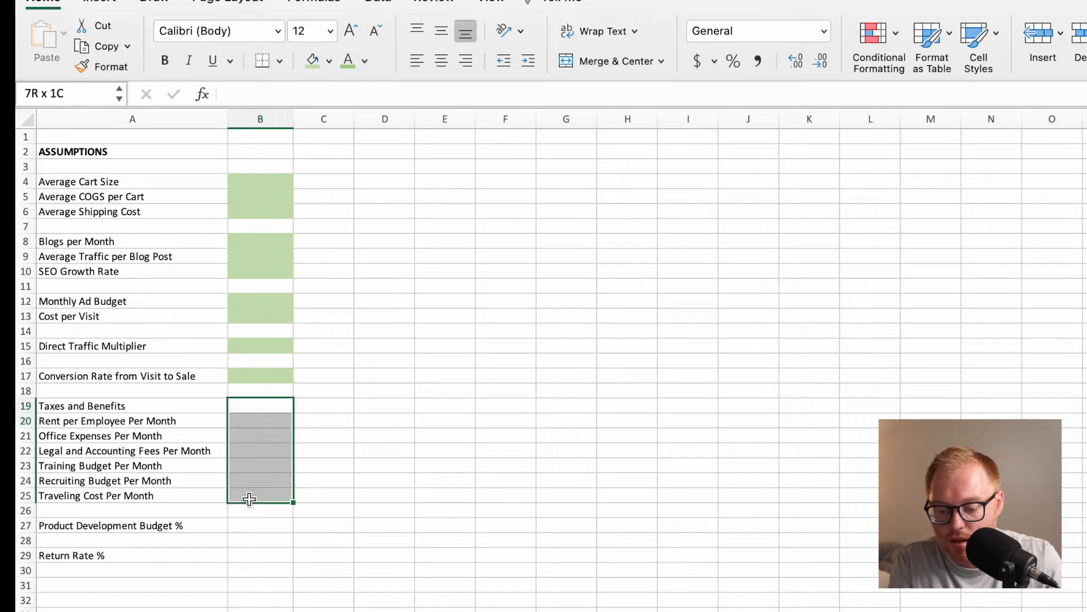
pyautogui.click(313, 61)
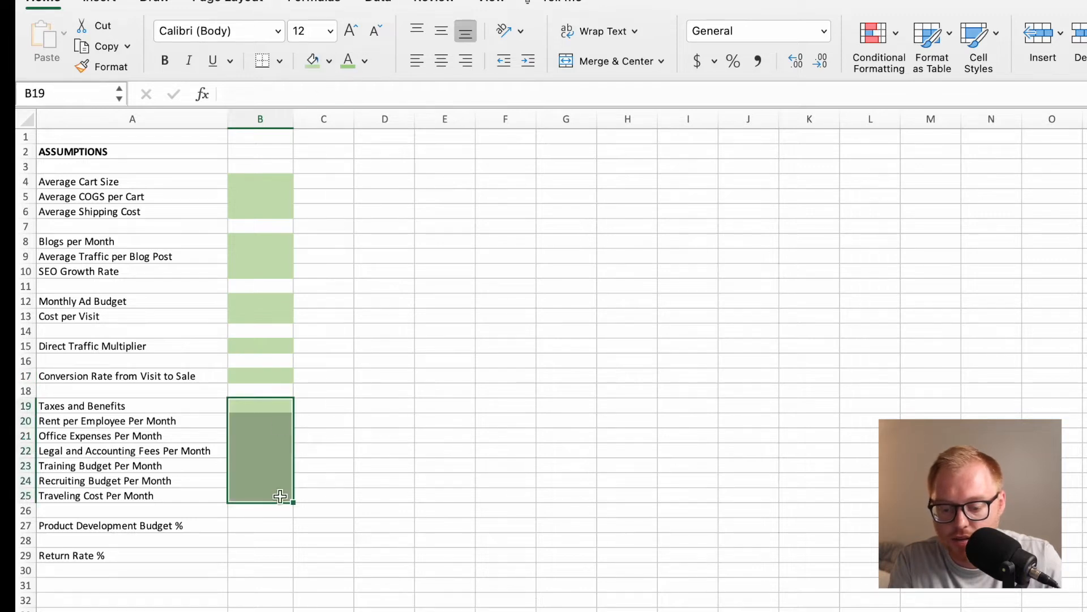
pyautogui.click(273, 526)
pyautogui.click(312, 60)
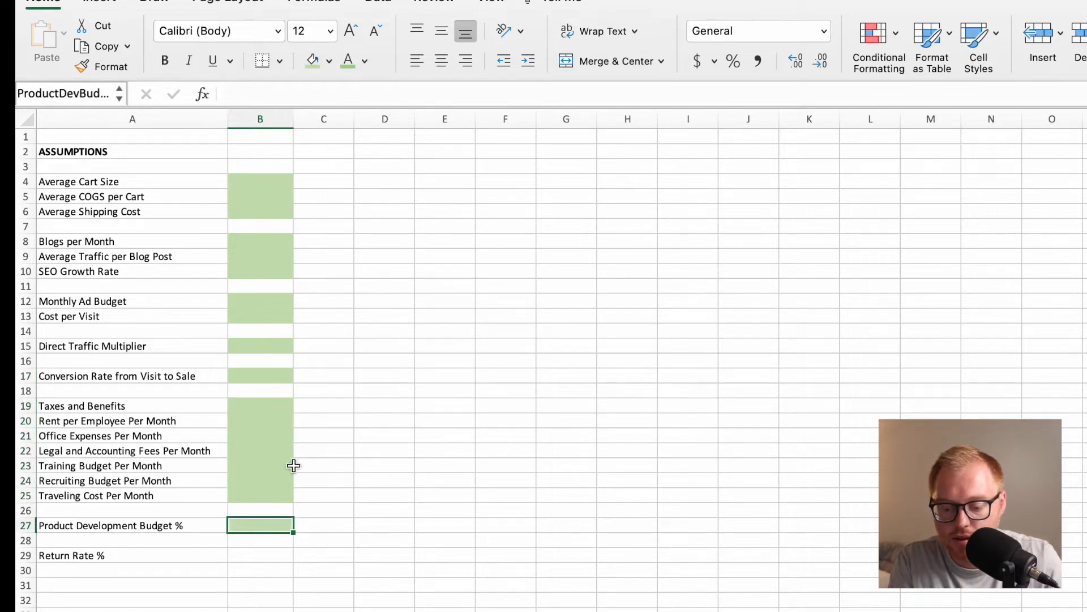
# Fill the Return Rate % cell B29 with light green and set its font color to Automatic.
pyautogui.click(255, 551)
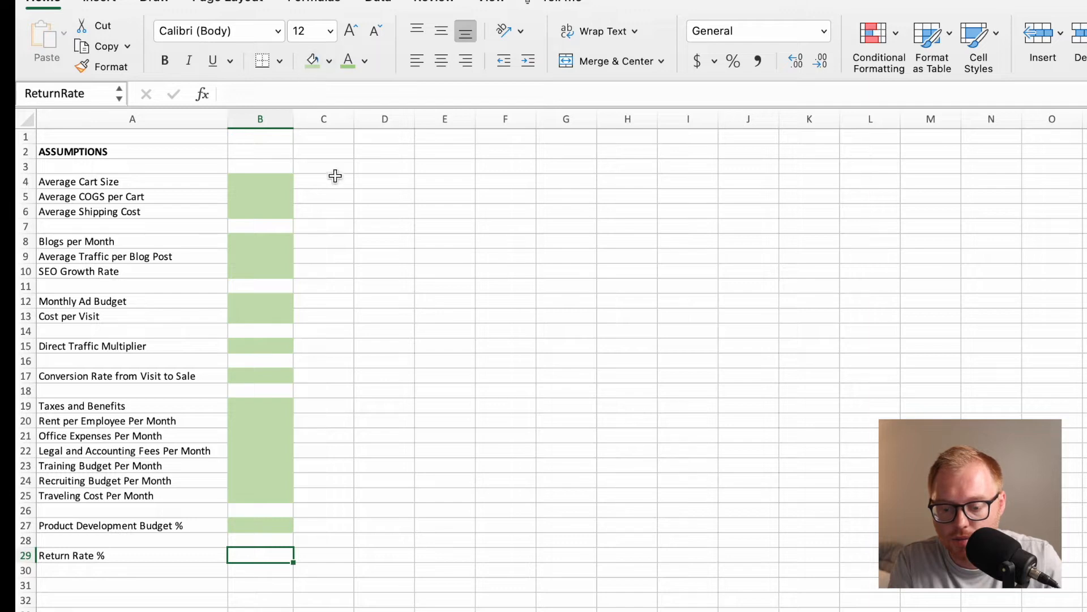
pyautogui.click(313, 60)
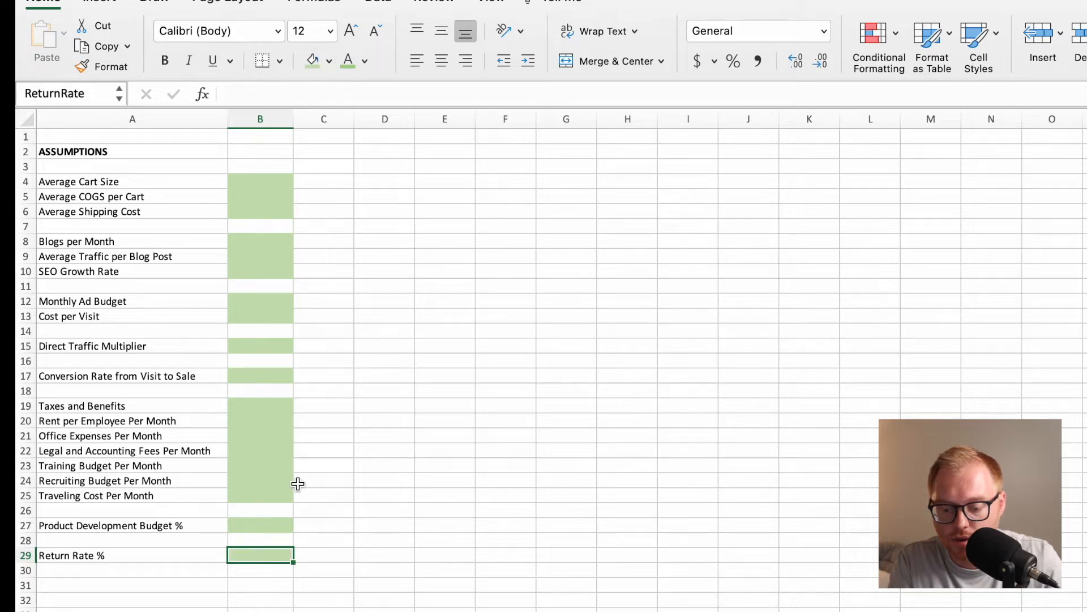
pyautogui.click(364, 61)
pyautogui.click(398, 94)
pyautogui.click(261, 181)
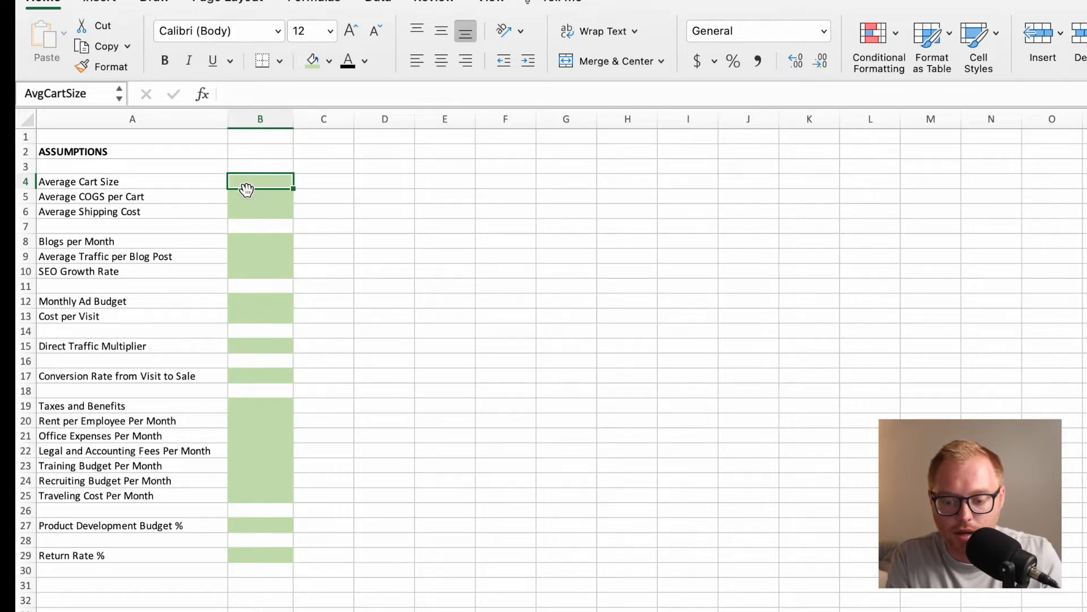
pyautogui.write('100')
pyautogui.press('BackSpace')
pyautogui.press('BackSpace')
pyautogui.press('BackSpace')
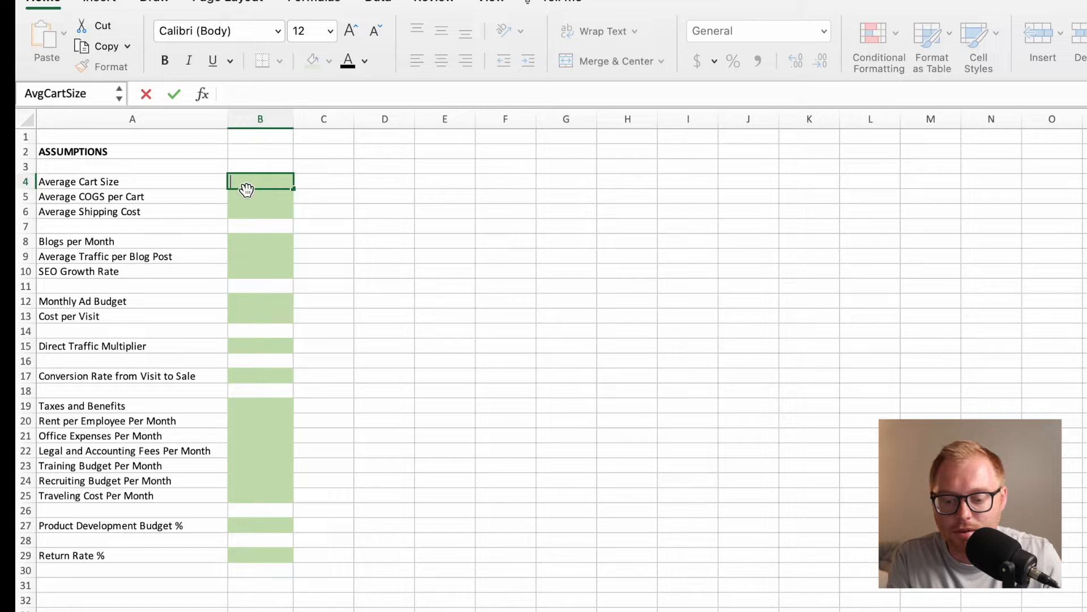
pyautogui.press('Escape')
pyautogui.moveTo(247, 188); pyautogui.dragTo(265, 551)
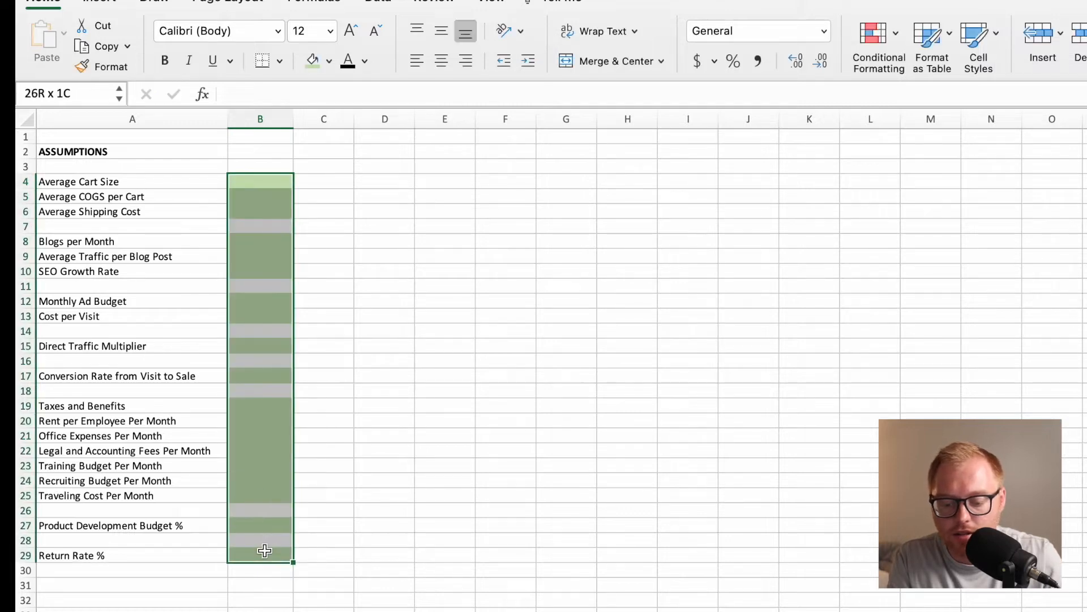
# Enter 100 as the Average Cart Size in cell B4 and apply the dollar accounting format.
pyautogui.click(258, 187)
pyautogui.write('100')
pyautogui.press('Return')
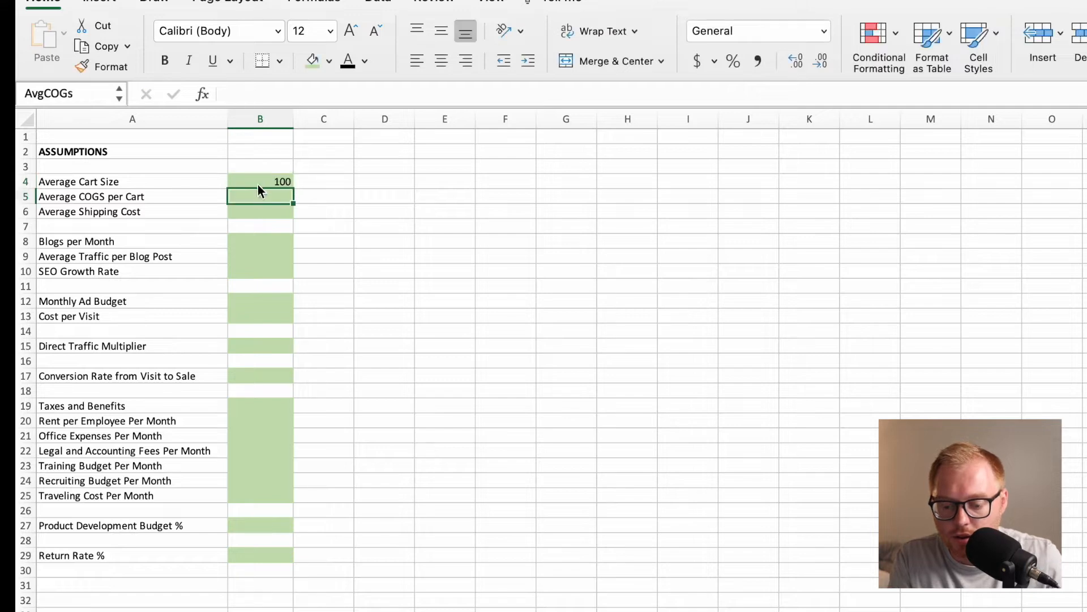
pyautogui.click(255, 181)
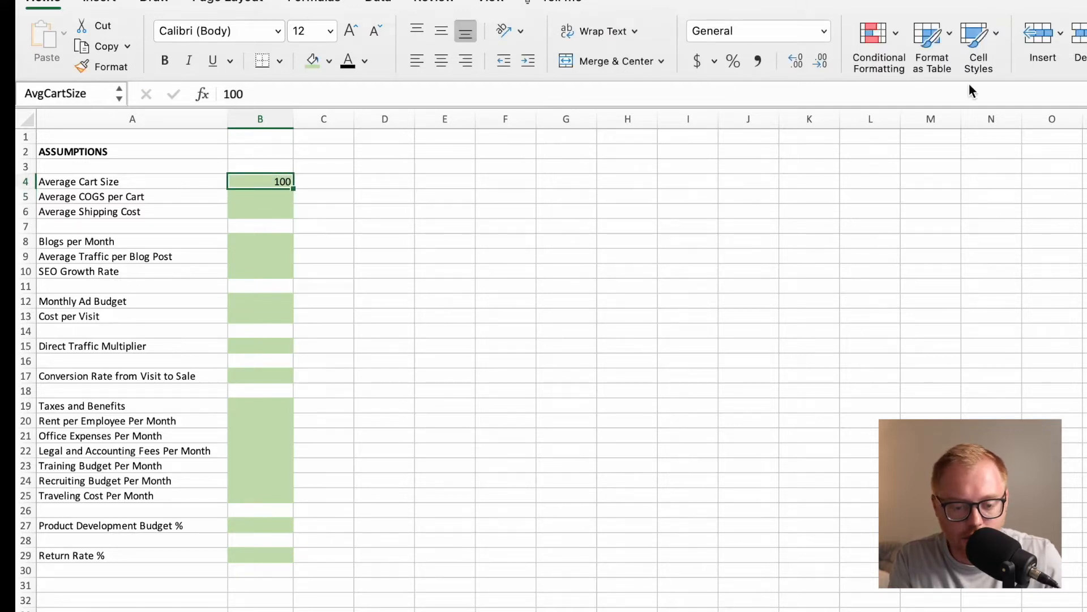
pyautogui.click(699, 67)
# Enter $50 as the Average COGS per Cart in cell B5 and apply the dollar accounting format.
pyautogui.click(257, 198)
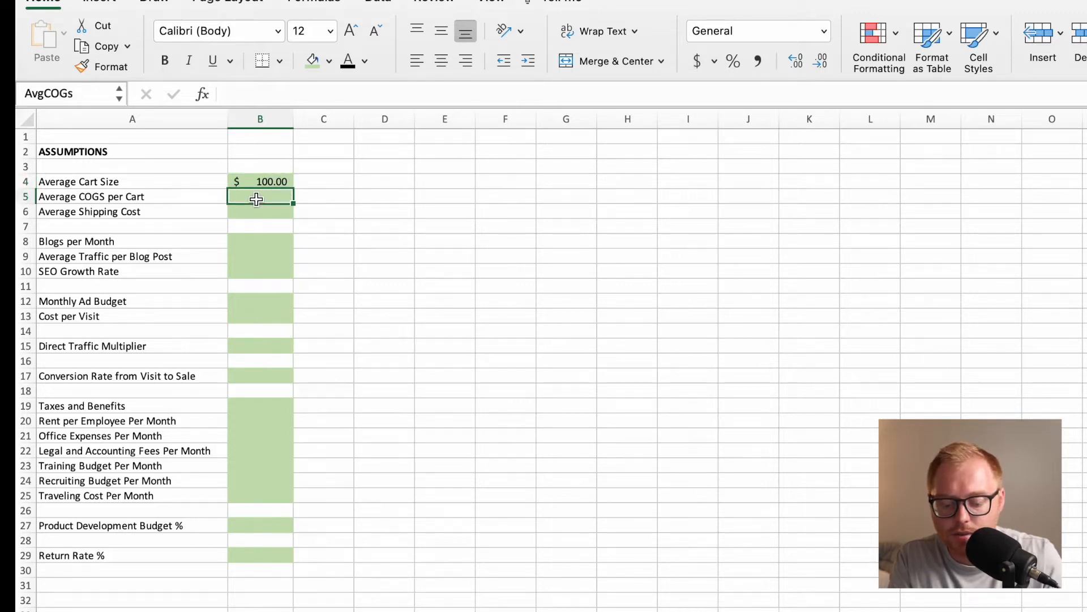
pyautogui.write('$50')
pyautogui.press('Return')
pyautogui.click(257, 198)
pyautogui.click(696, 60)
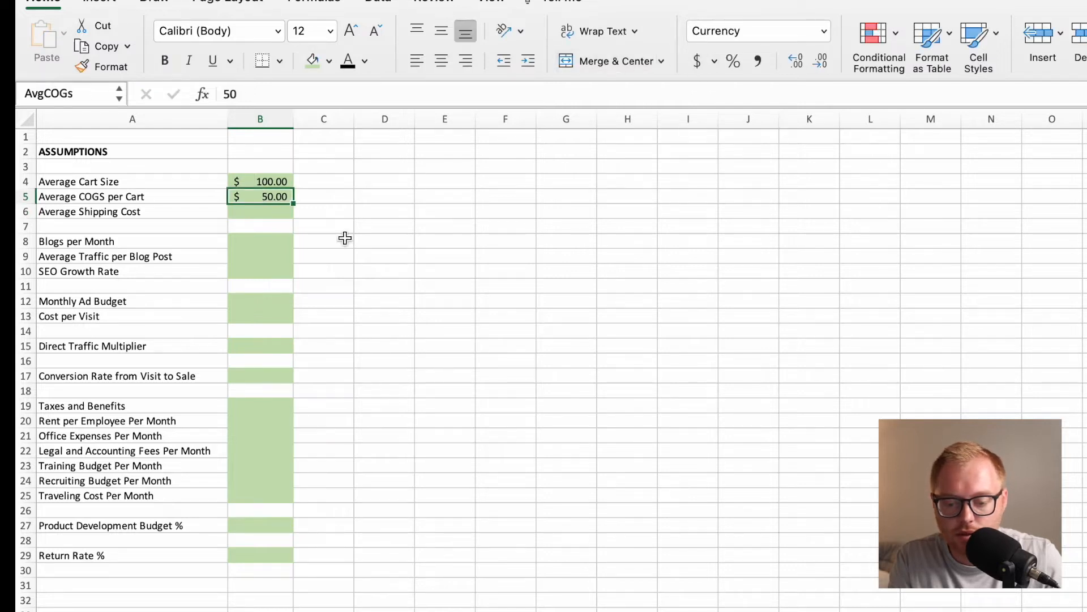
# Enter 15 as the Average Shipping Cost in cell B6 and apply the dollar accounting format.
pyautogui.click(278, 223)
pyautogui.click(279, 214)
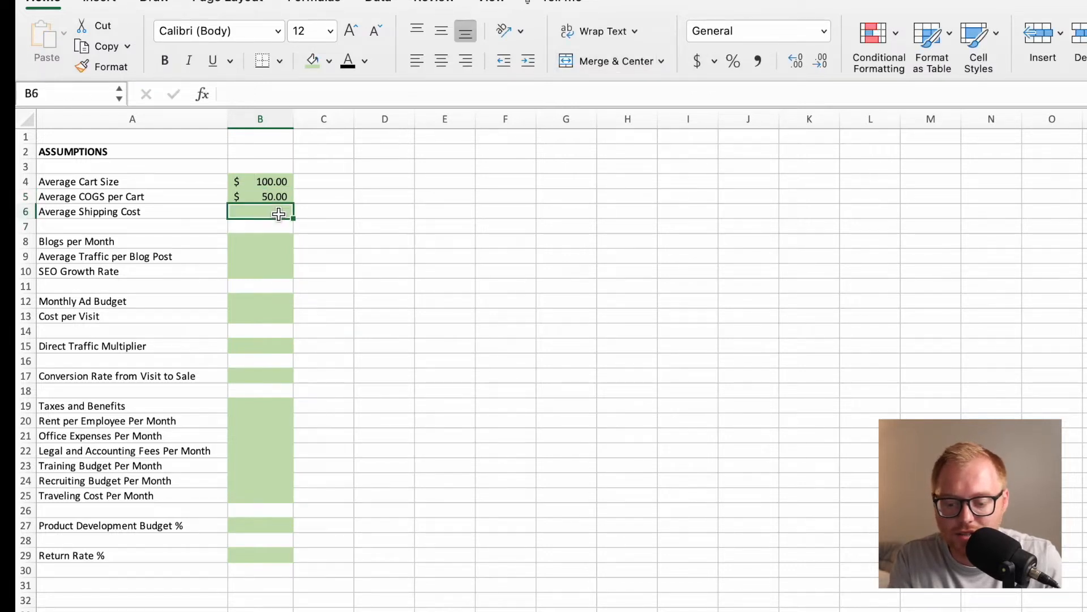
pyautogui.write('15')
pyautogui.press('Return')
pyautogui.click(279, 213)
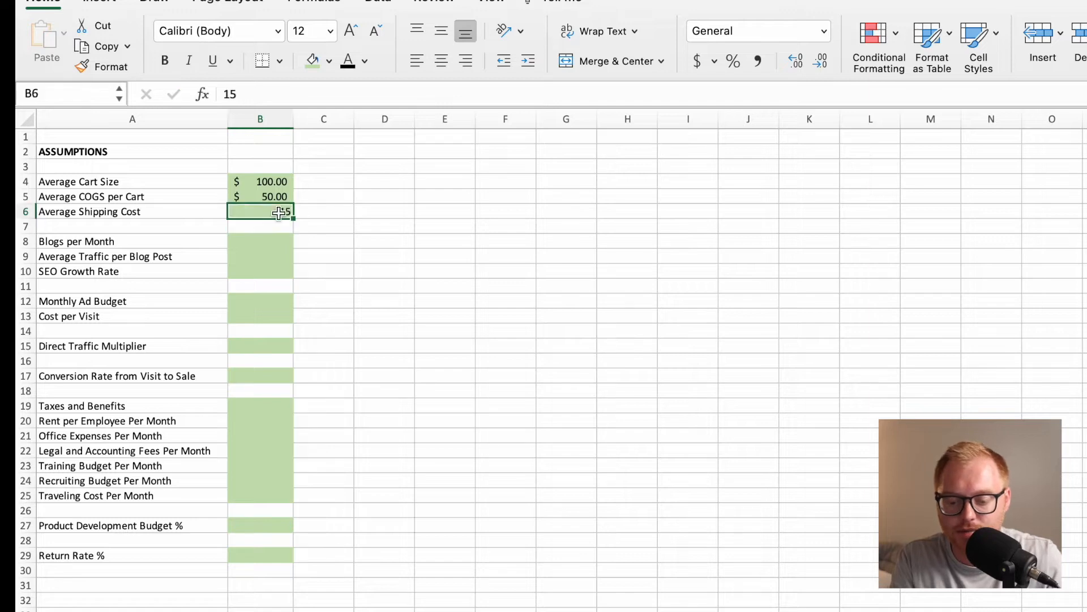
pyautogui.click(697, 60)
# Enter 4 as the Blogs per Month in cell B8 and apply the dollar accounting format.
pyautogui.click(278, 238)
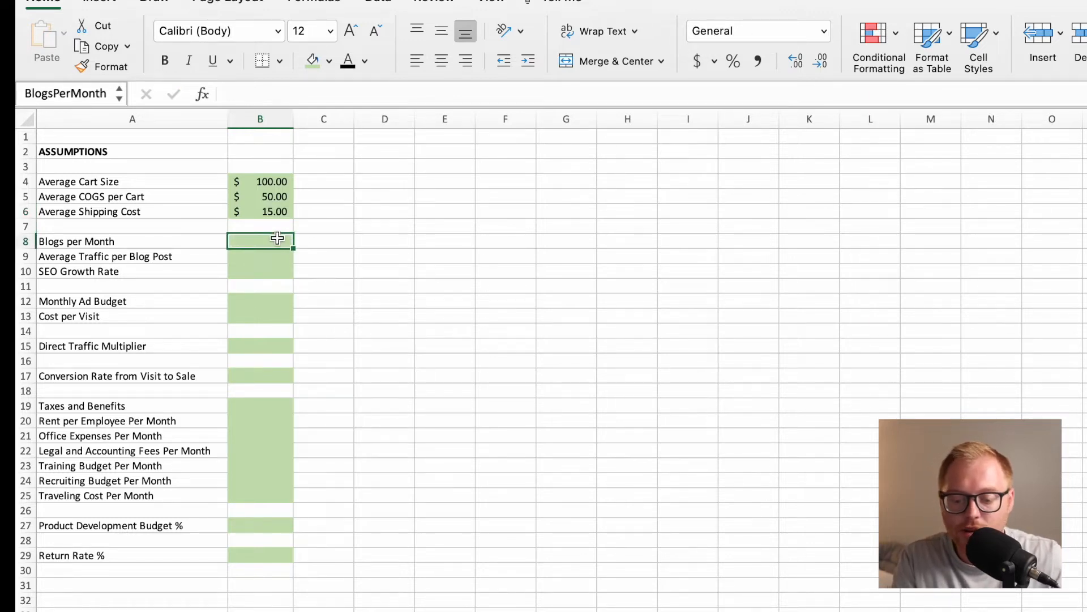
pyautogui.write('4')
pyautogui.press('Return')
pyautogui.click(278, 238)
pyautogui.click(696, 60)
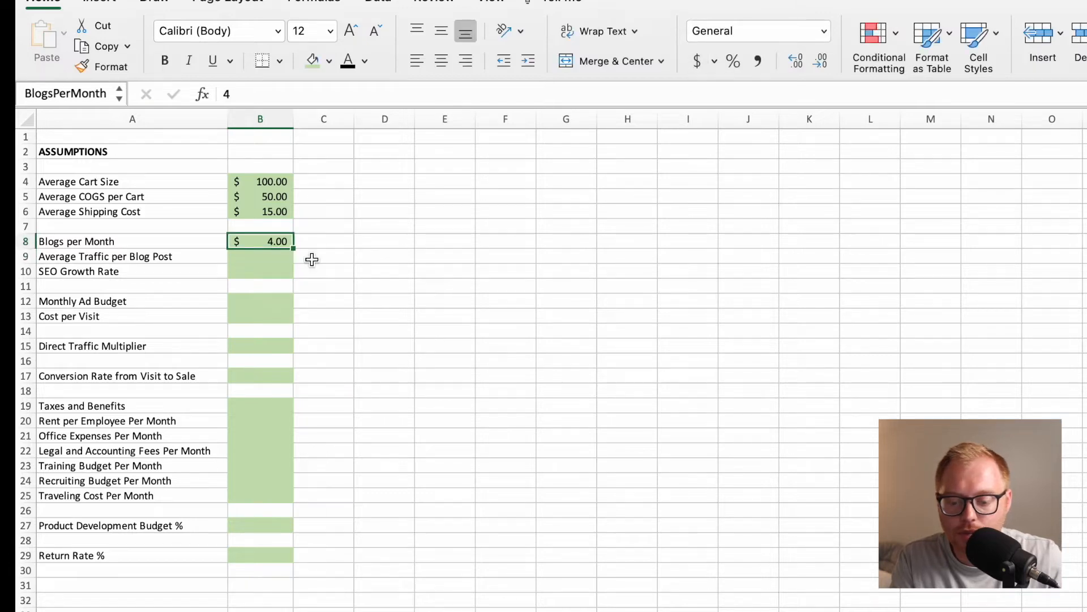
# Enter 500 as the Average Traffic per Blog Post in cell B9 and apply the comma number style to B9 and B8.
pyautogui.click(275, 259)
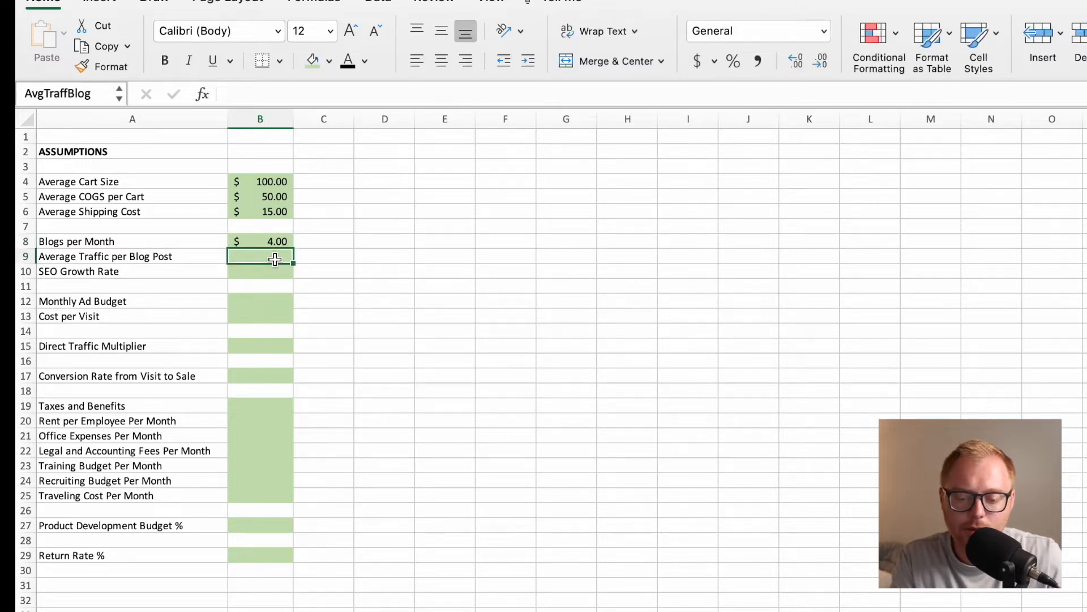
pyautogui.write('500')
pyautogui.press('Return')
pyautogui.click(276, 259)
pyautogui.click(706, 62)
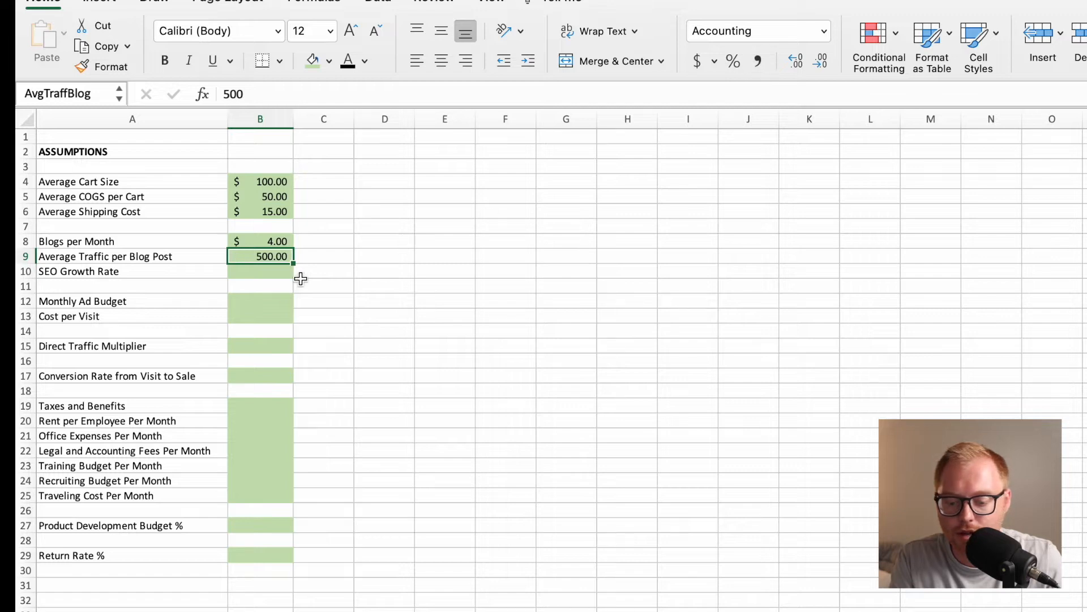
pyautogui.click(287, 241)
pyautogui.click(755, 71)
# Enter 10% as the SEO Growth Rate in cell B10 with the percentage format.
pyautogui.click(266, 276)
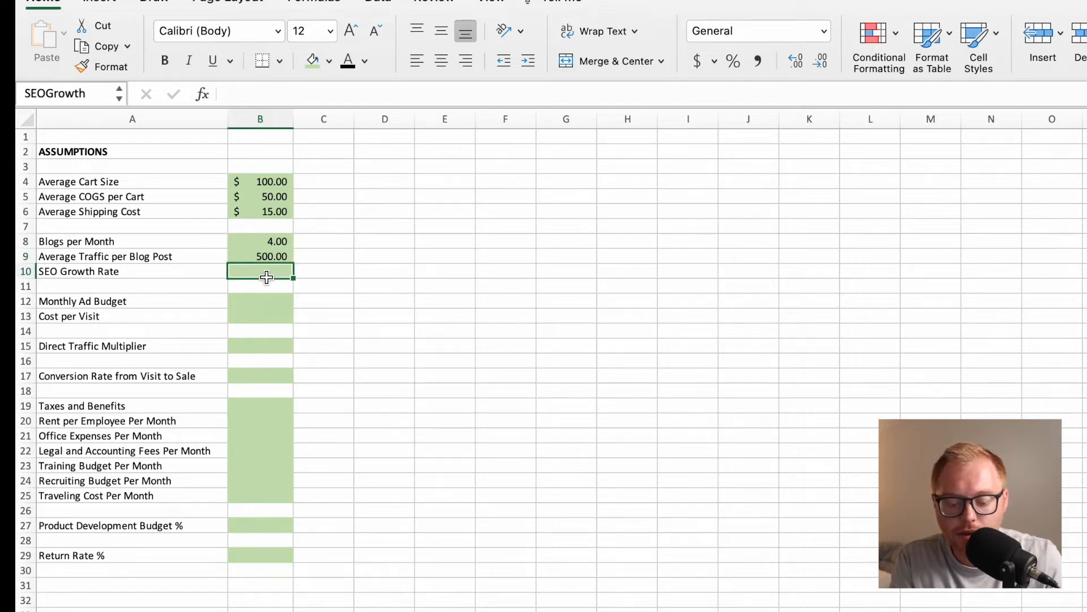
pyautogui.write('10%')
pyautogui.press('Return')
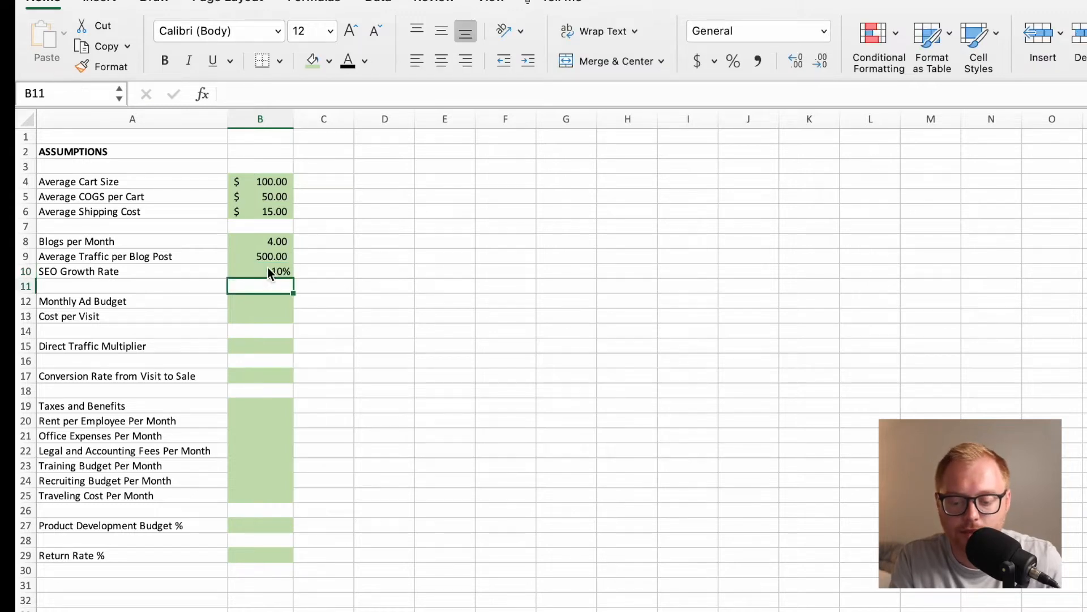
pyautogui.click(269, 274)
pyautogui.click(734, 63)
# Enter 1000 as the Monthly Ad Budget in cell B12 and apply the dollar accounting format.
pyautogui.click(277, 301)
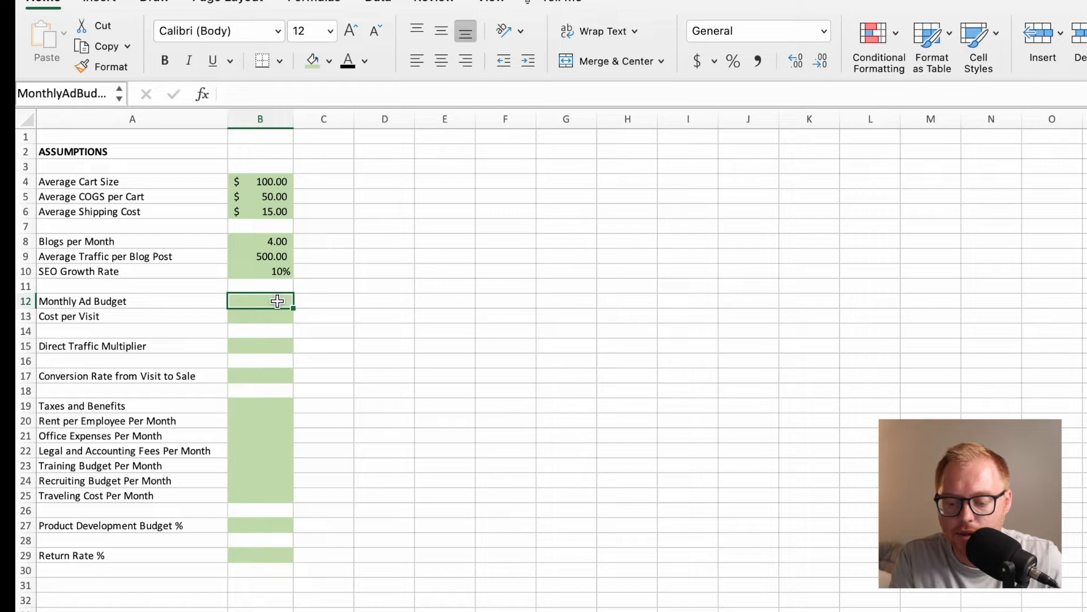
pyautogui.write('1000')
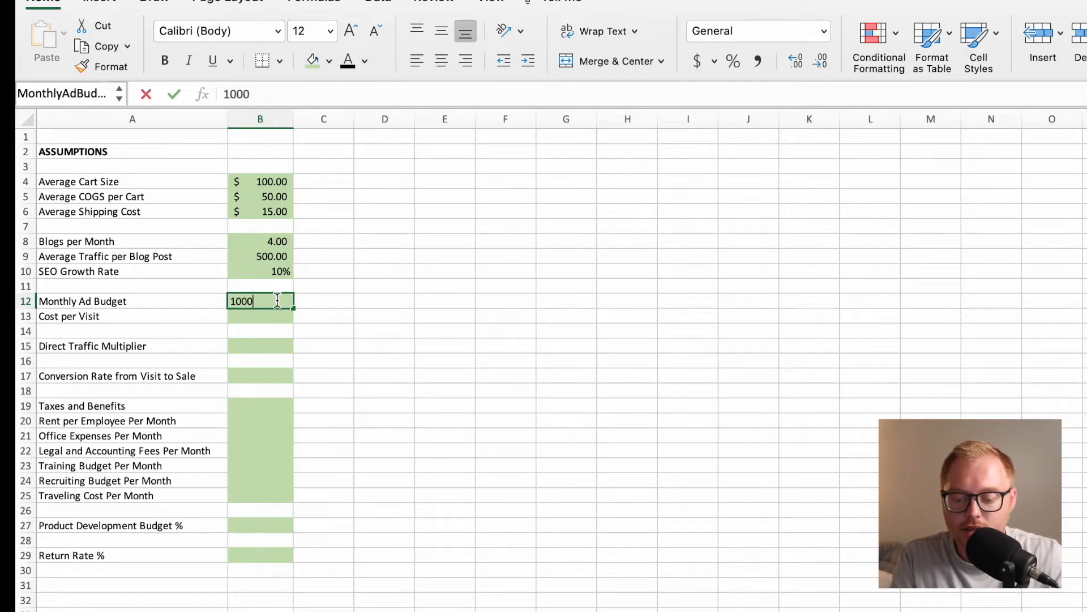
pyautogui.press('Return')
pyautogui.click(277, 301)
pyautogui.click(698, 61)
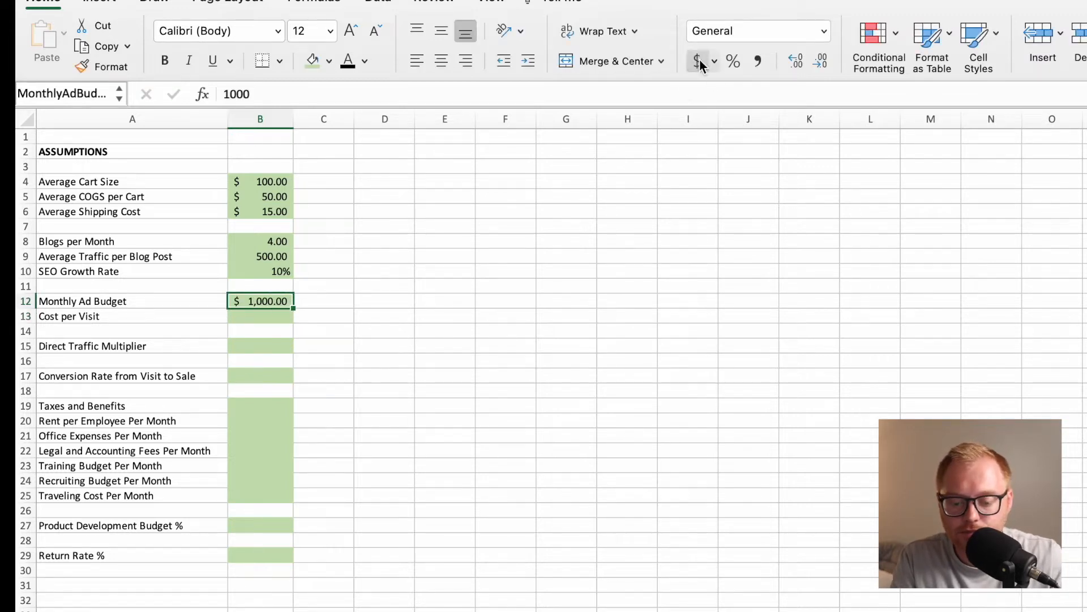
# Enter 1 as the Cost per Visit in cell B13 and apply the dollar accounting format.
pyautogui.click(272, 318)
pyautogui.write('1')
pyautogui.press('Return')
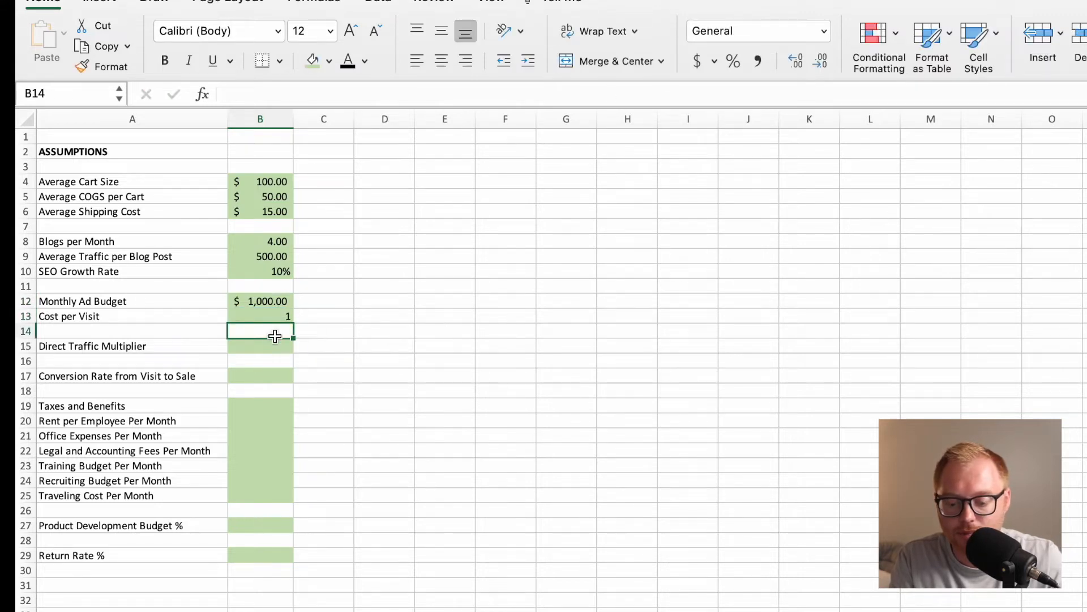
pyautogui.click(277, 316)
pyautogui.click(696, 65)
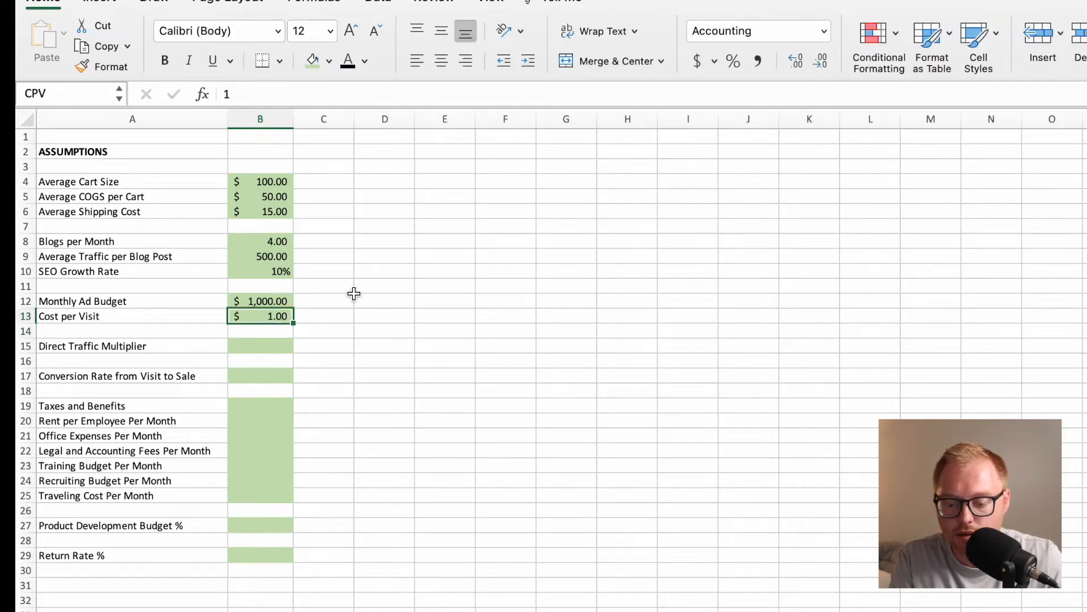
# Enter 10% as the Direct Traffic Multiplier in cell B15.
pyautogui.click(264, 352)
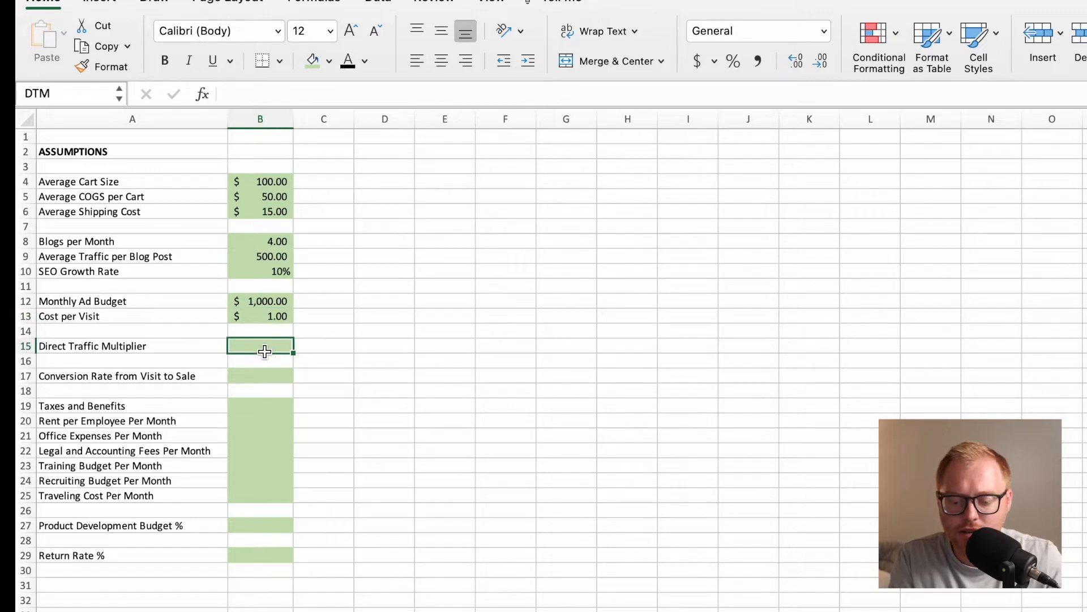
pyautogui.write('10%')
pyautogui.press('Return')
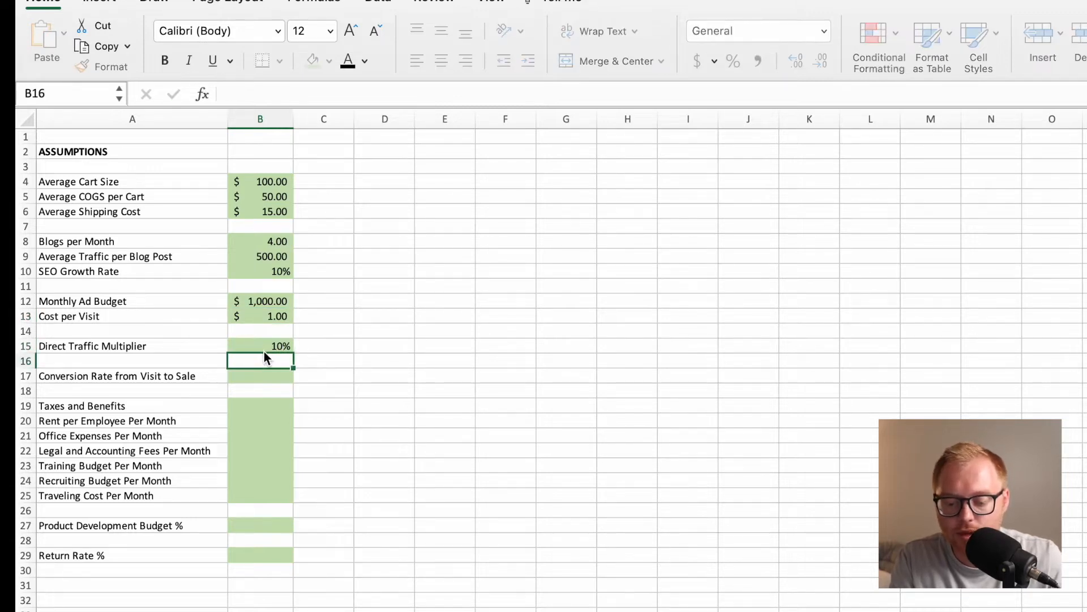
pyautogui.click(264, 346)
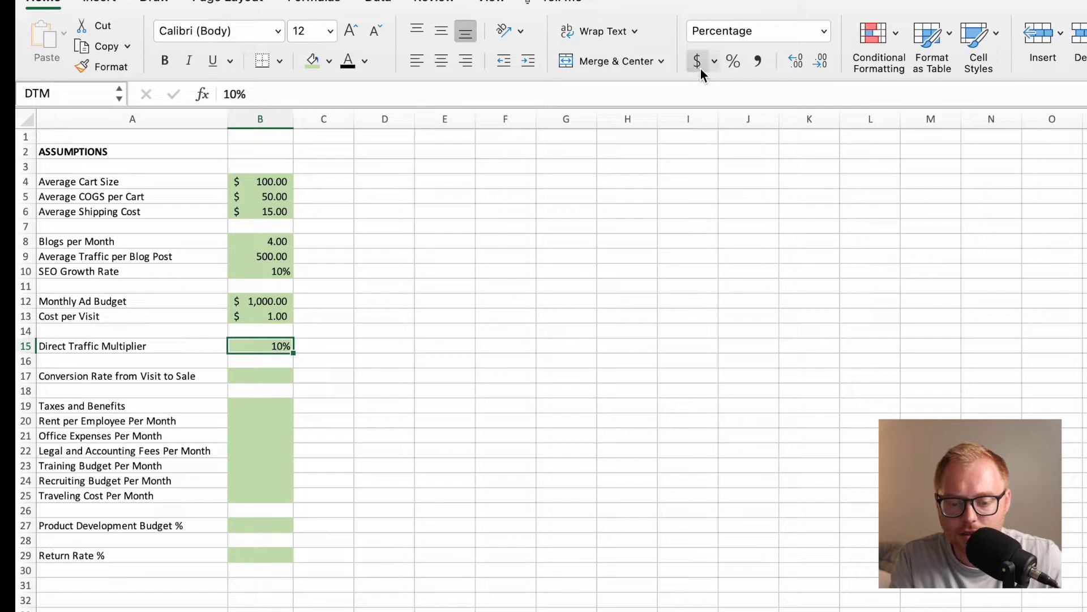
# Set the Conversion Rate from Visit to Sale in cell B17 to 3% using the percentage format.
pyautogui.click(287, 380)
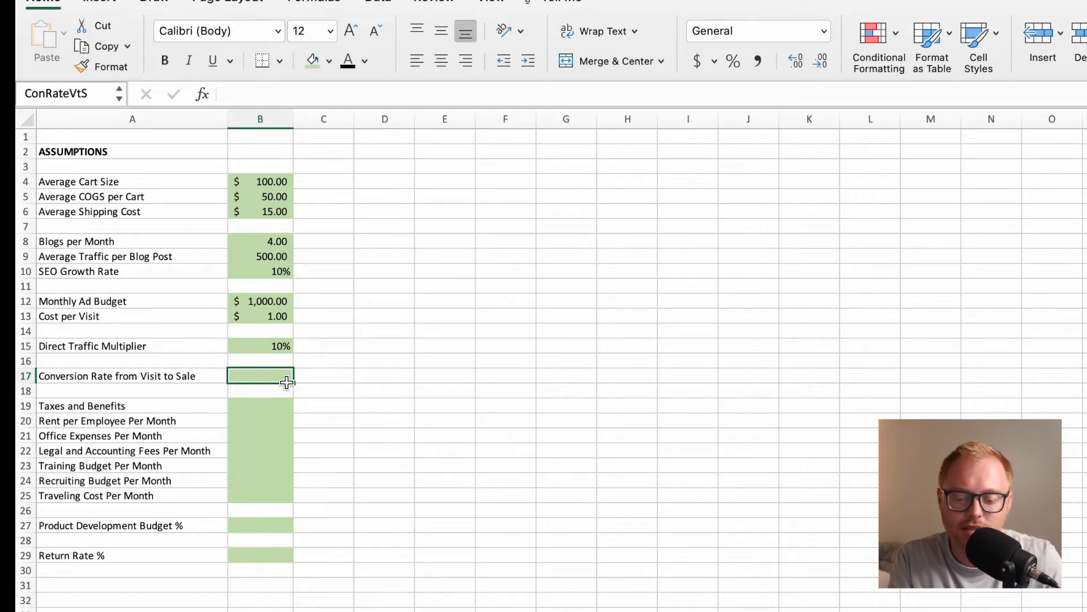
pyautogui.write('3')
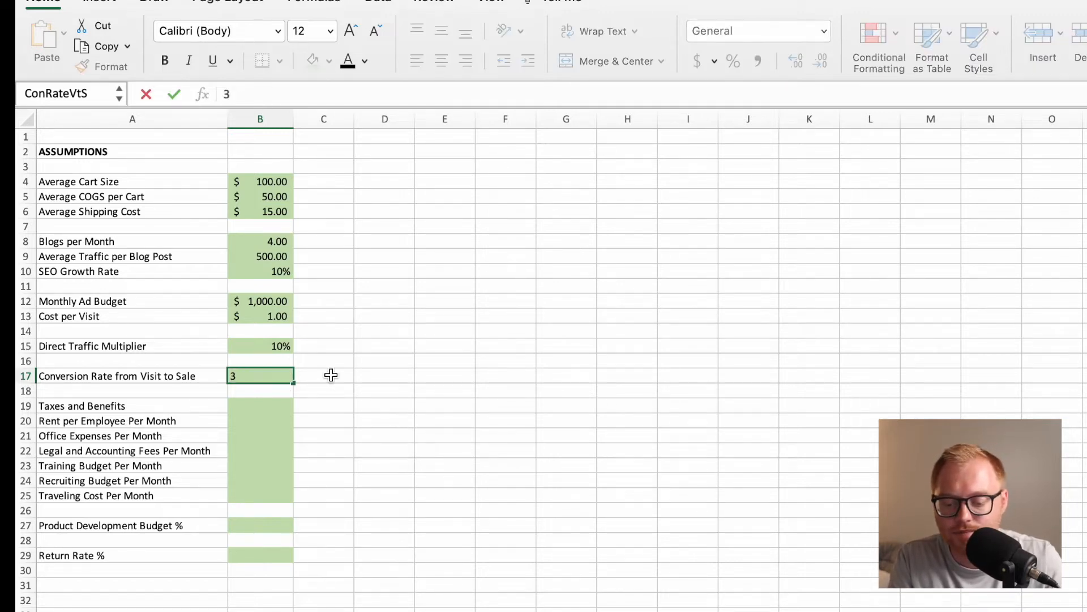
pyautogui.press('Return')
pyautogui.click(286, 375)
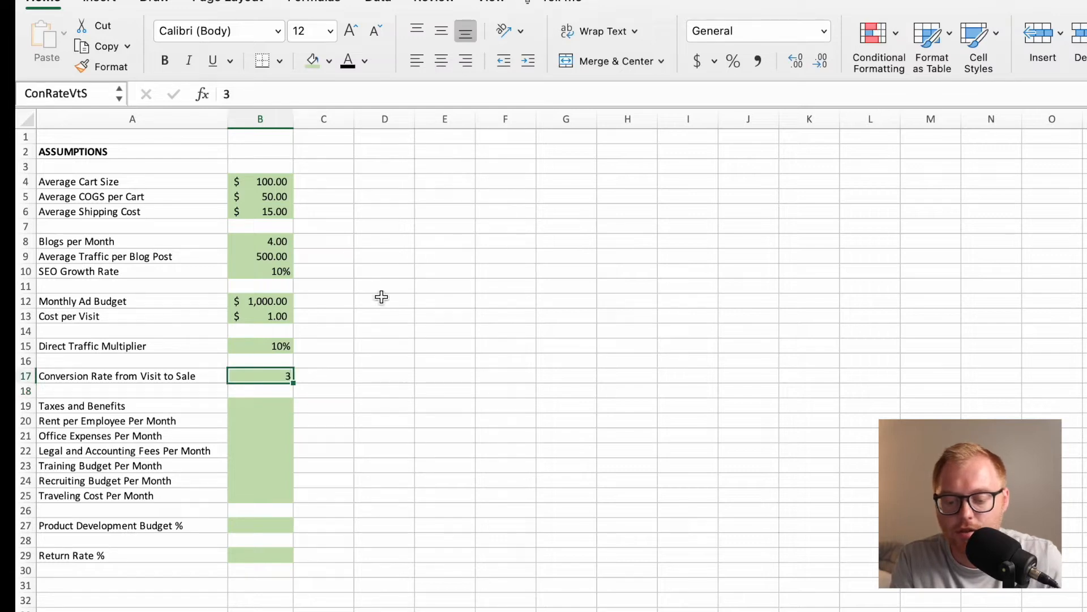
pyautogui.click(731, 62)
pyautogui.write('3')
# Enter 25% as the Taxes and Benefits rate in cell B19.
pyautogui.click(272, 406)
pyautogui.write('25%')
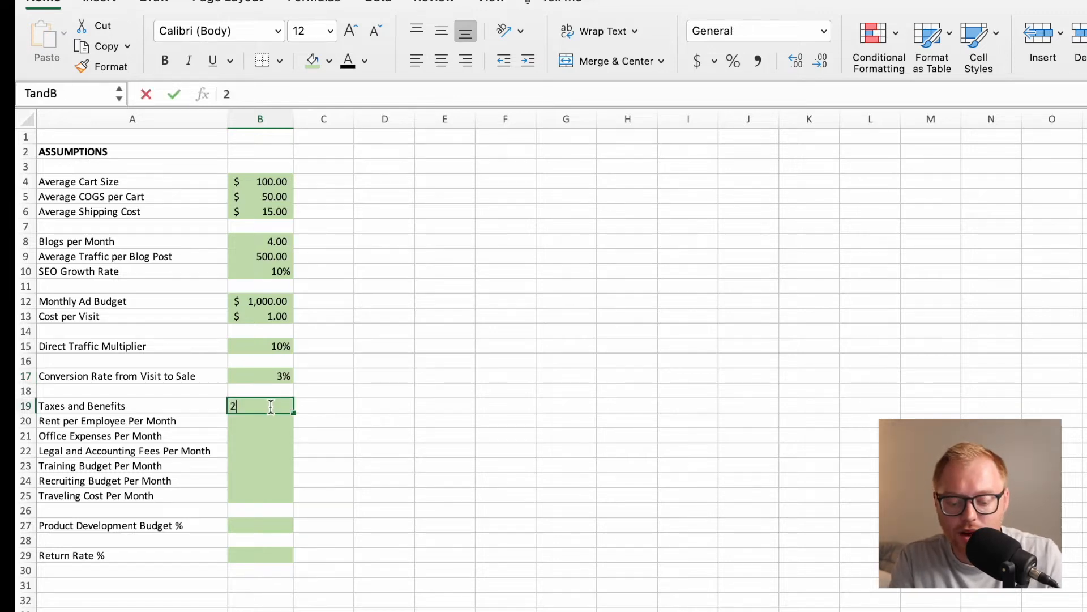
pyautogui.press('Return')
pyautogui.click(272, 408)
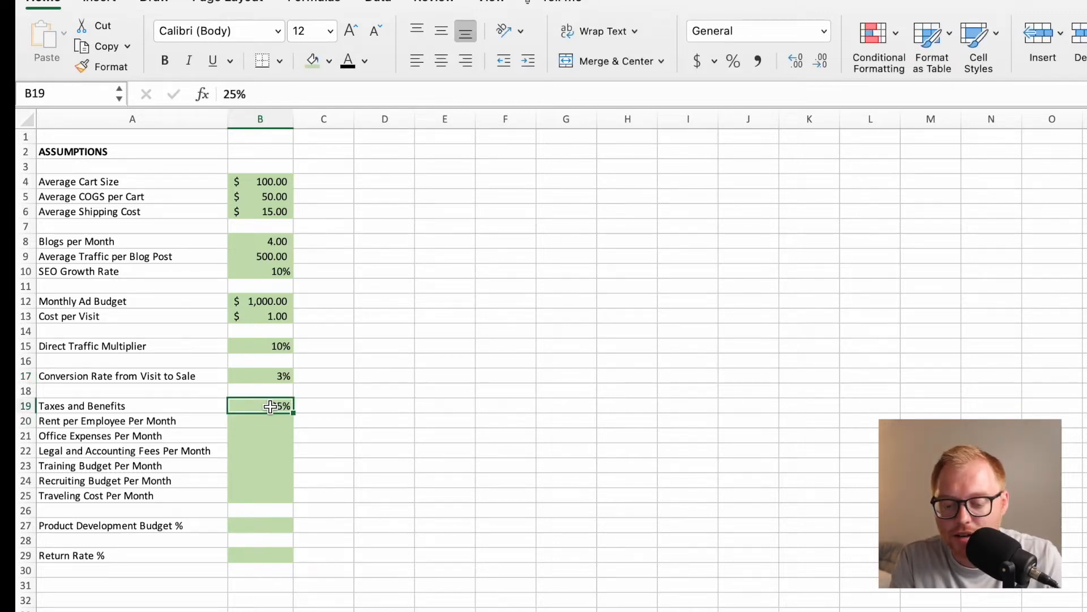
# Enter 300 as the Rent per Employee Per Month in cell B20 and apply the dollar accounting format.
pyautogui.click(278, 424)
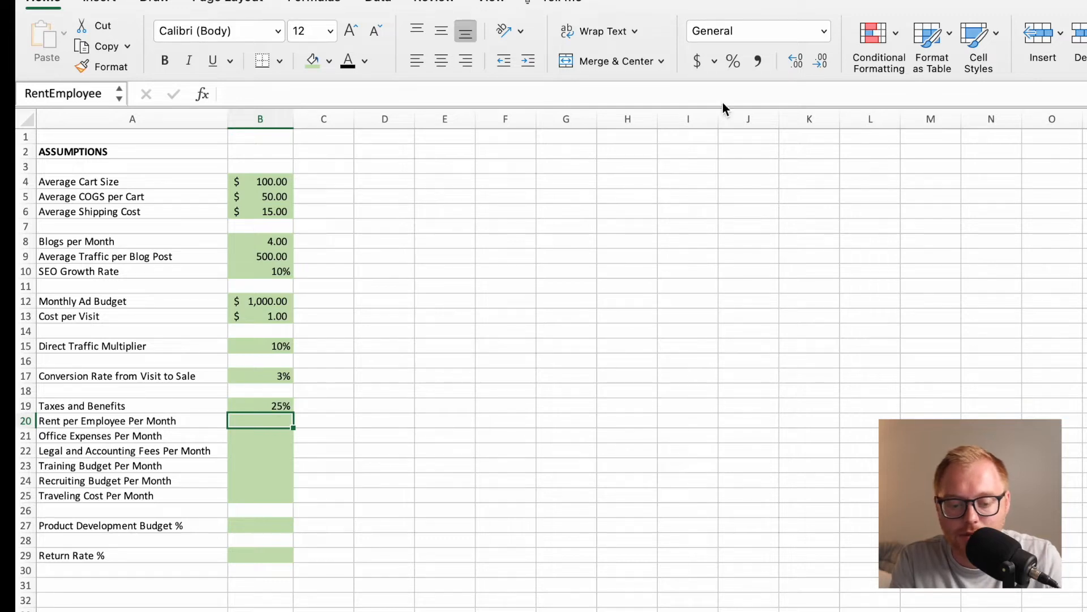
pyautogui.write('300')
pyautogui.press('Return')
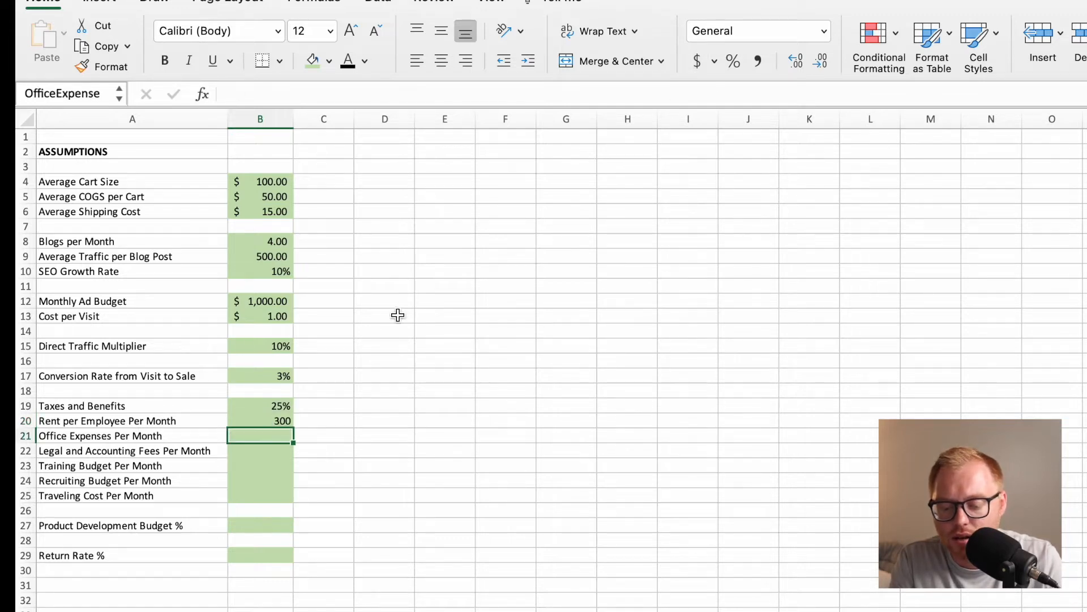
pyautogui.click(284, 422)
pyautogui.click(697, 58)
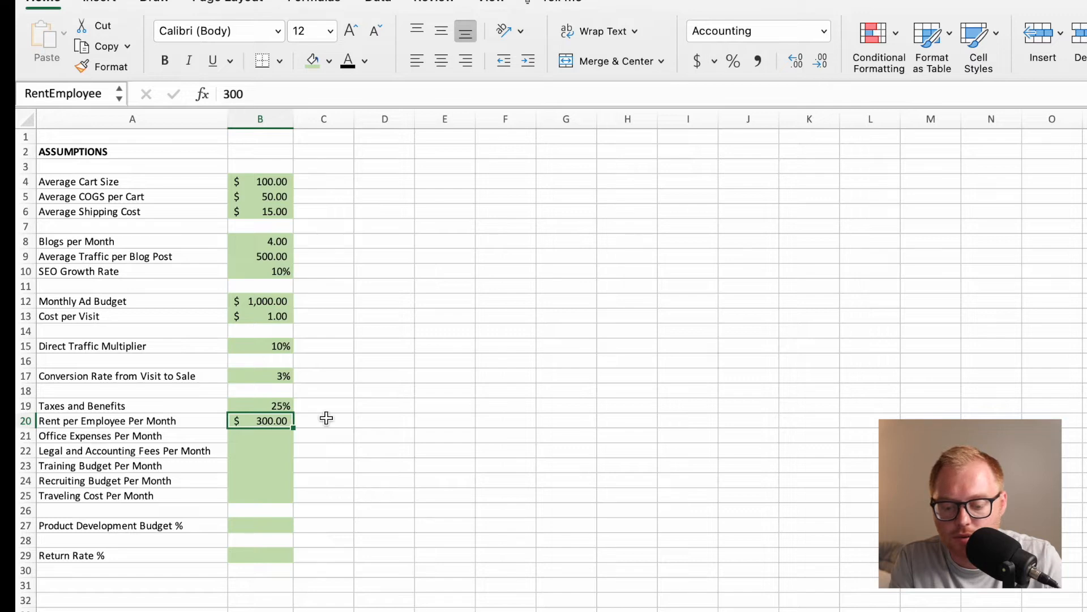
# Enter $100 as the Office Expenses Per Month in cell B21 and apply the dollar accounting format.
pyautogui.click(278, 437)
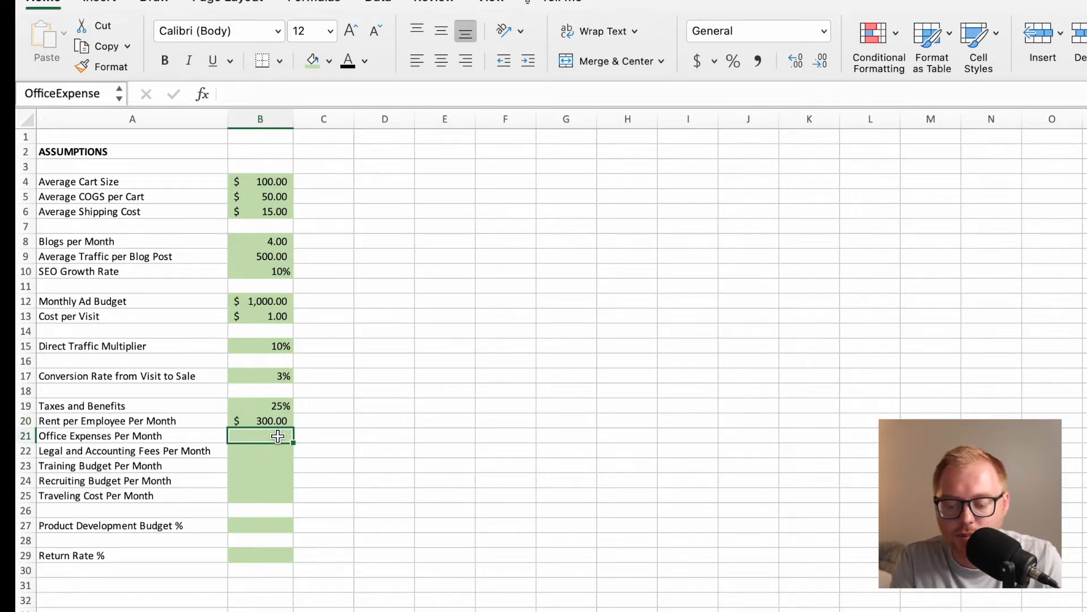
pyautogui.write('$100')
pyautogui.press('Return')
pyautogui.click(277, 436)
pyautogui.click(697, 62)
# Enter $300 as the Legal and Accounting Fees Per Month in cell B22 and apply the dollar accounting format.
pyautogui.click(260, 450)
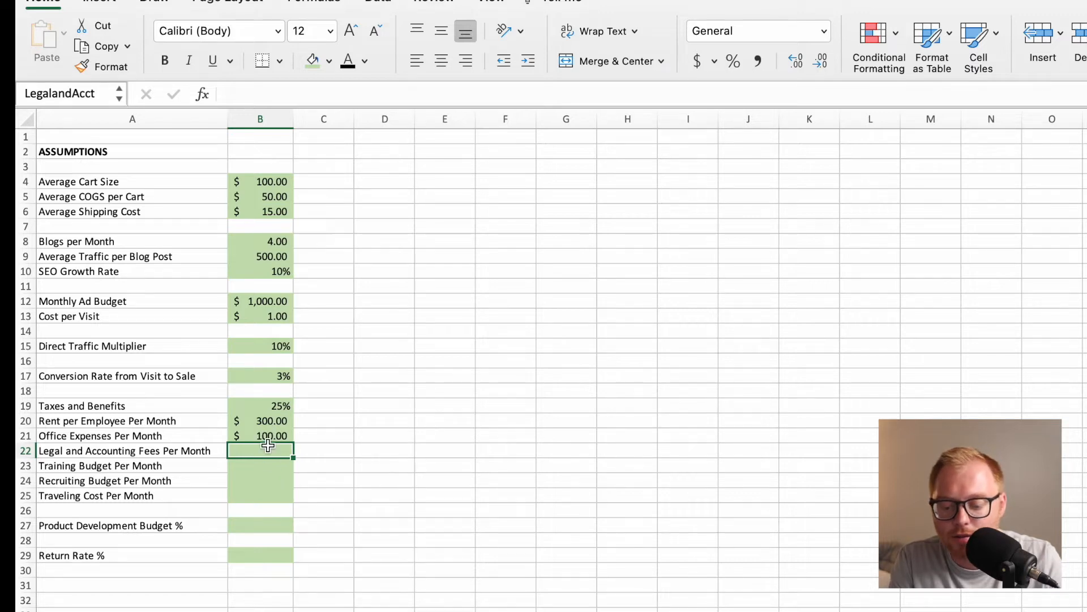
pyautogui.doubleClick(268, 446)
pyautogui.write('$500')
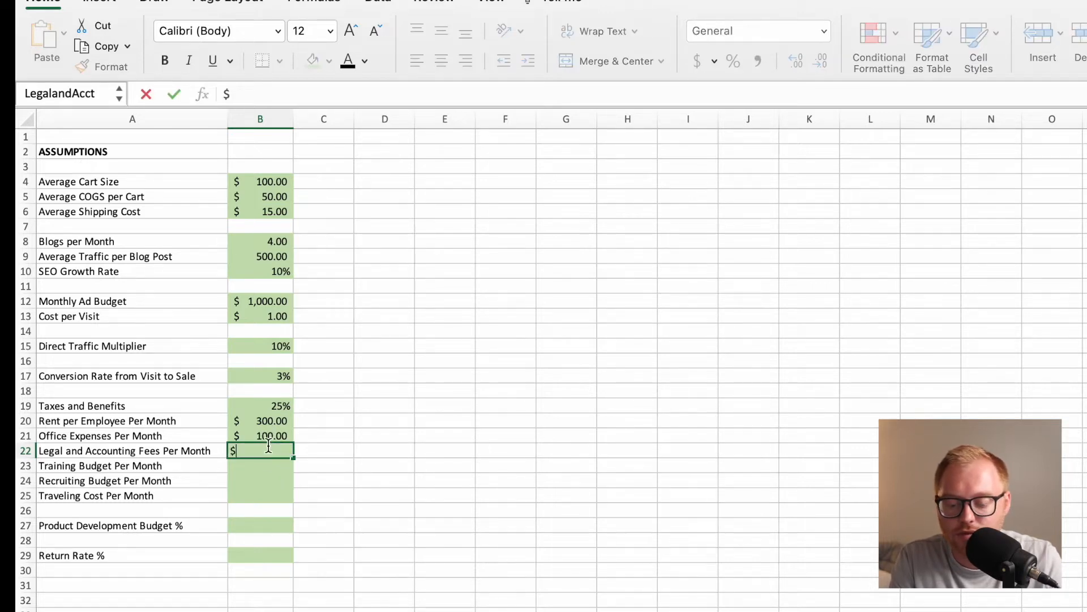
pyautogui.press('Return')
pyautogui.click(269, 450)
pyautogui.click(699, 61)
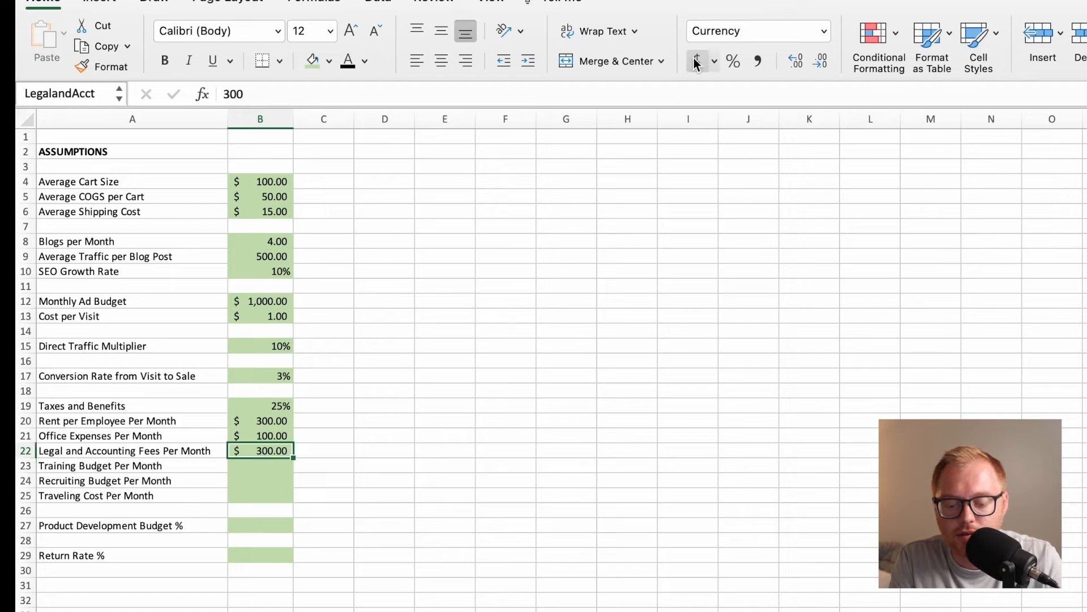
# Enter $300 as the Training Budget Per Month in cell B23.
pyautogui.click(276, 472)
pyautogui.write('$300')
pyautogui.press('Return')
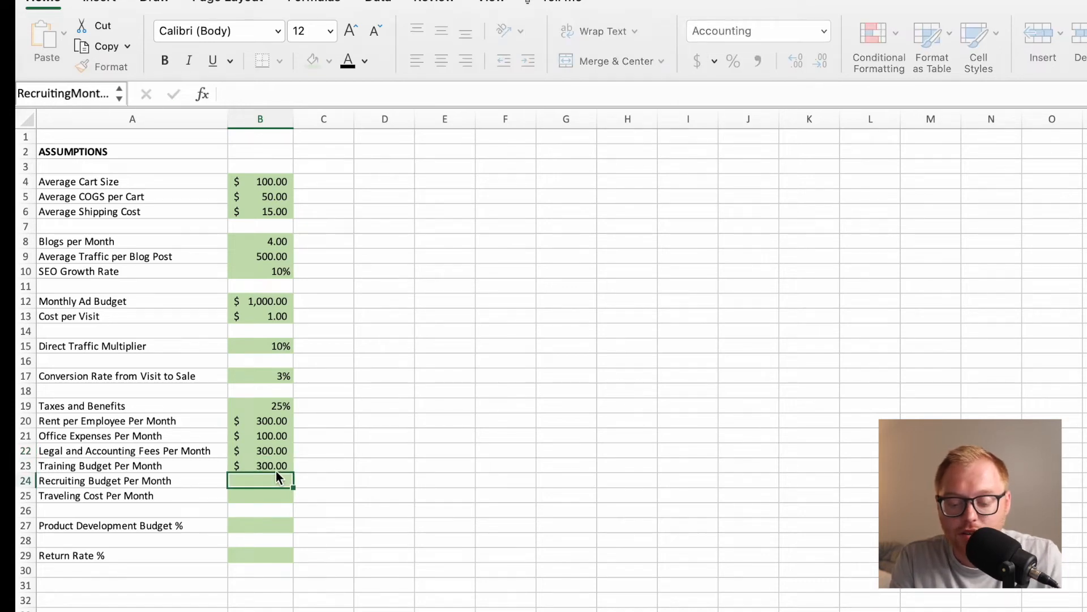
# Enter 500 for both the Recruiting Budget and Traveling Cost Per Month in B24:B25 and apply the dollar accounting format.
pyautogui.write('$500')
pyautogui.press('Return')
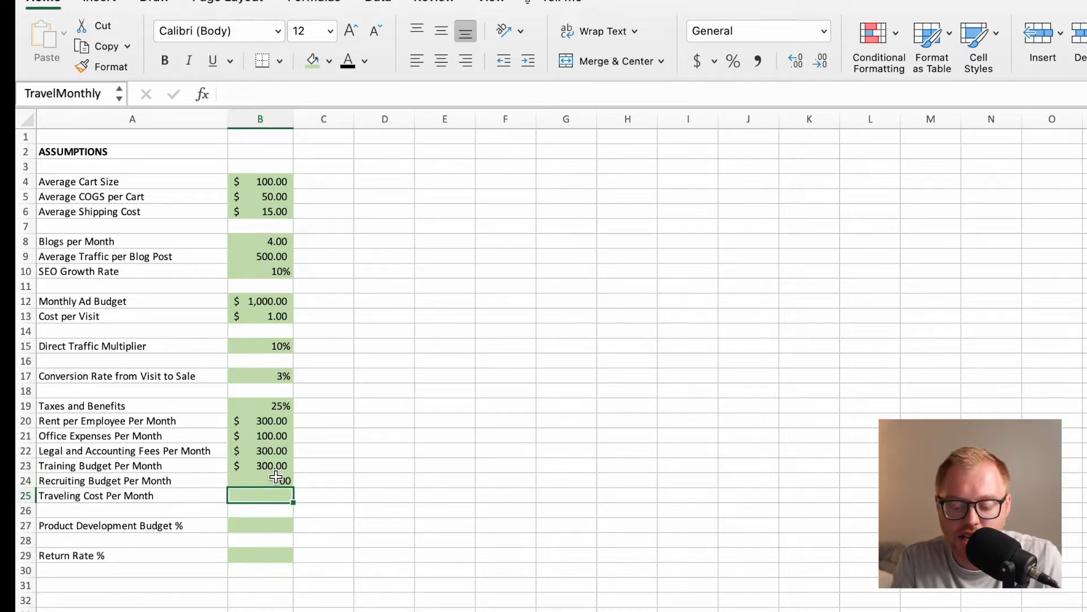
pyautogui.write('500')
pyautogui.press('Return')
pyautogui.click(273, 479)
pyautogui.moveTo(273, 480); pyautogui.dragTo(273, 496)
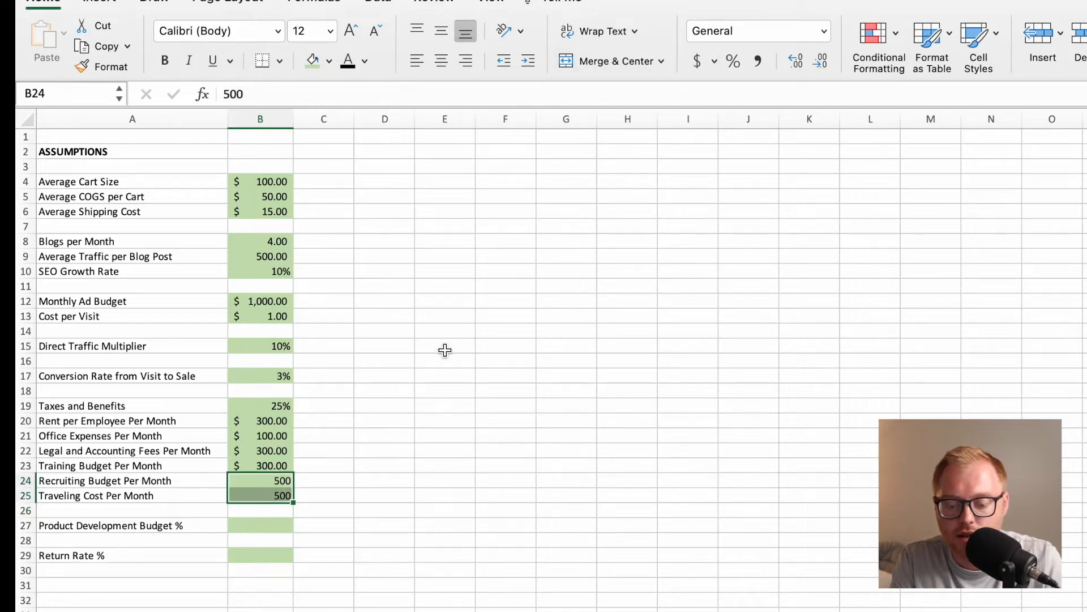
pyautogui.click(371, 479)
pyautogui.moveTo(282, 485); pyautogui.dragTo(280, 499)
pyautogui.click(698, 63)
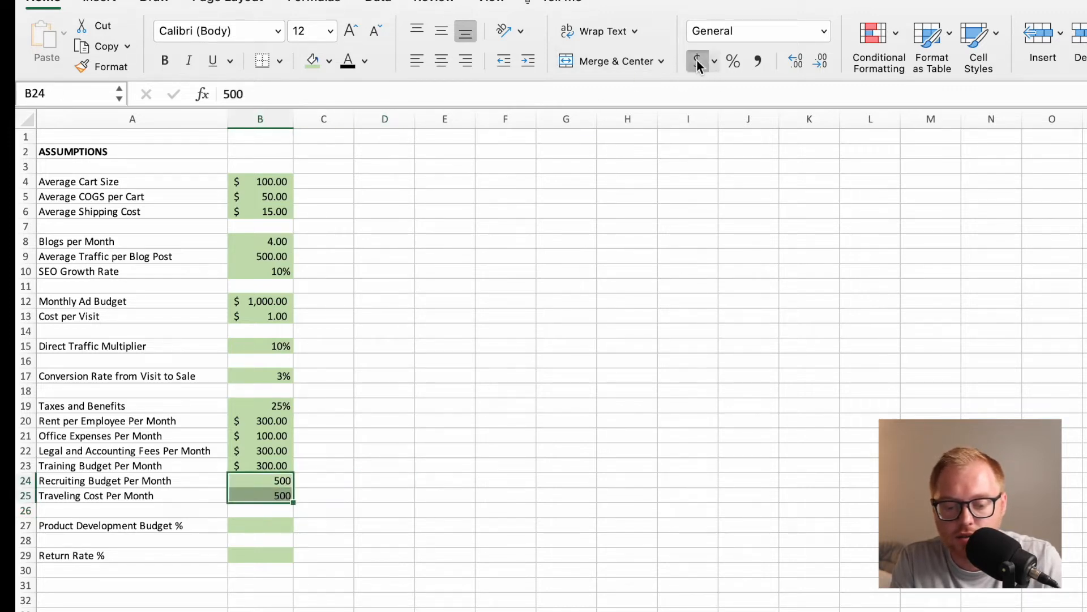
# Set the Product Development Budget % in cell B27 to 10% using the percentage format.
pyautogui.click(272, 528)
pyautogui.write('10')
pyautogui.press('Return')
pyautogui.click(271, 526)
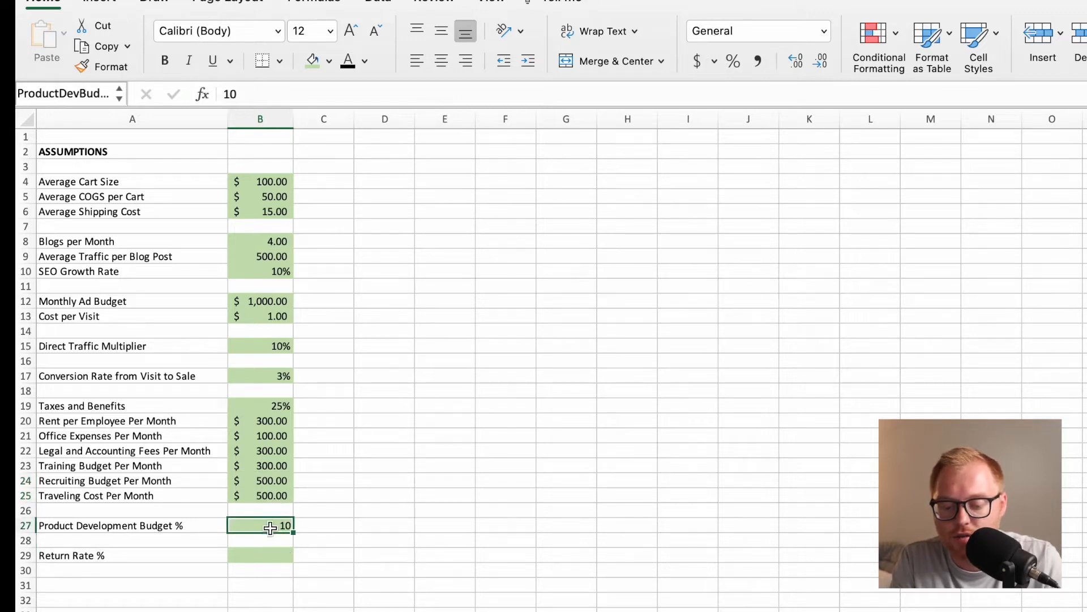
pyautogui.click(731, 61)
pyautogui.write('10')
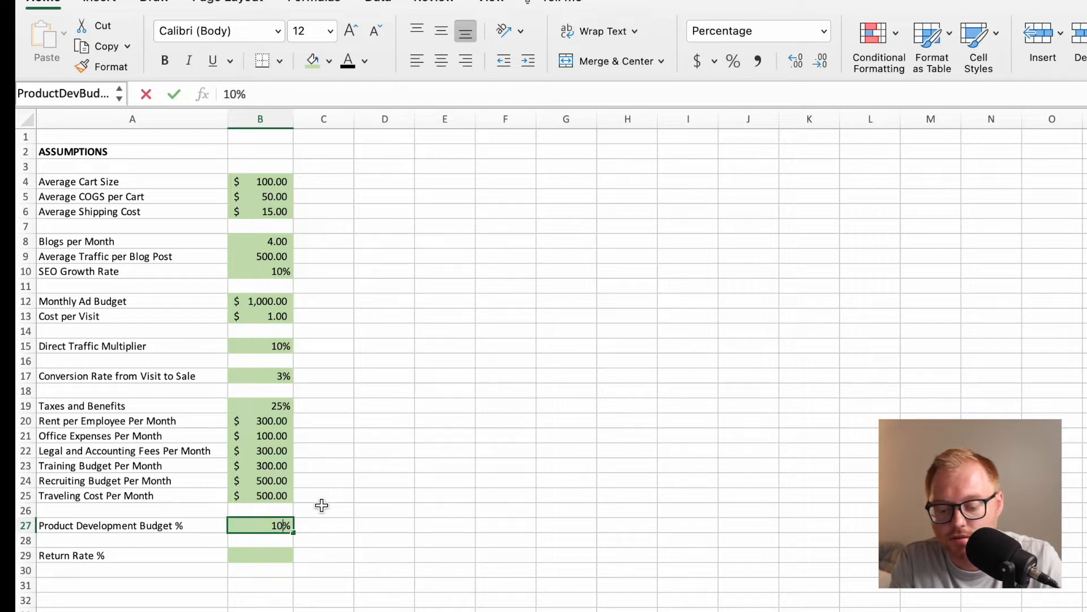
pyautogui.press('Return')
# Set the Return Rate % in cell B29 to 10% using the percentage format.
pyautogui.click(268, 560)
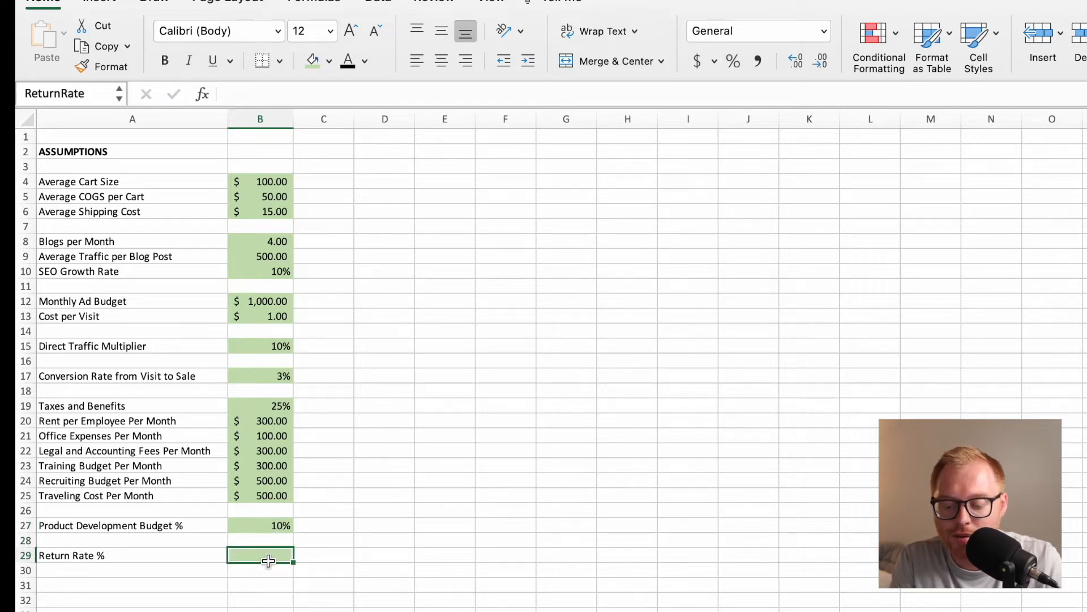
pyautogui.write('10')
pyautogui.press('Return')
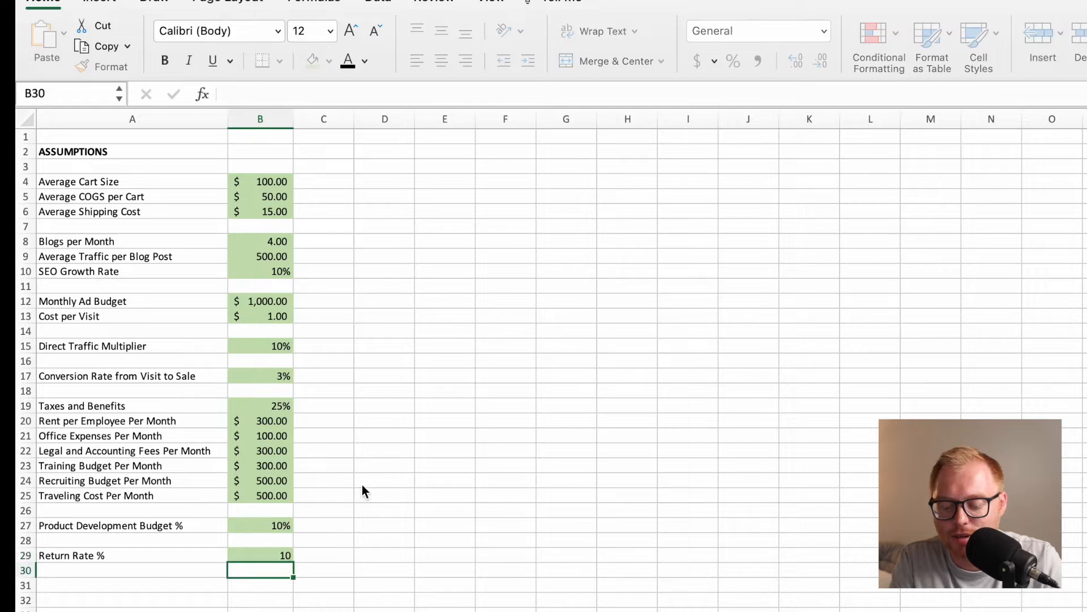
pyautogui.click(280, 555)
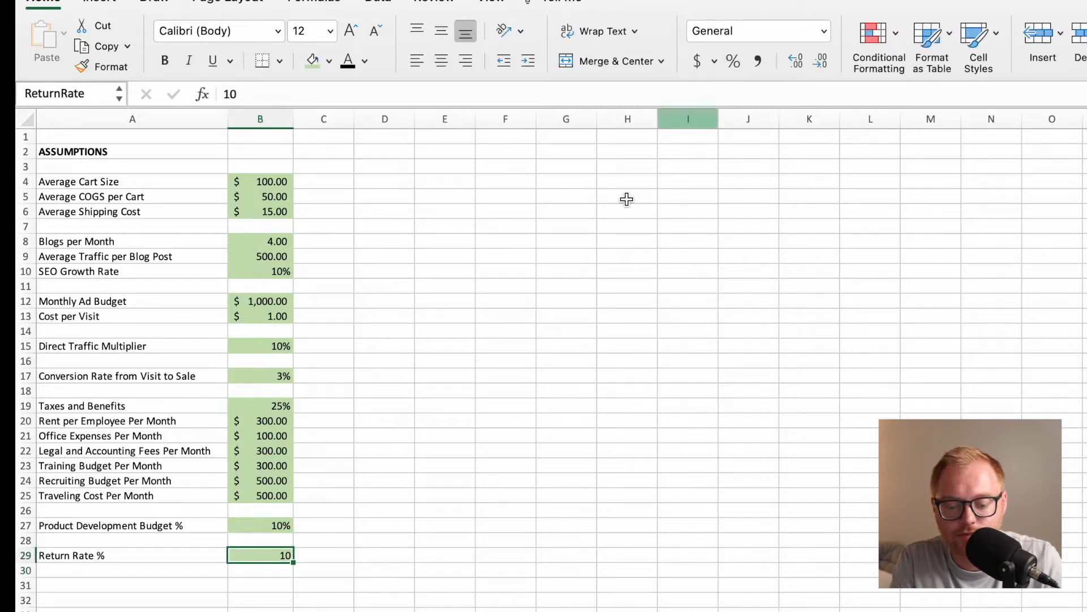
pyautogui.click(525, 441)
pyautogui.click(279, 553)
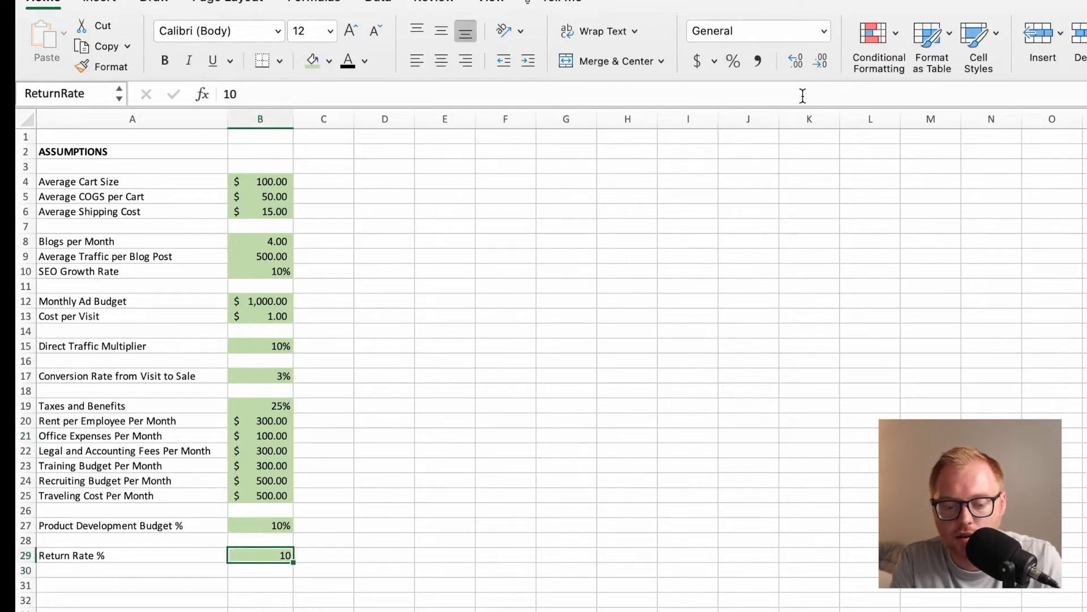
pyautogui.click(739, 60)
pyautogui.write('10')
pyautogui.press('Return')
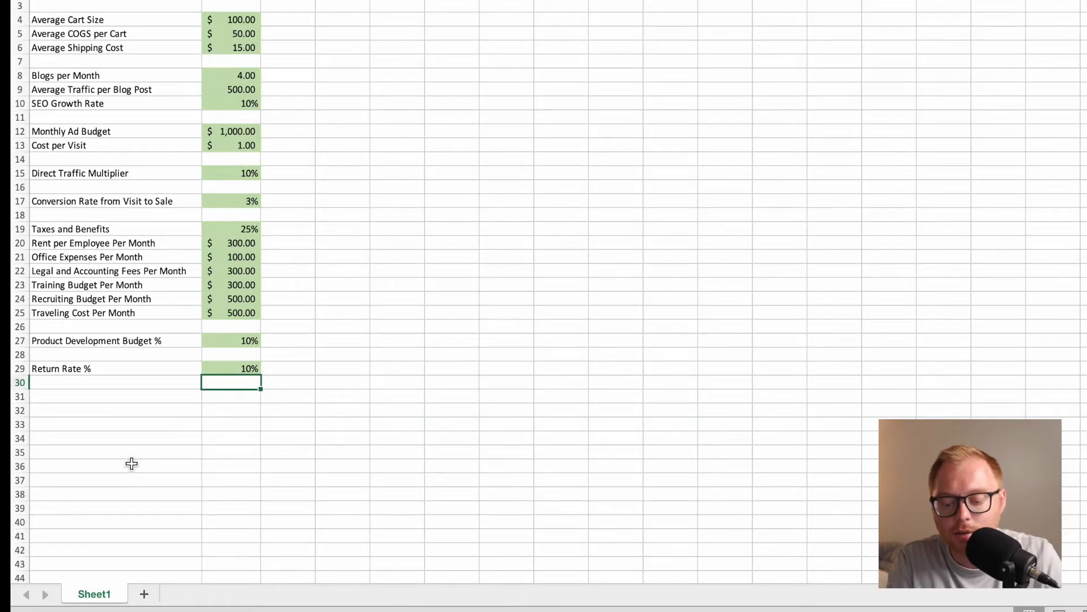
# Rename the current worksheet as Assumptions.
pyautogui.doubleClick(94, 593)
pyautogui.write('Assumptions')
pyautogui.press('Return')
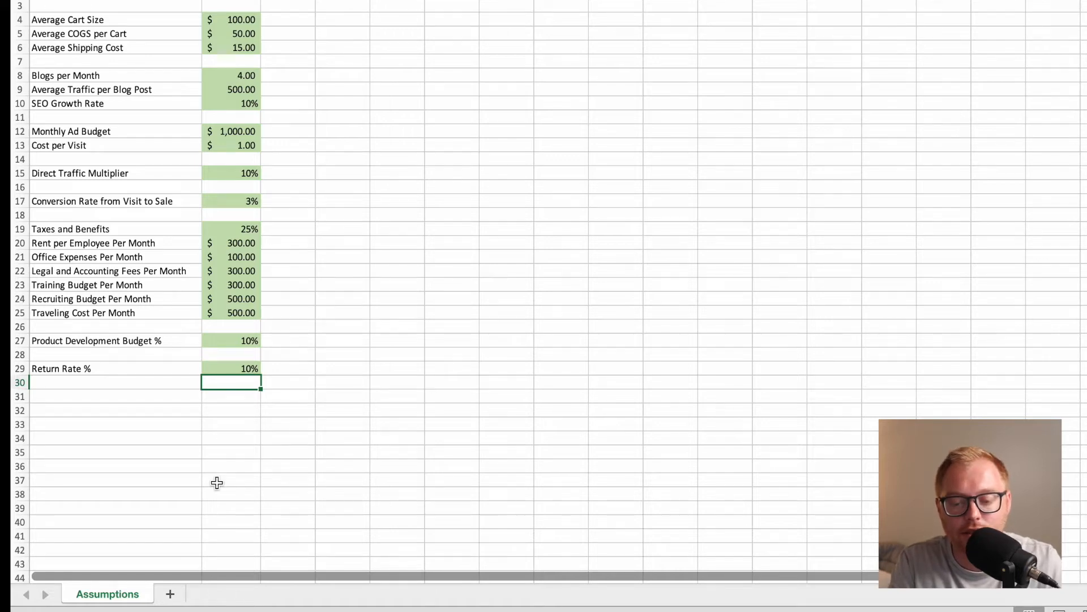
# Add a new worksheet and name it Traffic Detail.
pyautogui.click(170, 594)
pyautogui.doubleClick(173, 596)
pyautogui.write('Traffic Detail')
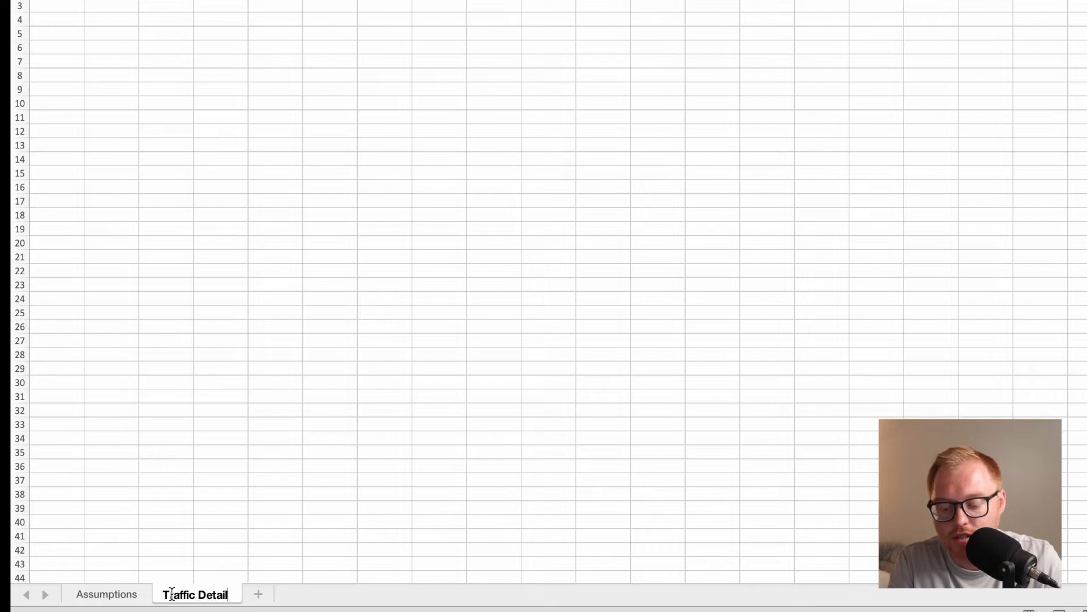
pyautogui.press('Return')
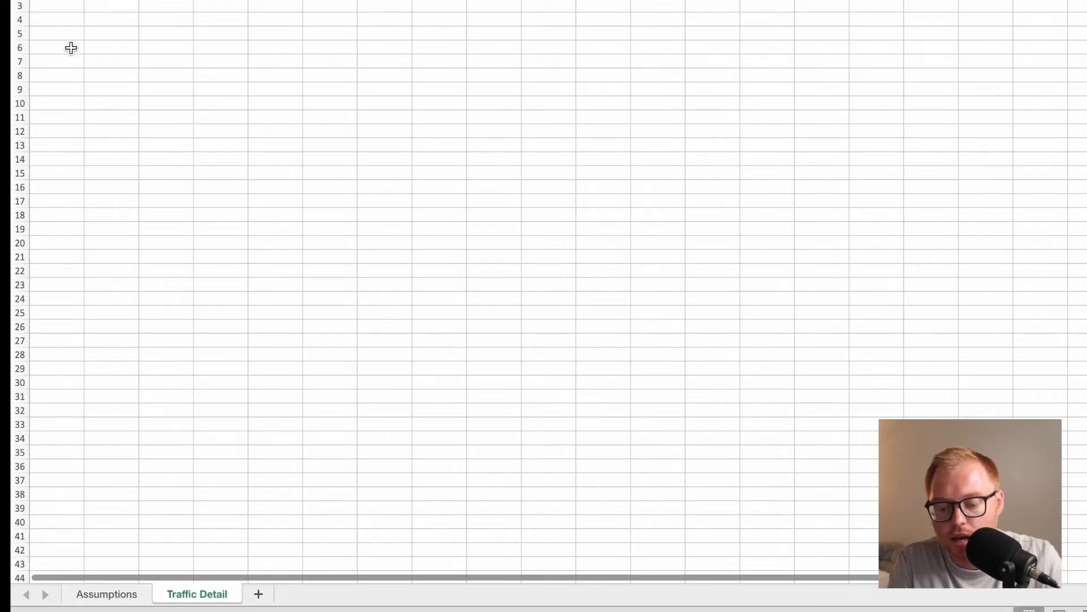
# Enter the title Traffic Detail in cell A1, widen column A to fit it, and make the title bold.
pyautogui.write('Traffic Detail')
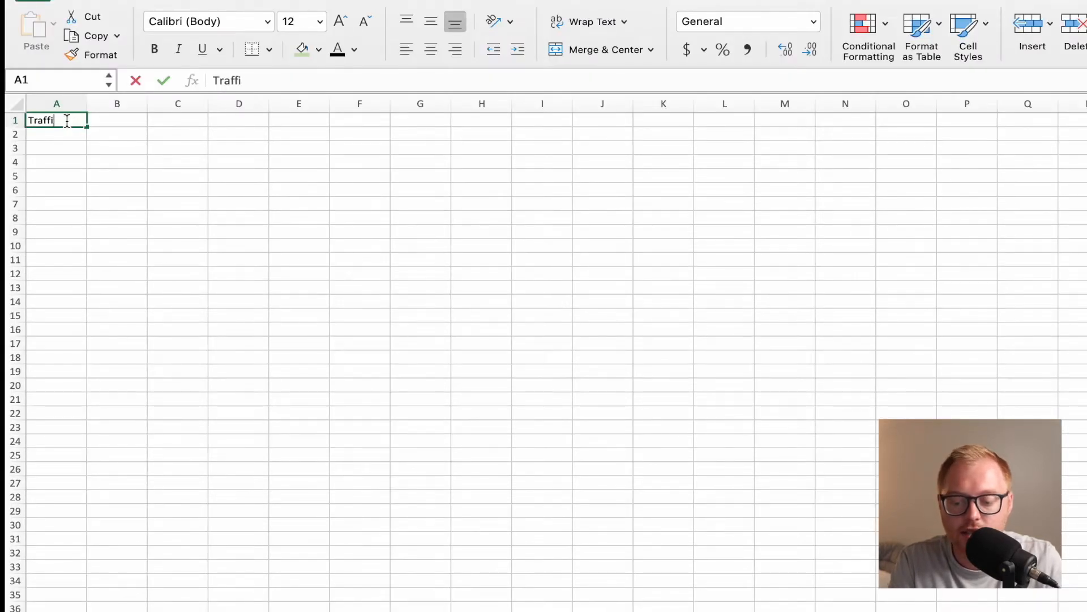
pyautogui.press('Return')
pyautogui.moveTo(86, 103); pyautogui.dragTo(140, 104)
pyautogui.click(76, 123)
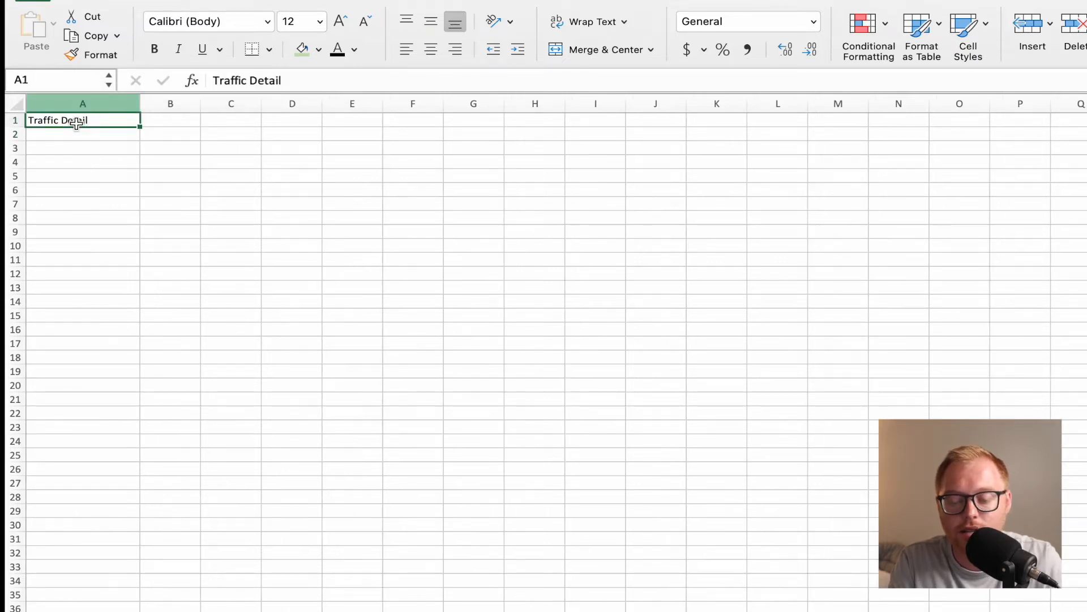
pyautogui.click(162, 54)
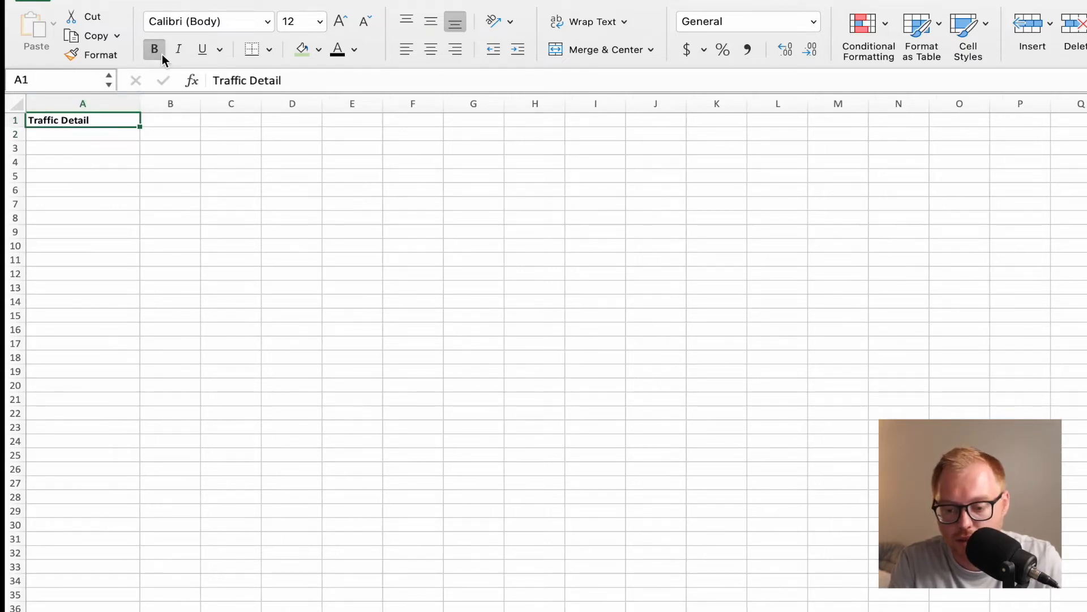
pyautogui.click(107, 131)
# Enter the label Month in cell C1 and January 23 as the first month in C2.
pyautogui.click(224, 121)
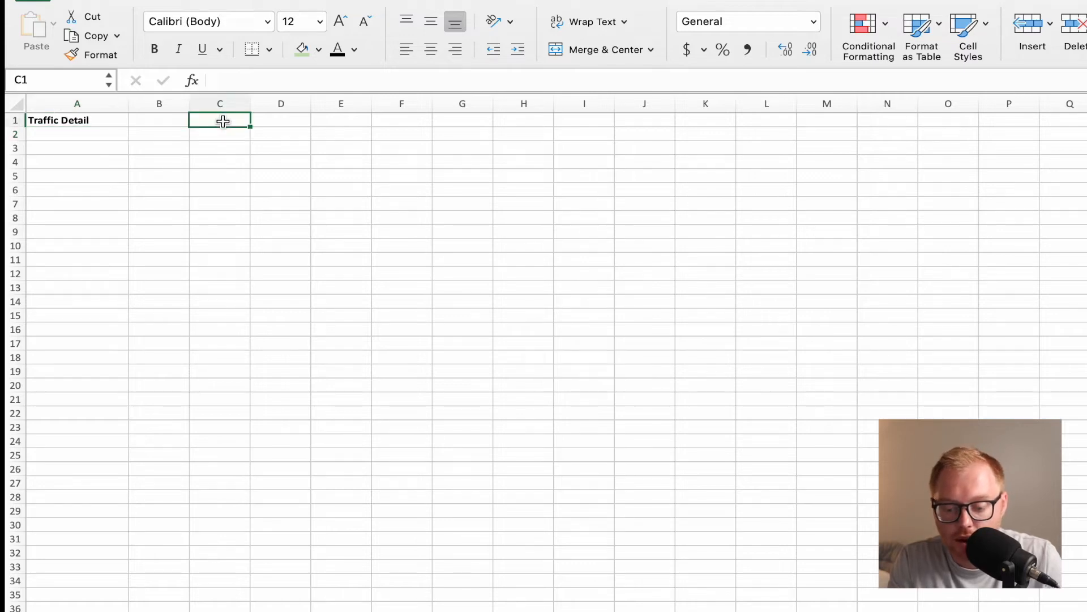
pyautogui.write('Month')
pyautogui.press('Return')
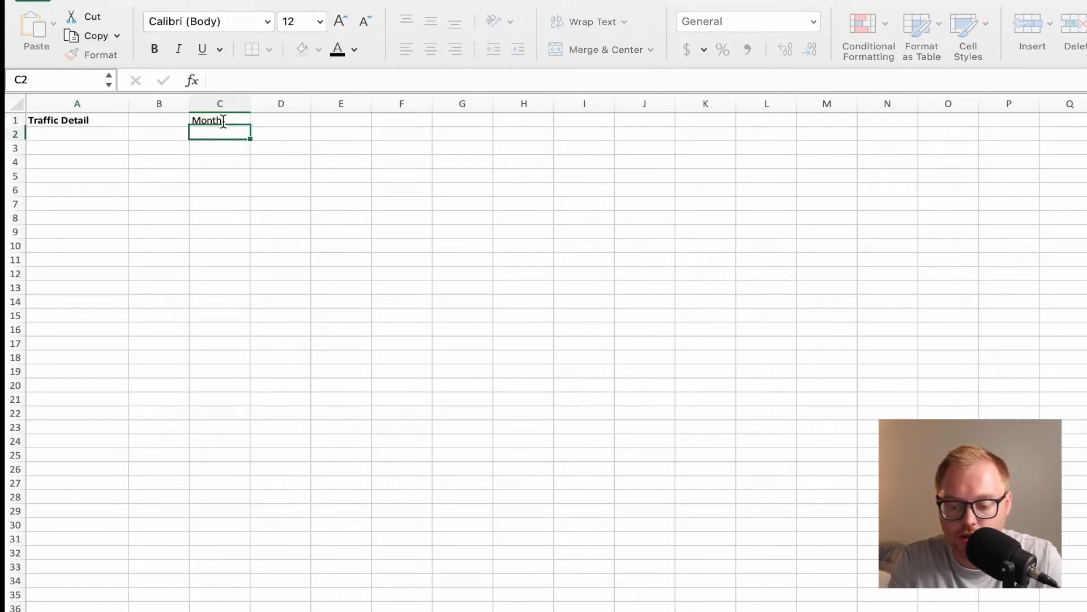
pyautogui.write('Janu')
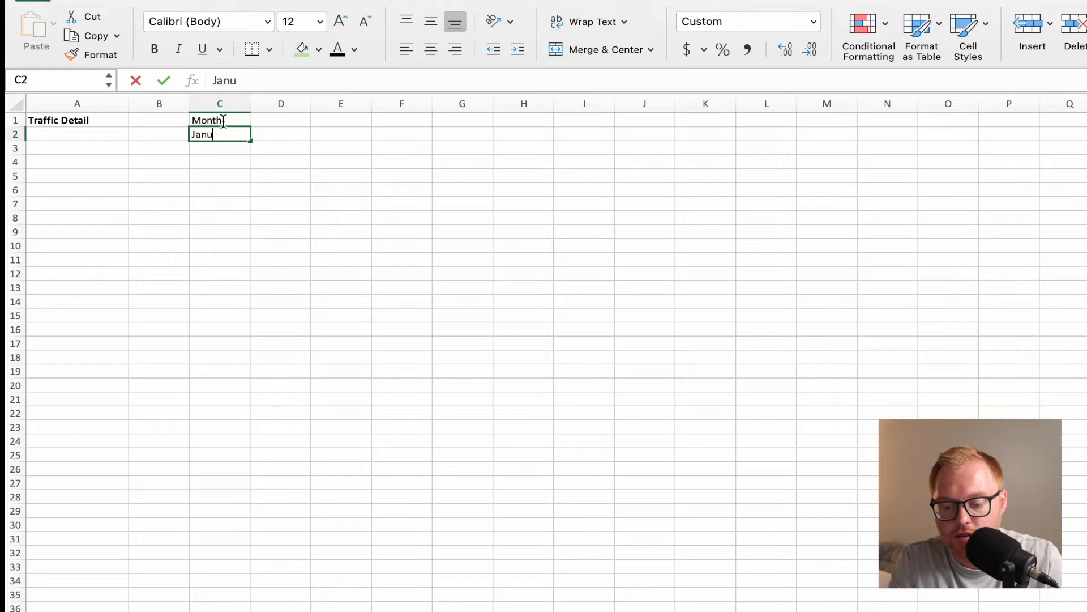
pyautogui.write('ary 23')
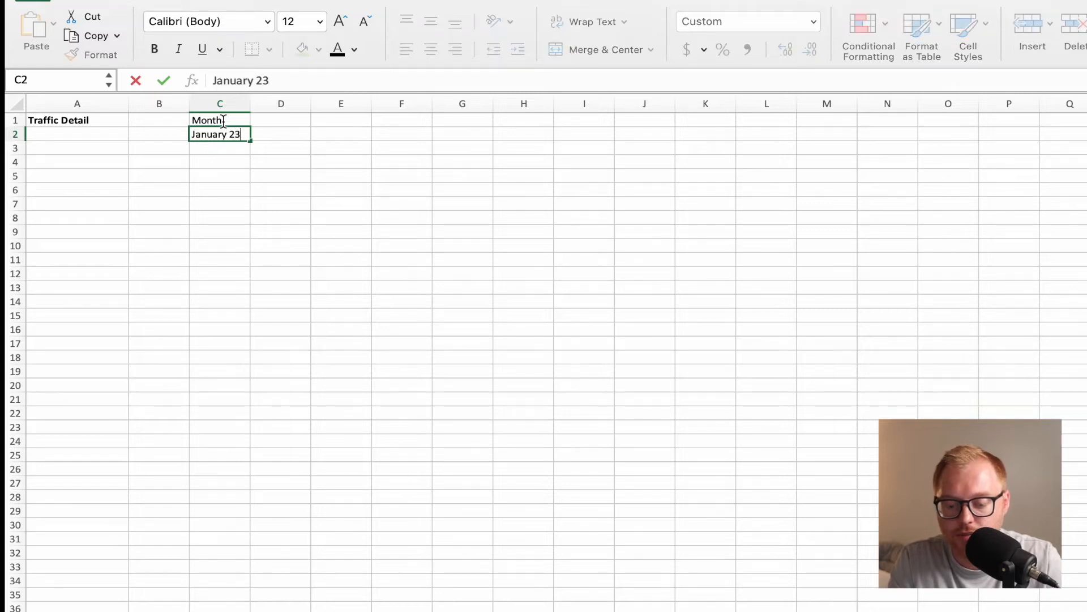
pyautogui.press('Return')
# Apply the custom mmm-yy number format to the date in cell C2.
pyautogui.click(223, 132)
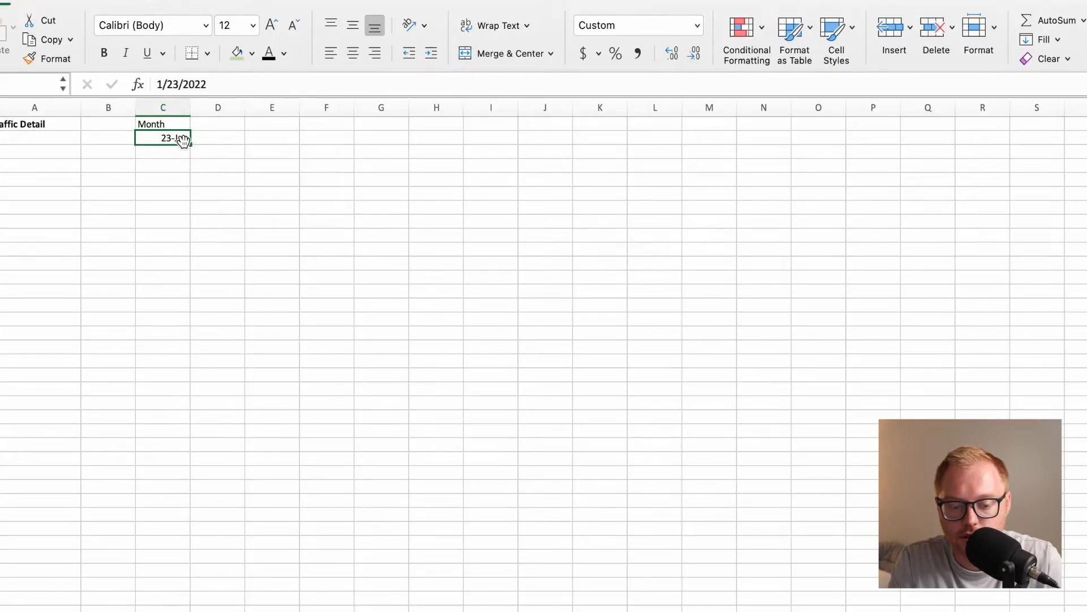
pyautogui.click(991, 32)
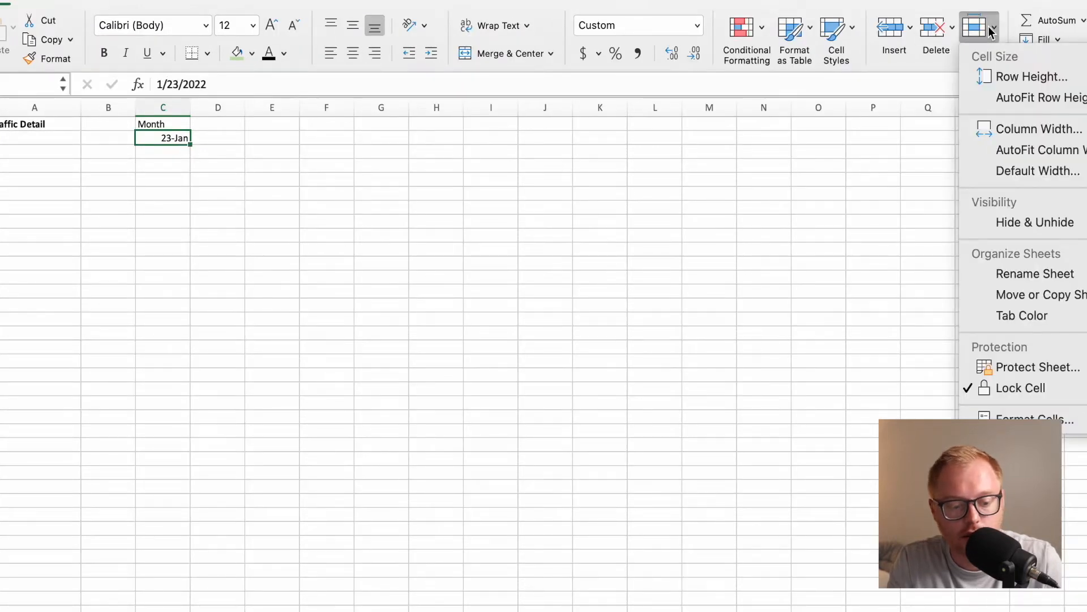
pyautogui.click(1019, 418)
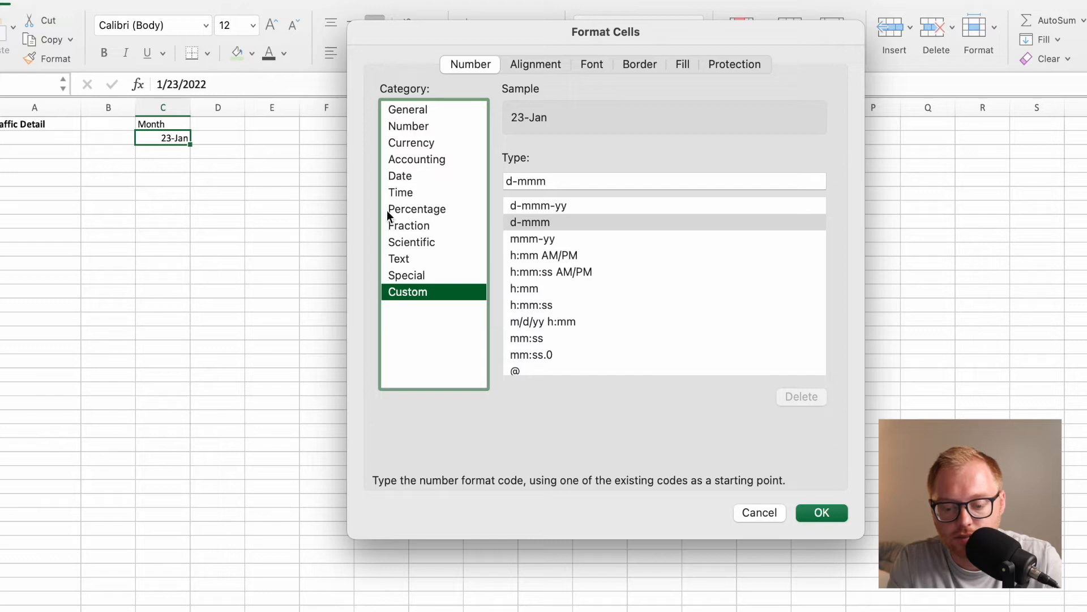
pyautogui.scroll(-3, 562, 256)
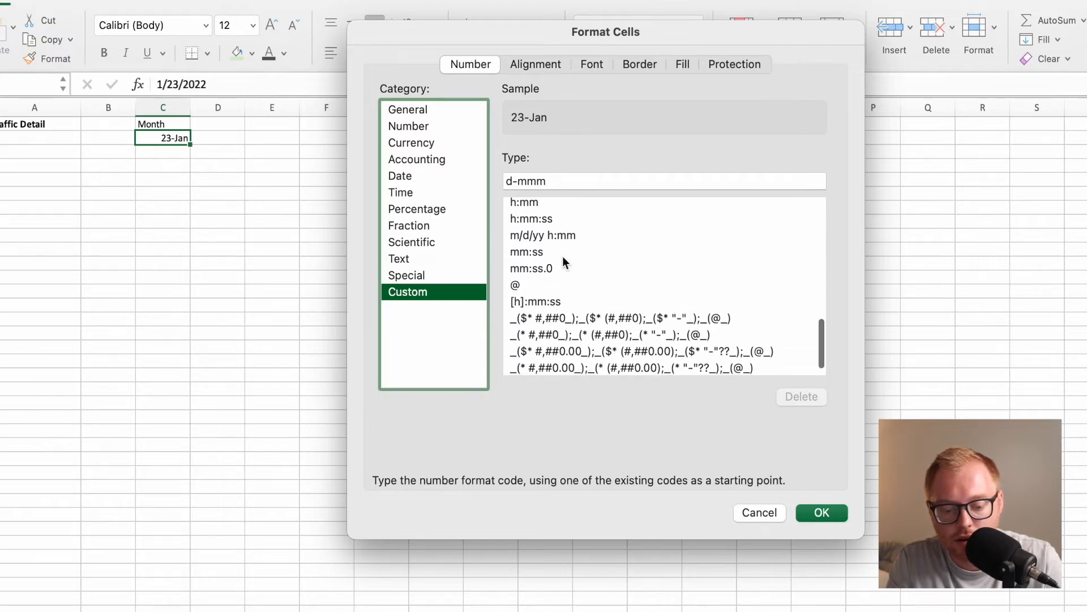
pyautogui.scroll(4, 554, 271)
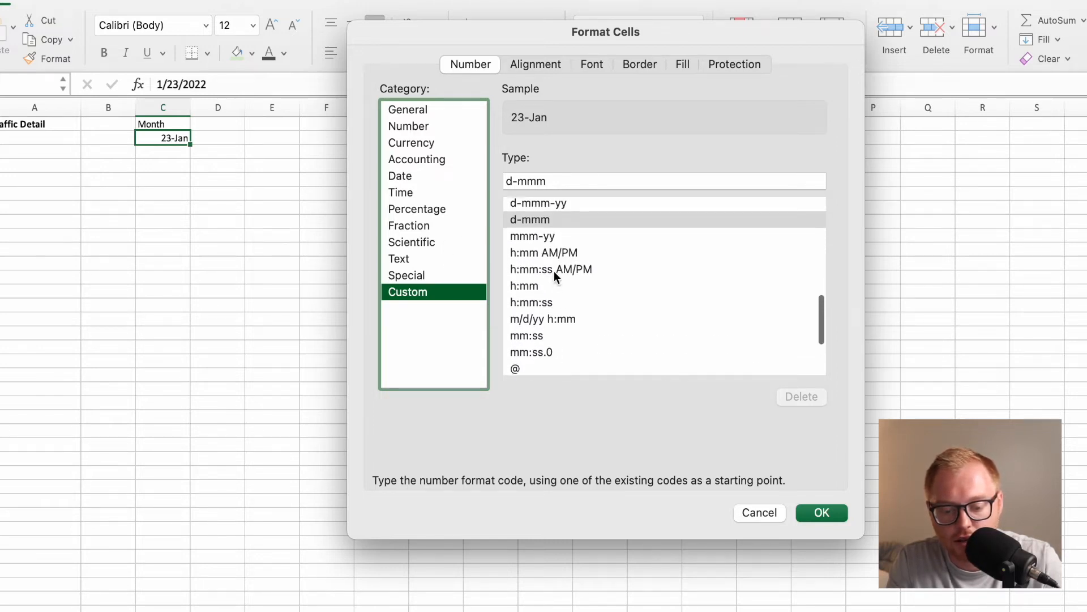
pyautogui.click(538, 267)
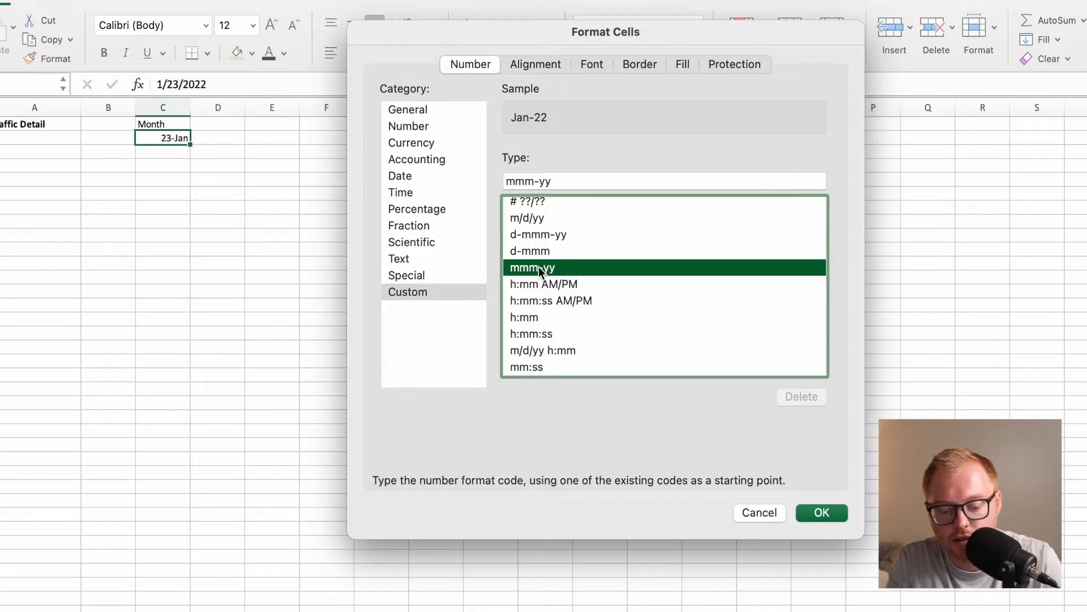
pyautogui.press('Return')
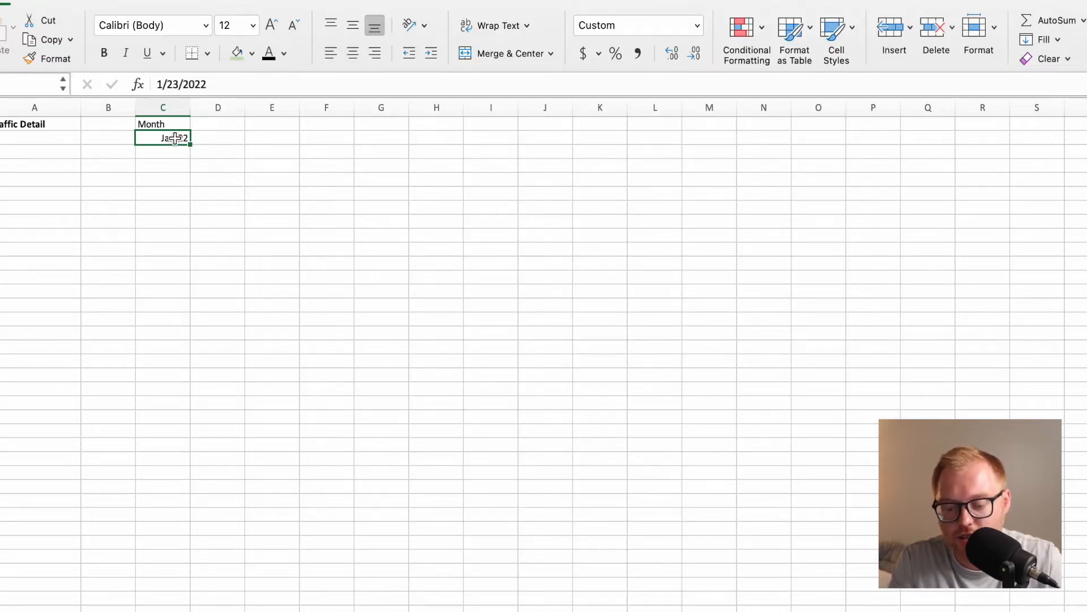
# Correct the year of the date in cell C2 so it reads 1/23/2023.
pyautogui.click(226, 85)
pyautogui.press('BackSpace')
pyautogui.write('3')
pyautogui.press('Return')
pyautogui.press('Up')
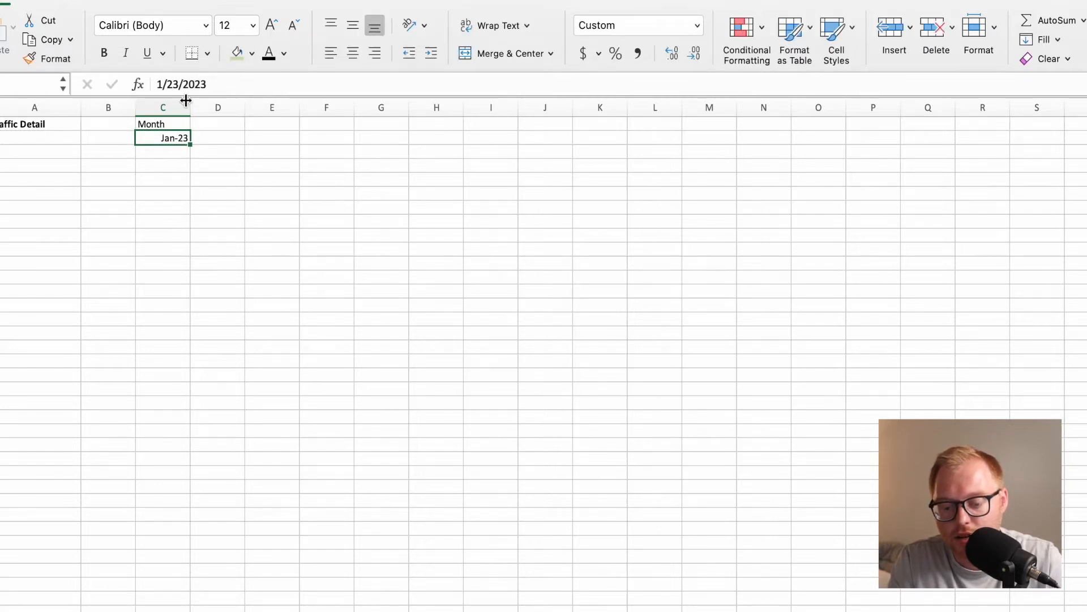
pyautogui.write('3')
pyautogui.press('super+z')
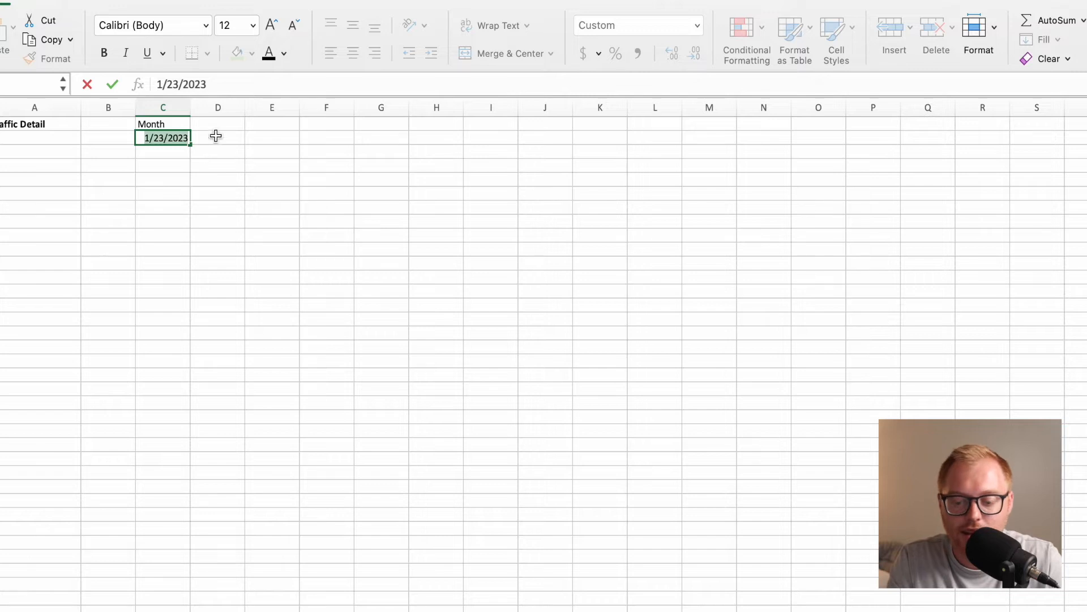
pyautogui.click(193, 138)
pyautogui.click(164, 138)
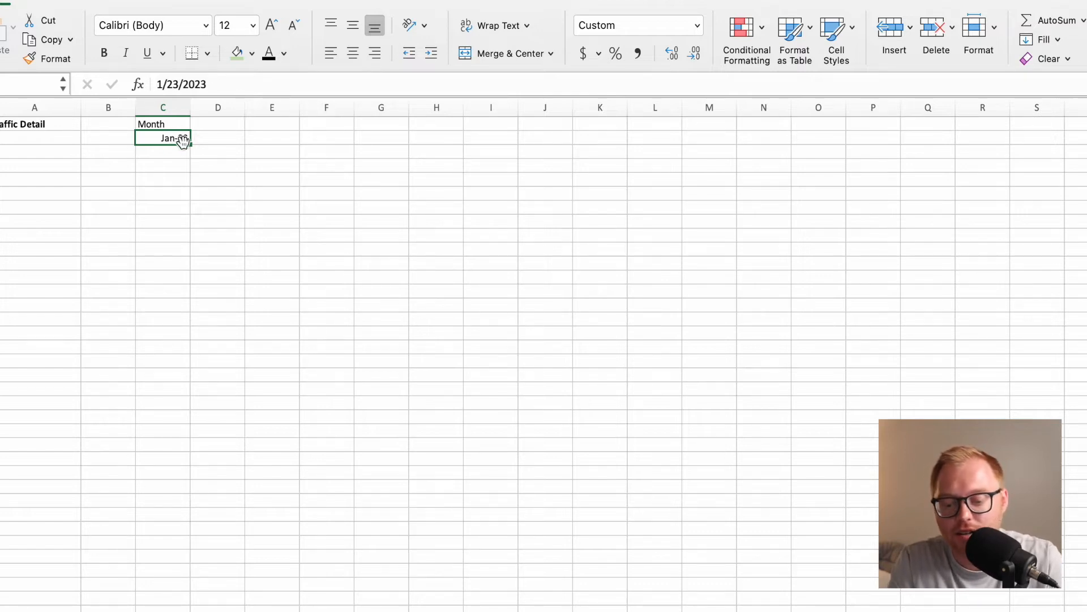
# Enter the formula =EDATE(C2,1) in cell D2 to calculate the following month.
pyautogui.click(210, 138)
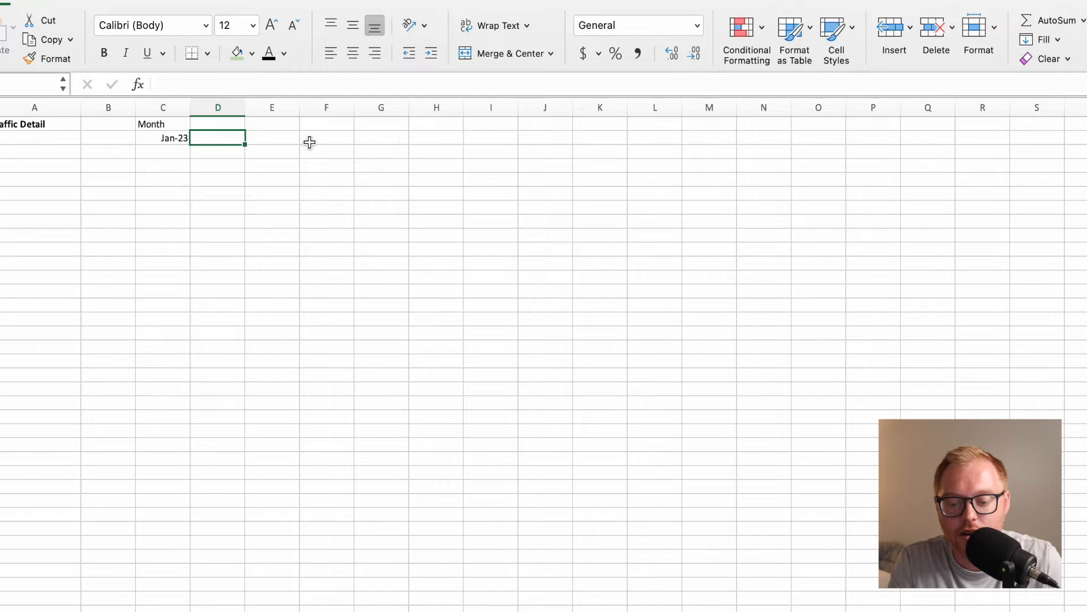
pyautogui.write('=E')
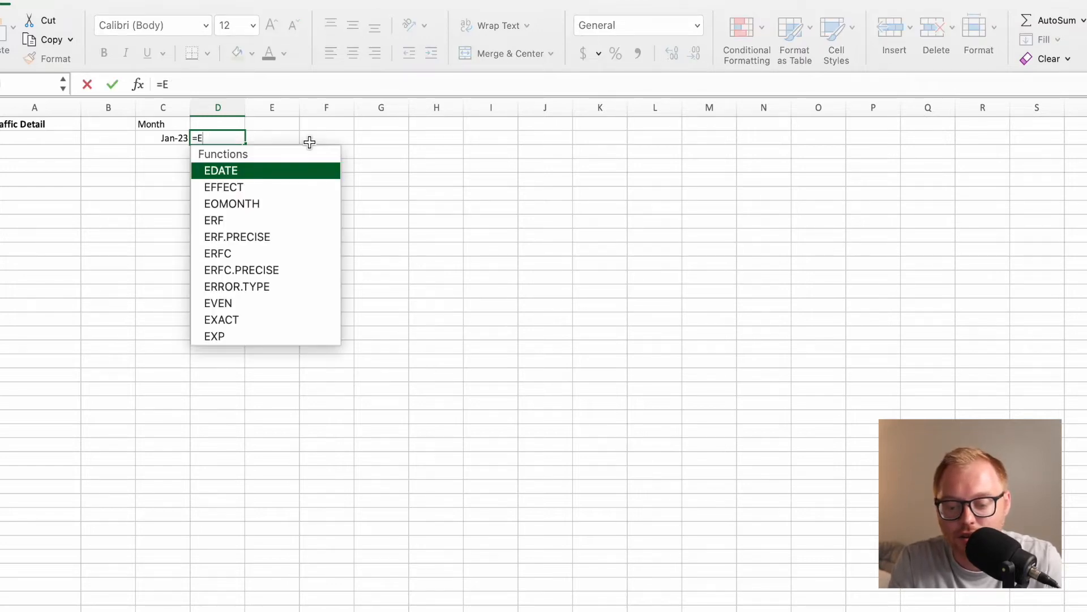
pyautogui.doubleClick(249, 171)
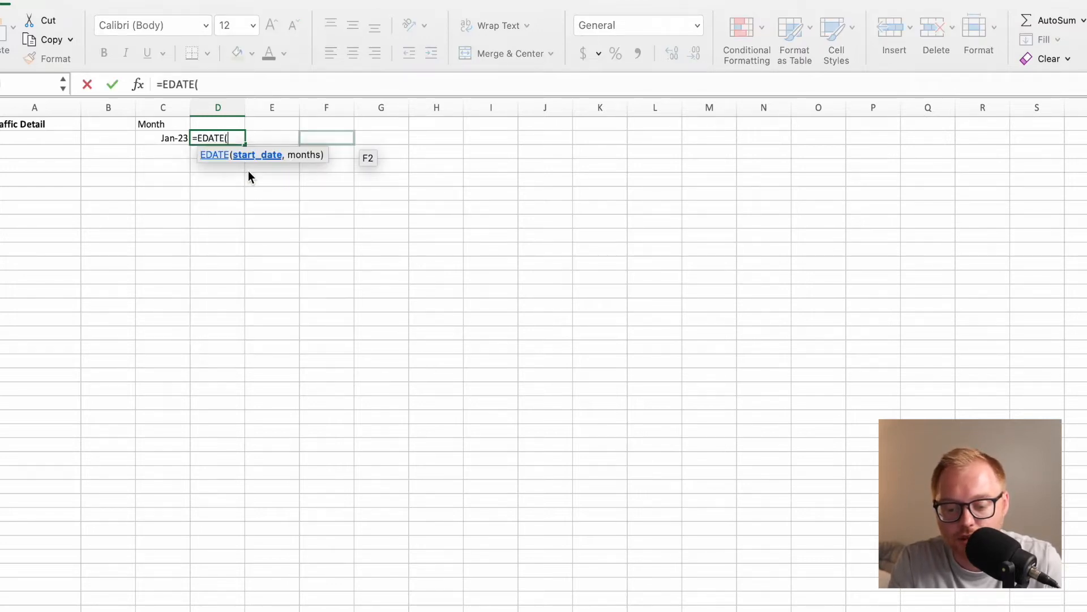
pyautogui.click(176, 138)
pyautogui.write(',')
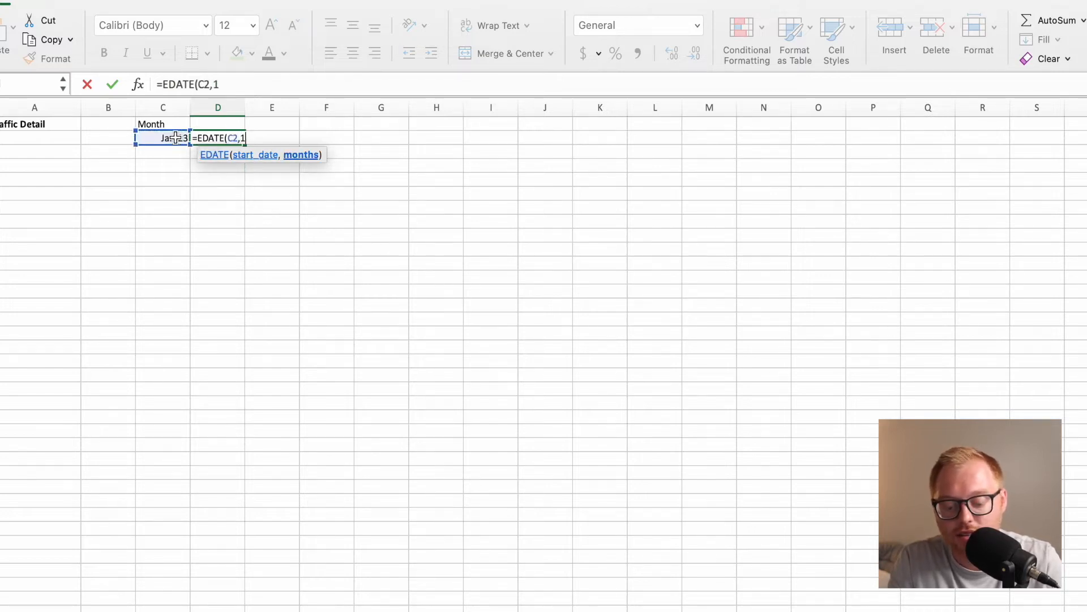
pyautogui.write('1)')
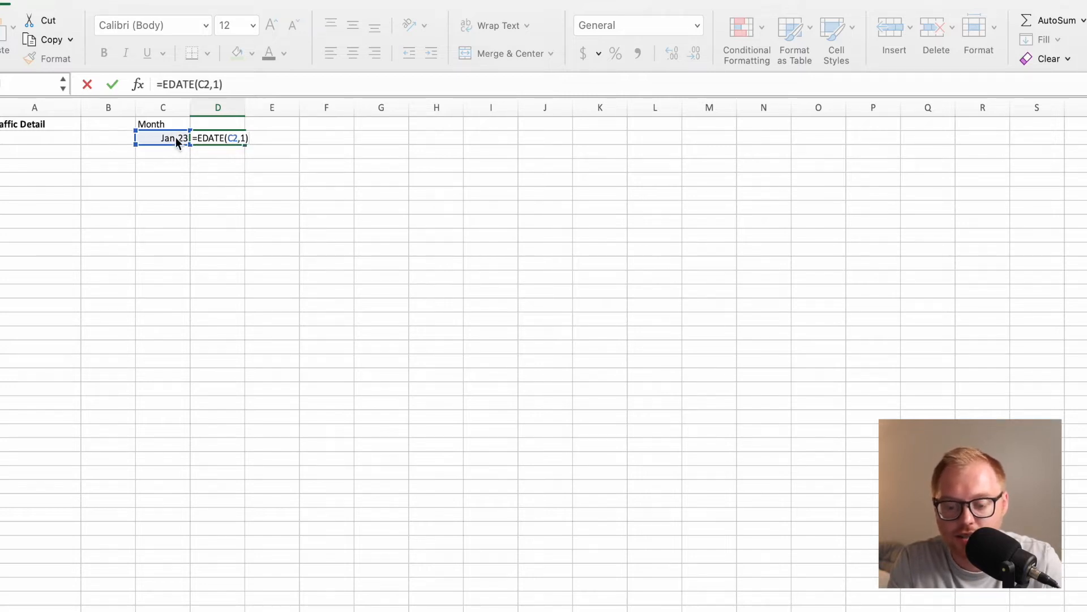
pyautogui.press('Return')
pyautogui.click(225, 136)
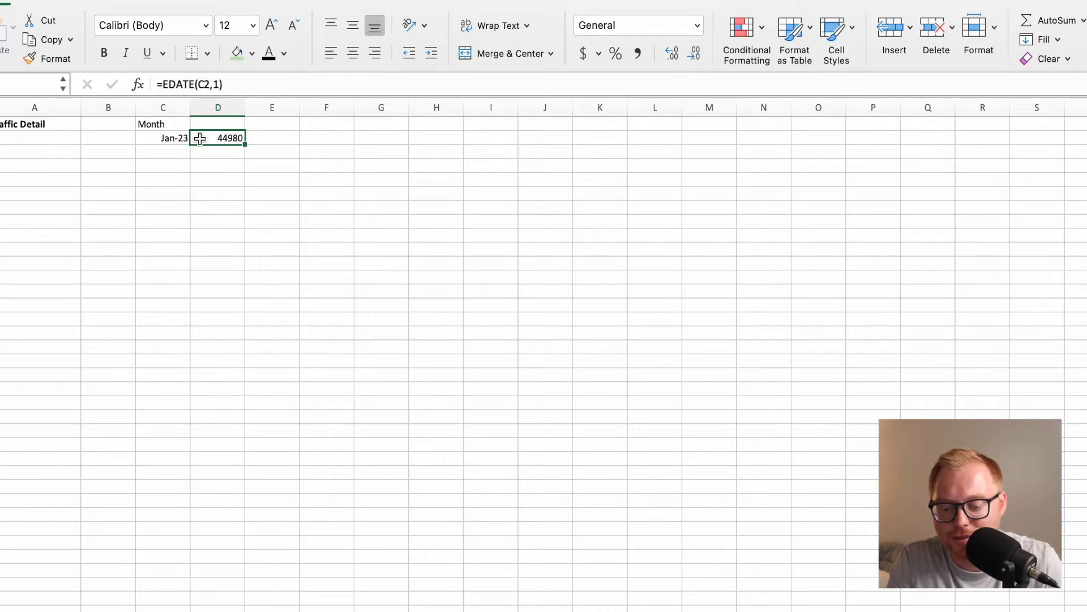
# Format all of row 2 as dates using the full month and two-digit year type, March-12.
pyautogui.click(2, 137)
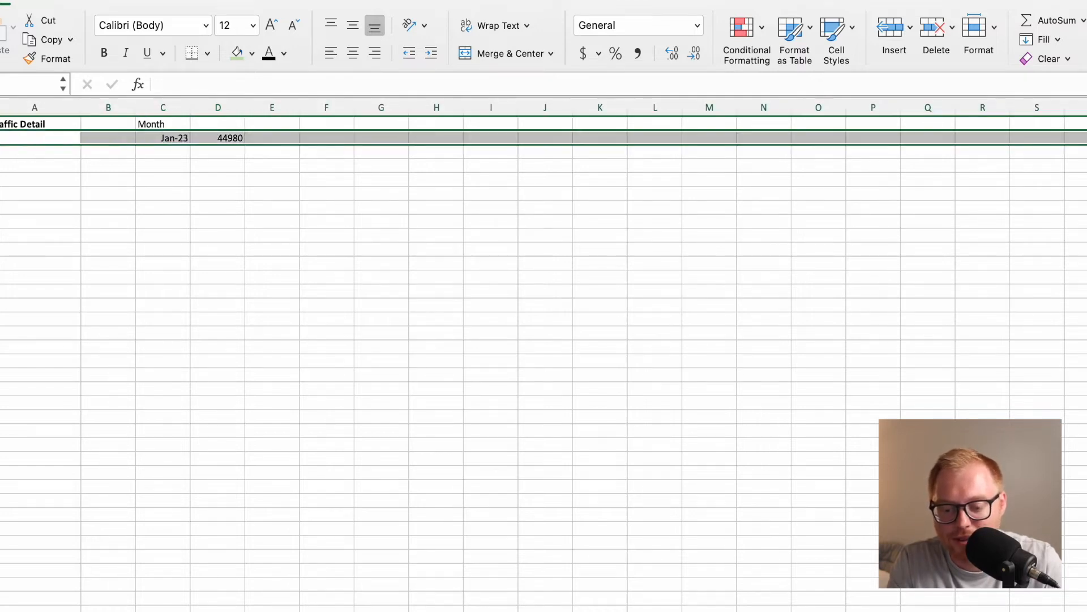
pyautogui.click(995, 30)
pyautogui.click(1019, 418)
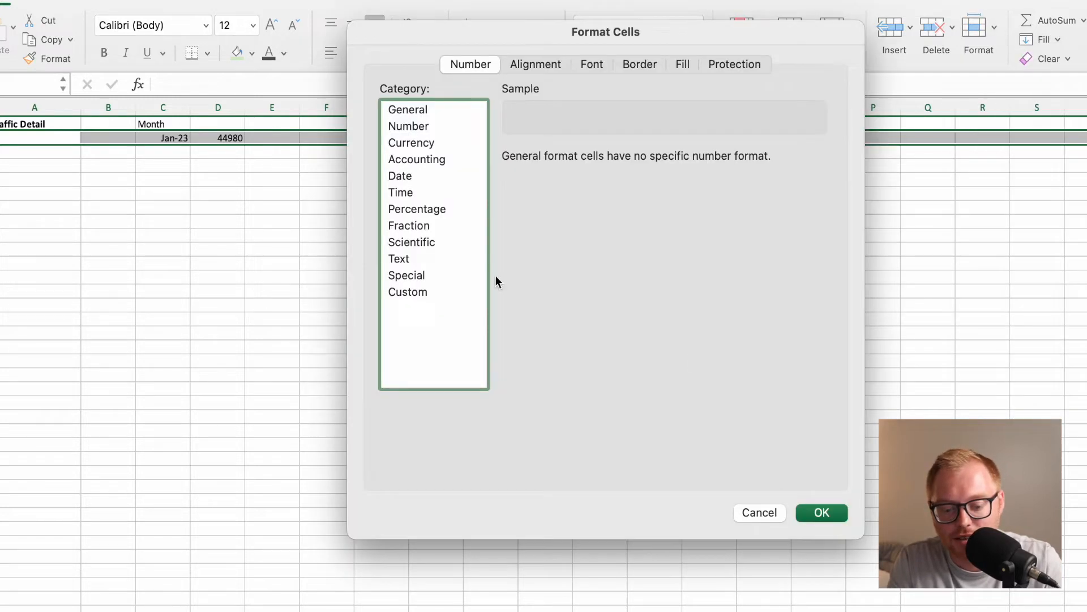
pyautogui.click(429, 293)
pyautogui.click(409, 179)
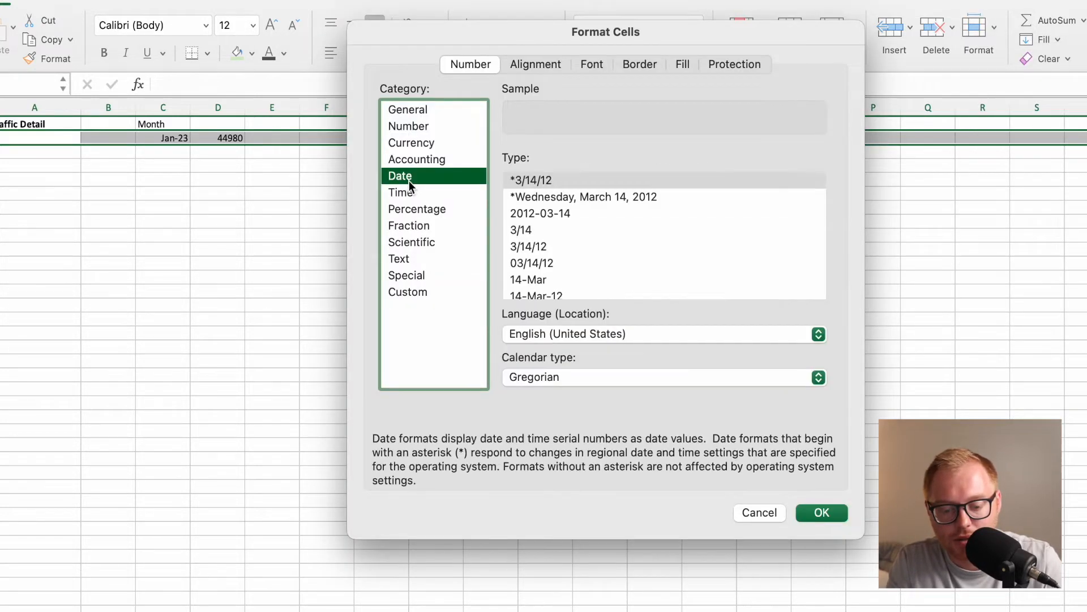
pyautogui.scroll(-5, 593, 221)
pyautogui.scroll(5, 593, 219)
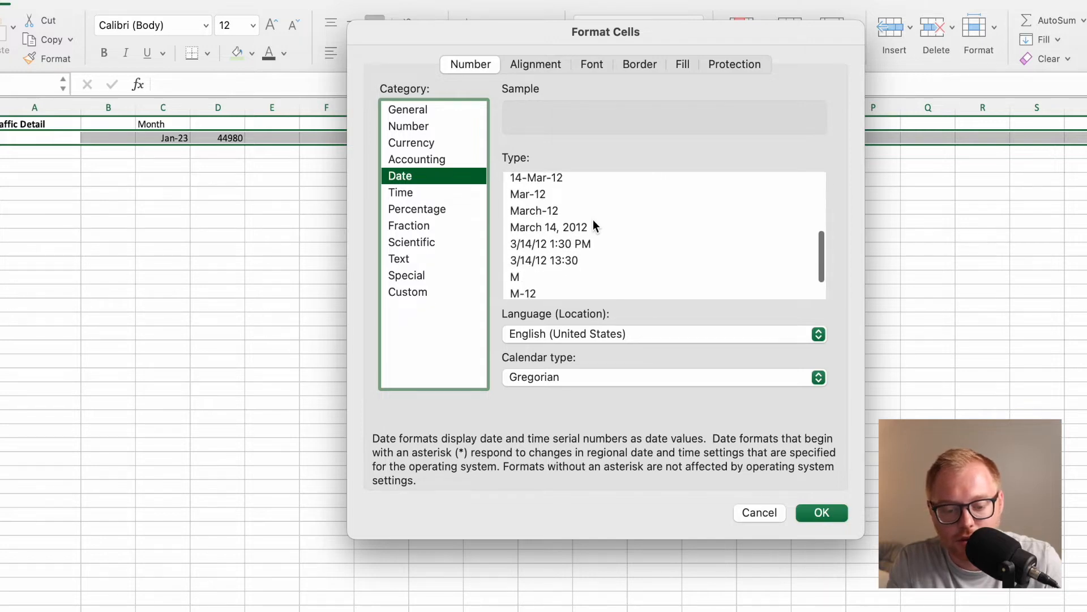
pyautogui.scroll(-8, 593, 221)
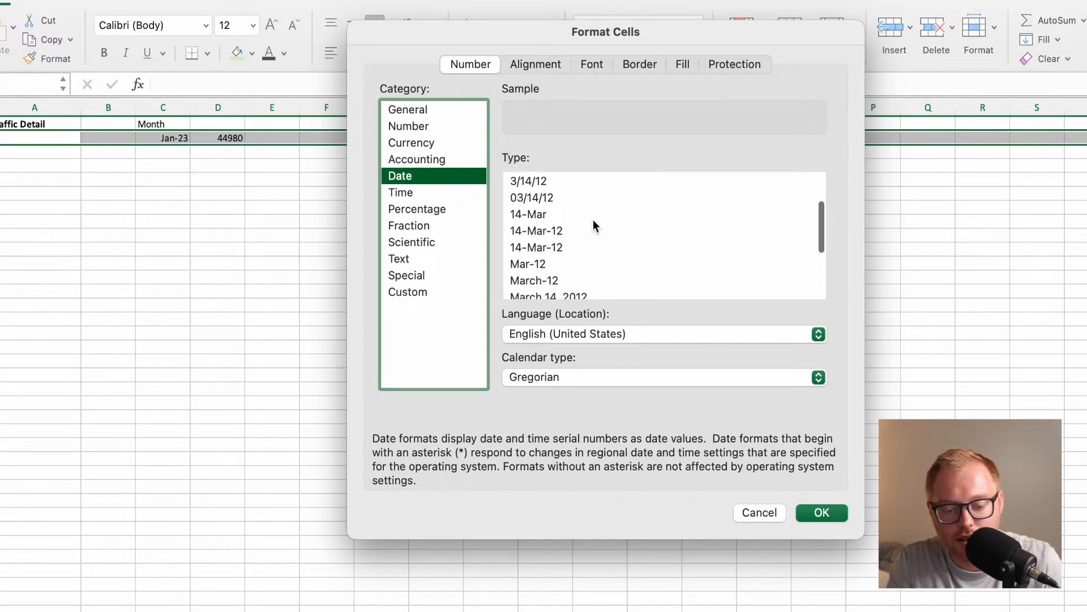
pyautogui.scroll(6, 593, 249)
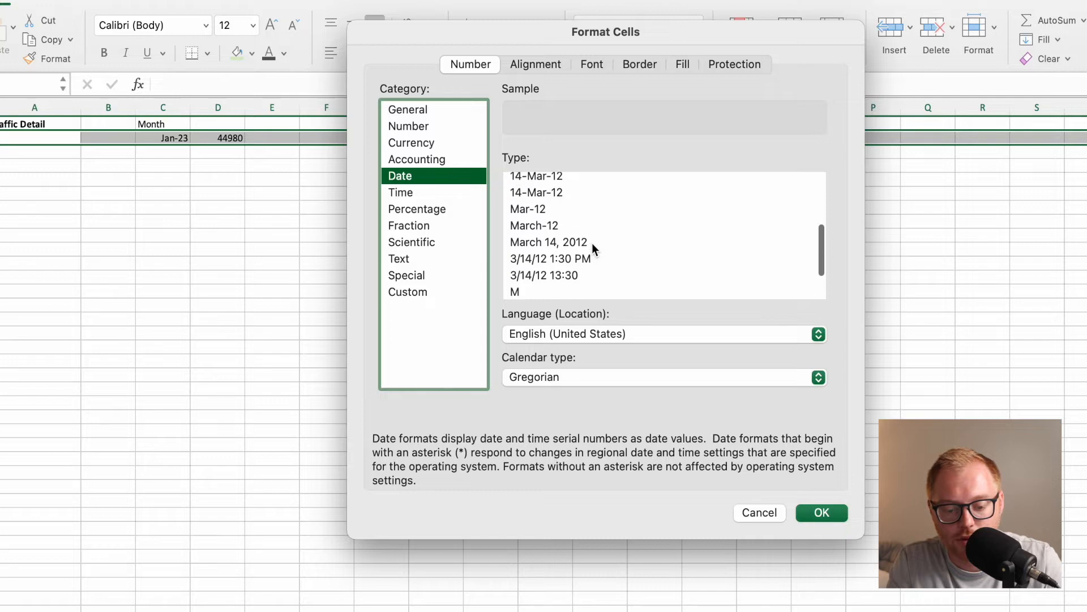
pyautogui.scroll(2, 593, 243)
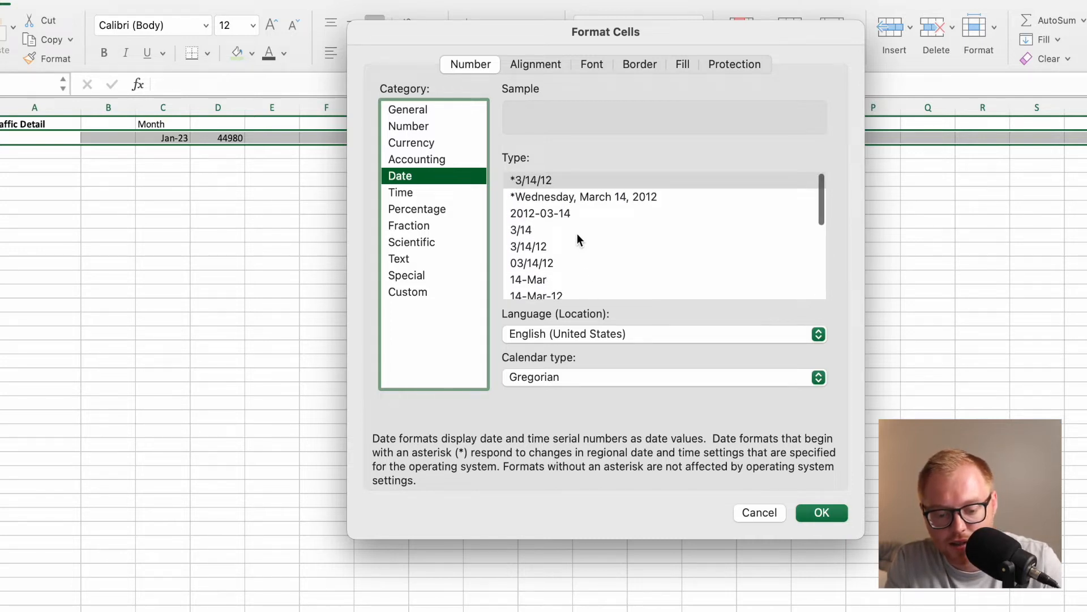
pyautogui.scroll(-5, 577, 233)
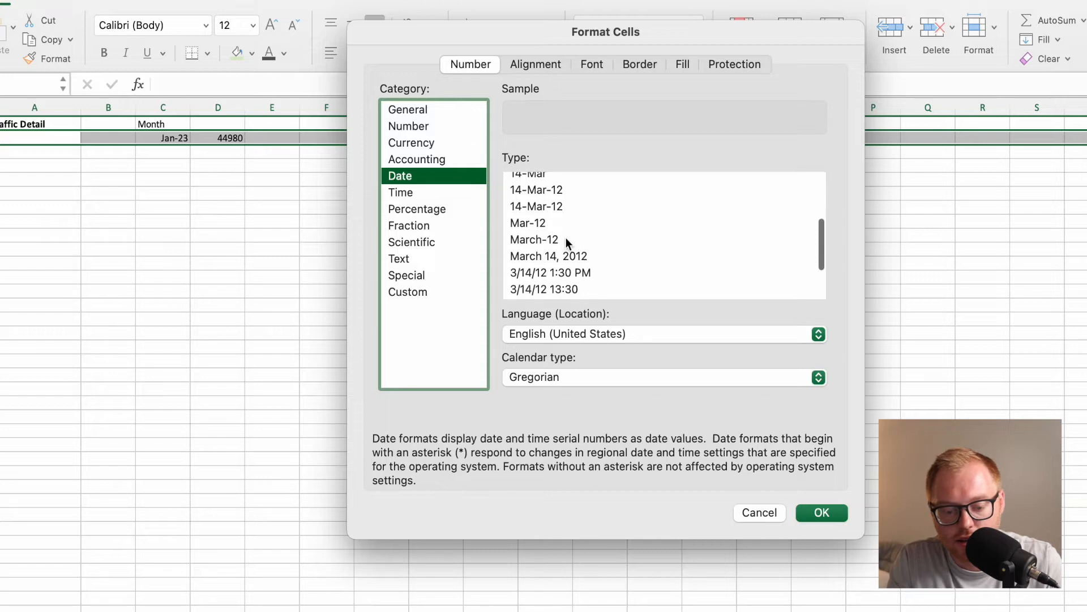
pyautogui.click(566, 239)
pyautogui.press('Return')
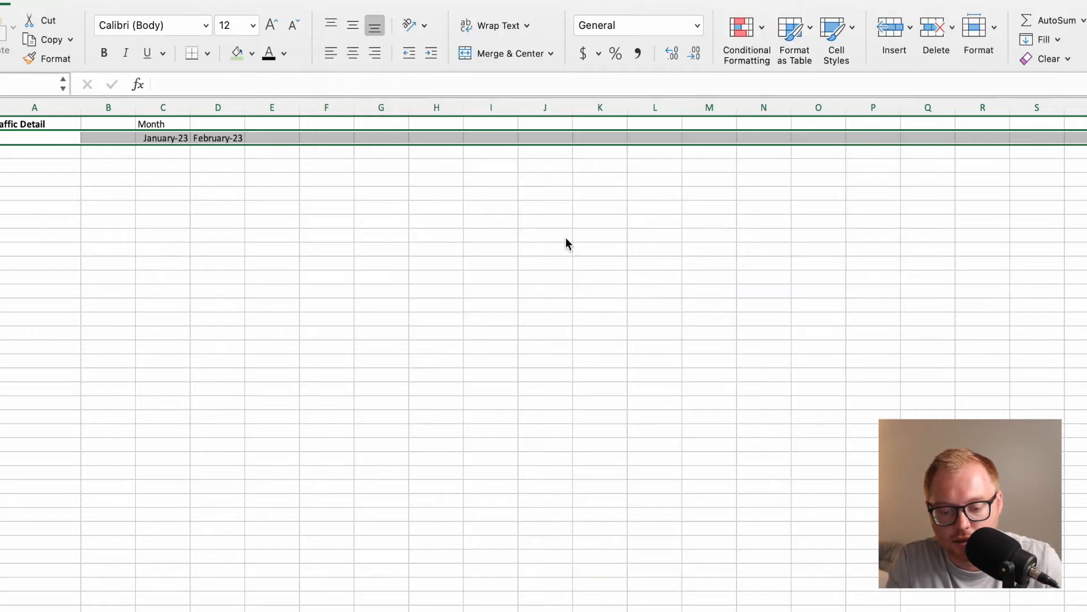
# Copy the EDATE formula in D2 across row 2 to extend the monthly timeline beyond September 2025.
pyautogui.click(233, 141)
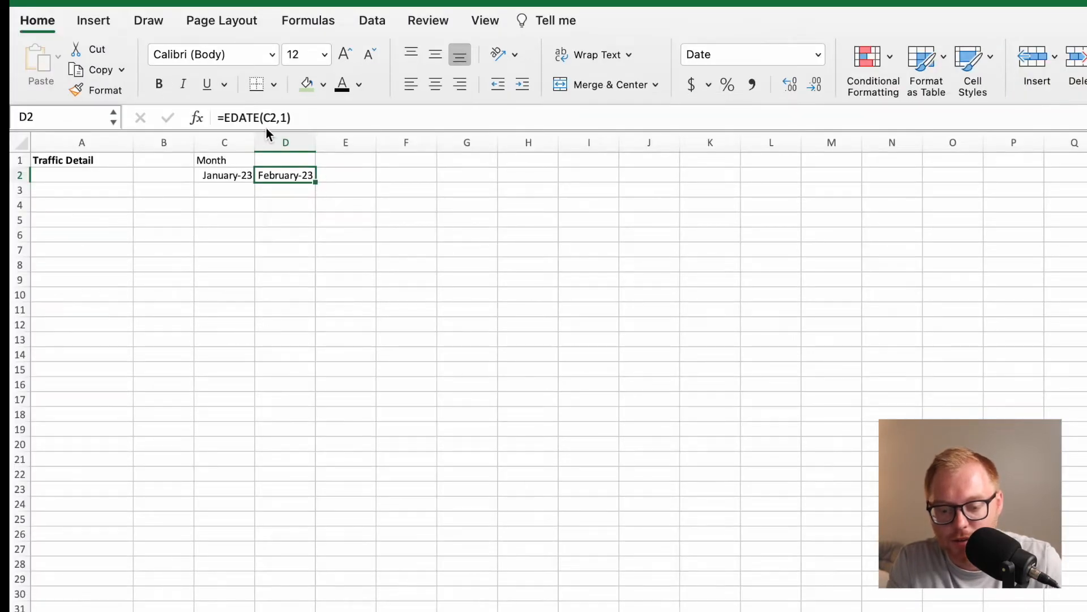
pyautogui.click(317, 187)
pyautogui.moveTo(317, 187); pyautogui.dragTo(517, 186)
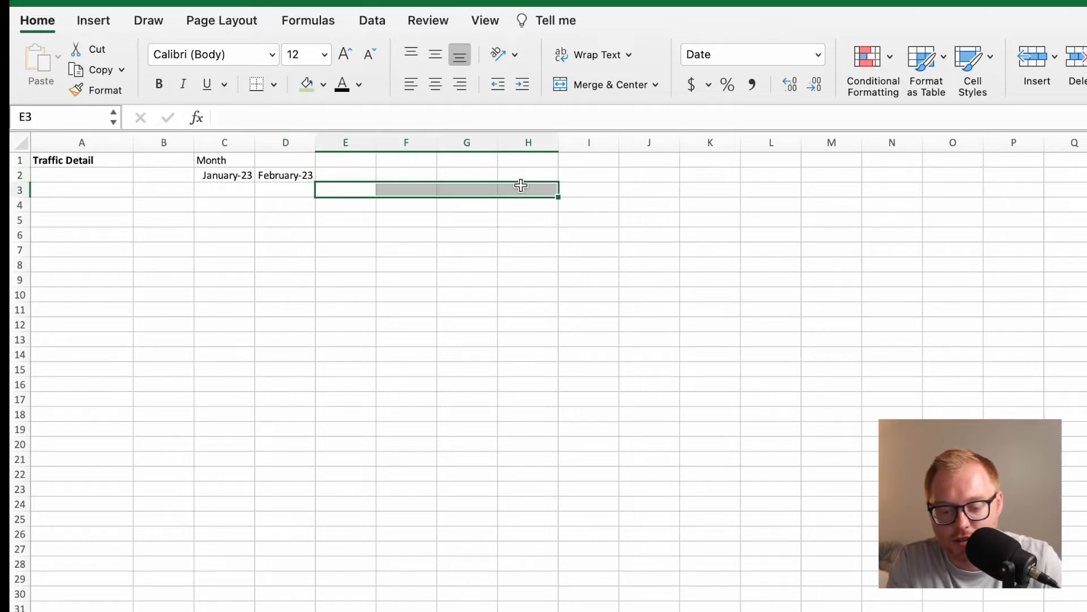
pyautogui.click(312, 179)
pyautogui.moveTo(316, 183); pyautogui.dragTo(1085, 202)
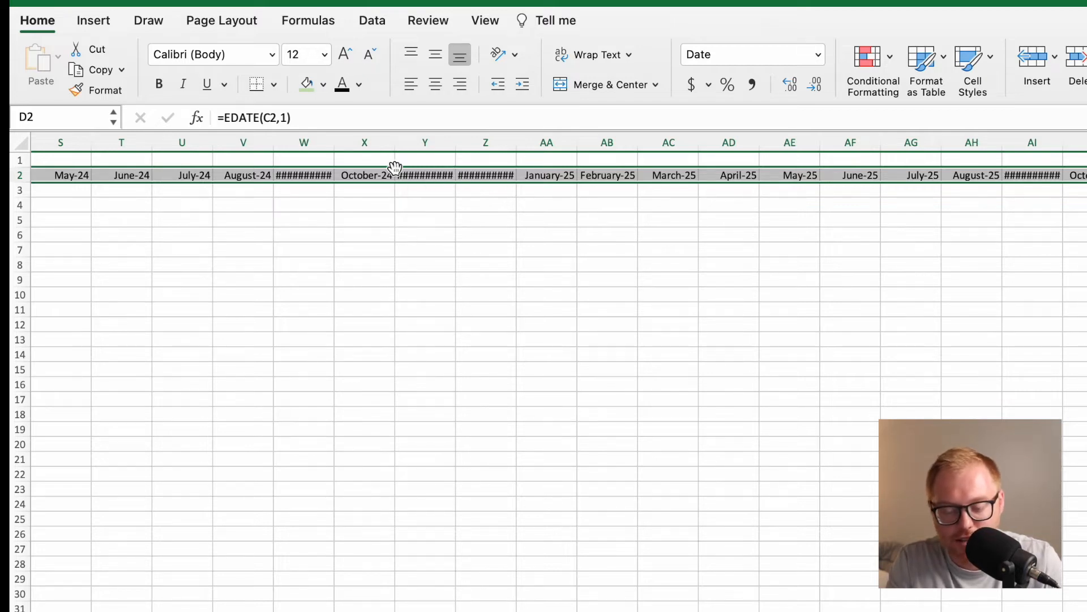
# Widen the September, November and December columns across the timeline so their month names fit in row 2.
pyautogui.moveTo(335, 142); pyautogui.dragTo(347, 143)
pyautogui.moveTo(466, 142); pyautogui.dragTo(543, 141)
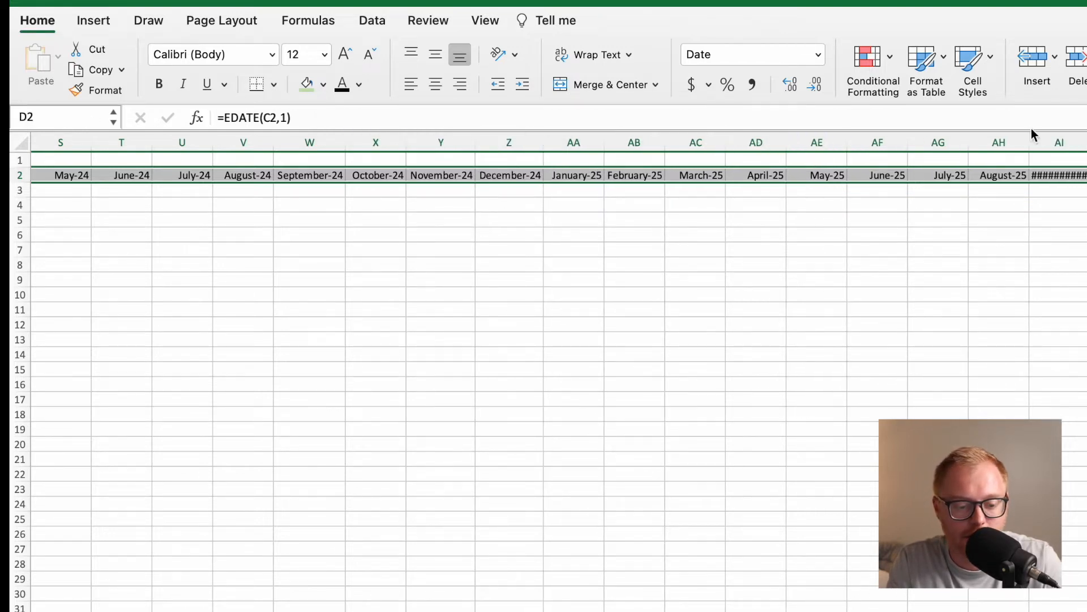
pyautogui.moveTo(1086, 142); pyautogui.dragTo(1086, 143)
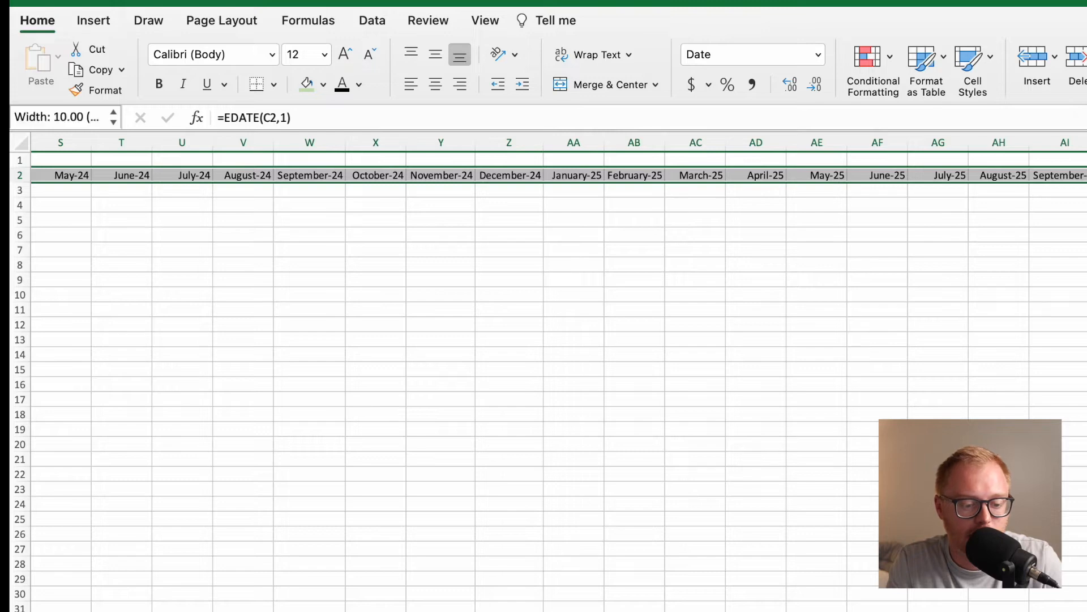
pyautogui.hscroll(-6, 544, 368)
pyautogui.hscroll(-4, 486, 145)
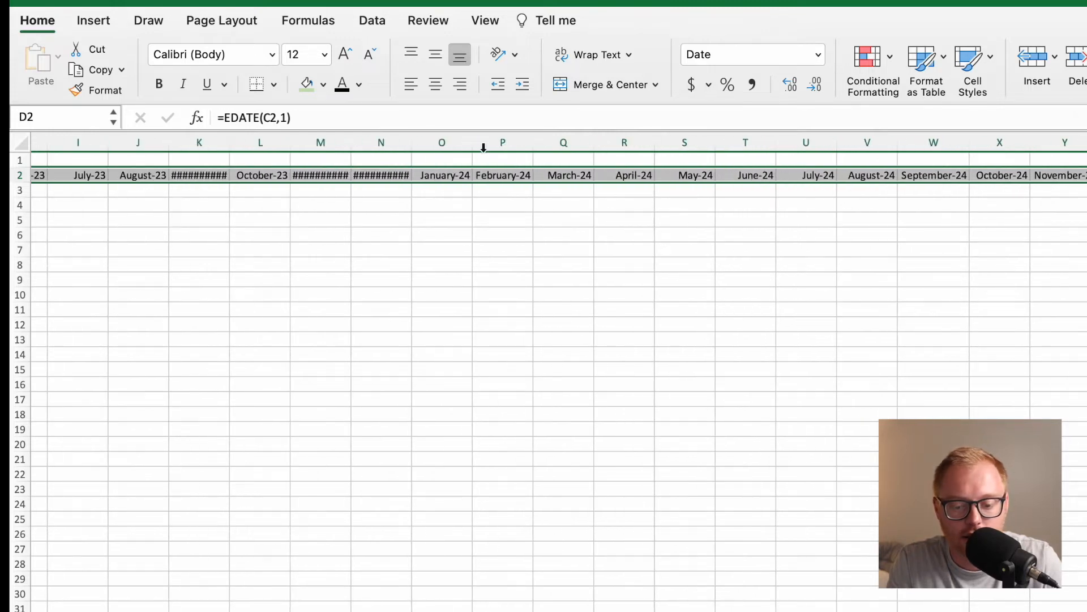
pyautogui.moveTo(411, 142); pyautogui.dragTo(363, 144)
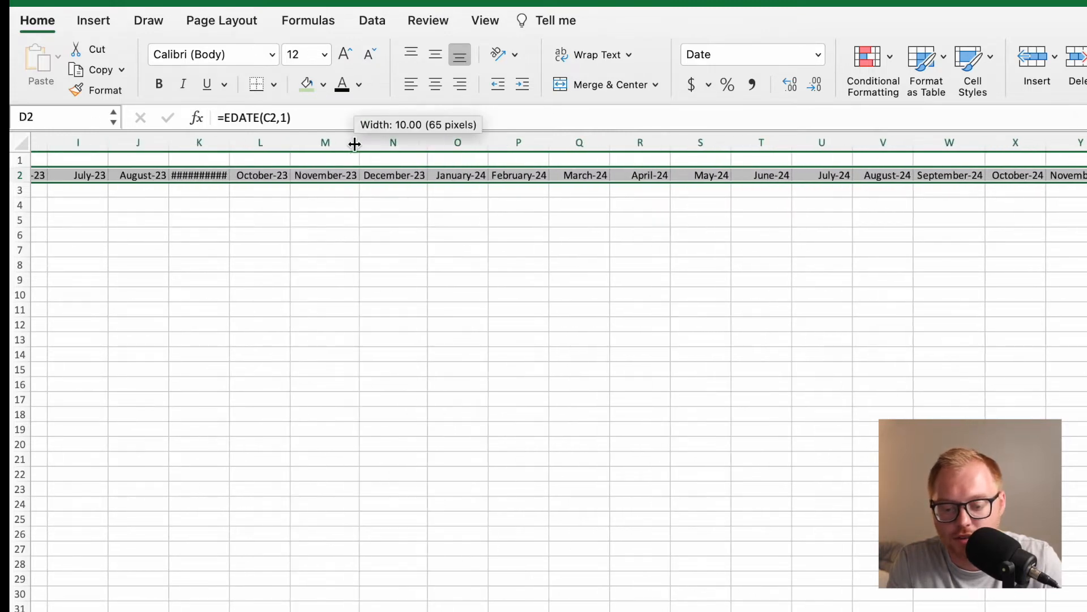
pyautogui.moveTo(227, 142); pyautogui.dragTo(239, 142)
pyautogui.hscroll(-8, 245, 181)
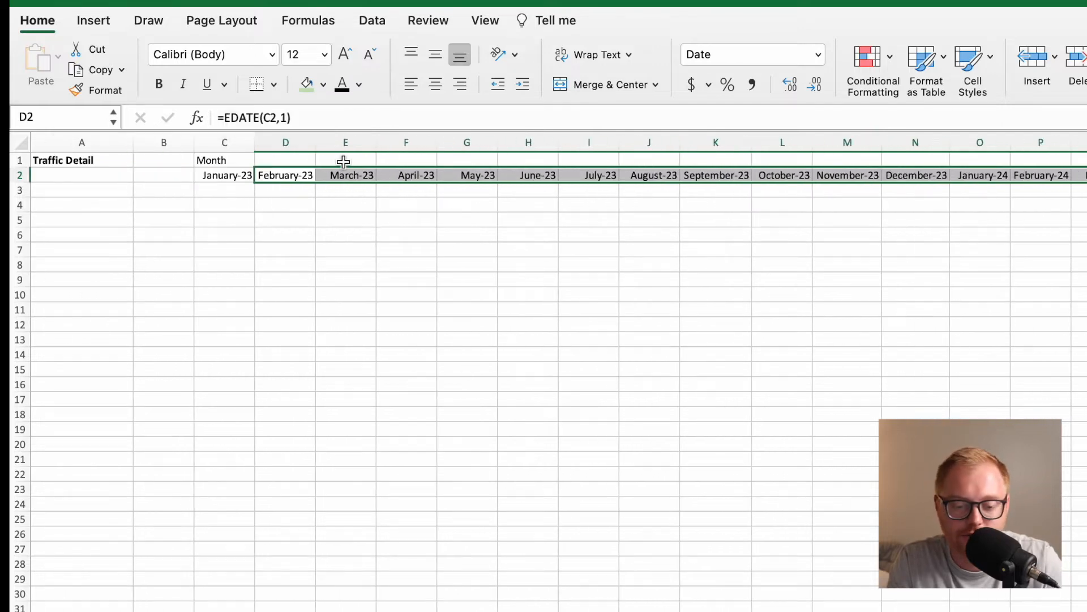
pyautogui.click(381, 190)
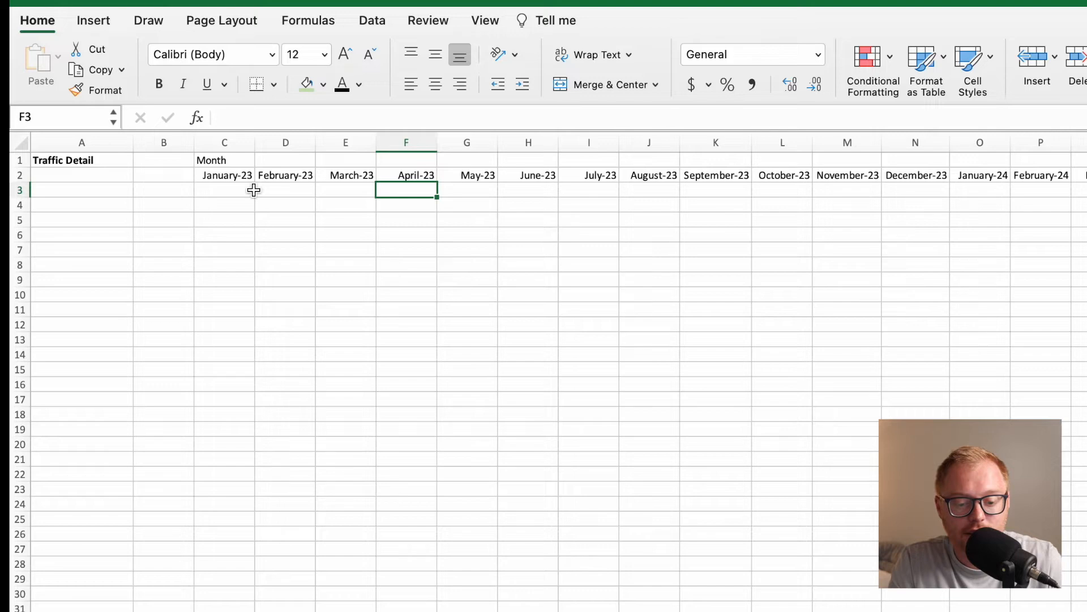
# Check the Assumptions sheet, and label cell B3 of the Traffic Detail sheet SEO Traffic in a widened column B.
pyautogui.click(234, 189)
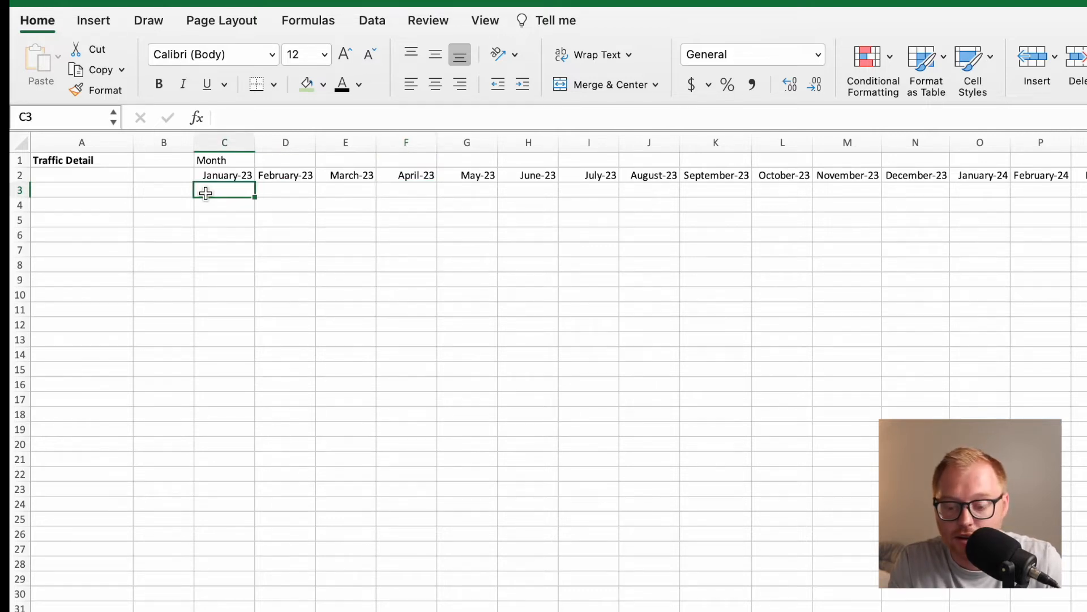
pyautogui.click(82, 194)
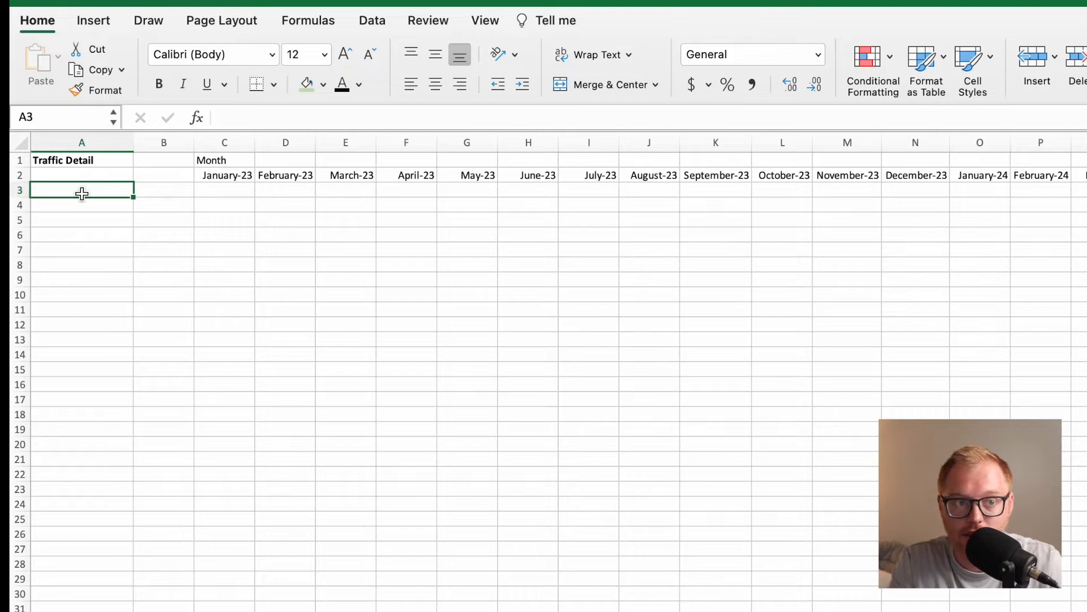
pyautogui.press('Down')
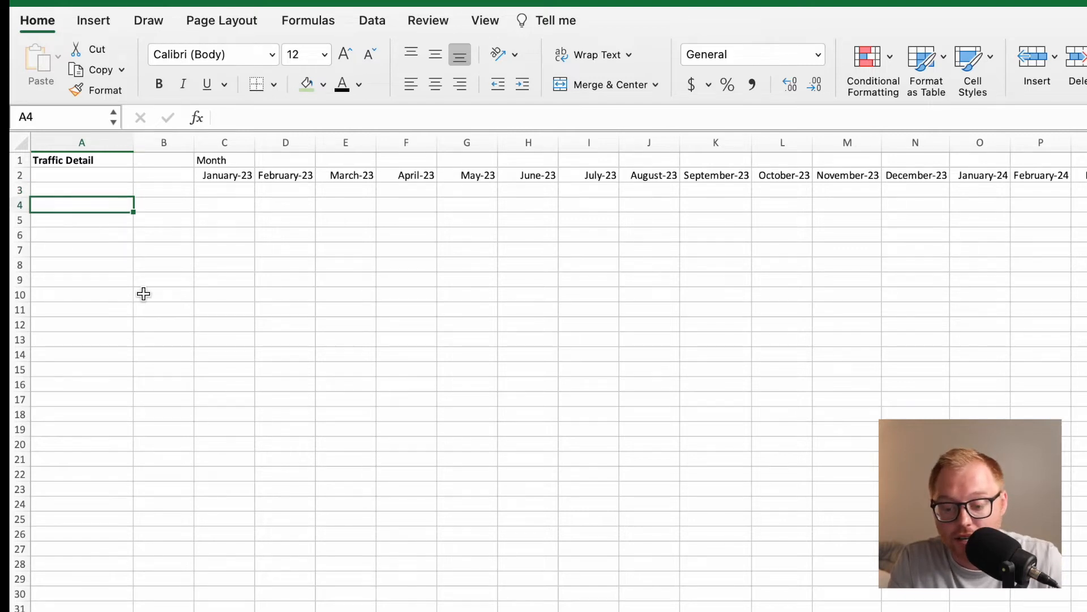
pyautogui.click(136, 611)
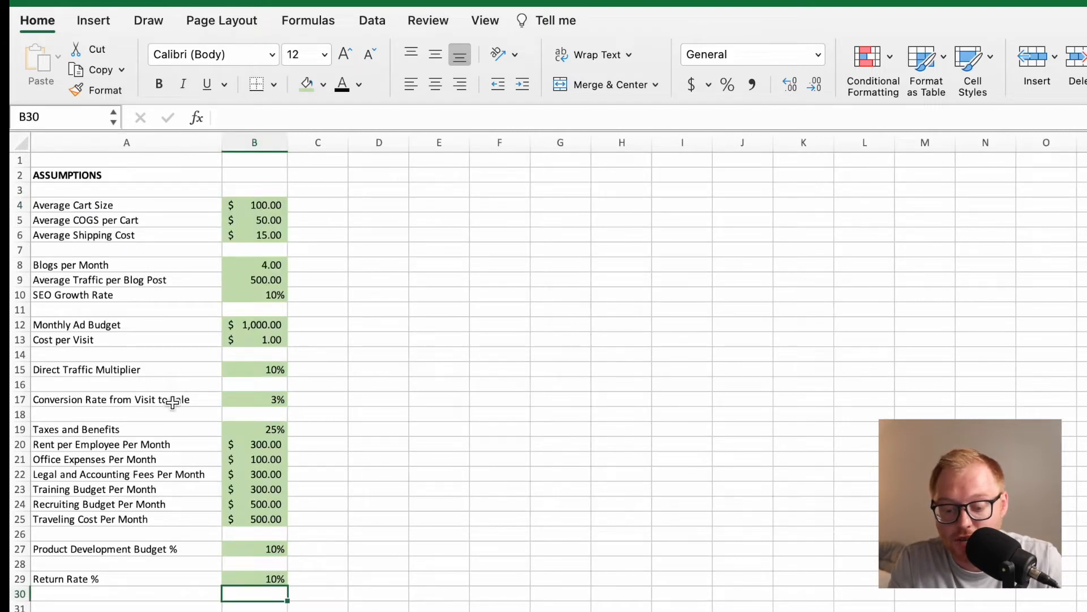
pyautogui.click(292, 611)
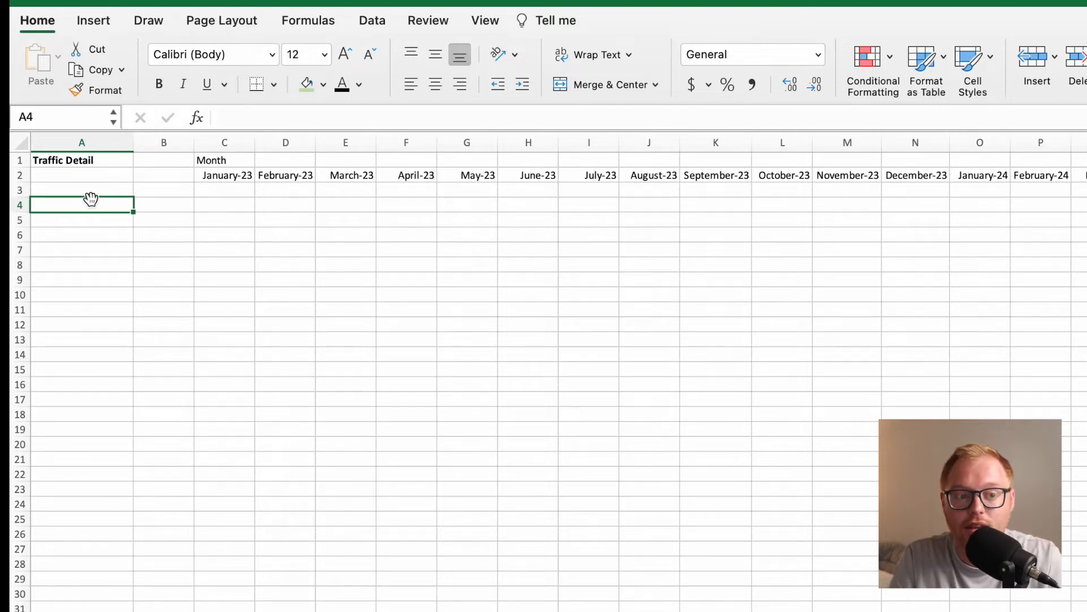
pyautogui.click(93, 192)
pyautogui.click(114, 192)
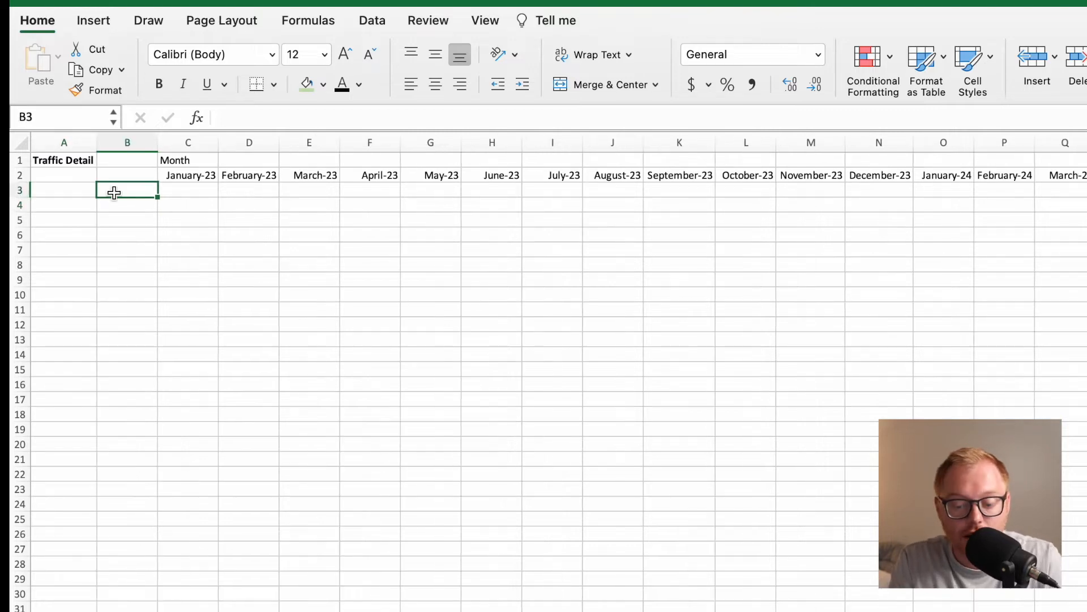
pyautogui.write('S')
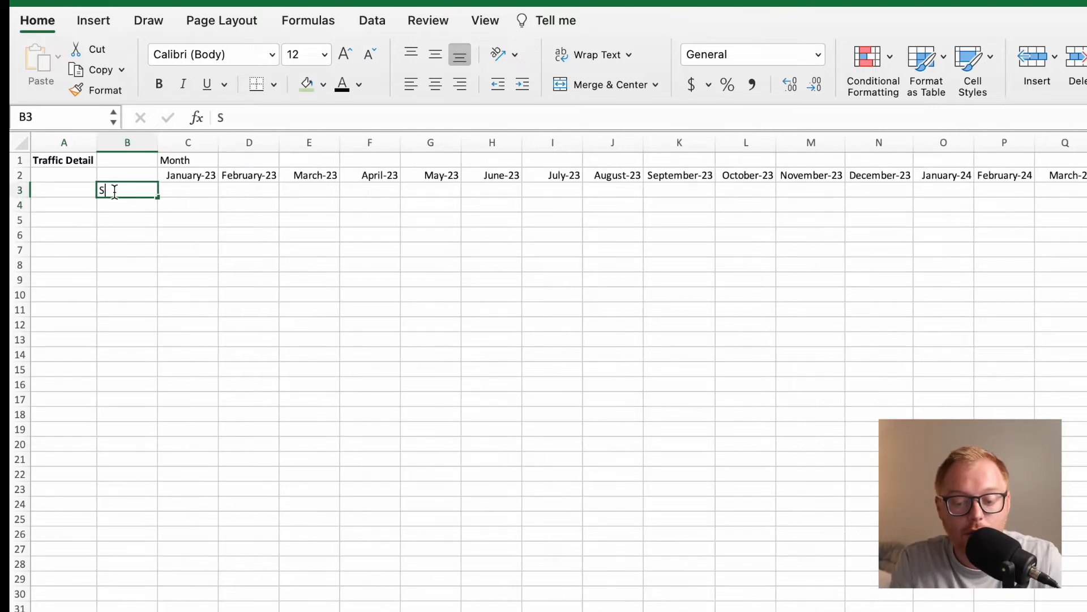
pyautogui.write('EO Traffic')
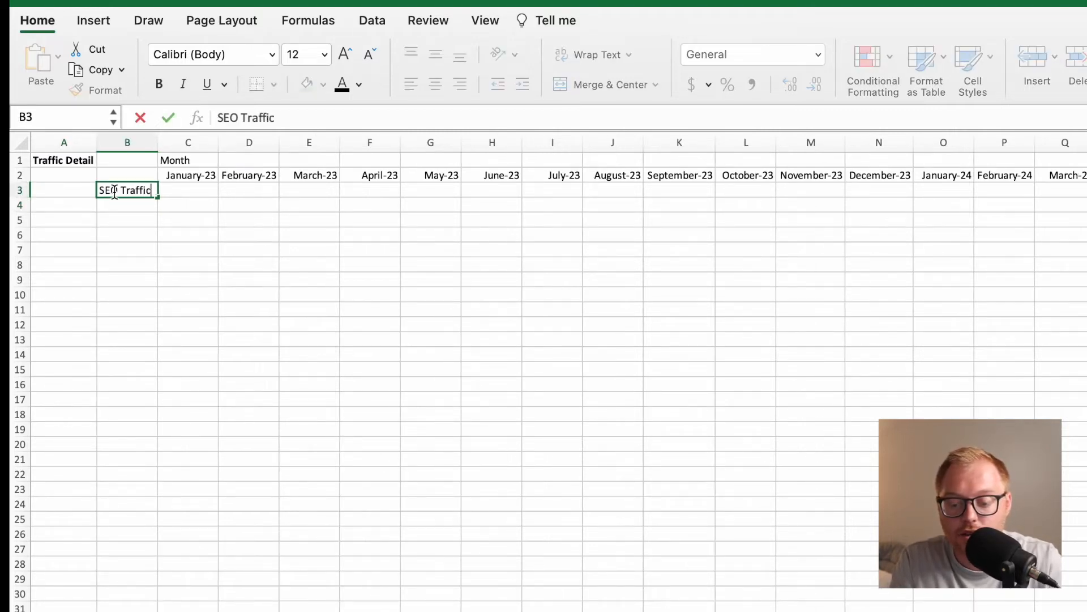
pyautogui.press('Return')
pyautogui.moveTo(157, 137); pyautogui.dragTo(197, 138)
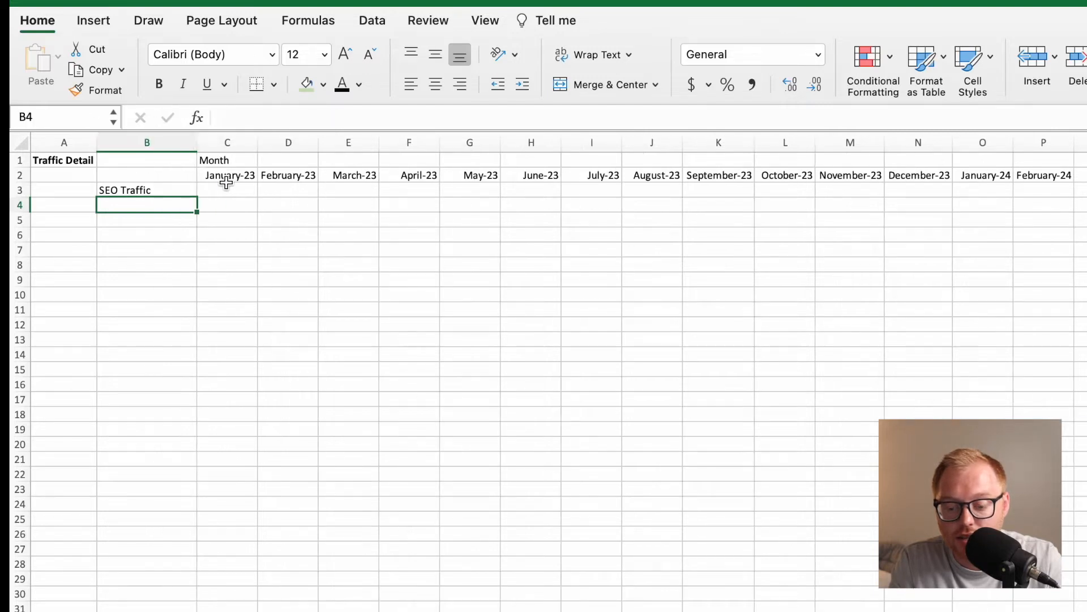
# Enter the formula =BlogsPerMonth*AvgTraffBlog in C3 for January's SEO traffic and widen column C.
pyautogui.click(224, 189)
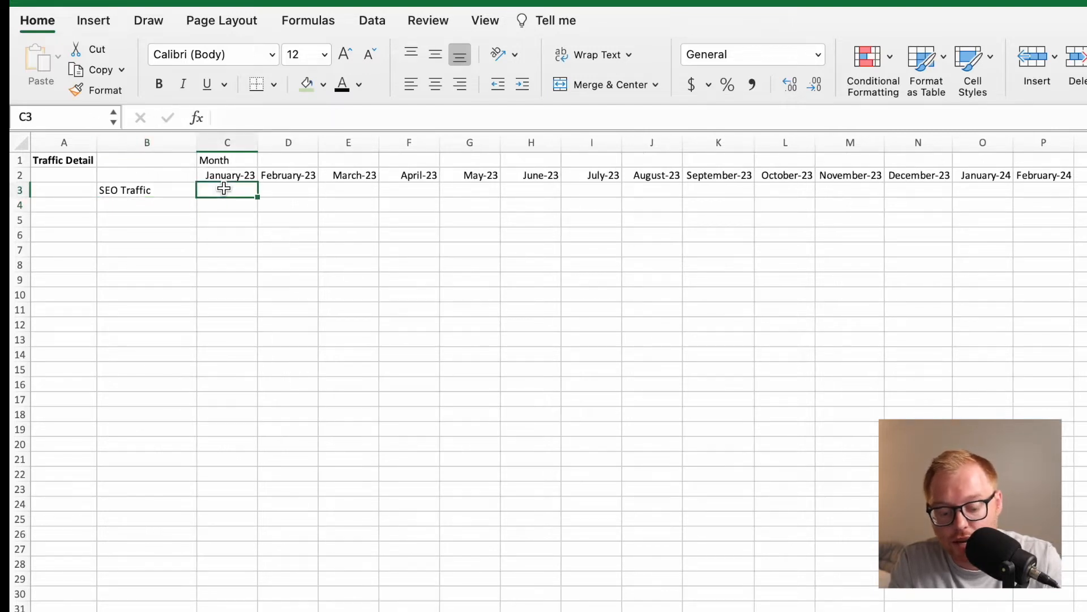
pyautogui.write('=Blog')
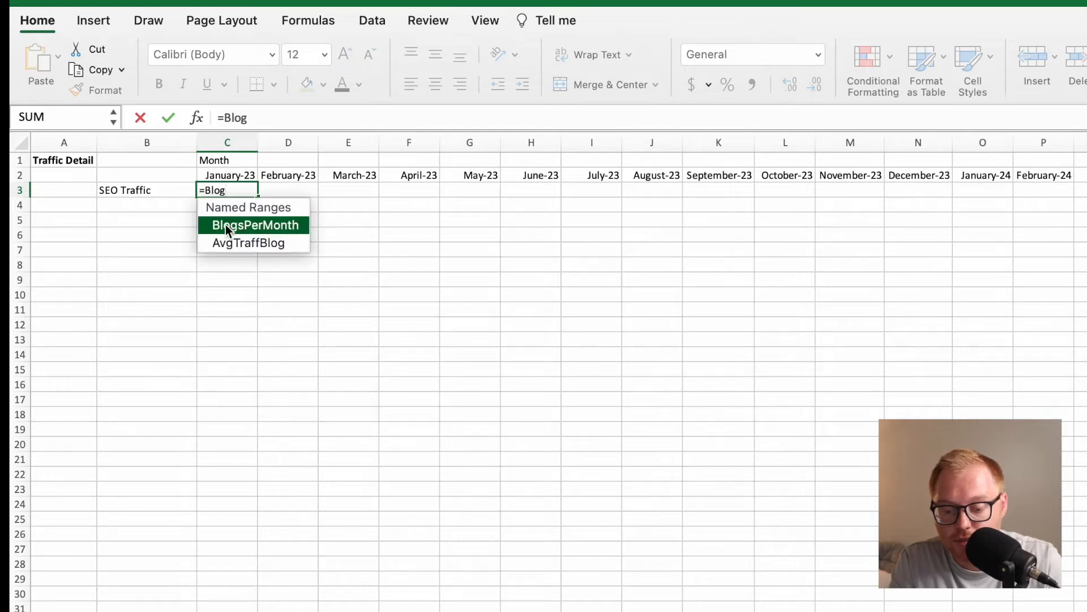
pyautogui.doubleClick(226, 225)
pyautogui.write('*')
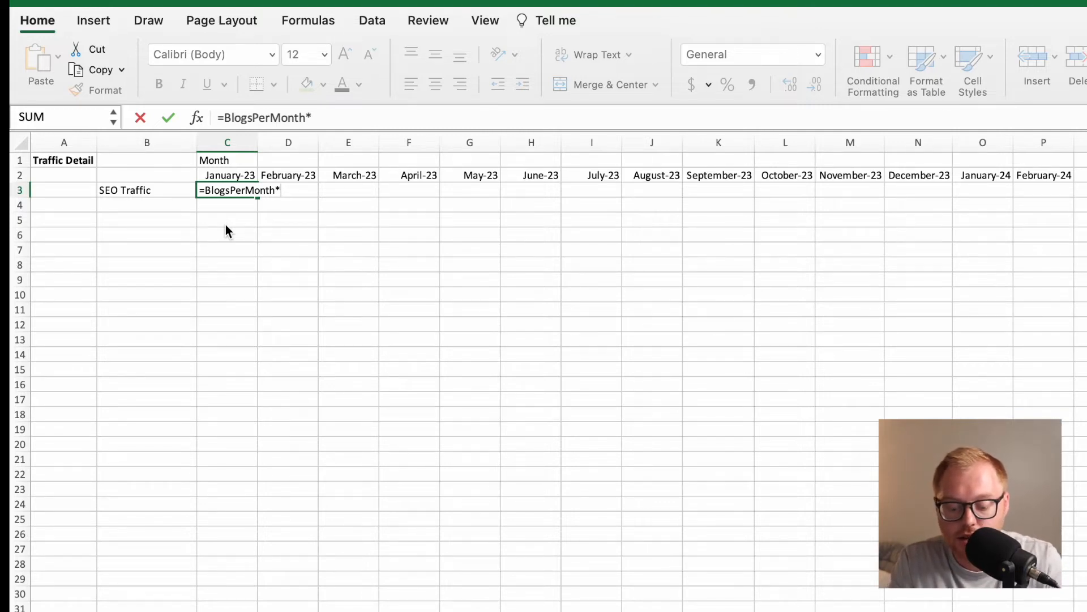
pyautogui.write('Avg')
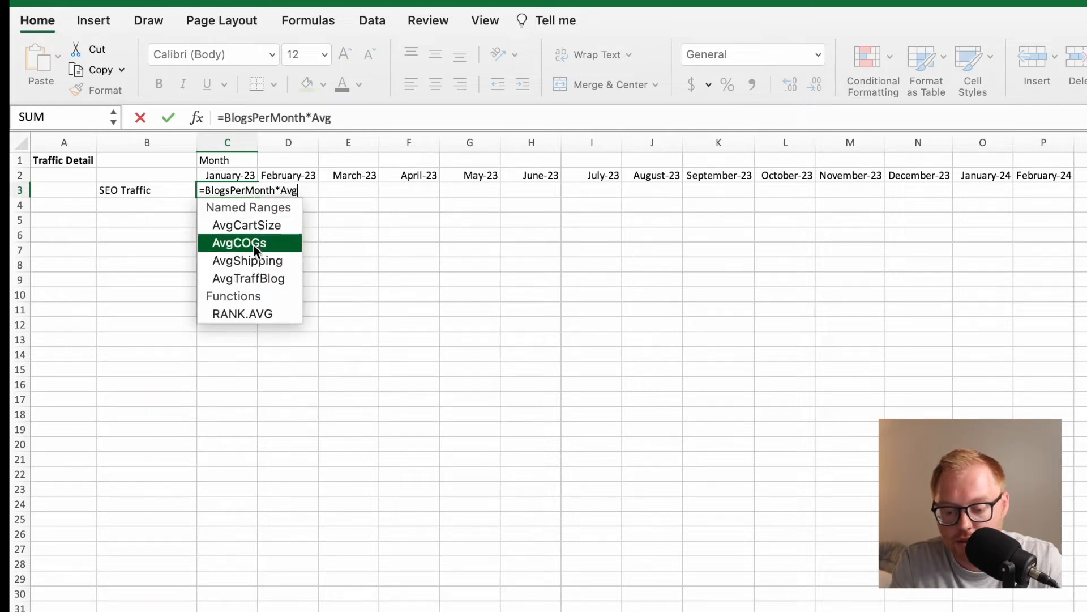
pyautogui.doubleClick(263, 277)
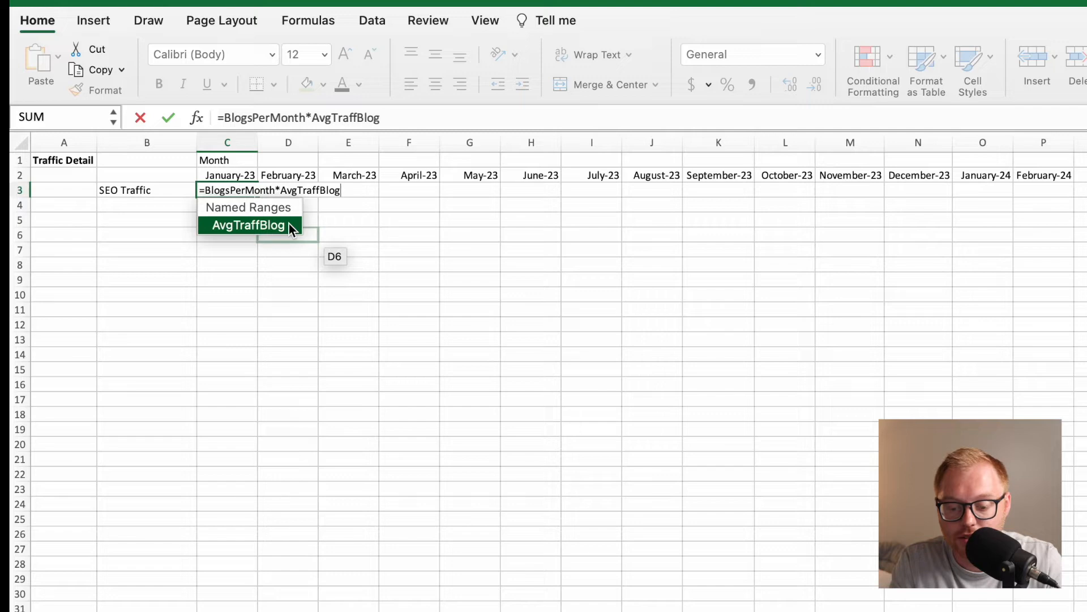
pyautogui.press('Return')
pyautogui.click(243, 193)
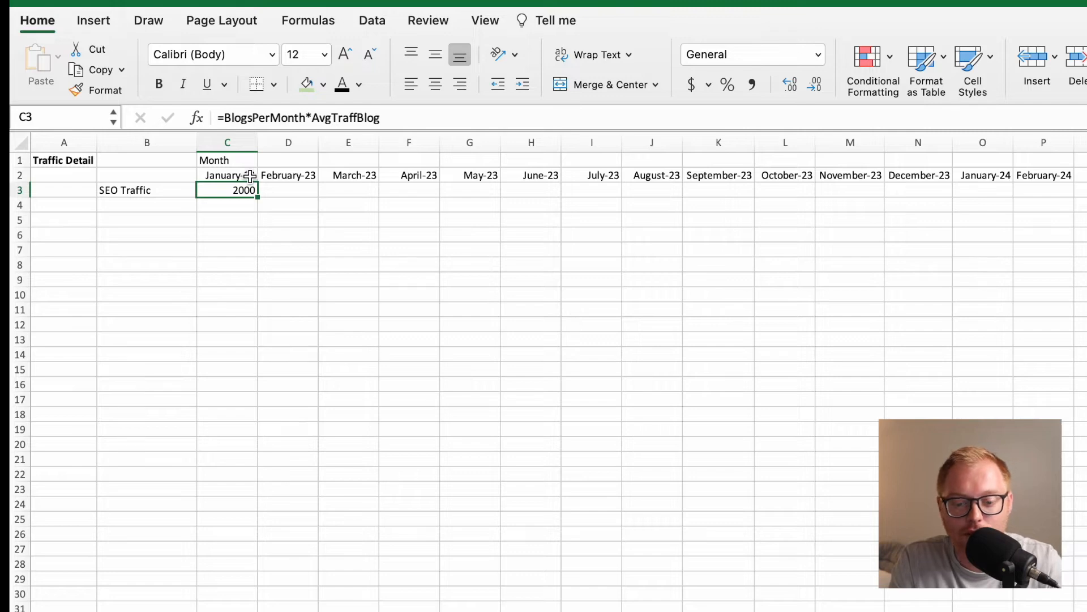
pyautogui.doubleClick(257, 145)
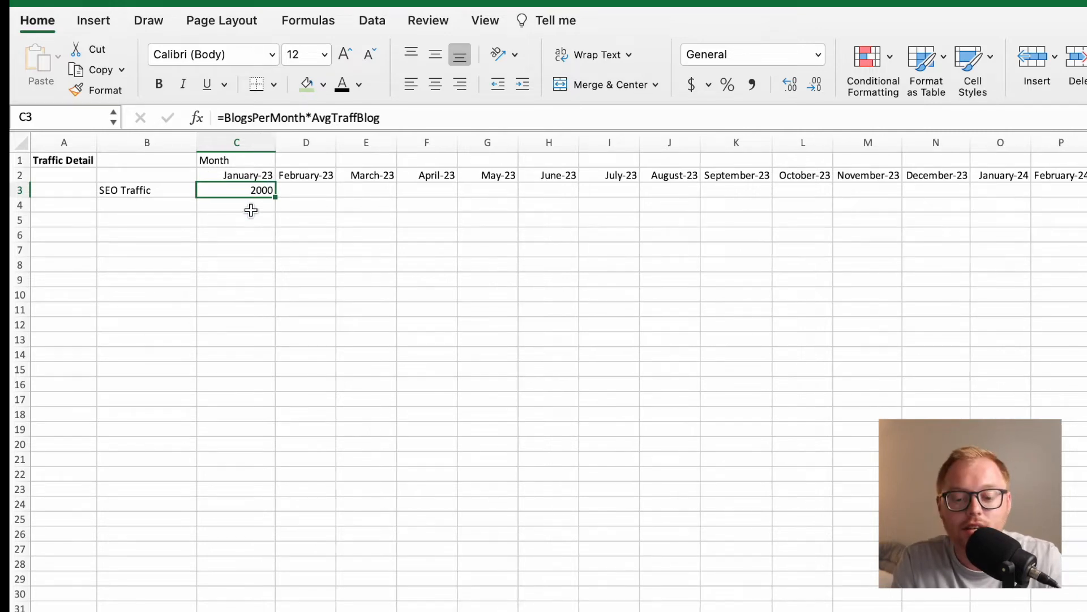
# Begin February's SEO traffic formula in D3 with =(C3*SEOGrowth), growing the previous month's traffic.
pyautogui.click(303, 195)
pyautogui.write('=')
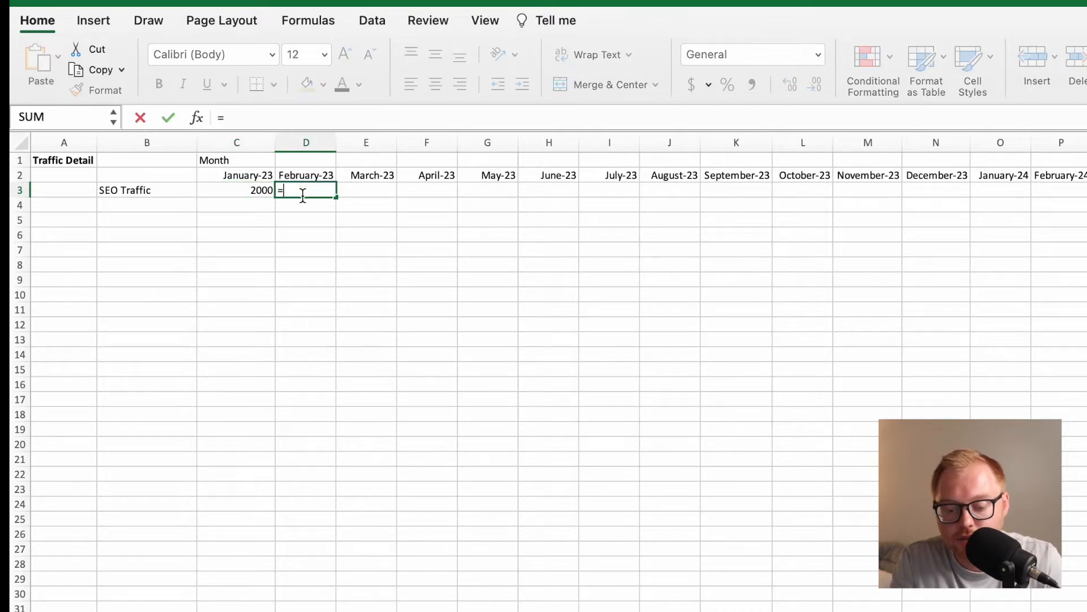
pyautogui.click(259, 191)
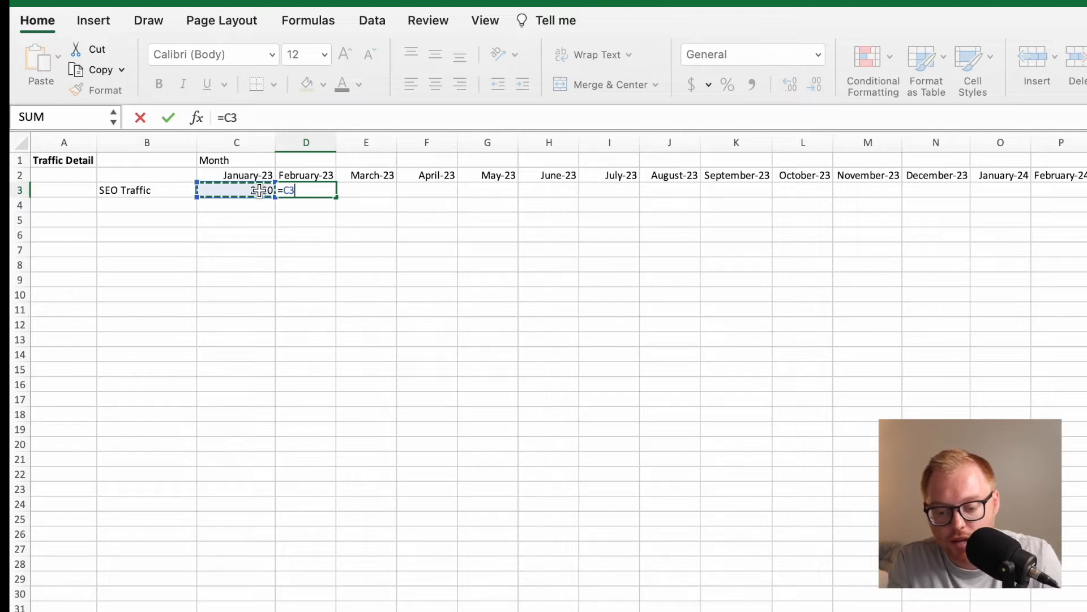
pyautogui.press('Left')
pyautogui.press('Left')
pyautogui.click(259, 191)
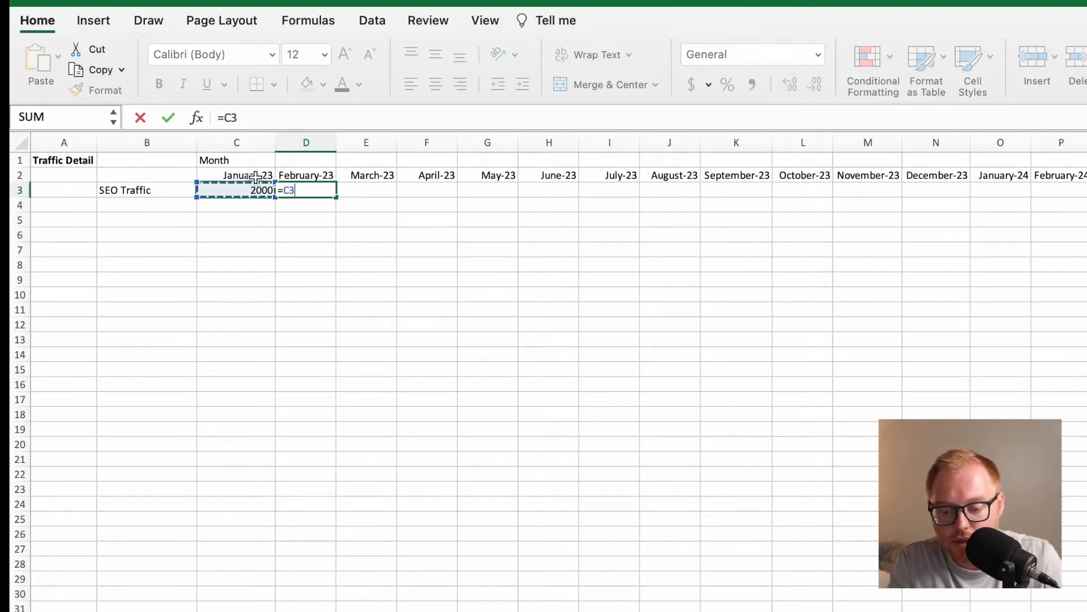
pyautogui.click(225, 119)
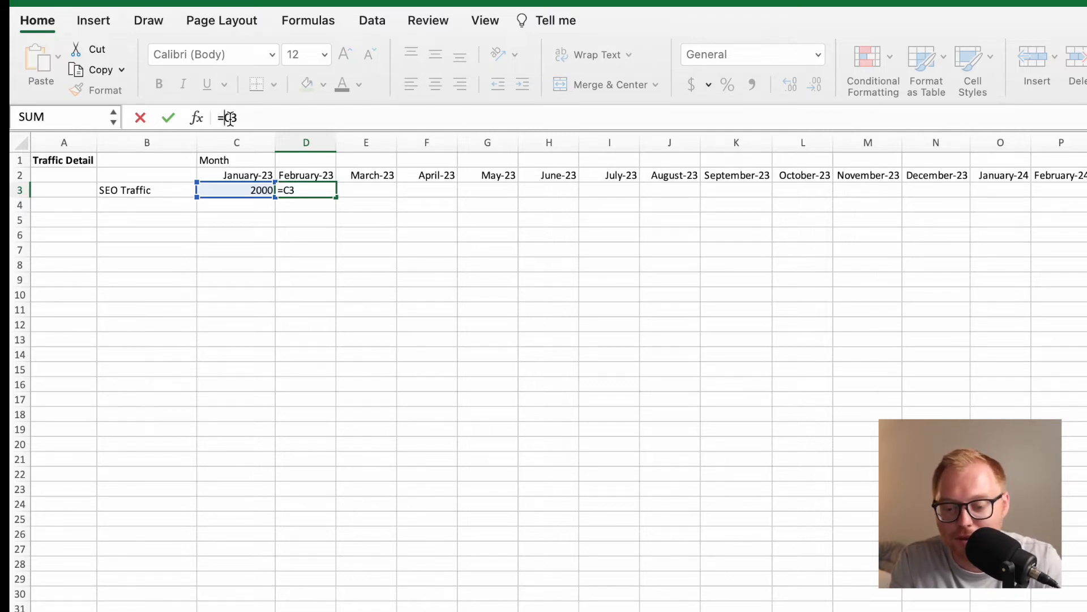
pyautogui.write('(C3')
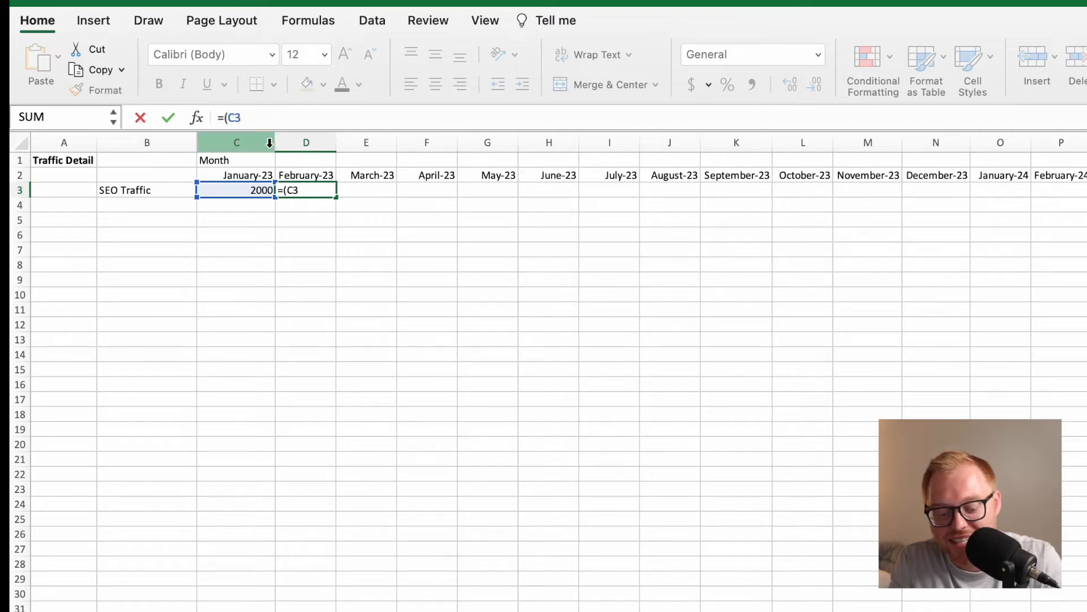
pyautogui.write('*SEO')
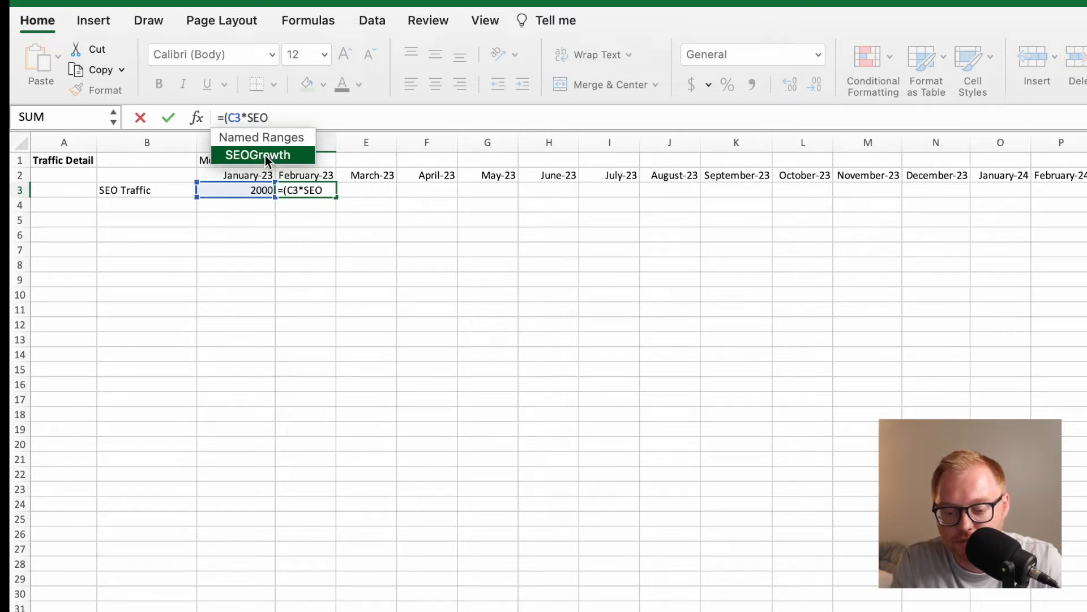
pyautogui.doubleClick(266, 160)
pyautogui.write(')')
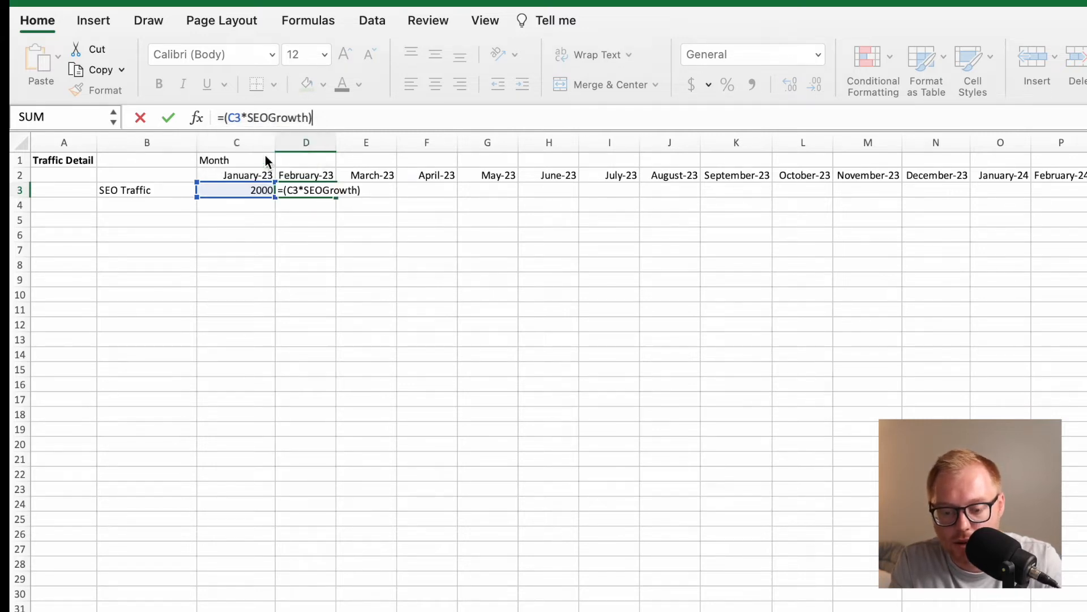
pyautogui.write('+A')
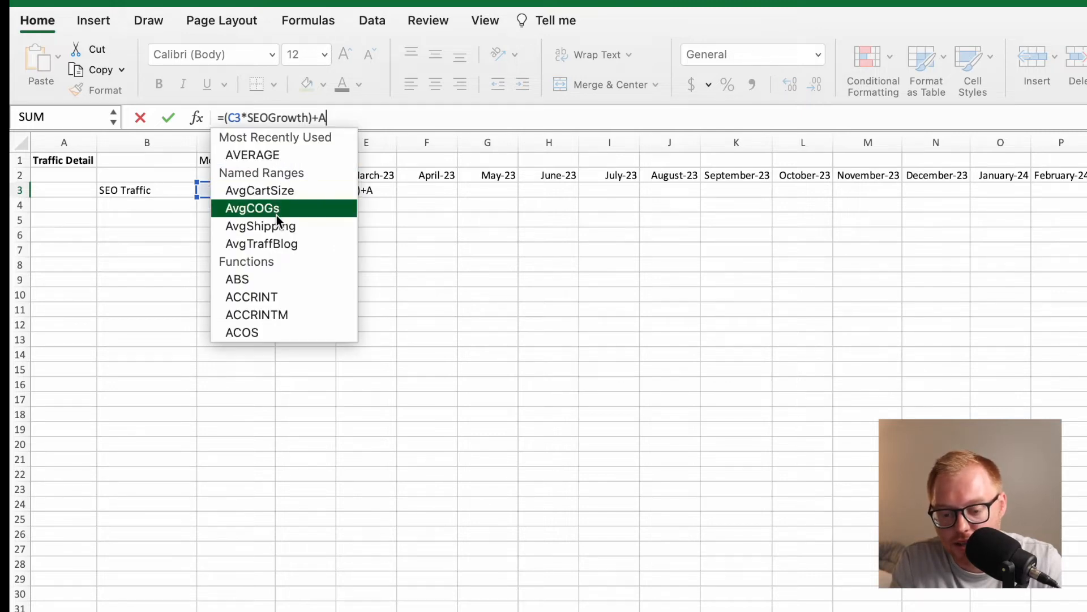
pyautogui.write('vg')
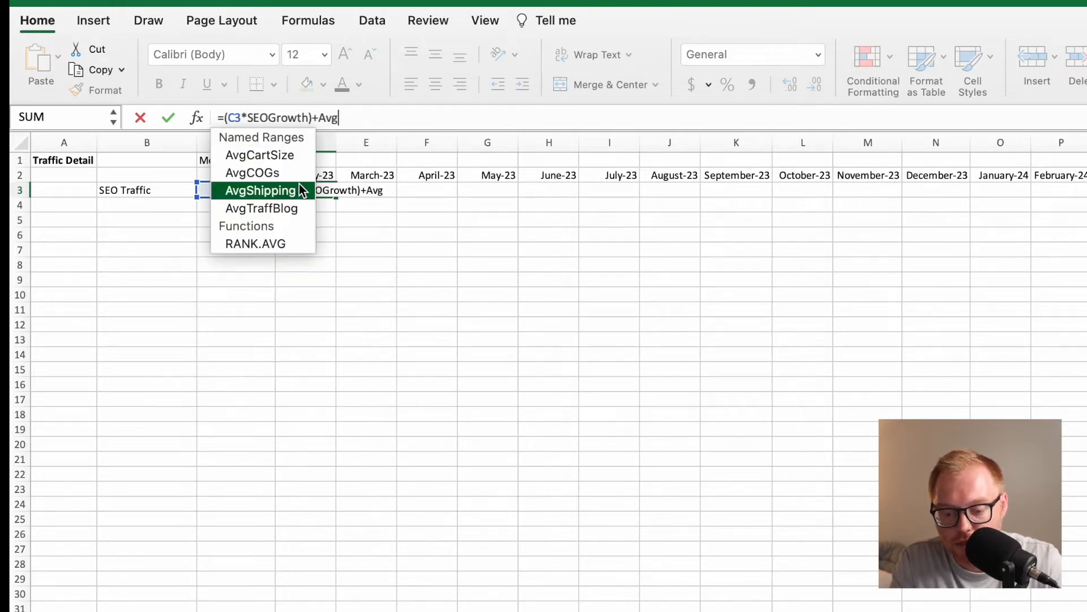
# Complete February's SEO traffic formula in D3 as =(C3*SEOGrowth)+AvgTraffBlog*BlogsPerMonth to add the new blogs' traffic.
pyautogui.doubleClick(299, 213)
pyautogui.write('*Avg')
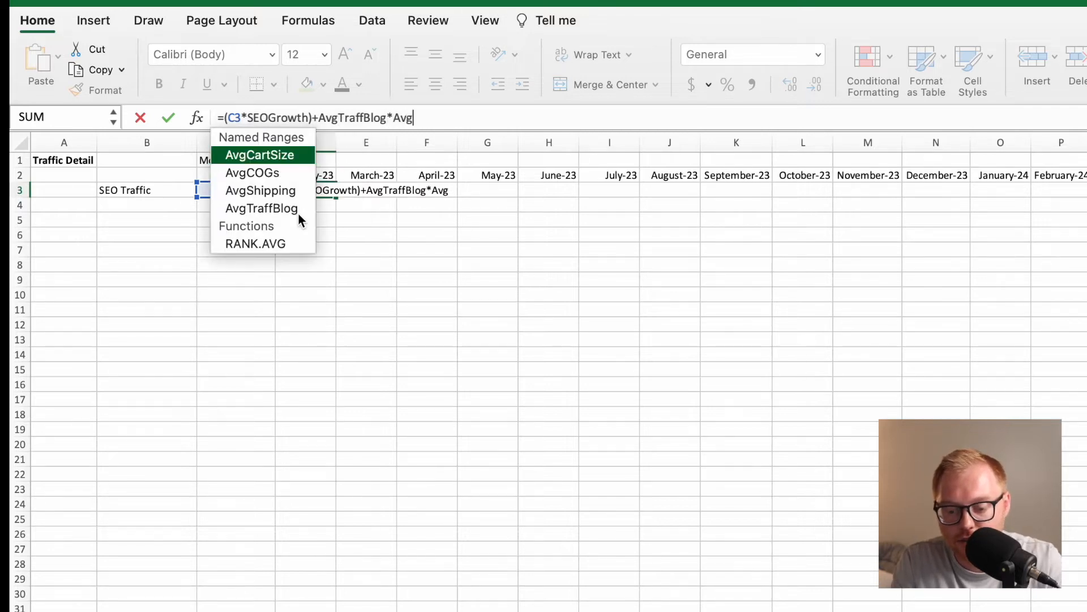
pyautogui.press('BackSpace')
pyautogui.press('BackSpace')
pyautogui.press('BackSpace')
pyautogui.write('Blo')
pyautogui.doubleClick(283, 156)
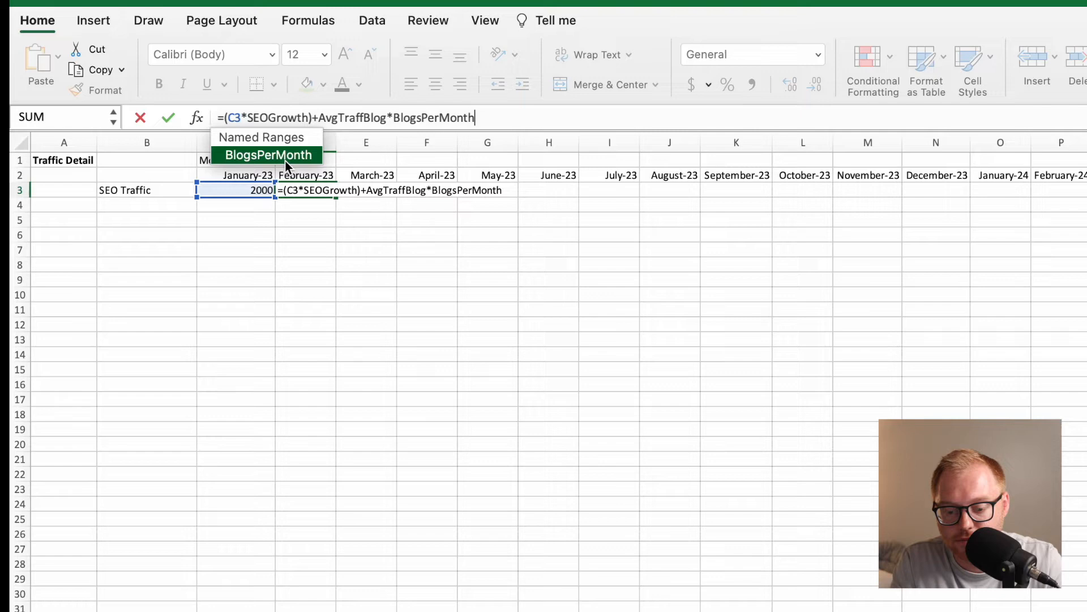
pyautogui.click(300, 191)
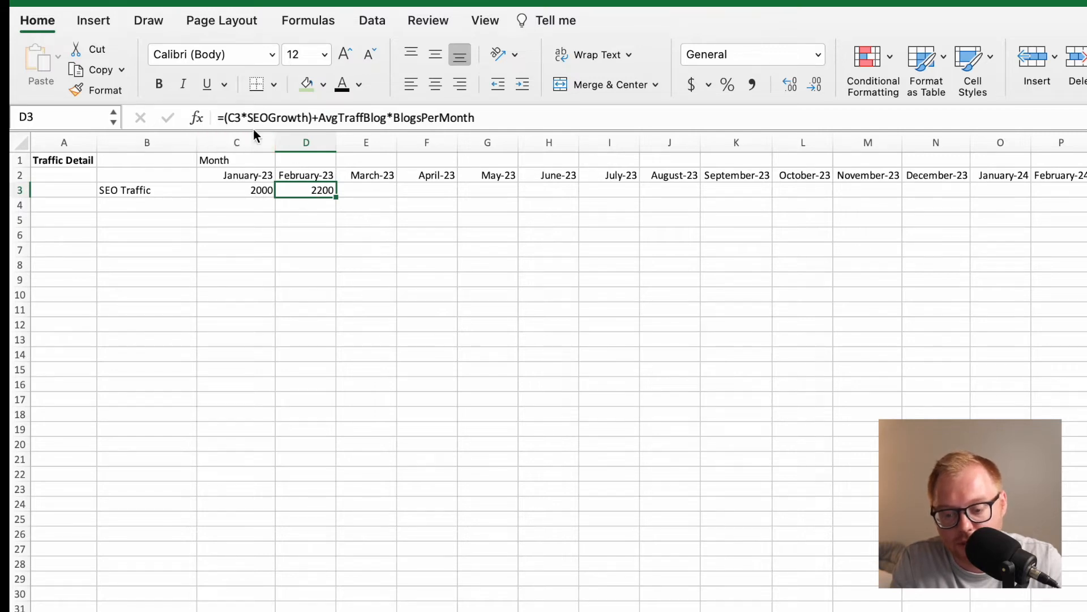
# Correct the growth factor in D3 so the formula reads =(C3*(1+SEOGrowth))+AvgTraffBlog*BlogsPerMonth.
pyautogui.click(229, 120)
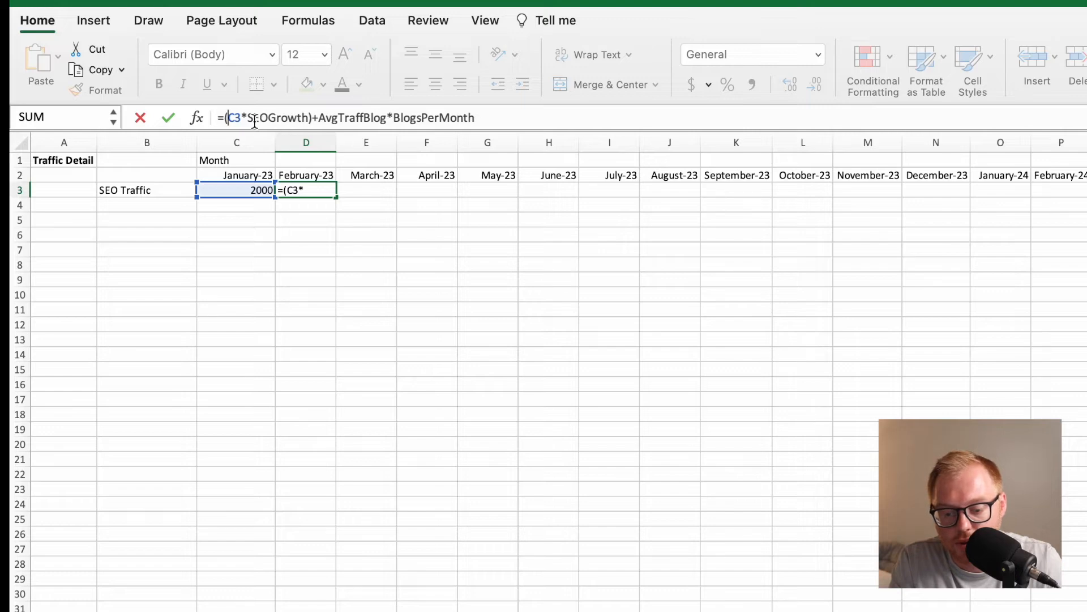
pyautogui.click(249, 120)
pyautogui.write('(1+')
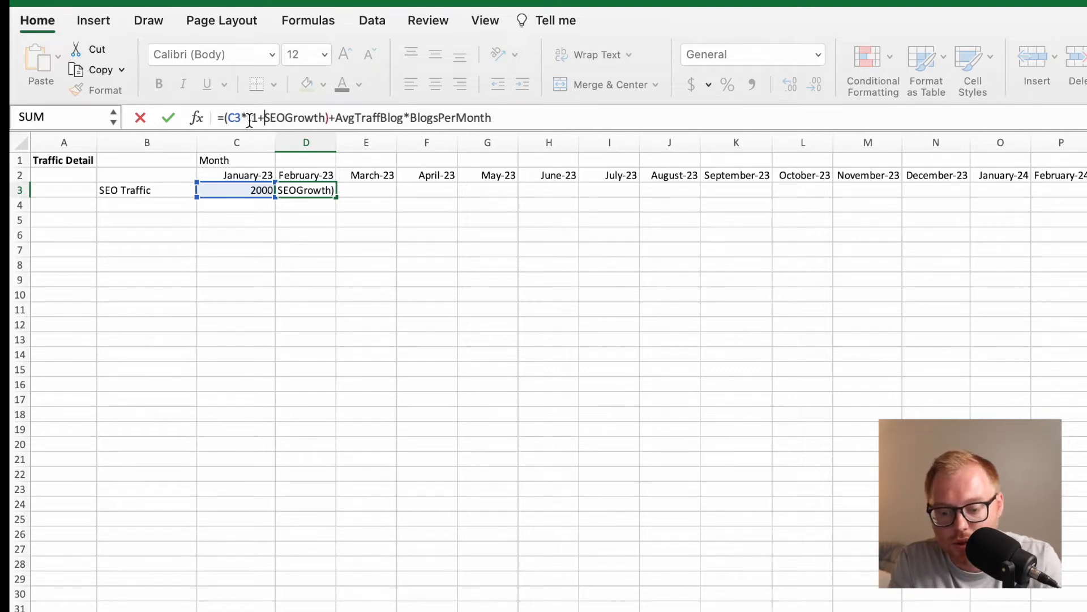
pyautogui.click(328, 121)
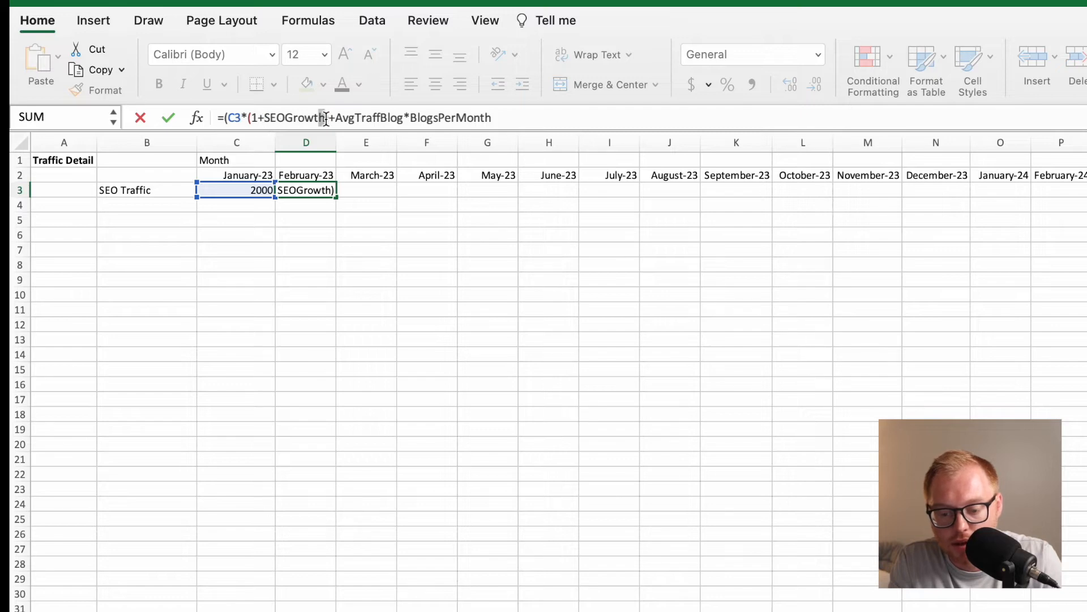
pyautogui.write('+')
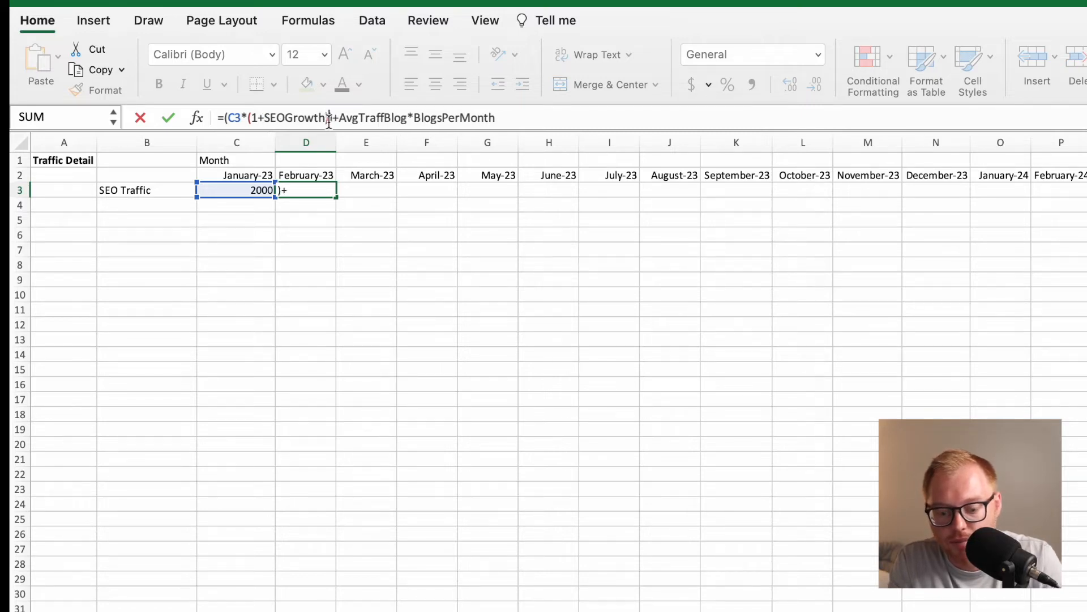
pyautogui.write(')')
pyautogui.press('Return')
pyautogui.press('Up')
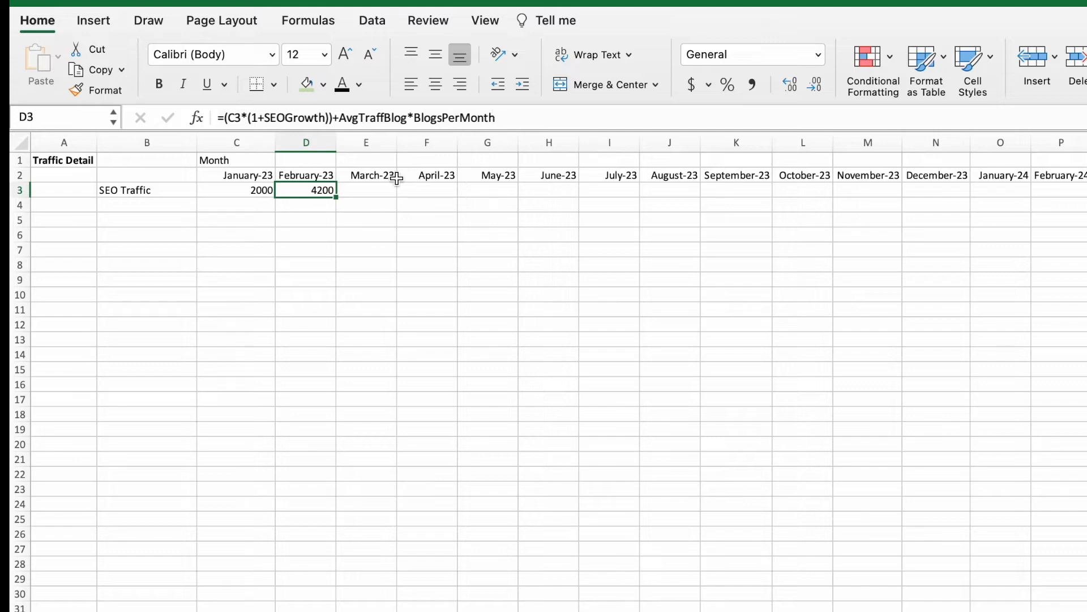
# Fill the SEO traffic formula from D3 across row 3 through the remaining months of the timeline.
pyautogui.click(376, 204)
pyautogui.click(329, 194)
pyautogui.moveTo(800, 254); pyautogui.dragTo(1084, 254)
pyautogui.moveTo(1085, 190); pyautogui.dragTo(1085, 190)
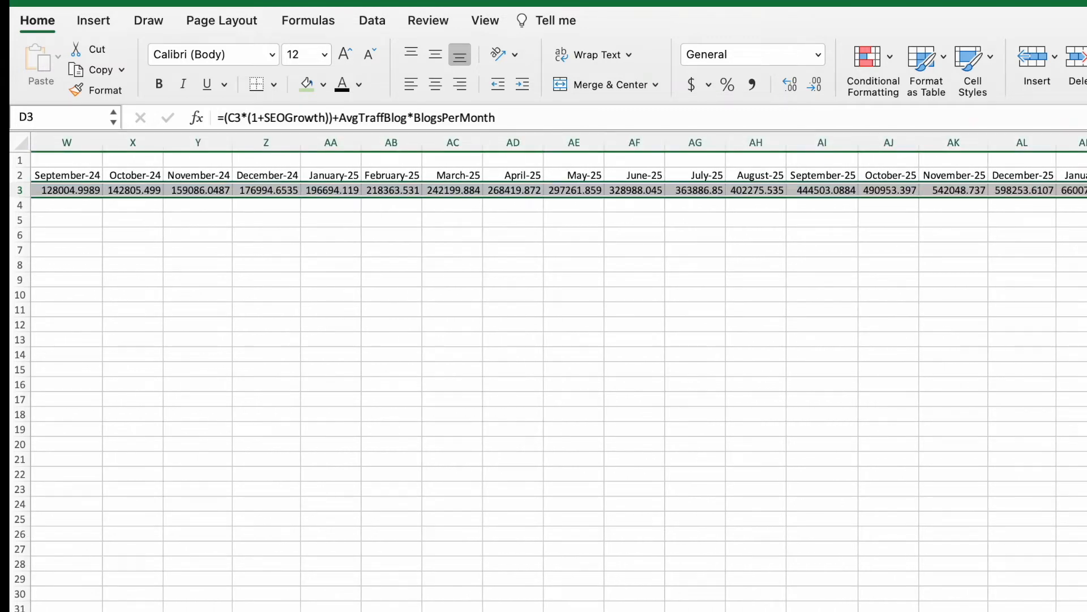
pyautogui.hscroll(-1, 398, 202)
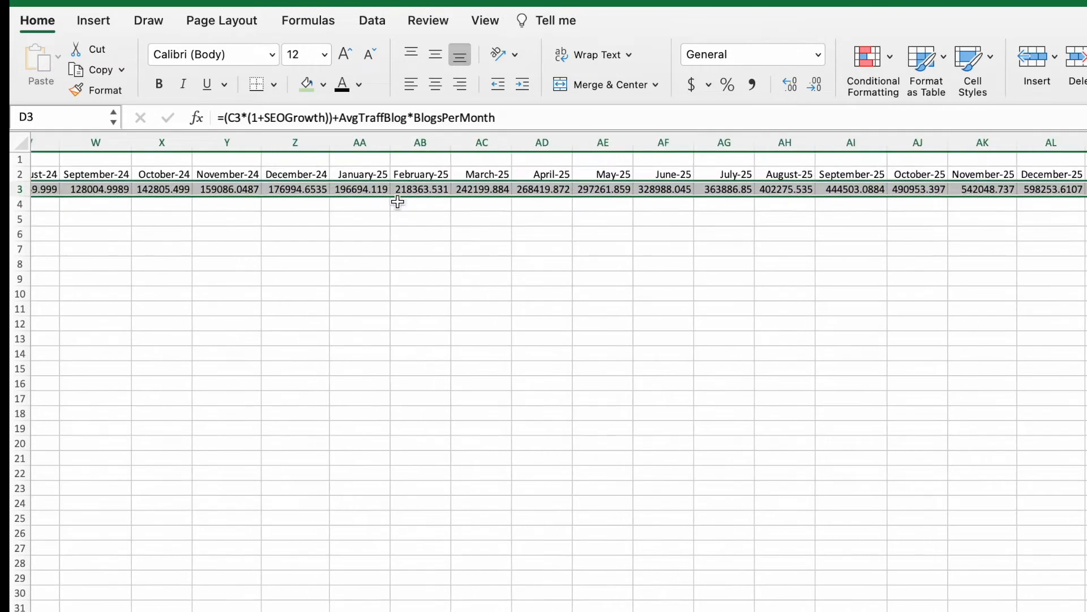
pyautogui.hscroll(-10, 772, 236)
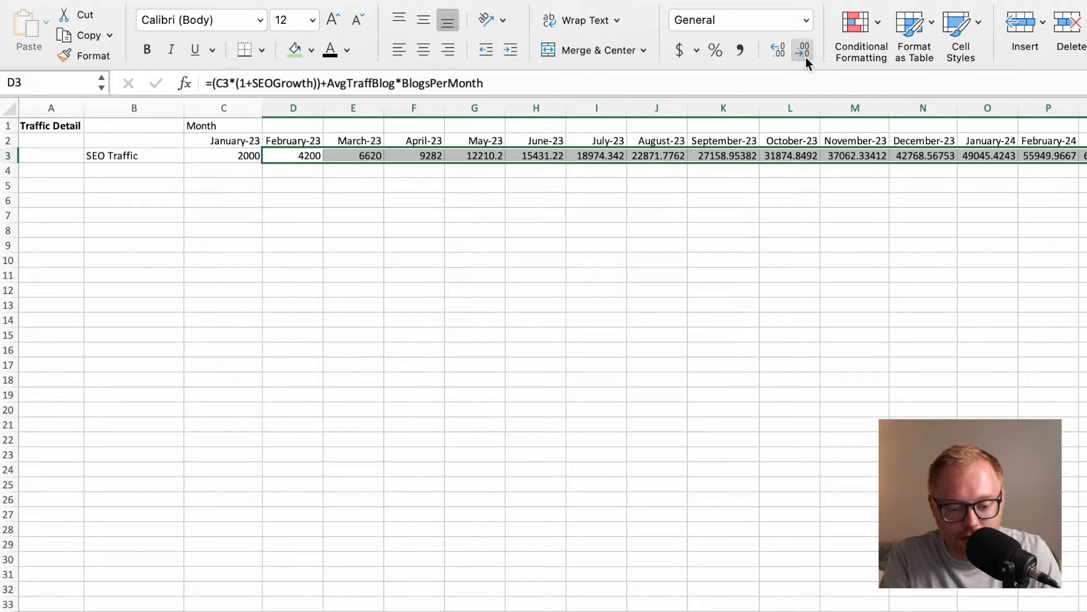
# Format the SEO traffic values from February onward as numbers without decimal places.
pyautogui.click(784, 56)
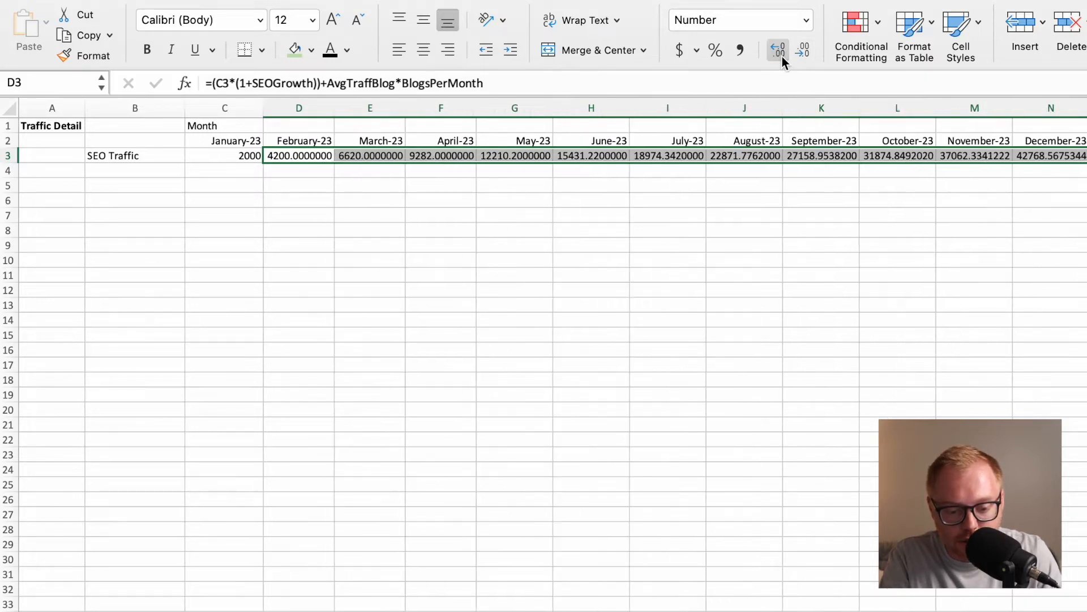
pyautogui.click(795, 53)
pyautogui.click(796, 54)
pyautogui.click(796, 54)
pyautogui.click(797, 54)
pyautogui.click(797, 55)
pyautogui.click(797, 54)
pyautogui.click(796, 54)
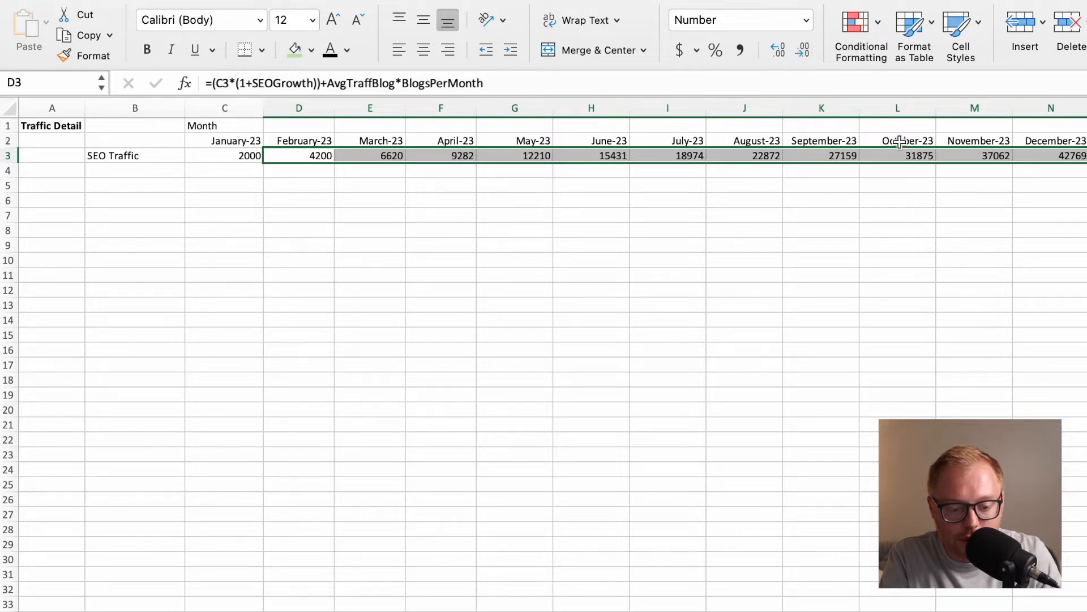
# Apply Comma Style with no decimal places to the SEO traffic values from February onward and review the row.
pyautogui.click(739, 52)
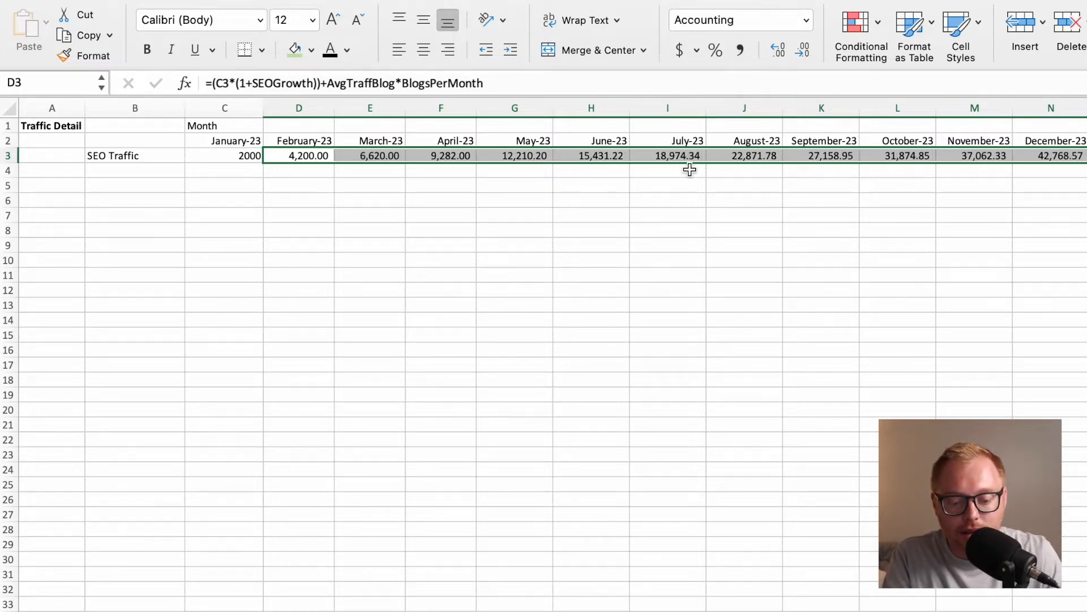
pyautogui.click(802, 55)
pyautogui.click(802, 56)
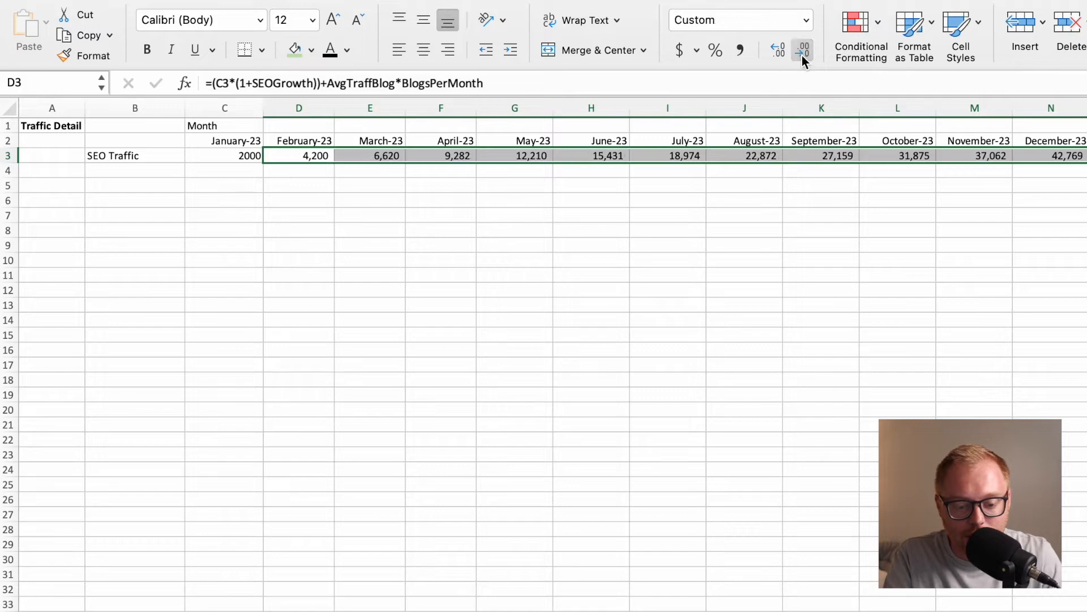
pyautogui.click(765, 170)
pyautogui.hscroll(5, 826, 152)
pyautogui.hscroll(10, 827, 153)
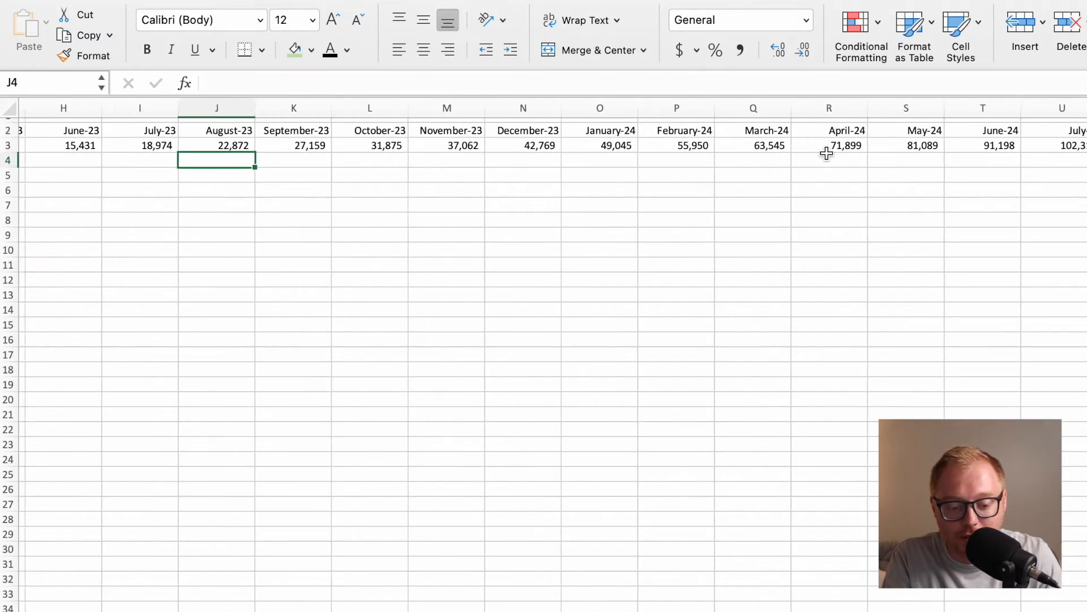
# Label cell B4, below SEO Traffic, Paid Ads.
pyautogui.hscroll(-14, 827, 153)
pyautogui.click(136, 172)
pyautogui.write('Pa')
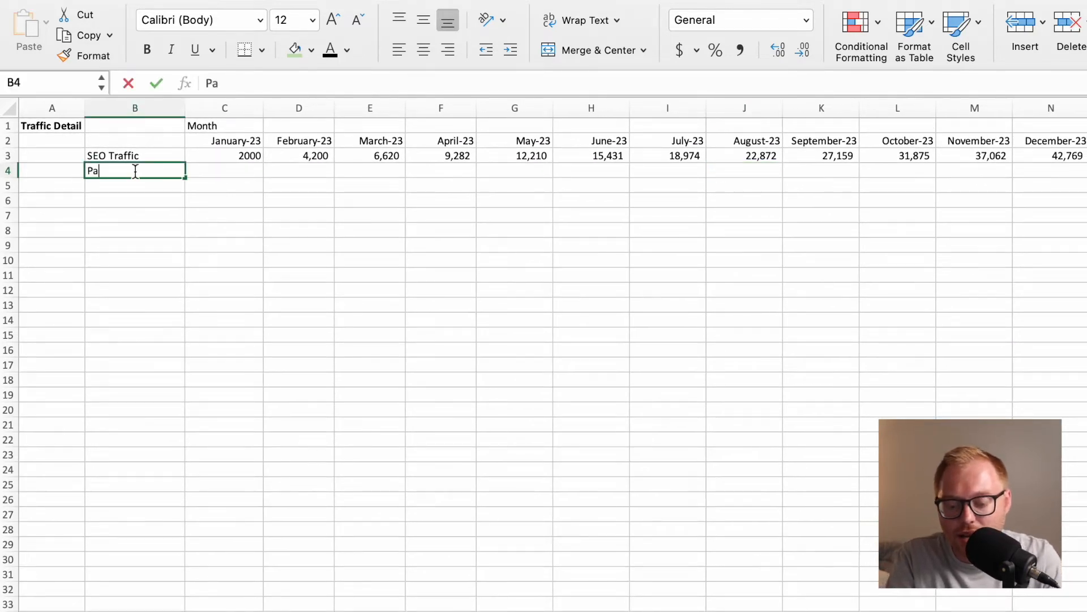
pyautogui.write('id Ads')
pyautogui.press('Return')
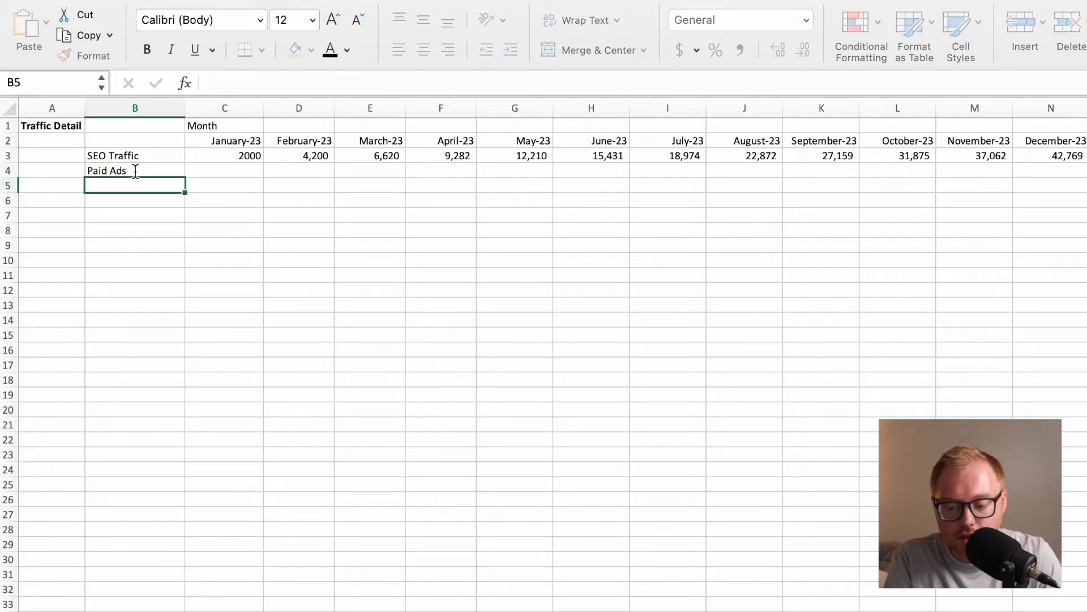
# Enter the formula =MonthlyAdBudget*CPV in C4 for January's paid ads traffic.
pyautogui.press('Right')
pyautogui.press('Up')
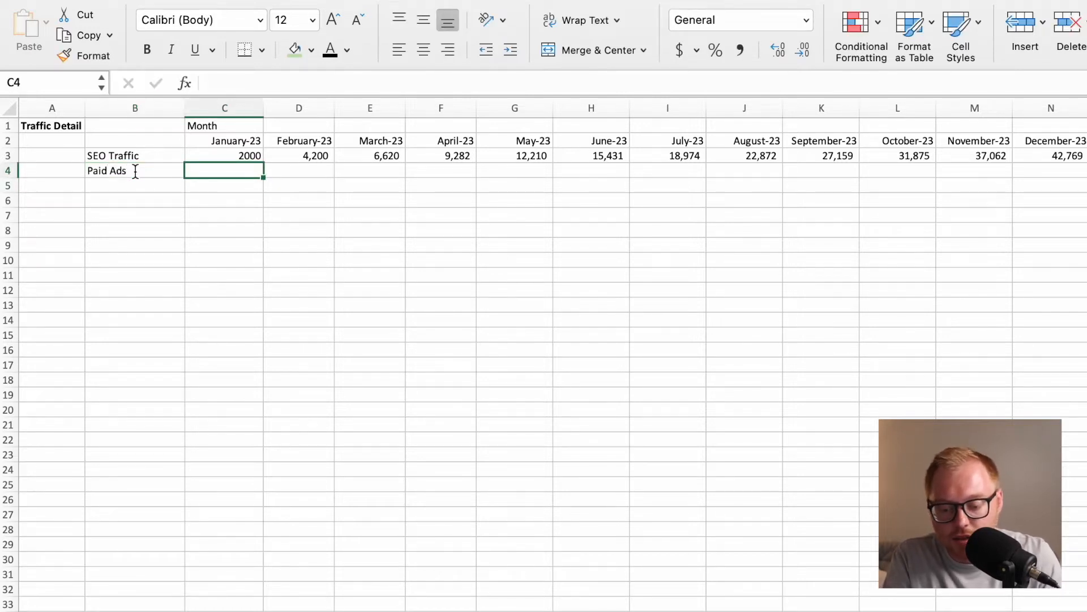
pyautogui.write('=Mon')
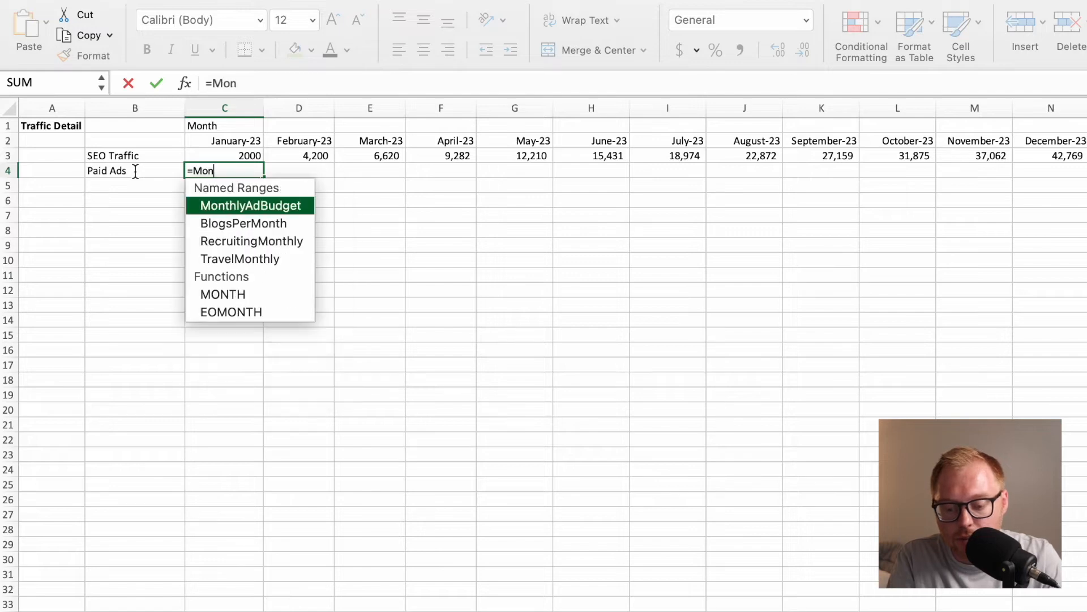
pyautogui.press('Return')
pyautogui.click(208, 172)
pyautogui.click(250, 83)
pyautogui.write('th')
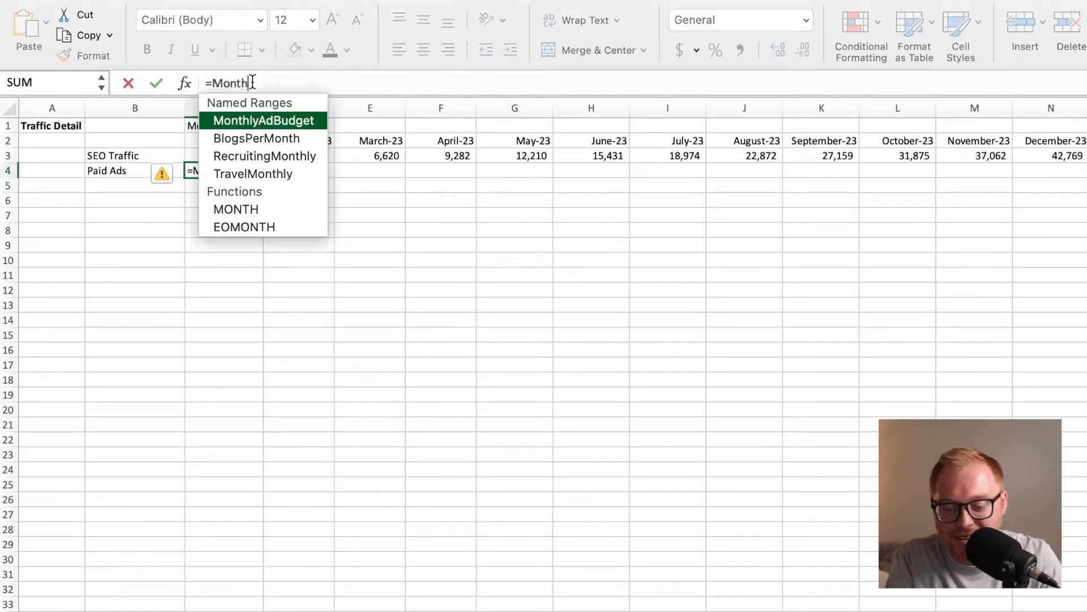
pyautogui.doubleClick(249, 116)
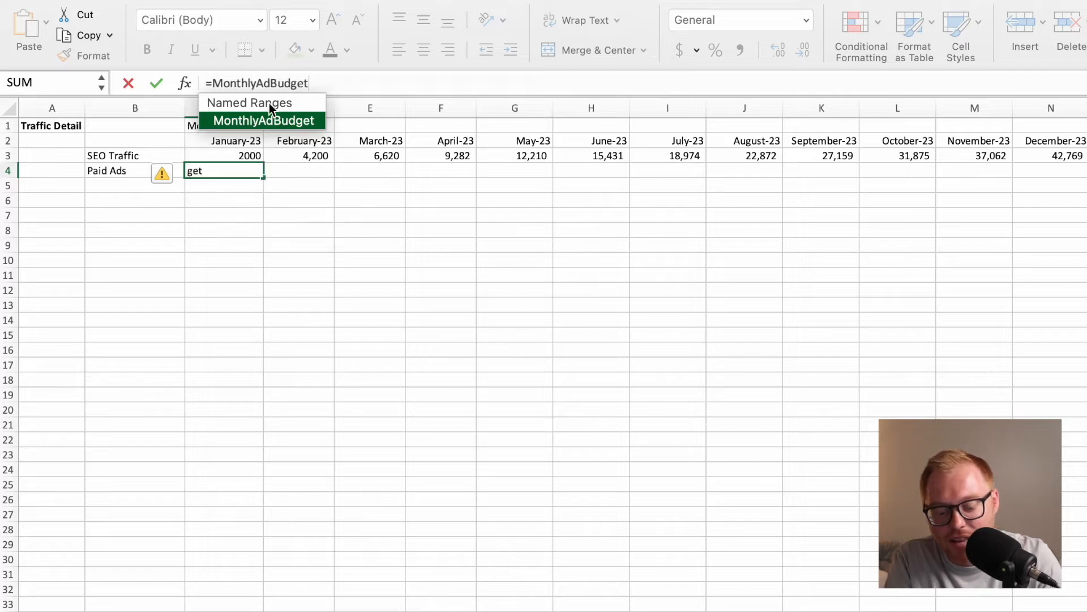
pyautogui.write('*CP')
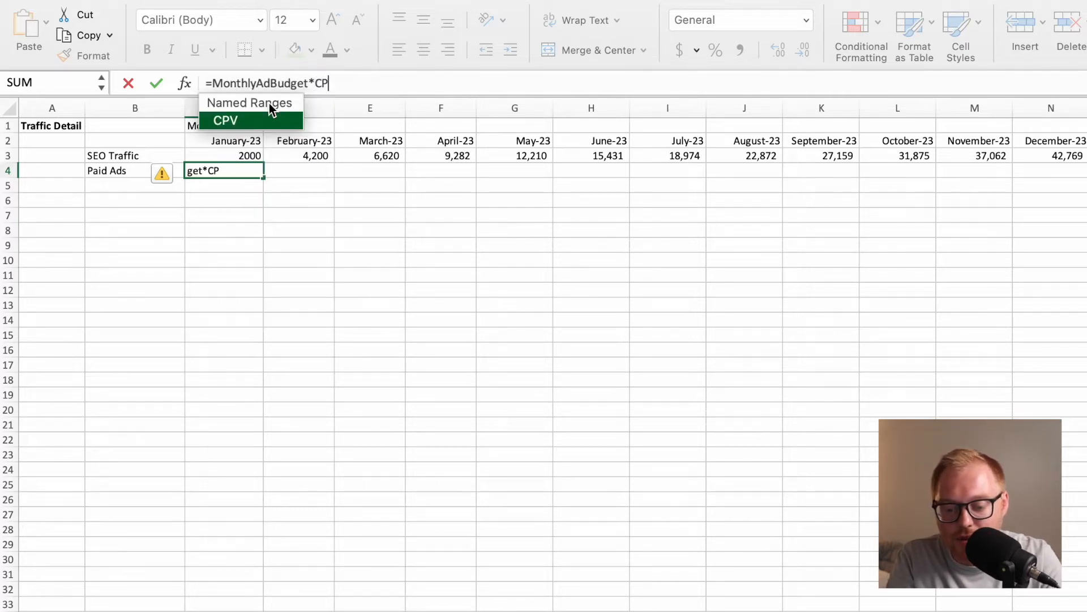
pyautogui.doubleClick(251, 118)
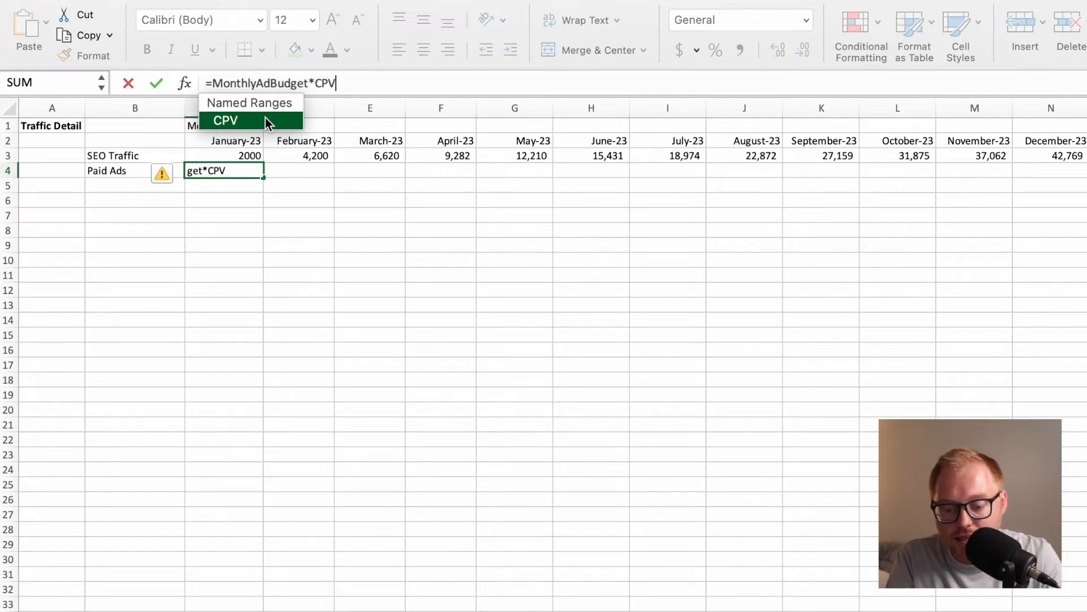
pyautogui.press('Return')
pyautogui.click(235, 169)
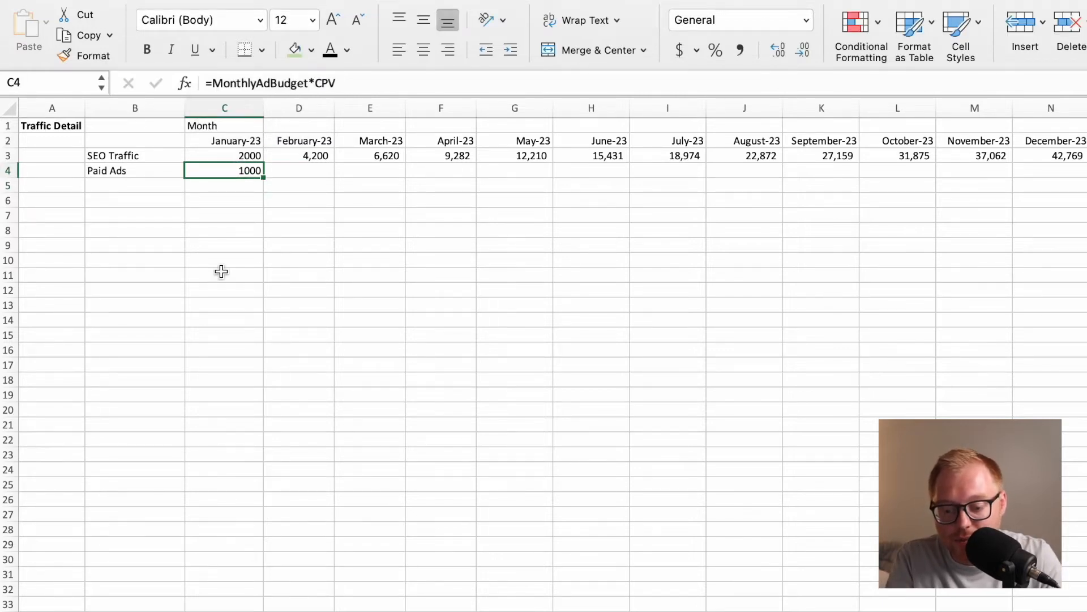
# Insert a blank row above Direct Traffic Multiplier on the Assumptions sheet.
pyautogui.click(274, 169)
pyautogui.click(258, 168)
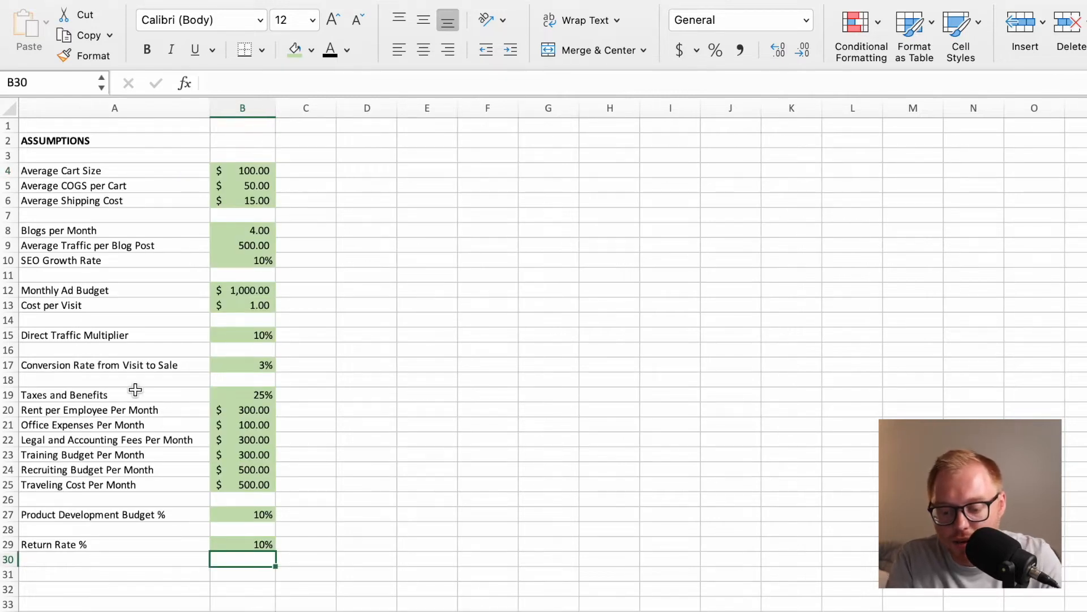
pyautogui.rightClick(12, 334)
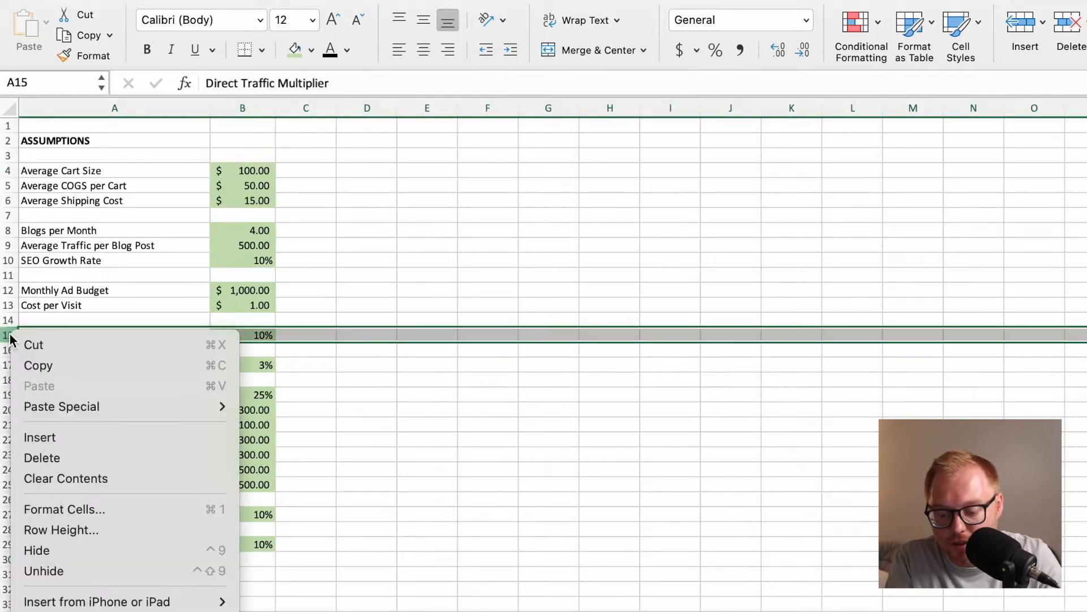
pyautogui.click(43, 436)
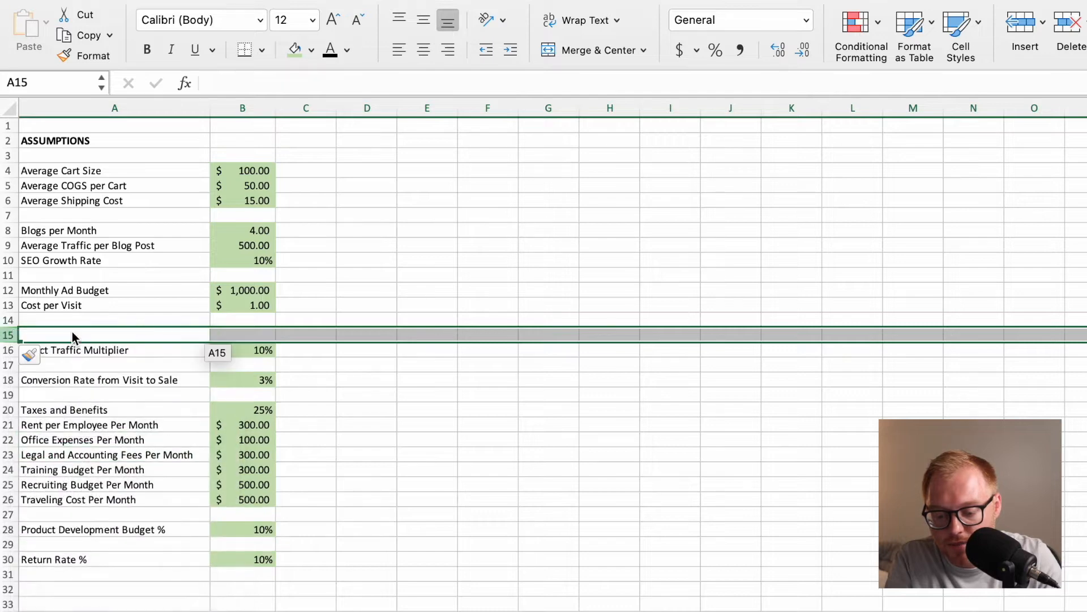
# Label cell A14, below Cost per Visit, Ad Growth Rate and select its value cell B14.
pyautogui.click(72, 317)
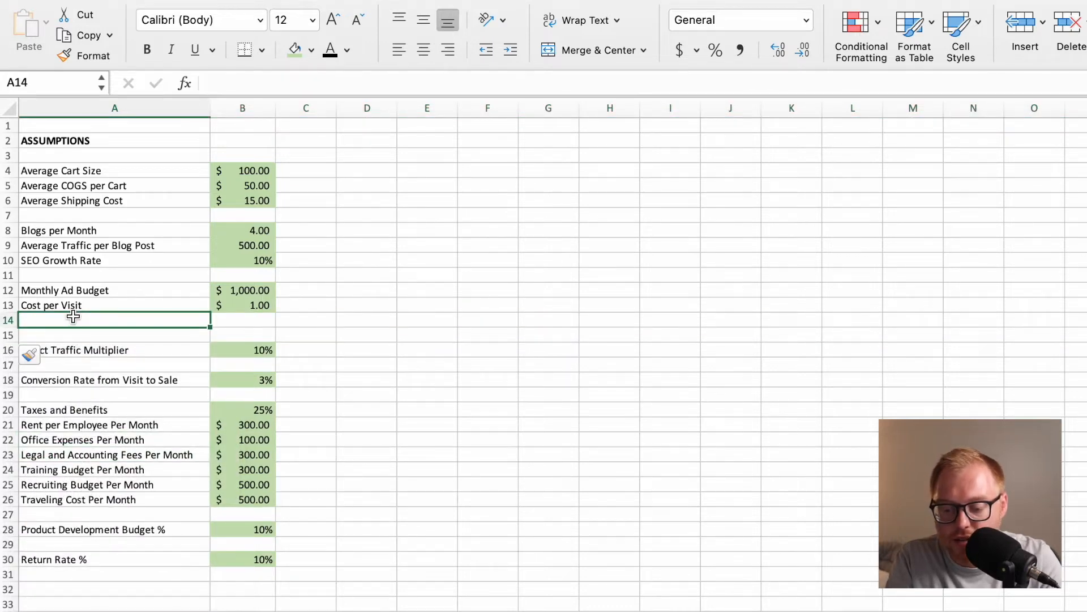
pyautogui.write('Ad')
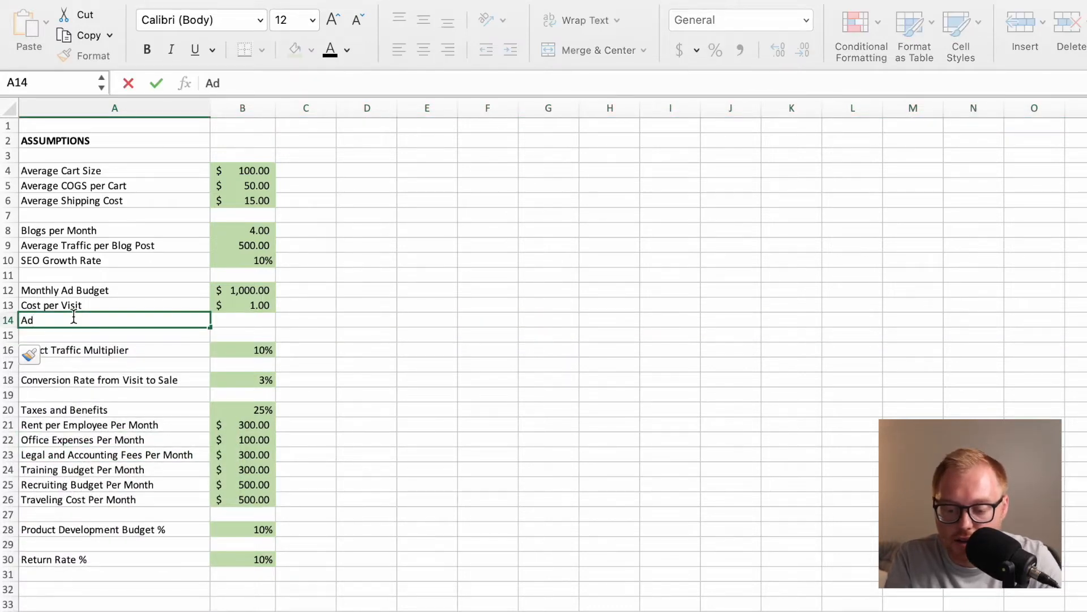
pyautogui.write(' Gro')
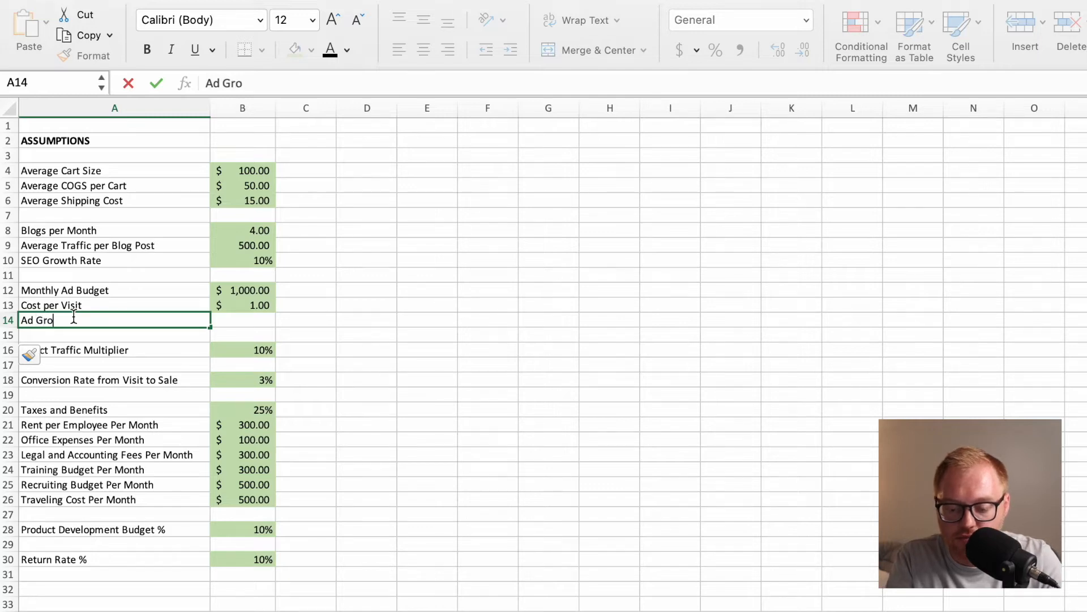
pyautogui.write('wth Rate')
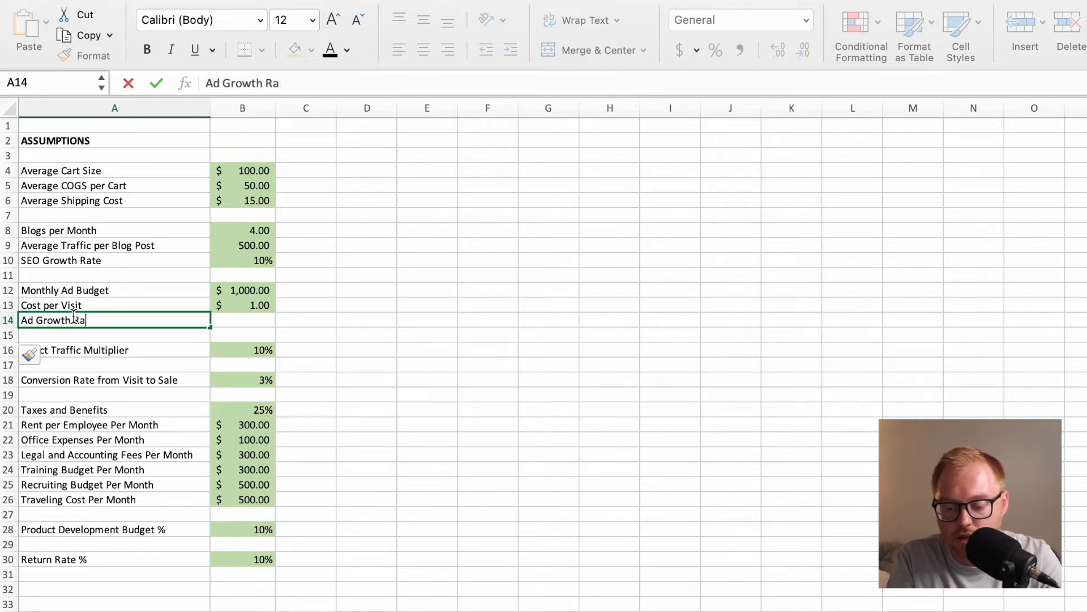
pyautogui.press('Return')
pyautogui.press('Right')
pyautogui.press('Up')
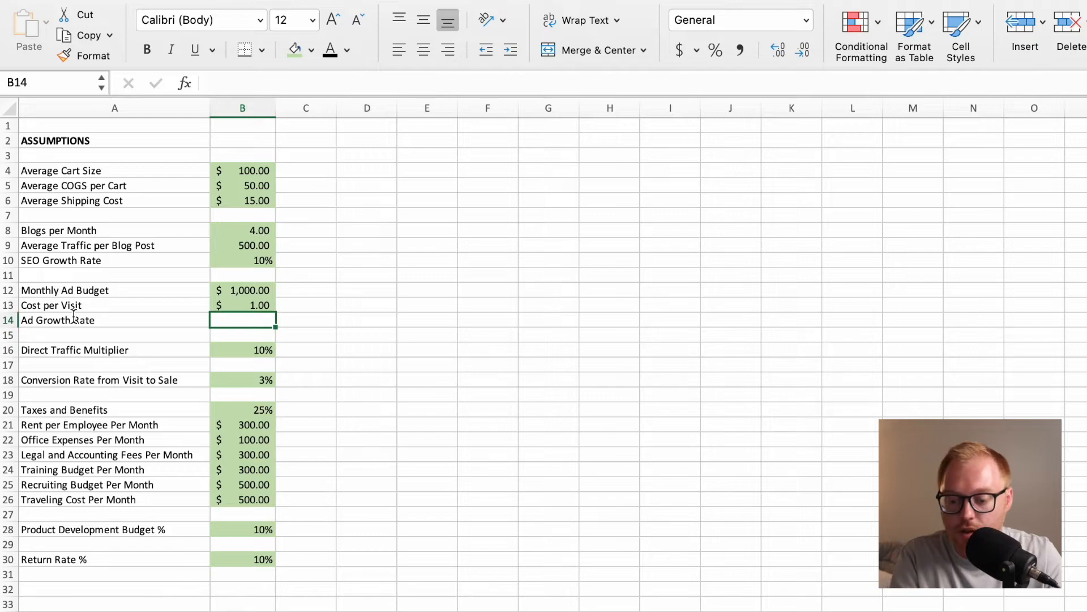
# Name the Ad Growth Rate value cell B14 AdGrowth.
pyautogui.click(48, 86)
pyautogui.write('AdGrwoth')
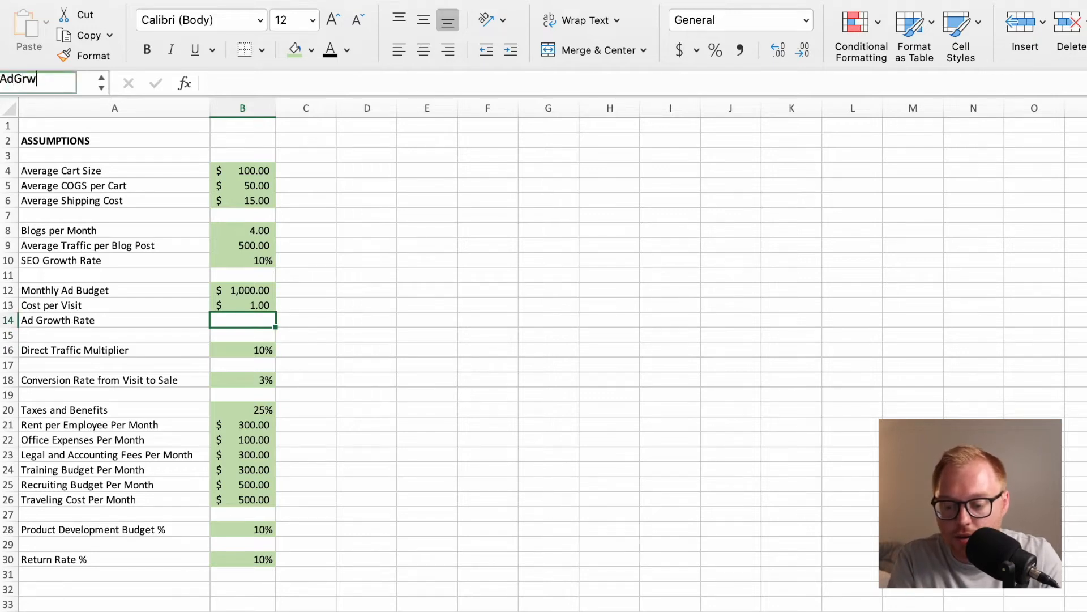
pyautogui.press('BackSpace')
pyautogui.press('BackSpace')
pyautogui.press('BackSpace')
pyautogui.press('BackSpace')
pyautogui.write('owth')
pyautogui.press('Return')
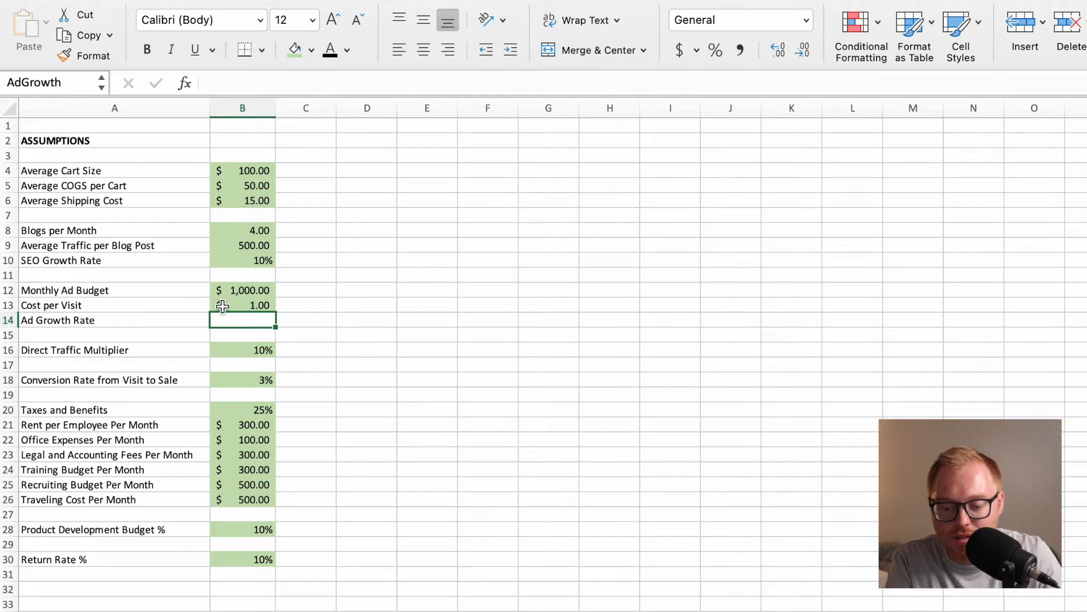
# Fill B14 with the green input color and set the Ad Growth Rate to 10% in percentage format.
pyautogui.click(302, 51)
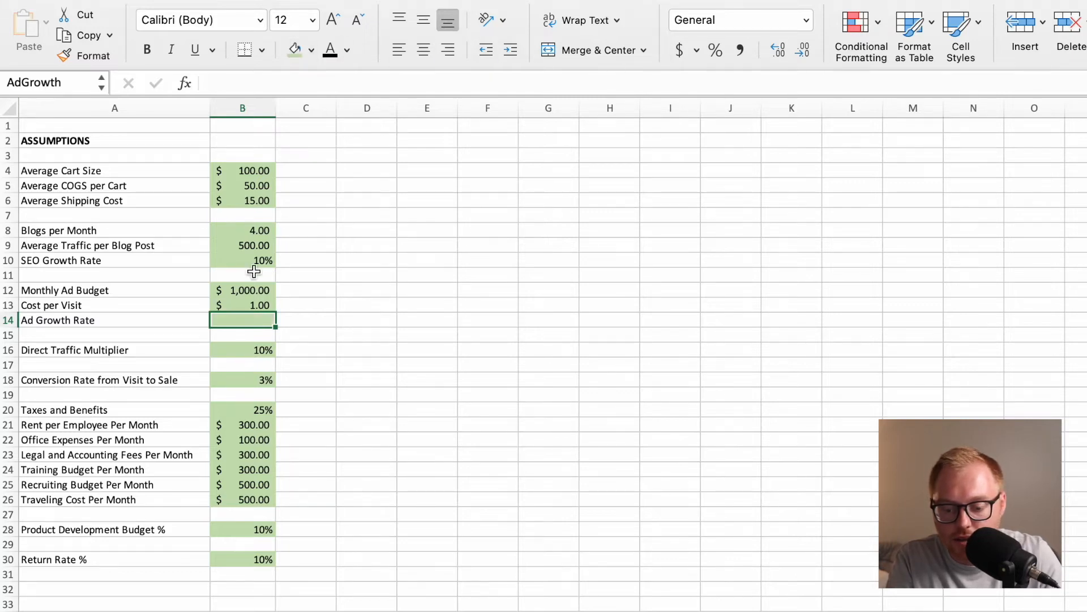
pyautogui.write('10')
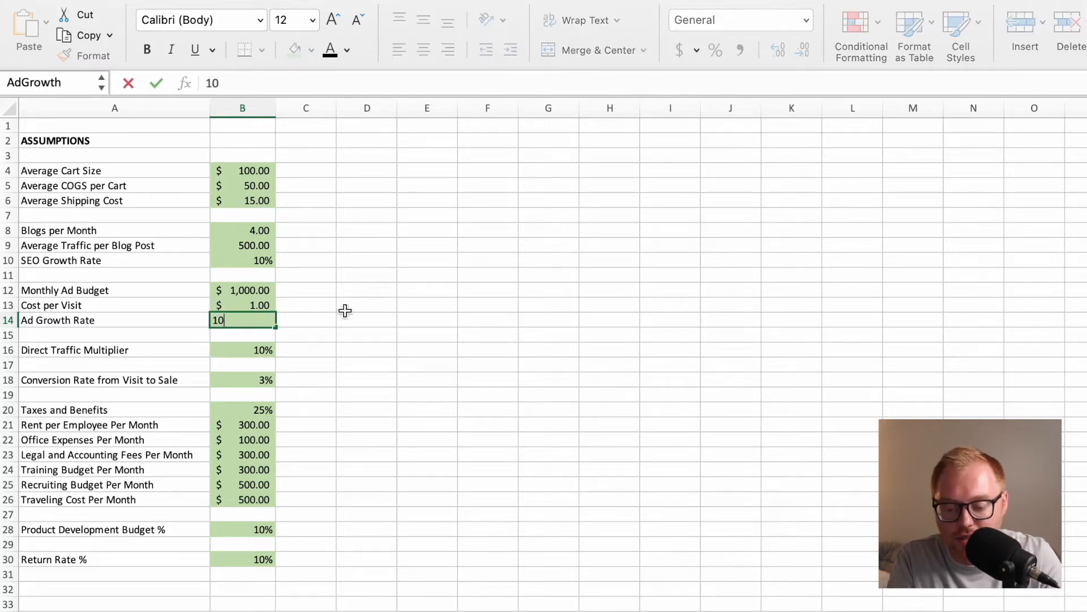
pyautogui.press('Return')
pyautogui.press('Up')
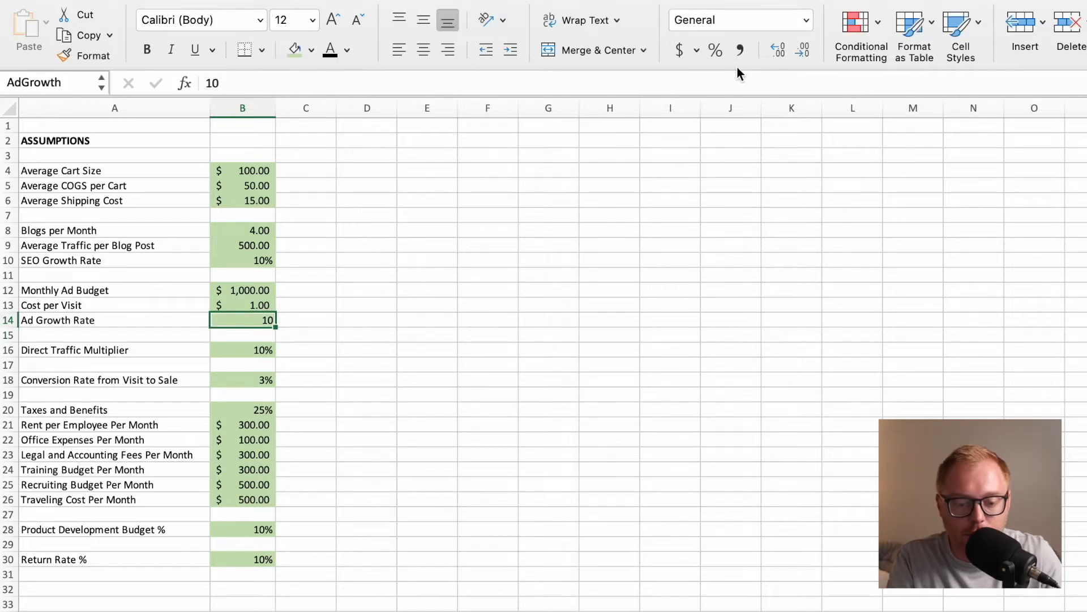
pyautogui.click(716, 51)
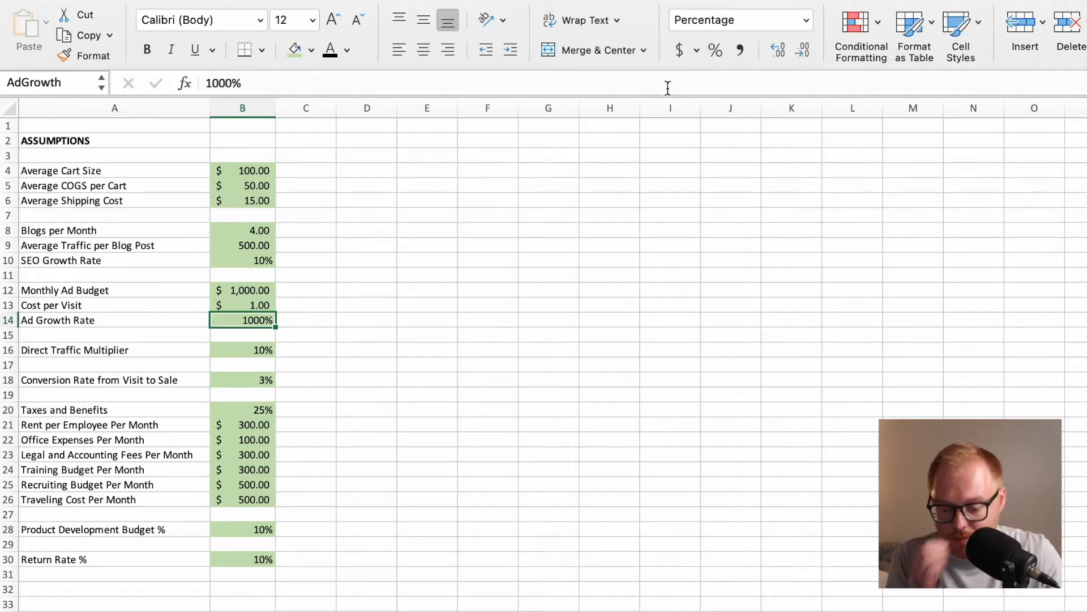
pyautogui.write('10')
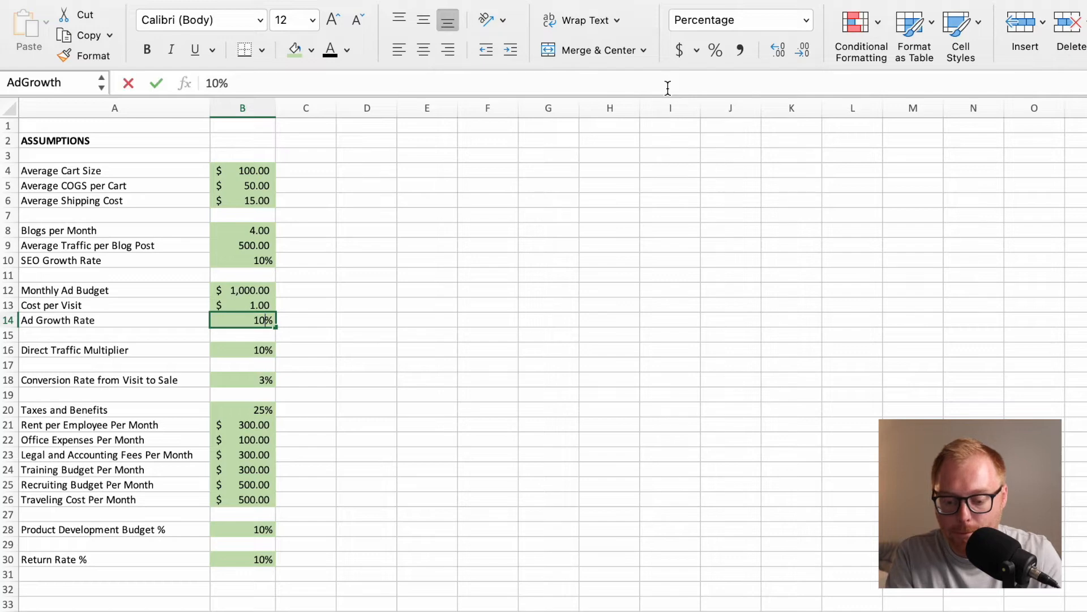
pyautogui.press('Return')
# Enter the formula =(C4*(1+AdGrowth)+MonthlyAdBudget*CPV) in D4 of the Traffic Detail sheet for February's paid ads traffic.
pyautogui.click(318, 610)
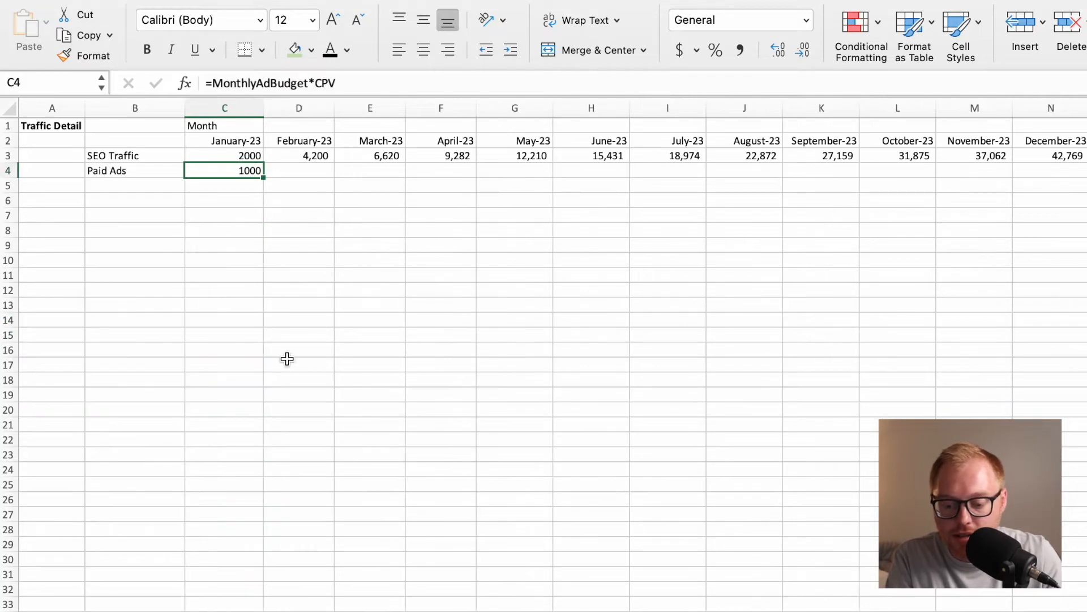
pyautogui.click(284, 168)
pyautogui.click(306, 156)
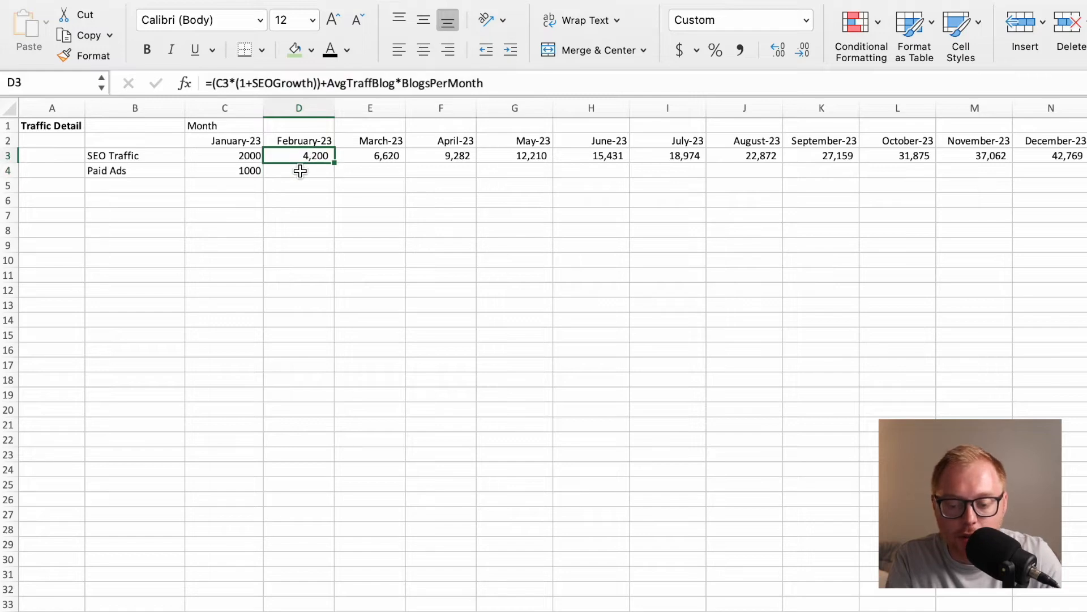
pyautogui.click(299, 170)
pyautogui.write('=(')
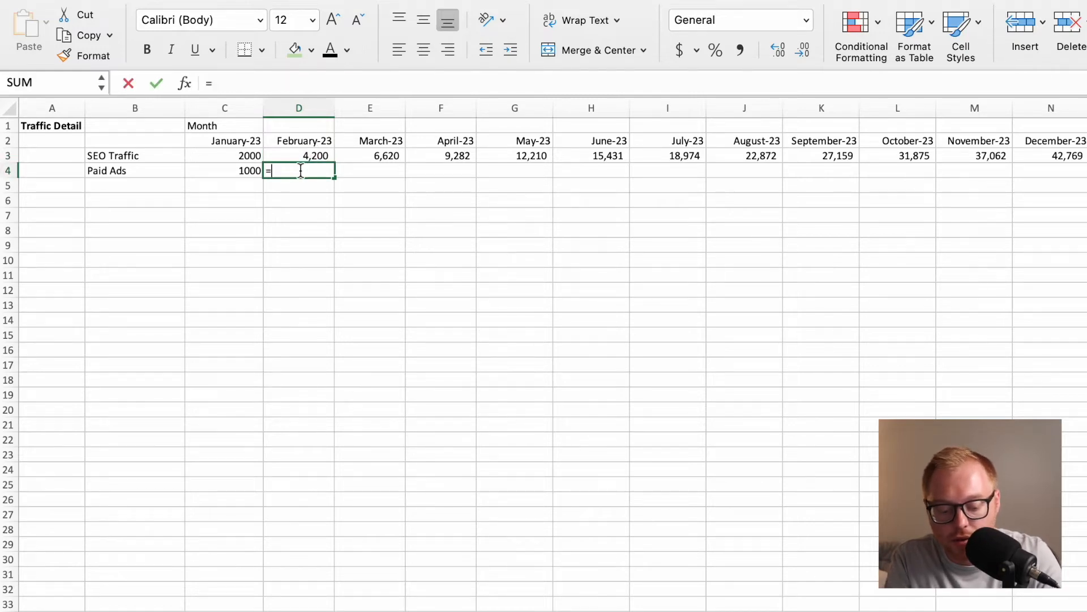
pyautogui.click(254, 171)
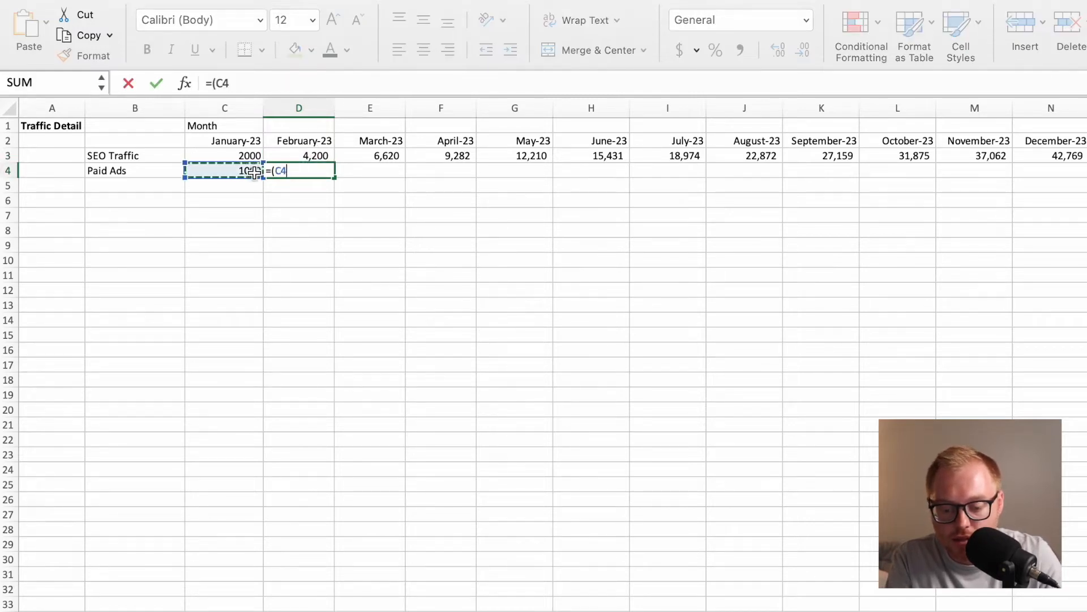
pyautogui.write('*')
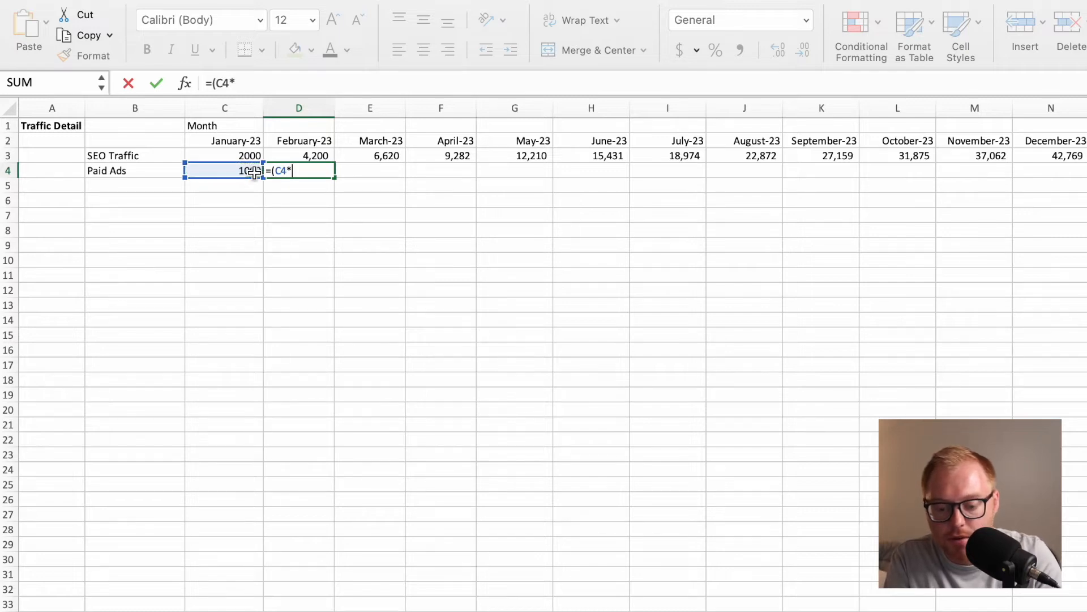
pyautogui.write('(1+Ad')
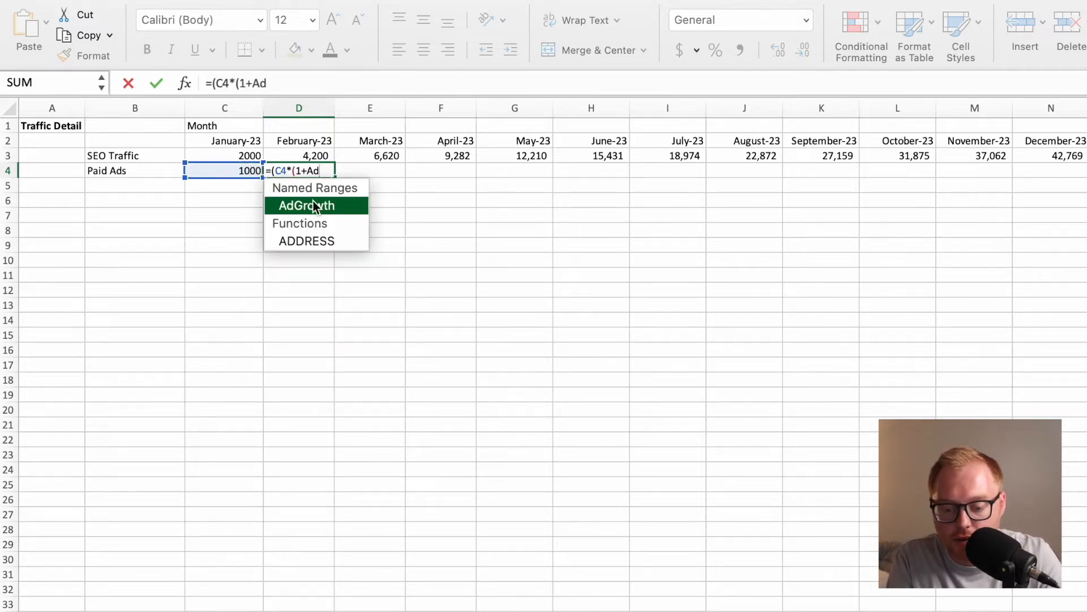
pyautogui.doubleClick(315, 206)
pyautogui.write(')')
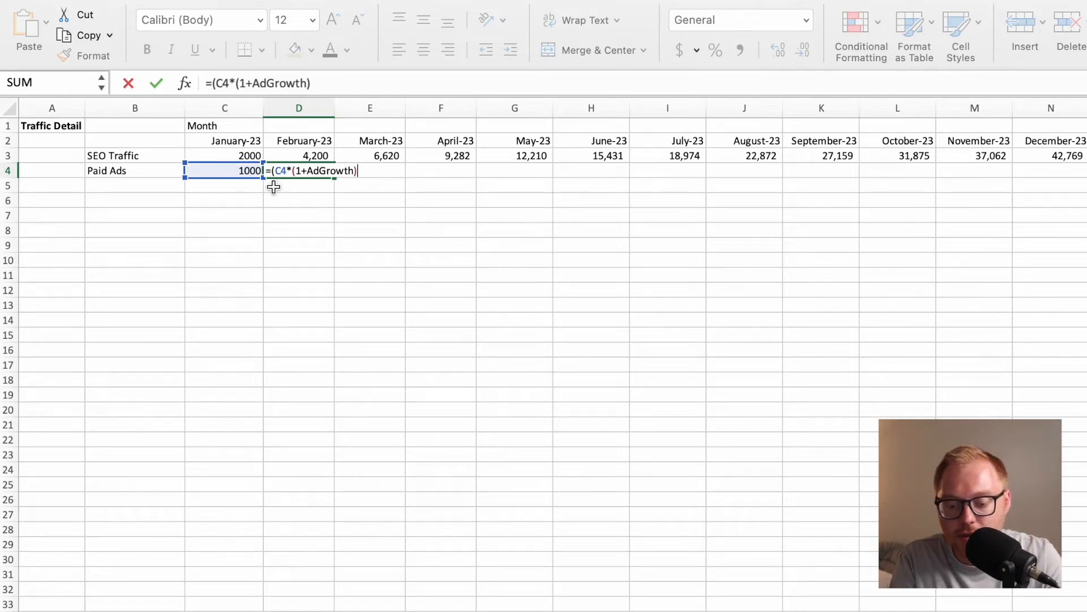
pyautogui.write('-')
pyautogui.press('BackSpace')
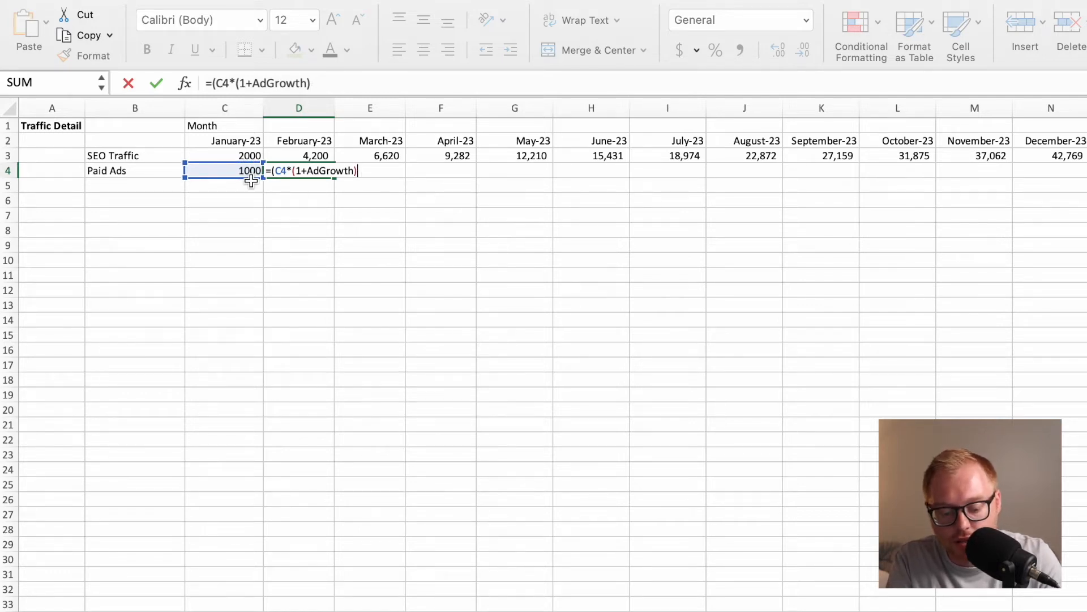
pyautogui.write('+')
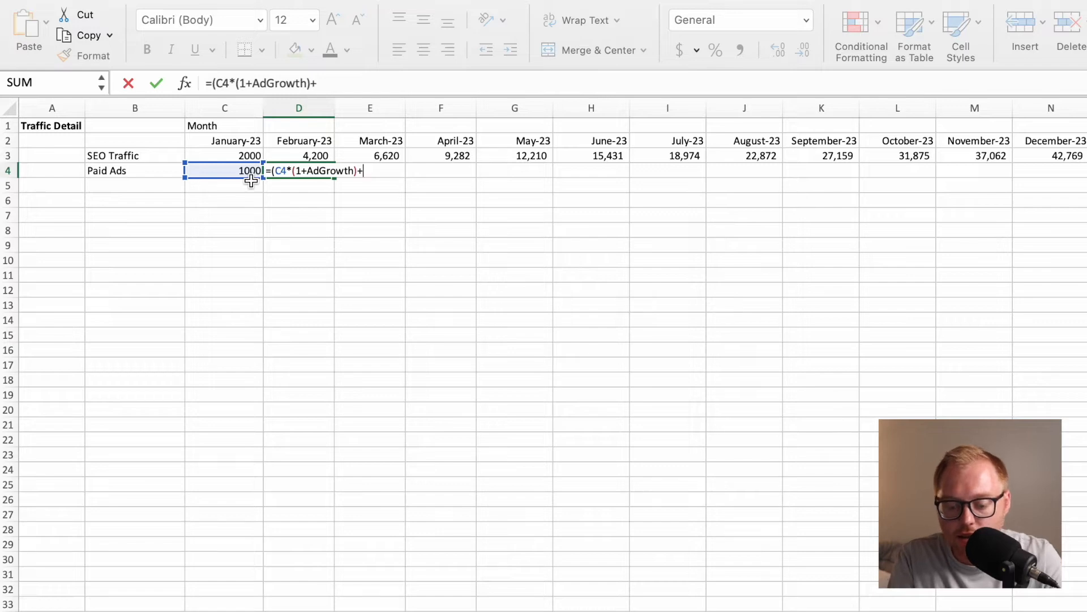
pyautogui.write('Mon')
pyautogui.doubleClick(293, 206)
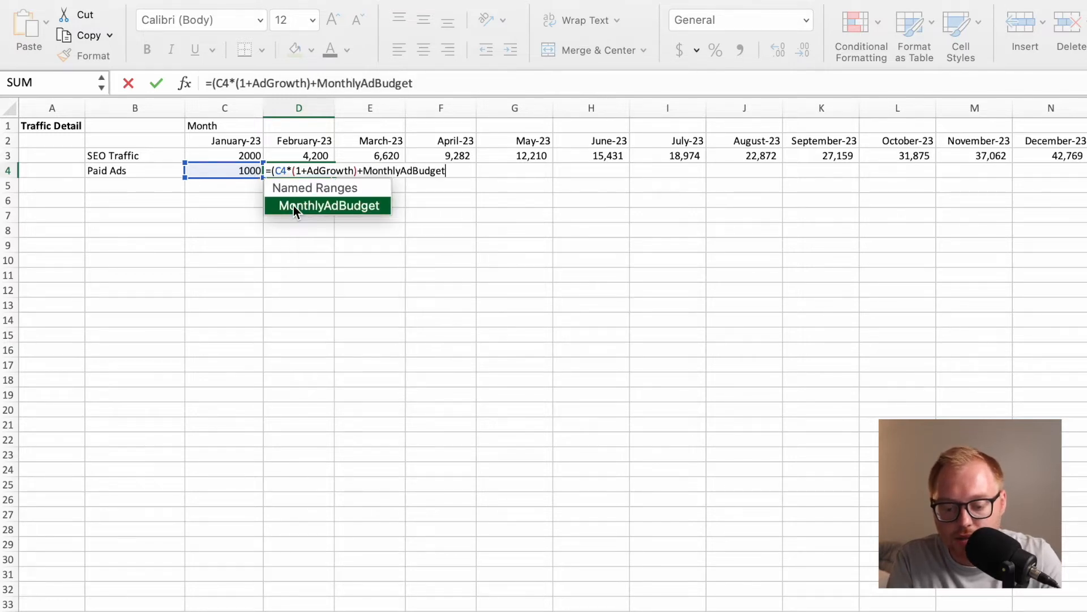
pyautogui.write('*(1+')
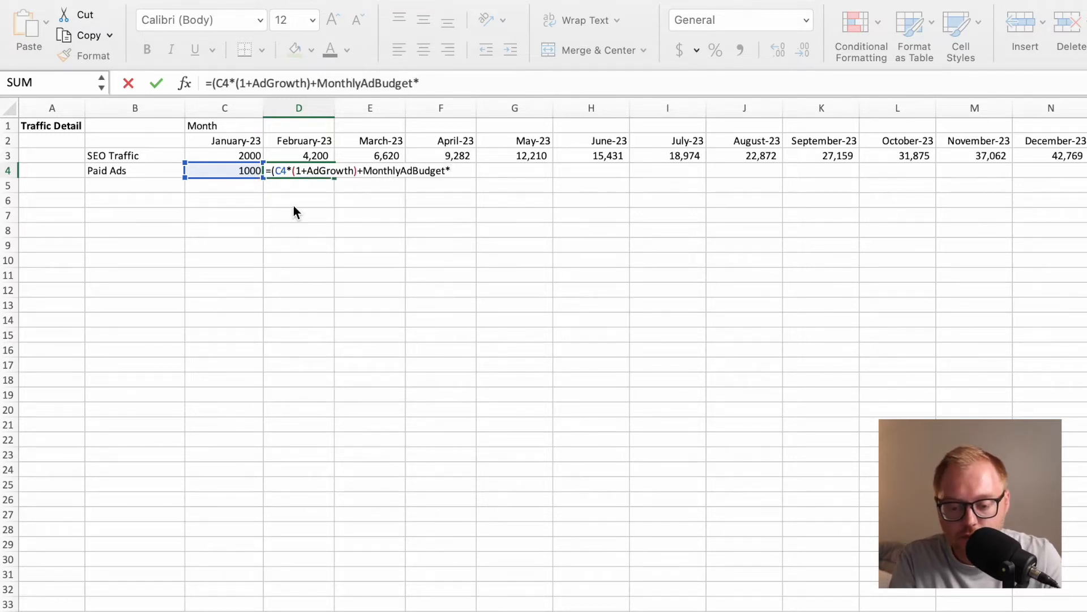
pyautogui.write('Ad')
pyautogui.press('BackSpace')
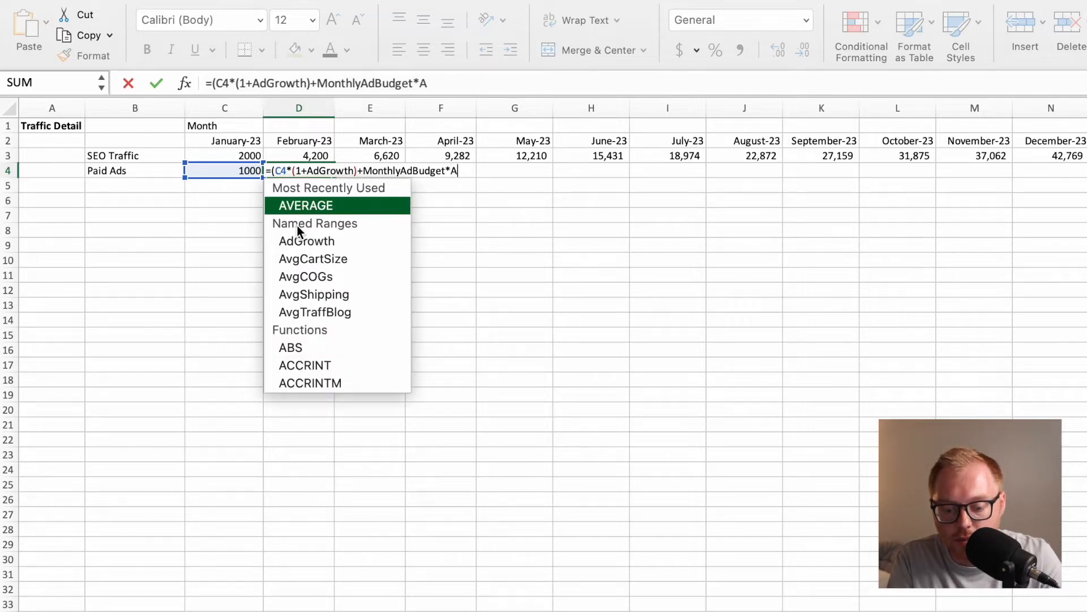
pyautogui.write('CP')
pyautogui.press('BackSpace')
pyautogui.press('BackSpace')
pyautogui.press('BackSpace')
pyautogui.write('CPV')
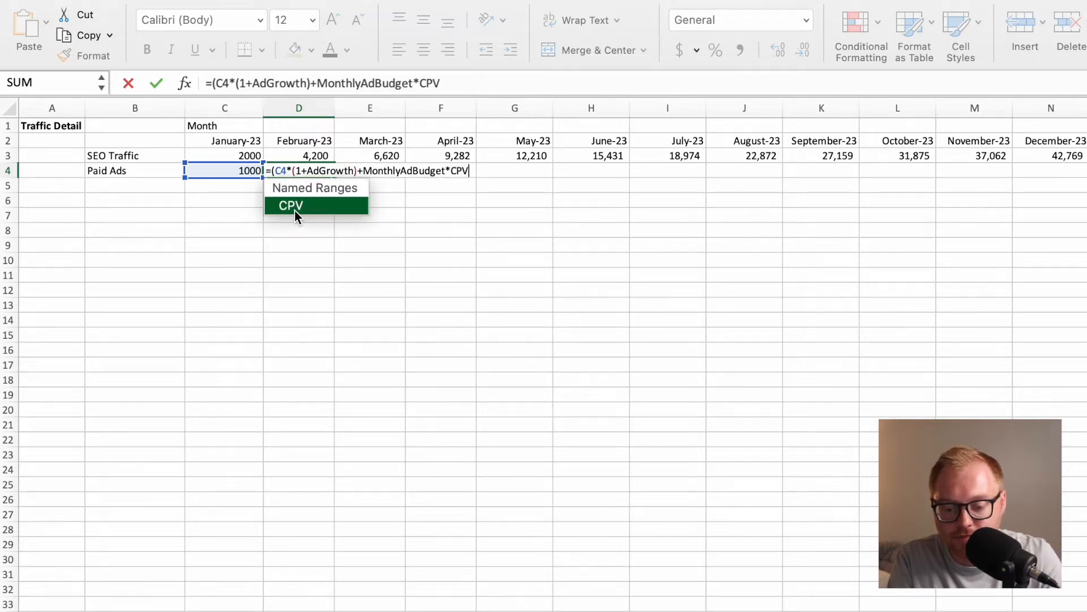
pyautogui.write(')')
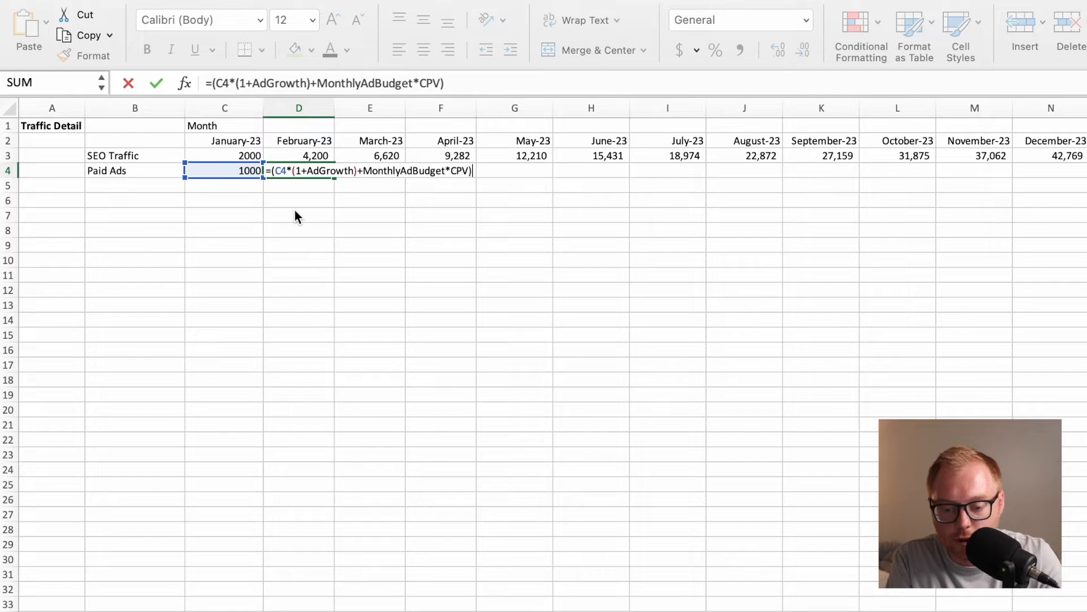
pyautogui.press('Return')
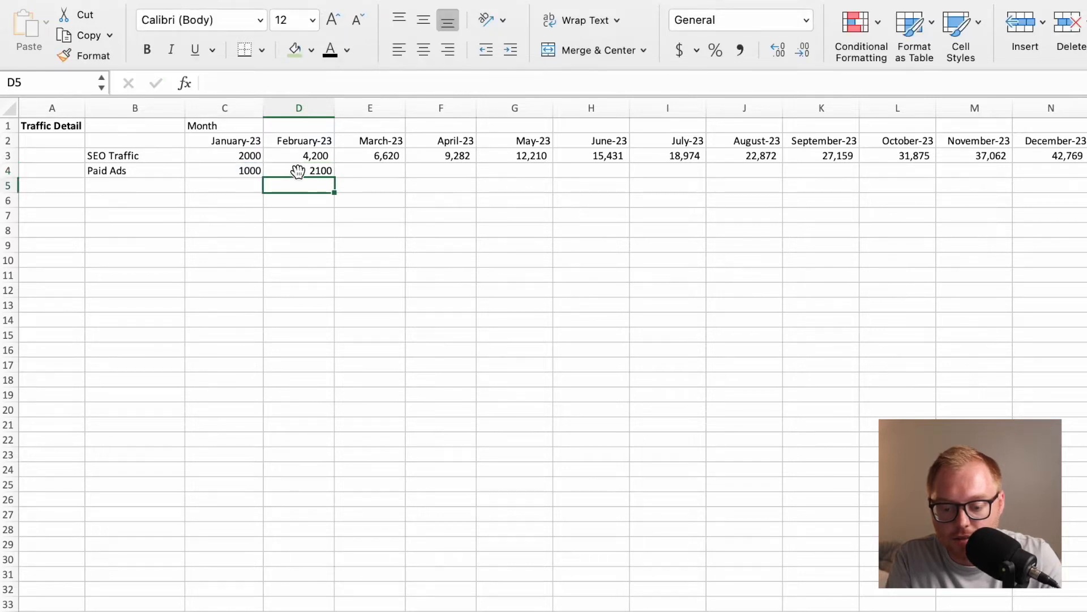
pyautogui.click(298, 172)
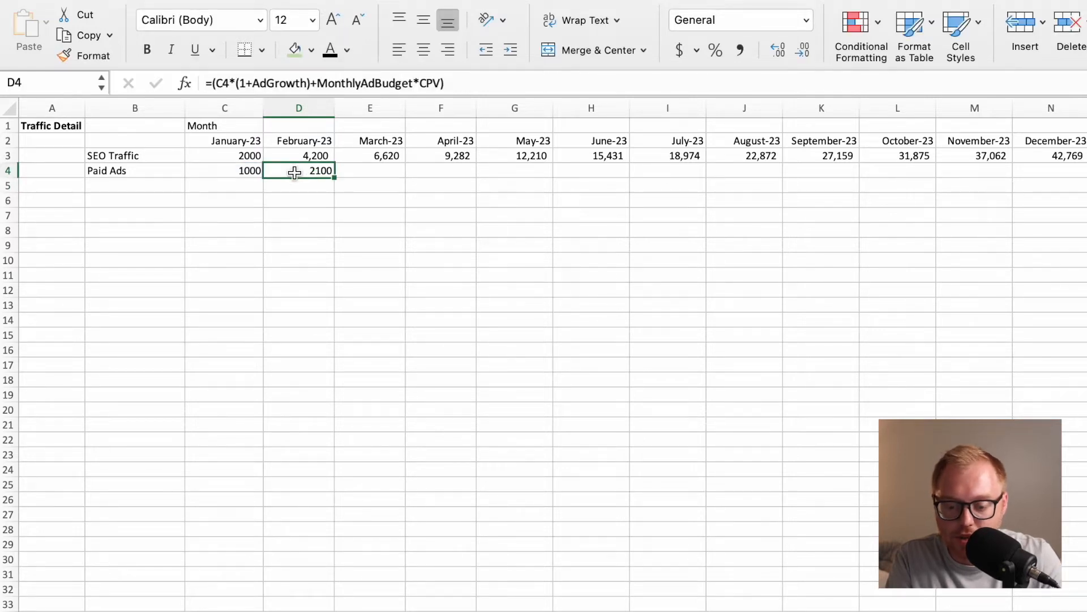
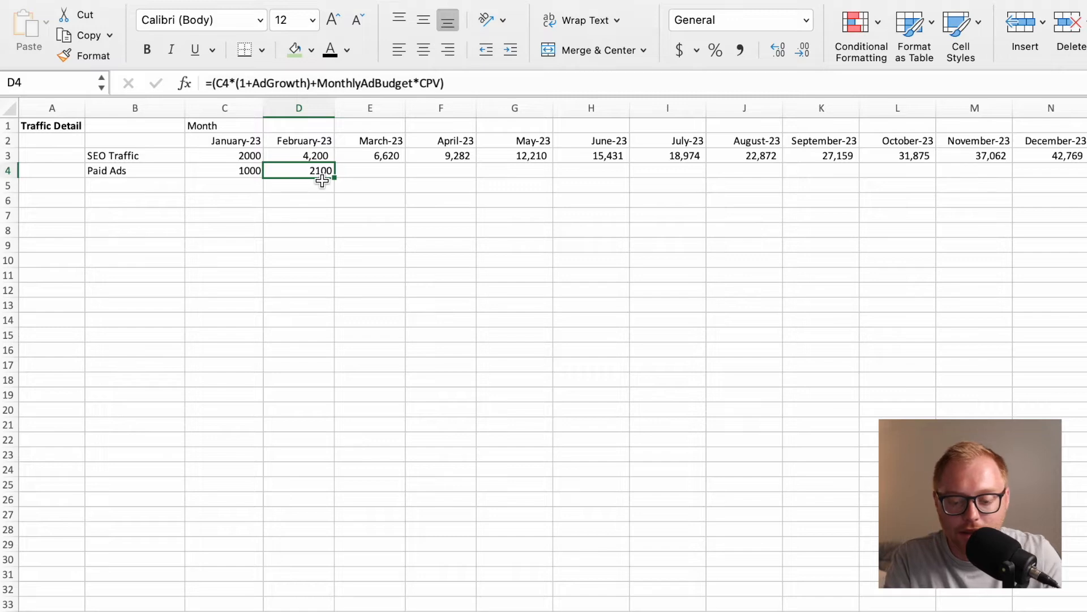
# Fill the Paid Ads formula from D4 across the remaining months and format the values with thousands separators and no decimals.
pyautogui.moveTo(337, 180); pyautogui.dragTo(1085, 195)
pyautogui.hscroll(-15, 782, 201)
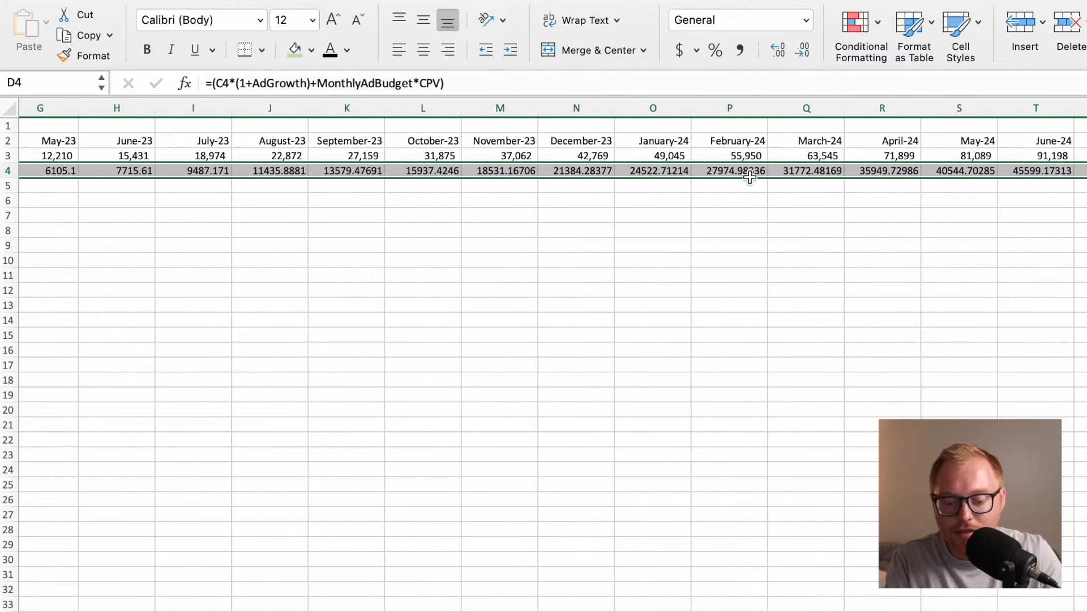
pyautogui.click(804, 51)
pyautogui.click(741, 51)
pyautogui.click(803, 51)
pyautogui.click(802, 51)
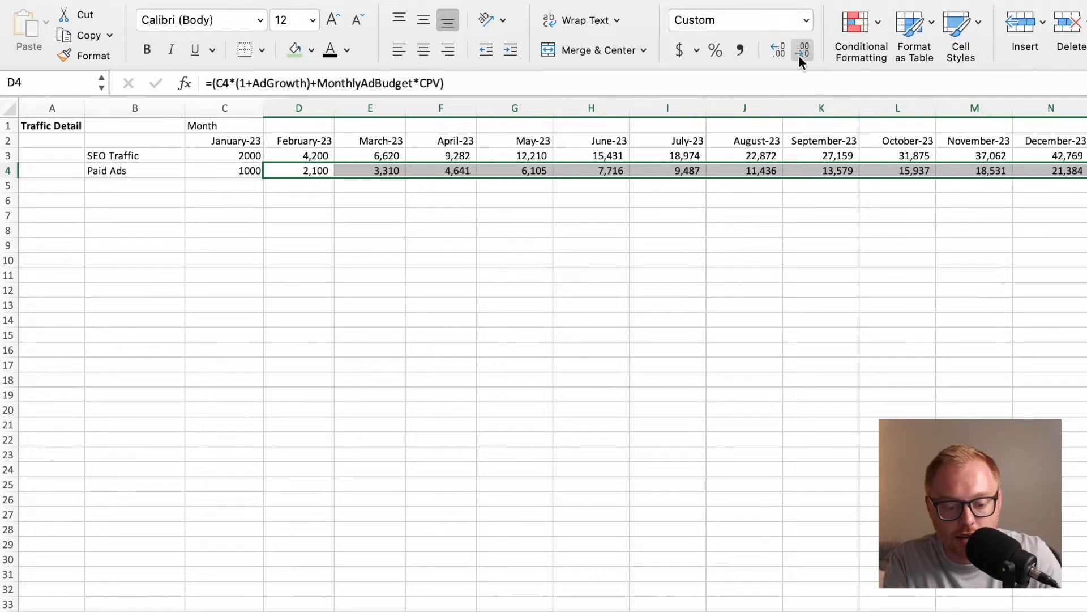
pyautogui.click(638, 201)
pyautogui.hscroll(10, 796, 168)
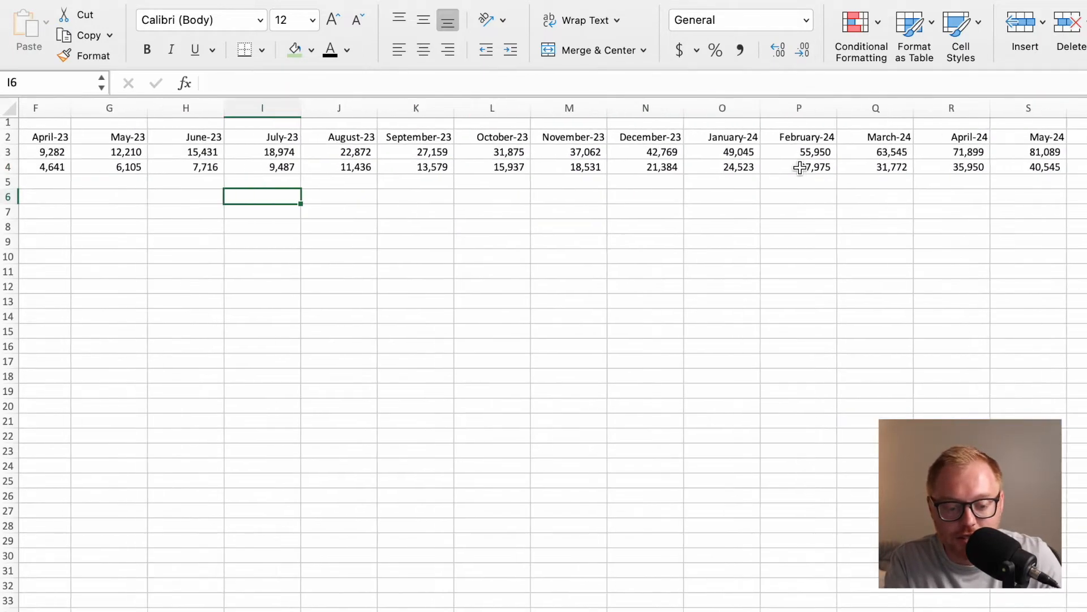
pyautogui.hscroll(-10, 800, 167)
# Label cell B5, below Paid Ads, SEO + Ad Traffic and move to its January cell C5.
pyautogui.click(168, 189)
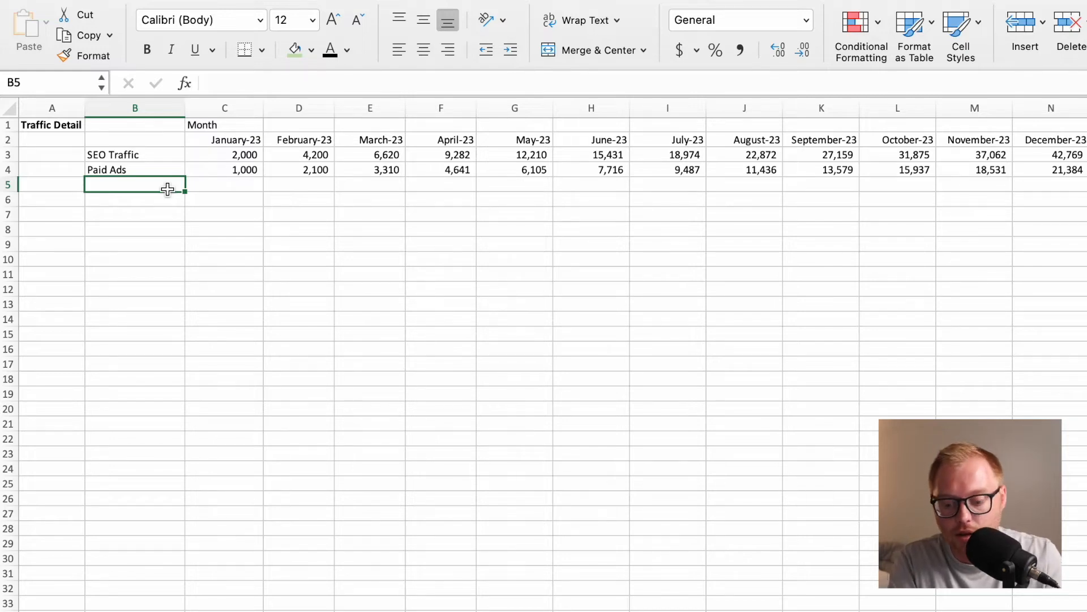
pyautogui.write('SEO + ')
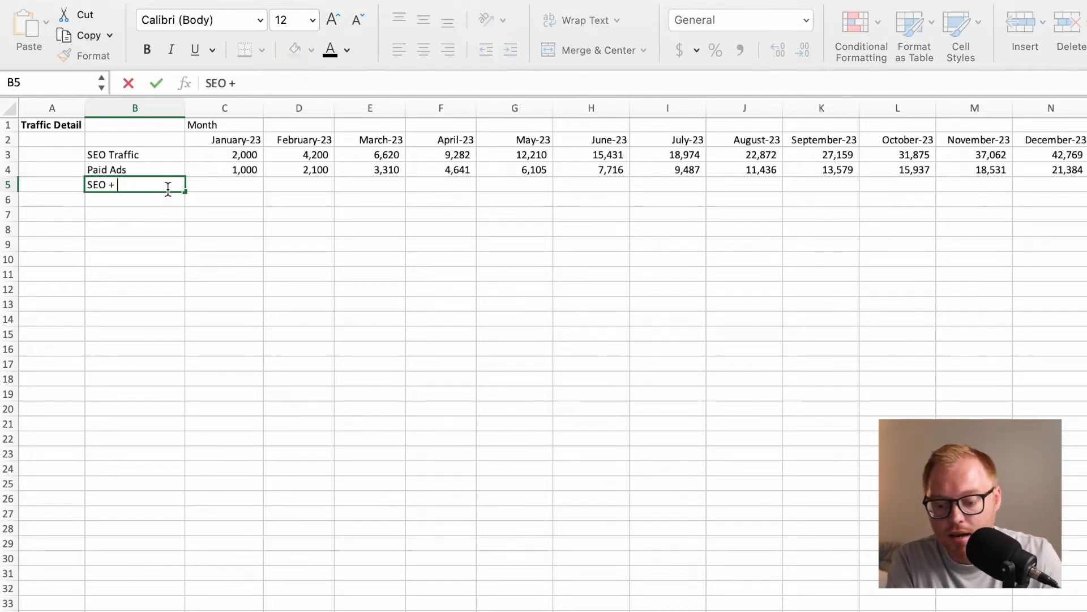
pyautogui.write('Ad Traffic')
pyautogui.press('Tab')
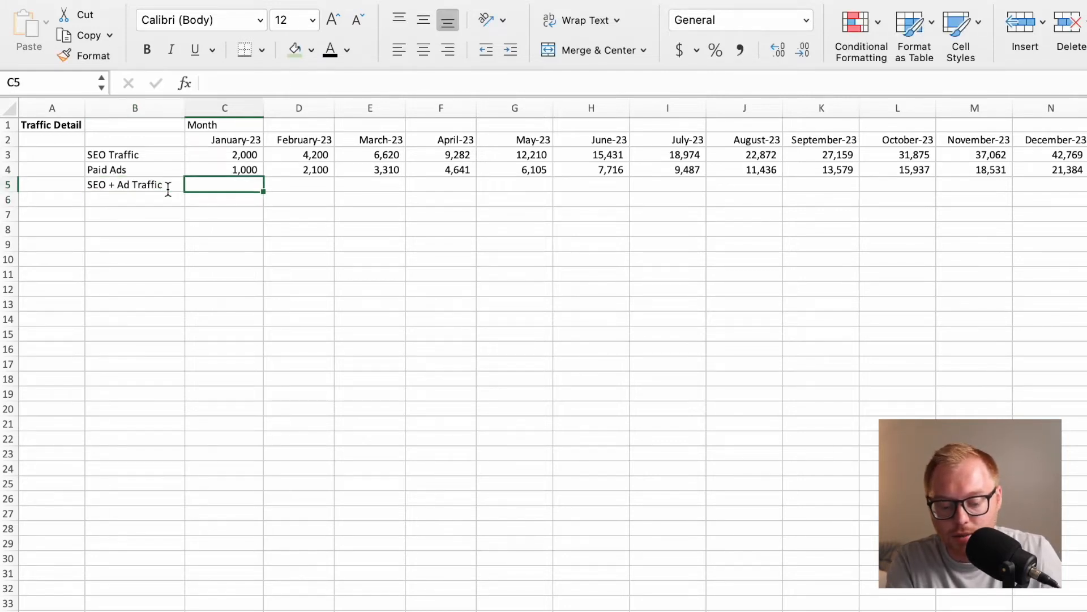
# Enter the formula =C3+C4 in C5 and fill it across all the month columns.
pyautogui.write('=')
pyautogui.click(200, 159)
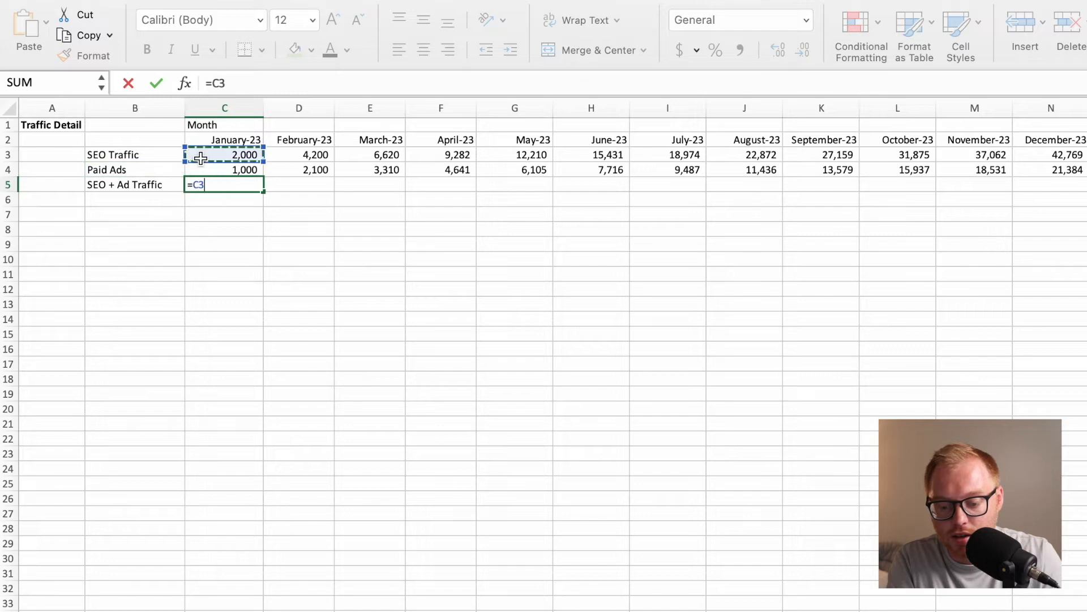
pyautogui.write('+')
pyautogui.click(199, 169)
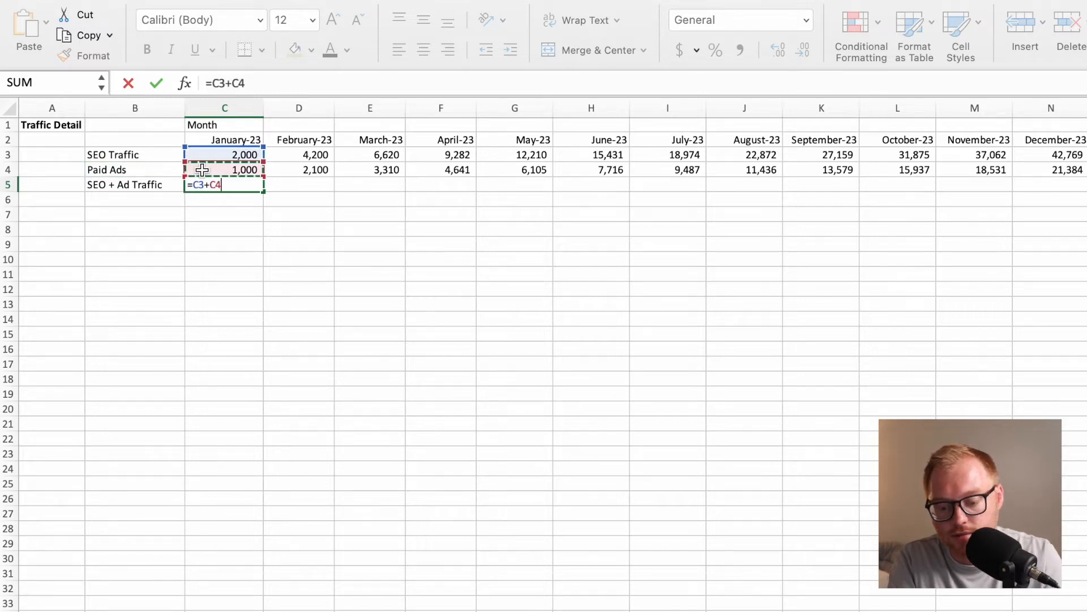
pyautogui.press('Return')
pyautogui.click(236, 184)
pyautogui.moveTo(263, 191); pyautogui.dragTo(1081, 184)
pyautogui.hscroll(-20, 1068, 199)
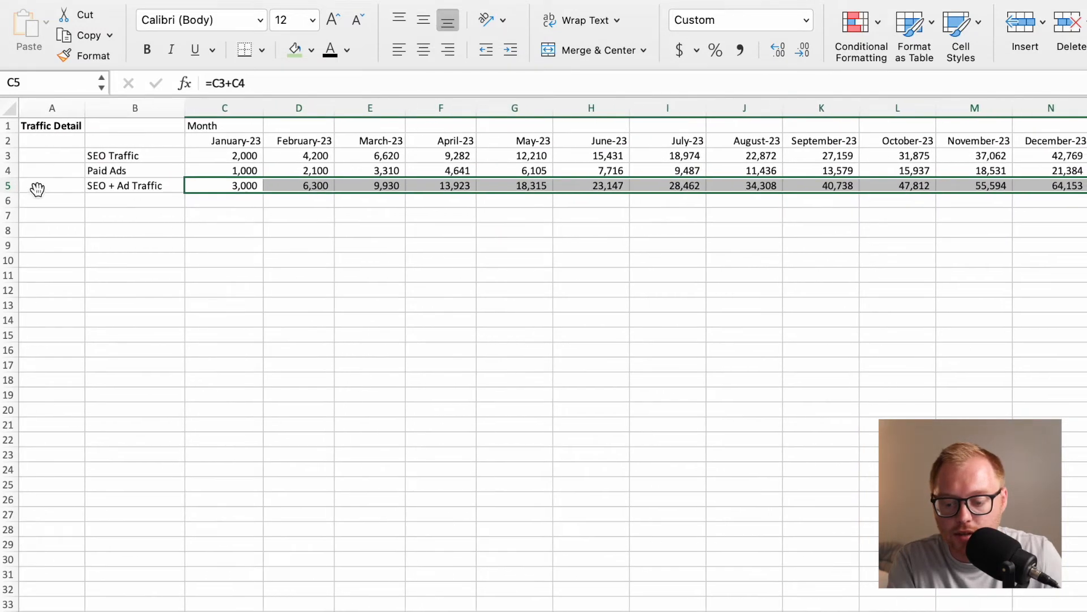
# Make the entire SEO + Ad Traffic row 5 bold.
pyautogui.click(12, 187)
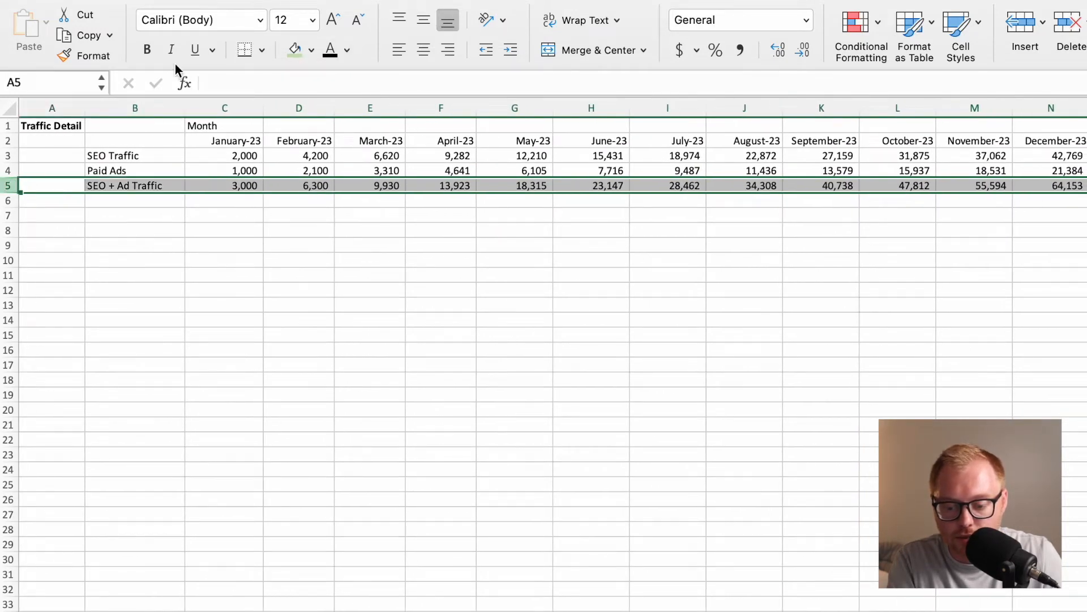
pyautogui.click(146, 49)
pyautogui.click(144, 201)
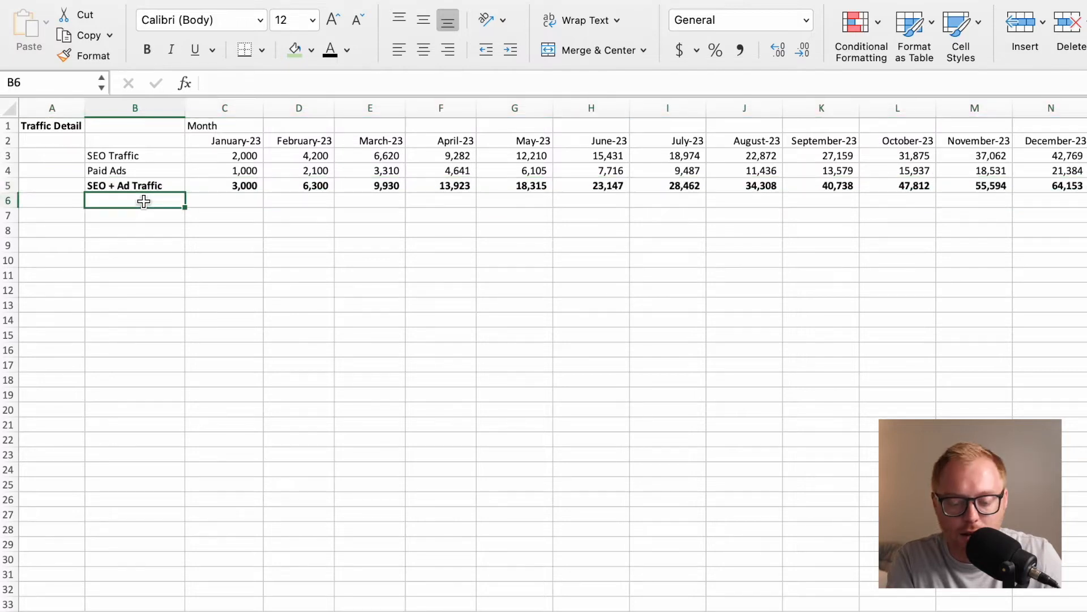
# Label cell B7 Direct Traffic, leaving row 6 empty, and select its January cell C7.
pyautogui.click(134, 217)
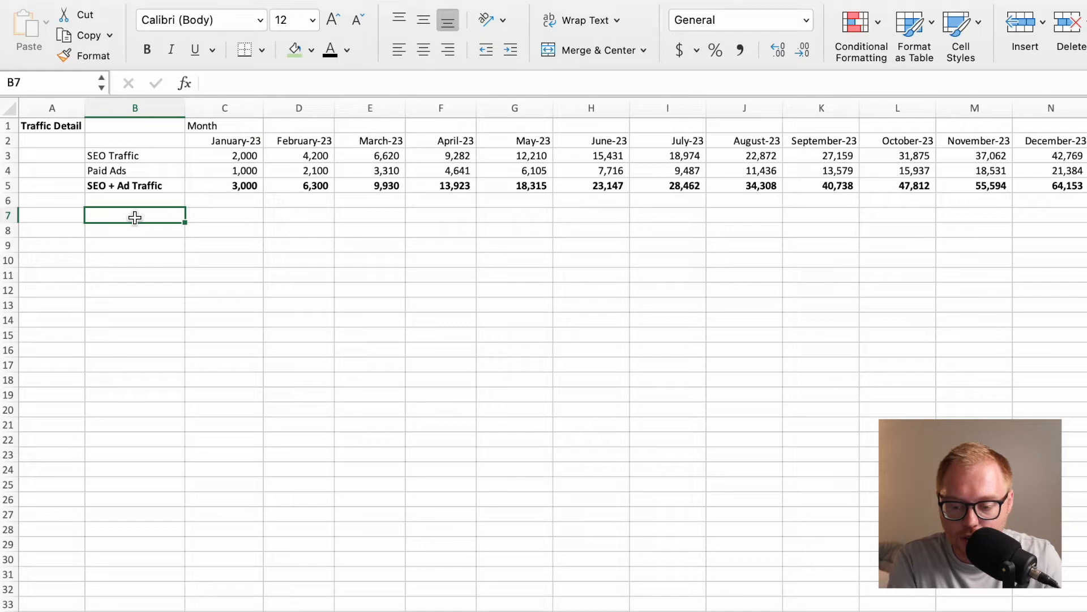
pyautogui.write('Direc')
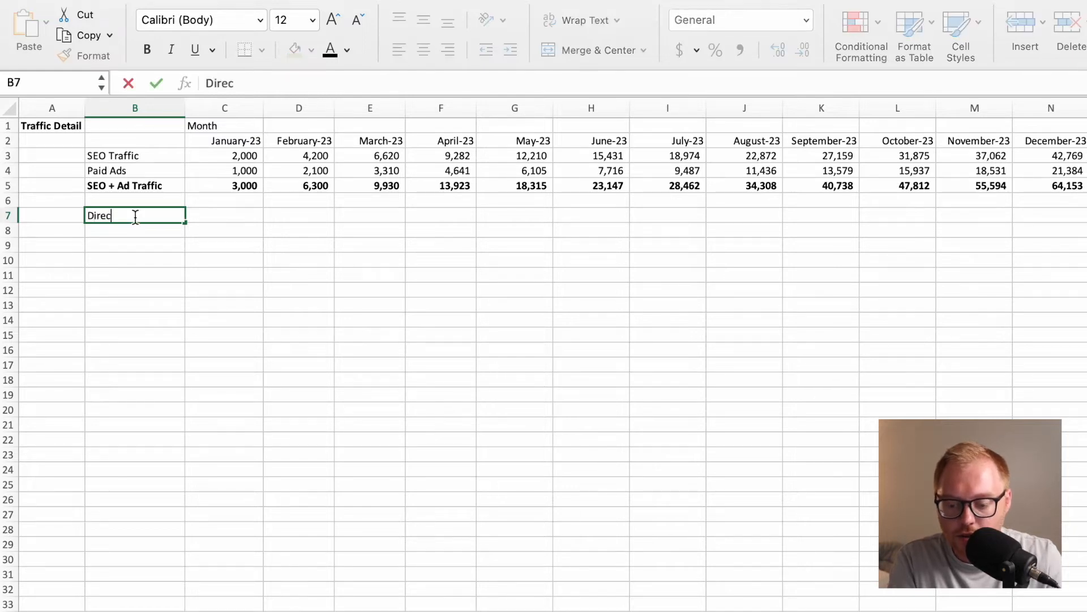
pyautogui.write('t Traffic')
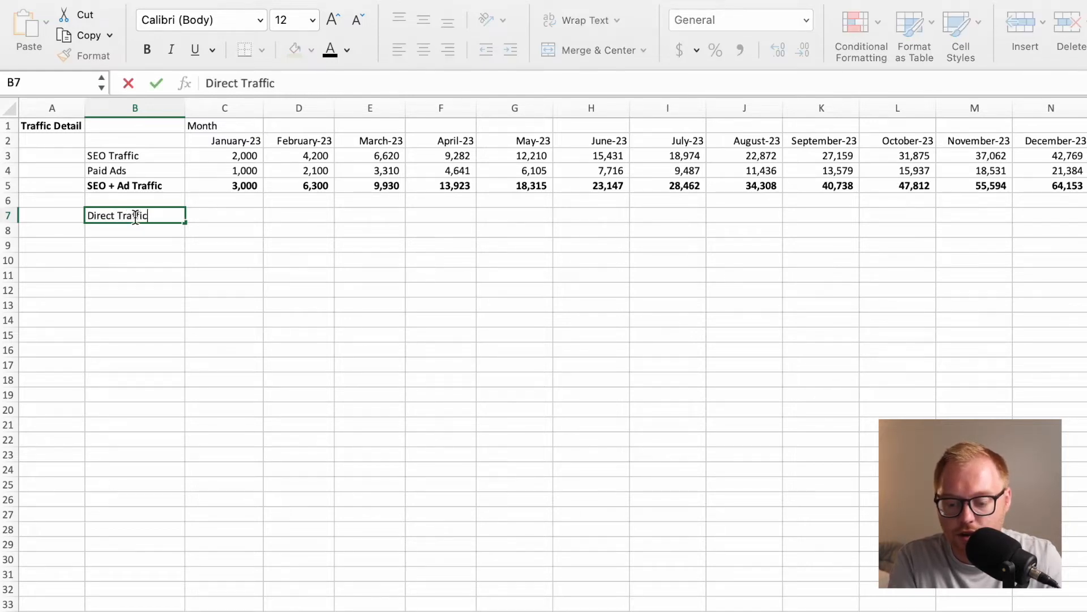
pyautogui.press('Return')
pyautogui.press('Right')
pyautogui.press('Up')
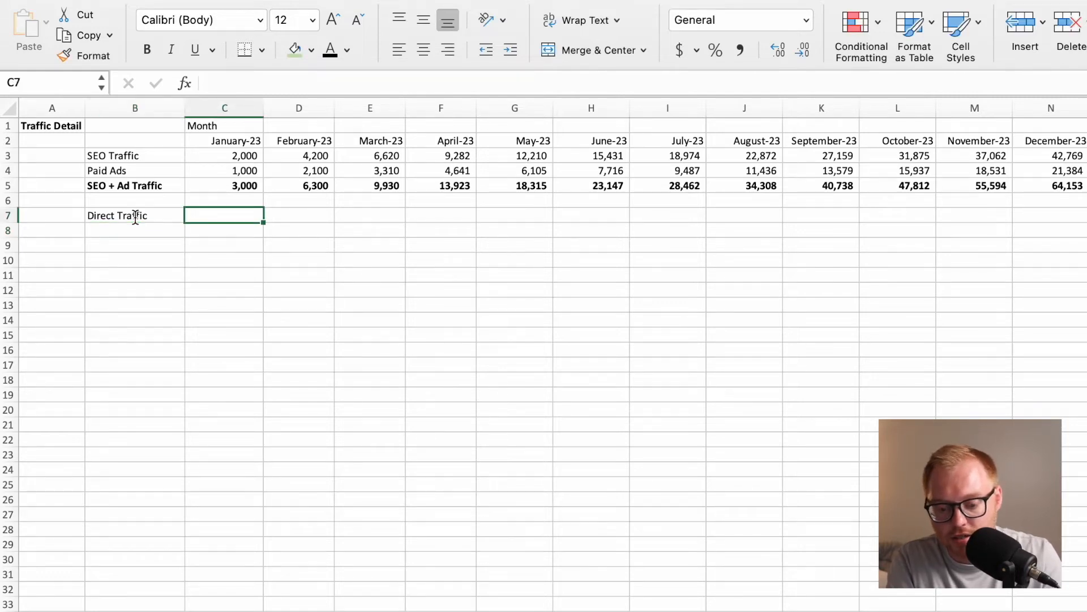
# Enter the formula =C5*DTM in C7 for January's direct traffic, using the DTM named range.
pyautogui.write('=')
pyautogui.click(201, 192)
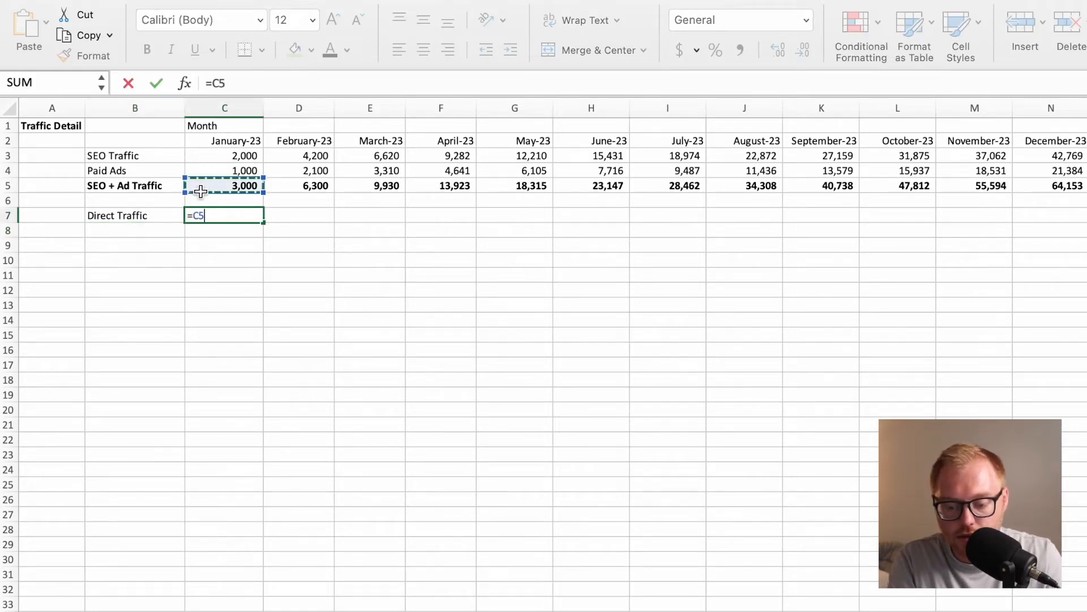
pyautogui.write('*Di')
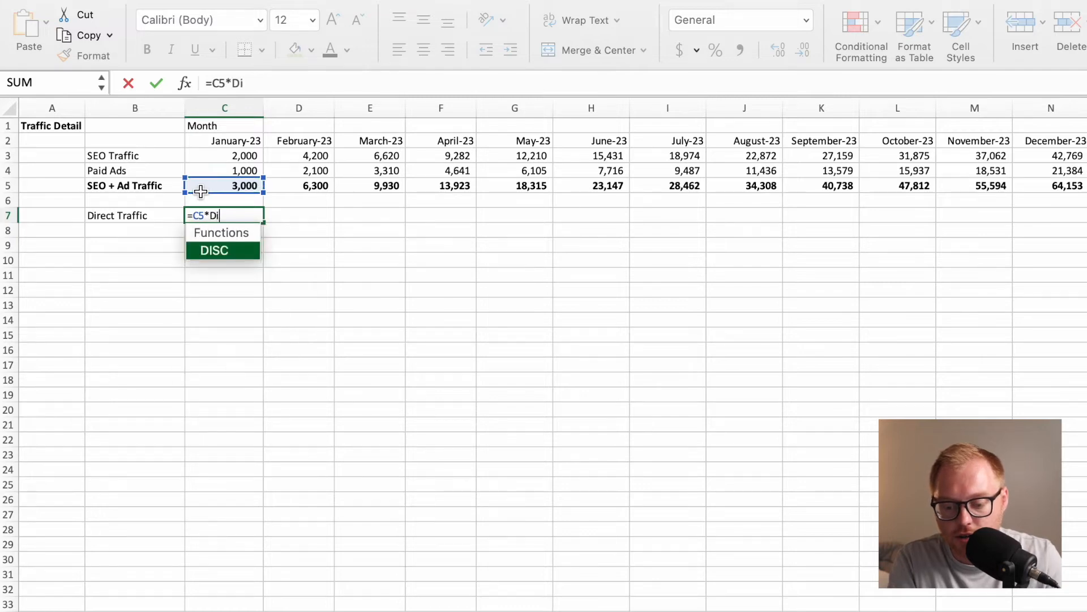
pyautogui.press('BackSpace')
pyautogui.press('BackSpace')
pyautogui.write('D')
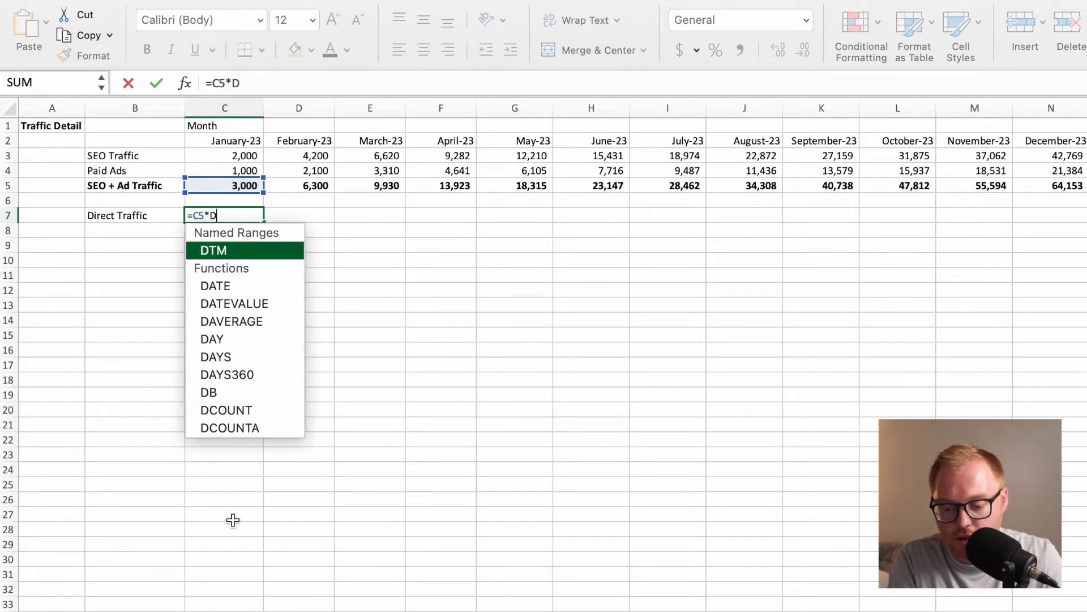
pyautogui.scroll(-5, 251, 285)
pyautogui.write('TM')
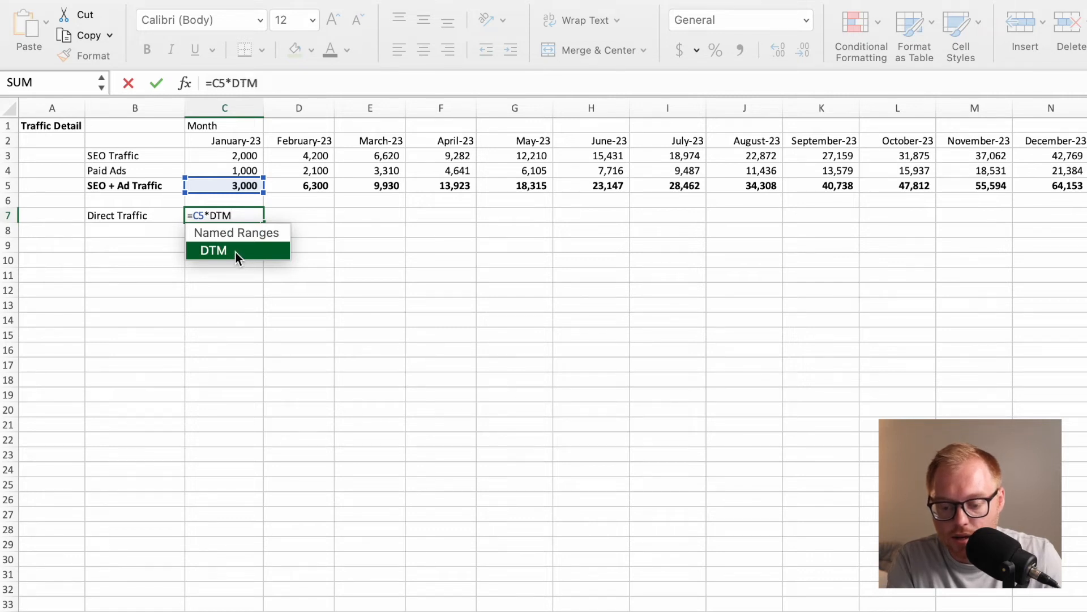
pyautogui.press('Return')
# Fill the Direct Traffic formula from C7 across all the month columns.
pyautogui.click(235, 220)
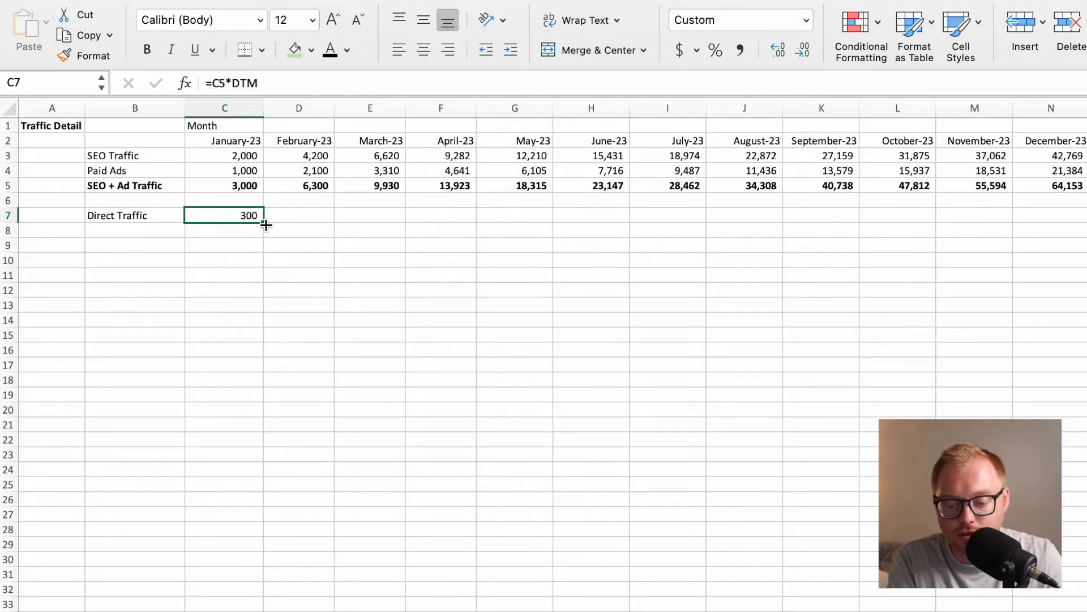
pyautogui.moveTo(262, 223); pyautogui.dragTo(1061, 222)
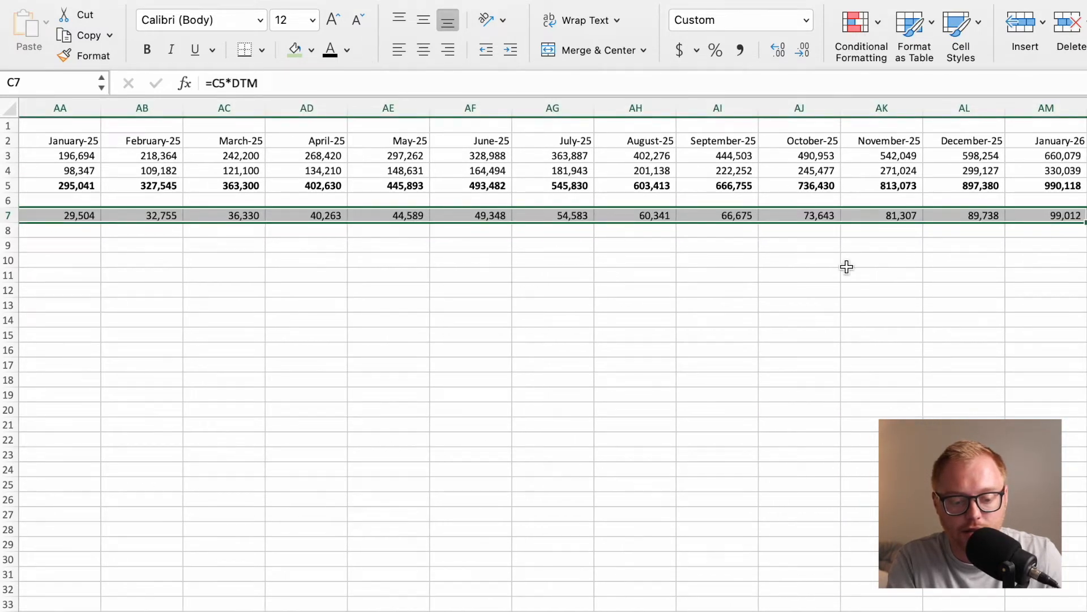
pyautogui.hscroll(-20, 620, 250)
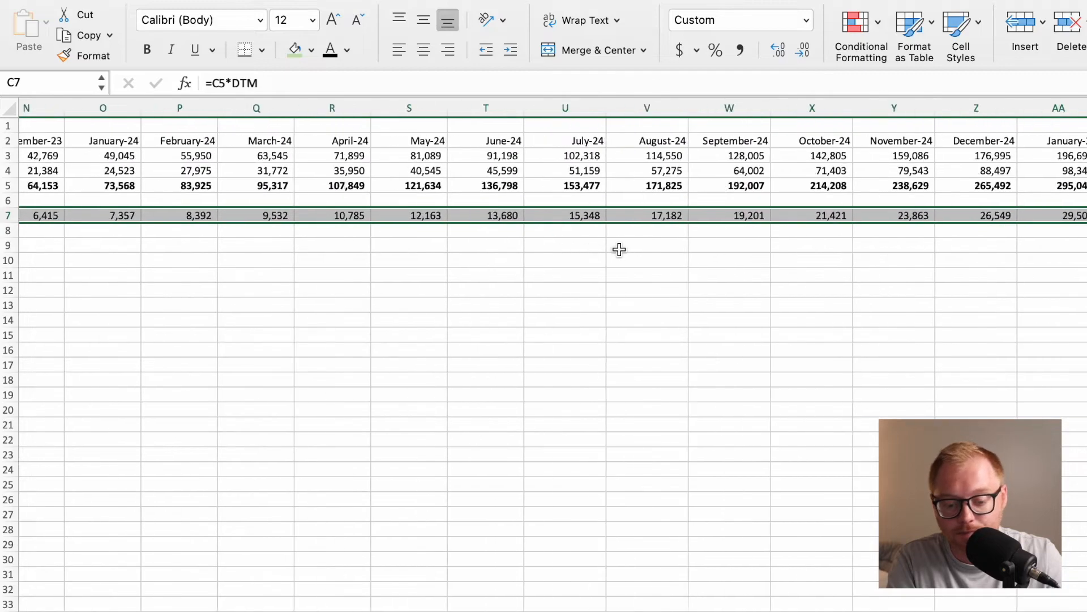
pyautogui.click(337, 263)
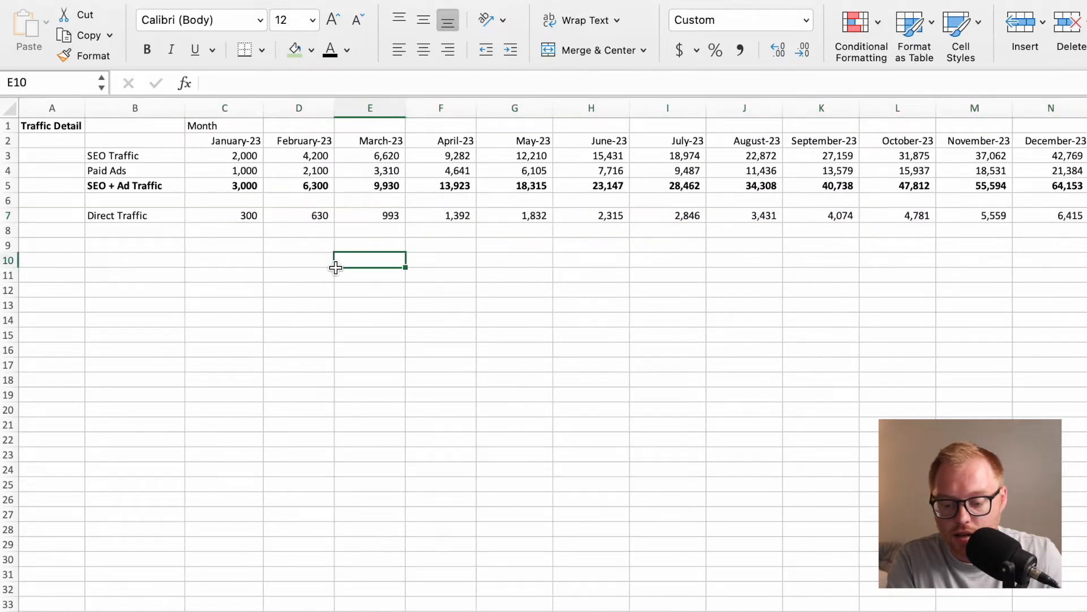
# Label cell B9 Total Traffic, leaving row 8 empty, and select its January cell C9.
pyautogui.click(124, 251)
pyautogui.write('Total Traffic')
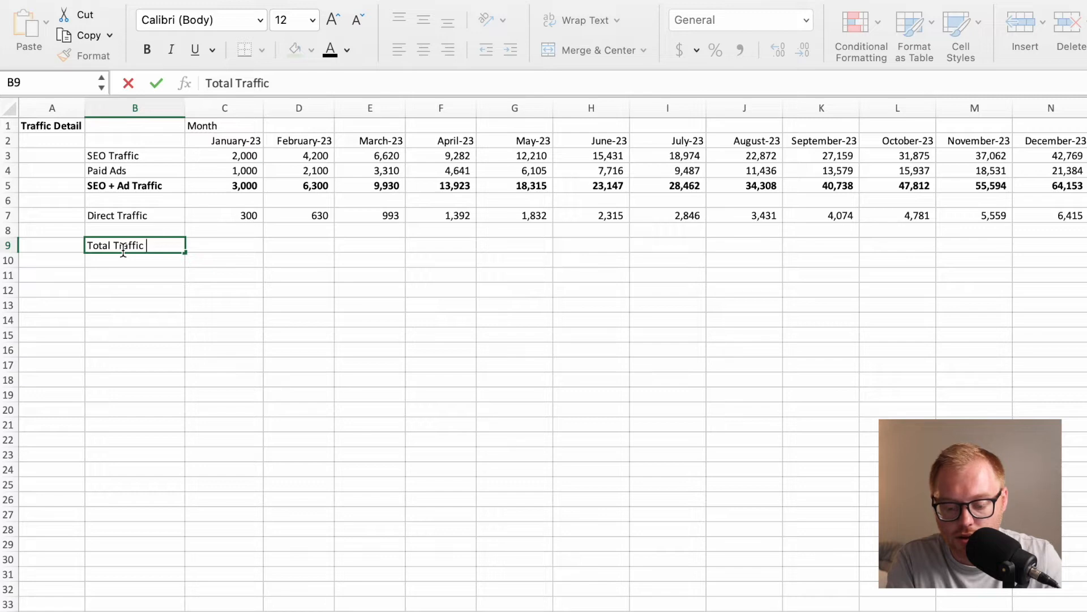
pyautogui.press('Return')
pyautogui.press('Up')
pyautogui.press('Right')
# Enter the formula =C5+C7 in C9 and fill it across all the month columns.
pyautogui.write('=')
pyautogui.click(222, 187)
pyautogui.write('+')
pyautogui.click(234, 214)
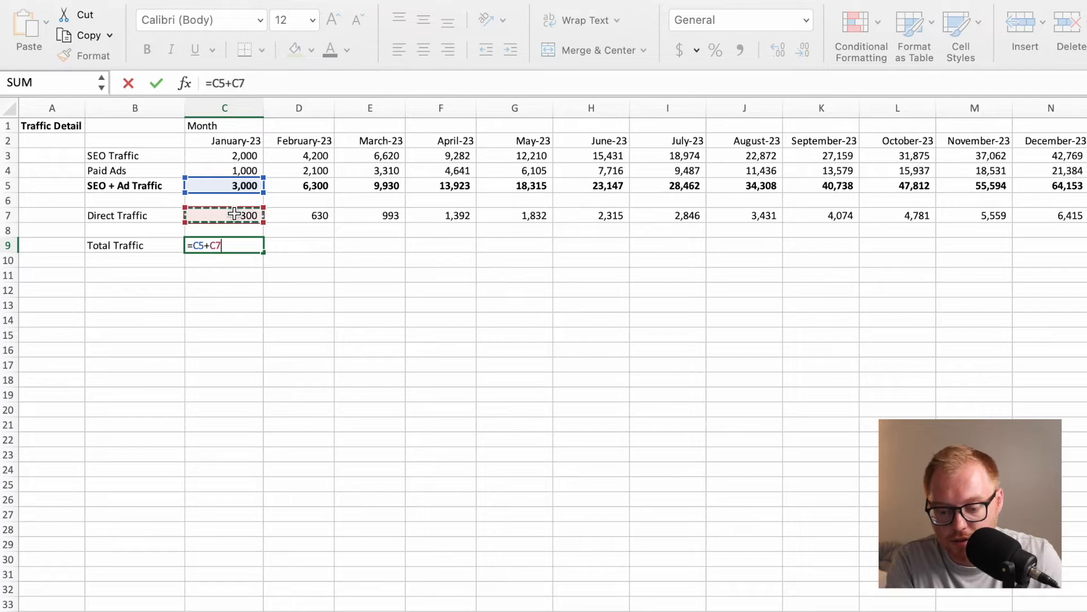
pyautogui.press('Return')
pyautogui.click(226, 238)
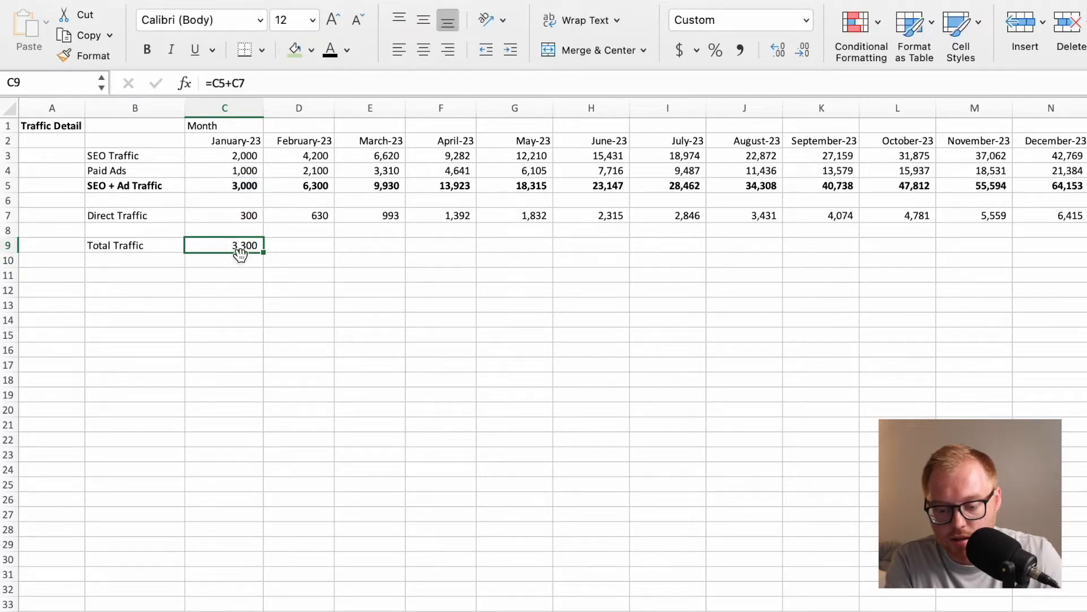
pyautogui.moveTo(264, 252); pyautogui.dragTo(1084, 252)
pyautogui.hscroll(-15, 966, 323)
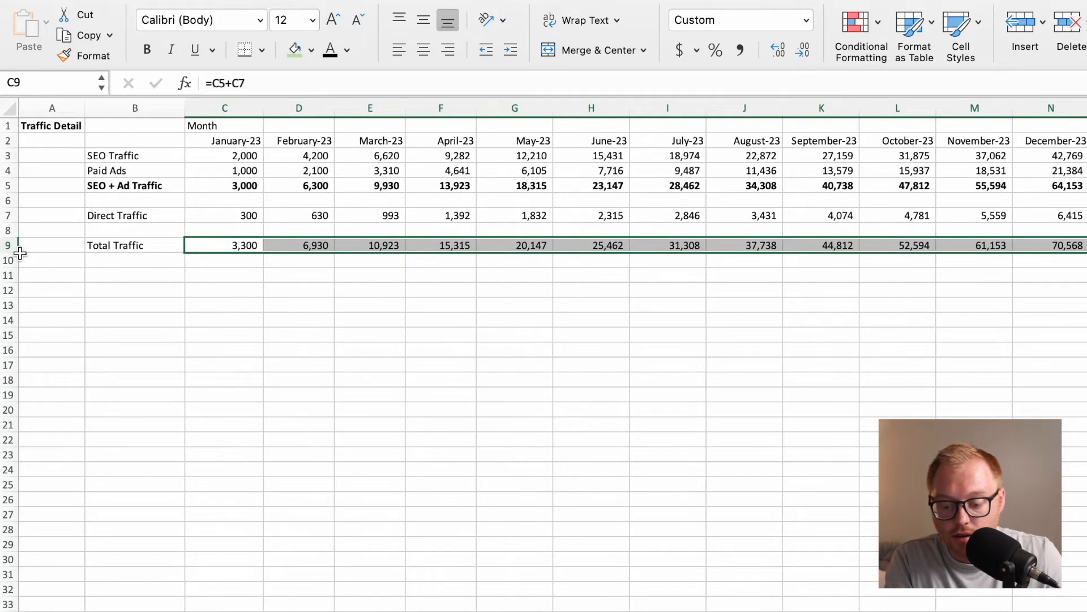
# Make the entire Total Traffic row 9 bold and give it a light blue fill.
pyautogui.click(9, 245)
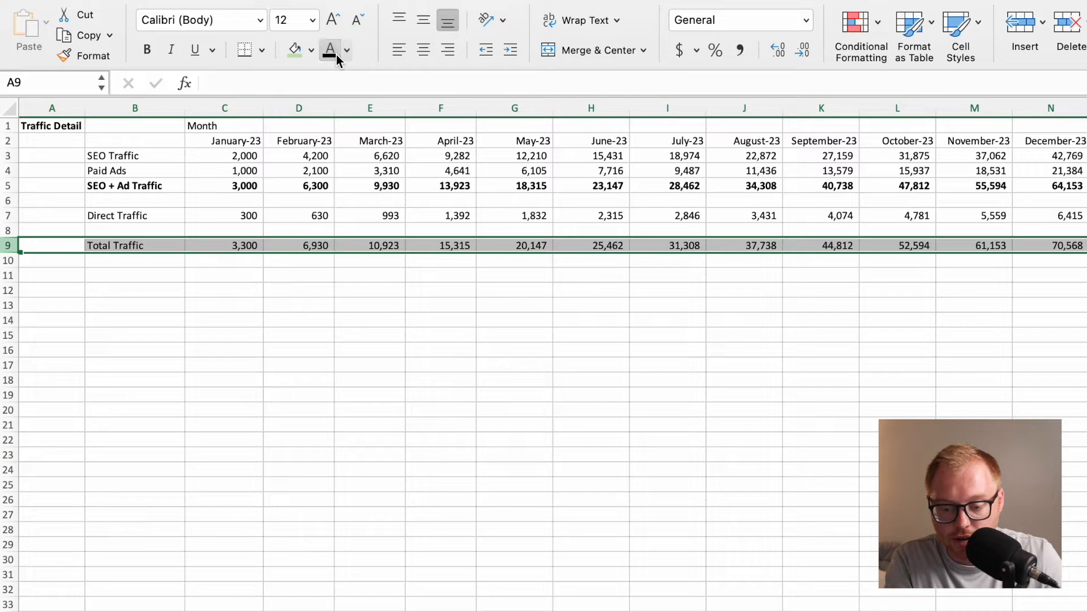
pyautogui.click(316, 56)
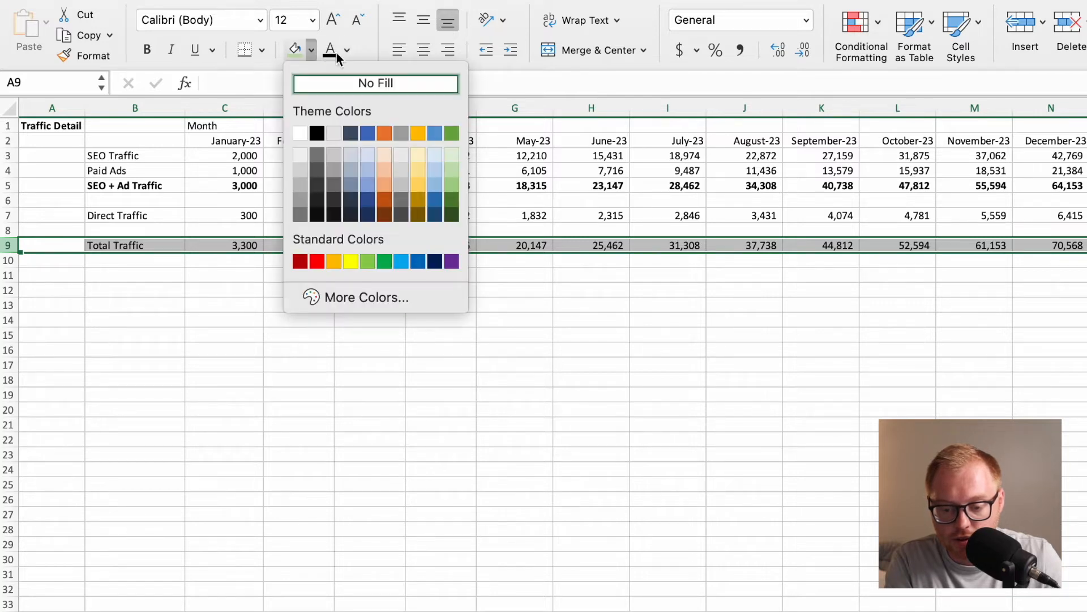
pyautogui.click(361, 51)
pyautogui.click(146, 51)
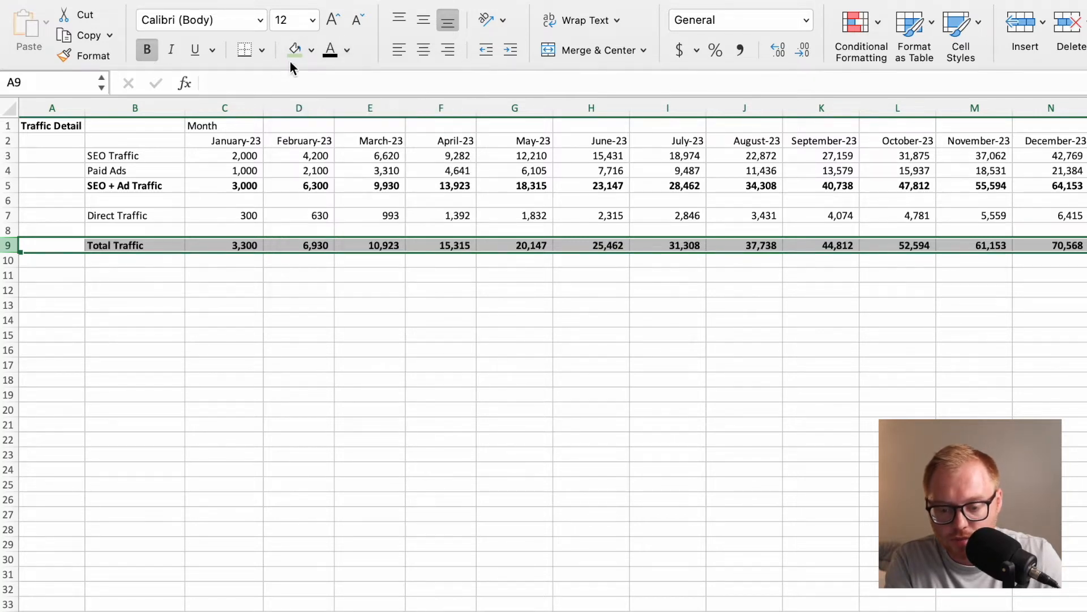
pyautogui.click(310, 51)
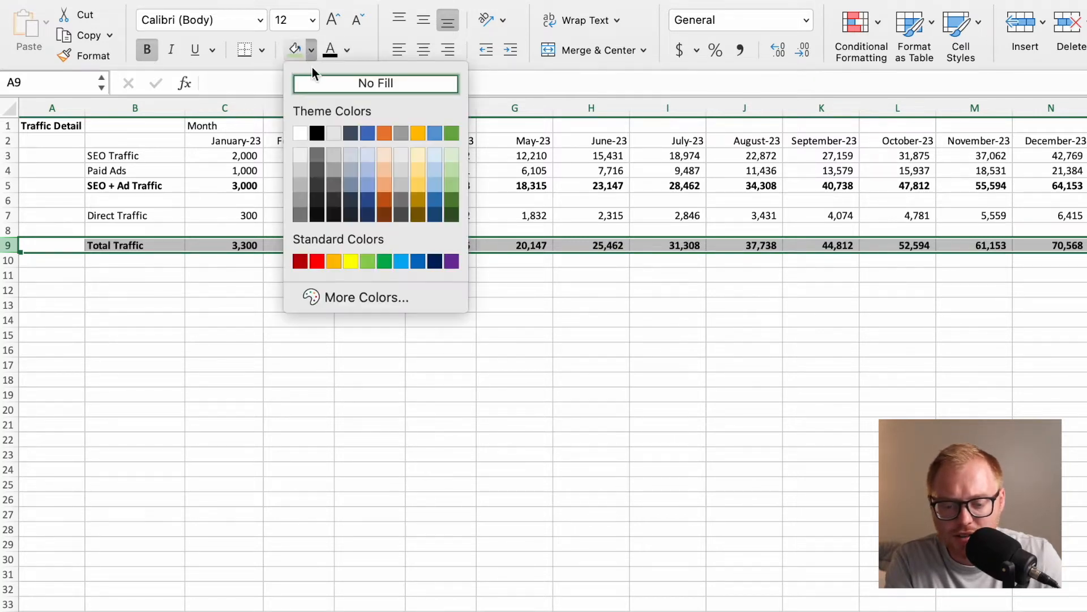
pyautogui.click(366, 160)
pyautogui.click(215, 303)
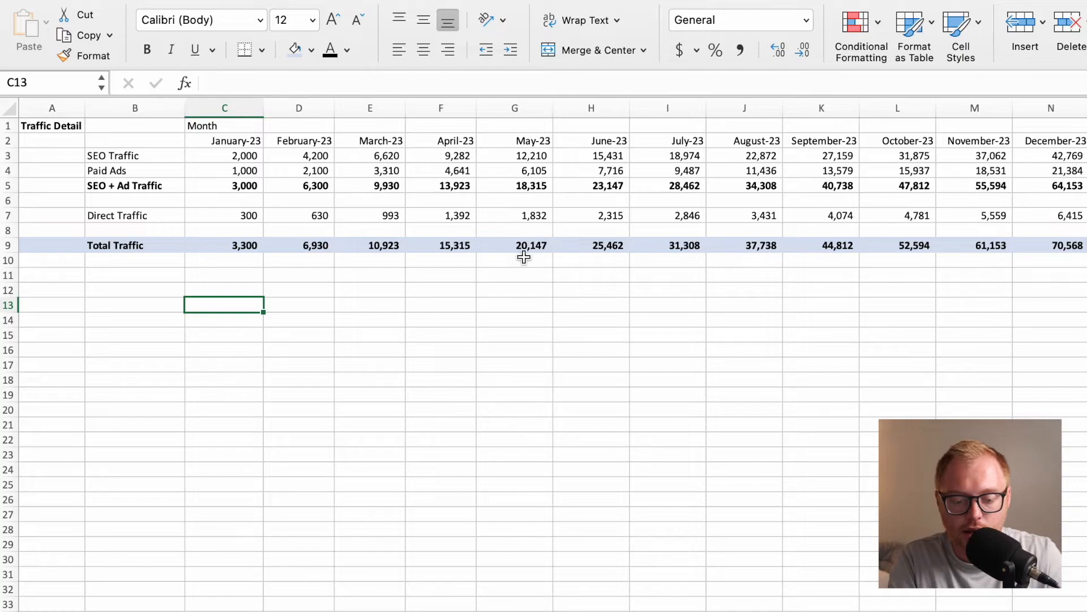
# Review the Total Traffic row across the projected months and select January's total in C9.
pyautogui.hscroll(10, 594, 250)
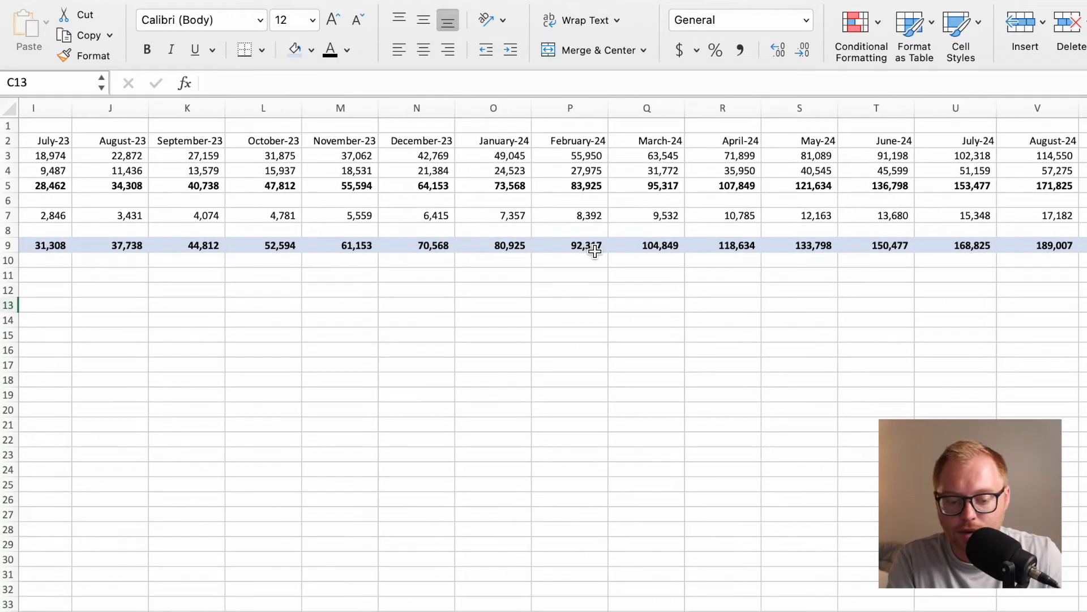
pyautogui.hscroll(-3, 723, 214)
pyautogui.scroll(1, 720, 217)
pyautogui.hscroll(-6, 720, 216)
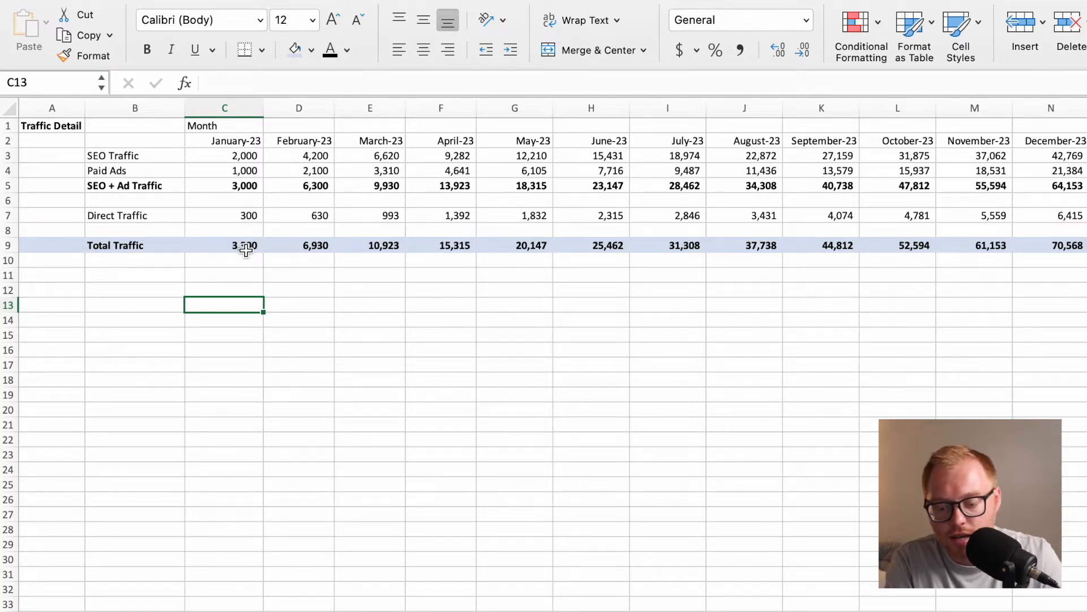
pyautogui.click(244, 246)
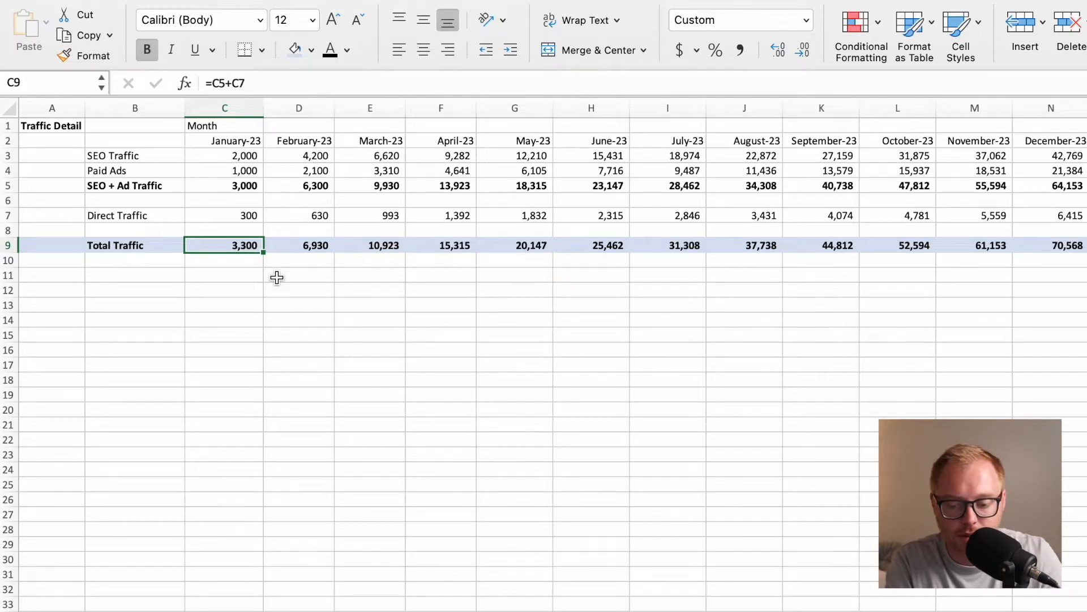
# Add a new sheet after Traffic Detail and name it Monthly Income Statement.
pyautogui.click(221, 322)
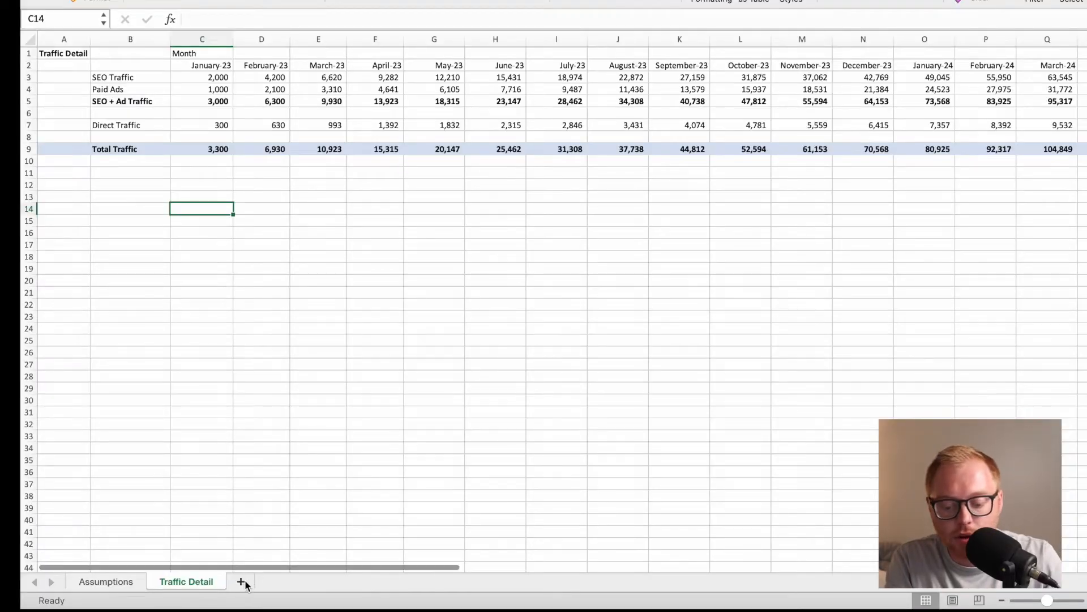
pyautogui.click(244, 579)
pyautogui.doubleClick(245, 580)
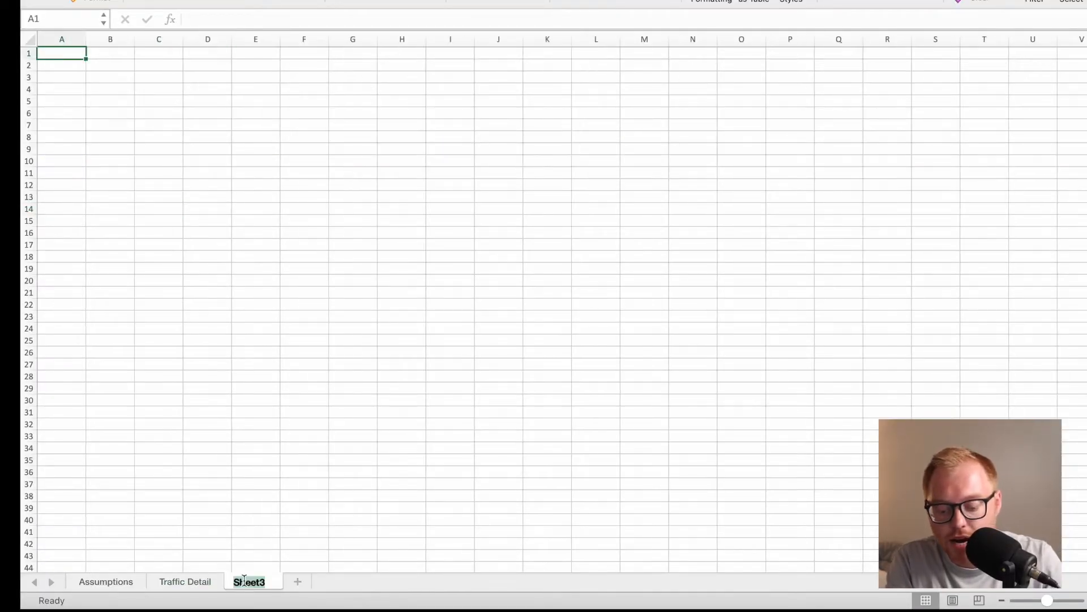
pyautogui.write('Monthly')
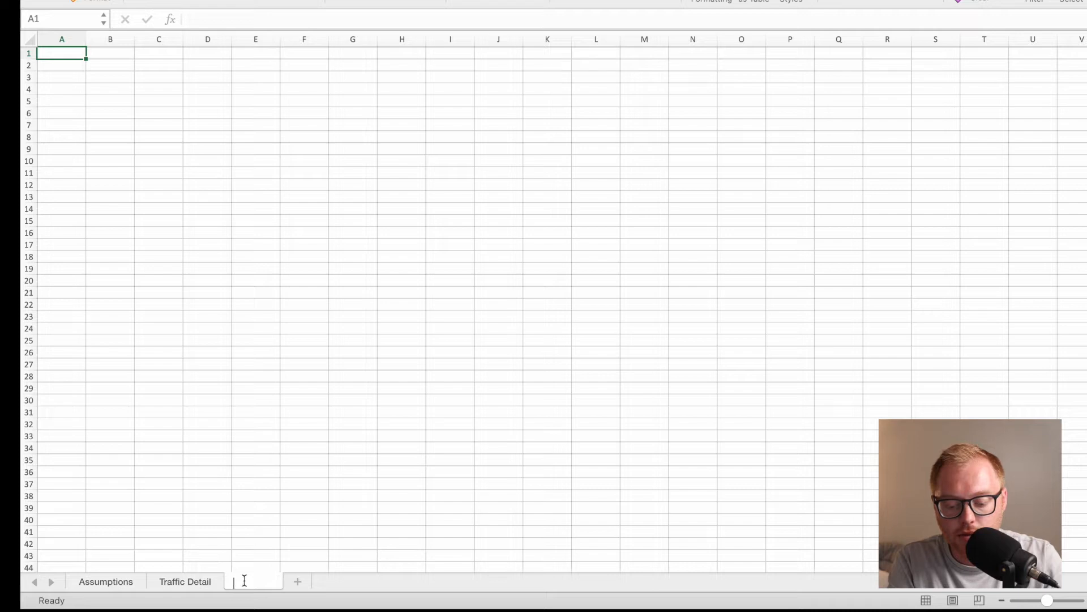
pyautogui.write(' Income Statae')
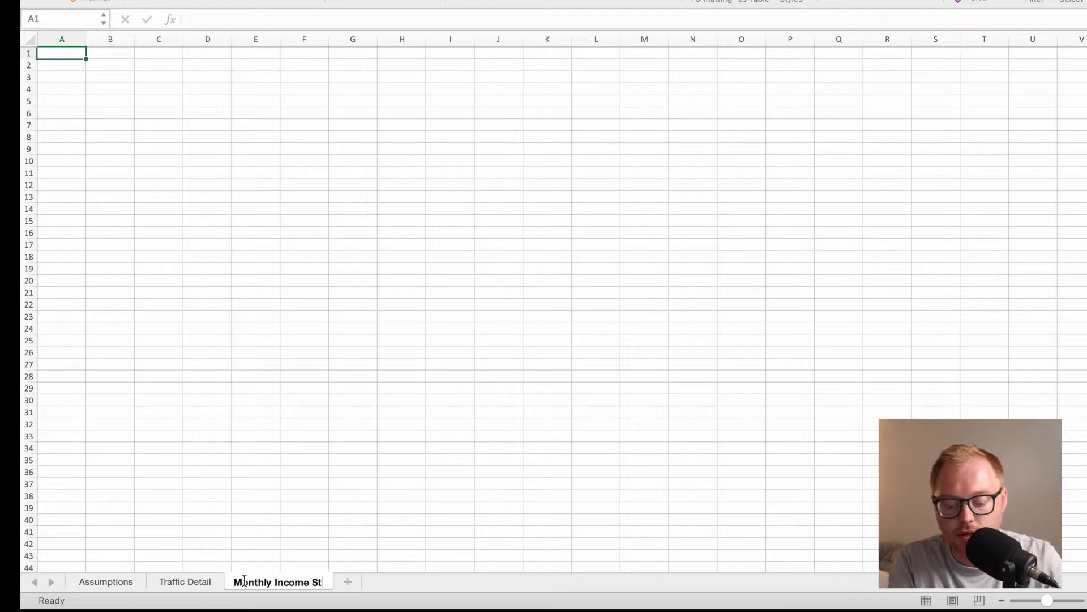
pyautogui.press('BackSpace')
pyautogui.press('BackSpace')
pyautogui.write('ement')
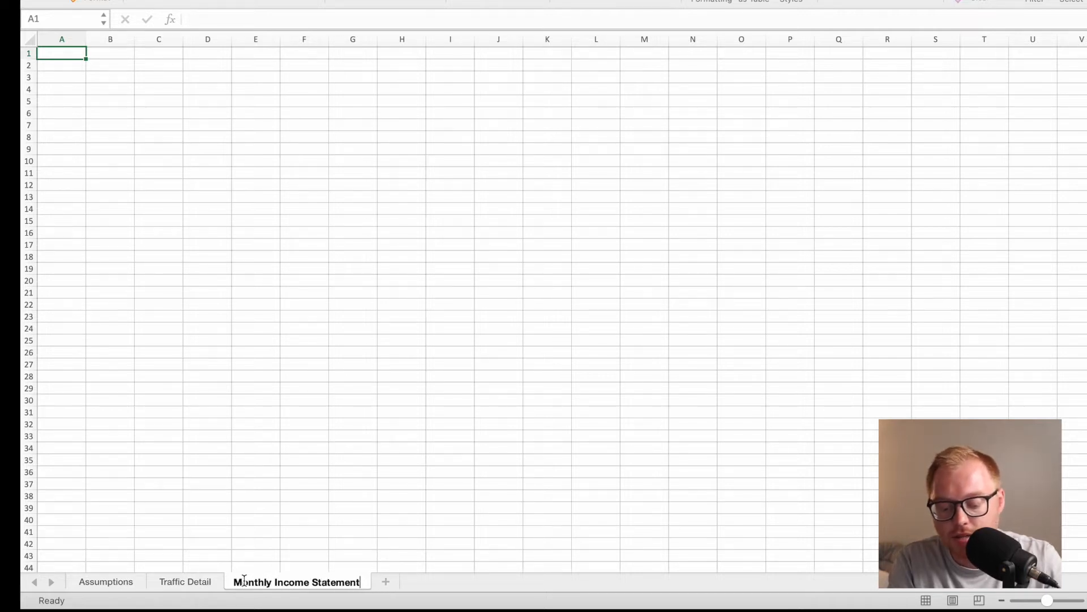
pyautogui.press('Return')
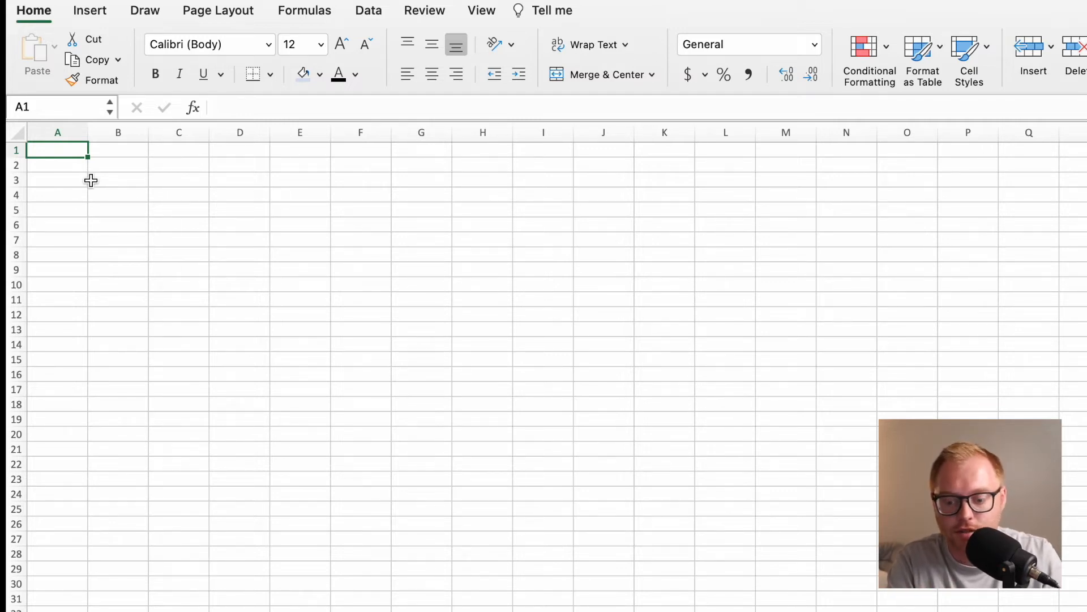
# Enter the title Monthly Income Statement in A1 and the label Month in B2.
pyautogui.write('Month')
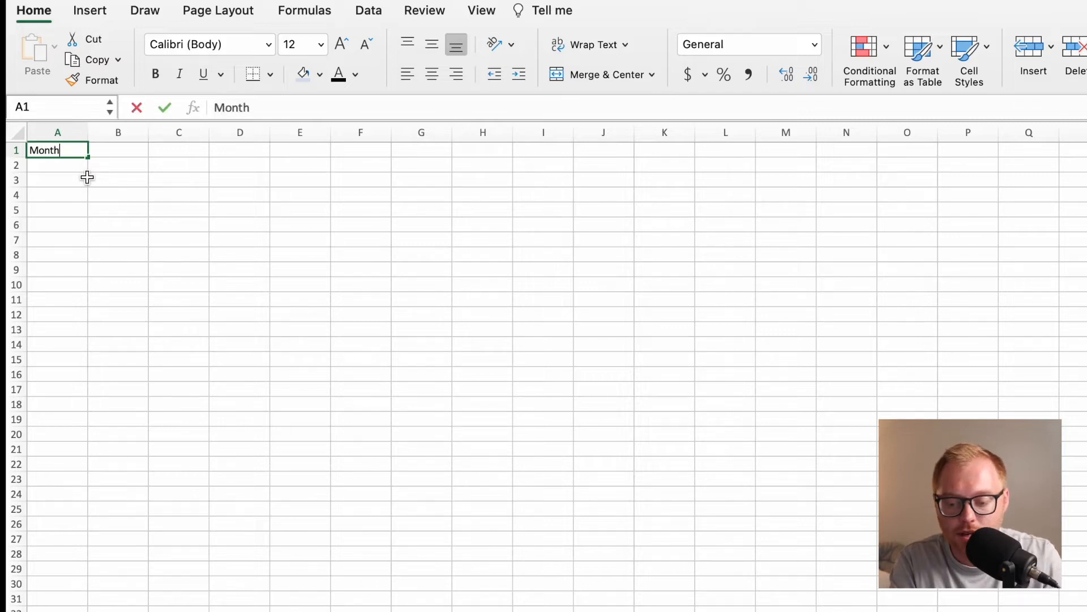
pyautogui.write('ly Income ')
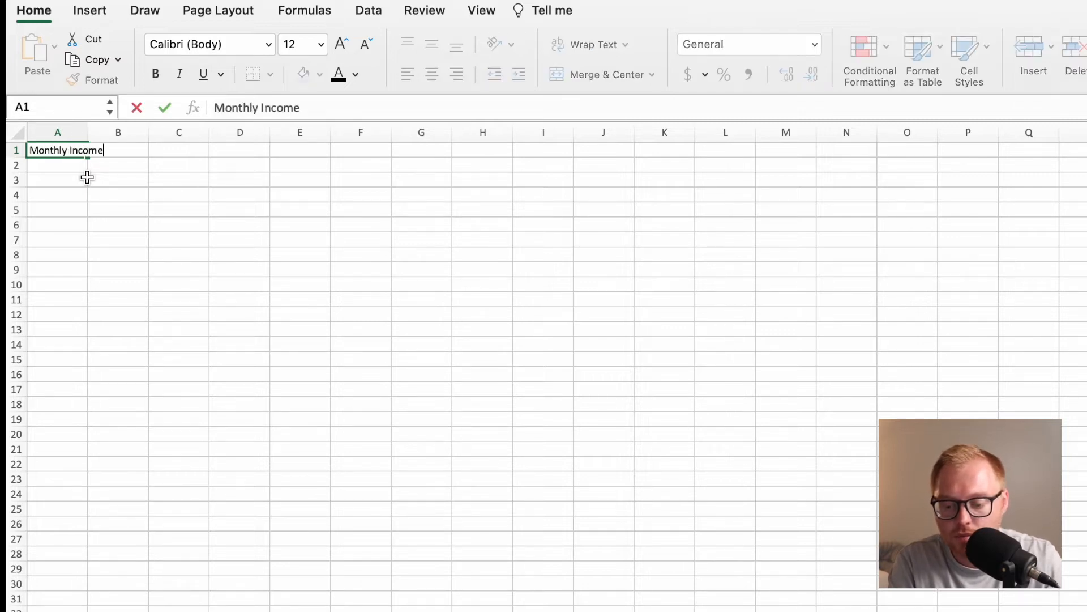
pyautogui.write('Statement')
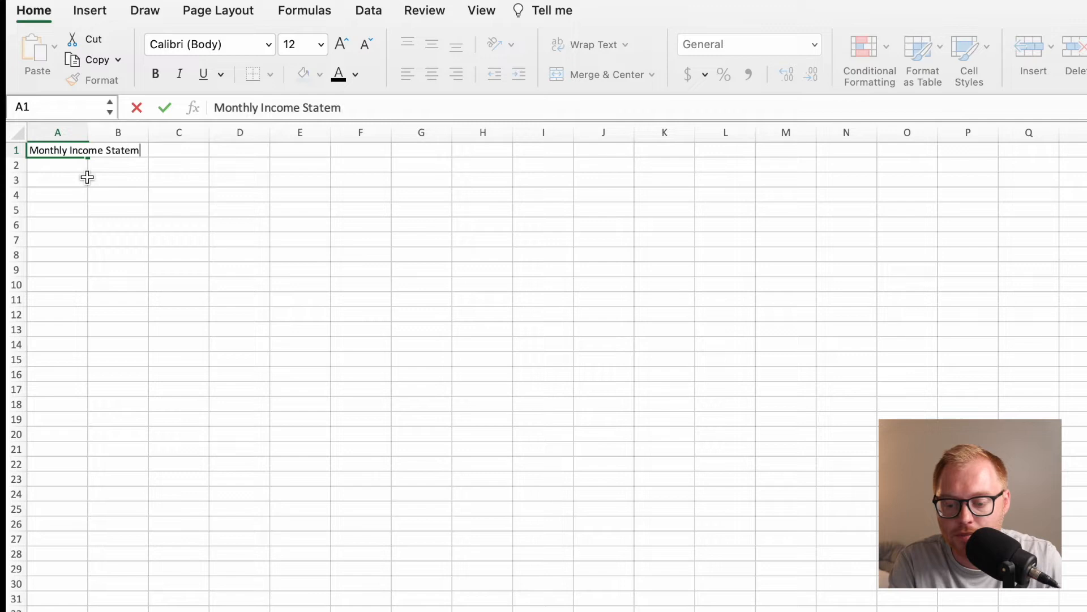
pyautogui.press('Return')
pyautogui.click(103, 169)
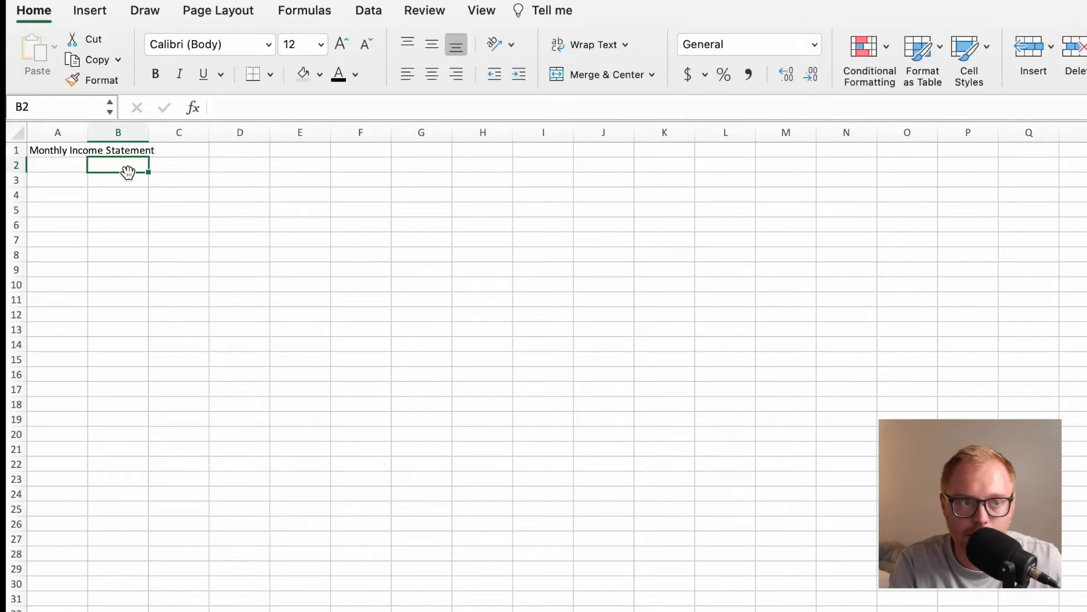
pyautogui.write('Monthy')
pyautogui.press('BackSpace')
pyautogui.press('Return')
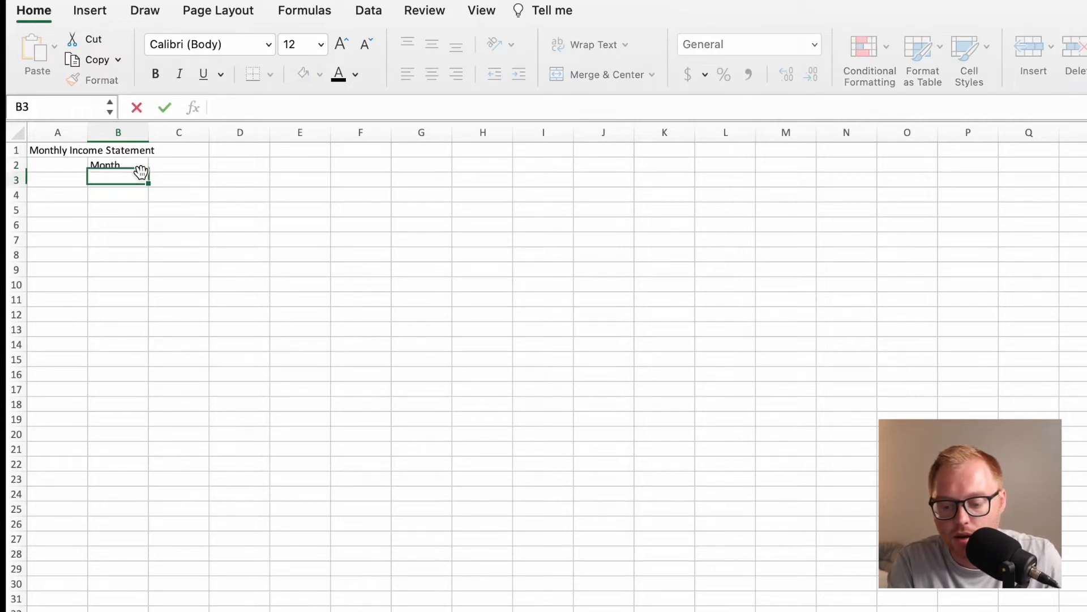
pyautogui.click(170, 167)
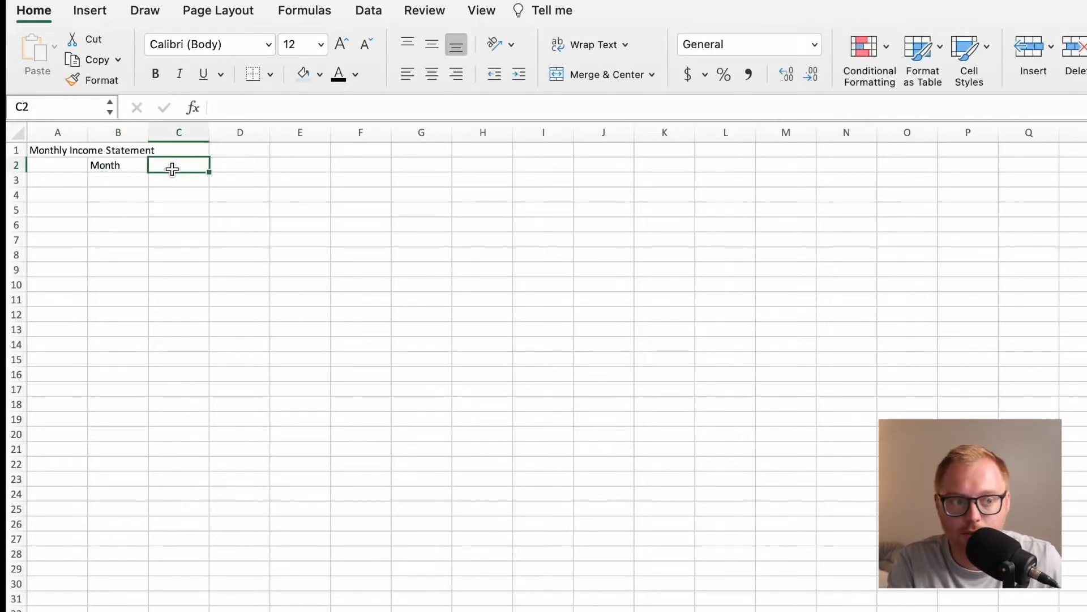
pyautogui.write('Janua')
pyautogui.write('ry/1')
pyautogui.write('/')
pyautogui.press('BackSpace')
pyautogui.press('BackSpace')
pyautogui.press('BackSpace')
pyautogui.press('BackSpace')
pyautogui.press('BackSpace')
pyautogui.press('BackSpace')
pyautogui.press('BackSpace')
pyautogui.write('/1/23')
pyautogui.press('Return')
pyautogui.click(171, 168)
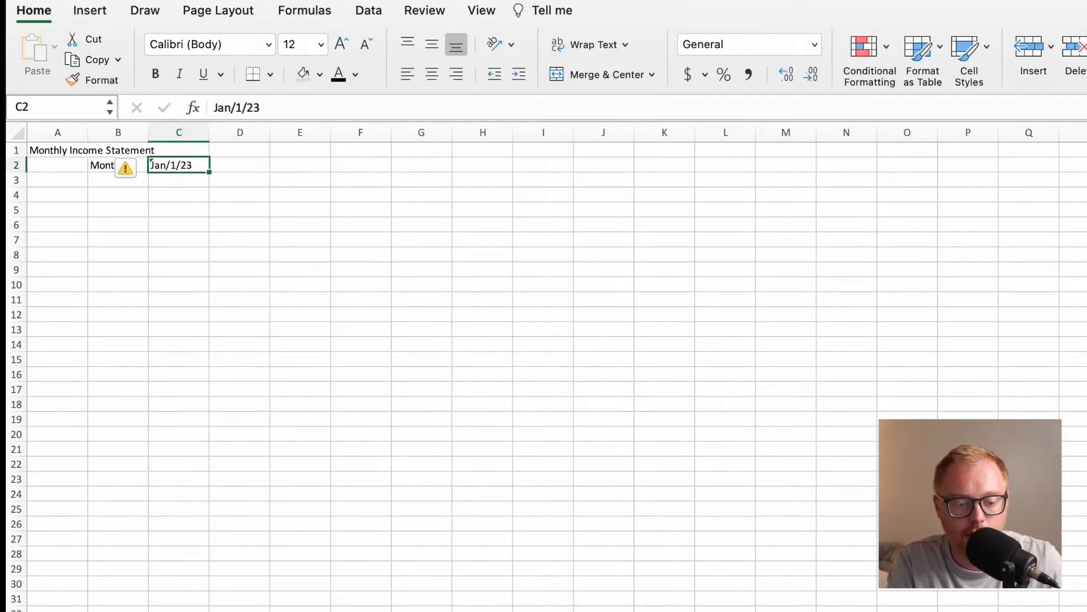
pyautogui.press('super+1')
pyautogui.click(505, 208)
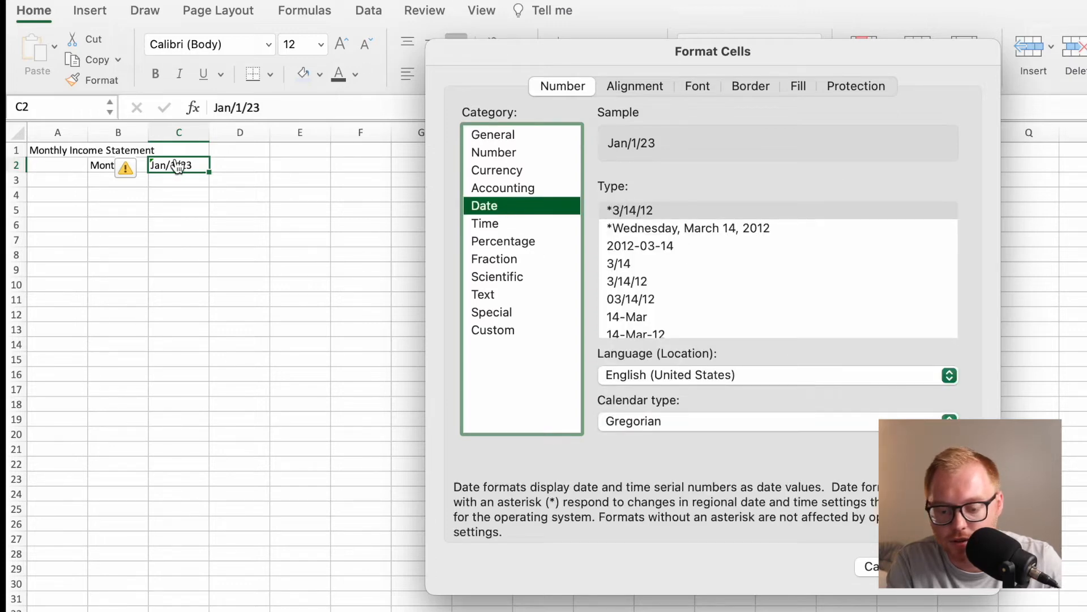
pyautogui.click(865, 565)
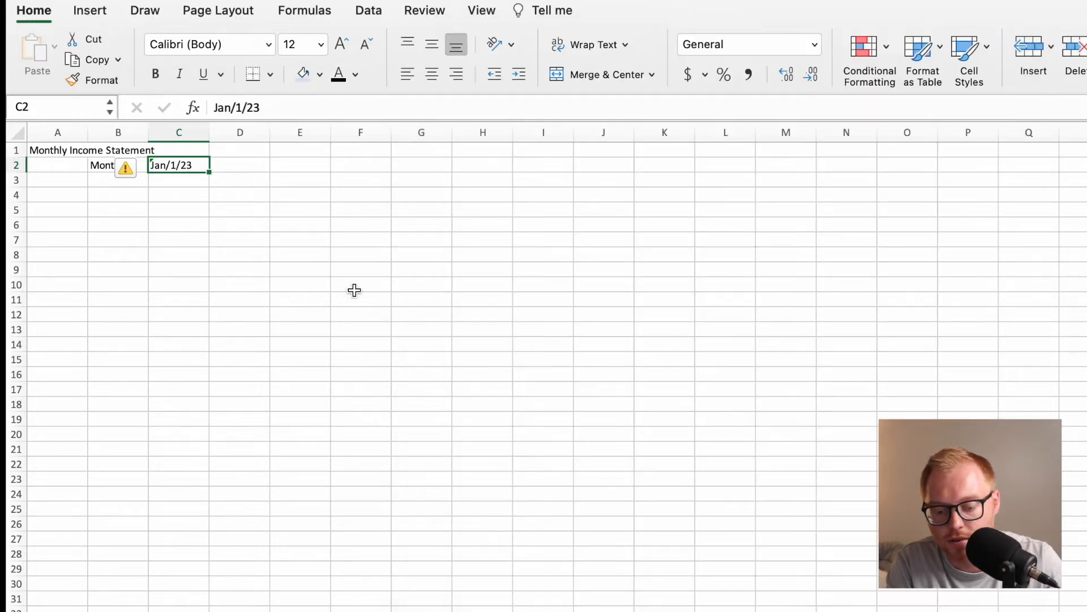
pyautogui.press('Delete')
# Enter the starting date January 1, 2023 in cell B3, below the Month label.
pyautogui.click(204, 182)
pyautogui.click(140, 181)
pyautogui.write('January')
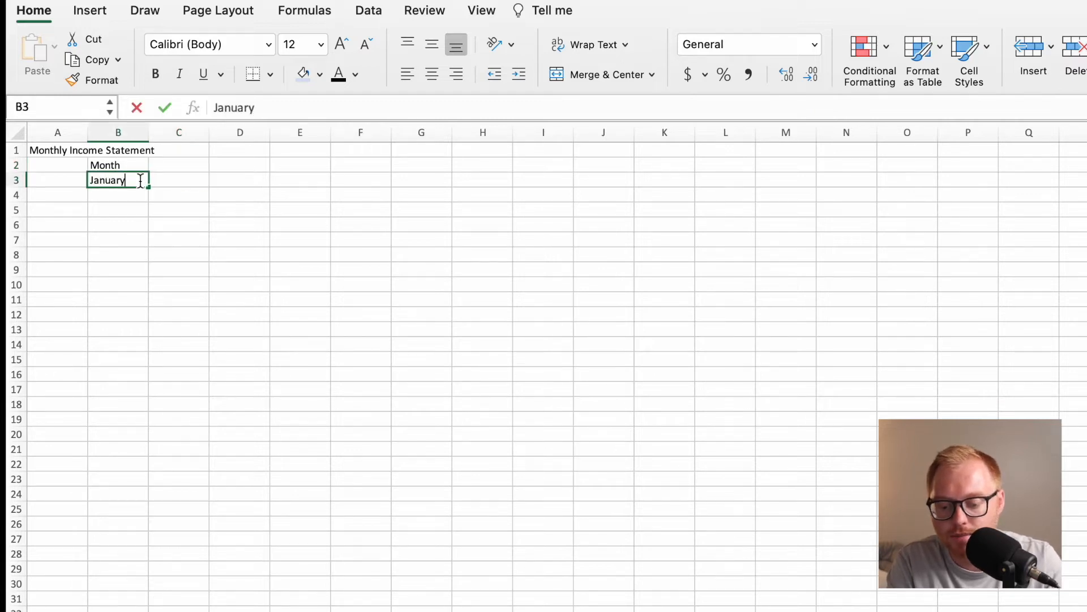
pyautogui.write('-1')
pyautogui.press('BackSpace')
pyautogui.press('BackSpace')
pyautogui.write(',')
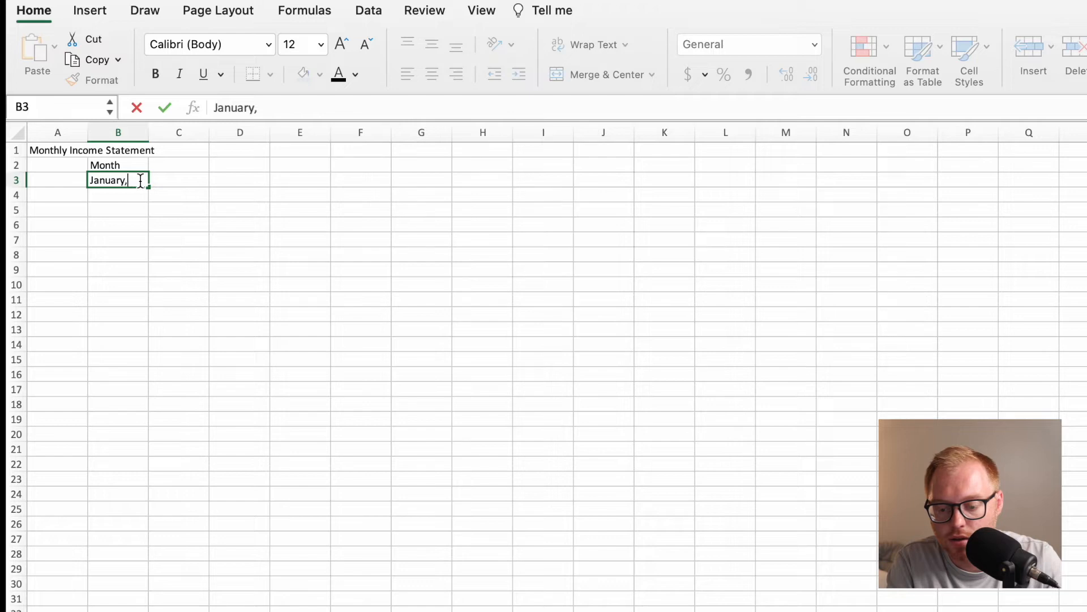
pyautogui.write(' 1, 2023')
pyautogui.press('Return')
pyautogui.click(119, 177)
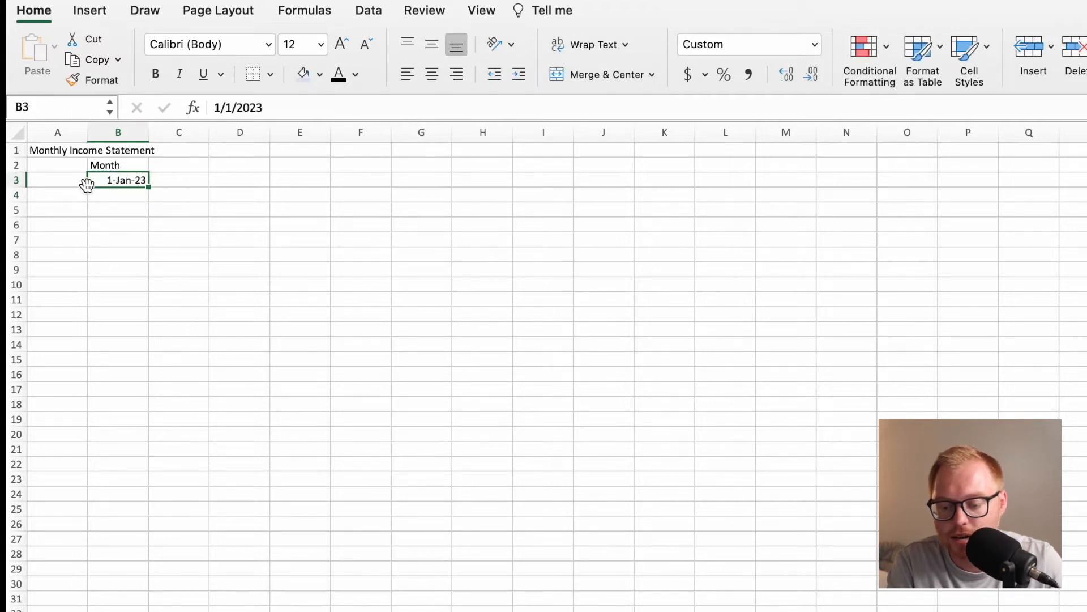
# Format the entire row 3 as dates using the March-12 type, showing the full month name and two-digit year.
pyautogui.click(19, 180)
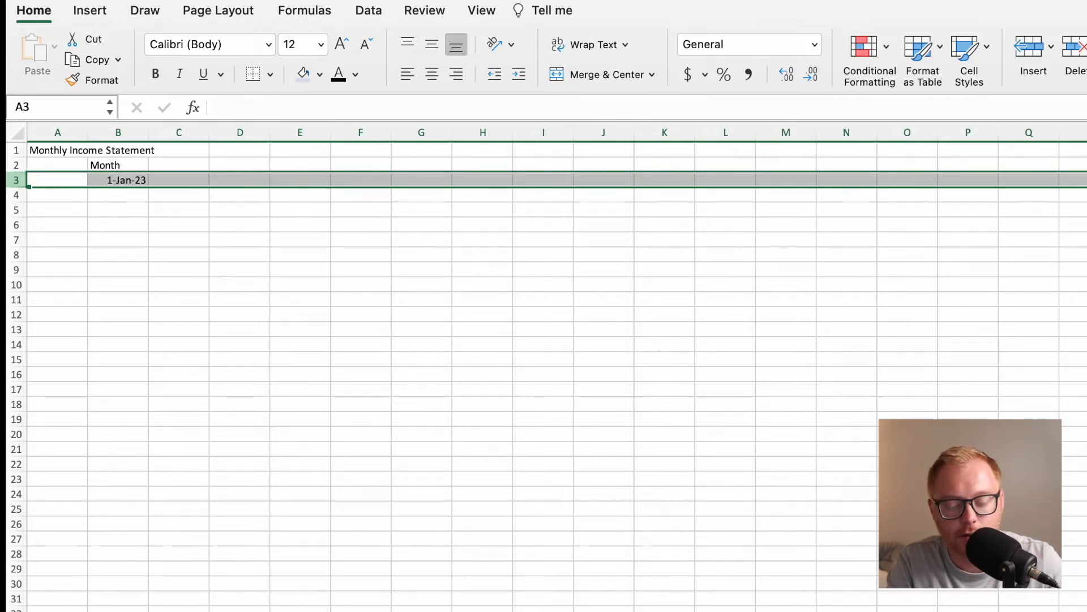
pyautogui.press('super+1')
pyautogui.click(498, 205)
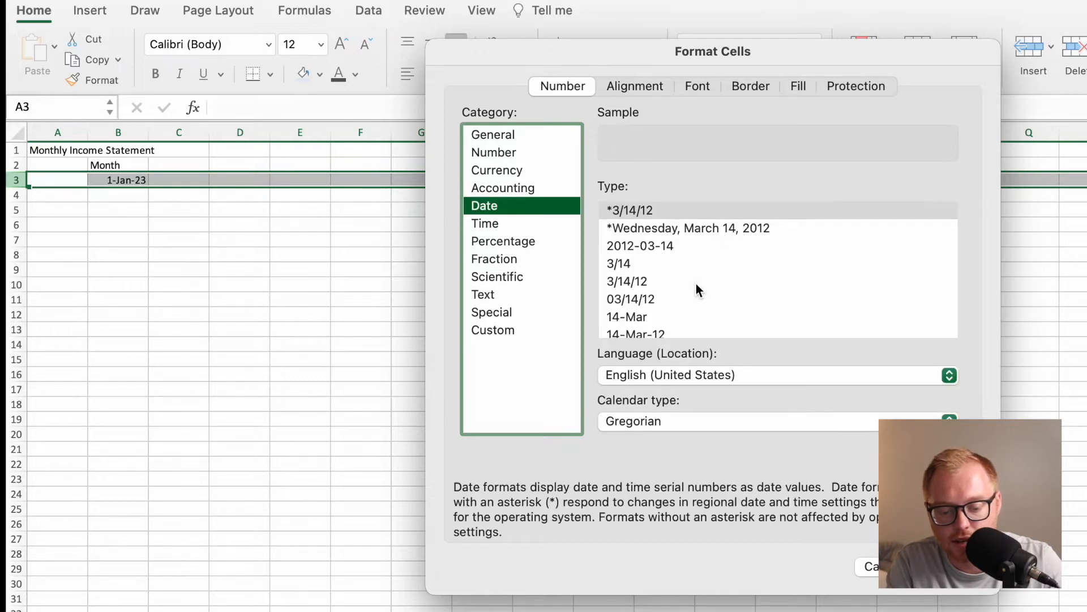
pyautogui.scroll(-3, 695, 283)
pyautogui.scroll(-3, 644, 280)
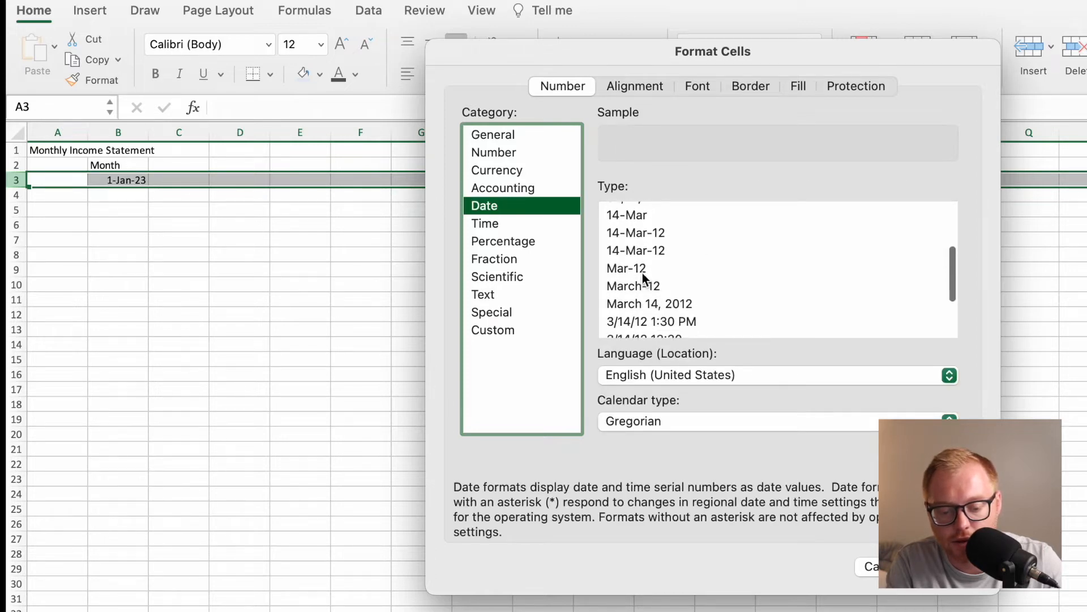
pyautogui.click(643, 272)
pyautogui.click(647, 289)
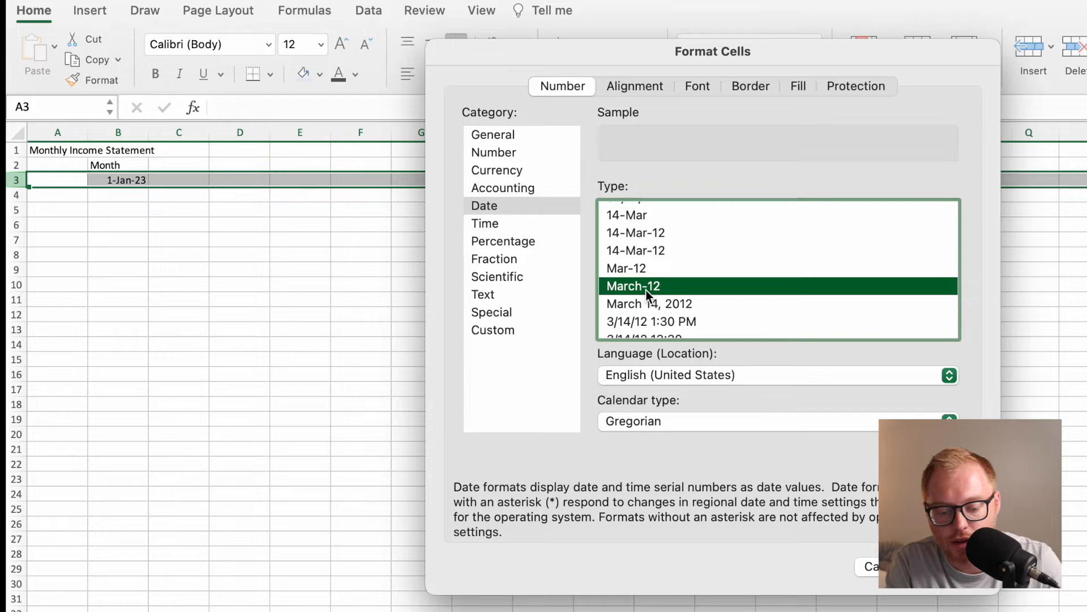
pyautogui.press('Return')
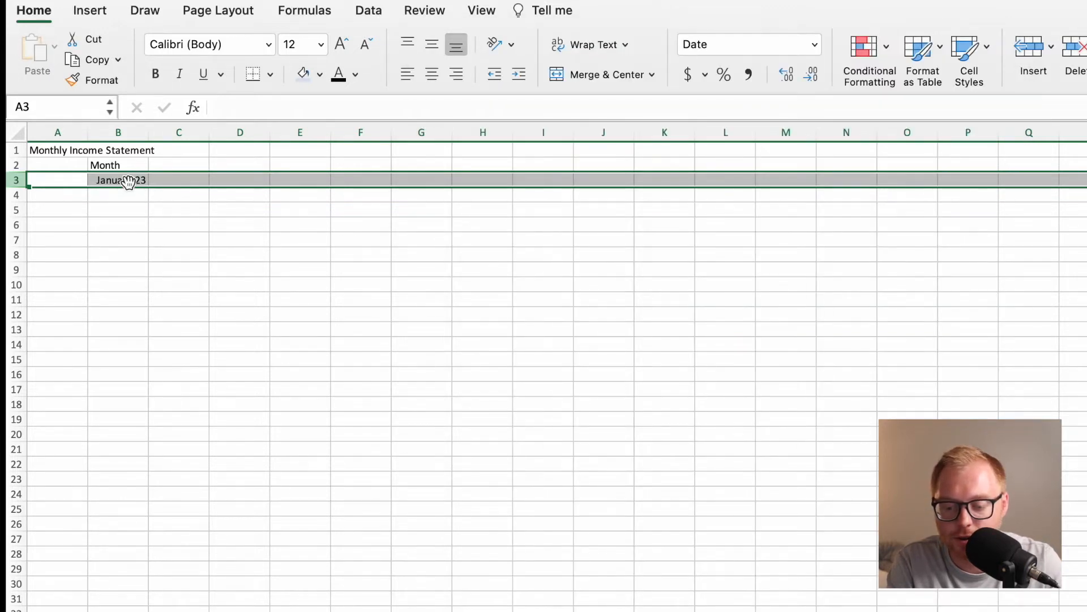
# Enter the formula =EDATE(B3,1) in C3 to produce the month following January.
pyautogui.click(172, 179)
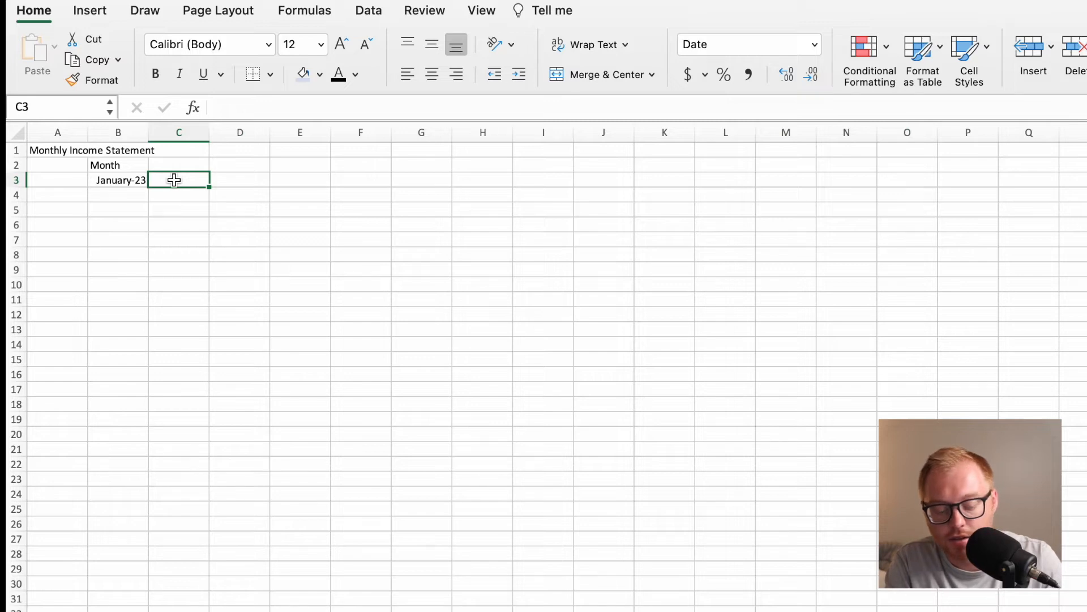
pyautogui.write('=EDATE')
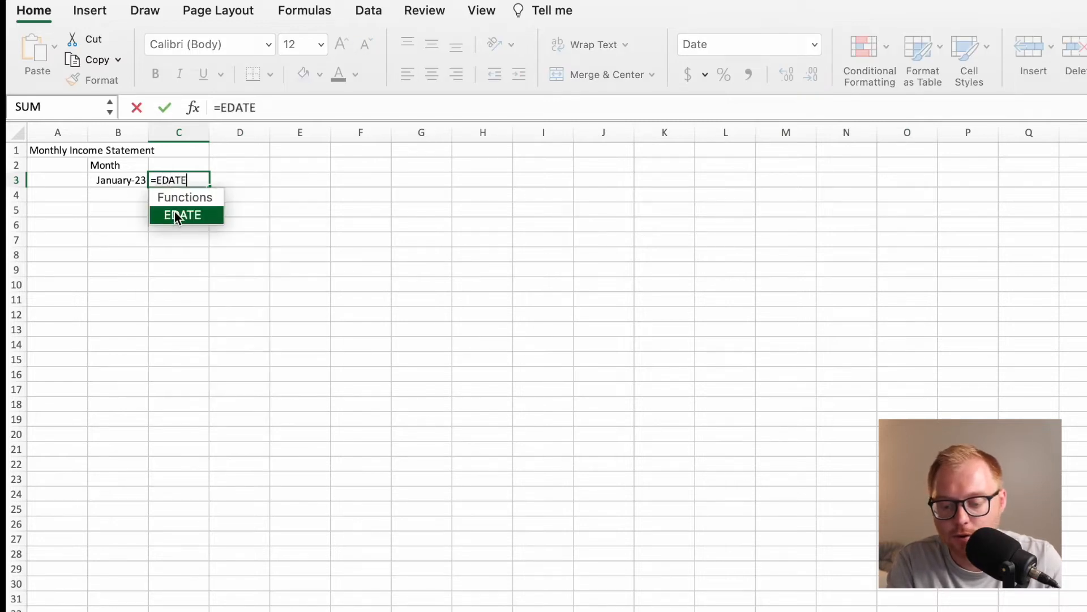
pyautogui.write('((')
pyautogui.click(133, 180)
pyautogui.write(',1)')
pyautogui.press('Return')
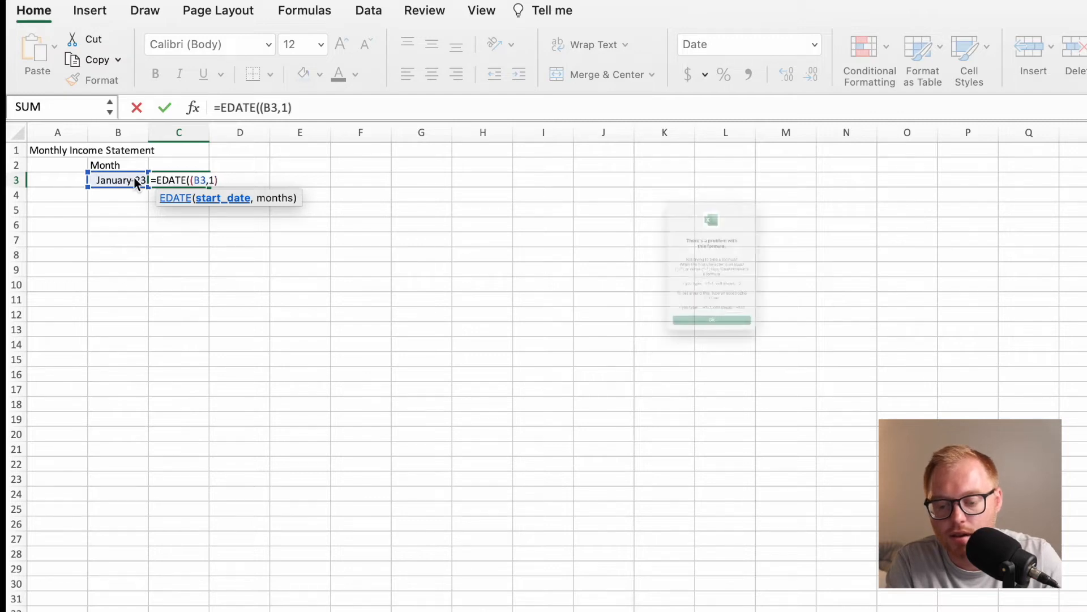
pyautogui.click(674, 409)
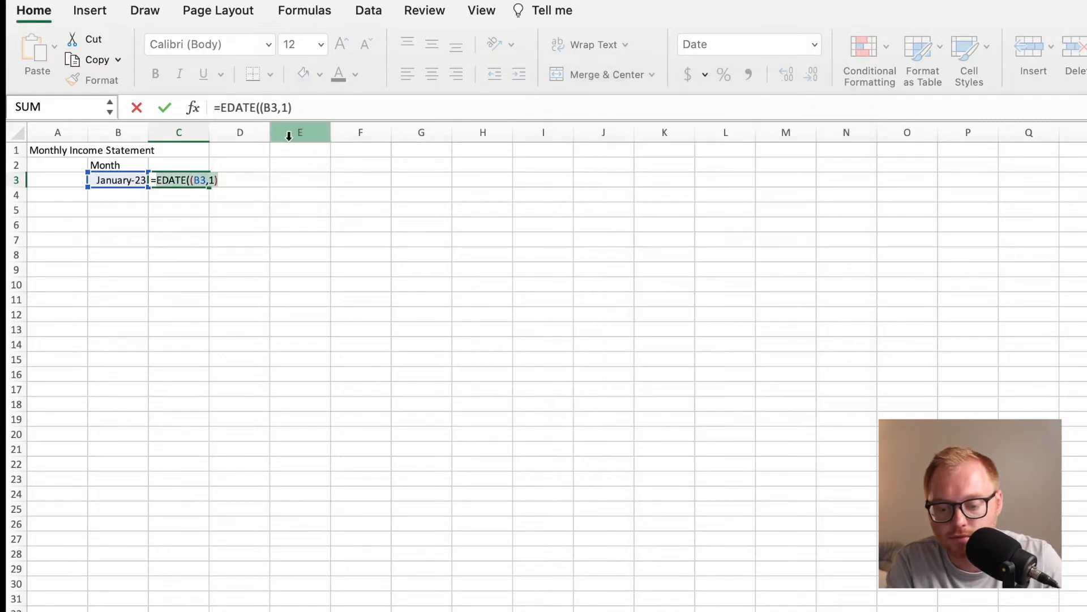
pyautogui.click(263, 107)
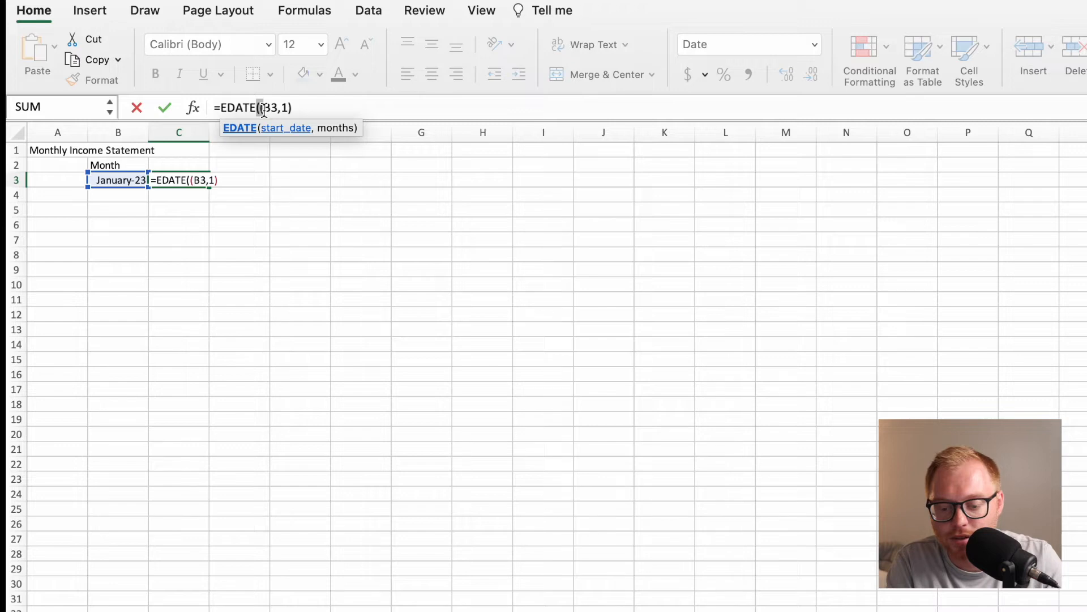
pyautogui.press('BackSpace')
pyautogui.press('BackSpace')
pyautogui.write('(')
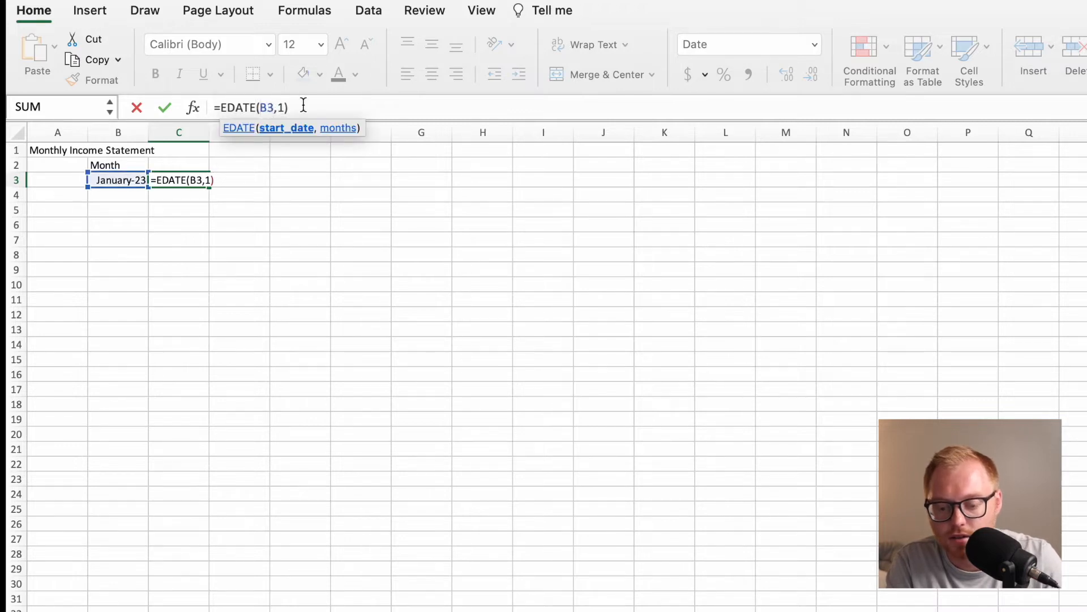
pyautogui.press('Return')
# Fill the EDATE formula from C3 across row 3 so the months run through January 2026 in column AL.
pyautogui.click(159, 180)
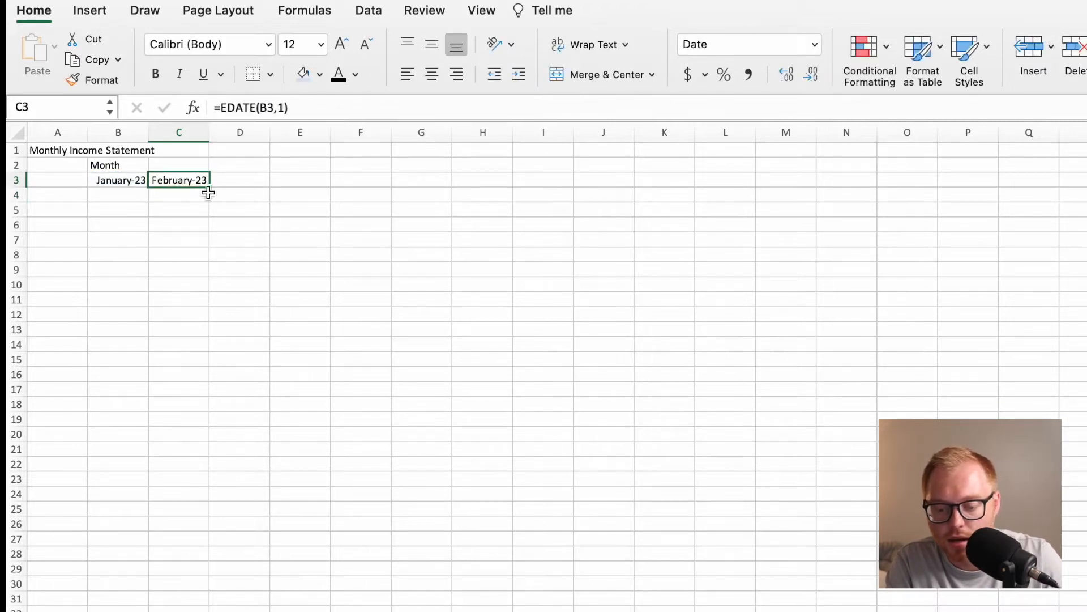
pyautogui.moveTo(209, 185); pyautogui.dragTo(1085, 295)
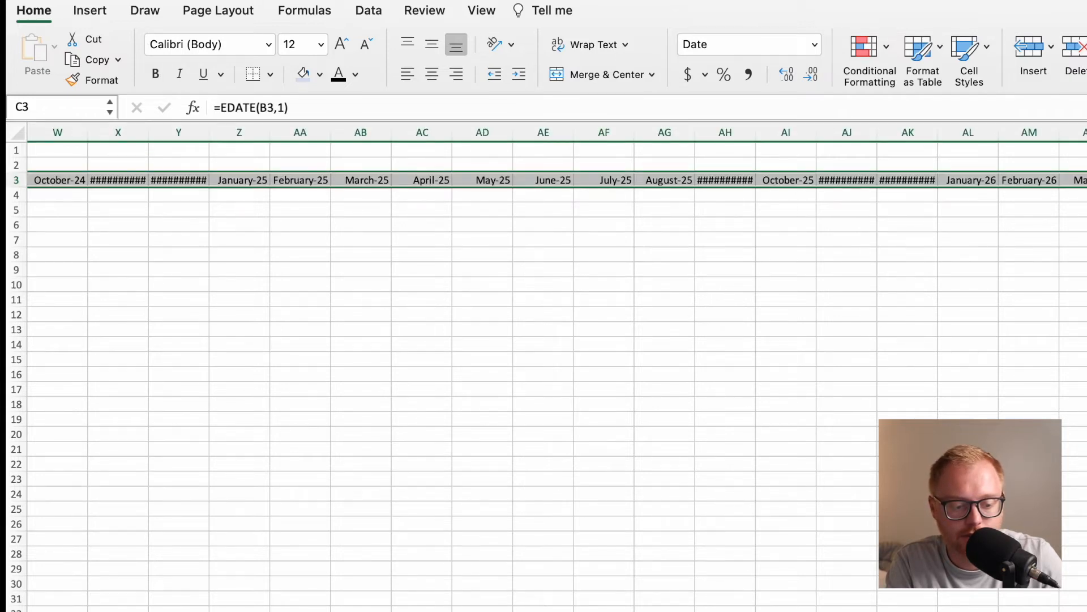
pyautogui.moveTo(1085, 186); pyautogui.dragTo(998, 193)
pyautogui.click(984, 209)
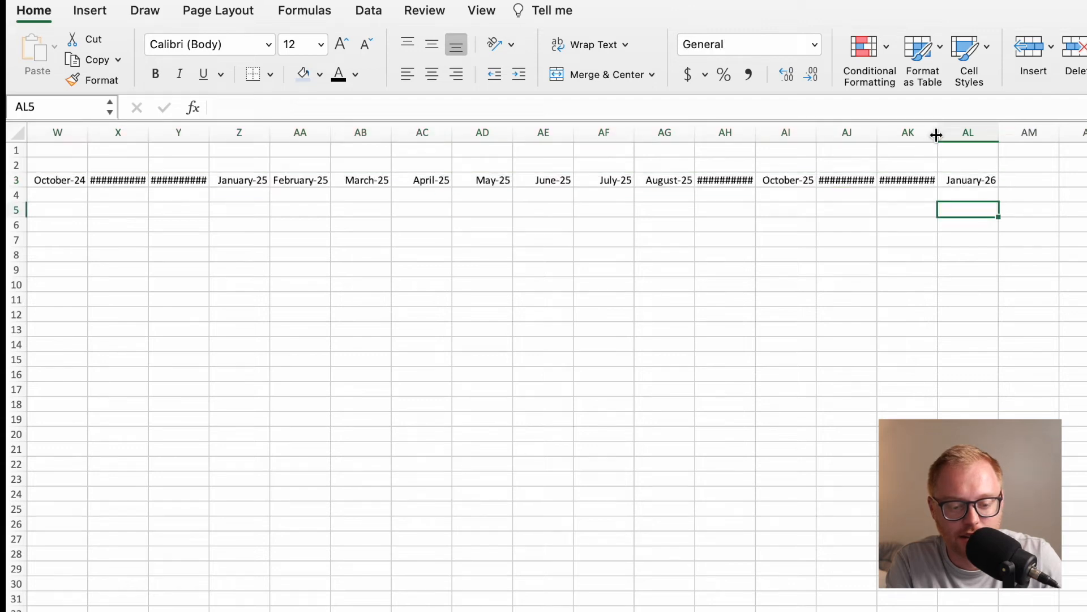
# Widen the too-narrow September, November and December columns of 2025 and 2024 to fit their month headings.
pyautogui.moveTo(938, 134); pyautogui.dragTo(945, 134)
pyautogui.moveTo(877, 134); pyautogui.dragTo(878, 134)
pyautogui.moveTo(758, 132); pyautogui.dragTo(768, 132)
pyautogui.hscroll(-2, 414, 187)
pyautogui.moveTo(317, 135); pyautogui.dragTo(325, 134)
pyautogui.moveTo(257, 134); pyautogui.dragTo(257, 135)
pyautogui.doubleClick(258, 134)
pyautogui.doubleClick(136, 135)
# Fit the September, November and December 2023 columns to their month headings and return to the sheet's first columns.
pyautogui.hscroll(-15, 184, 196)
pyautogui.hscroll(-1, 184, 196)
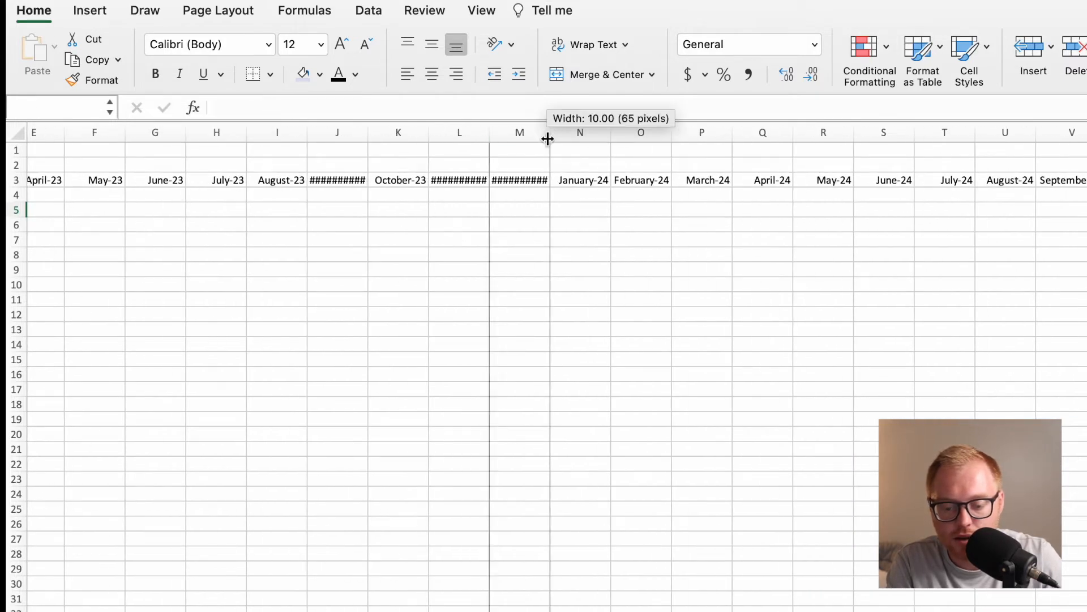
pyautogui.doubleClick(547, 138)
pyautogui.doubleClick(495, 138)
pyautogui.click(363, 145)
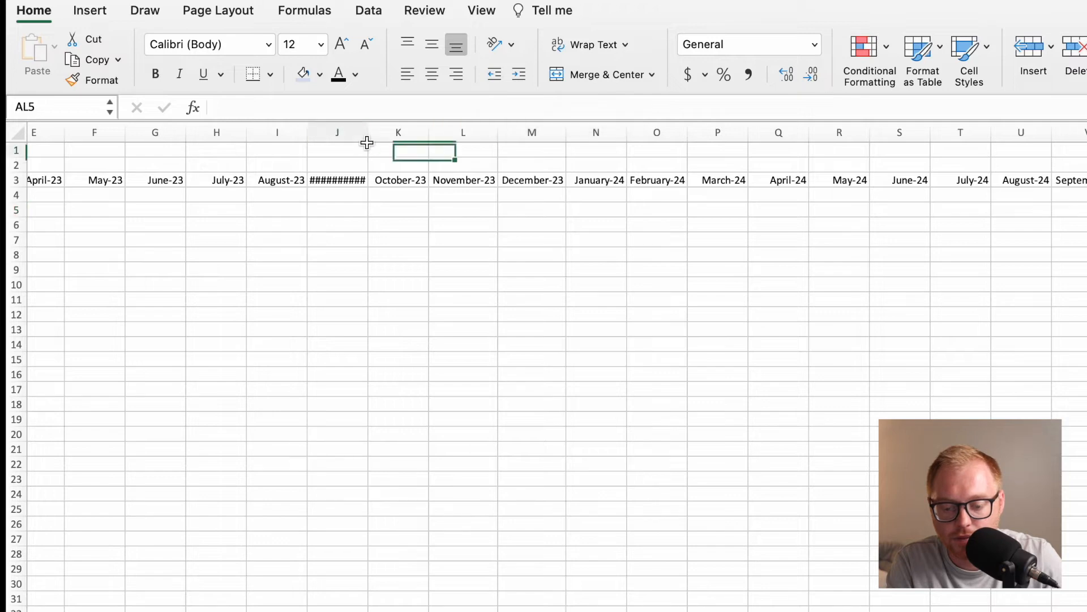
pyautogui.moveTo(369, 139); pyautogui.dragTo(369, 140)
pyautogui.doubleClick(369, 139)
pyautogui.hscroll(-5, 335, 183)
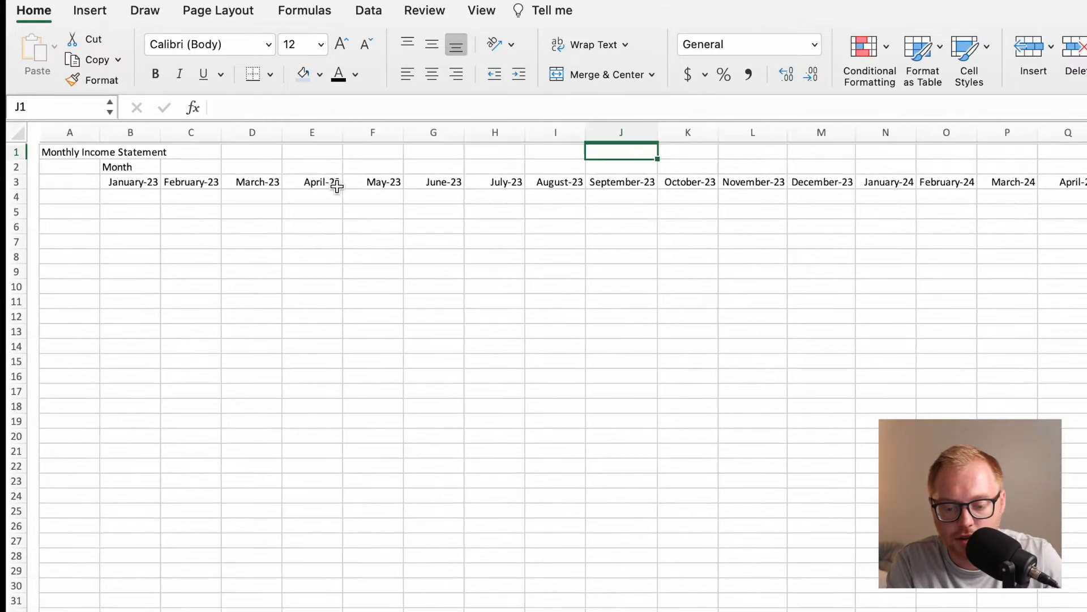
# Widen column B a little and make the month headings in row 3 bold.
pyautogui.click(129, 196)
pyautogui.moveTo(148, 138); pyautogui.dragTo(169, 138)
pyautogui.click(121, 208)
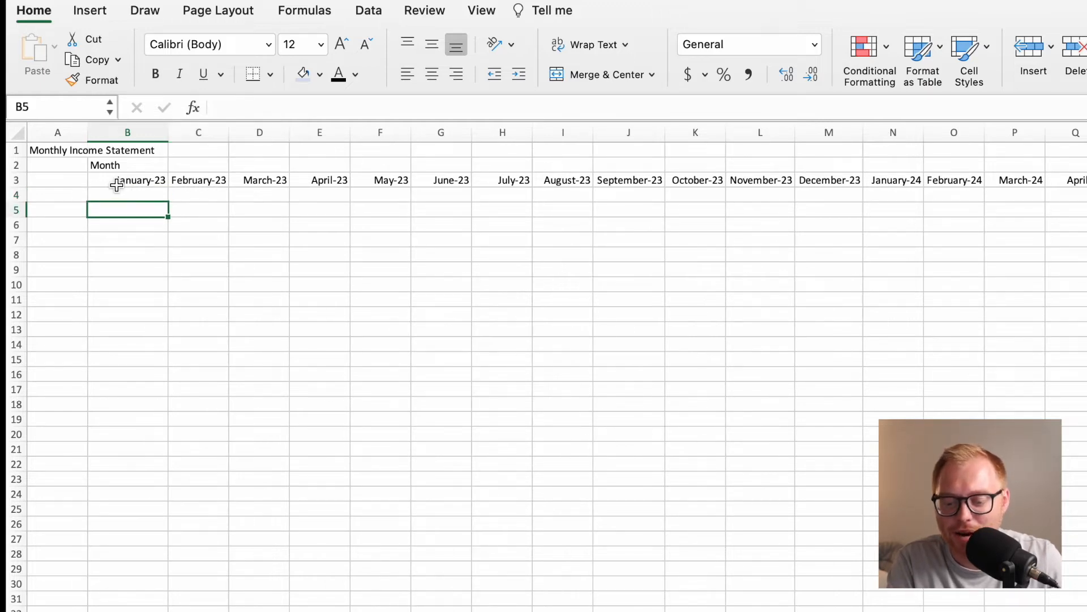
pyautogui.moveTo(17, 183); pyautogui.dragTo(17, 183)
pyautogui.click(16, 180)
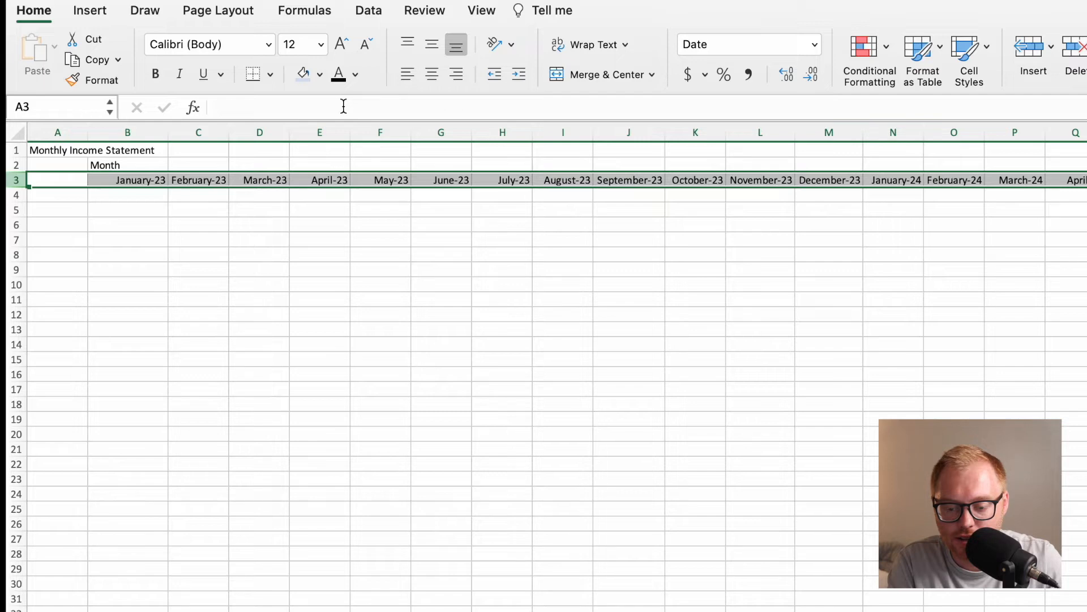
pyautogui.click(159, 80)
pyautogui.click(144, 194)
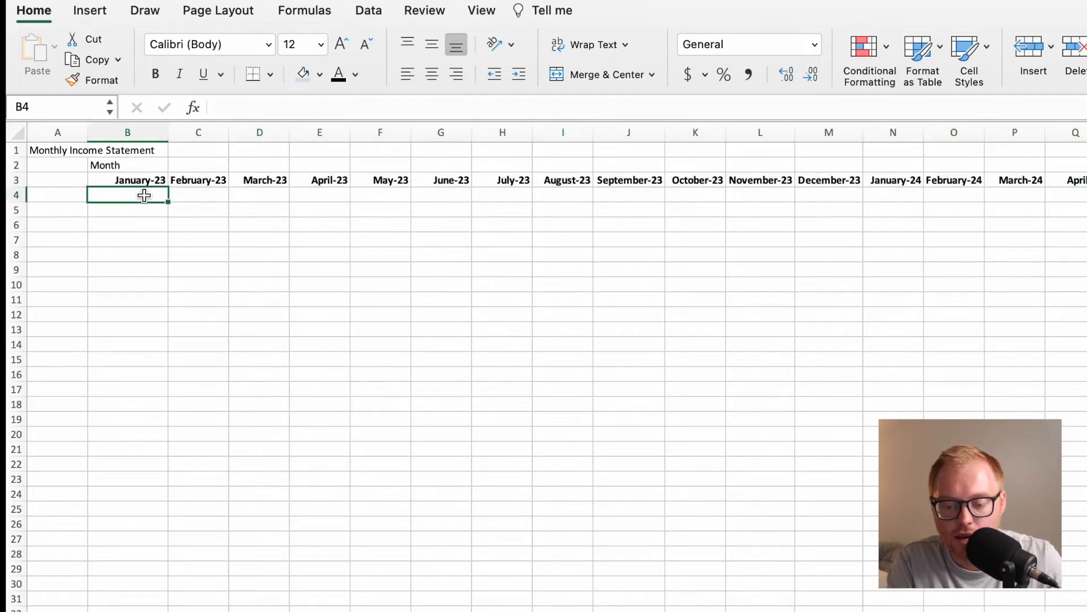
# Enter the section label Revenue in cell A4.
pyautogui.click(75, 204)
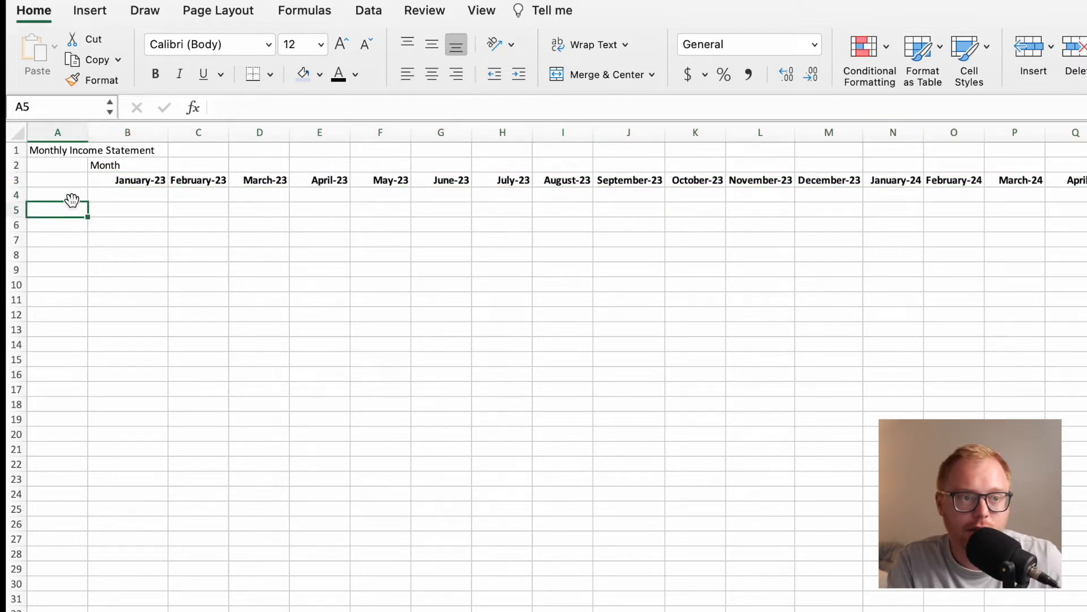
pyautogui.click(72, 200)
pyautogui.write('Revenue')
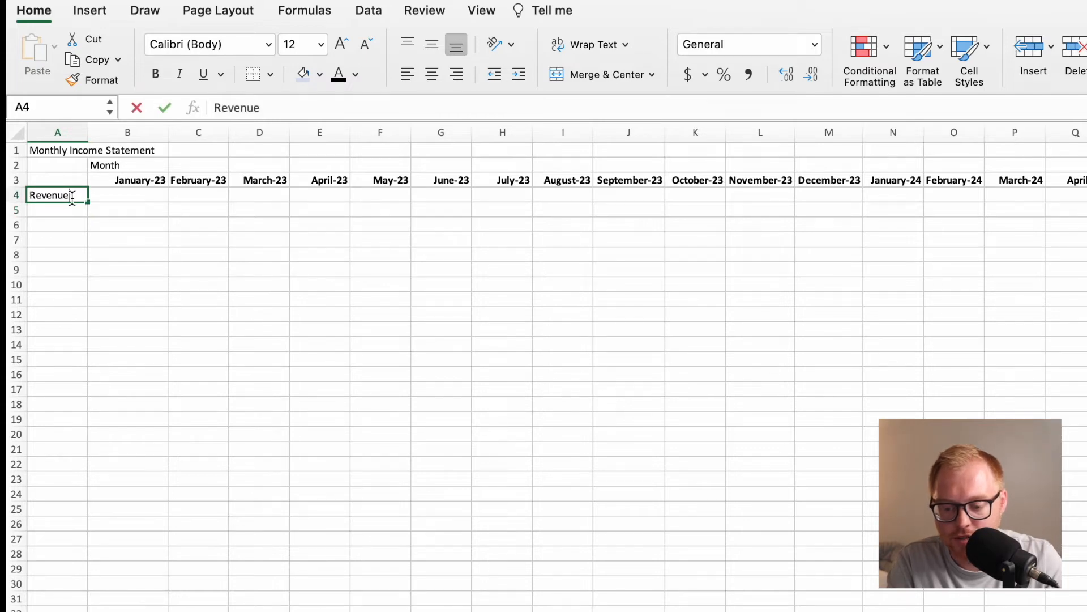
pyautogui.press('Return')
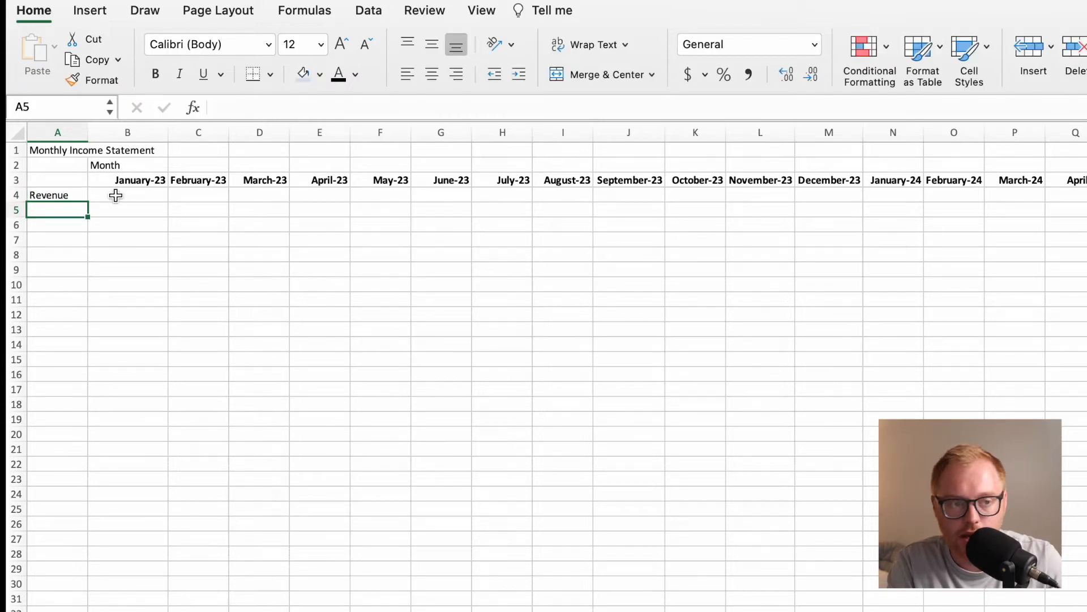
pyautogui.click(115, 195)
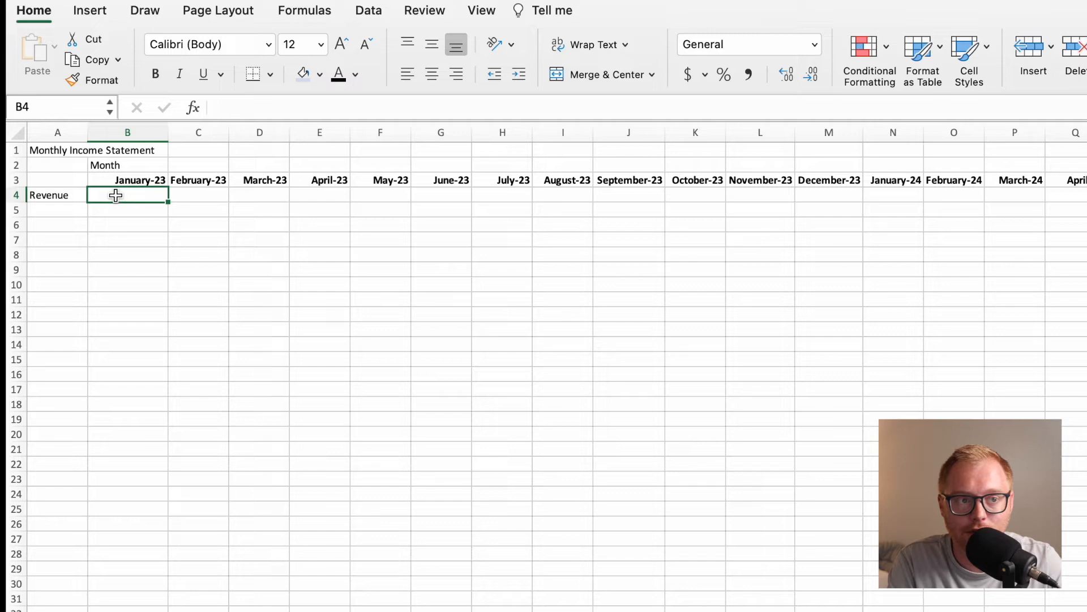
pyautogui.click(112, 208)
pyautogui.write('Ave')
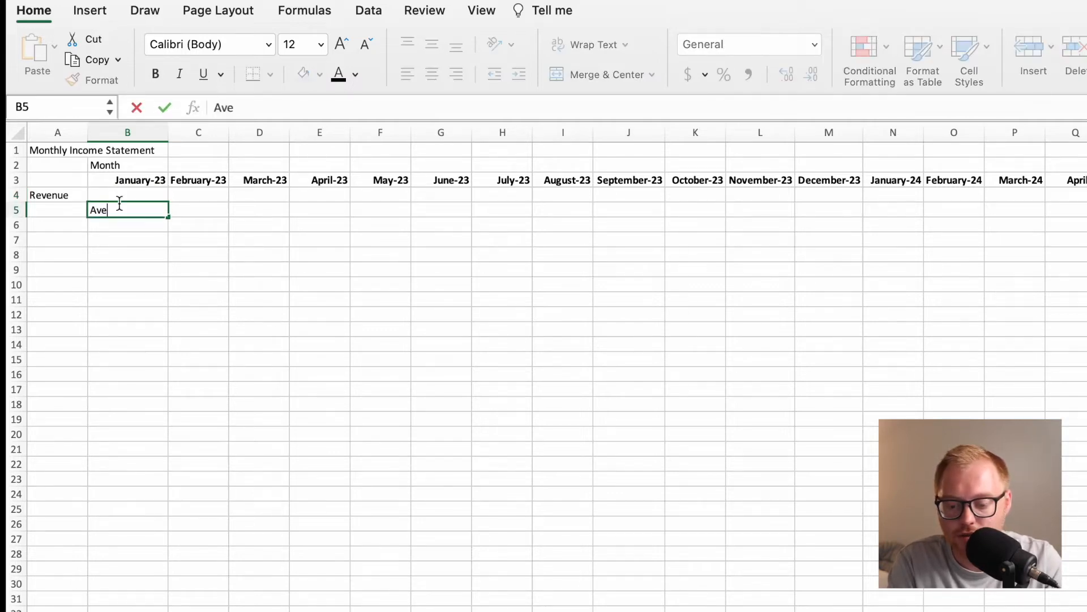
pyautogui.write('rage Sales')
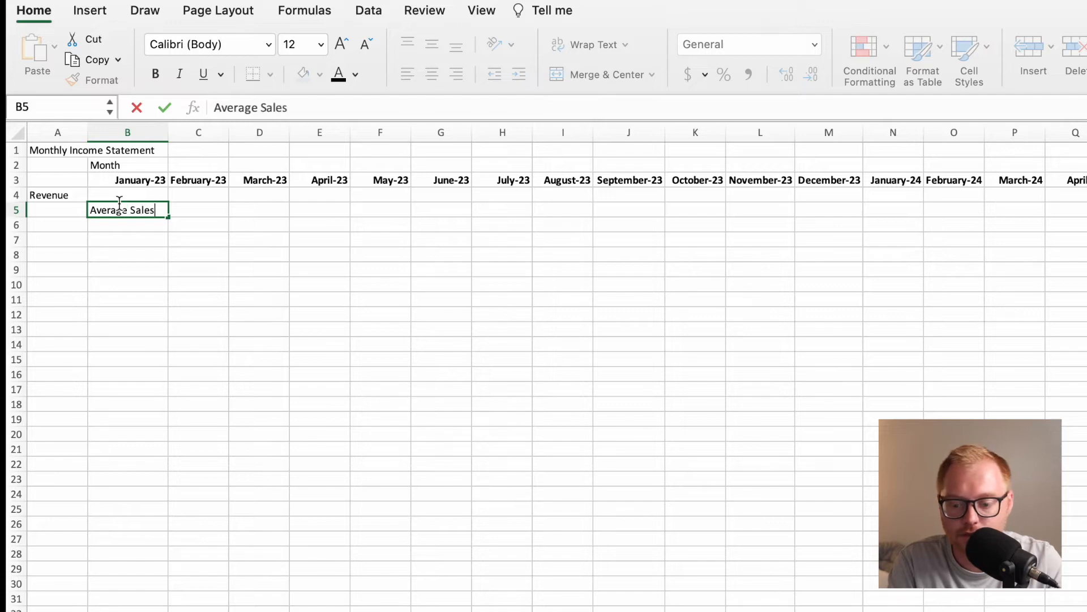
pyautogui.press('Return')
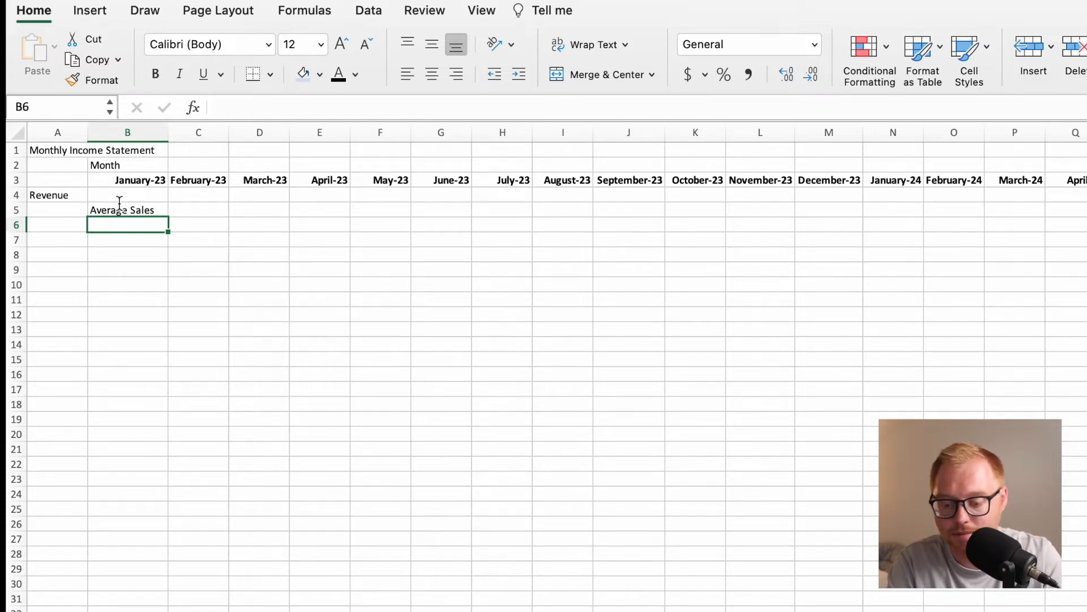
pyautogui.click(138, 212)
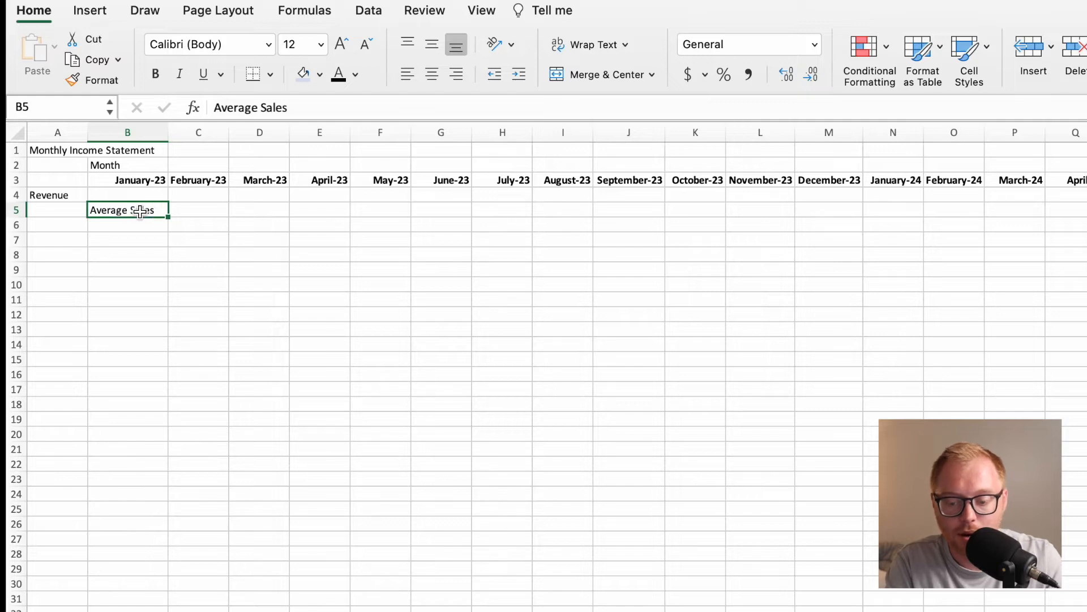
pyautogui.press('Delete')
# Widen column A and insert a new blank column before it.
pyautogui.click(73, 213)
pyautogui.moveTo(86, 138); pyautogui.dragTo(115, 137)
pyautogui.click(72, 222)
pyautogui.click(73, 210)
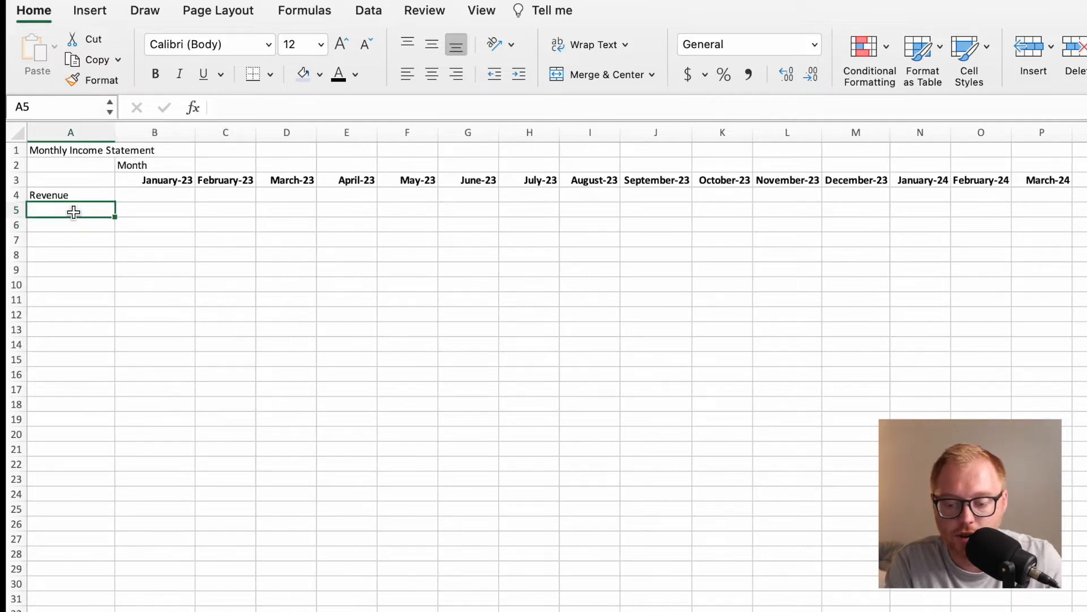
pyautogui.rightClick(90, 133)
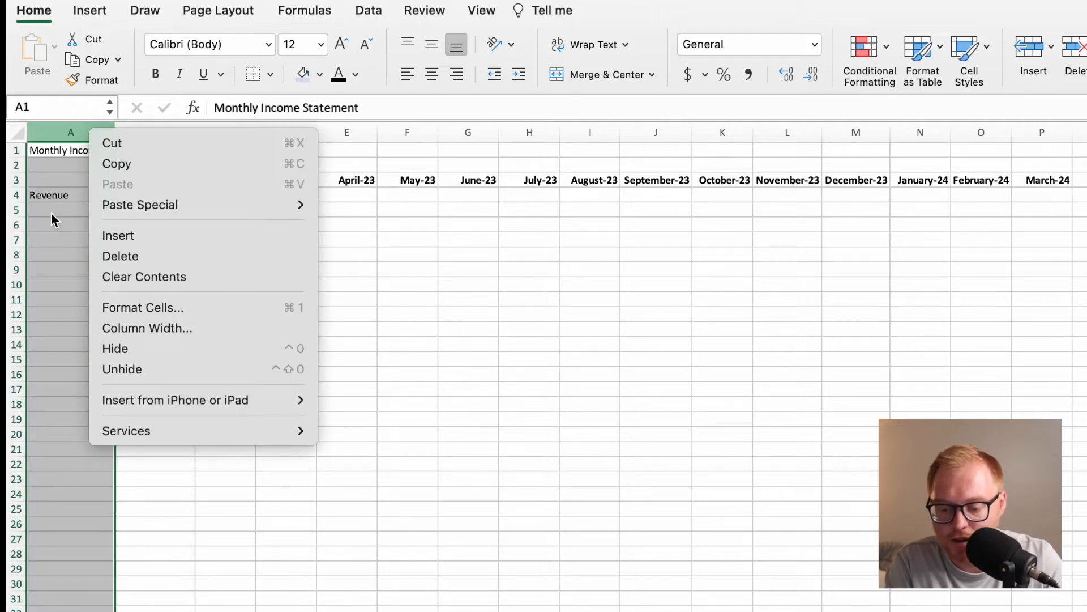
pyautogui.click(113, 235)
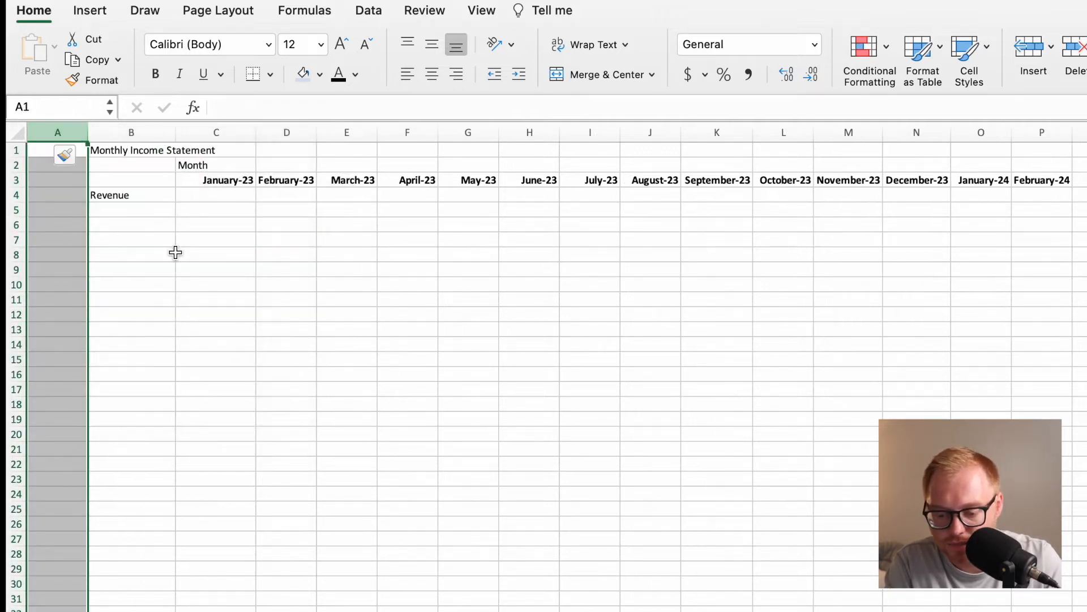
# Move the Monthly Income Statement title and the Revenue label into the new column A, and widen column B.
pyautogui.click(122, 198)
pyautogui.click(122, 150)
pyautogui.moveTo(104, 153); pyautogui.dragTo(73, 159)
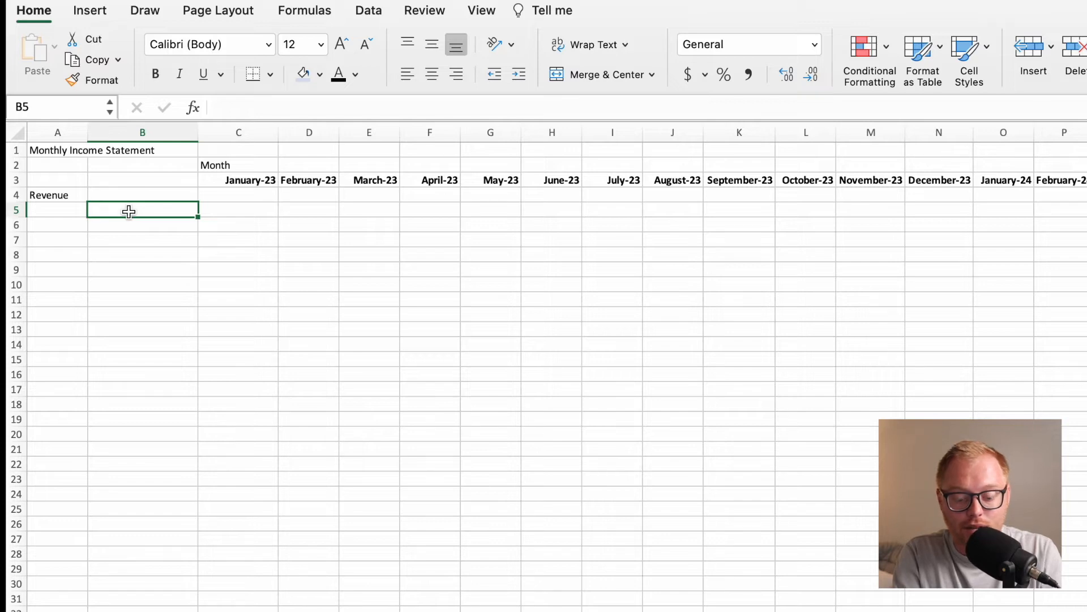
# Enter the row label Revenue Per Month in cell B5.
pyautogui.write('Revenue')
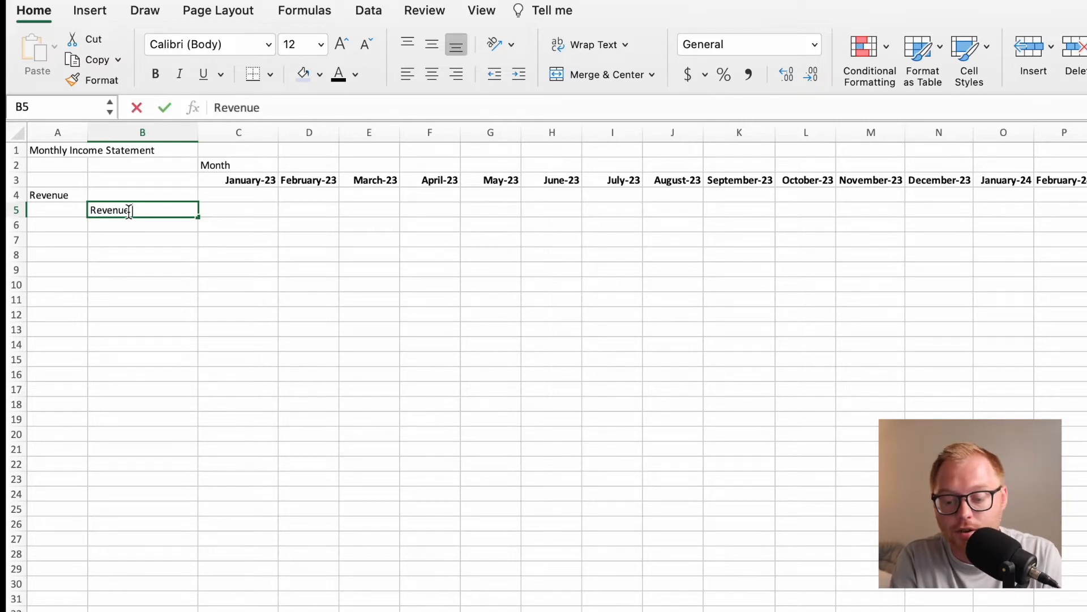
pyautogui.write(' Per Month')
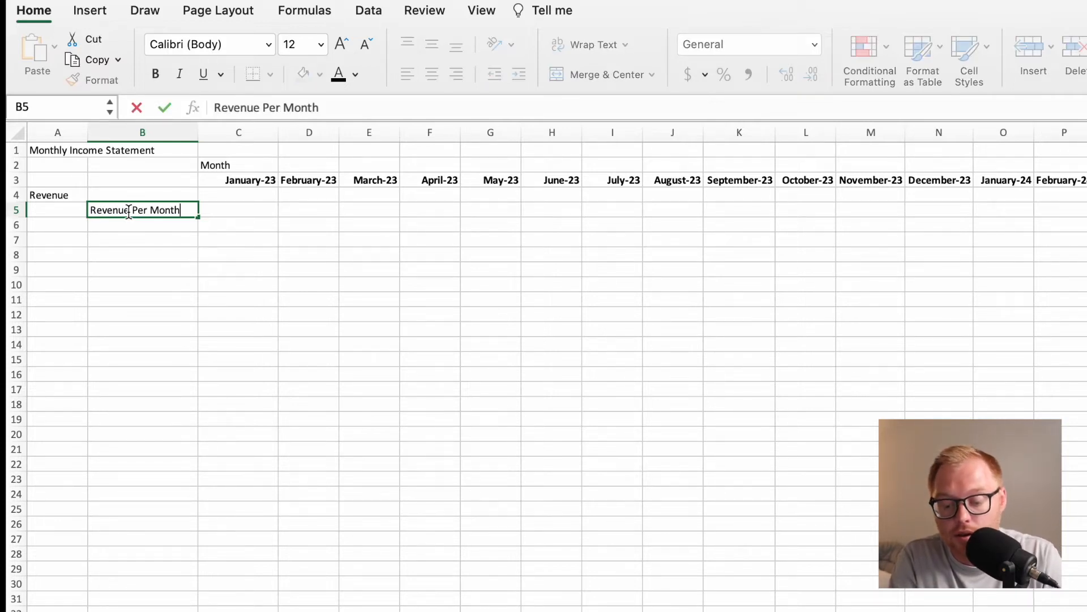
pyautogui.press('Return')
# Enter the January revenue formula =AvgCartSize*ConRateVtS*'Traffic Detail'!C9 in C5, using the named ranges and January's Total Traffic cell.
pyautogui.press('Up')
pyautogui.press('Right')
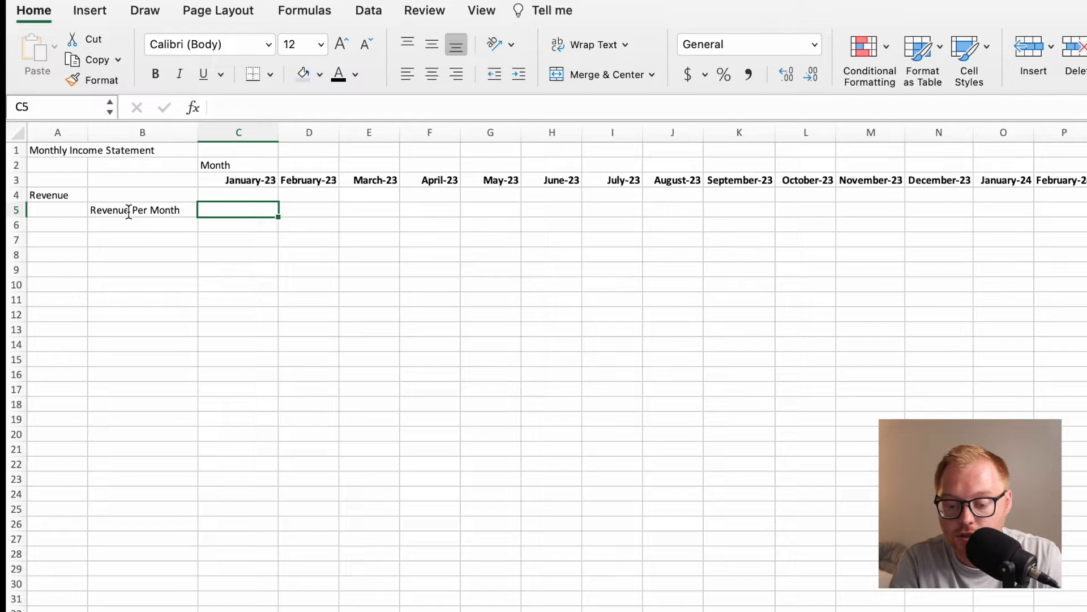
pyautogui.write('=')
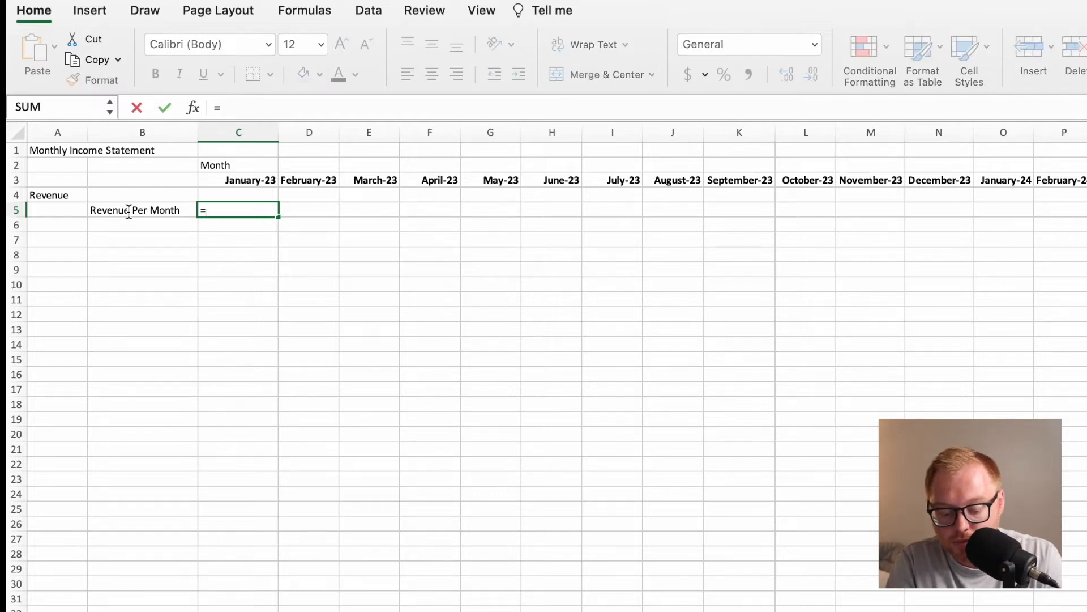
pyautogui.write('Avg')
pyautogui.doubleClick(272, 247)
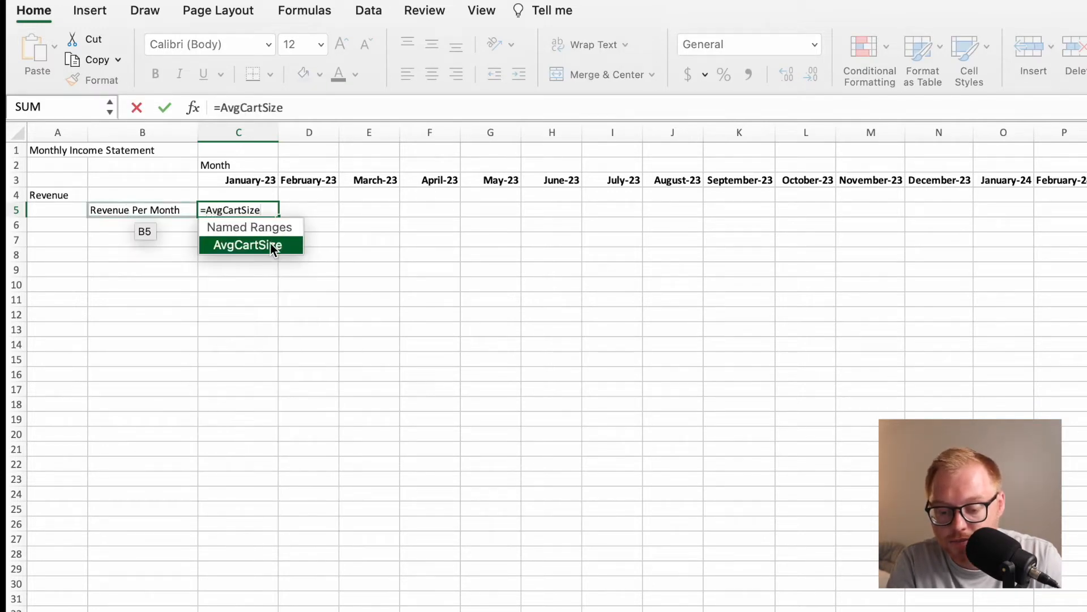
pyautogui.write('*')
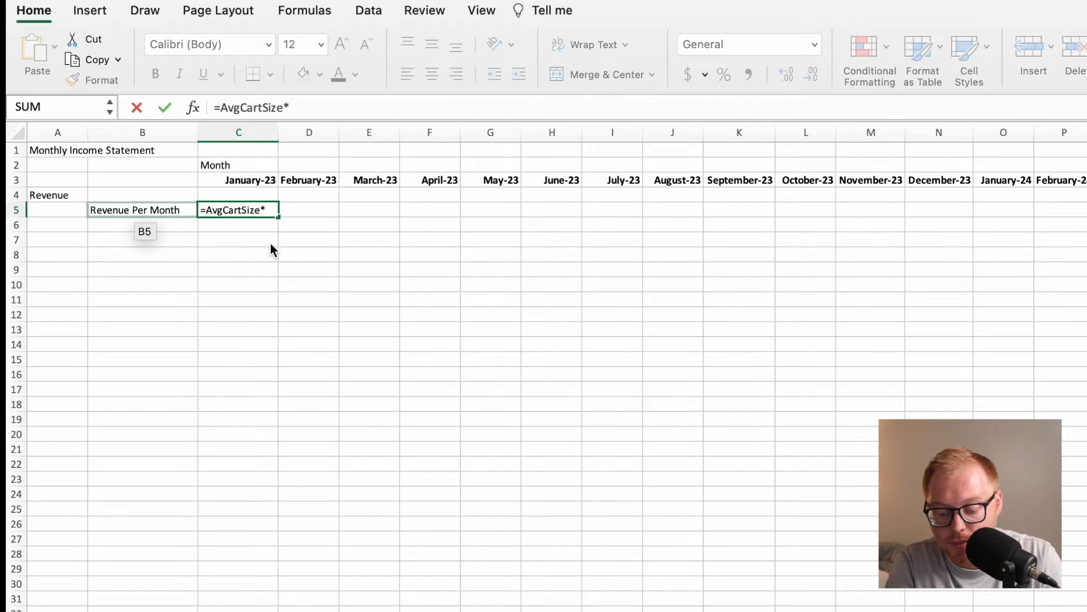
pyautogui.write('Con')
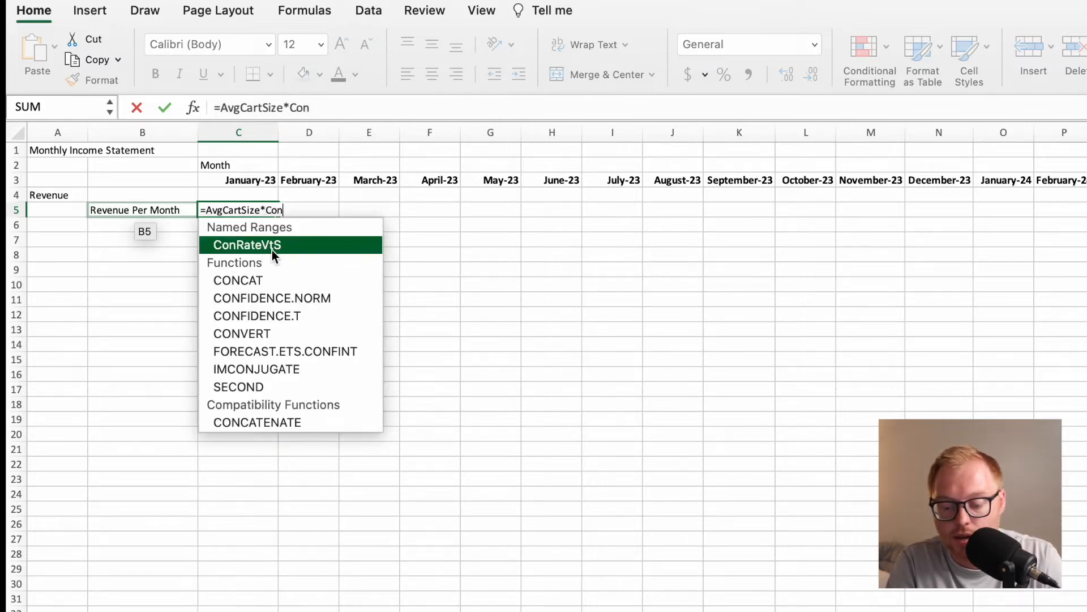
pyautogui.doubleClick(272, 250)
pyautogui.write('*')
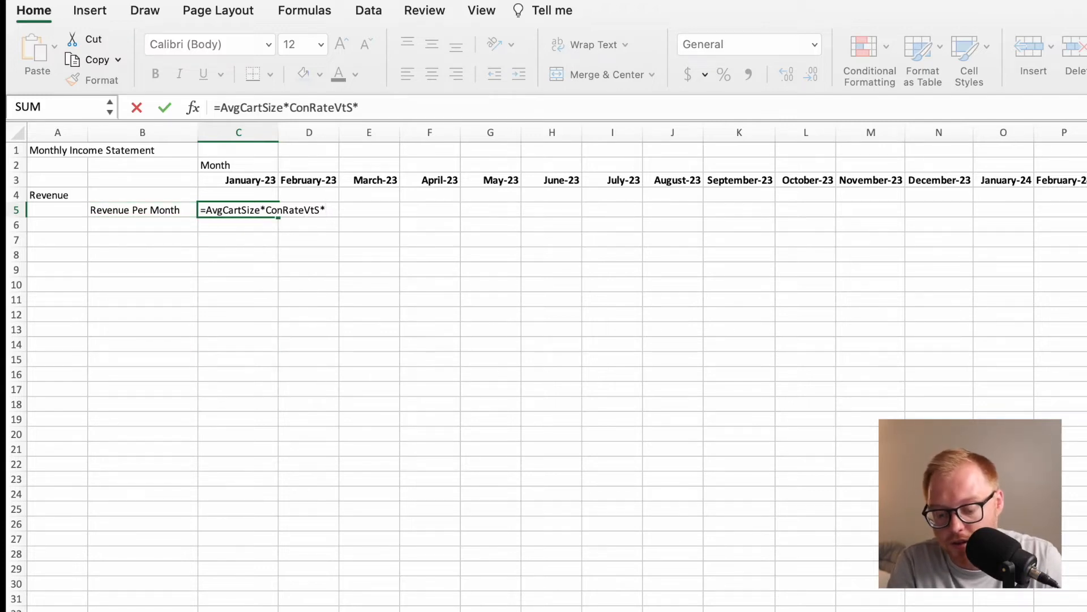
pyautogui.click(264, 611)
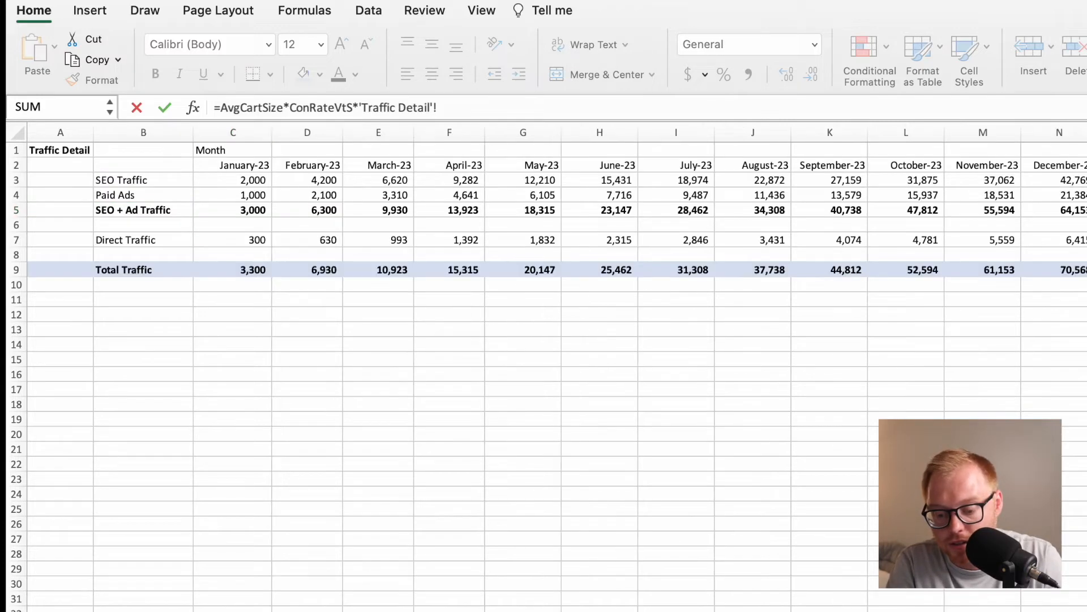
pyautogui.click(258, 272)
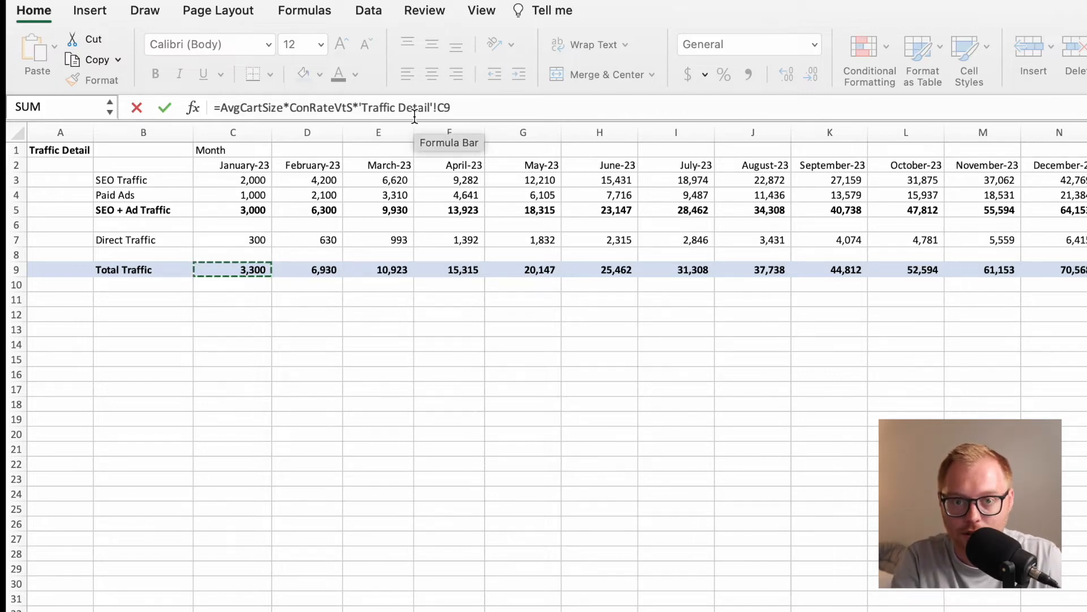
pyautogui.click(481, 107)
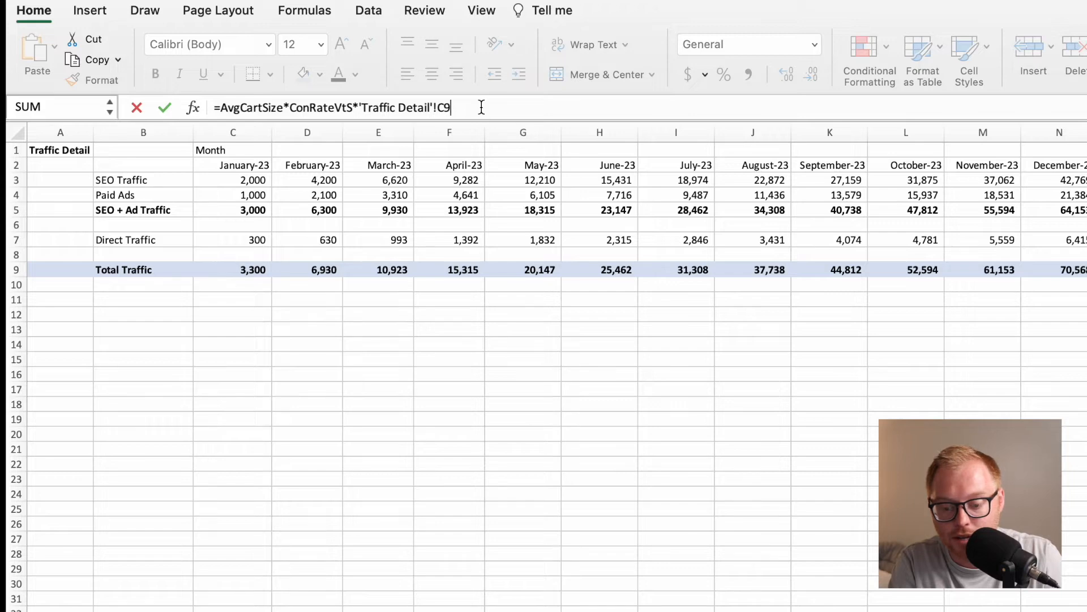
pyautogui.press('Return')
# Fill the revenue formula from C5 across row 5 under all the month headings.
pyautogui.click(262, 211)
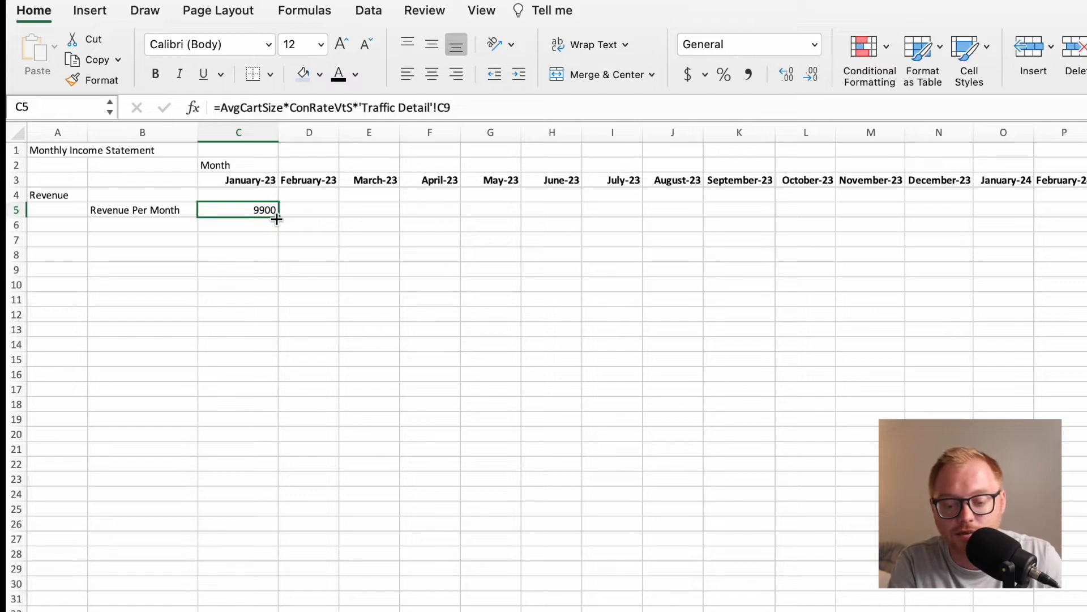
pyautogui.moveTo(277, 219); pyautogui.dragTo(1086, 303)
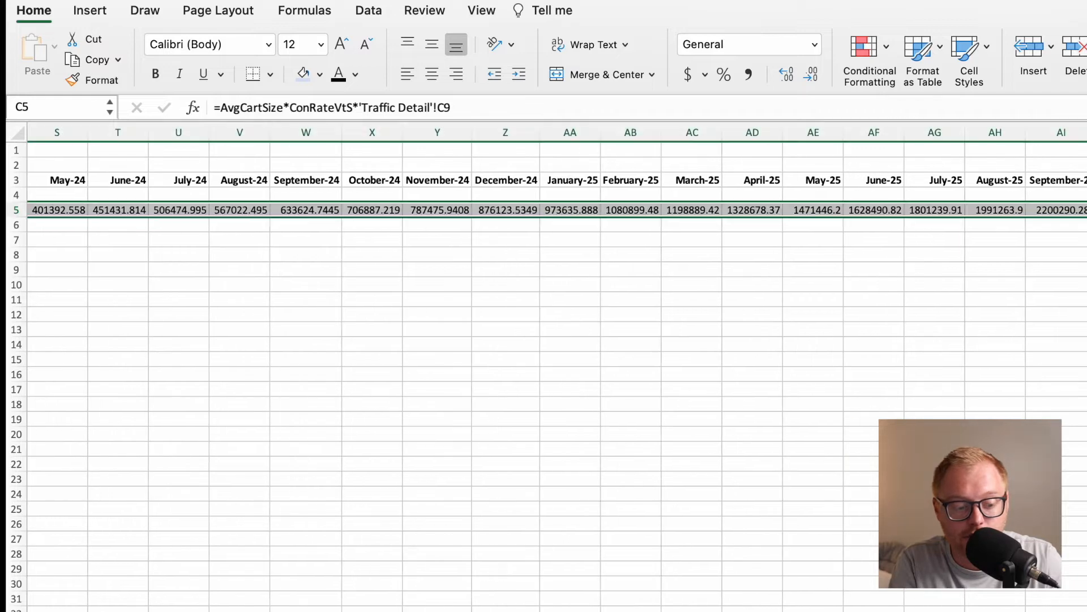
pyautogui.hscroll(-3, 500, 246)
pyautogui.hscroll(-10, 500, 245)
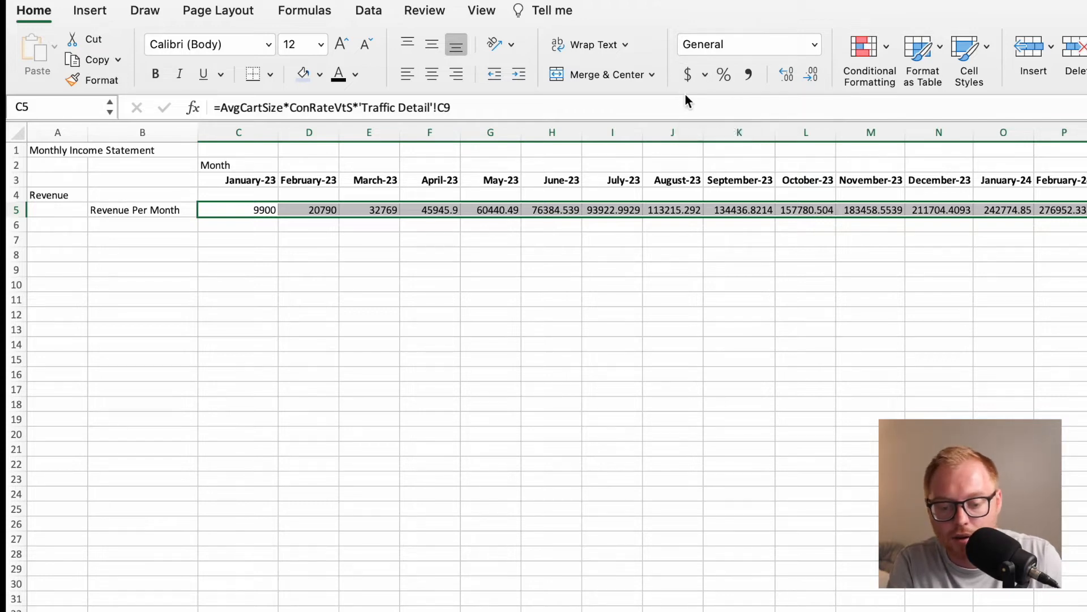
# Apply the dollar Accounting number format to the monthly revenue values in row 5 and review them across the months.
pyautogui.click(689, 73)
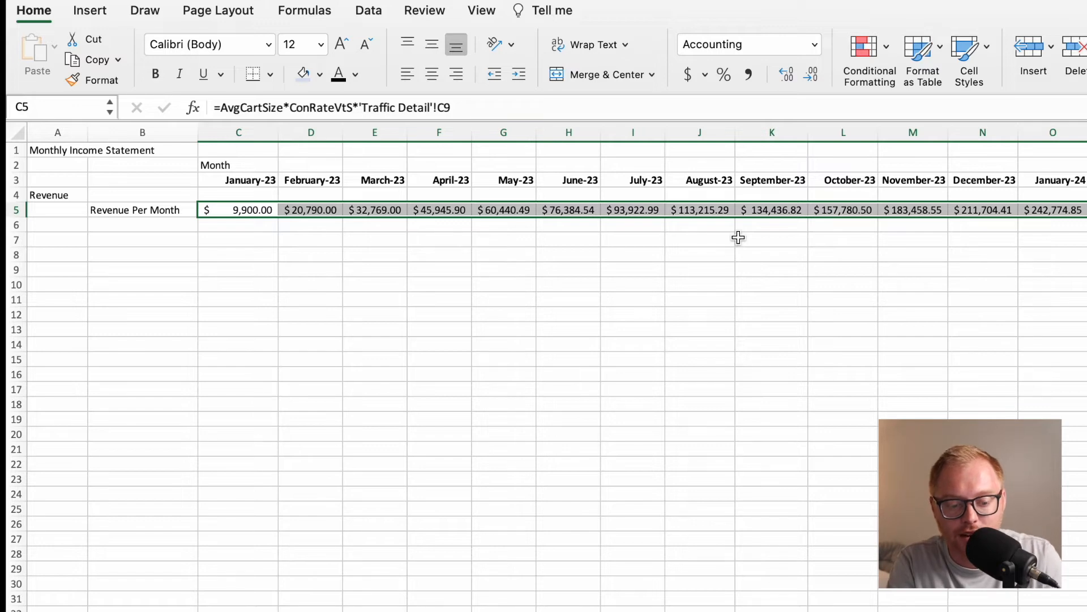
pyautogui.click(250, 234)
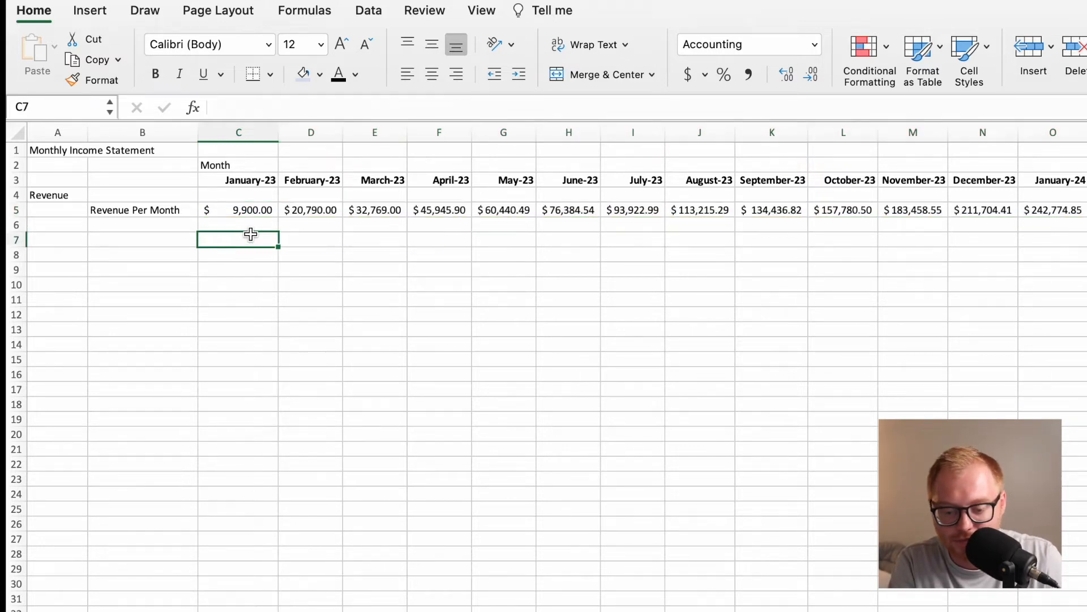
pyautogui.hscroll(10, 635, 237)
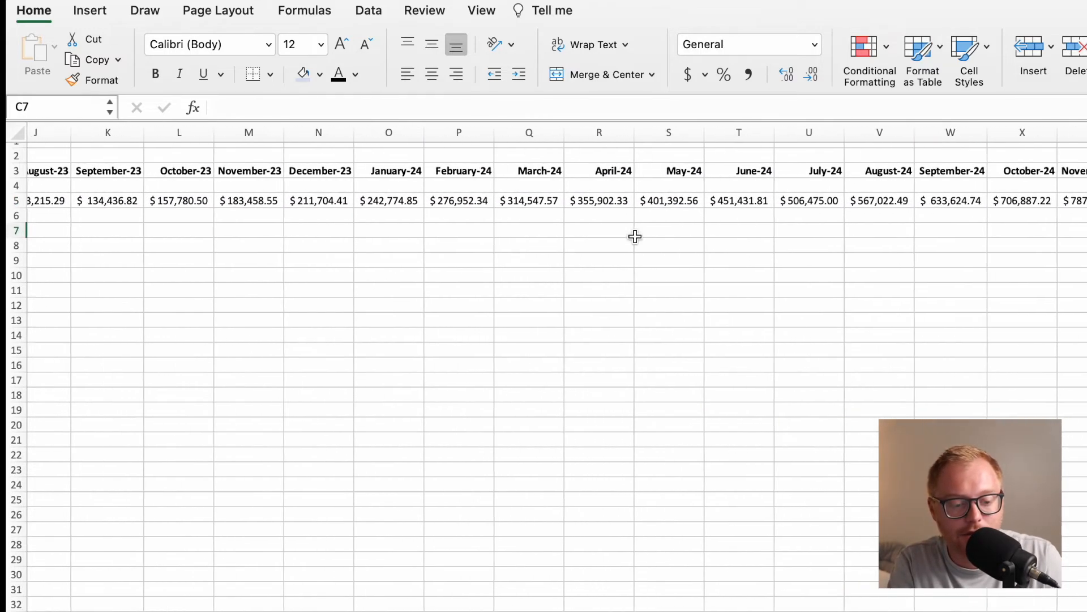
pyautogui.hscroll(-10, 635, 237)
pyautogui.click(166, 222)
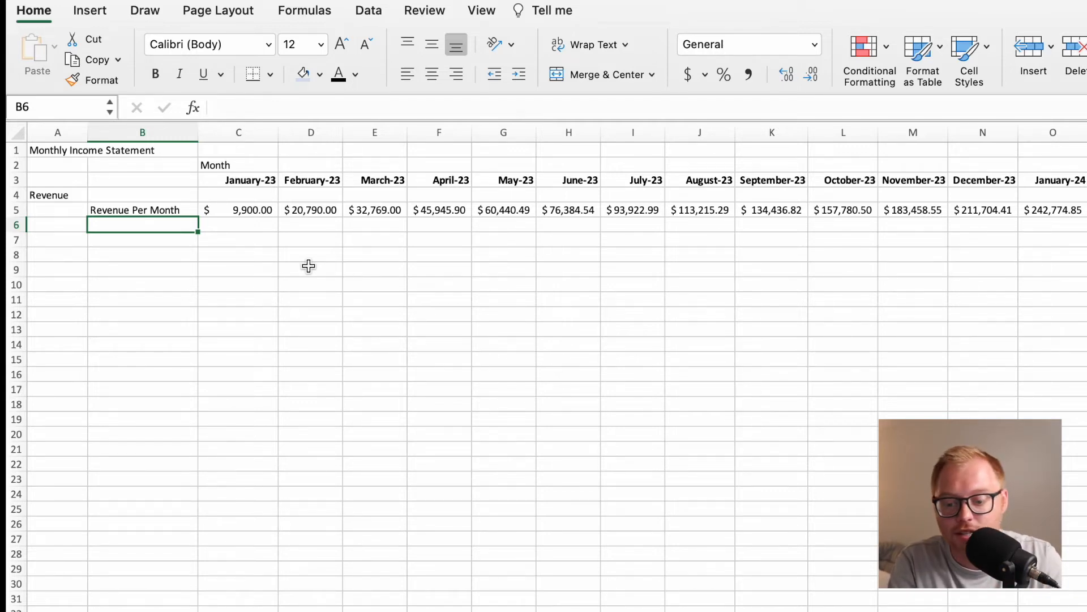
pyautogui.moveTo(170, 226); pyautogui.dragTo(164, 374)
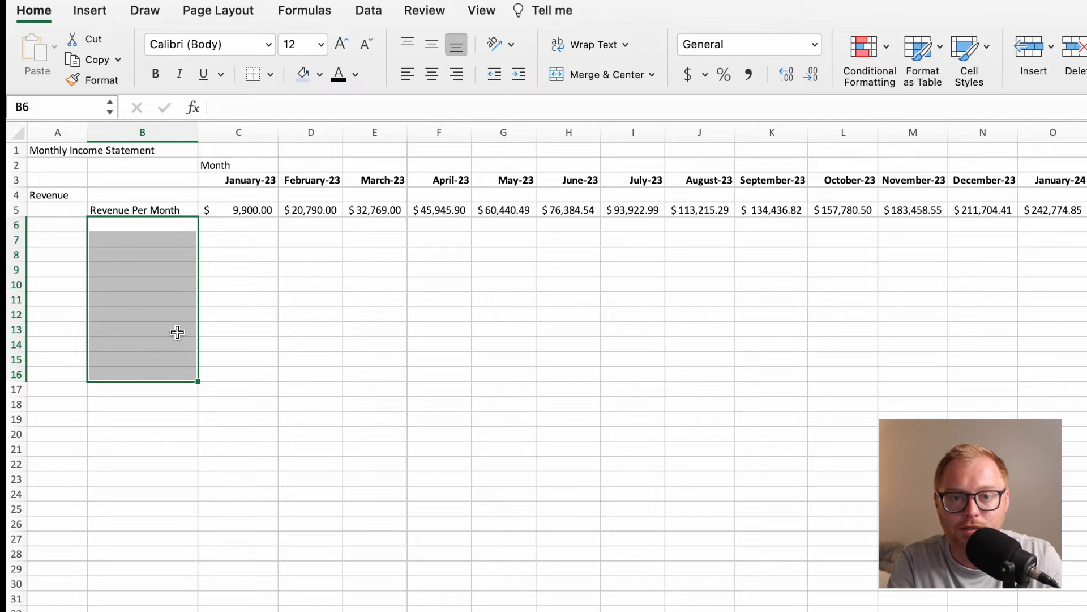
pyautogui.click(77, 241)
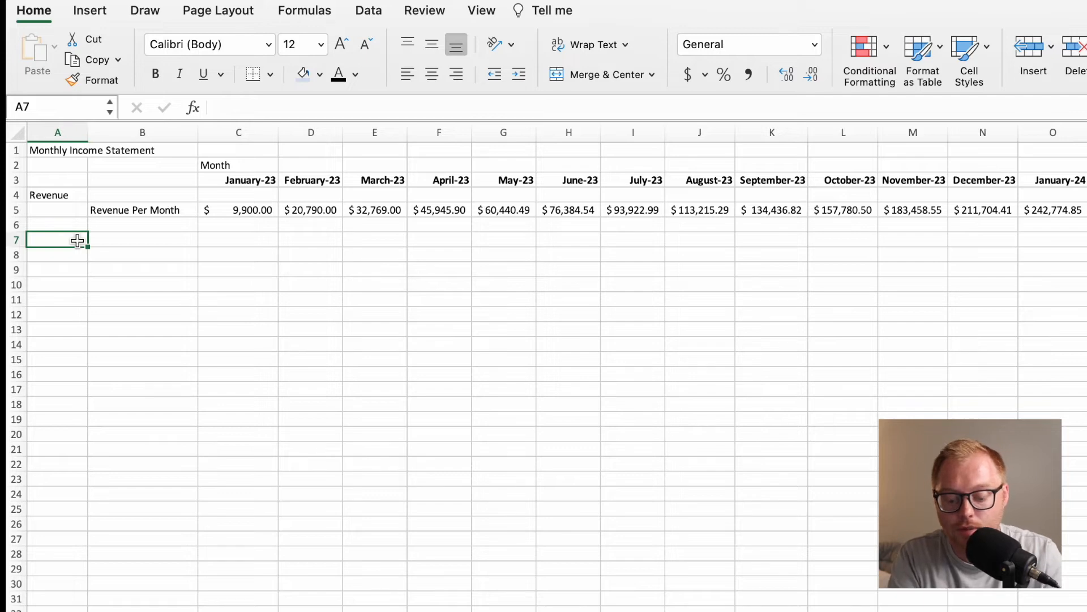
# Enter the section heading Direct Costs in A7 and the row label COGs Per Month in B8.
pyautogui.write('Direct Costs')
pyautogui.press('Return')
pyautogui.press('Up')
pyautogui.press('Right')
pyautogui.press('Down')
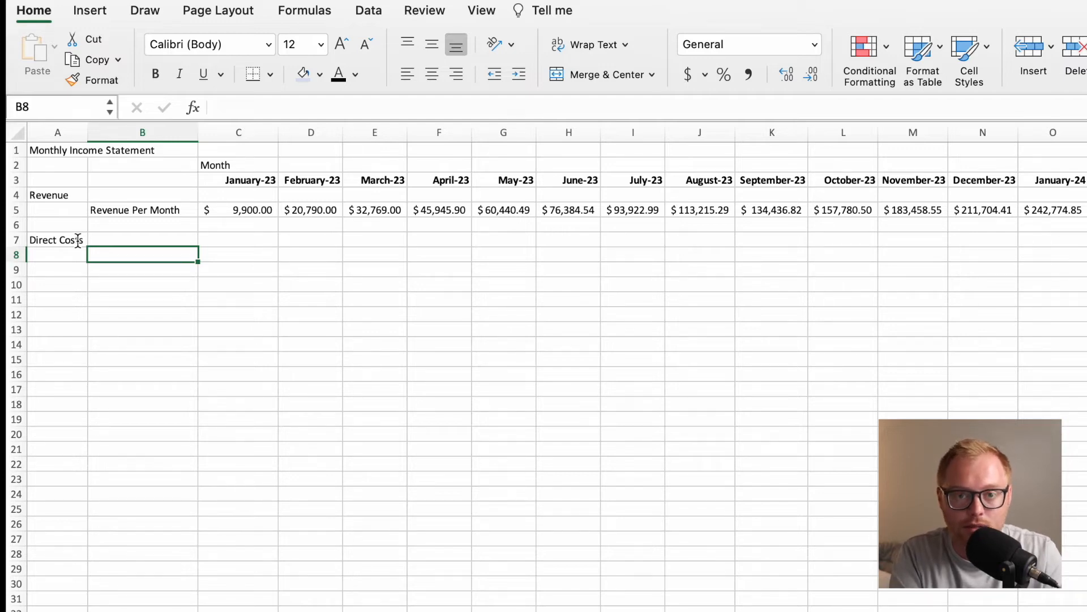
pyautogui.write('COGs')
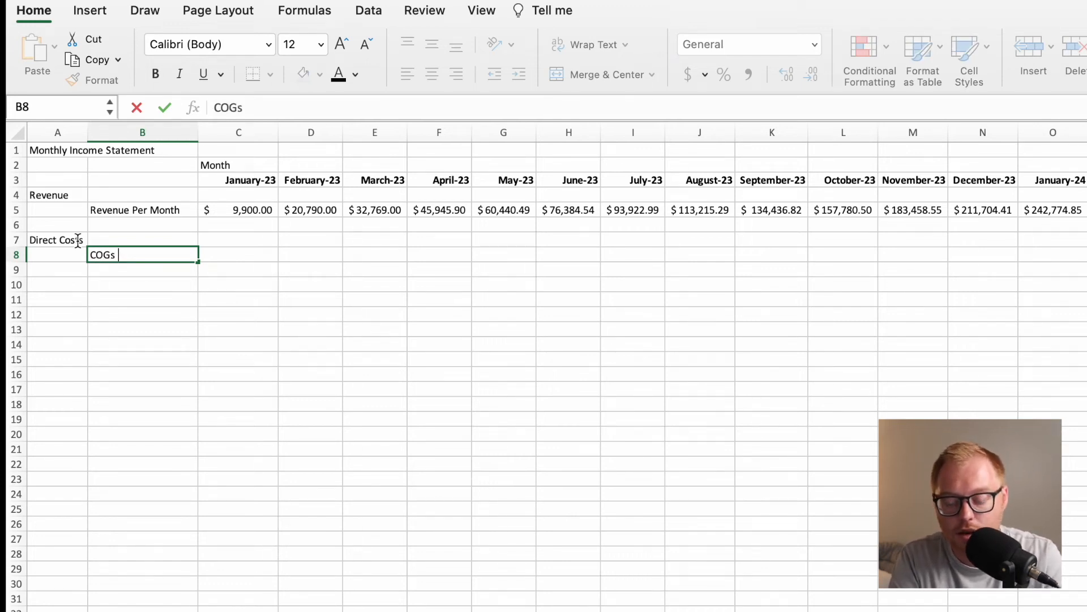
pyautogui.write('Per Month')
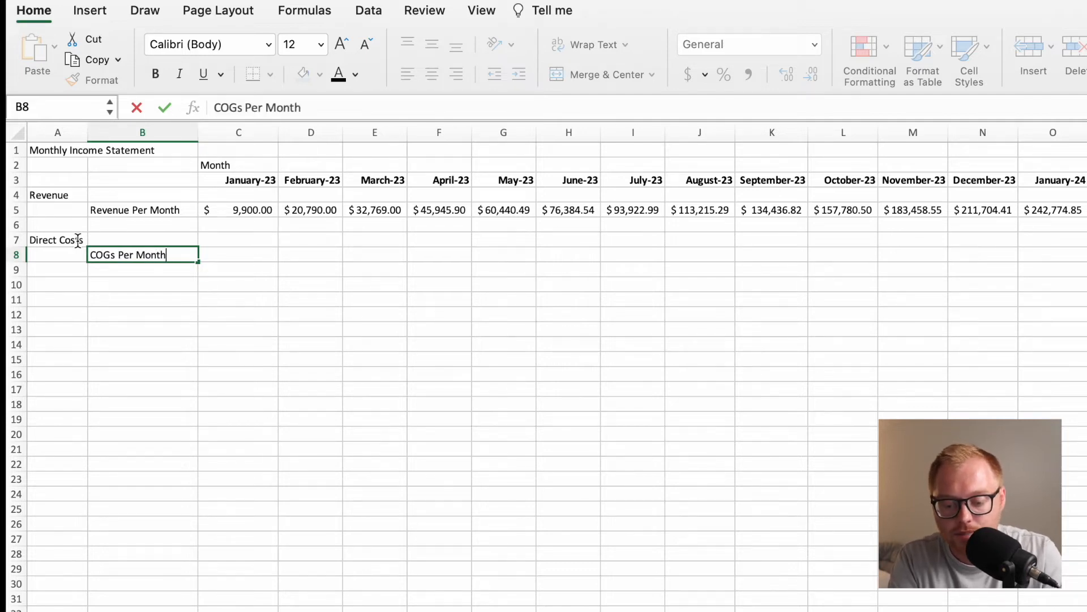
pyautogui.press('Return')
pyautogui.press('Right')
pyautogui.press('Up')
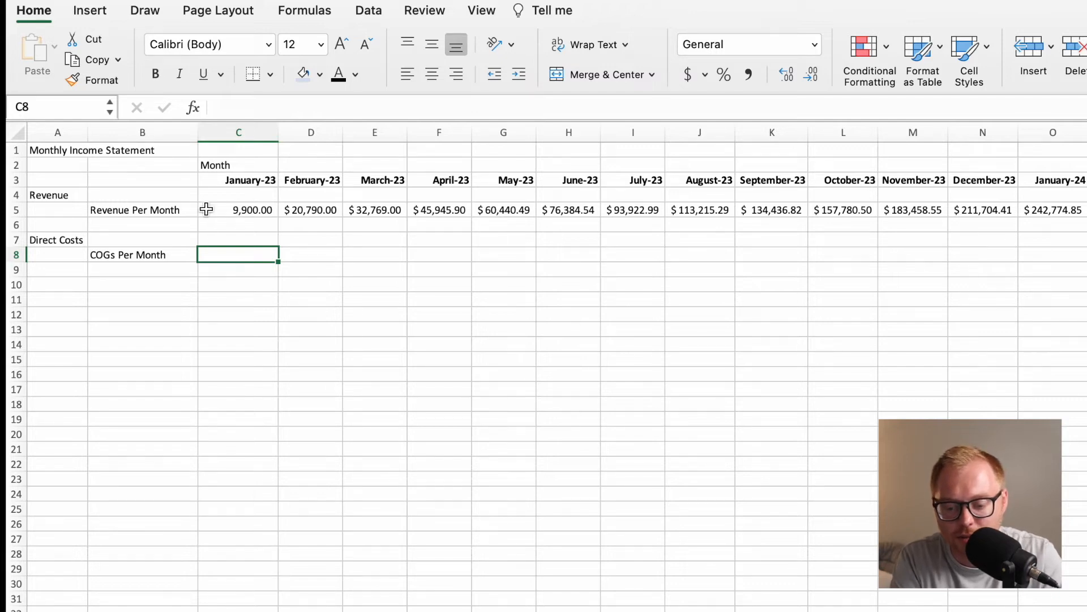
# Copy the January revenue formula text from C5 into C8 as =AvgCartSize*ConRateVtS*'Traffic Detail'!C9.
pyautogui.click(242, 210)
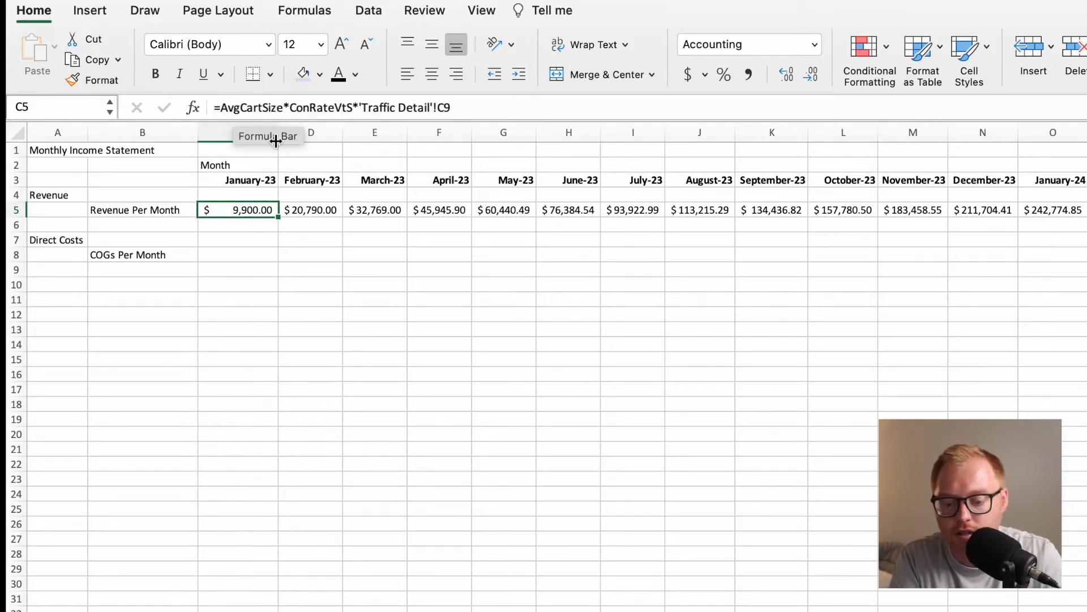
pyautogui.click(467, 108)
pyautogui.moveTo(468, 107); pyautogui.dragTo(217, 122)
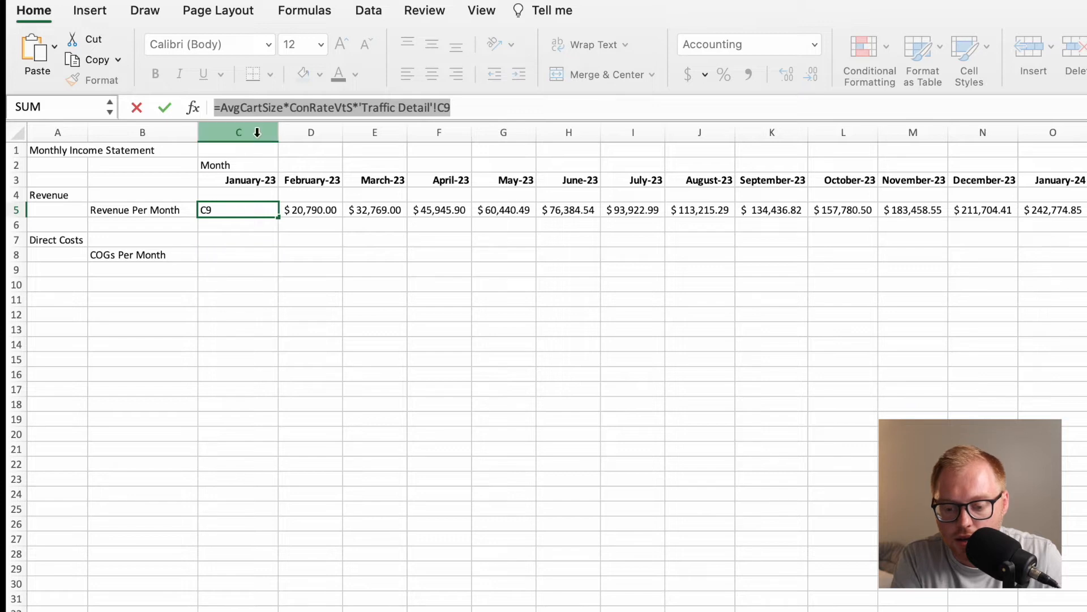
pyautogui.click(223, 110)
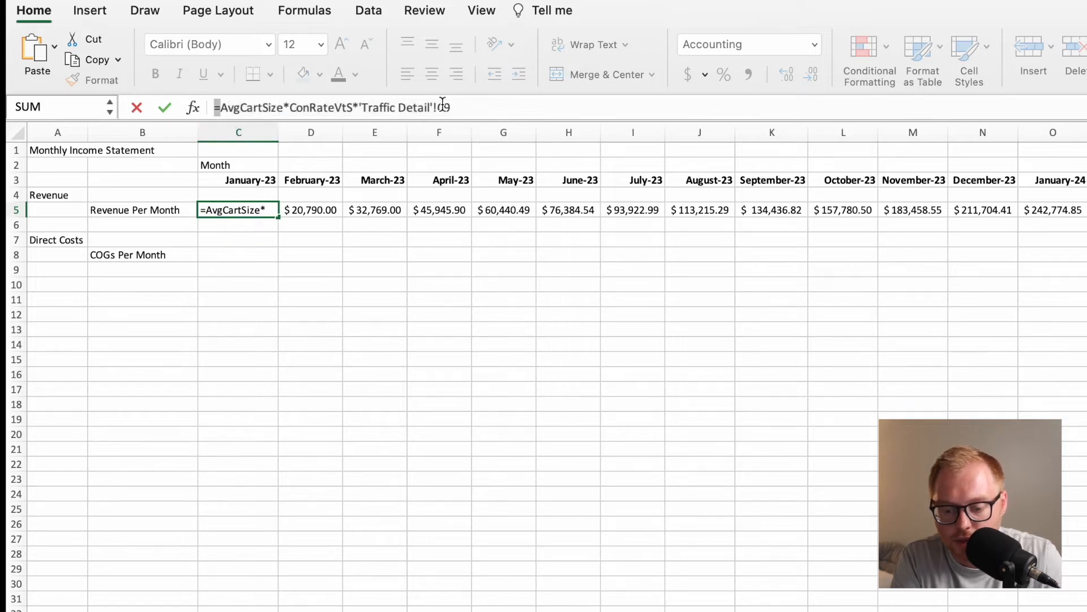
pyautogui.moveTo(464, 107); pyautogui.dragTo(249, 104)
pyautogui.press('super+c')
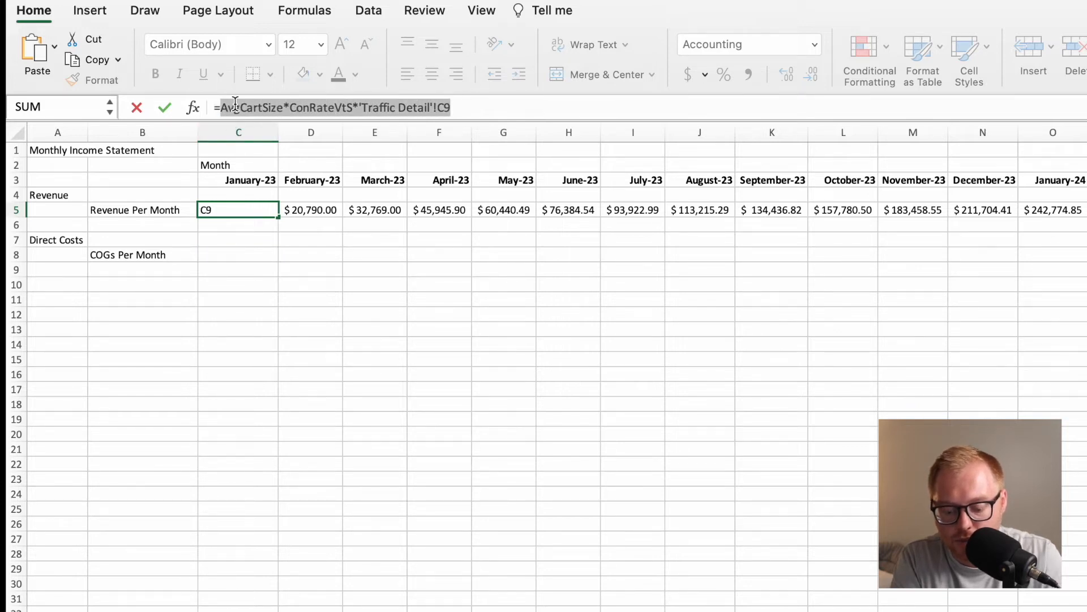
pyautogui.press('Escape')
pyautogui.click(231, 255)
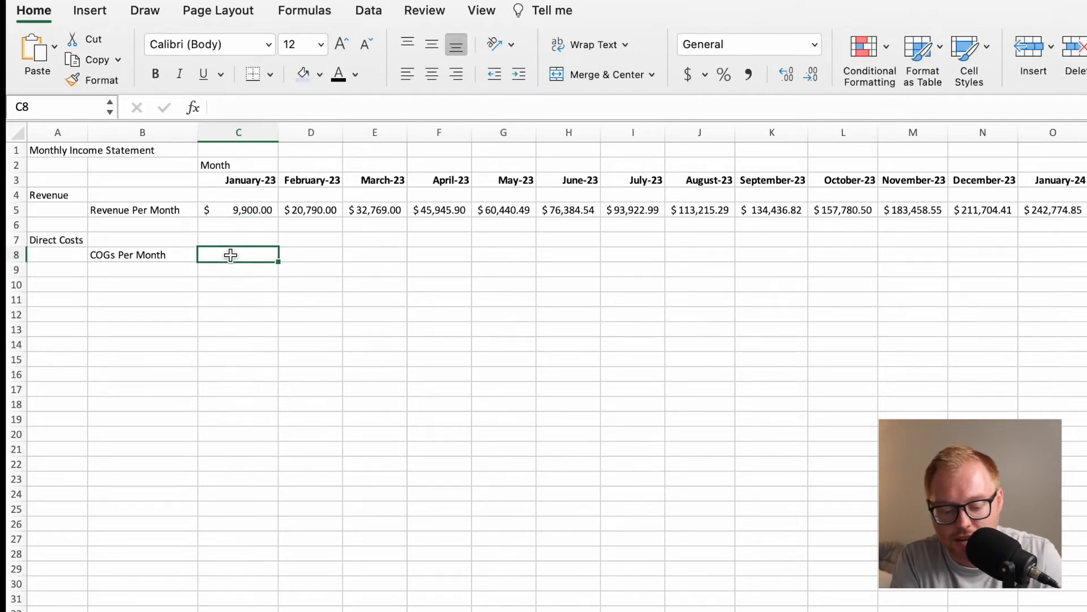
pyautogui.write('=')
pyautogui.press('super+v')
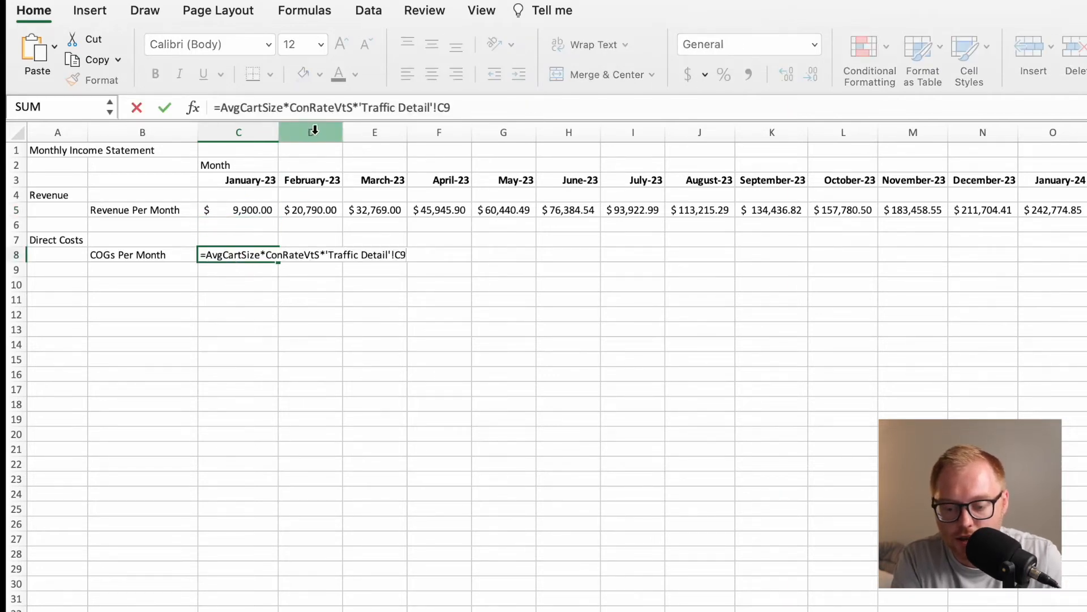
# Replace AvgCartSize with the named range AvgCOGs in the C8 formula, giving =AvgCOGs*ConRateVtS*'Traffic Detail'!C9.
pyautogui.click(284, 112)
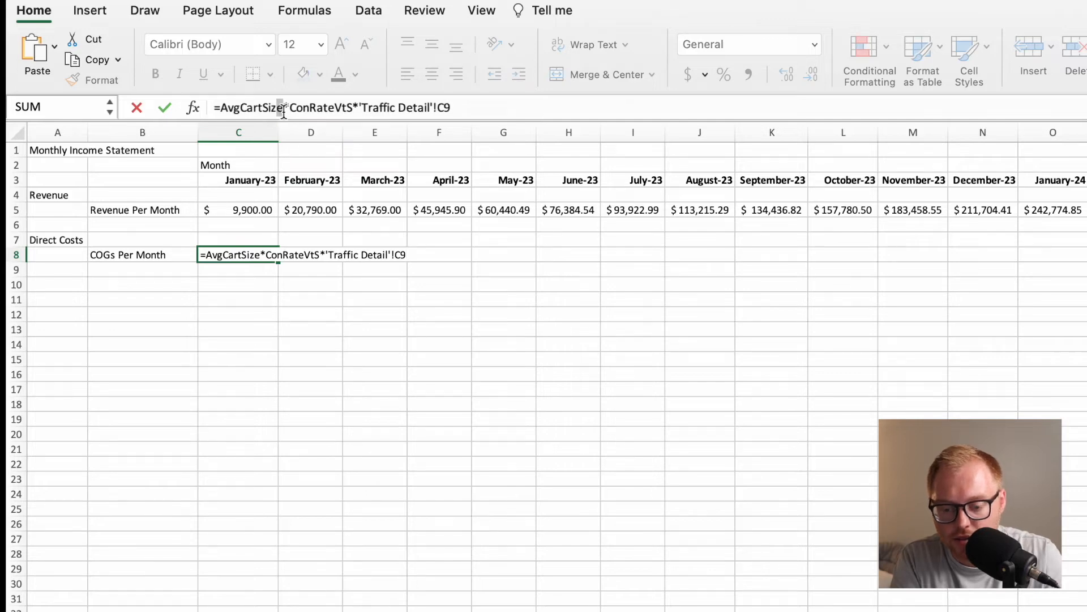
pyautogui.press('BackSpace')
pyautogui.press('BackSpace')
pyautogui.press('BackSpace')
pyautogui.press('BackSpace')
pyautogui.press('BackSpace')
pyautogui.press('BackSpace')
pyautogui.press('BackSpace')
pyautogui.press('BackSpace')
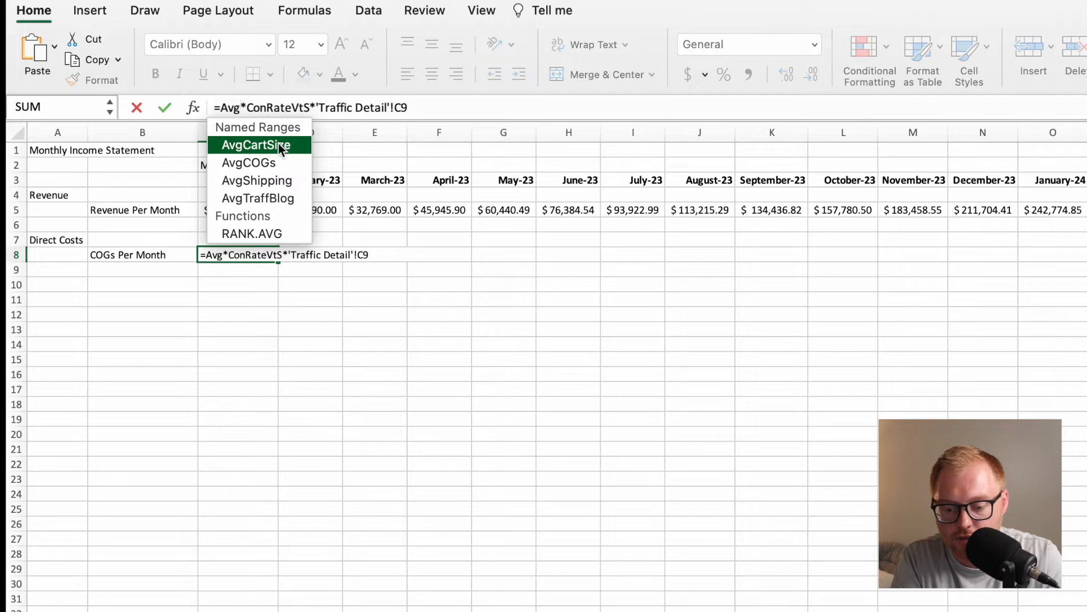
pyautogui.doubleClick(267, 163)
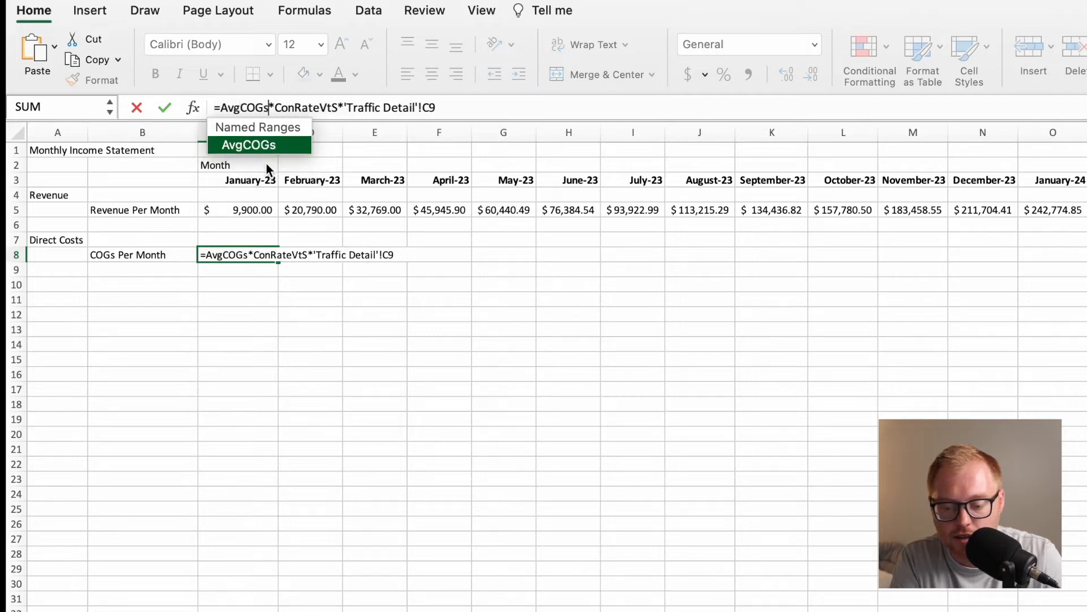
pyautogui.press('Return')
# Fill the COGs formula from C8 across row 8 under all month headings and apply the dollar Accounting format.
pyautogui.click(246, 253)
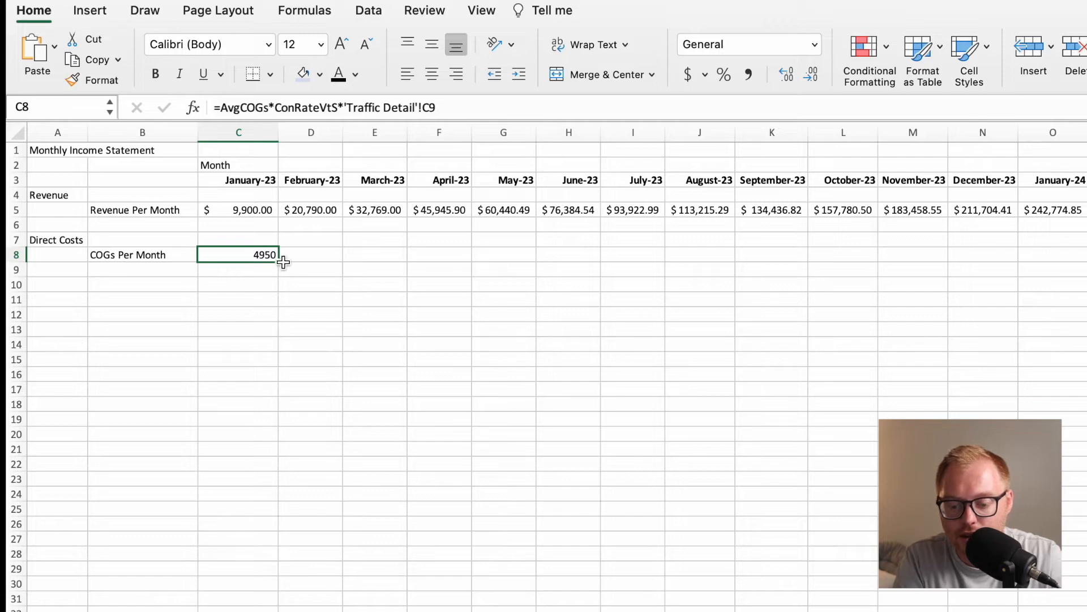
pyautogui.moveTo(278, 263); pyautogui.dragTo(1079, 305)
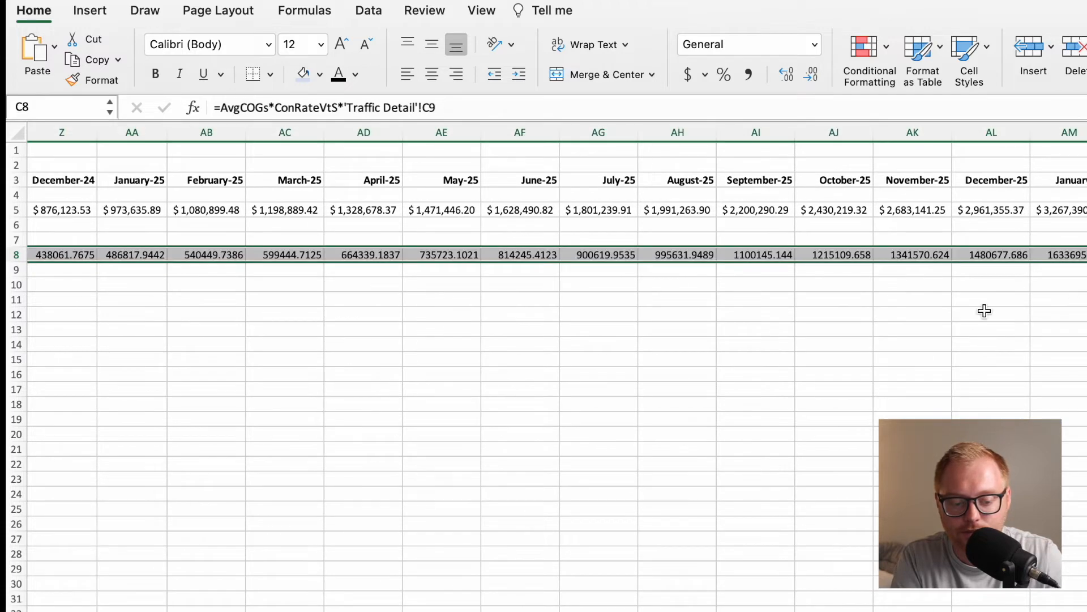
pyautogui.hscroll(-15, 891, 316)
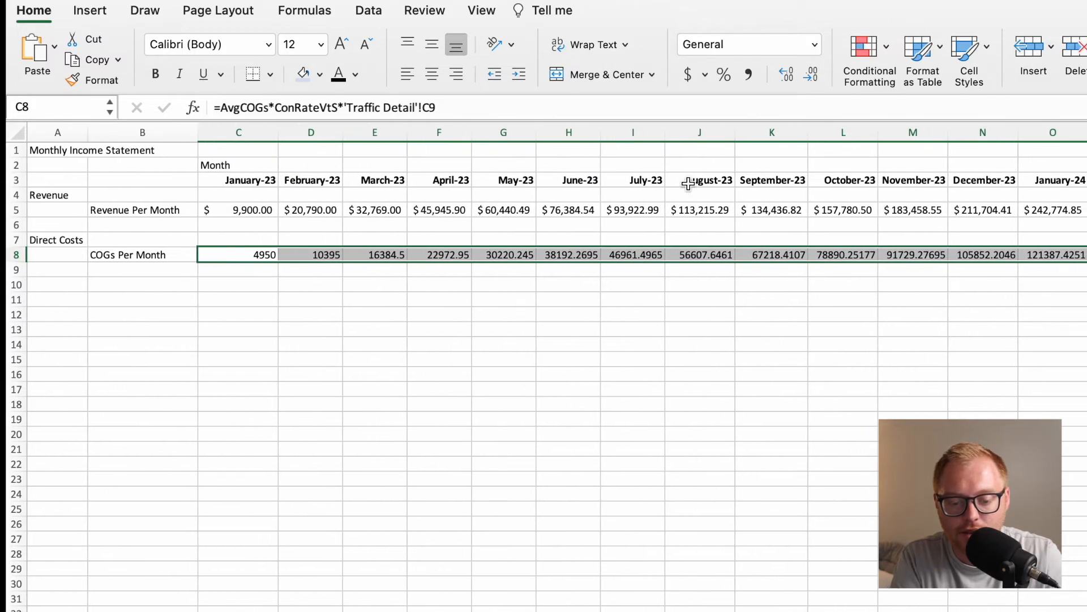
pyautogui.click(685, 82)
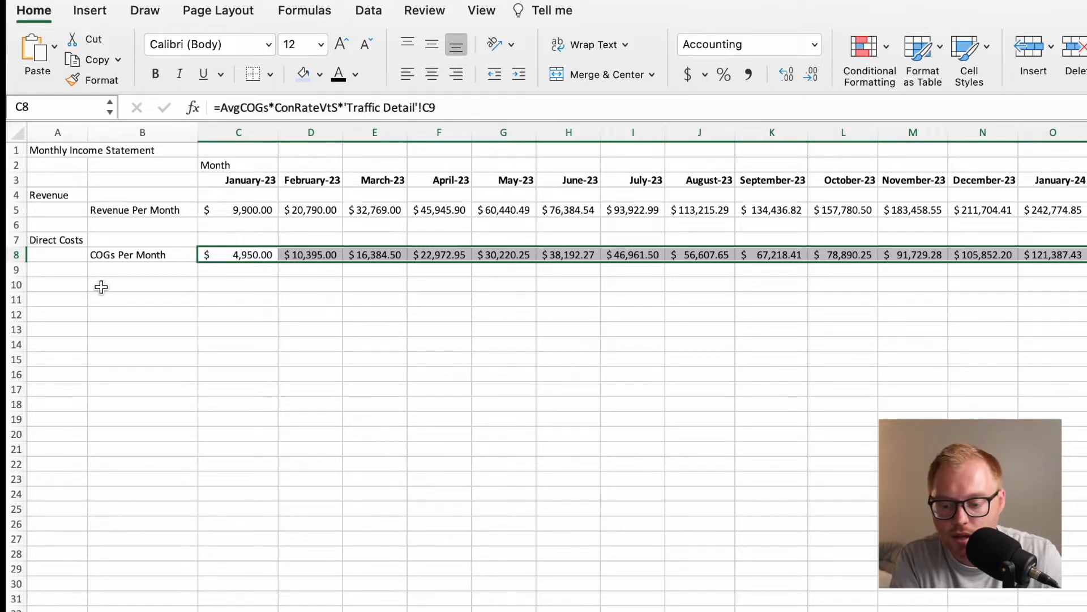
# Enter the heading Gross Profit in A10, widen column A slightly, and enter the row label Total Gross Profit in B11.
pyautogui.click(75, 284)
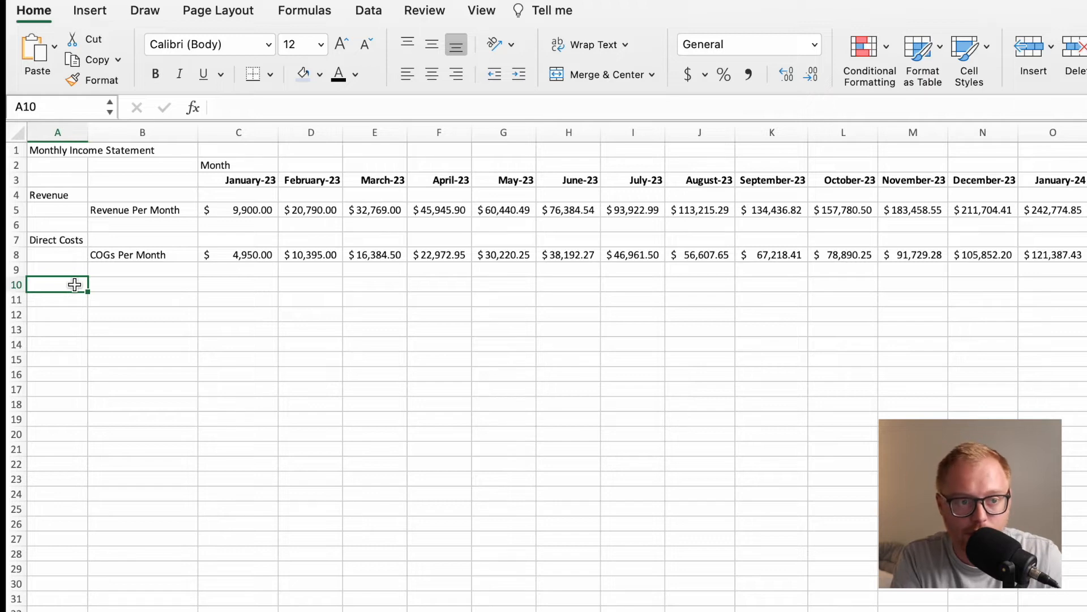
pyautogui.write('Gross Profit')
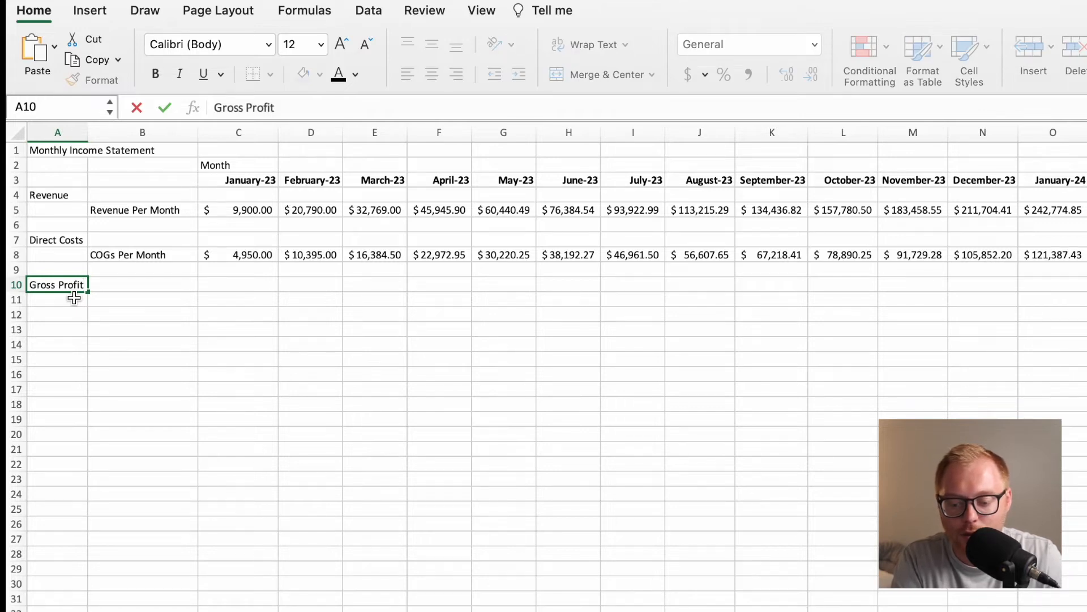
pyautogui.press('Return')
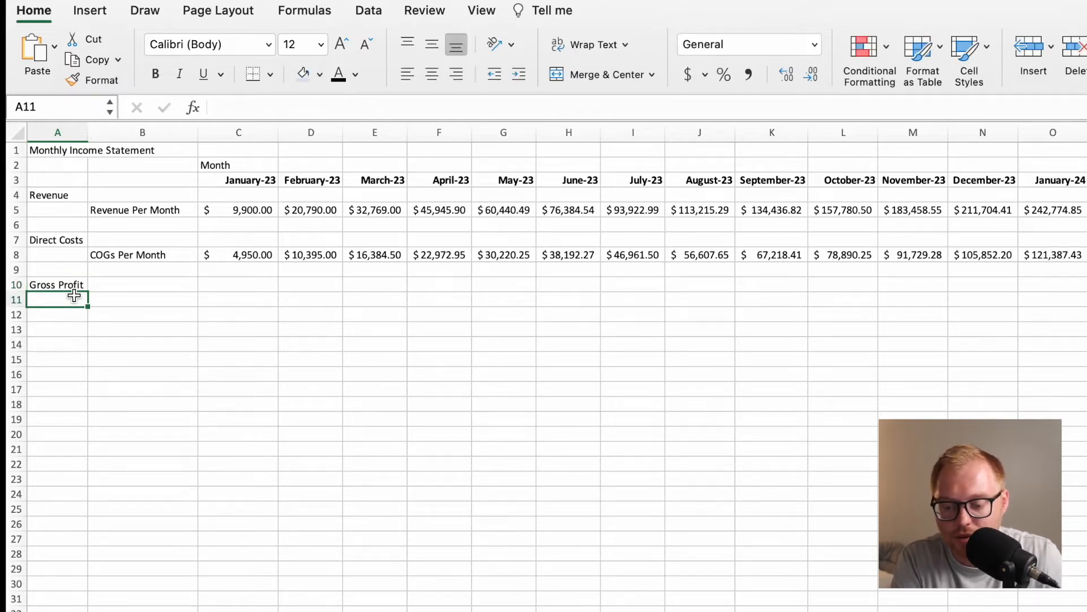
pyautogui.moveTo(88, 133); pyautogui.dragTo(92, 134)
pyautogui.click(115, 303)
pyautogui.write('Total Gross Profit')
pyautogui.press('Return')
pyautogui.press('Up')
pyautogui.press('Right')
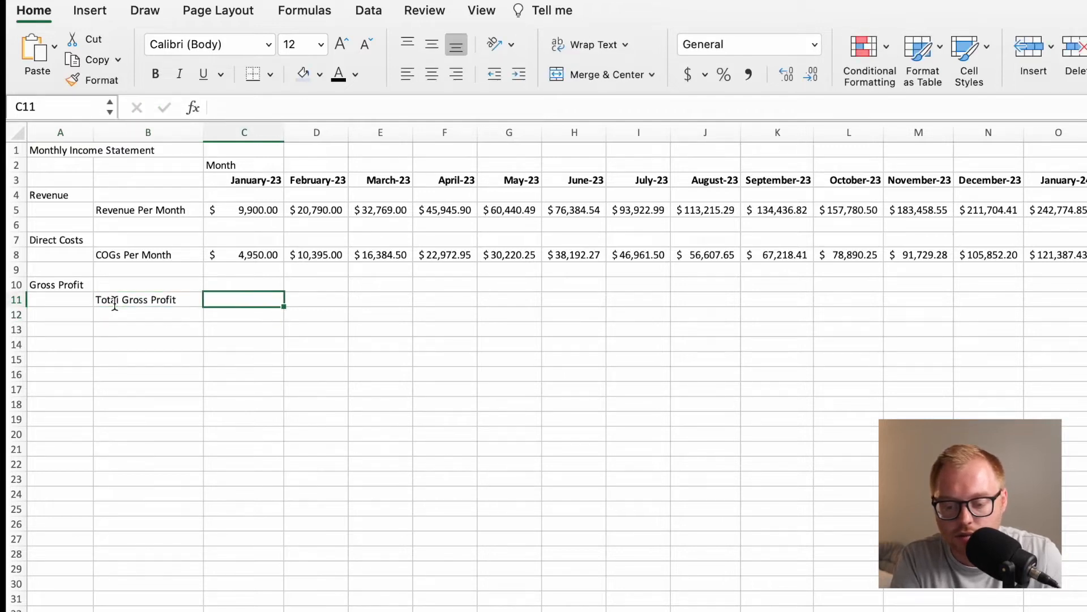
# Enter the January gross profit formula =C5-C8 in C11, subtracting monthly COGs from monthly revenue.
pyautogui.write('=')
pyautogui.click(259, 210)
pyautogui.write('-')
pyautogui.click(257, 253)
pyautogui.press('Return')
# Fill the gross profit formula from C11 across row 11 under all the month headings.
pyautogui.click(263, 299)
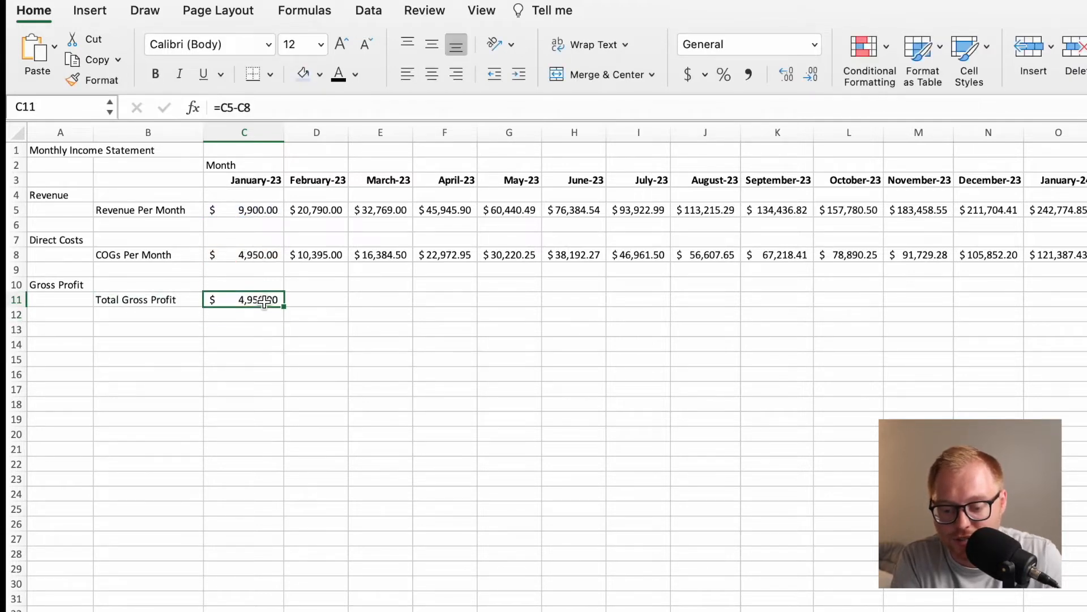
pyautogui.moveTo(284, 307); pyautogui.dragTo(920, 359)
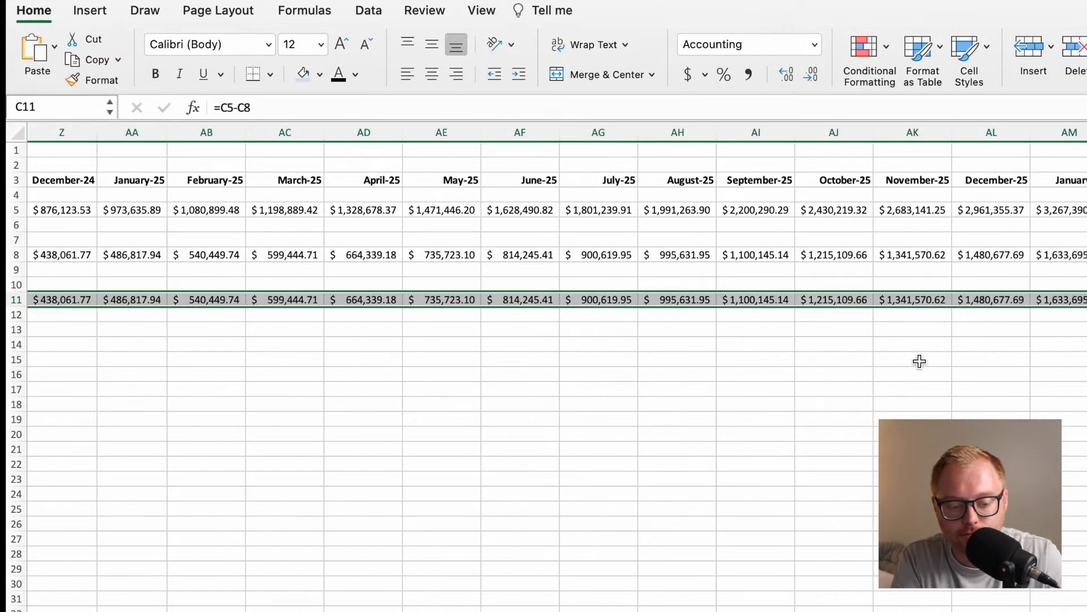
pyautogui.hscroll(-15, 920, 359)
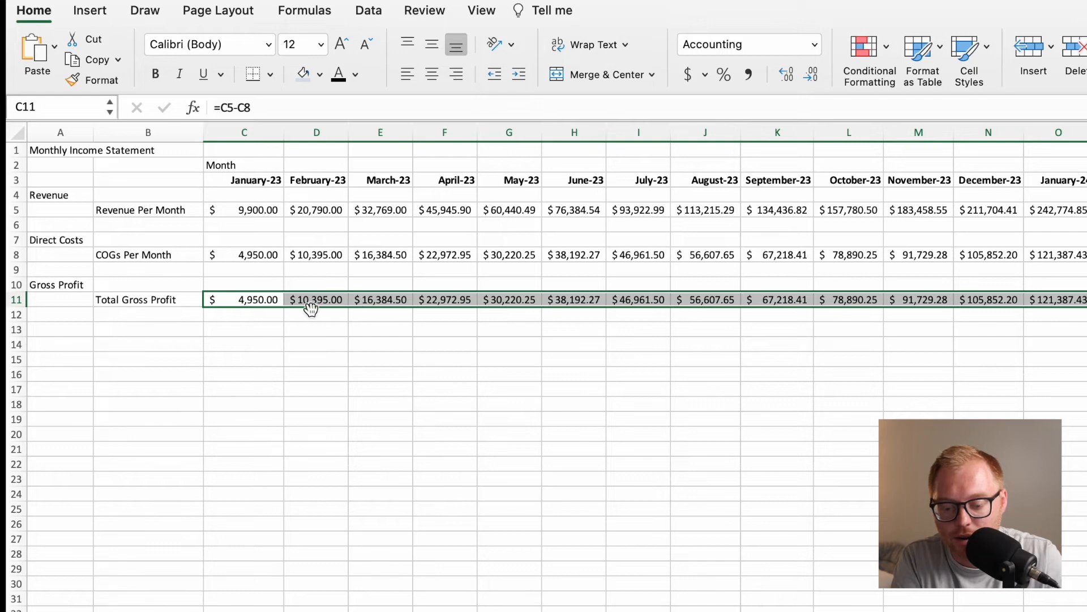
pyautogui.click(227, 316)
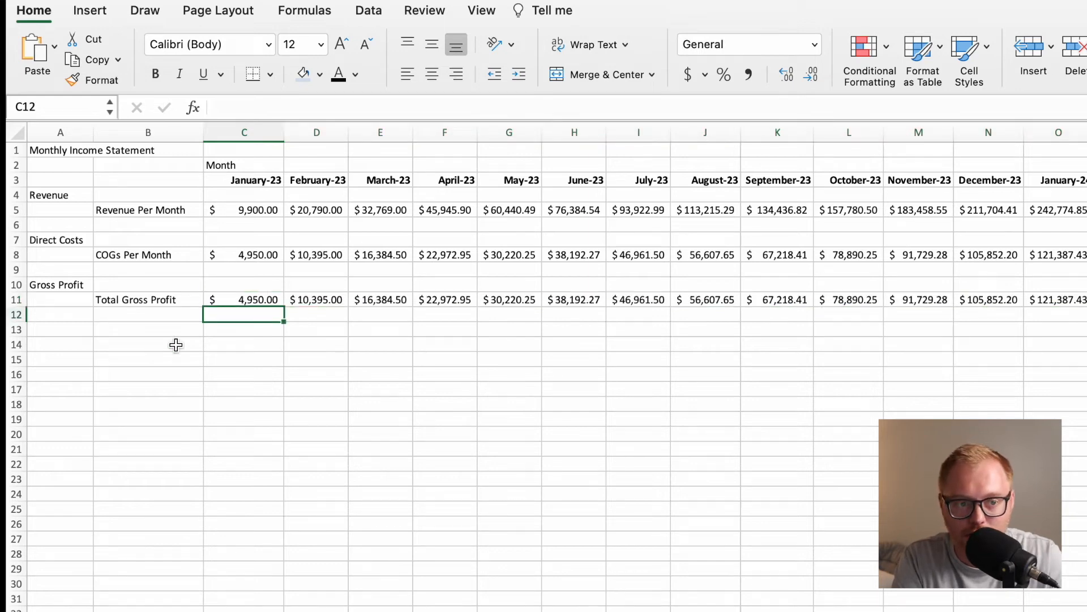
# Enter the heading Marketing Costs in A13, widen column A to fit it, and enter the row label Ad Spend in B14.
pyautogui.click(146, 327)
pyautogui.click(66, 330)
pyautogui.write('Marketing Costs')
pyautogui.press('Return')
pyautogui.moveTo(97, 132); pyautogui.dragTo(107, 132)
pyautogui.click(146, 348)
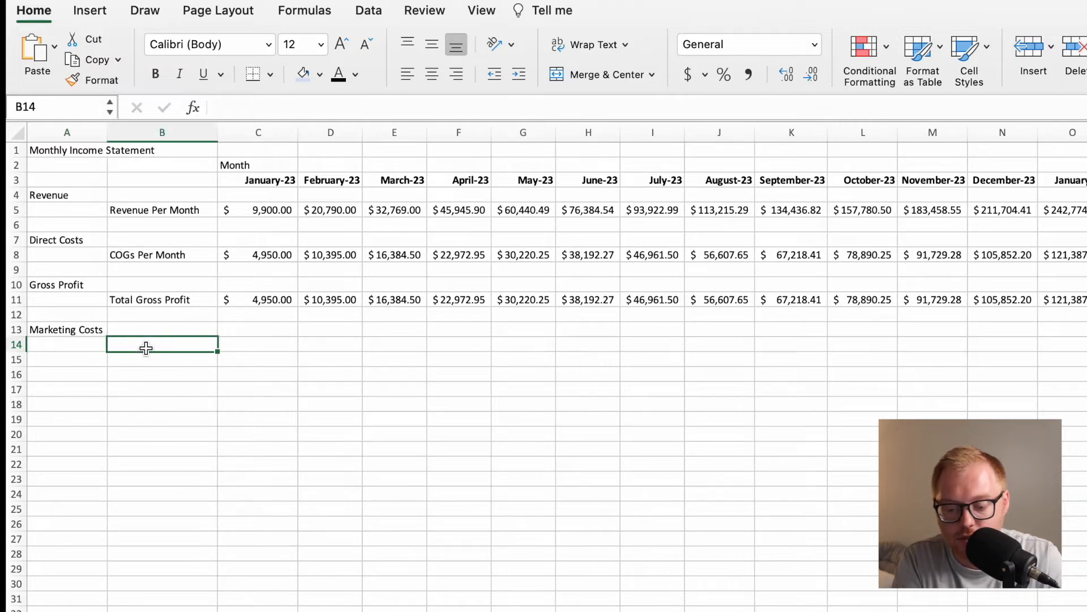
pyautogui.write('Ad Spend')
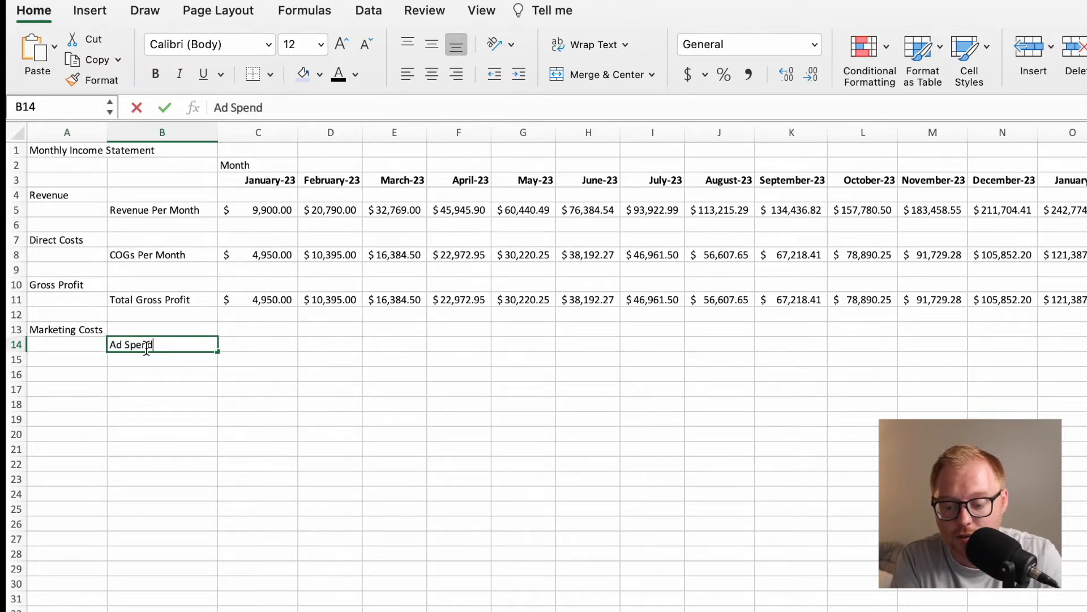
pyautogui.press('Tab')
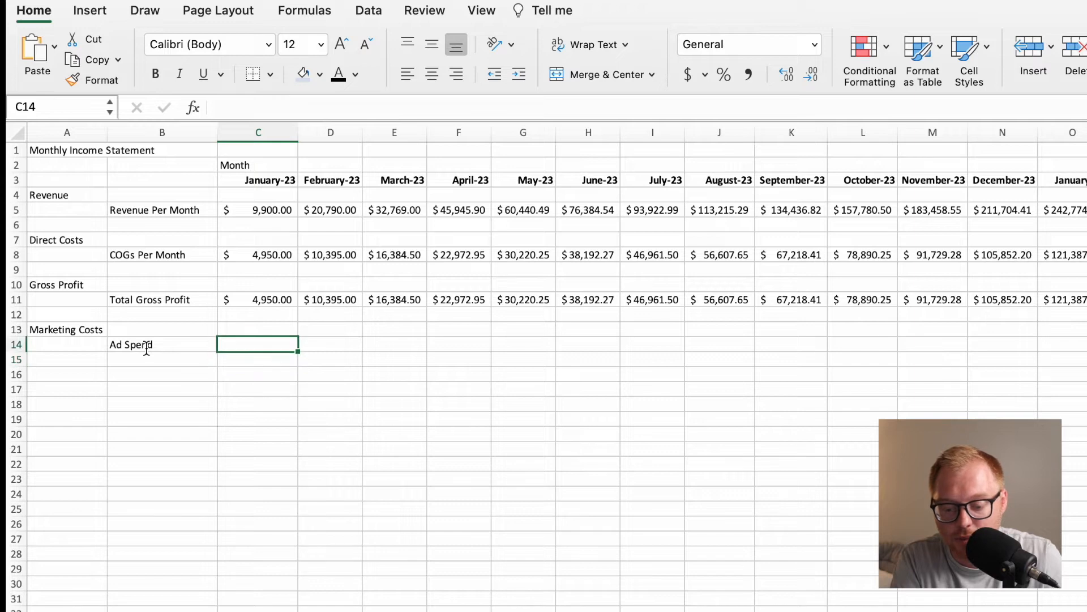
# Enter the January ad spend formula =MonthlyAdBudget in C14, using the named range.
pyautogui.write('=')
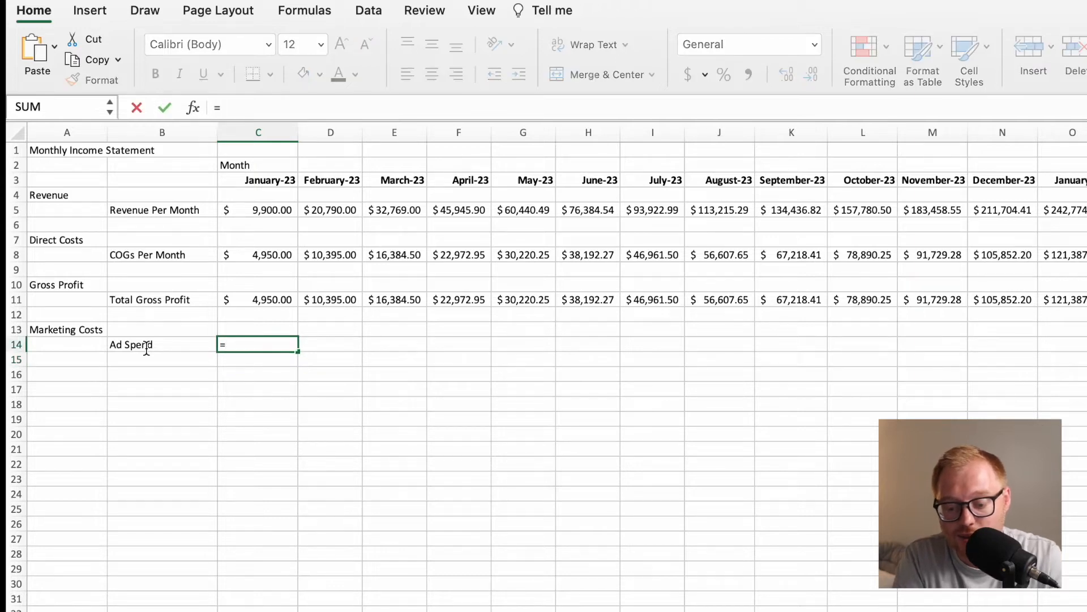
pyautogui.write('Month')
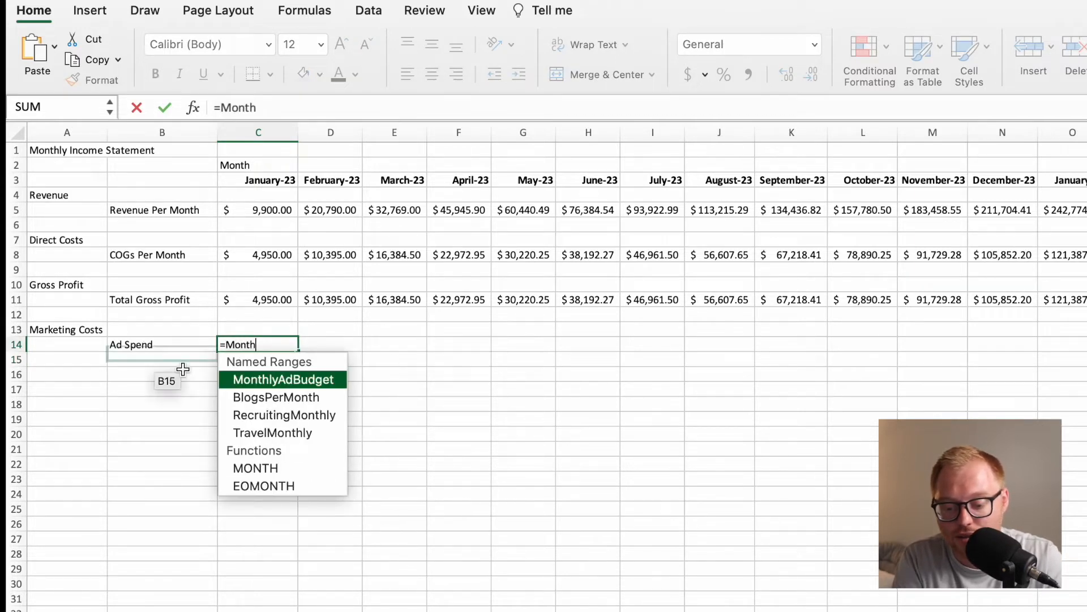
pyautogui.doubleClick(291, 378)
pyautogui.press('Return')
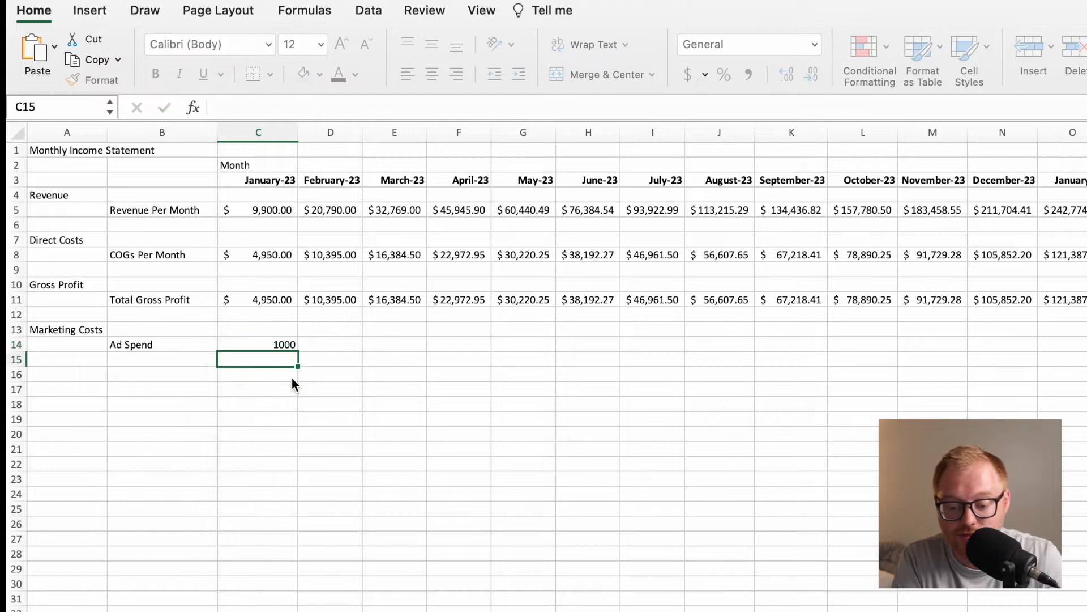
# Fill the ad spend formula from C14 across row 14 under all the month headings.
pyautogui.click(285, 345)
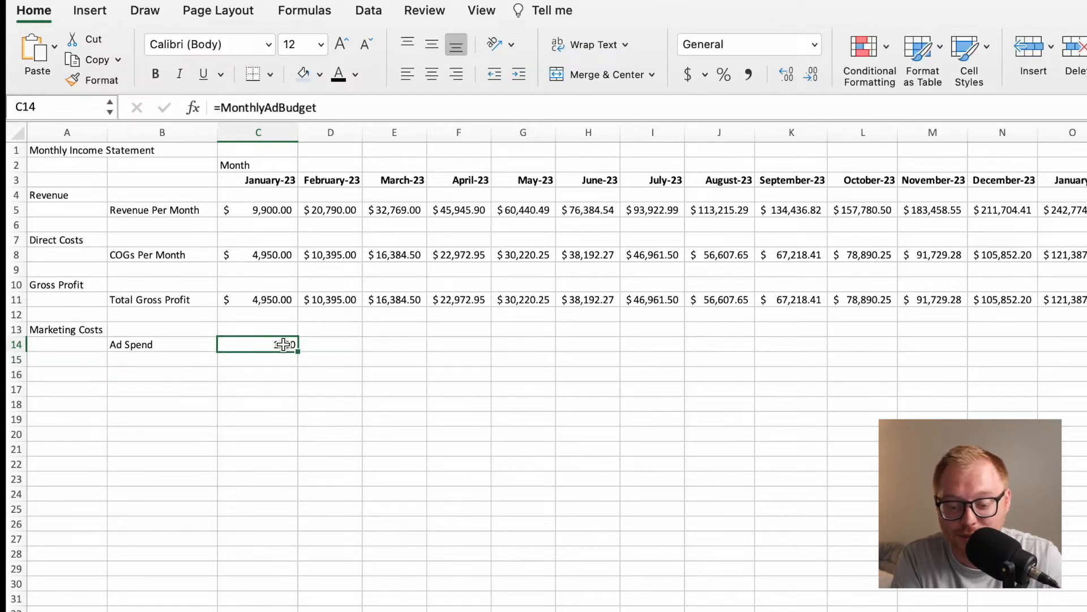
pyautogui.moveTo(301, 353); pyautogui.dragTo(1085, 356)
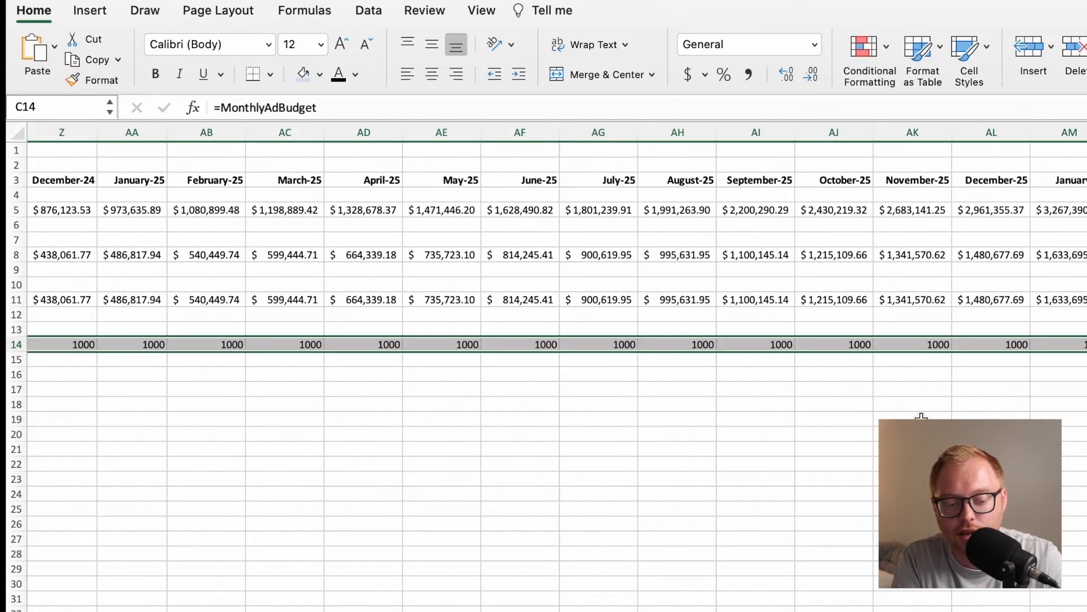
pyautogui.hscroll(-15, 643, 409)
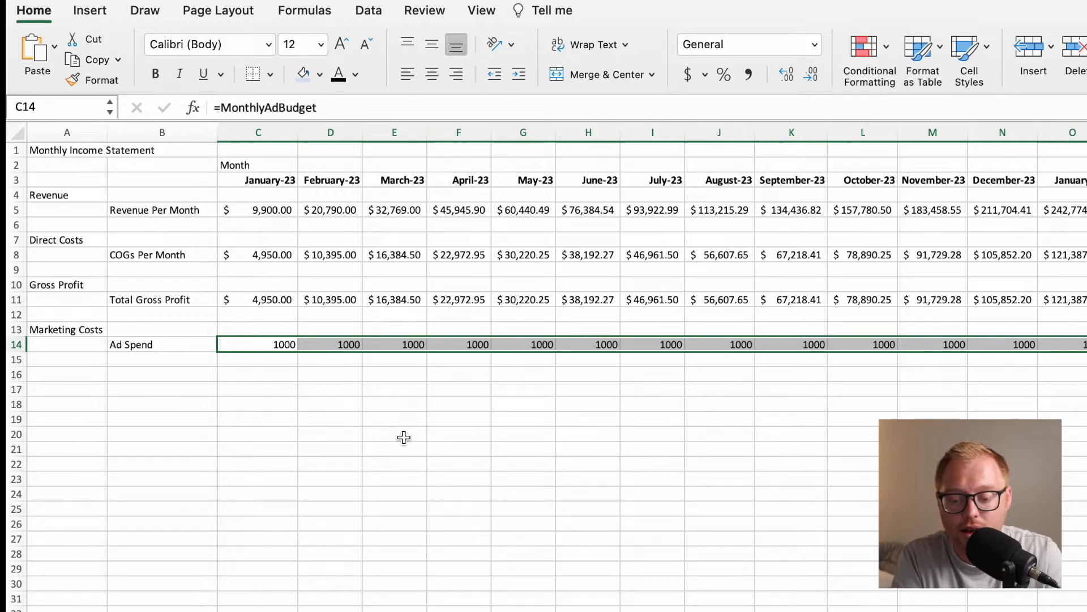
pyautogui.click(174, 347)
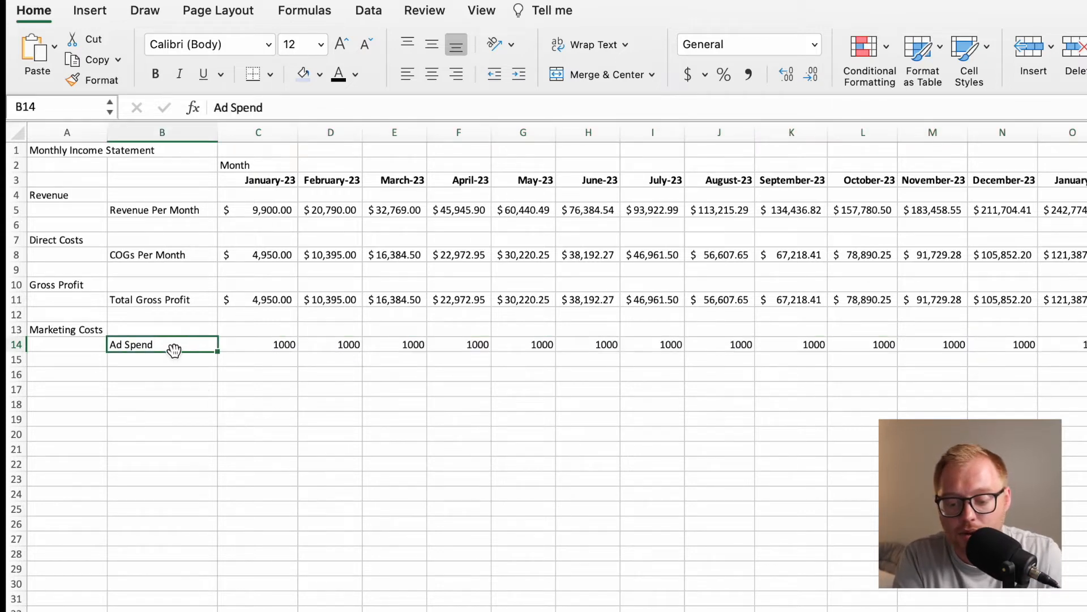
# Apply the Accounting number format with dollar signs to the ad spend values across row 14.
pyautogui.click(278, 346)
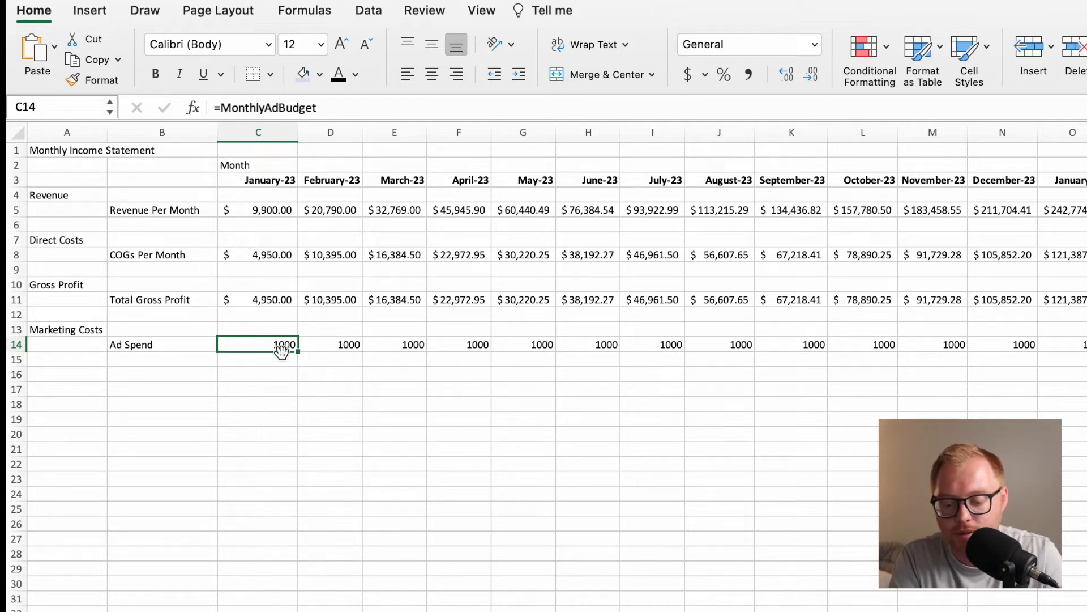
pyautogui.moveTo(272, 344); pyautogui.dragTo(998, 349)
pyautogui.click(688, 74)
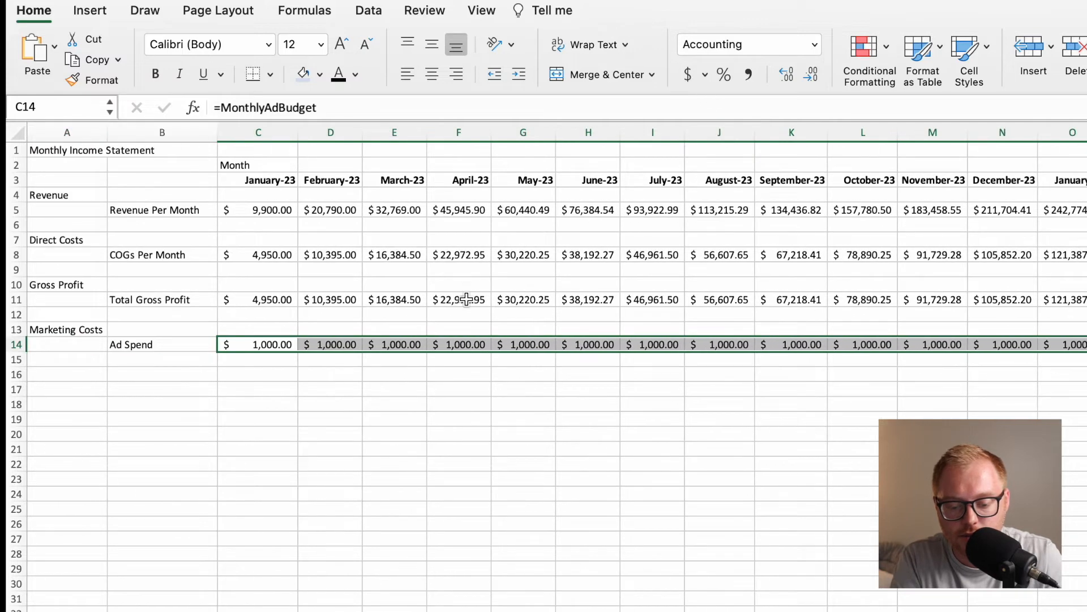
pyautogui.click(276, 358)
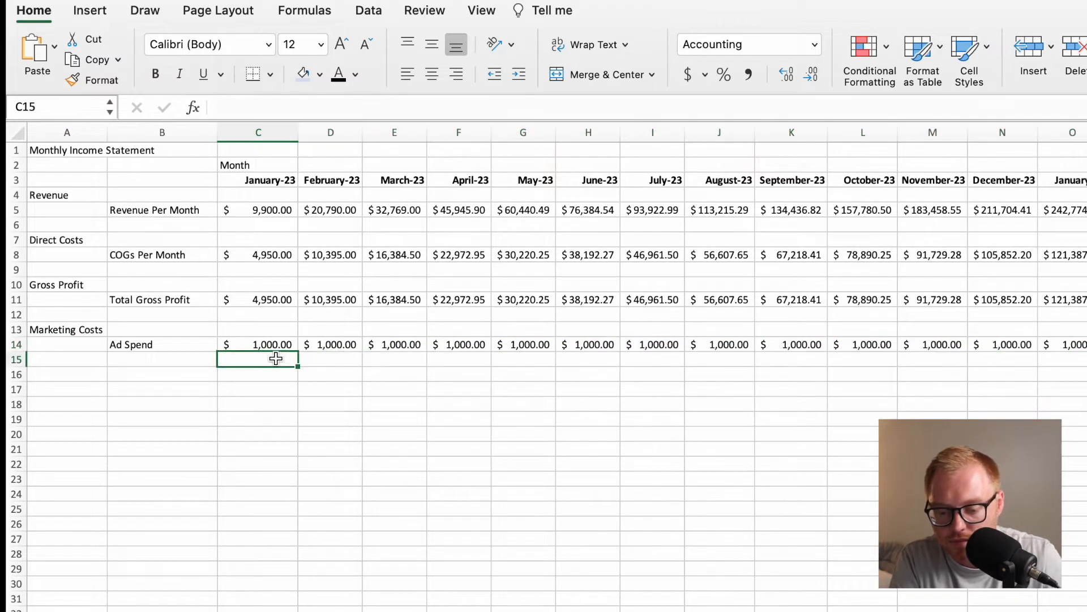
# Enter the section heading Indirect Costs in A16, below the Marketing Costs section.
pyautogui.click(87, 371)
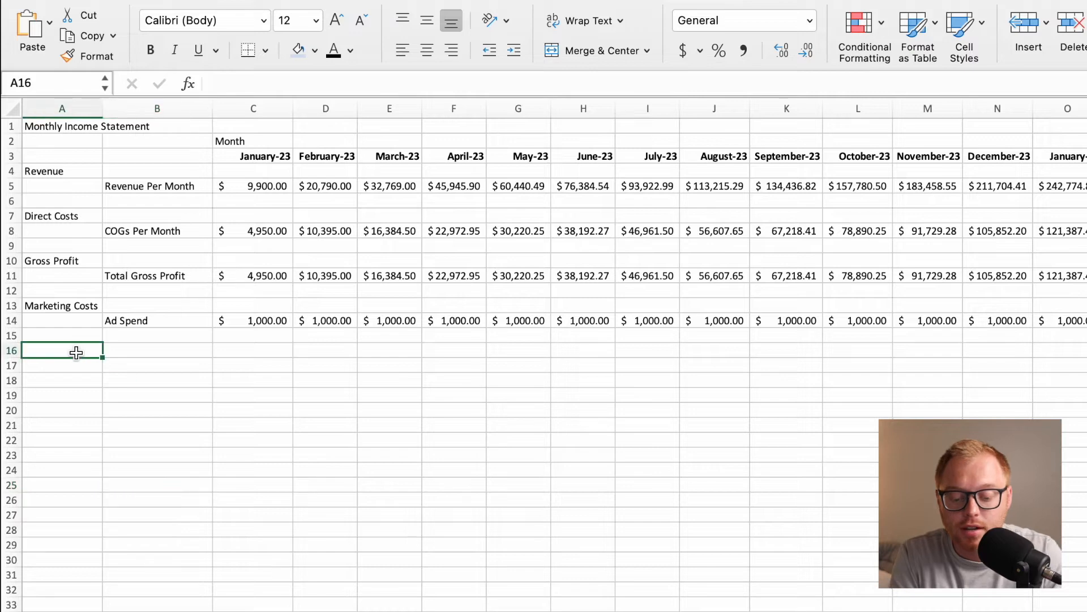
pyautogui.write('Indire')
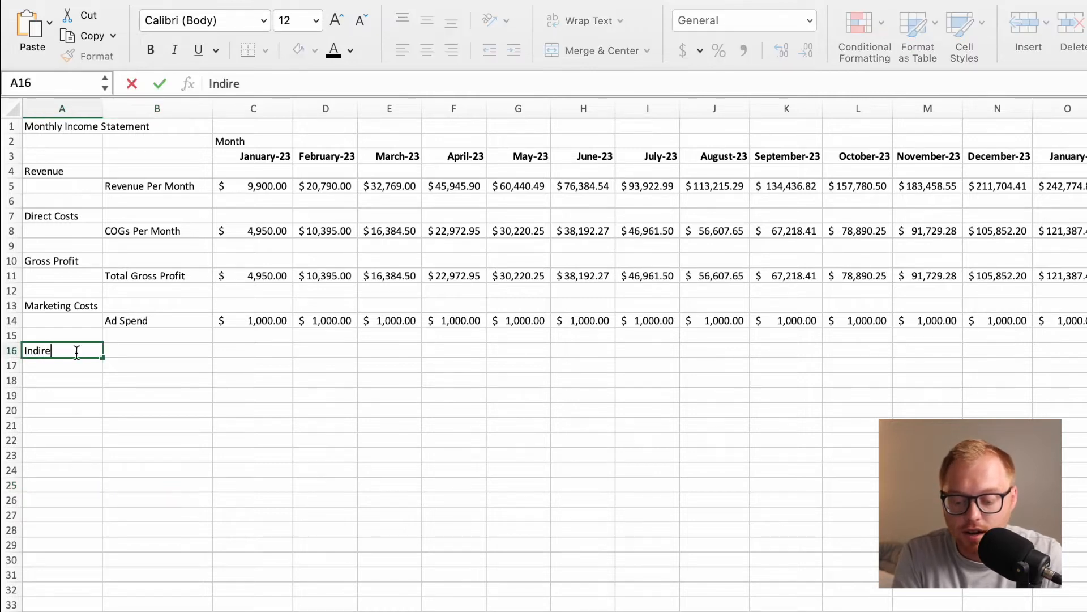
pyautogui.write('ct Costs')
pyautogui.press('Return')
pyautogui.press('Up')
pyautogui.press('Right')
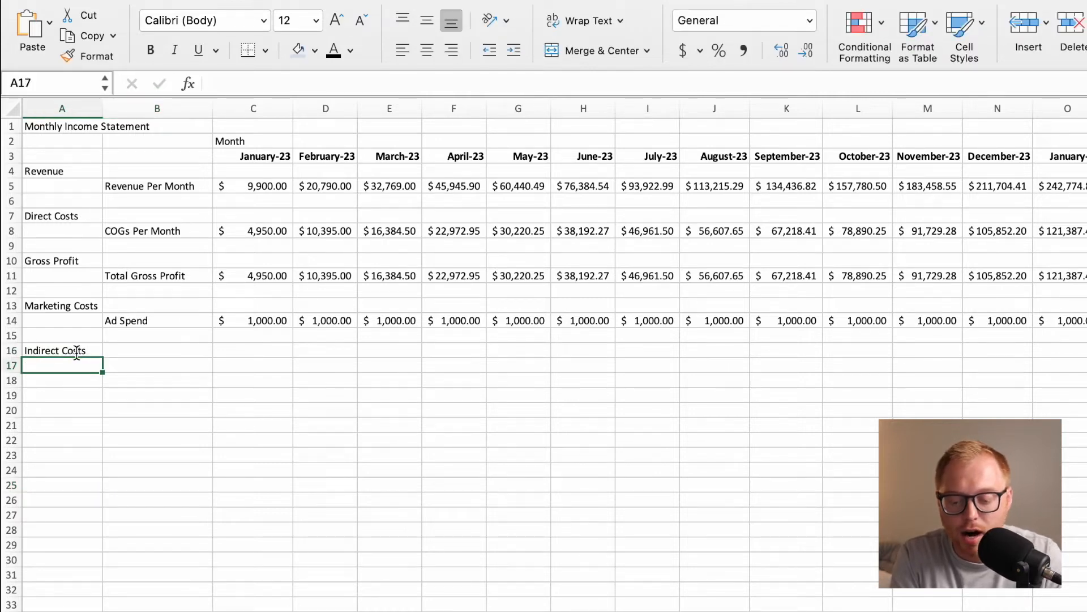
pyautogui.press('Down')
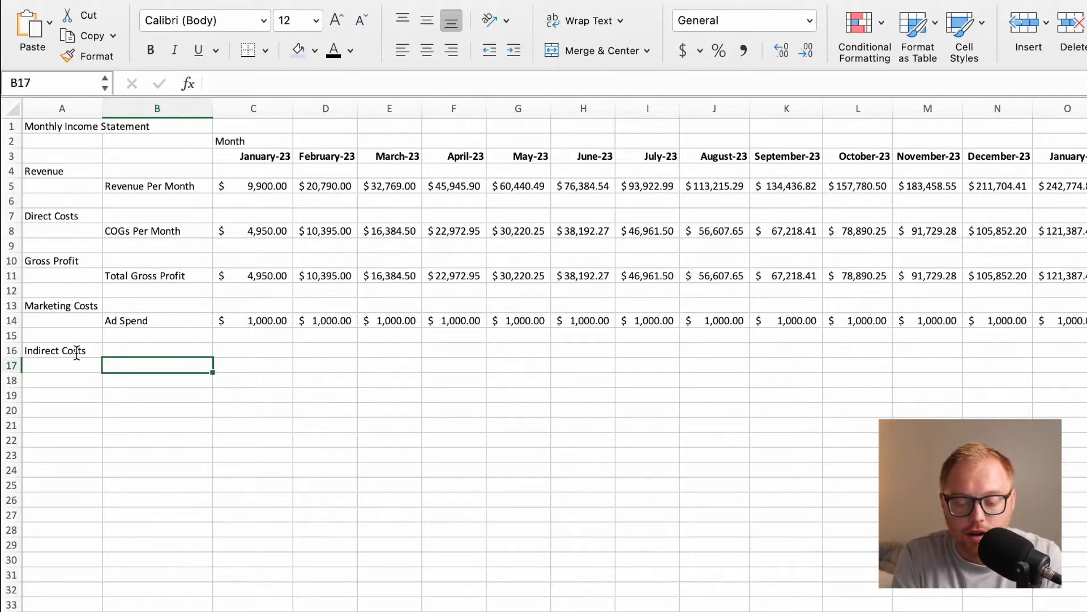
# Enter the indirect cost row labels Salaries, Office Rent and Office Expenses in B17 to B19.
pyautogui.write('Salari')
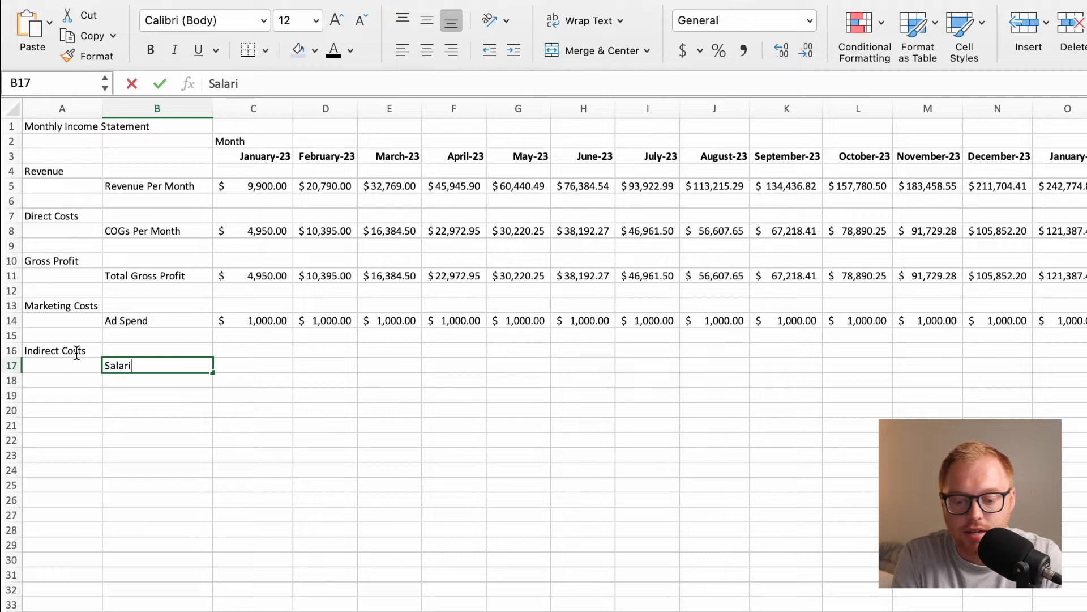
pyautogui.write('es')
pyautogui.press('Return')
pyautogui.write('Office Rent')
pyautogui.press('Return')
pyautogui.write('Office Expenses')
pyautogui.press('Return')
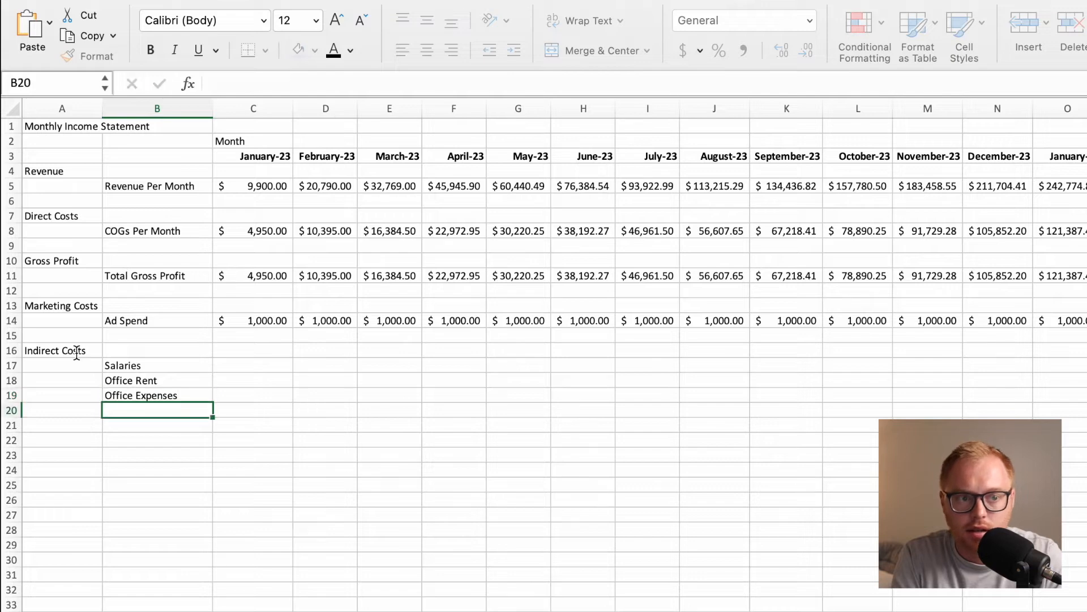
# Enter the row labels Product Development in B20 and Legal and Accounting in B21.
pyautogui.write('Product Development')
pyautogui.press('Return')
pyautogui.write('Legal and ACco')
pyautogui.press('BackSpace')
pyautogui.press('BackSpace')
pyautogui.press('BackSpace')
pyautogui.write('ccounting')
pyautogui.press('Return')
# Complete the indirect cost labels with Travel in B22 and Recruiting in B23.
pyautogui.write('Travel')
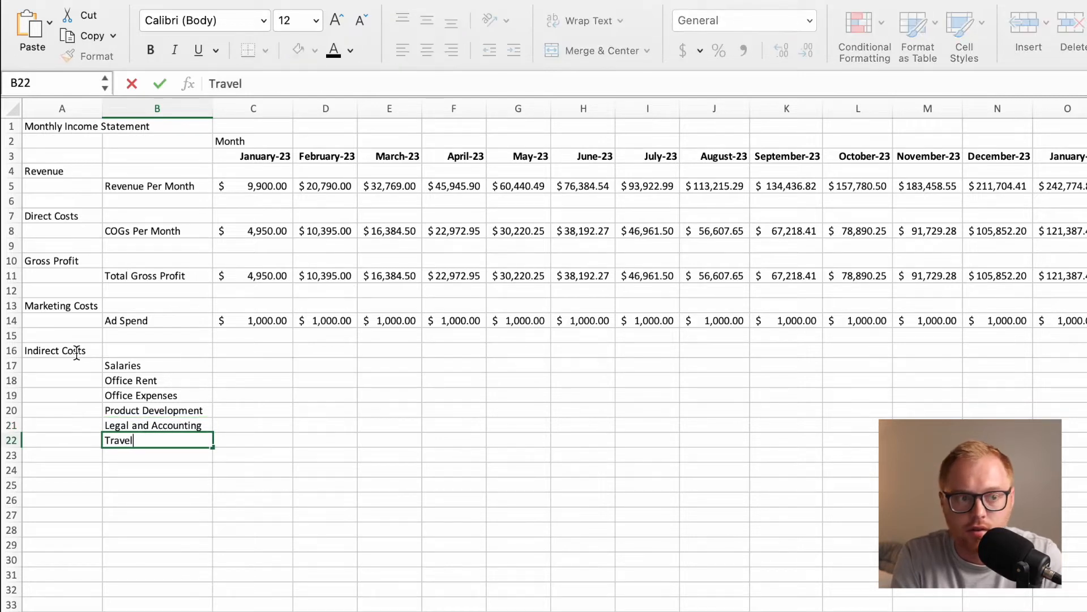
pyautogui.press('Return')
pyautogui.write('Recruiting')
pyautogui.press('Return')
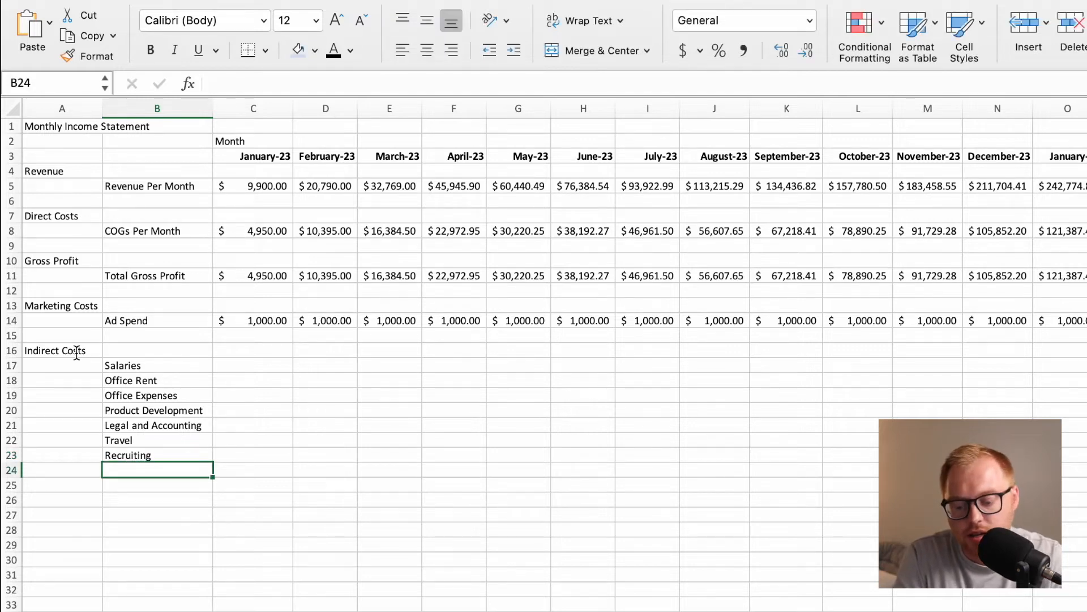
# Enter the January product development formula =ProductDevBudget*C5 in C20, multiplying the named range by the month's revenue.
pyautogui.click(233, 364)
pyautogui.click(236, 379)
pyautogui.click(238, 397)
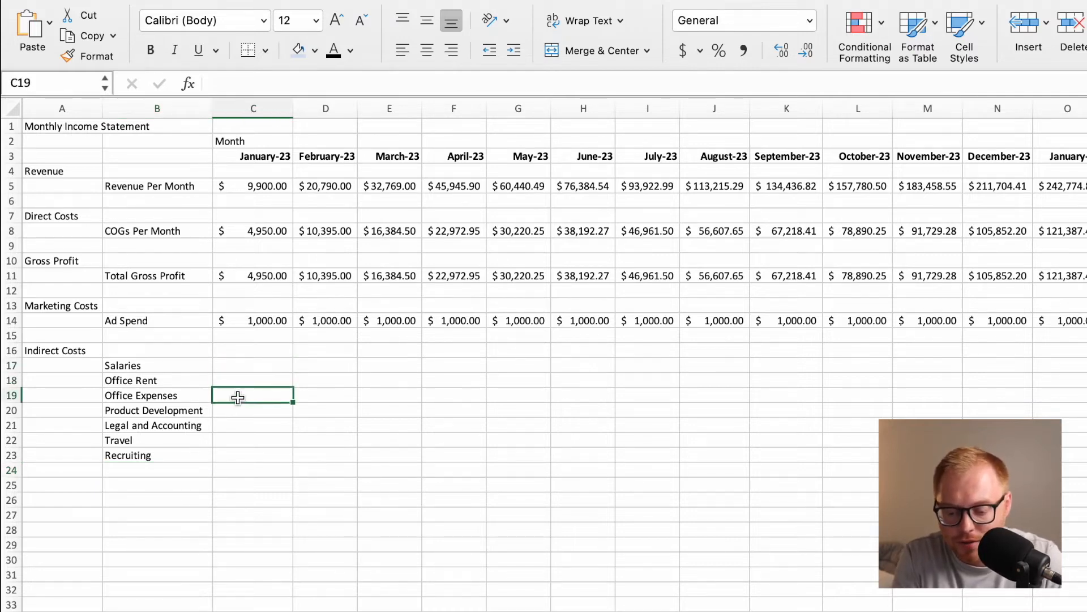
pyautogui.click(238, 410)
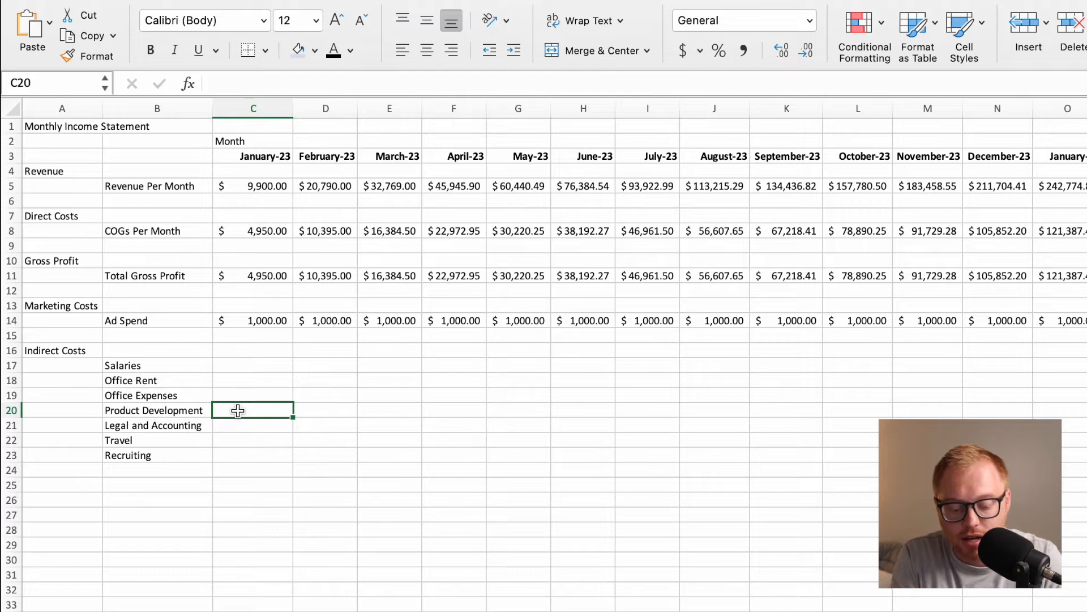
pyautogui.write('=pr')
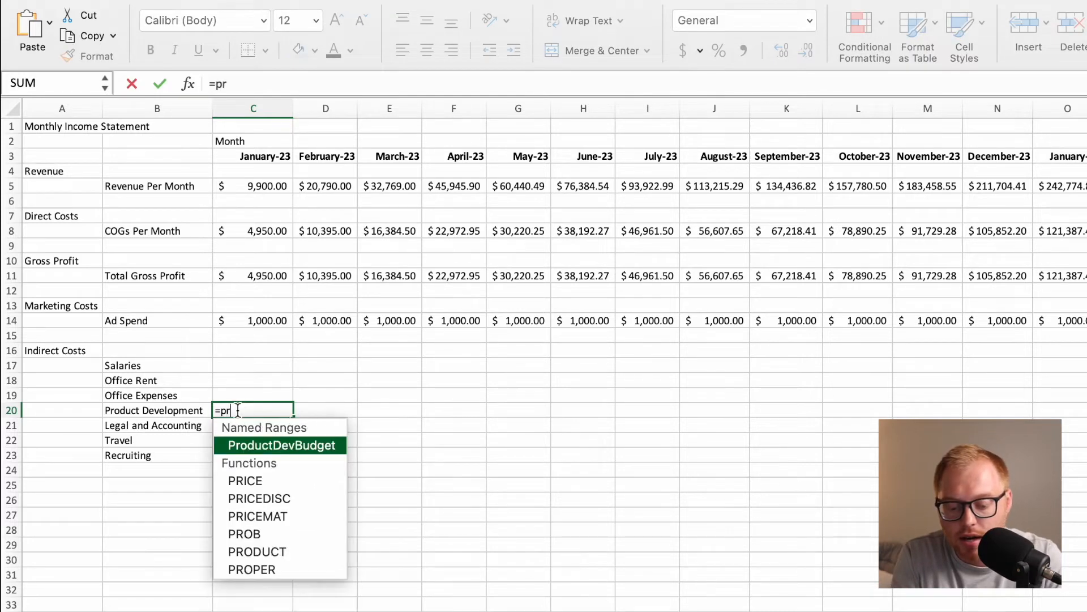
pyautogui.doubleClick(256, 445)
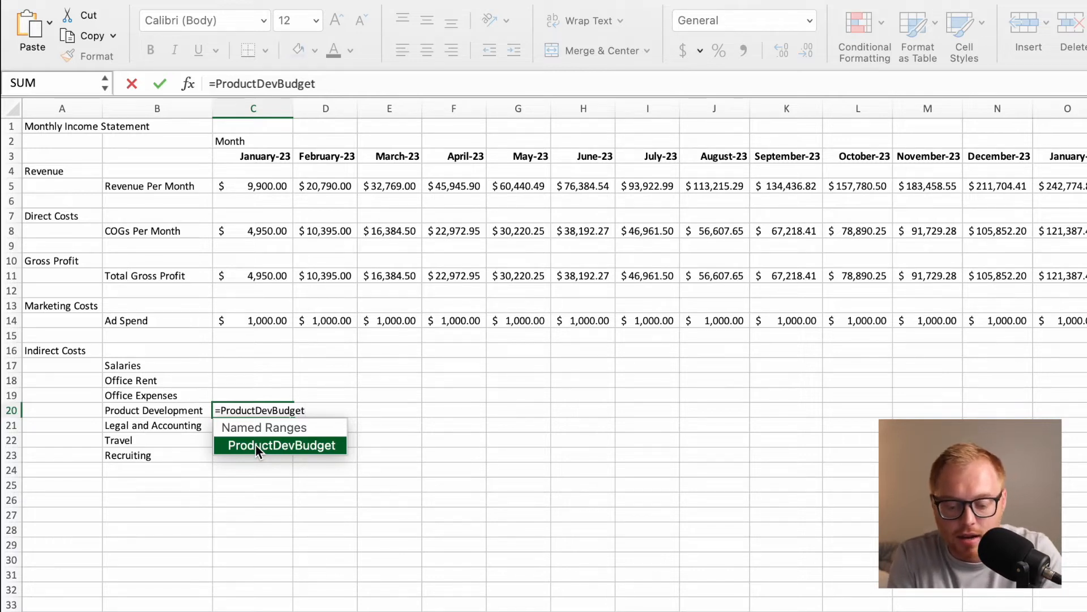
pyautogui.write('*')
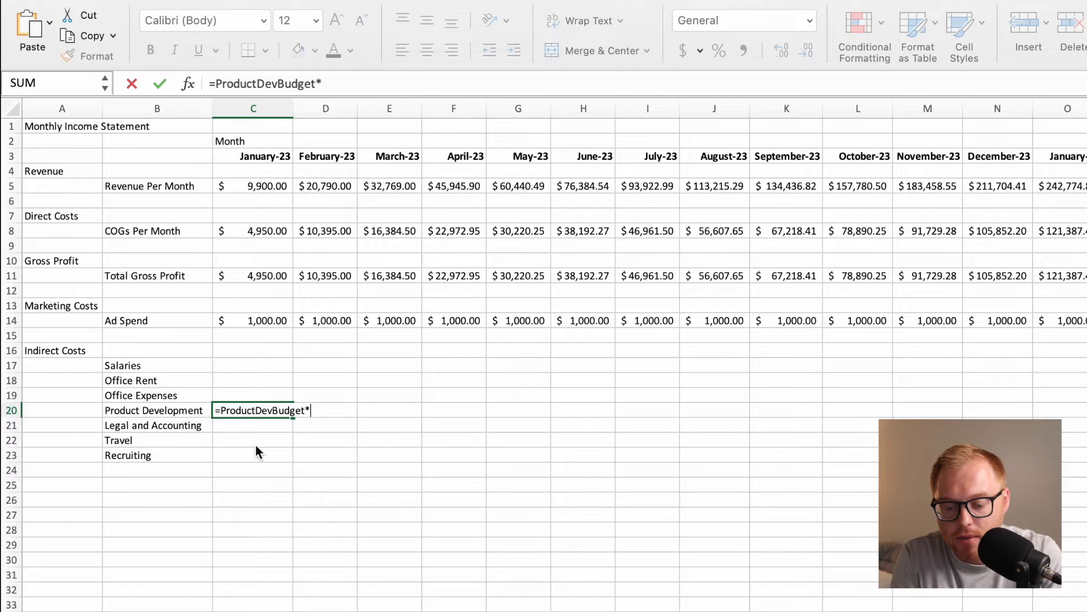
pyautogui.click(266, 188)
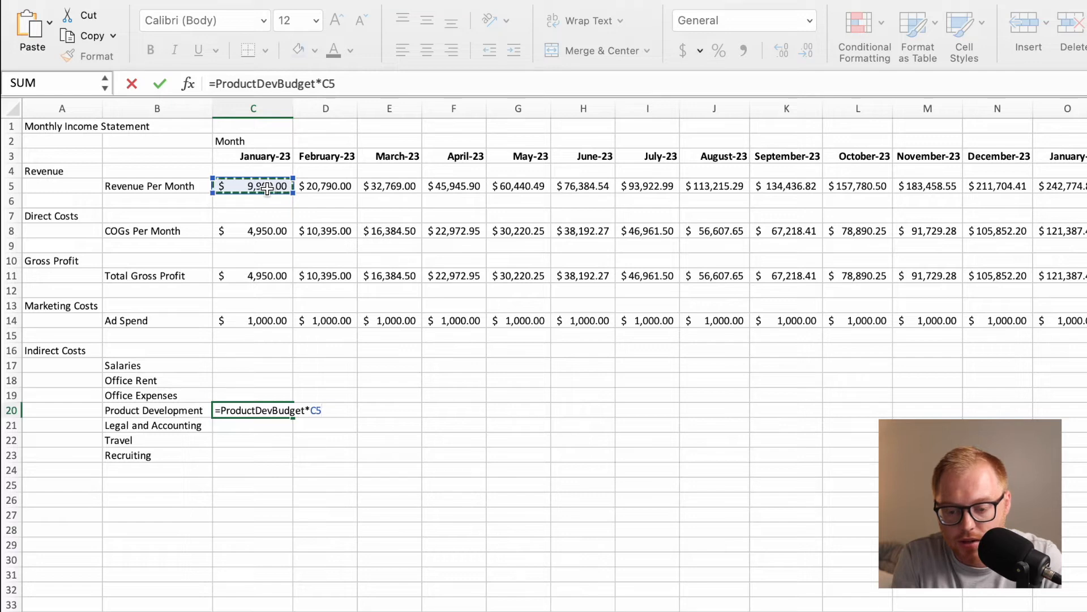
pyautogui.press('Return')
# Fill the product development formula from C20 across row 20 under all the month headings.
pyautogui.click(267, 408)
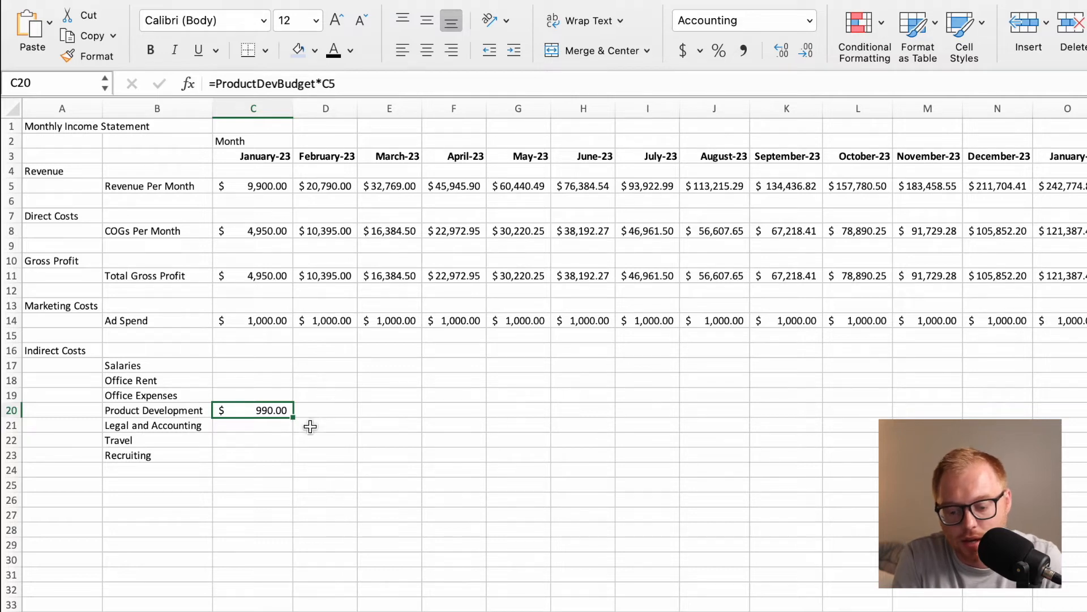
pyautogui.moveTo(294, 420); pyautogui.dragTo(1084, 416)
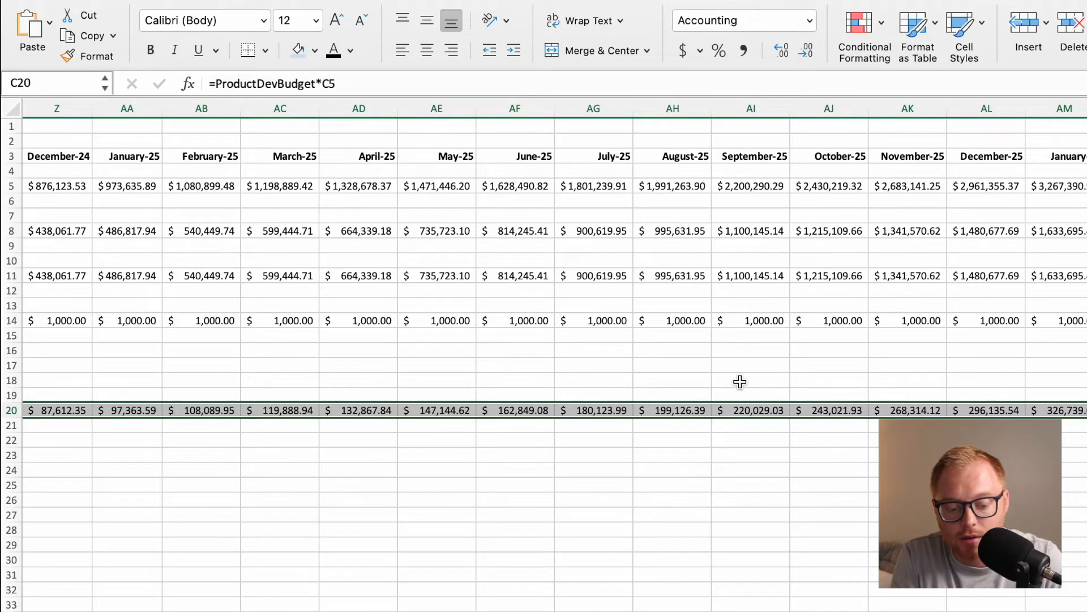
pyautogui.hscroll(-15, 740, 381)
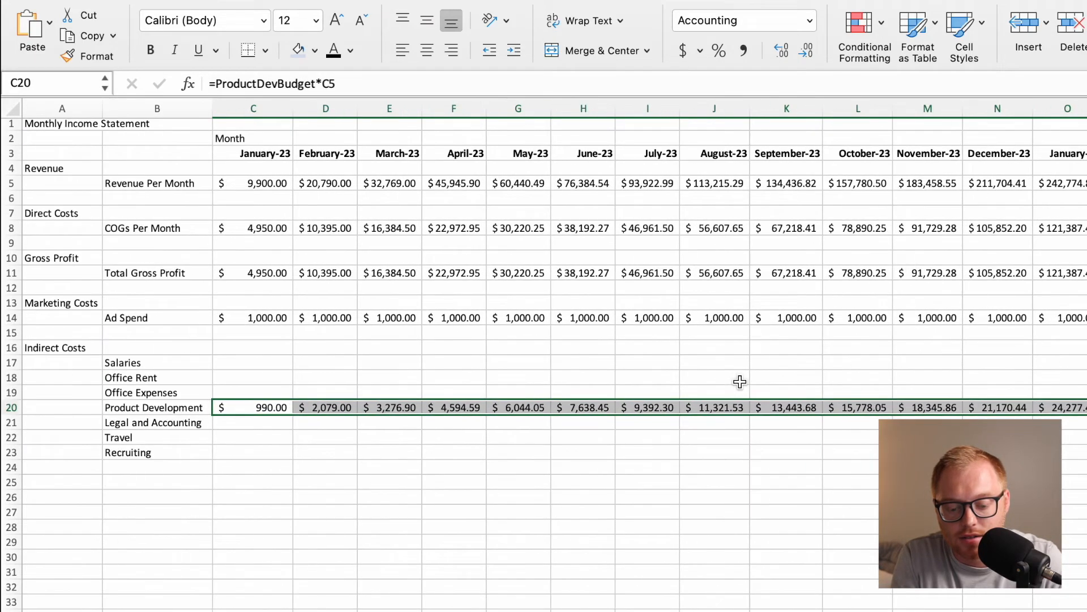
pyautogui.click(245, 423)
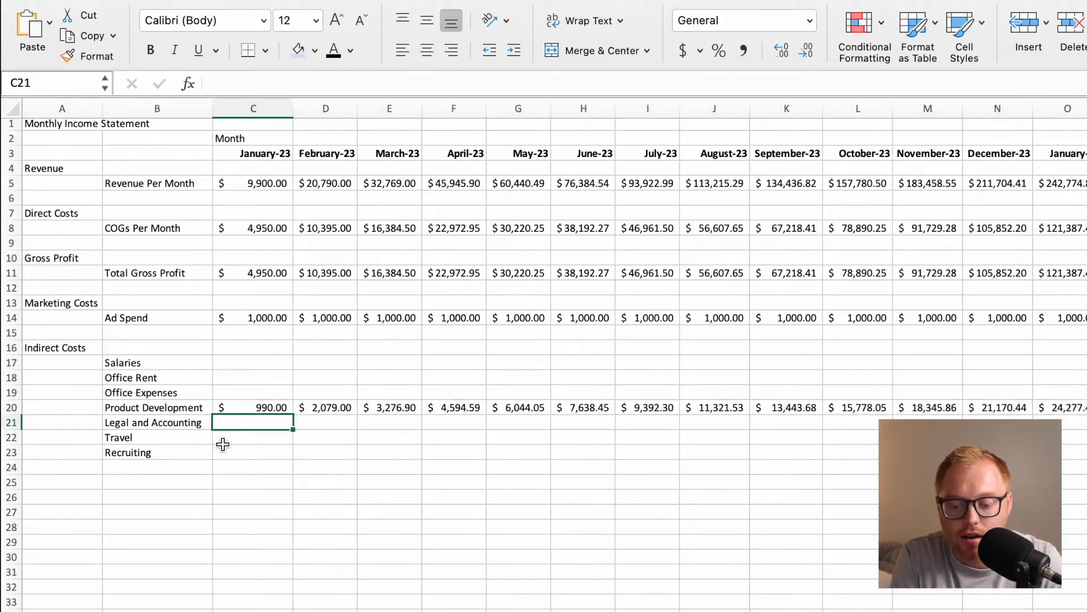
pyautogui.click(193, 362)
pyautogui.moveTo(193, 362); pyautogui.dragTo(230, 391)
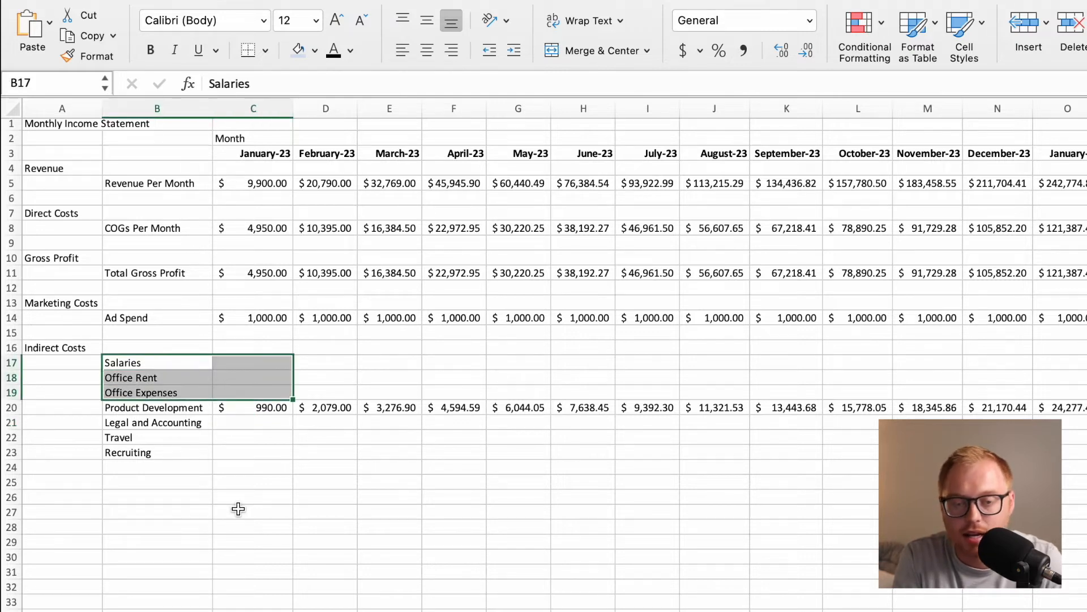
pyautogui.click(254, 462)
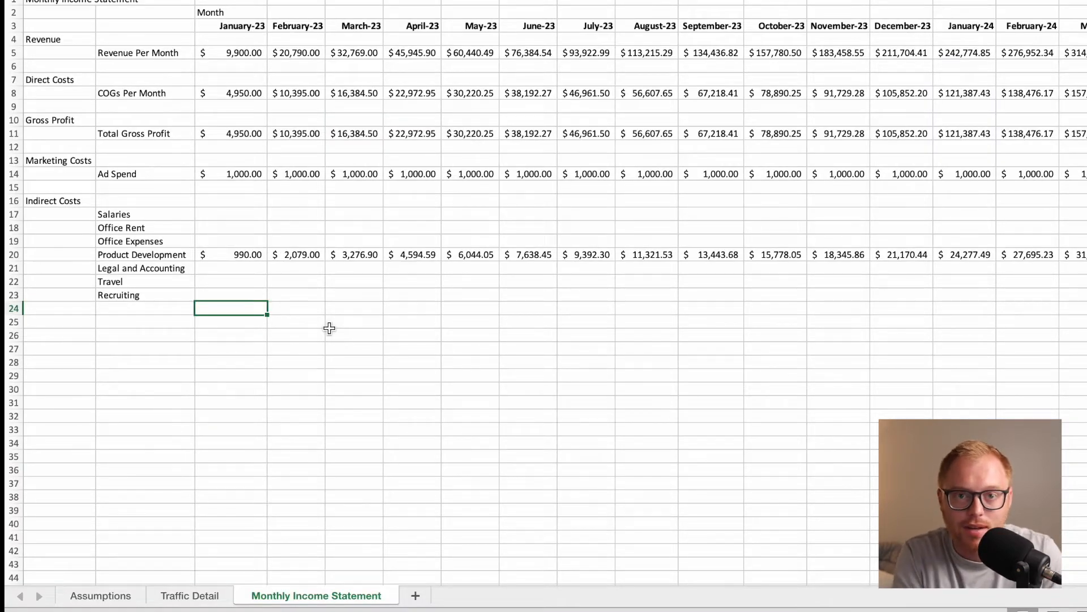
# Add a new sheet after Monthly Income Statement and enter the headings Employees in A1 and Month in C1.
pyautogui.click(415, 596)
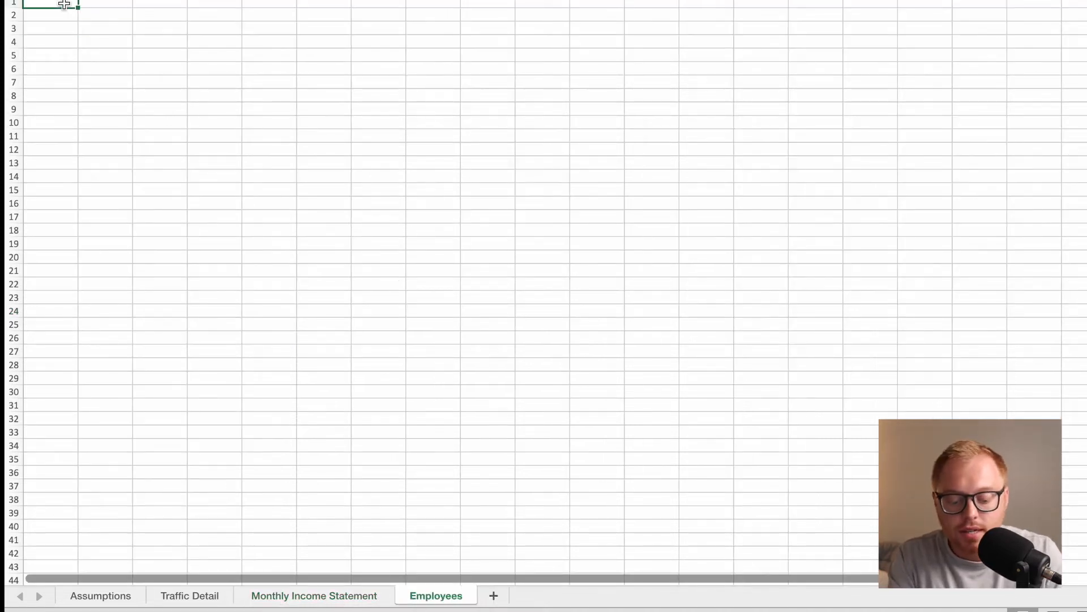
pyautogui.write('Employees')
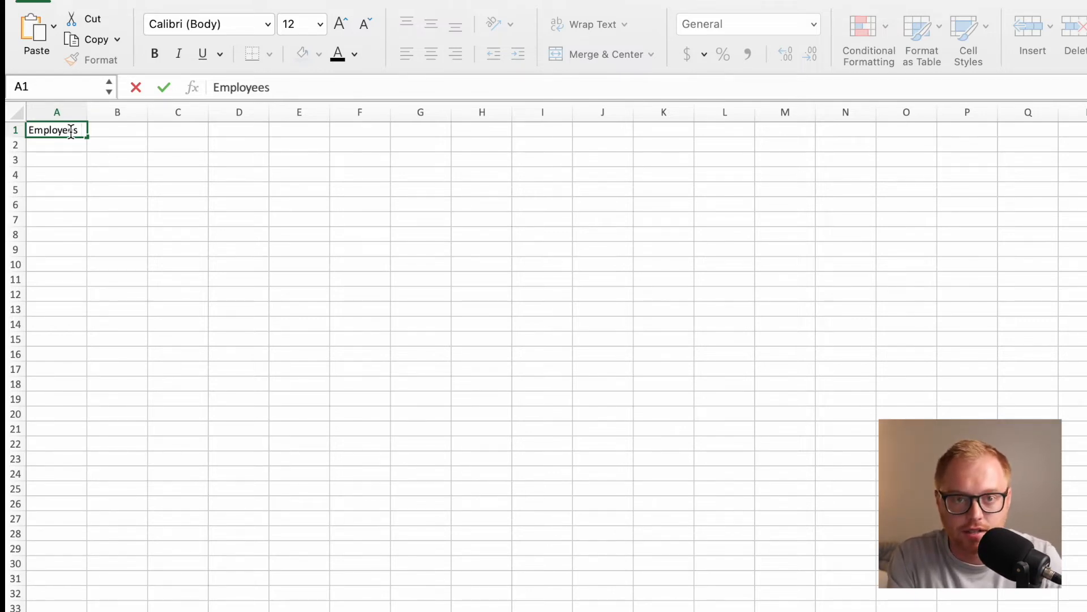
pyautogui.press('Return')
pyautogui.press('Down')
pyautogui.press('Right')
pyautogui.press('Up')
pyautogui.press('Right')
pyautogui.press('Up')
pyautogui.write('Month')
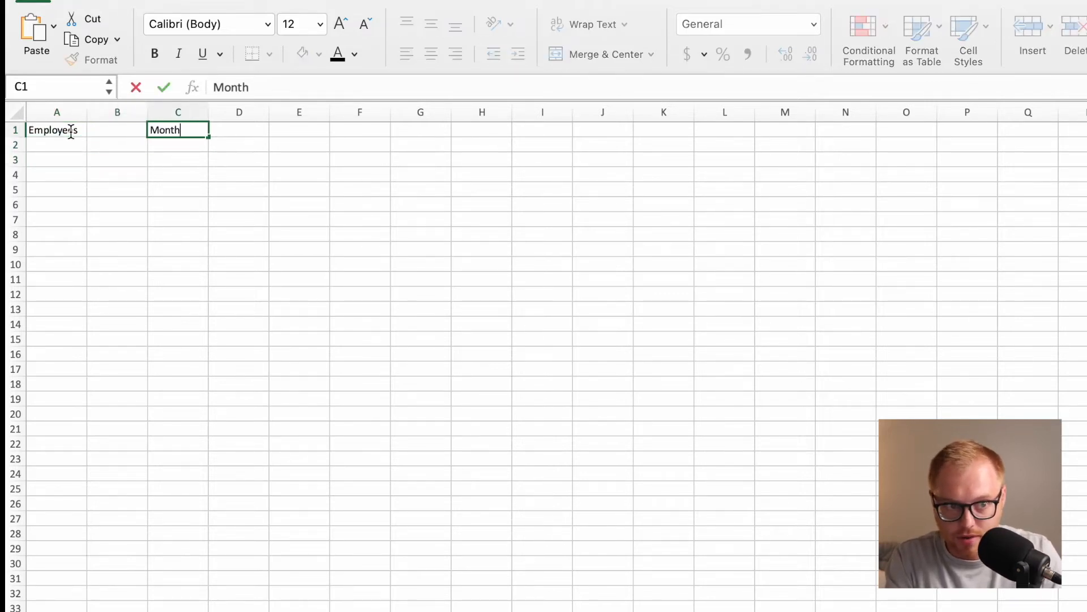
pyautogui.press('Return')
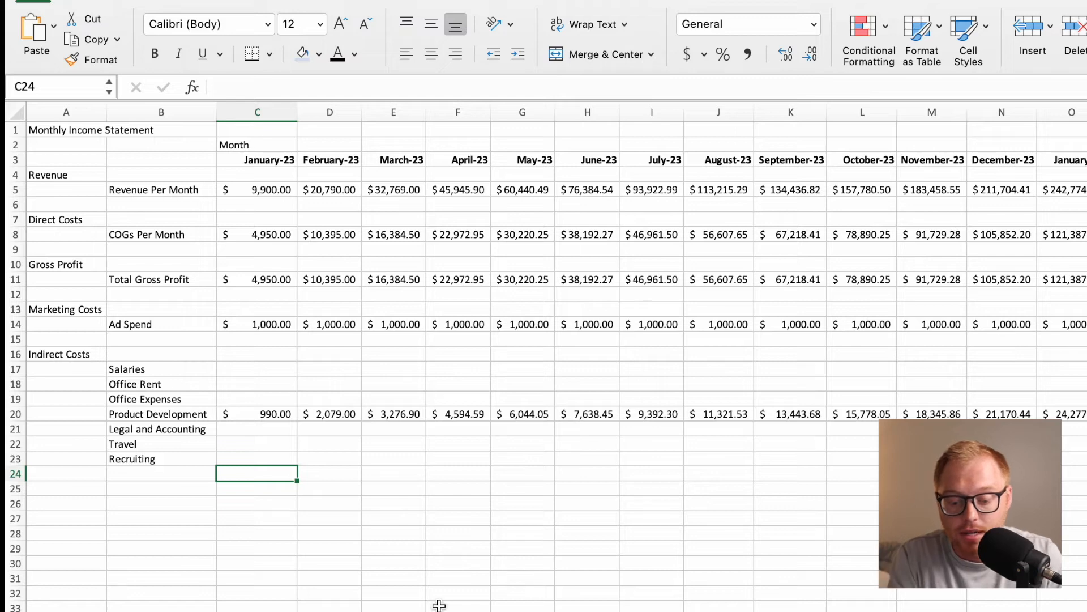
# Enter the first month date 1/1/23 in C2 of the new employees sheet.
pyautogui.hotkey('ctrl', 'pagedown')
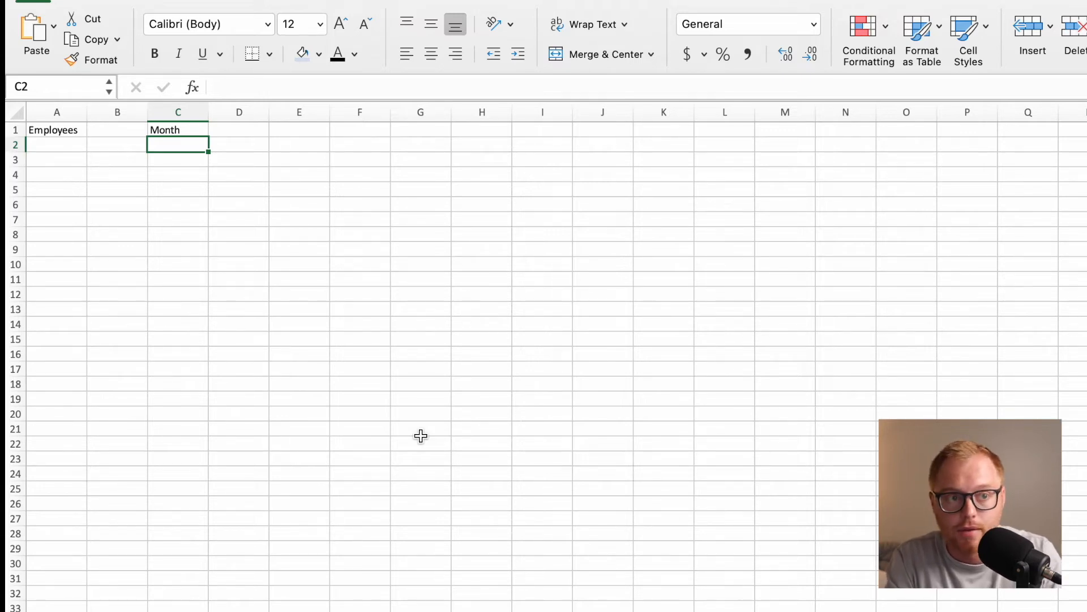
pyautogui.write('1')
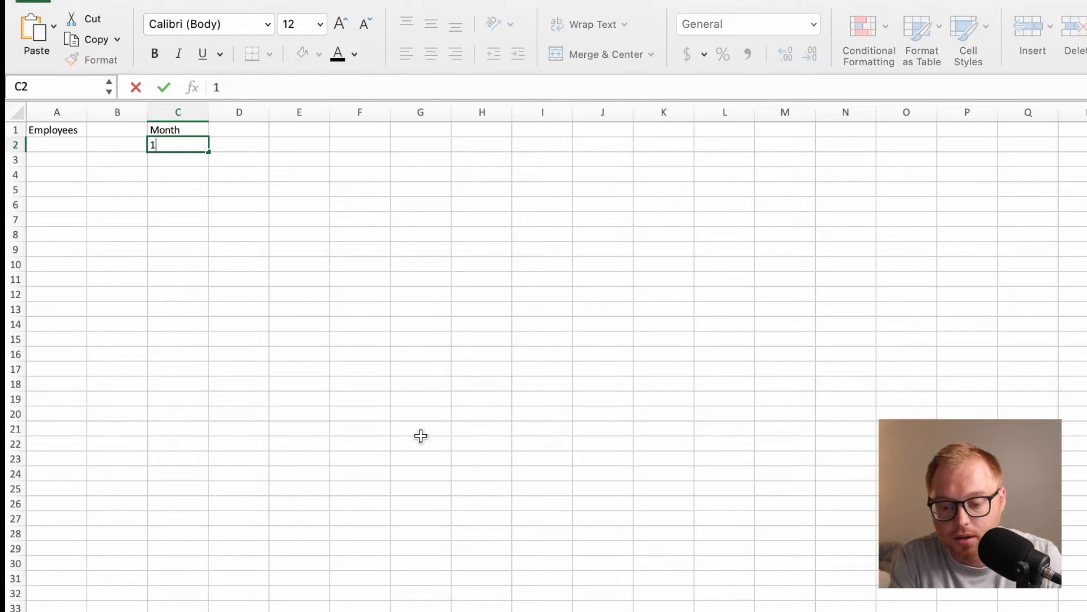
pyautogui.write('/1/23')
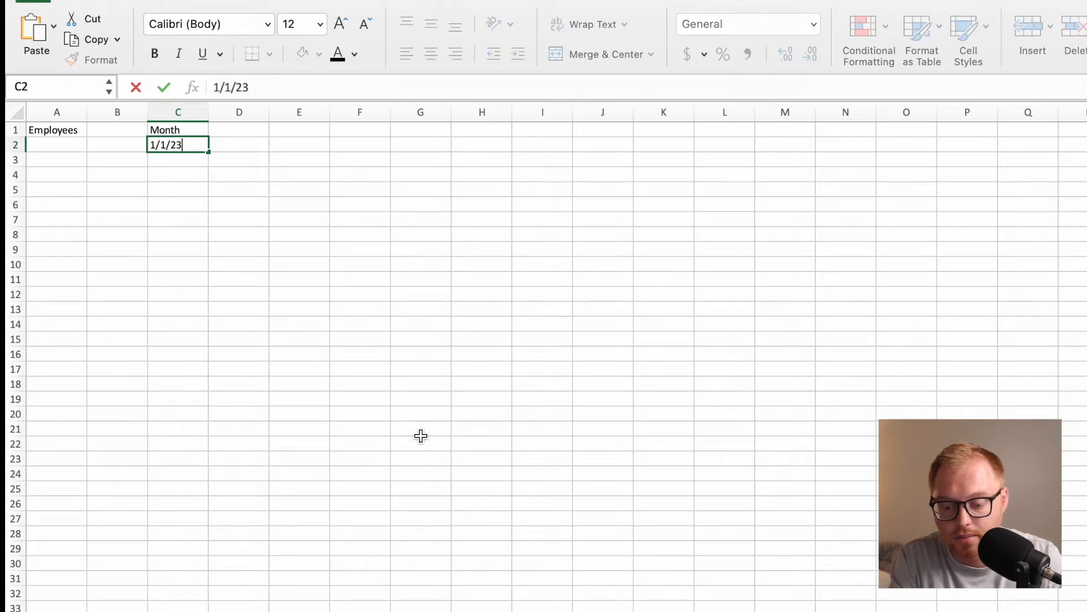
pyautogui.press('Return')
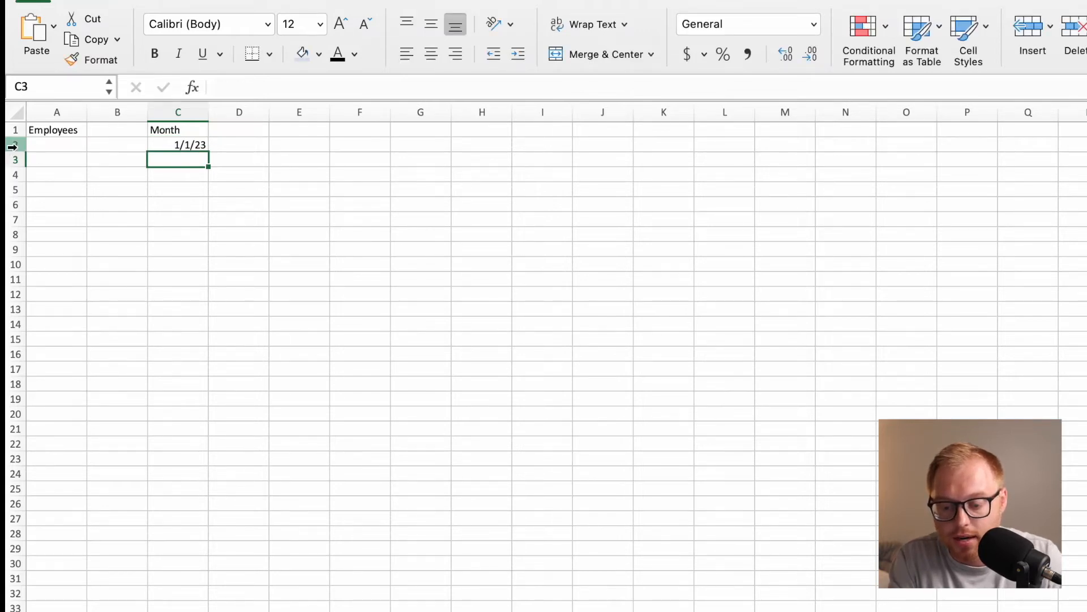
# Format all of row 2 as dates of the March-12 type, showing the full month name and two-digit year.
pyautogui.click(12, 147)
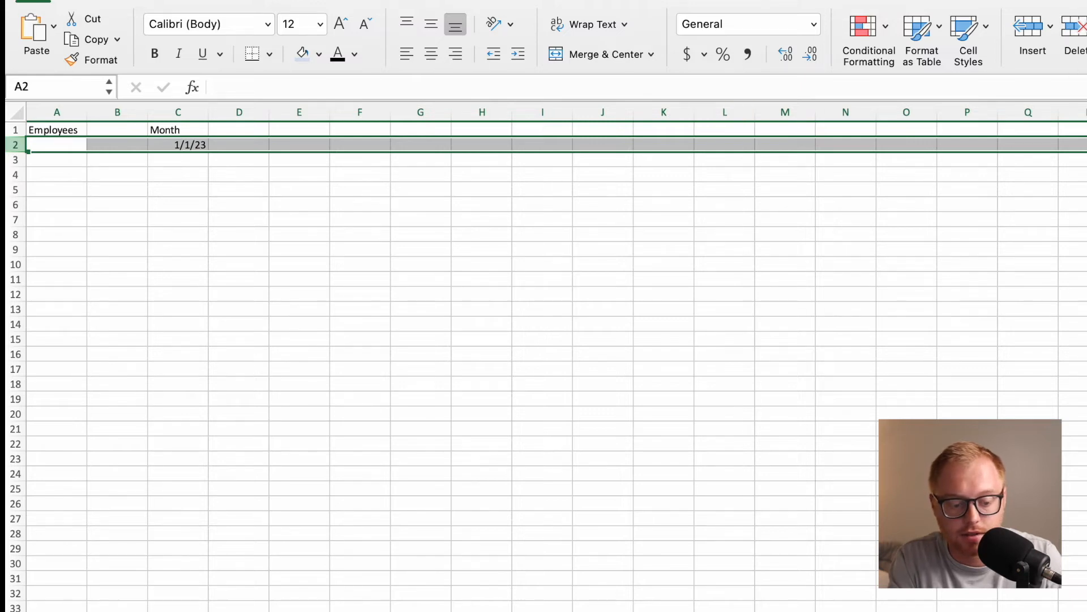
pyautogui.press('super+1')
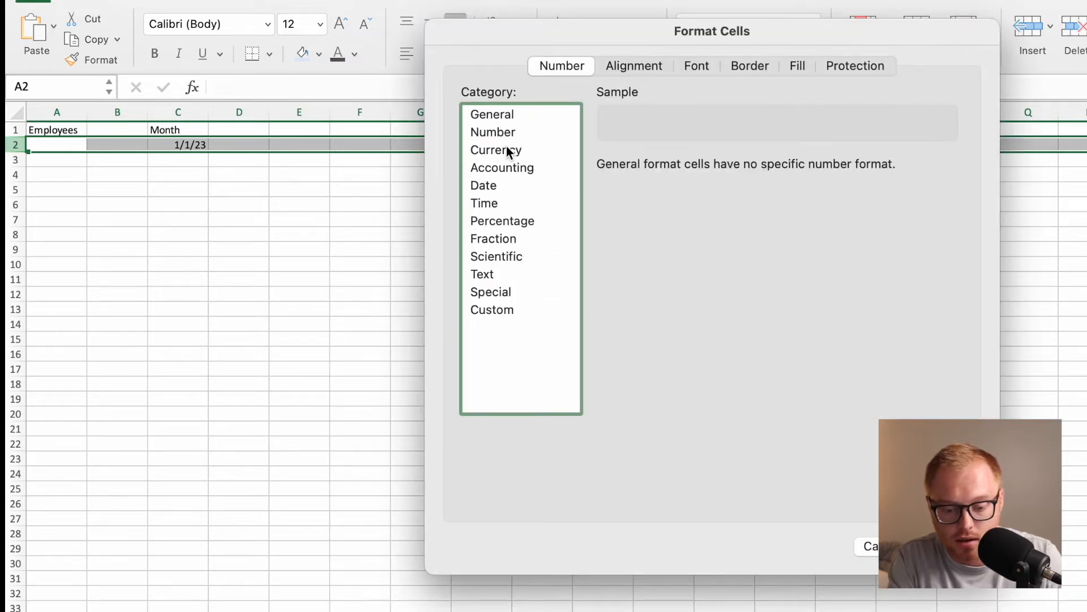
pyautogui.click(505, 187)
pyautogui.scroll(-3, 664, 270)
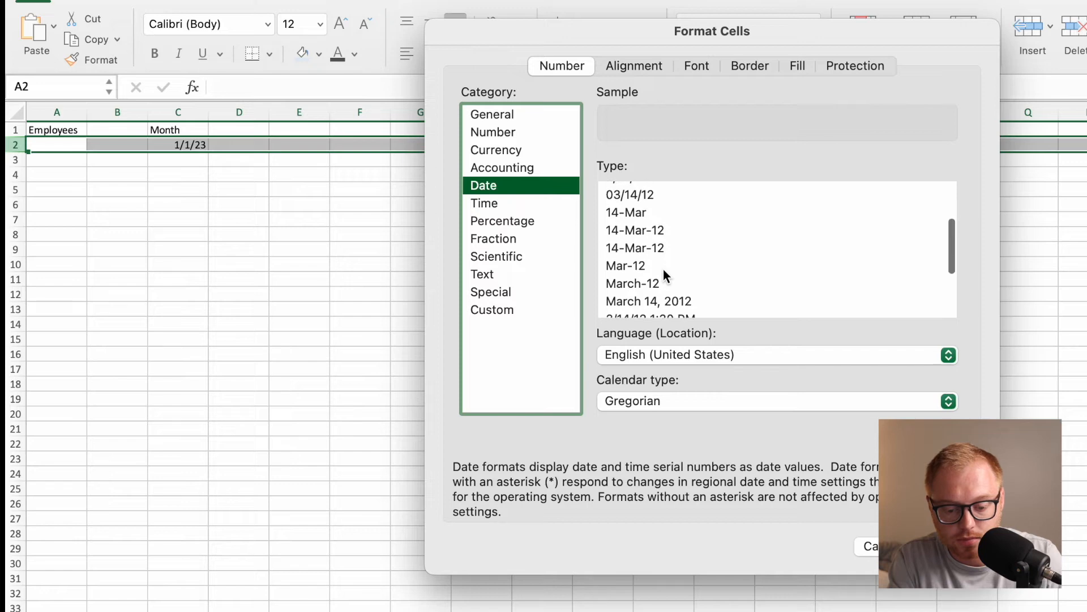
pyautogui.click(661, 281)
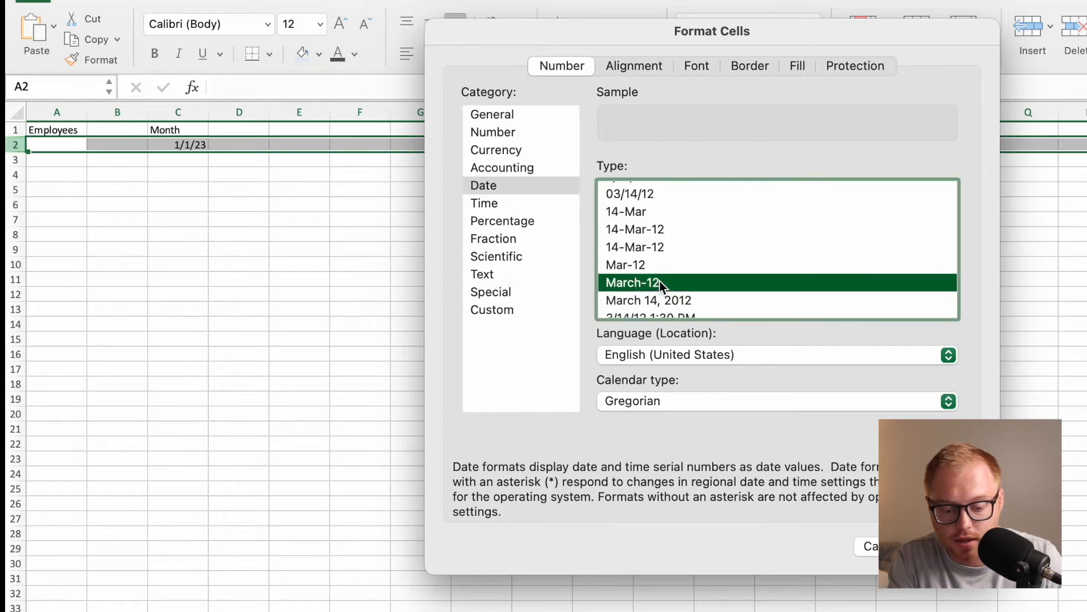
pyautogui.press('Return')
pyautogui.click(245, 143)
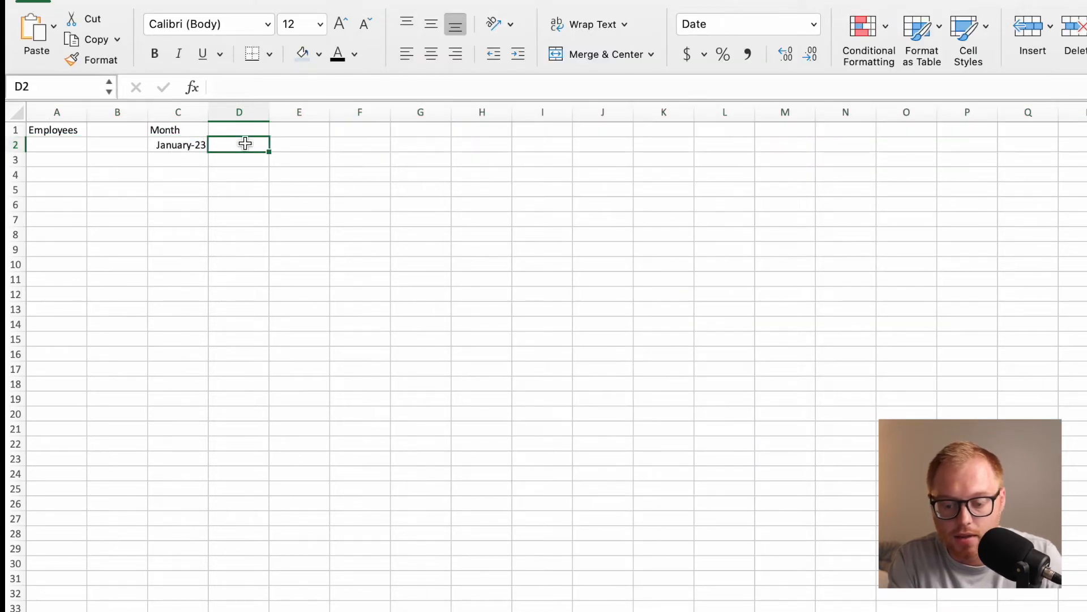
# Enter the formula =EDATE(C2,1) in D2 to generate the month following C2.
pyautogui.write('=E')
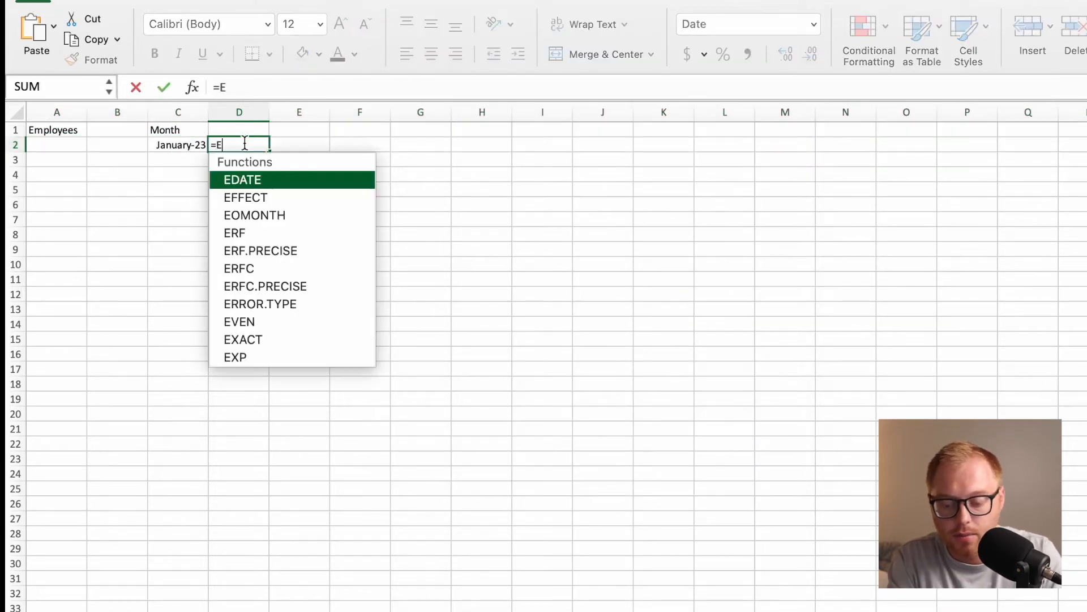
pyautogui.doubleClick(248, 181)
pyautogui.click(197, 142)
pyautogui.write(',1)')
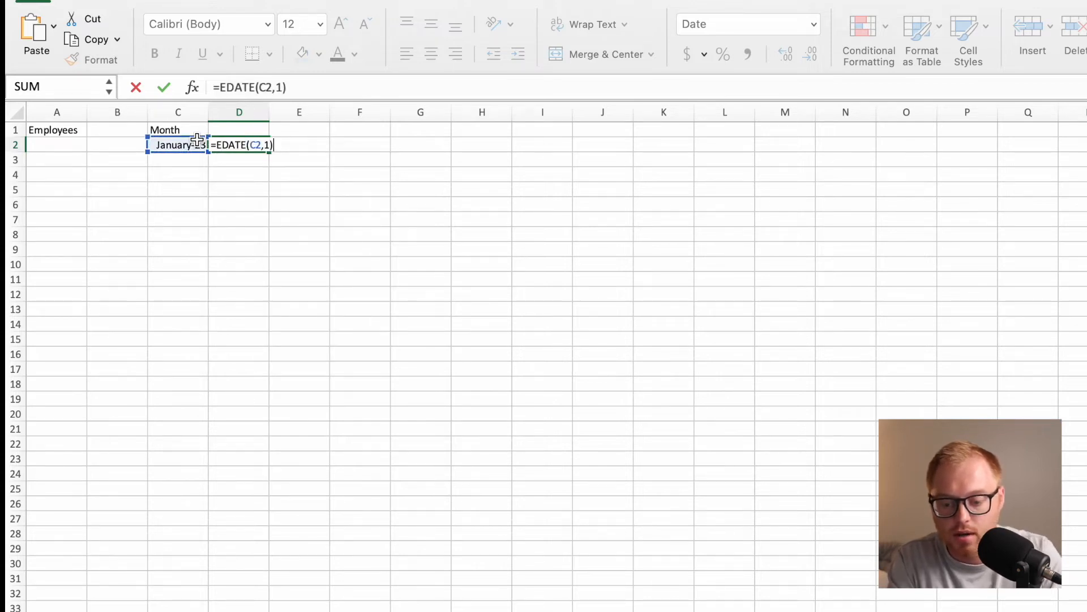
pyautogui.press('Return')
# Fill the EDATE formula from D2 across row 2 only, through January-26 in column AM.
pyautogui.click(264, 145)
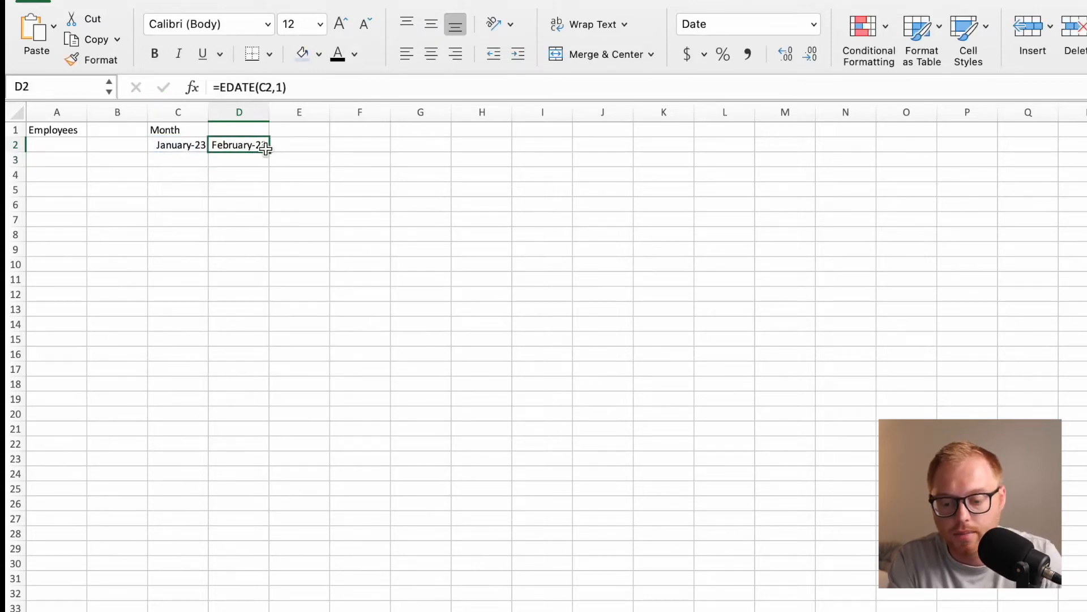
pyautogui.moveTo(270, 151); pyautogui.dragTo(933, 162)
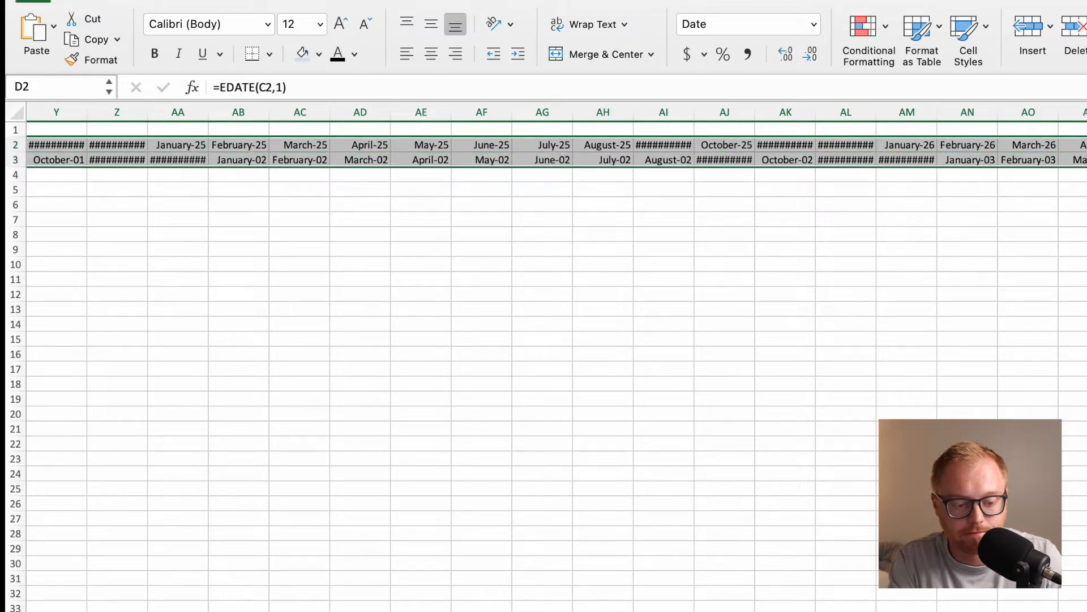
pyautogui.press('super+z')
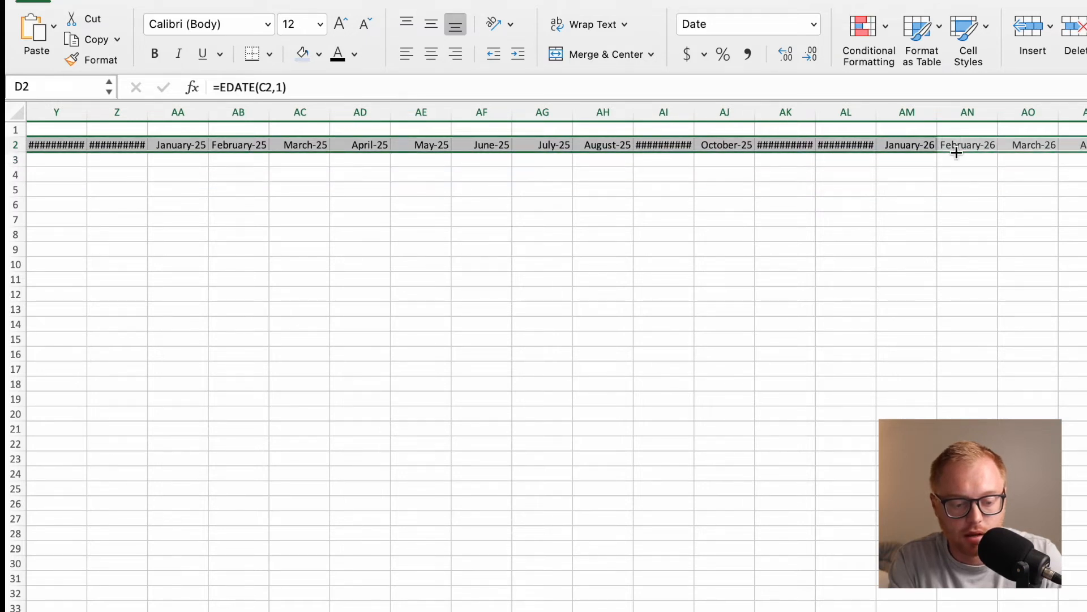
pyautogui.press('super+z')
# Autofit the widths of columns AL, AK, AI, Z, Y, W, N, M and K so the month names in row 2 display fully.
pyautogui.doubleClick(876, 114)
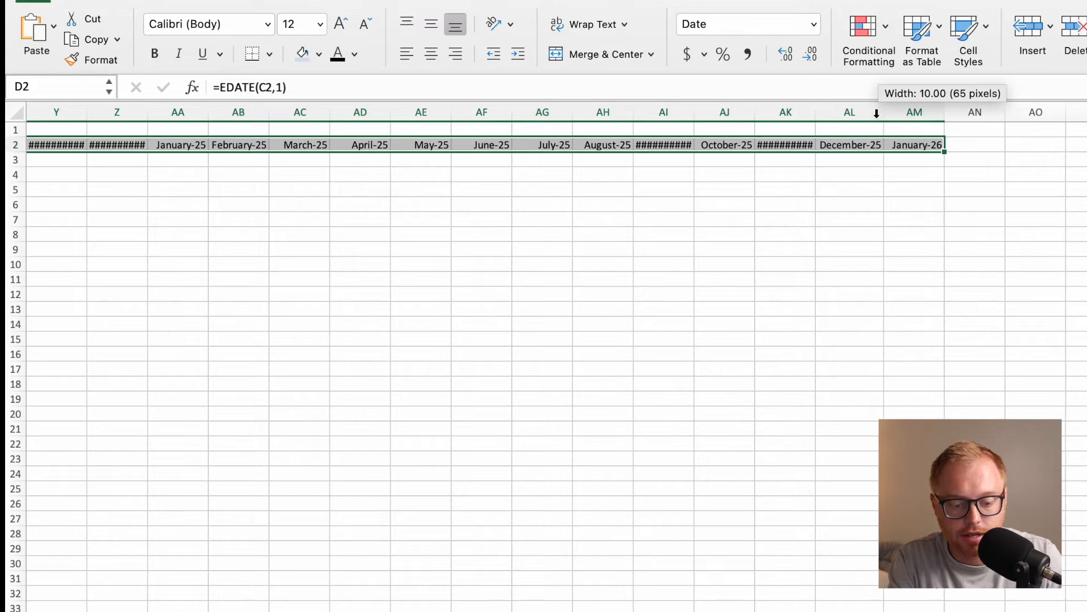
pyautogui.doubleClick(816, 112)
pyautogui.doubleClick(695, 113)
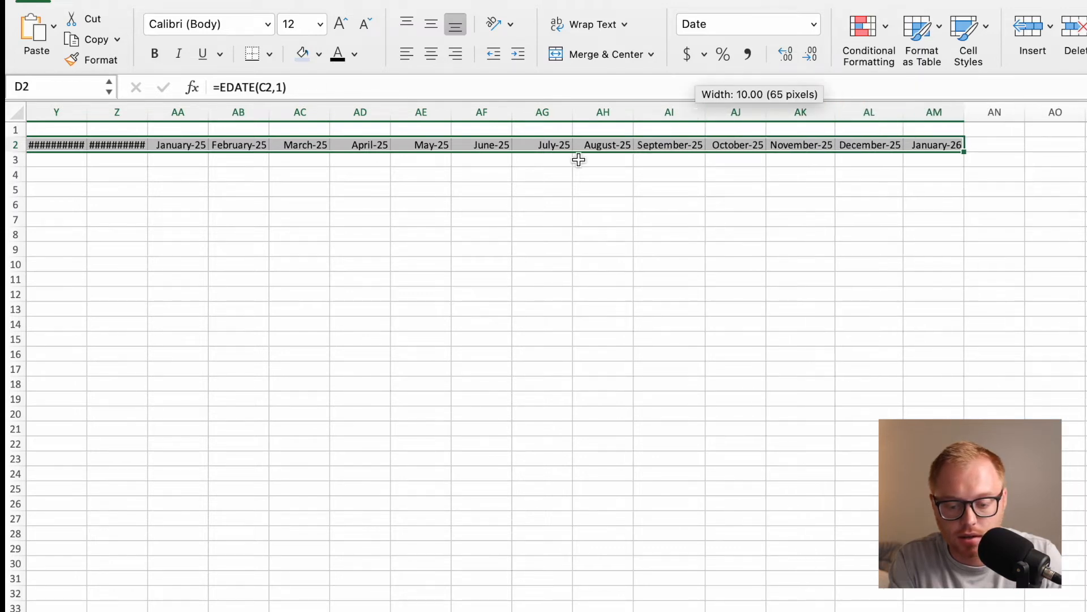
pyautogui.hscroll(-5, 578, 159)
pyautogui.doubleClick(400, 114)
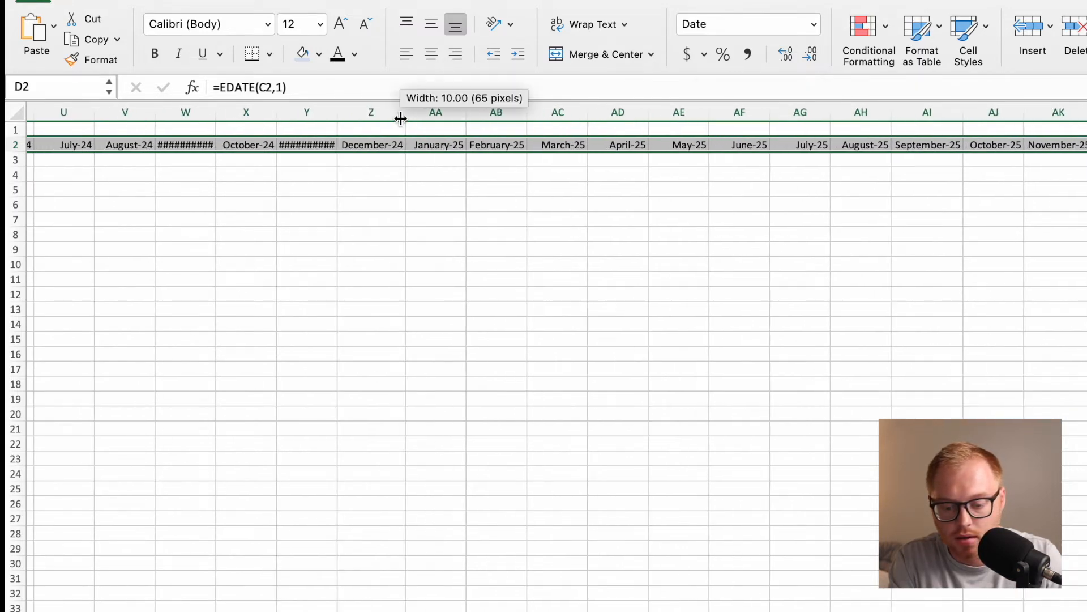
pyautogui.doubleClick(338, 114)
pyautogui.doubleClick(216, 112)
pyautogui.hscroll(-5, 245, 152)
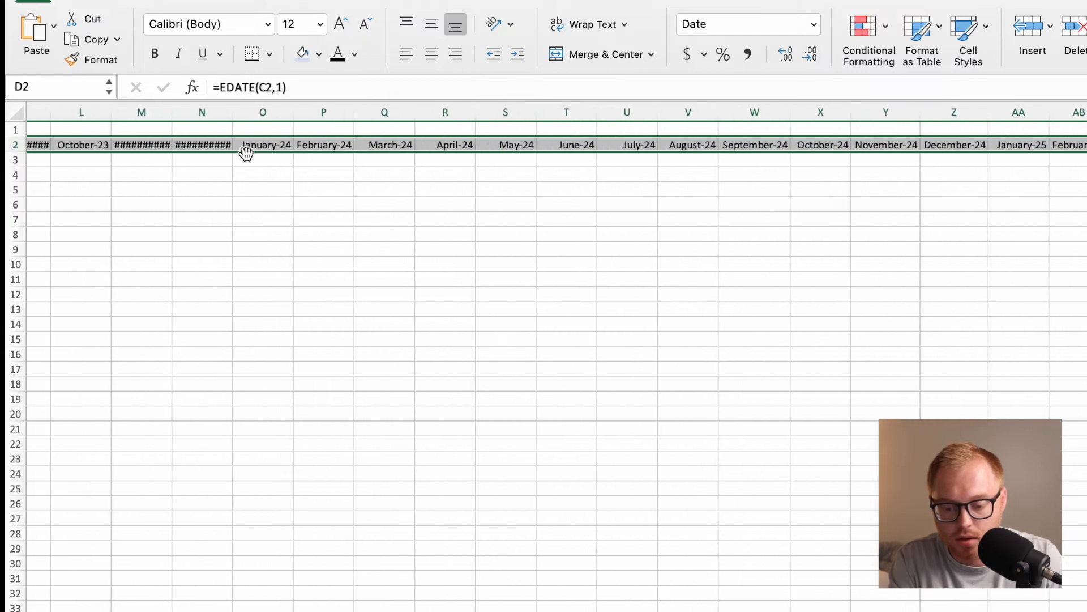
pyautogui.doubleClick(234, 116)
pyautogui.doubleClick(173, 114)
pyautogui.hscroll(-5, 243, 160)
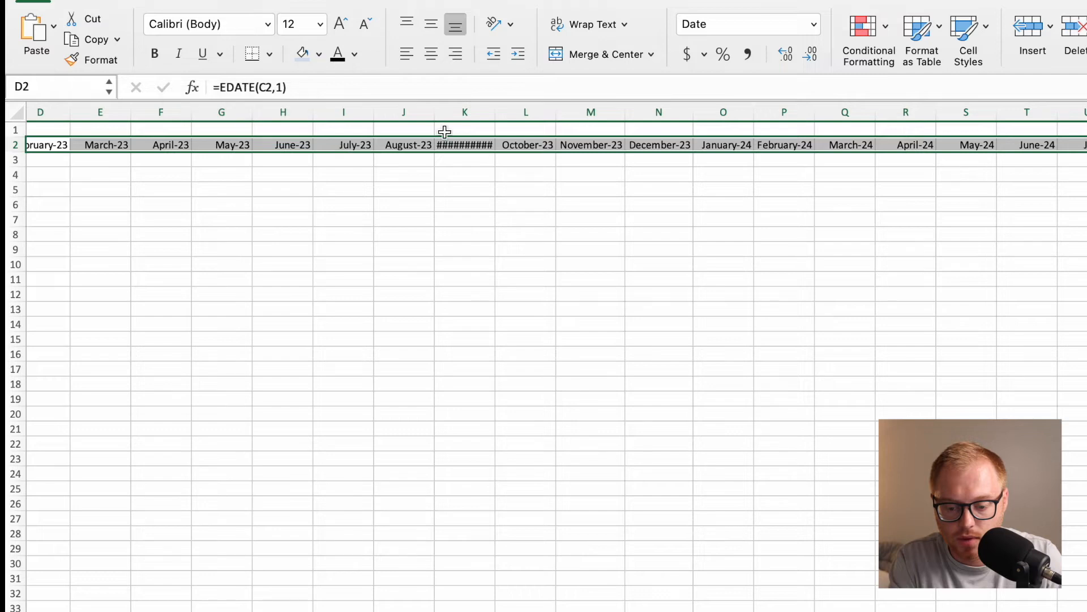
pyautogui.doubleClick(495, 116)
pyautogui.hscroll(-3, 287, 165)
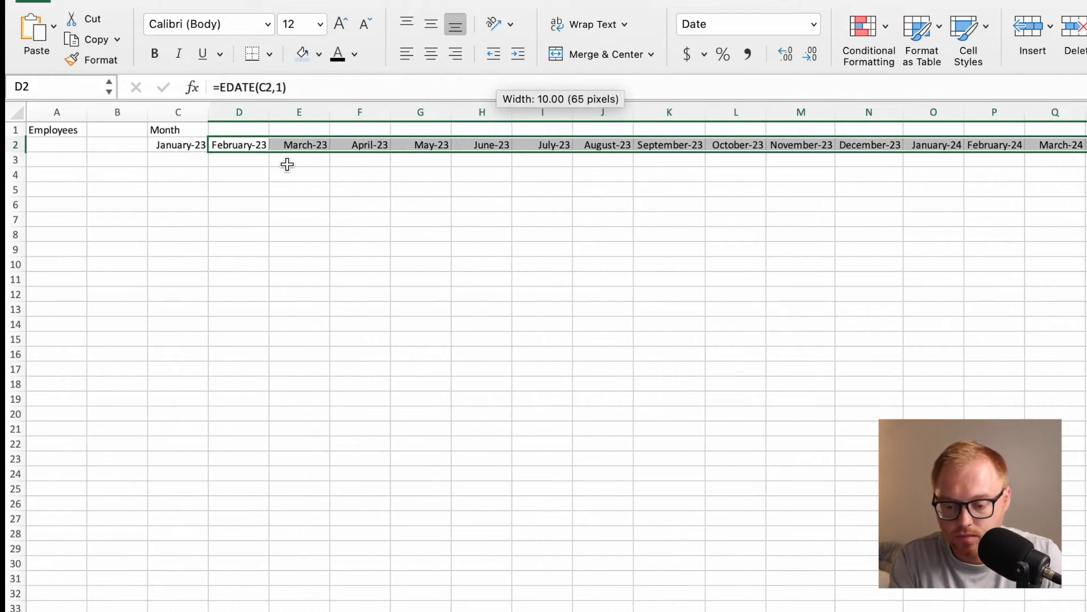
# Enter the role labels Founder in B3 and Logisitics in B4.
pyautogui.click(131, 161)
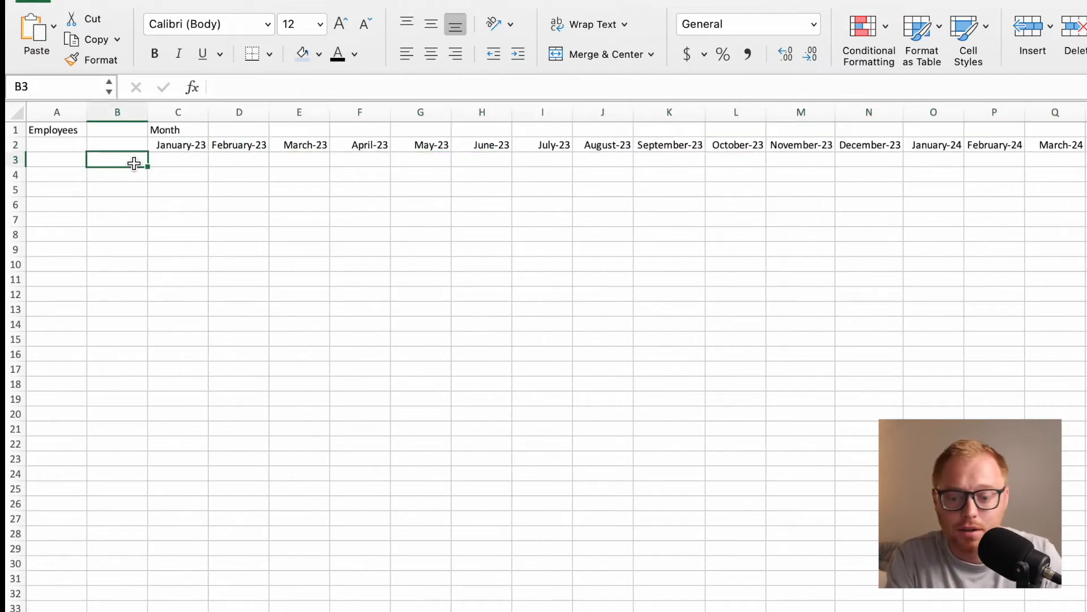
pyautogui.write('Founder')
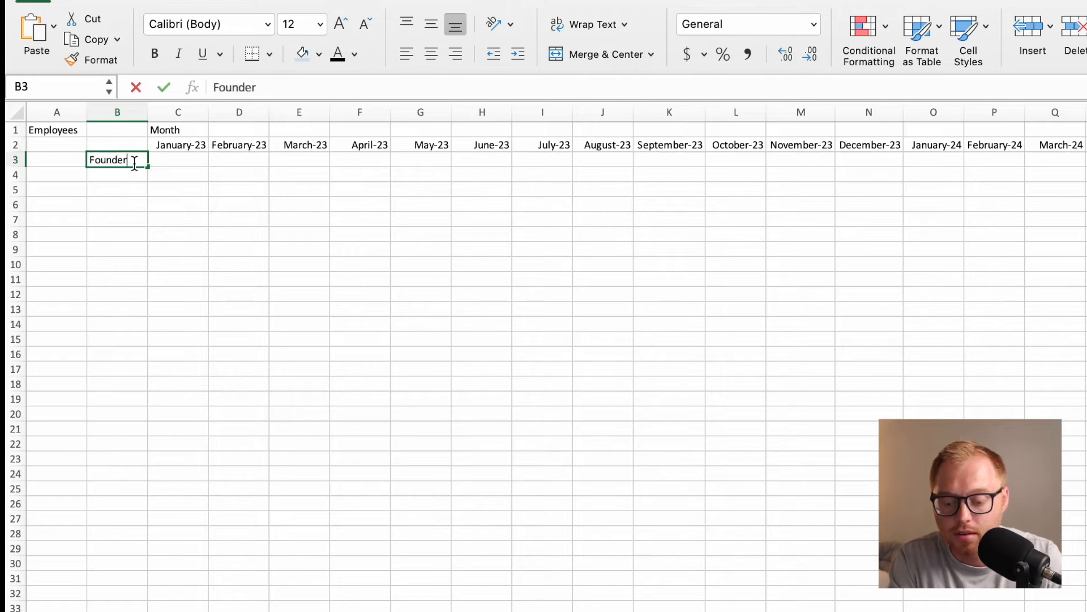
pyautogui.press('Return')
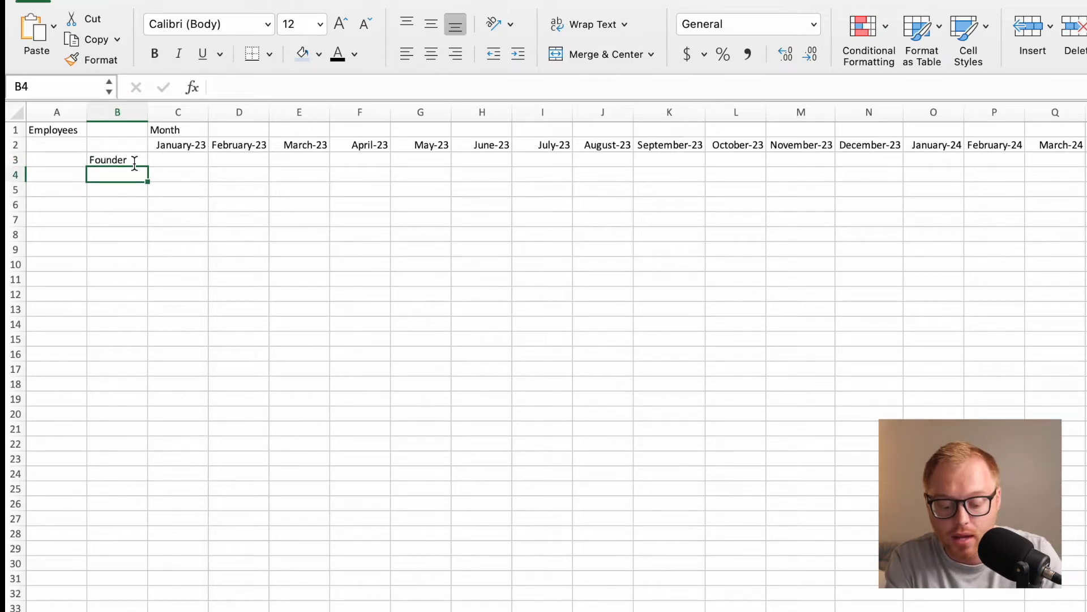
pyautogui.write('L')
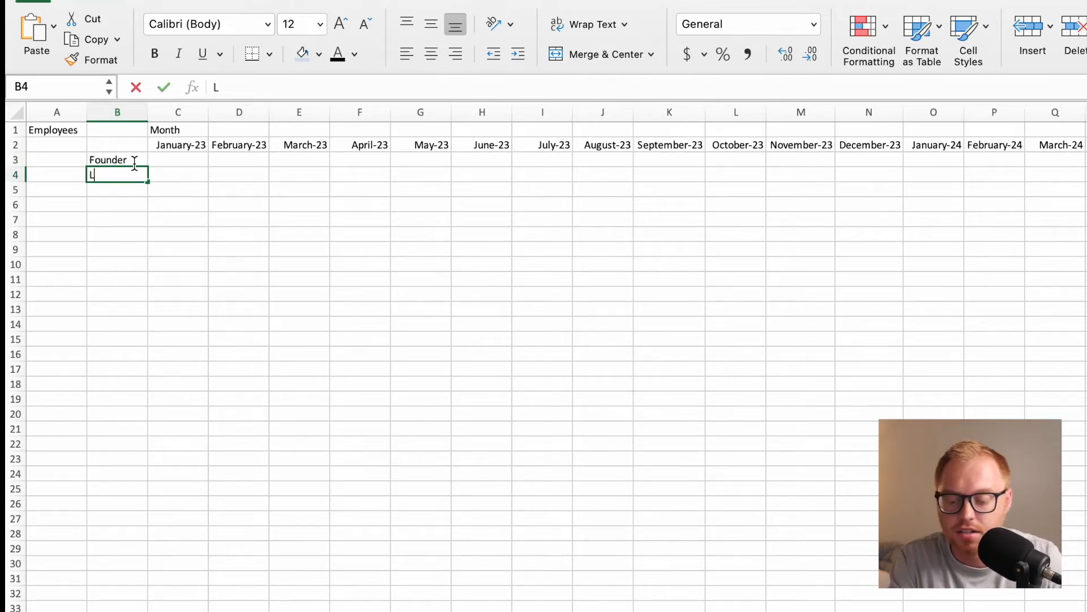
pyautogui.write('ogisitics')
pyautogui.press('Return')
# Enter 1 as the Founder headcount in C3 and fill it across row 3 under the month headings.
pyautogui.click(203, 162)
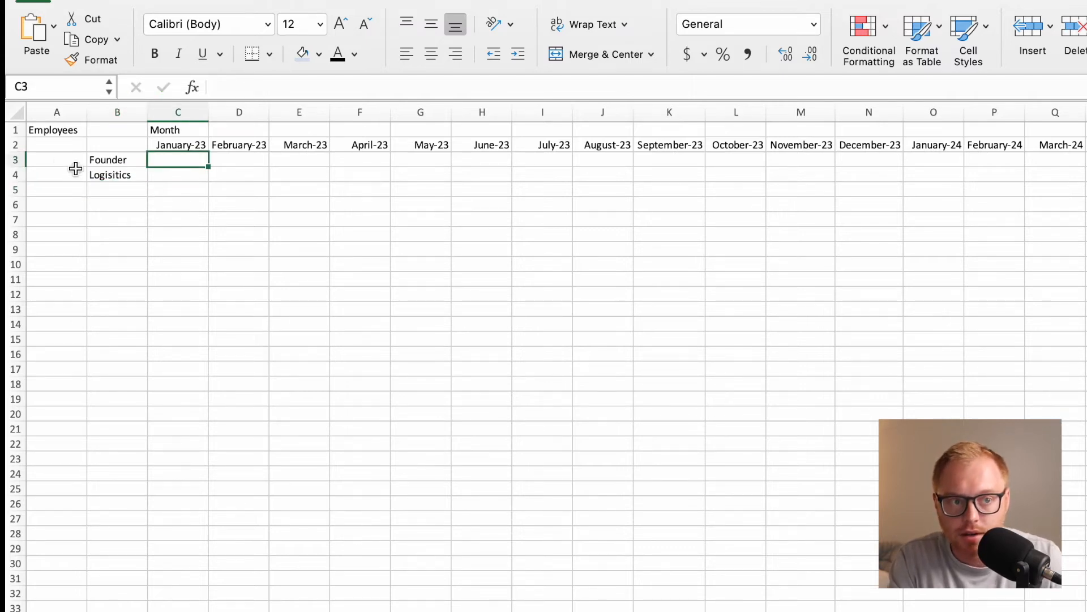
pyautogui.write('1')
pyautogui.press('Return')
pyautogui.click(185, 161)
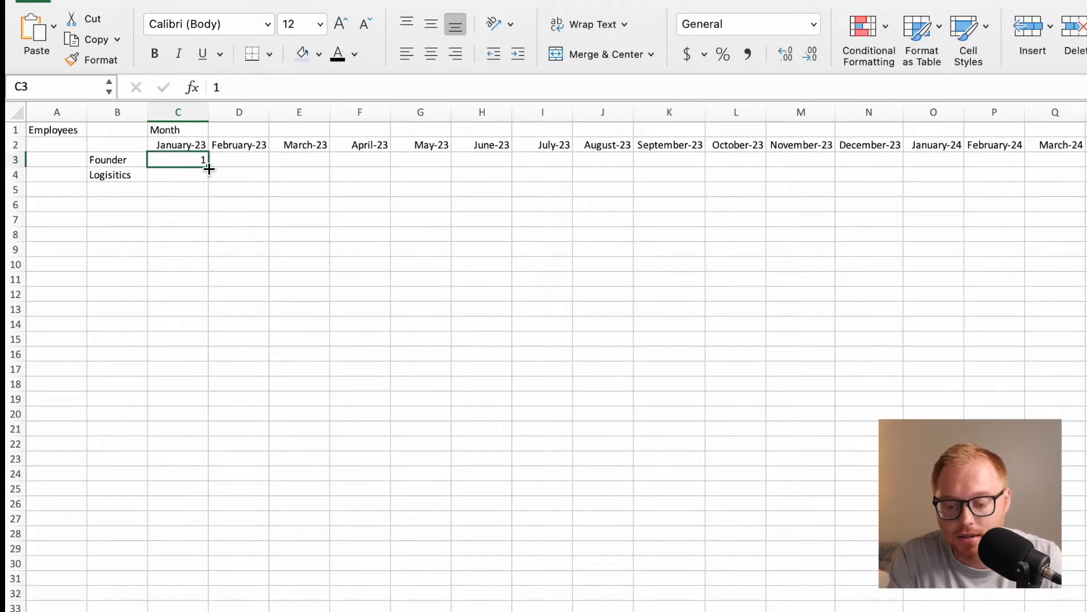
pyautogui.moveTo(209, 167); pyautogui.dragTo(1080, 230)
pyautogui.hscroll(-15, 1080, 230)
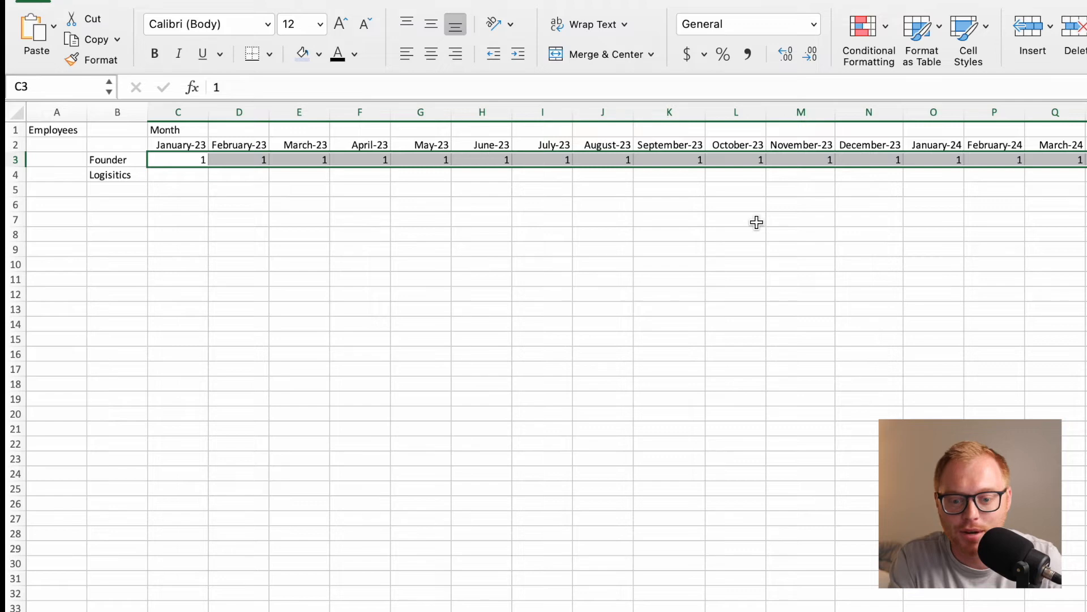
pyautogui.click(492, 251)
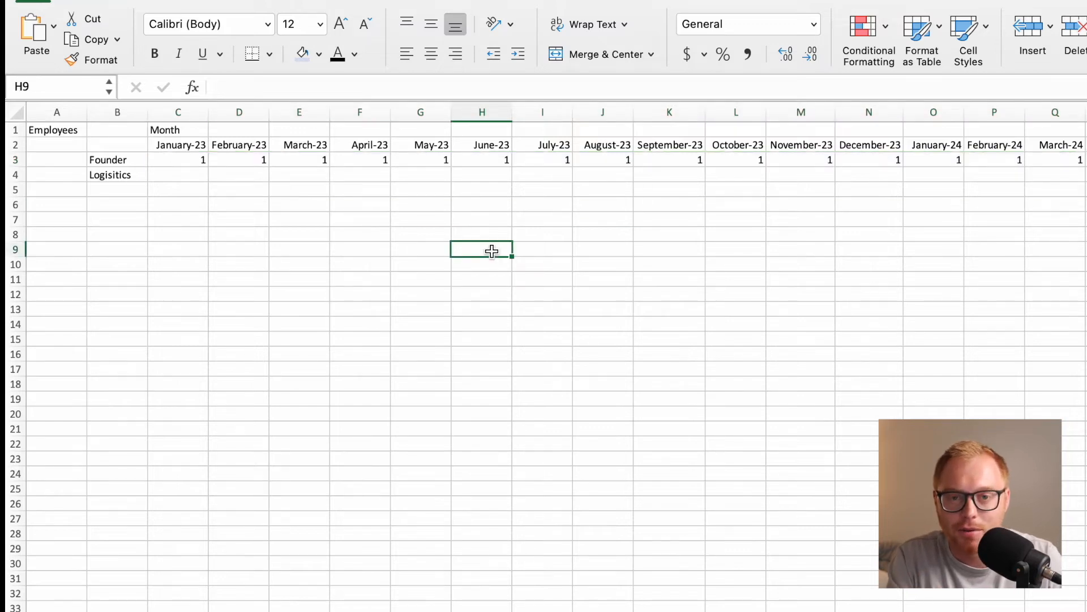
# Enter 0.5 as the logistics headcount for October-23 in L4 and fill it across through April-24.
pyautogui.click(189, 174)
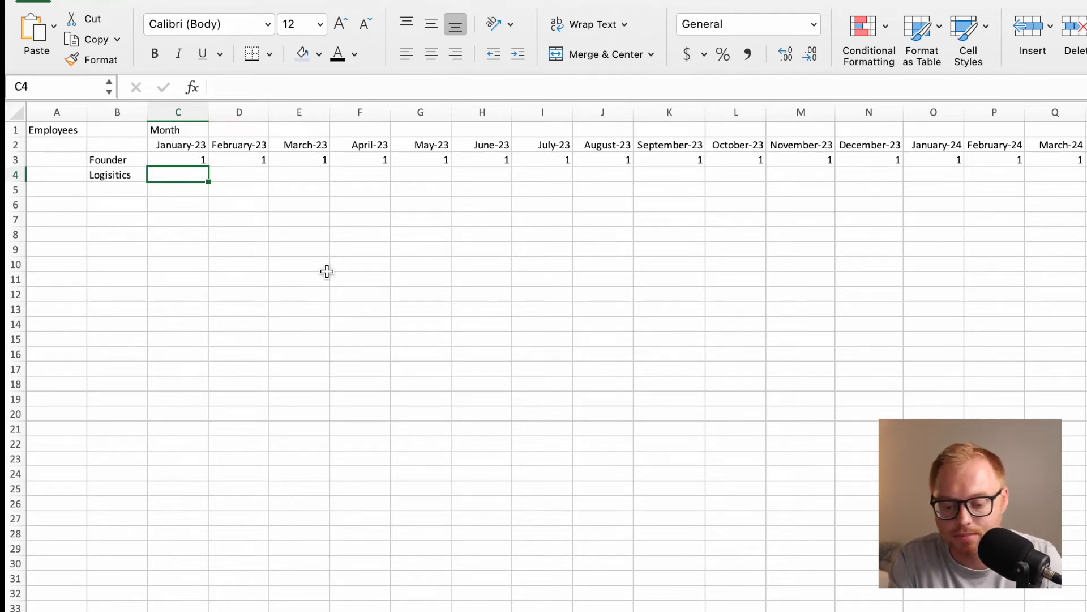
pyautogui.click(707, 200)
pyautogui.click(731, 175)
pyautogui.write('0.5')
pyautogui.press('Return')
pyautogui.click(731, 175)
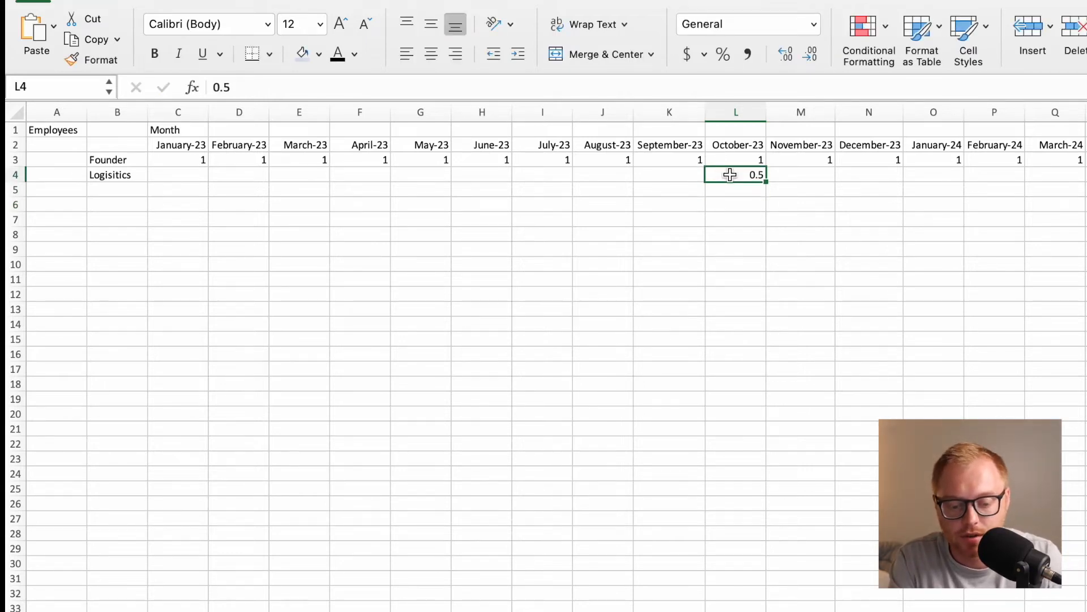
pyautogui.moveTo(766, 180); pyautogui.dragTo(1083, 177)
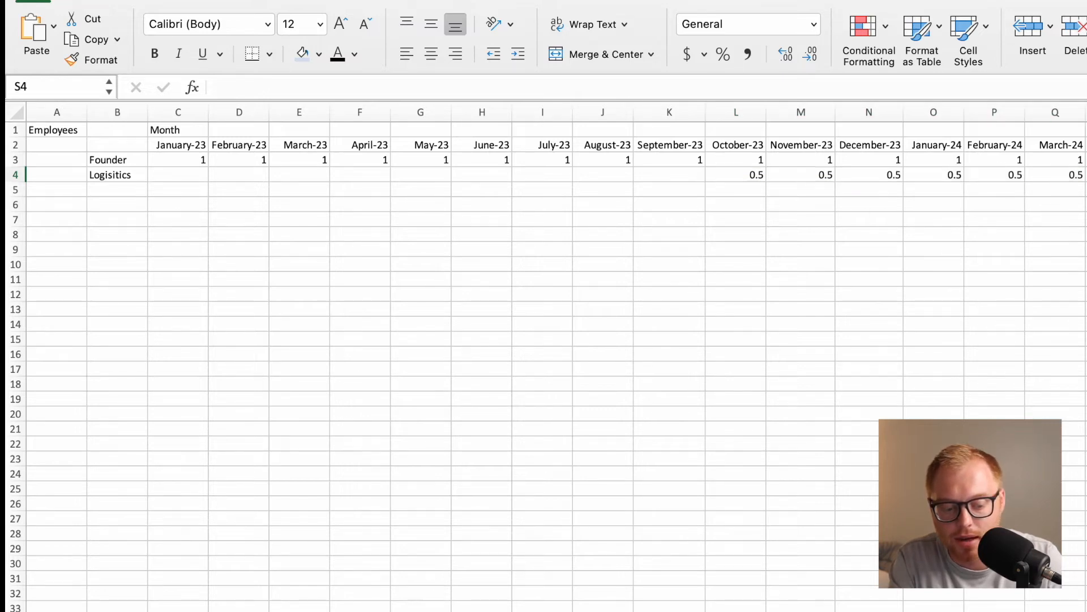
# Enter 1 as the logistics headcount for May-24 in S4, fill it along row 4, and enter 2 in AJ4.
pyautogui.write('1')
pyautogui.press('Return')
pyautogui.hscroll(3, 1074, 175)
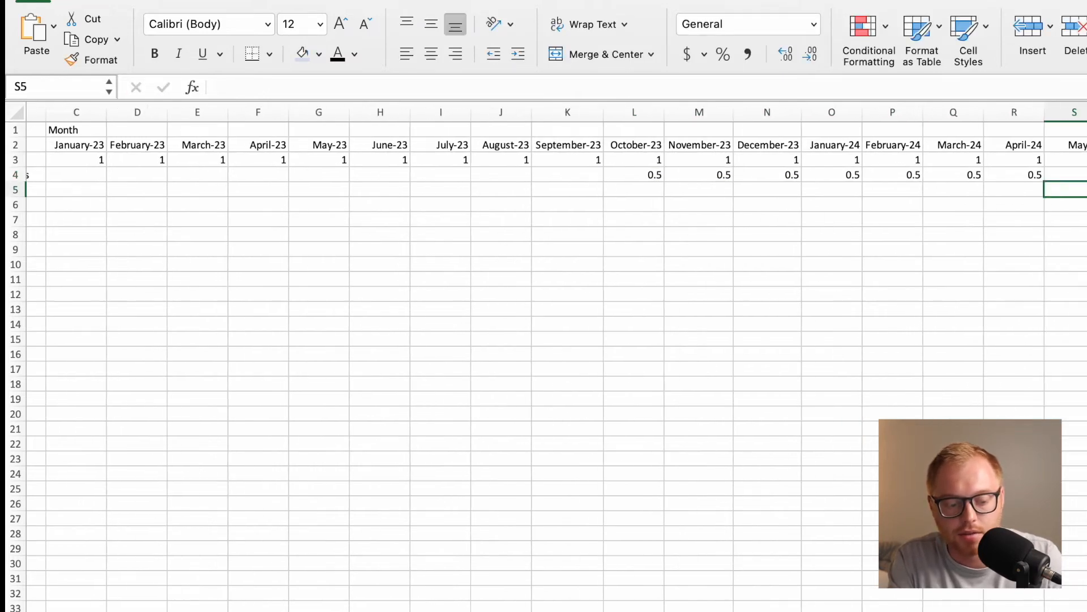
pyautogui.press('Up')
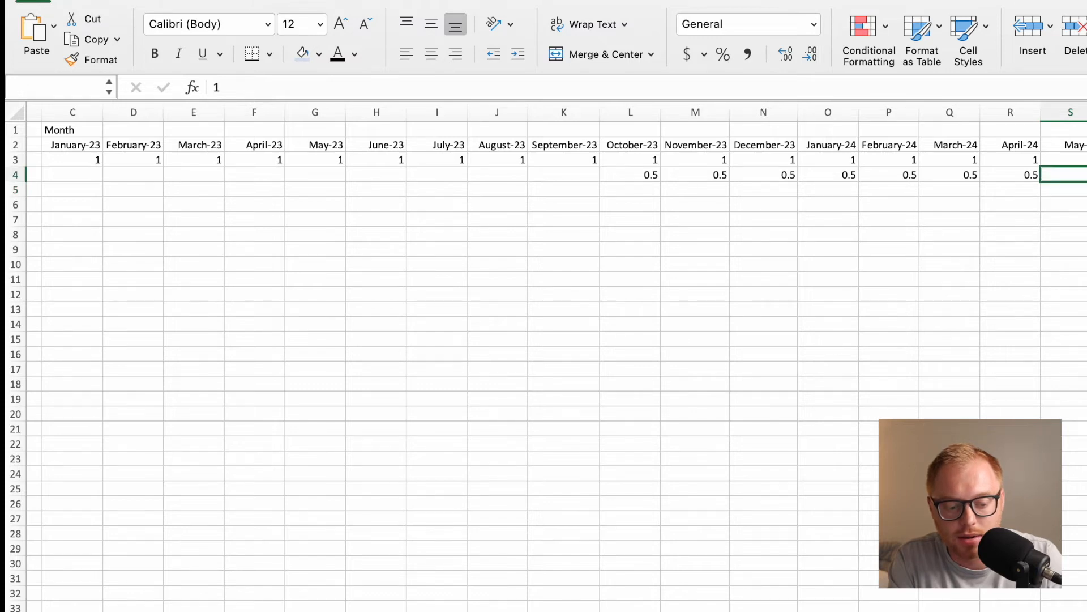
pyautogui.hscroll(10, 556, 367)
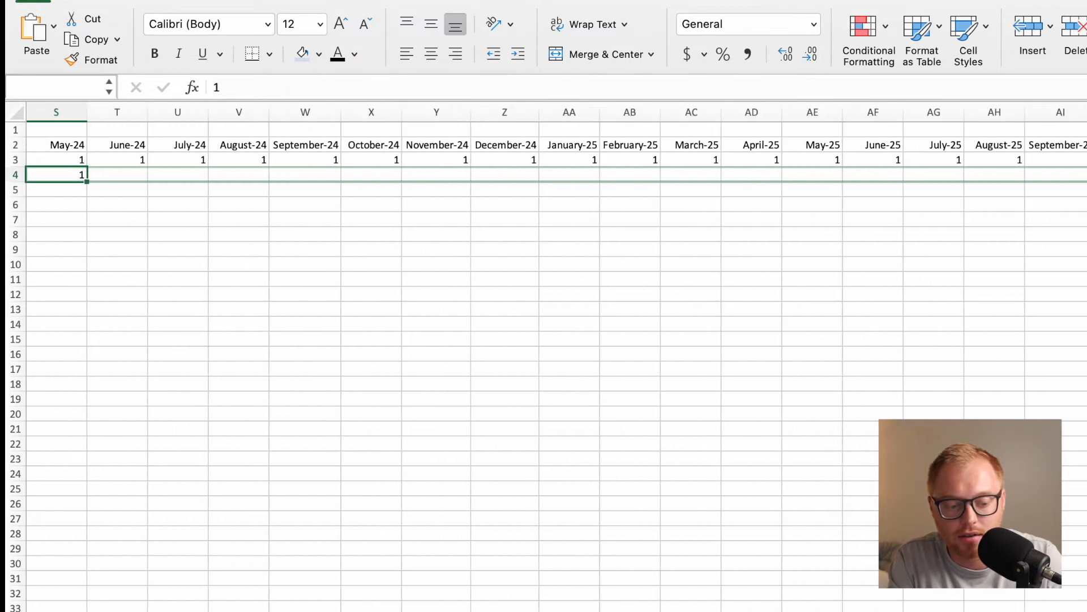
pyautogui.moveTo(87, 182); pyautogui.dragTo(1086, 175)
pyautogui.click(1086, 176)
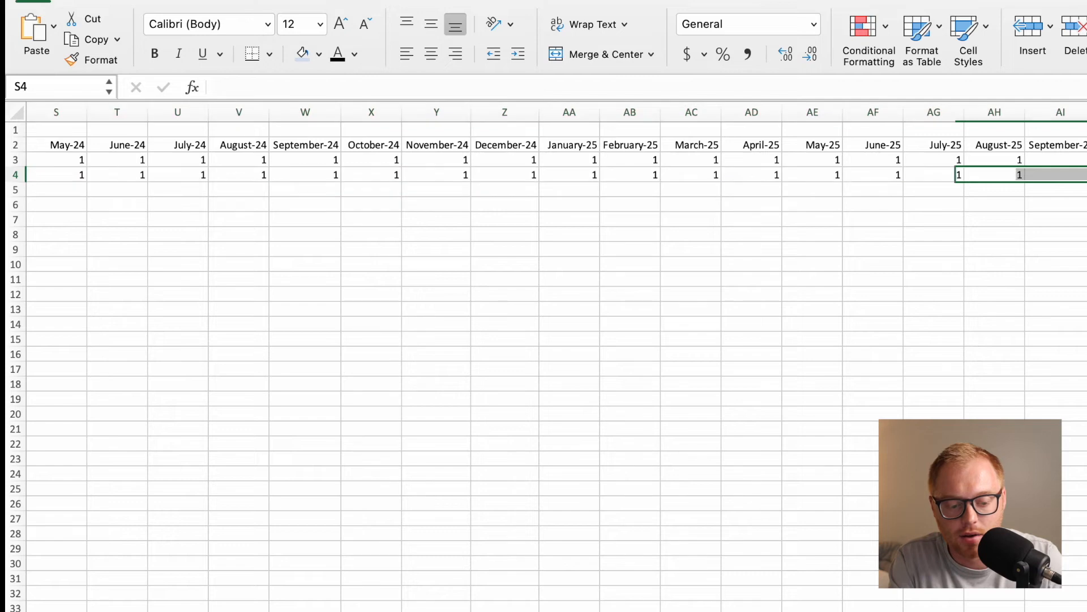
pyautogui.press('Return')
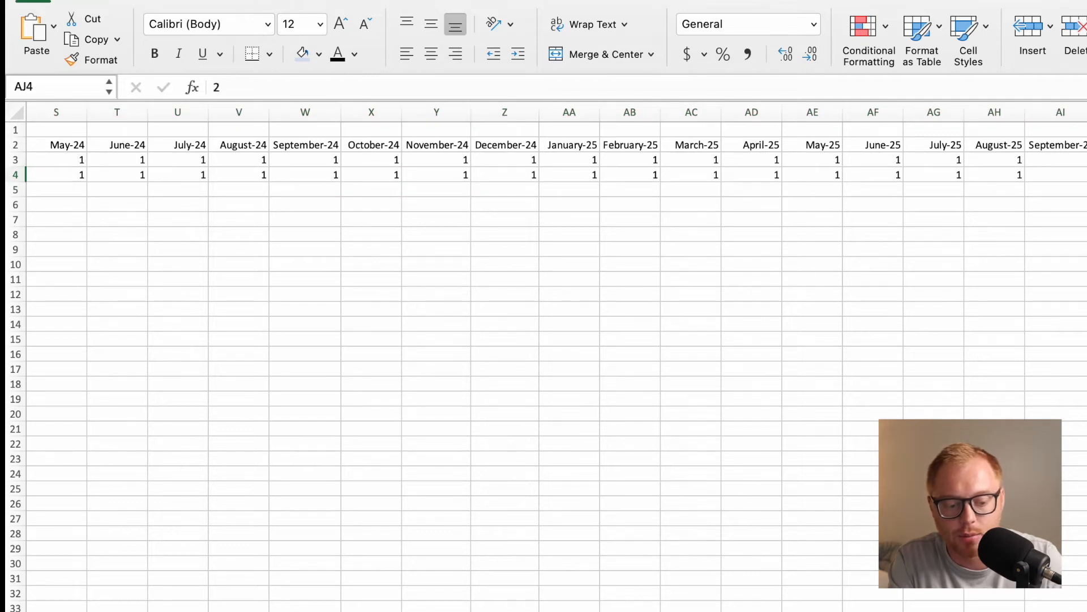
# Enter 0 as the logistics headcount for January-23 in C4 and fill it across through September-23.
pyautogui.hscroll(-10, 1029, 189)
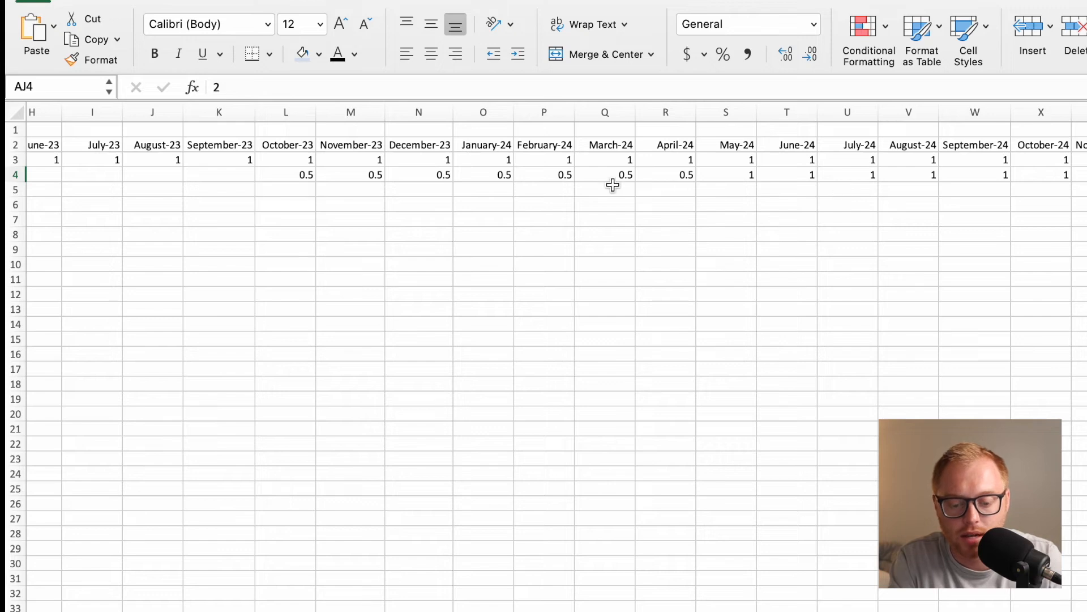
pyautogui.hscroll(-7, 613, 184)
pyautogui.click(176, 175)
pyautogui.write('0')
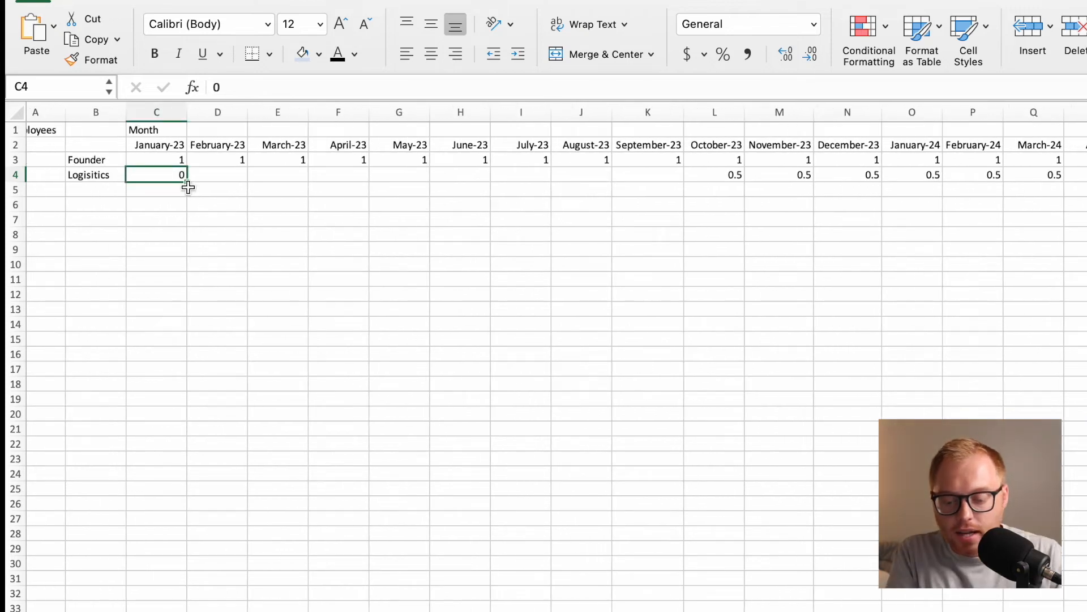
pyautogui.moveTo(188, 186); pyautogui.dragTo(679, 170)
pyautogui.click(596, 222)
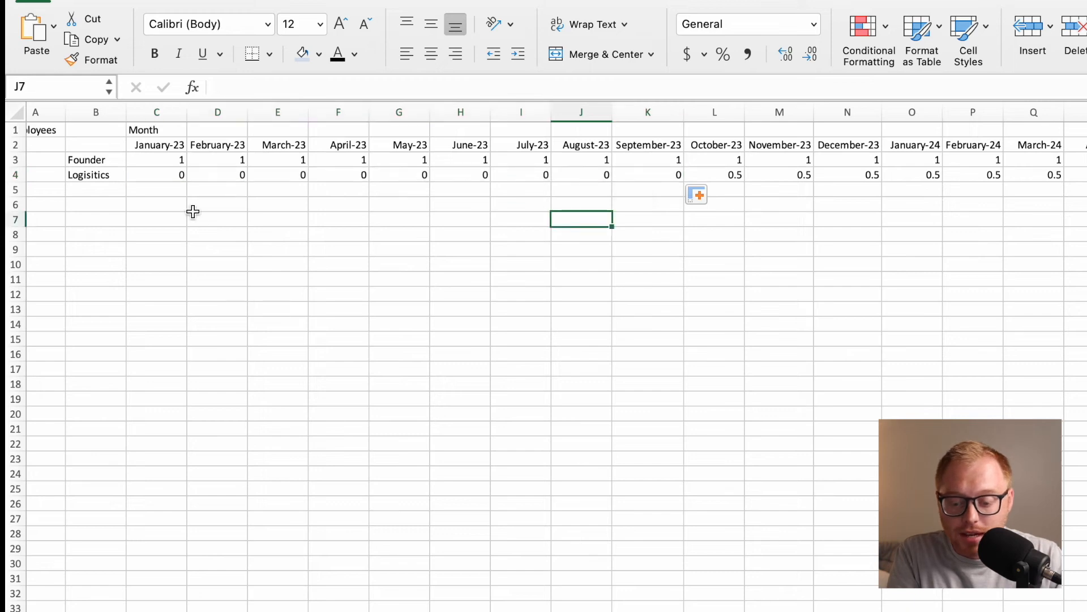
# Widen column A and enter the amount $60,000 in both A7 and A8.
pyautogui.moveTo(65, 112); pyautogui.dragTo(144, 116)
pyautogui.click(108, 220)
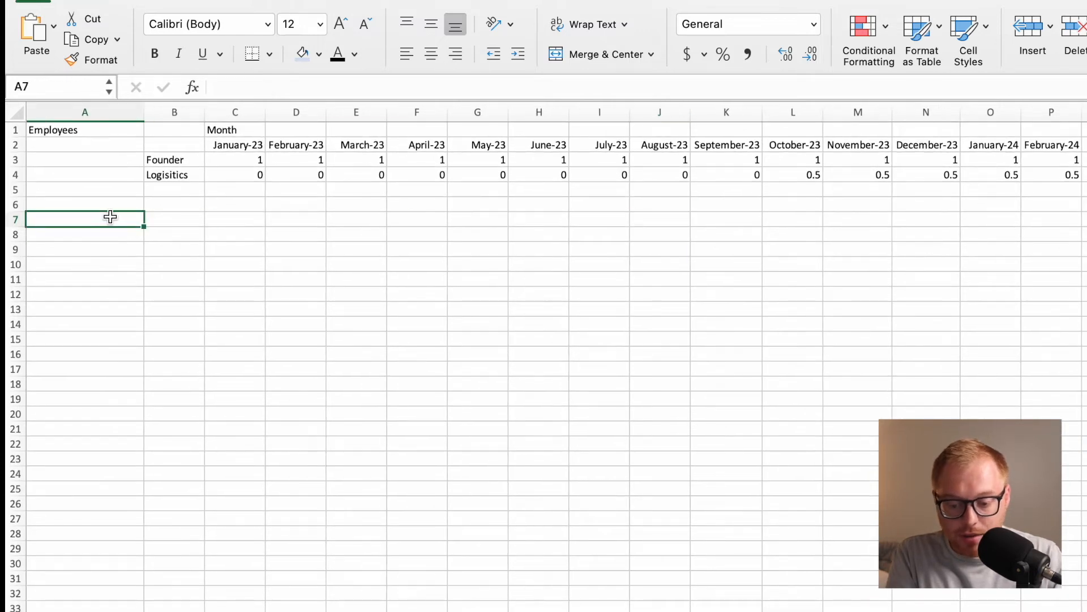
pyautogui.write('$6')
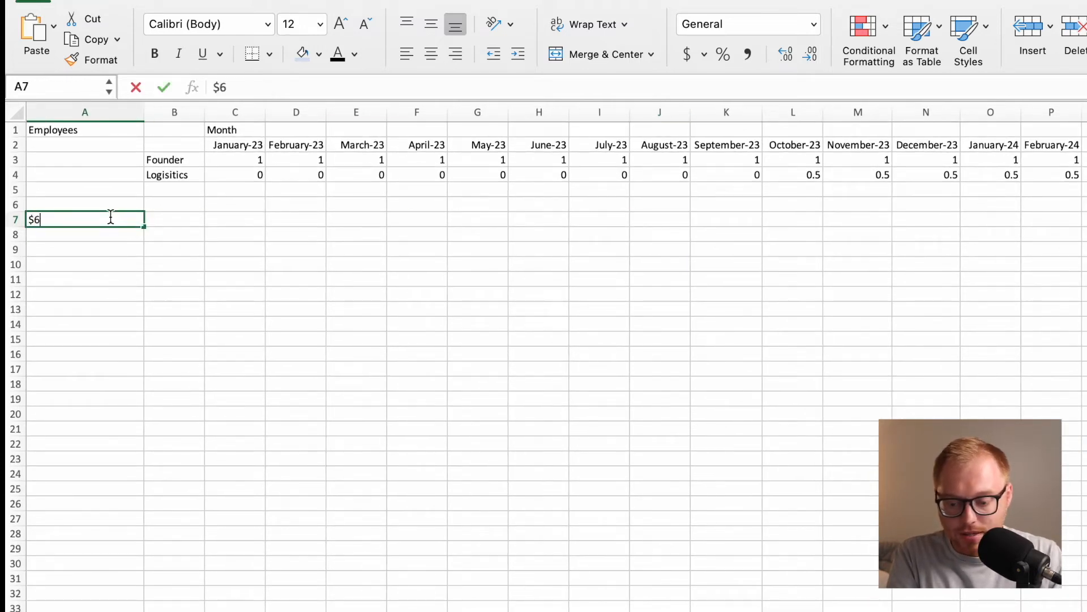
pyautogui.write('0,000')
pyautogui.press('Return')
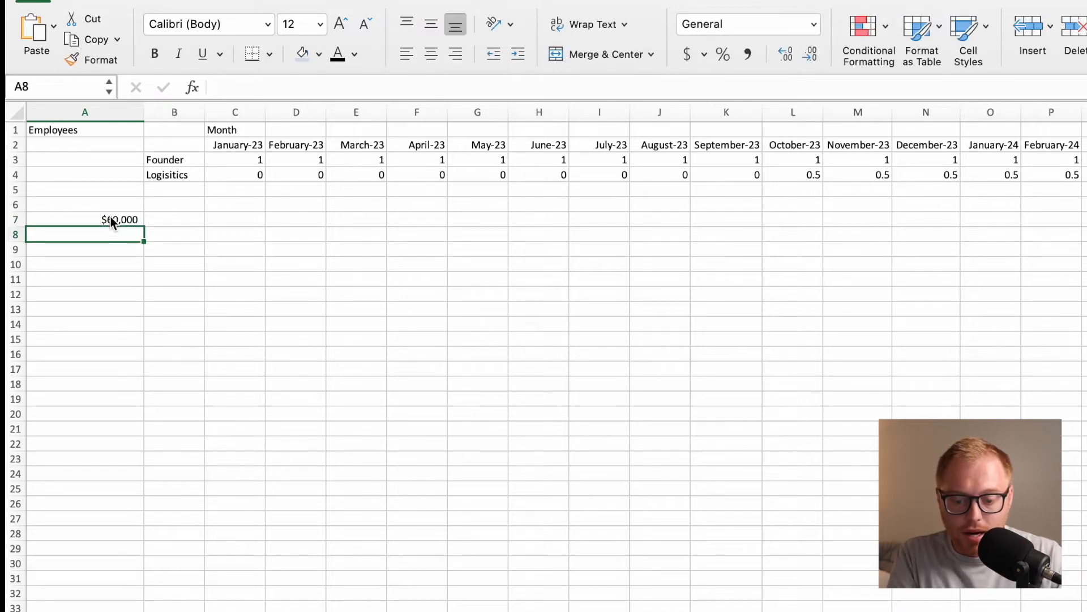
pyautogui.write('$60,000')
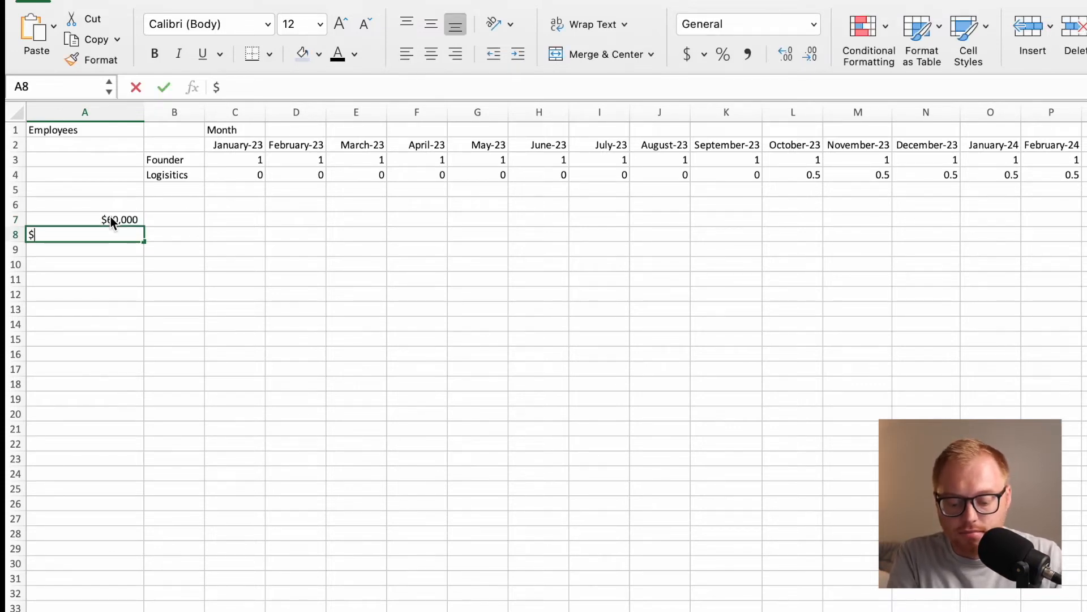
pyautogui.press('Return')
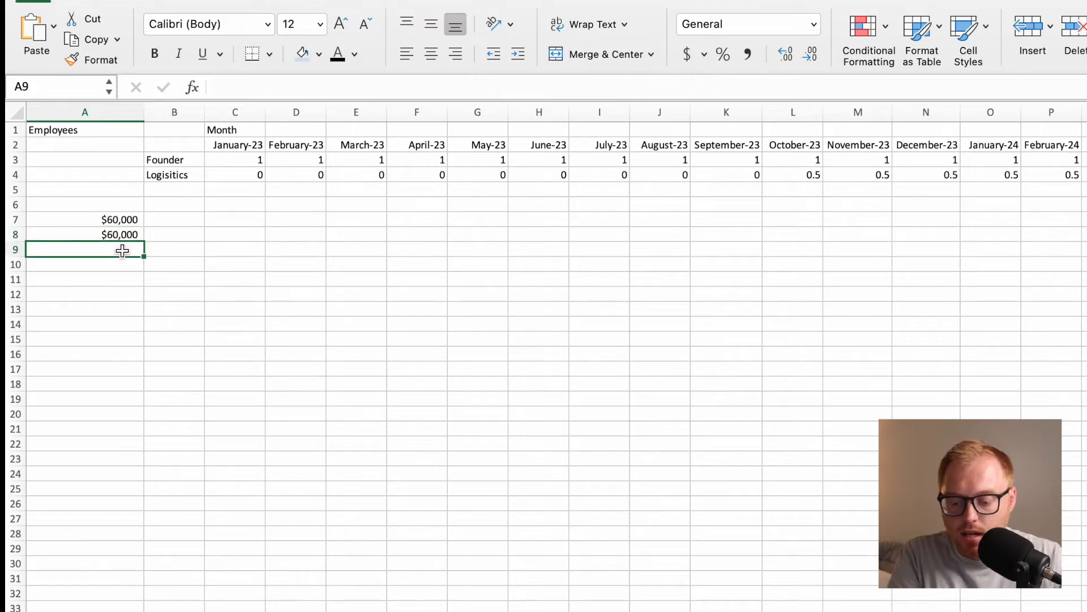
# Label the two $60,000 salary rows Founder in B7 and Logistics in B8.
pyautogui.click(154, 225)
pyautogui.write('Founder')
pyautogui.press('Return')
pyautogui.write('Logistics')
pyautogui.press('Return')
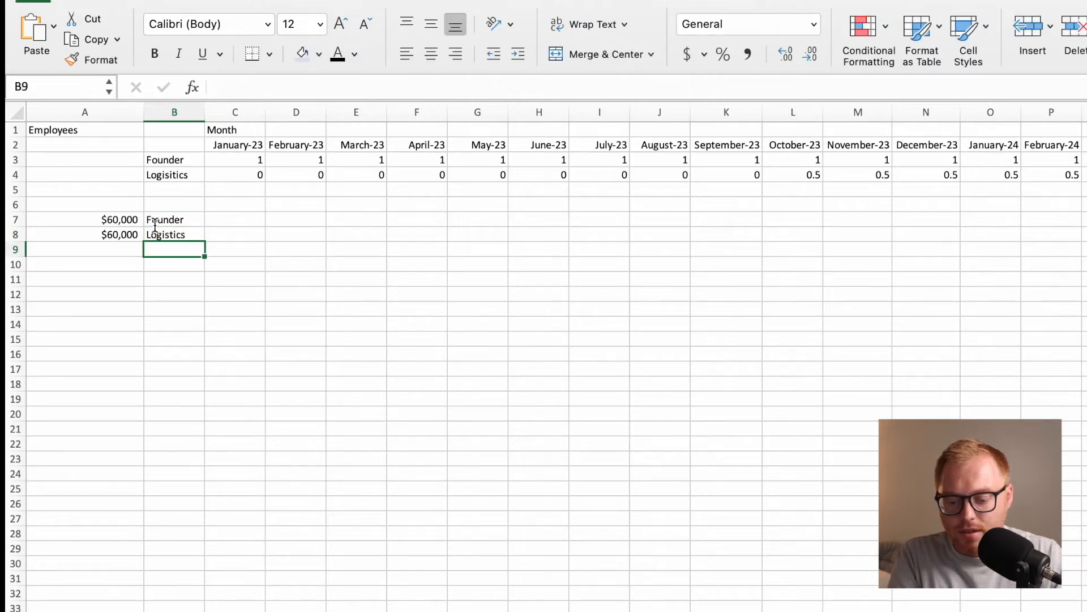
# Enter the founder's monthly salary formula =A7/12 in C7.
pyautogui.click(244, 222)
pyautogui.click(243, 233)
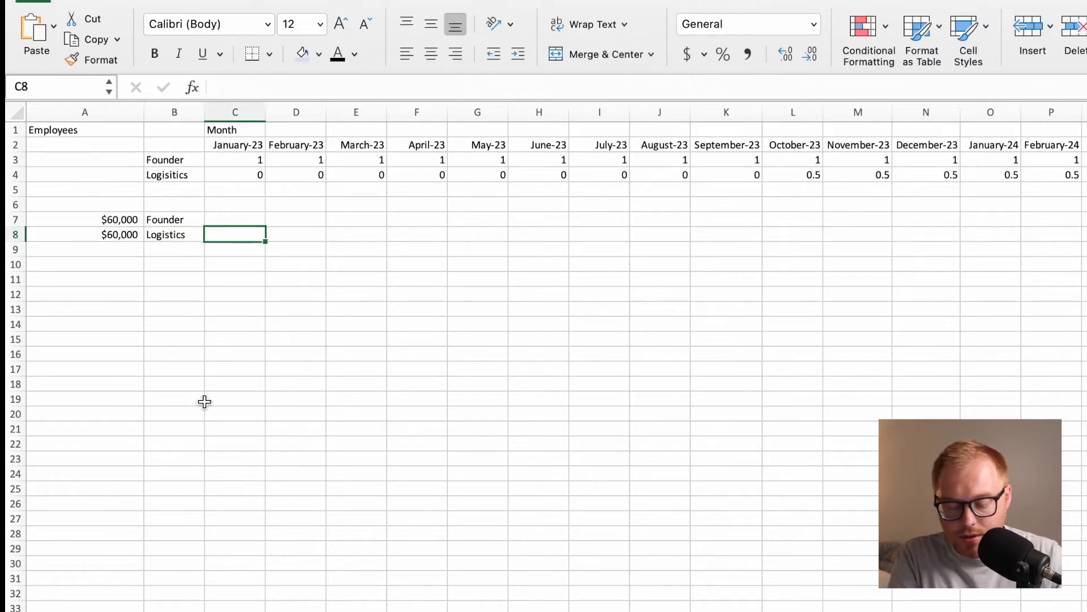
pyautogui.click(248, 221)
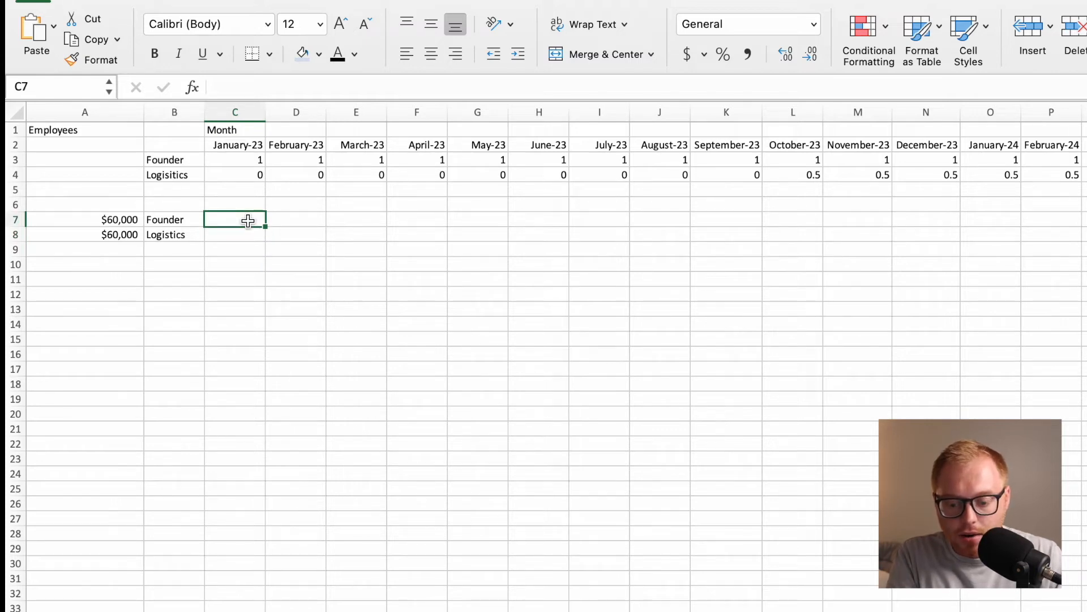
pyautogui.write('=')
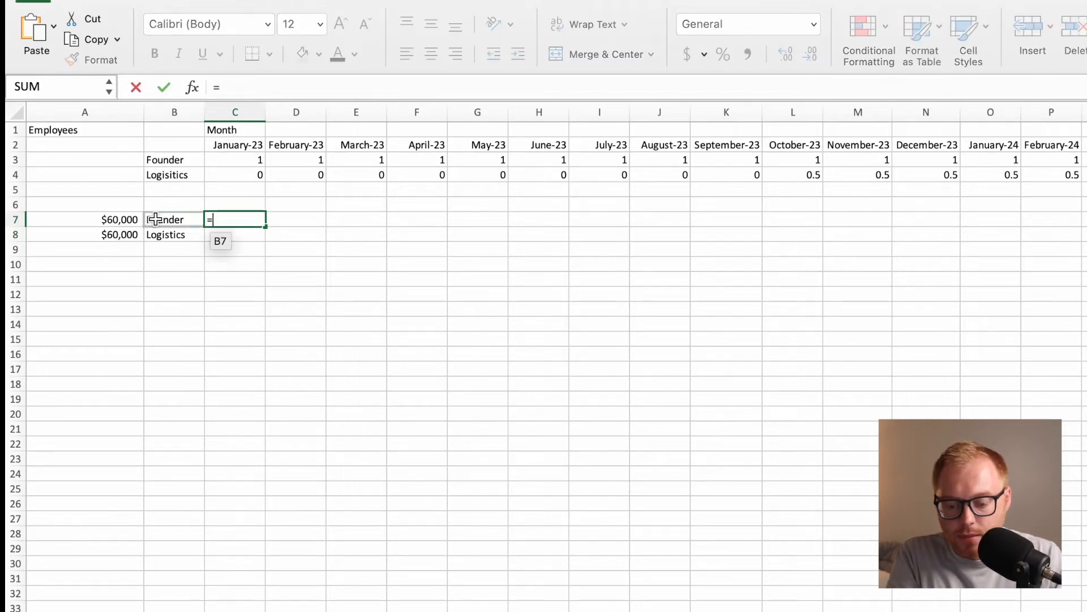
pyautogui.click(131, 220)
pyautogui.write('/12')
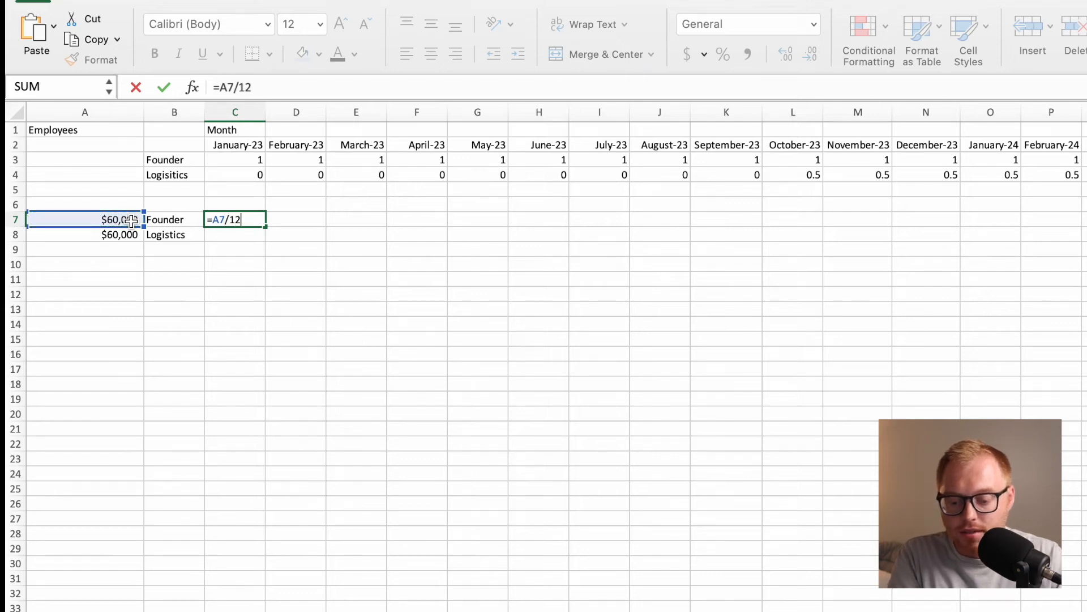
pyautogui.press('Return')
pyautogui.click(238, 220)
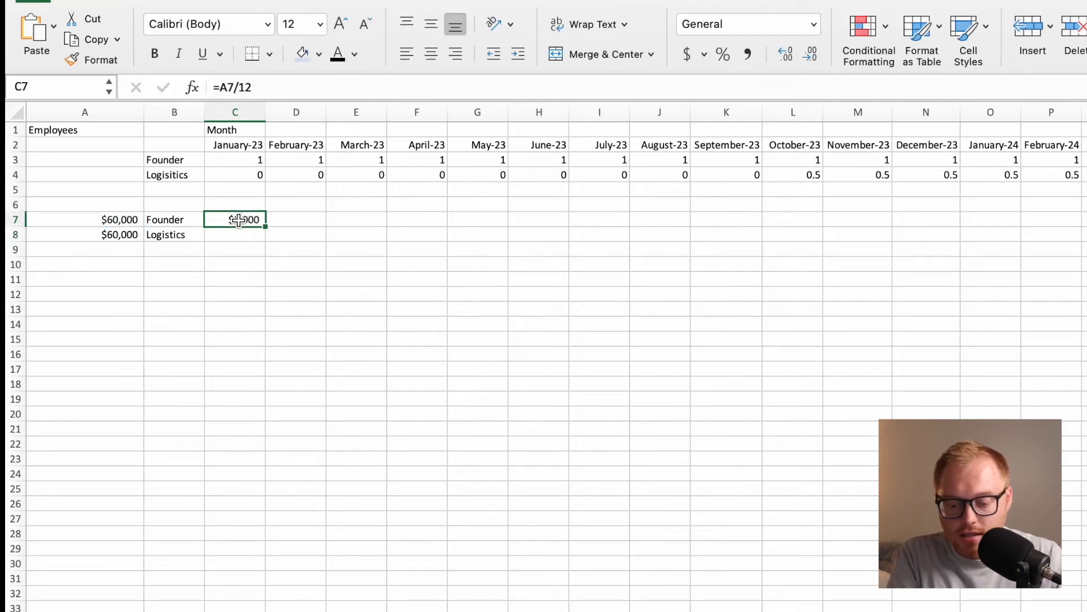
# Try to fill the =A7/12 formula from C7 across the months in row 7.
pyautogui.moveTo(264, 224); pyautogui.dragTo(1085, 238)
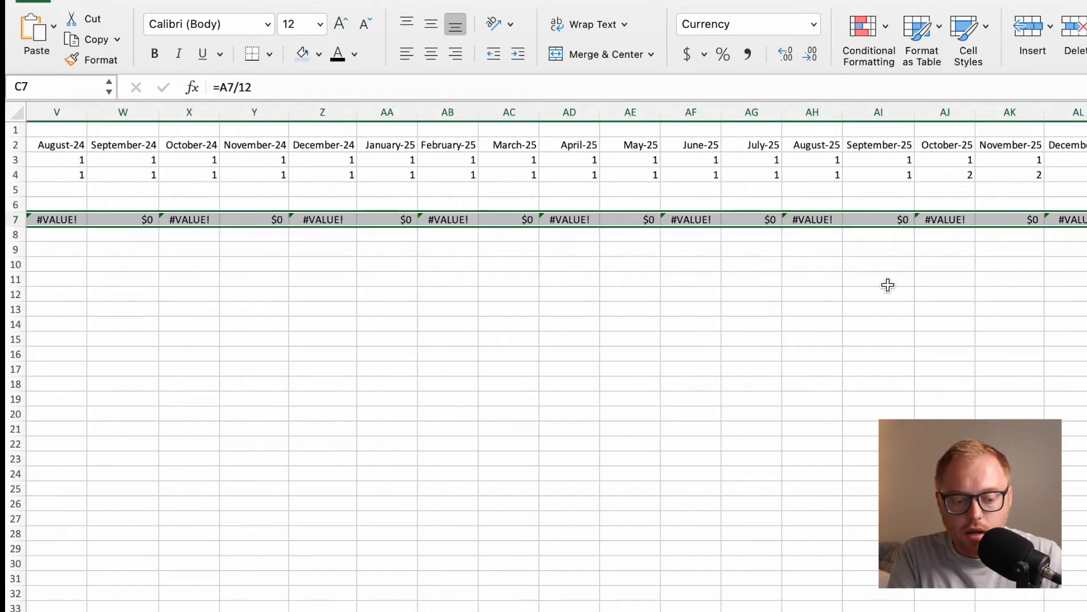
pyautogui.hscroll(-8, 861, 269)
pyautogui.hscroll(-5, 861, 269)
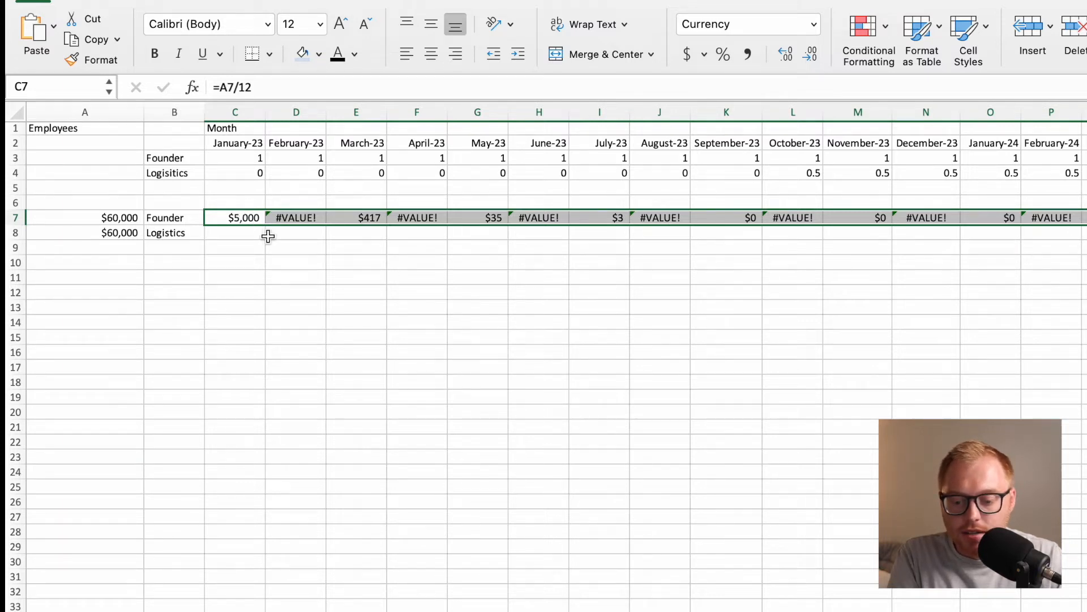
# Make the salary reference in C7 absolute as =$A$7/12 and refill it across the months in row 7.
pyautogui.click(231, 87)
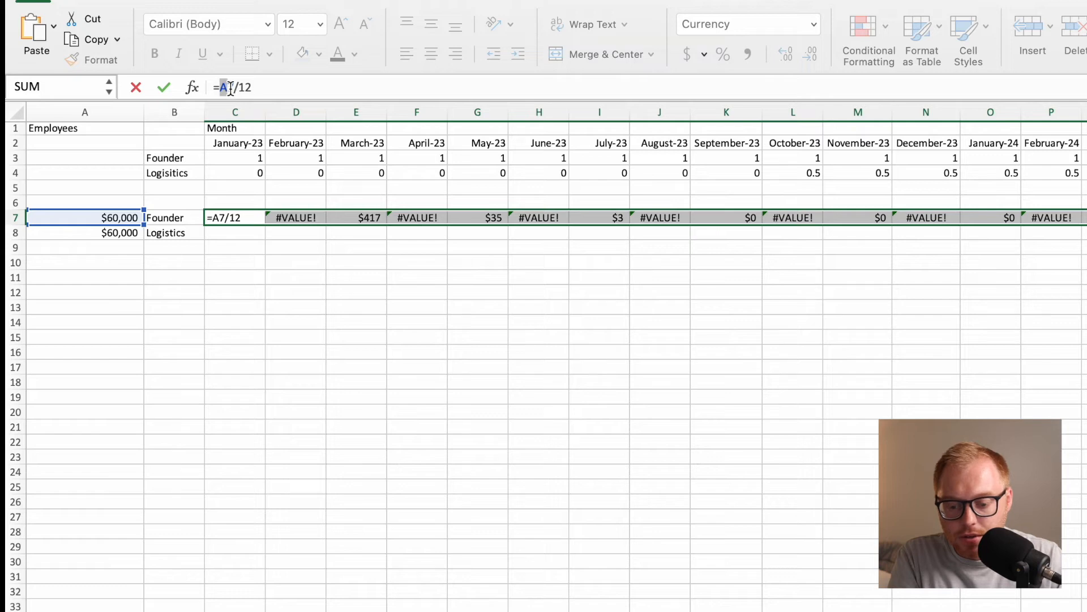
pyautogui.write('$A')
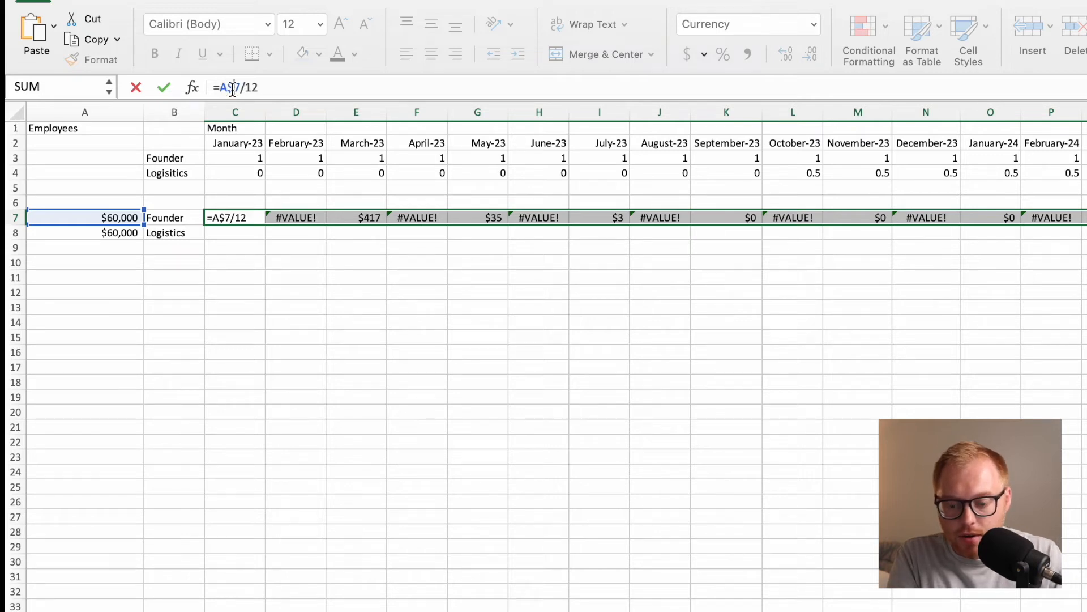
pyautogui.write('$')
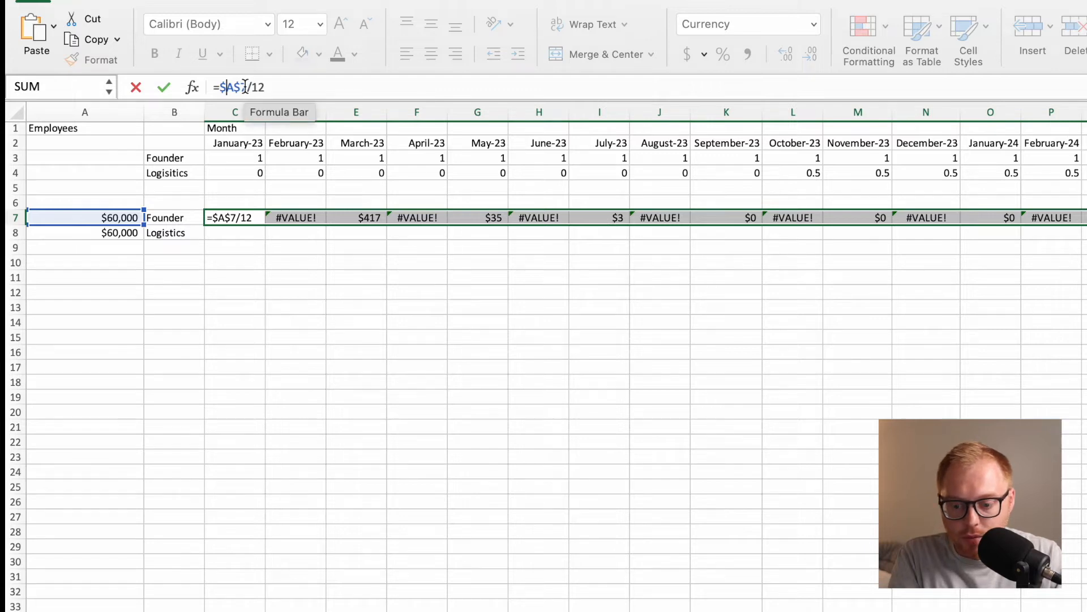
pyautogui.press('Return')
pyautogui.click(226, 218)
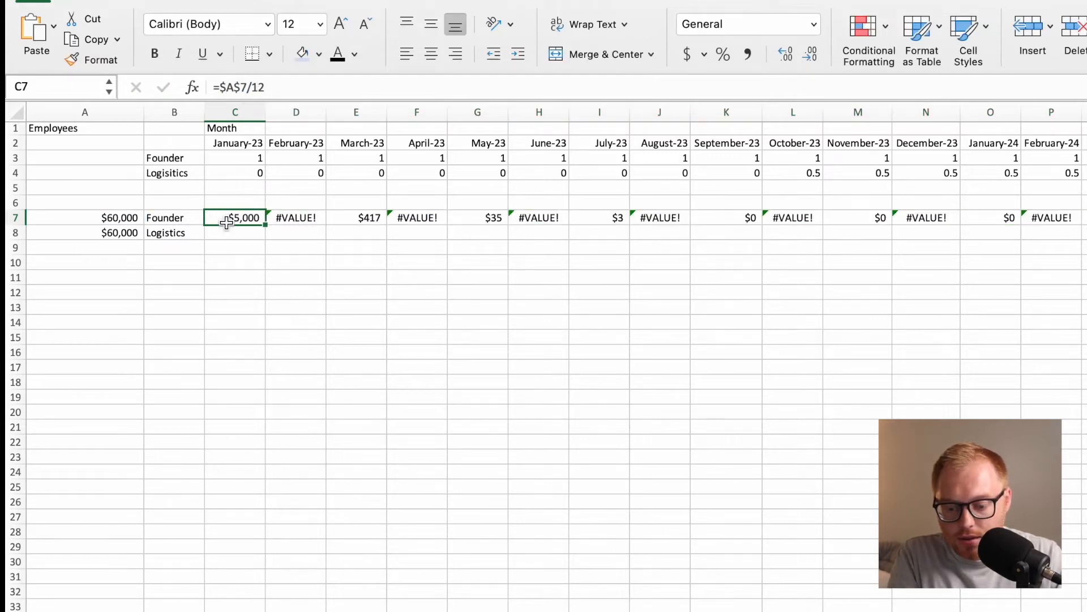
pyautogui.moveTo(264, 225); pyautogui.dragTo(1084, 305)
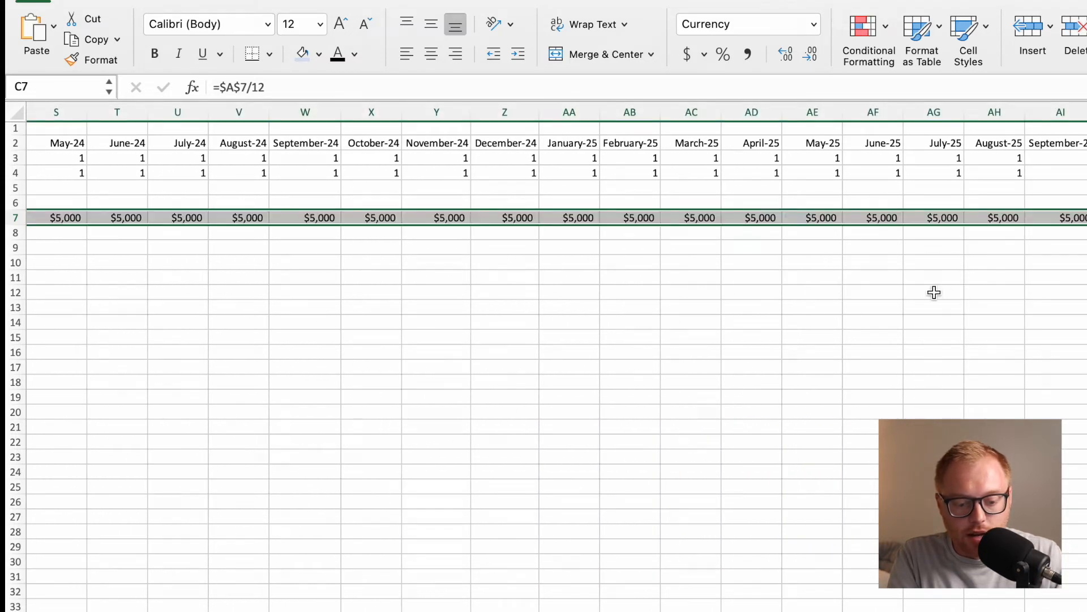
pyautogui.hscroll(-10, 793, 303)
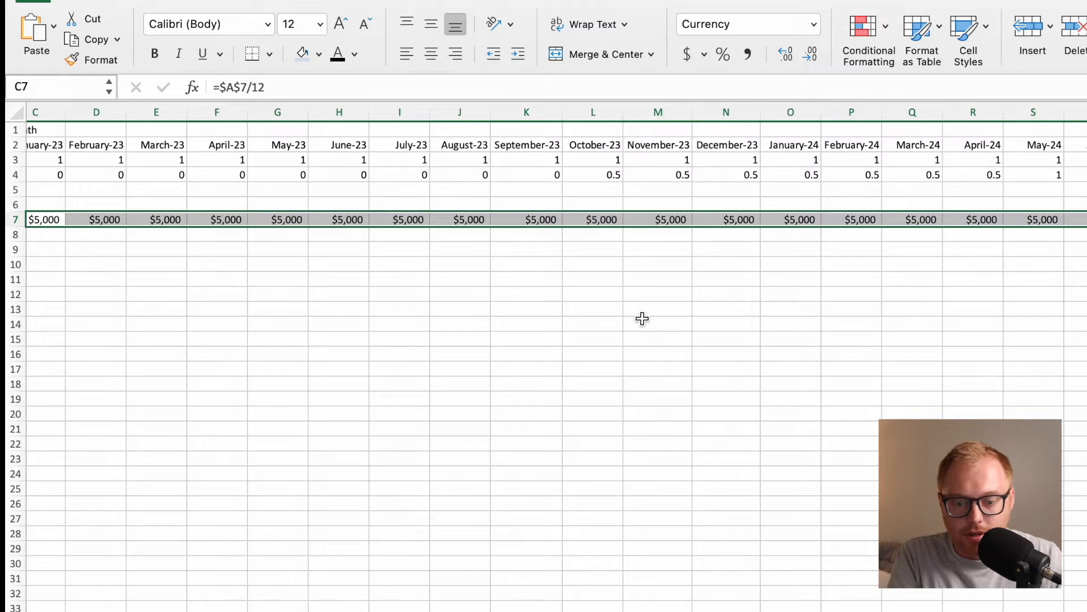
pyautogui.hscroll(-4, 623, 314)
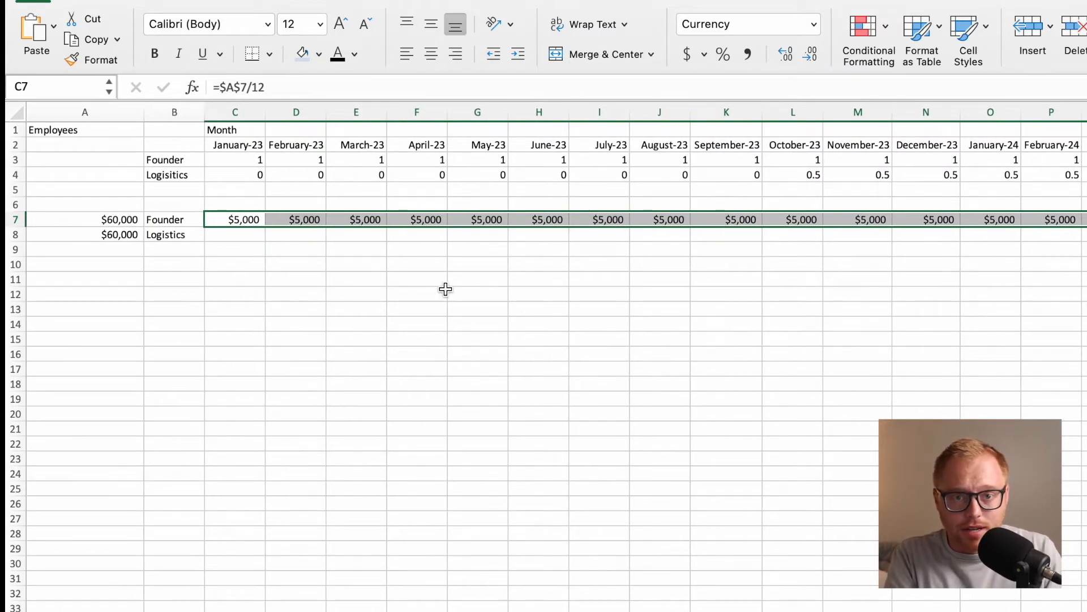
pyautogui.click(283, 248)
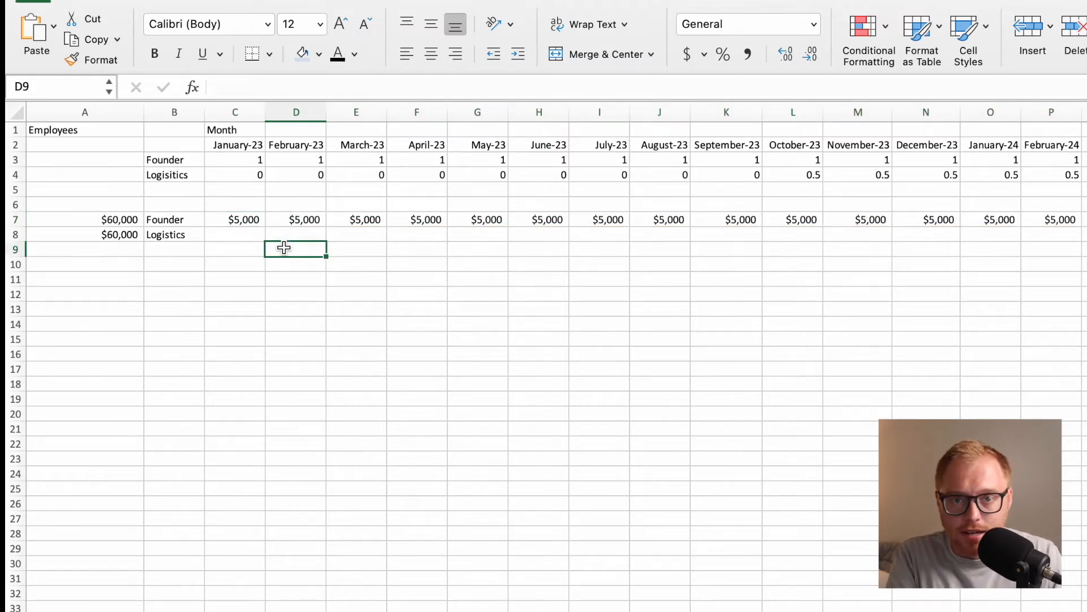
# Enter the logistics monthly salary formula =$A$8/12 in C8 with an absolute reference to the annual salary.
pyautogui.click(237, 237)
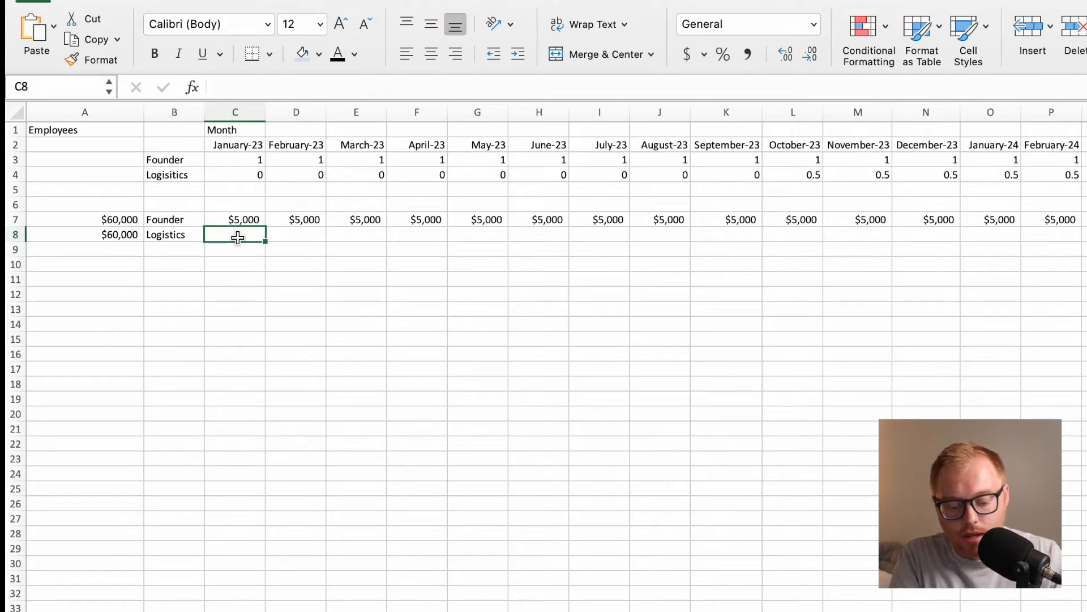
pyautogui.write('=')
pyautogui.click(128, 235)
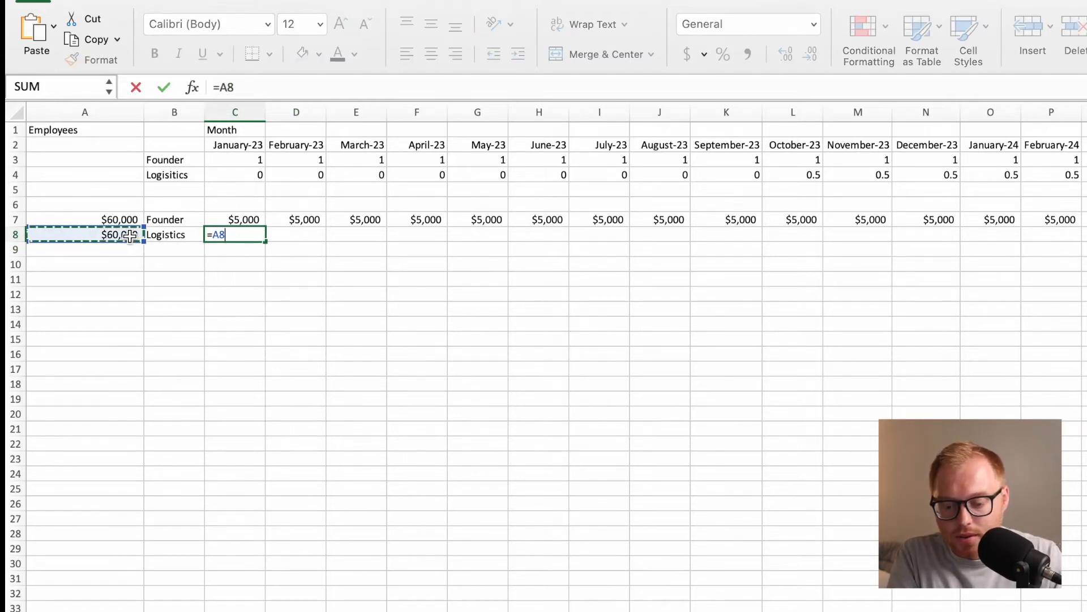
pyautogui.doubleClick(225, 87)
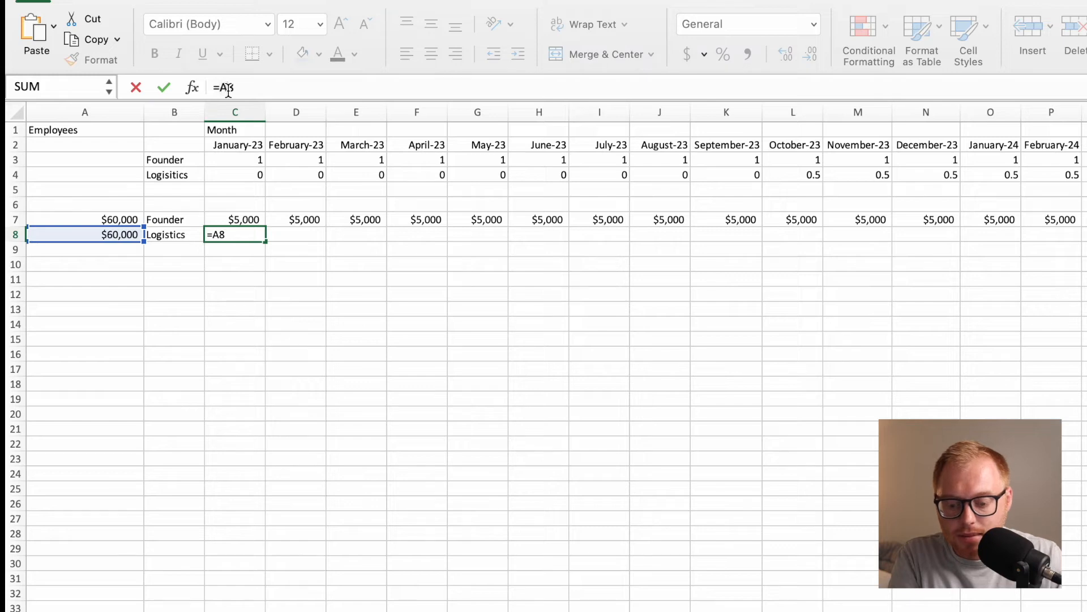
pyautogui.write('$A$')
pyautogui.press('Return')
pyautogui.click(252, 234)
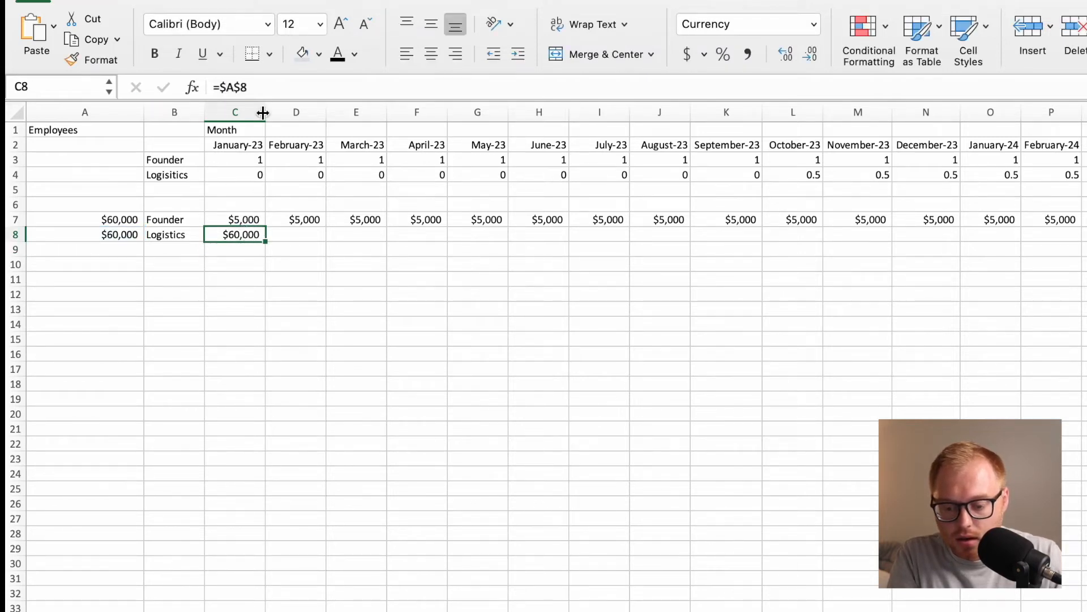
pyautogui.click(274, 89)
pyautogui.write('/12')
pyautogui.press('Return')
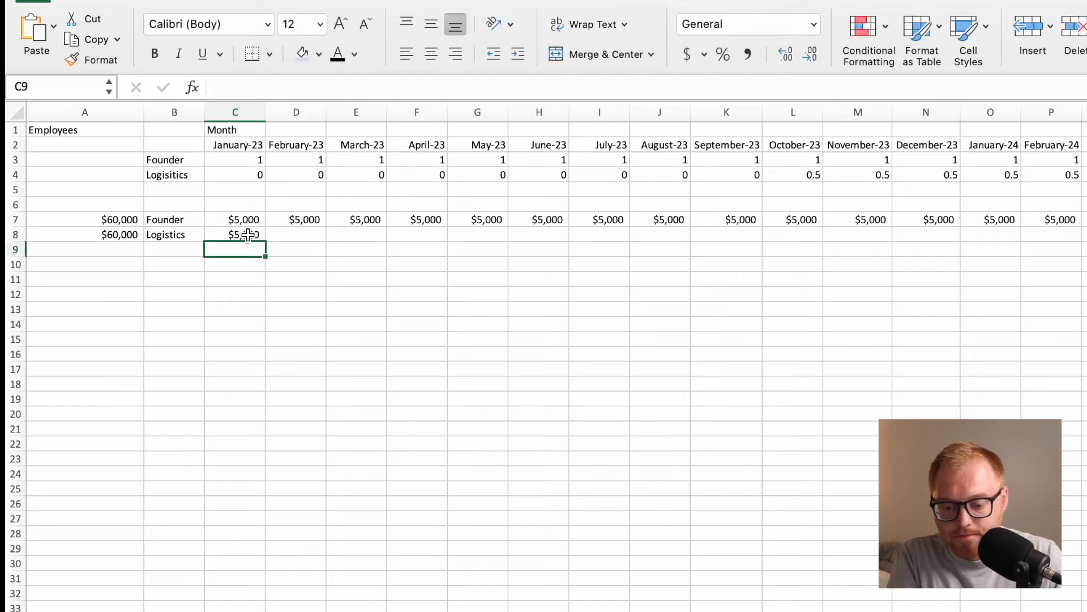
# Fill the logistics salary formula from C8 across the months in row 8.
pyautogui.click(248, 234)
pyautogui.moveTo(264, 242); pyautogui.dragTo(1085, 317)
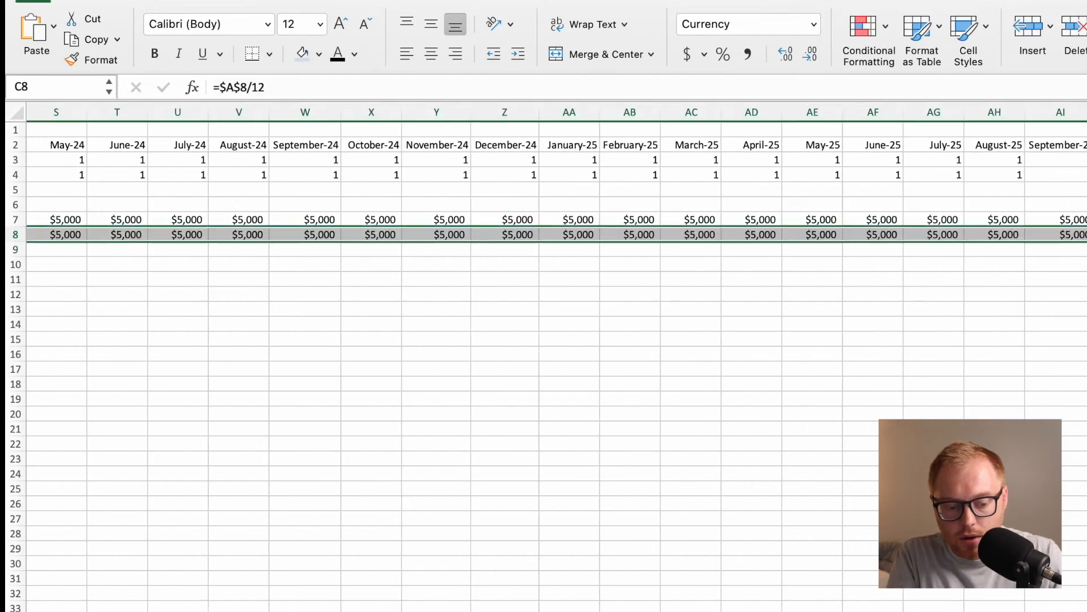
pyautogui.hscroll(-15, 987, 307)
pyautogui.click(419, 280)
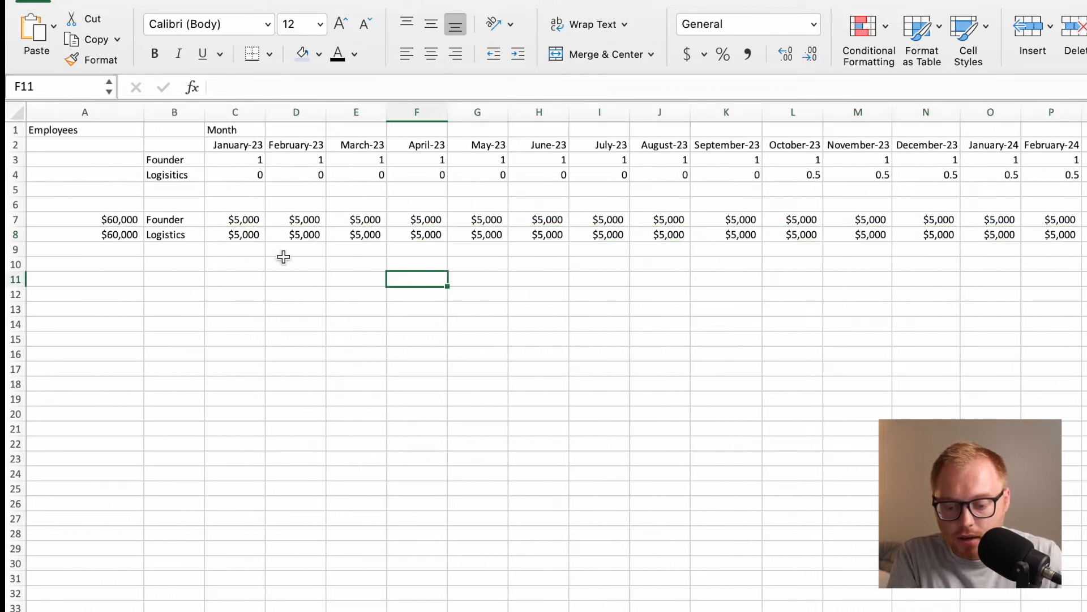
pyautogui.click(251, 238)
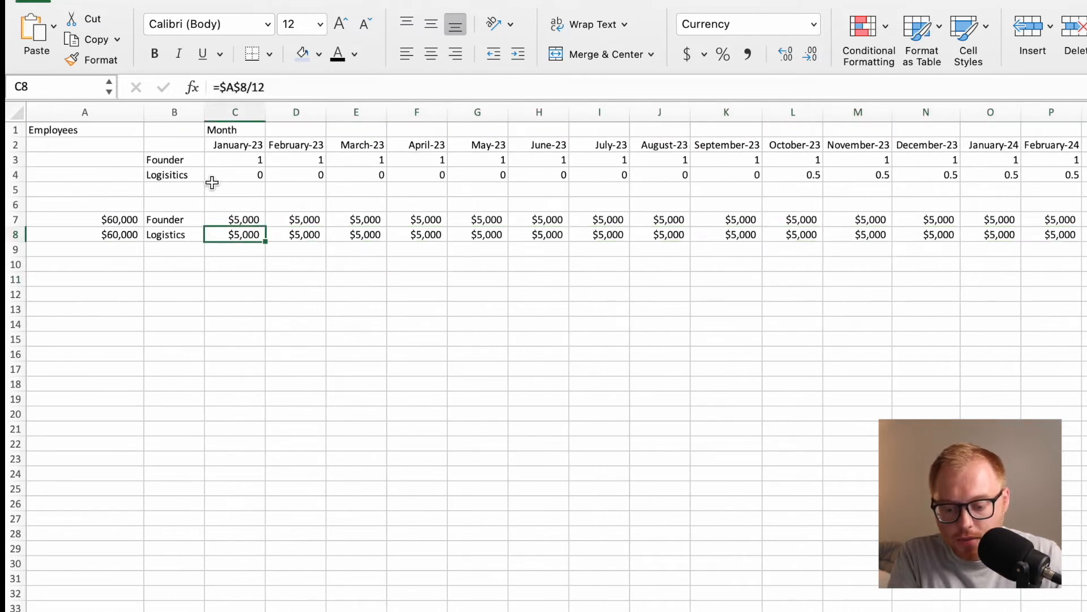
pyautogui.click(308, 175)
pyautogui.click(239, 177)
pyautogui.click(311, 174)
pyautogui.click(258, 240)
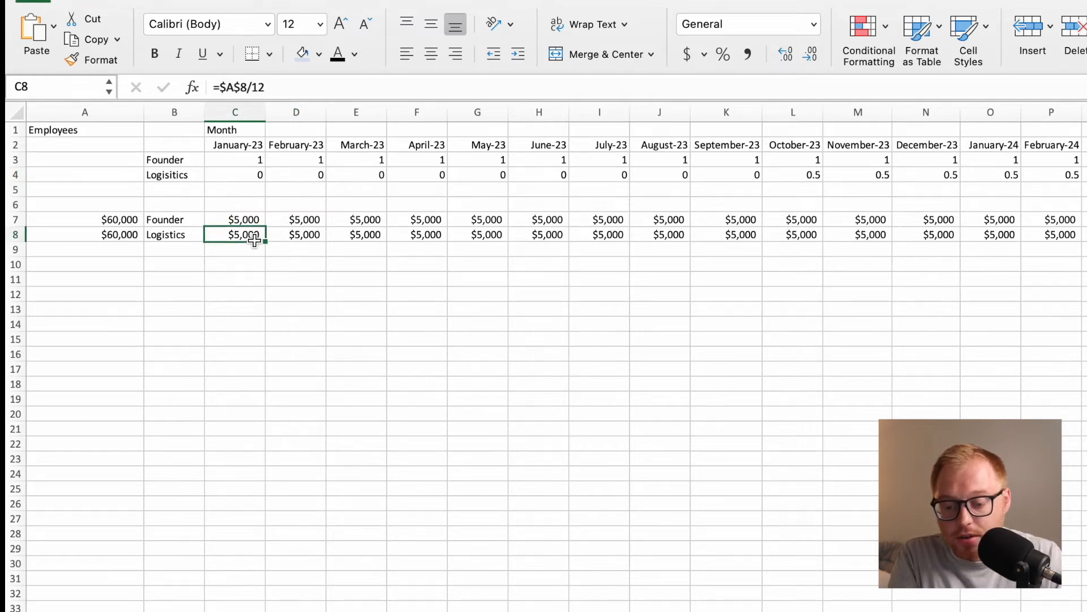
# Multiply the founder's monthly salary by headcount with =($A$7/12)*C3 in C7 and fill it across row 7.
pyautogui.click(251, 219)
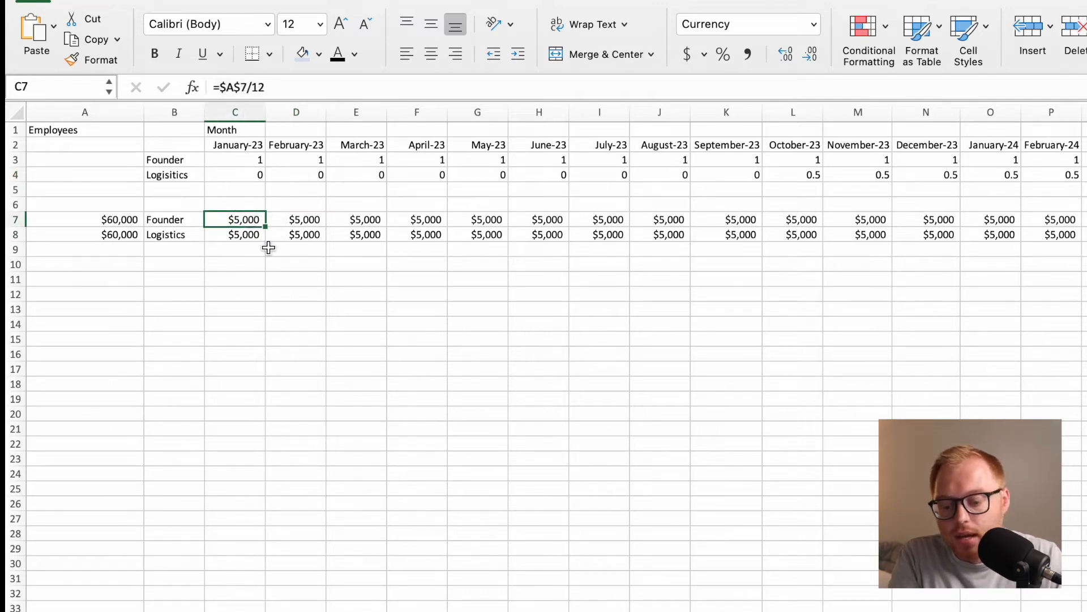
pyautogui.click(287, 92)
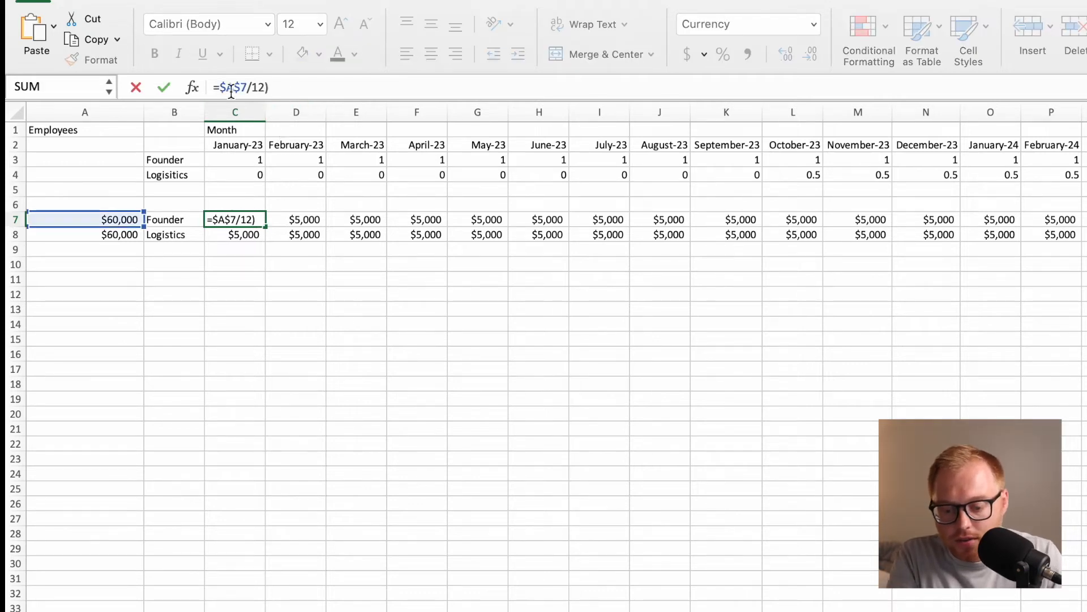
pyautogui.write('(')
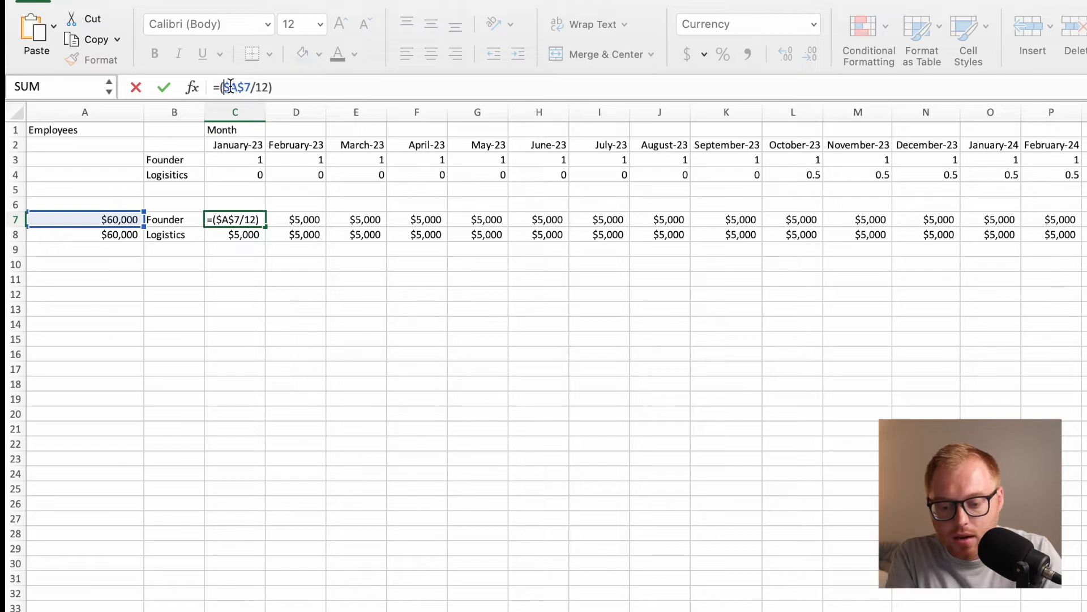
pyautogui.click(286, 88)
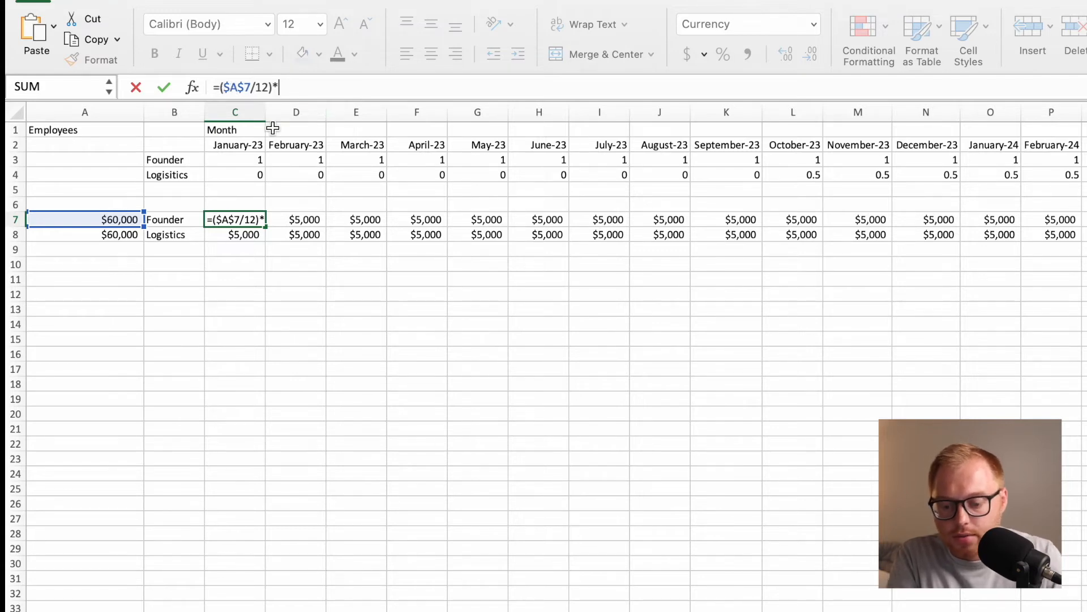
pyautogui.click(249, 159)
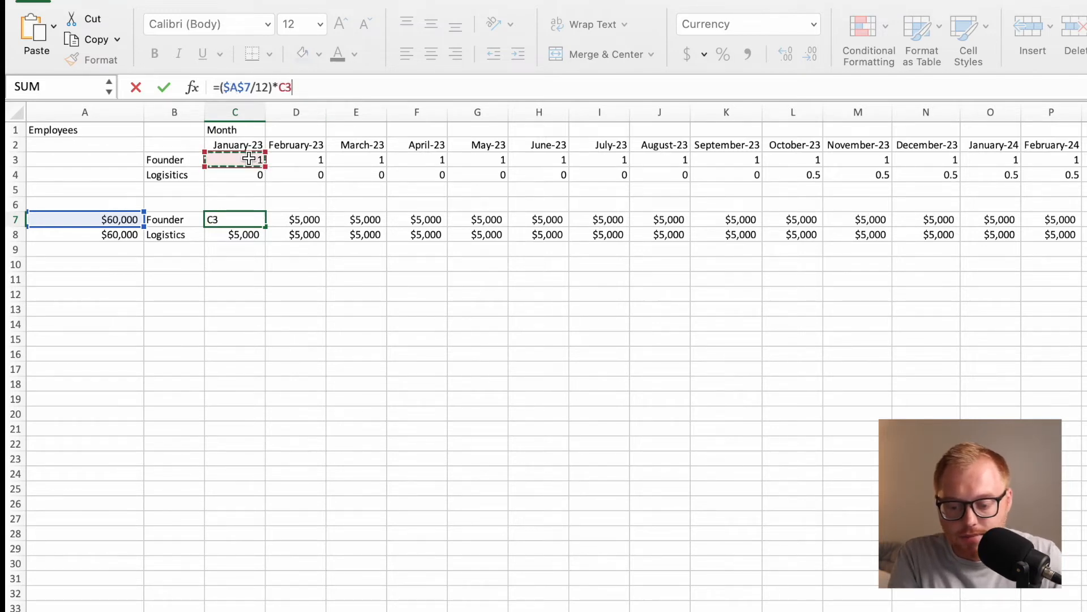
pyautogui.press('Return')
pyautogui.click(252, 219)
pyautogui.moveTo(265, 227); pyautogui.dragTo(1083, 238)
pyautogui.hscroll(-15, 959, 235)
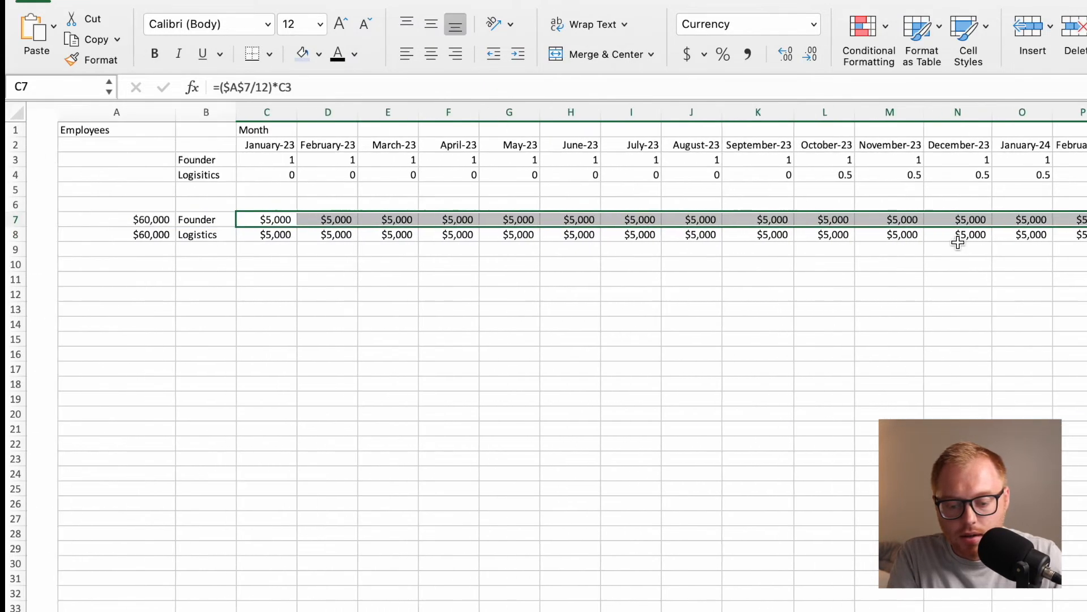
# Multiply the logistics monthly salary by headcount by changing C8 to =($A$8/12)*C4.
pyautogui.click(243, 235)
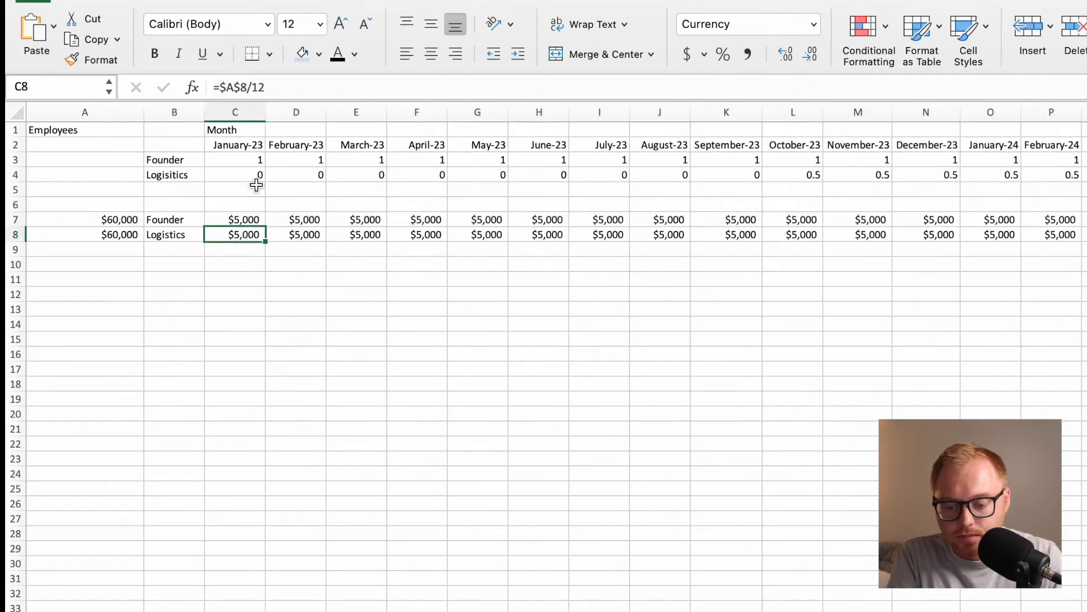
pyautogui.click(301, 86)
pyautogui.write(')')
pyautogui.doubleClick(221, 88)
pyautogui.write('(')
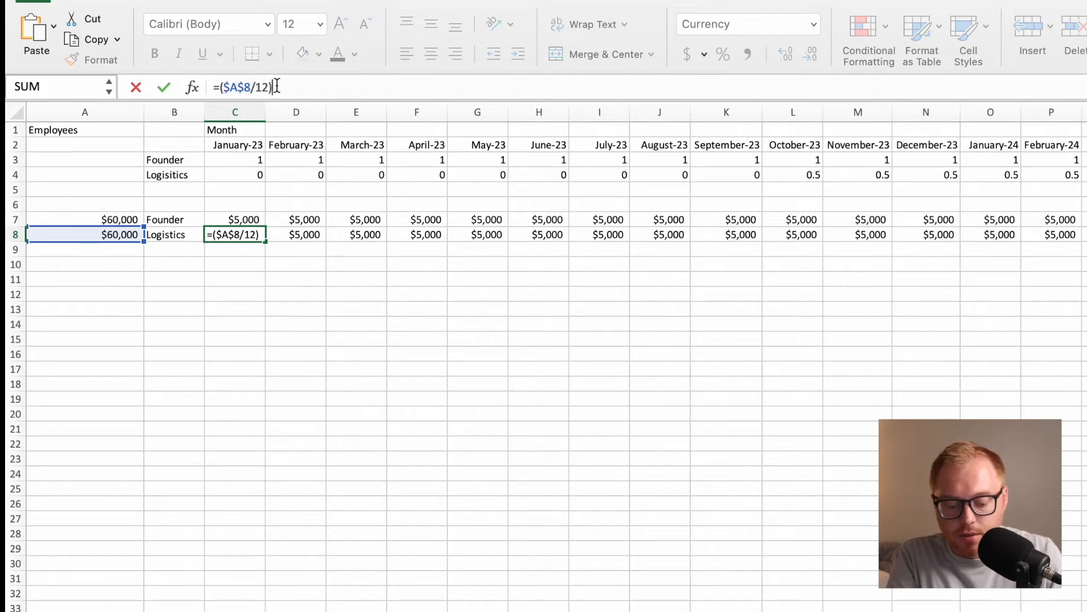
pyautogui.write('*')
pyautogui.click(243, 168)
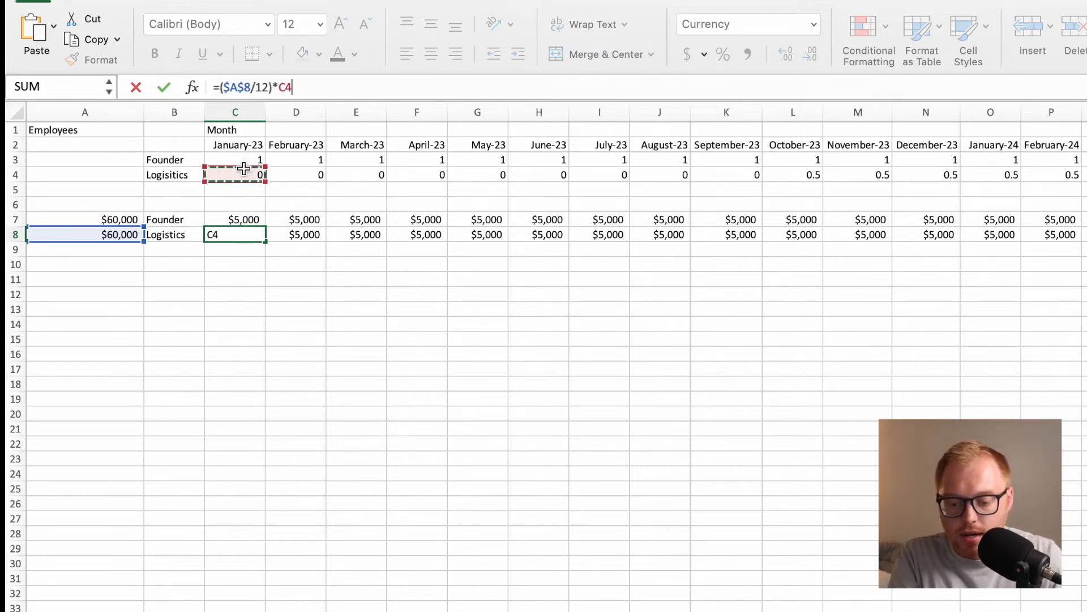
pyautogui.press('Return')
pyautogui.click(261, 239)
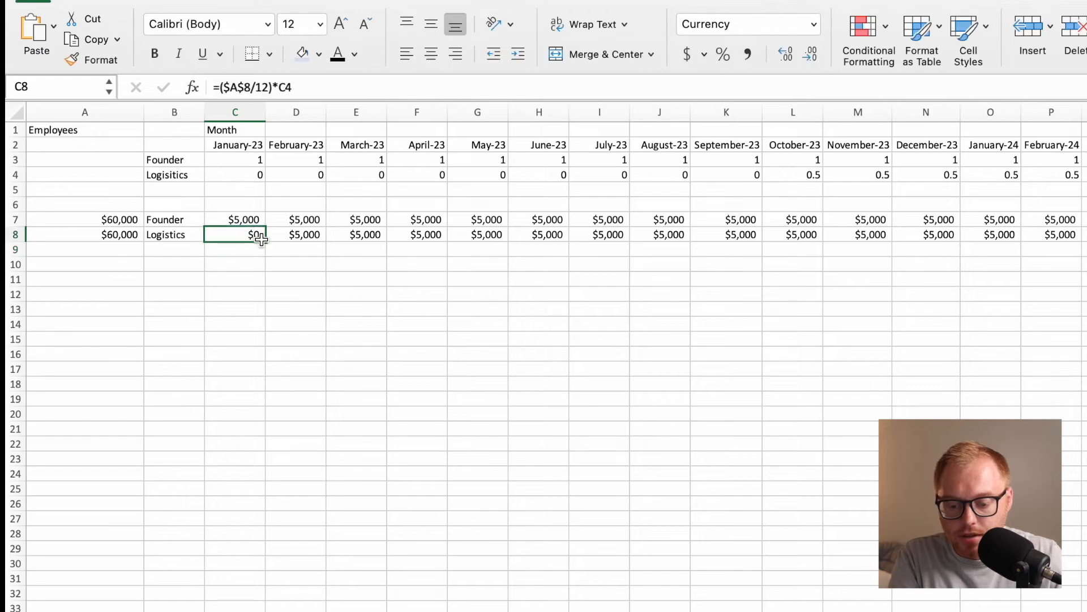
# Fill the headcount-based logistics salary formula from C8 across the months in row 8.
pyautogui.moveTo(265, 240); pyautogui.dragTo(1084, 300)
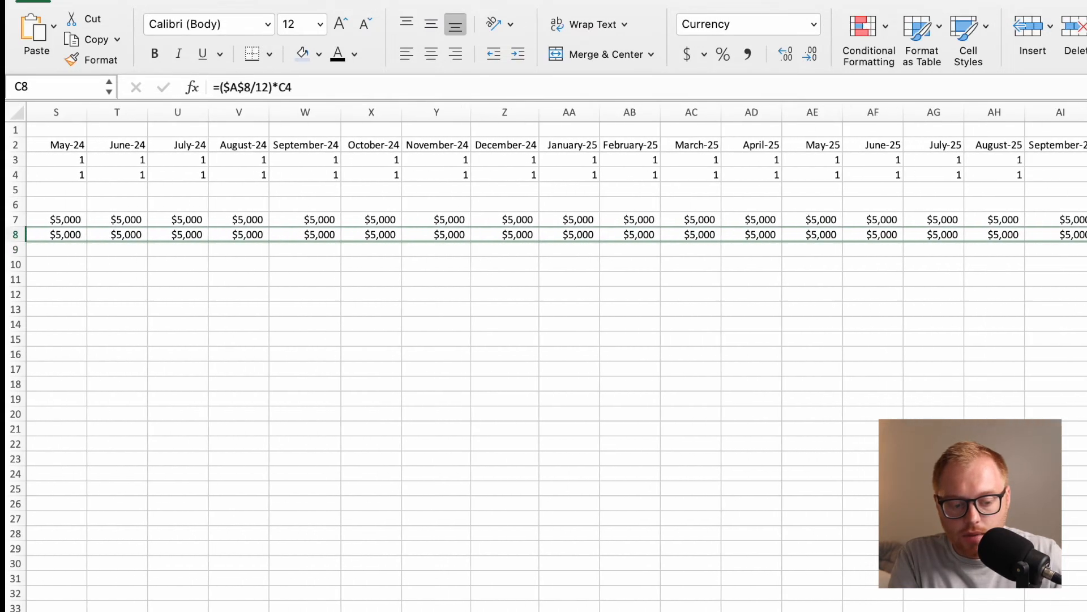
pyautogui.hscroll(-2, 821, 328)
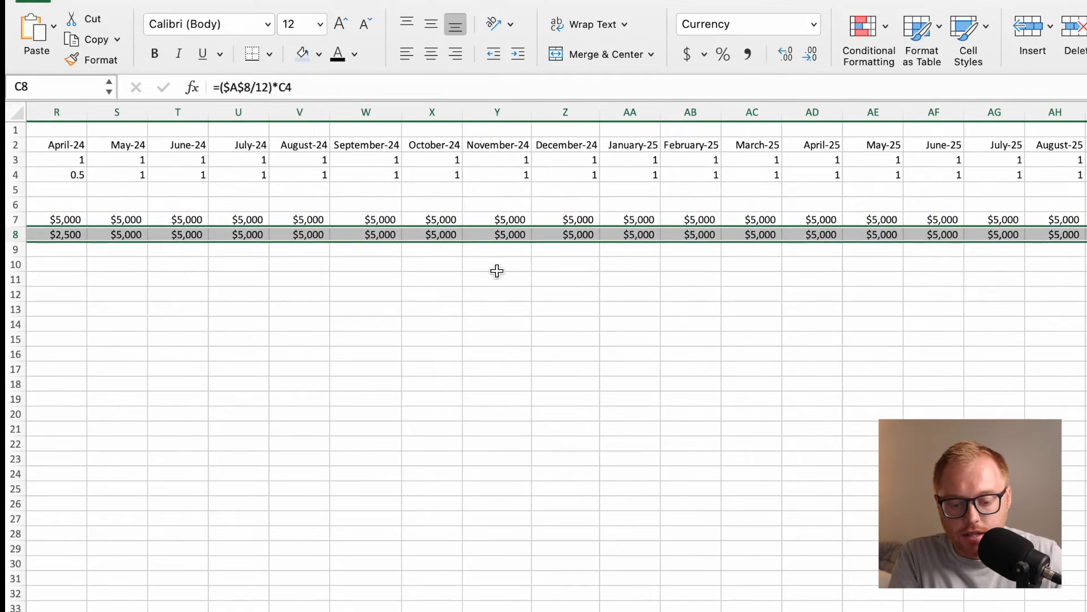
pyautogui.hscroll(2, 924, 225)
# Check the logistics salaries in row 8 against the headcounts in row 4 for October-25 and October-23.
pyautogui.click(1086, 190)
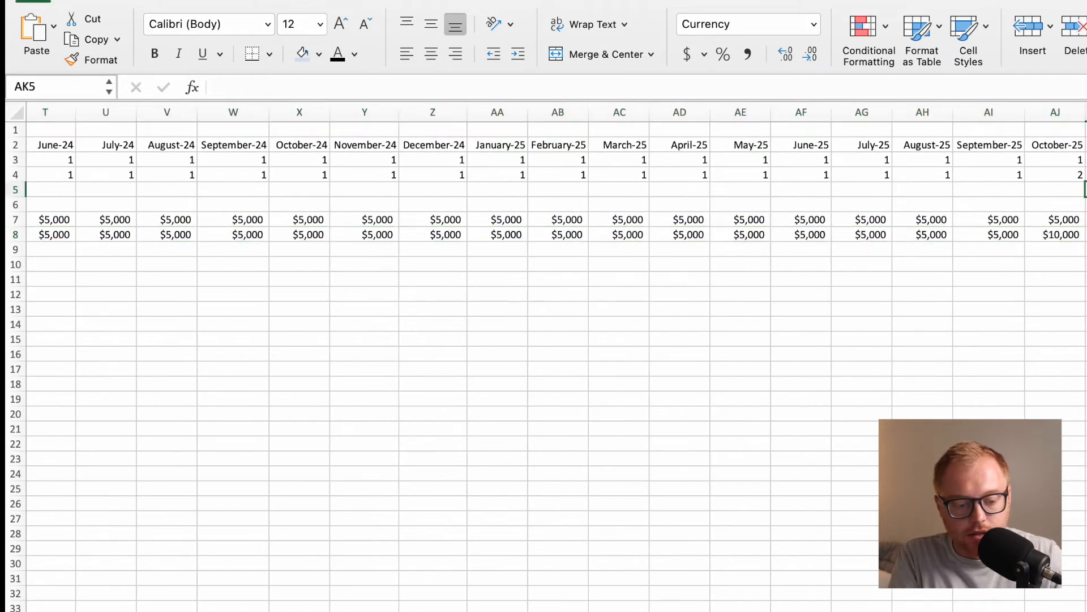
pyautogui.click(1070, 178)
pyautogui.click(1067, 242)
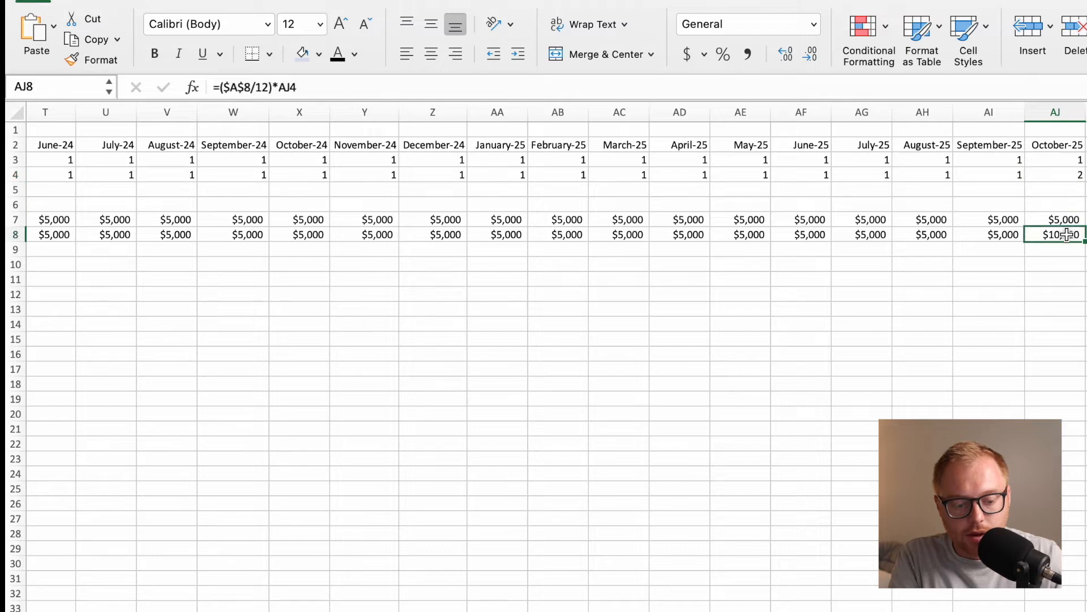
pyautogui.hscroll(-15, 952, 276)
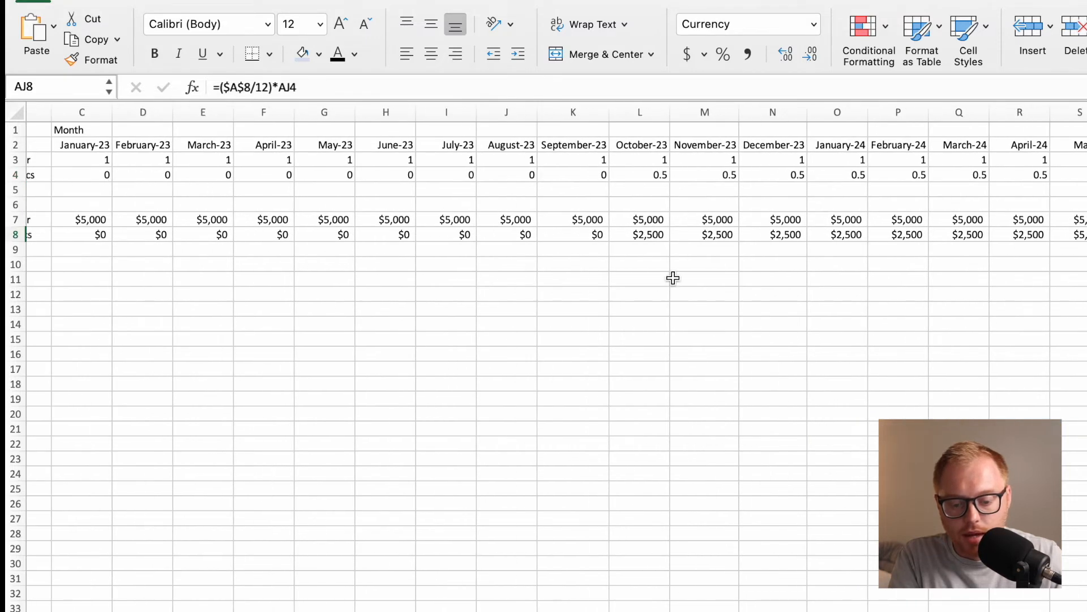
pyautogui.click(657, 181)
pyautogui.click(648, 235)
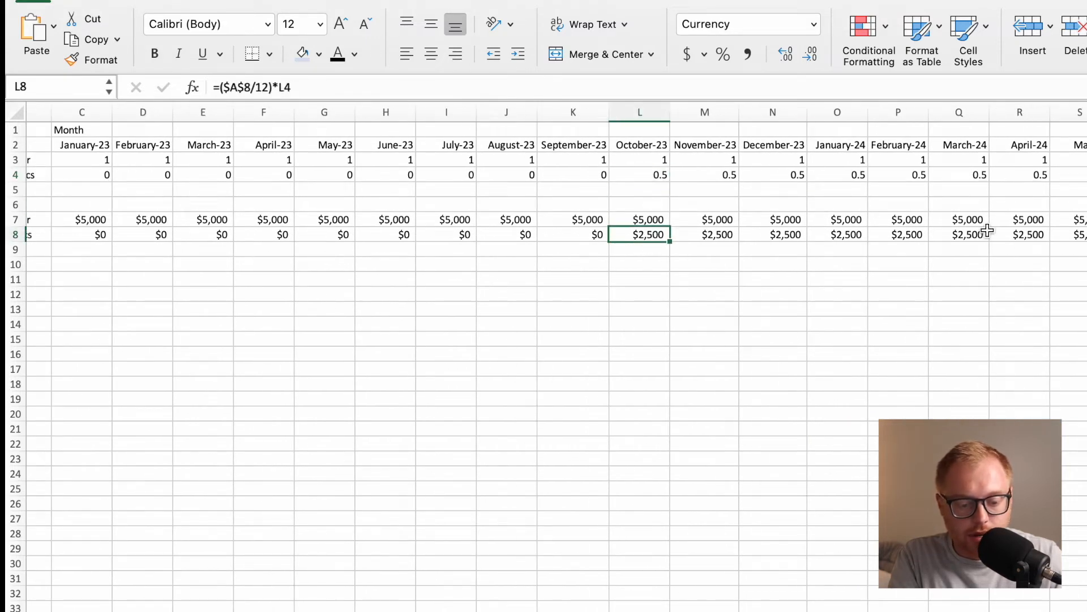
pyautogui.hscroll(-2, 561, 294)
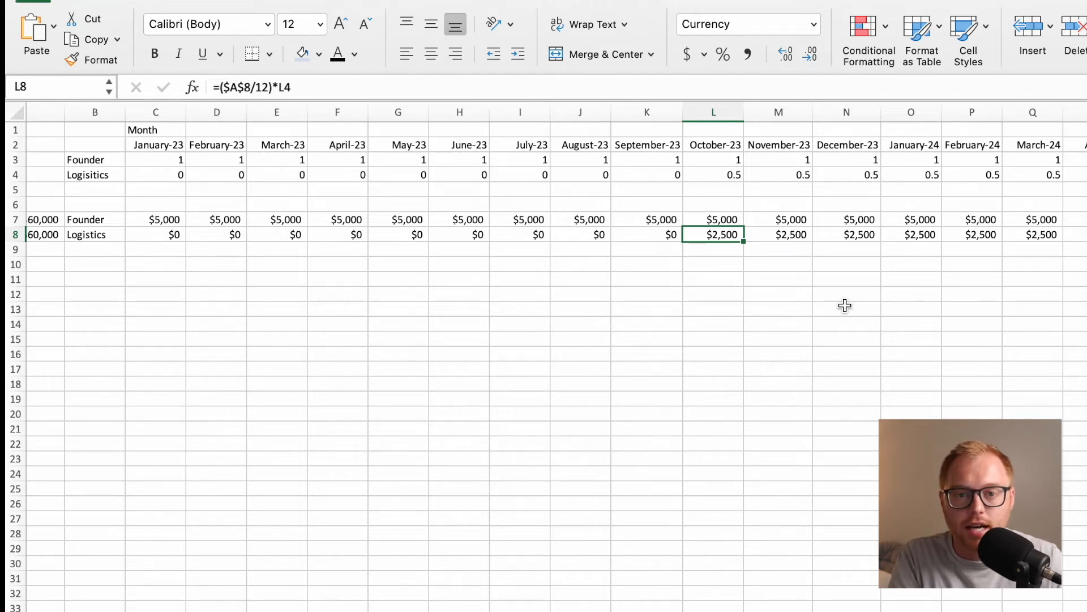
pyautogui.hscroll(-2, 643, 359)
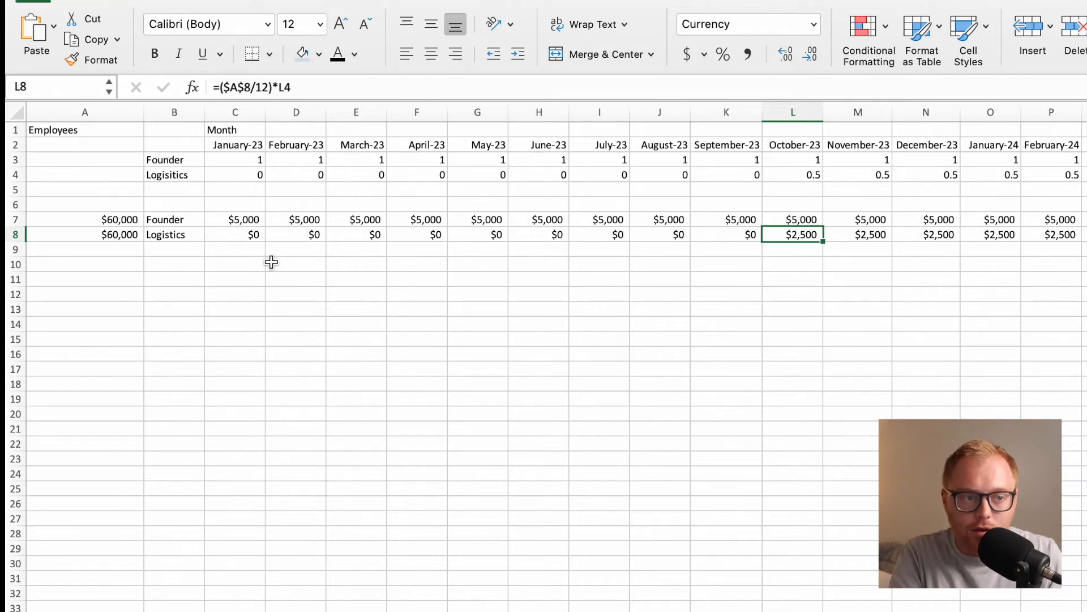
pyautogui.click(242, 264)
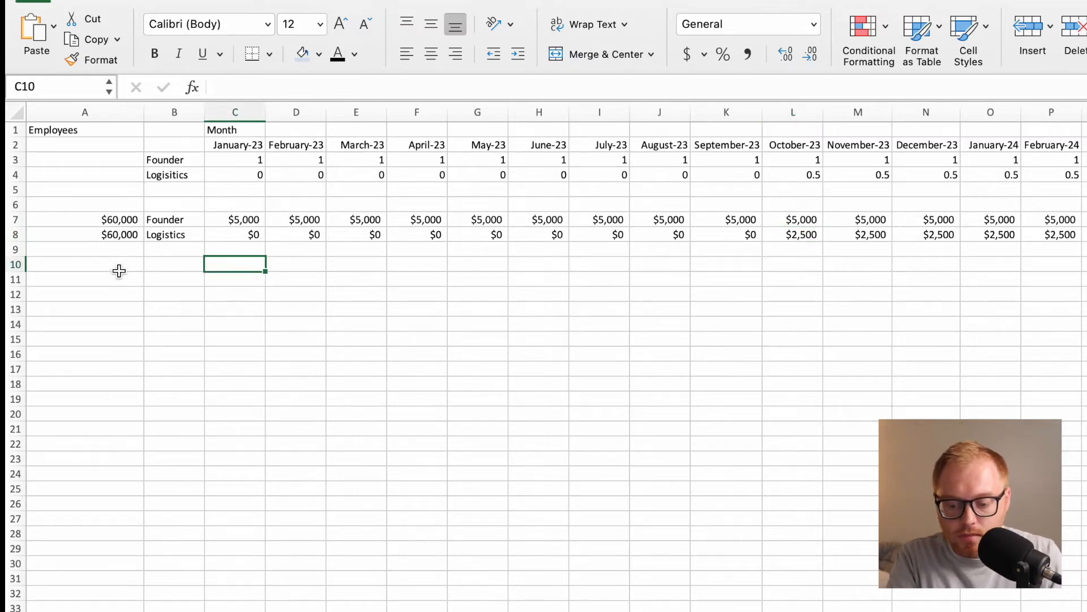
pyautogui.click(120, 266)
pyautogui.write('Total Payroll')
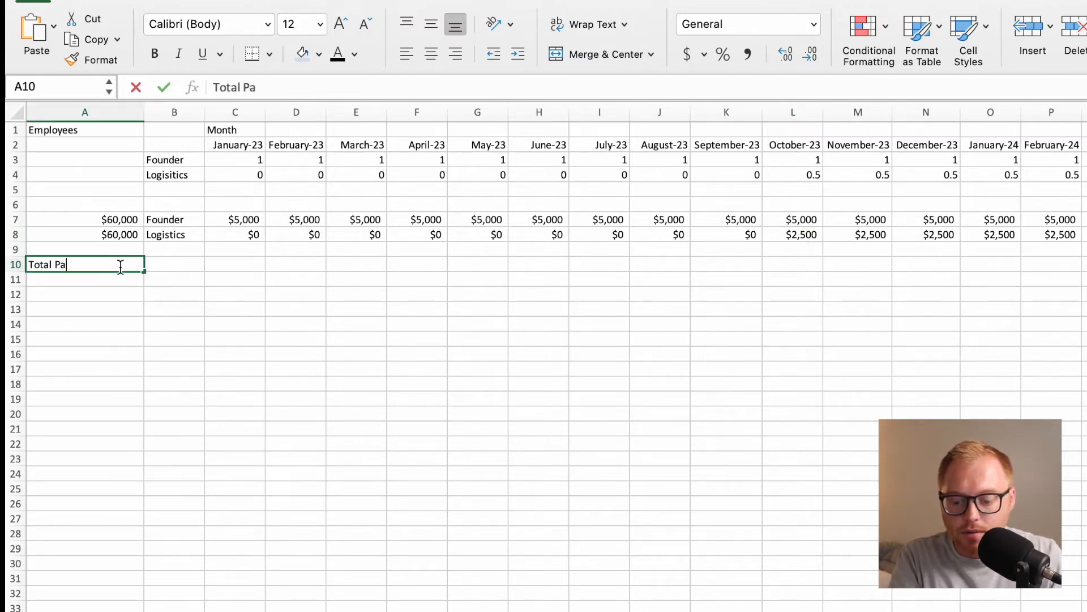
pyautogui.press('Return')
pyautogui.click(120, 267)
pyautogui.press('Delete')
pyautogui.press('Return')
pyautogui.click(129, 266)
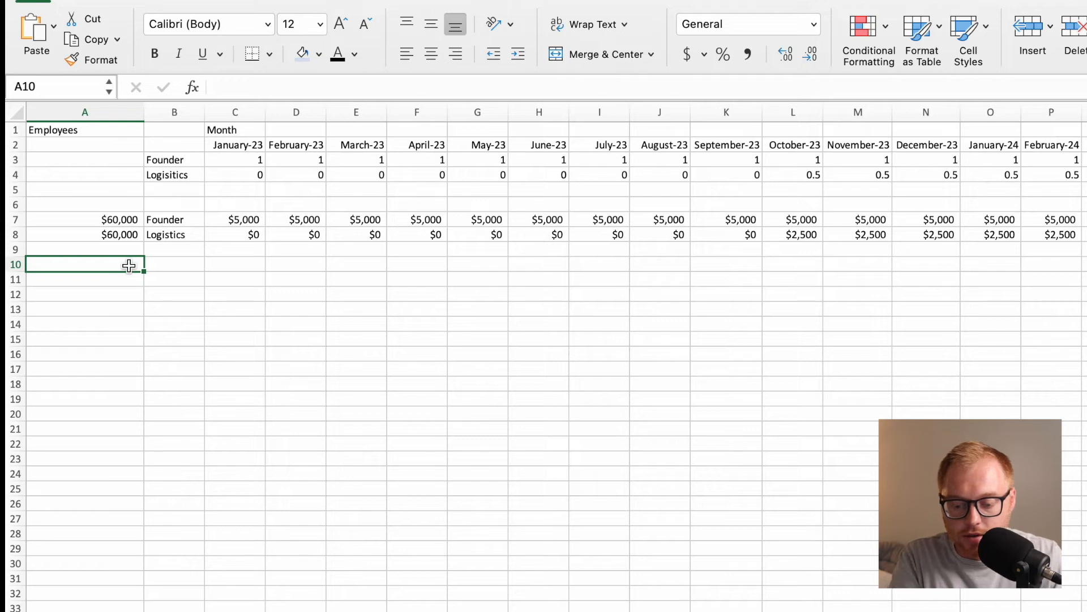
pyautogui.press('Tab')
# Enter the row label Total Payroll in A10.
pyautogui.click(130, 266)
pyautogui.write('Tot')
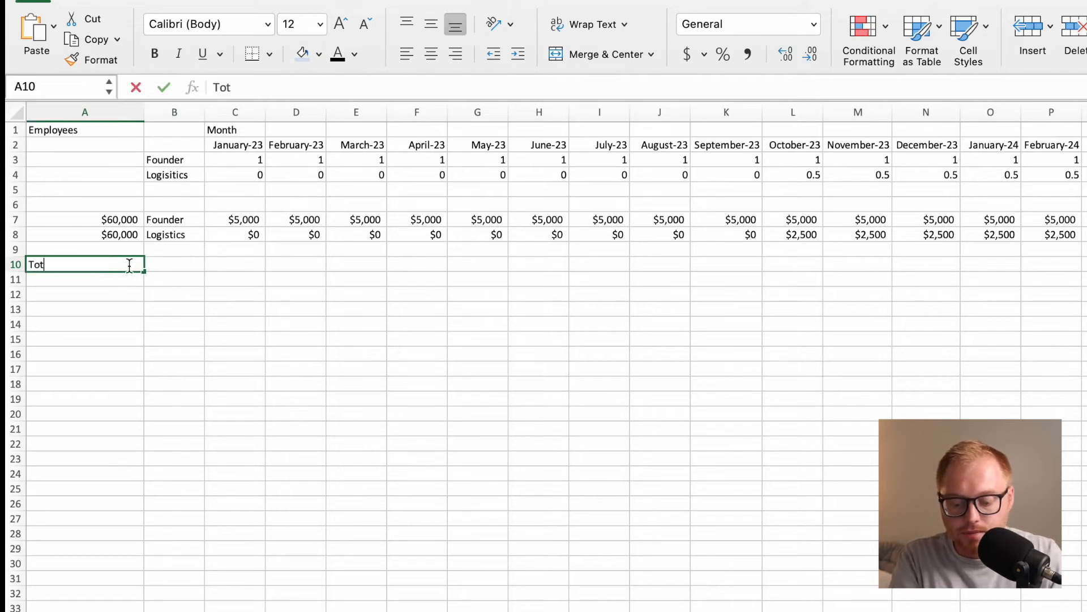
pyautogui.write('al Payroll')
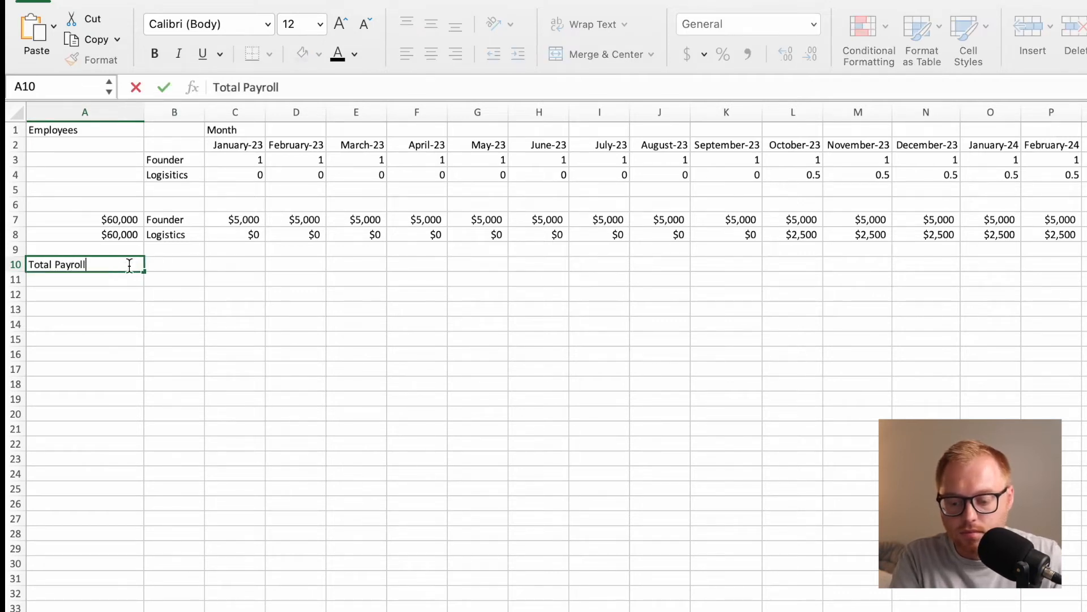
pyautogui.press('Return')
# Sum the founder and logistics salaries for January-23 with =SUM(C7:C8) in C10.
pyautogui.press('Right')
pyautogui.press('Right')
pyautogui.press('Up')
pyautogui.write('=')
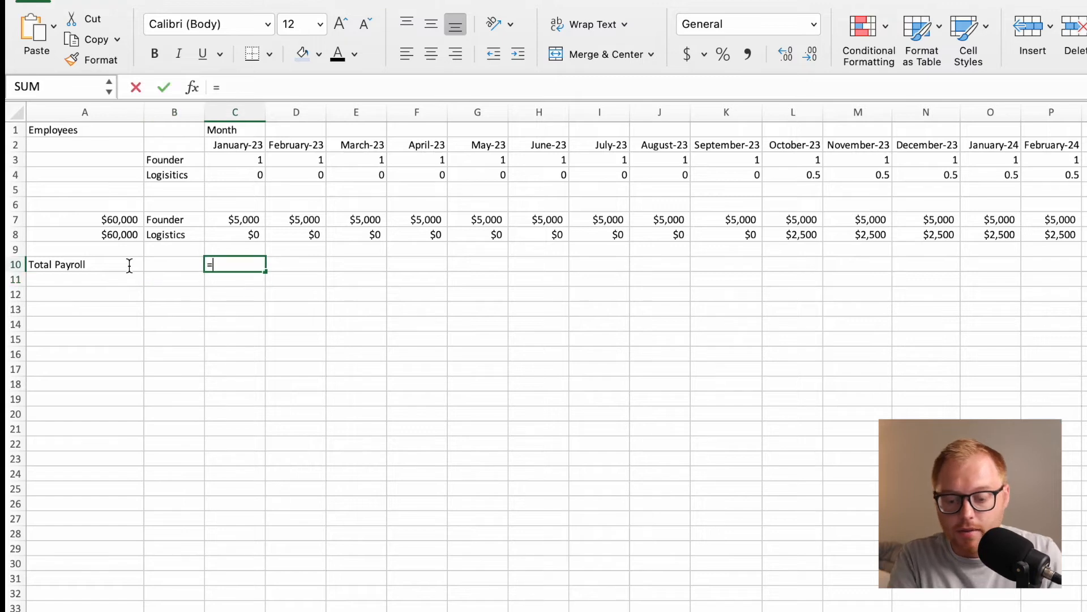
pyautogui.write('SUM(')
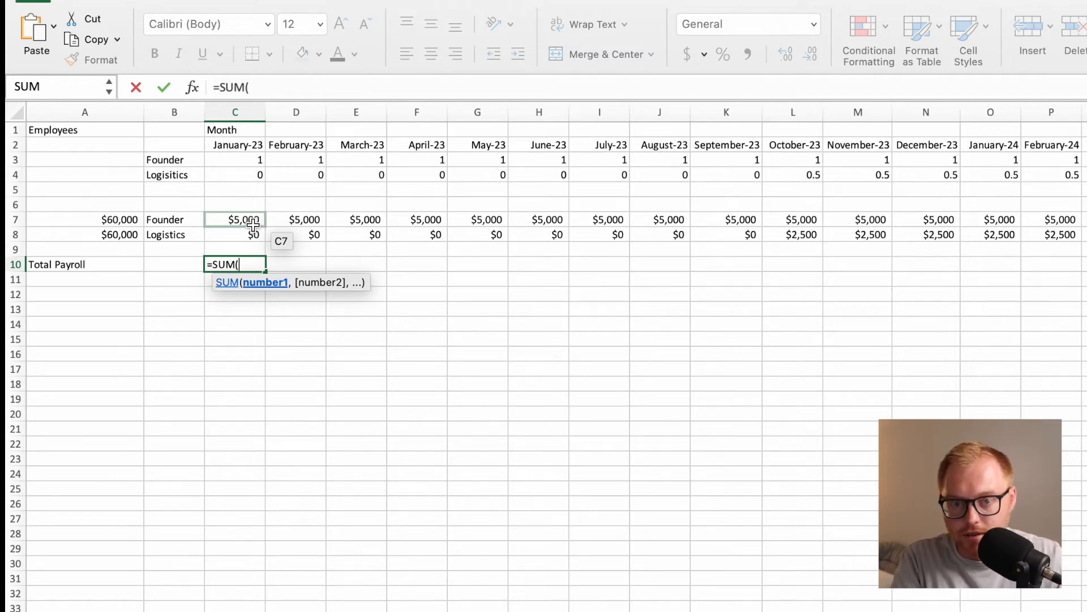
pyautogui.moveTo(253, 225); pyautogui.dragTo(253, 231)
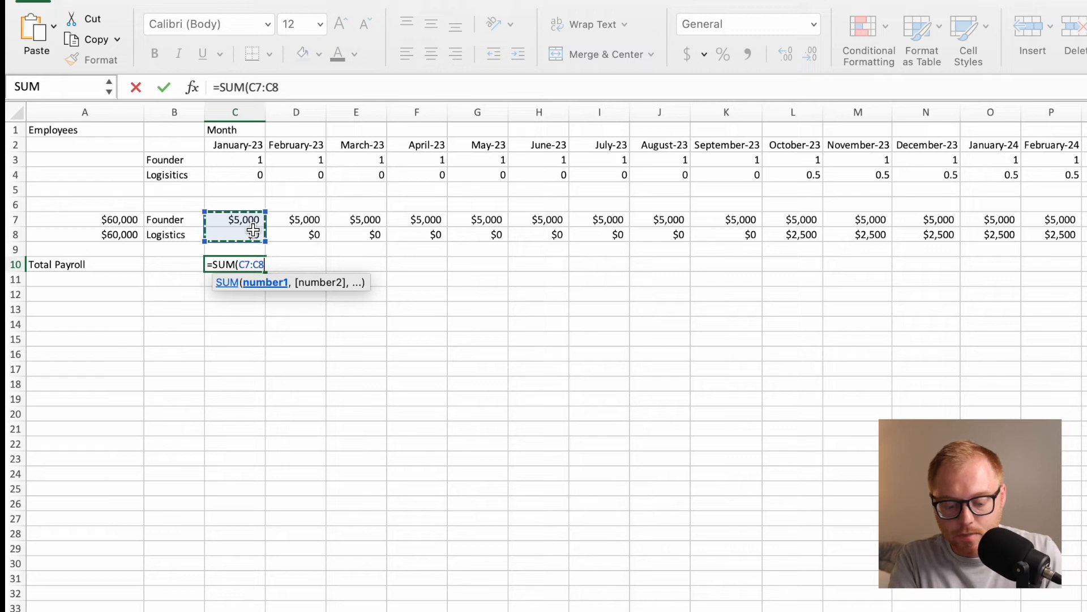
pyautogui.write(')')
pyautogui.press('Return')
# Fill the Total Payroll formula from C10 across the months in row 10.
pyautogui.click(252, 266)
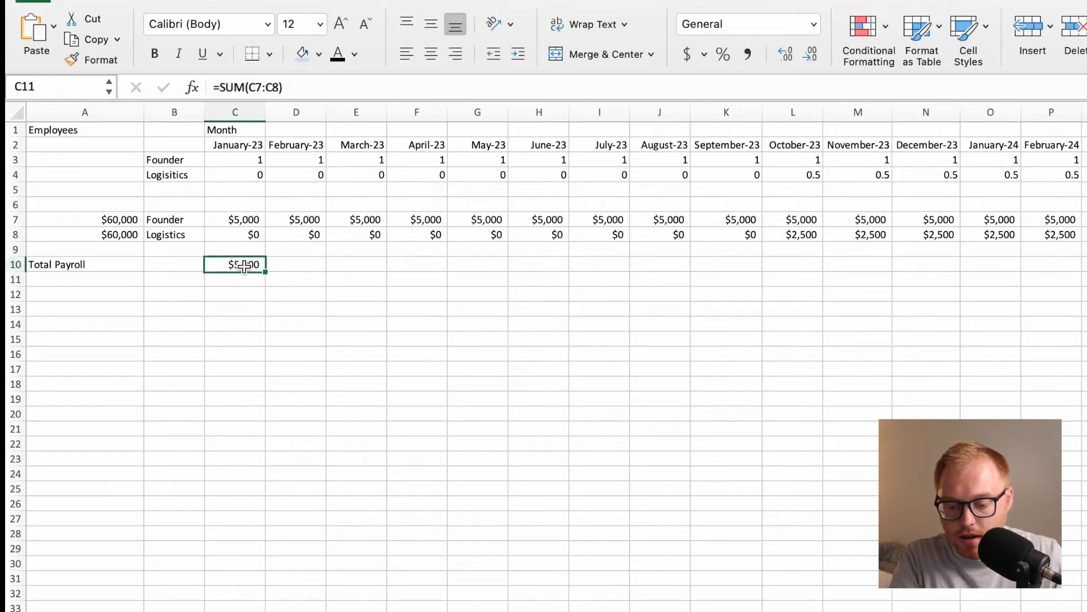
pyautogui.moveTo(264, 273); pyautogui.dragTo(949, 318)
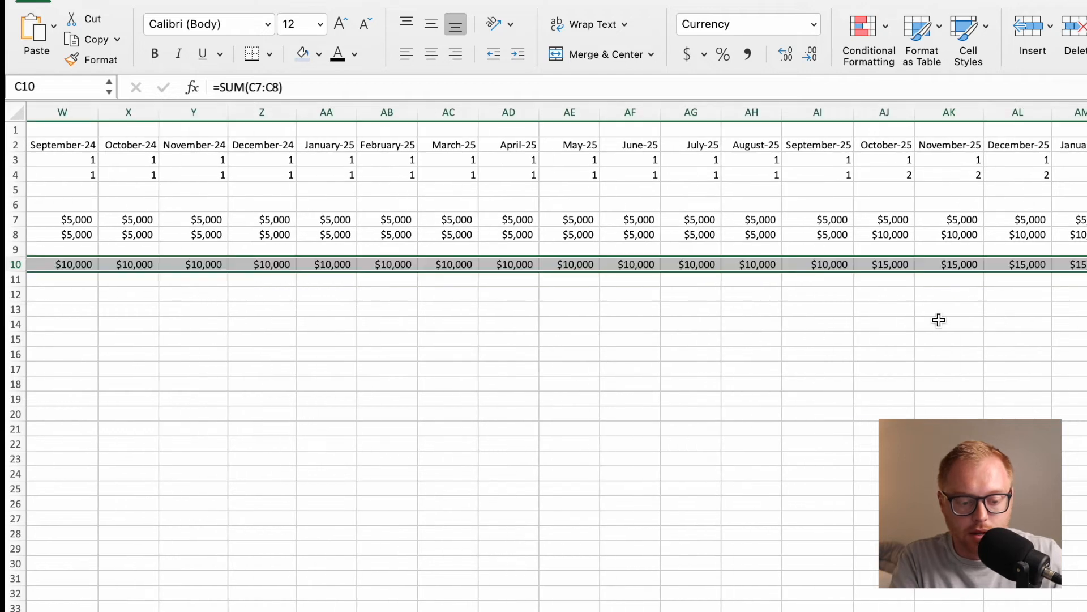
pyautogui.hscroll(-10, 917, 269)
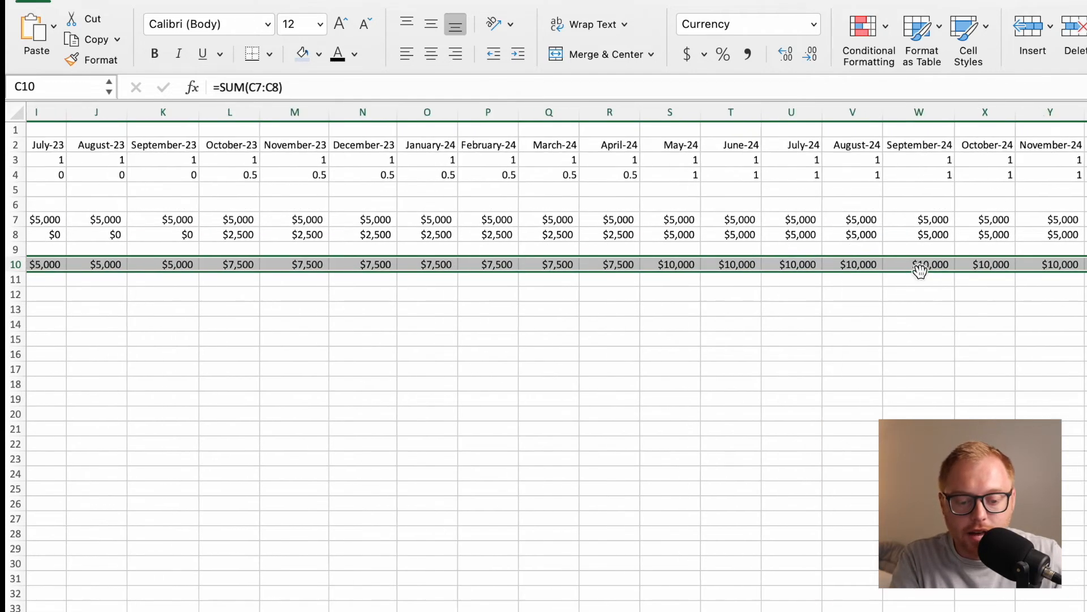
# Enter the row label Taxes and Benefits in A11.
pyautogui.click(123, 285)
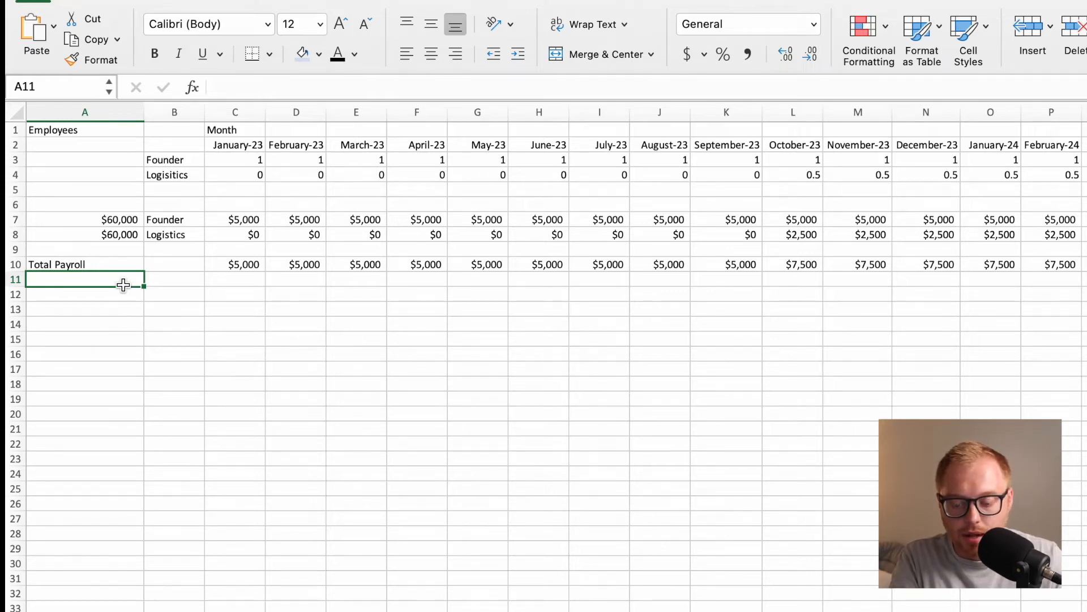
pyautogui.write('Taxes and B')
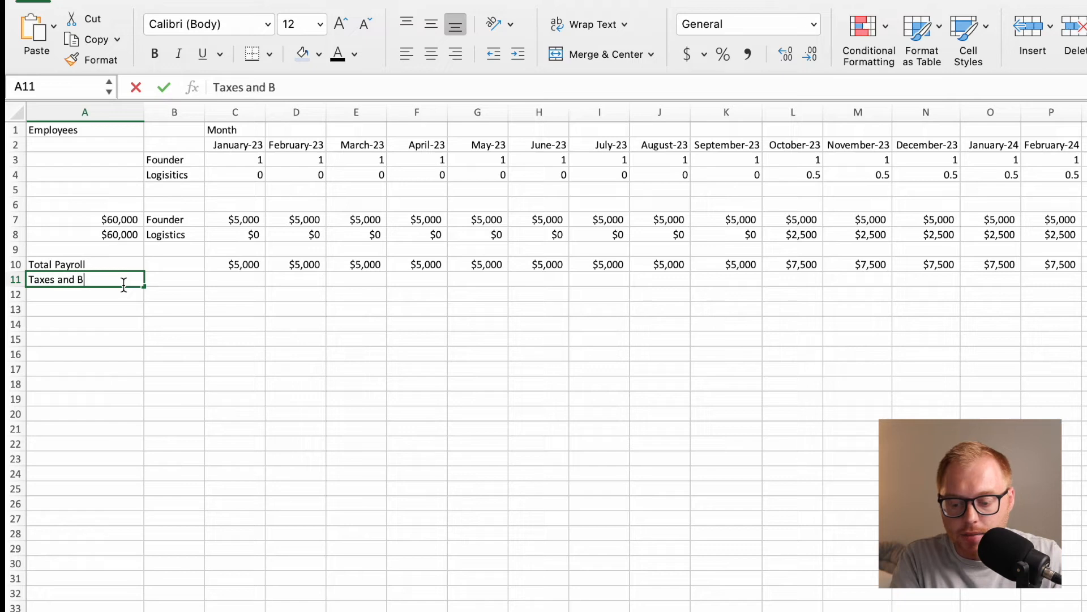
pyautogui.write('enefits')
pyautogui.press('Return')
# Calculate January-23 taxes and benefits in C11 with =TandB*C10, using the named range TandB.
pyautogui.press('Right')
pyautogui.press('Right')
pyautogui.press('Up')
pyautogui.write('=')
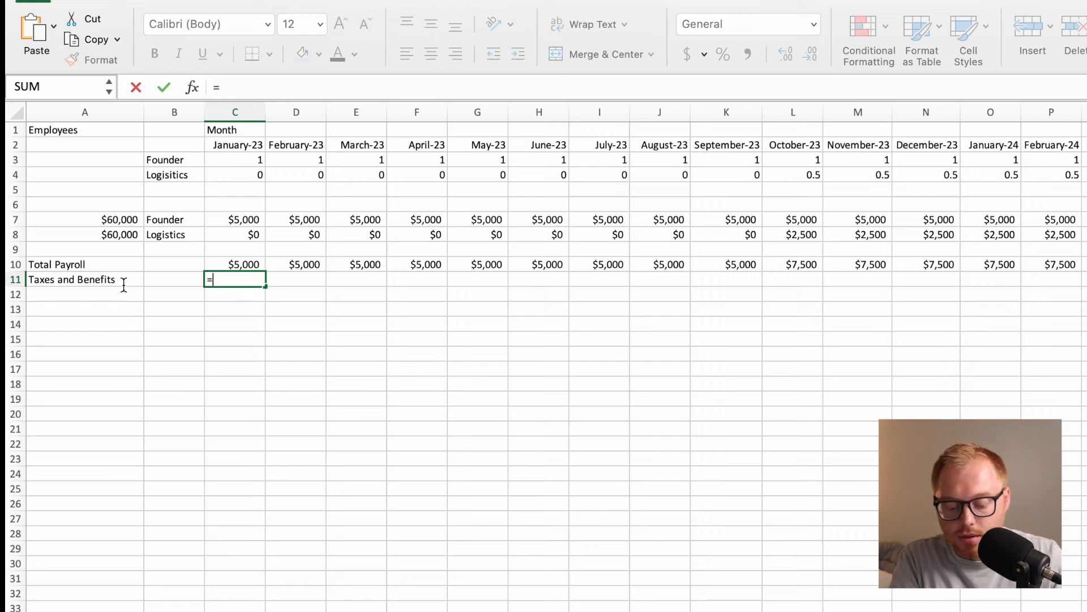
pyautogui.write('Ta')
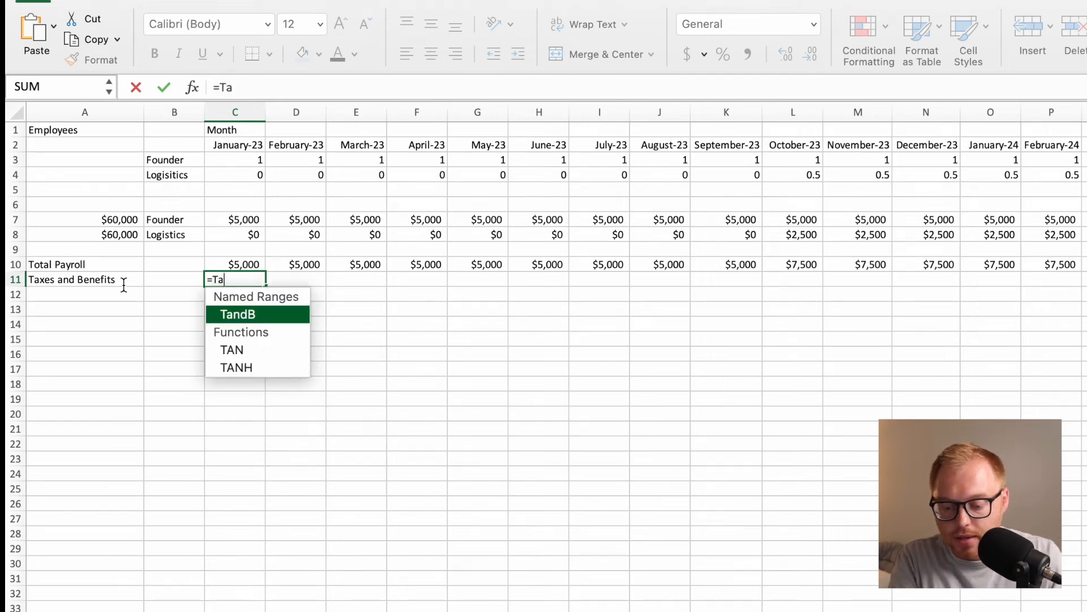
pyautogui.press('Return')
pyautogui.press('Up')
pyautogui.click(262, 87)
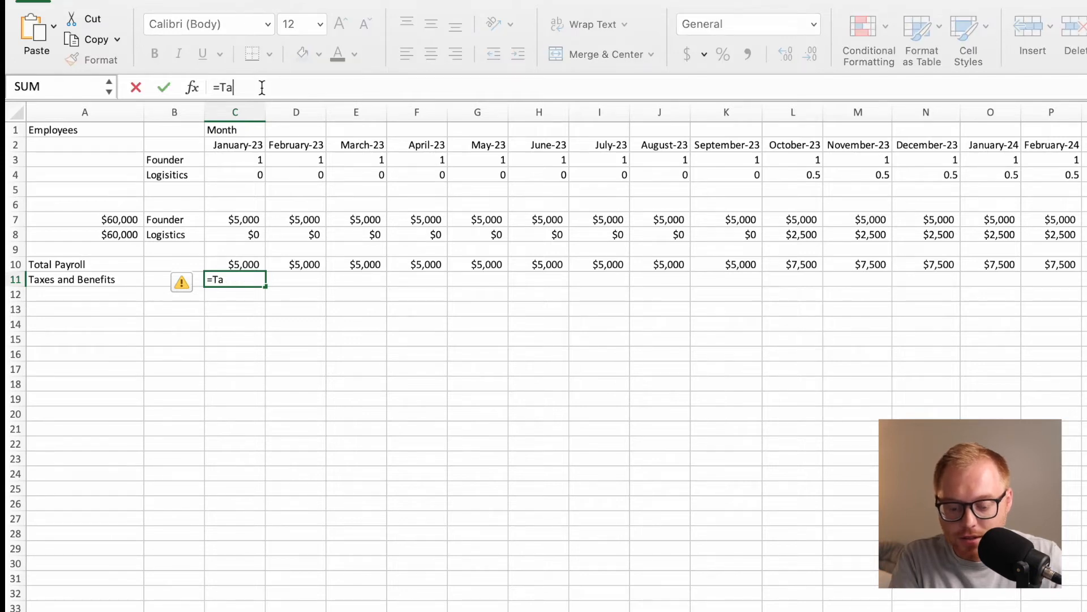
pyautogui.write('ndB')
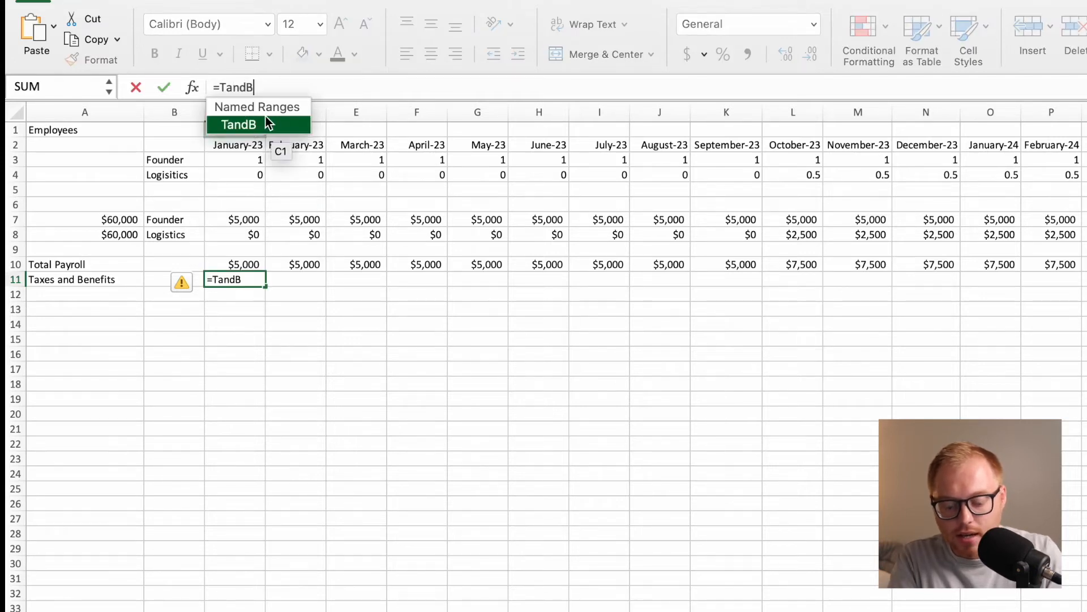
pyautogui.write('*')
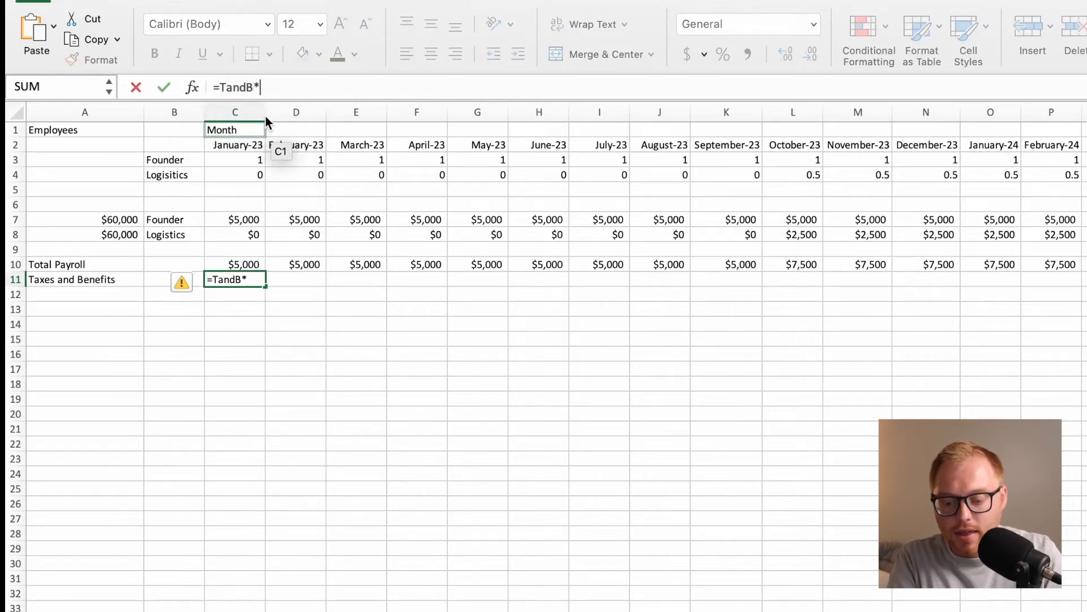
pyautogui.click(241, 267)
pyautogui.press('Return')
# Fill the Taxes and Benefits formula from C11 across the months in row 11.
pyautogui.click(245, 284)
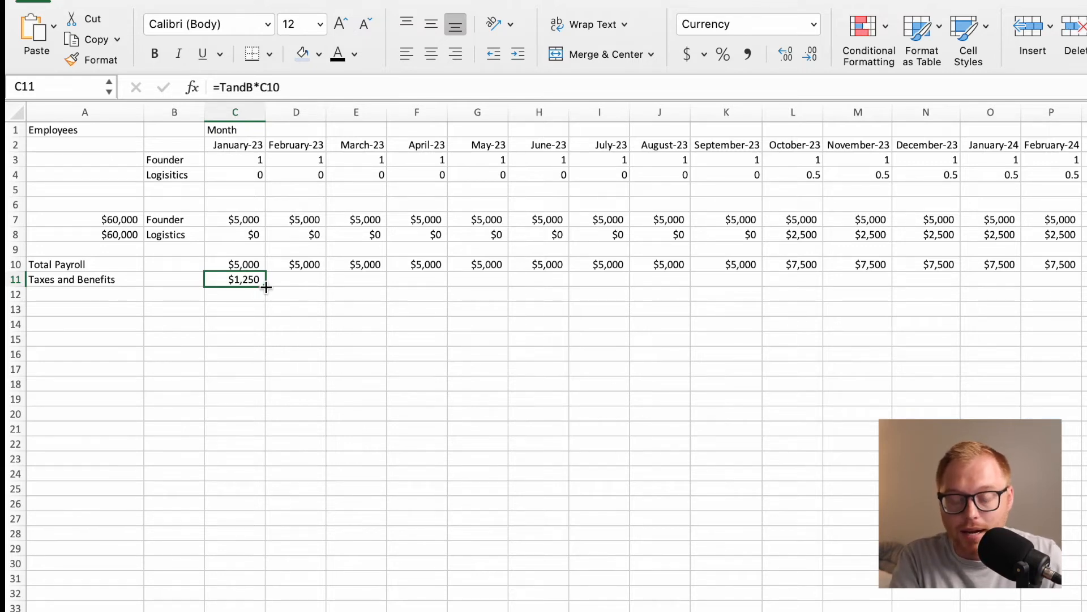
pyautogui.moveTo(263, 289); pyautogui.dragTo(1085, 362)
pyautogui.hscroll(-15, 527, 301)
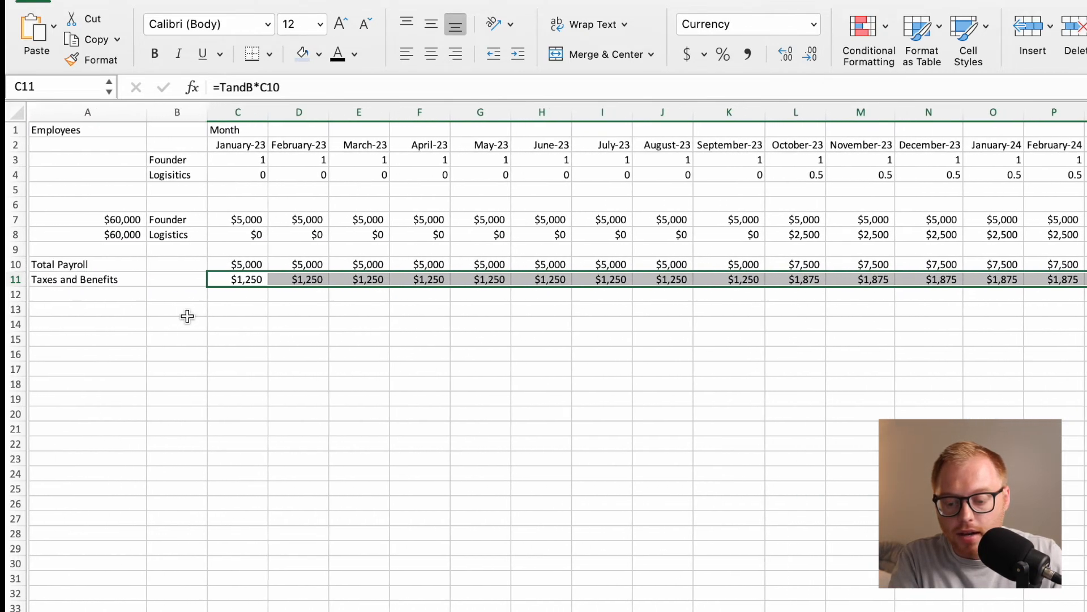
# Enter the row label Total Payroll with T&B in A12.
pyautogui.click(85, 294)
pyautogui.write('To')
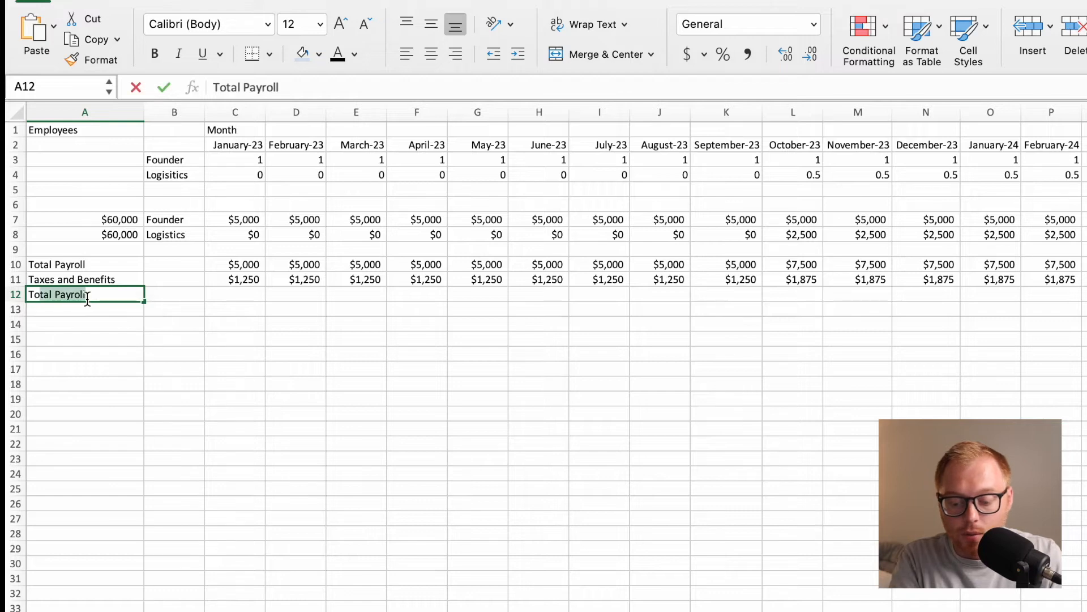
pyautogui.write('tal Payroll with B')
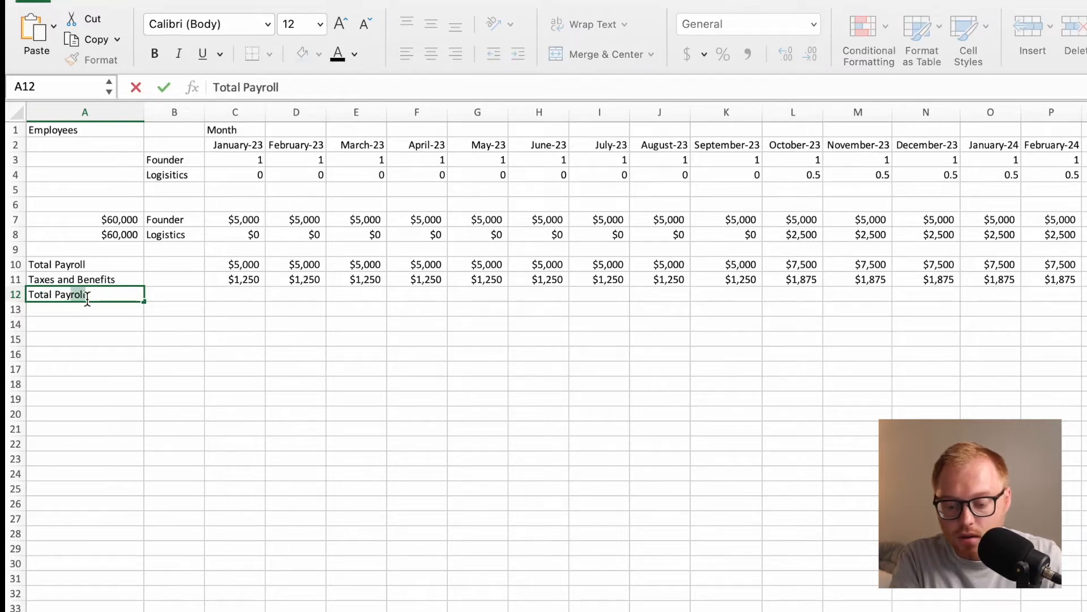
pyautogui.write('e')
pyautogui.press('BackSpace')
pyautogui.press('BackSpace')
pyautogui.write('T&B')
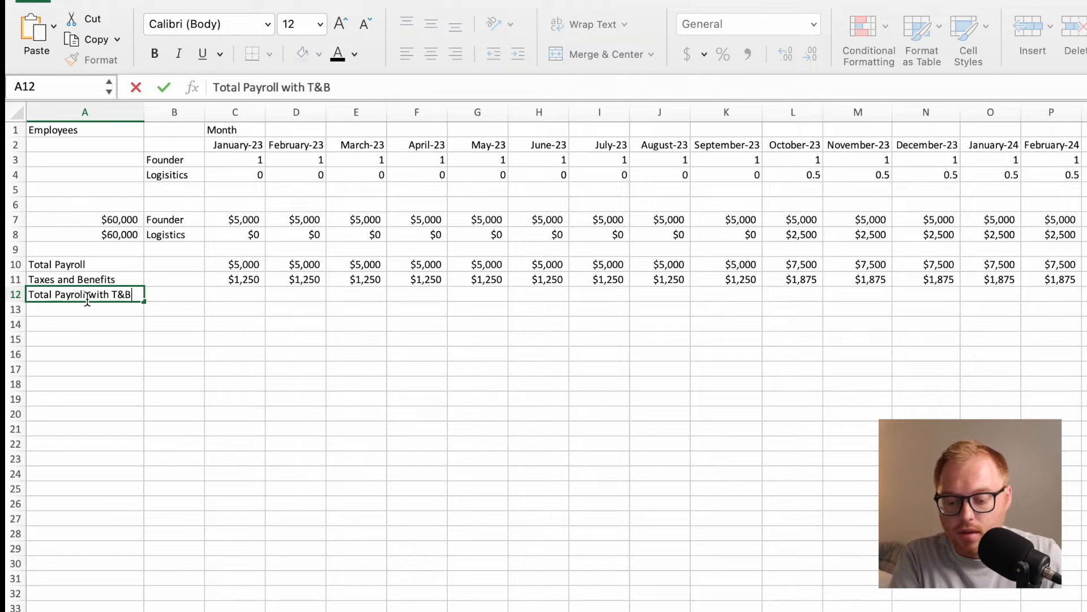
pyautogui.press('Return')
# Add January-23 payroll and its taxes and benefits with =SUM(C10:C11) in C12.
pyautogui.press('Up')
pyautogui.press('Right')
pyautogui.press('Right')
pyautogui.write('=SUM(')
pyautogui.moveTo(219, 264); pyautogui.dragTo(218, 273)
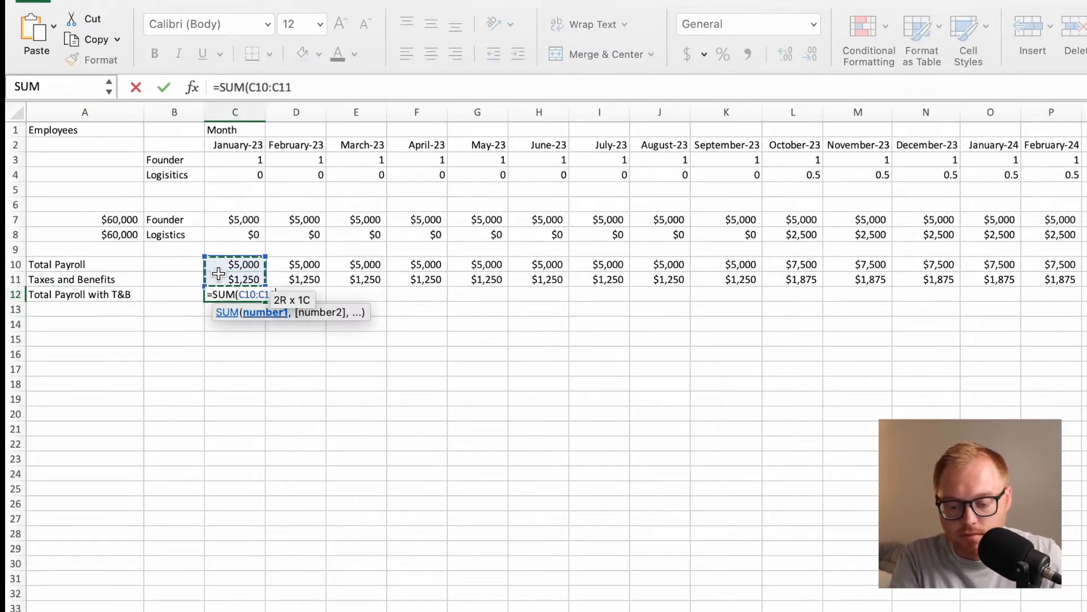
pyautogui.press('Return')
# Fill the Total Payroll with T&B formula from C12 across the months in row 12.
pyautogui.click(259, 297)
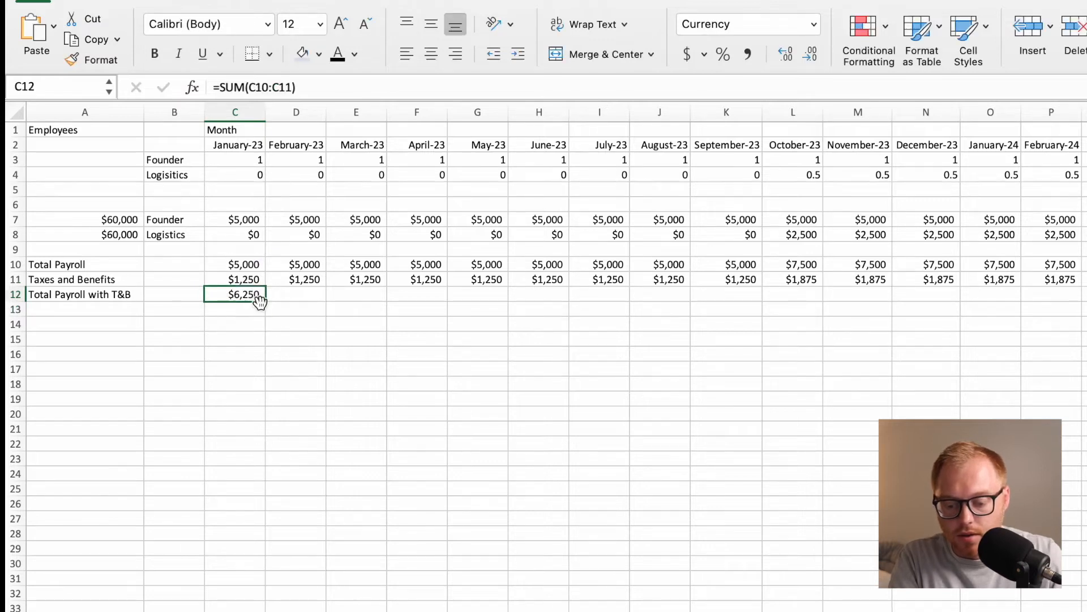
pyautogui.moveTo(262, 301); pyautogui.dragTo(1084, 369)
pyautogui.click(1012, 410)
pyautogui.hscroll(-15, 703, 320)
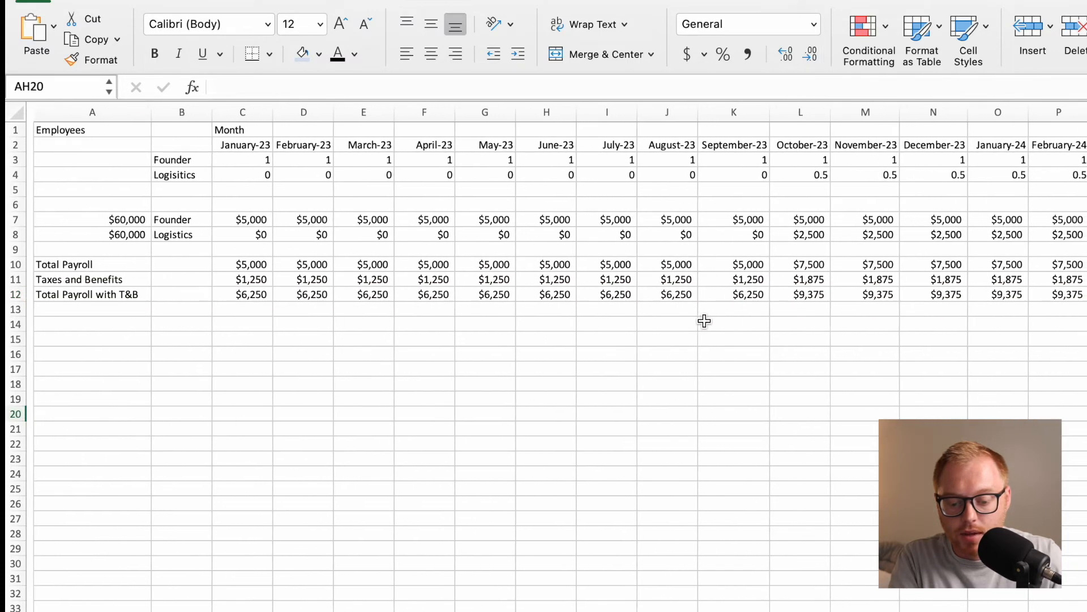
pyautogui.click(247, 291)
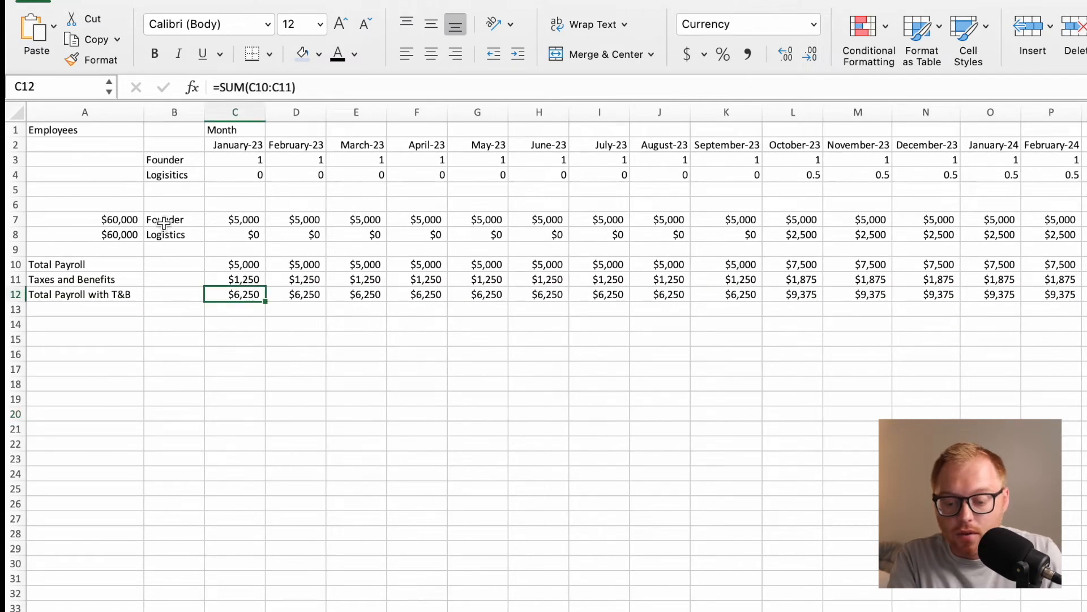
# Enter the row label Total in B5 beneath the Founder and Logistics headcount rows.
pyautogui.click(117, 191)
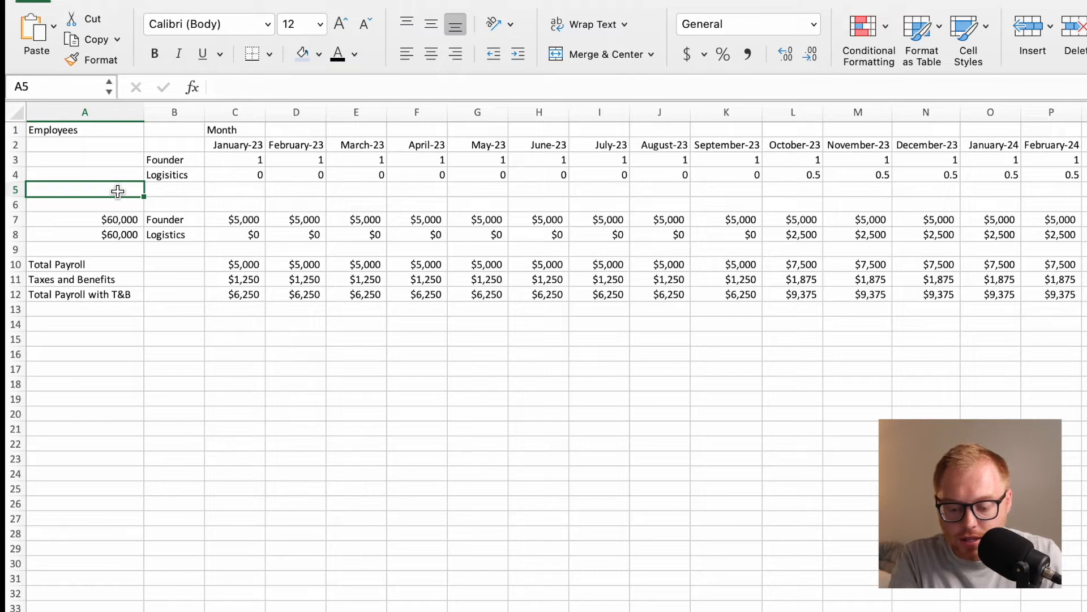
pyautogui.click(159, 190)
pyautogui.write('Total')
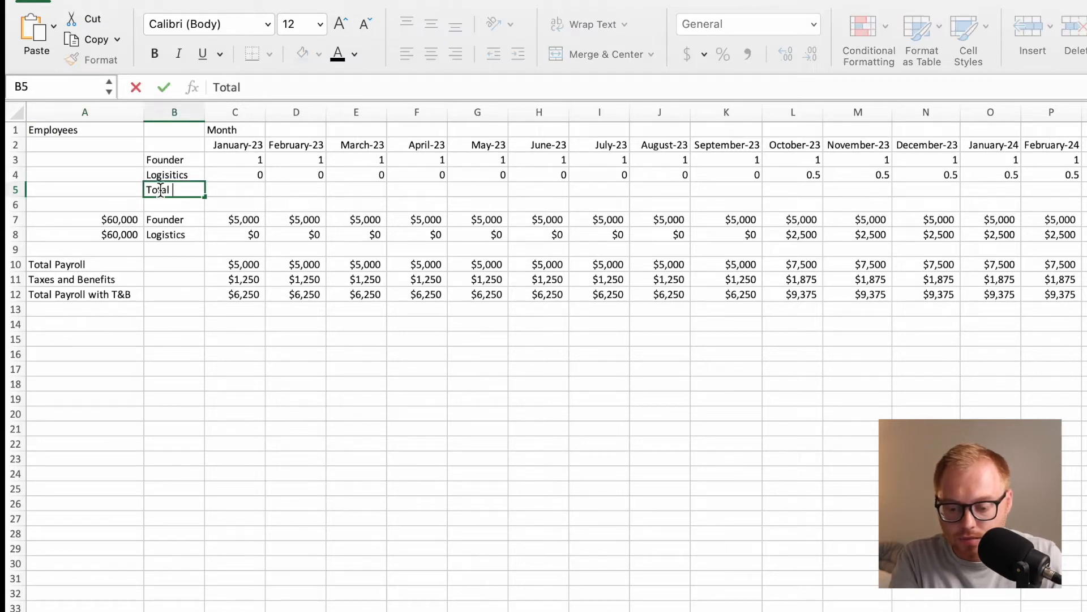
pyautogui.press('Return')
# Total the January-23 headcount with =SUM(C3:C4) in C5.
pyautogui.press('Right')
pyautogui.press('Right')
pyautogui.press('Up')
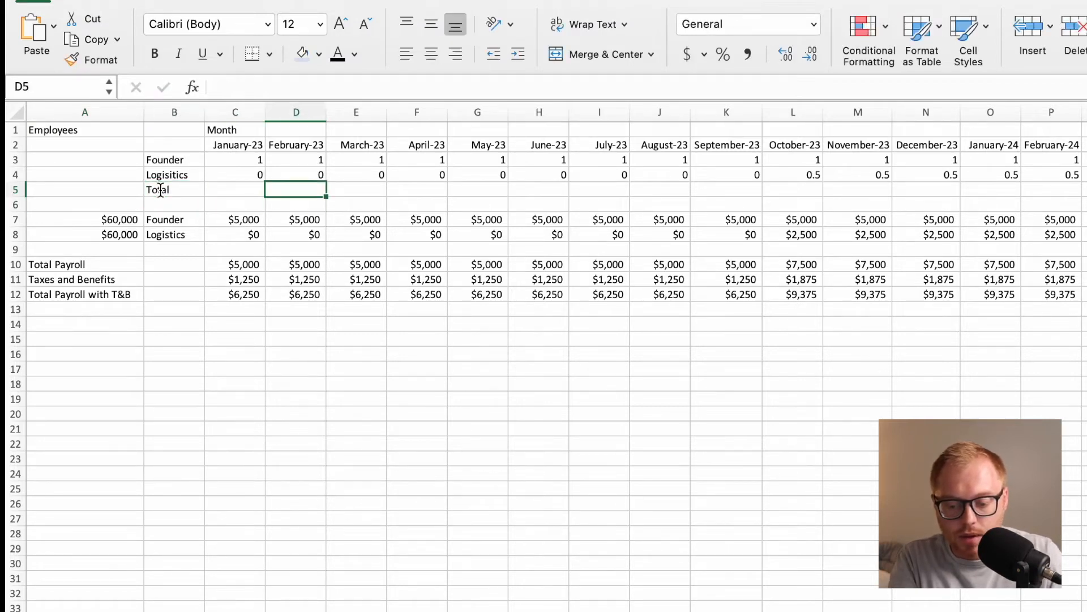
pyautogui.press('Left')
pyautogui.write('=')
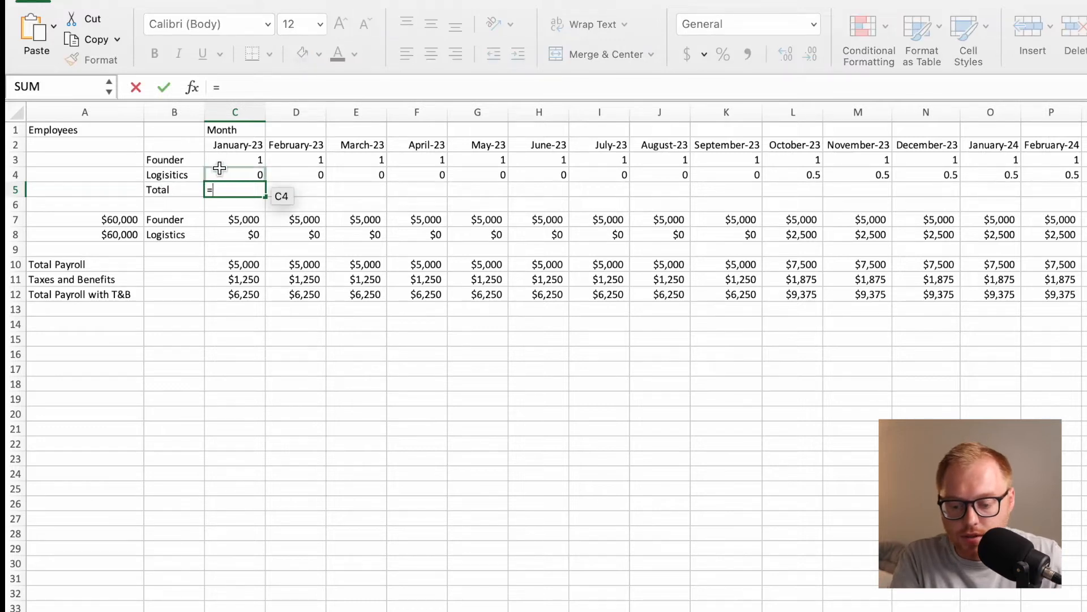
pyautogui.write('SUM(')
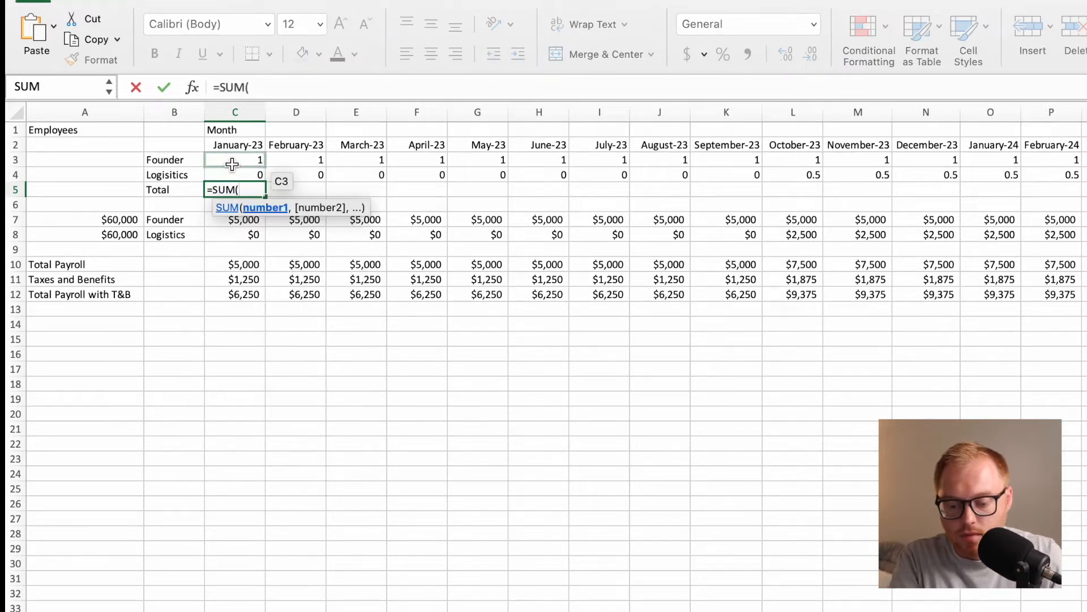
pyautogui.moveTo(230, 163); pyautogui.dragTo(233, 168)
pyautogui.write(')')
pyautogui.press('Return')
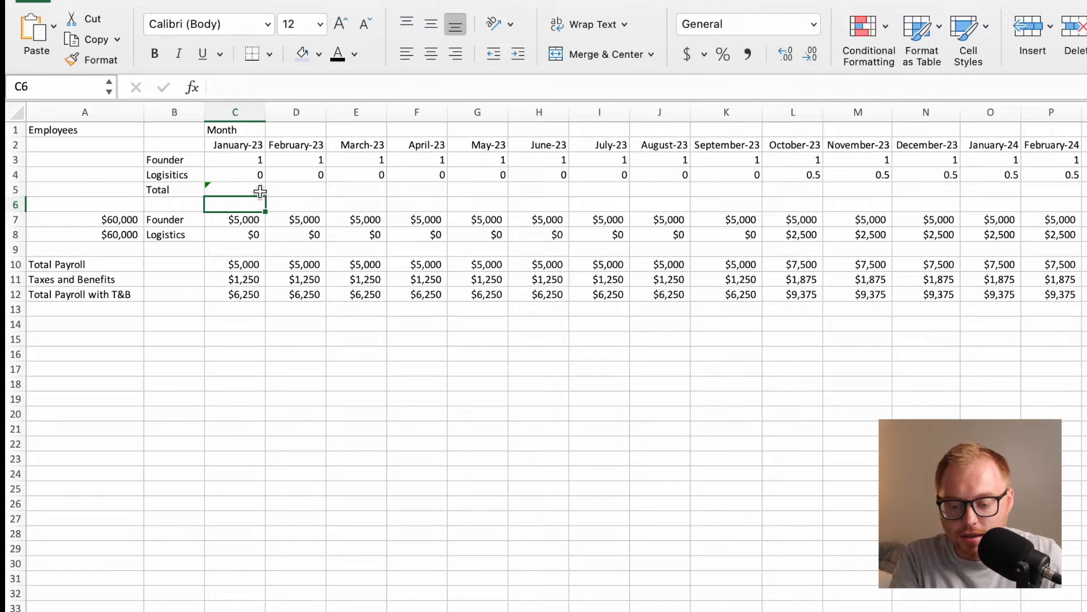
# Fill the headcount total formula from C5 across the months in row 5.
pyautogui.click(243, 190)
pyautogui.moveTo(272, 200); pyautogui.dragTo(947, 291)
pyautogui.hscroll(-10, 758, 201)
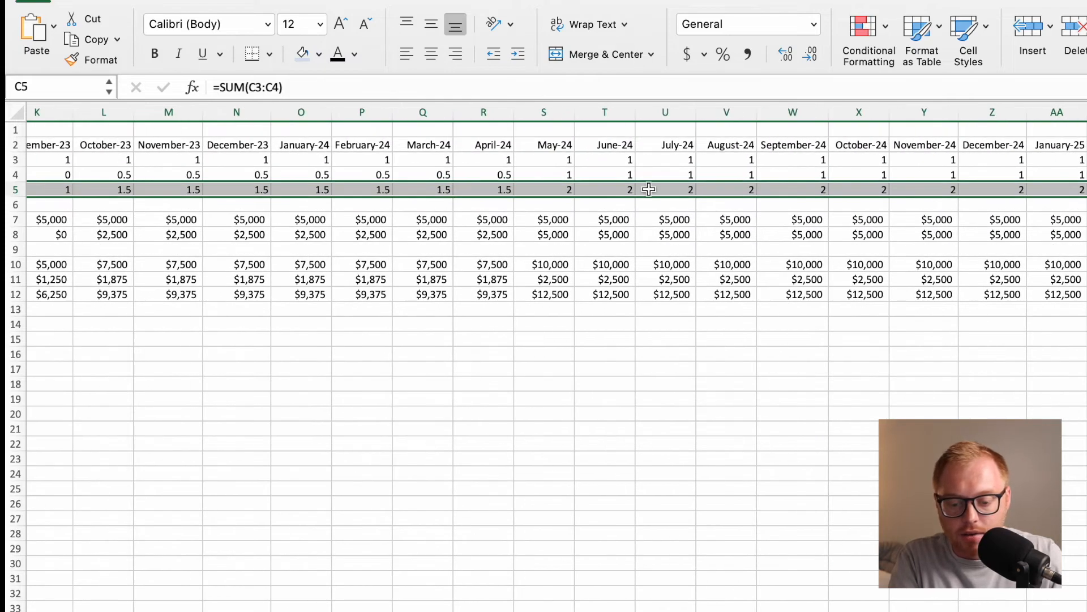
pyautogui.hscroll(-5, 442, 176)
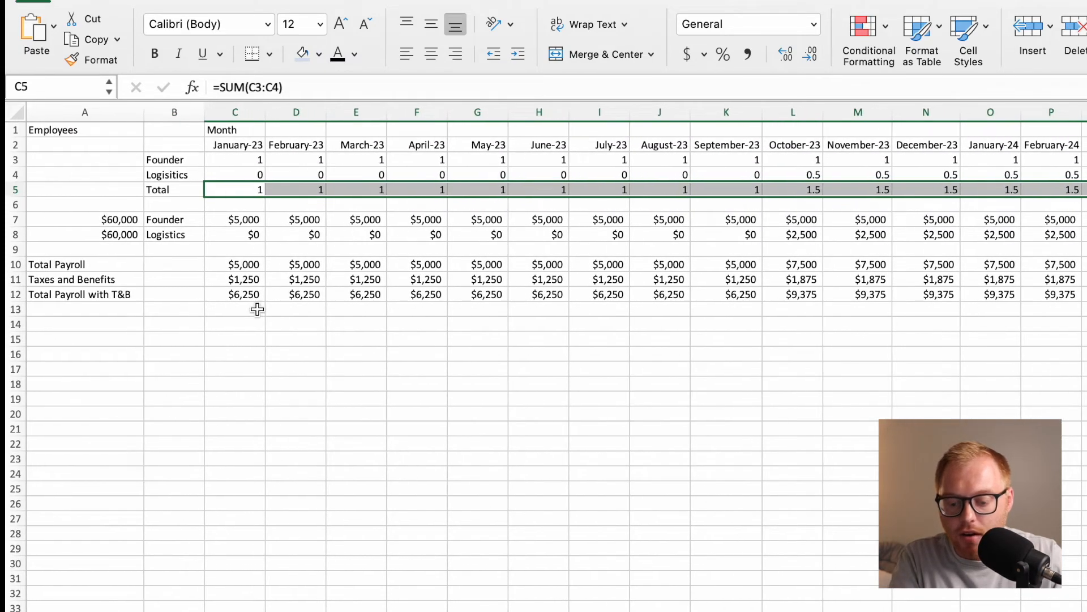
pyautogui.click(295, 294)
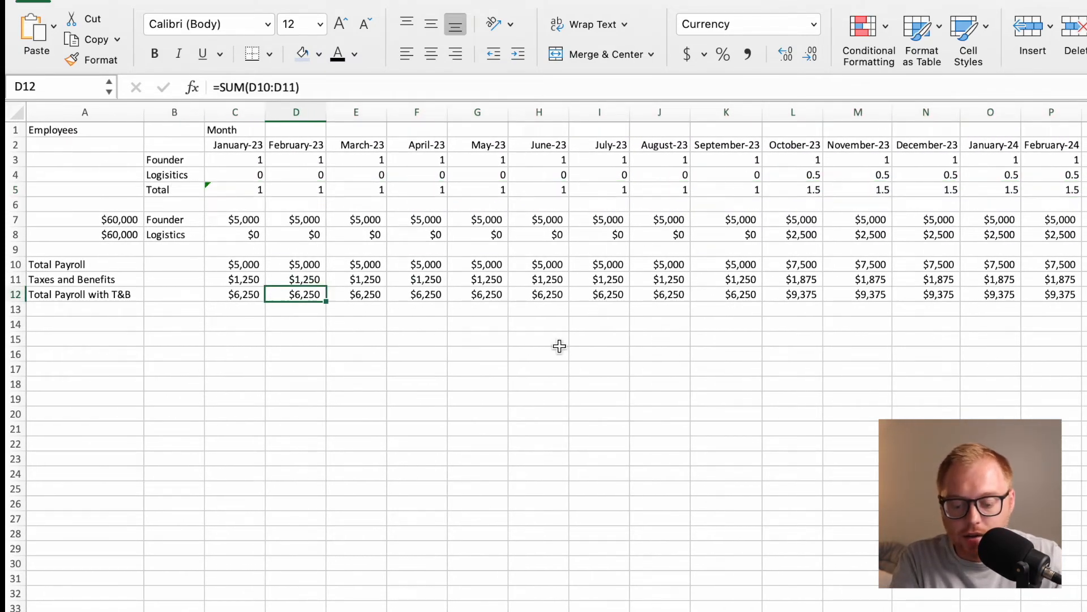
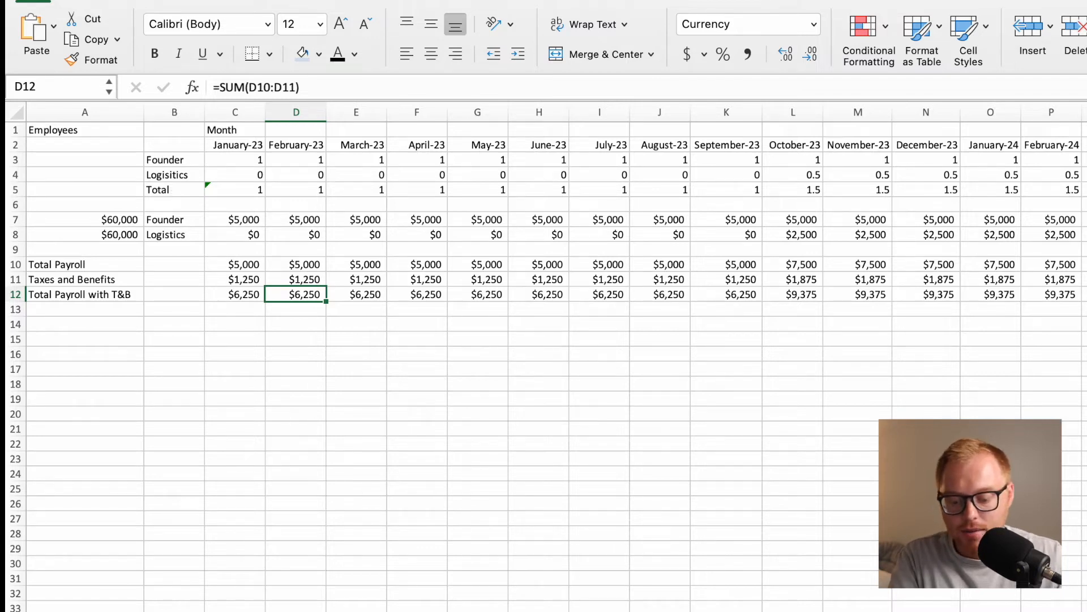
# Link the January-23 Salaries cell C17 on the Monthly Income Statement to total payroll with T&B using =Employees!C12.
pyautogui.click(264, 372)
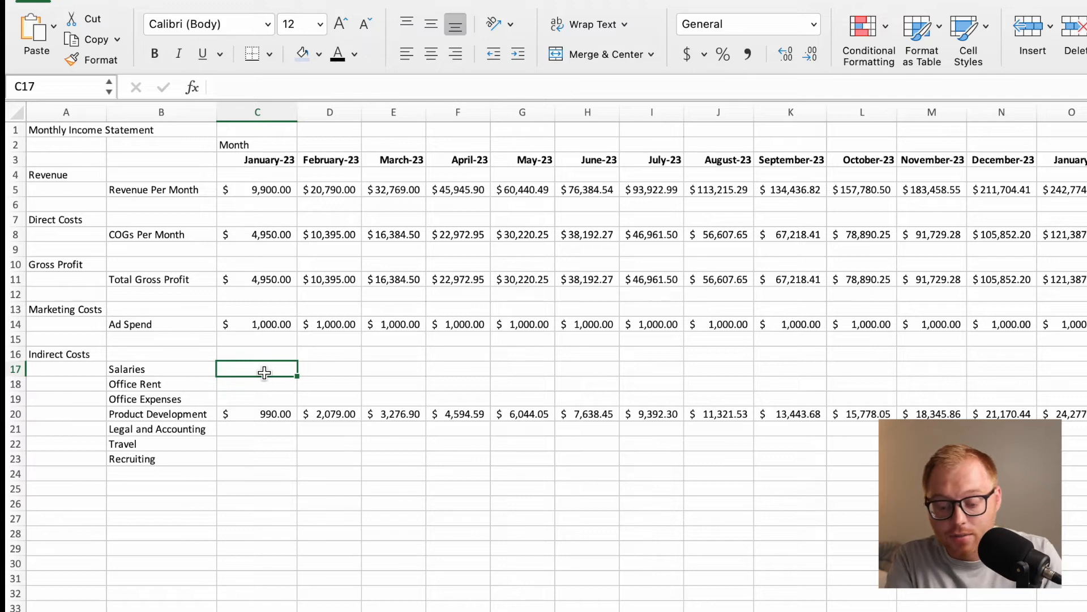
pyautogui.write('=')
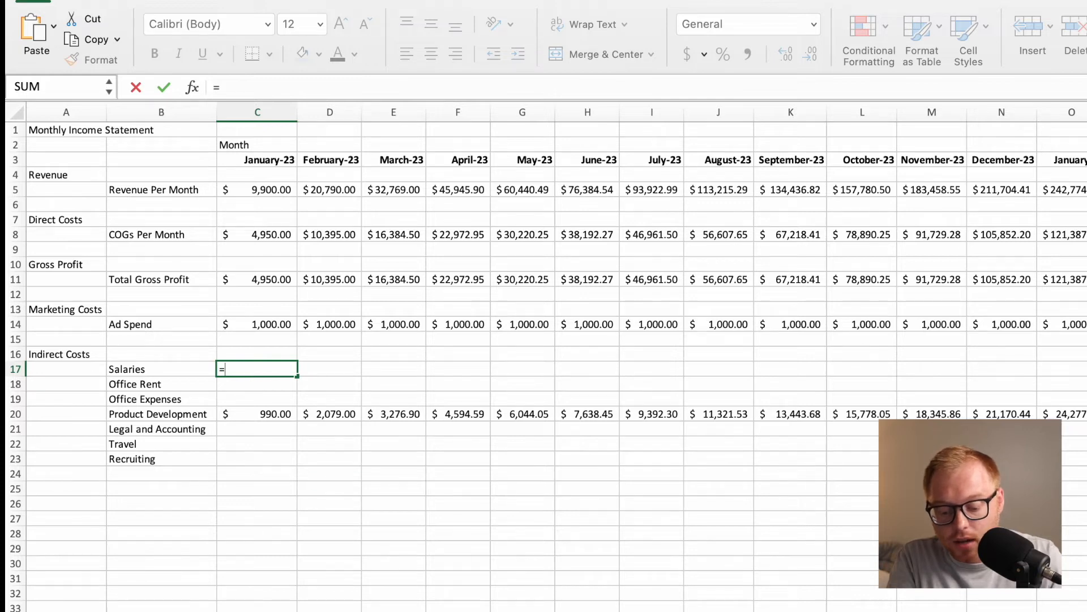
pyautogui.click(397, 610)
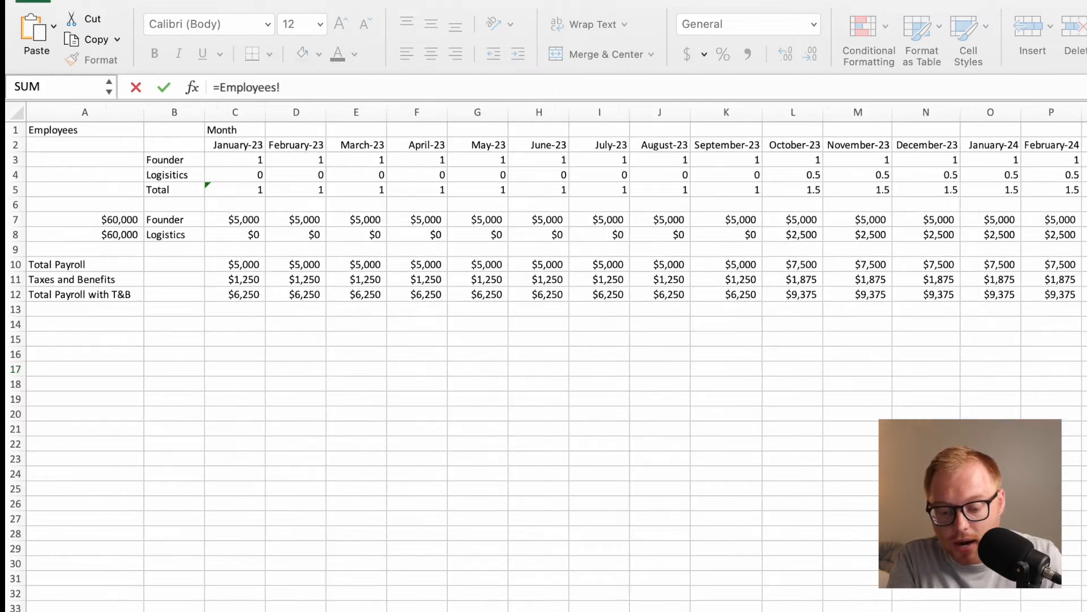
pyautogui.click(244, 295)
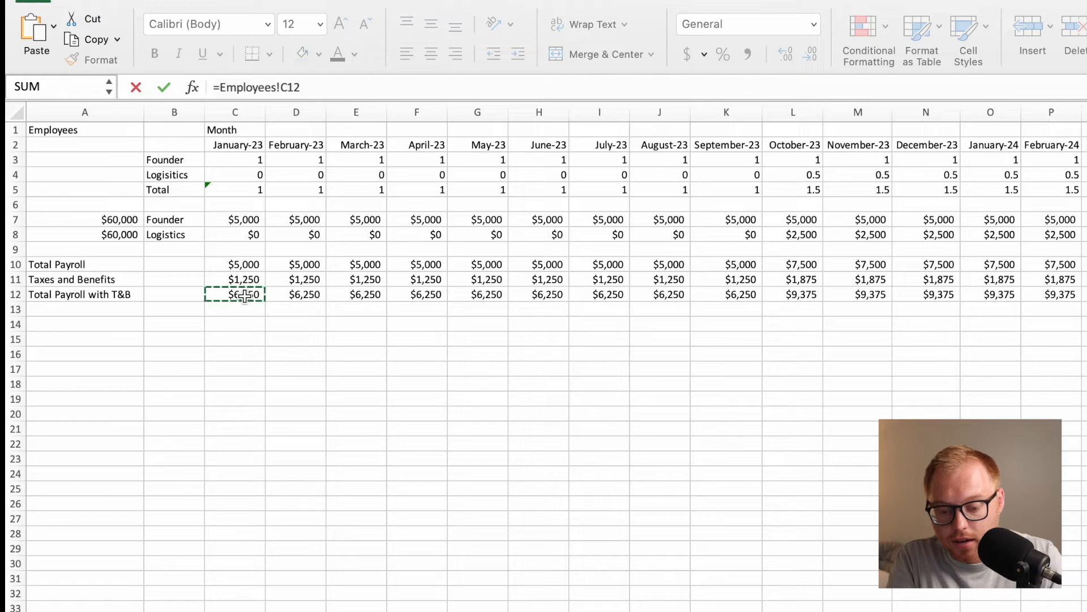
pyautogui.press('Return')
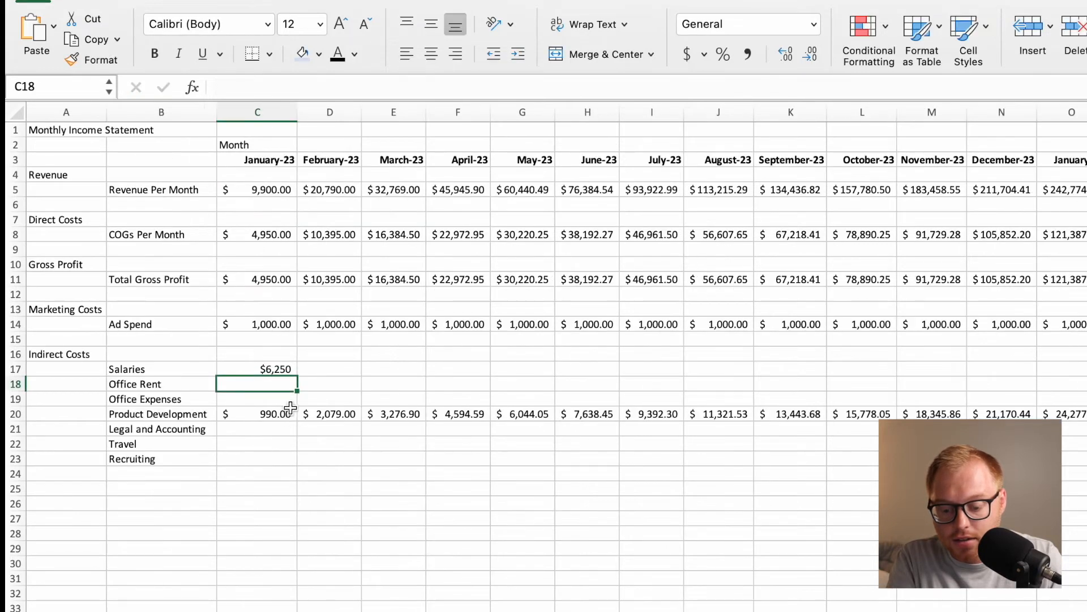
# Fill the Salaries formula from C17 across the months in row 17.
pyautogui.click(285, 370)
pyautogui.moveTo(297, 376); pyautogui.dragTo(1082, 425)
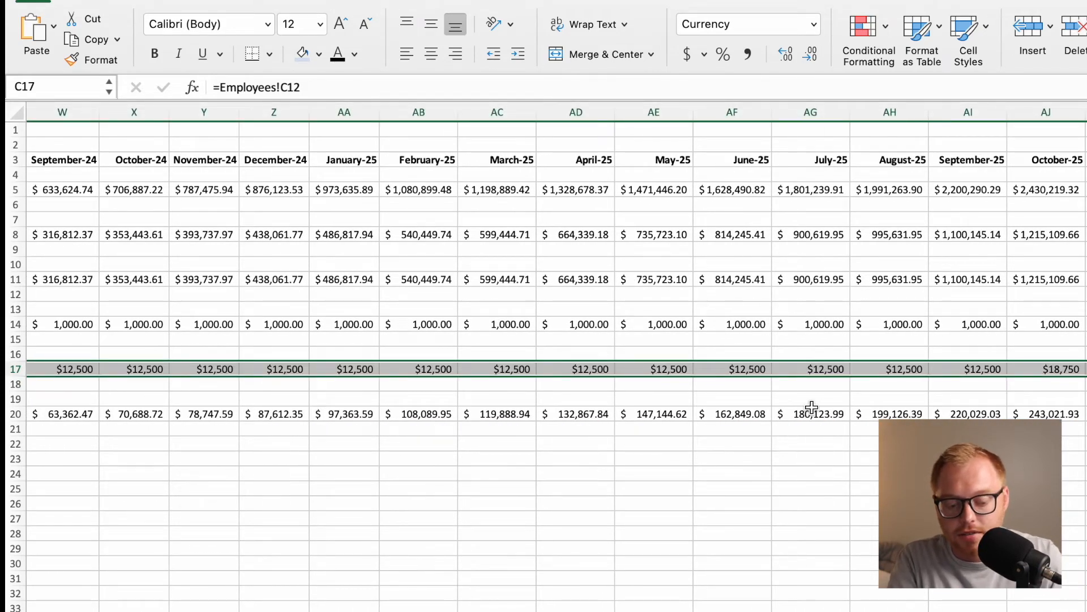
pyautogui.hscroll(-20, 724, 401)
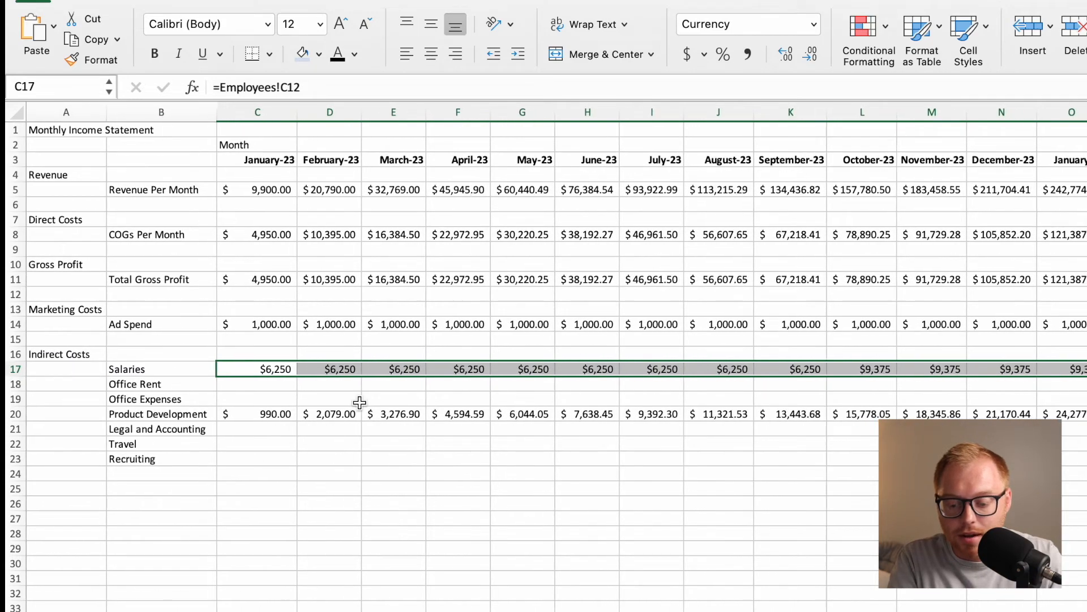
# Check the rent per employee assumption and headcount total, and calculate January-23 Office Rent in C18 with =RentEmployee*Employees!C5.
pyautogui.click(277, 386)
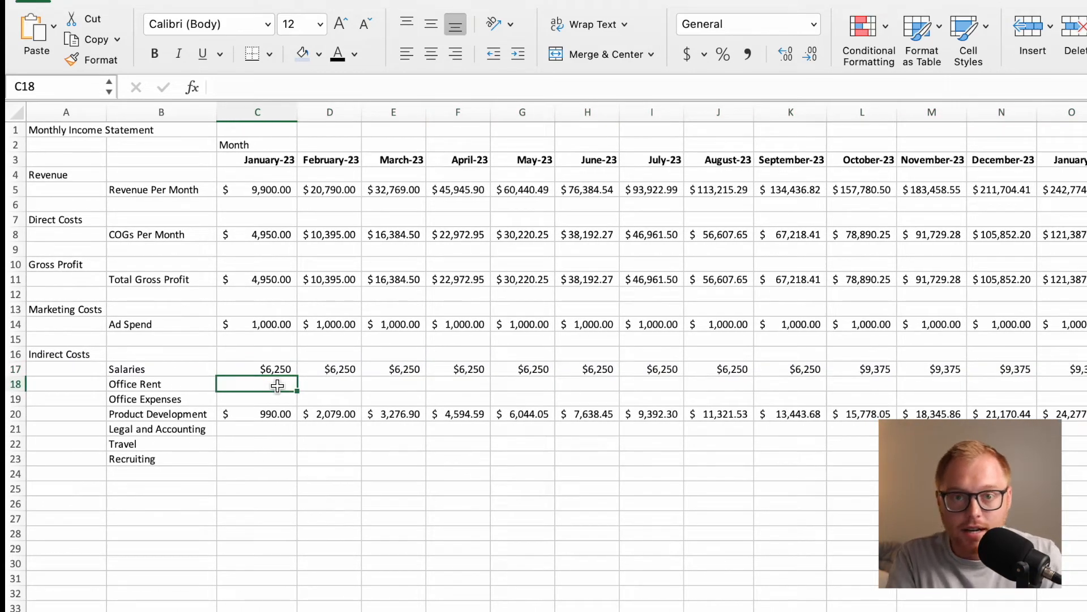
pyautogui.click(244, 611)
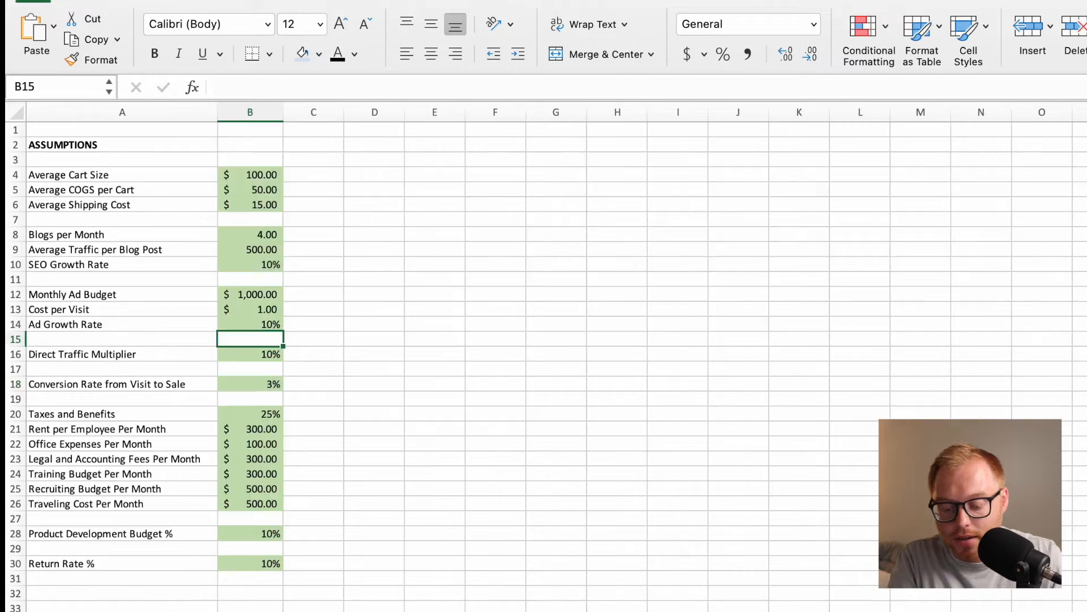
pyautogui.click(166, 443)
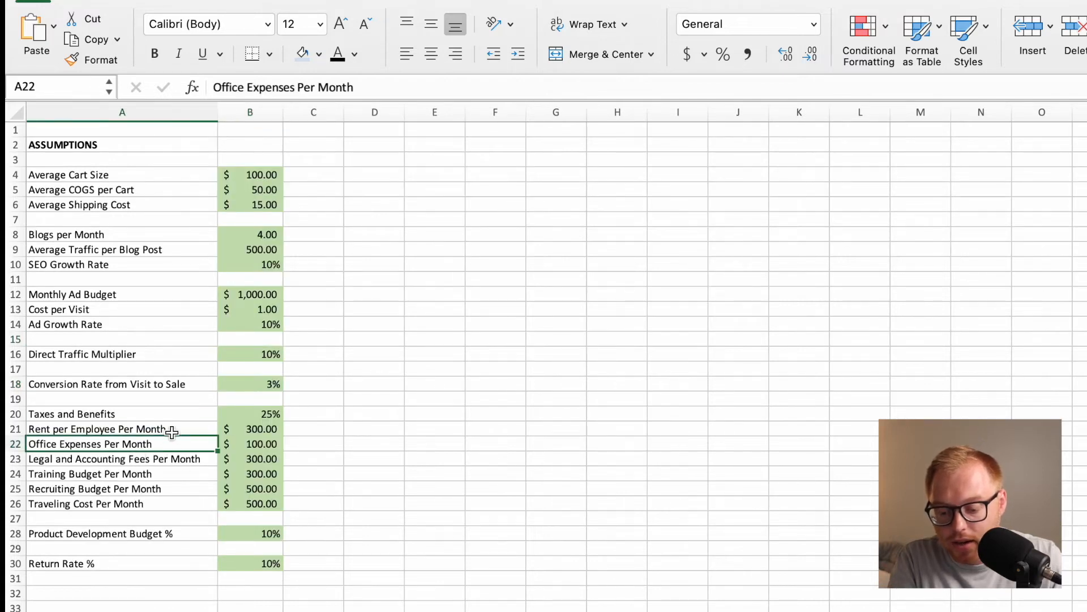
pyautogui.click(192, 426)
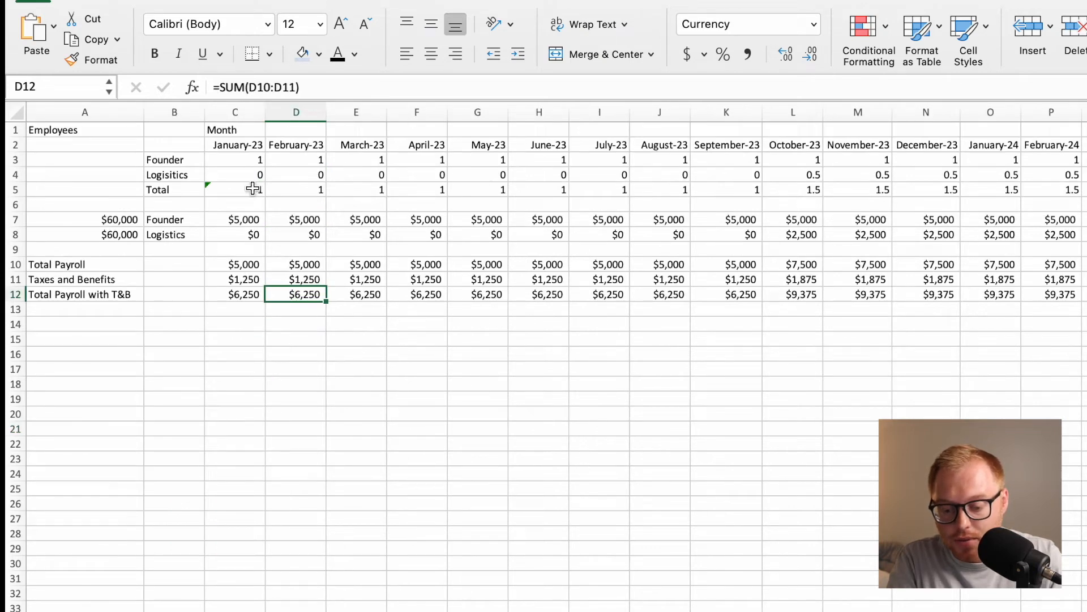
pyautogui.click(244, 188)
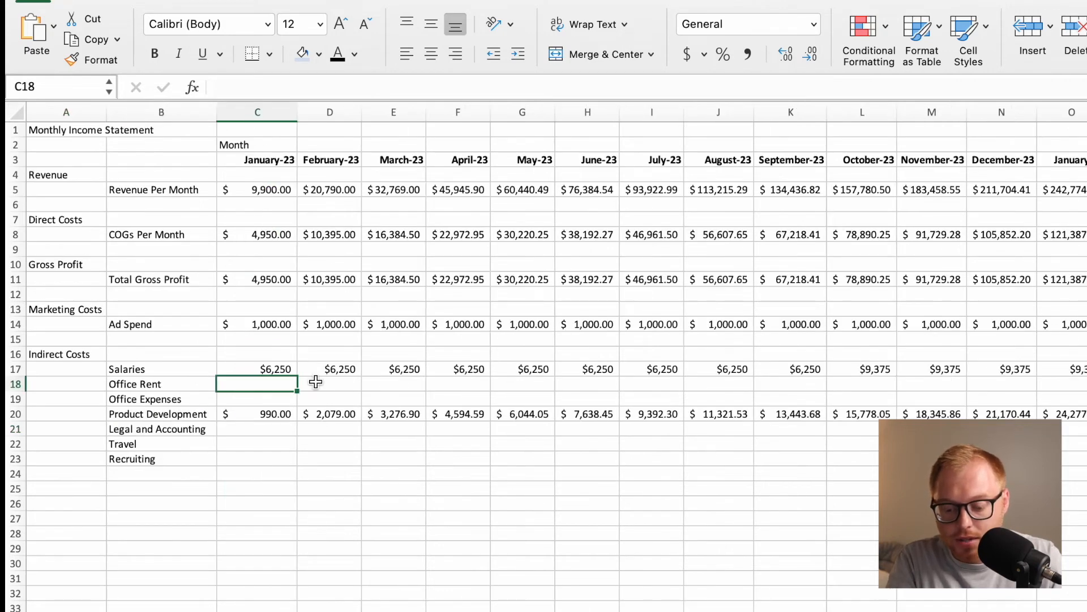
pyautogui.click(261, 399)
pyautogui.click(272, 384)
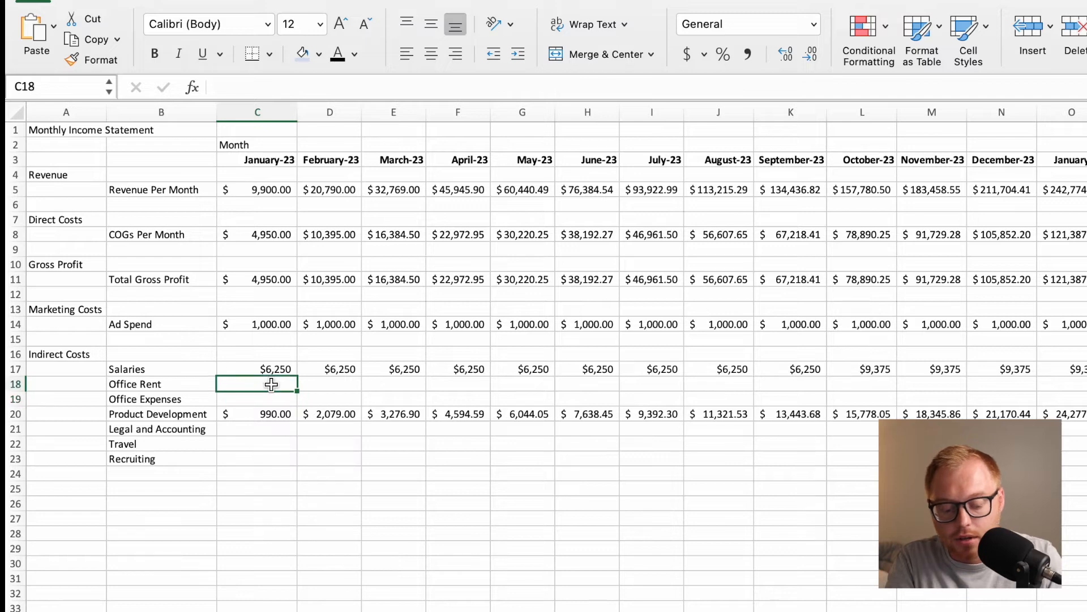
pyautogui.write('=Ren')
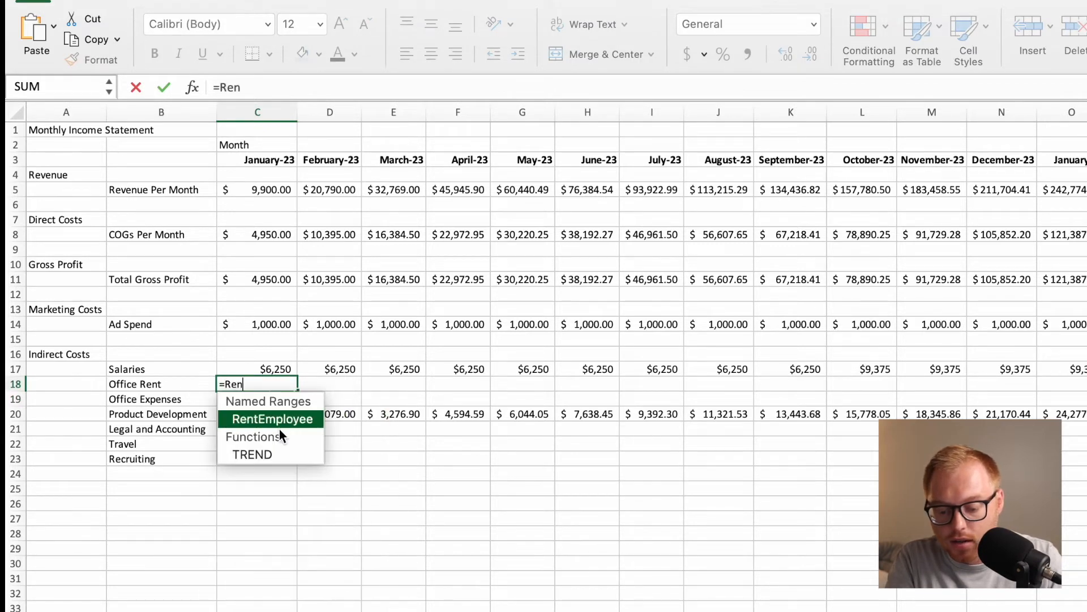
pyautogui.press('Tab')
pyautogui.write('*')
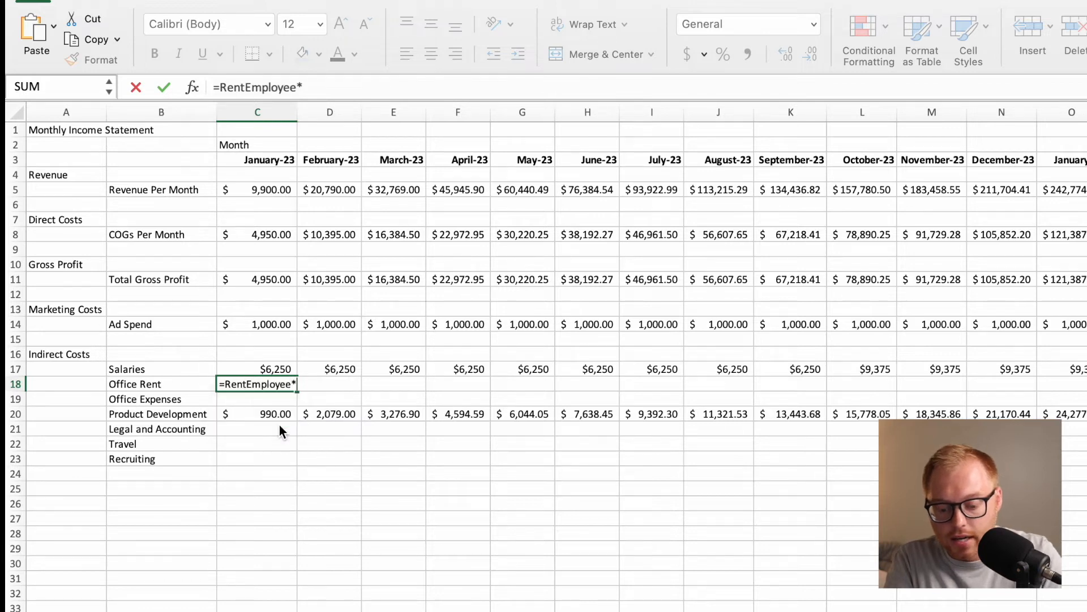
pyautogui.click(442, 611)
pyautogui.click(249, 190)
pyautogui.press('Return')
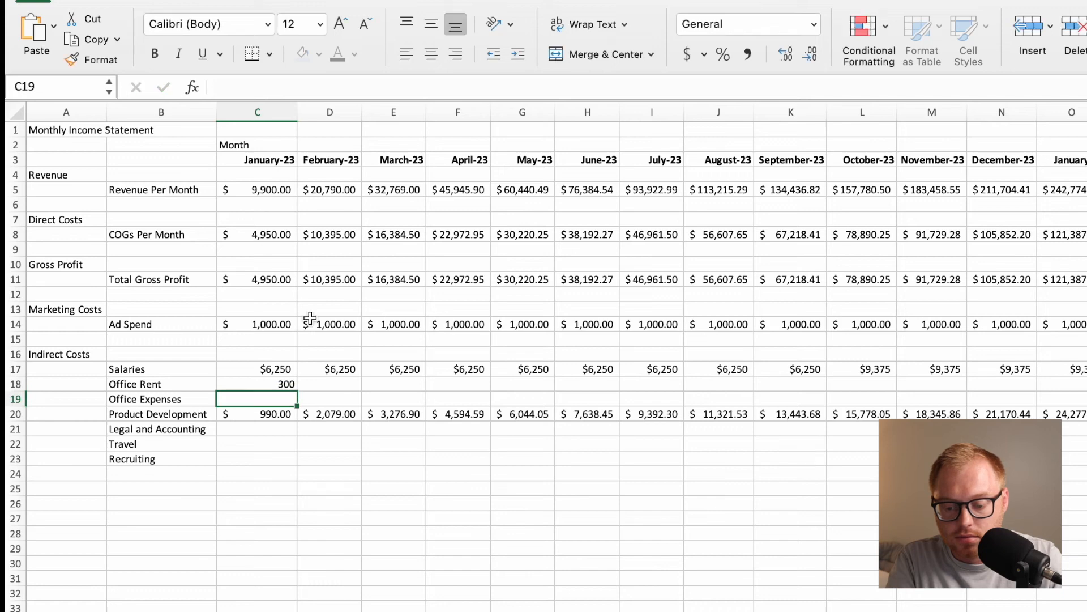
# Fill the Office Rent formula from C18 across the months in row 18 and apply the Accounting number format.
pyautogui.click(295, 386)
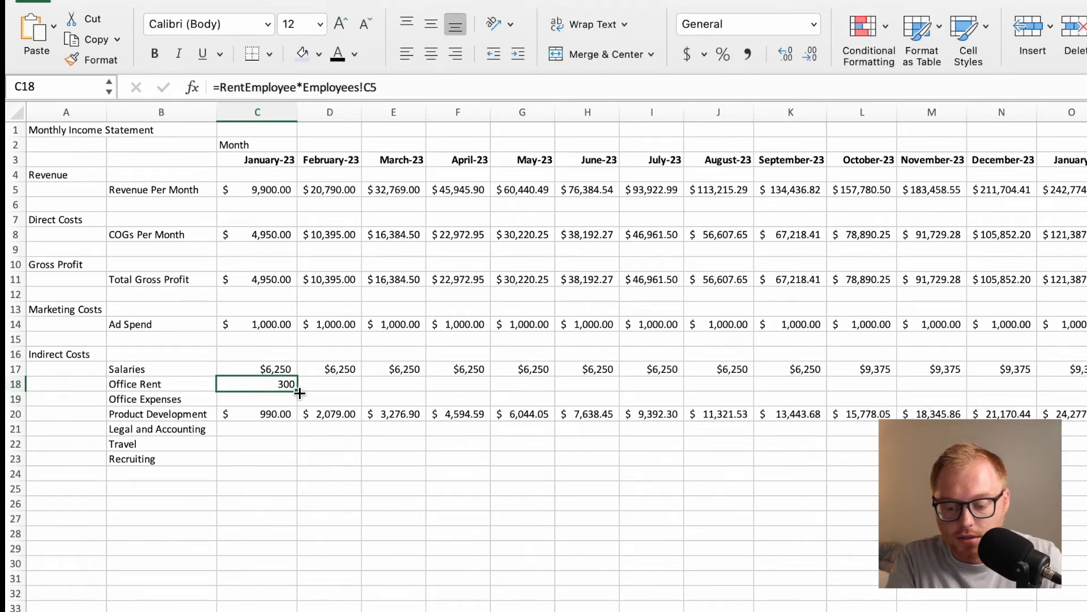
pyautogui.moveTo(299, 393); pyautogui.dragTo(1084, 391)
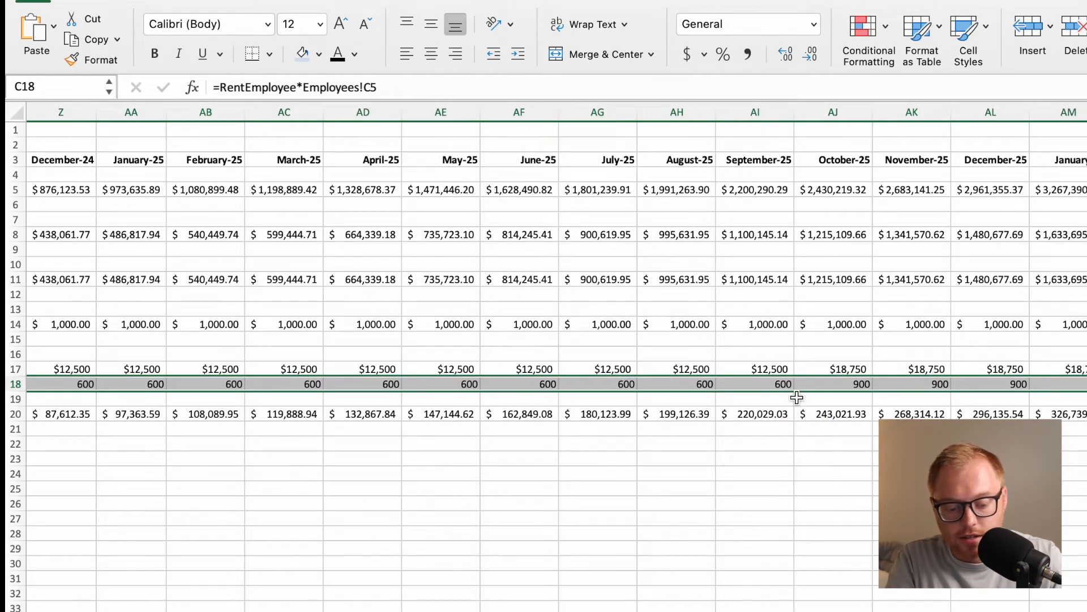
pyautogui.hscroll(-3, 882, 390)
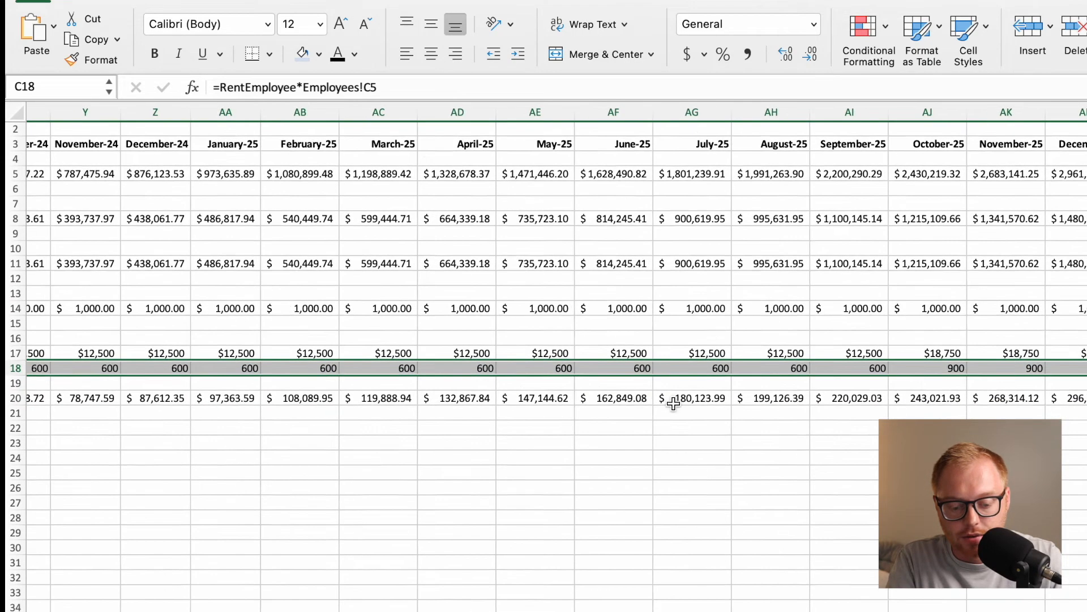
pyautogui.hscroll(-2, 673, 403)
pyautogui.hscroll(-15, 613, 400)
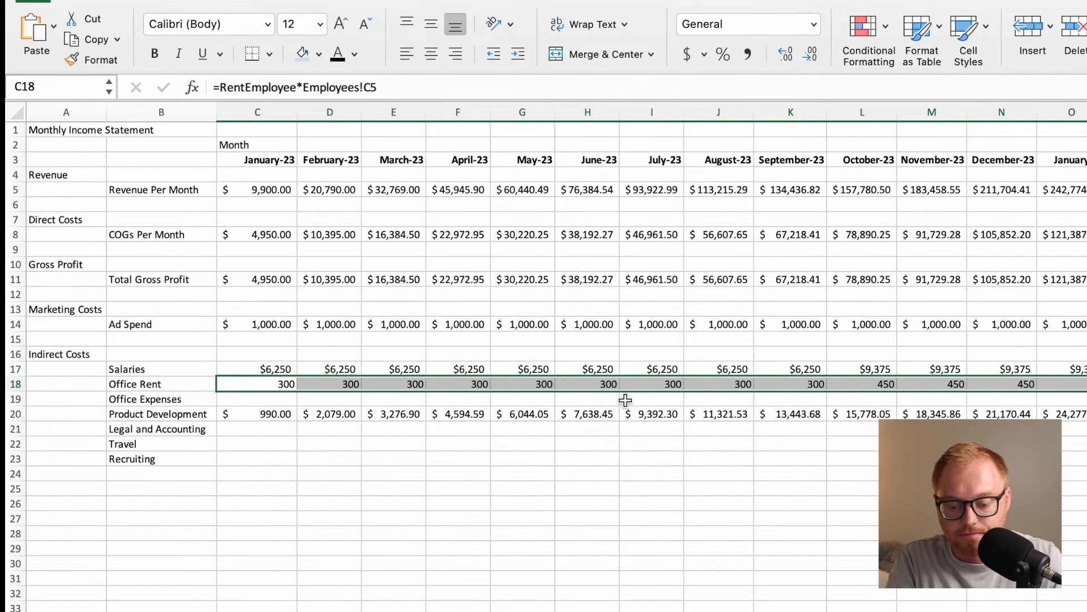
pyautogui.click(689, 57)
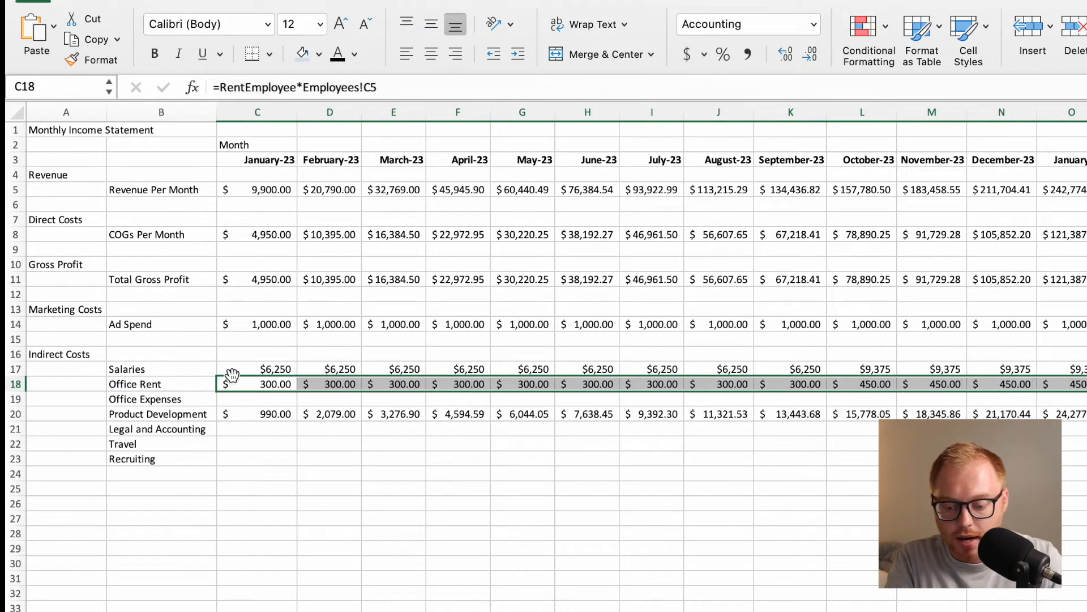
# Apply the Accounting number format to the monthly Salaries values in row 17.
pyautogui.click(261, 398)
pyautogui.click(255, 369)
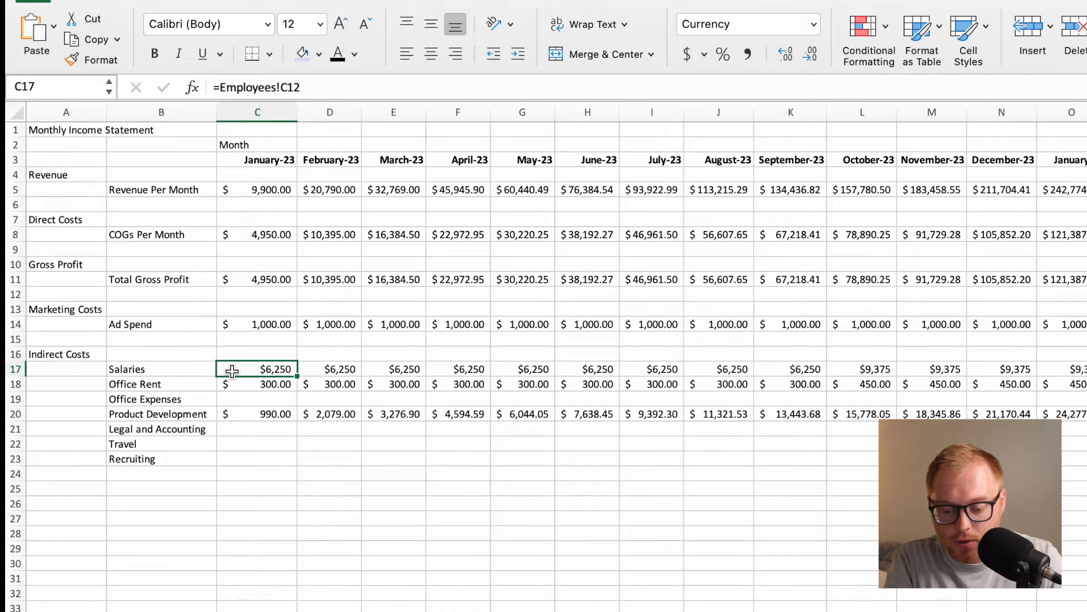
pyautogui.moveTo(252, 369); pyautogui.dragTo(1084, 370)
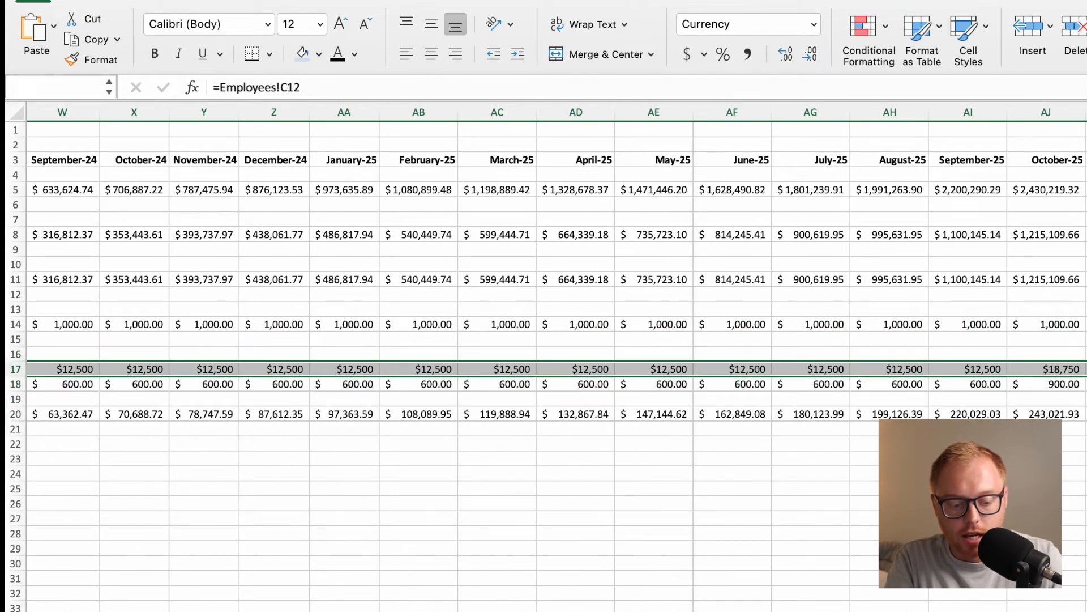
pyautogui.click(687, 54)
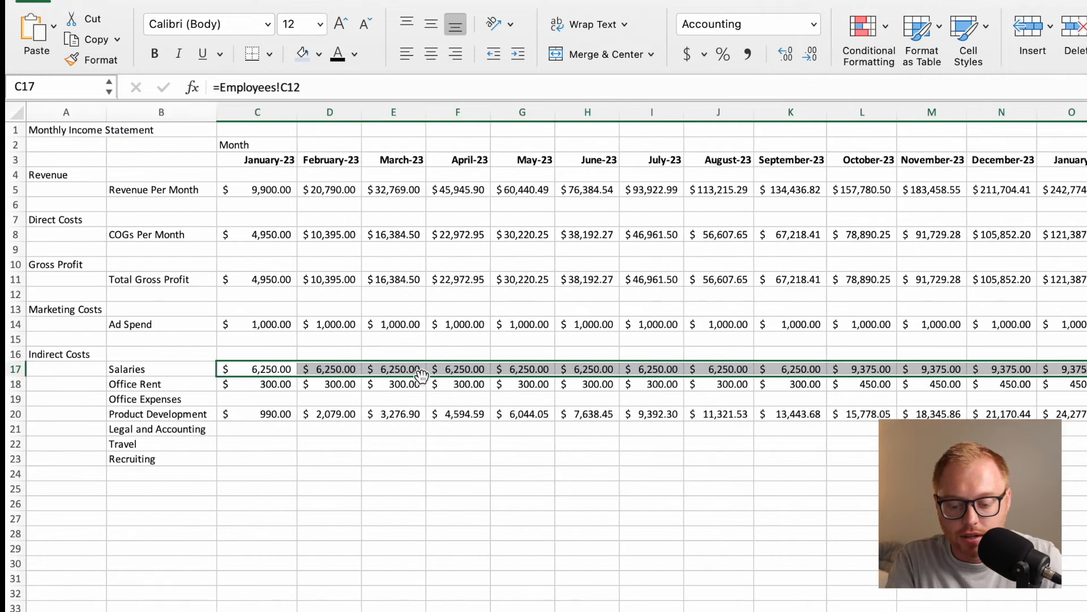
# Calculate January-23 Office Expenses in C19 with =OfficeExpense*Employees!C5.
pyautogui.click(267, 403)
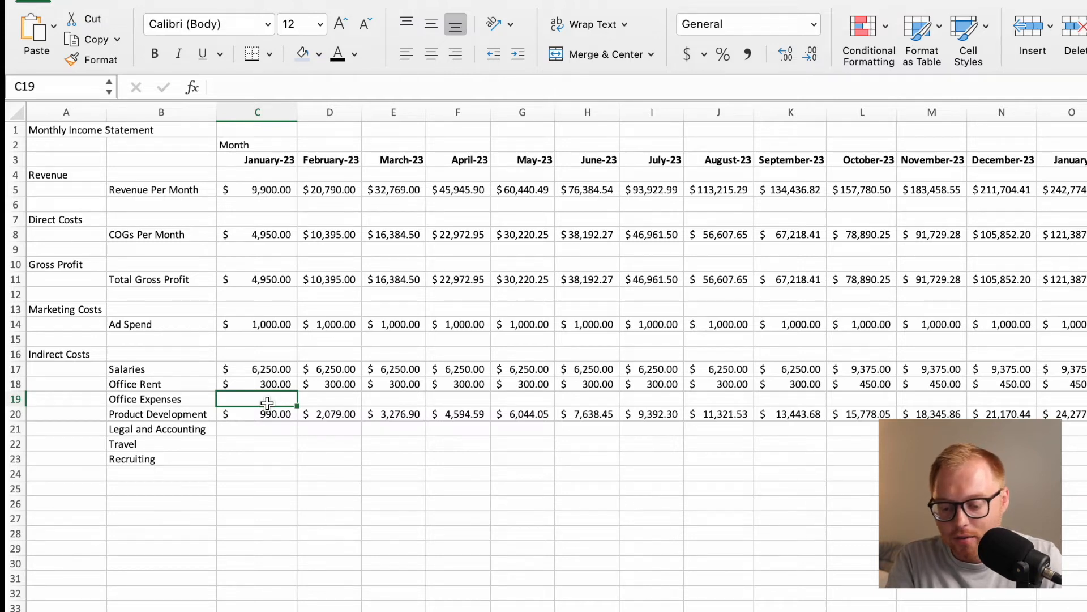
pyautogui.write('=')
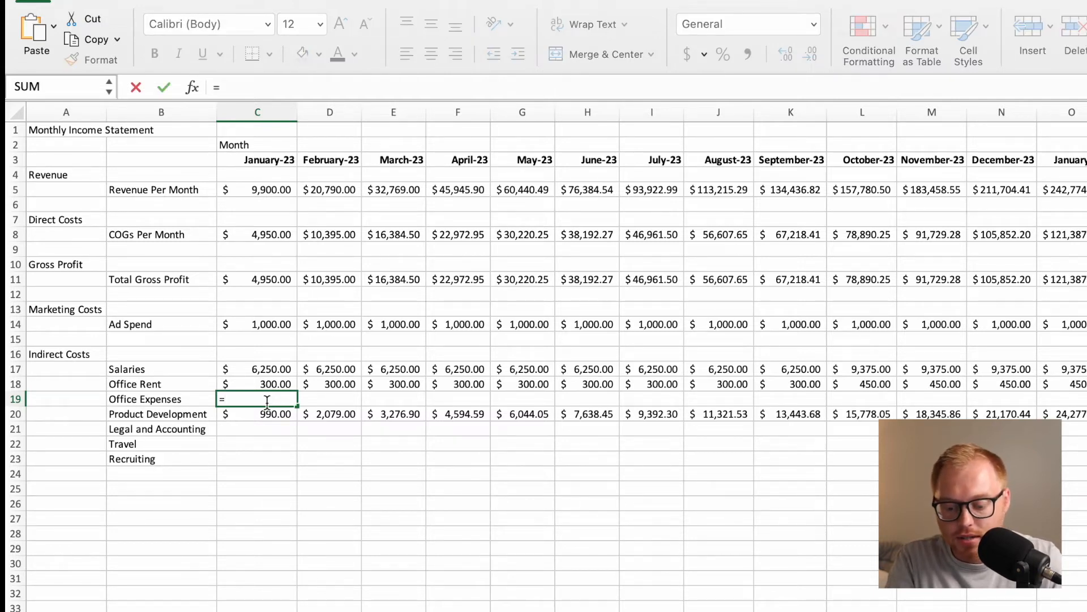
pyautogui.write('off')
pyautogui.click(269, 432)
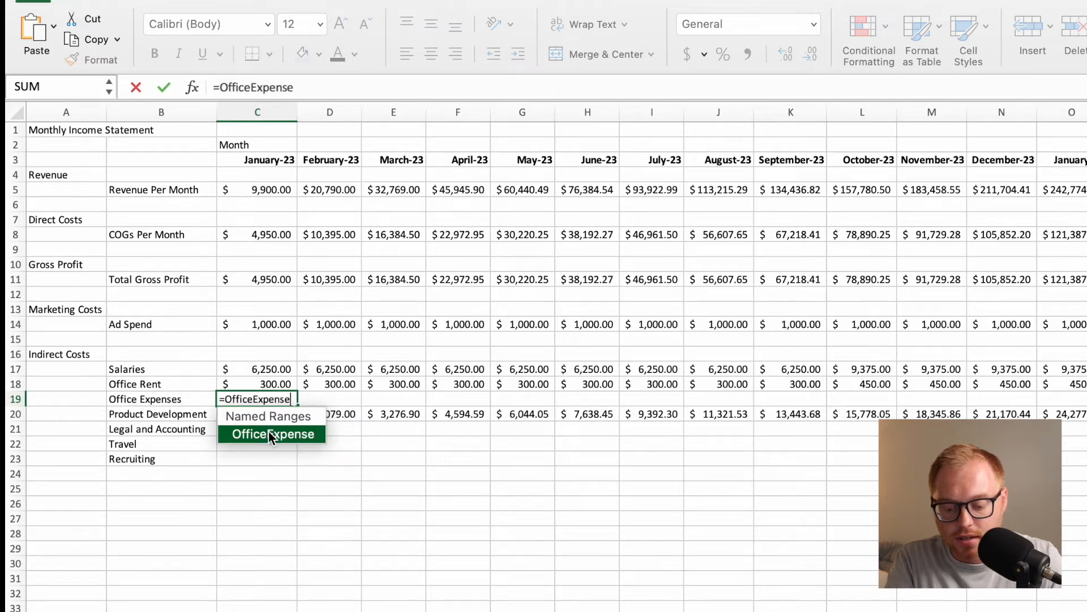
pyautogui.write('*')
pyautogui.click(396, 610)
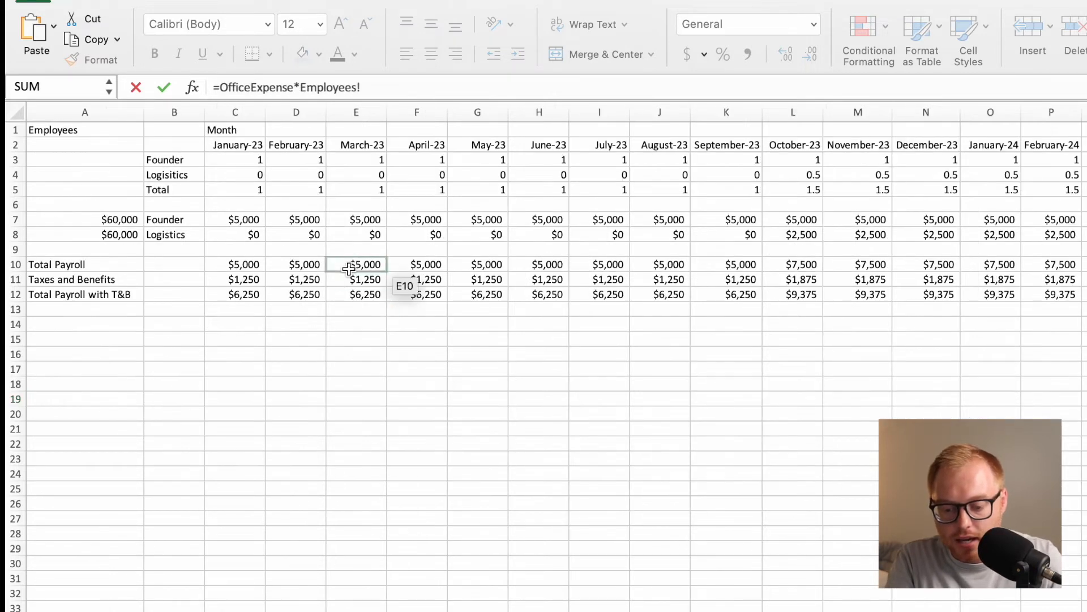
pyautogui.click(252, 191)
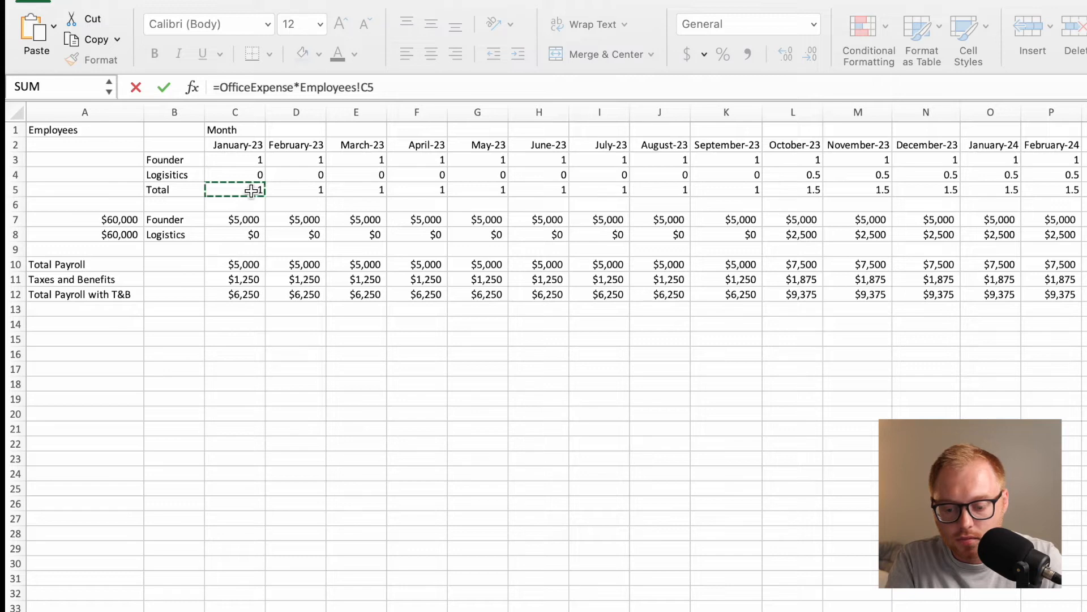
pyautogui.press('Return')
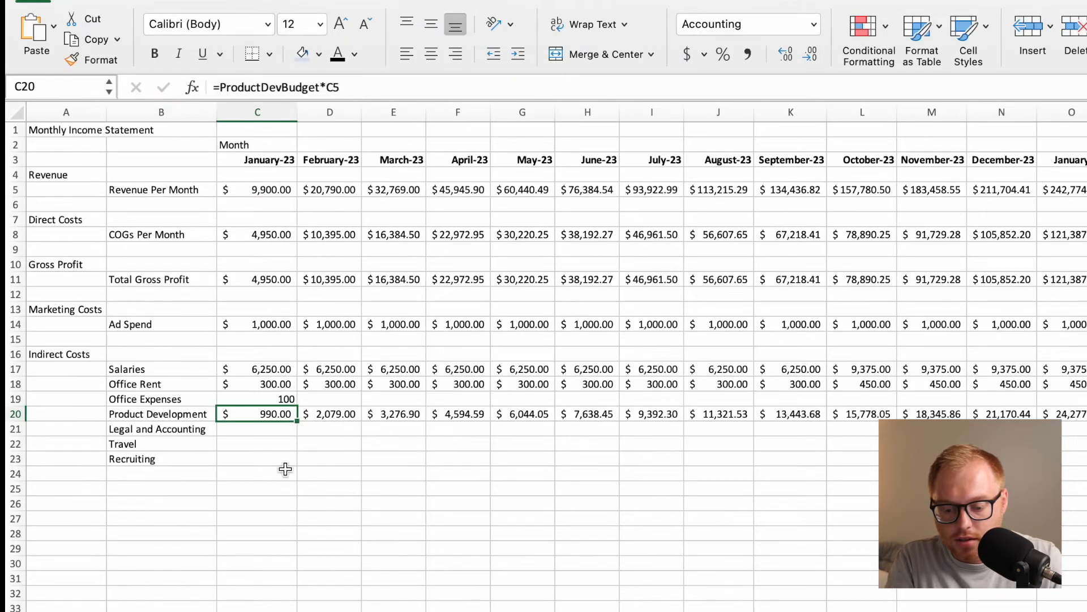
# Fill the Office Expenses formula from C19 across the months in row 19 and apply the Accounting number format.
pyautogui.click(281, 399)
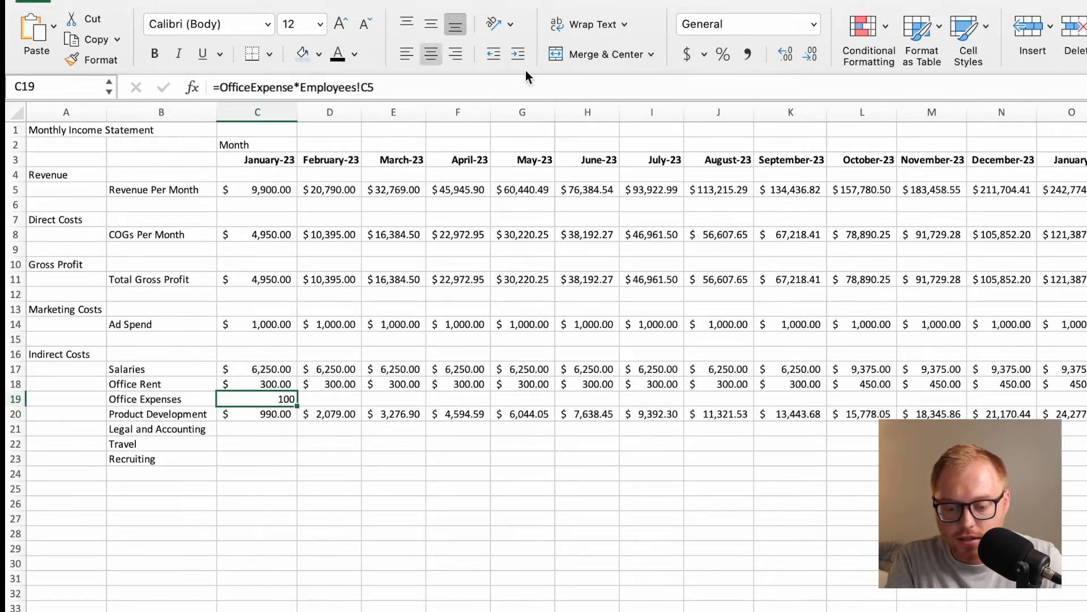
pyautogui.moveTo(297, 406); pyautogui.dragTo(1085, 400)
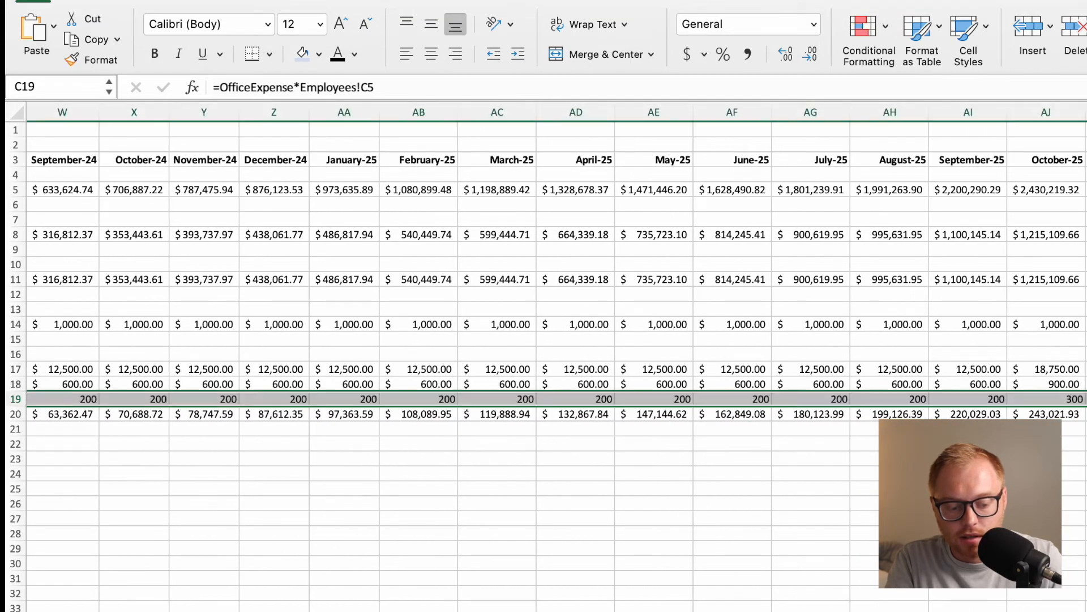
pyautogui.click(691, 55)
# Calculate January-23 Legal and Accounting in C21 with =LegalandAcct*Employees!C5.
pyautogui.click(273, 432)
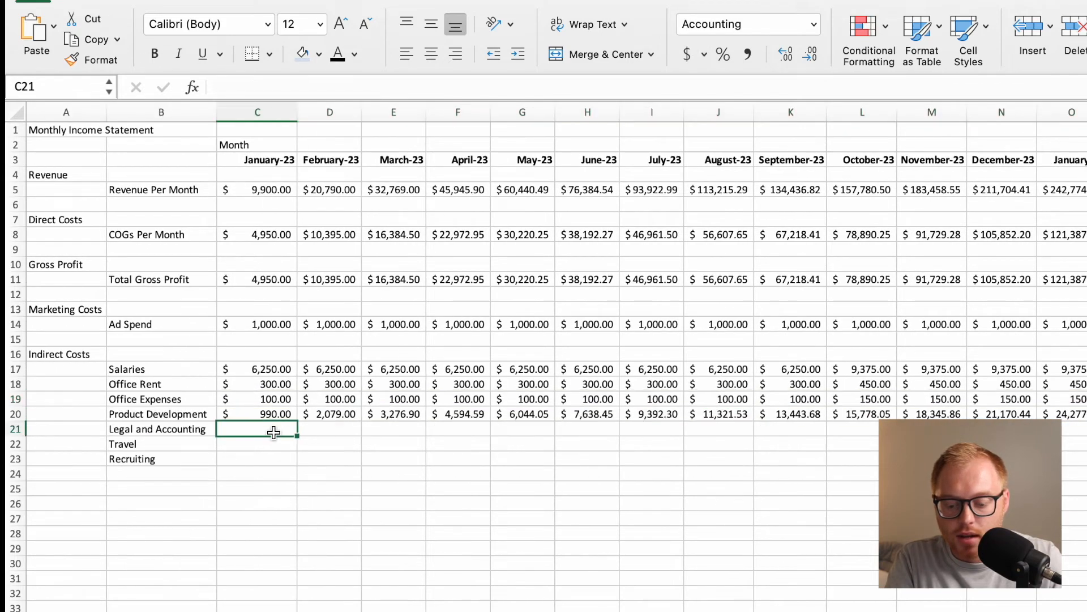
pyautogui.write('=')
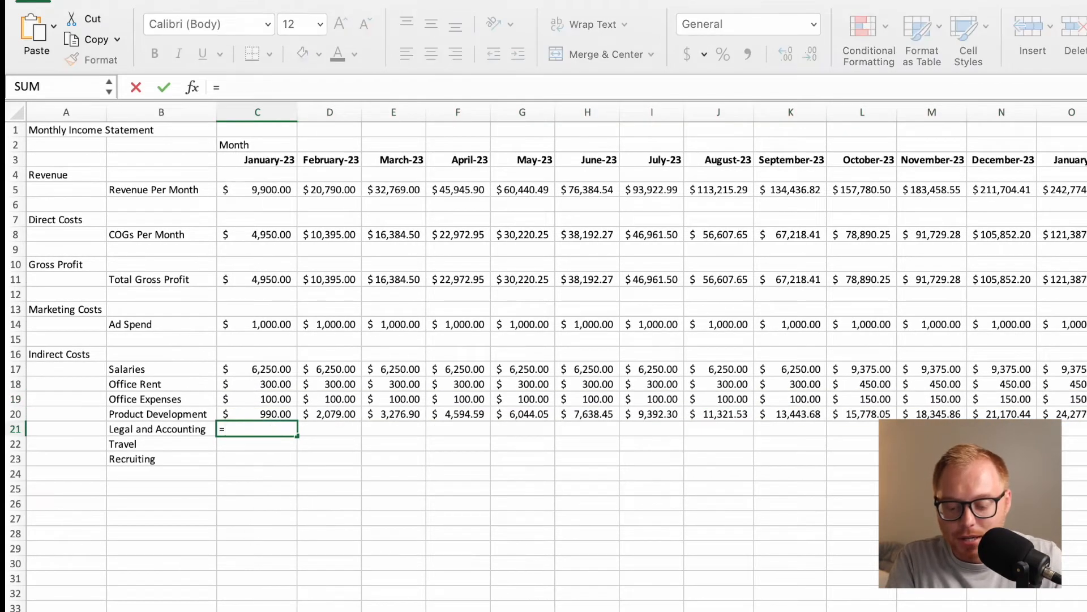
pyautogui.hotkey('ctrl', 'pageup')
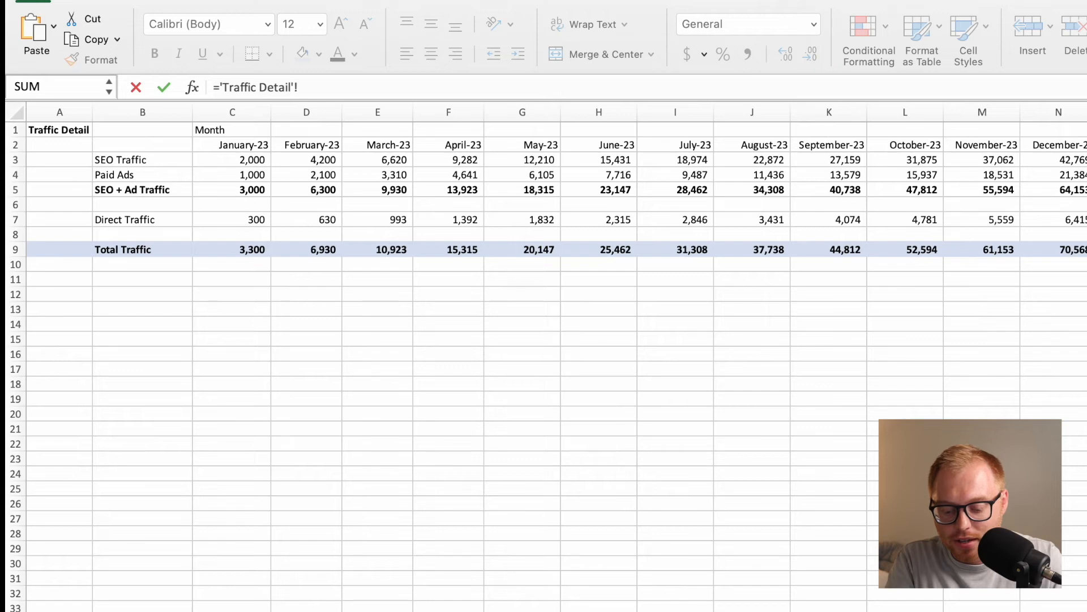
pyautogui.hotkey('ctrl', 'pagedown')
pyautogui.moveTo(372, 90); pyautogui.dragTo(220, 88)
pyautogui.press('BackSpace')
pyautogui.write('=leg')
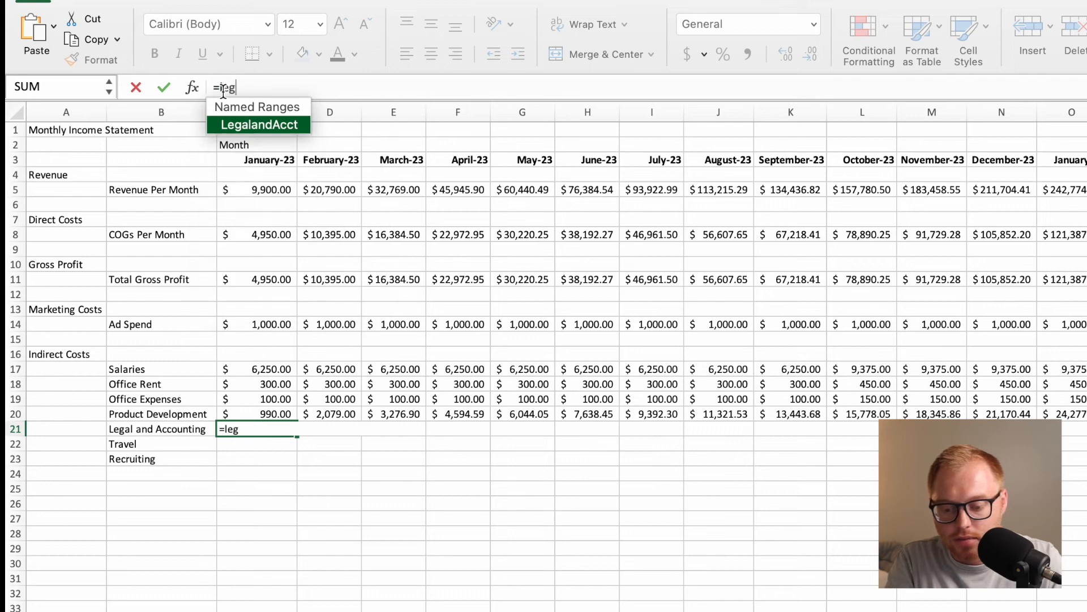
pyautogui.doubleClick(252, 124)
pyautogui.write('*')
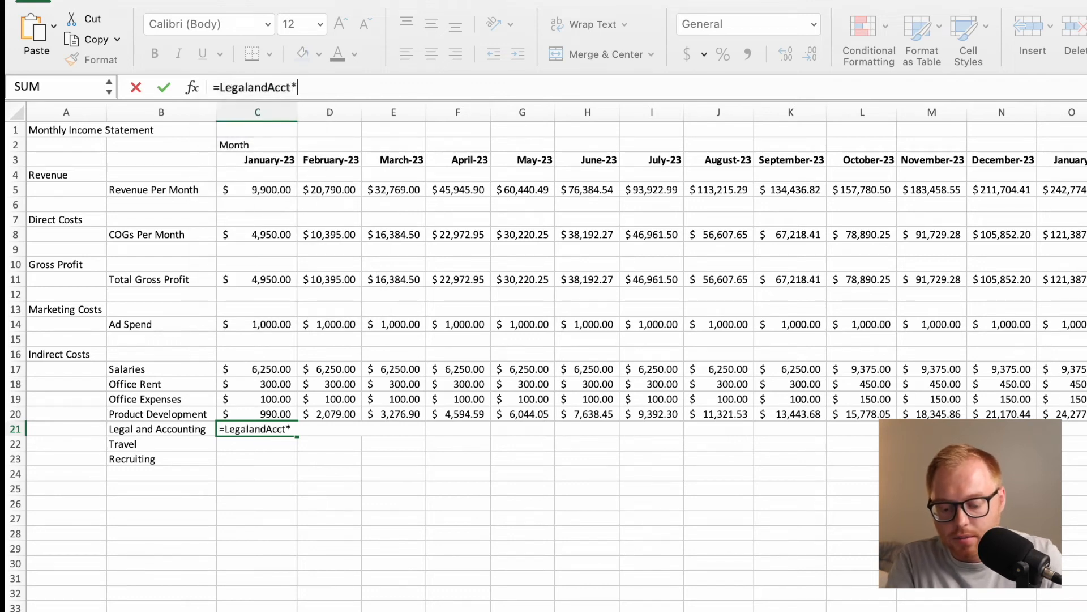
pyautogui.click(510, 610)
pyautogui.click(257, 191)
pyautogui.press('Return')
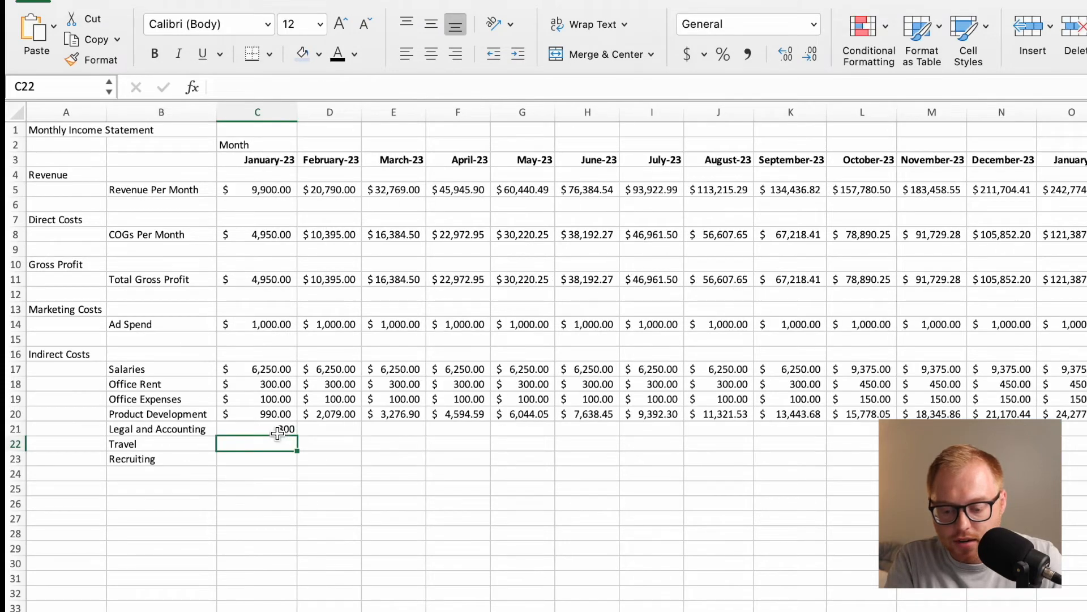
# Fill the Legal and Accounting formula from C21 across the months in row 21 and apply the Accounting number format.
pyautogui.click(290, 432)
pyautogui.moveTo(299, 437); pyautogui.dragTo(906, 447)
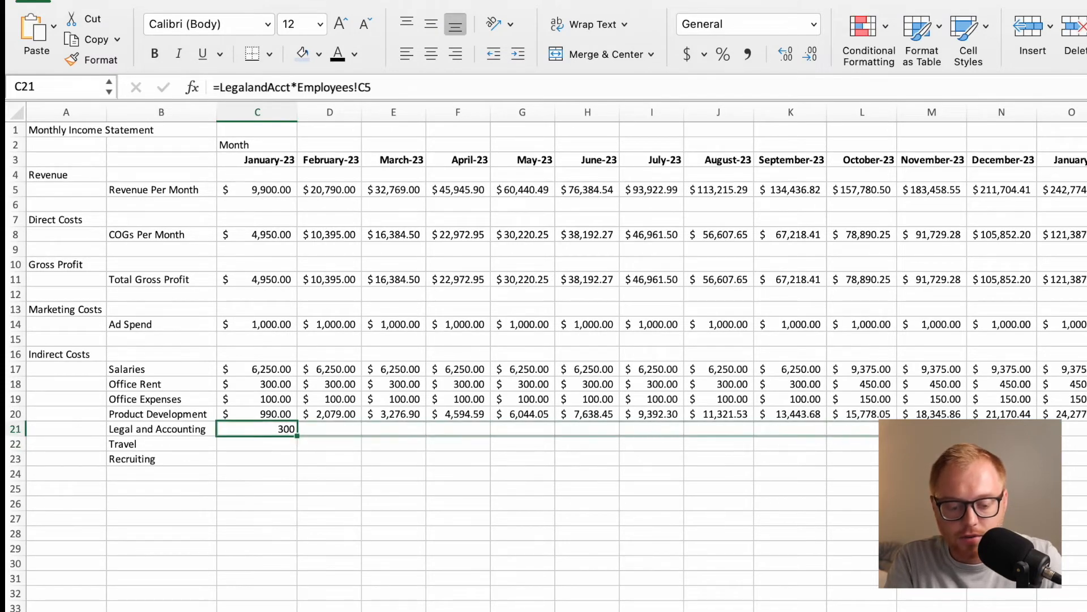
pyautogui.moveTo(1079, 434); pyautogui.dragTo(1065, 430)
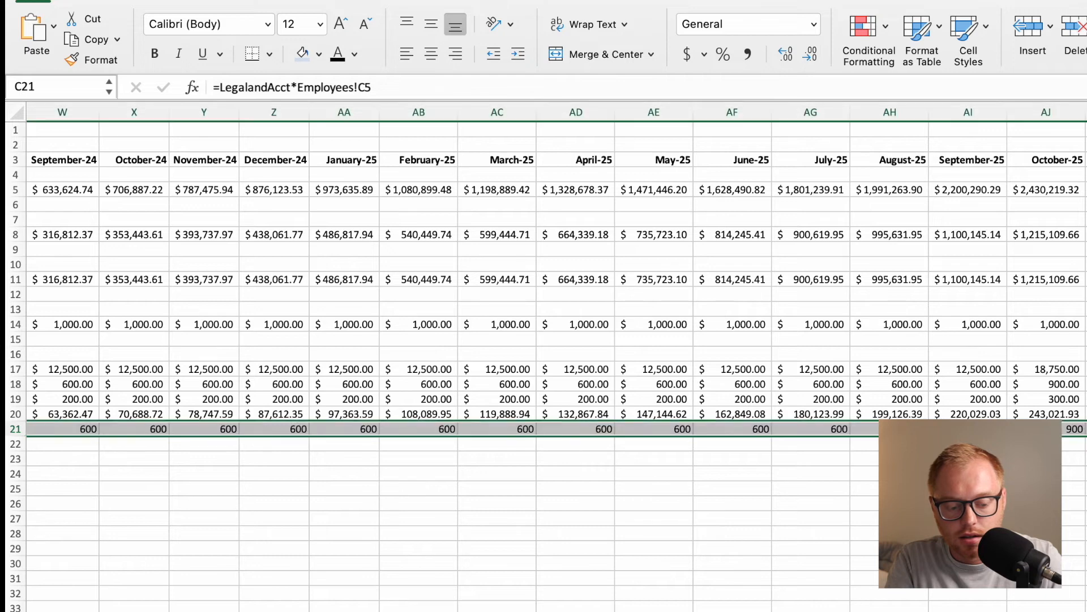
pyautogui.click(683, 54)
pyautogui.click(260, 446)
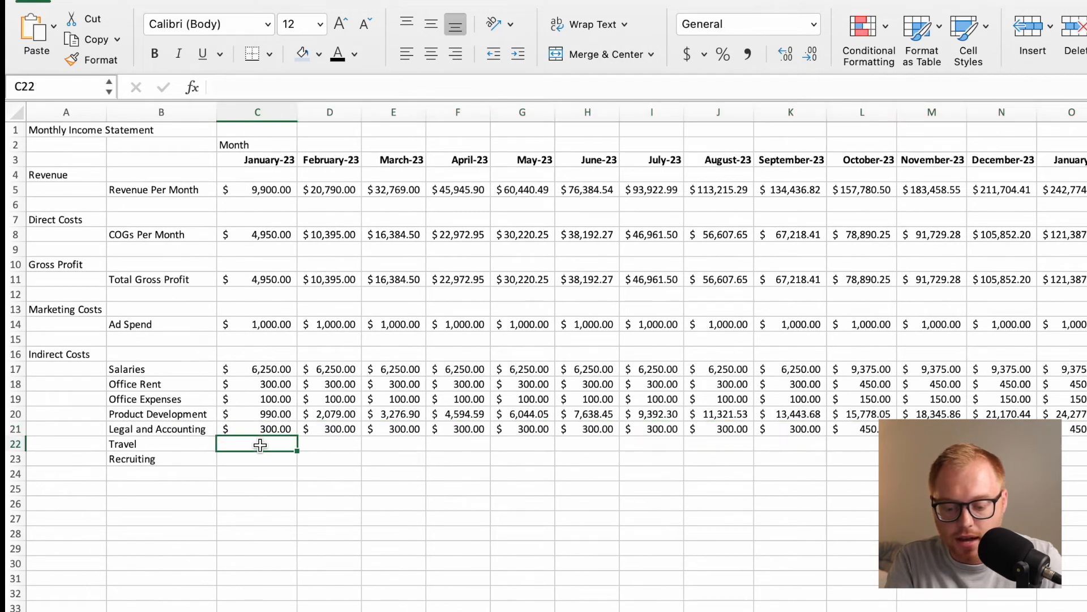
pyautogui.write('=Tr')
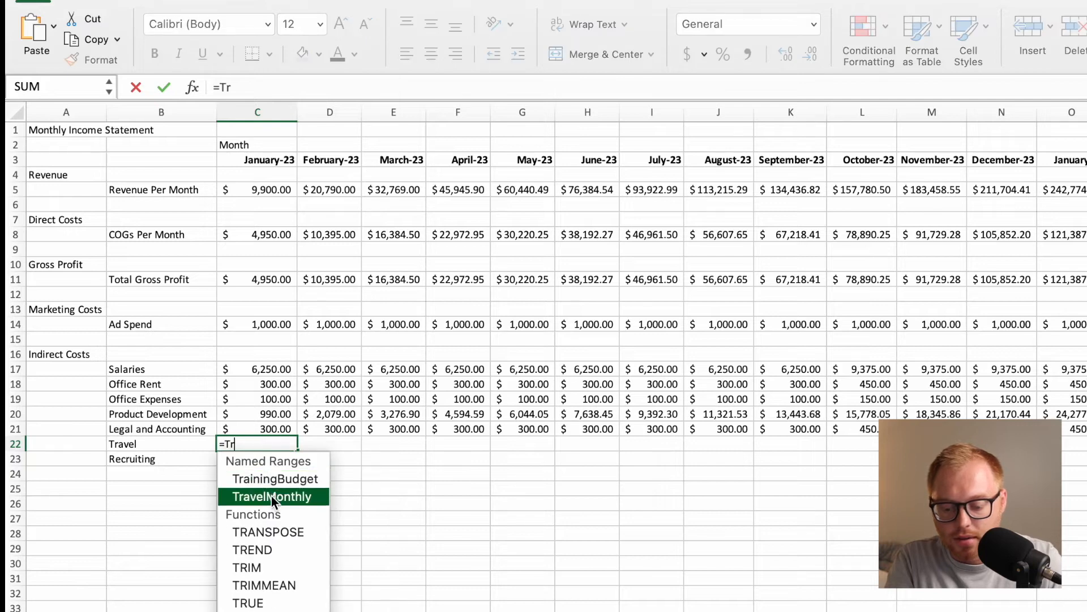
pyautogui.doubleClick(271, 495)
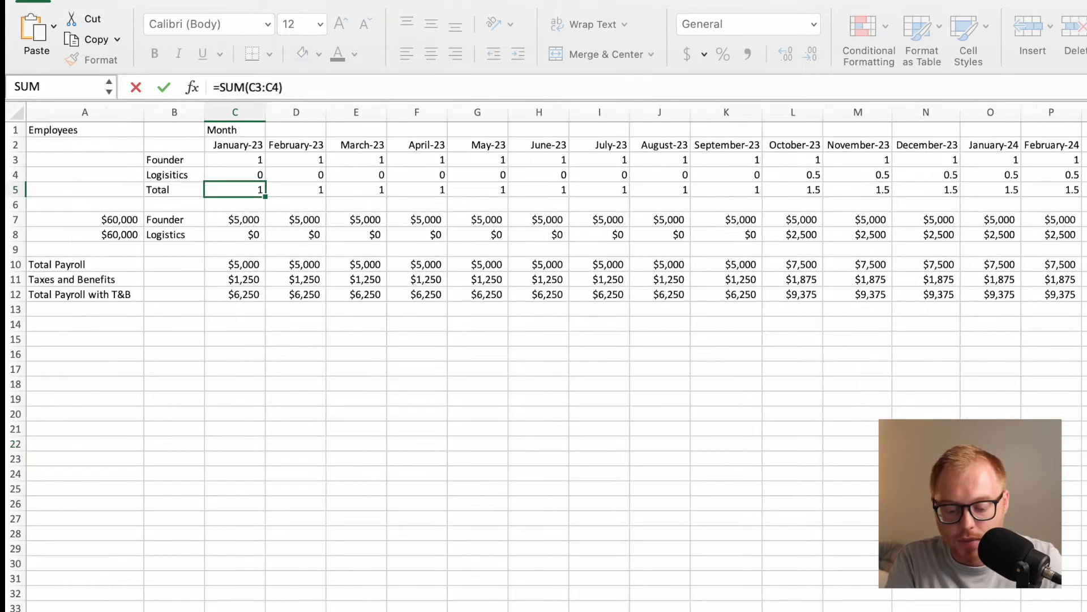
pyautogui.hotkey('ctrl', 'Return')
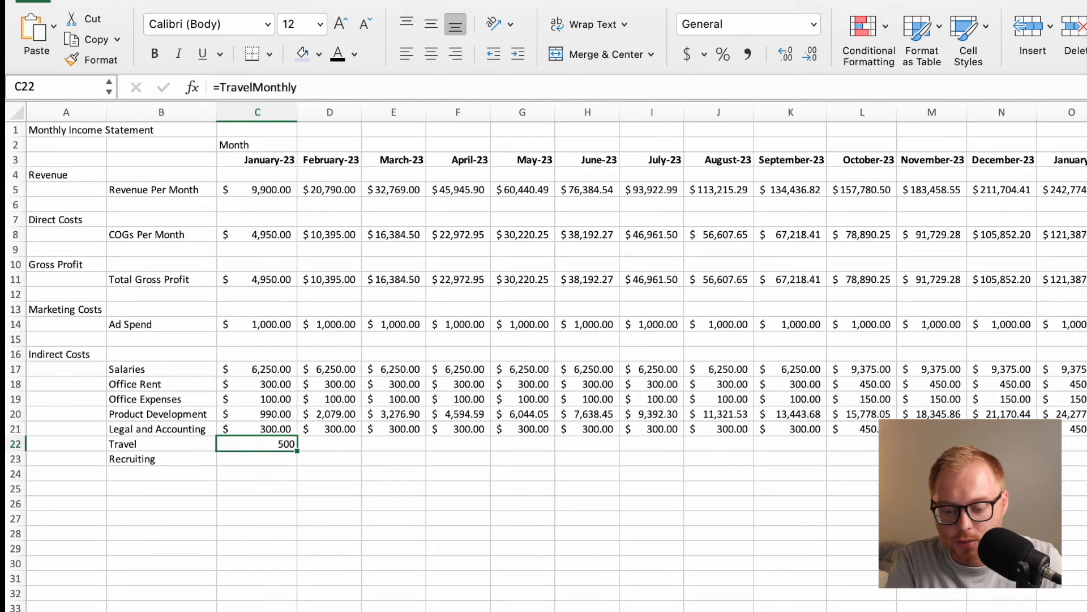
pyautogui.click(334, 90)
pyautogui.press('super+a')
pyautogui.press('BackSpace')
pyautogui.click(314, 477)
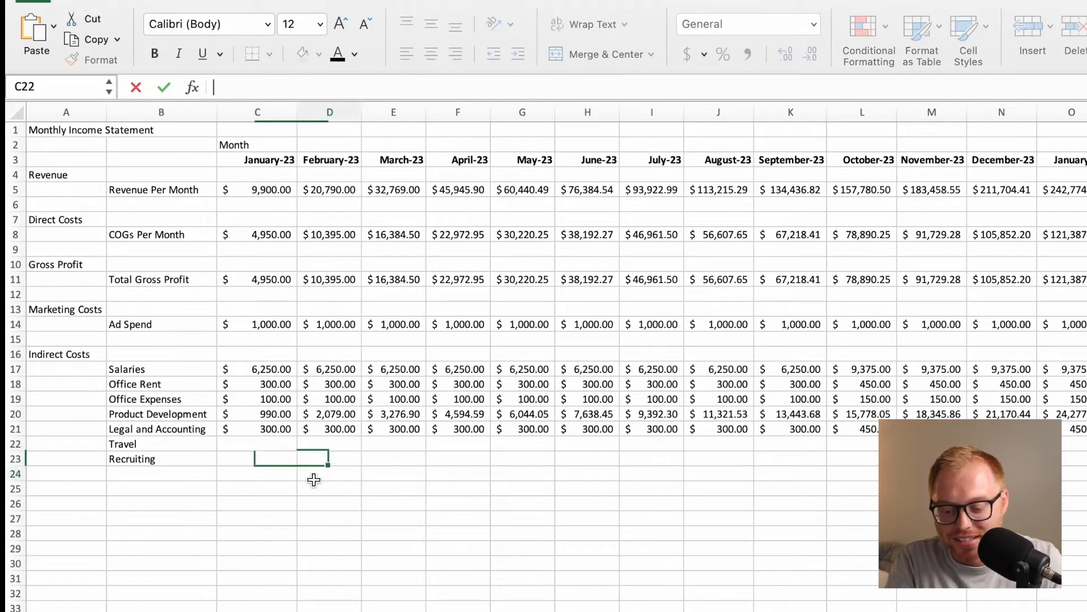
# Calculate January-23 Travel in C22 with =TravelMonthly*Employees!C5.
pyautogui.click(283, 447)
pyautogui.write('=')
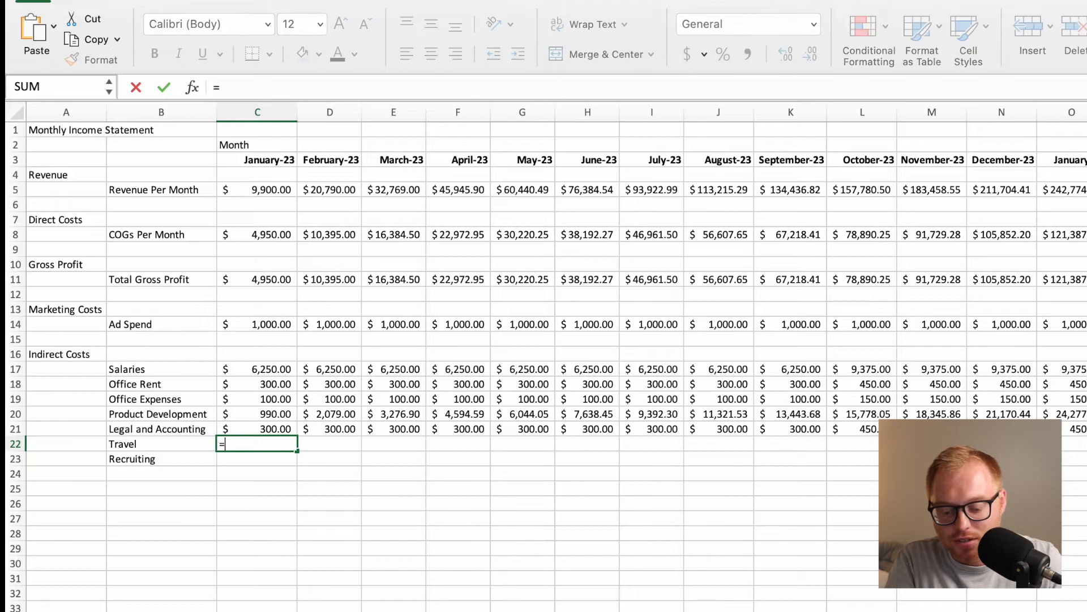
pyautogui.write('tr')
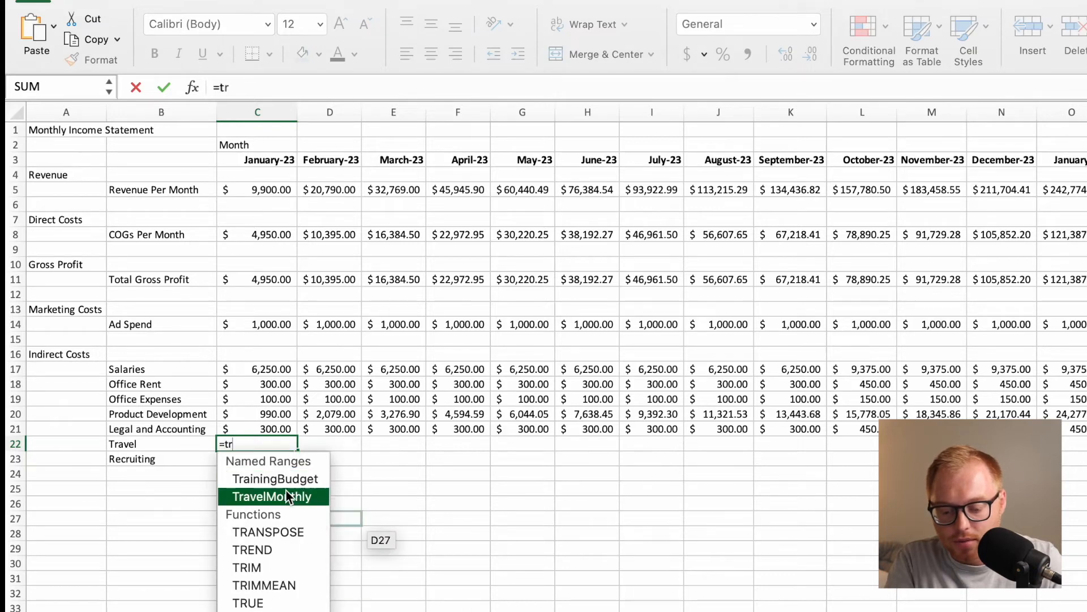
pyautogui.doubleClick(288, 496)
pyautogui.write('*')
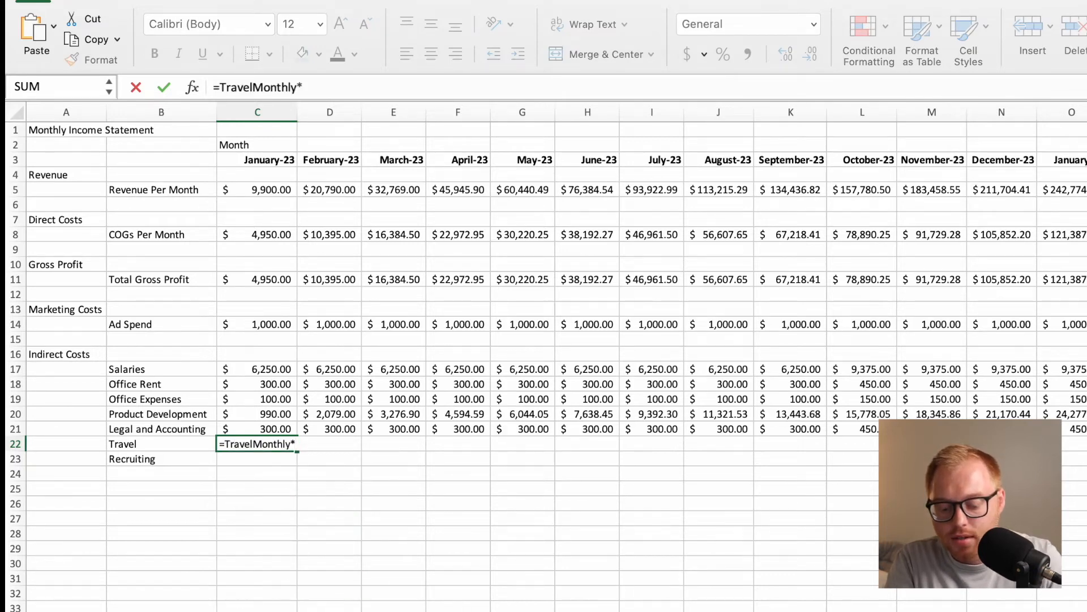
pyautogui.click(419, 610)
pyautogui.click(250, 195)
pyautogui.press('Return')
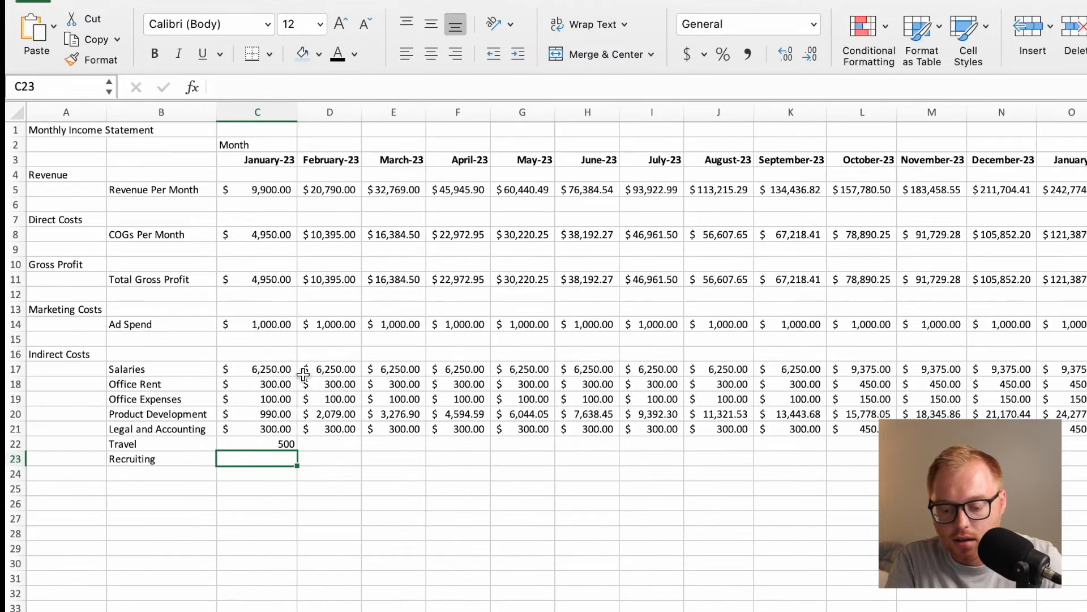
# Fill the Travel formula from C22 across the months in row 22 and apply the Accounting number format.
pyautogui.click(275, 443)
pyautogui.moveTo(297, 452); pyautogui.dragTo(963, 448)
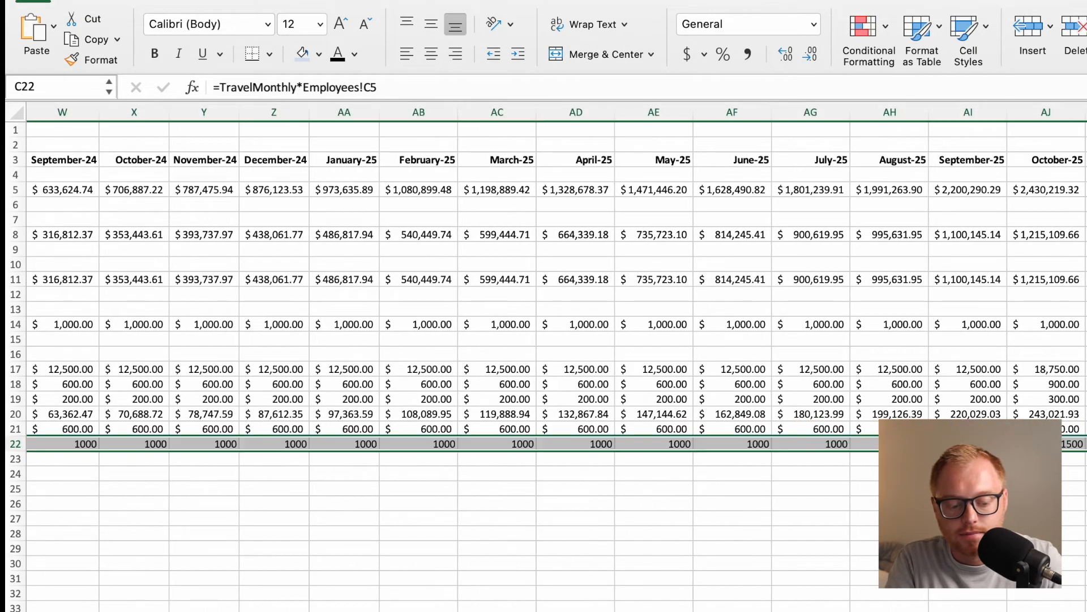
pyautogui.hscroll(-15, 544, 340)
pyautogui.click(688, 54)
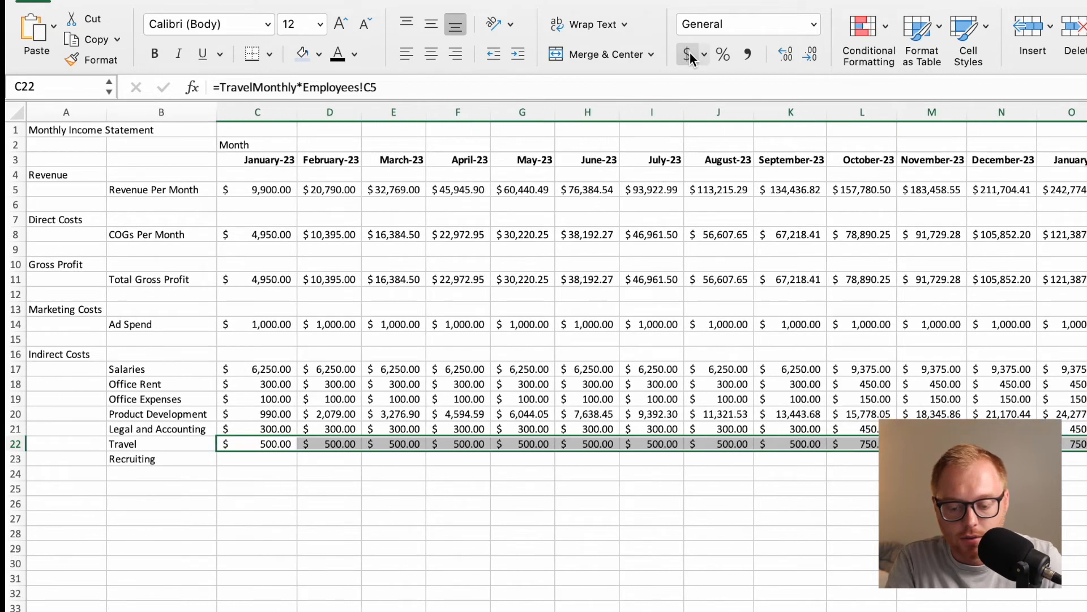
# Calculate January-23 Recruiting in C23 with =RecruitingMonthly*Employees!C5.
pyautogui.click(253, 459)
pyautogui.write('=R')
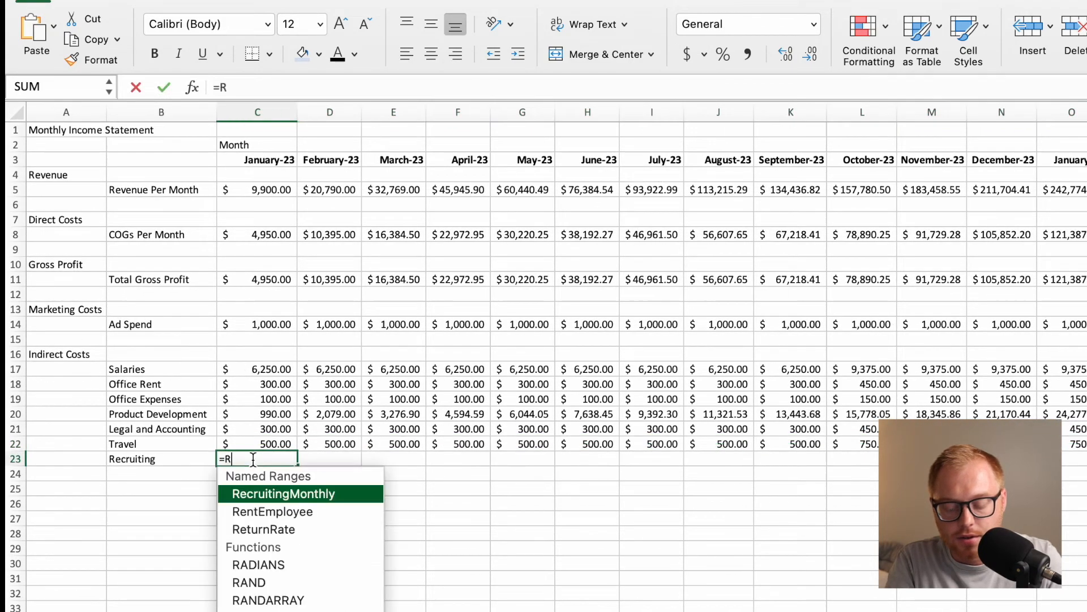
pyautogui.write('ec')
pyautogui.doubleClick(264, 498)
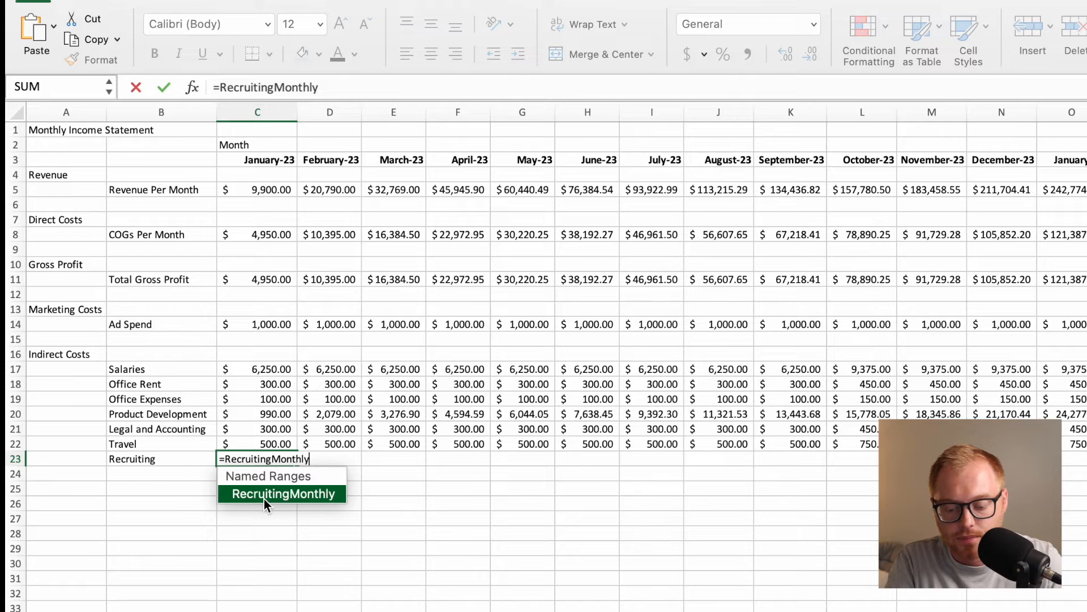
pyautogui.write('*')
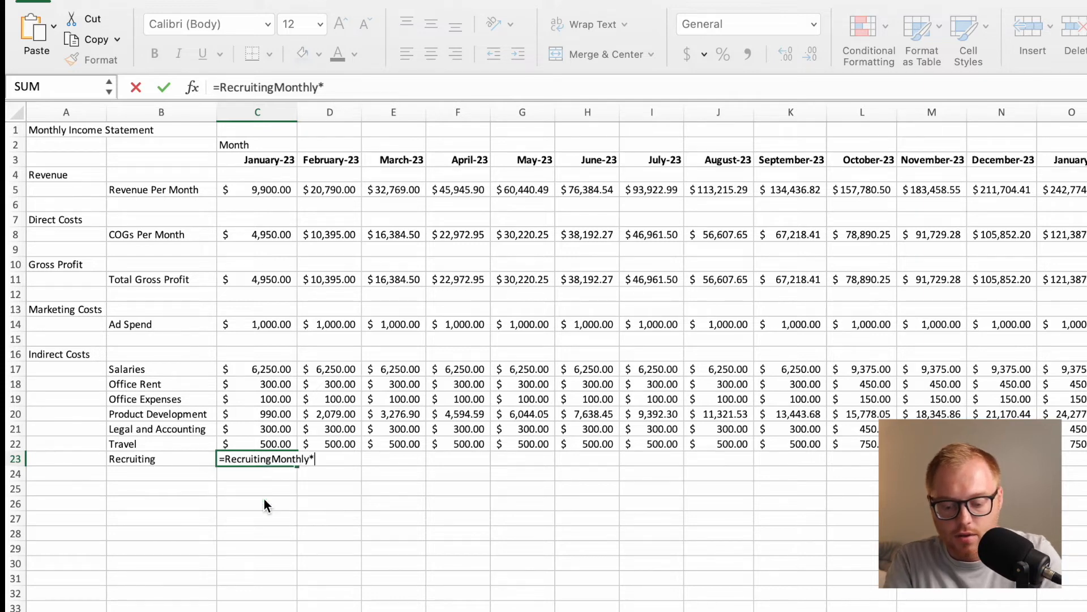
pyautogui.click(431, 610)
pyautogui.click(251, 193)
pyautogui.press('Return')
# Apply the Accounting number format to the Recruiting value in C23 and fill it across the months in row 23.
pyautogui.press('Up')
pyautogui.click(690, 54)
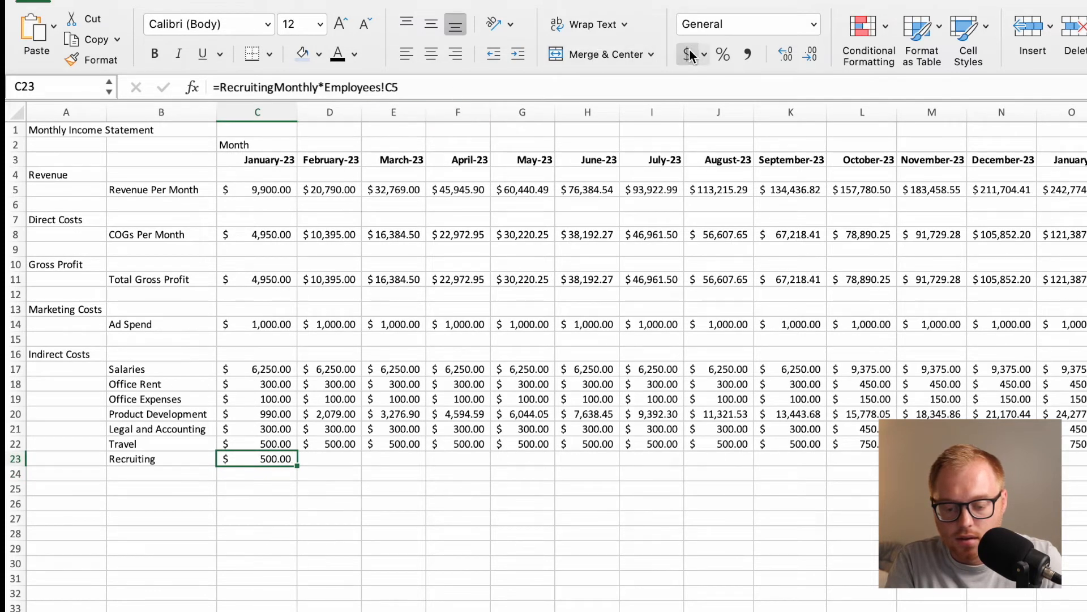
pyautogui.moveTo(297, 465); pyautogui.dragTo(1068, 464)
pyautogui.hscroll(-20, 721, 465)
pyautogui.click(488, 534)
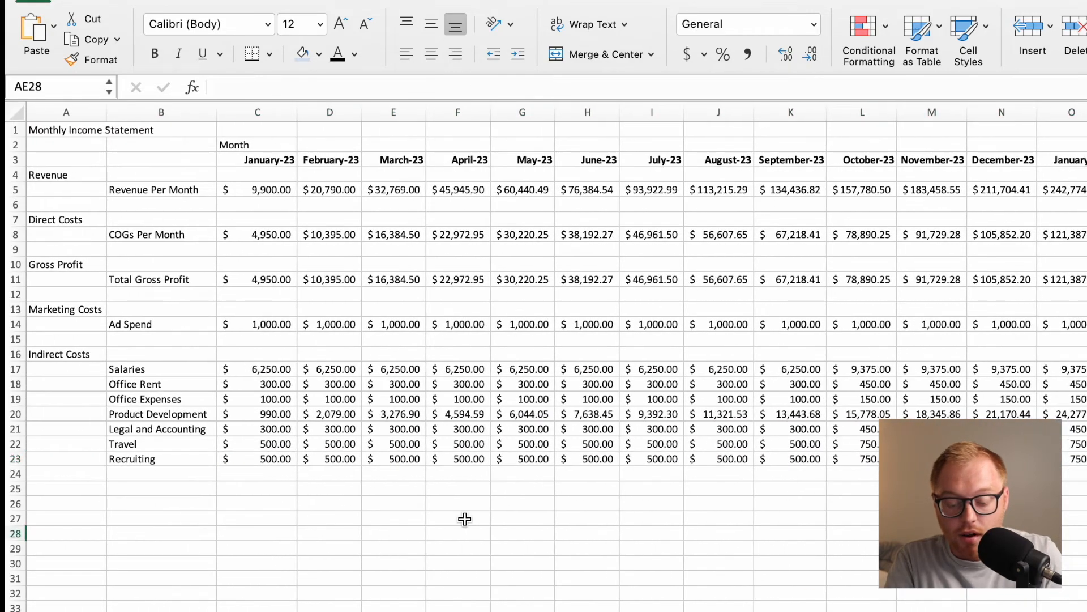
# Label A24 as Total and add up the January-23 indirect costs in C24 with =SUM(C17:C23).
pyautogui.click(67, 479)
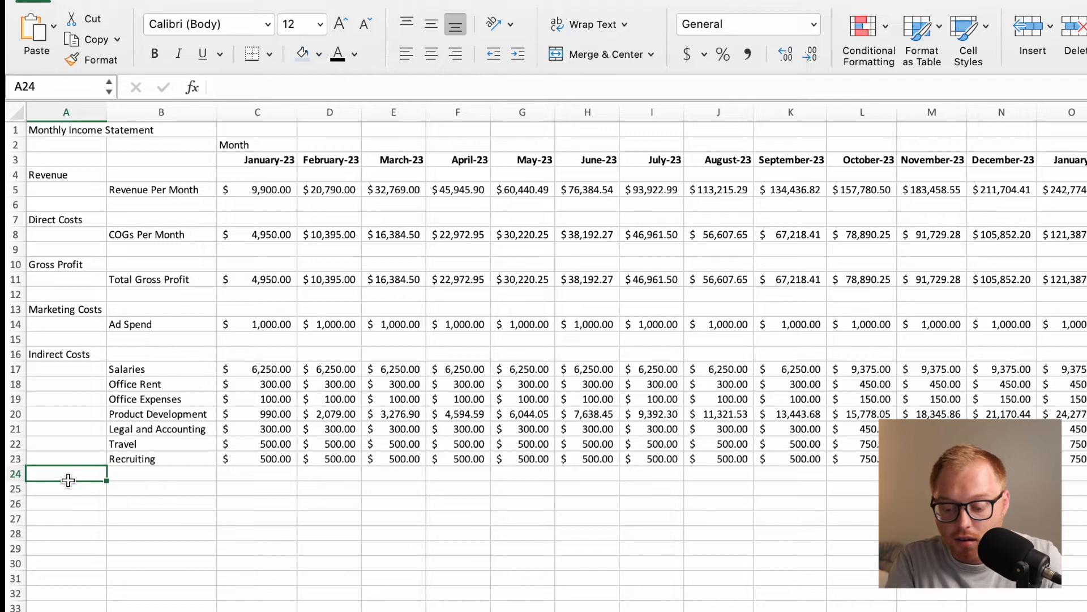
pyautogui.write('Total')
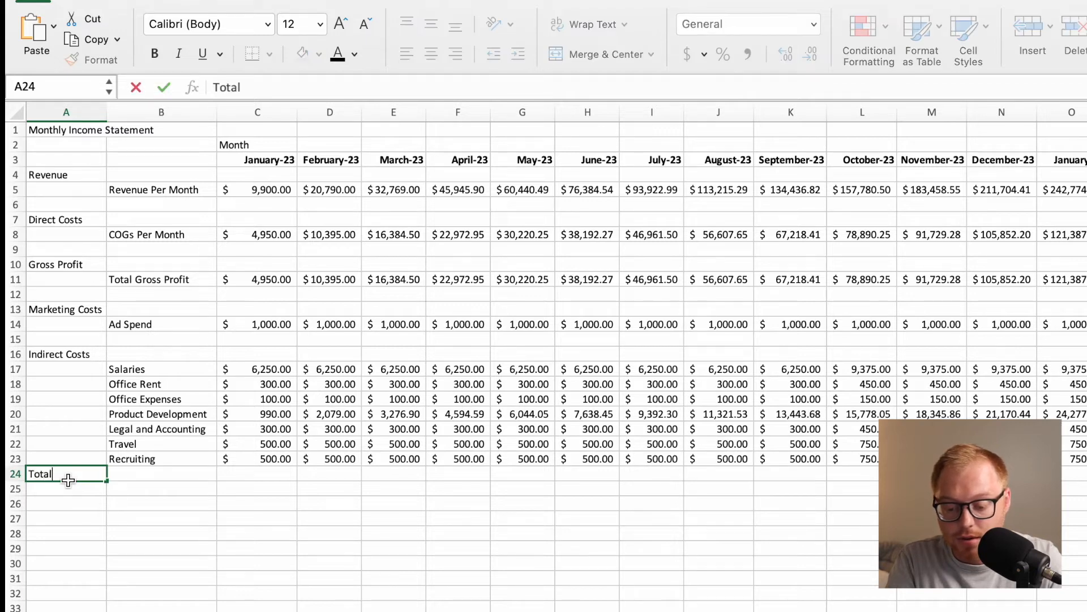
pyautogui.press('Return')
pyautogui.click(247, 472)
pyautogui.write('=SUM(')
pyautogui.moveTo(277, 369); pyautogui.dragTo(283, 456)
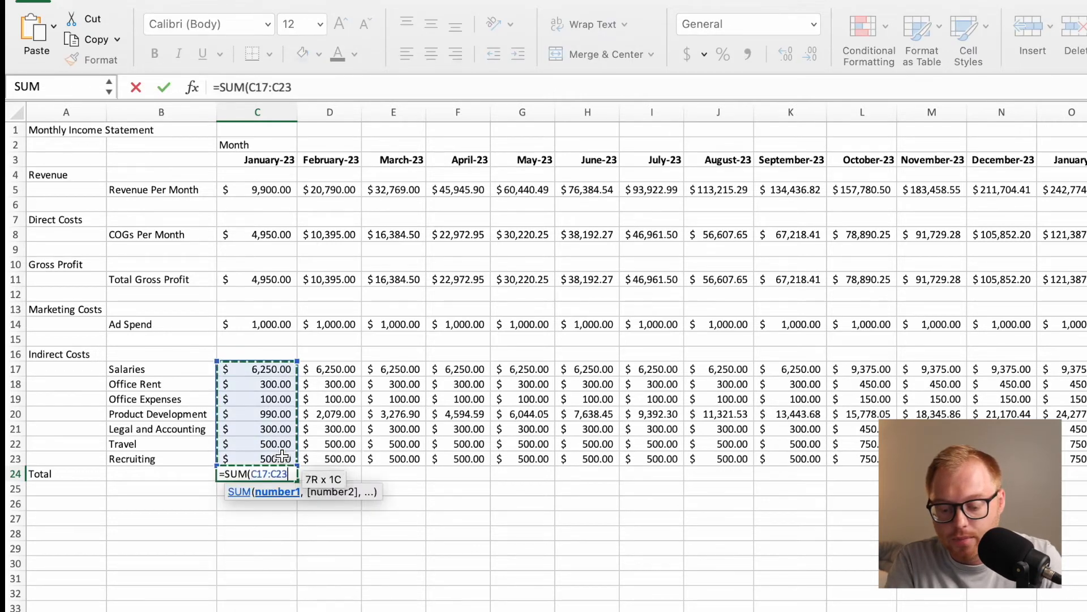
pyautogui.write(')')
pyautogui.press('Return')
# Fill the indirect costs sum from C24 across the months in row 24.
pyautogui.click(289, 475)
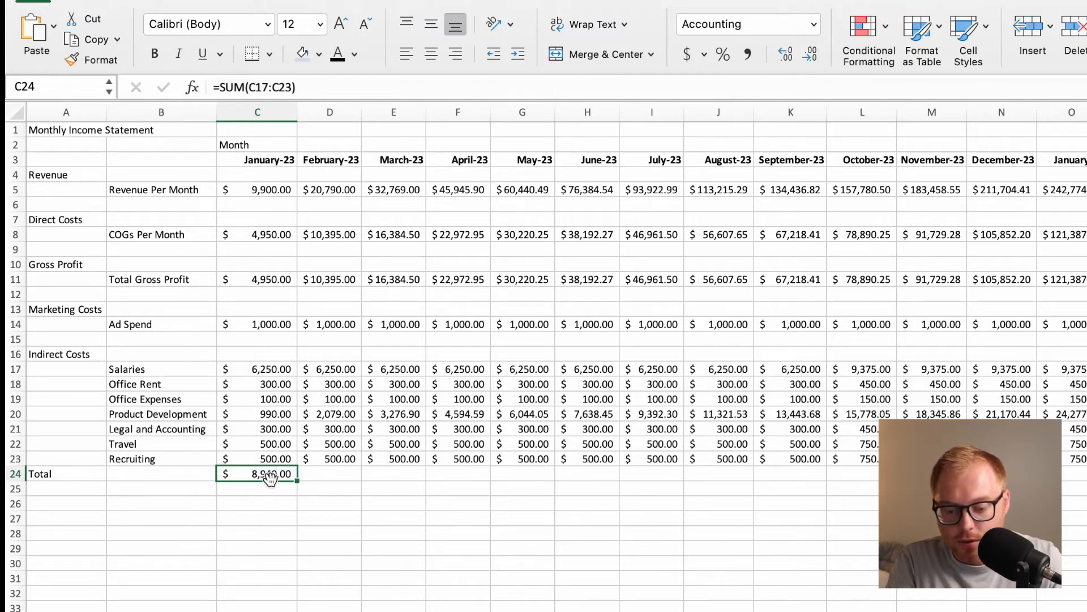
pyautogui.moveTo(298, 482); pyautogui.dragTo(1082, 591)
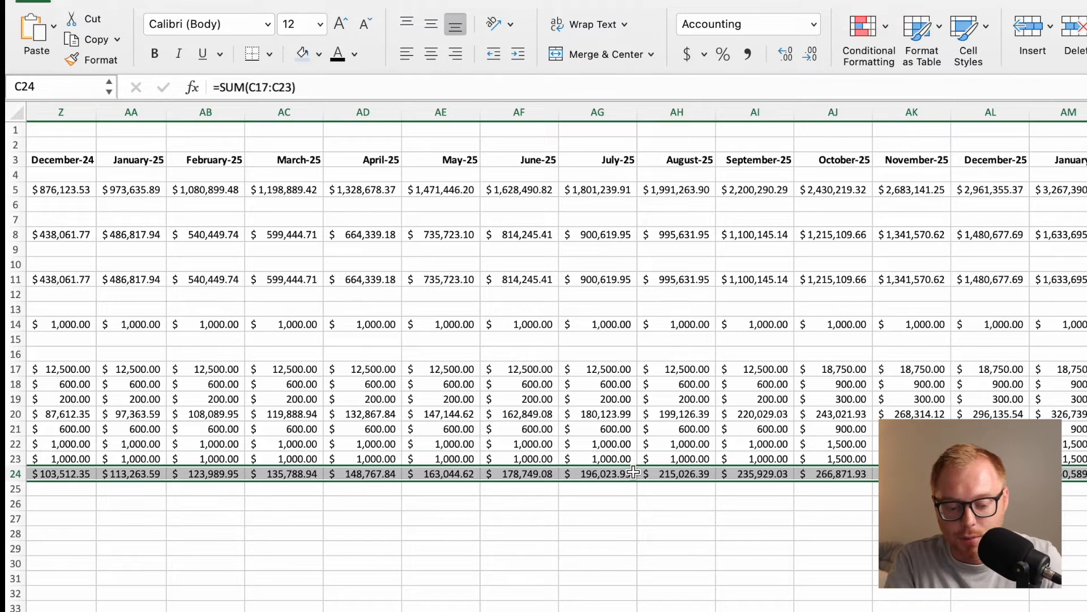
pyautogui.click(548, 499)
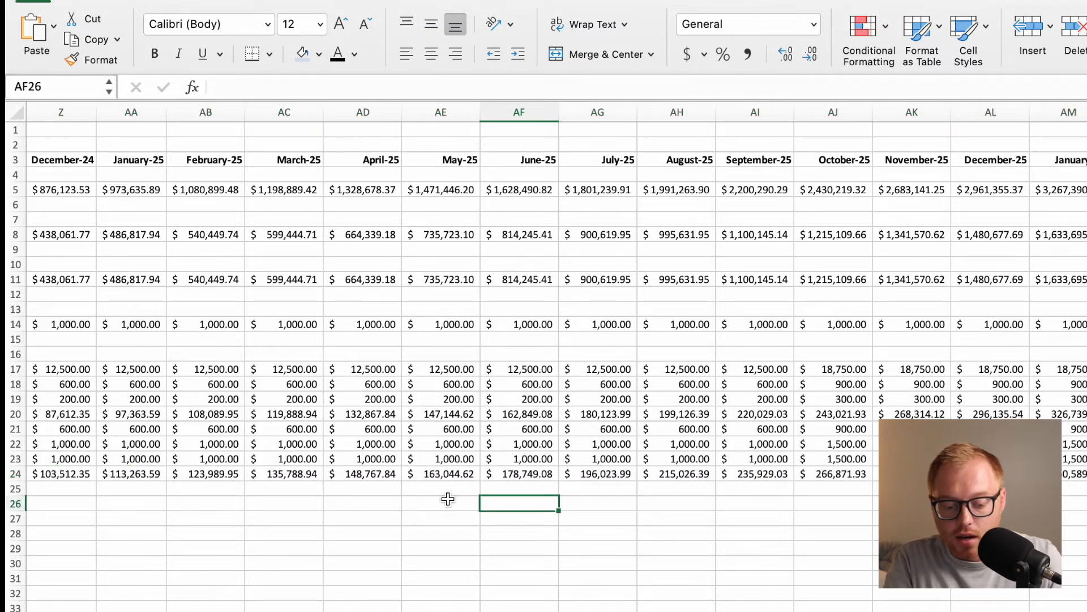
# Extend the A24 label to Total Indirect Costs and make the whole of row 24 bold.
pyautogui.hscroll(-20, 448, 499)
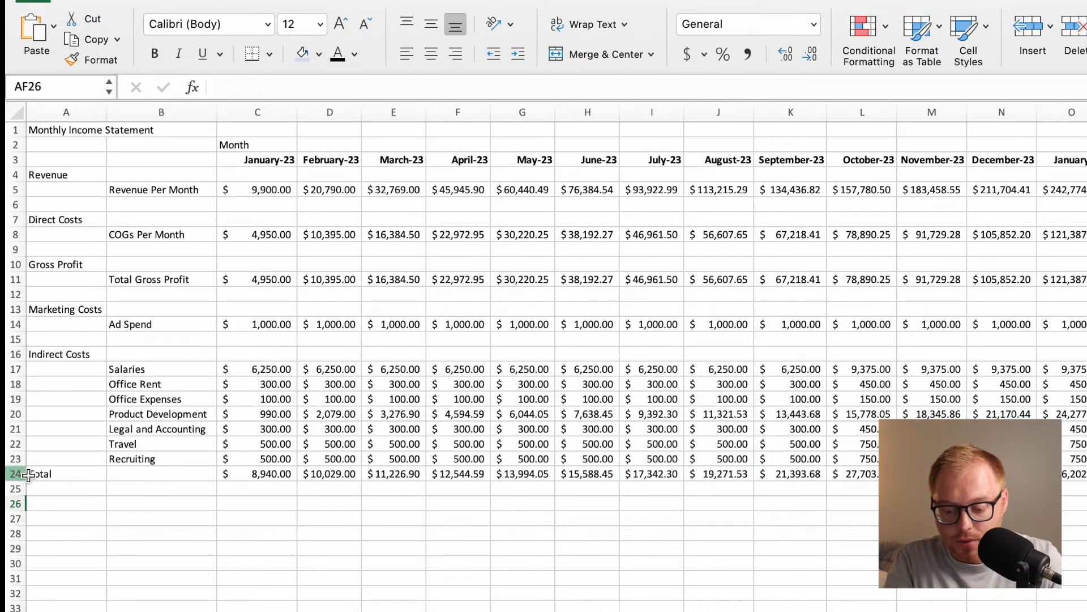
pyautogui.click(29, 474)
pyautogui.doubleClick(55, 474)
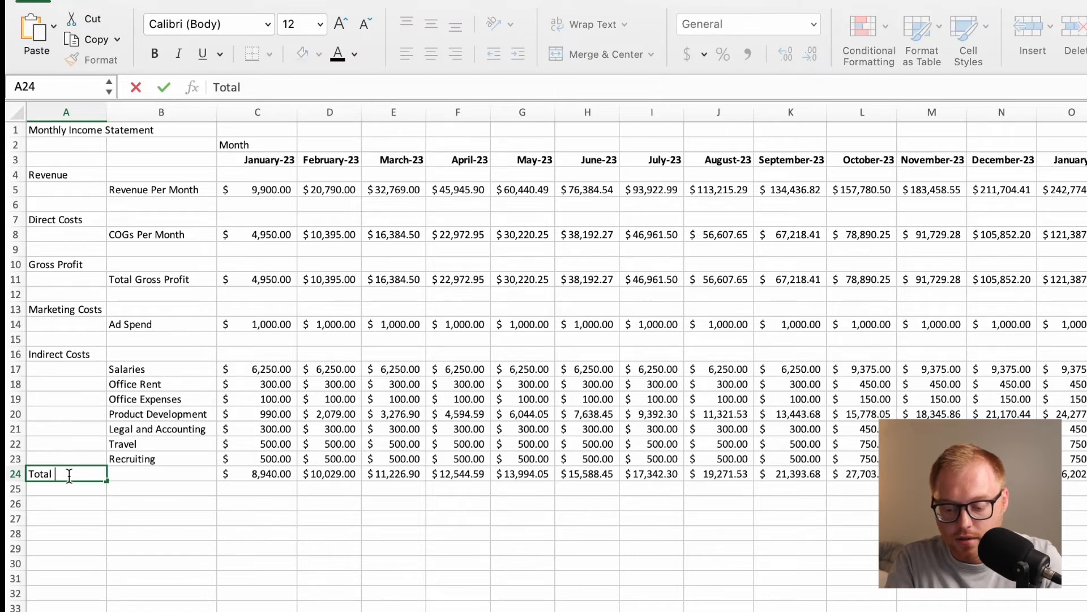
pyautogui.write('Indirect Cos')
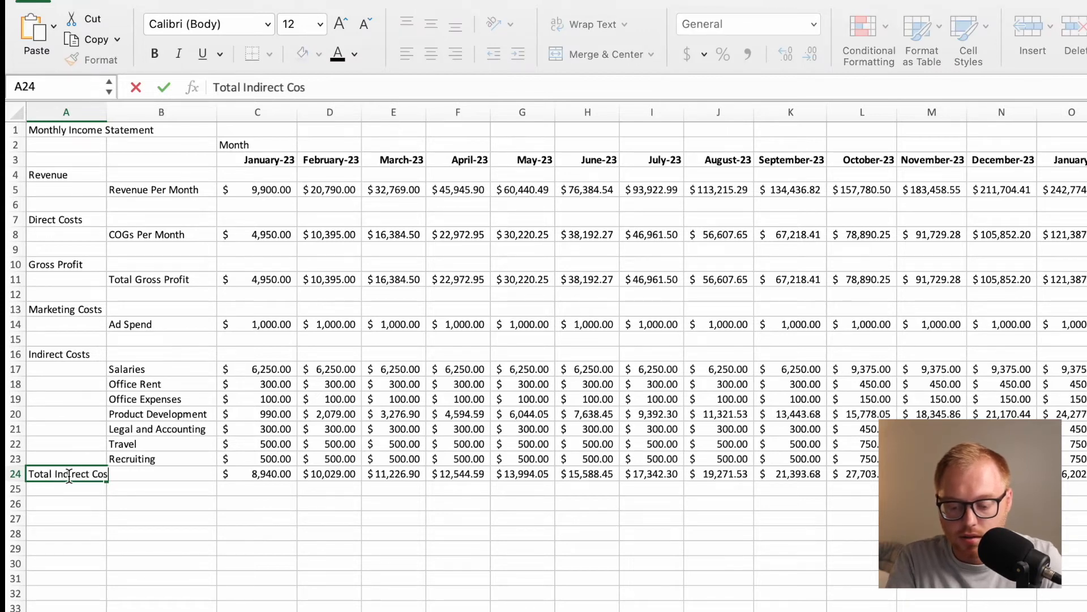
pyautogui.write('t')
pyautogui.press('Return')
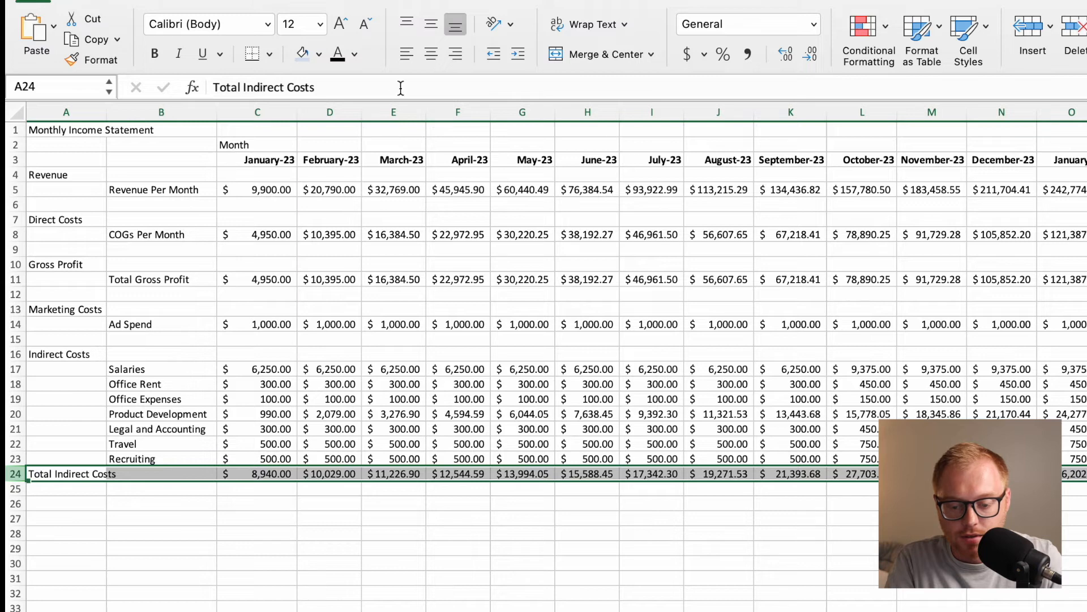
pyautogui.click(159, 54)
pyautogui.click(181, 311)
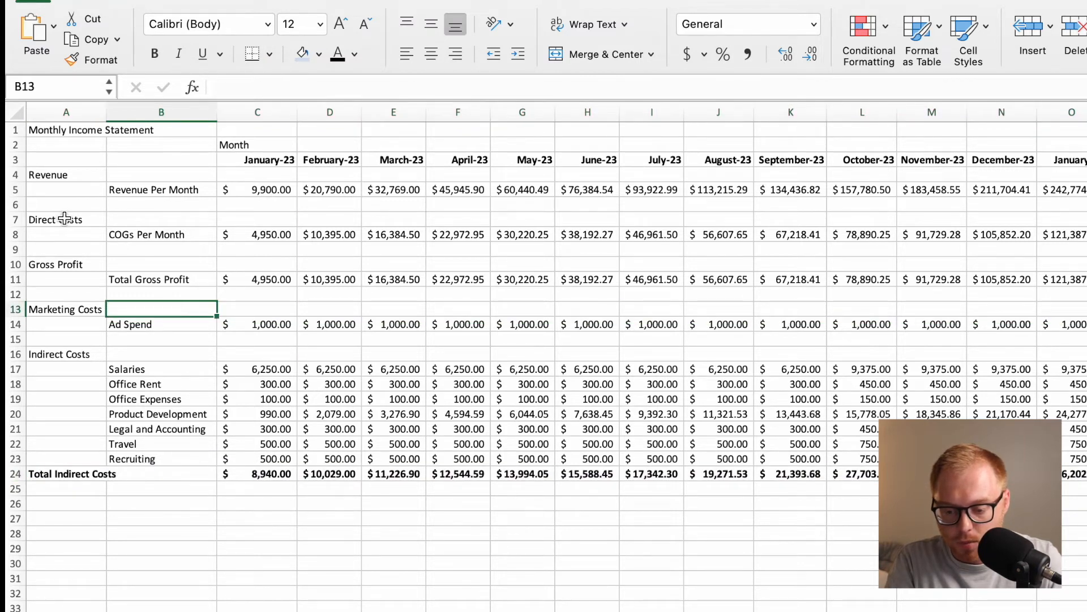
# Format the whole Total Gross Profit row 11 as Accounting, left-aligned and bold.
pyautogui.click(16, 280)
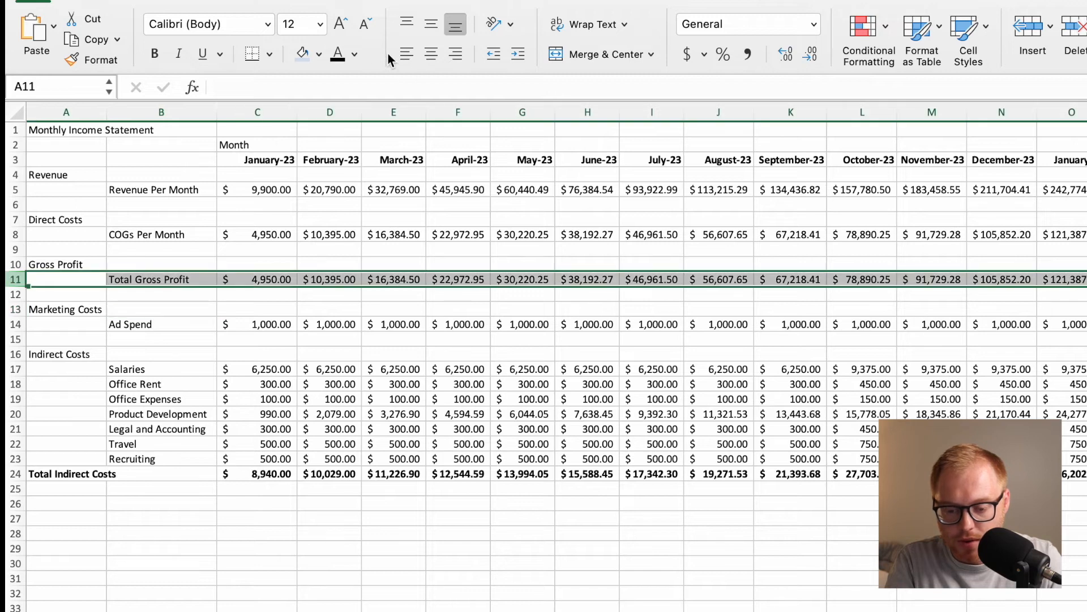
pyautogui.click(685, 54)
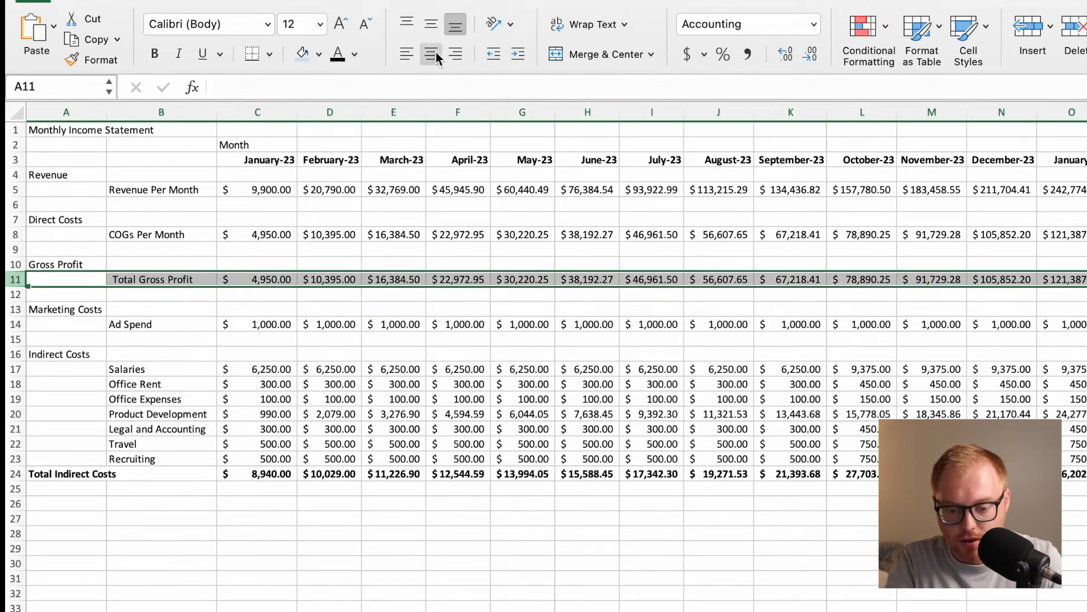
pyautogui.click(417, 55)
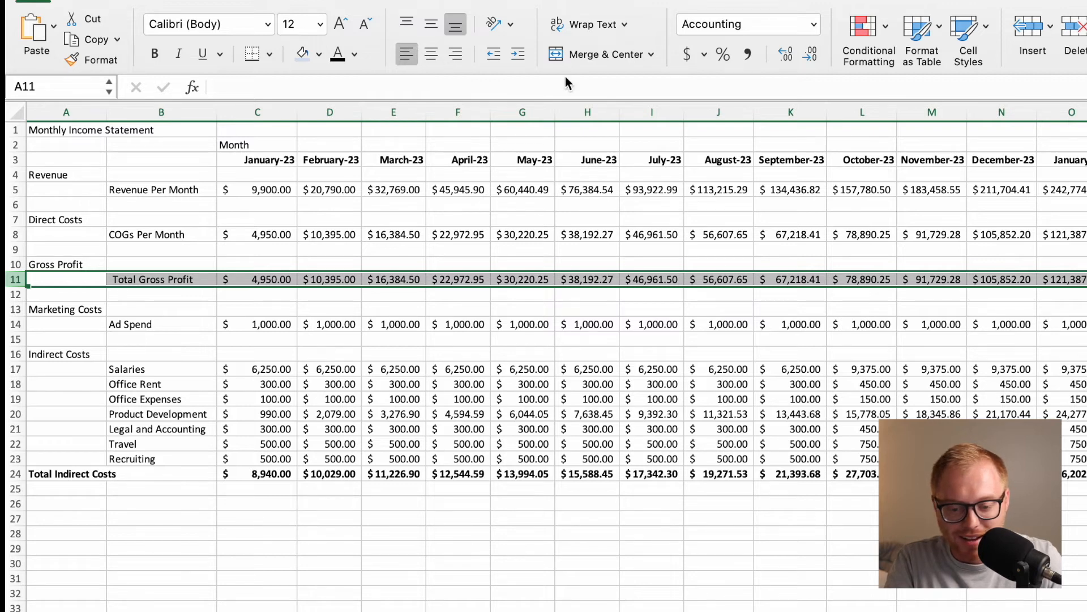
pyautogui.click(156, 59)
# Enter the label EBIDTA in A26, below the Total Indirect Costs row.
pyautogui.click(229, 364)
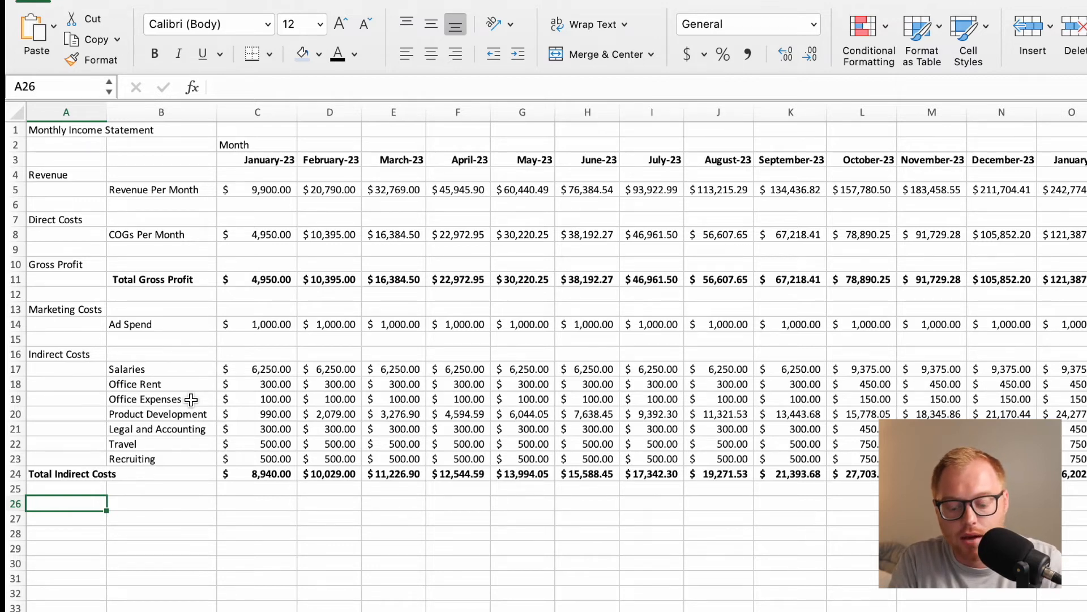
pyautogui.write('EBIDTA')
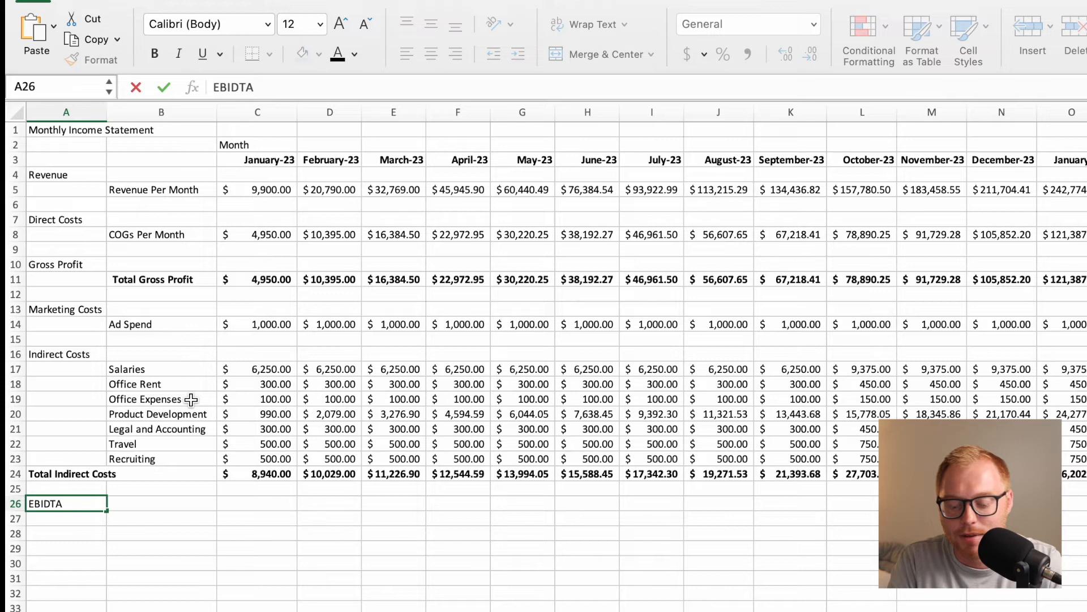
pyautogui.press('Return')
pyautogui.press('Right')
pyautogui.press('Up')
pyautogui.press('Right')
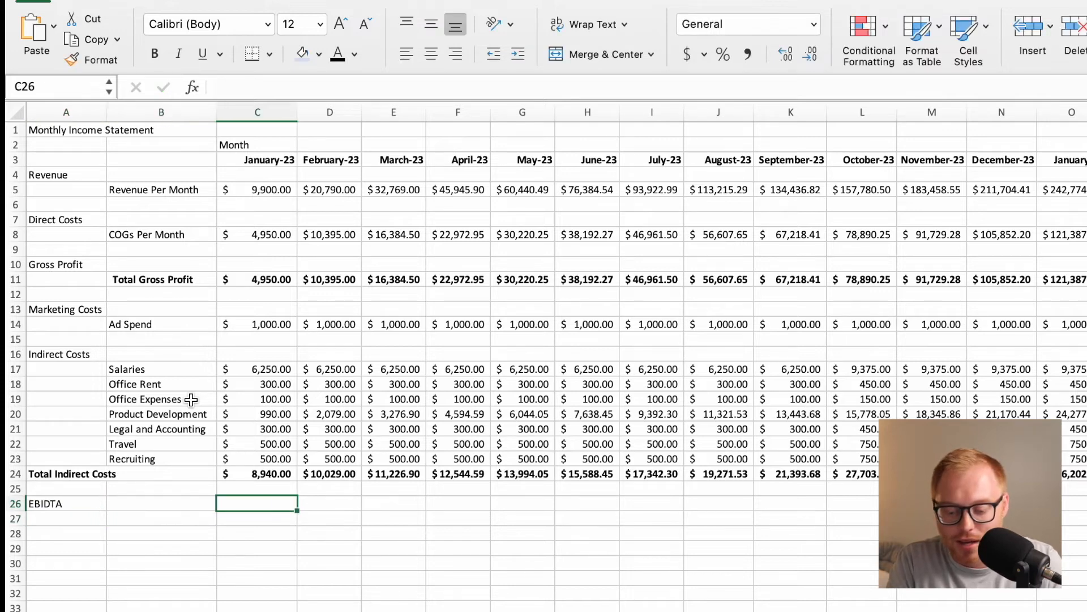
pyautogui.write('$')
pyautogui.press('BackSpace')
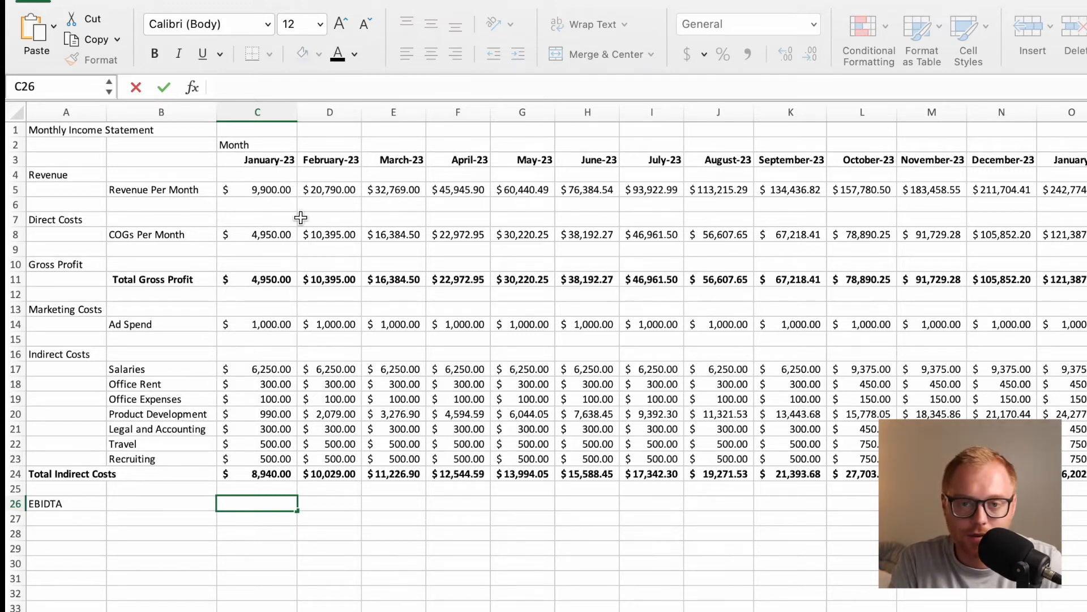
pyautogui.click(266, 279)
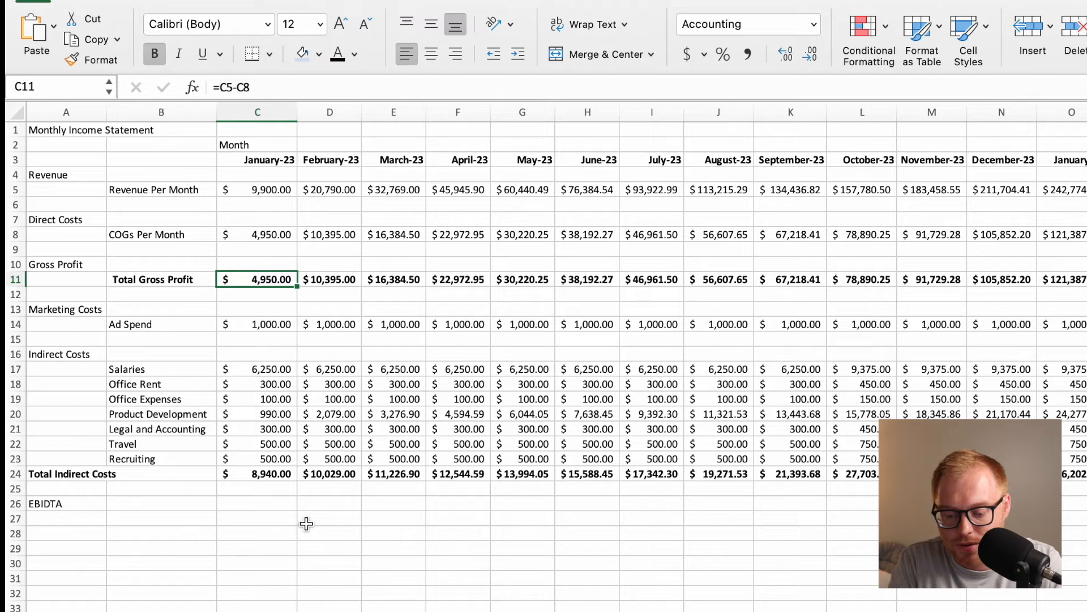
# Calculate the January-23 EBIDTA in C26 as gross profit minus ad spend and total indirect costs with =C11-C14-C24.
pyautogui.click(272, 505)
pyautogui.write('=')
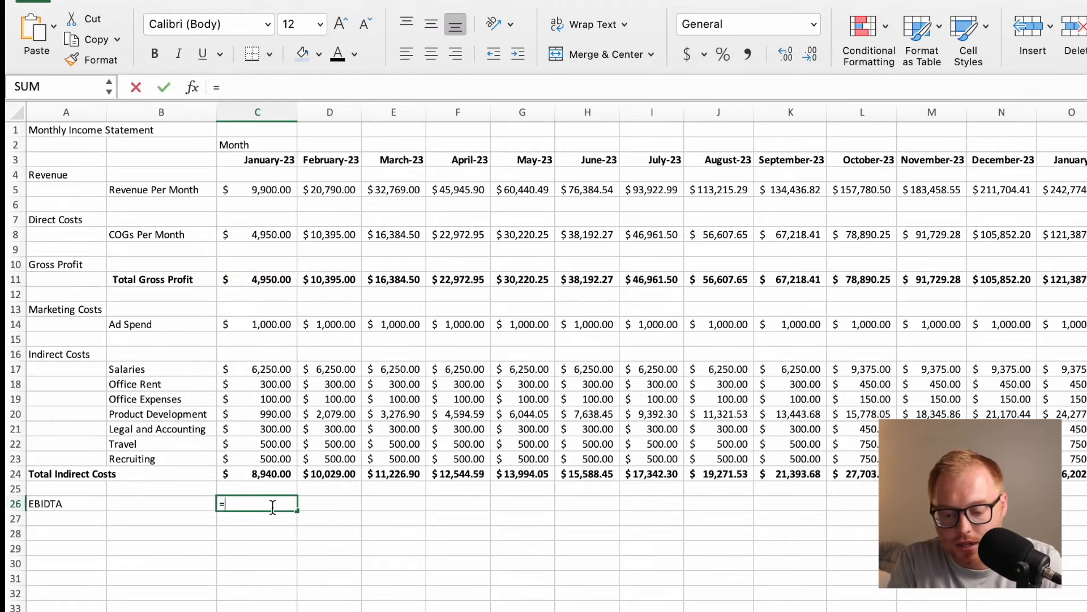
pyautogui.click(264, 280)
pyautogui.write('-')
pyautogui.click(261, 327)
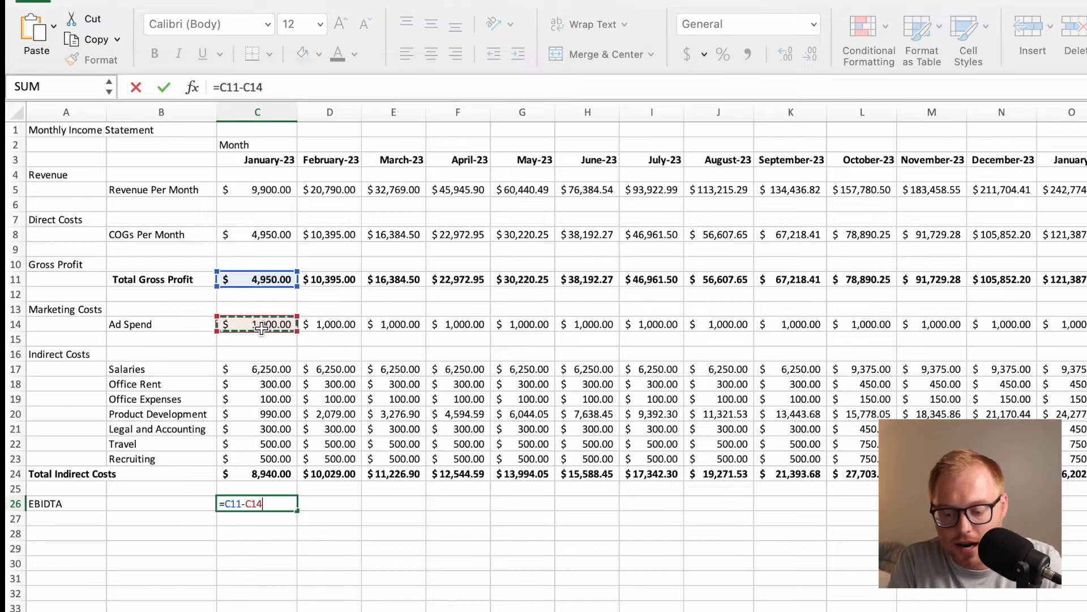
pyautogui.write('-')
pyautogui.click(262, 474)
pyautogui.press('Return')
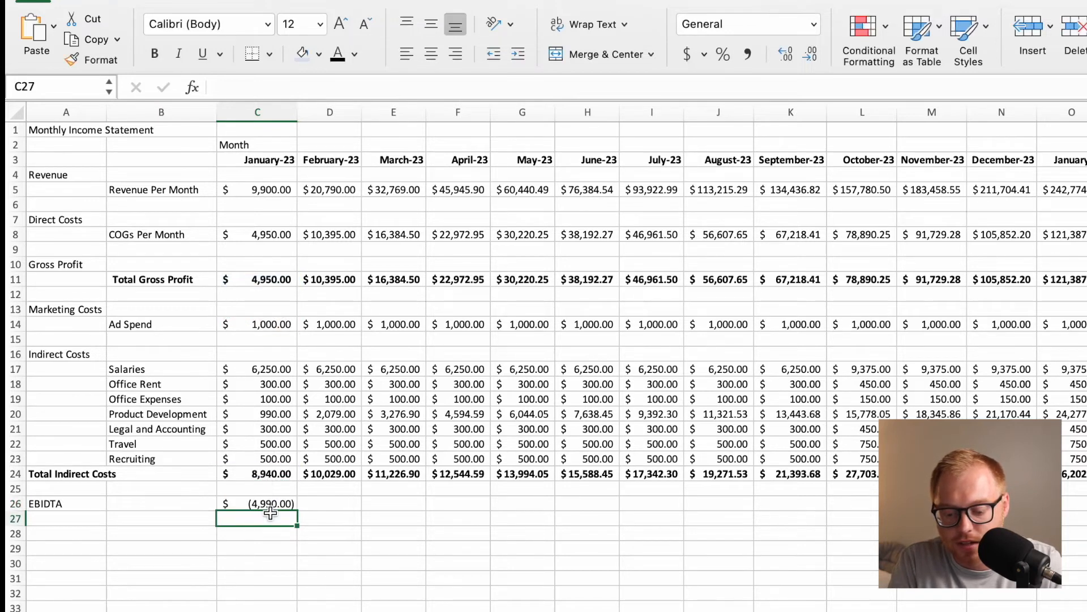
# Fill the EBIDTA formula from C26 across the months in row 26.
pyautogui.click(267, 503)
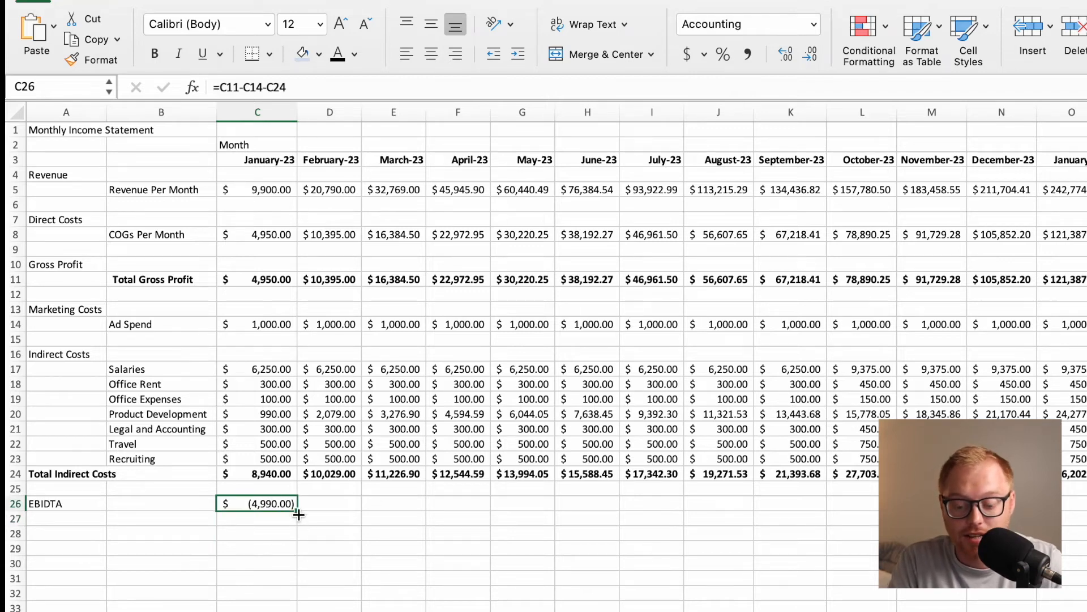
pyautogui.click(283, 520)
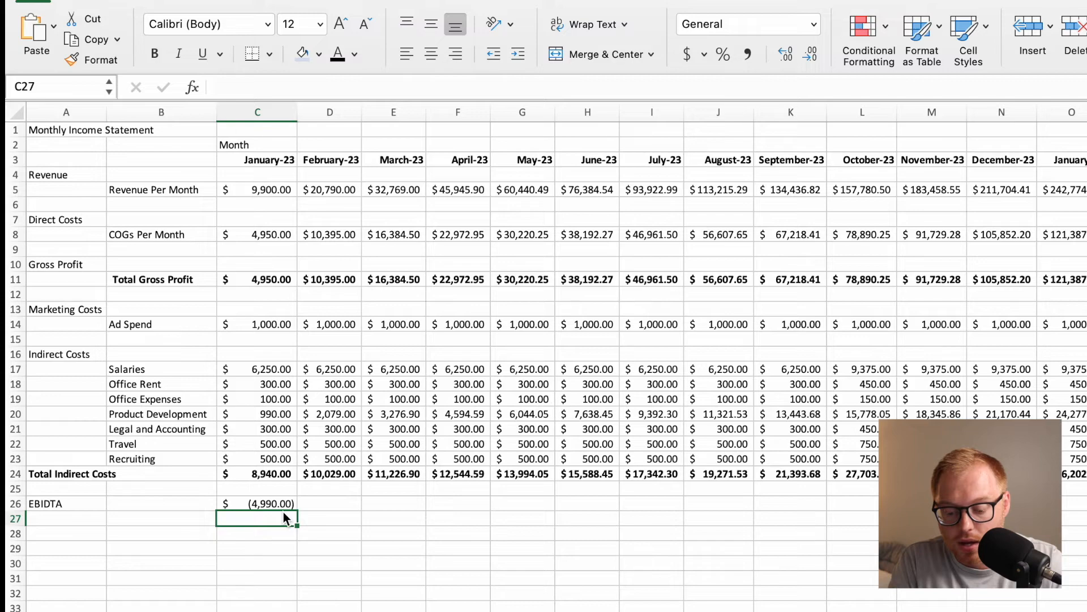
pyautogui.click(285, 503)
pyautogui.moveTo(296, 510); pyautogui.dragTo(1082, 609)
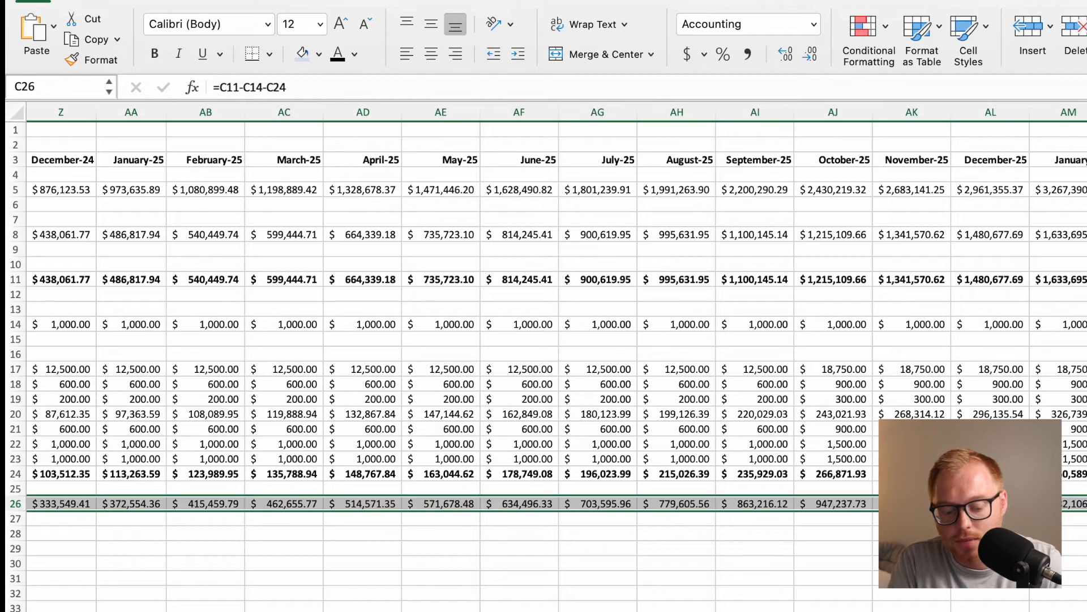
pyautogui.click(389, 532)
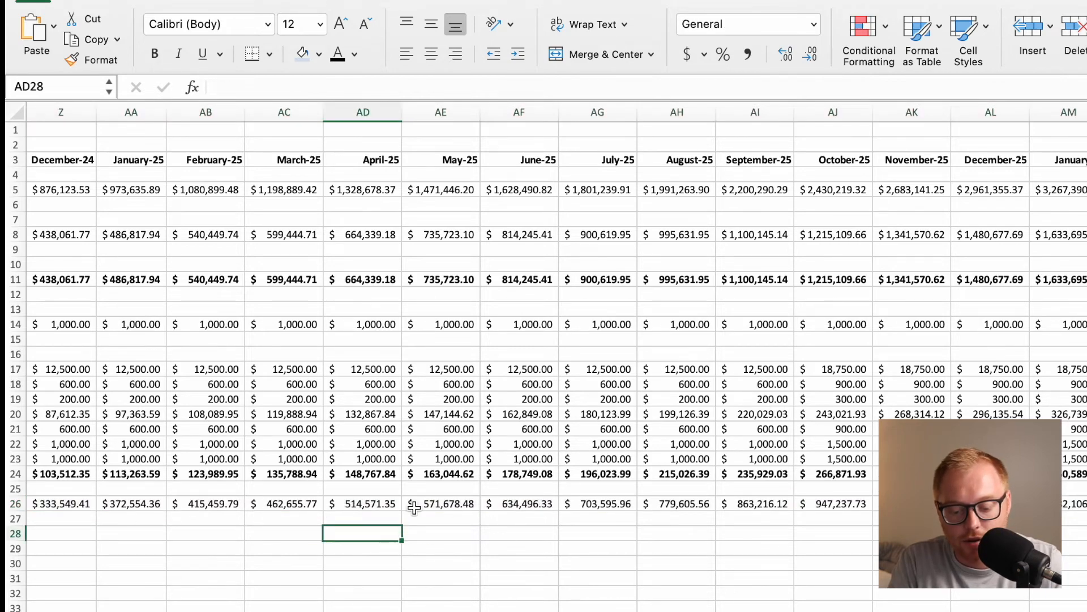
# Shade the whole EBIDTA row 26 with a light blue fill.
pyautogui.hscroll(-5, 338, 512)
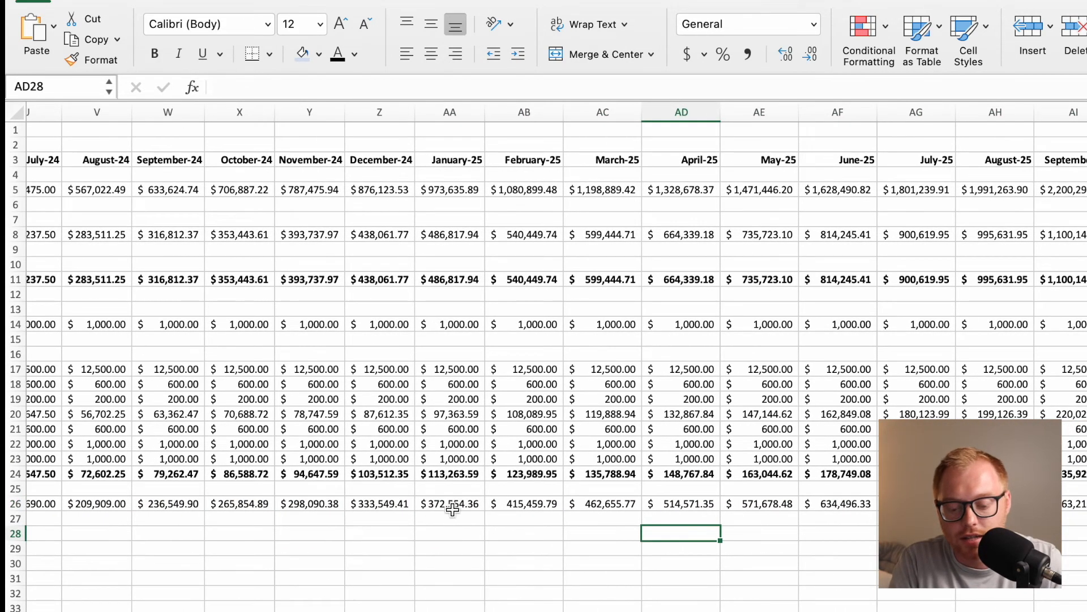
pyautogui.hscroll(-5, 439, 506)
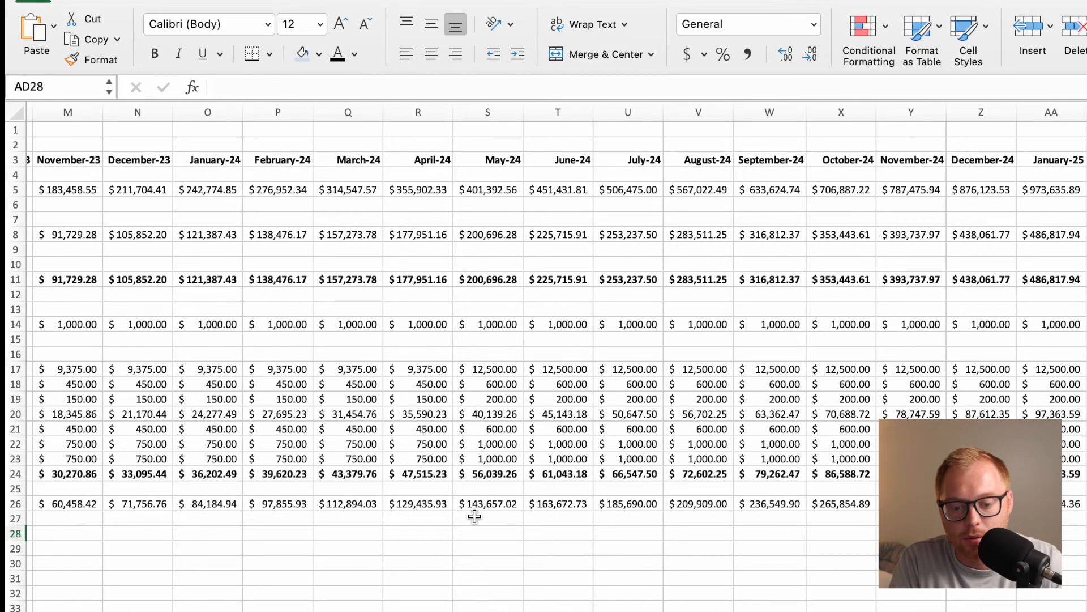
pyautogui.hscroll(-10, 475, 515)
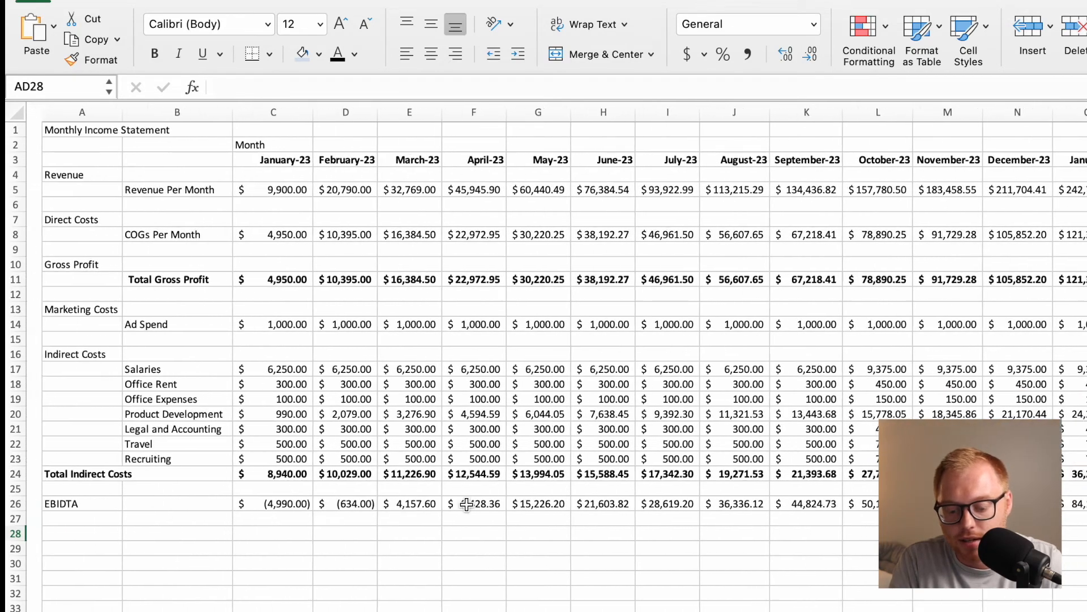
pyautogui.moveTo(340, 503); pyautogui.dragTo(271, 504)
pyautogui.click(295, 547)
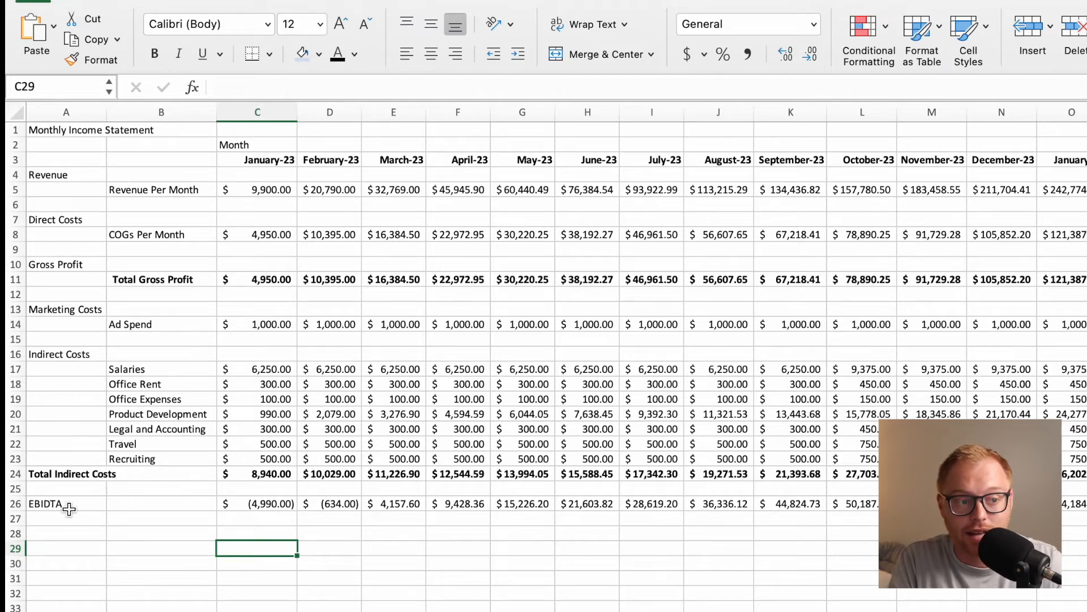
pyautogui.click(15, 503)
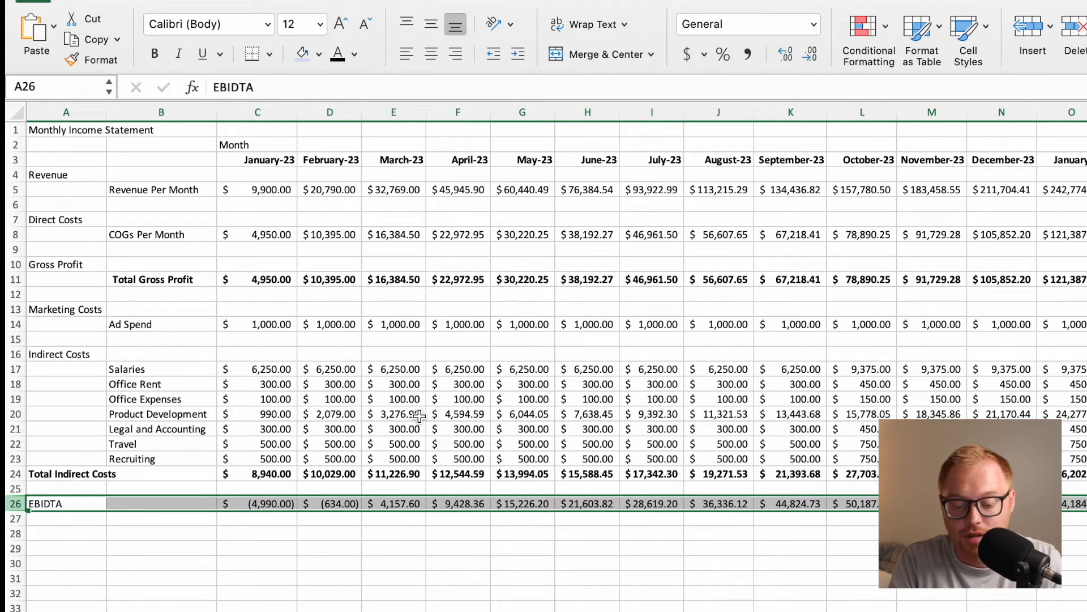
pyautogui.click(162, 538)
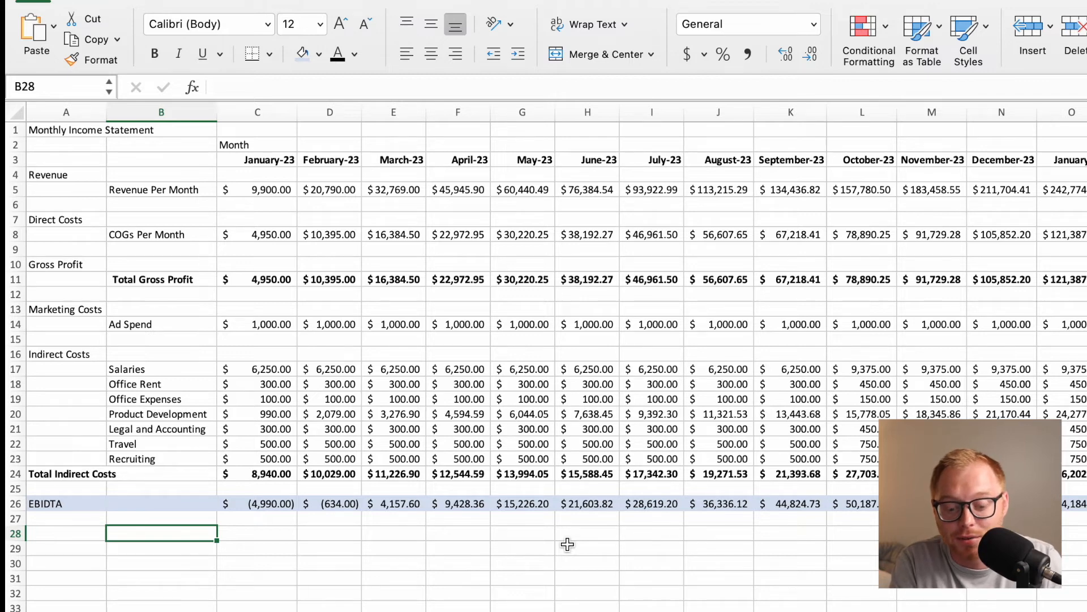
pyautogui.moveTo(272, 504); pyautogui.dragTo(331, 504)
pyautogui.click(320, 536)
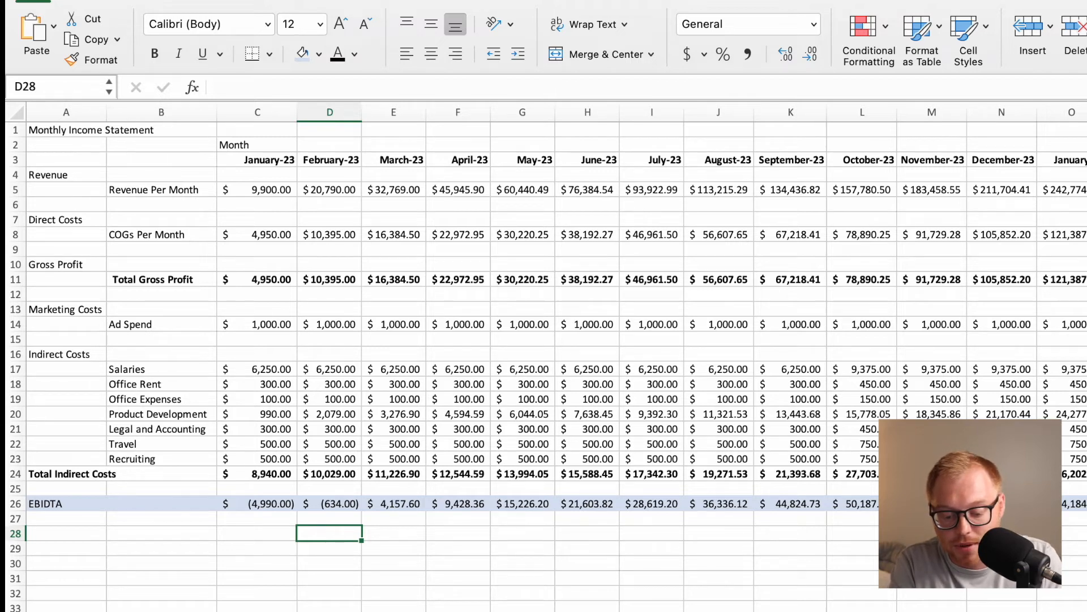
# Add a new sheet after Monthly Income Statement and name it Monthly Cash Flow Statement.
pyautogui.click(418, 604)
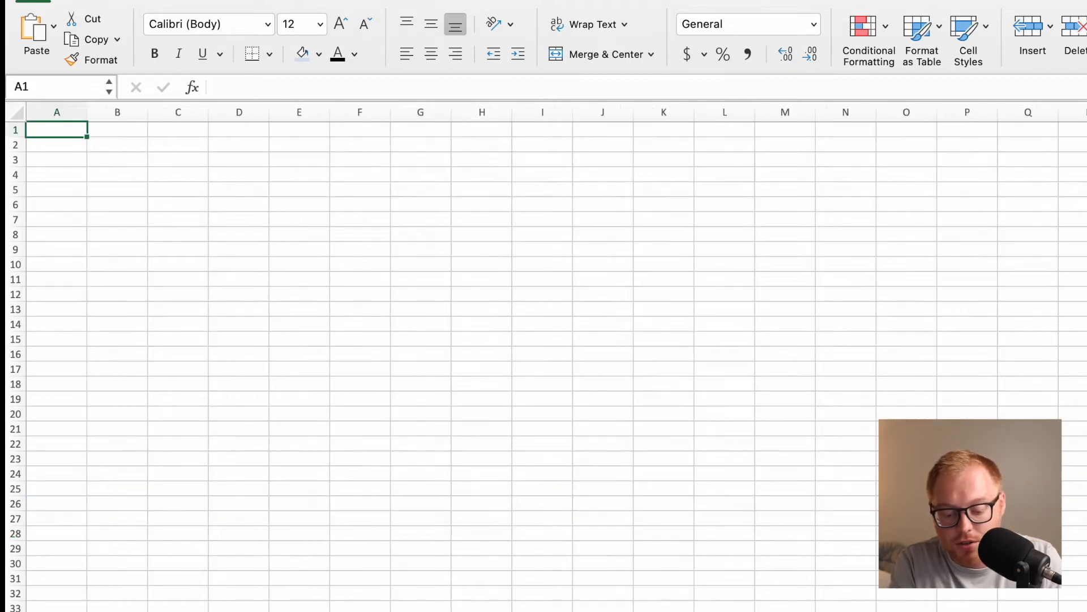
pyautogui.doubleClick(376, 605)
pyautogui.write('Monthly Cash Flow Statement')
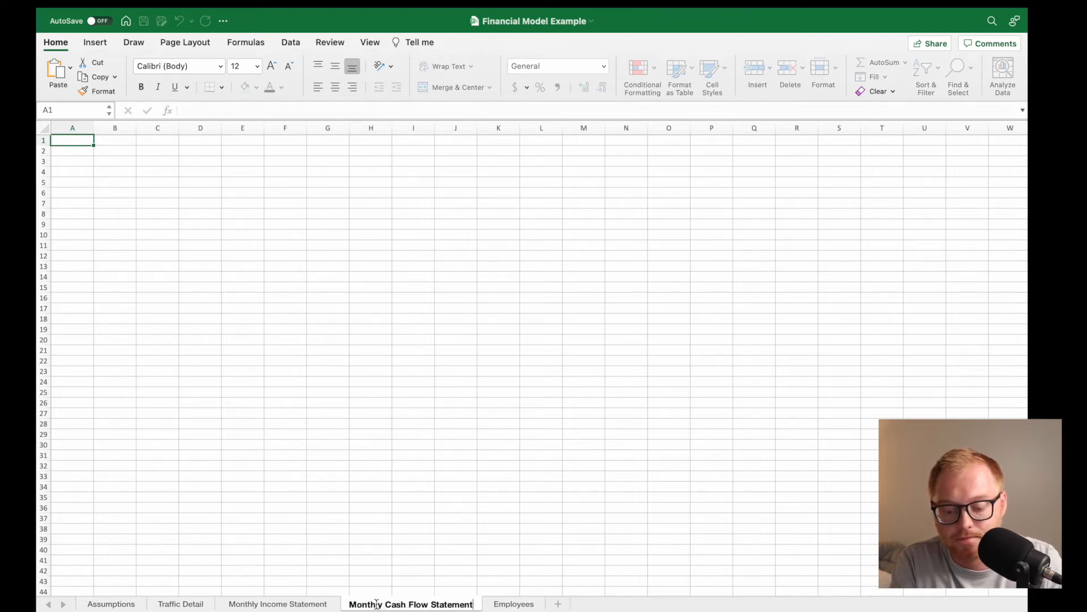
pyautogui.press('Return')
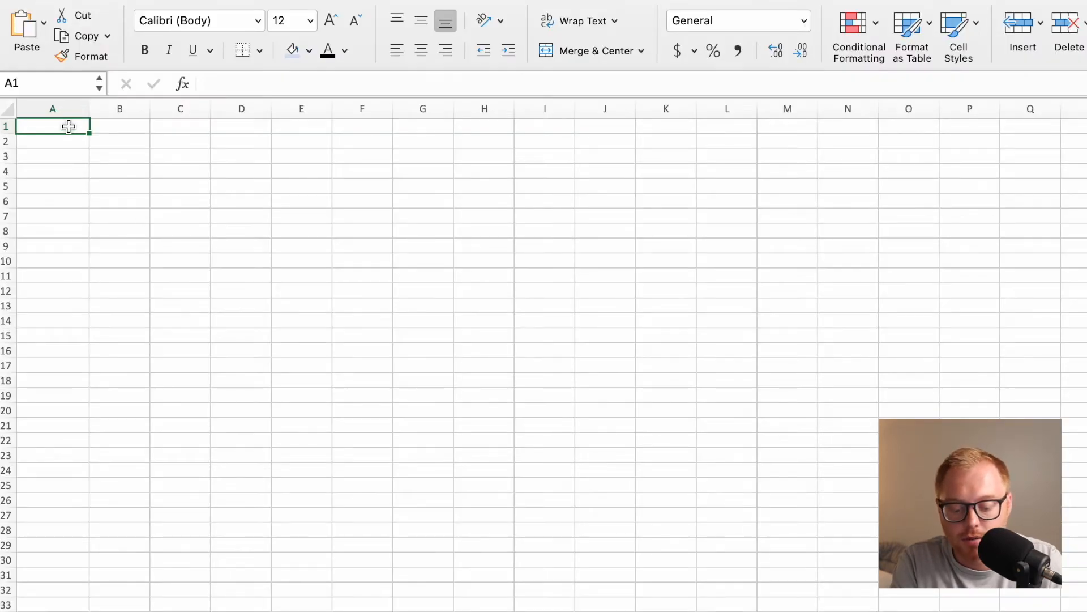
pyautogui.write('Monthly Cash Flow Stateme')
# Enter the title Monthly Cash Flow Statement in A1 and widen column A to about 30.67.
pyautogui.press('BackSpace')
pyautogui.write('ment')
pyautogui.press('Return')
pyautogui.moveTo(89, 108); pyautogui.dragTo(197, 111)
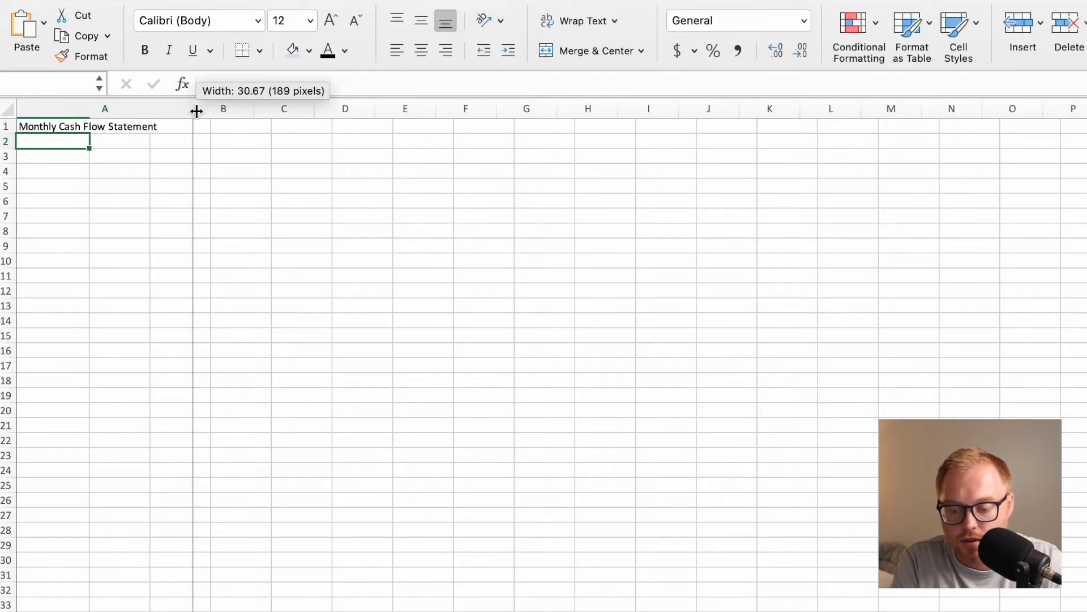
# Enter the header Month in B1 and the first date 1/1/23 in B2.
pyautogui.click(243, 126)
pyautogui.write('Month')
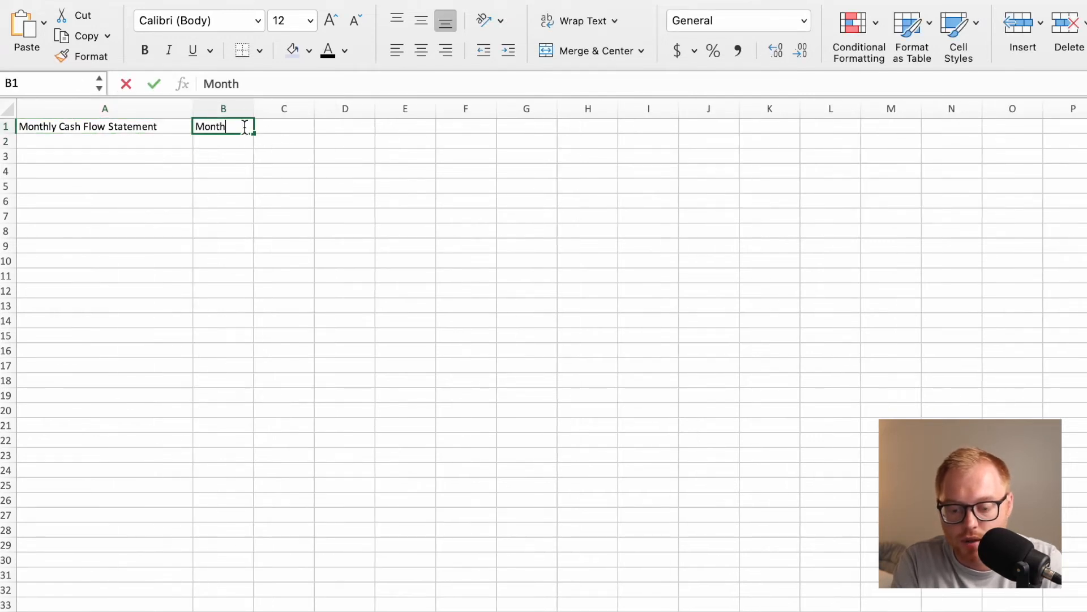
pyautogui.press('Return')
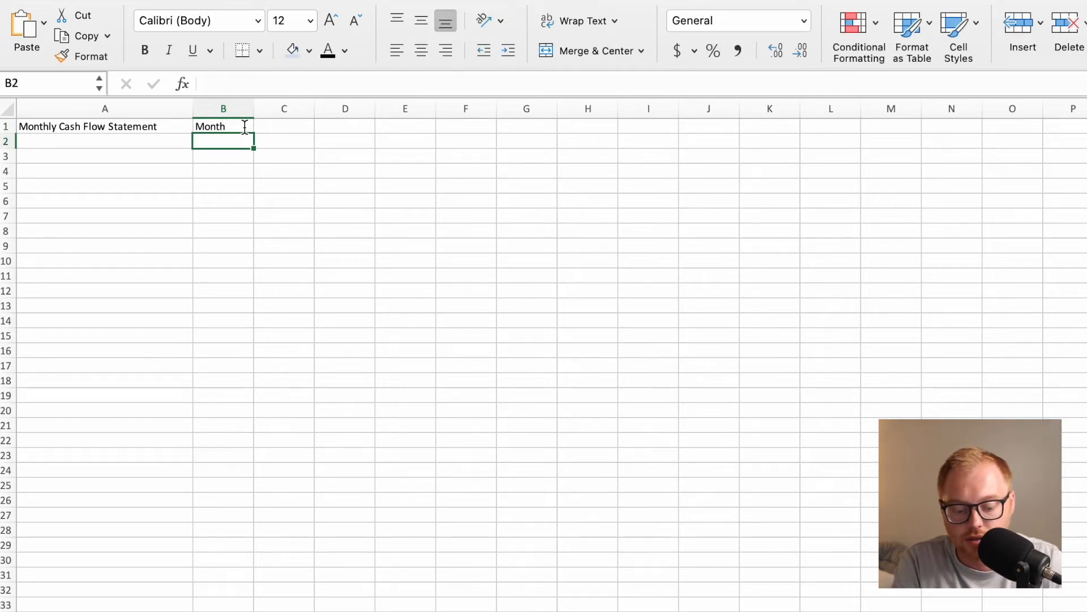
pyautogui.write('1/1/23')
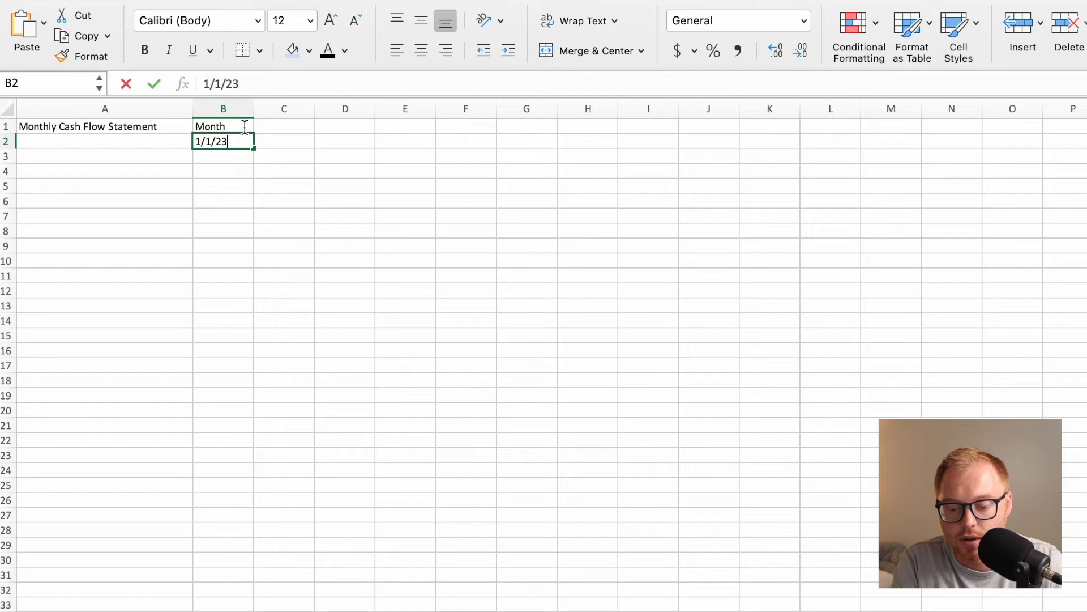
pyautogui.press('Return')
# Format the whole of row 2 as dates of the March-12 type.
pyautogui.moveTo(6, 145); pyautogui.dragTo(6, 146)
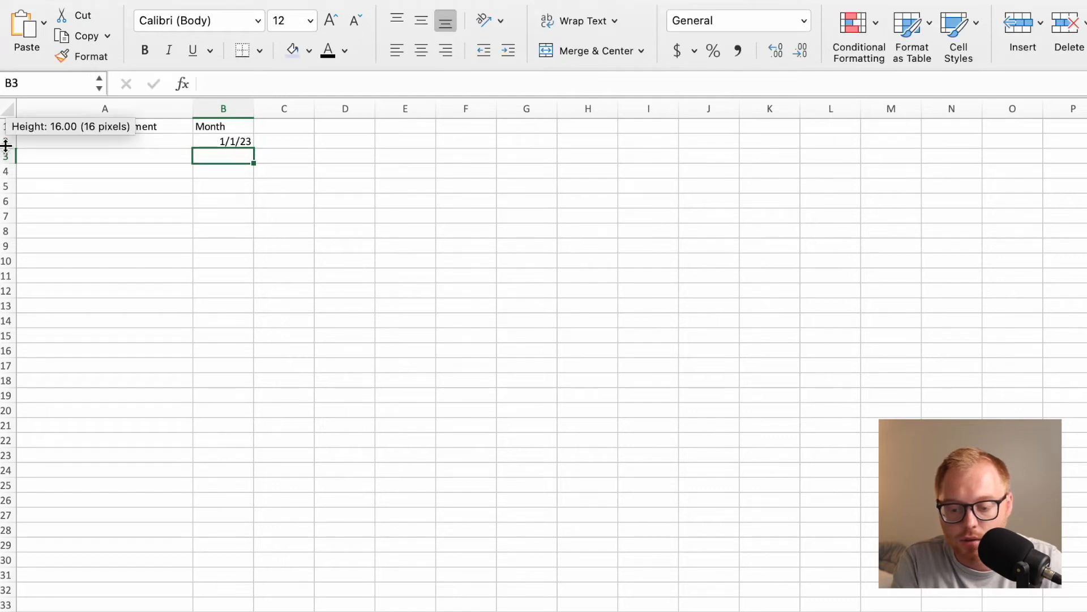
pyautogui.click(5, 142)
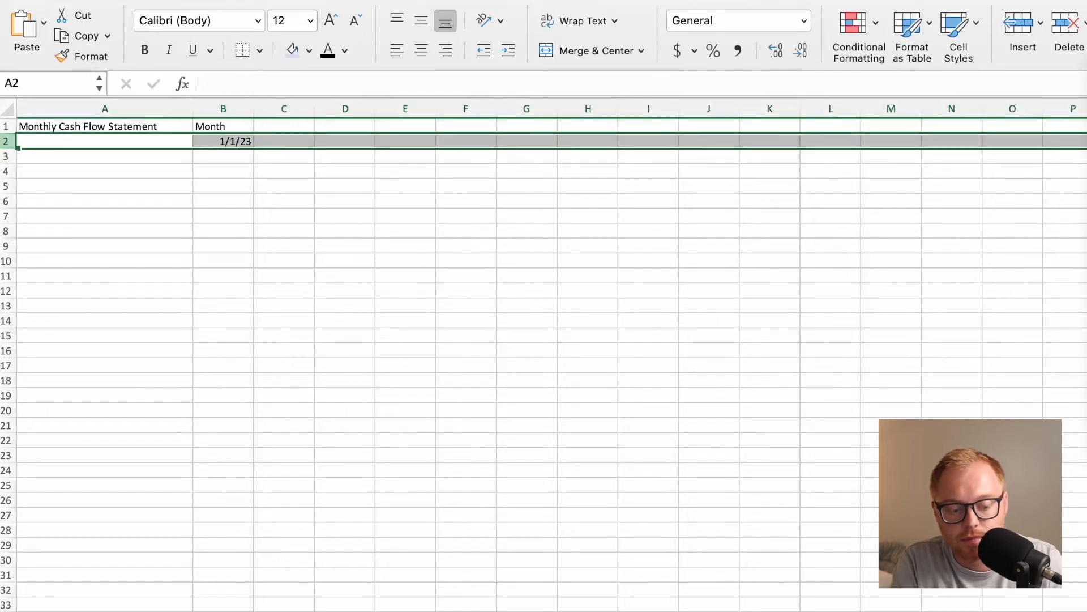
pyautogui.press('super+1')
pyautogui.click(501, 184)
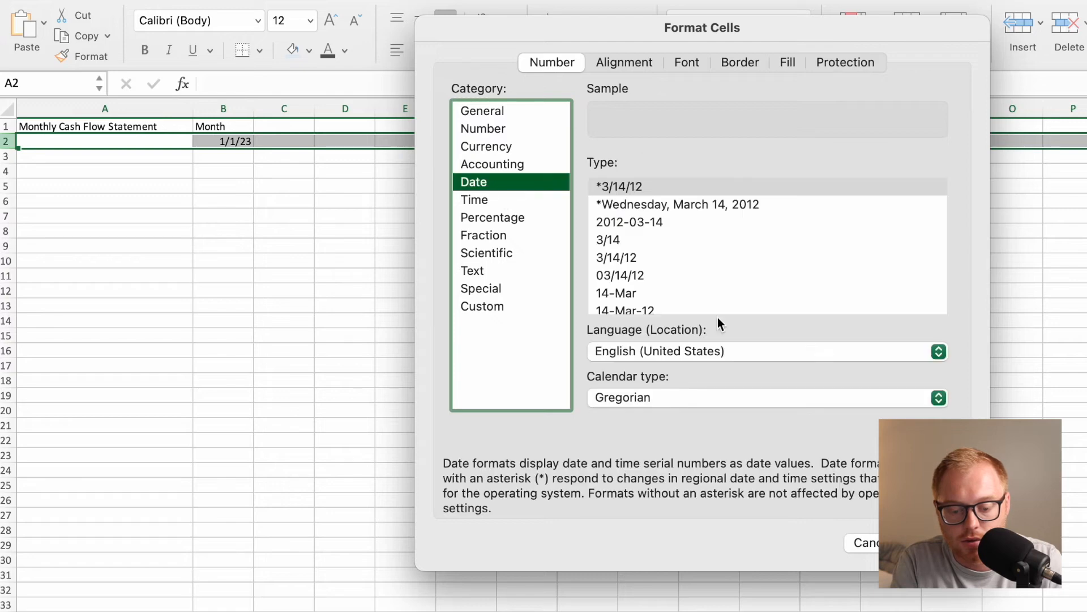
pyautogui.scroll(-2, 673, 284)
pyautogui.click(651, 288)
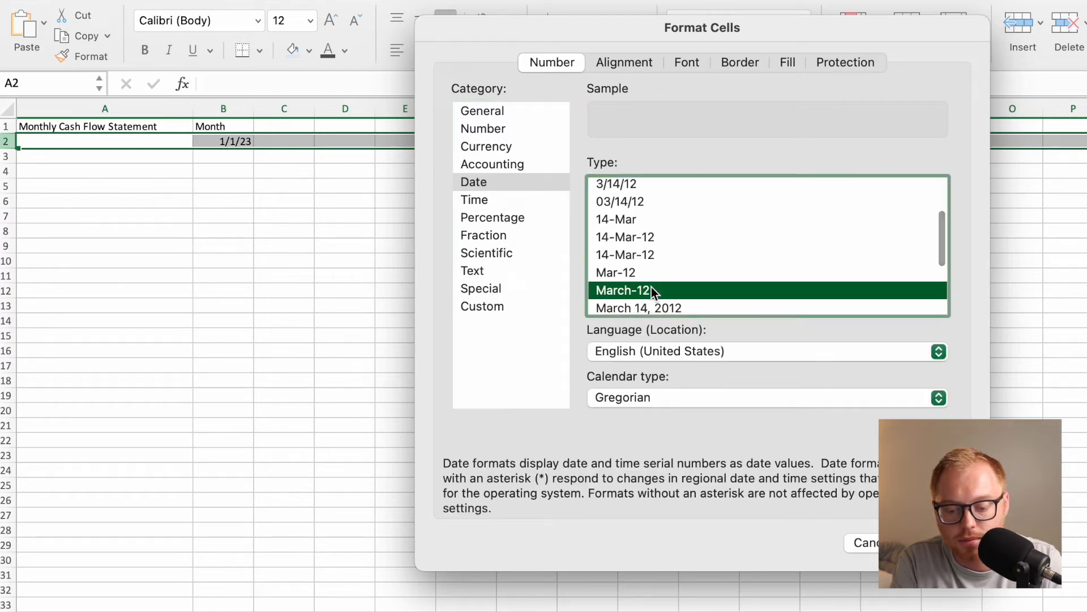
pyautogui.press('Return')
# Enter the formula =EDATE(B2,1) in C2 to produce the month following the first date.
pyautogui.click(274, 140)
pyautogui.write('=')
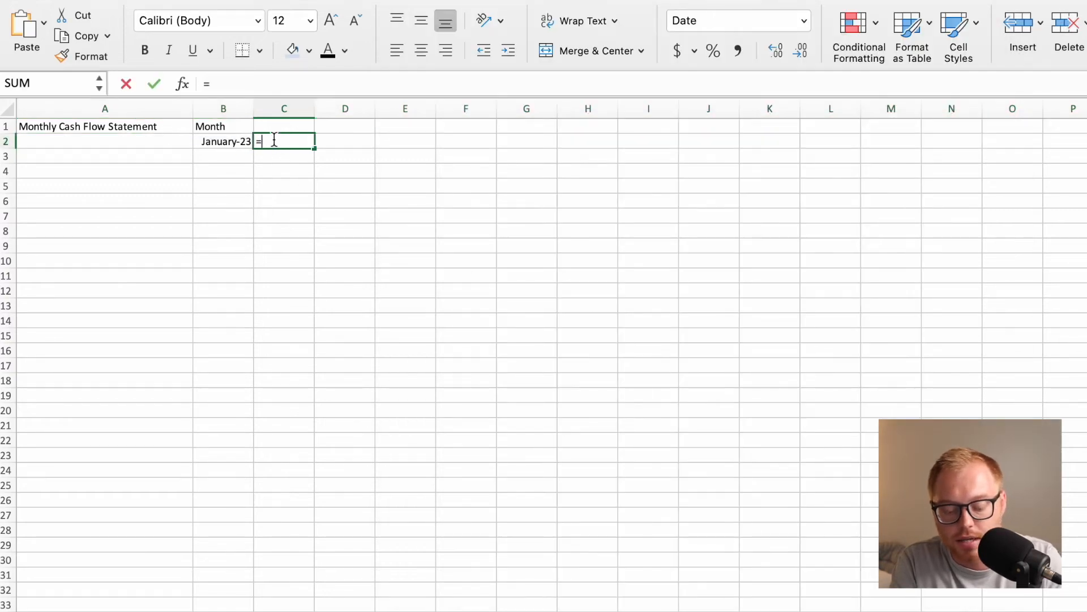
pyautogui.write('EDATE(')
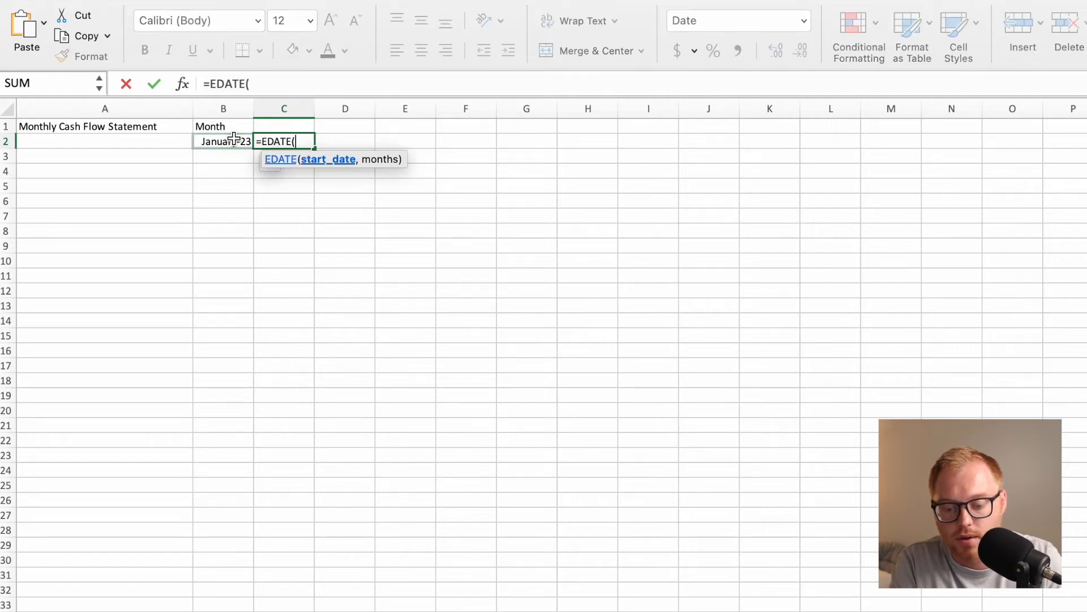
pyautogui.click(234, 138)
pyautogui.write(',1_')
pyautogui.press('Return')
pyautogui.click(729, 387)
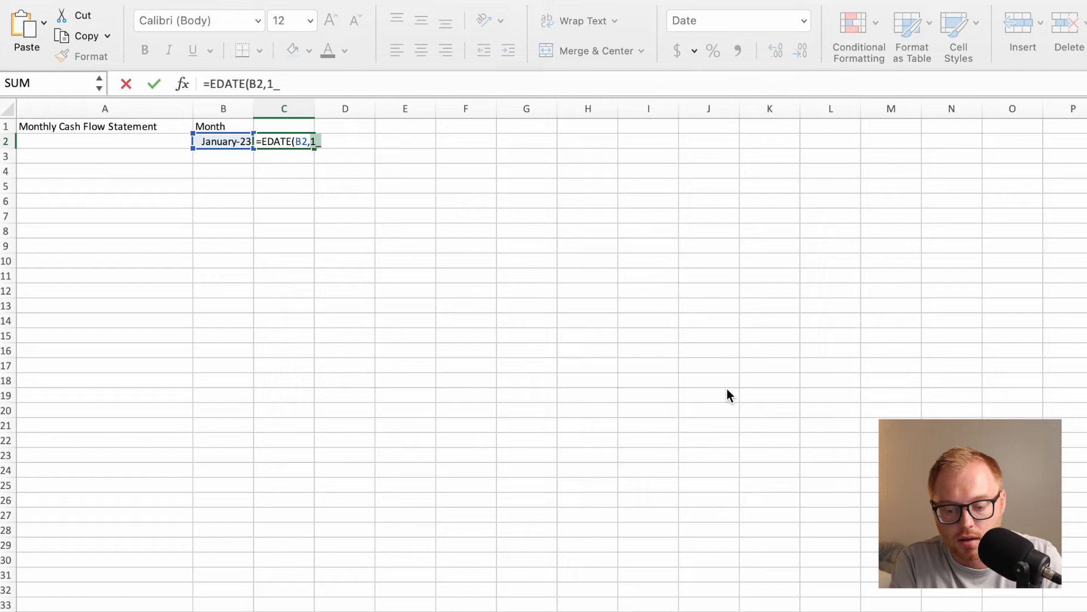
pyautogui.click(325, 85)
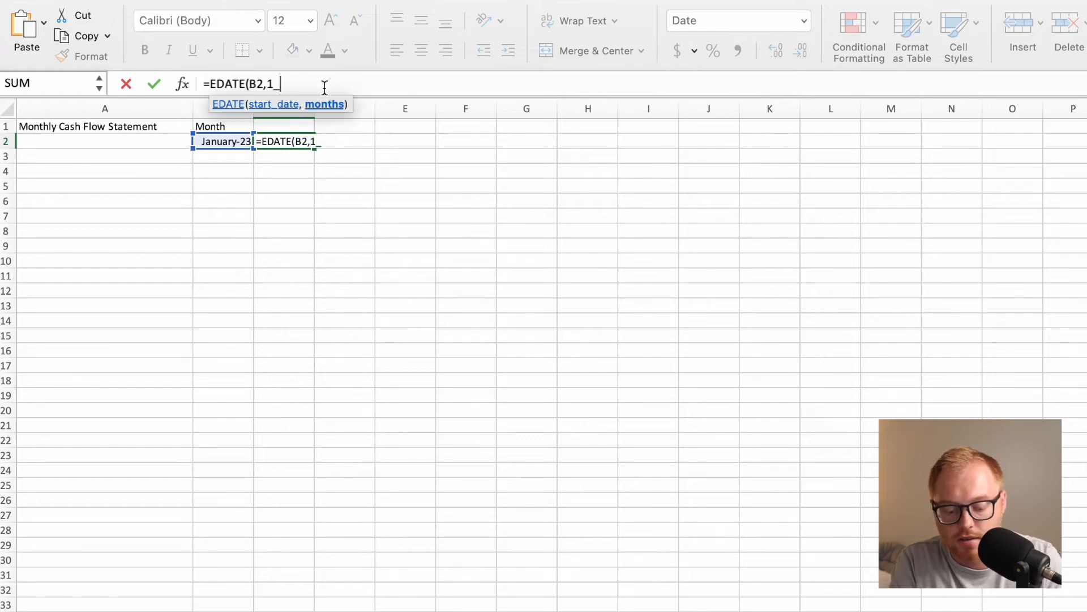
pyautogui.press('BackSpace')
pyautogui.write(')')
pyautogui.press('Return')
pyautogui.press('Up')
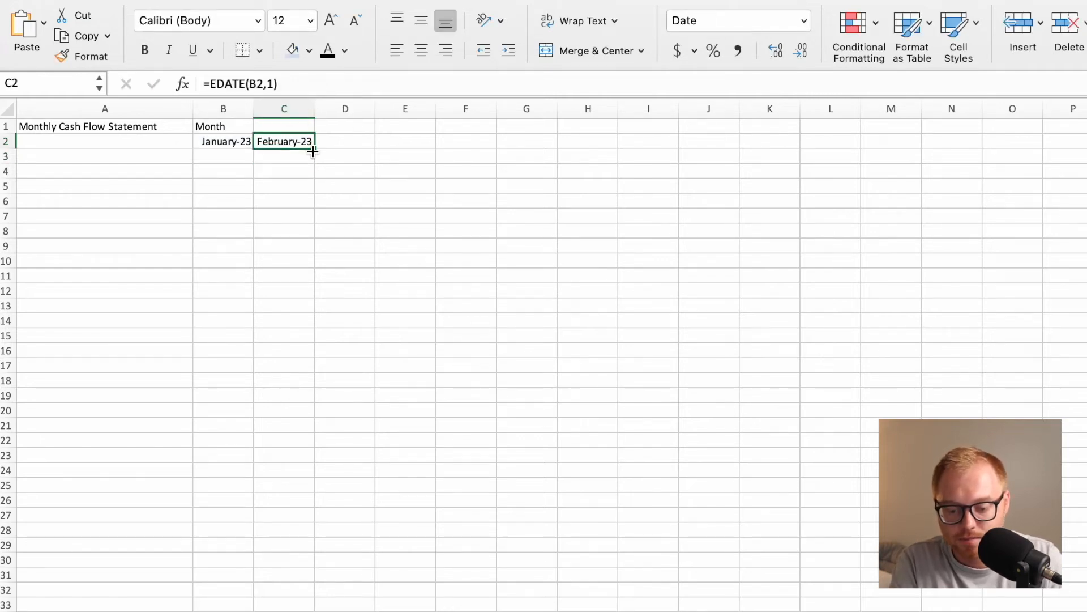
# Fill the C2 month formula across row 2 and adjust the column widths so the long month names fit.
pyautogui.moveTo(314, 150); pyautogui.dragTo(789, 150)
pyautogui.moveTo(746, 108); pyautogui.dragTo(693, 108)
pyautogui.moveTo(565, 108); pyautogui.dragTo(465, 108)
pyautogui.hscroll(-8, 499, 130)
pyautogui.moveTo(336, 109); pyautogui.dragTo(347, 109)
pyautogui.hscroll(-7, 337, 110)
pyautogui.moveTo(220, 112); pyautogui.dragTo(227, 112)
pyautogui.moveTo(160, 112); pyautogui.dragTo(165, 112)
pyautogui.hscroll(-2, 161, 122)
pyautogui.hscroll(-4, 158, 135)
pyautogui.moveTo(388, 110); pyautogui.dragTo(401, 110)
pyautogui.hscroll(-4, 301, 141)
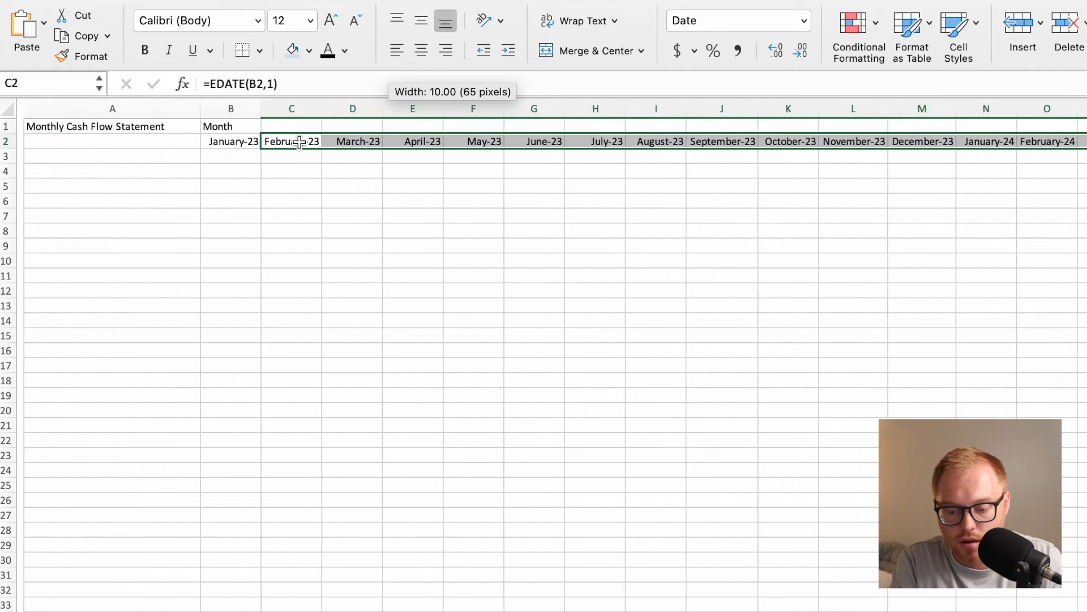
# Enter the label Beginning Cash Balance in A3.
pyautogui.click(164, 165)
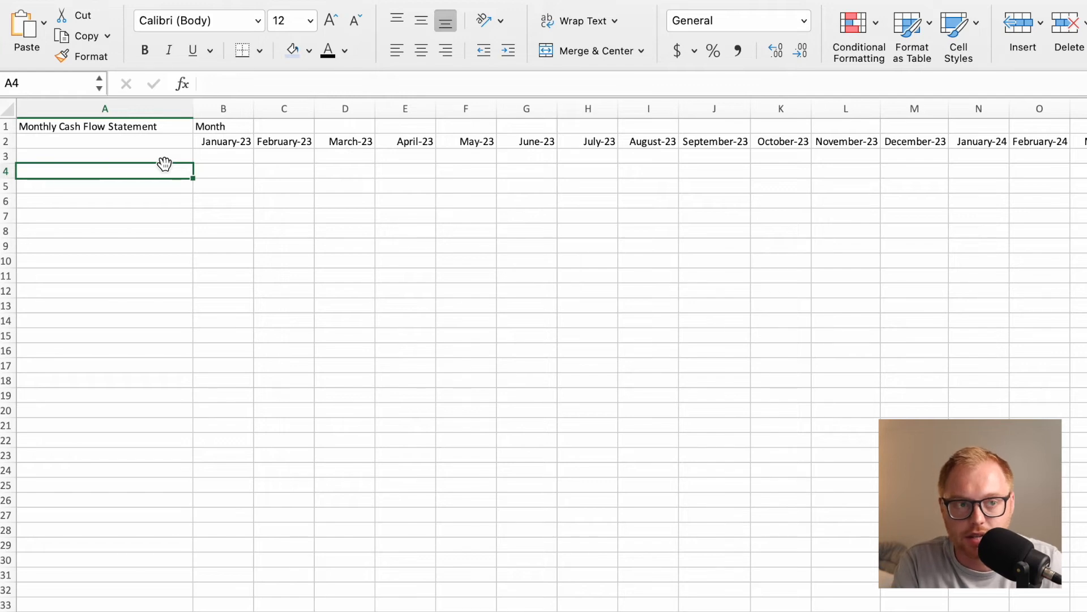
pyautogui.click(165, 159)
pyautogui.write('Beg')
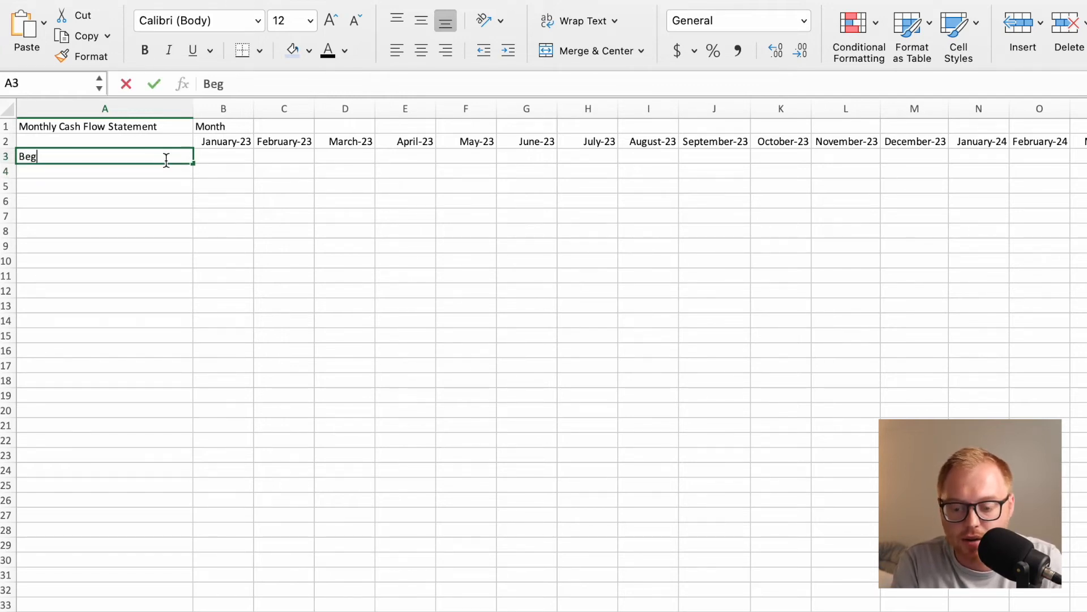
pyautogui.write('inning Cash ')
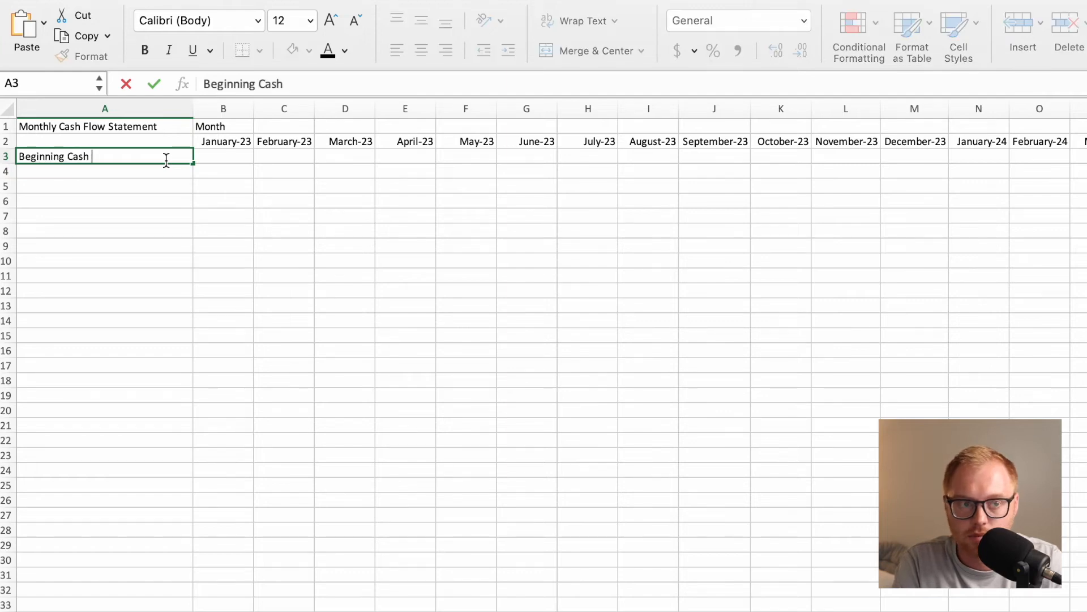
pyautogui.write('Balance')
pyautogui.press('Return')
pyautogui.press('Return')
# Enter the section heading "Cash Receipts:" in A5 and the line item Gross Sales in A6.
pyautogui.write('C')
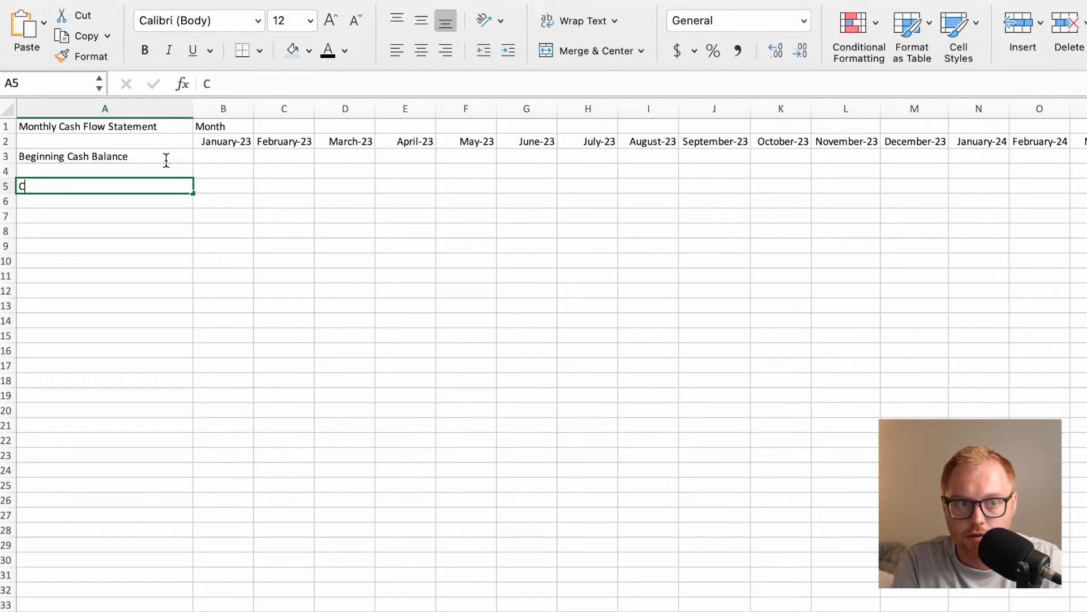
pyautogui.write('ash Receipts')
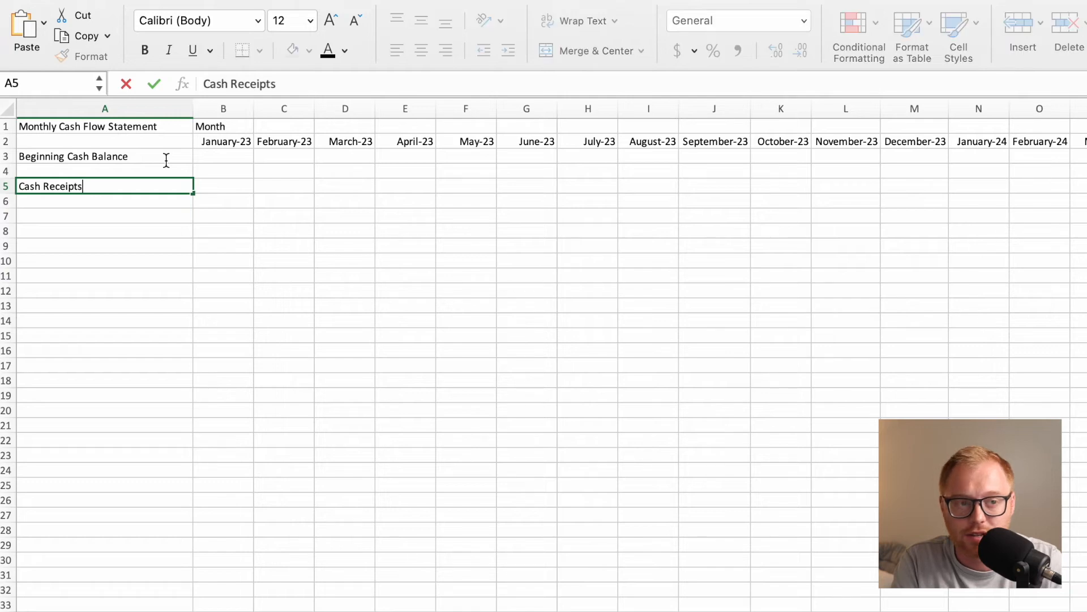
pyautogui.press('Return')
pyautogui.write('Gross Sales')
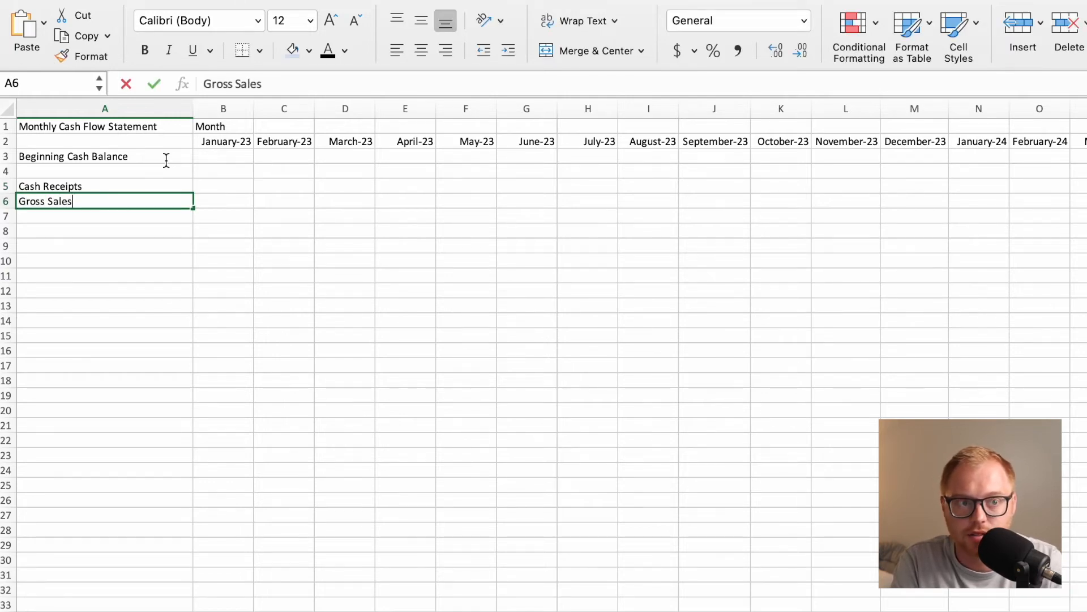
pyautogui.press('Return')
pyautogui.doubleClick(148, 184)
pyautogui.write(':')
pyautogui.press('Return')
# Enter the label "Total Receipts:" in A8, leaving a blank row below Gross Sales.
pyautogui.click(95, 229)
pyautogui.write('Total Receipts:')
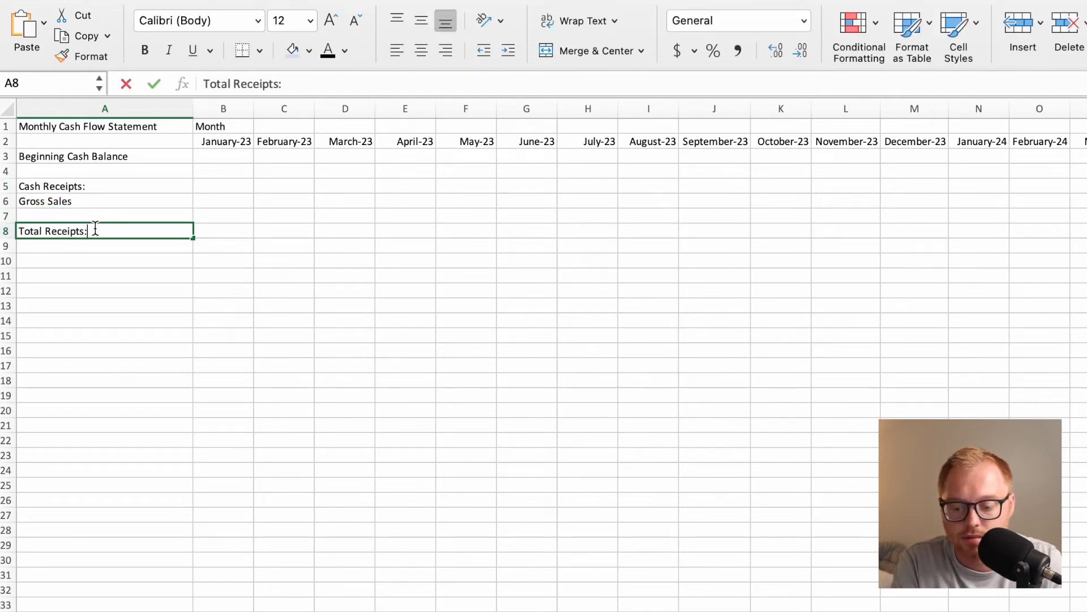
pyautogui.press('Return')
pyautogui.press('Return')
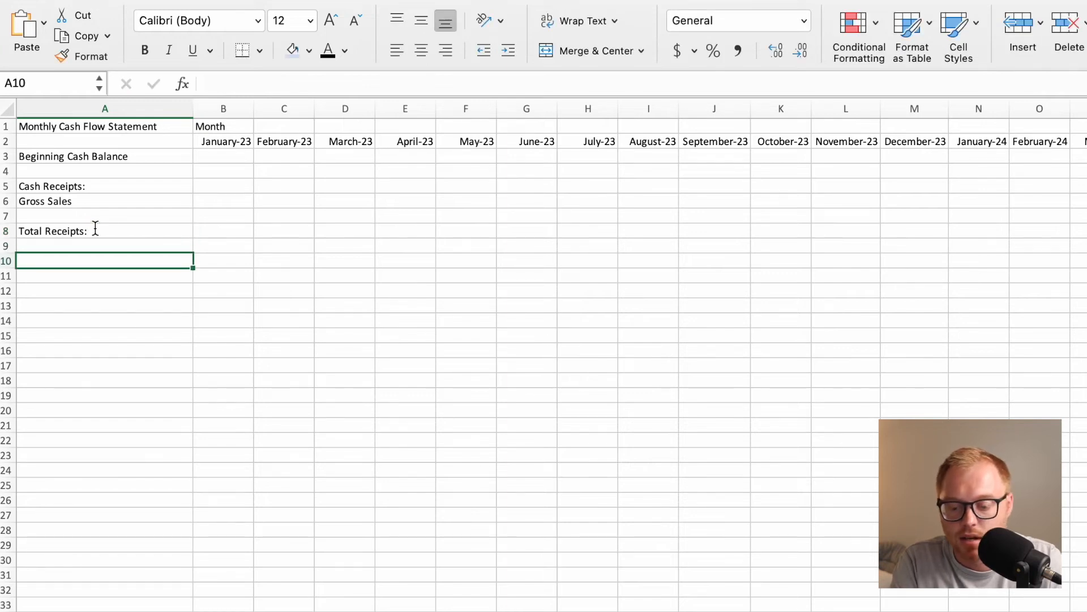
# Enter the section heading "Disbursements:" in A10.
pyautogui.write('Disbursements:')
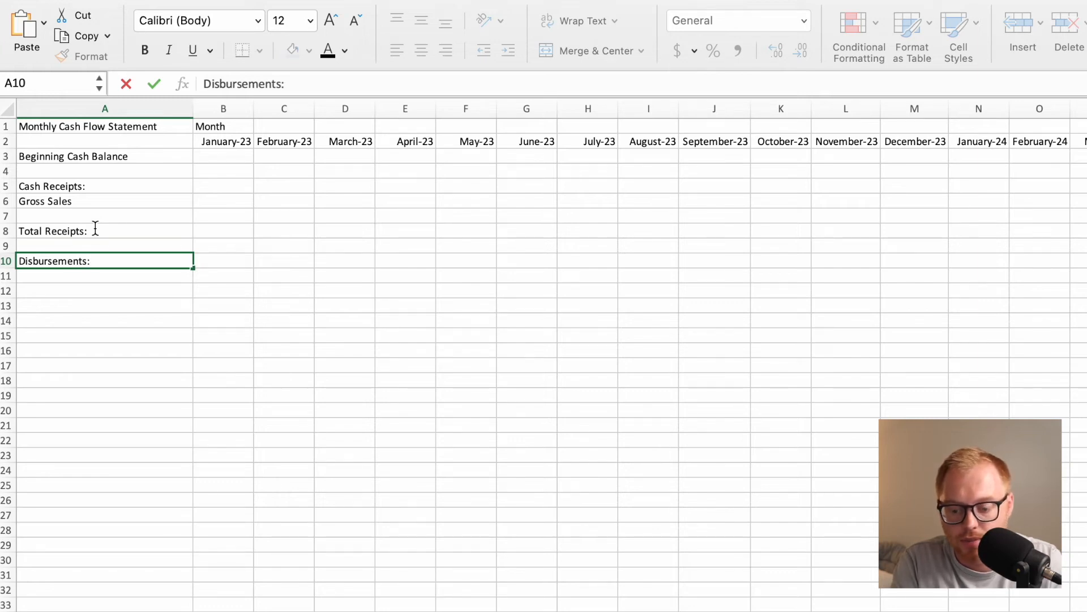
pyautogui.press('Return')
# Enter the line item Gross Expenses in A11 under the Disbursements heading.
pyautogui.write('Grpss')
pyautogui.press('BackSpace')
pyautogui.press('BackSpace')
pyautogui.press('BackSpace')
pyautogui.press('BackSpace')
pyautogui.write('oss Expenses')
pyautogui.press('Return')
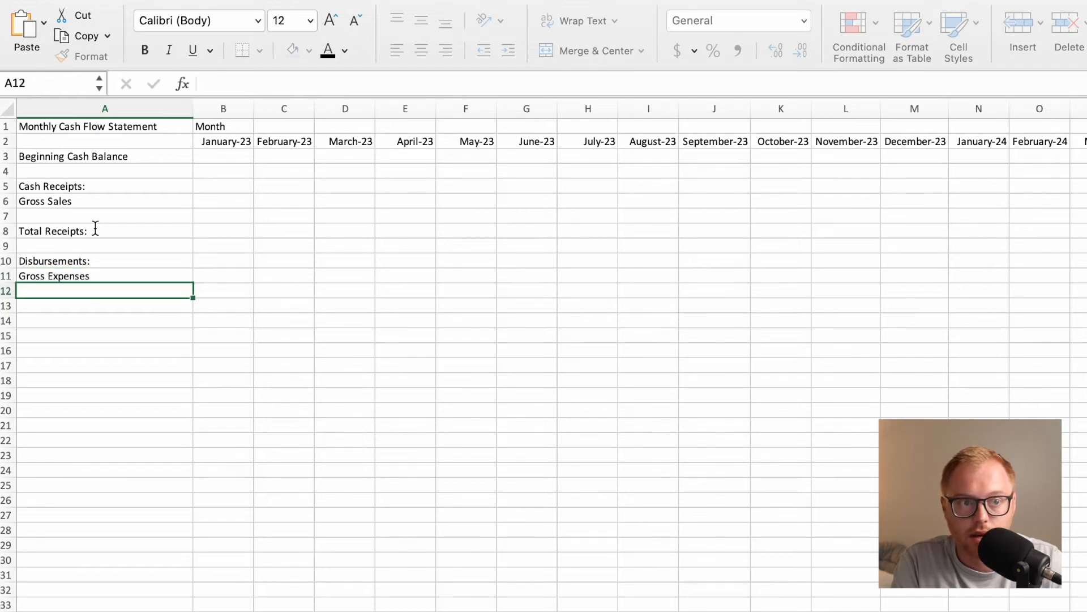
# Enter the line item Amortization & Depreciation in A12.
pyautogui.write('Amortization & ')
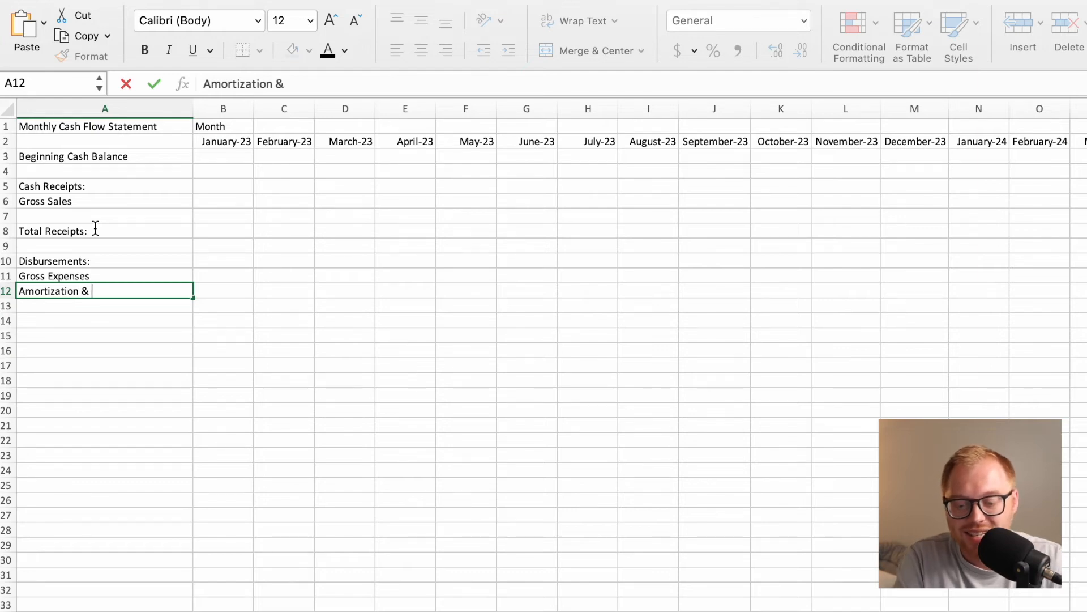
pyautogui.write('Depreciation')
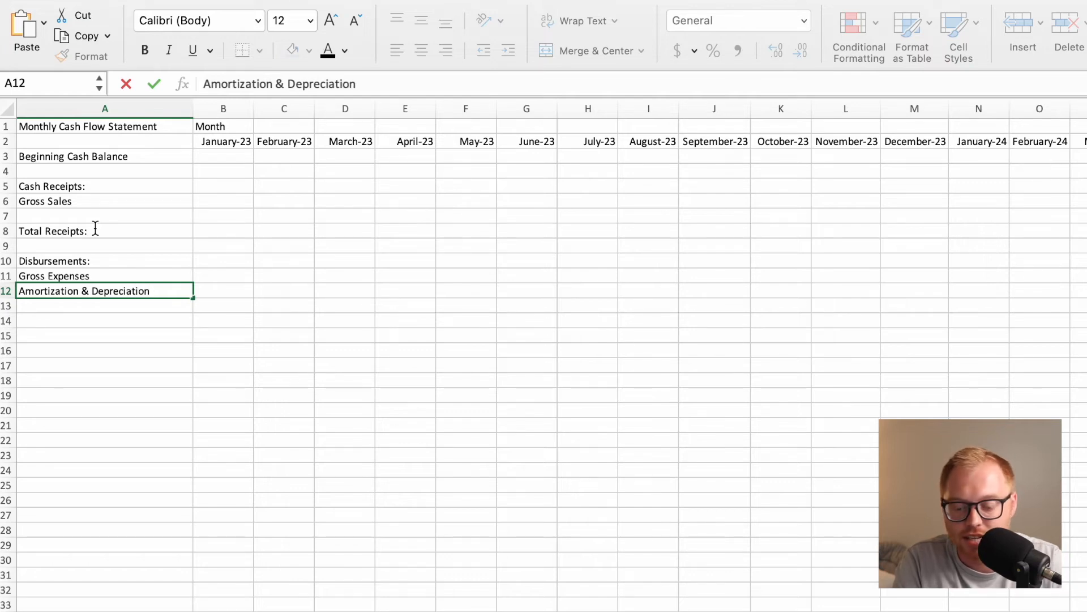
pyautogui.press('Return')
# Enter the line item Income Tax Paid in A13.
pyautogui.write('Income Ta')
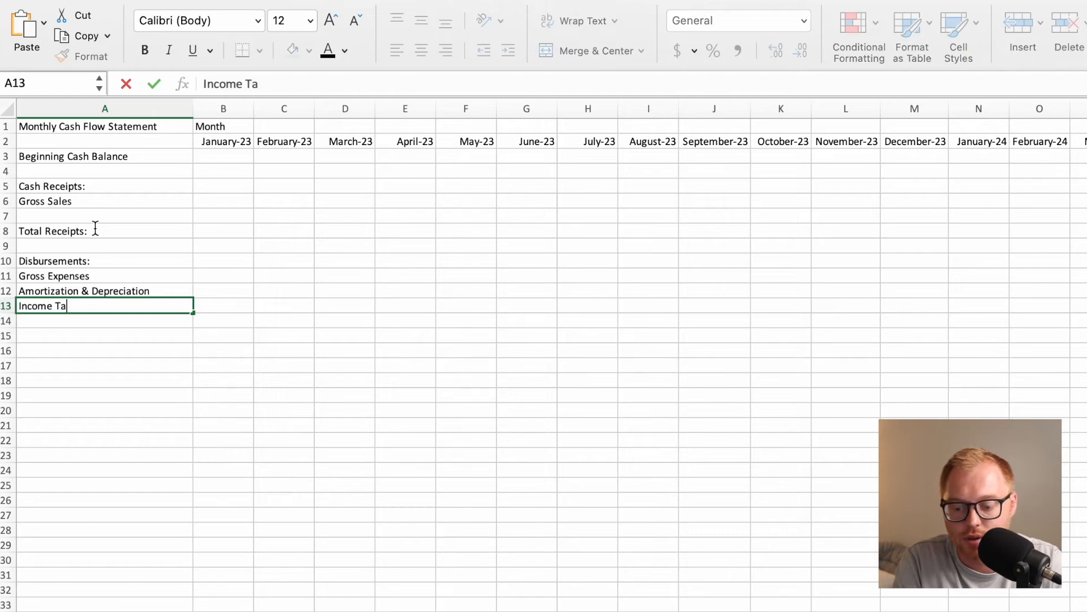
pyautogui.write('x ')
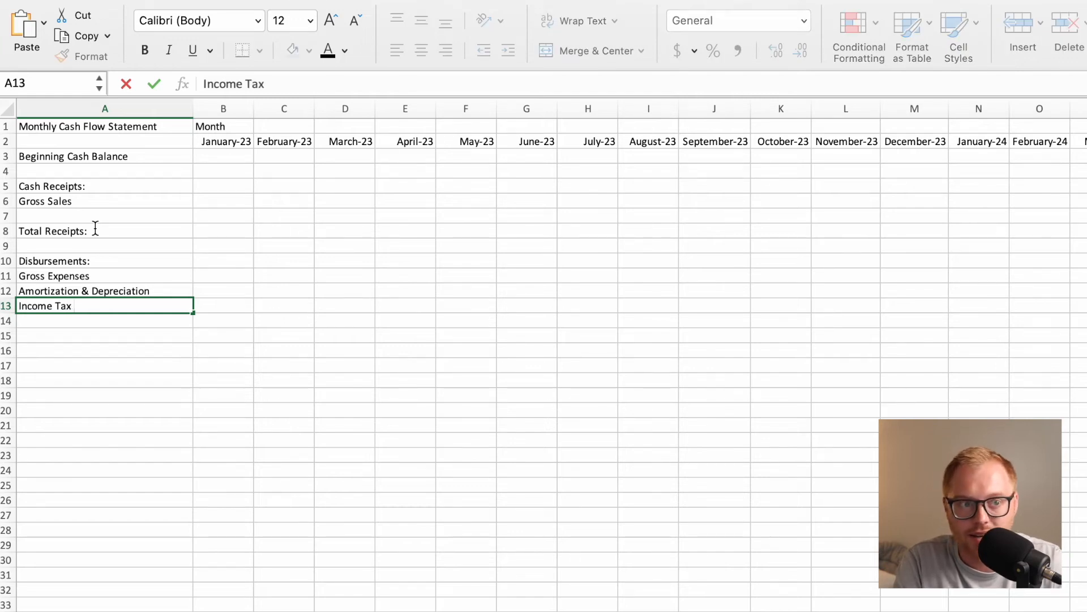
pyautogui.write('Paid')
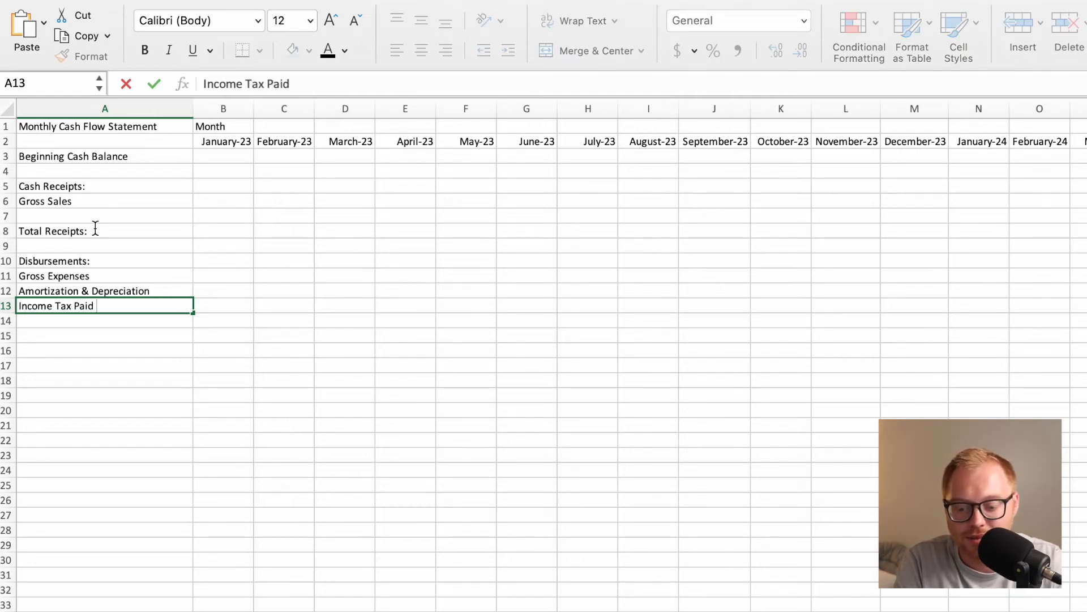
pyautogui.press('Return')
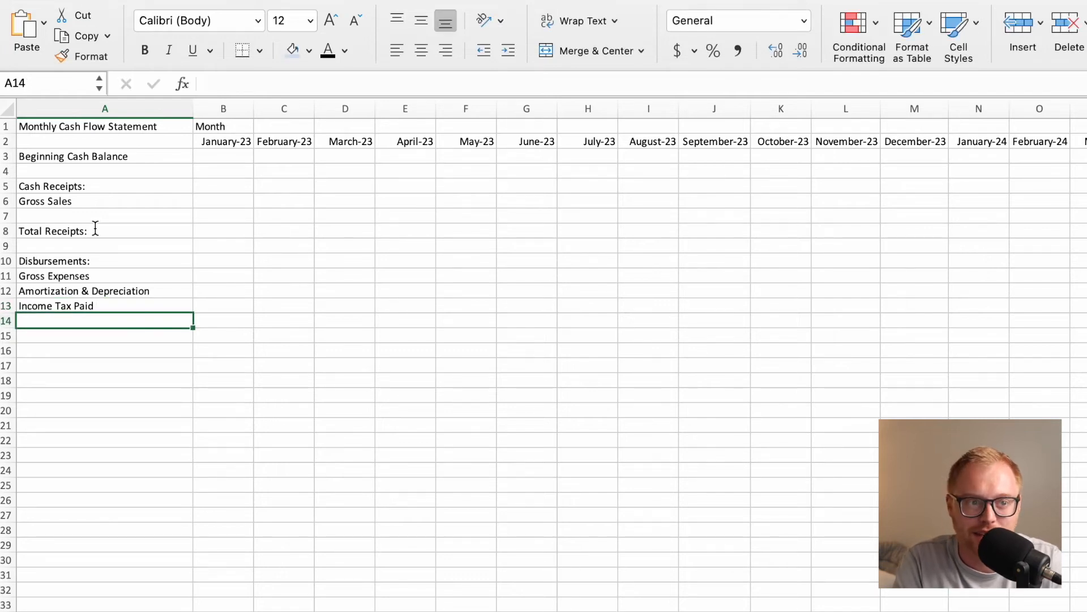
pyautogui.moveTo(79, 289); pyautogui.dragTo(117, 307)
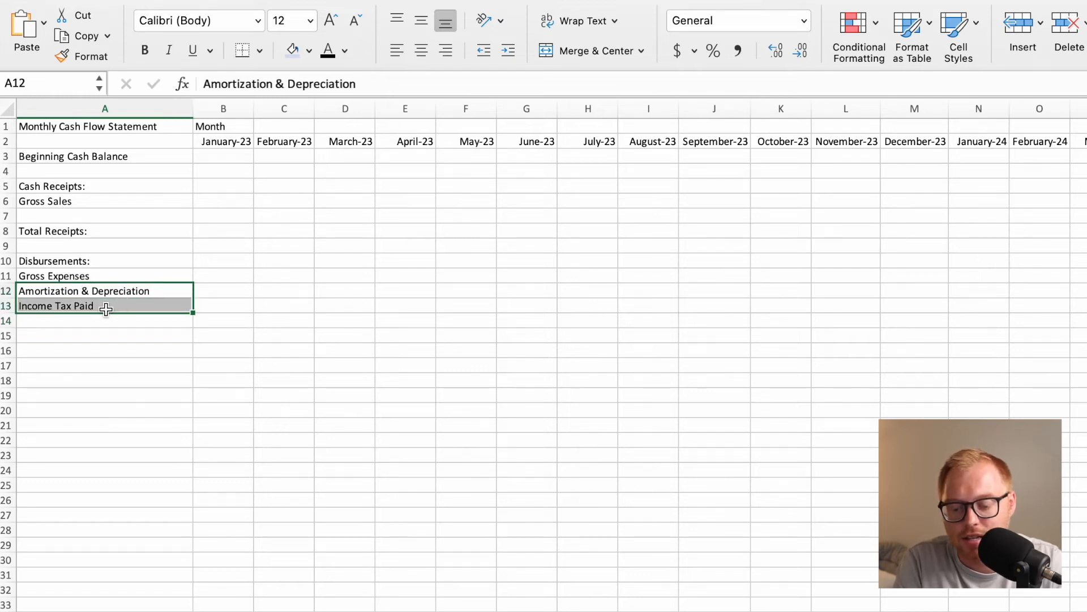
pyautogui.click(139, 293)
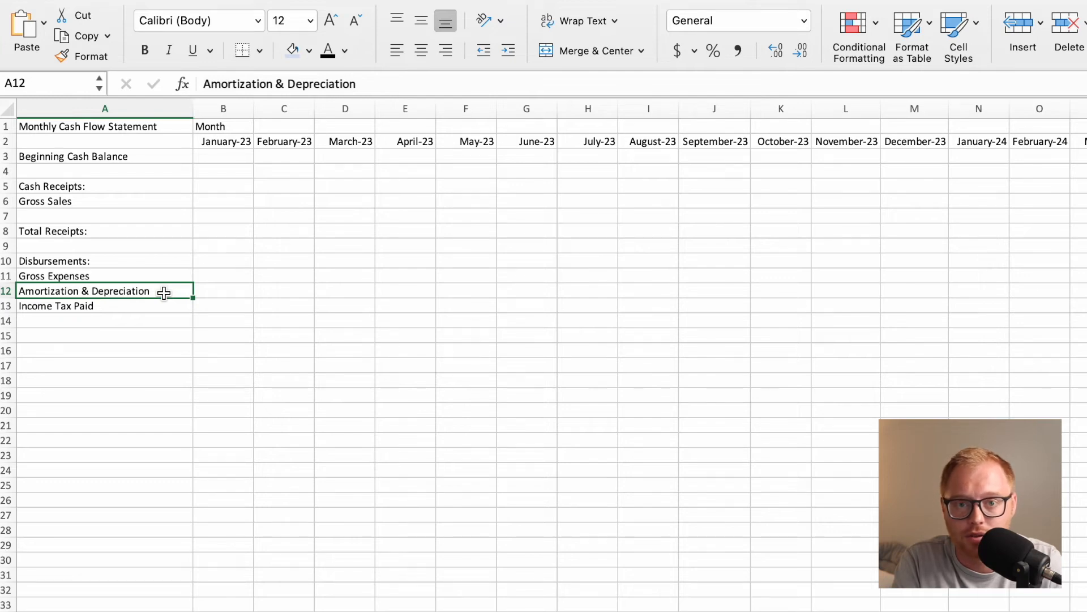
pyautogui.click(147, 308)
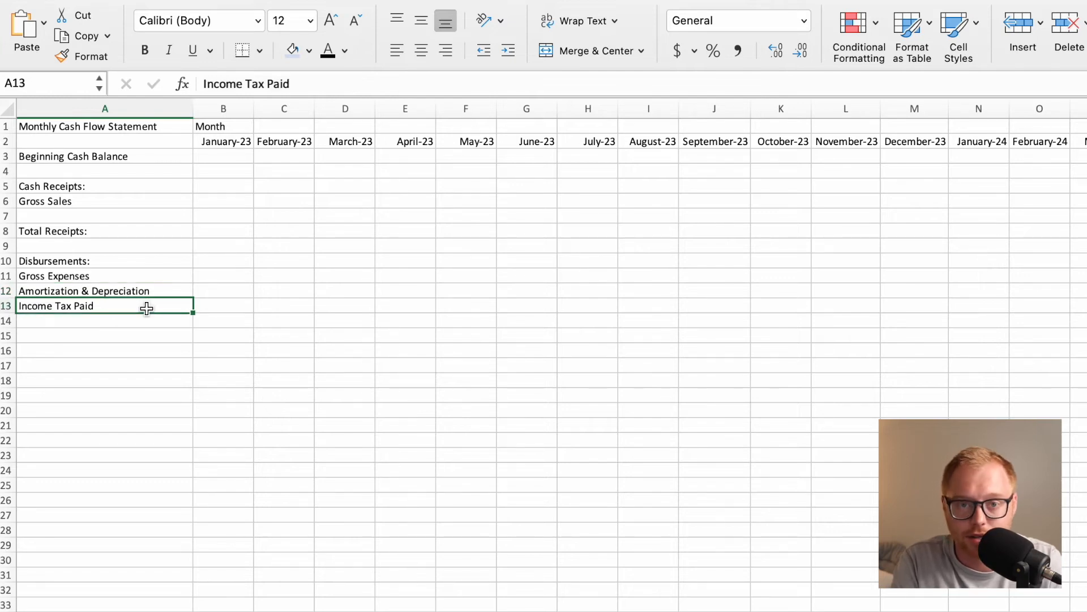
pyautogui.click(114, 321)
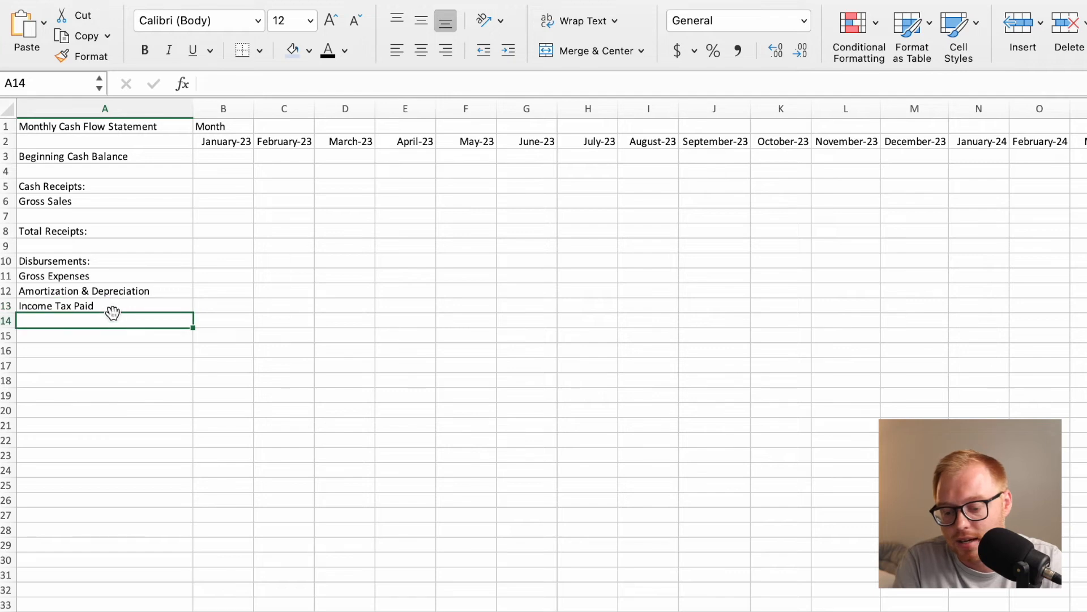
pyautogui.click(111, 295)
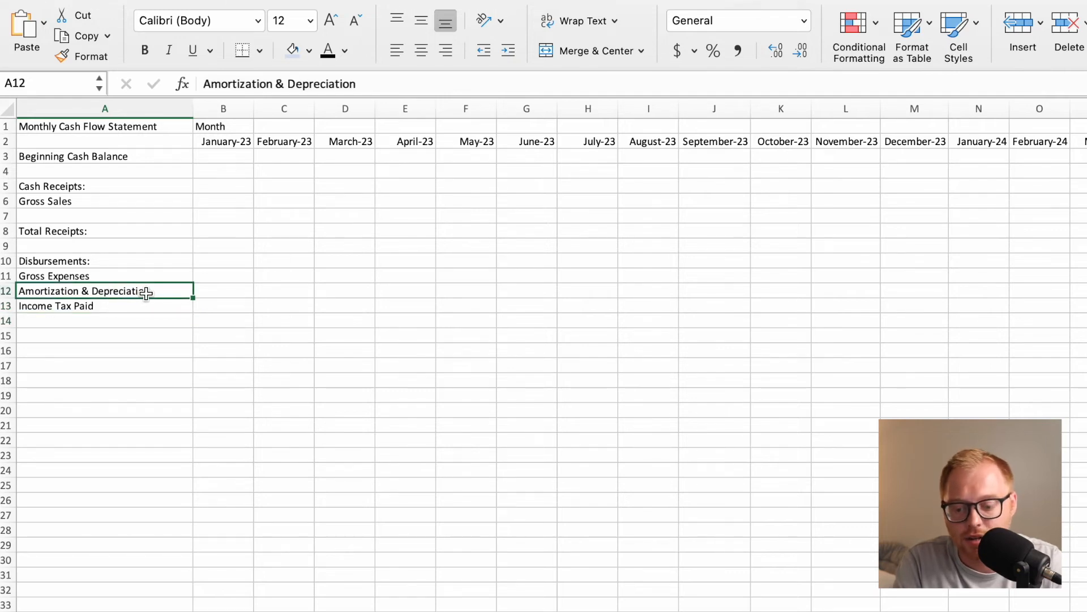
pyautogui.click(102, 323)
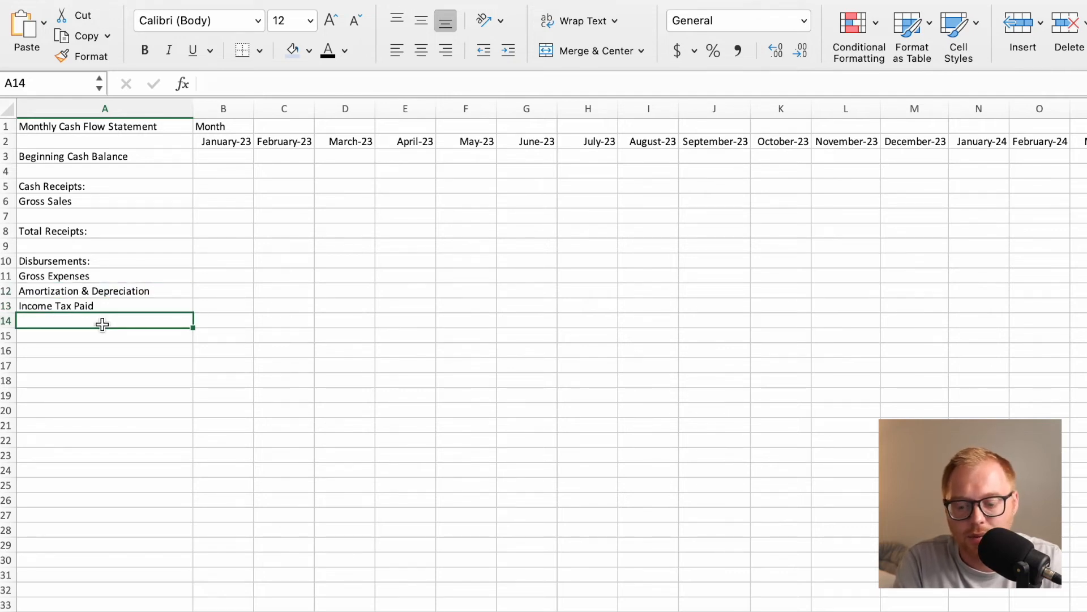
pyautogui.moveTo(112, 293); pyautogui.dragTo(107, 306)
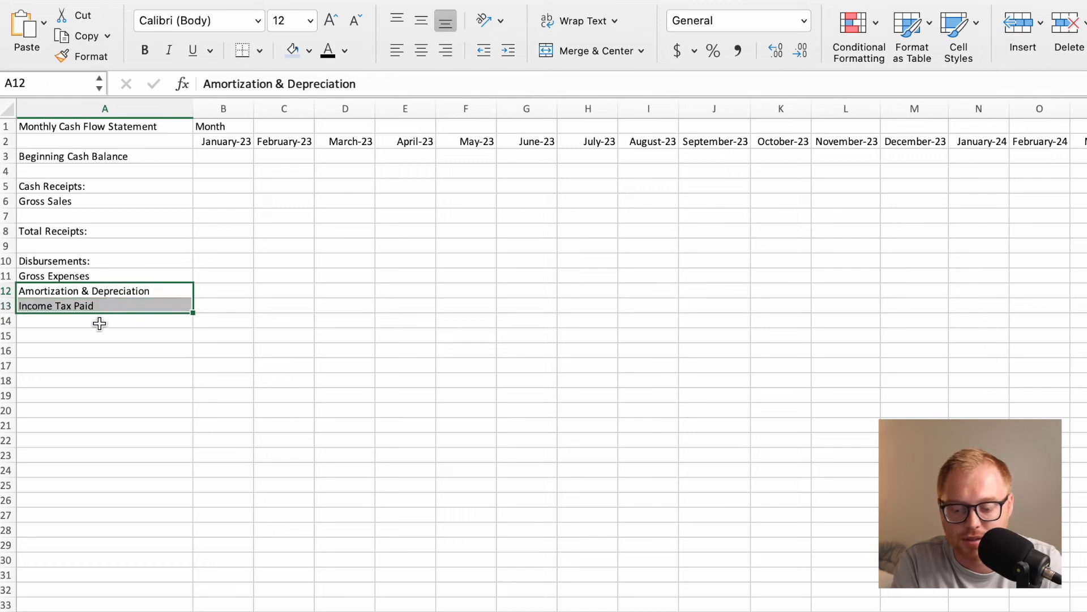
# Enter the label Total Disbursements in A14, directly below Income Tax Paid.
pyautogui.click(98, 326)
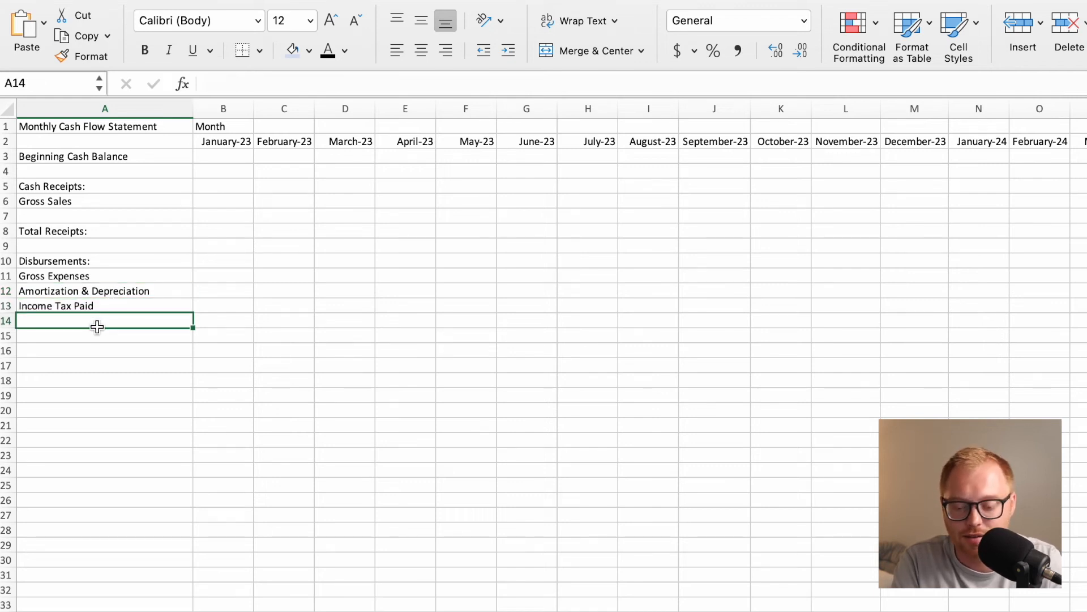
pyautogui.write('toal')
pyautogui.press('BackSpace')
pyautogui.press('BackSpace')
pyautogui.press('BackSpace')
pyautogui.press('BackSpace')
pyautogui.write('Toa')
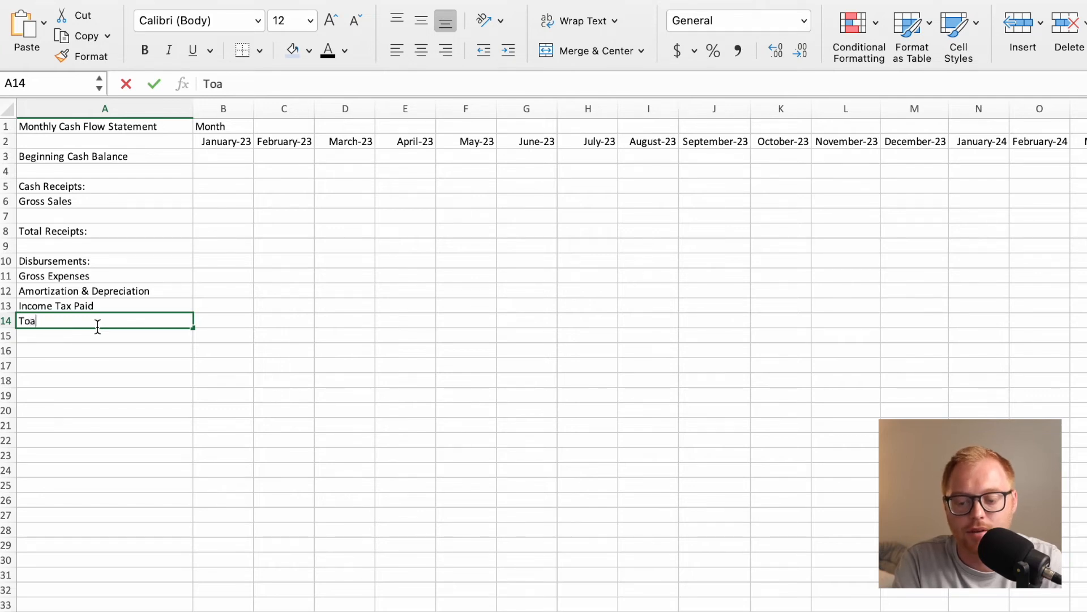
pyautogui.press('BackSpace')
pyautogui.write('tal')
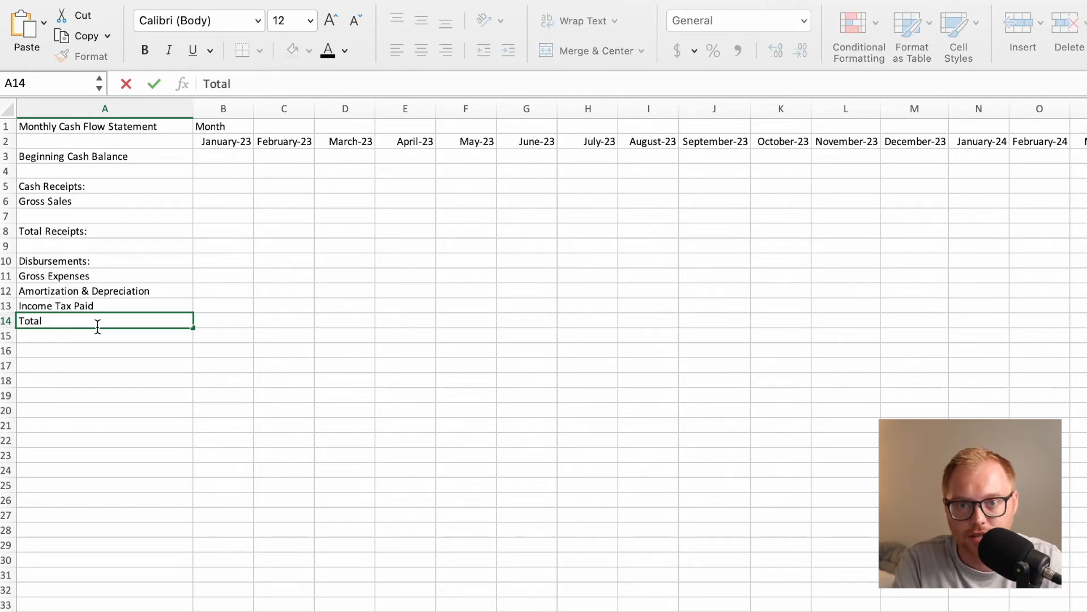
pyautogui.write(' Disbursements')
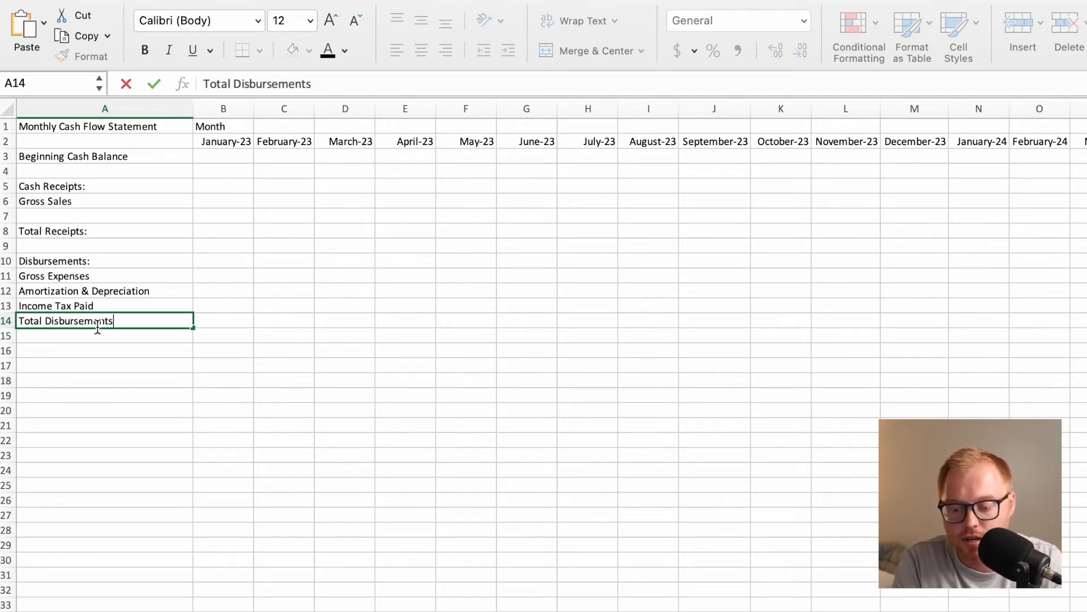
pyautogui.press('Return')
pyautogui.press('Return')
# Enter the label "Net Cash Flow from Operations:" in A16.
pyautogui.write('Net Cash Flow from O')
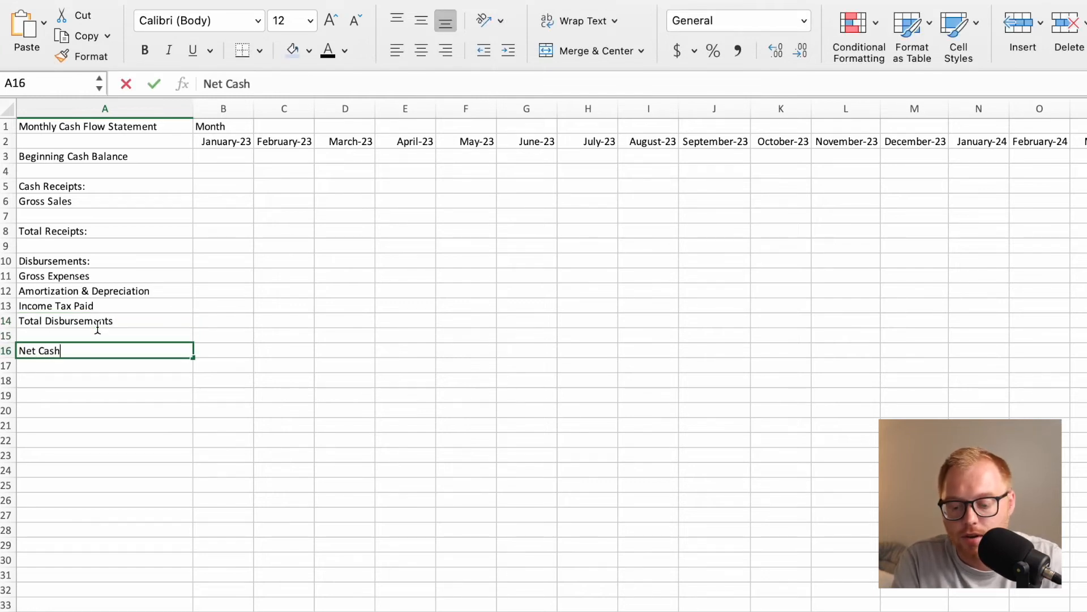
pyautogui.write('perations:')
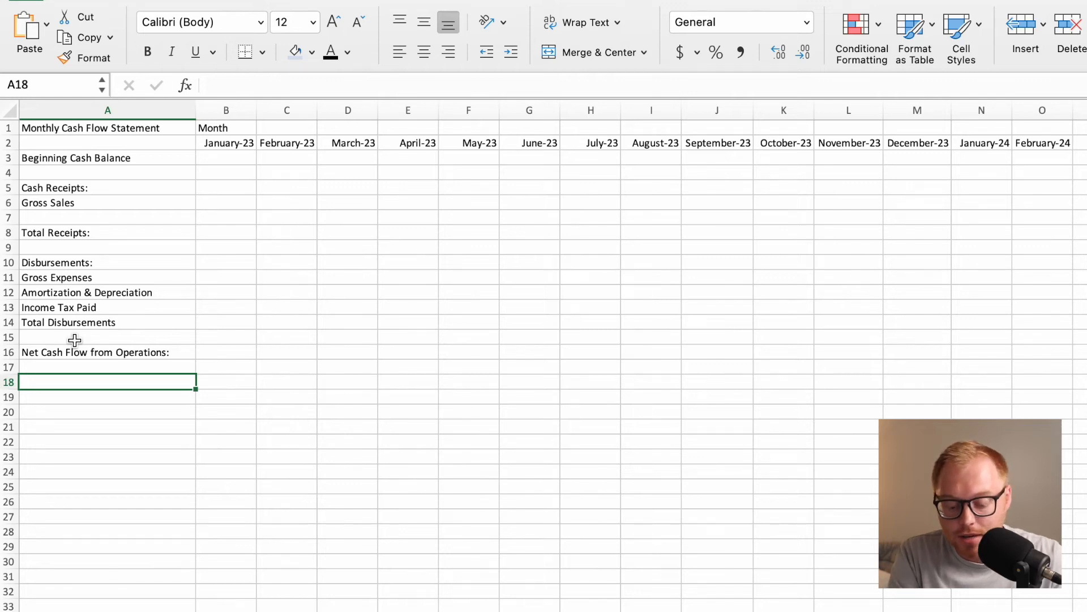
# Enter the section heading Financings in A18, below the net cash flow row.
pyautogui.write('Fina')
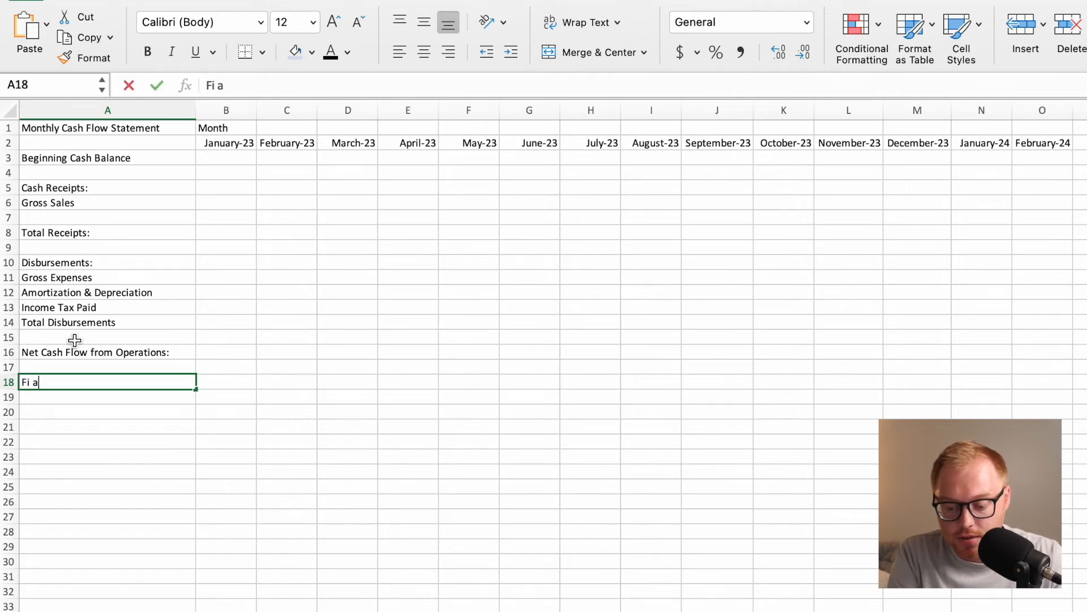
pyautogui.write('nces')
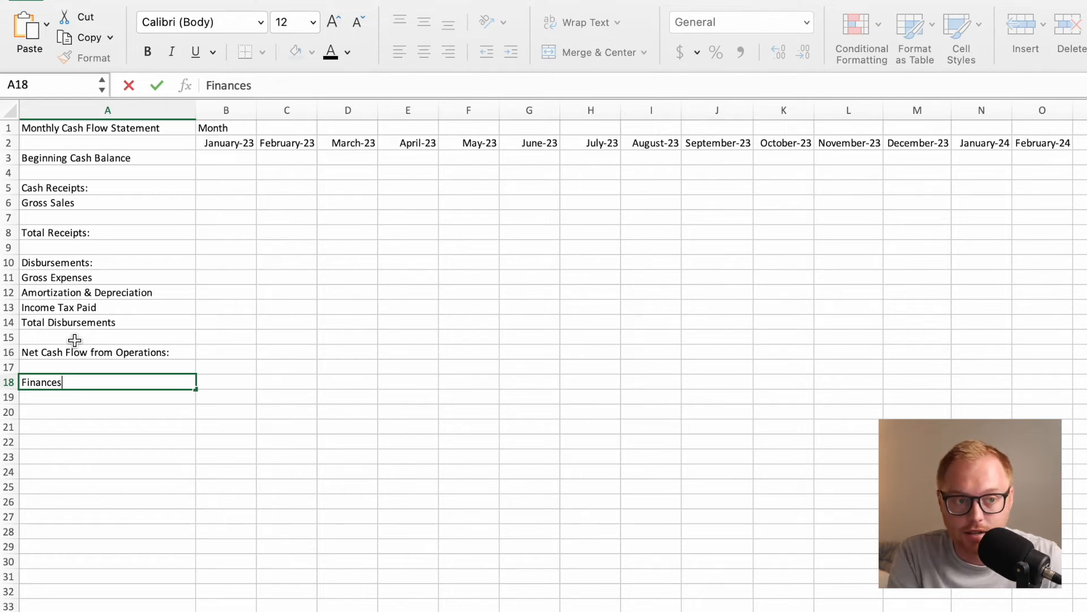
pyautogui.press('BackSpace')
pyautogui.press('BackSpace')
pyautogui.write('ings')
pyautogui.press('Return')
# Enter the line items Long Term Borrowing in A19 and Long Term Repayments in A20.
pyautogui.write('Long Term ')
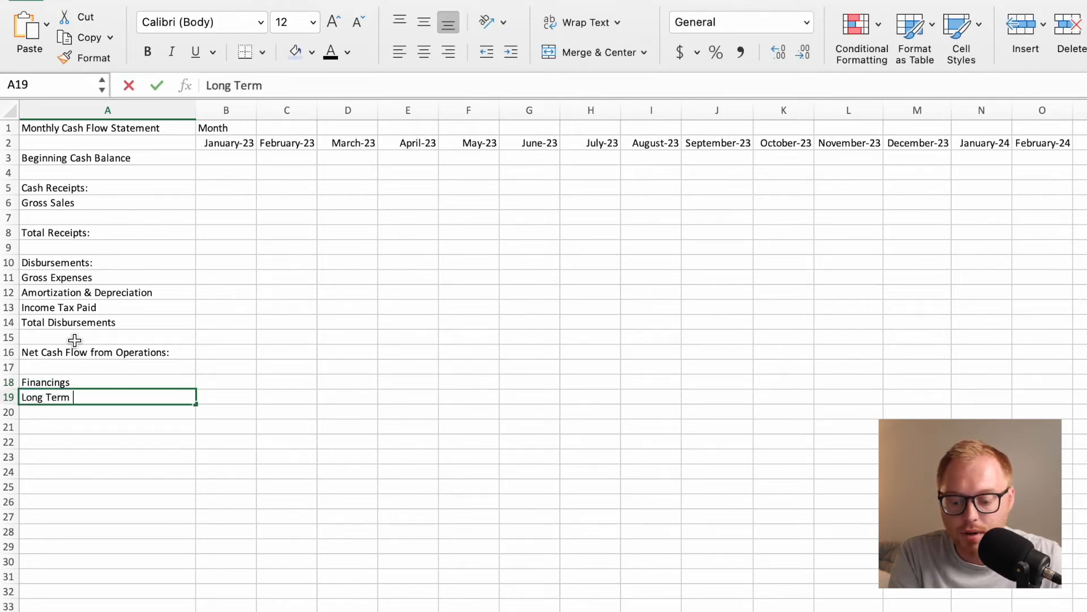
pyautogui.write('Borrowing')
pyautogui.press('Return')
pyautogui.write('L')
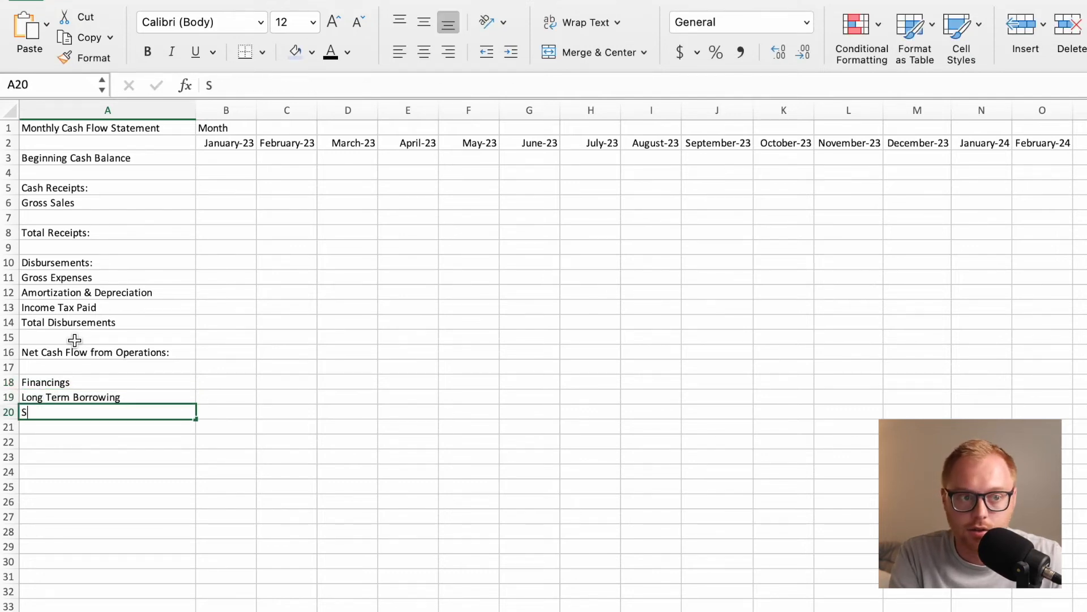
pyautogui.write('ong Term Rep')
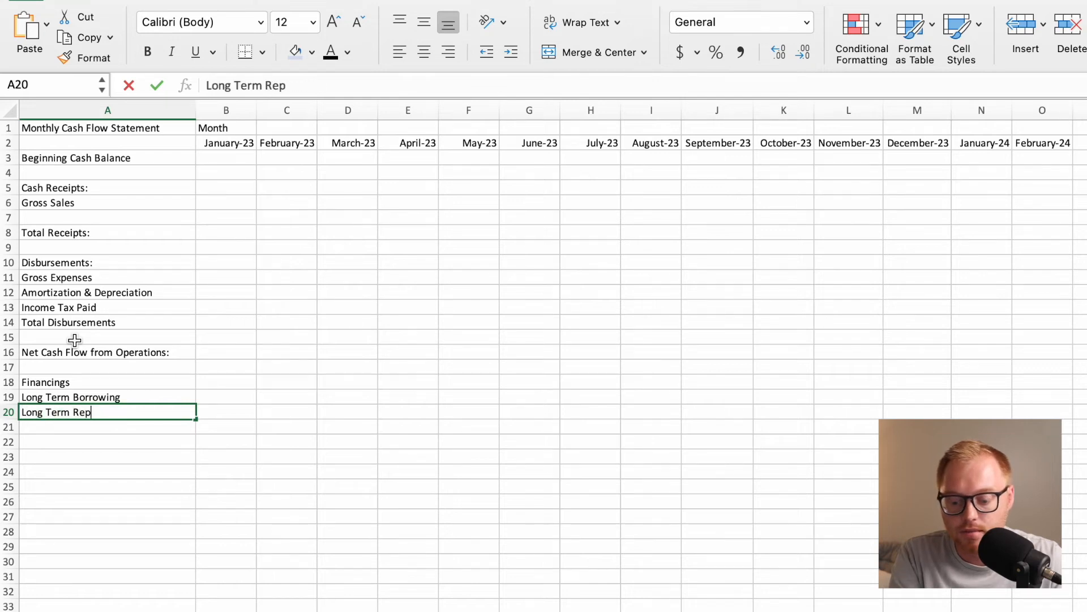
pyautogui.write('ayments')
pyautogui.press('Return')
# Enter the line items Short Term Repayment in A21 and Grants in A22.
pyautogui.write('Short Term Rep')
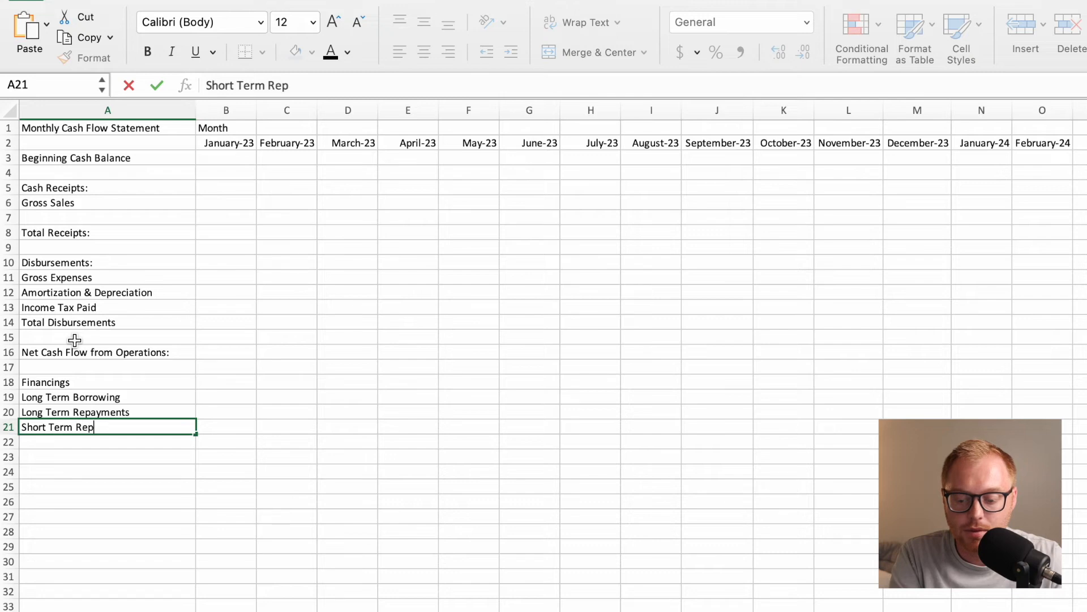
pyautogui.write('ayment')
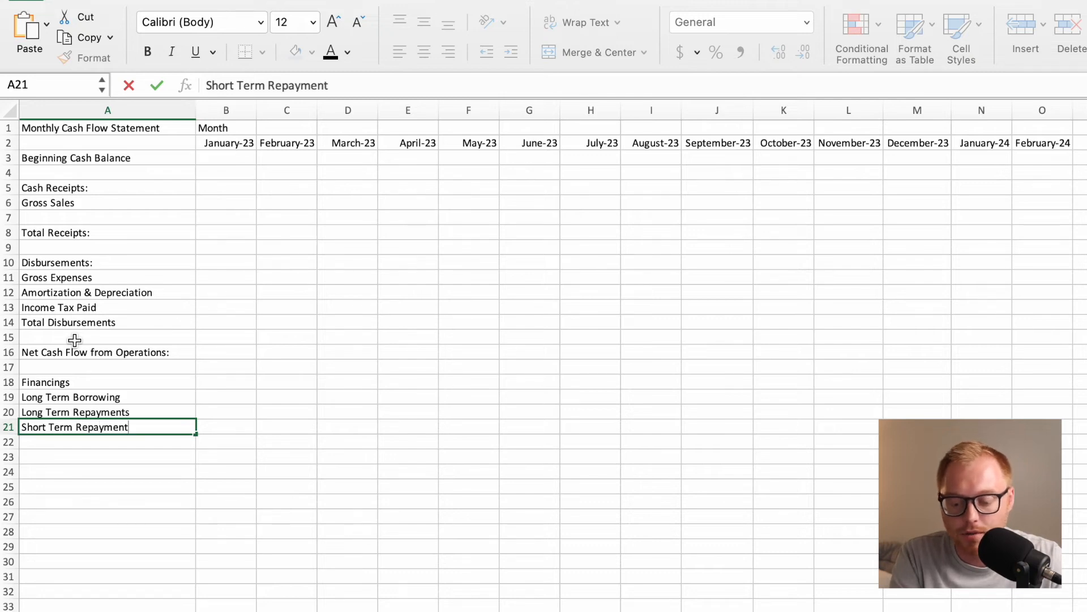
pyautogui.press('Return')
pyautogui.write('Eq')
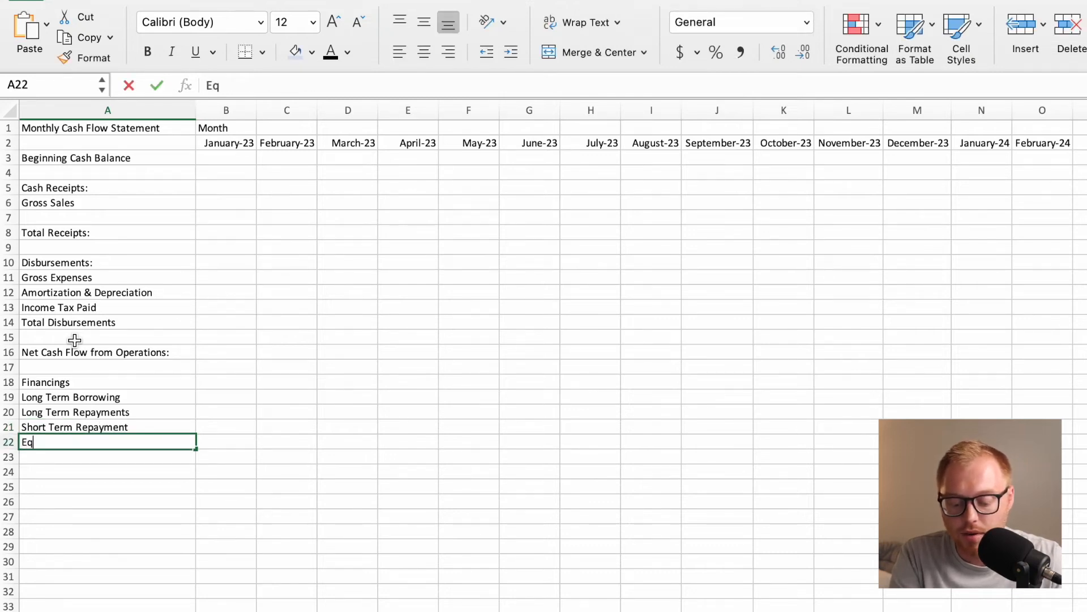
pyautogui.press('BackSpace')
pyautogui.press('BackSpace')
pyautogui.write('Grants')
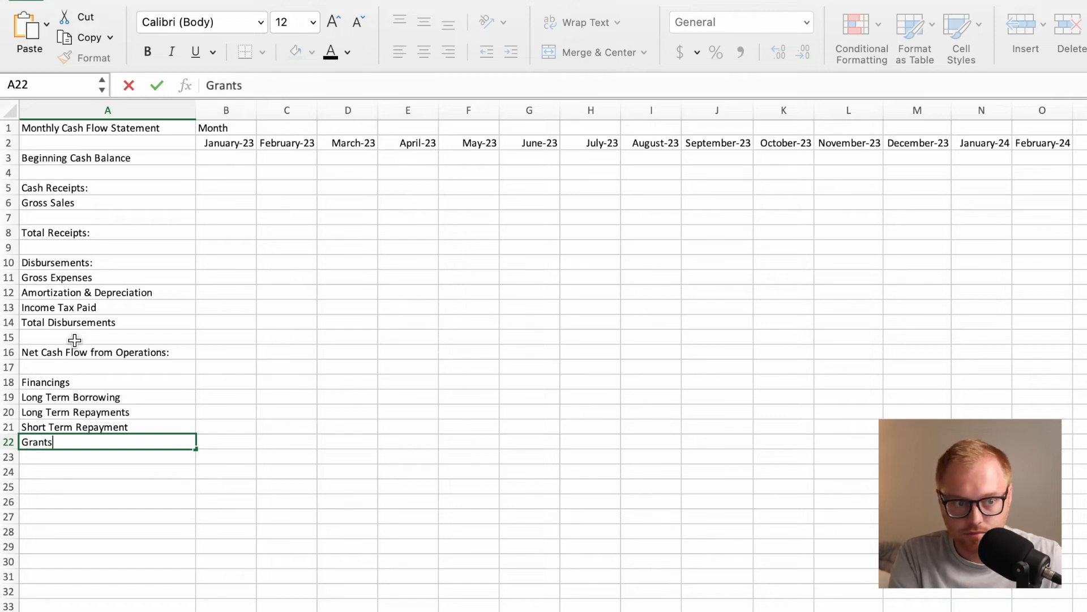
pyautogui.press('Return')
# Enter the label Ending Cash Balance in A24, leaving one blank row below Grants.
pyautogui.press('Return')
pyautogui.write('Ending ')
pyautogui.write('Cash Balanc')
pyautogui.write('ce')
pyautogui.press('BackSpace')
pyautogui.press('BackSpace')
pyautogui.write('e')
pyautogui.press('Return')
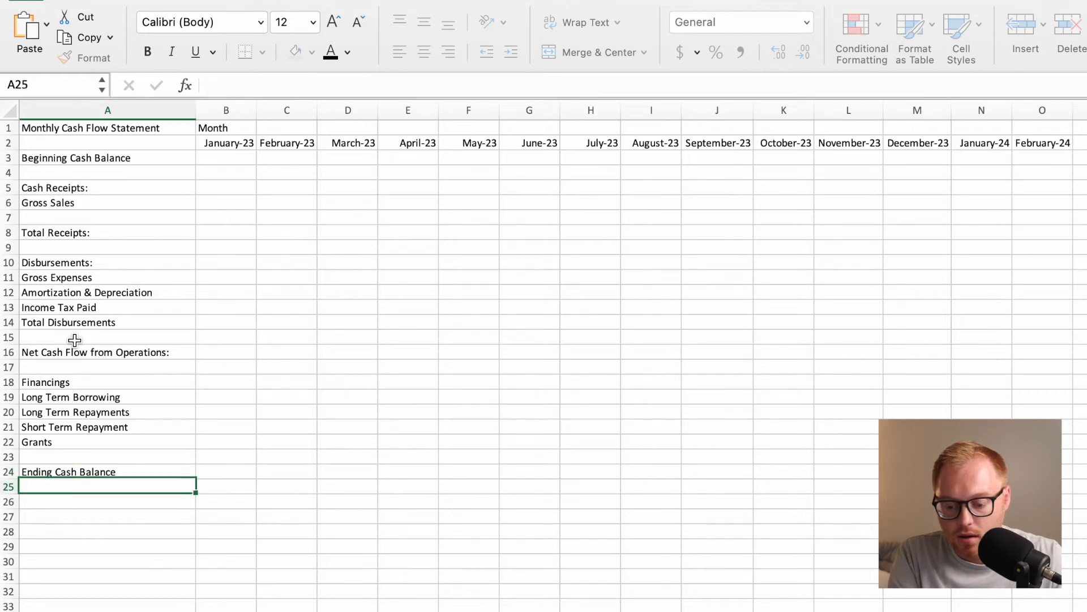
# Examine how January's beginning cash balance, the receipt, disbursement and financing rows, and the ending cash balance relate.
pyautogui.click(115, 473)
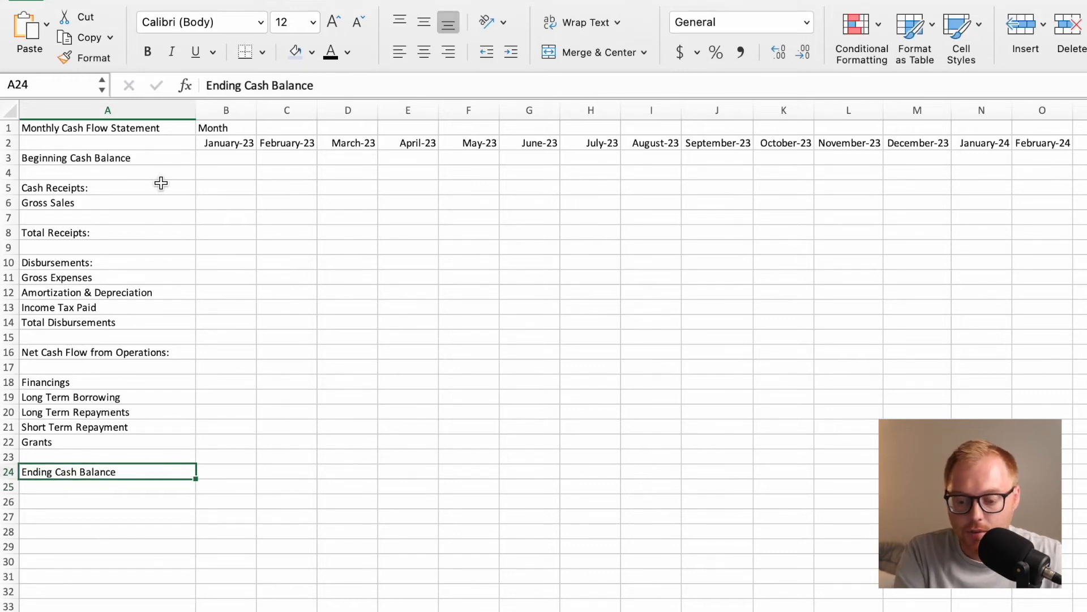
pyautogui.click(150, 157)
pyautogui.click(222, 156)
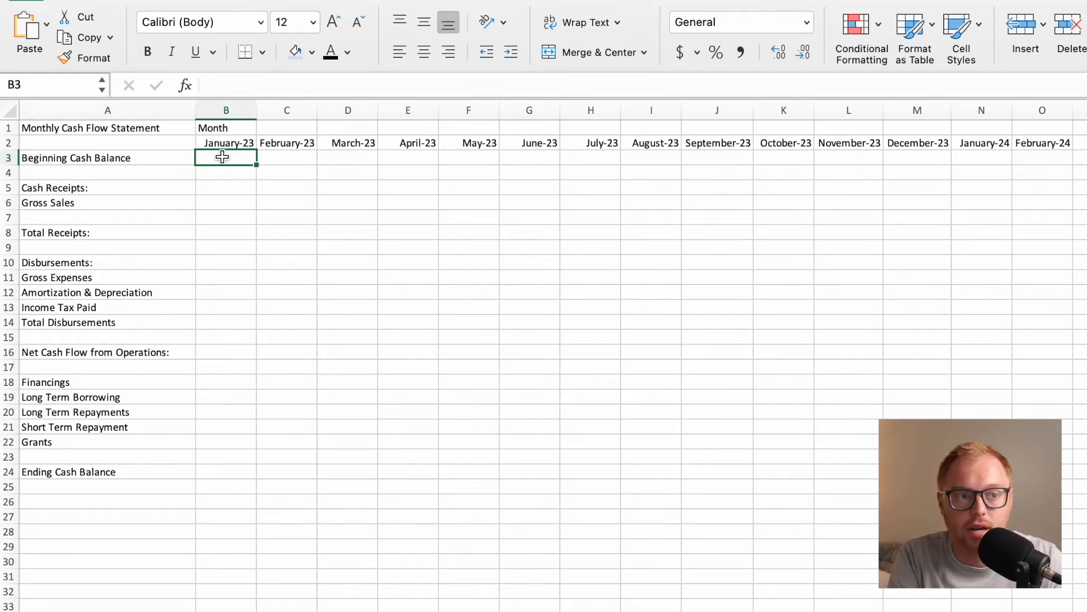
pyautogui.click(229, 470)
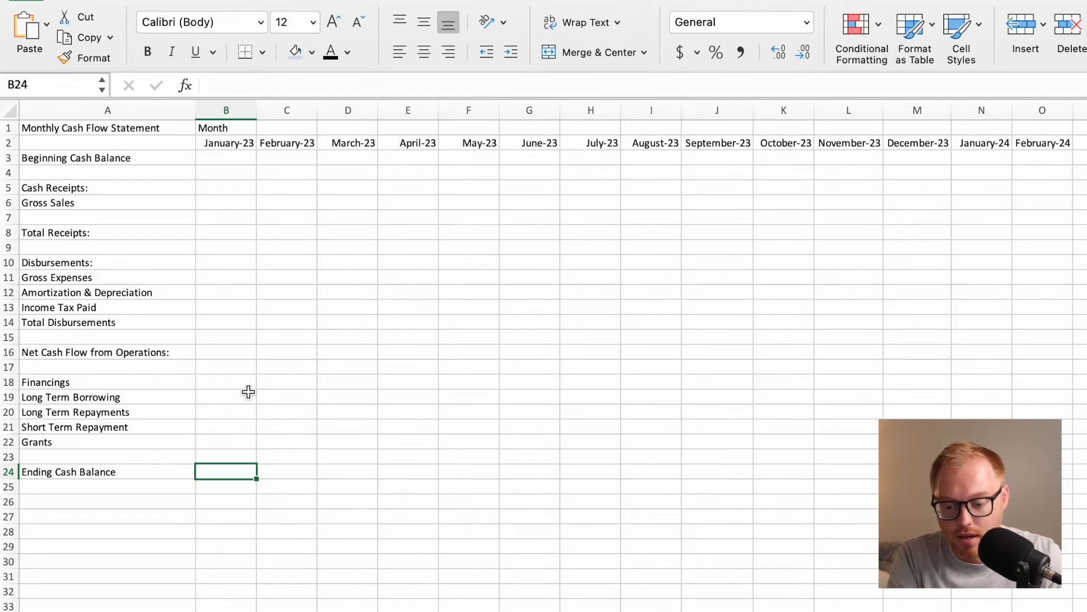
pyautogui.click(235, 161)
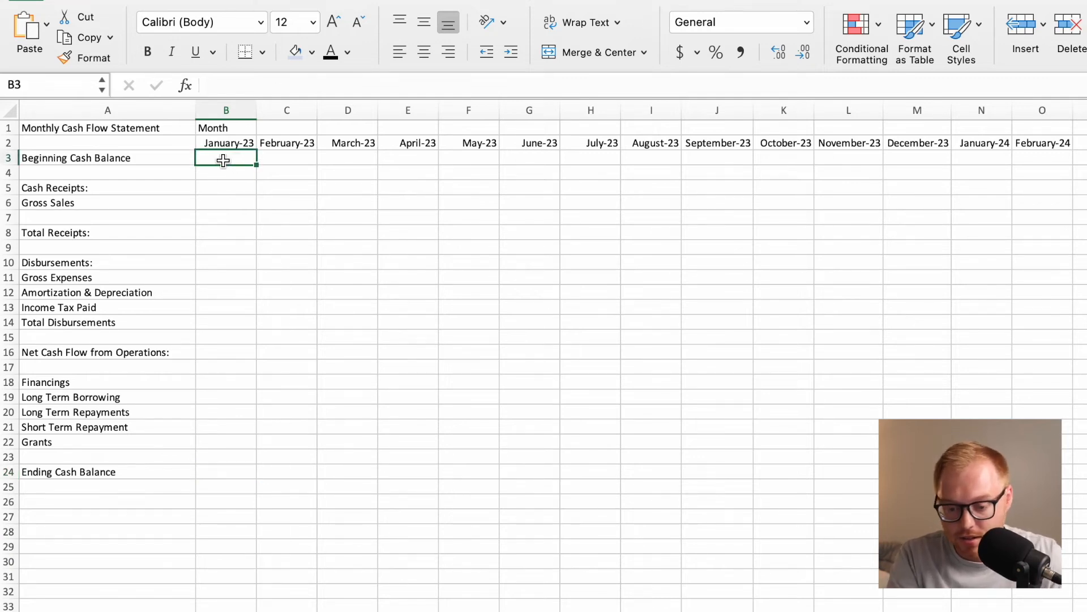
pyautogui.click(236, 472)
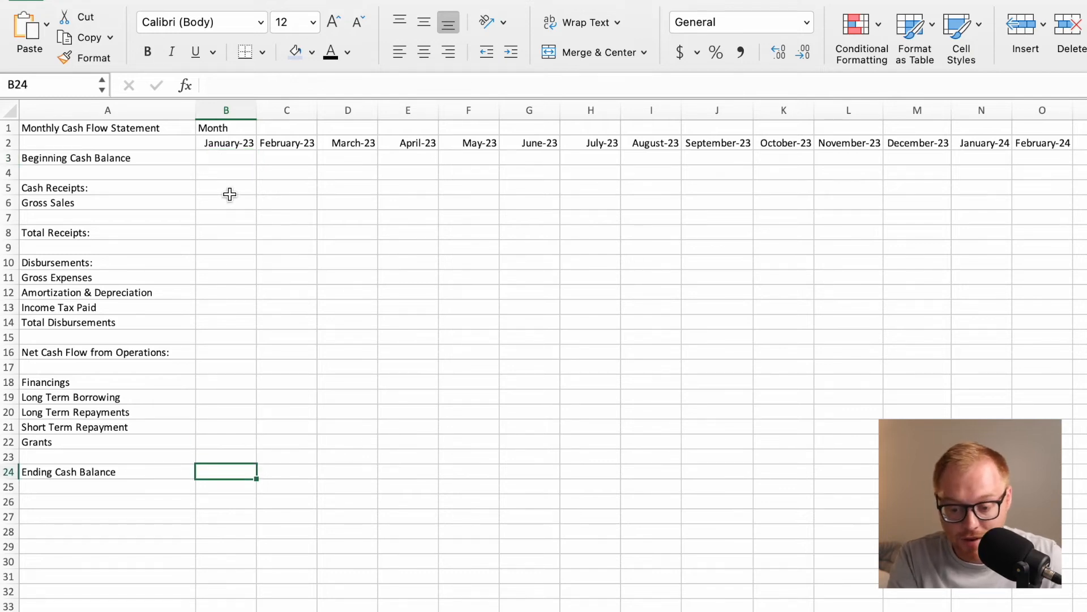
pyautogui.moveTo(232, 185); pyautogui.dragTo(240, 444)
pyautogui.click(355, 337)
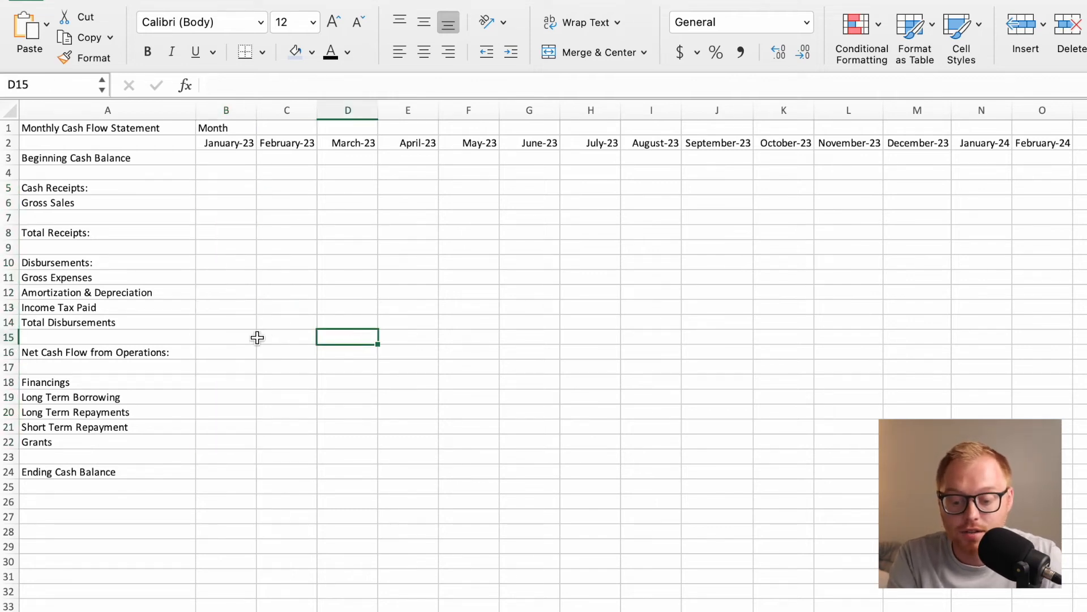
pyautogui.click(186, 280)
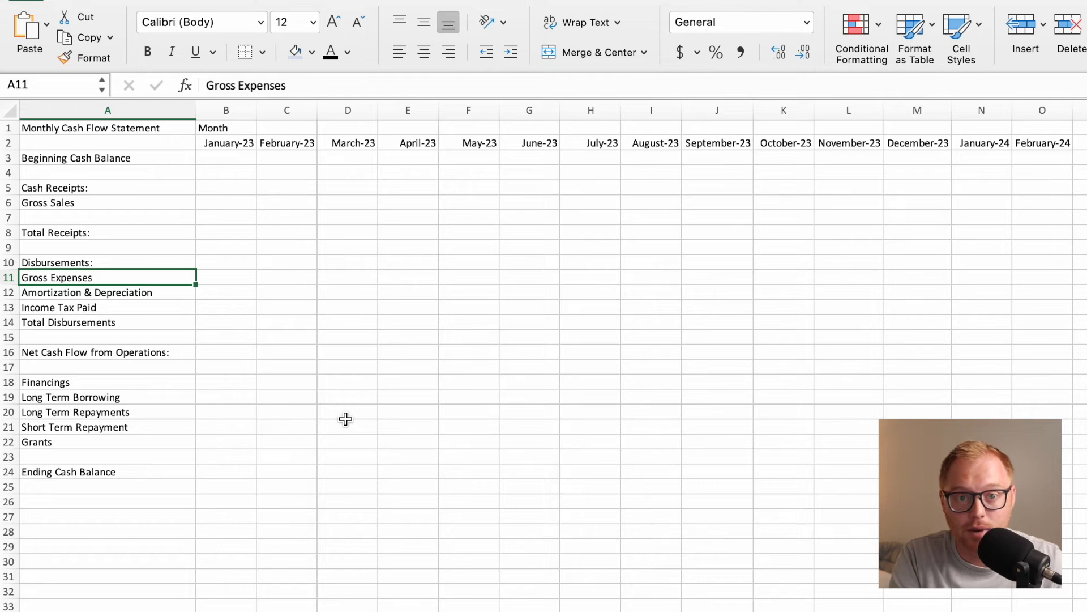
pyautogui.click(225, 476)
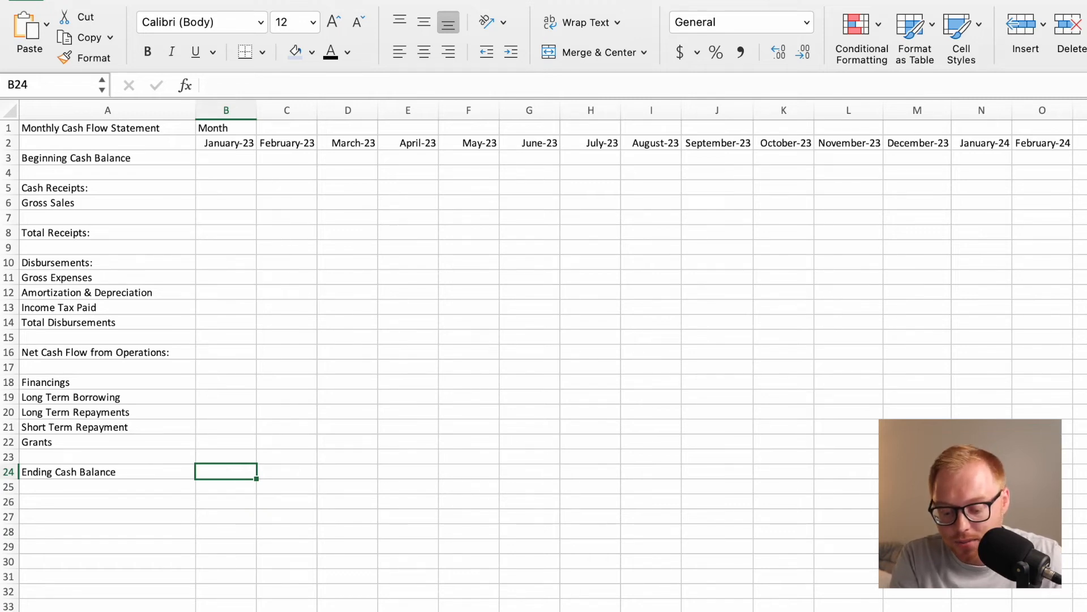
# Switch to the Assumptions sheet and enter the label Beginning Cash Balance in A32.
pyautogui.hotkey('ctrl', 'pageup')
pyautogui.click(70, 592)
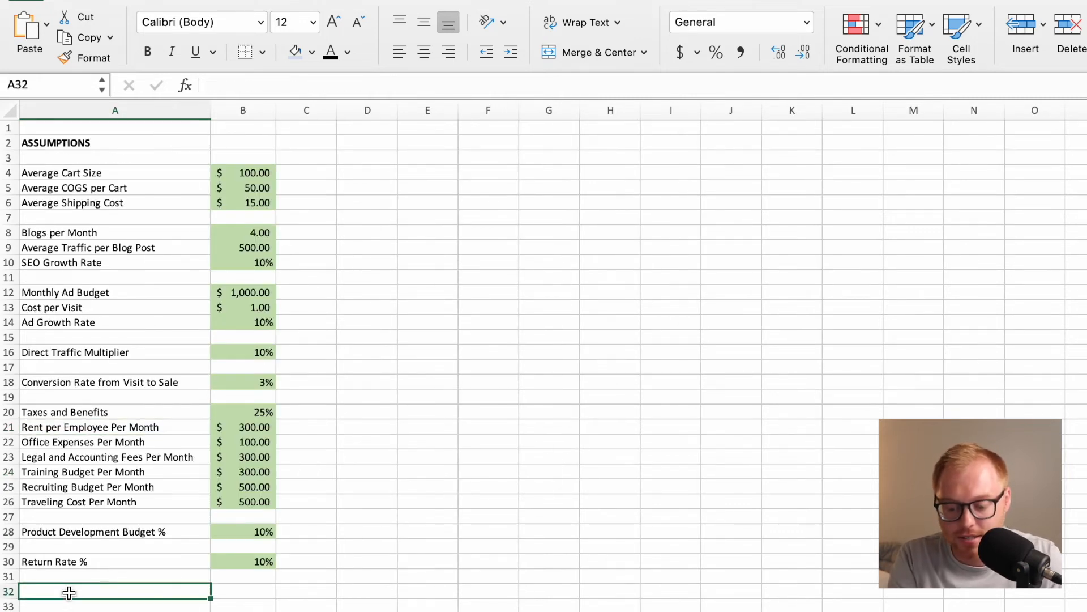
pyautogui.write('Beg')
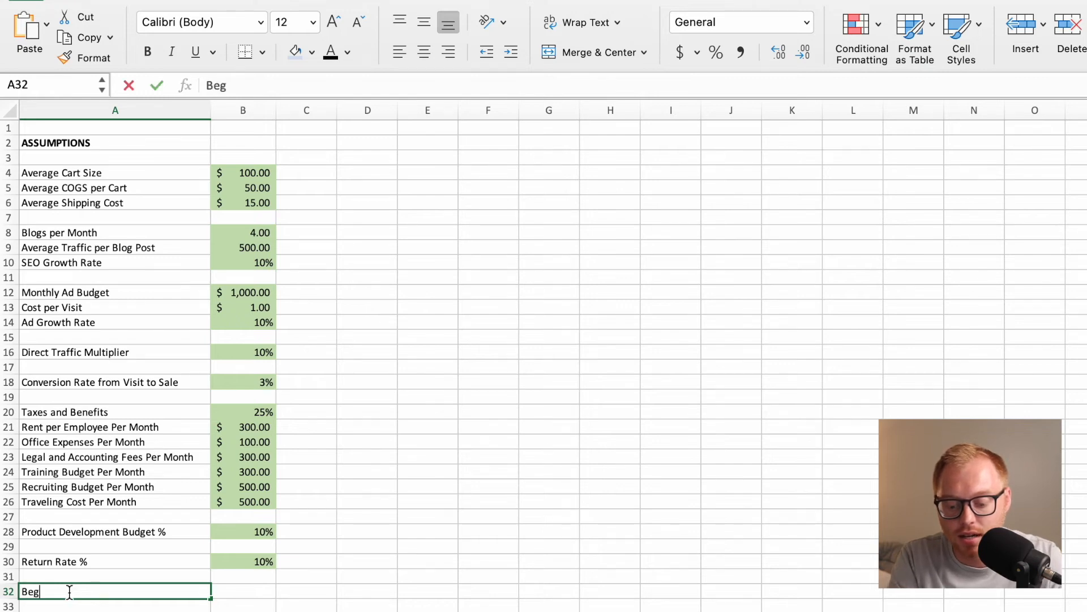
pyautogui.write('inning Cash Balance')
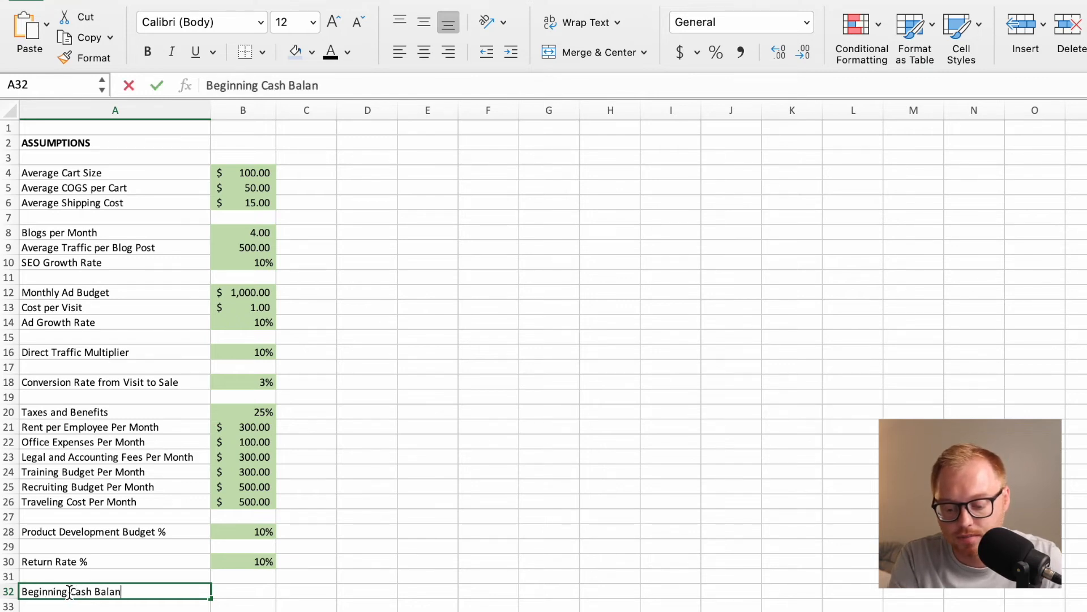
pyautogui.press('Return')
pyautogui.press('Up')
pyautogui.press('Right')
pyautogui.write('$10,0')
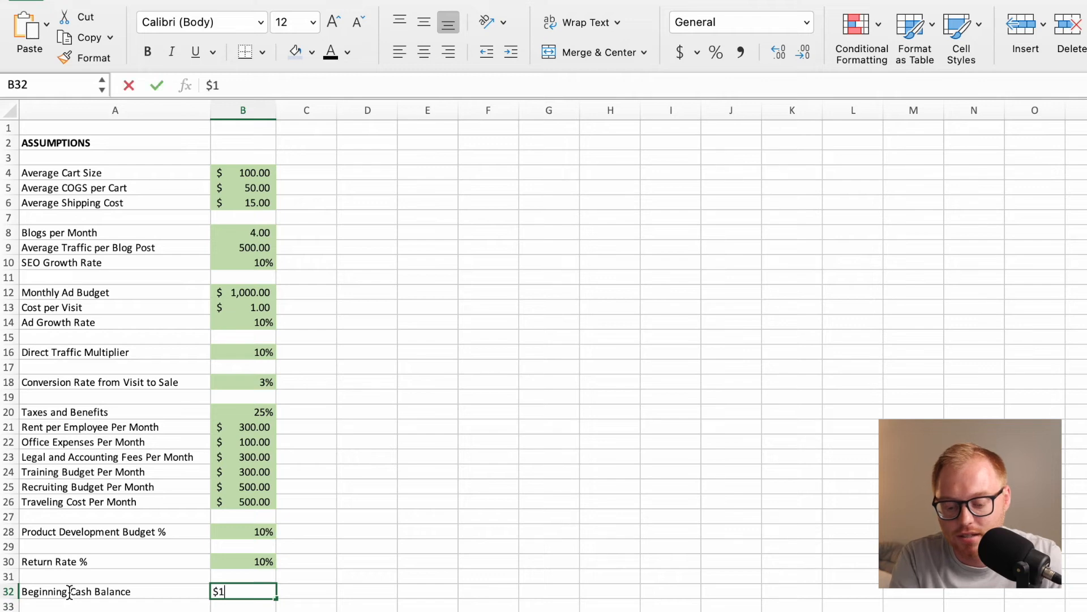
pyautogui.press('BackSpace')
pyautogui.press('BackSpace')
pyautogui.press('BackSpace')
pyautogui.press('BackSpace')
pyautogui.press('BackSpace')
pyautogui.press('Return')
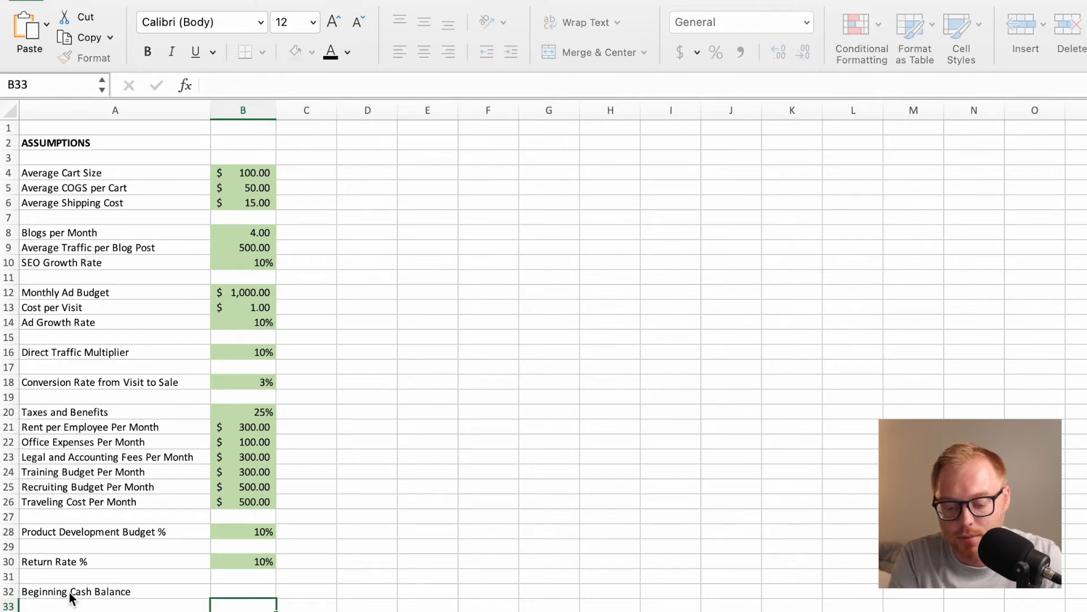
# Name cell B32, beside the Beginning Cash Balance label, BeginCashBalance.
pyautogui.click(246, 591)
pyautogui.click(44, 84)
pyautogui.write('BlogsPerMontheginCashBalan')
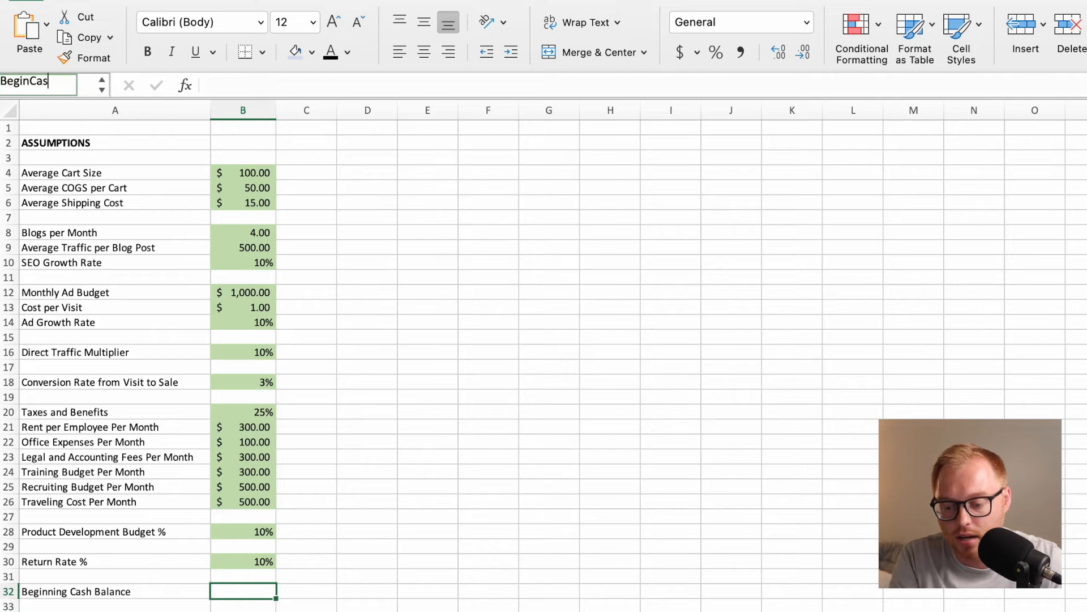
pyautogui.press('Return')
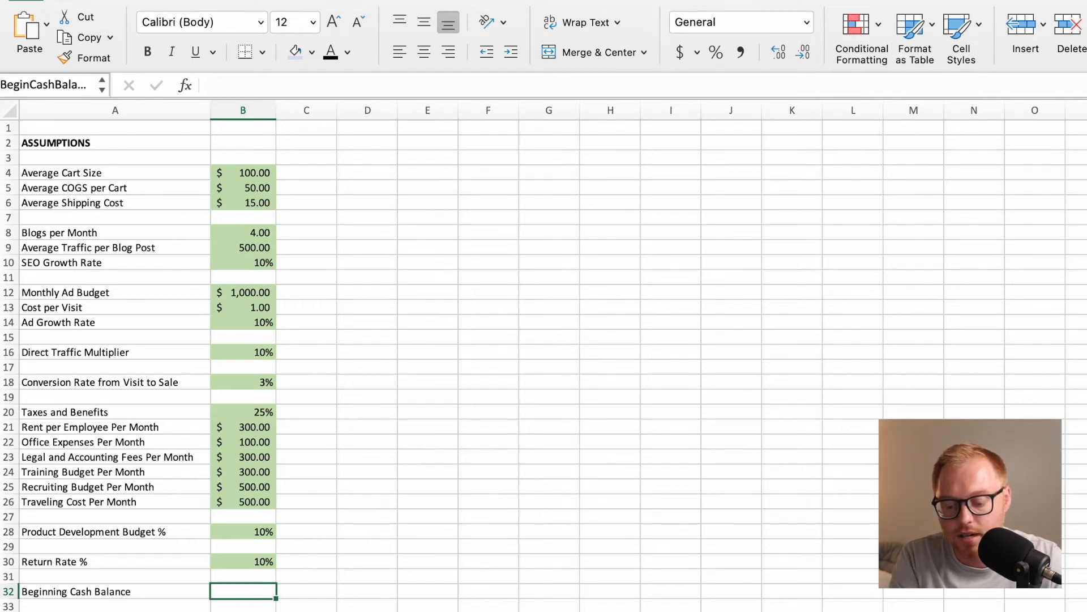
# Fill cell B32 with the same light green as the other assumption inputs.
pyautogui.click(312, 52)
pyautogui.click(451, 173)
pyautogui.click(361, 558)
# Apply the Accounting dollar format to B32 and set the beginning cash balance to 10000.
pyautogui.click(255, 591)
pyautogui.click(679, 52)
pyautogui.write('10000')
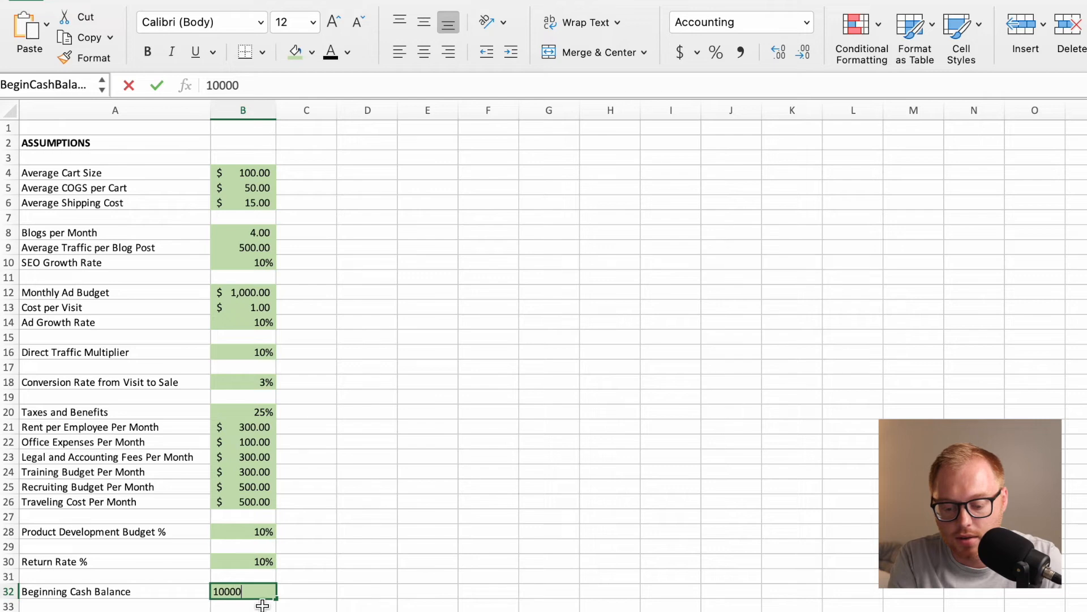
pyautogui.press('Return')
pyautogui.press('Down')
pyautogui.press('Down')
pyautogui.press('Down')
pyautogui.press('Down')
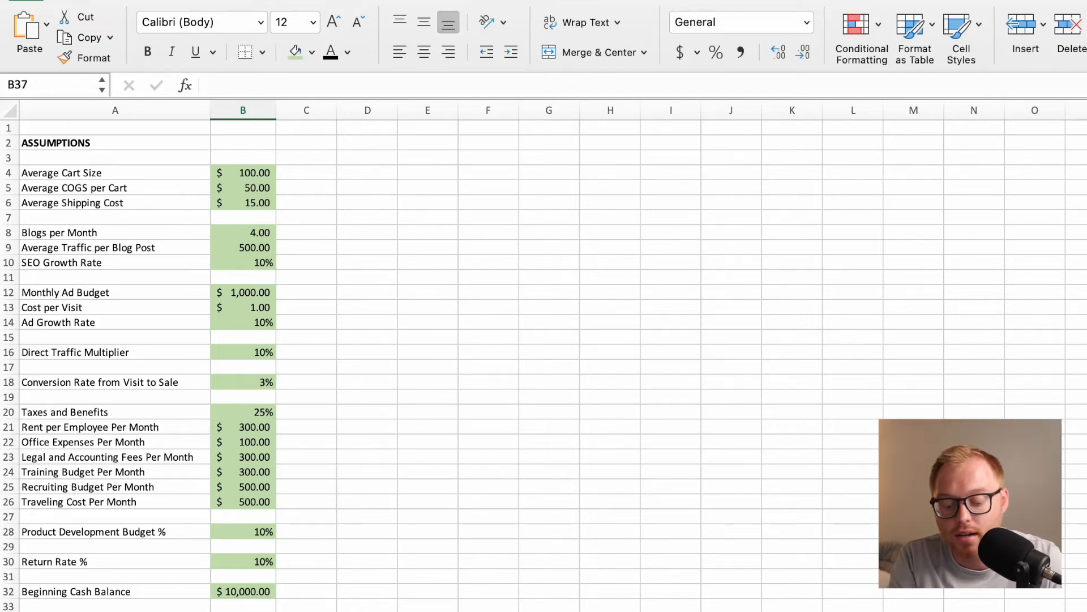
# Set January's Beginning Cash Balance in B3 of the Monthly Cash Flow Statement to =BeginCashBalance.
pyautogui.hotkey('ctrl', 'pagedown')
pyautogui.click(226, 164)
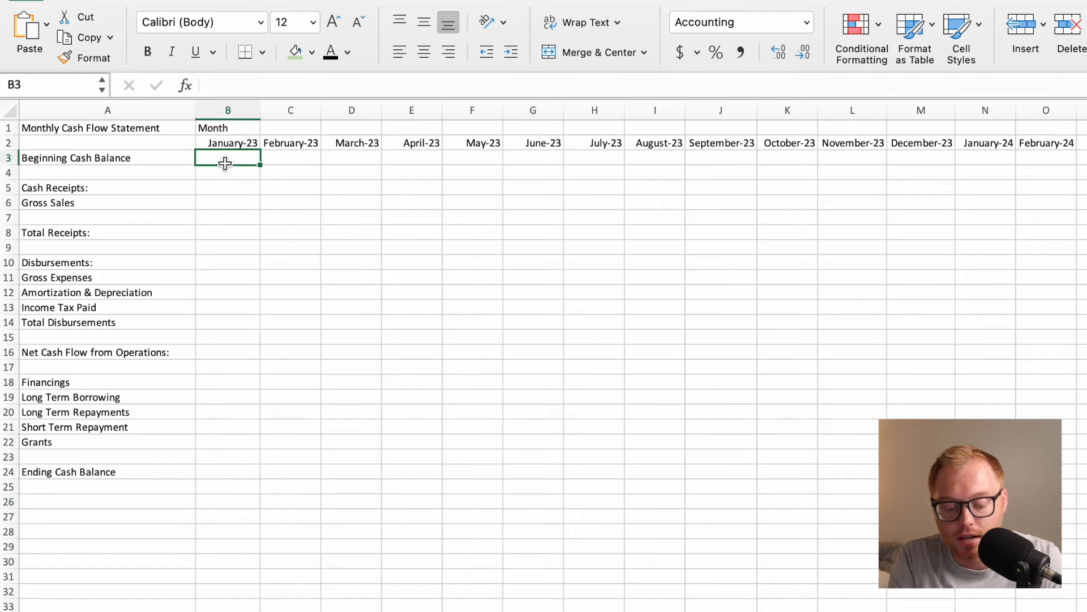
pyautogui.write('=Mon')
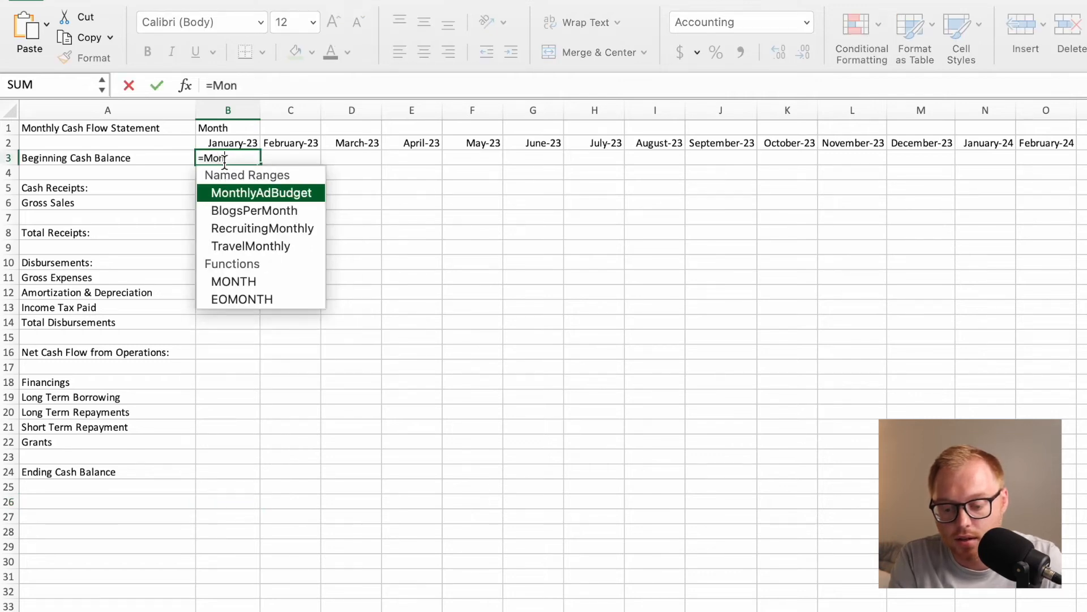
pyautogui.press('BackSpace')
pyautogui.press('BackSpace')
pyautogui.press('BackSpace')
pyautogui.write('Be')
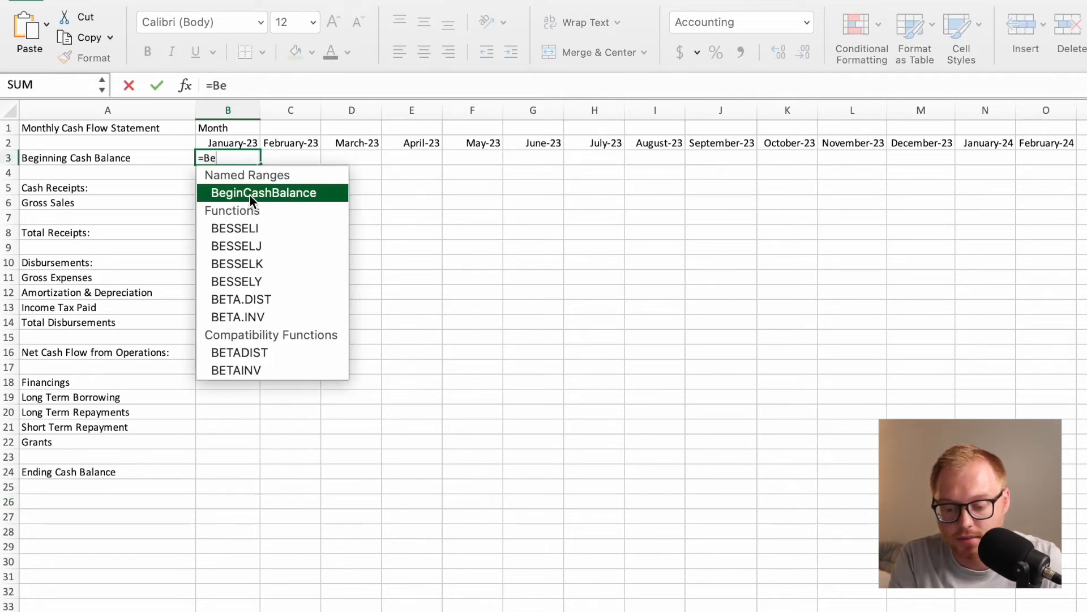
pyautogui.doubleClick(250, 193)
pyautogui.press('Return')
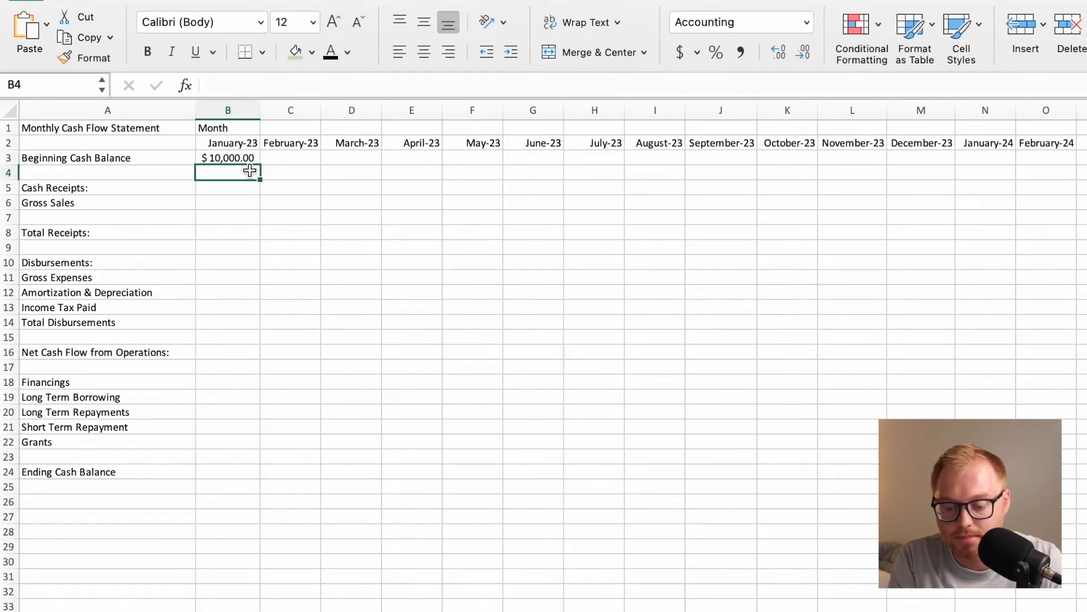
# Set January's Gross Sales in B6 to ='Monthly Income Statement'!C5, the January Revenue Per Month.
pyautogui.click(230, 205)
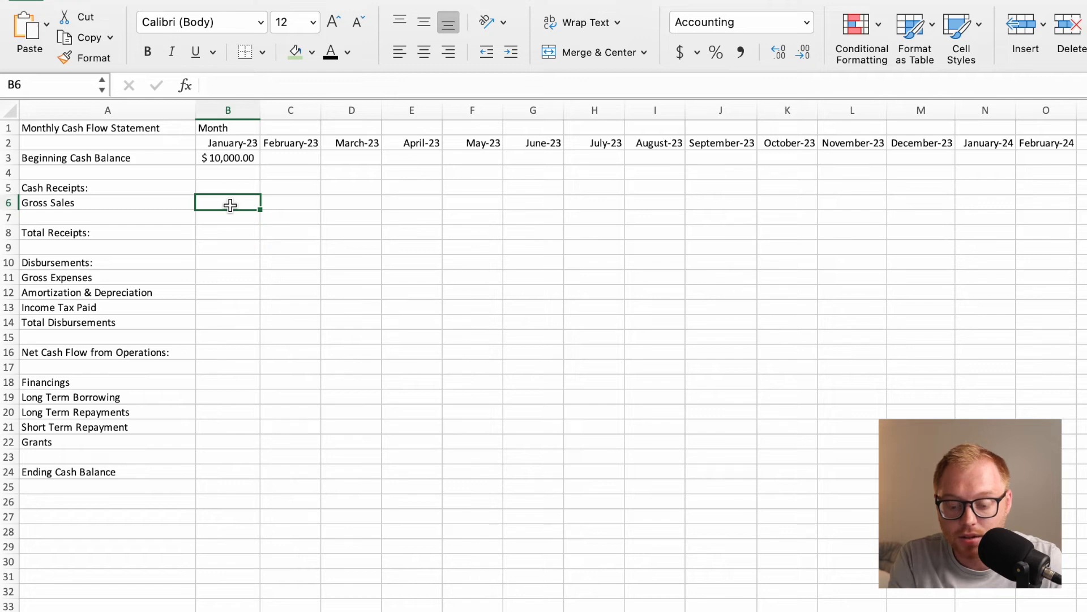
pyautogui.write('=')
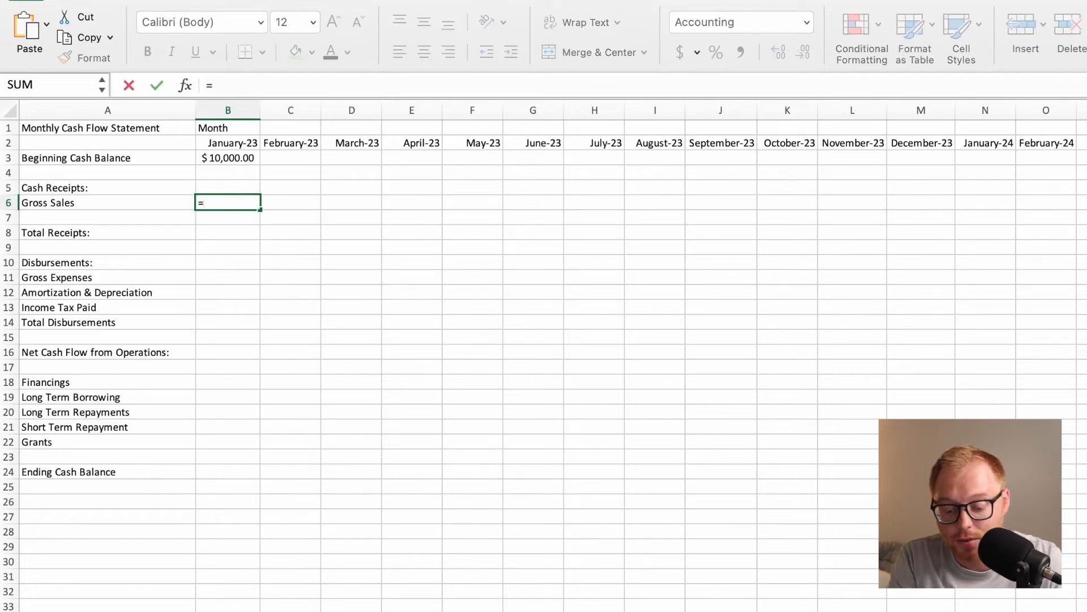
pyautogui.click(266, 610)
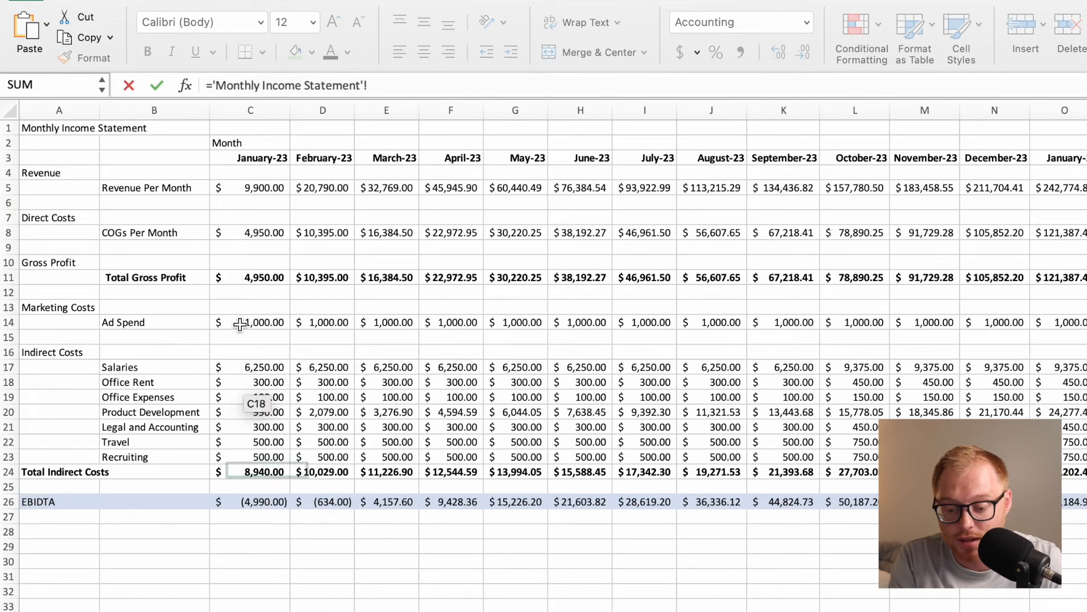
pyautogui.click(266, 191)
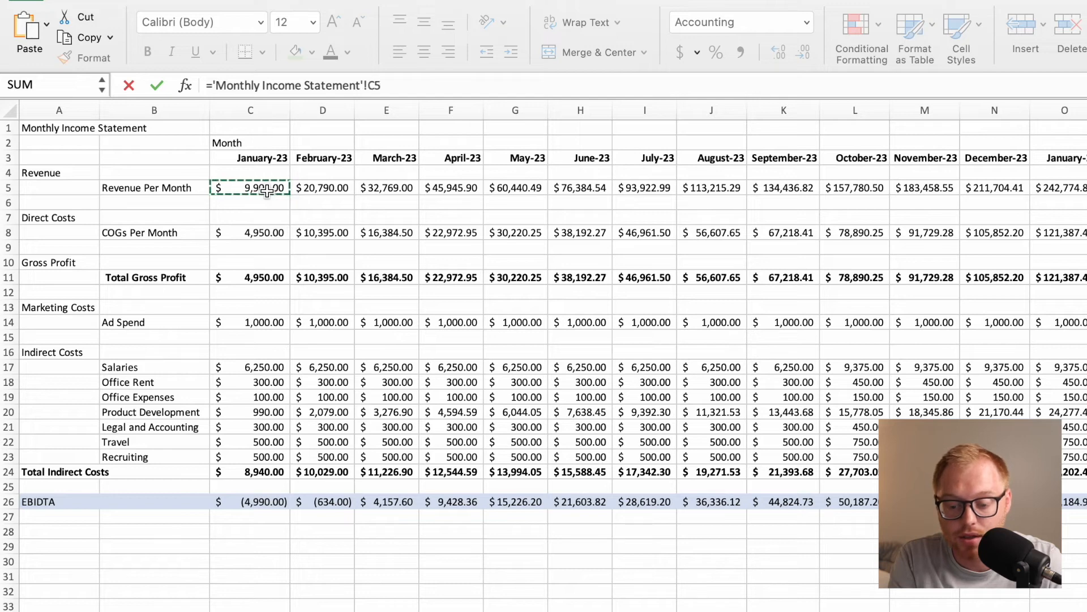
pyautogui.press('Return')
pyautogui.click(250, 202)
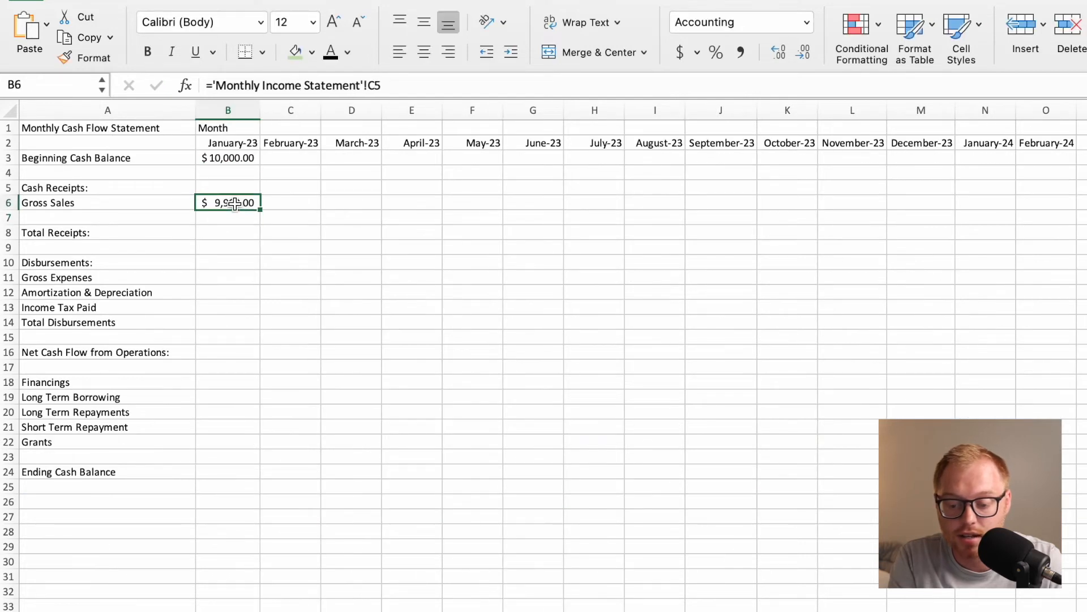
# Set January's Total Receipts in B8 equal to the Gross Sales cell B6.
pyautogui.click(226, 238)
pyautogui.write('=')
pyautogui.click(223, 202)
pyautogui.press('Return')
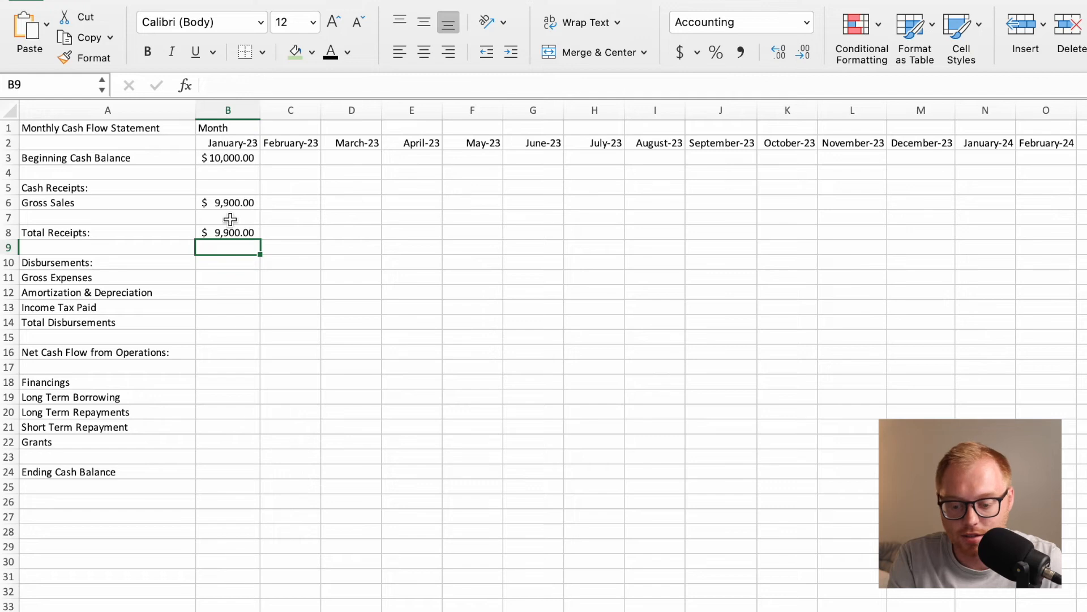
# Set January's Gross Expenses in B11 to the sum of C8, C14 and C24 from the Monthly Income Statement: COGs, Ad Spend and Total Indirect Costs.
pyautogui.click(243, 276)
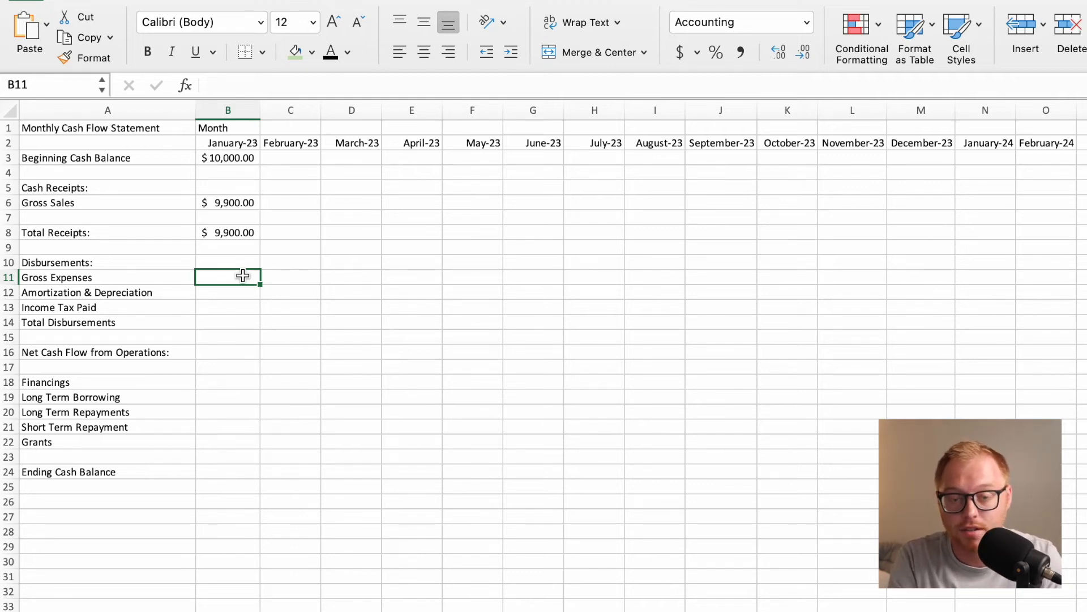
pyautogui.write('=')
pyautogui.click(340, 610)
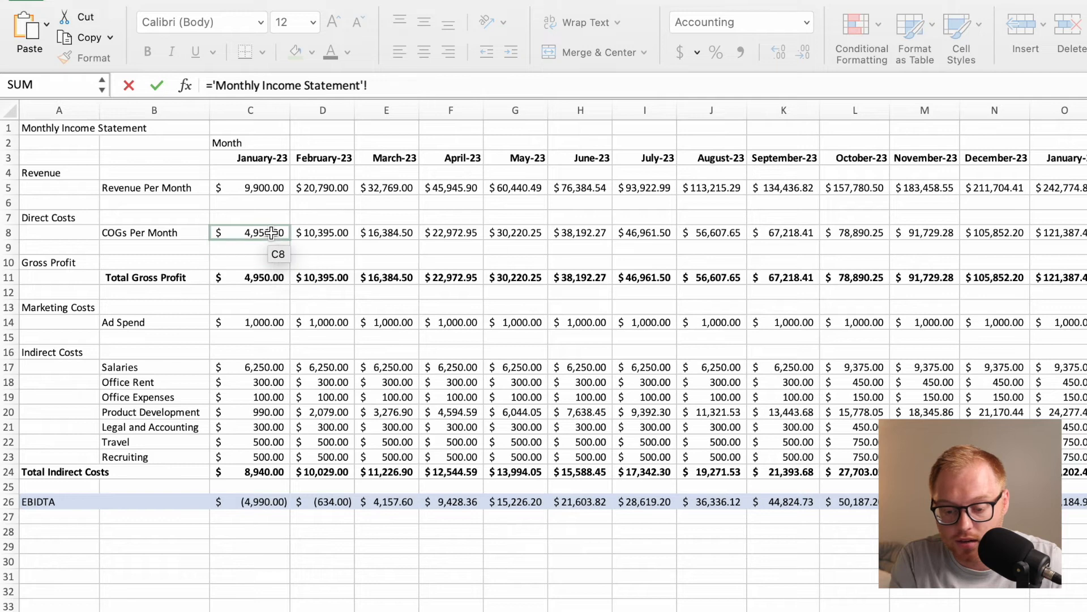
pyautogui.click(259, 232)
pyautogui.press('+')
pyautogui.moveTo(256, 405); pyautogui.dragTo(257, 326)
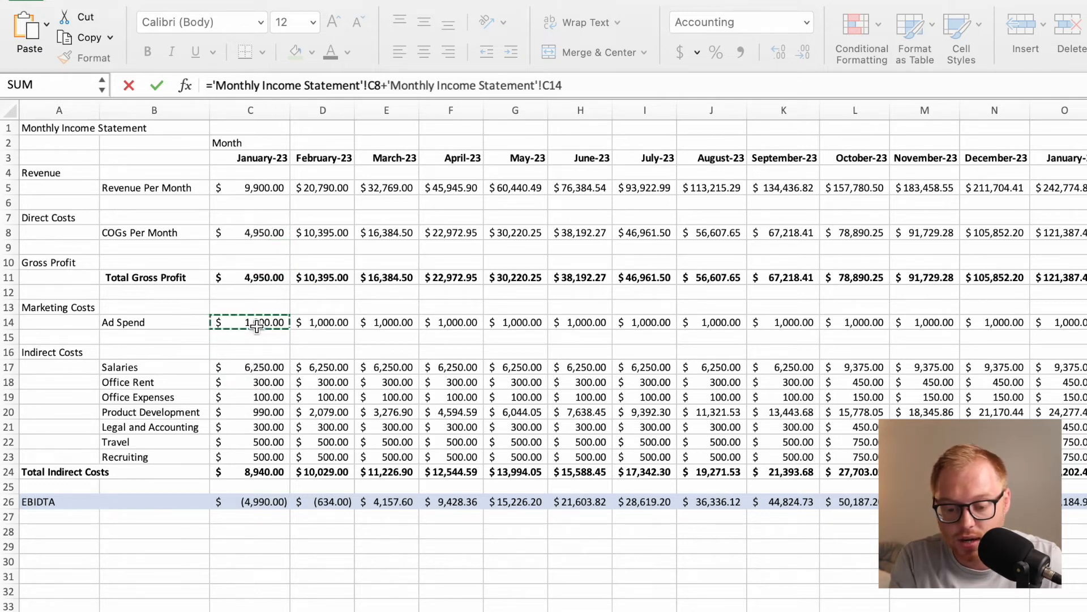
pyautogui.write('+')
pyautogui.moveTo(256, 552); pyautogui.dragTo(258, 475)
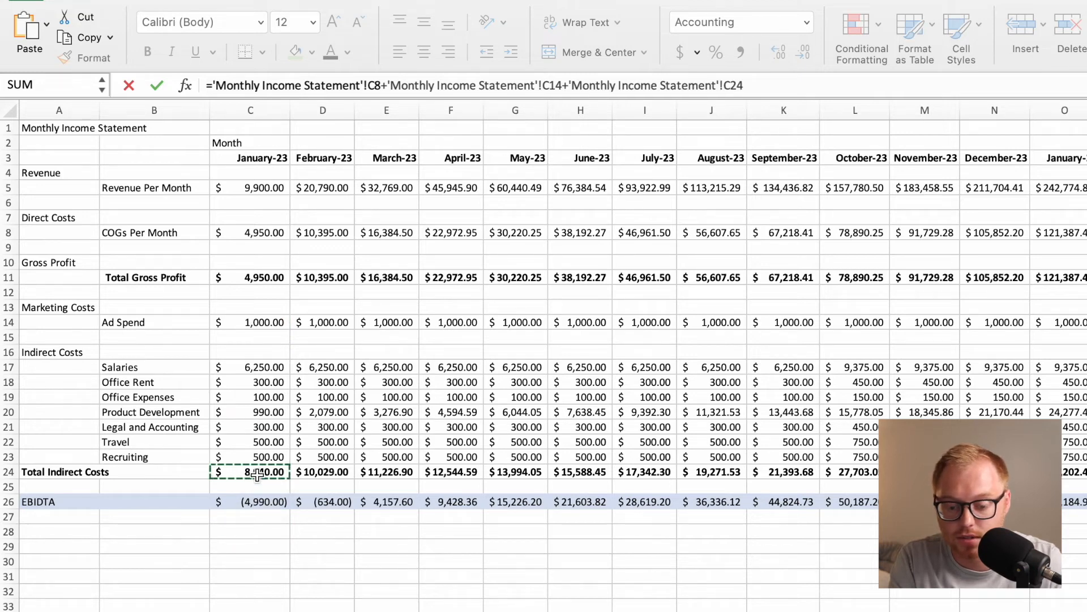
pyautogui.press('Return')
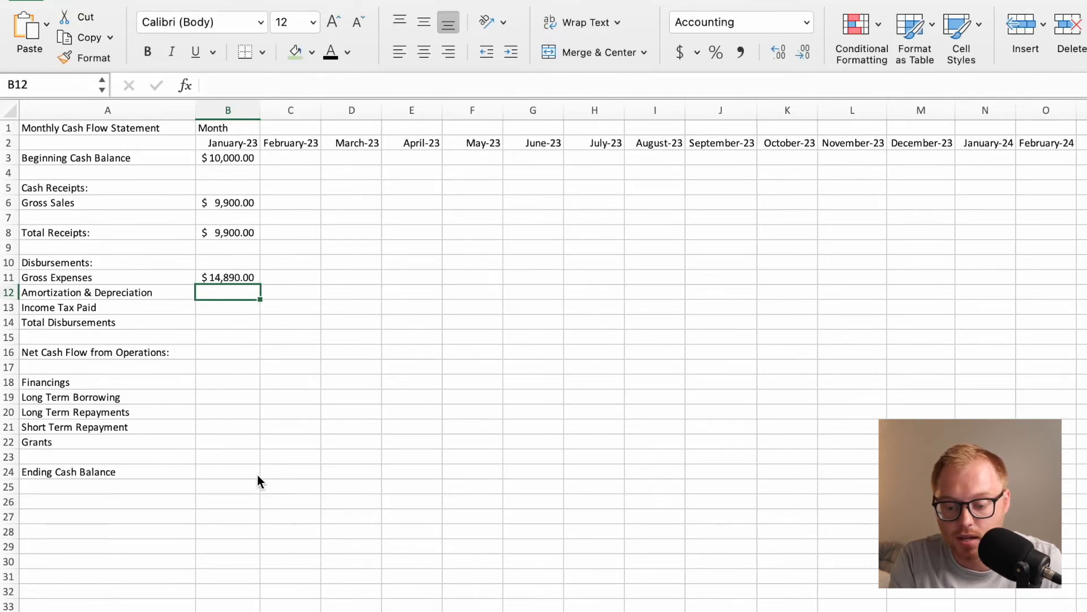
# Enclose the Gross Expenses formula in B11 in parentheses and put a minus sign before them to make the expenses negative.
pyautogui.click(242, 278)
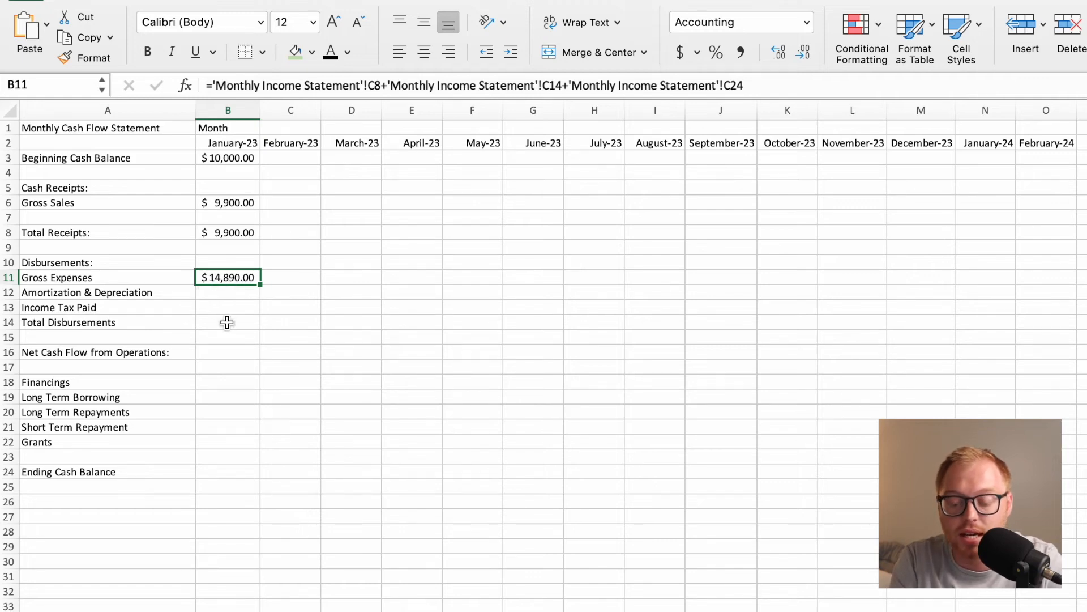
pyautogui.click(214, 89)
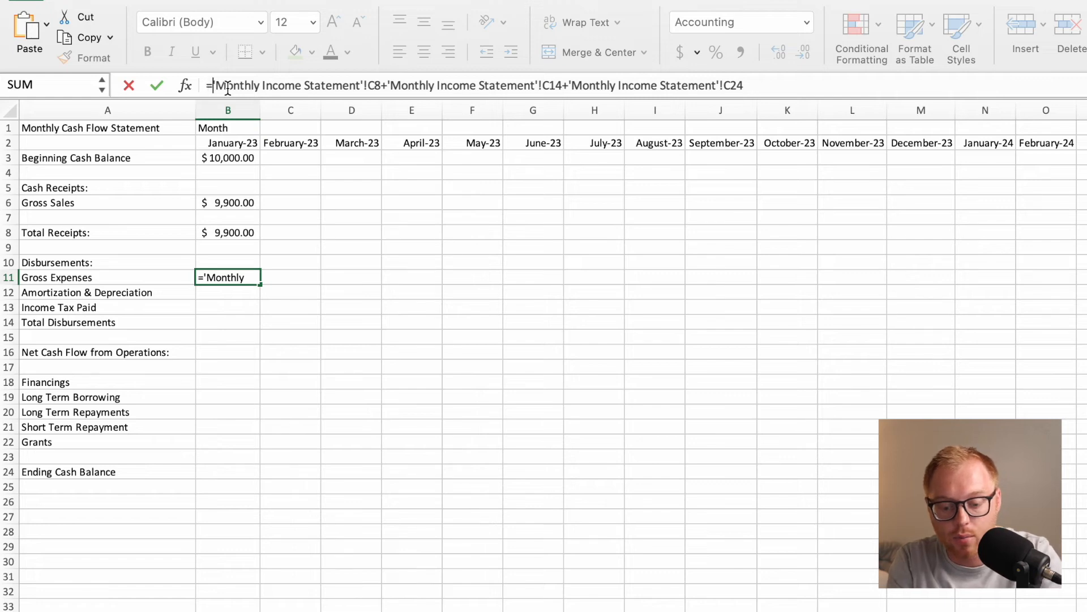
pyautogui.write('(')
pyautogui.click(775, 83)
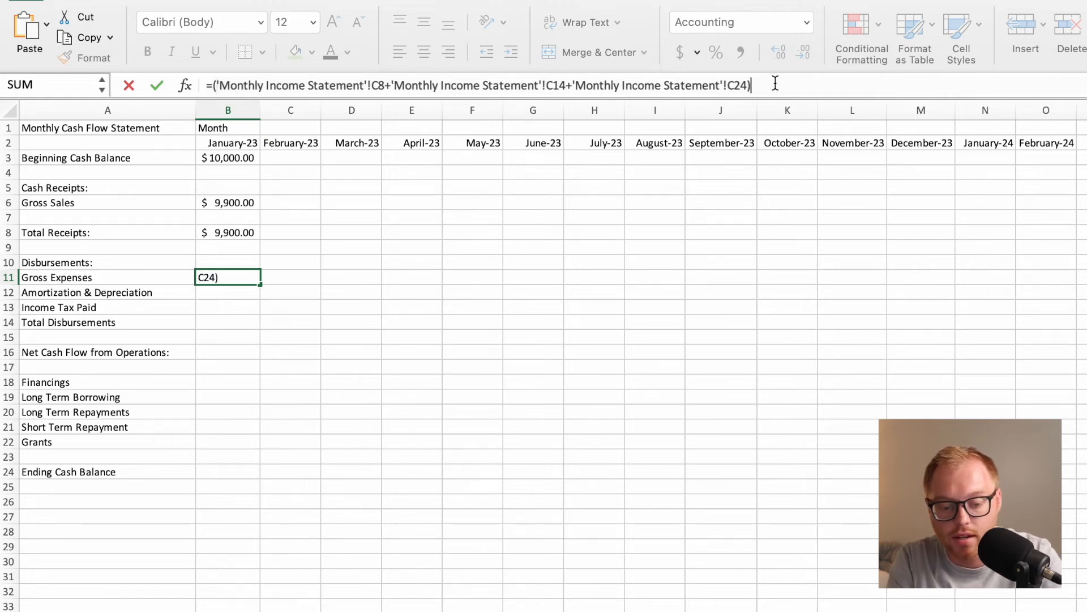
pyautogui.click(219, 87)
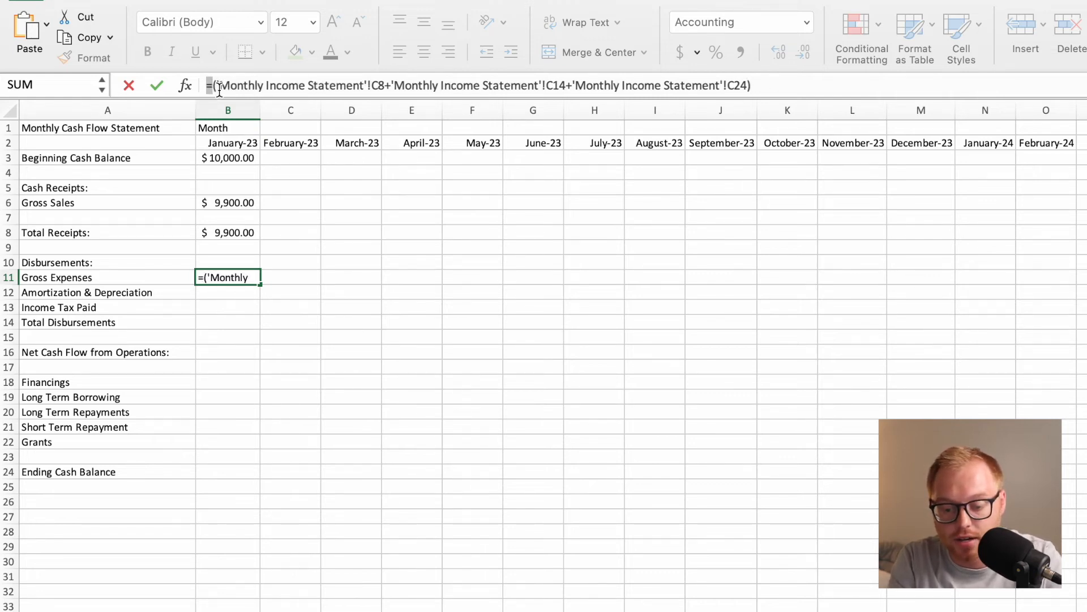
pyautogui.write('-')
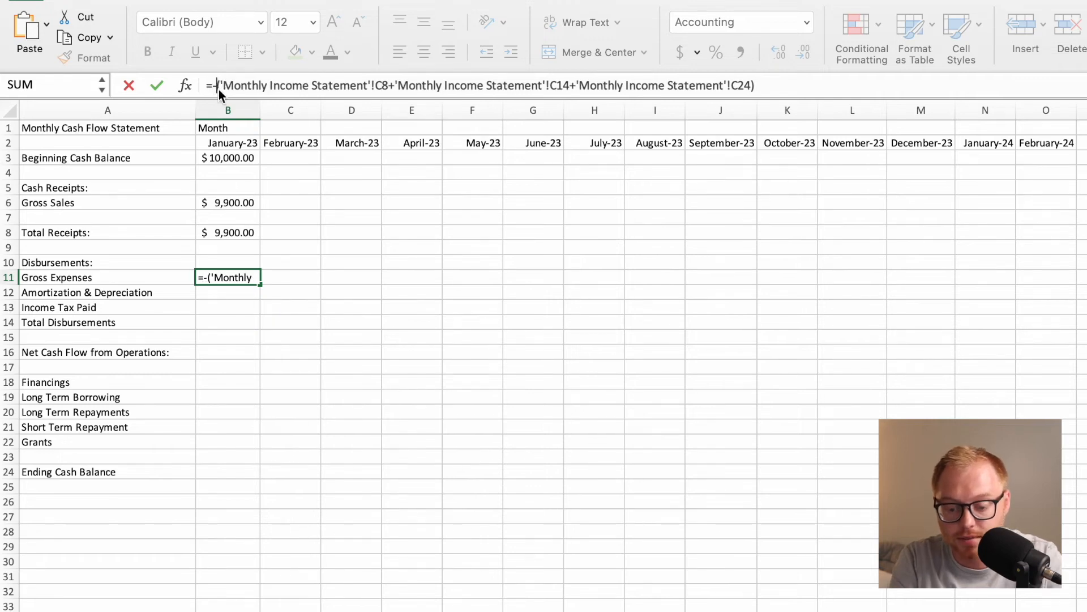
pyautogui.press('Return')
pyautogui.click(233, 281)
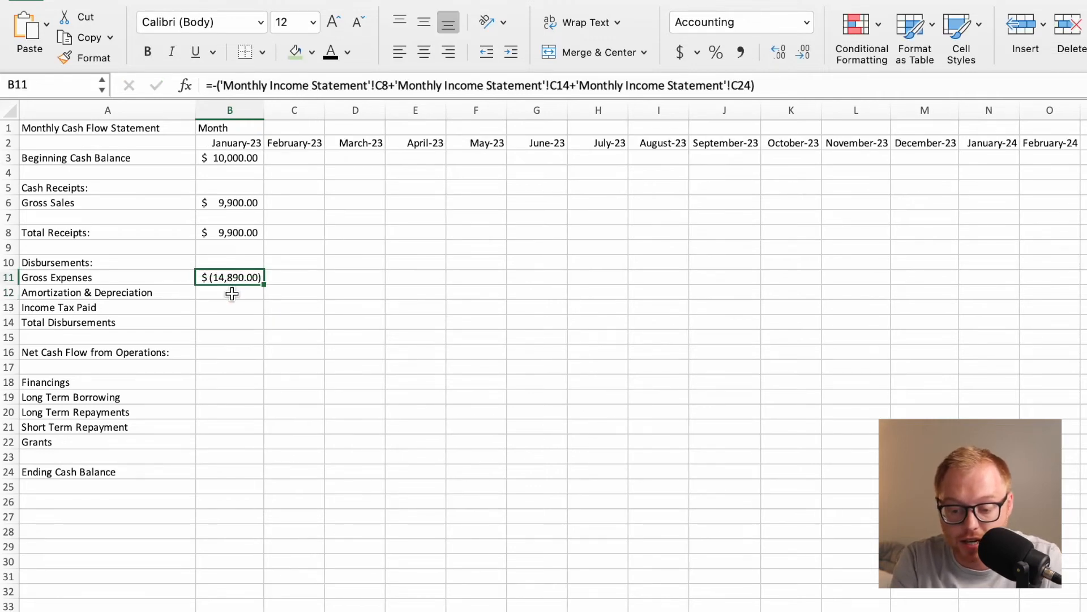
pyautogui.click(232, 294)
pyautogui.click(229, 308)
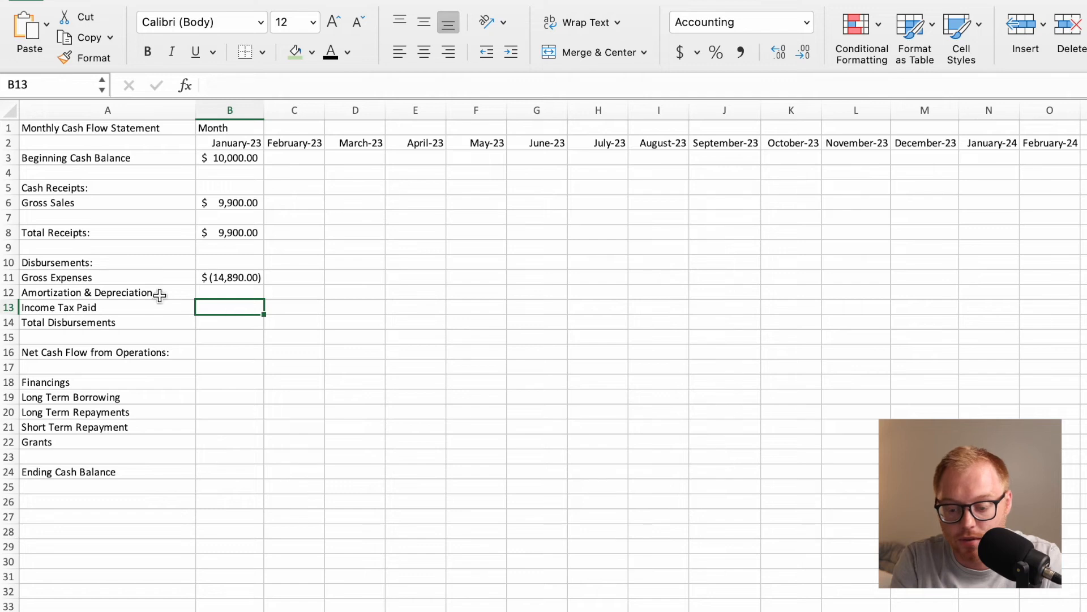
pyautogui.click(145, 314)
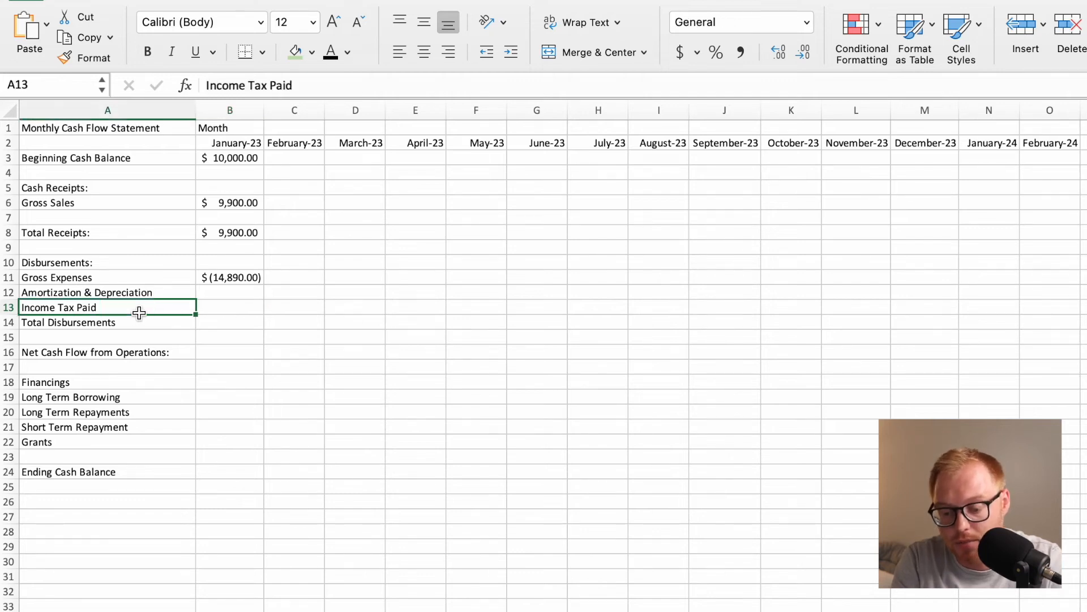
pyautogui.click(224, 290)
pyautogui.click(227, 305)
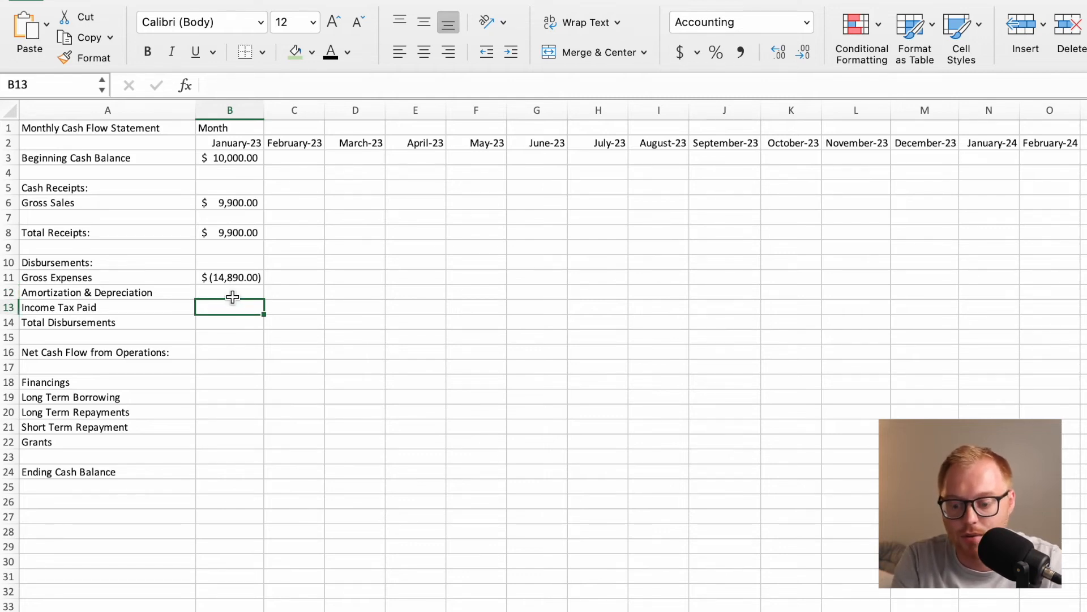
# Set January's Total Disbursements in B14 to =SUM(B11:B13), covering Gross Expenses through Income Tax Paid.
pyautogui.click(227, 323)
pyautogui.write('=')
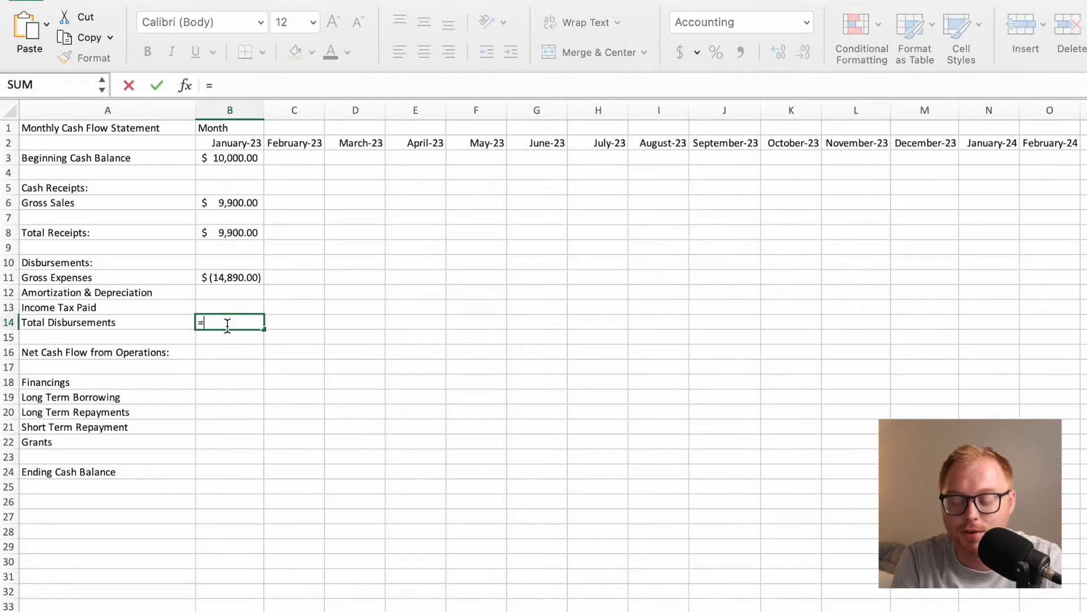
pyautogui.write('SU')
pyautogui.press('BackSpace')
pyautogui.write('SUM(')
pyautogui.moveTo(232, 277); pyautogui.dragTo(237, 306)
pyautogui.press('Return')
pyautogui.click(233, 321)
# Set January's Net Cash Flow from Operations in B16 to =B8+B14 and compare it with January's EBIDTA on the Monthly Income Statement.
pyautogui.click(228, 352)
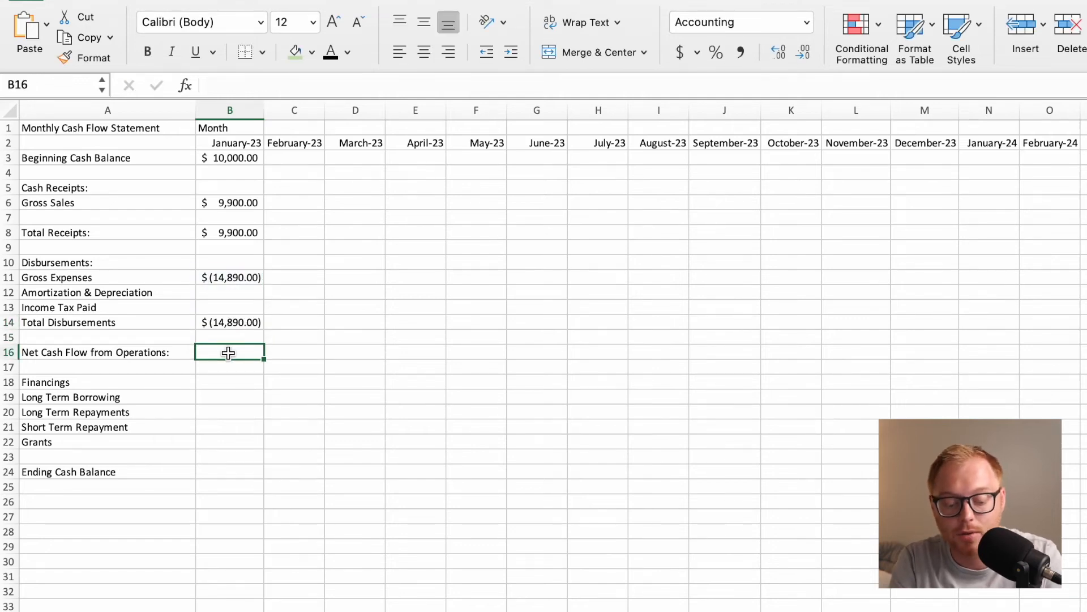
pyautogui.write('=')
pyautogui.click(247, 233)
pyautogui.write('+')
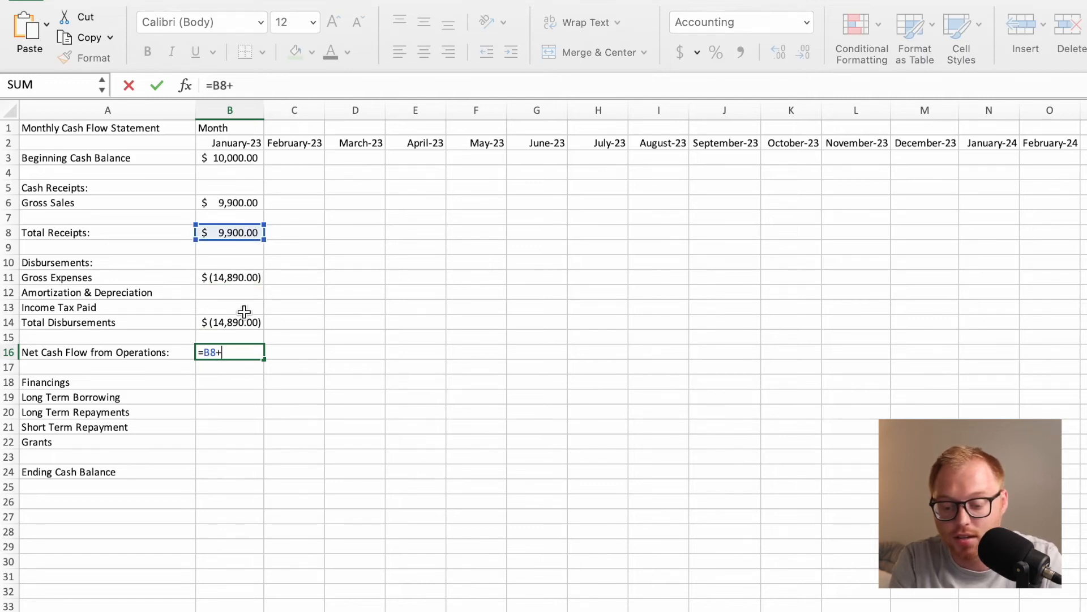
pyautogui.click(238, 323)
pyautogui.press('Return')
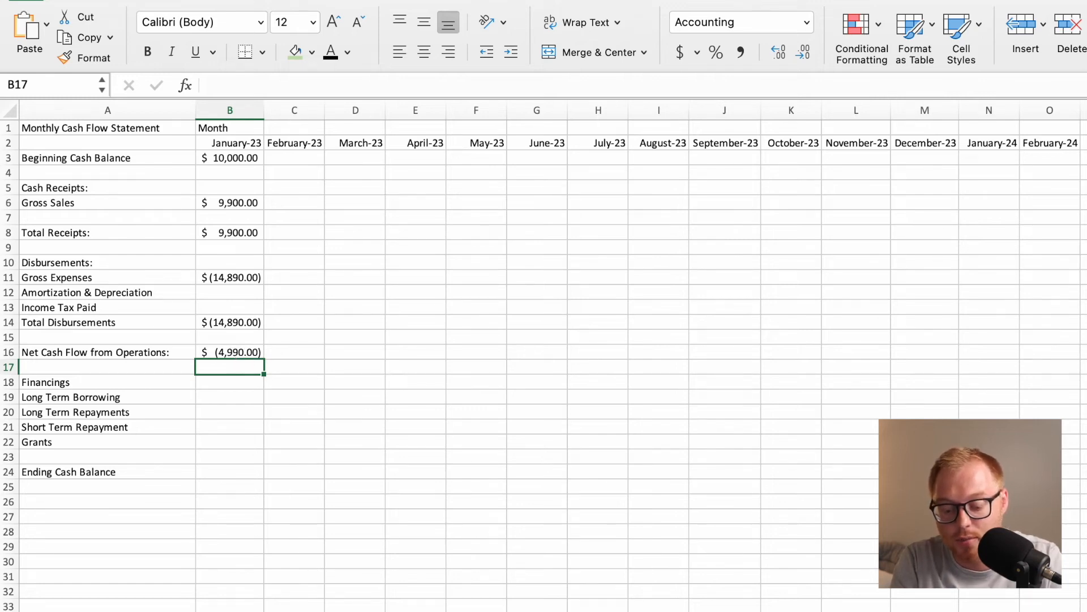
pyautogui.click(368, 610)
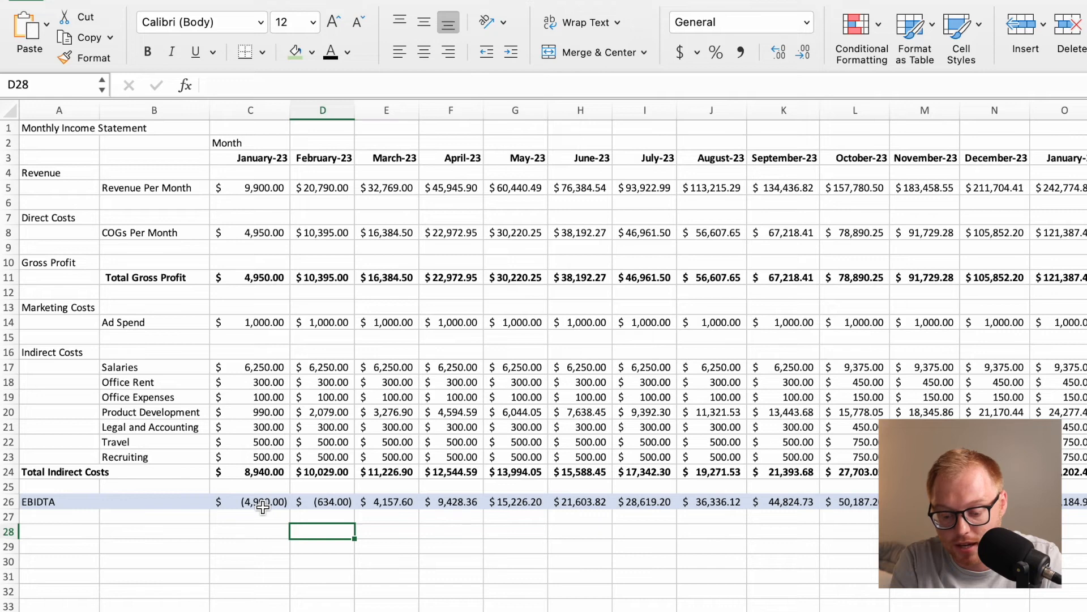
pyautogui.click(425, 610)
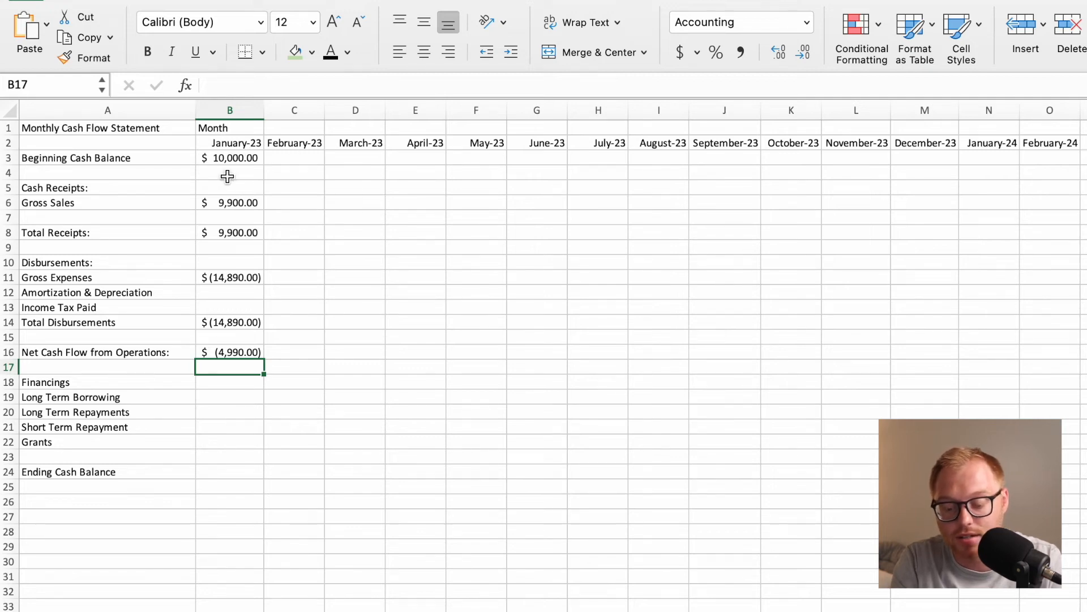
pyautogui.click(232, 398)
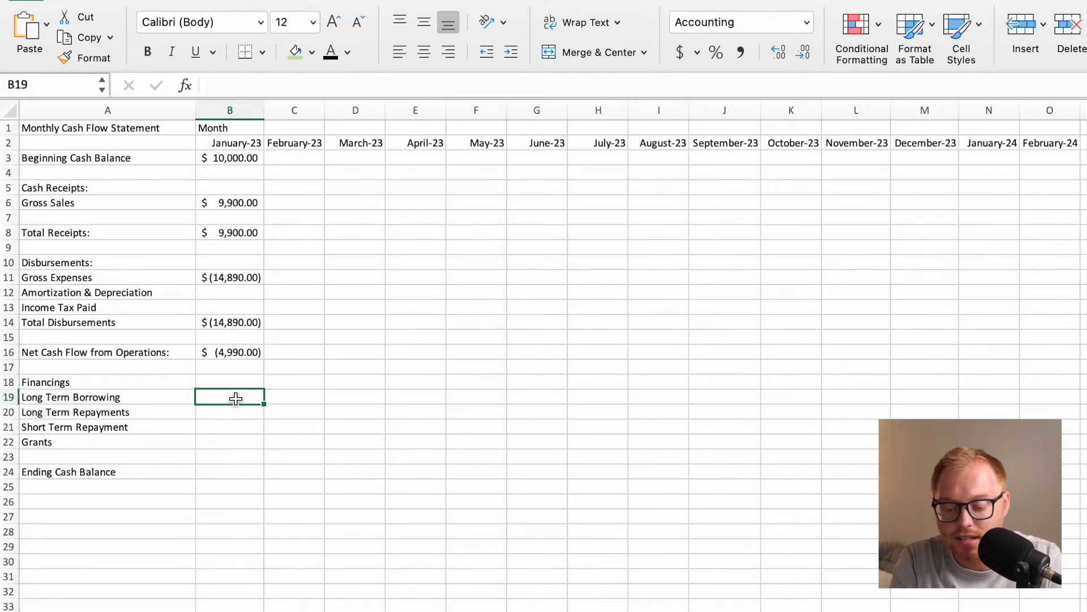
pyautogui.moveTo(236, 398); pyautogui.dragTo(231, 434)
pyautogui.click(240, 426)
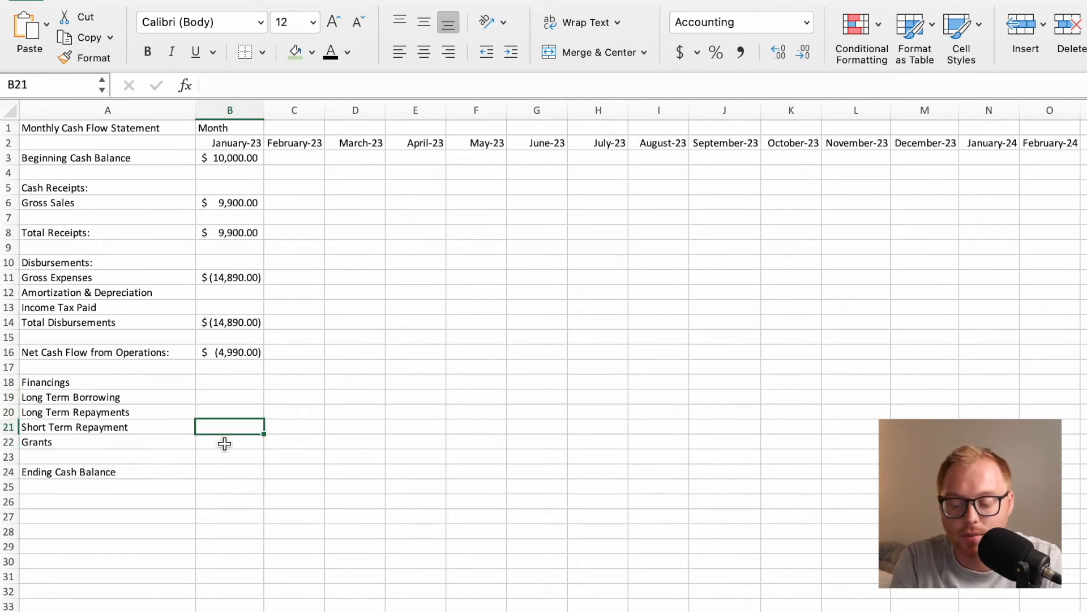
# Set January's Ending Cash Balance in B24 to =B3+B16, adding the beginning cash balance and net cash flow from operations.
pyautogui.click(218, 469)
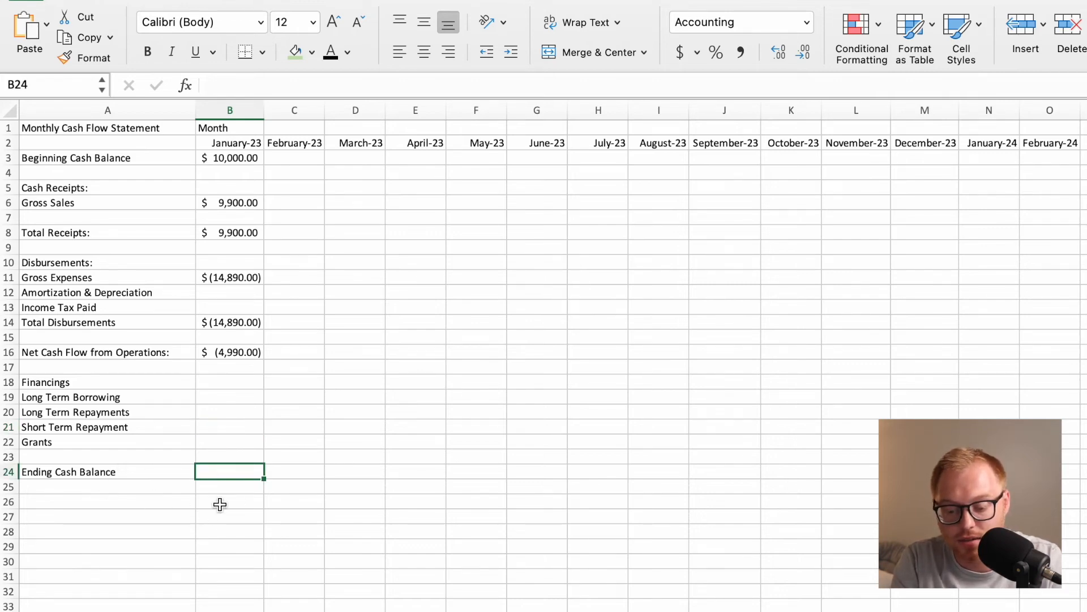
pyautogui.write('=')
pyautogui.click(234, 159)
pyautogui.write('+')
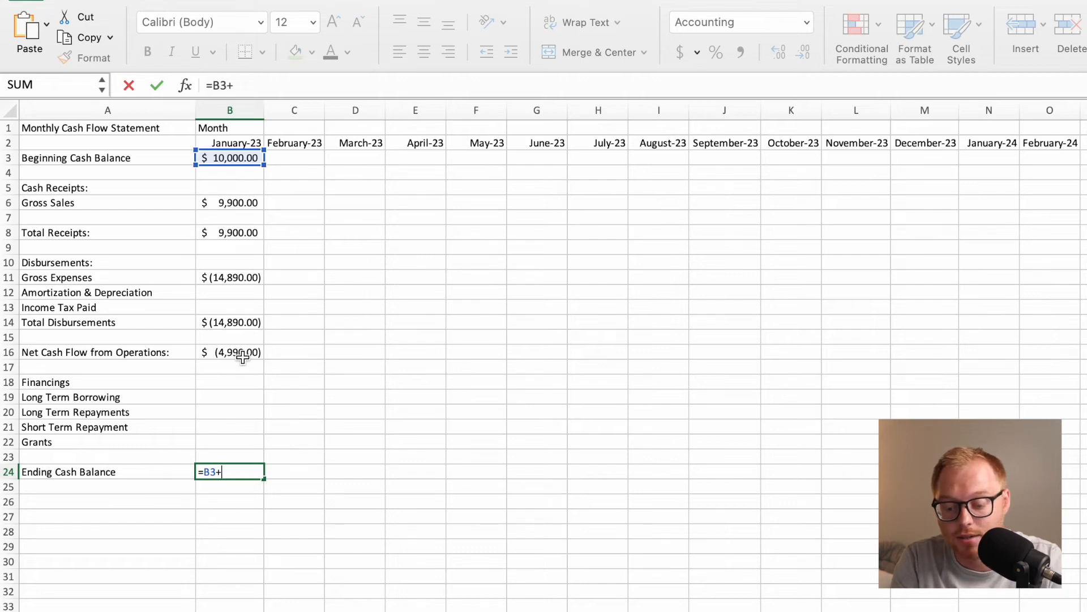
pyautogui.click(241, 355)
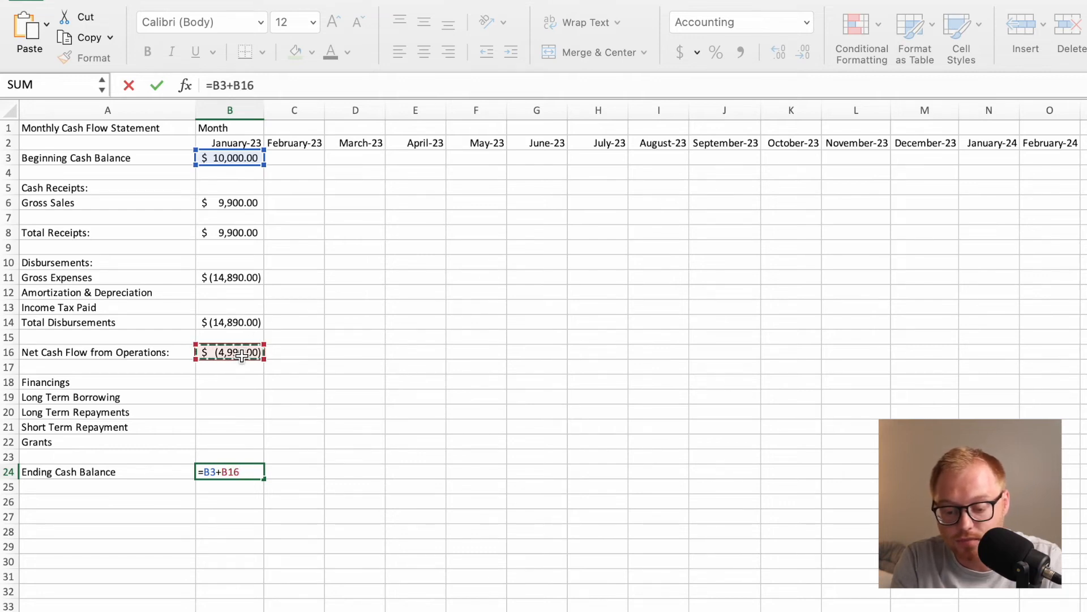
pyautogui.press('Return')
pyautogui.click(249, 473)
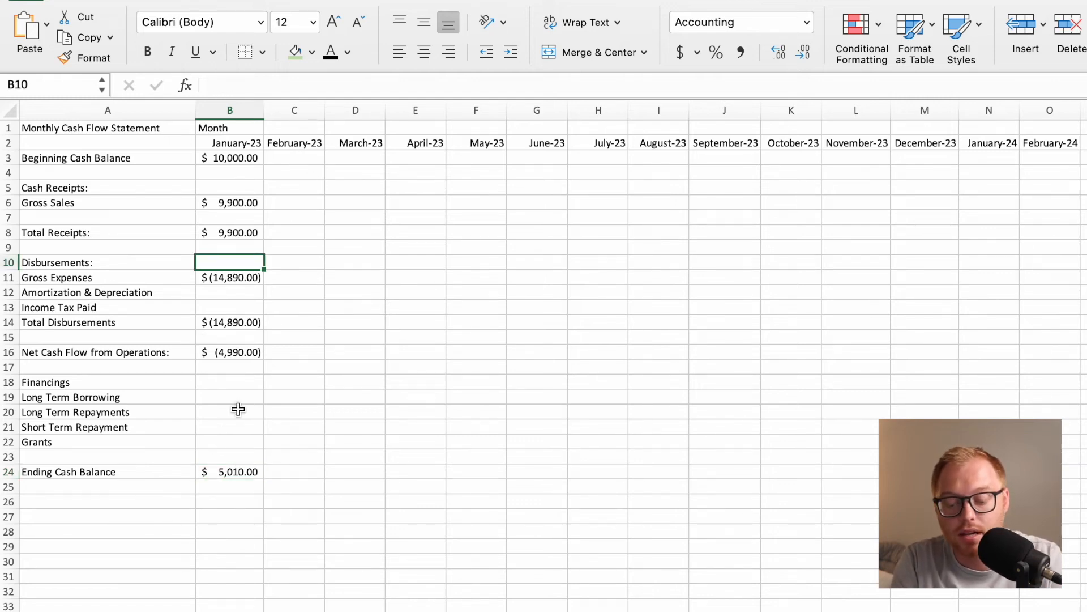
pyautogui.click(238, 471)
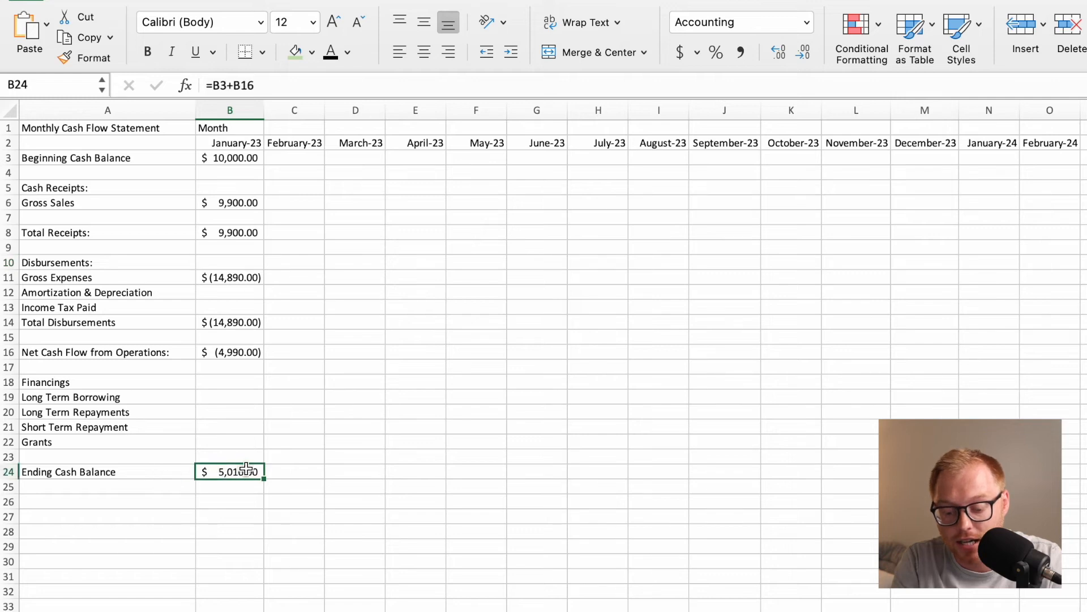
# Set February's Beginning Cash Balance in C3 to =B24, linking it to January's Ending Cash Balance.
pyautogui.click(300, 163)
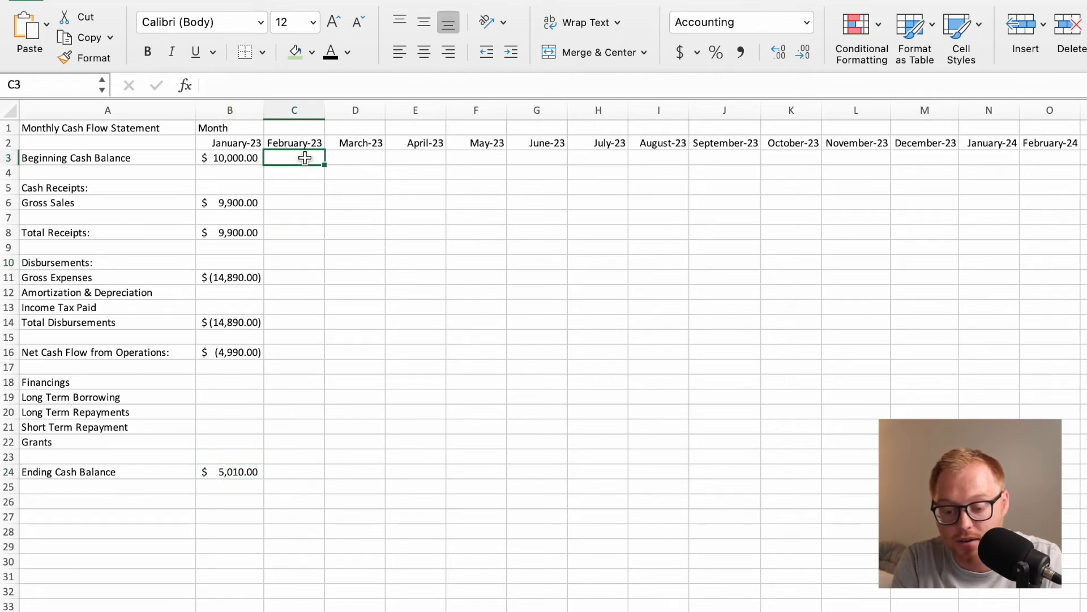
pyautogui.write('=')
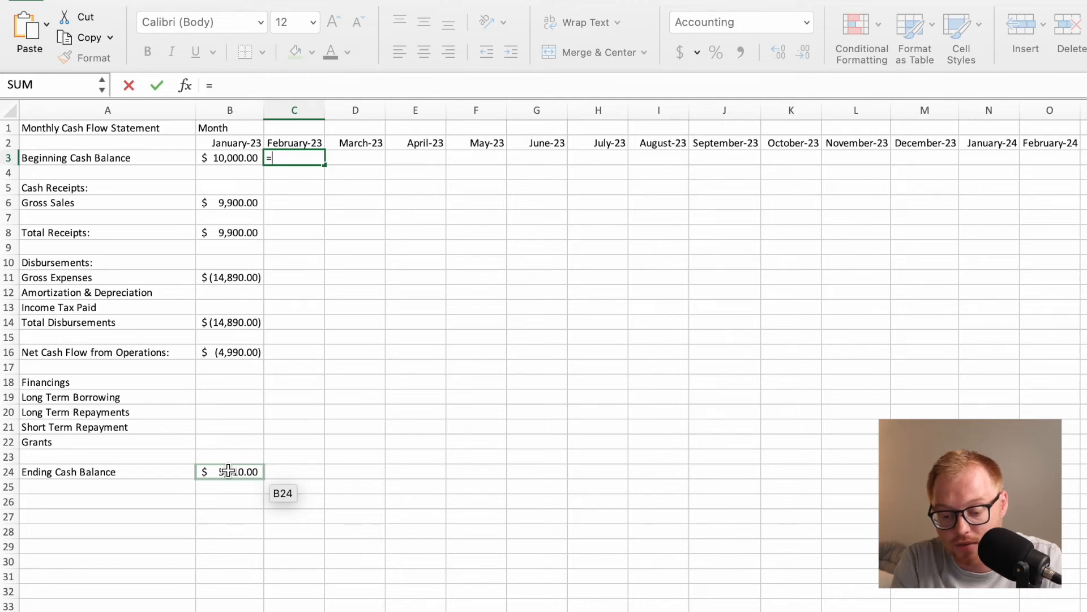
pyautogui.click(229, 471)
pyautogui.press('Return')
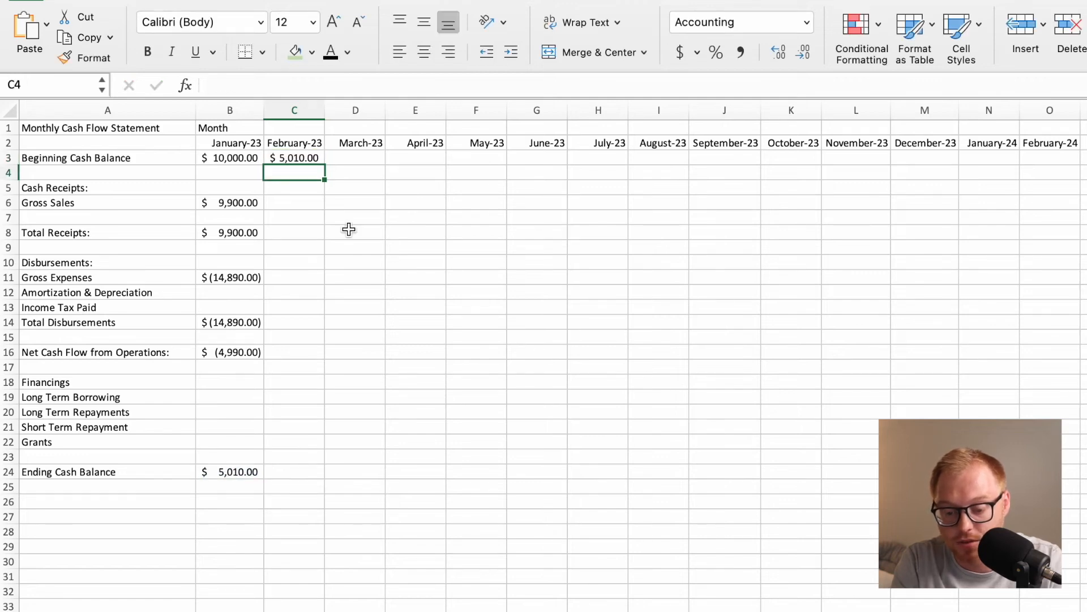
pyautogui.click(313, 162)
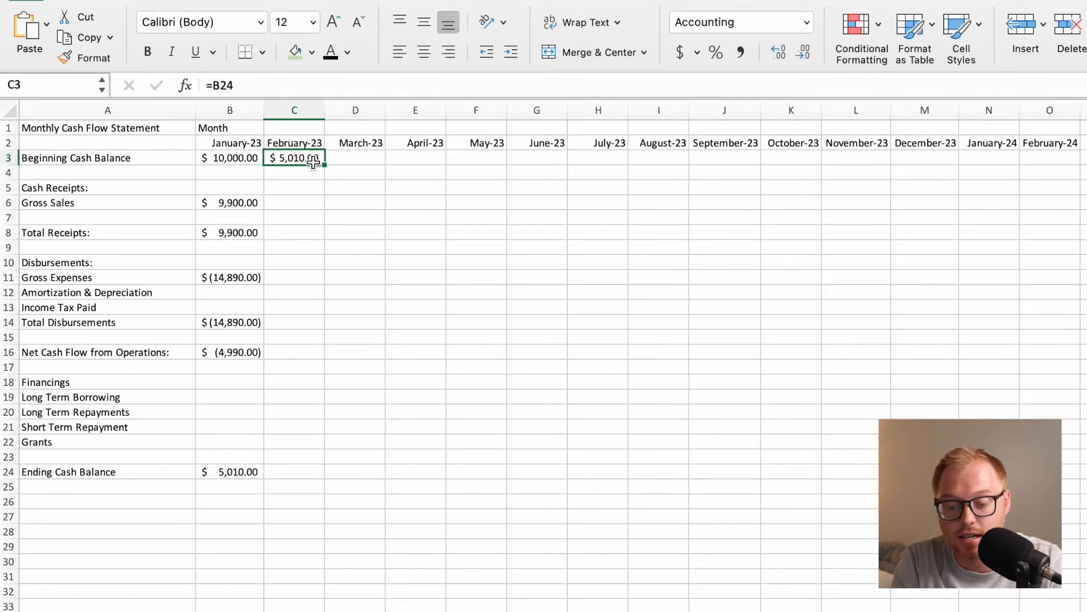
pyautogui.click(227, 486)
# Fill February's Beginning Cash Balance formula across row 3 through January-26.
pyautogui.click(317, 158)
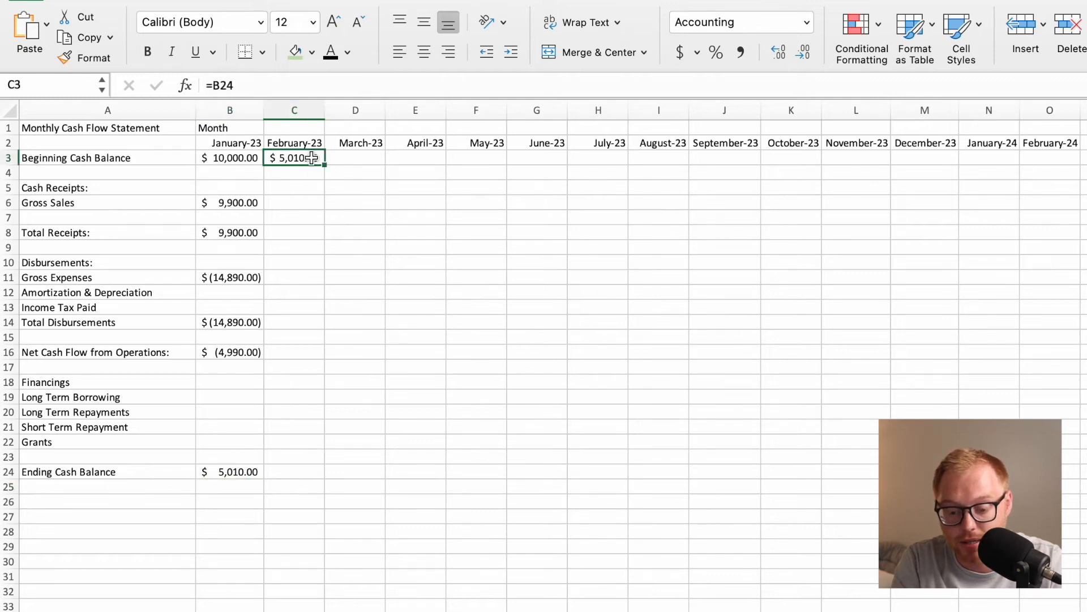
pyautogui.moveTo(325, 166); pyautogui.dragTo(1084, 232)
pyautogui.hscroll(-20, 989, 277)
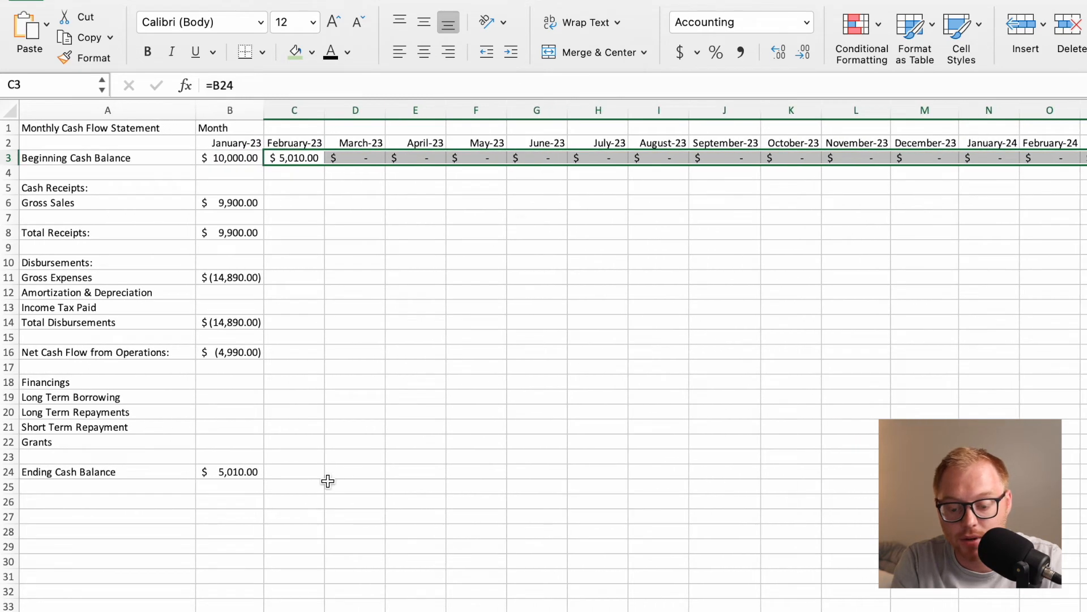
# Fill January's Gross Sales and Total Receipts formulas across rows 6 and 8 through January-26.
pyautogui.click(236, 207)
pyautogui.moveTo(261, 208); pyautogui.dragTo(1084, 311)
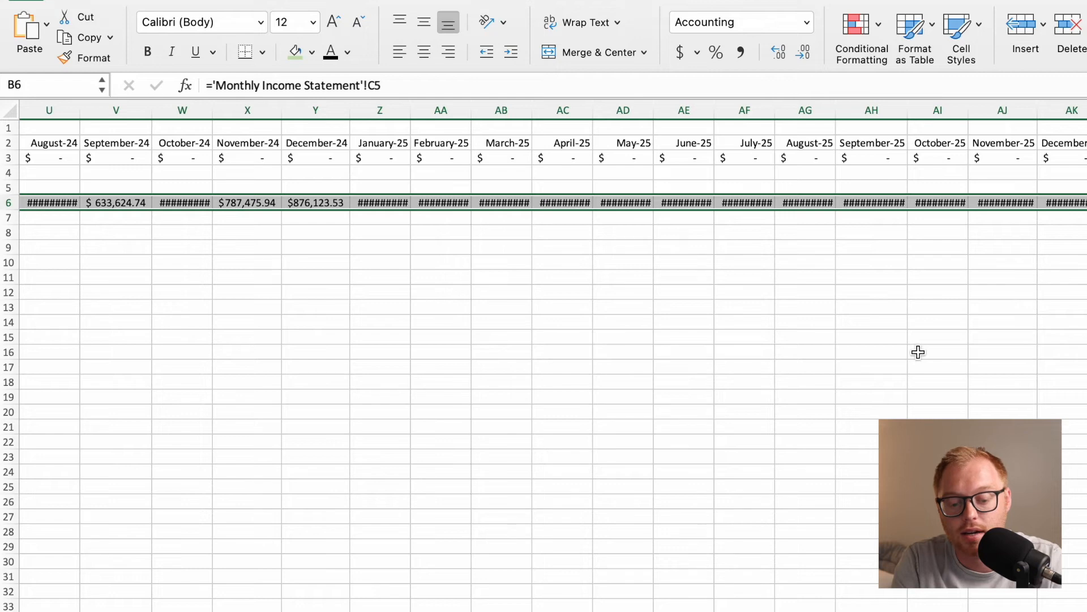
pyautogui.hscroll(-20, 708, 328)
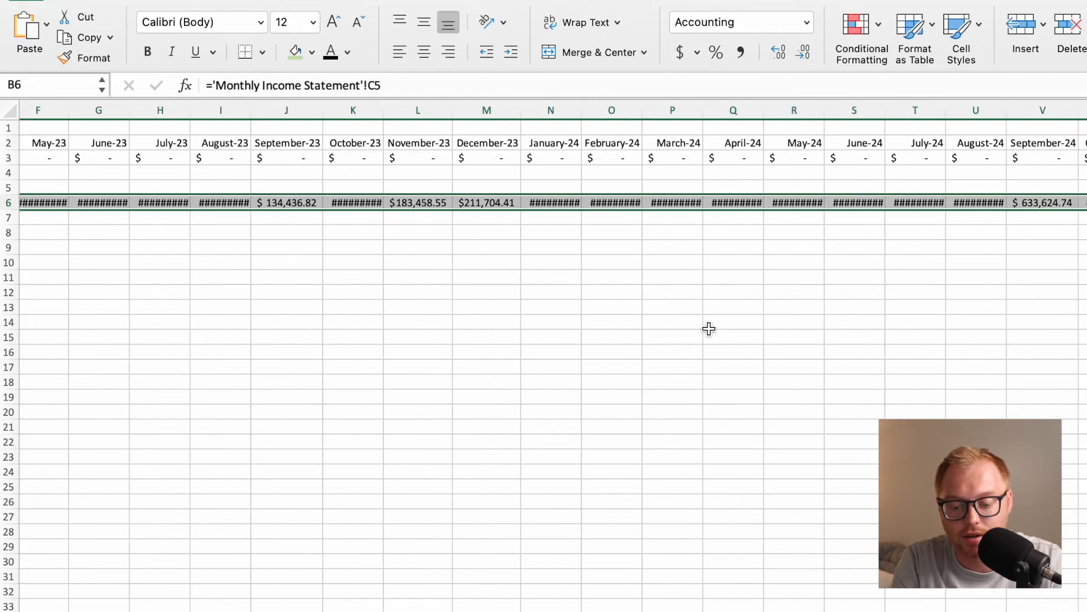
pyautogui.click(253, 233)
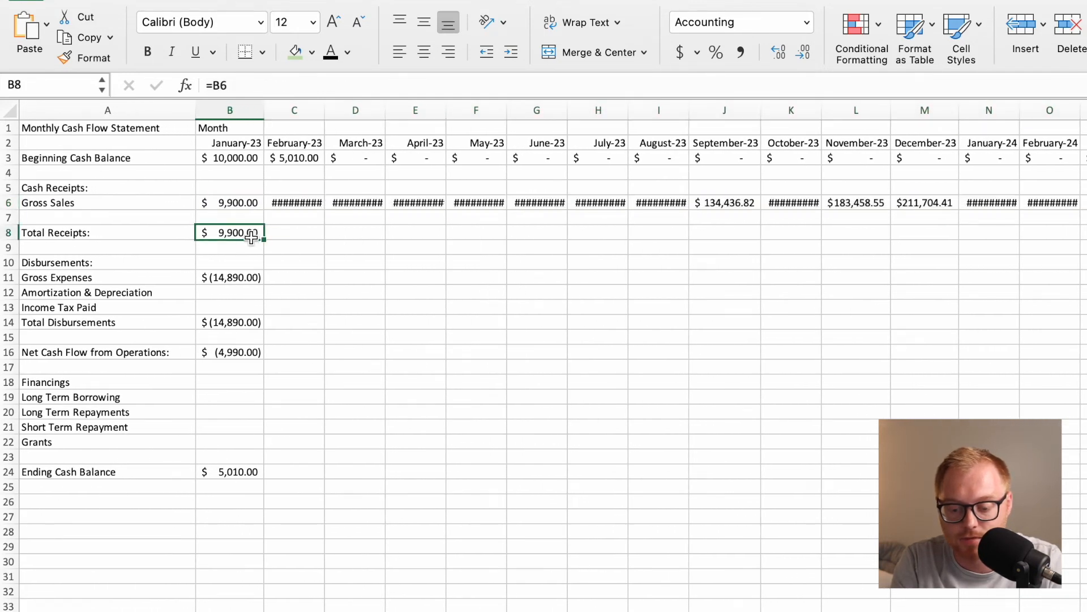
pyautogui.moveTo(263, 239); pyautogui.dragTo(1084, 340)
pyautogui.hscroll(-20, 252, 281)
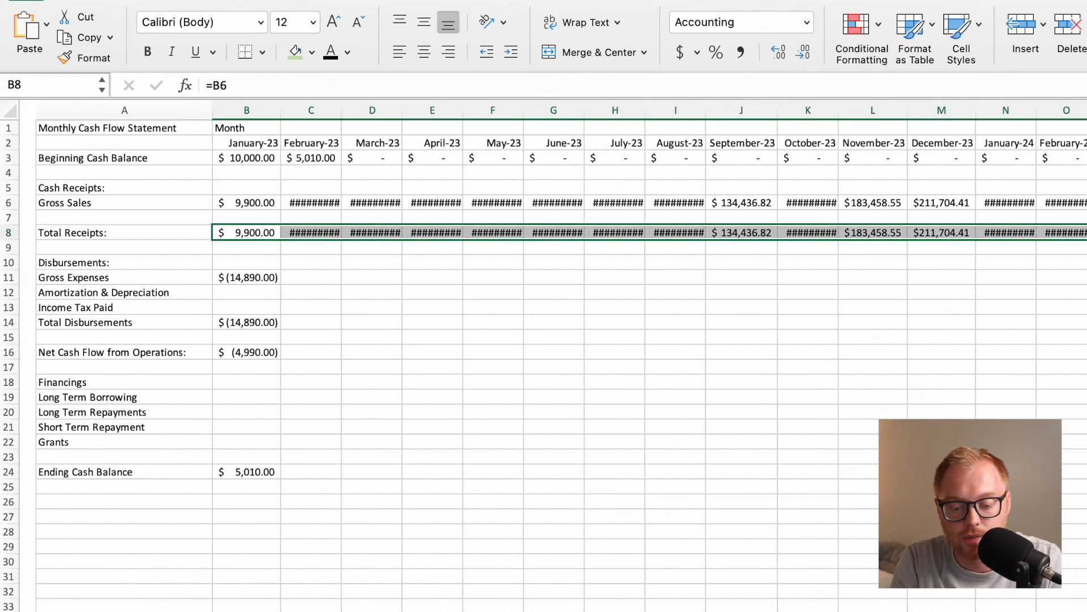
# Fill January's Gross Expenses and Total Disbursements formulas across rows 11 and 14 through January-26.
pyautogui.click(253, 281)
pyautogui.moveTo(265, 285); pyautogui.dragTo(973, 408)
pyautogui.hscroll(-20, 332, 332)
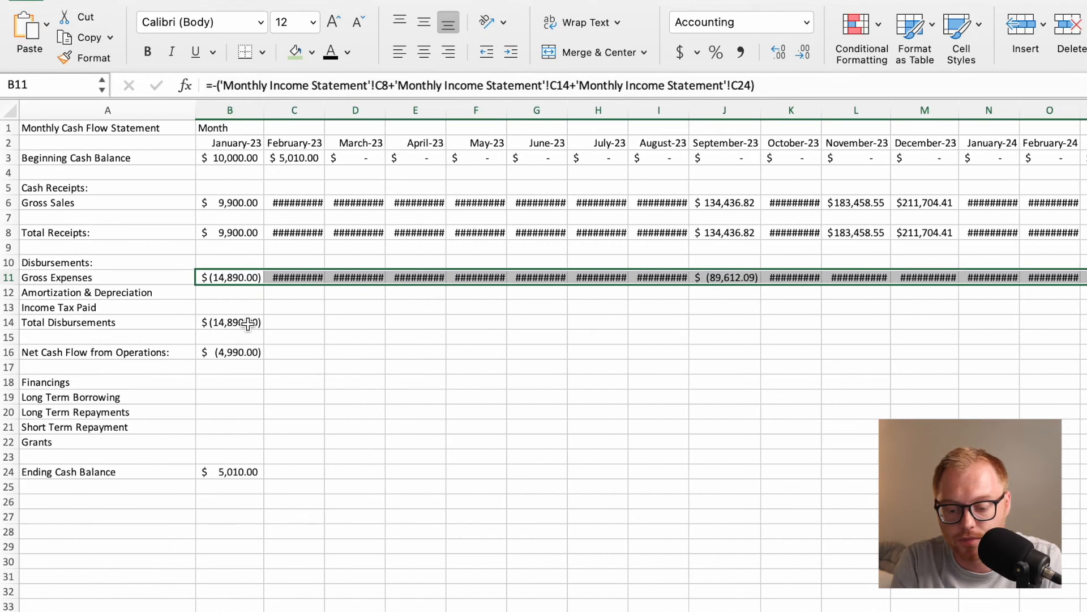
pyautogui.click(248, 323)
pyautogui.moveTo(264, 329); pyautogui.dragTo(1085, 334)
pyautogui.hscroll(2, 544, 340)
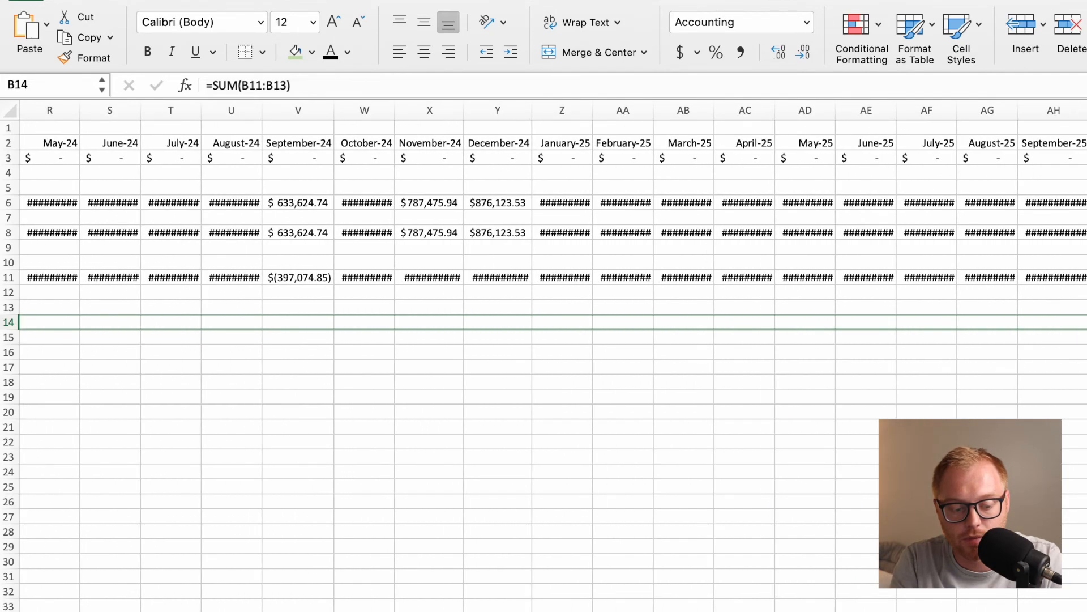
pyautogui.hotkey('ctrl', 'r')
pyautogui.hscroll(-15, 228, 349)
# Fill January's Net Cash Flow from Operations formula across row 16 through January-26.
pyautogui.click(228, 349)
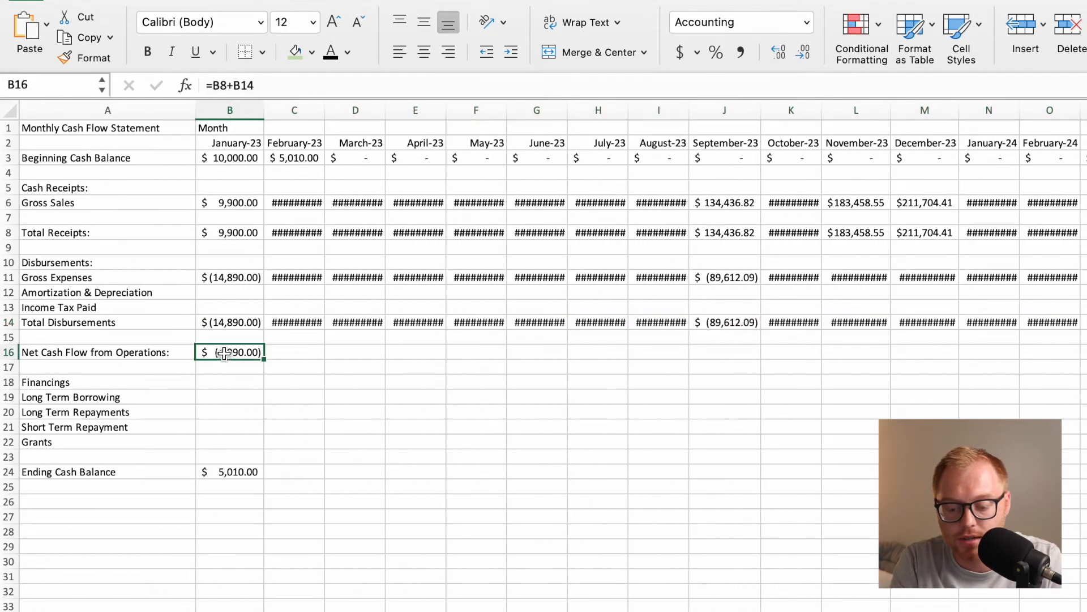
pyautogui.moveTo(264, 360); pyautogui.dragTo(1084, 354)
pyautogui.hscroll(-15, 434, 495)
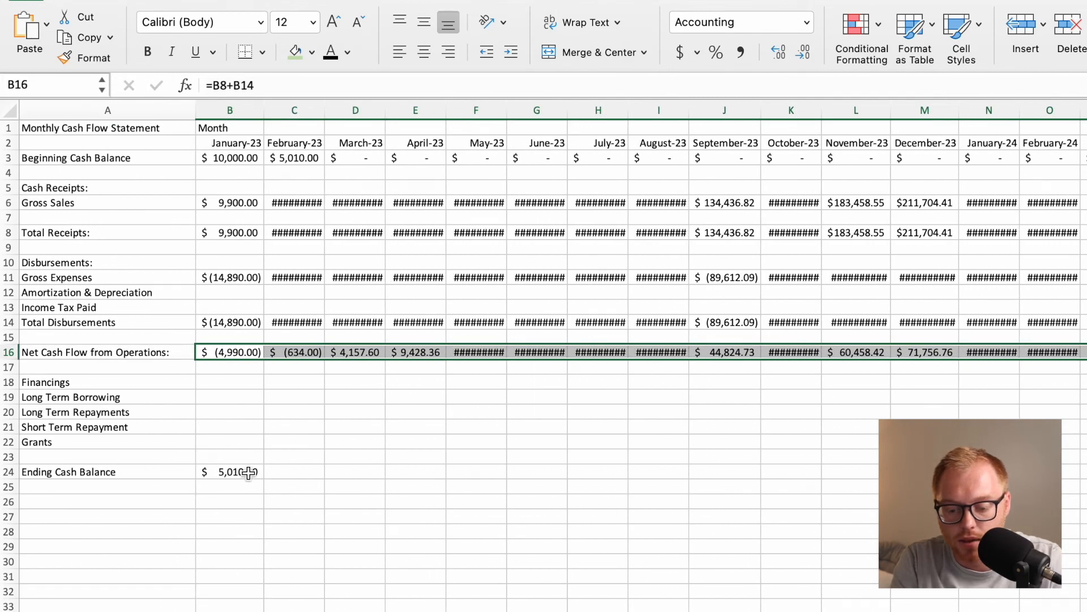
# Fill January's Ending Cash Balance formula in B24 across row 24 through January-26.
pyautogui.click(249, 472)
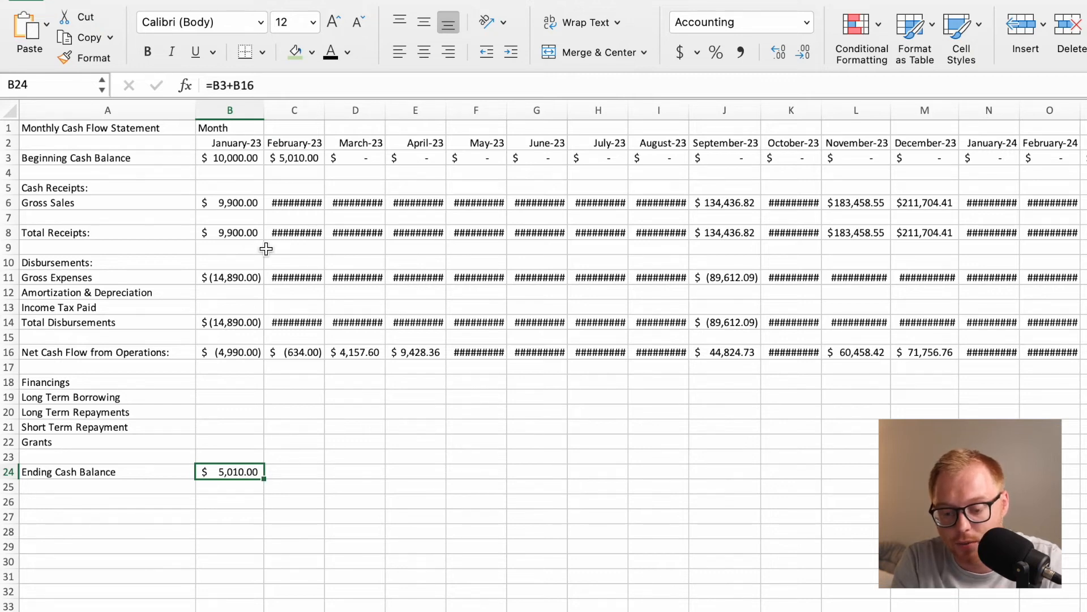
pyautogui.click(308, 160)
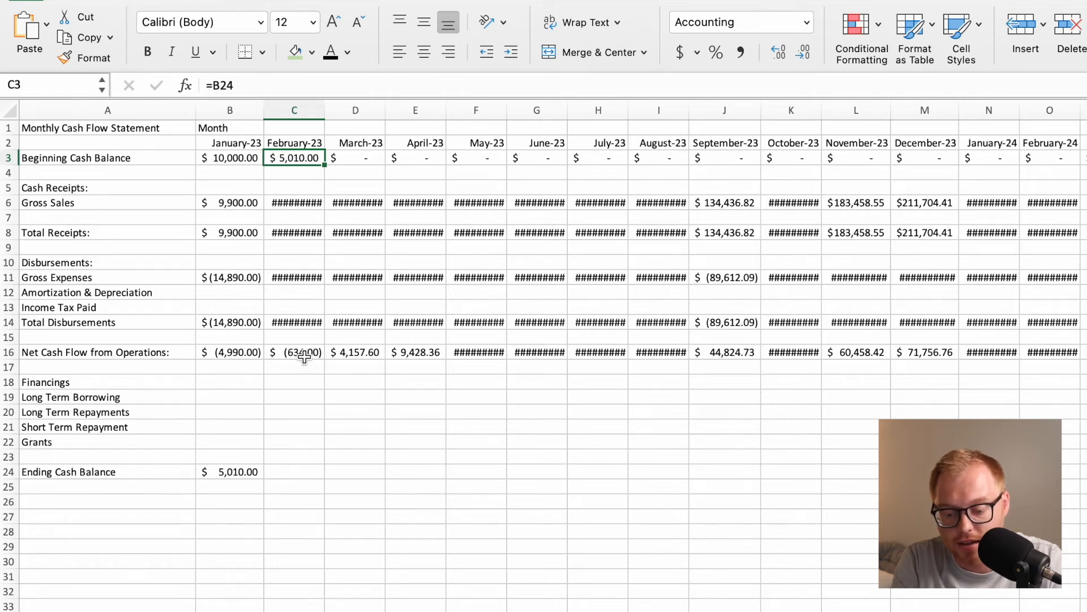
pyautogui.click(242, 474)
pyautogui.moveTo(263, 478); pyautogui.dragTo(1083, 547)
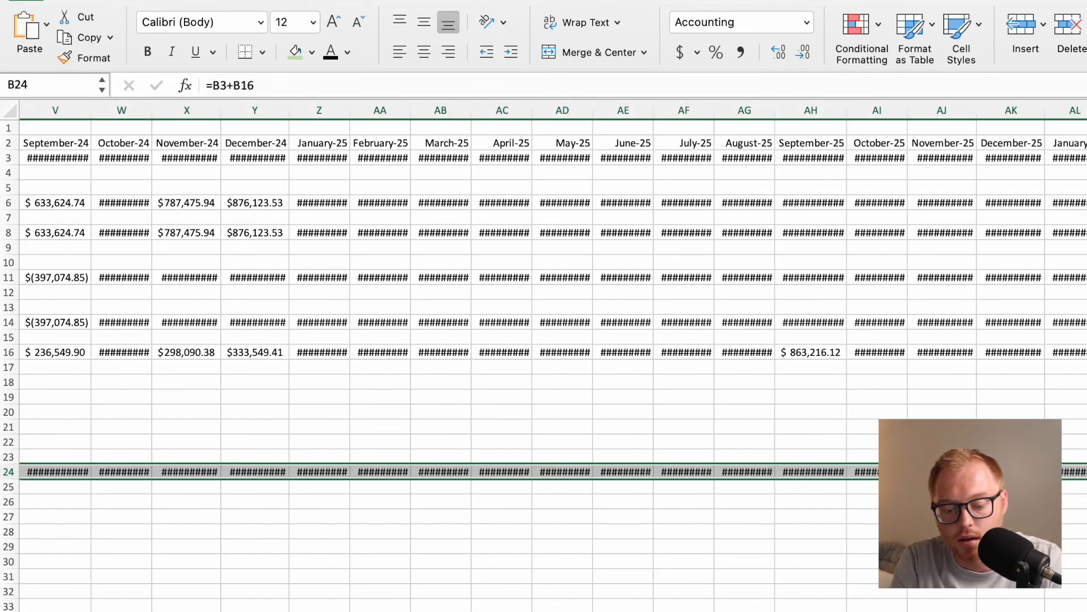
pyautogui.hscroll(-15, 742, 524)
# AutoFit the column widths of the entire Monthly Cash Flow Statement sheet so the amounts display in full.
pyautogui.click(473, 441)
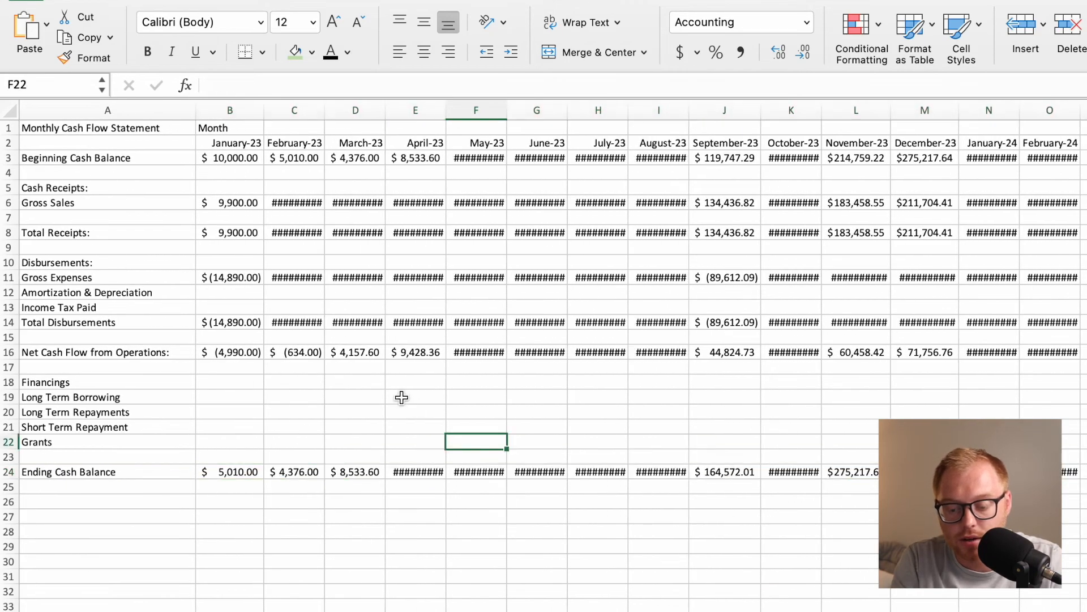
pyautogui.press('super+a')
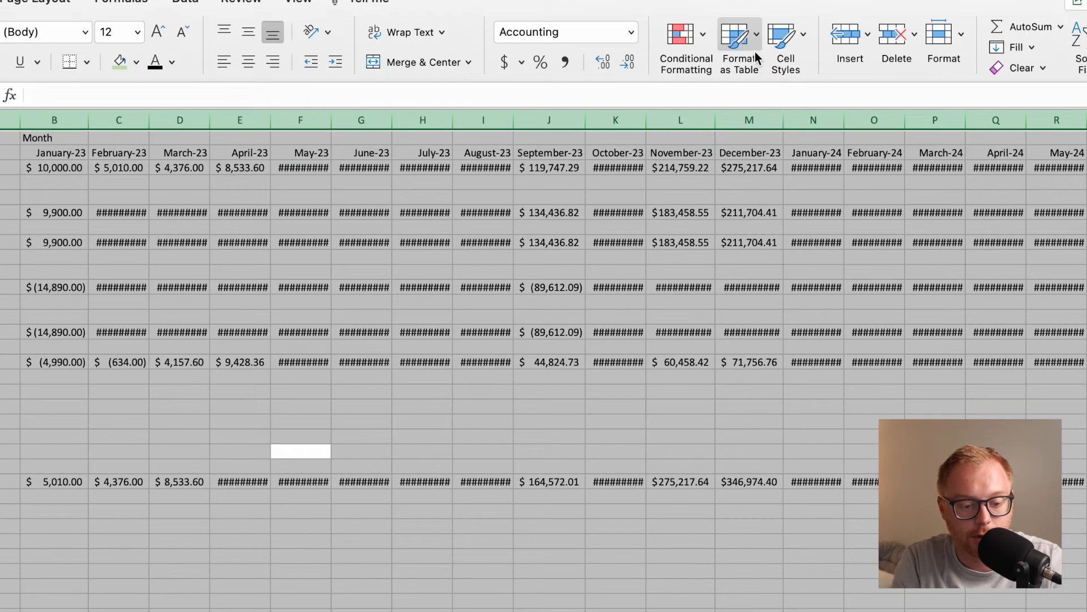
pyautogui.click(956, 32)
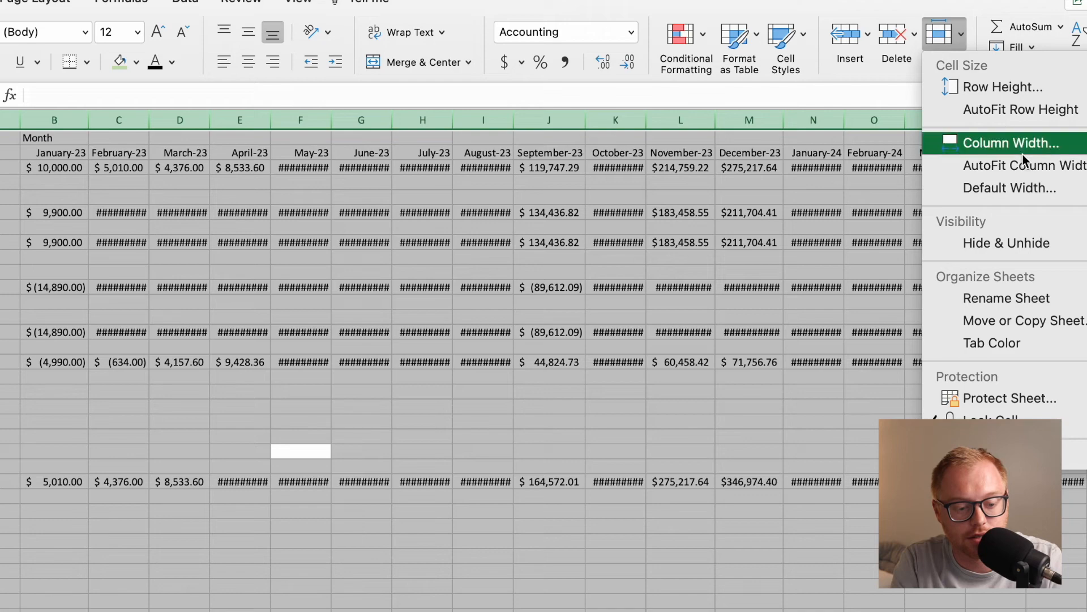
pyautogui.click(1027, 169)
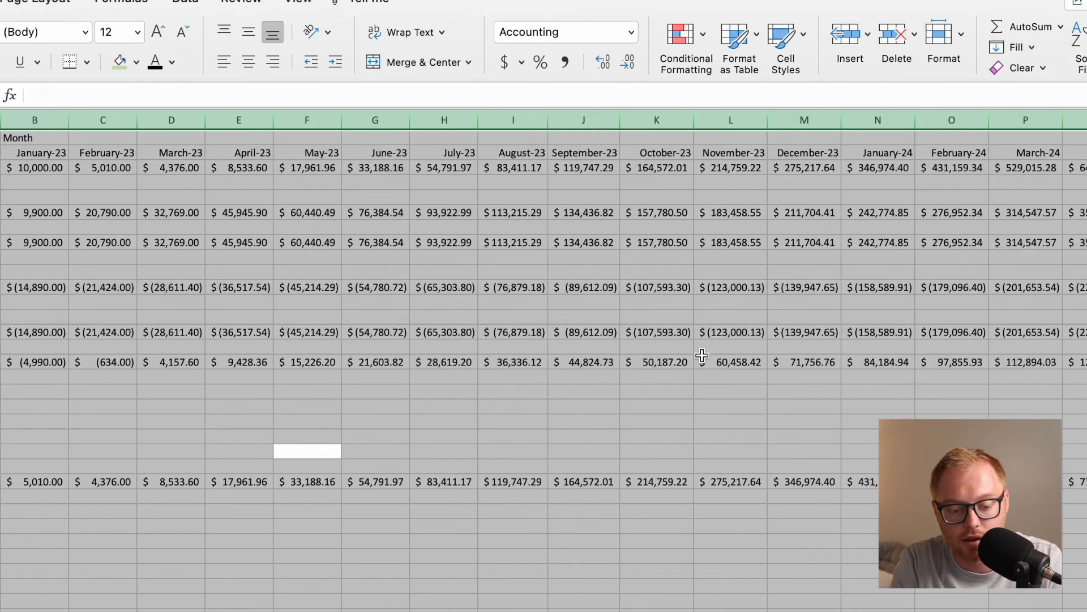
pyautogui.click(666, 437)
# Examine the cash flow figures through January-26 and go through the monthly Ending Cash Balances from January to August 2023.
pyautogui.hscroll(10, 717, 396)
pyautogui.hscroll(15, 791, 407)
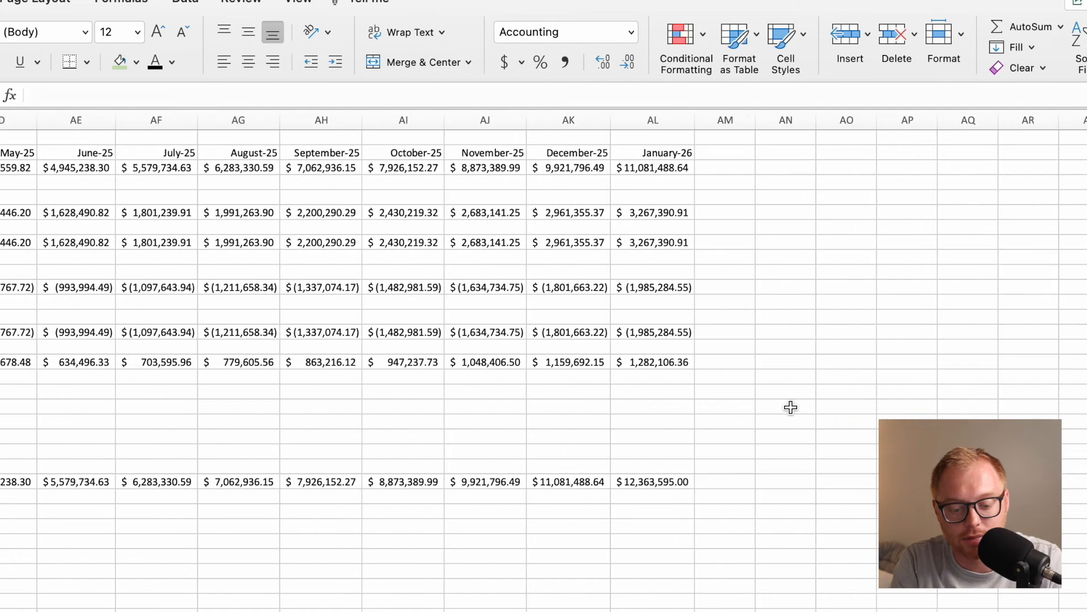
pyautogui.hscroll(-20, 790, 407)
pyautogui.click(293, 509)
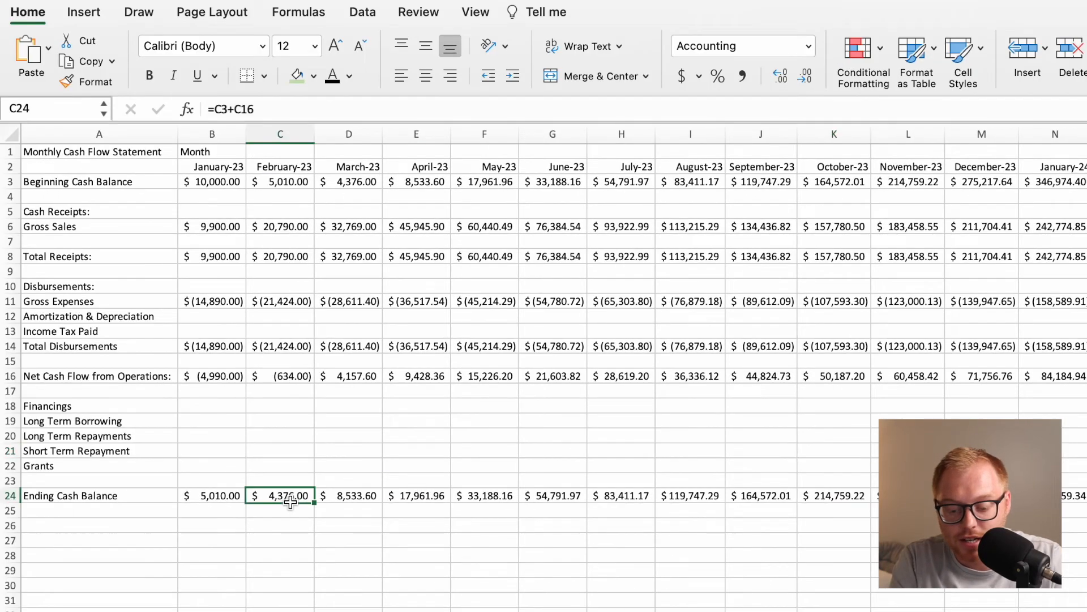
pyautogui.click(232, 501)
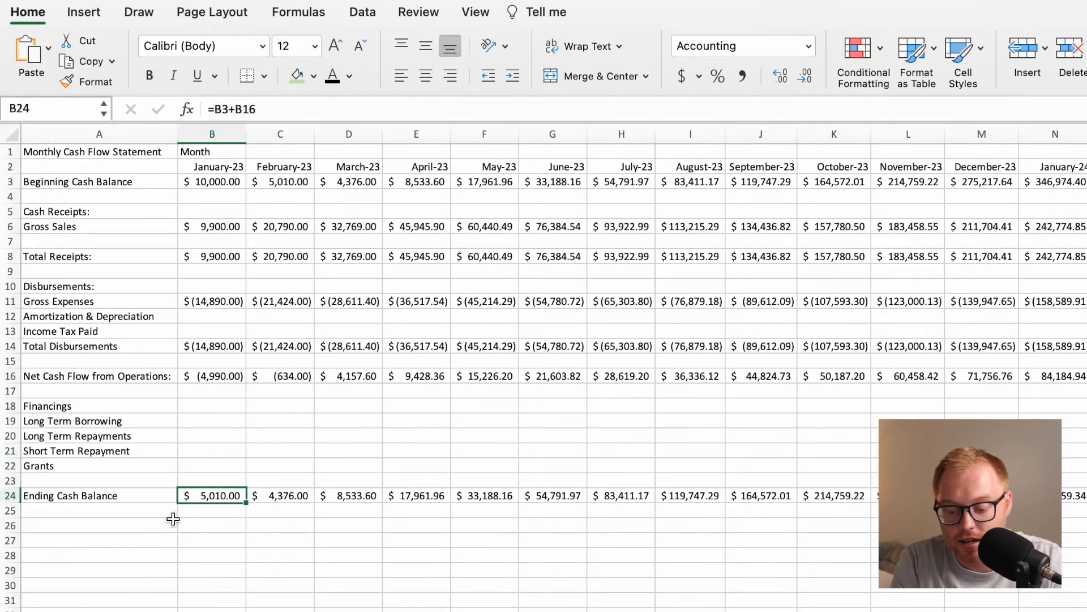
pyautogui.click(390, 497)
pyautogui.click(474, 498)
pyautogui.click(569, 497)
pyautogui.click(625, 497)
pyautogui.click(685, 497)
# Make the Ending Cash Balance row 24 and the Beginning Cash Balance row 3 bold.
pyautogui.click(12, 496)
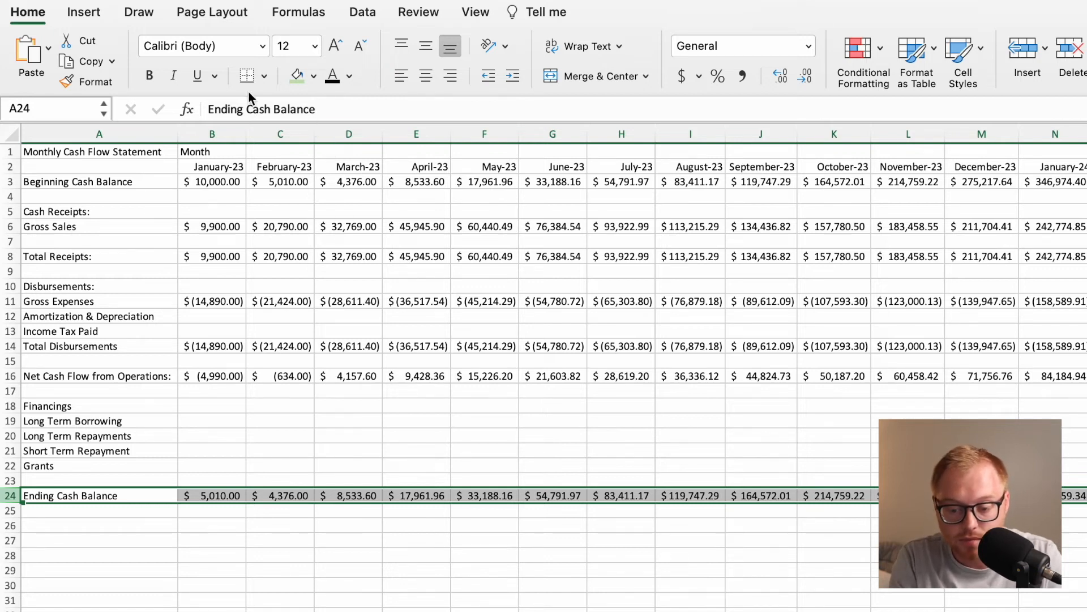
pyautogui.click(150, 76)
pyautogui.click(10, 181)
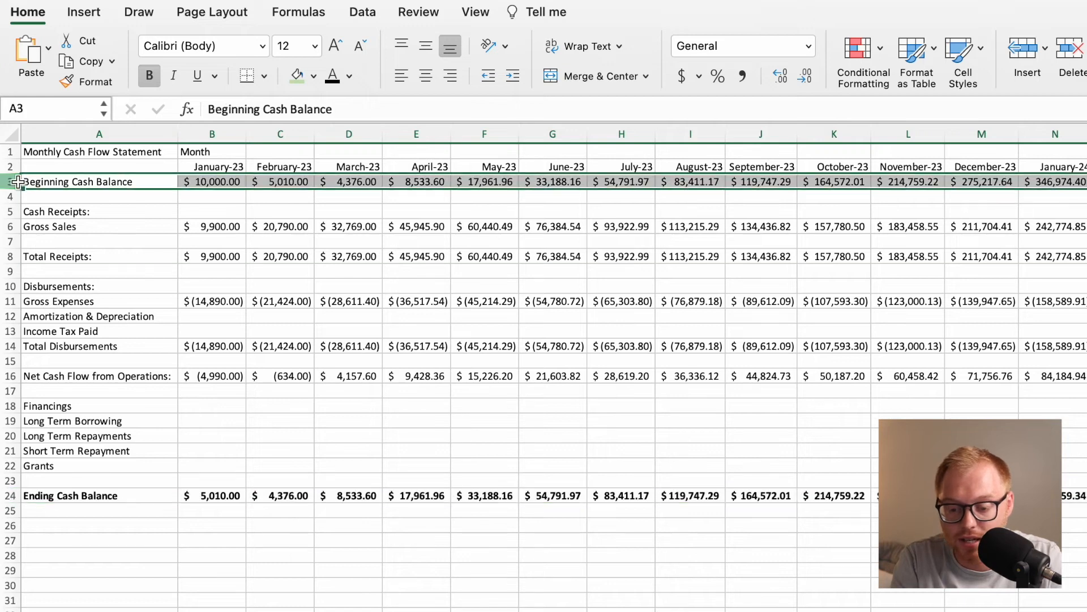
pyautogui.click(151, 76)
# Look over the Monthly Income Statement, Monthly Cash Flow Statement, Employees and Traffic Detail sheets of the model.
pyautogui.click(273, 296)
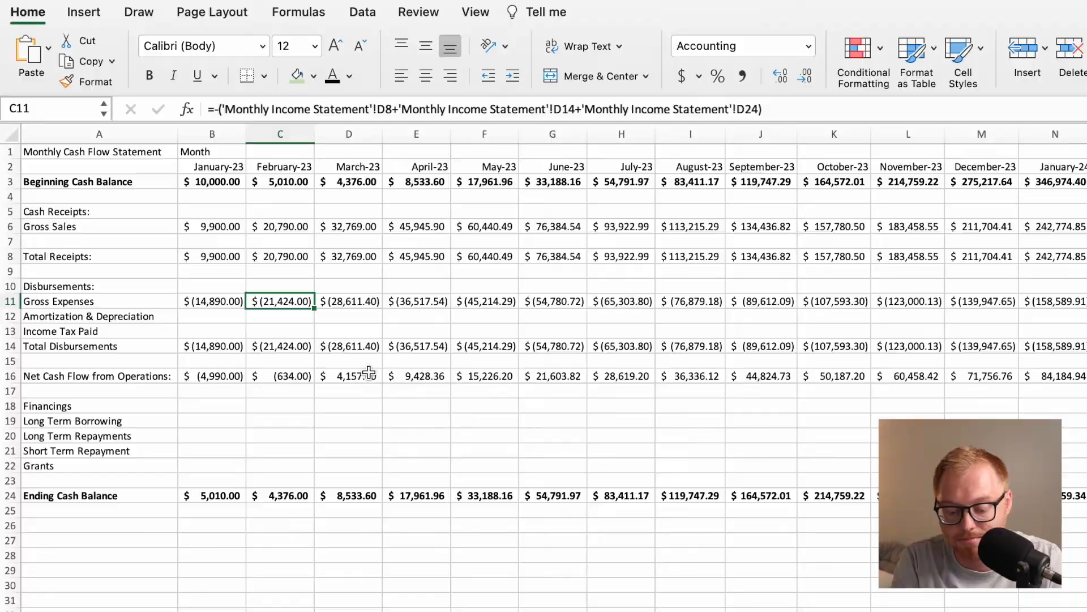
pyautogui.click(293, 441)
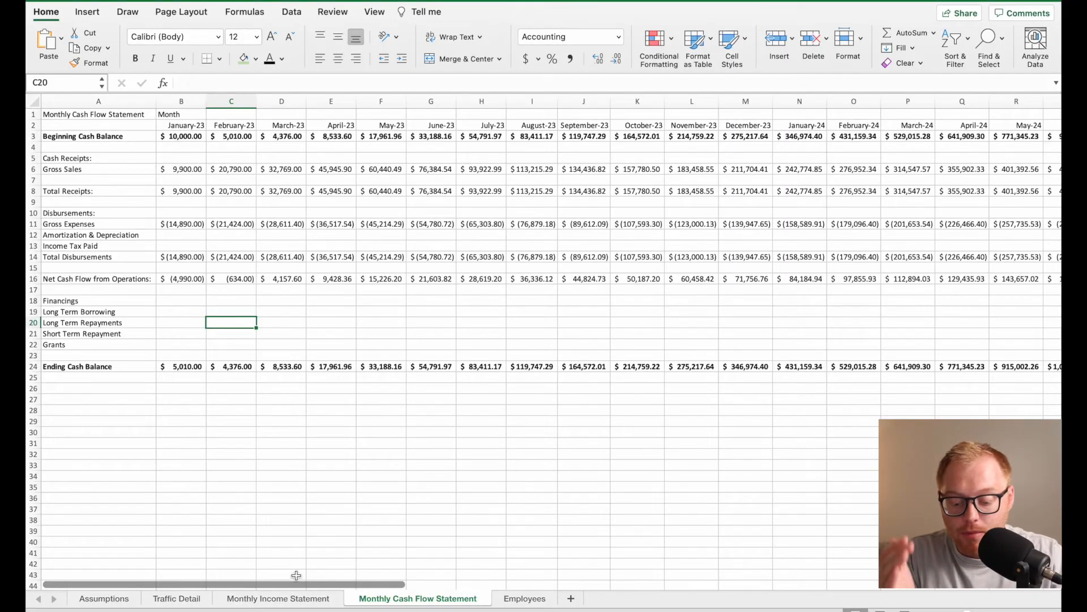
pyautogui.click(296, 598)
pyautogui.click(408, 599)
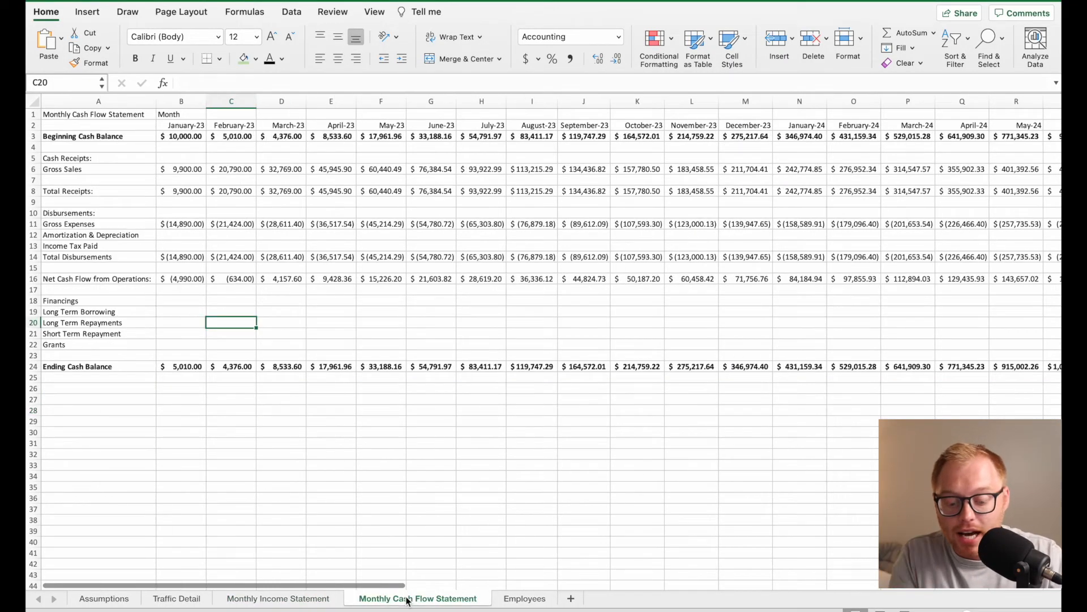
pyautogui.click(514, 599)
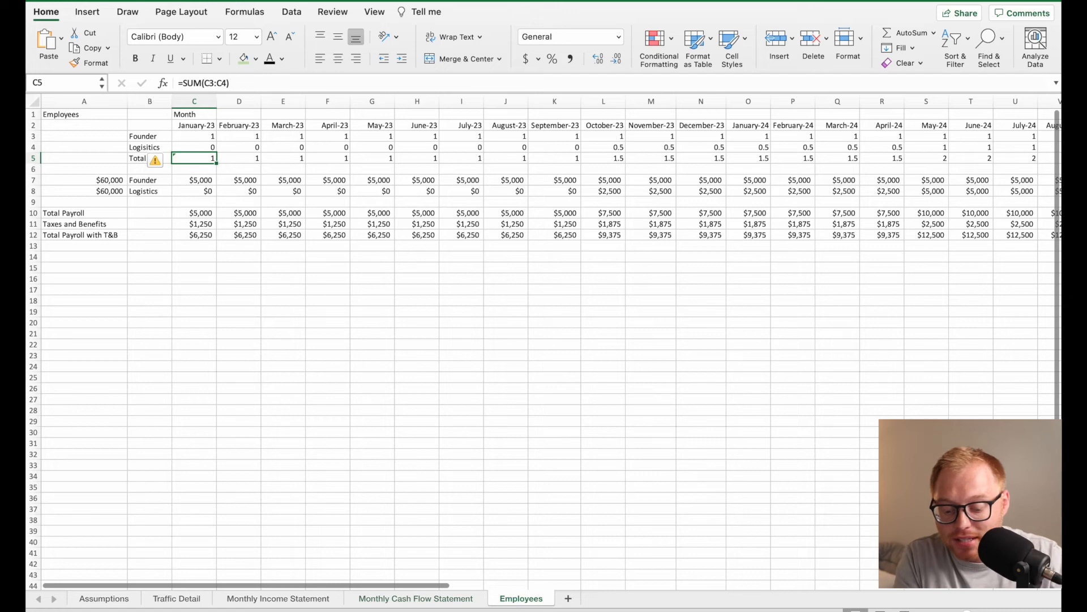
pyautogui.click(160, 600)
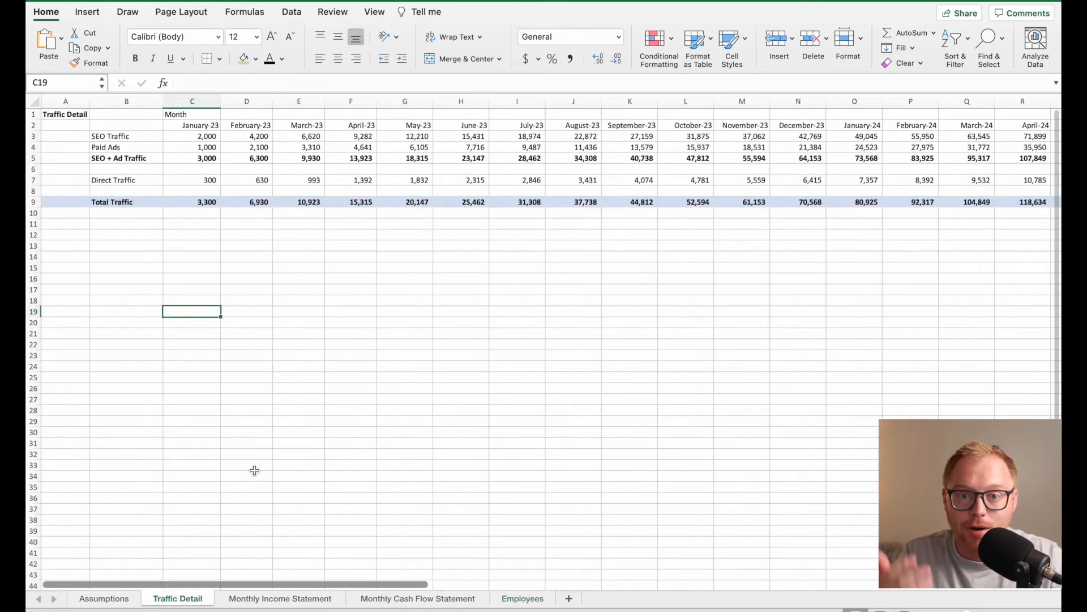
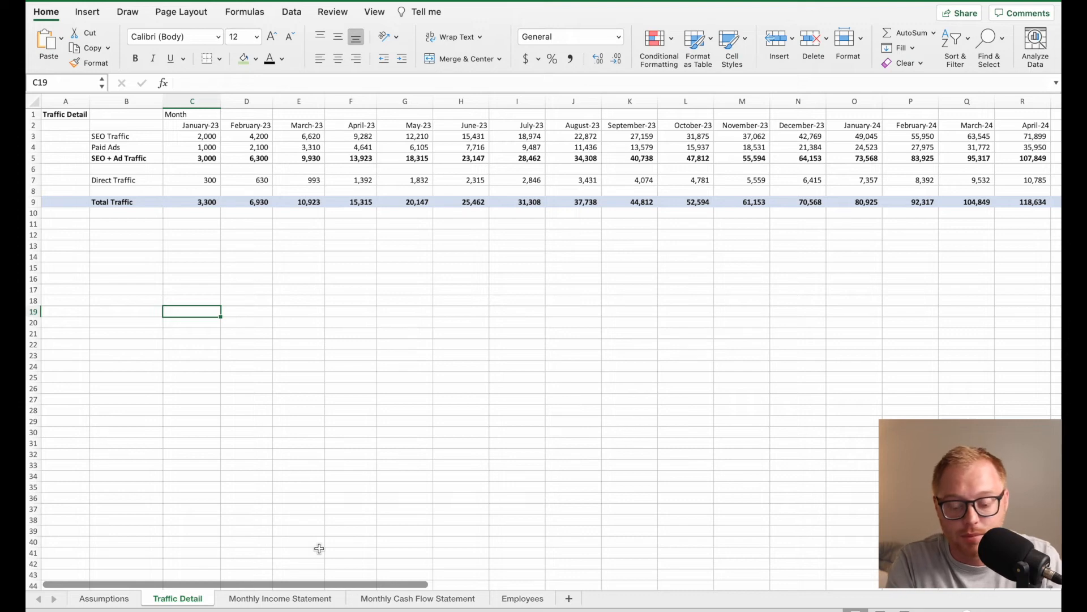
# Add a new worksheet after Traffic Detail and name it Annual Income Statement.
pyautogui.click(569, 598)
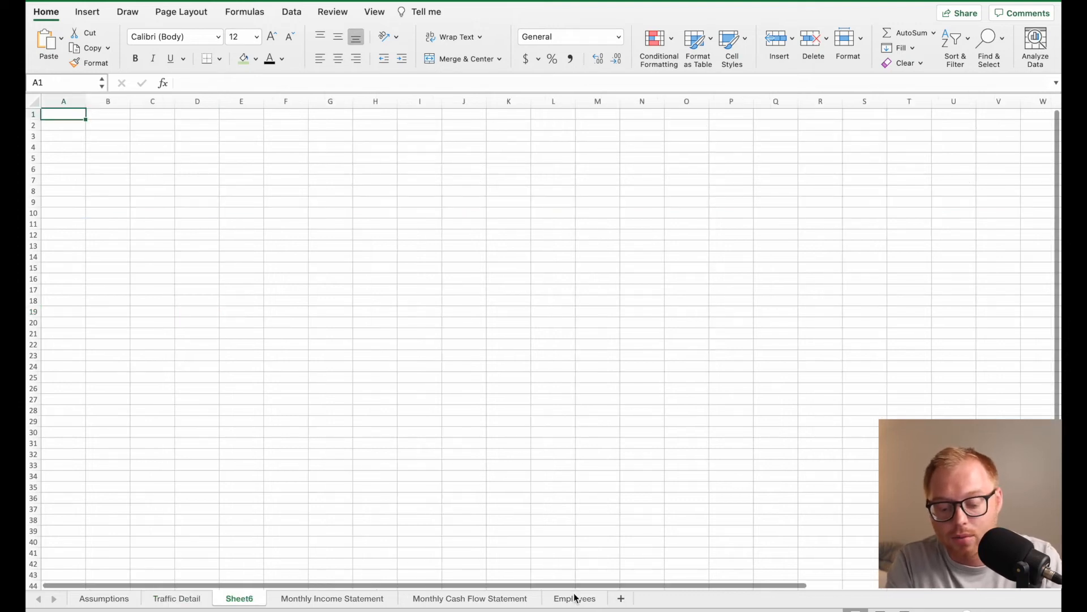
pyautogui.doubleClick(244, 598)
pyautogui.write('Annual Income Statement')
pyautogui.press('Return')
# Enter the title Annual Income Statement in cell A1 of the new sheet.
pyautogui.write('Annu')
pyautogui.write('al Income Statement')
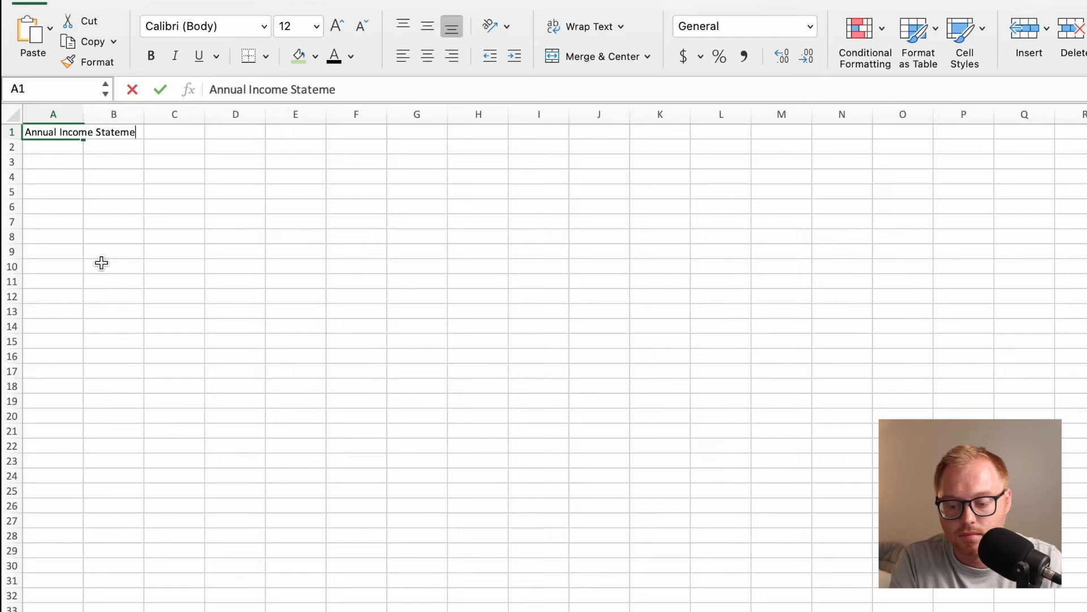
pyautogui.press('Return')
# Enter the label Year in cell B3 and the first year, 2023, in C3.
pyautogui.click(115, 161)
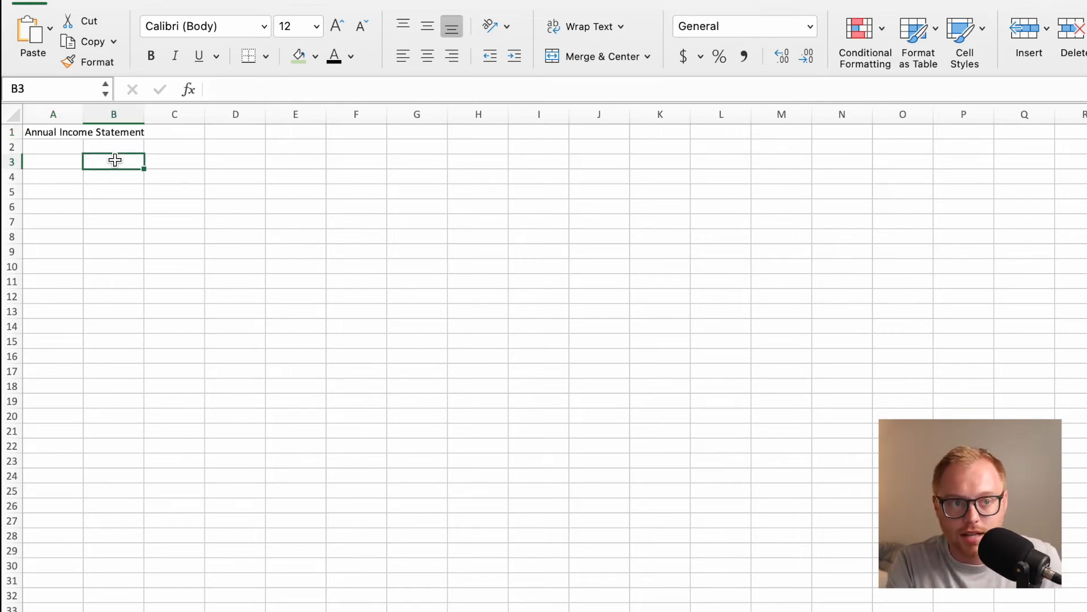
pyautogui.write('Year')
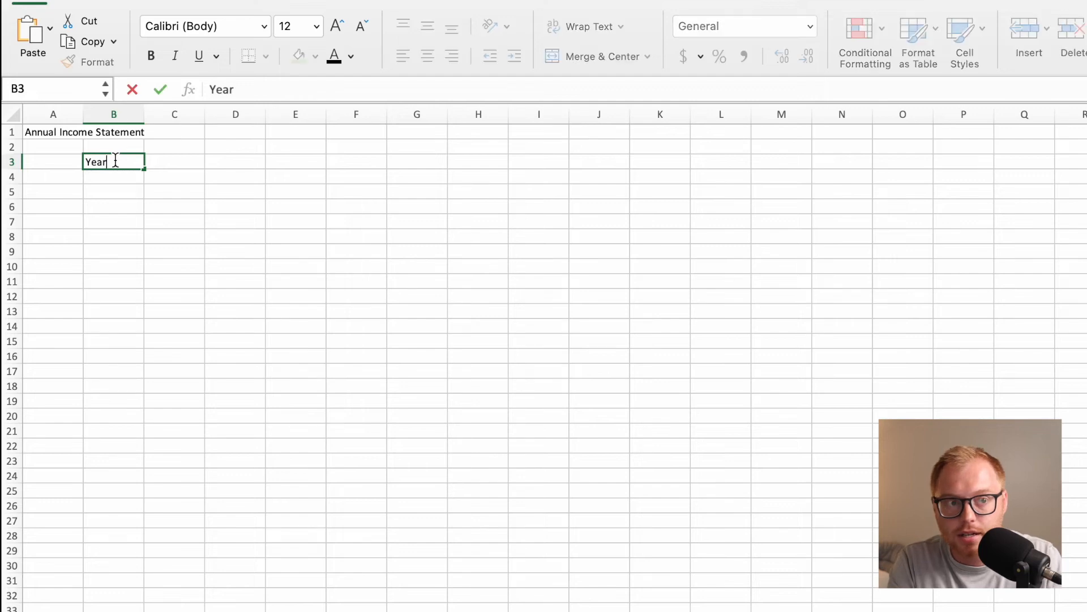
pyautogui.press('Return')
pyautogui.press('Right')
pyautogui.press('Up')
pyautogui.write('2023')
pyautogui.press('Return')
# Continue the year headings in row 3 with 2024 in D3 and 2025 in E3.
pyautogui.press('Right')
pyautogui.press('Up')
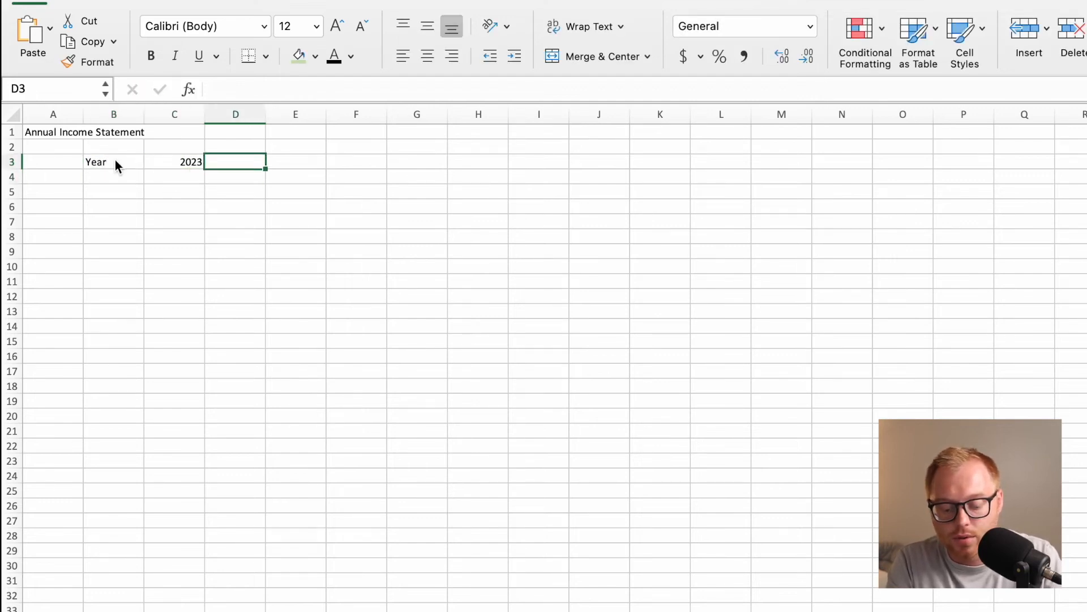
pyautogui.write('3024')
pyautogui.press('BackSpace')
pyautogui.press('BackSpace')
pyautogui.press('BackSpace')
pyautogui.press('BackSpace')
pyautogui.write('2024')
pyautogui.press('Return')
pyautogui.press('Right')
pyautogui.press('Up')
pyautogui.write('2025')
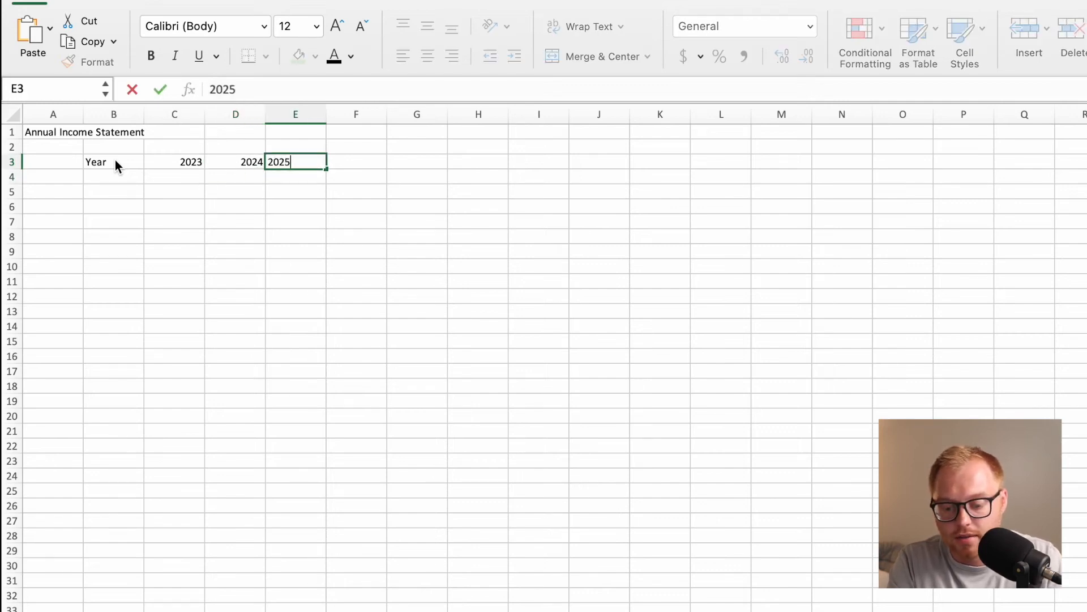
pyautogui.press('Return')
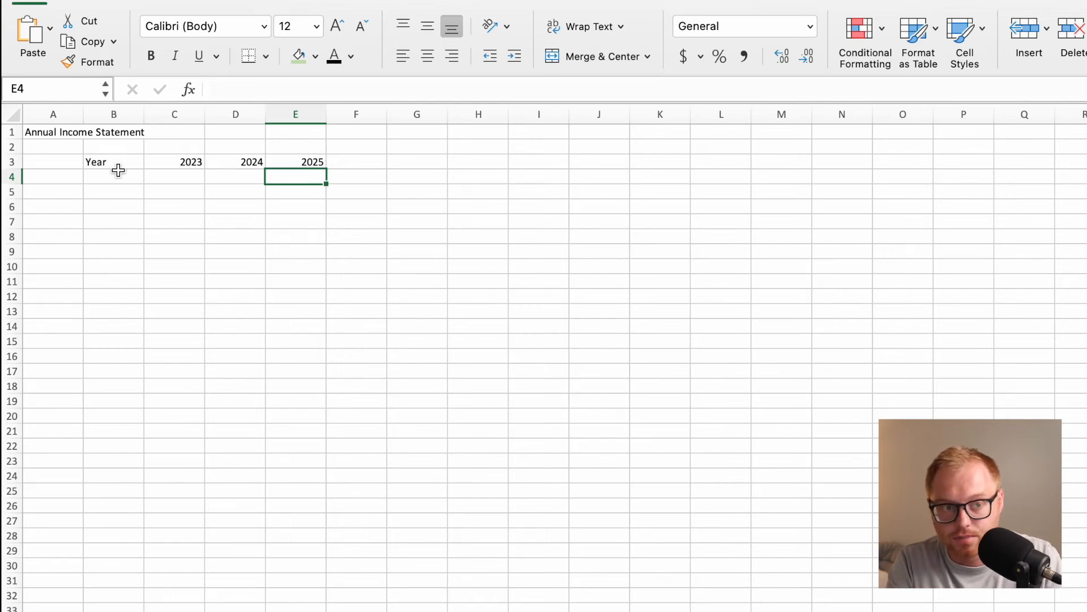
# Copy the row labels A4:B26 from the Monthly Income Statement sheet to A4 of the annual sheet and widen columns B to E.
pyautogui.click(113, 177)
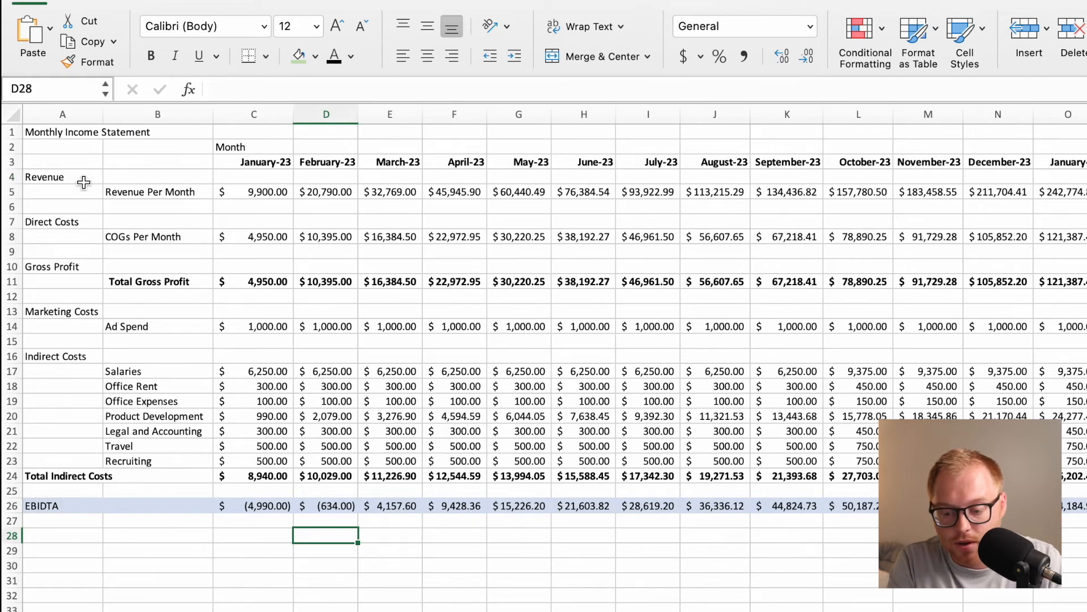
pyautogui.moveTo(119, 190); pyautogui.dragTo(151, 307)
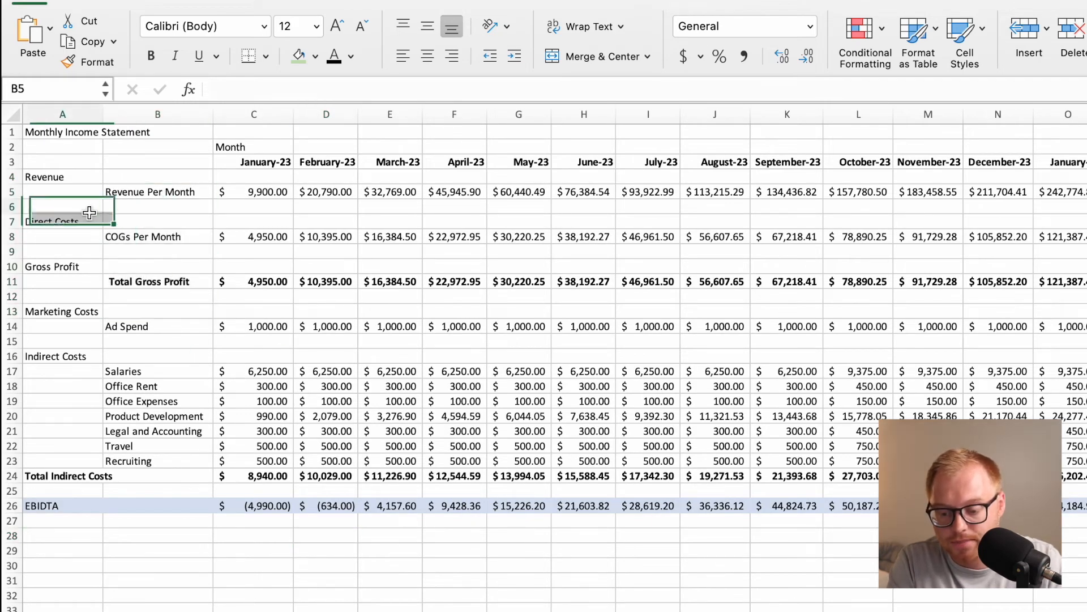
pyautogui.moveTo(79, 177); pyautogui.dragTo(168, 505)
pyautogui.press('super+c')
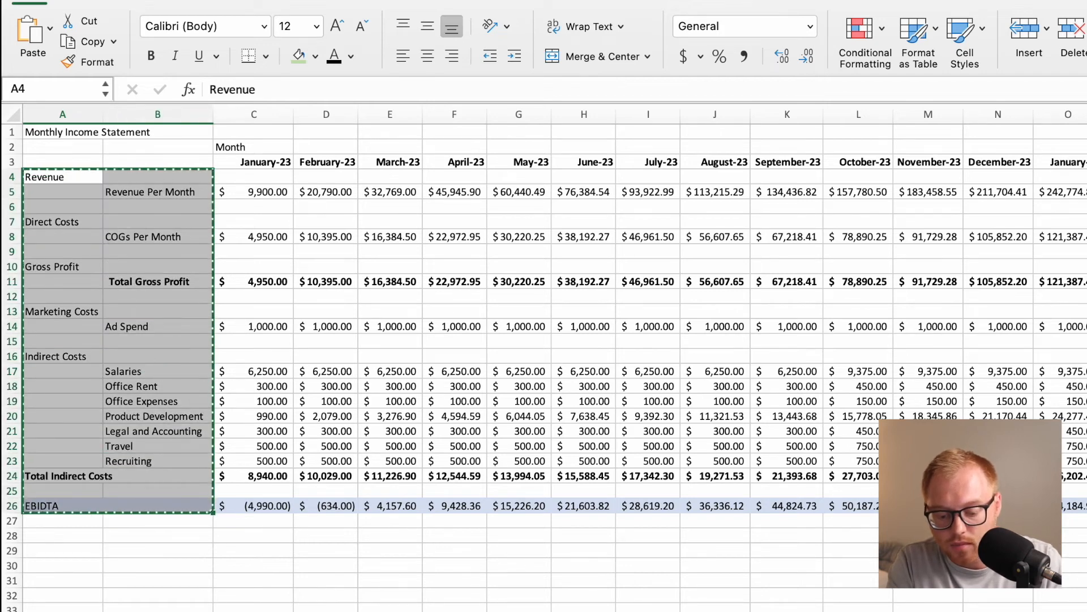
pyautogui.hotkey('ctrl', 'pagedown')
pyautogui.click(60, 180)
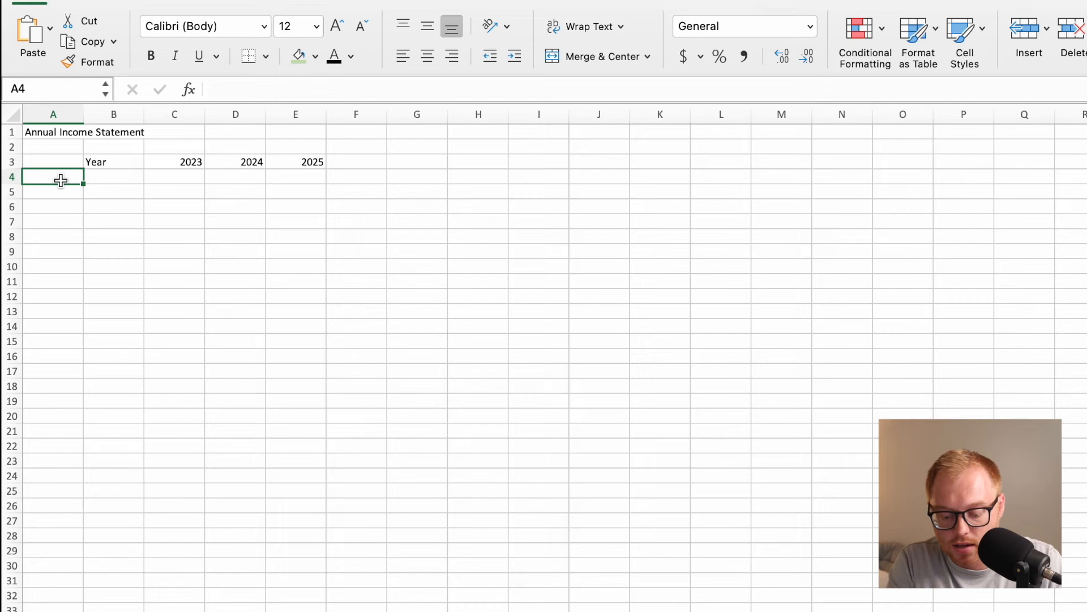
pyautogui.press('super+v')
pyautogui.moveTo(144, 114); pyautogui.dragTo(500, 113)
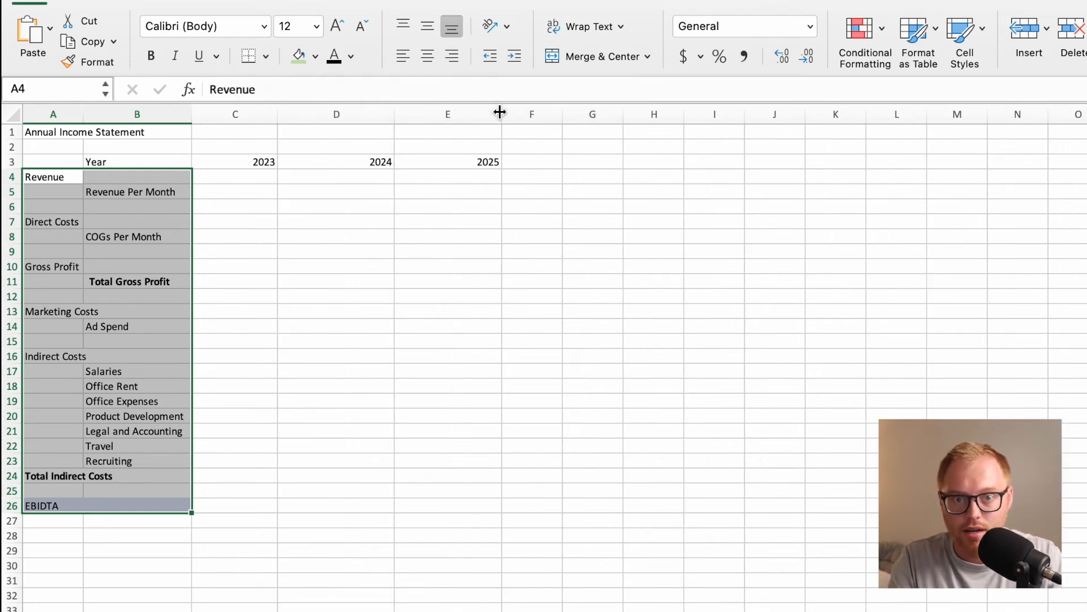
# Shorten the Revenue Per Month label in B5 to Revenue.
pyautogui.click(253, 195)
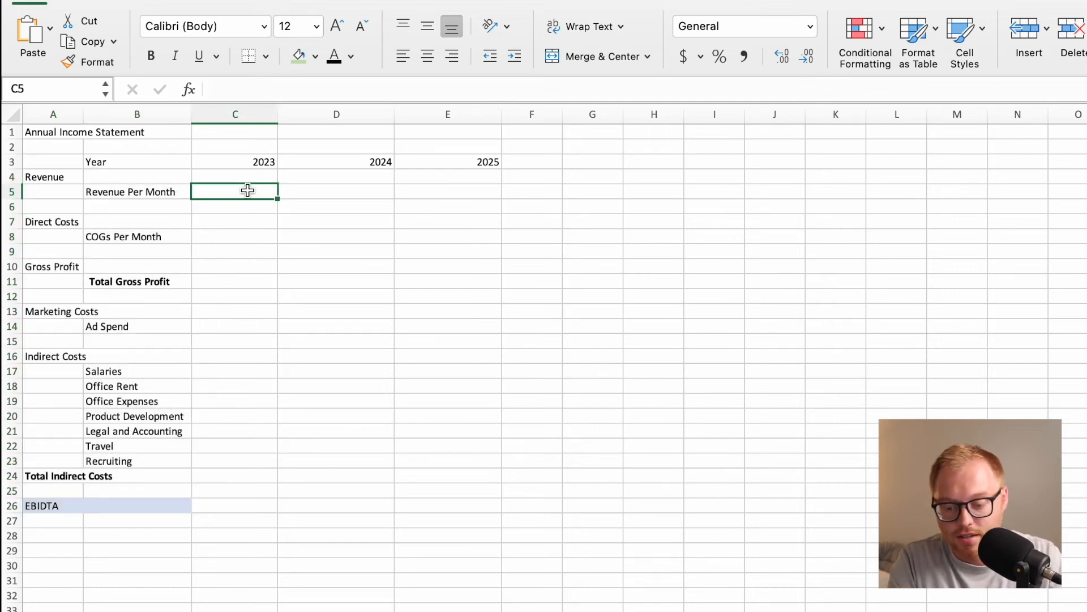
pyautogui.doubleClick(175, 194)
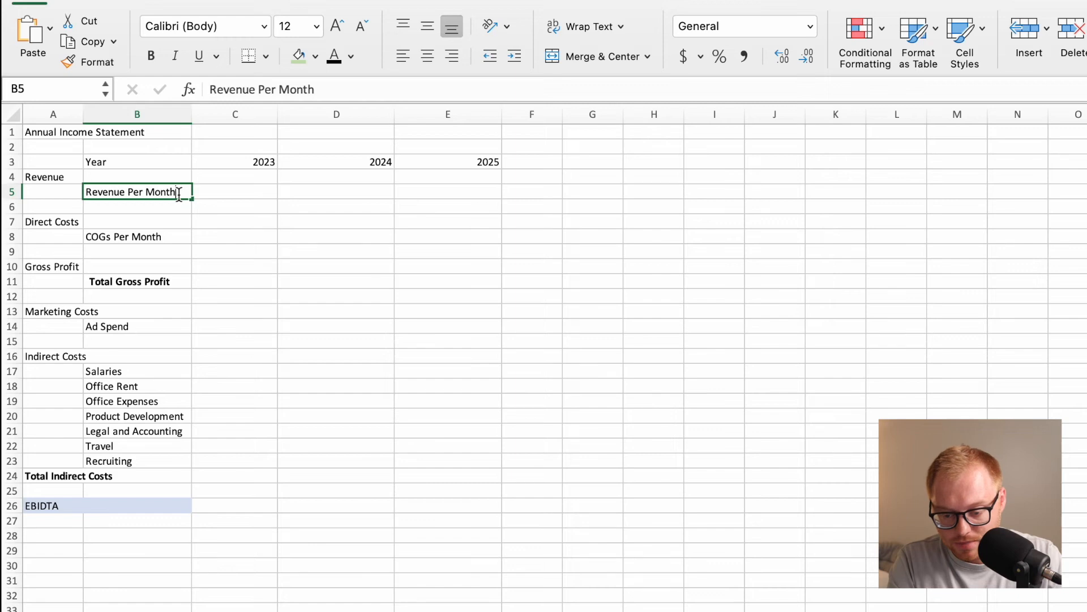
pyautogui.press('BackSpace')
pyautogui.press('BackSpace')
pyautogui.press('BackSpace')
pyautogui.press('BackSpace')
pyautogui.press('BackSpace')
# Shorten the COGs Per Month label in B8 to COGs.
pyautogui.press('BackSpace')
pyautogui.press('BackSpace')
pyautogui.press('BackSpace')
pyautogui.press('BackSpace')
pyautogui.press('Return')
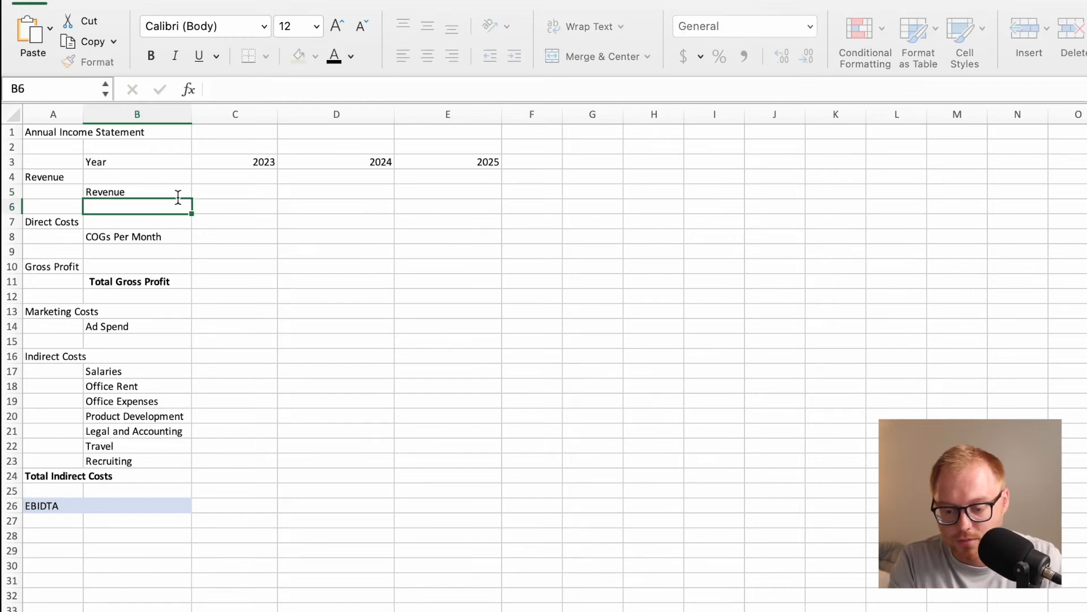
pyautogui.click(178, 240)
pyautogui.doubleClick(178, 240)
pyautogui.press('BackSpace')
pyautogui.press('BackSpace')
pyautogui.press('BackSpace')
pyautogui.press('BackSpace')
pyautogui.press('BackSpace')
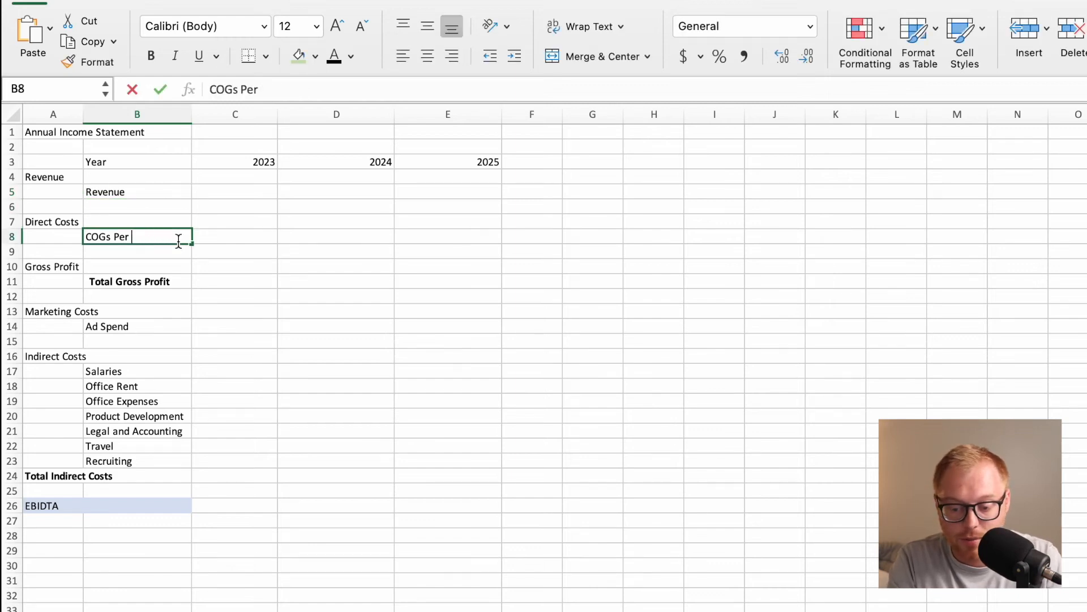
pyautogui.press('Return')
# Total the 2023 revenue in C5 with =SUM('Monthly Income Statement'!C5:N5).
pyautogui.click(243, 192)
pyautogui.write('=')
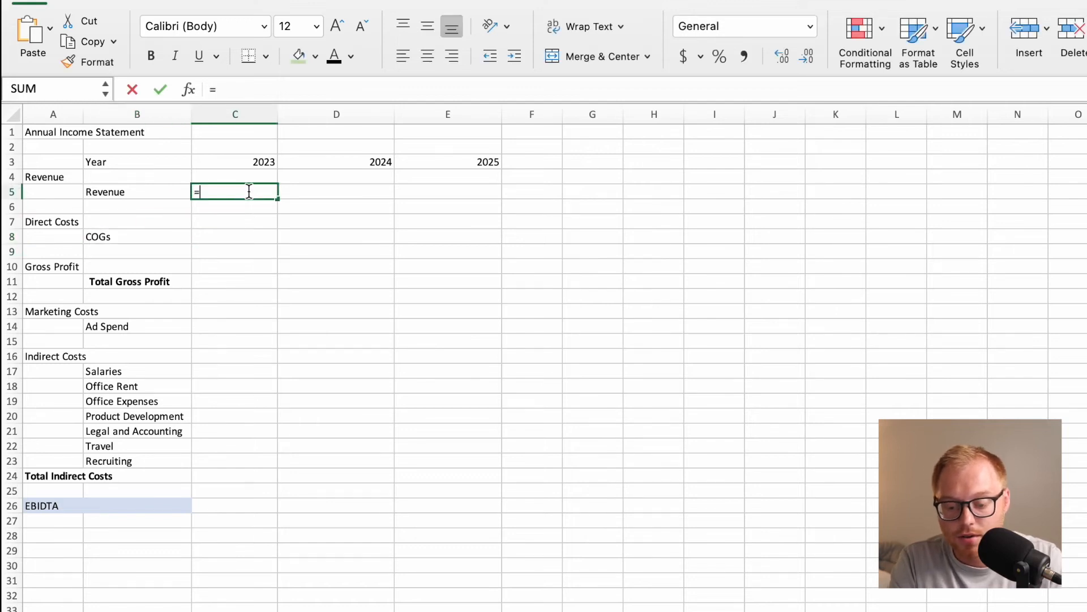
pyautogui.write('SUM(')
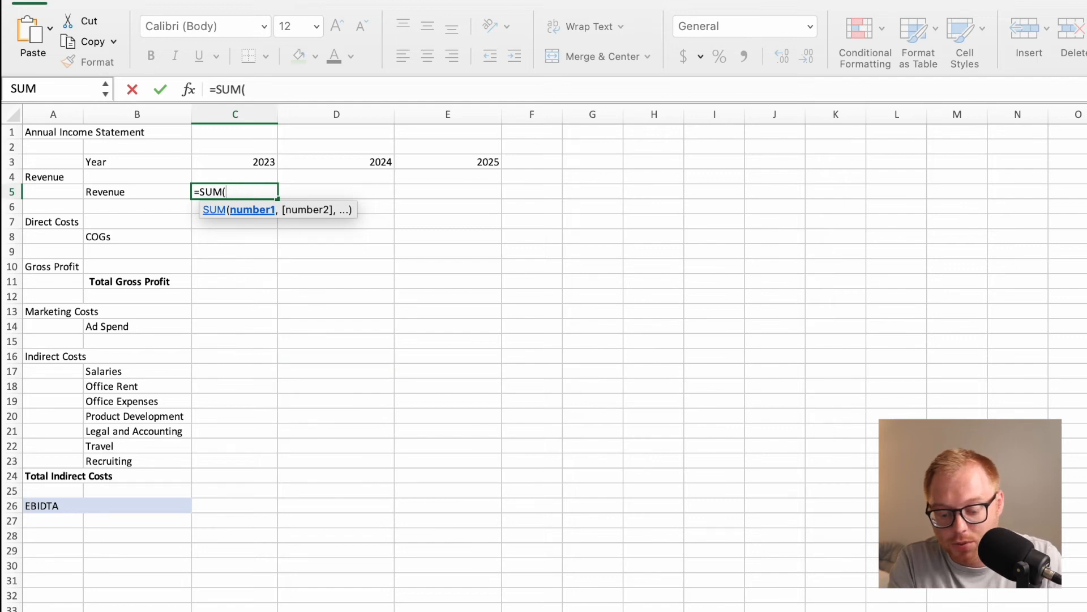
pyautogui.click(487, 609)
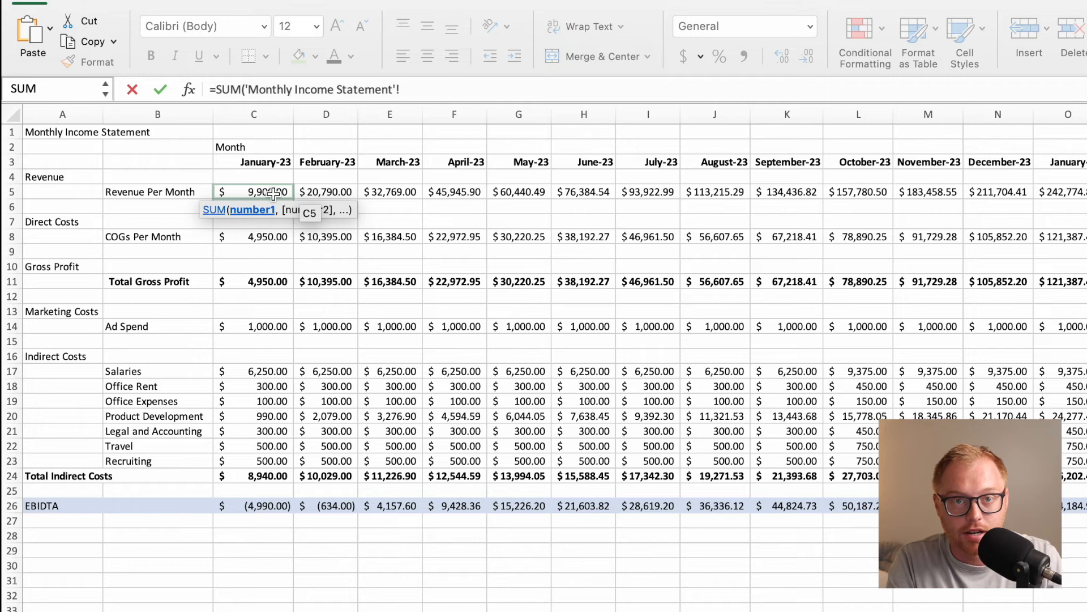
pyautogui.click(274, 194)
pyautogui.moveTo(274, 194); pyautogui.dragTo(1021, 196)
pyautogui.write(')')
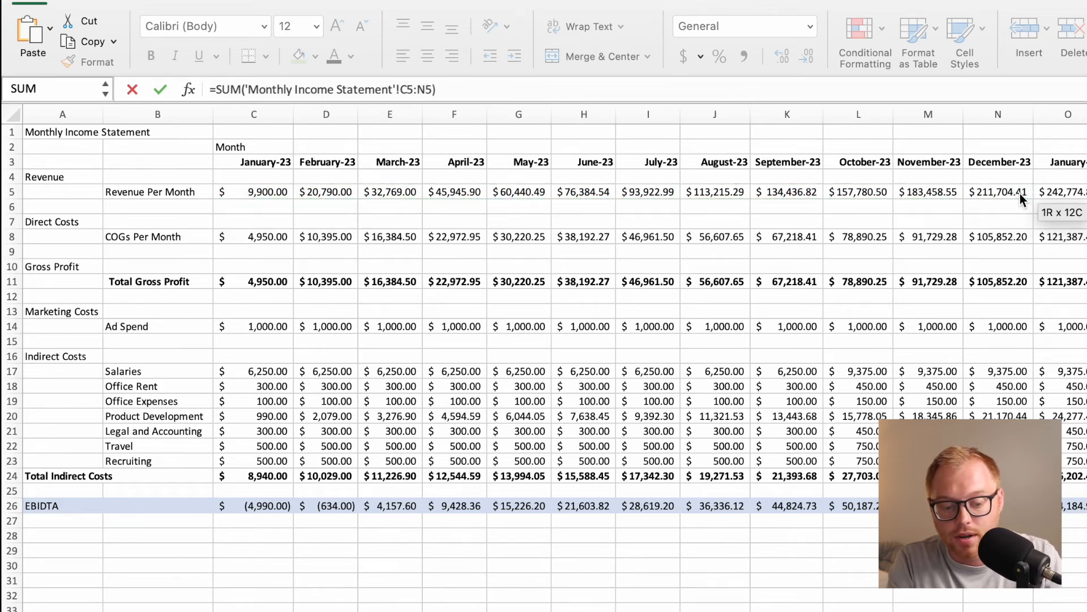
pyautogui.press('Return')
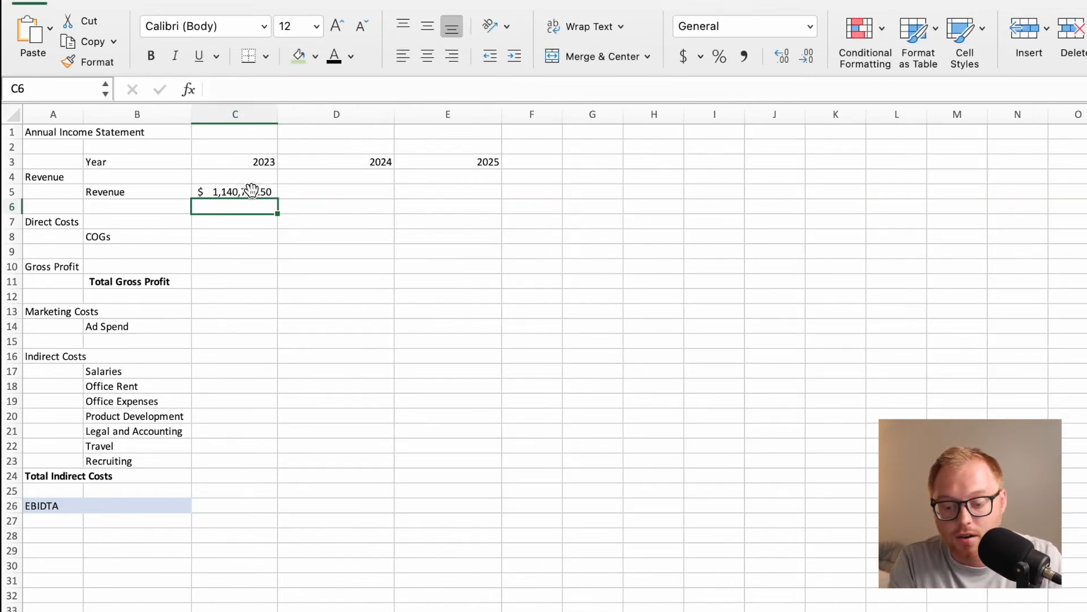
pyautogui.click(252, 190)
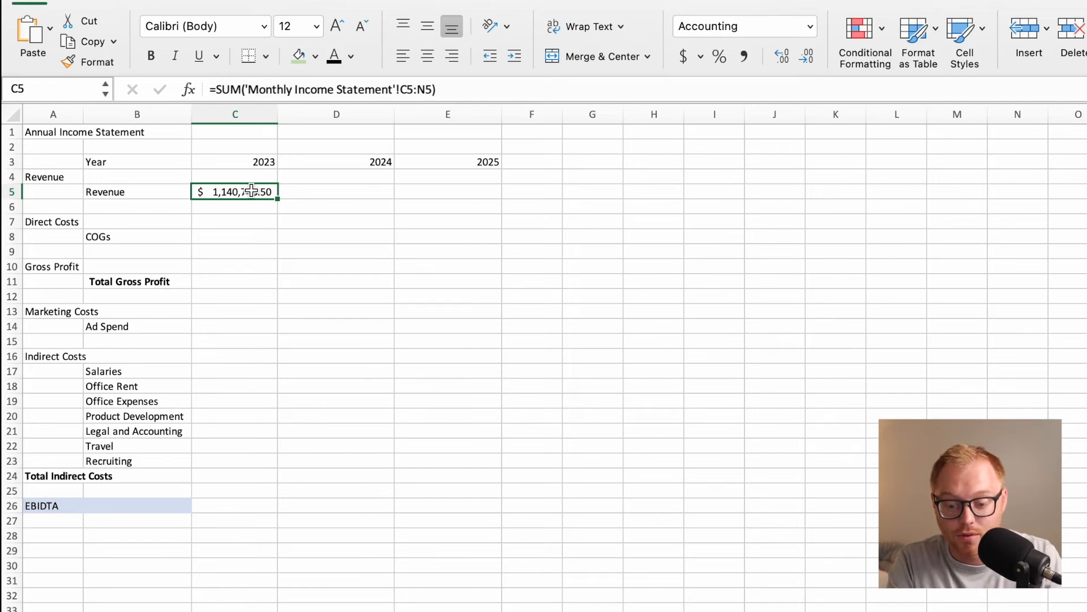
# Total the 2024 revenue in D5 with =SUM('Monthly Income Statement'!O5:Z5).
pyautogui.click(308, 198)
pyautogui.write('=SUM(')
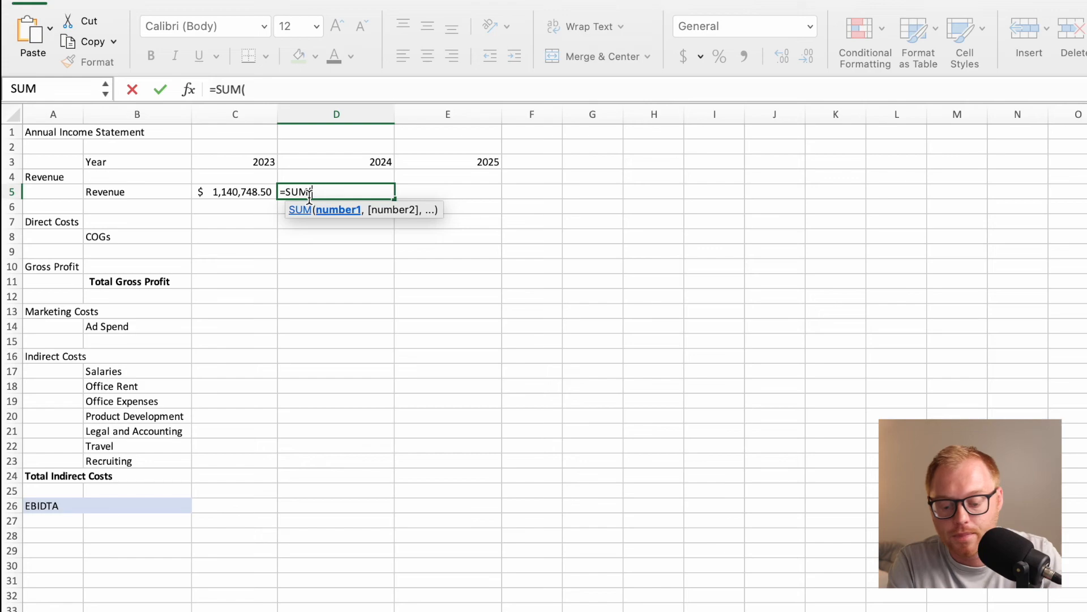
pyautogui.hotkey('ctrl', 'pageup')
pyautogui.hscroll(7, 829, 500)
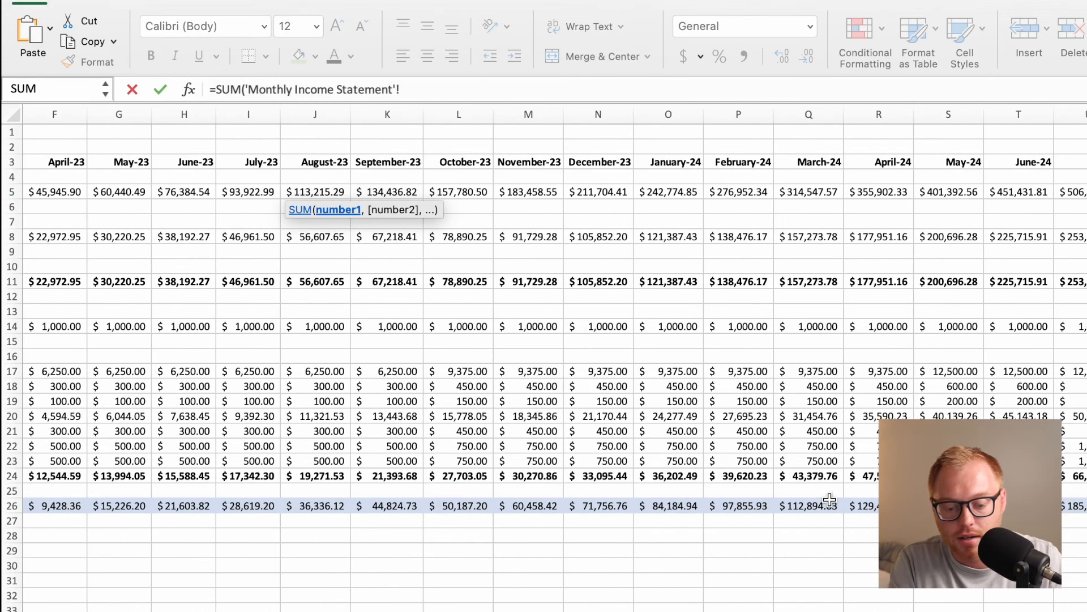
pyautogui.hscroll(2, 830, 500)
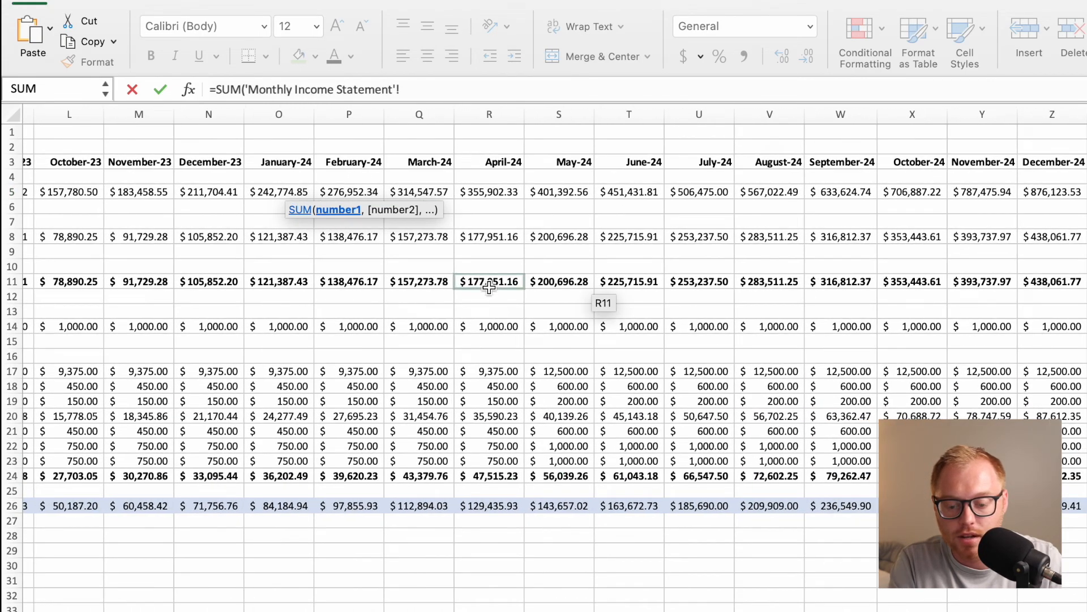
pyautogui.moveTo(284, 196); pyautogui.dragTo(1025, 192)
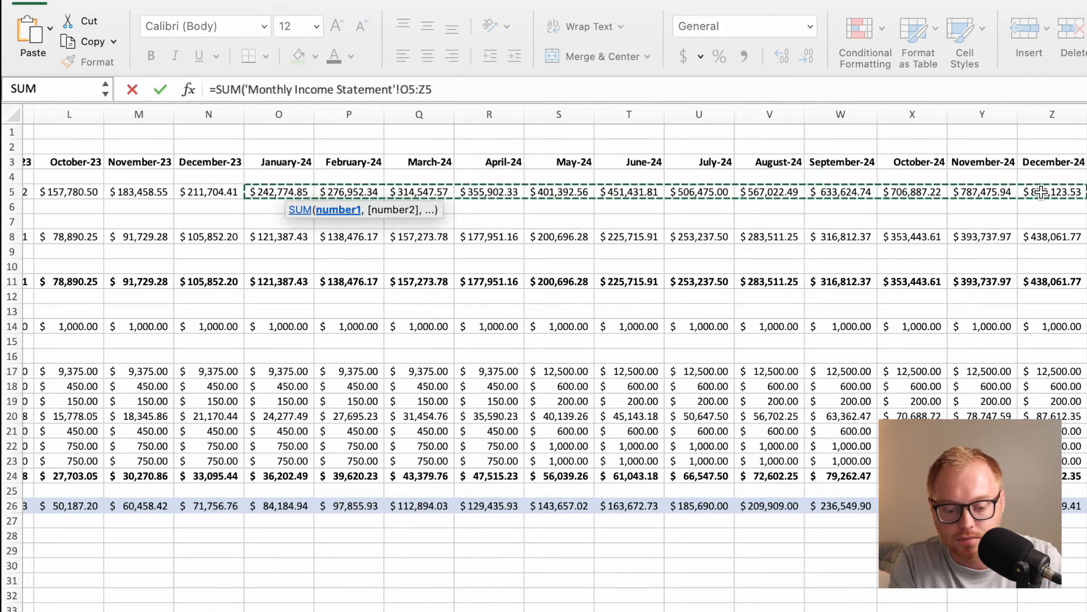
pyautogui.write(')')
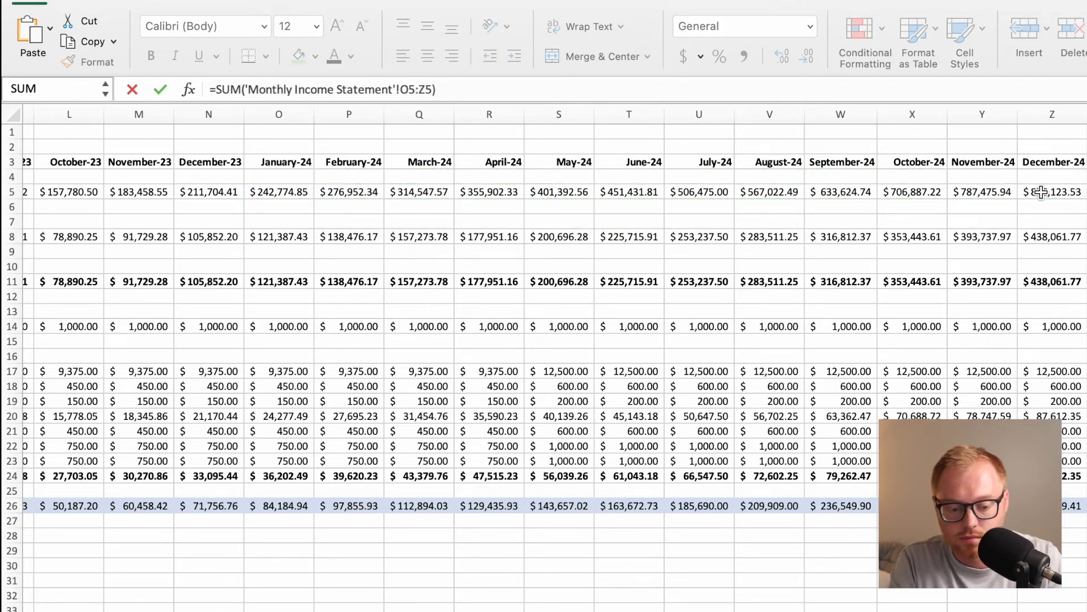
pyautogui.press('Return')
# Freeze the panes at cell C3 on the Monthly Income Statement sheet, keeping the label columns A and B in view.
pyautogui.click(457, 195)
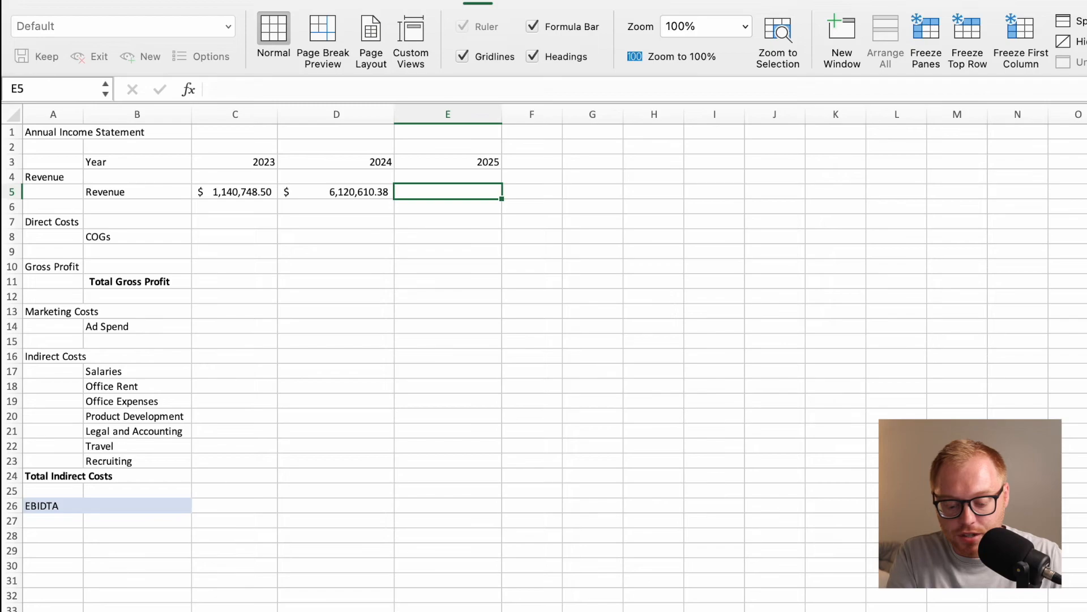
pyautogui.hotkey('ctrl', 'pageup')
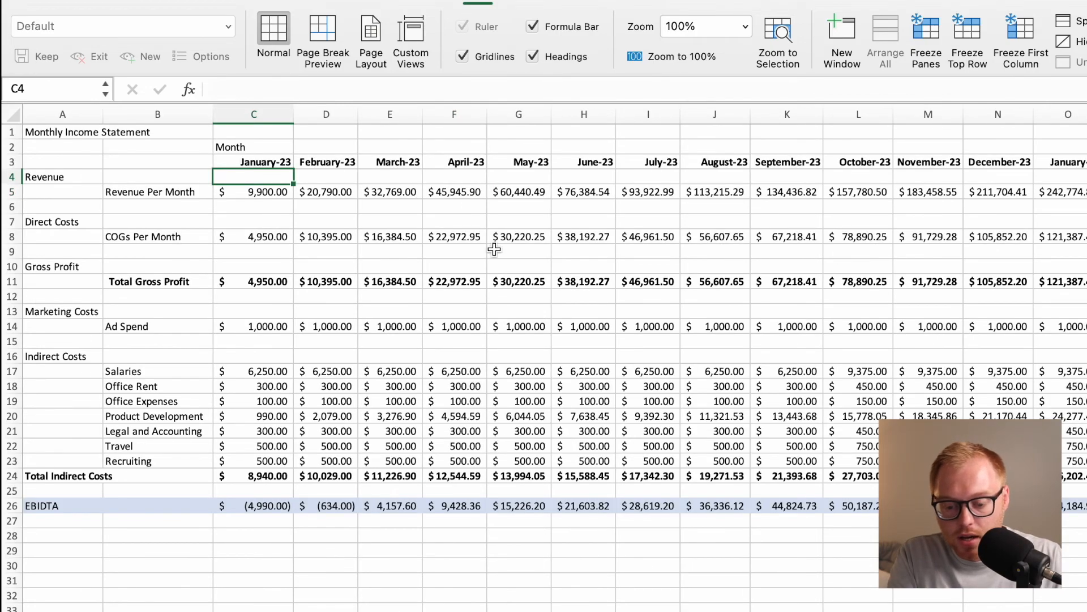
pyautogui.hscroll(10, 493, 246)
pyautogui.hscroll(10, 604, 256)
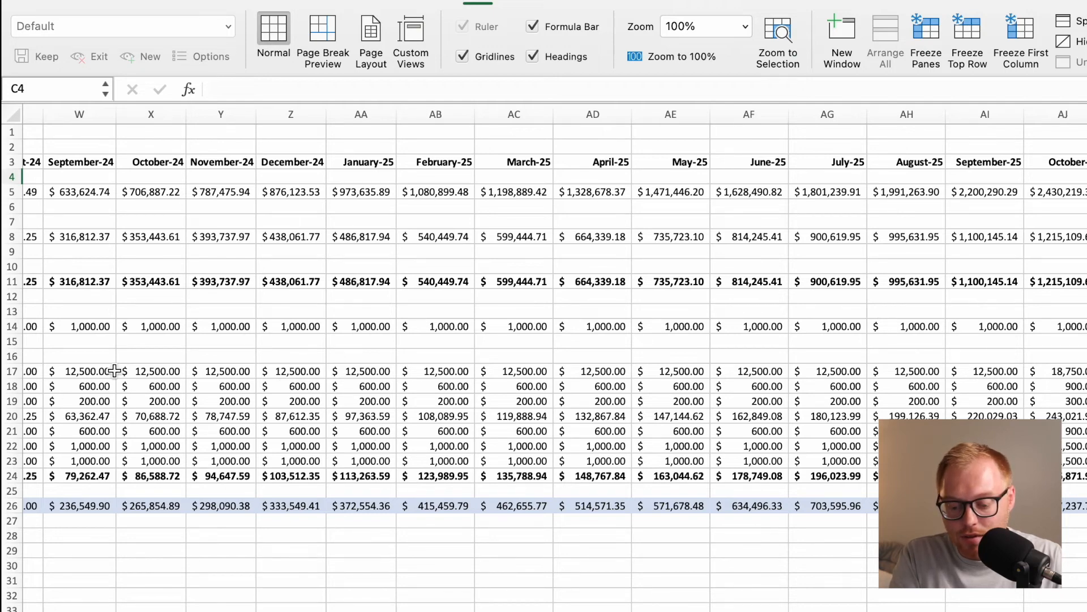
pyautogui.hscroll(-20, 308, 422)
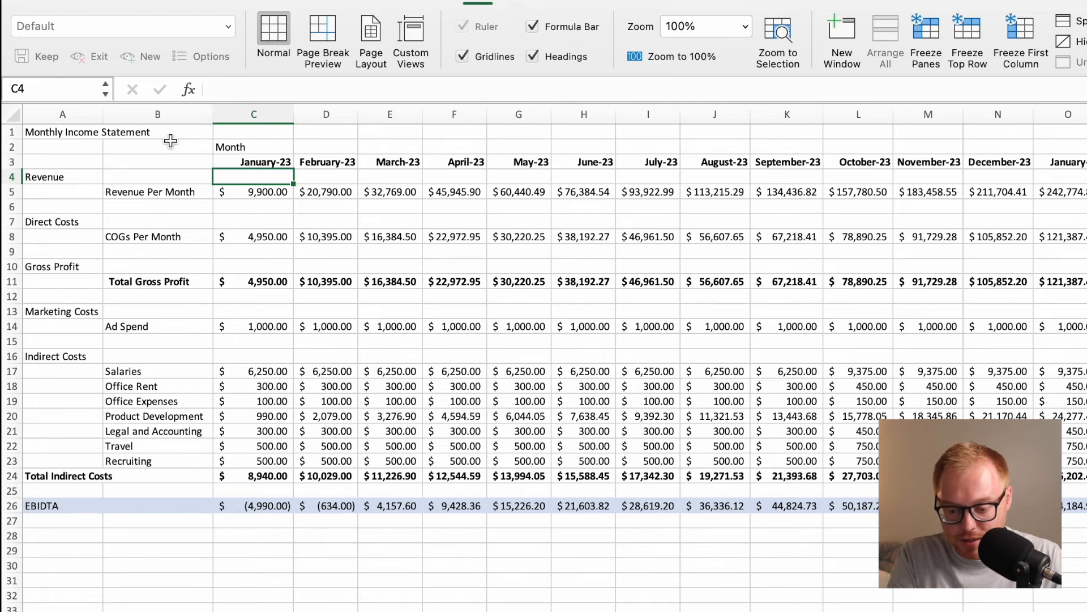
pyautogui.click(232, 163)
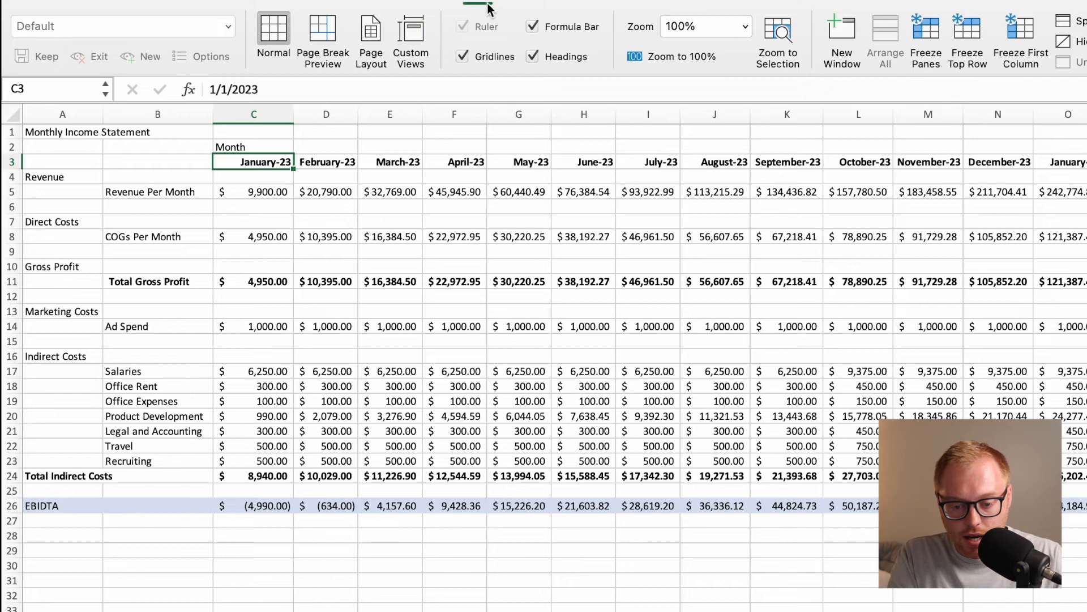
pyautogui.click(923, 33)
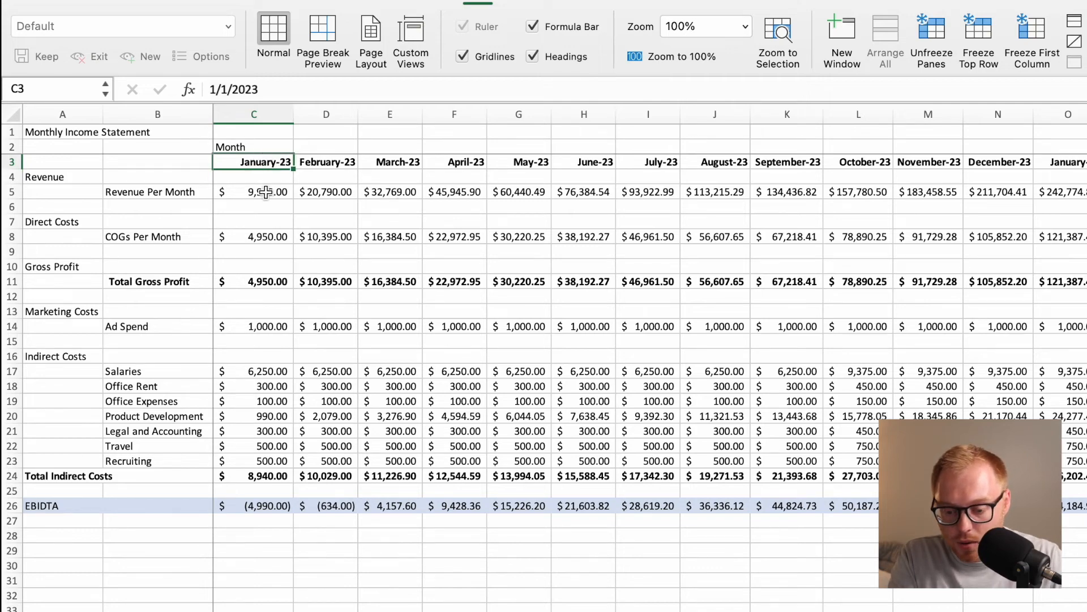
pyautogui.hscroll(10, 374, 204)
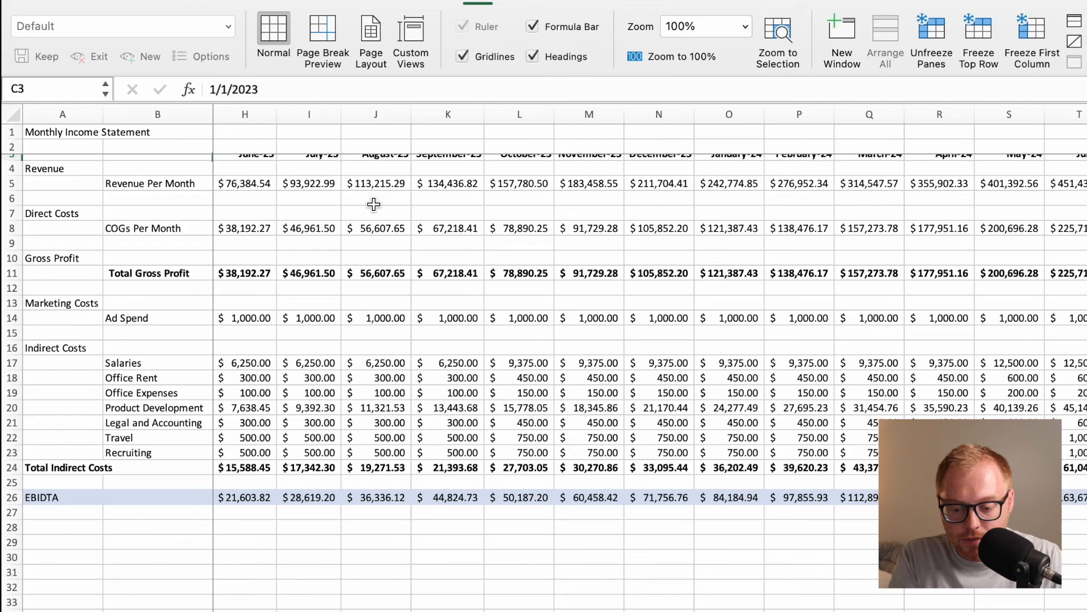
pyautogui.hscroll(12, 374, 204)
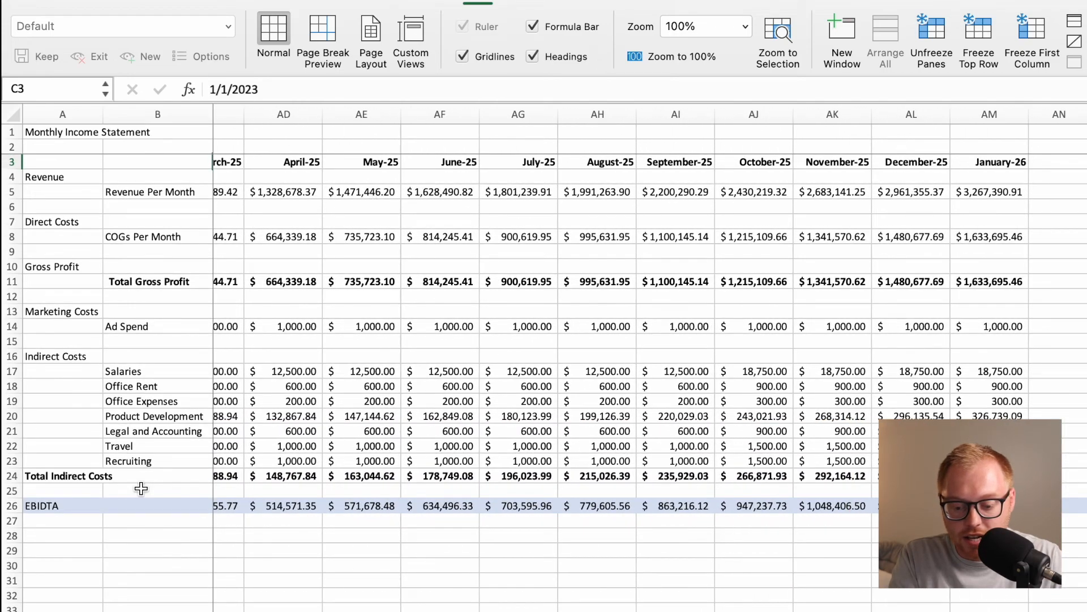
# Freeze the panes at cell B2 on the Monthly Cash Flow Statement sheet, keeping row 1 and label column A in view.
pyautogui.hscroll(-8, 453, 490)
pyautogui.hscroll(-3, 365, 463)
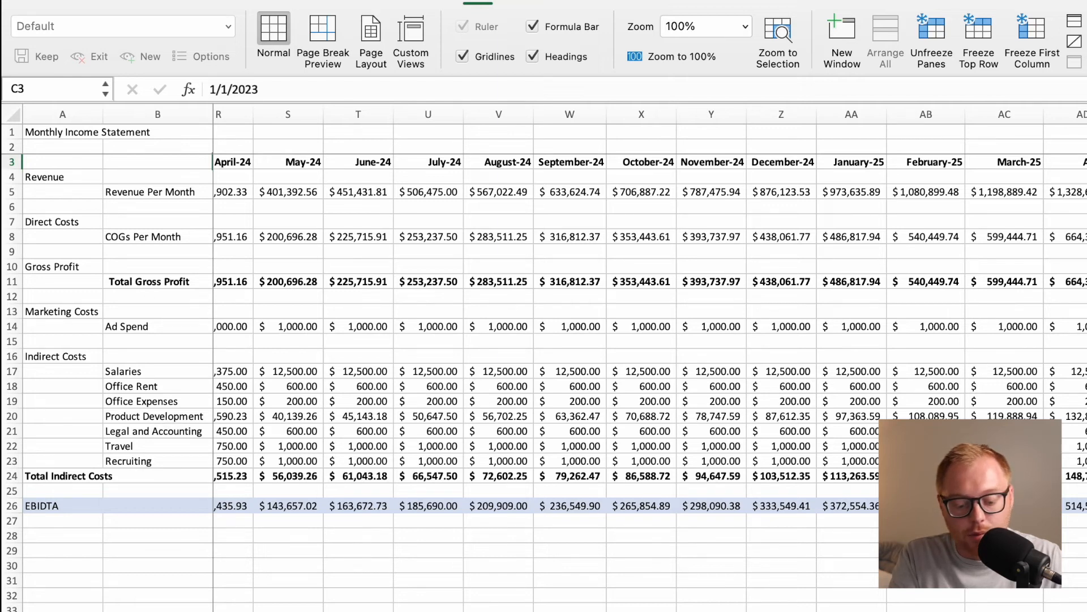
pyautogui.click(397, 611)
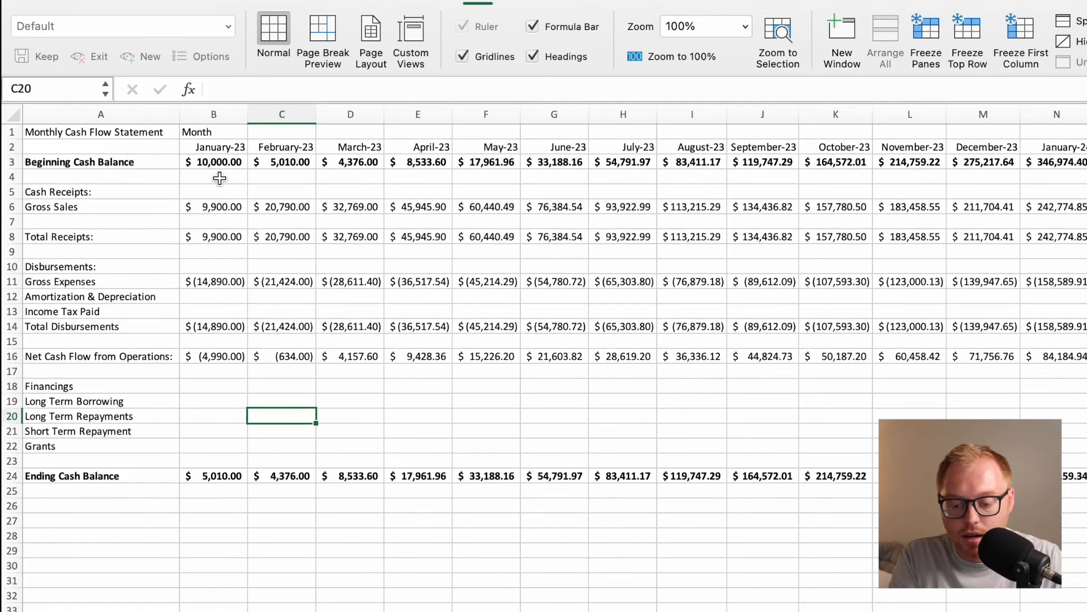
pyautogui.click(221, 150)
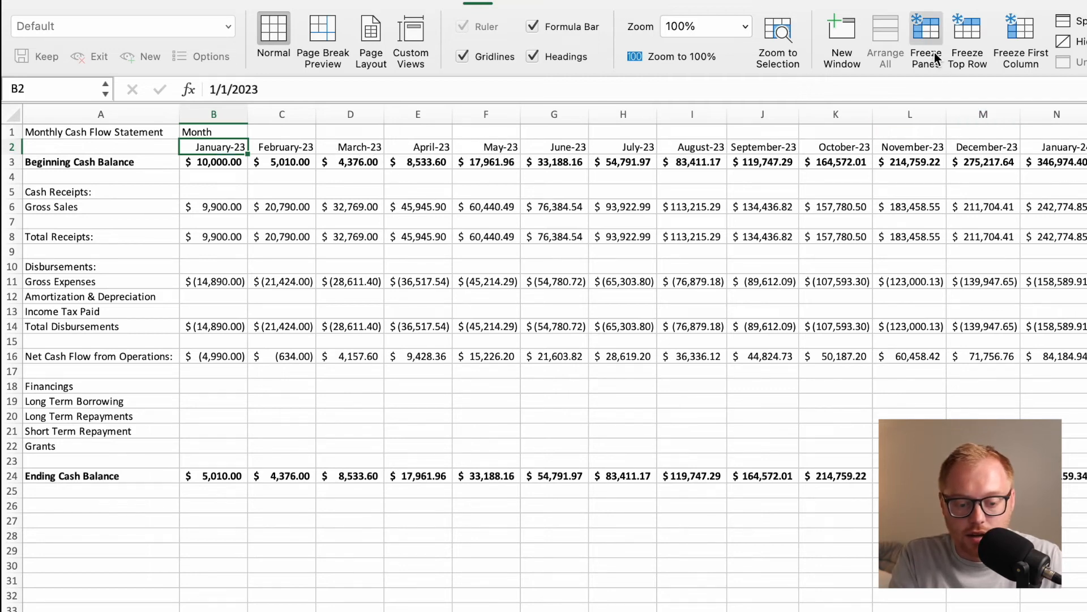
pyautogui.click(929, 36)
pyautogui.hscroll(10, 628, 211)
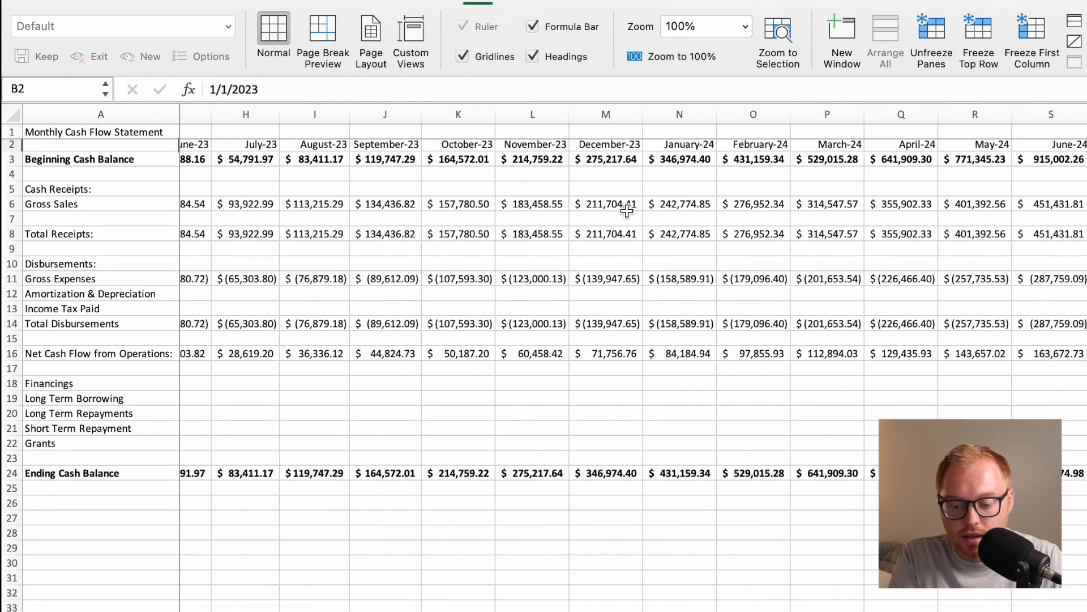
pyautogui.hscroll(15, 628, 210)
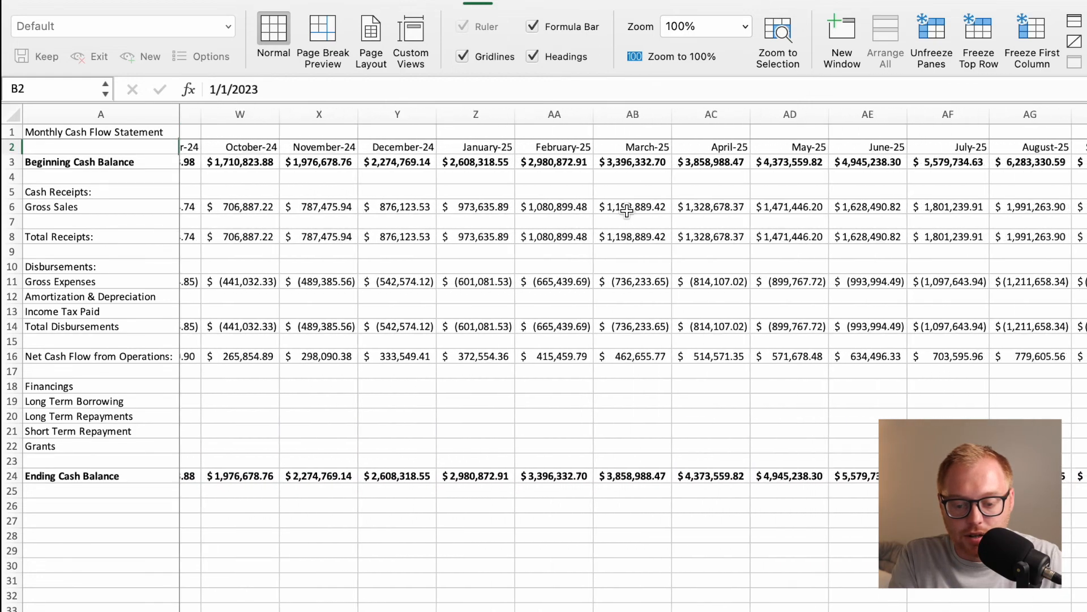
pyautogui.hscroll(3, 628, 211)
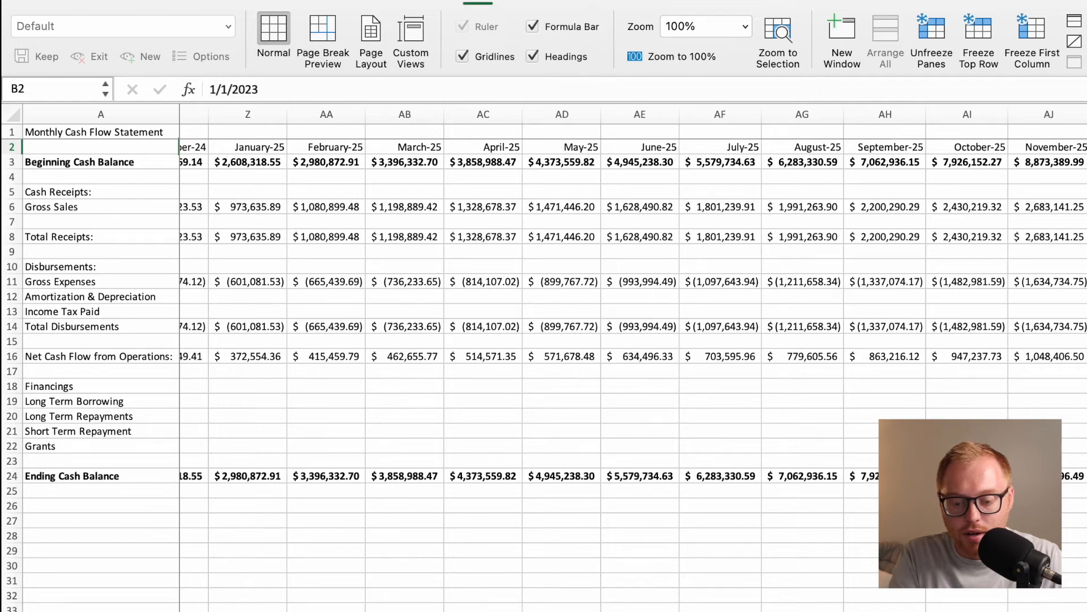
pyautogui.hscroll(-20, 457, 576)
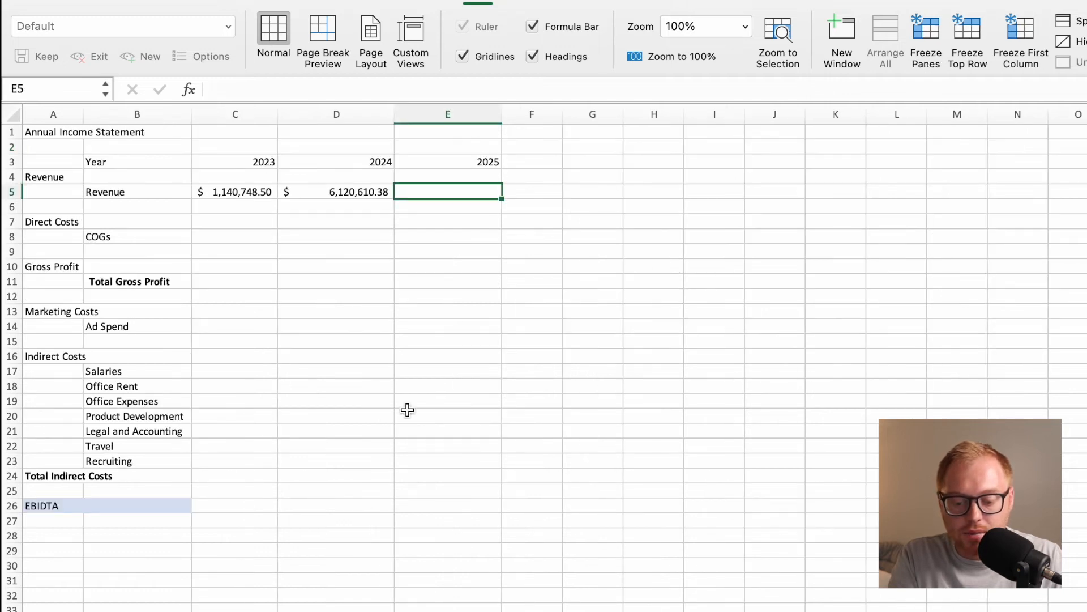
# Total the 2025 revenue in E5 of the Annual Income Statement with =SUM('Monthly Income Statement'!AA5:AL5).
pyautogui.write('=')
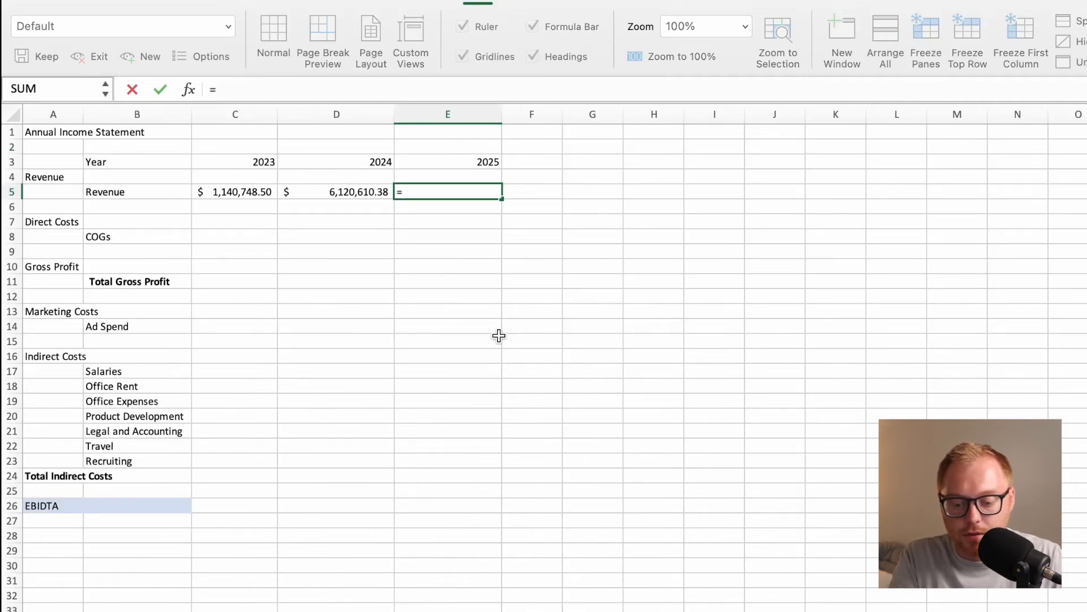
pyautogui.write('SUM(')
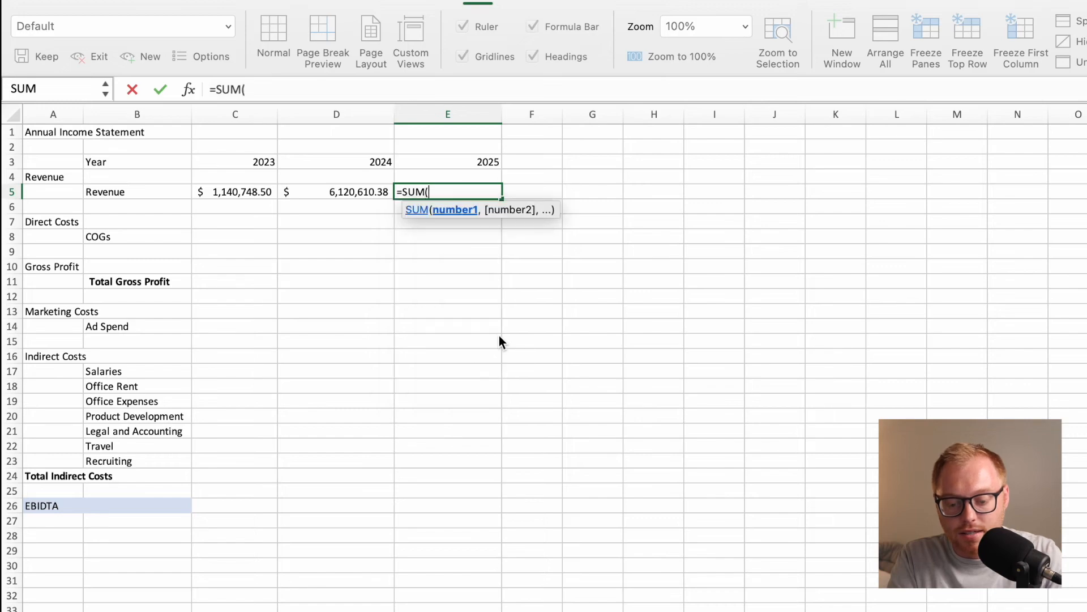
pyautogui.hotkey('ctrl', 'pageup')
pyautogui.hscroll(10, 704, 443)
pyautogui.hscroll(-2, 704, 443)
pyautogui.hscroll(-2, 704, 443)
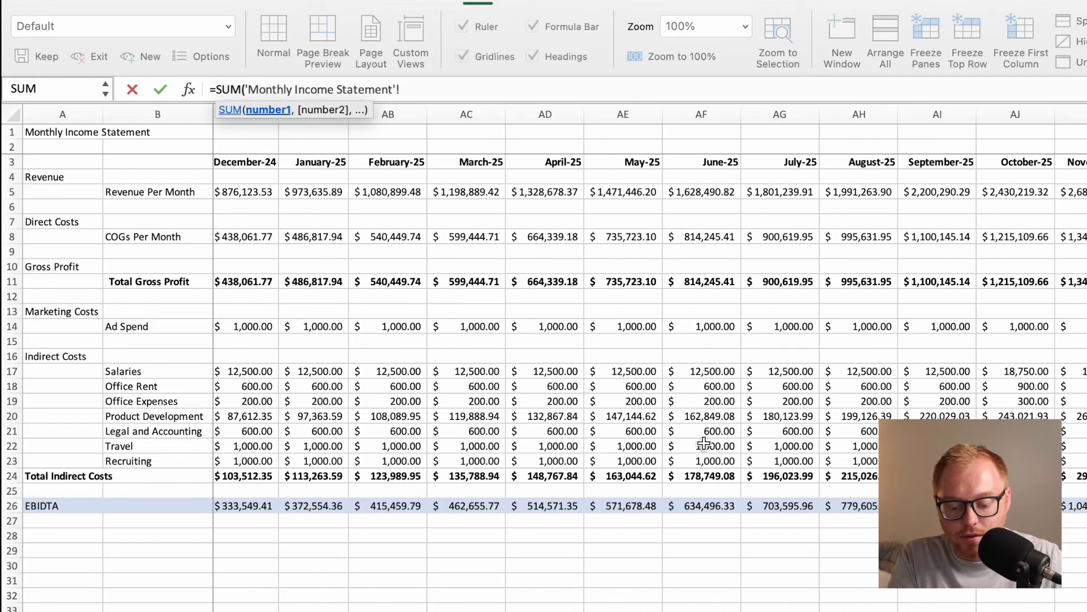
pyautogui.moveTo(312, 193); pyautogui.dragTo(1085, 192)
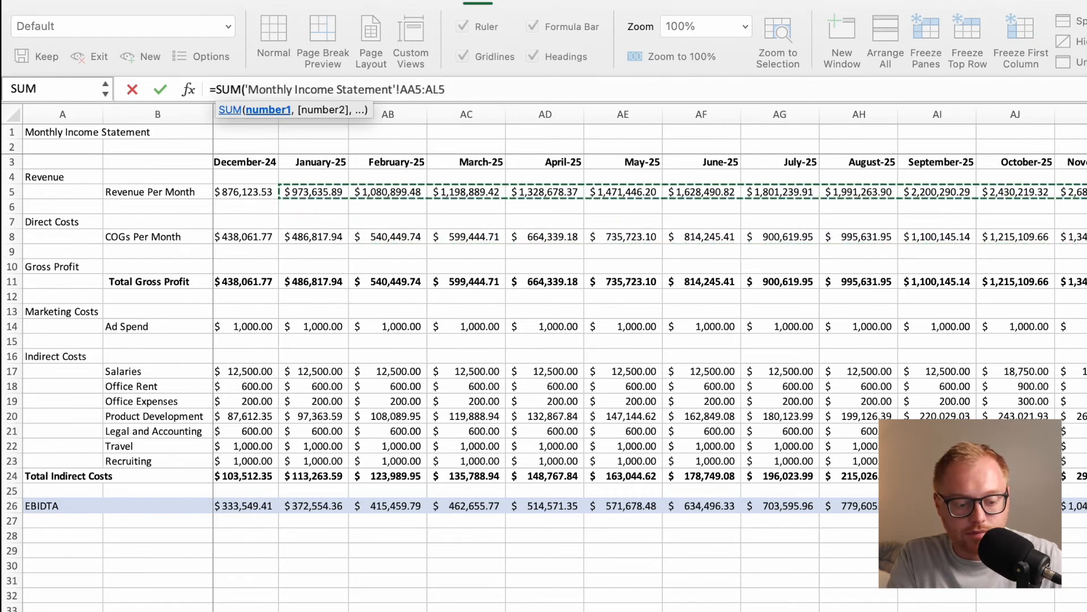
pyautogui.write(')')
pyautogui.press('Return')
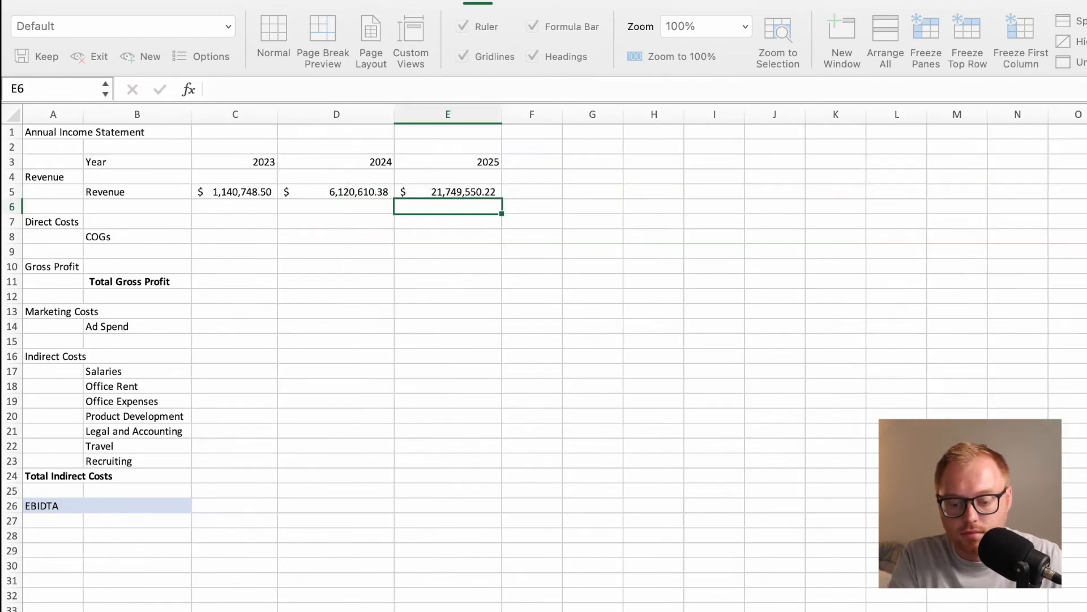
# Total the 2023 COGs in C8 with =SUM('Monthly Income Statement'!C8:N8).
pyautogui.click(220, 238)
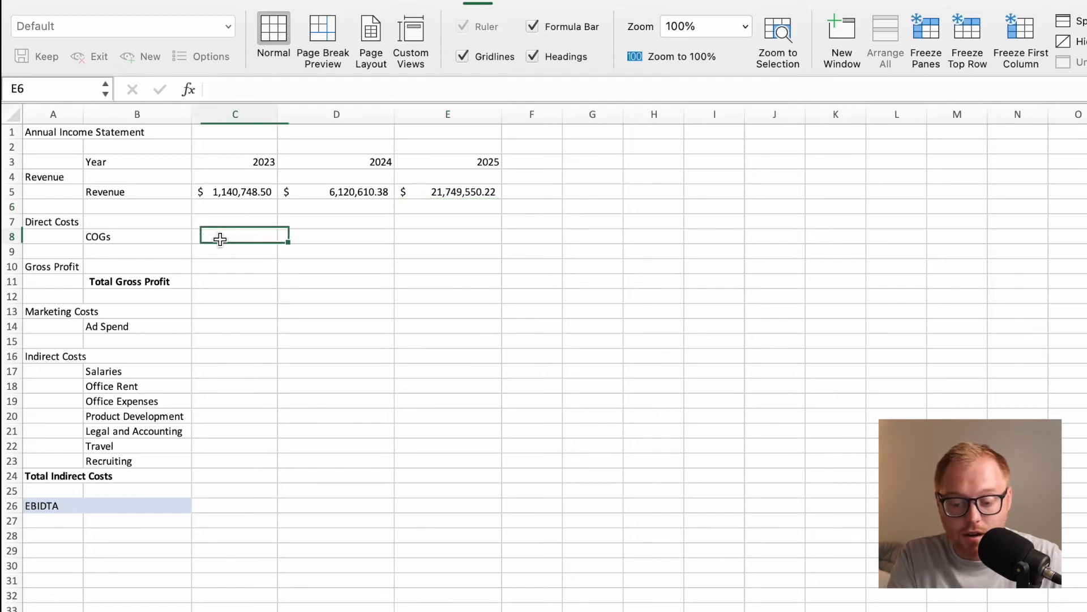
pyautogui.write('=SUM(')
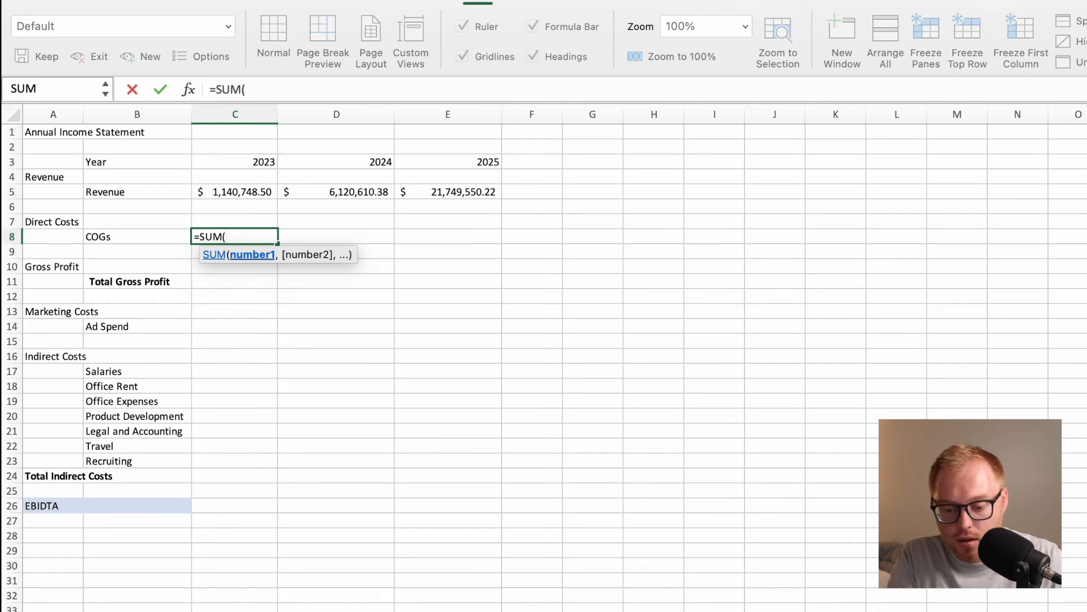
pyautogui.click(408, 610)
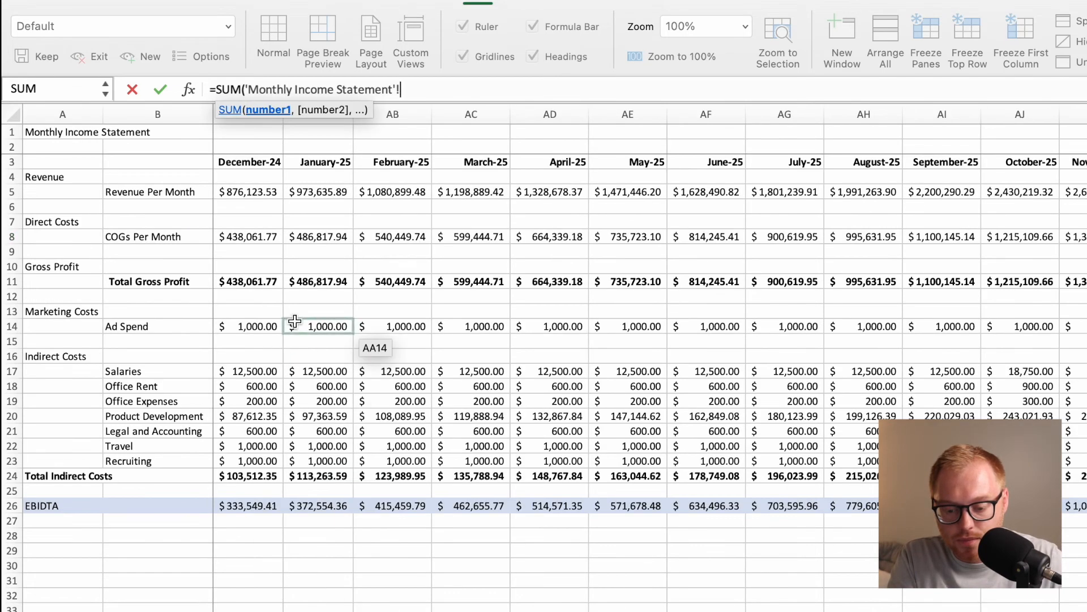
pyautogui.hscroll(-20, 249, 253)
pyautogui.moveTo(266, 243); pyautogui.dragTo(1014, 242)
pyautogui.press('Return')
# Total the 2024 COGs in D8 with a SUM of the Monthly Income Statement's row 8 from January-24 to December-24.
pyautogui.click(347, 241)
pyautogui.write('=SUM(')
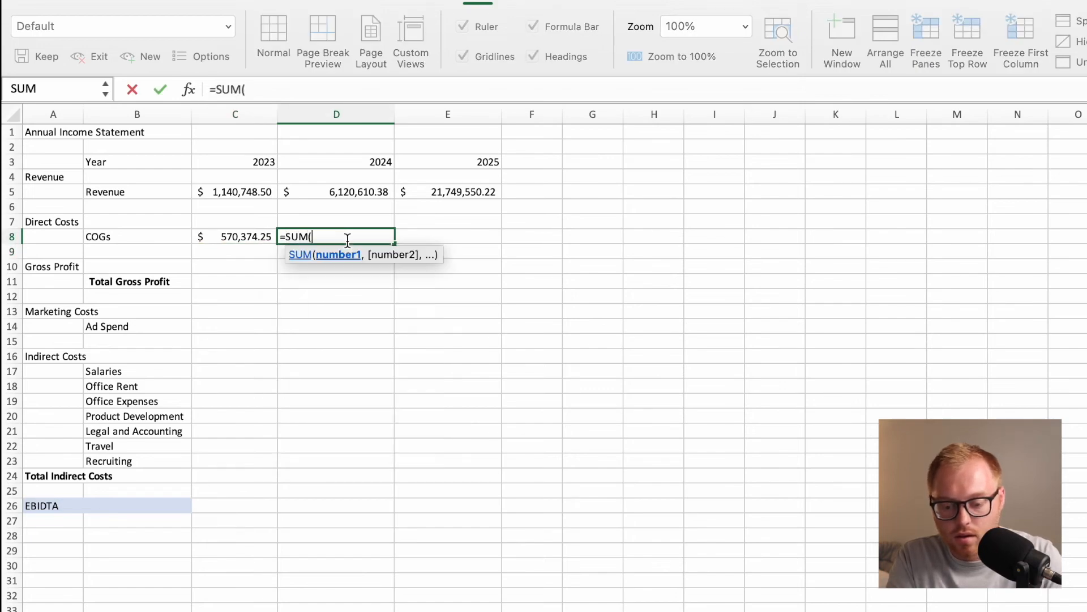
pyautogui.click(438, 590)
pyautogui.hscroll(5, 737, 384)
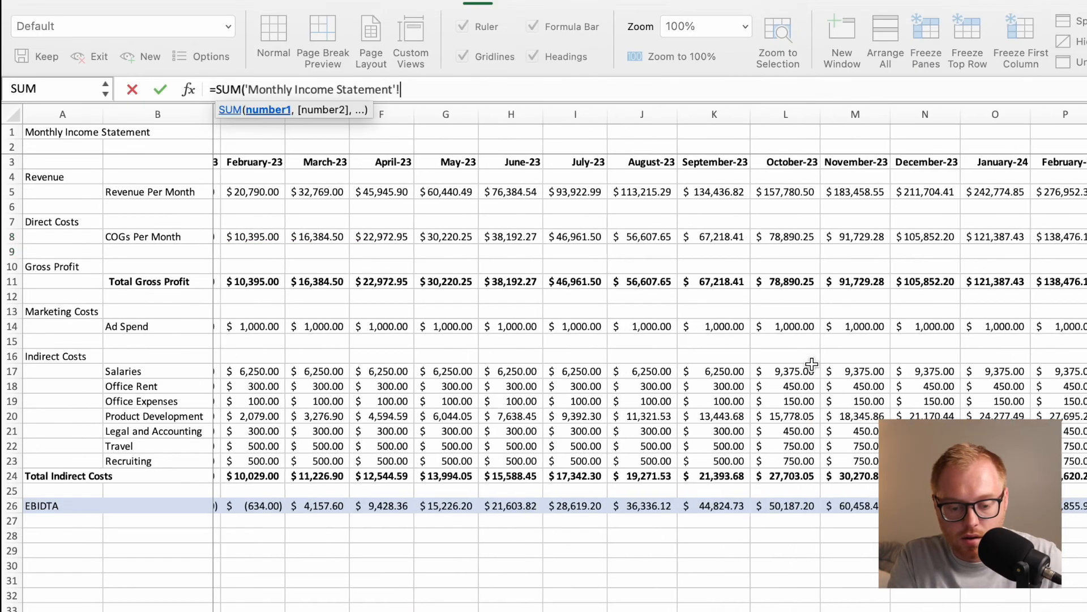
pyautogui.hscroll(3, 737, 384)
pyautogui.click(570, 238)
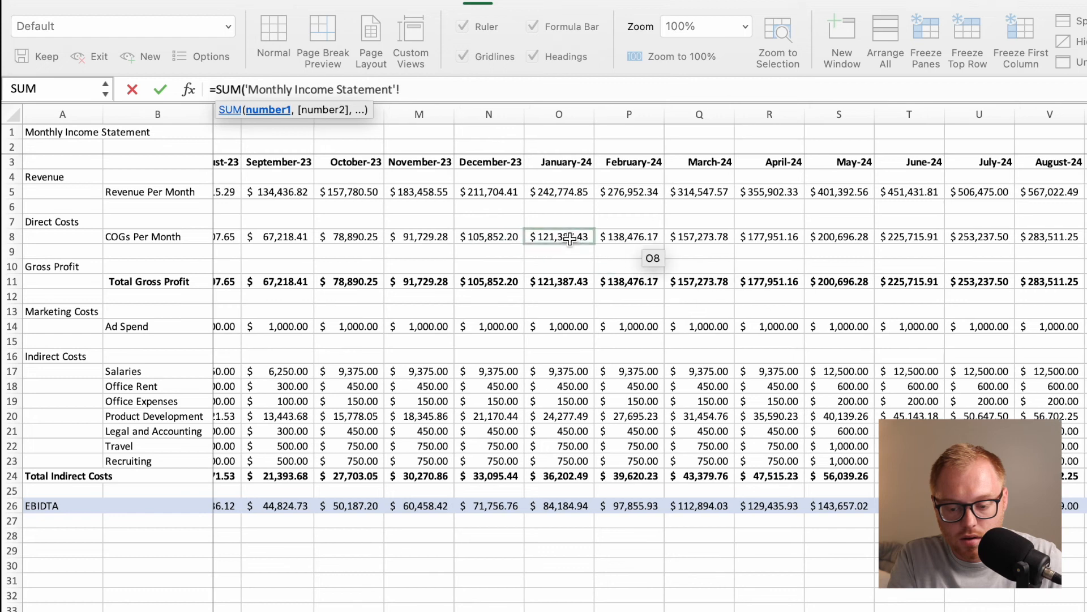
pyautogui.moveTo(571, 237); pyautogui.dragTo(1085, 237)
pyautogui.write(')')
pyautogui.press('Return')
pyautogui.click(434, 241)
pyautogui.write('=s')
pyautogui.press('Escape')
pyautogui.click(458, 311)
# Total the 2025 COGs in E8 with =SUM('Monthly Income Statement'!AA8:AL8).
pyautogui.doubleClick(452, 240)
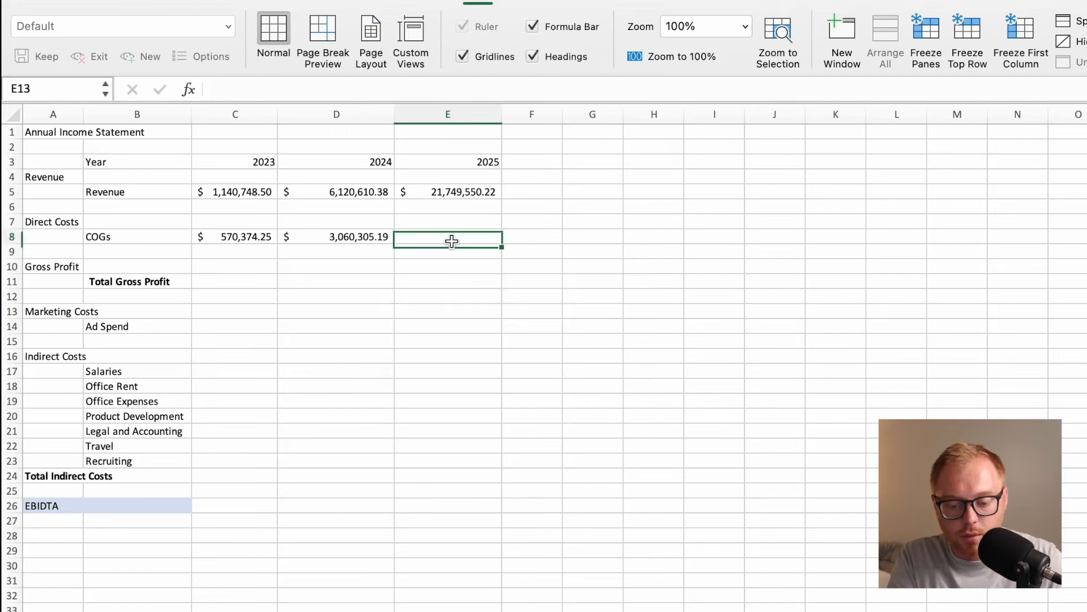
pyautogui.write('=SUM(')
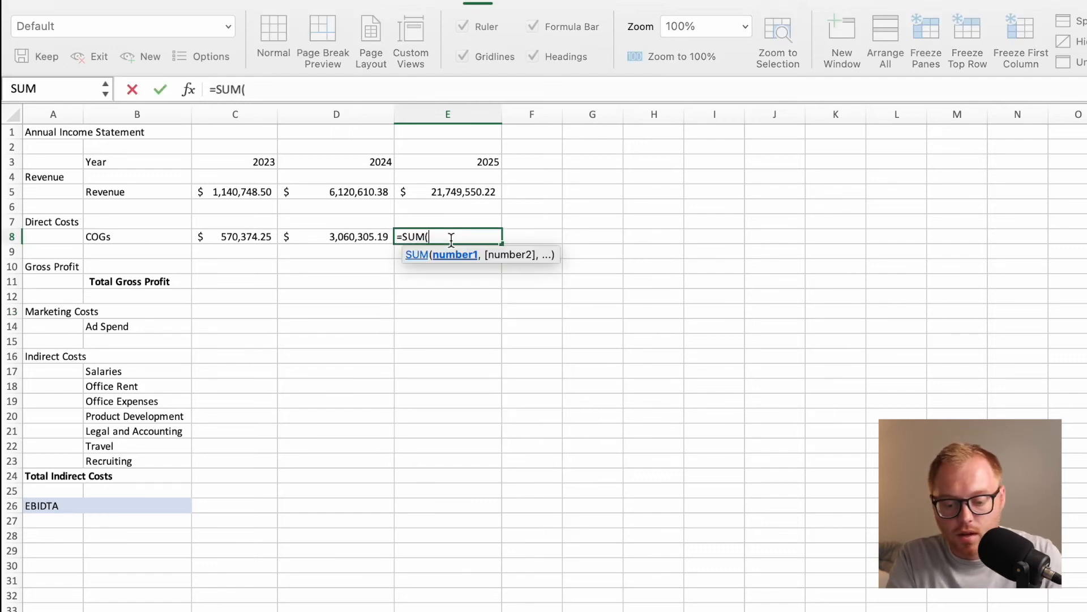
pyautogui.click(283, 610)
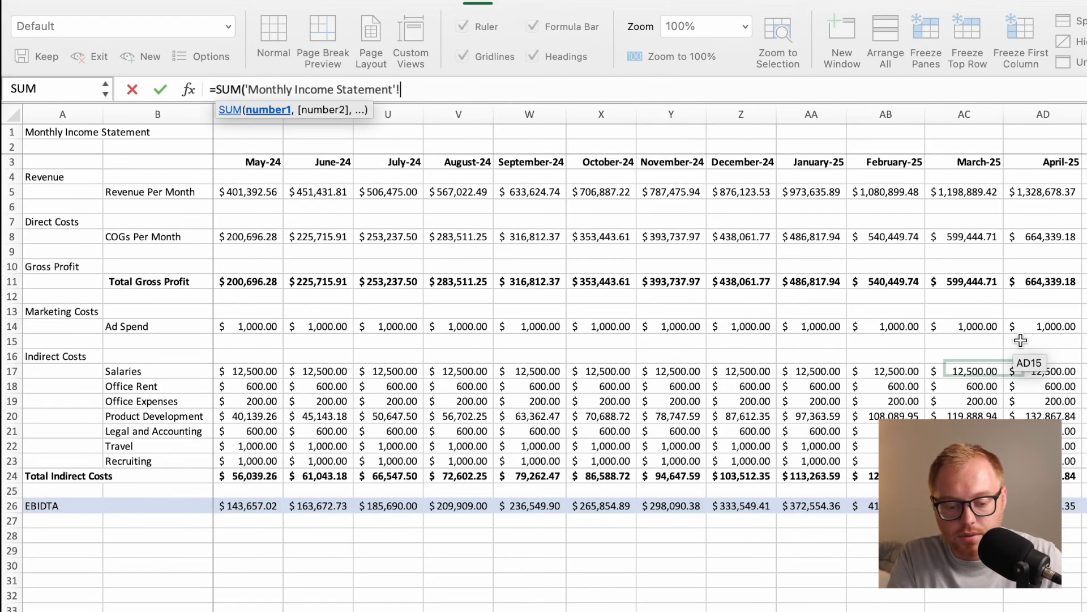
pyautogui.hscroll(12, 1019, 340)
pyautogui.hscroll(-5, 919, 285)
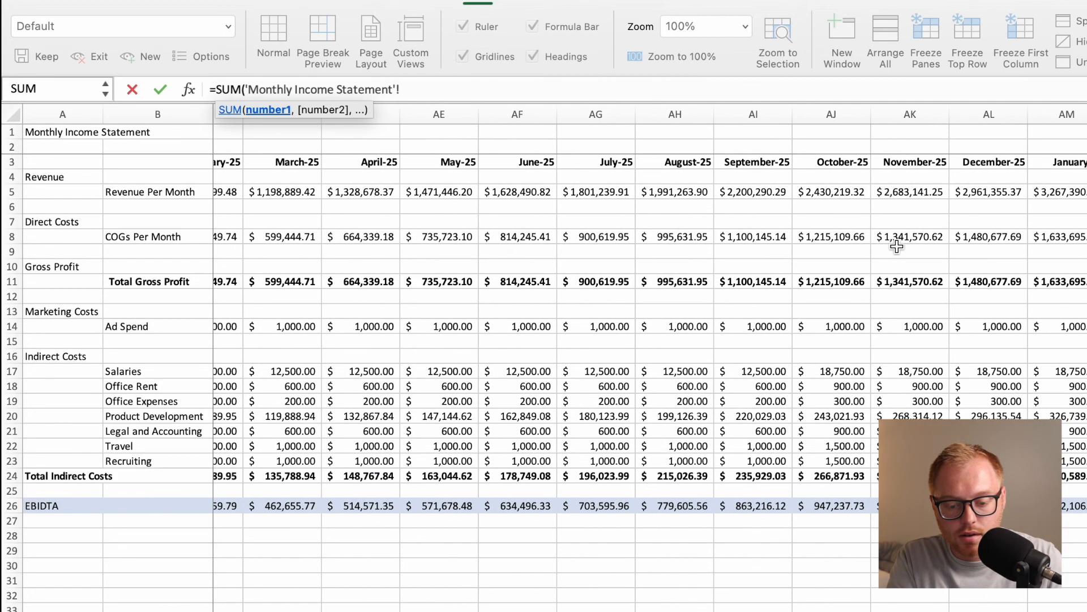
pyautogui.moveTo(277, 237); pyautogui.dragTo(1080, 232)
pyautogui.write(')')
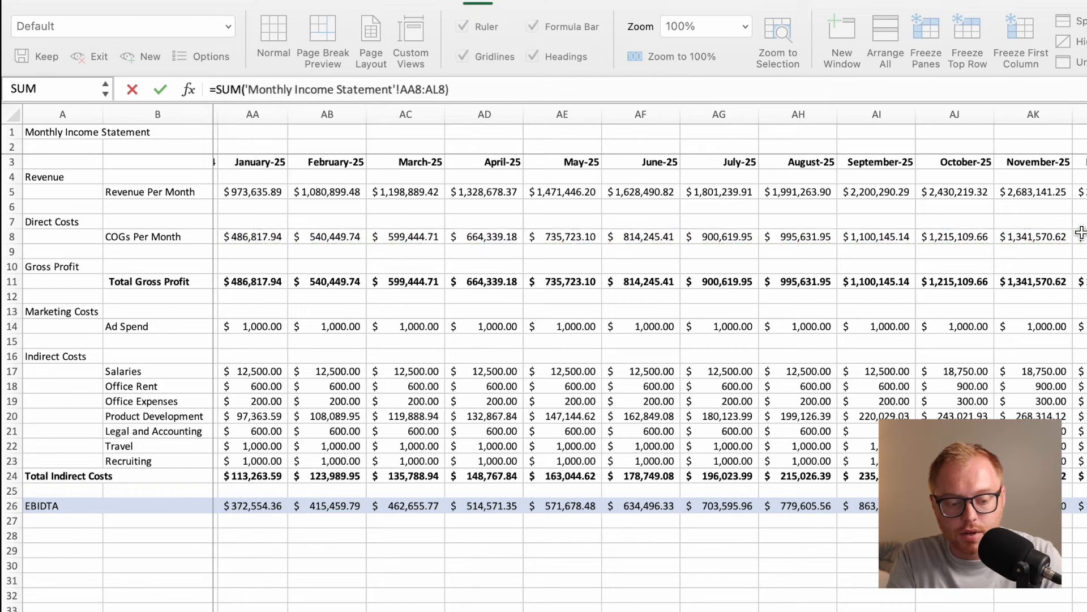
pyautogui.press('Return')
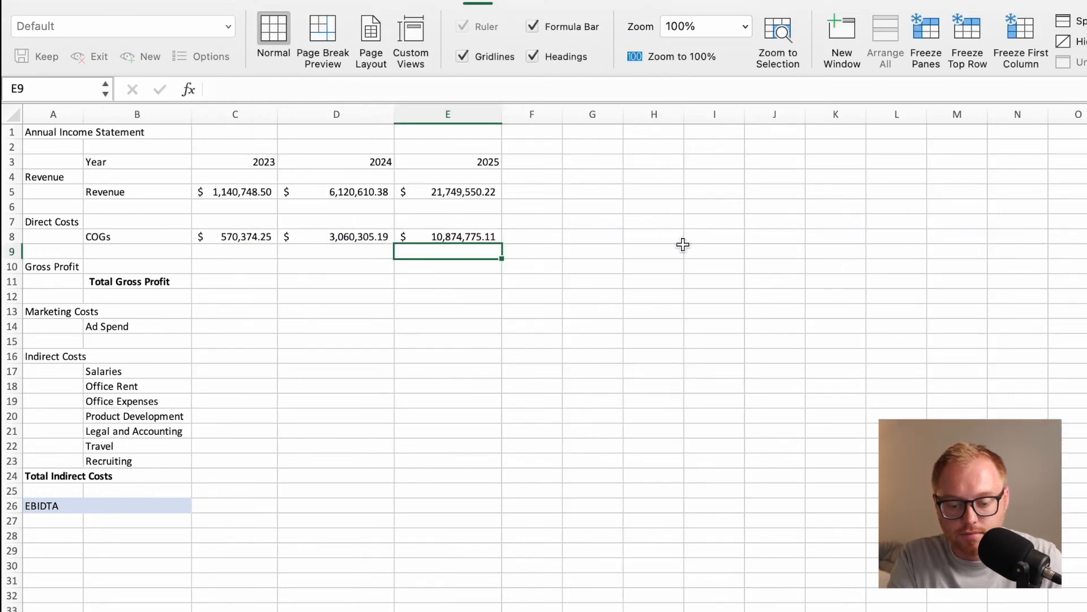
pyautogui.click(462, 238)
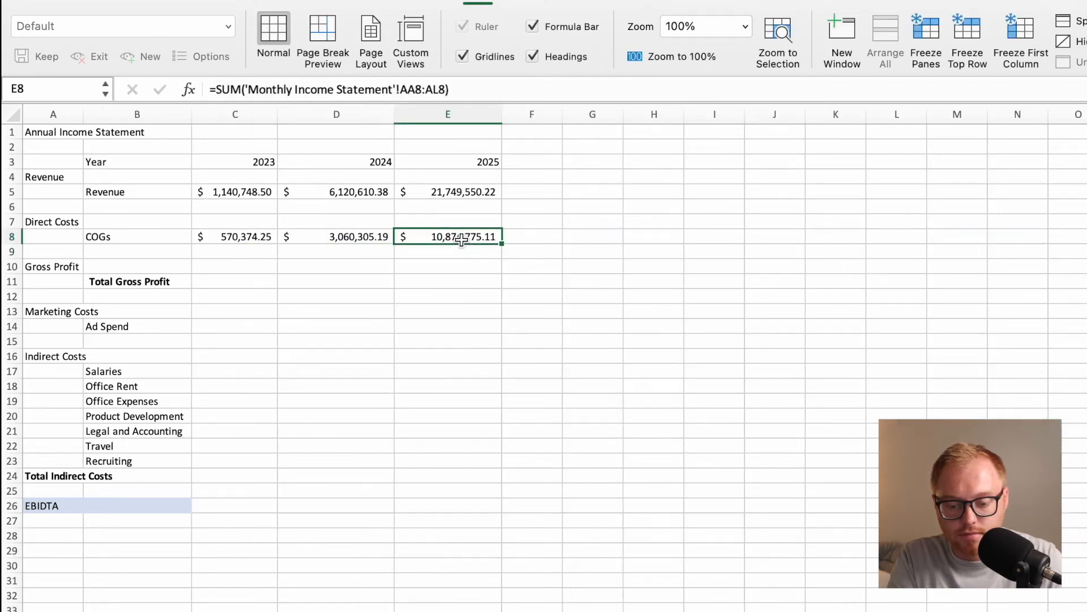
pyautogui.hotkey('ctrl', 'pageup')
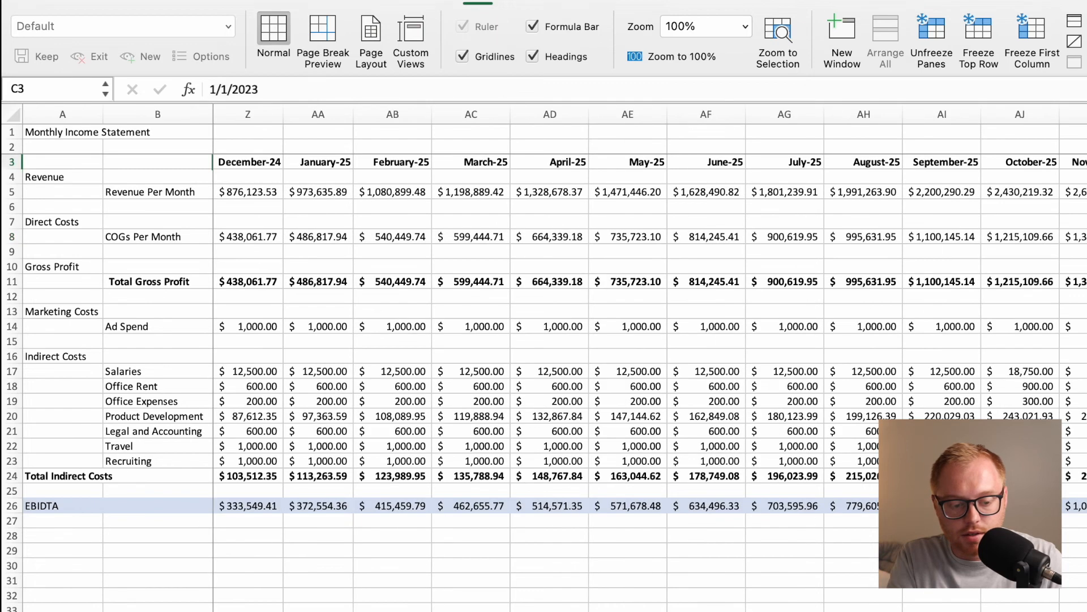
pyautogui.hotkey('ctrl', 'pagedown')
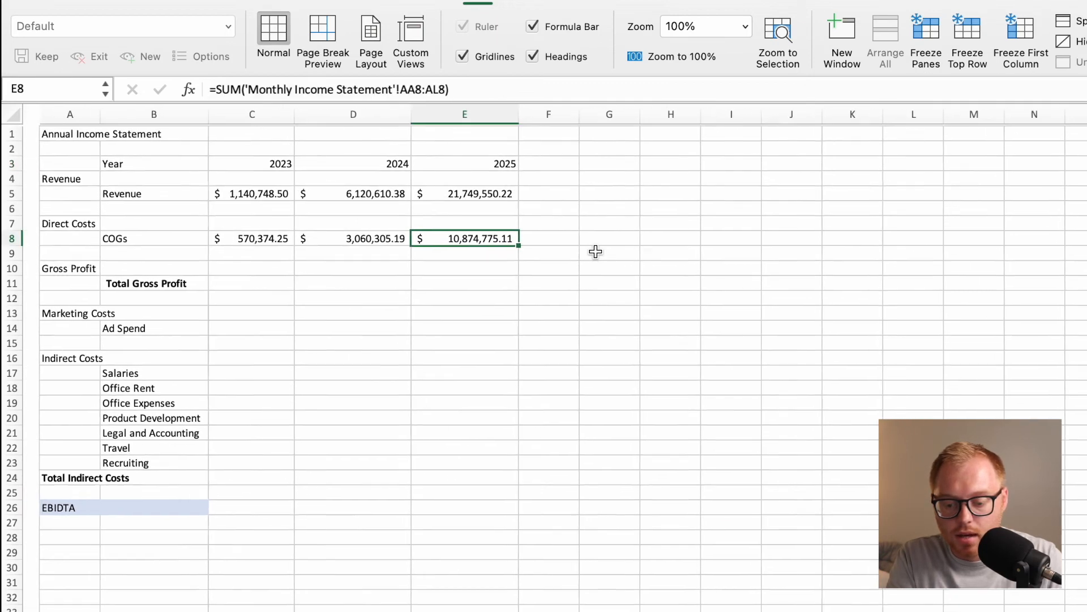
# Fill the 2023 COGs formula in C8 down through C24, the Total Indirect Costs row.
pyautogui.click(256, 241)
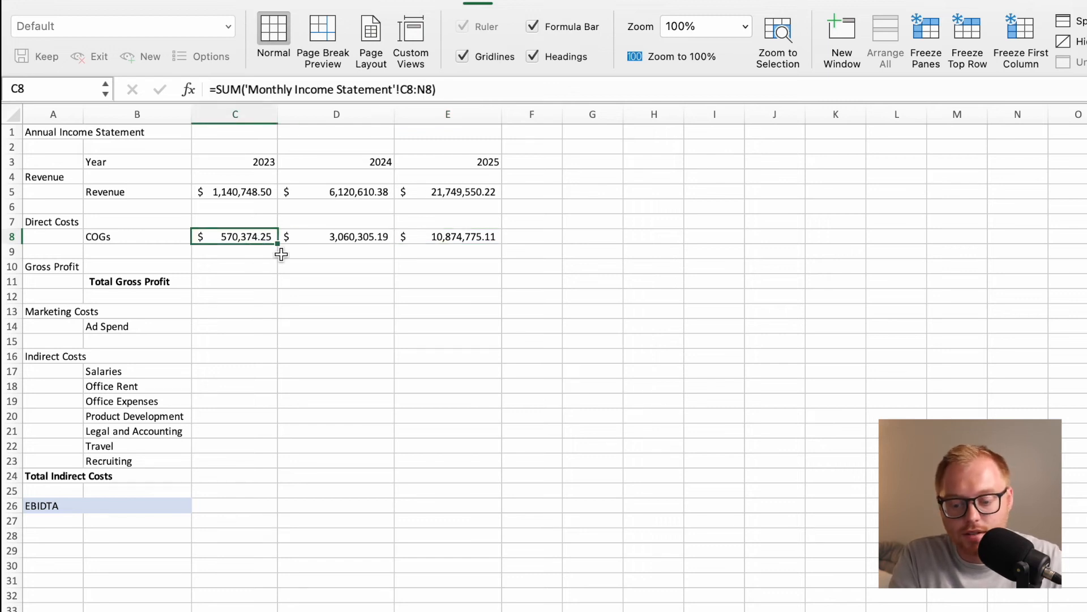
pyautogui.moveTo(279, 246); pyautogui.dragTo(273, 480)
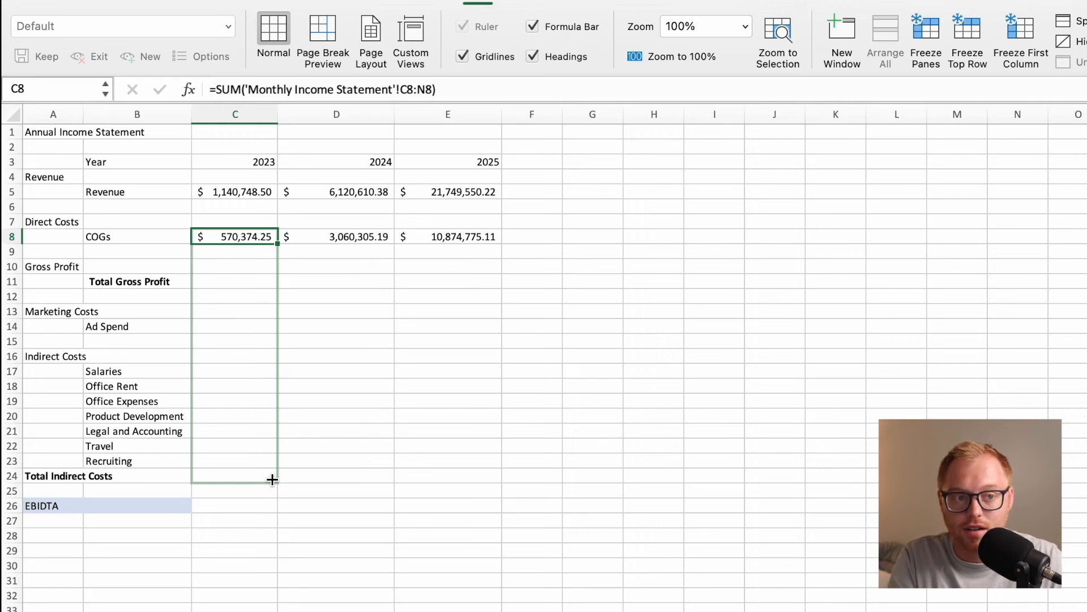
pyautogui.moveTo(272, 480); pyautogui.dragTo(273, 480)
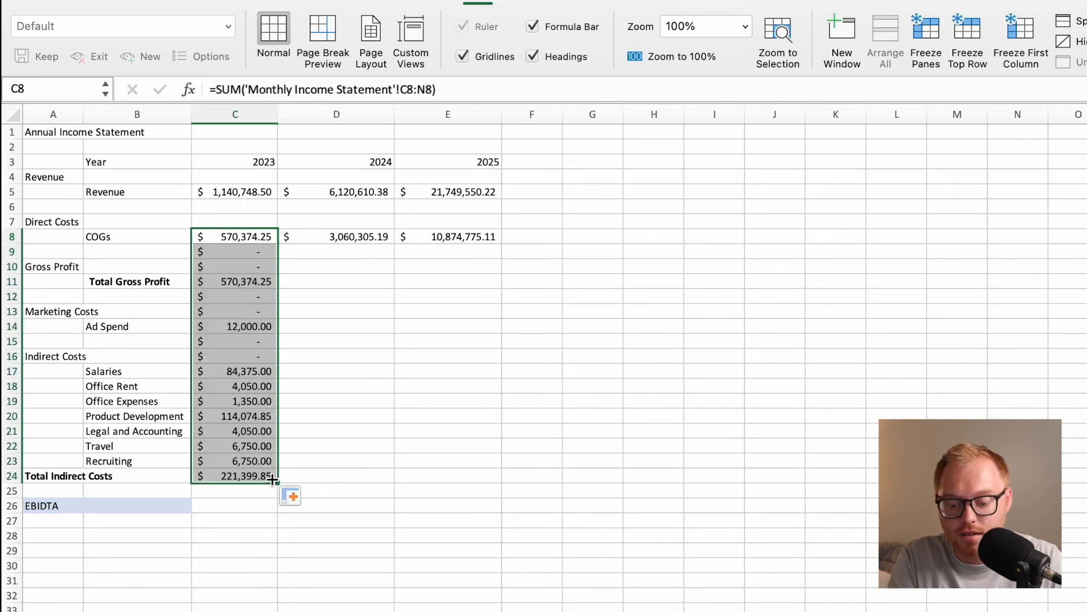
pyautogui.click(253, 541)
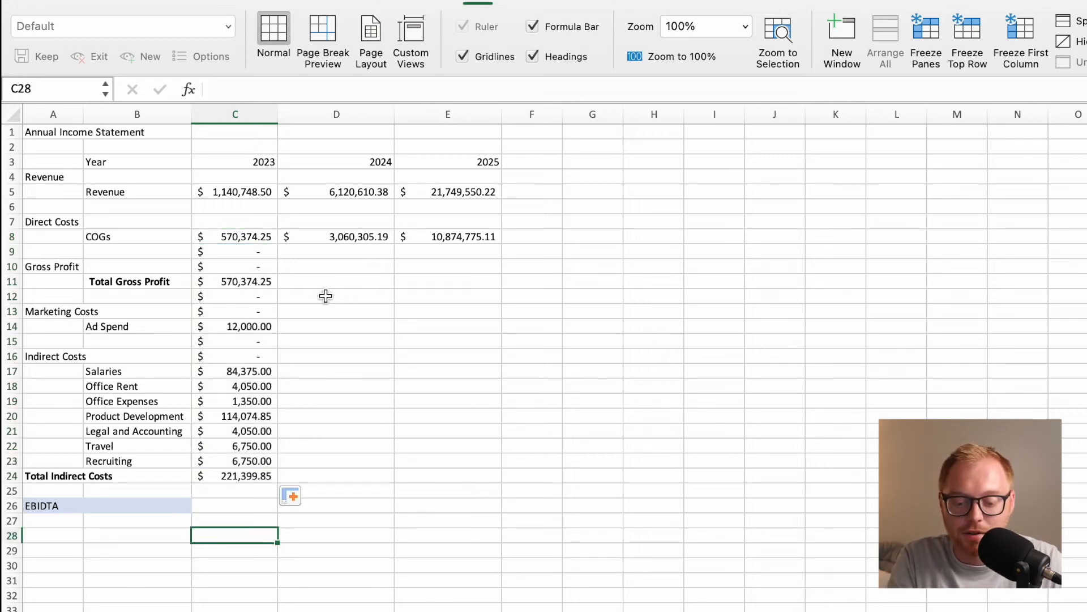
# Clear the unneeded filled formulas from the blank and heading rows in C9:C10, C12:C13 and C15:C16.
pyautogui.click(271, 298)
pyautogui.moveTo(272, 303); pyautogui.dragTo(272, 306)
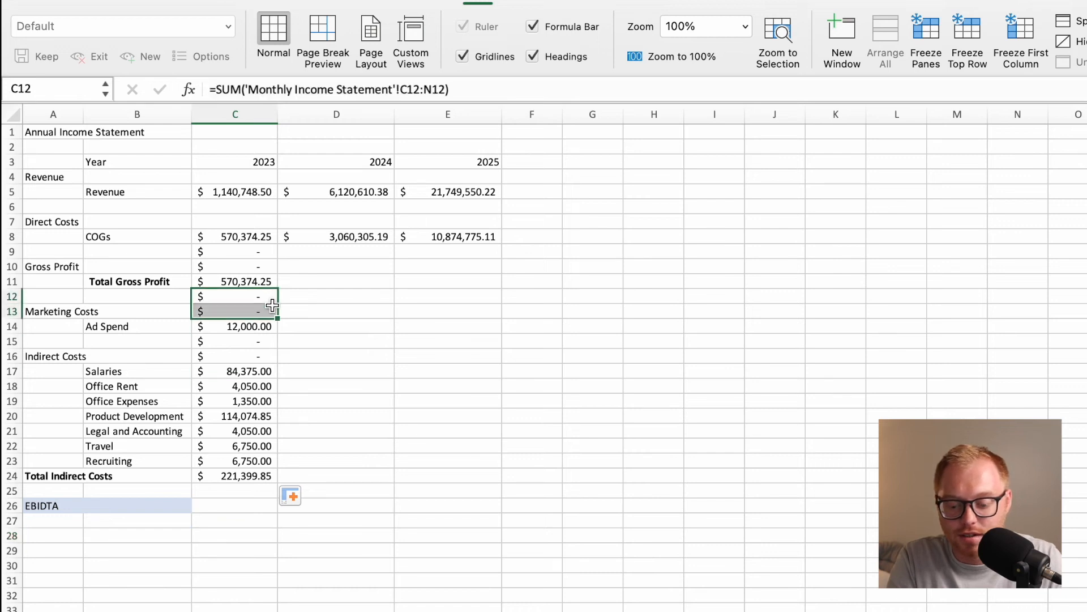
pyautogui.press('Delete')
pyautogui.moveTo(254, 257); pyautogui.dragTo(252, 264)
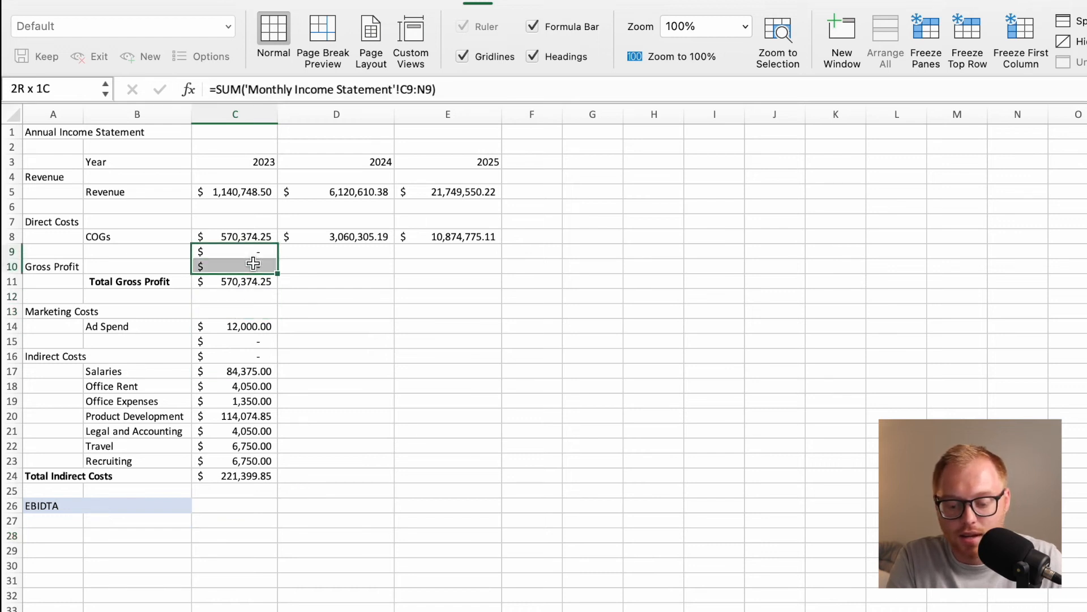
pyautogui.press('Delete')
pyautogui.click(254, 346)
pyautogui.moveTo(253, 347); pyautogui.dragTo(253, 355)
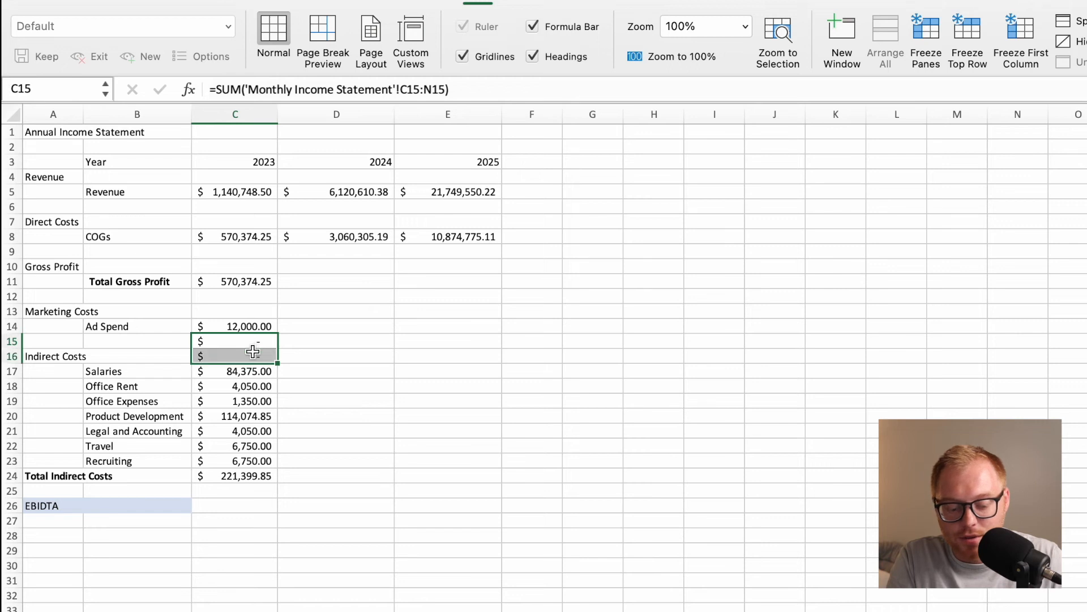
pyautogui.press('Delete')
pyautogui.press('Return')
pyautogui.click(252, 536)
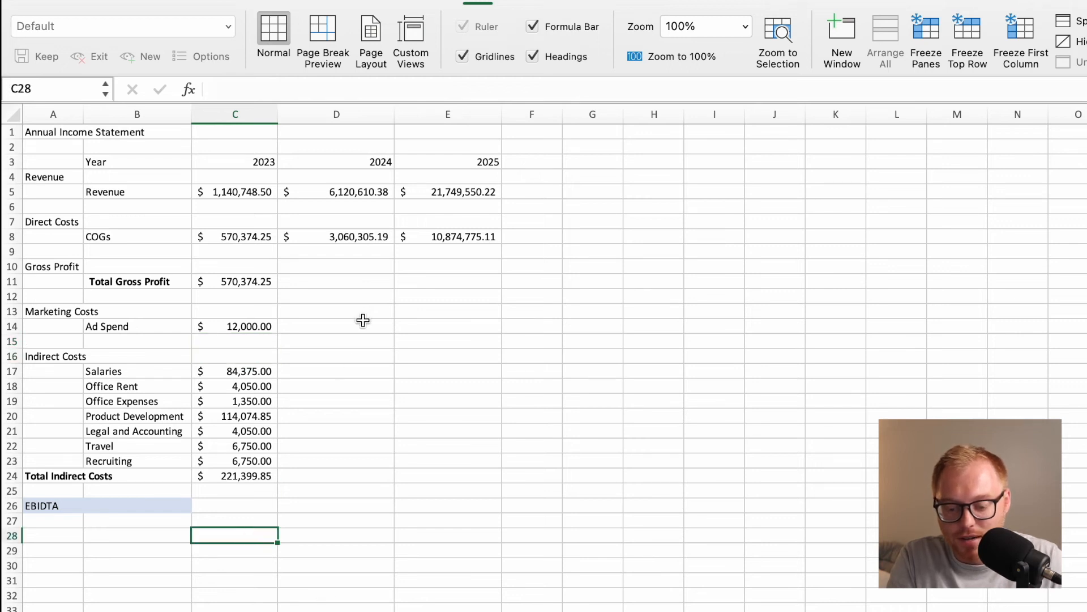
pyautogui.click(363, 292)
pyautogui.click(375, 280)
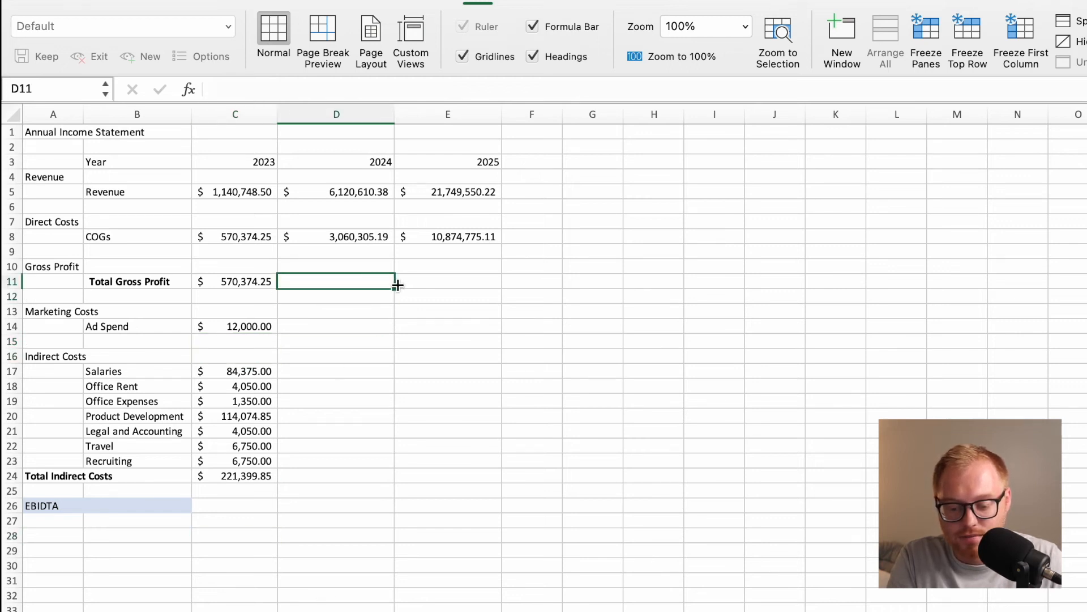
pyautogui.moveTo(396, 290); pyautogui.dragTo(376, 479)
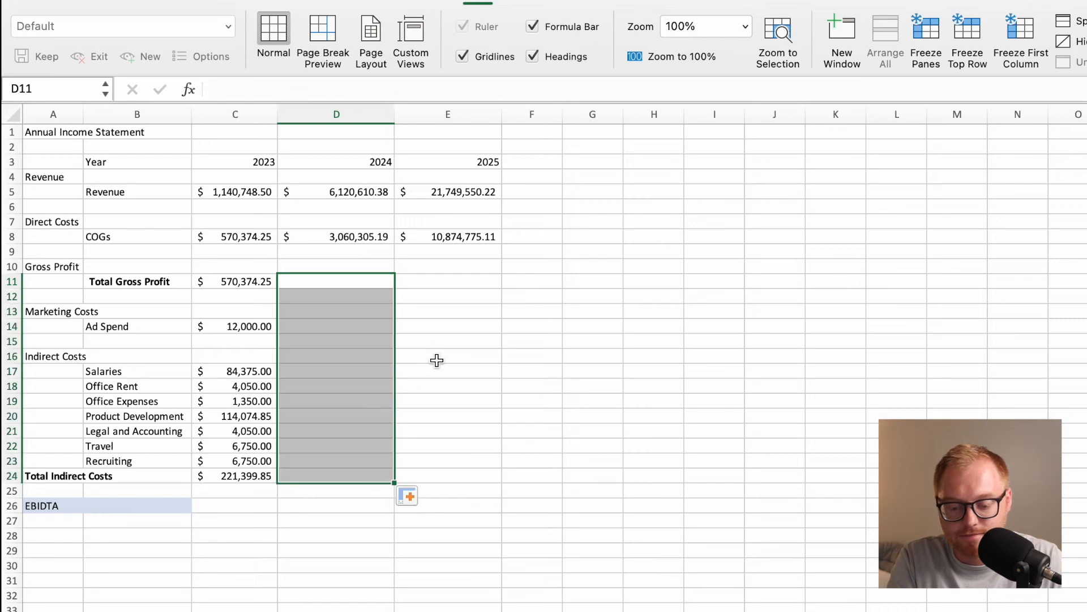
pyautogui.click(454, 307)
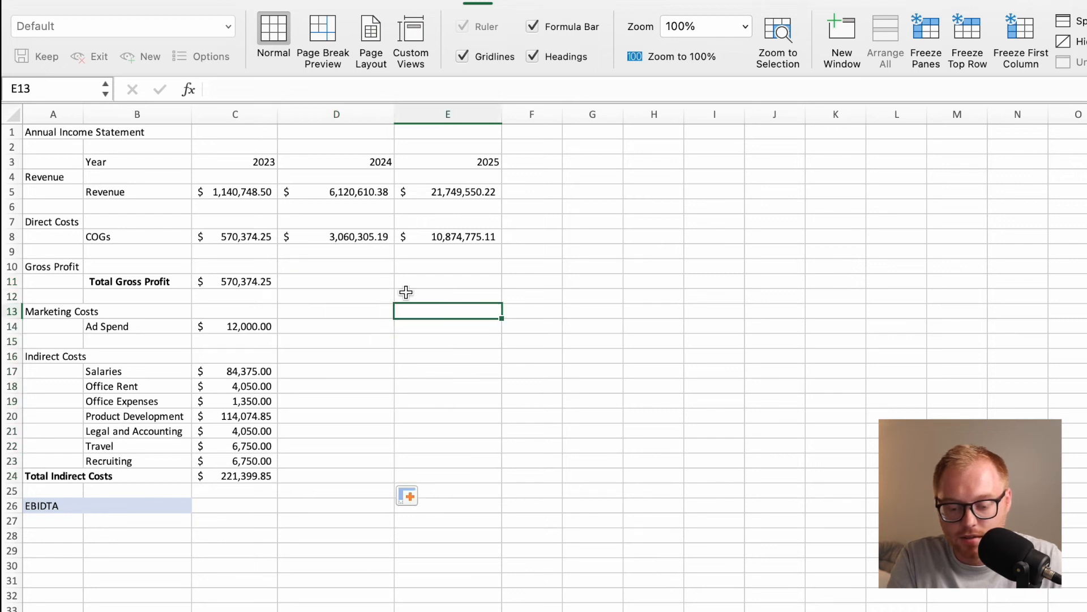
# Fill the 2024 and 2025 COGs formulas in D8 and E8 down through row 24, Total Indirect Costs.
pyautogui.click(376, 236)
pyautogui.moveTo(394, 243); pyautogui.dragTo(374, 478)
pyautogui.click(463, 324)
pyautogui.click(473, 237)
pyautogui.moveTo(502, 244); pyautogui.dragTo(424, 479)
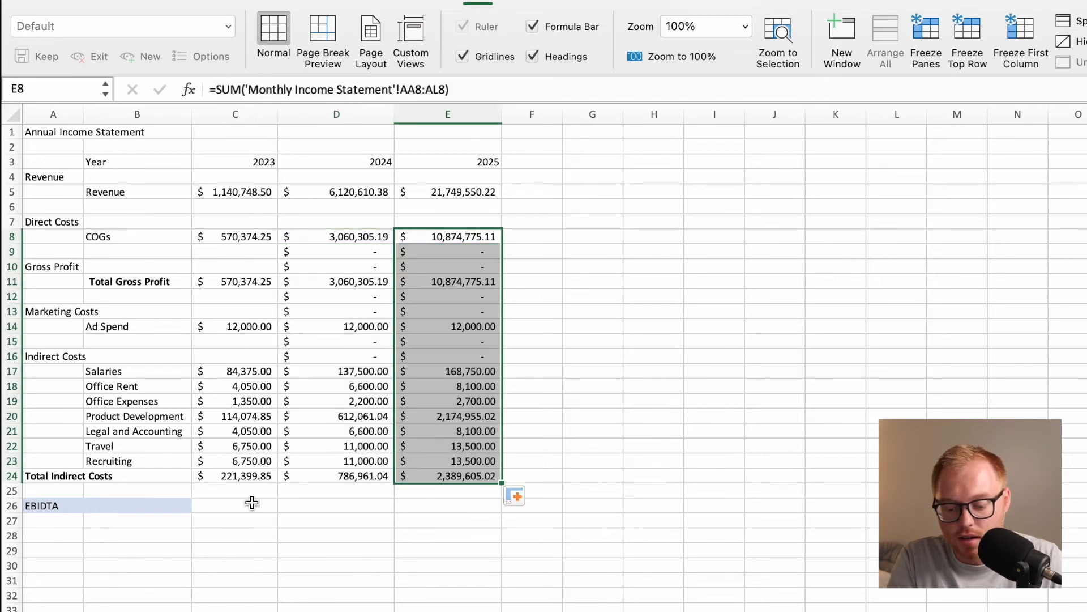
# Clear the unneeded 2024 and 2025 formulas from the blank and heading rows in D12:E13 and D15:E16.
pyautogui.click(227, 506)
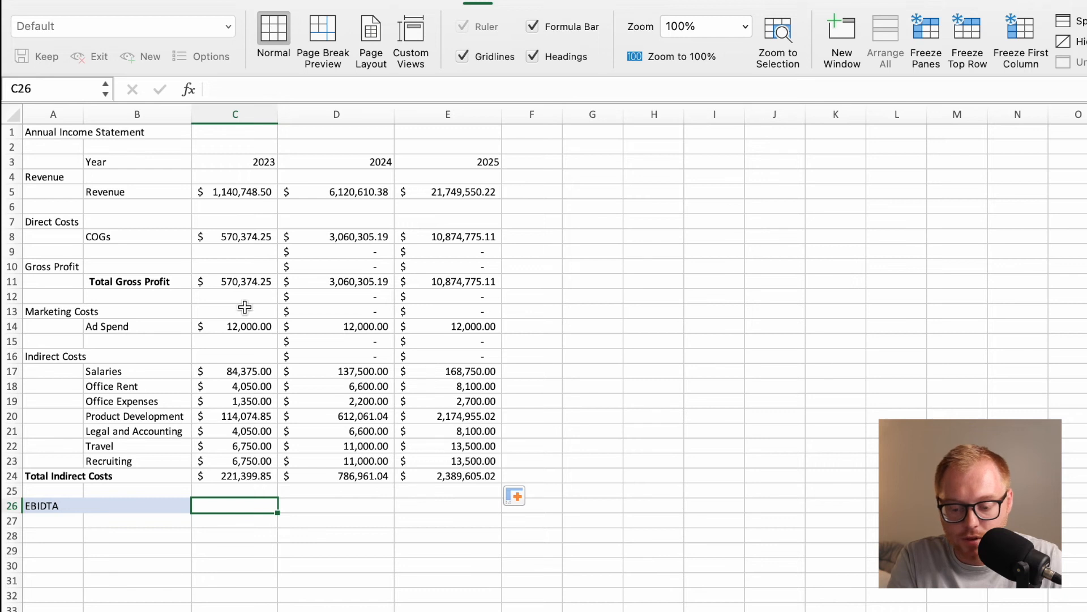
pyautogui.moveTo(335, 301); pyautogui.dragTo(417, 351)
pyautogui.press('Delete')
pyautogui.press('Return')
pyautogui.press('Delete')
pyautogui.press('Return')
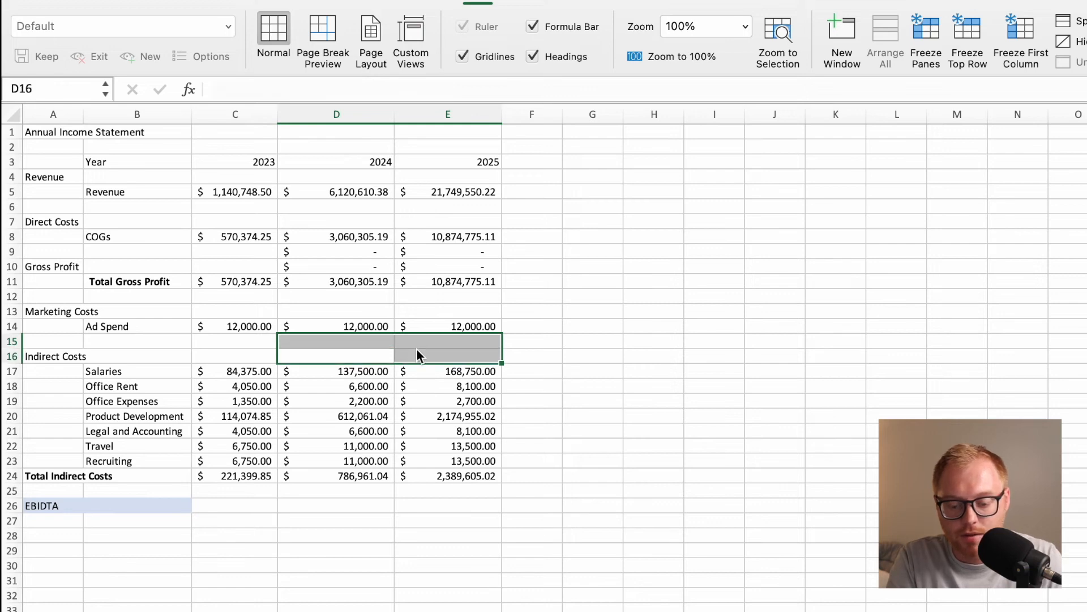
pyautogui.click(296, 343)
pyautogui.click(249, 326)
pyautogui.write('e')
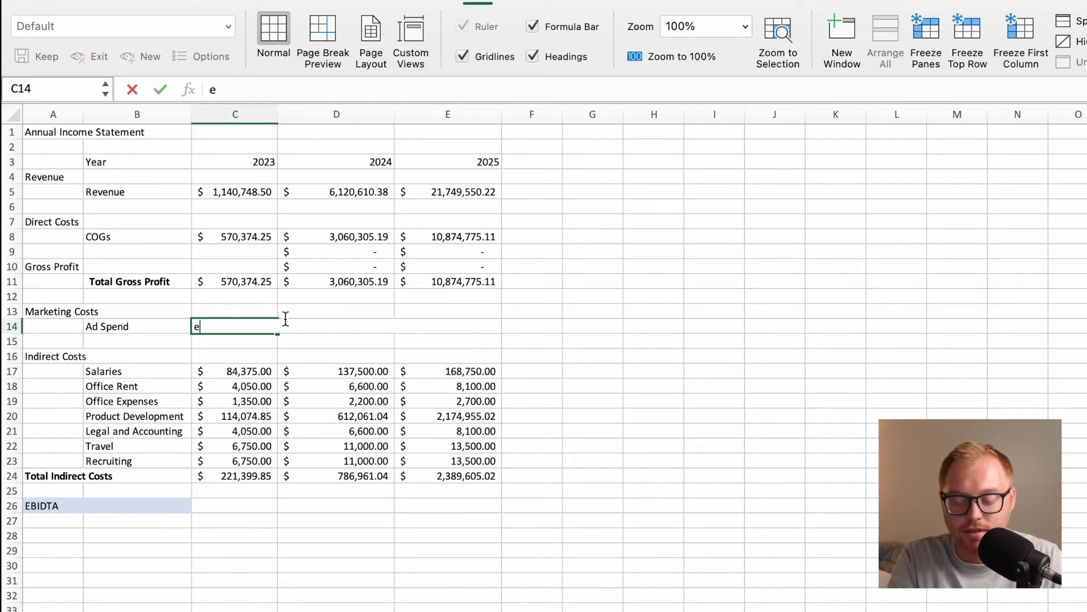
pyautogui.press('super+z')
pyautogui.click(537, 276)
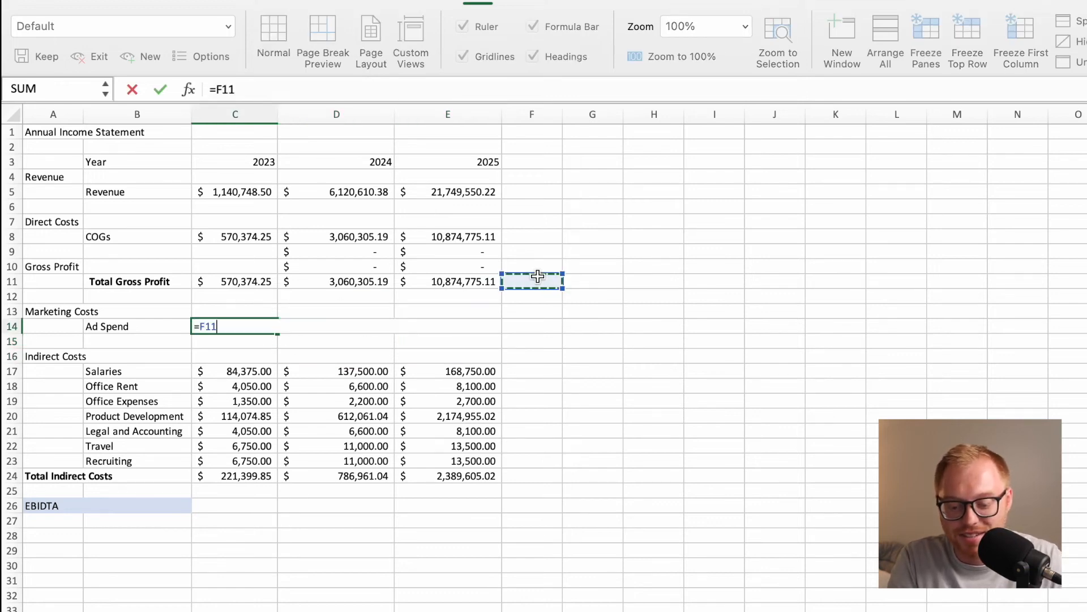
pyautogui.click(656, 302)
pyautogui.press('super+z')
pyautogui.press('super+z')
pyautogui.press('super+z')
pyautogui.press('super+z')
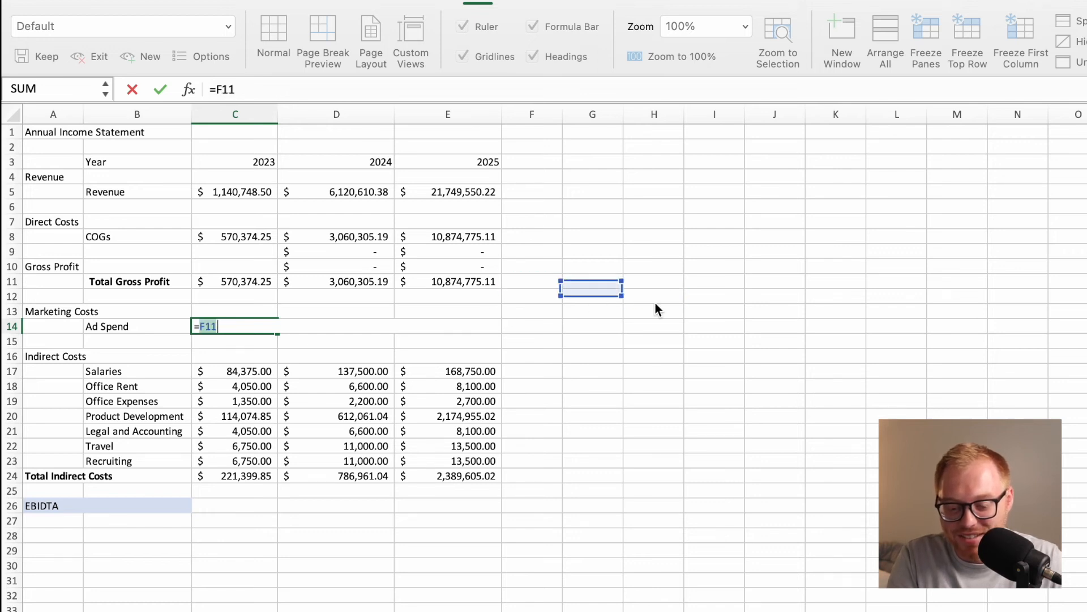
pyautogui.press('super+z')
pyautogui.press('super+z')
pyautogui.press('super+z')
pyautogui.press('super+z')
pyautogui.press('super+z')
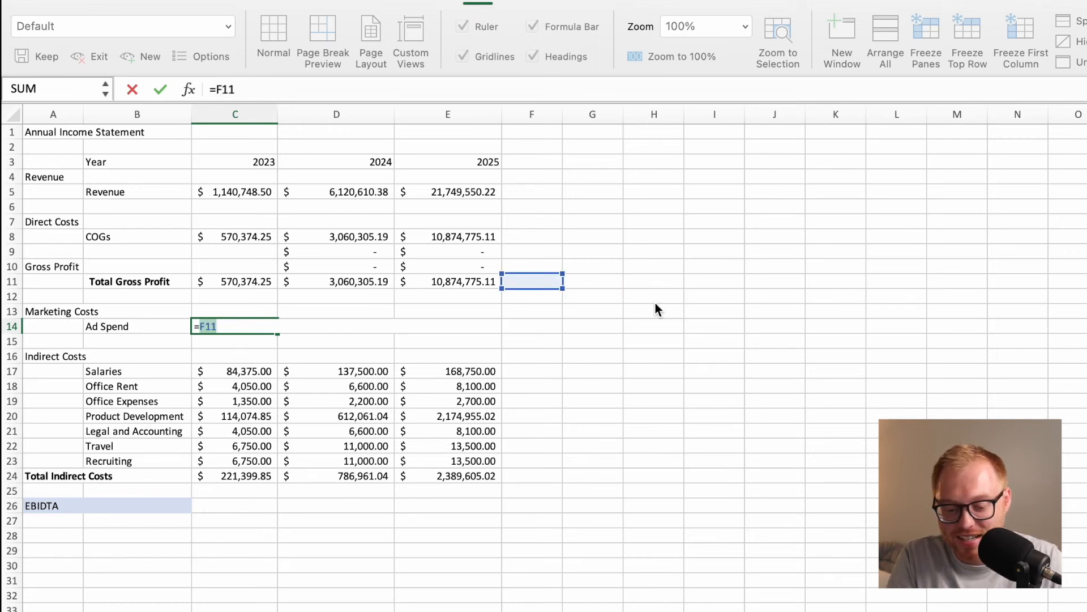
pyautogui.press('super+z')
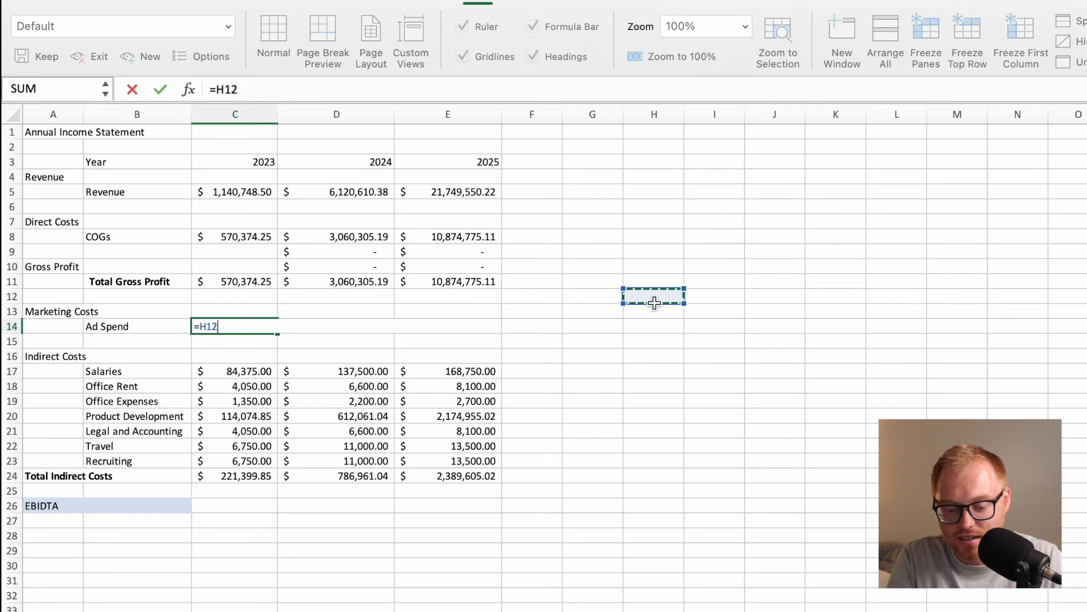
pyautogui.tripleClick(271, 90)
pyautogui.press('BackSpace')
pyautogui.press('Return')
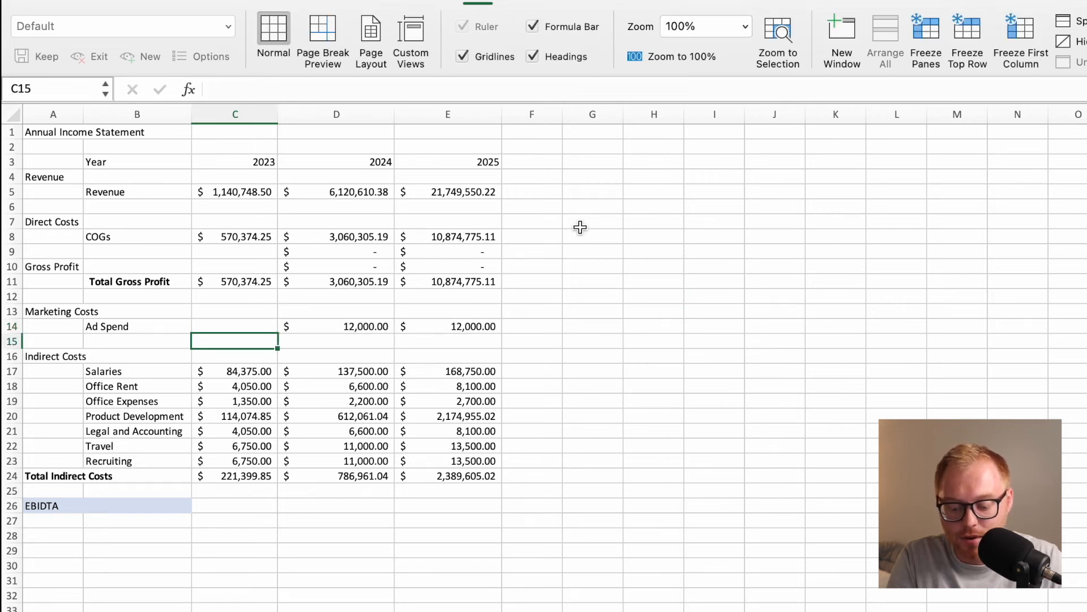
pyautogui.press('super+z')
pyautogui.click(580, 227)
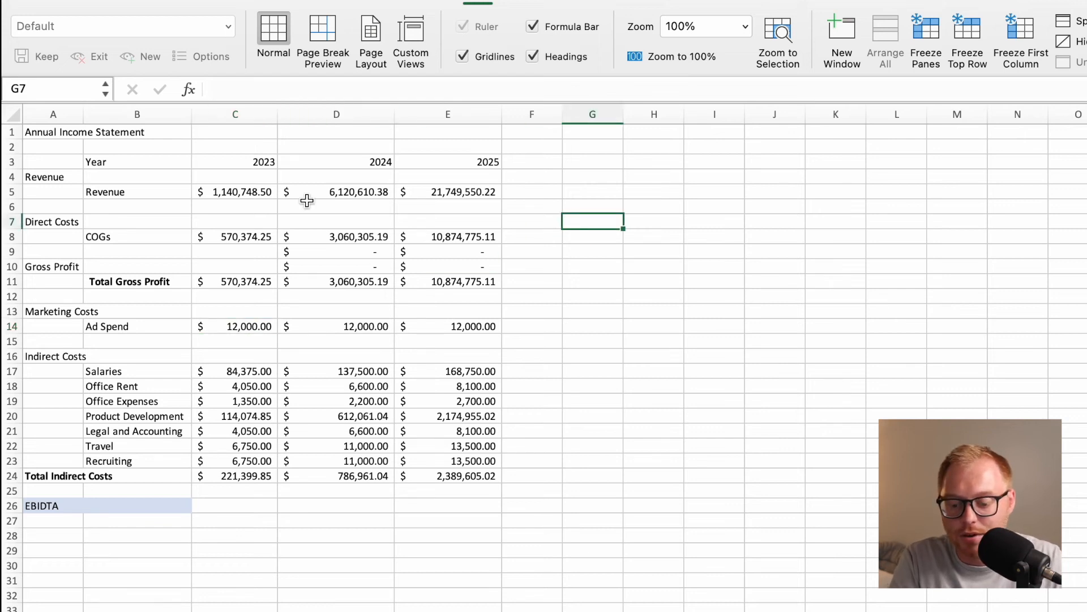
pyautogui.click(250, 337)
pyautogui.click(250, 325)
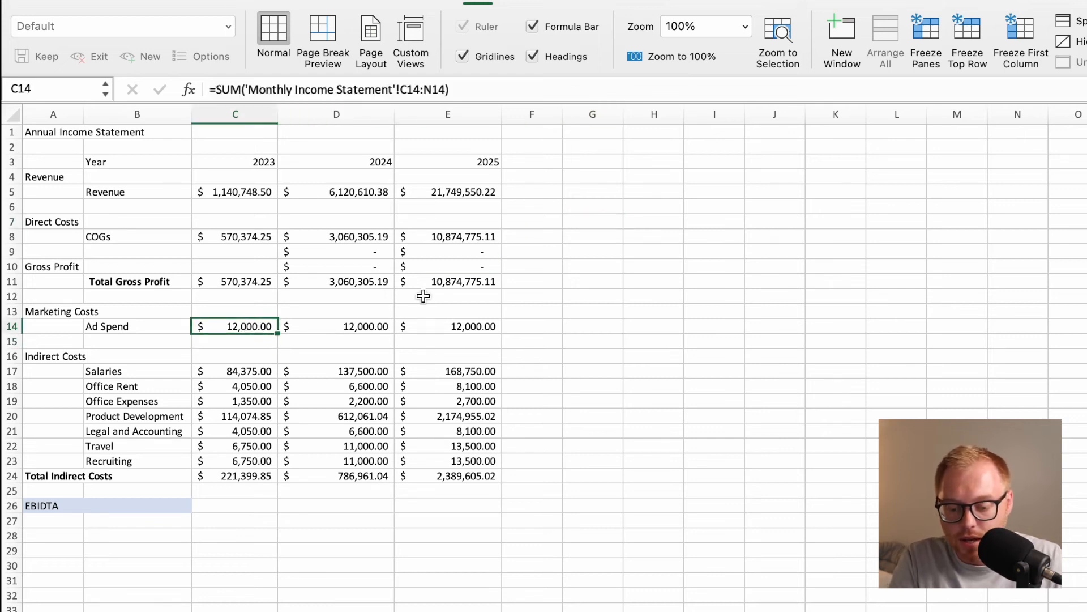
# Clear the unneeded filled formulas from D9:E10, the blank row and the Gross Profit heading row.
pyautogui.moveTo(379, 255); pyautogui.dragTo(416, 267)
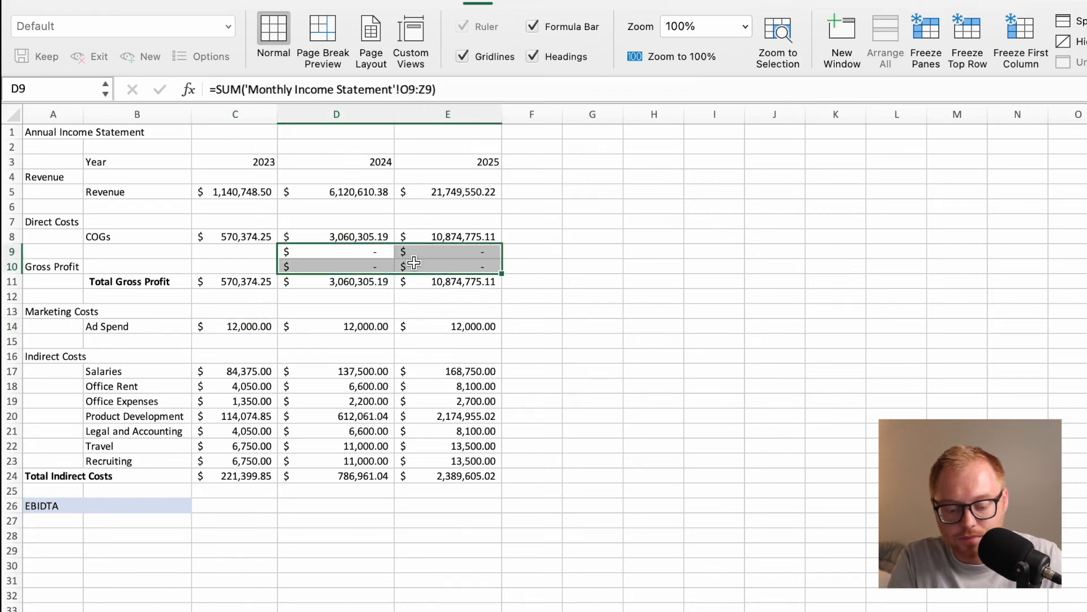
pyautogui.press('Delete')
pyautogui.click(594, 281)
pyautogui.click(251, 340)
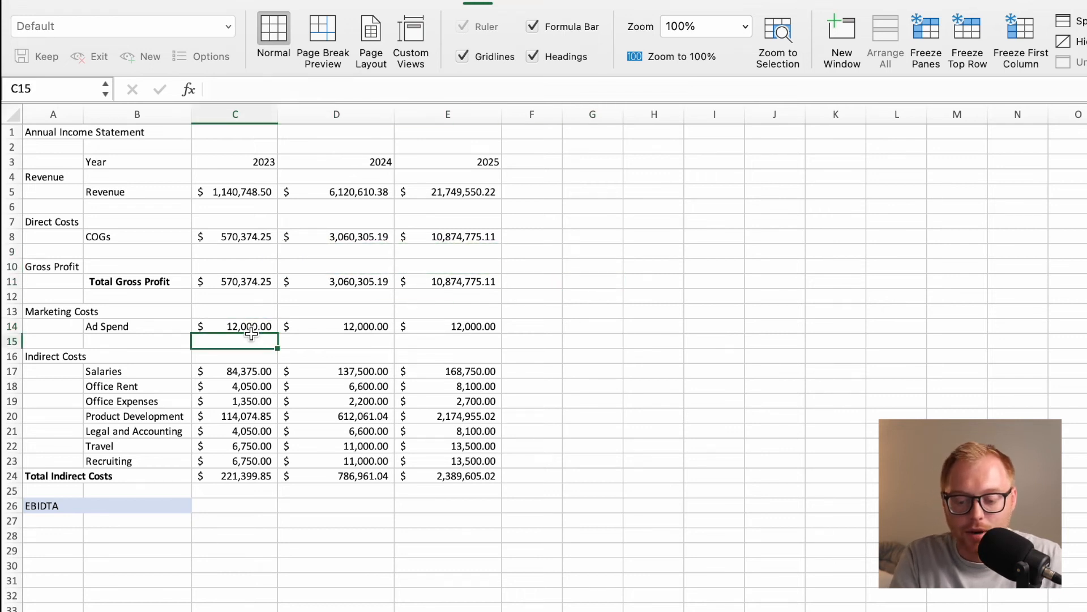
pyautogui.click(251, 327)
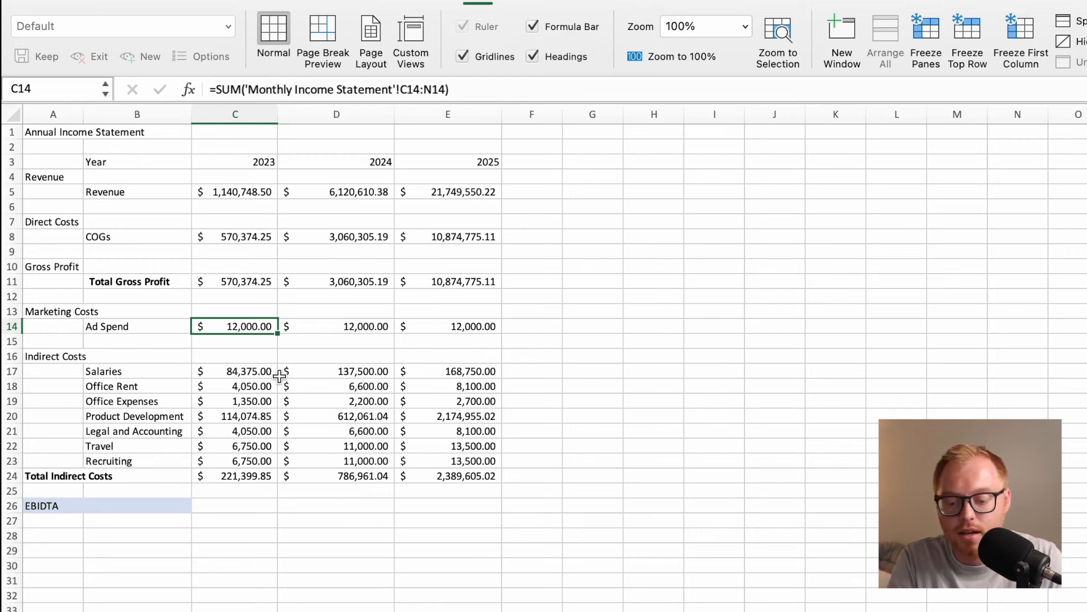
pyautogui.moveTo(243, 325); pyautogui.dragTo(477, 323)
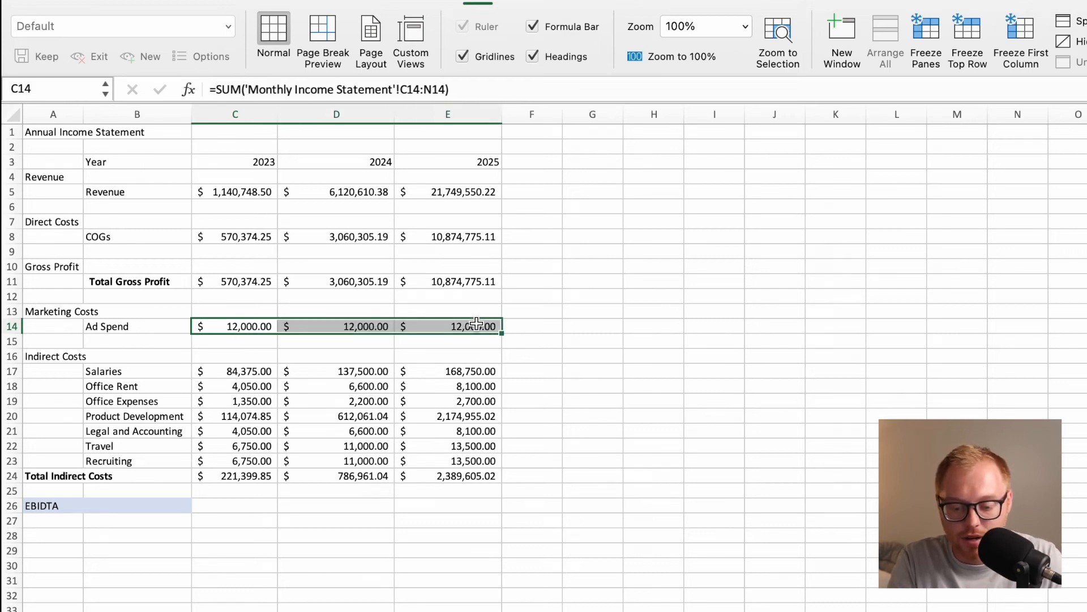
pyautogui.click(594, 281)
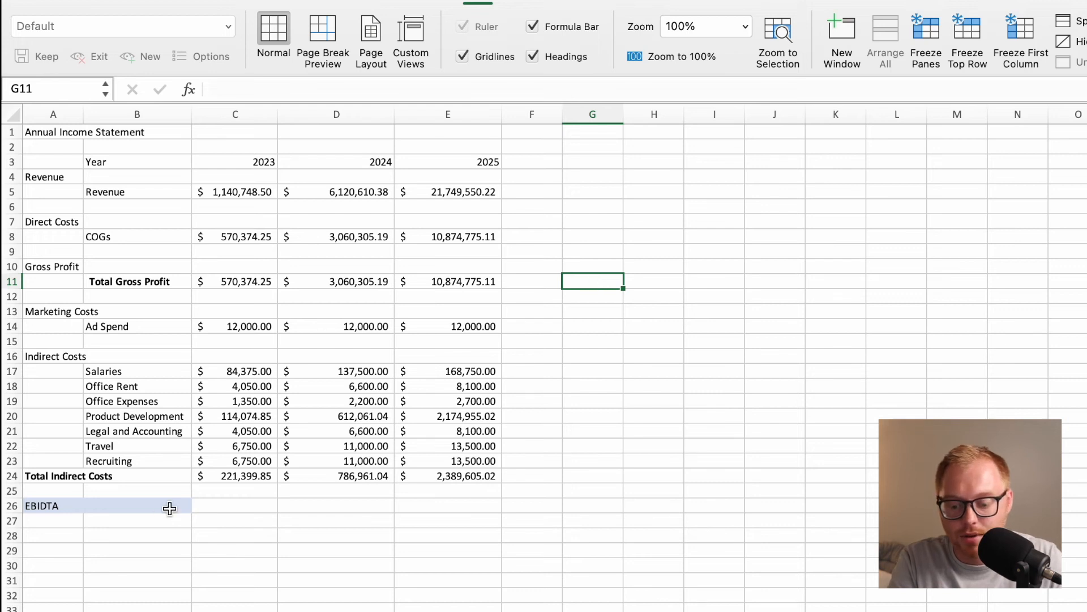
# Calculate the 2023 EBIDTA in C26 as gross profit minus ad spend and total indirect costs, =C11-C14-C24.
pyautogui.click(230, 505)
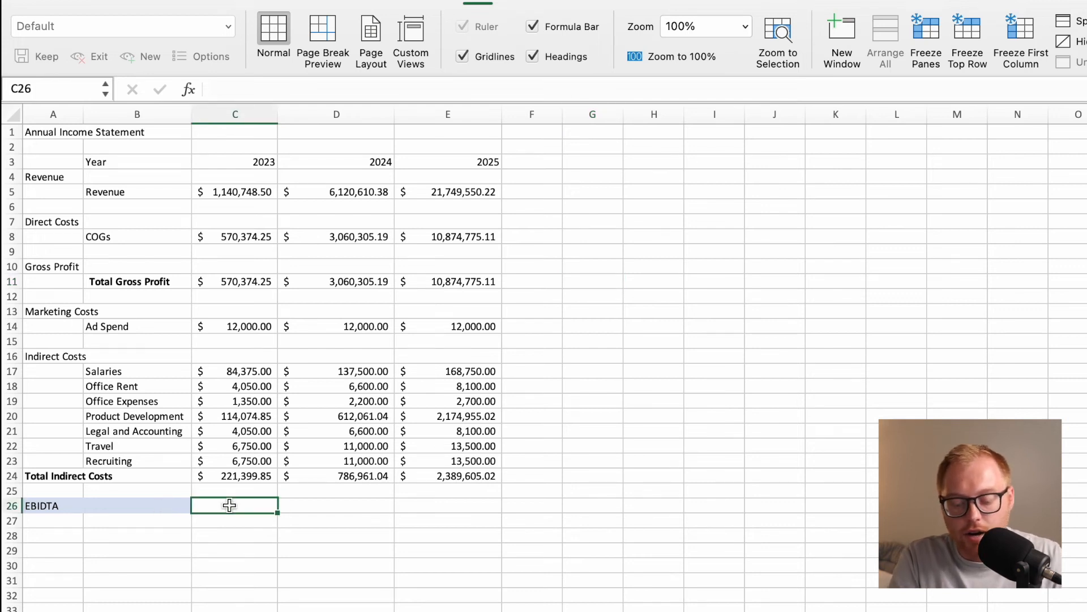
pyautogui.write('=')
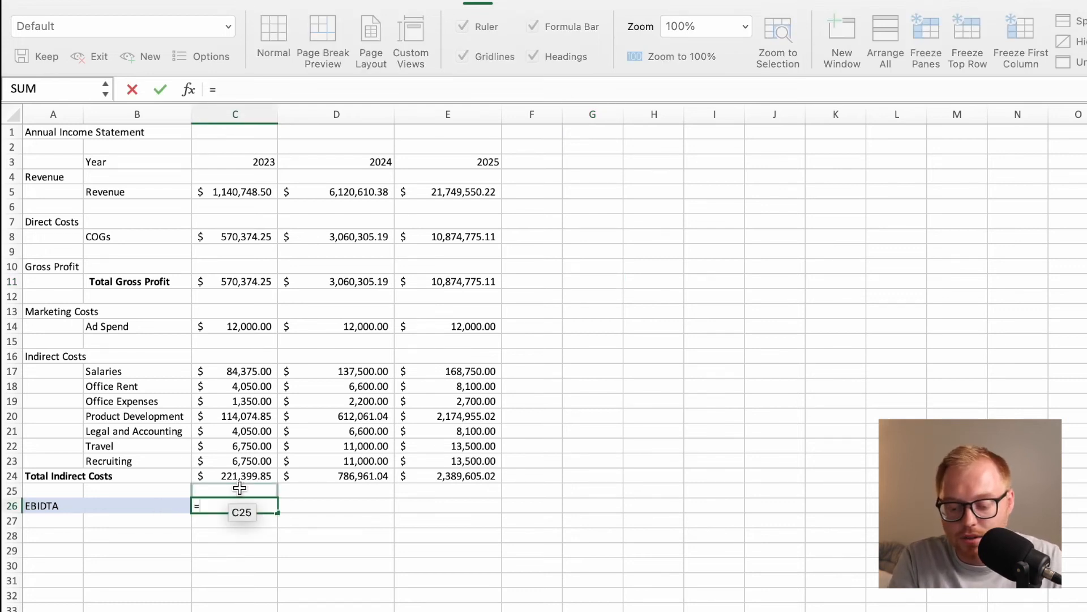
pyautogui.click(259, 284)
pyautogui.write('-')
pyautogui.click(247, 327)
pyautogui.write('-')
pyautogui.click(242, 478)
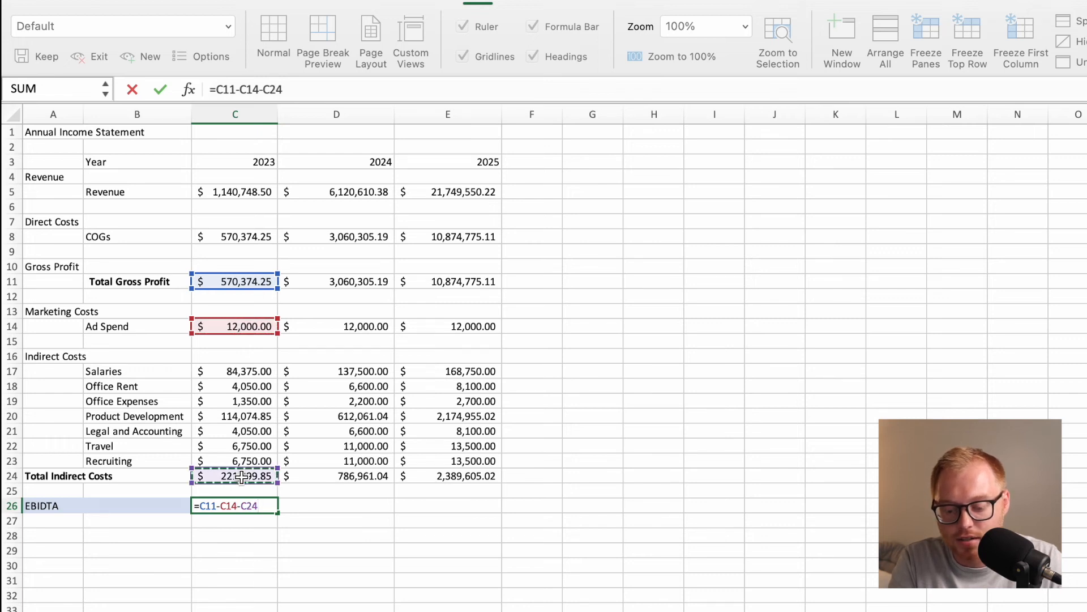
pyautogui.press('Return')
# Fill the 2023 EBIDTA formula in C26 across the 2024 and 2025 columns through E26.
pyautogui.click(238, 505)
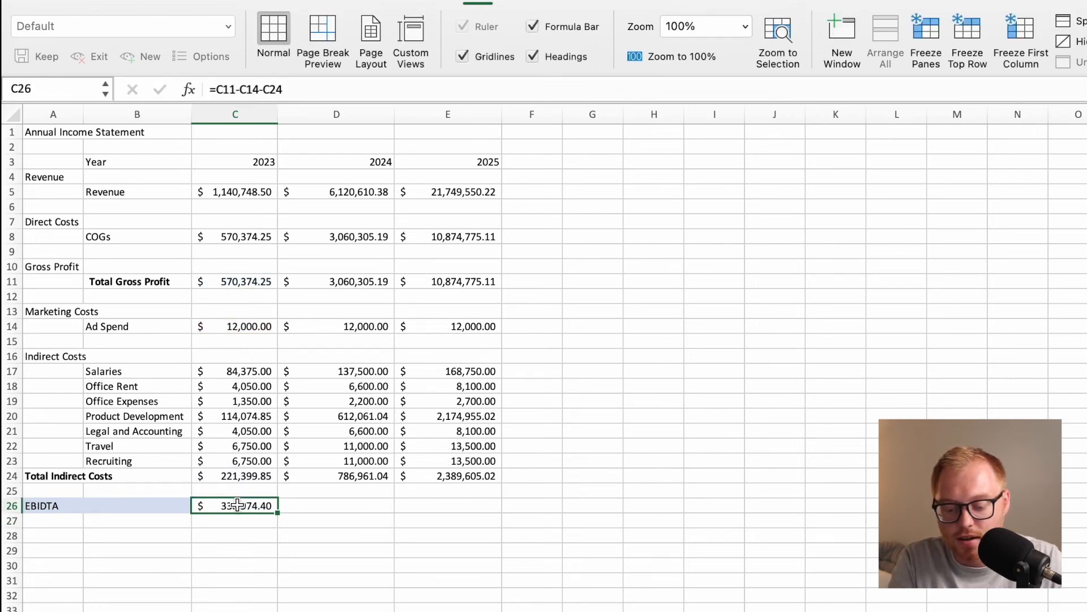
pyautogui.moveTo(285, 511); pyautogui.dragTo(452, 523)
pyautogui.click(364, 558)
# Shade B26:E26 in the EBIDTA row with a medium blue theme fill.
pyautogui.moveTo(124, 505); pyautogui.dragTo(412, 506)
pyautogui.click(315, 56)
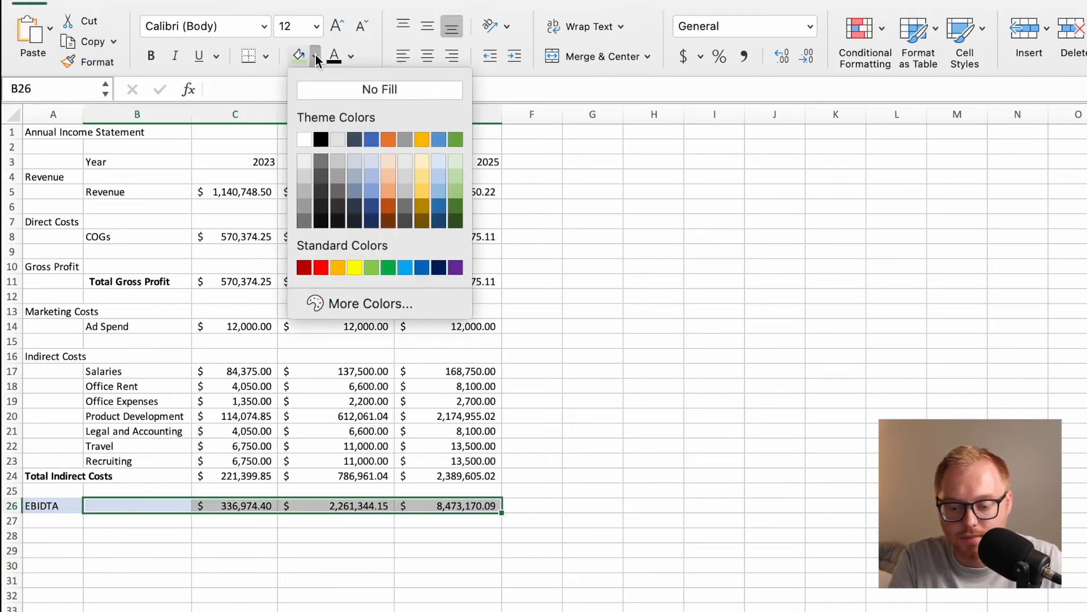
pyautogui.click(373, 178)
pyautogui.click(294, 593)
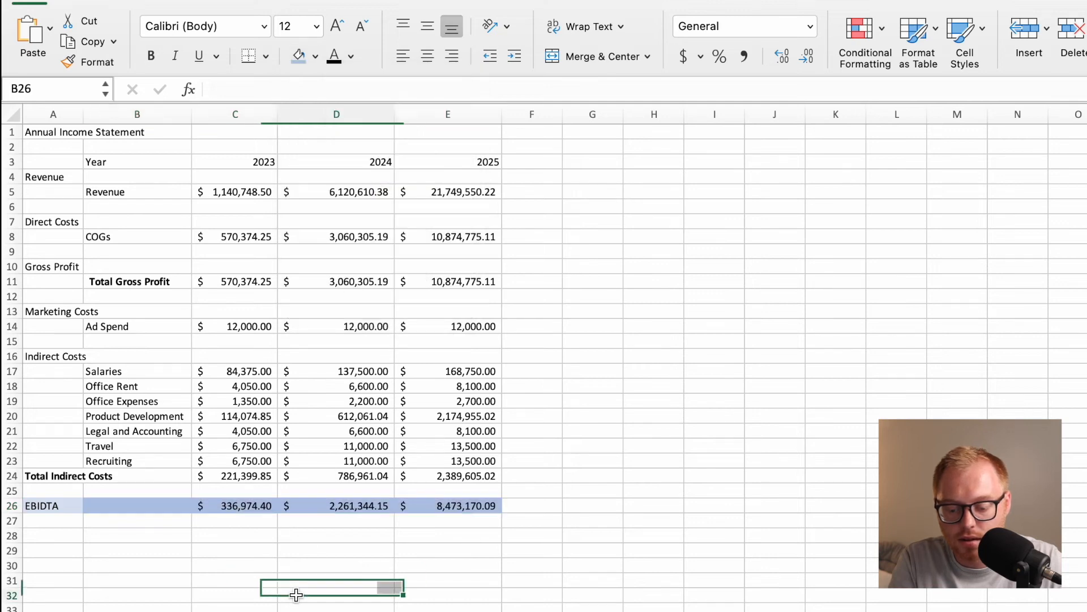
# Shade B26:E26 with the lightest blue theme fill to match the EBIDTA label cell.
pyautogui.click(470, 502)
pyautogui.moveTo(471, 502); pyautogui.dragTo(146, 503)
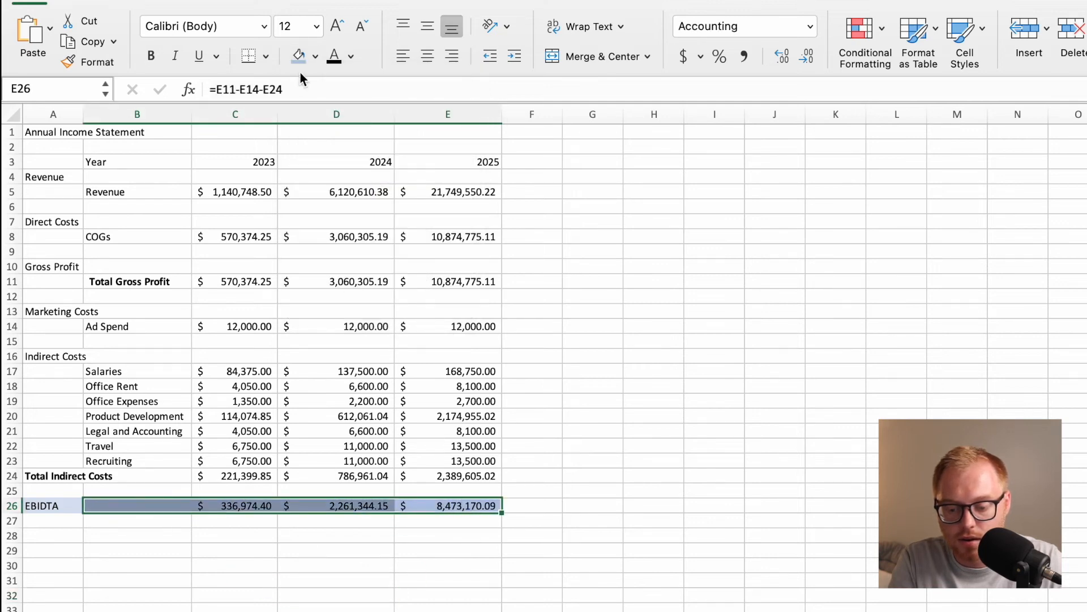
pyautogui.click(315, 56)
pyautogui.click(369, 159)
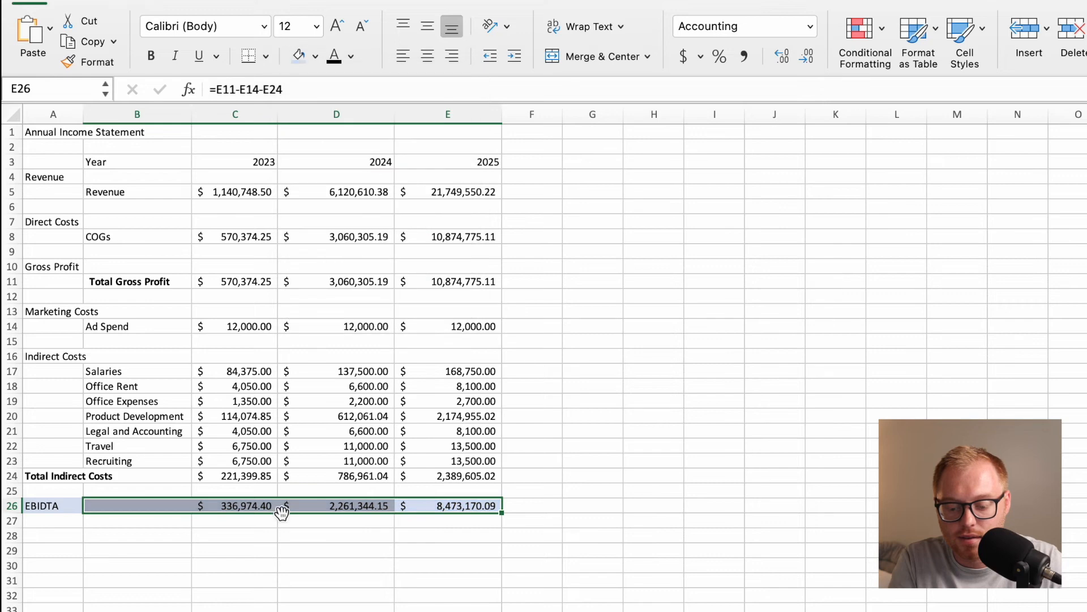
pyautogui.click(273, 563)
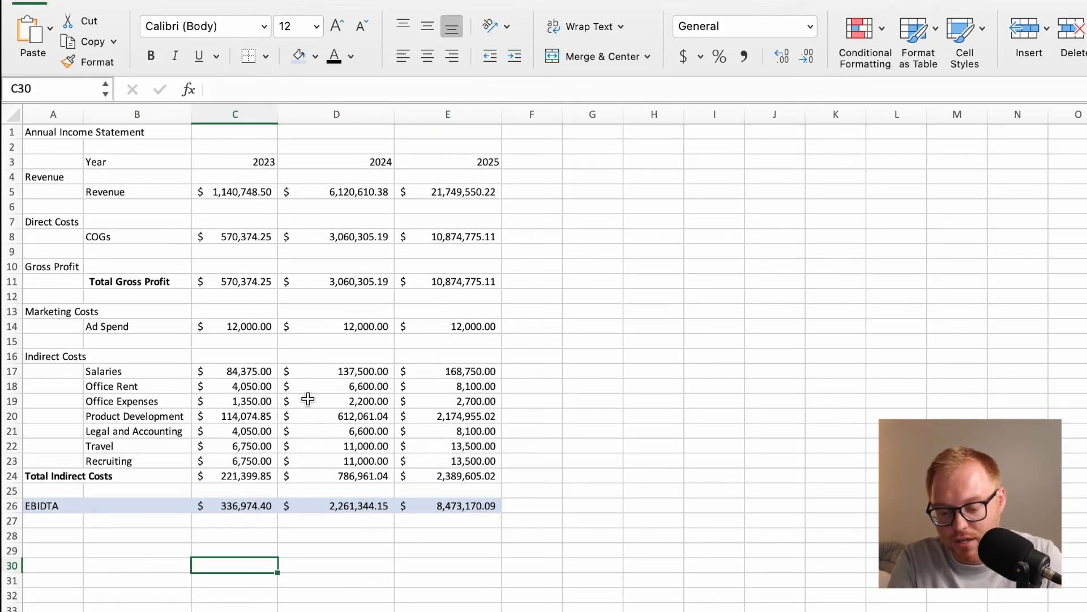
# Review the 2023, 2024 and 2025 EBIDTA figures and their formulas in C26:E26.
pyautogui.click(248, 510)
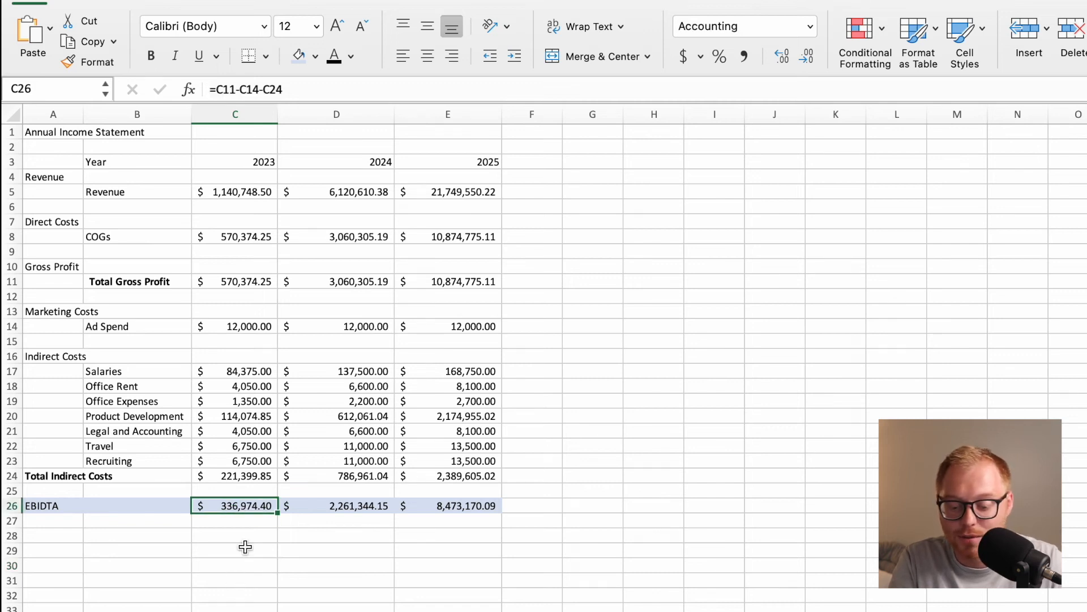
pyautogui.click(347, 505)
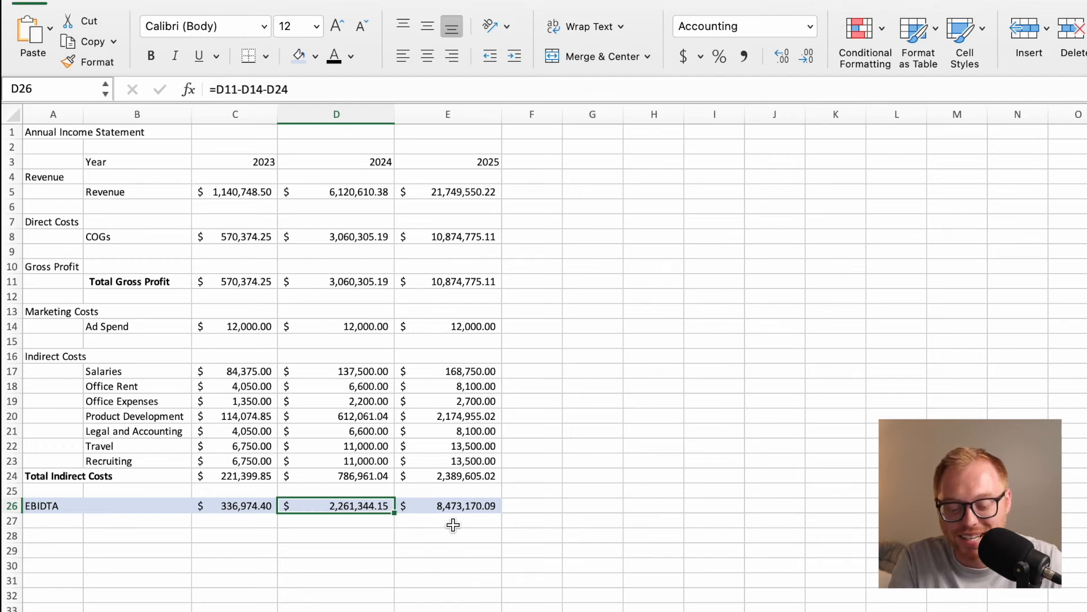
pyautogui.click(454, 506)
pyautogui.scroll(-4, 510, 555)
pyautogui.scroll(4, 531, 504)
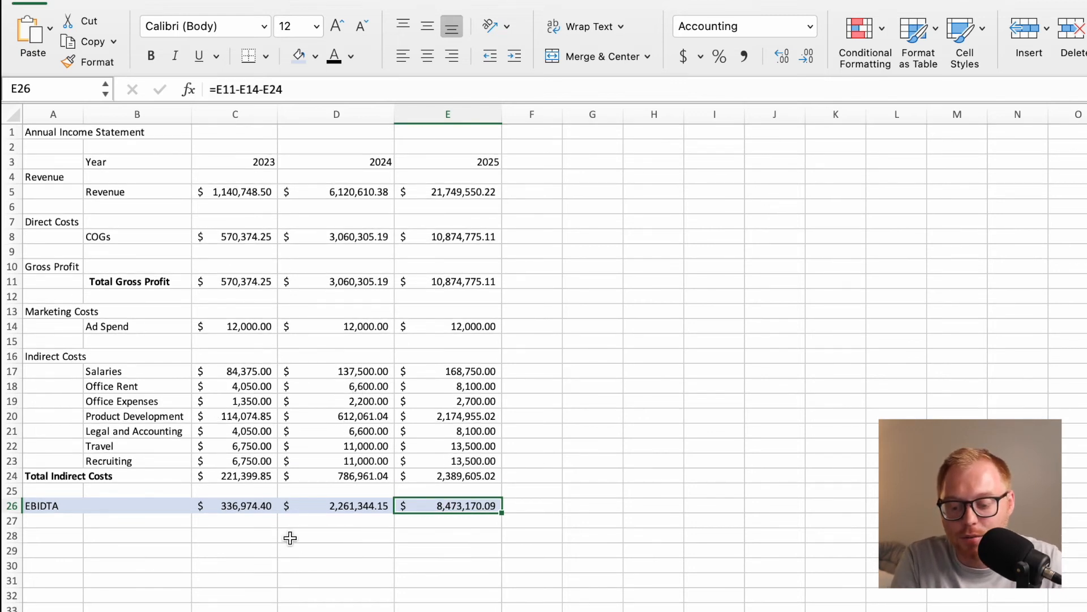
pyautogui.click(294, 608)
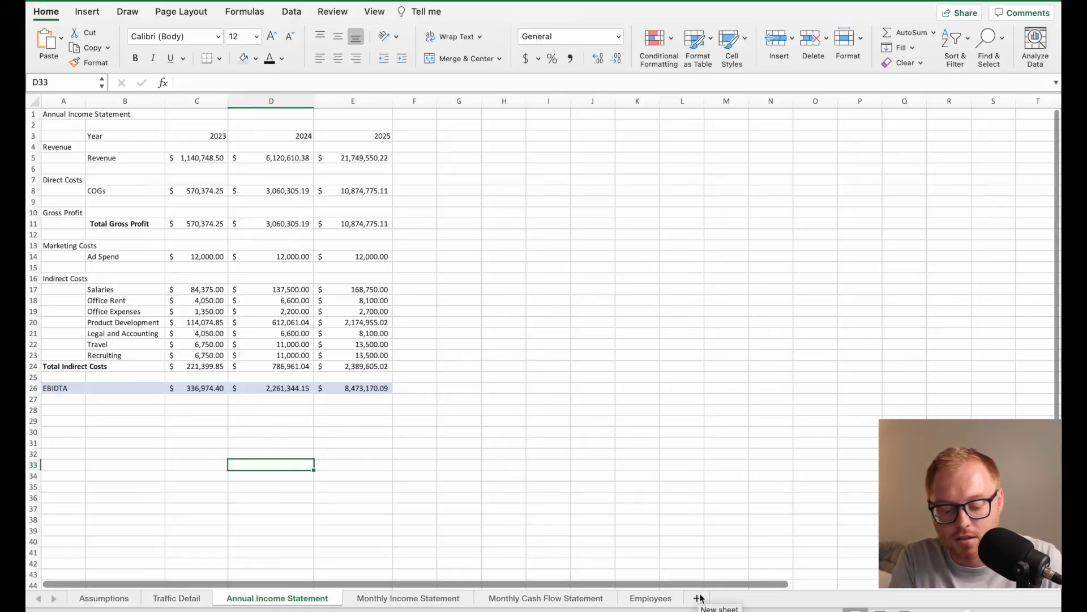
# Rename the new blank Sheet7 as Annual Cash Flow Statement.
pyautogui.click(699, 598)
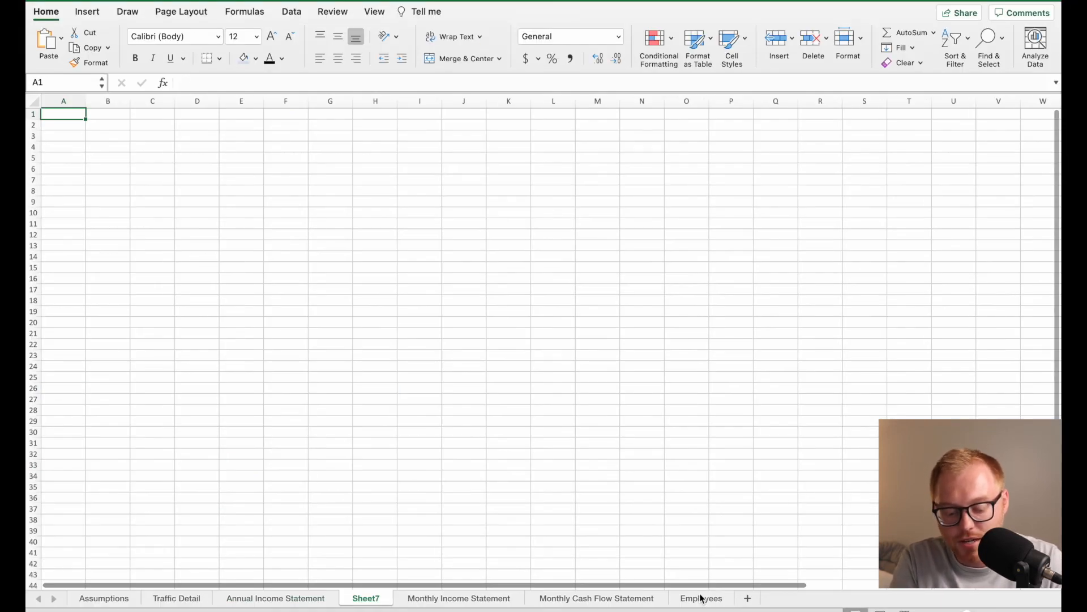
pyautogui.doubleClick(368, 598)
pyautogui.write('A n')
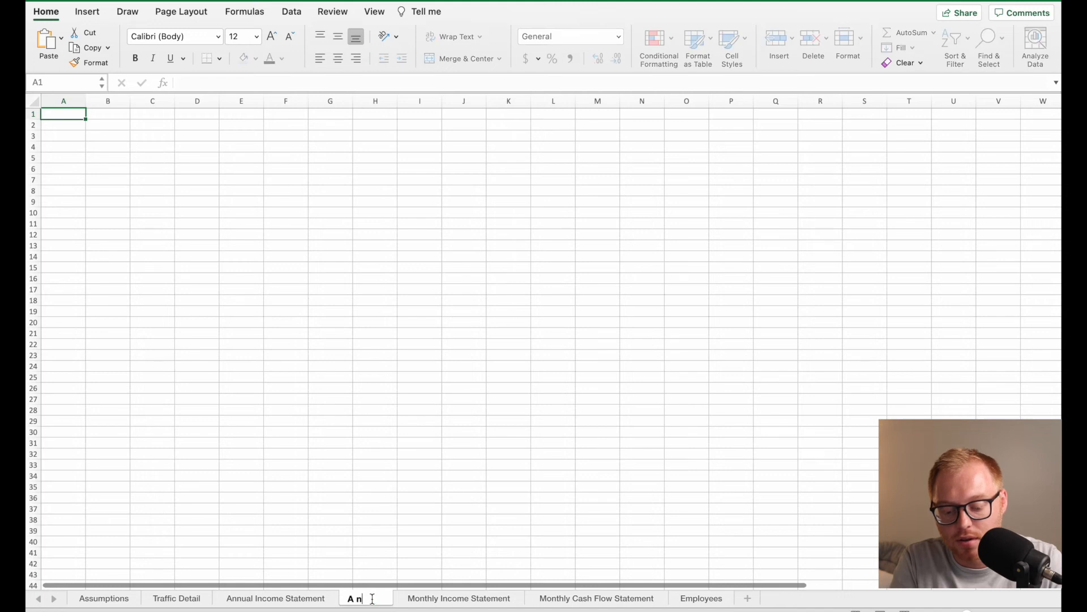
pyautogui.write('nual Cash ')
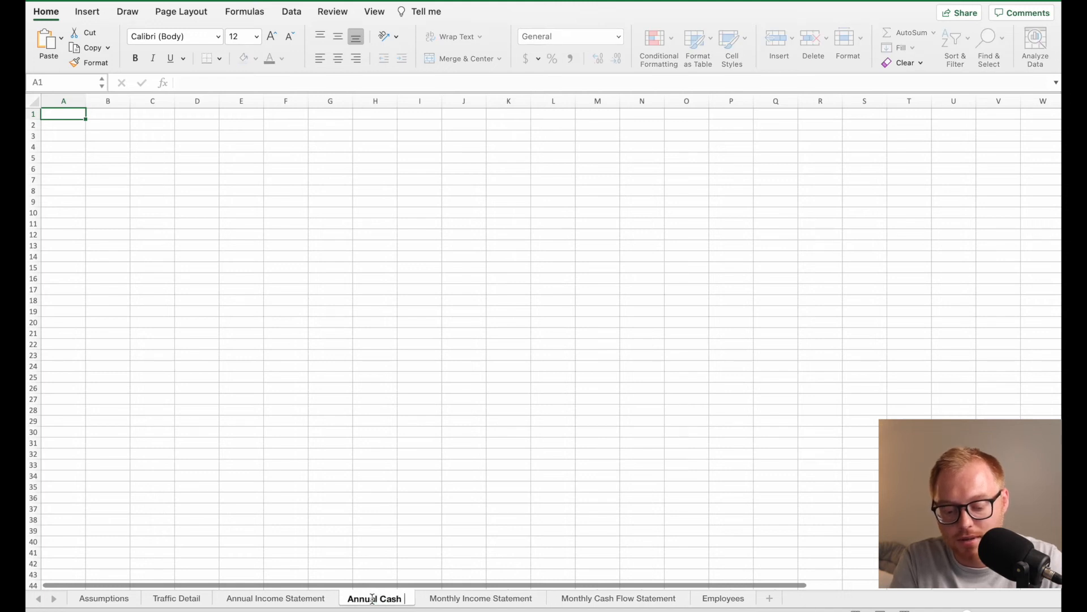
pyautogui.write('Flow Statement')
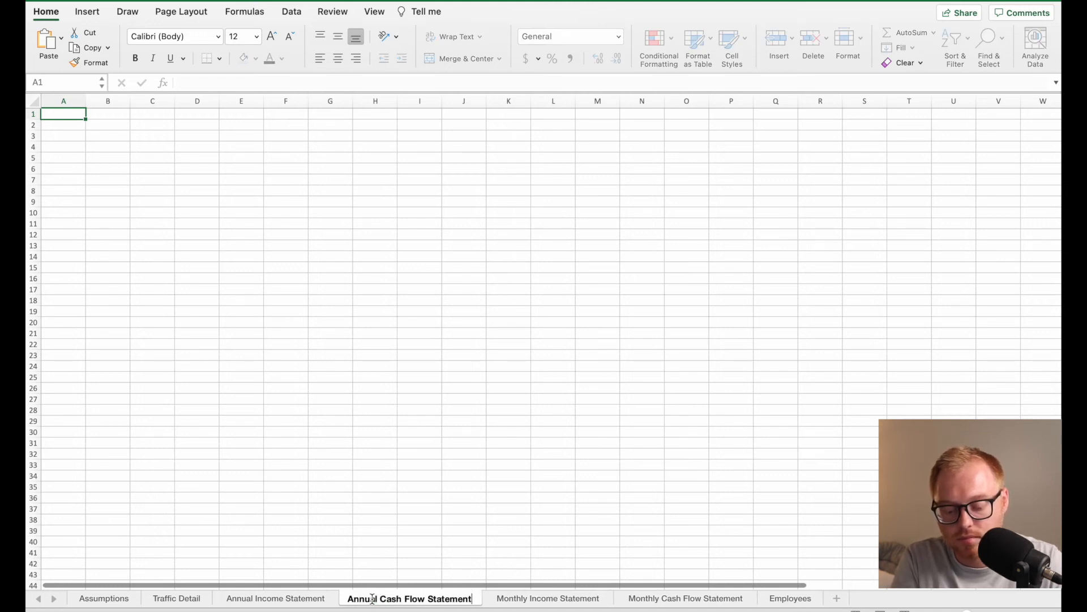
pyautogui.press('Return')
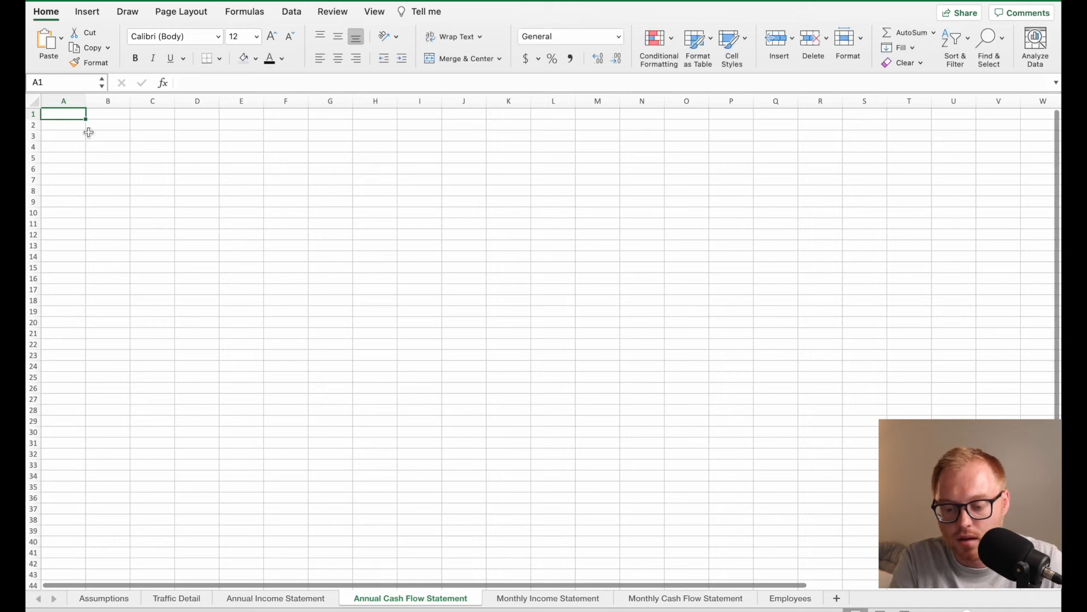
# Enter the title "Annual Cash Flow Statement" in A1 of the new sheet.
pyautogui.write('Ann')
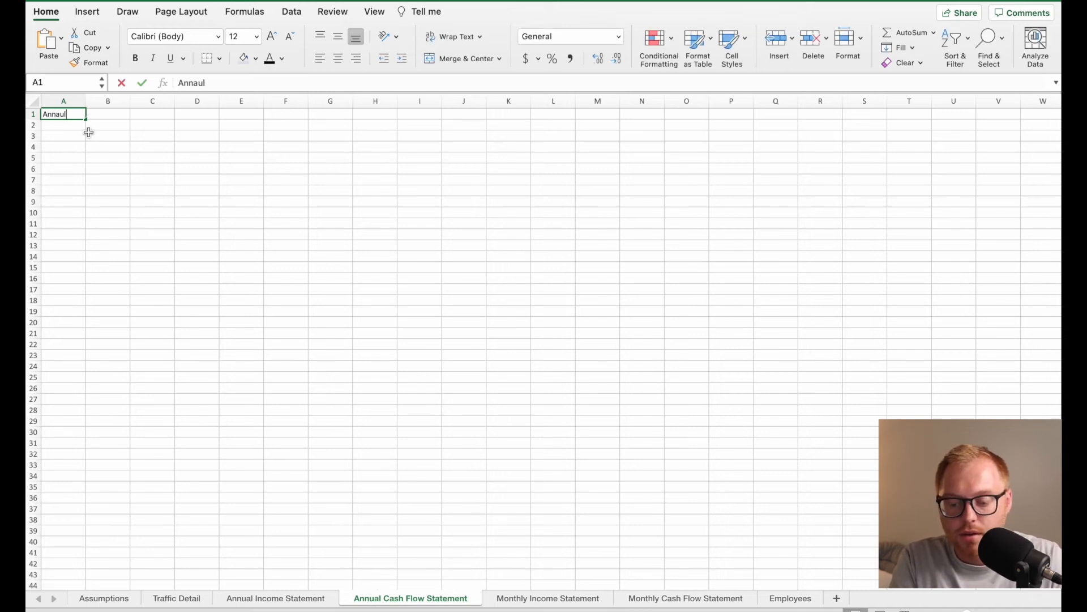
pyautogui.write('aul')
pyautogui.press('BackSpace')
pyautogui.press('BackSpace')
pyautogui.press('BackSpace')
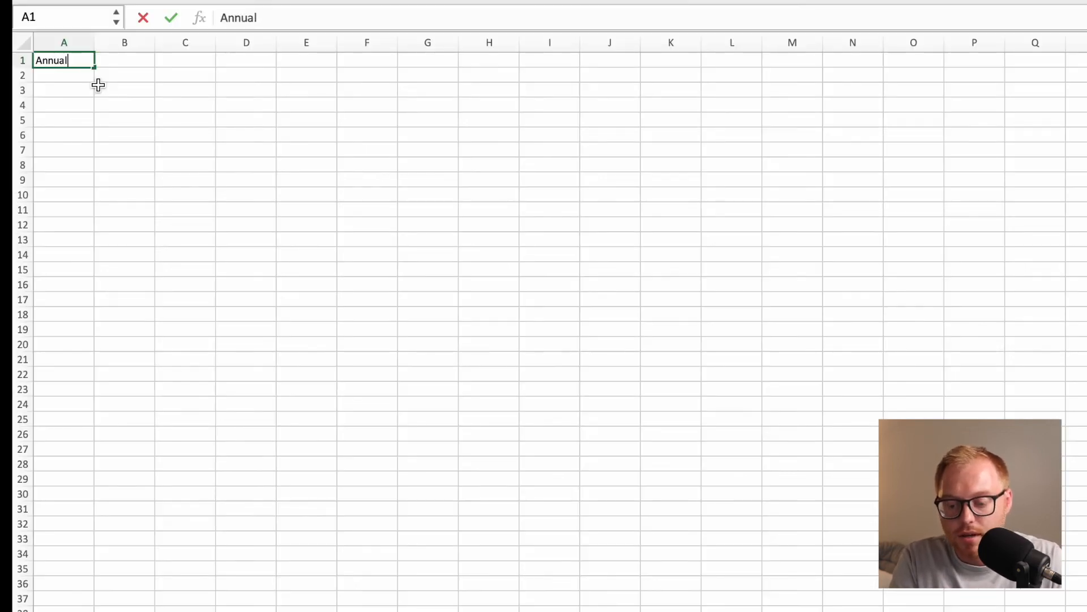
pyautogui.write('ual Cash')
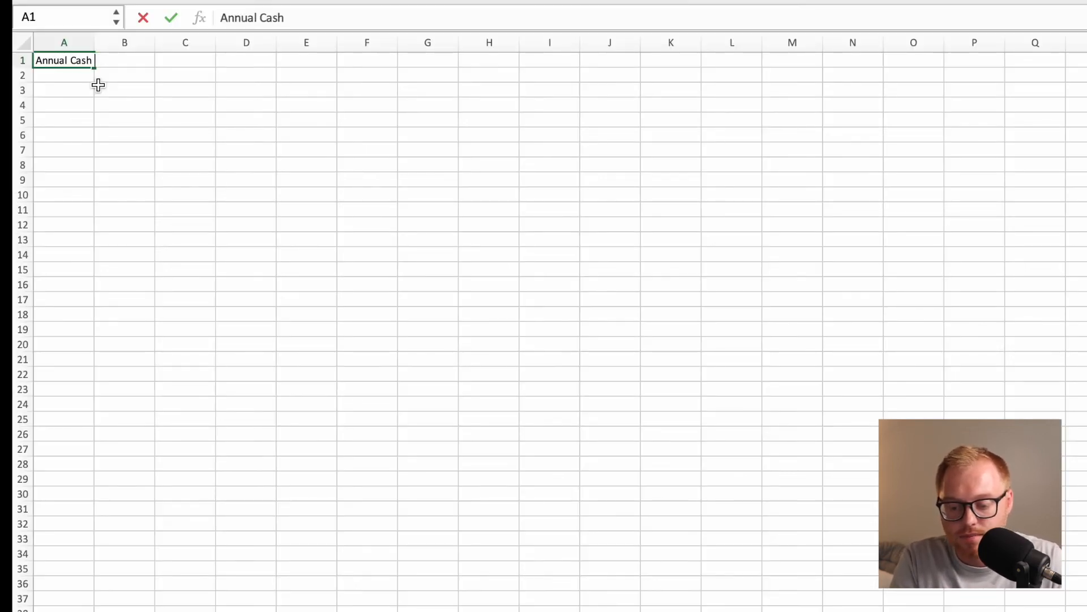
pyautogui.write(' Flow Statement')
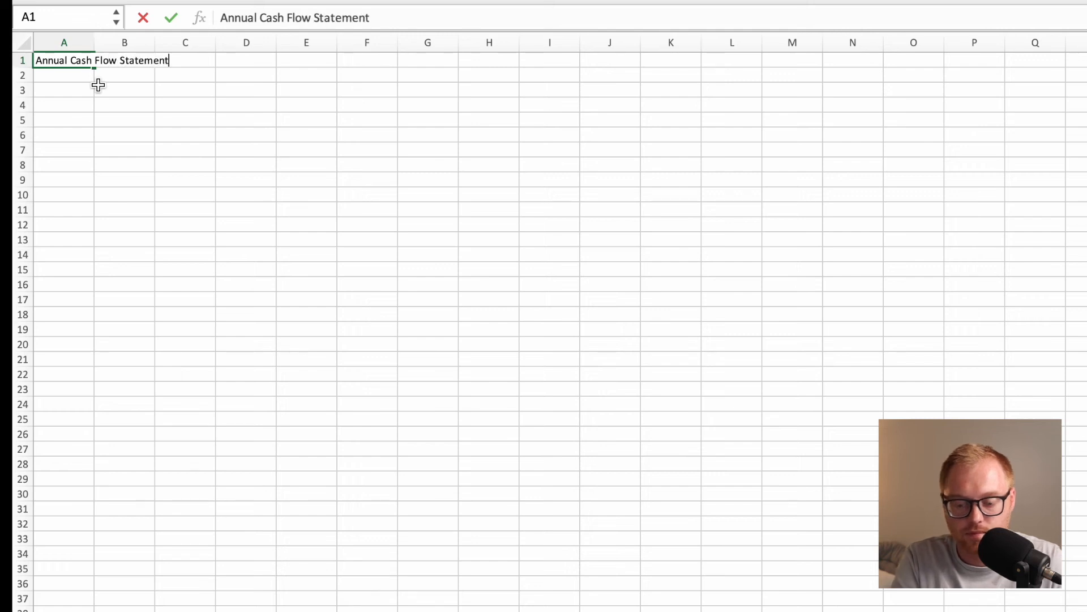
pyautogui.press('Return')
# Copy the row labels A3:A24 from Monthly Cash Flow Statement to A3 of the annual cash flow sheet and widen column A to fit them.
pyautogui.click(109, 101)
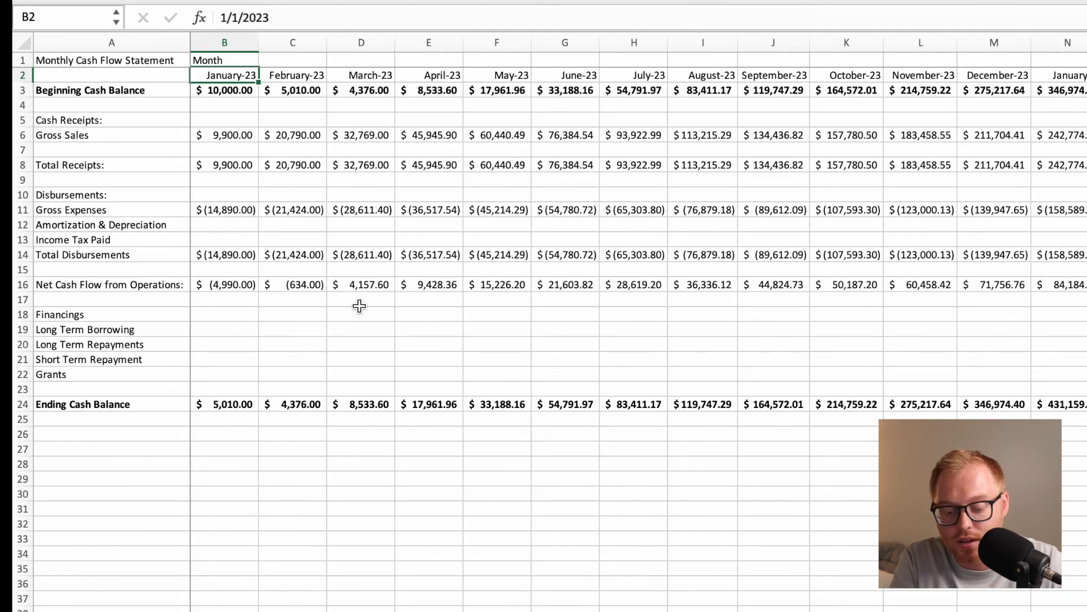
pyautogui.moveTo(138, 90); pyautogui.dragTo(136, 404)
pyautogui.hotkey('ctrl', 'c')
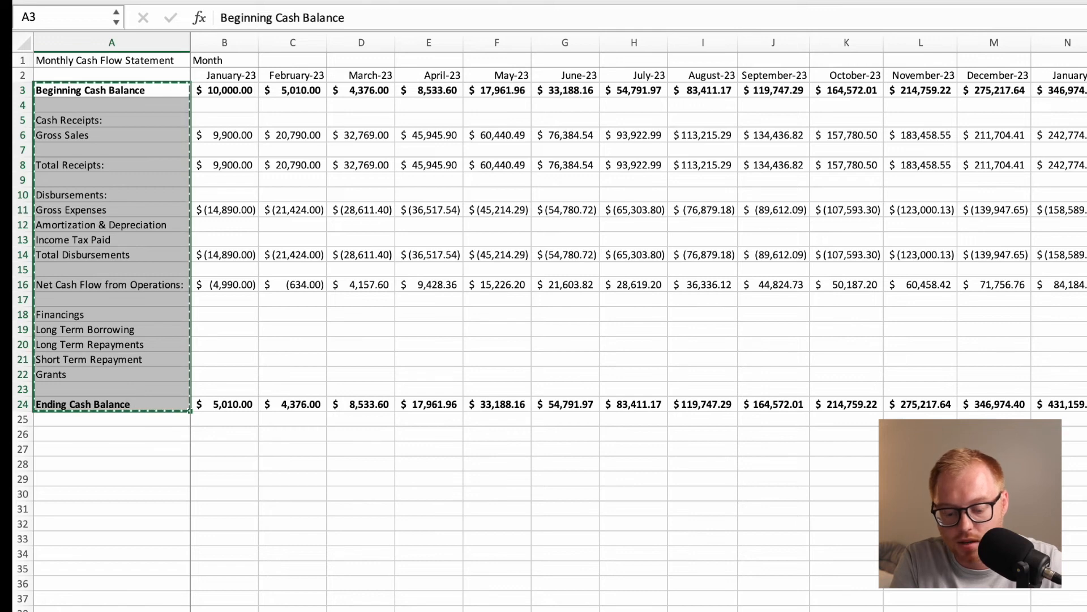
pyautogui.hotkey('ctrl', 'pageup')
pyautogui.click(87, 90)
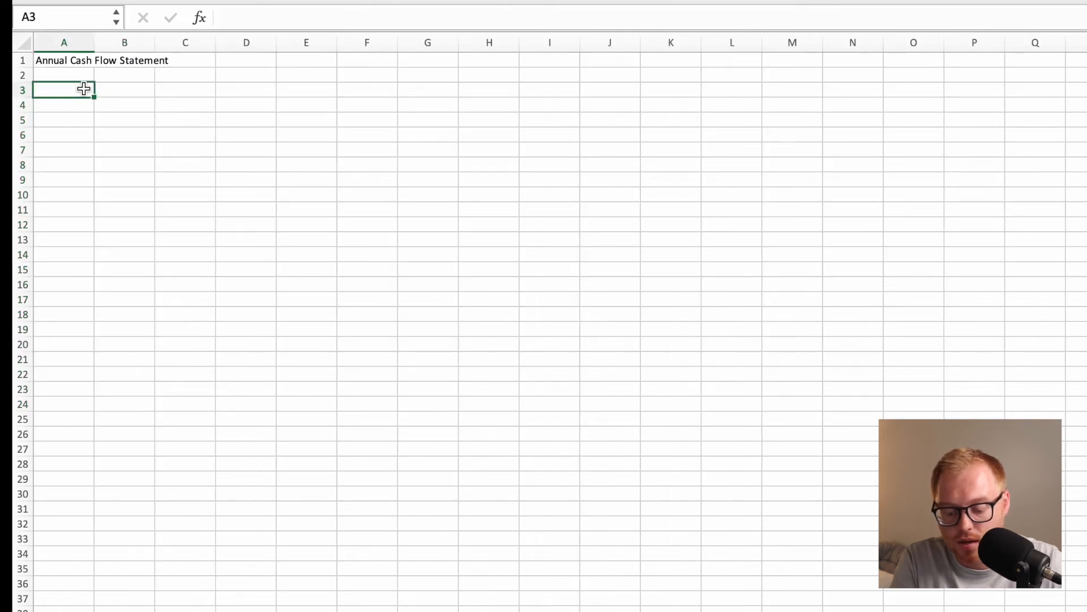
pyautogui.hotkey('ctrl', 'v')
pyautogui.moveTo(94, 42); pyautogui.dragTo(207, 43)
pyautogui.click(209, 91)
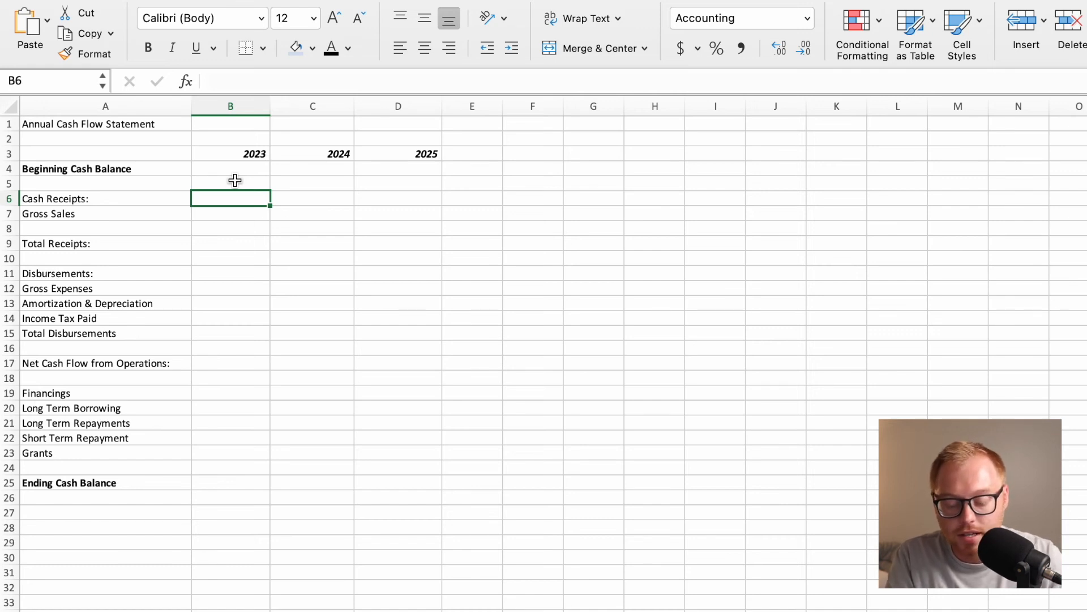
# Set the 2023 Beginning Cash Balance in B4 to the named range with =BeginCashBalance.
pyautogui.click(233, 173)
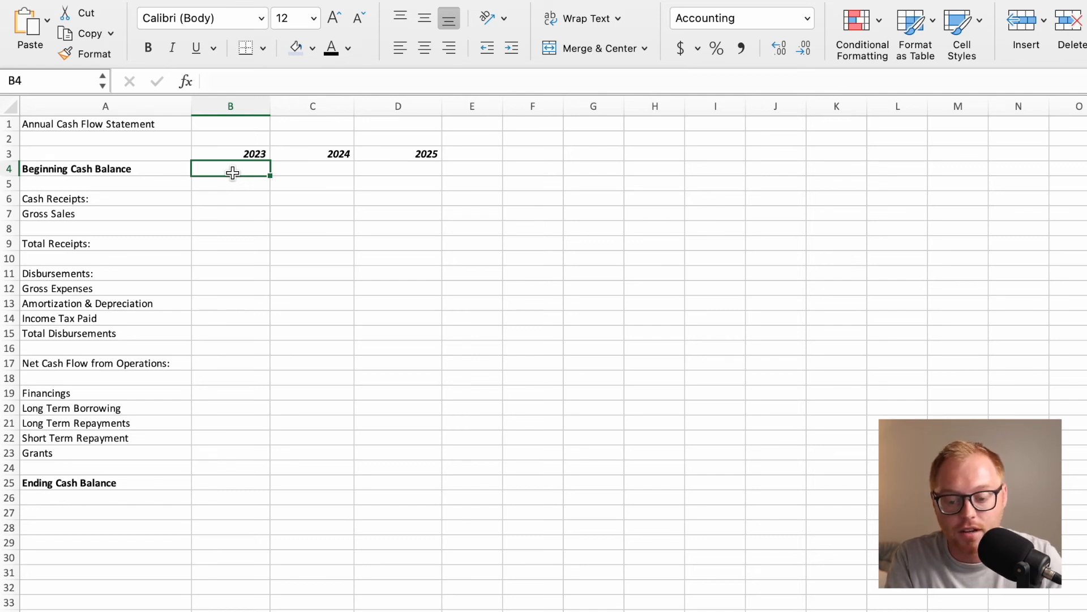
pyautogui.write('=')
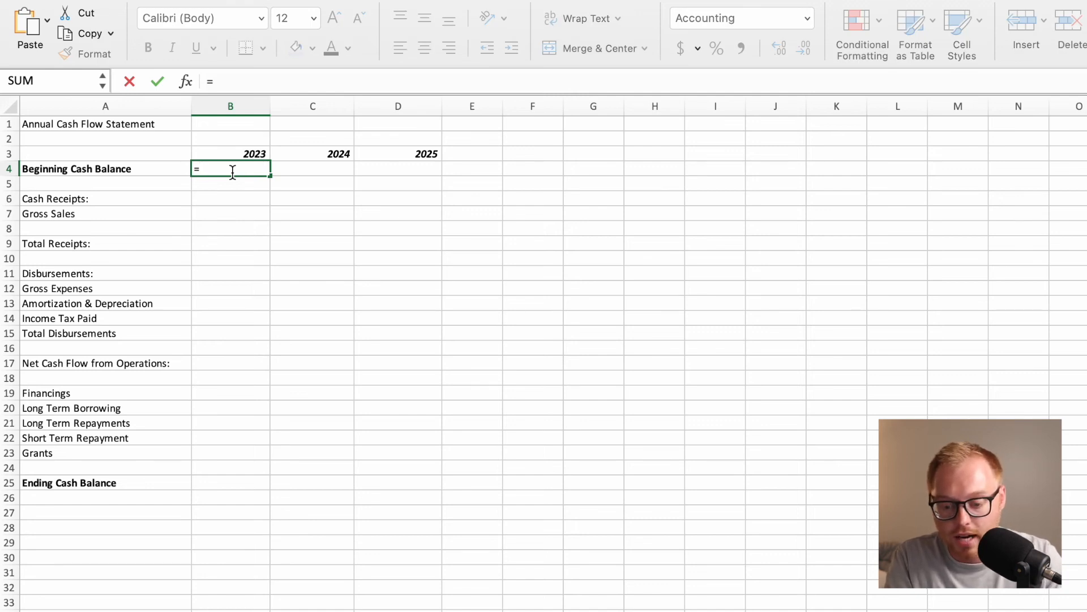
pyautogui.write('be')
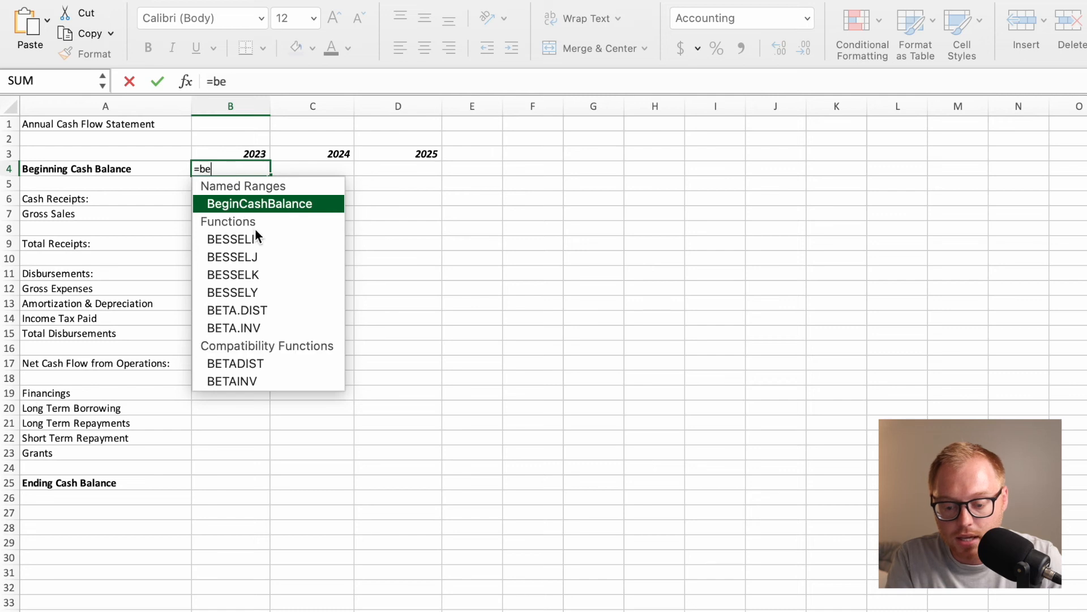
pyautogui.doubleClick(258, 205)
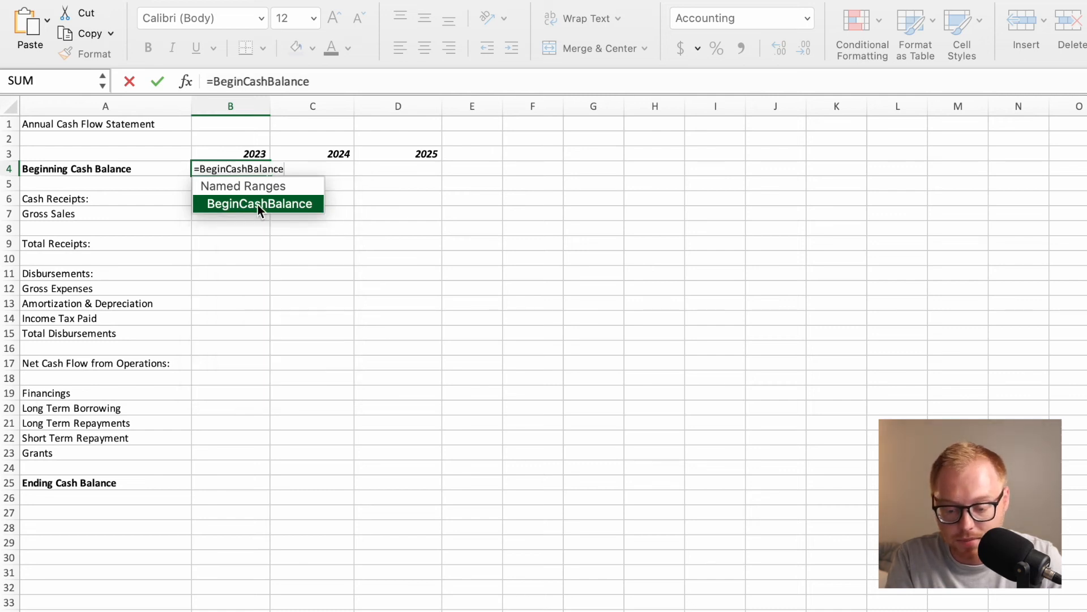
pyautogui.press('Return')
# Enter =SUM('Monthly Cash Flow Statement'!B6:M6) as the 2023 Gross Sales in B7.
pyautogui.click(227, 214)
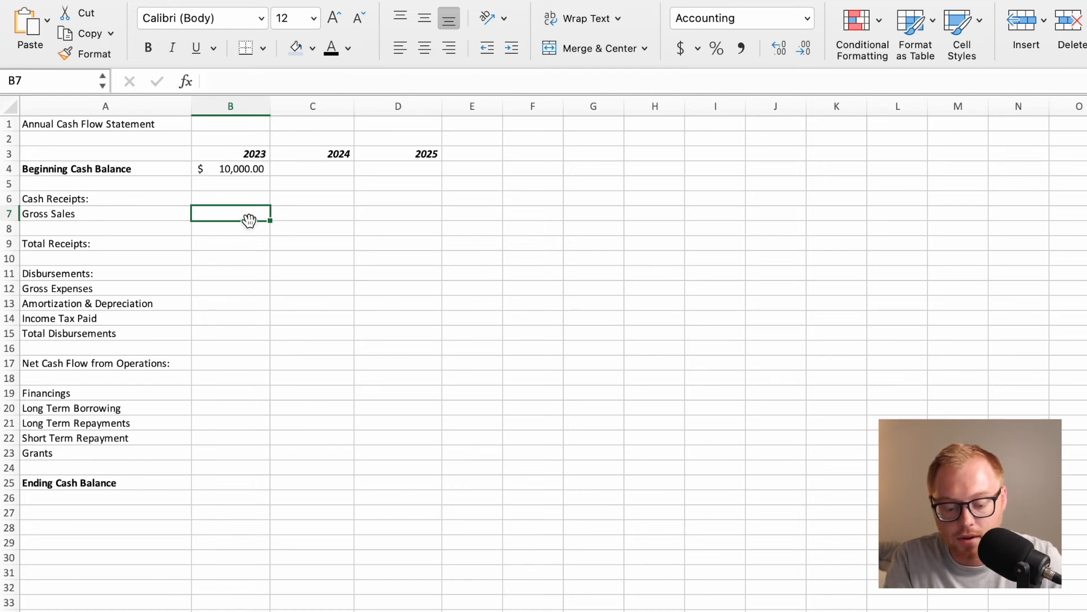
pyautogui.write('=')
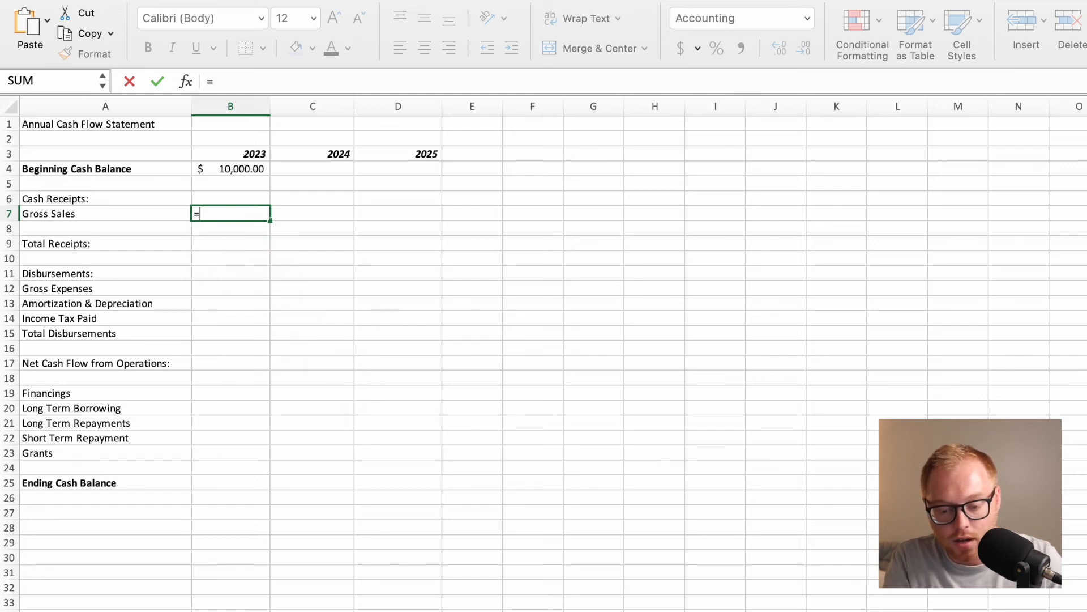
pyautogui.write('SUM(')
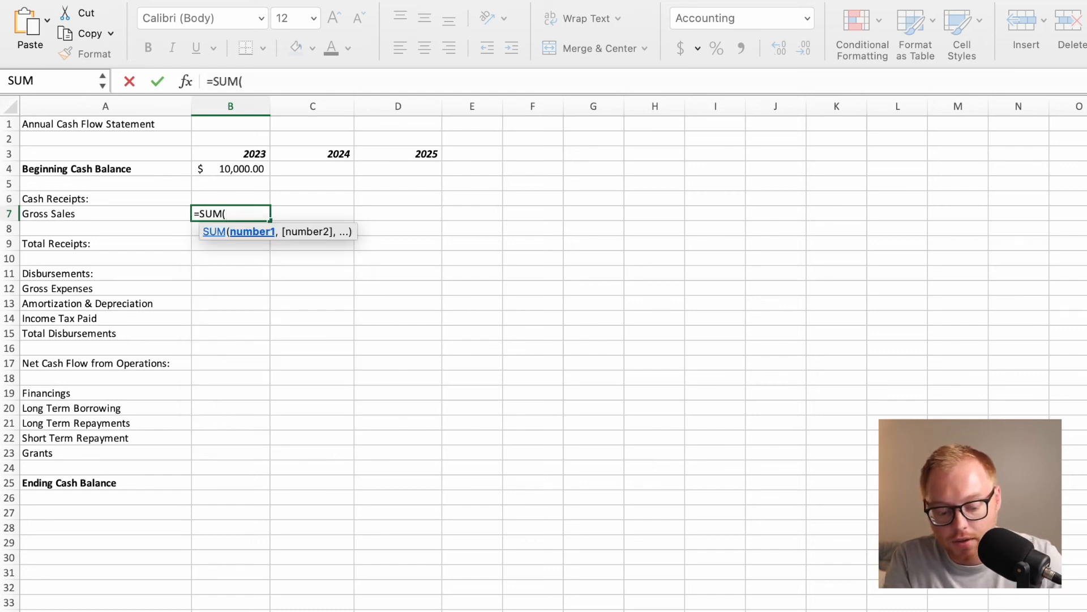
pyautogui.hotkey('ctrl', 'pageup')
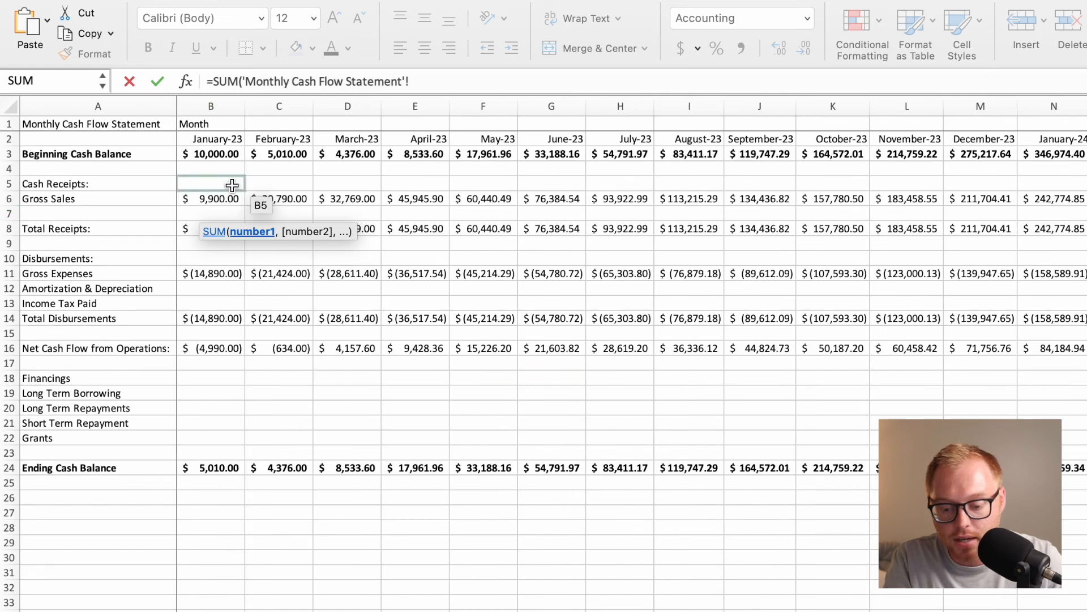
pyautogui.moveTo(232, 201); pyautogui.dragTo(1004, 202)
pyautogui.press('Return')
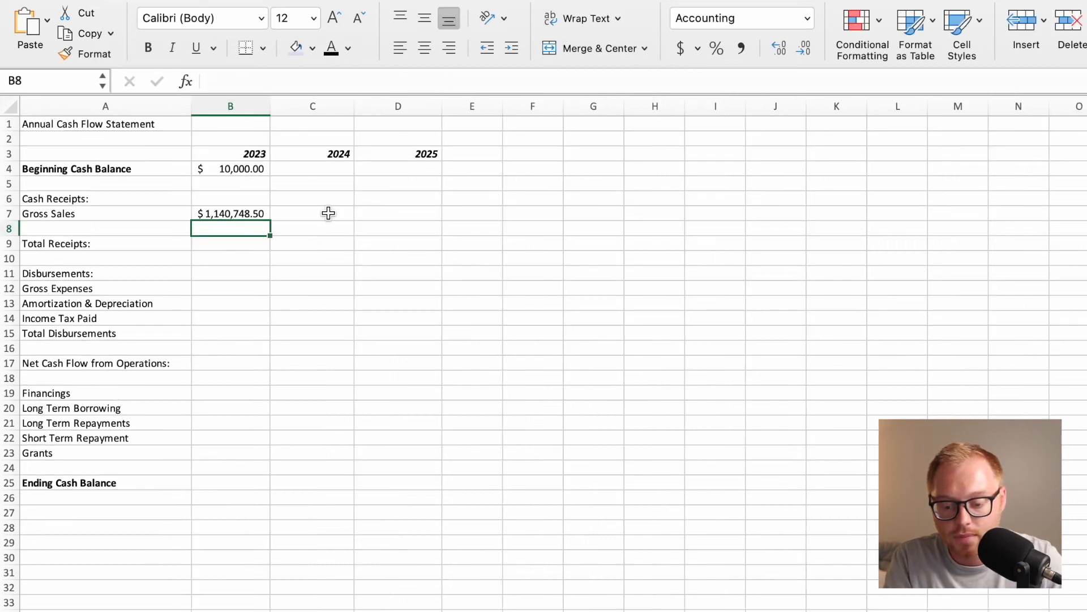
# Fill the 2023 Gross Sales formula in B7 down the column through Ending Cash Balance in B25.
pyautogui.click(255, 217)
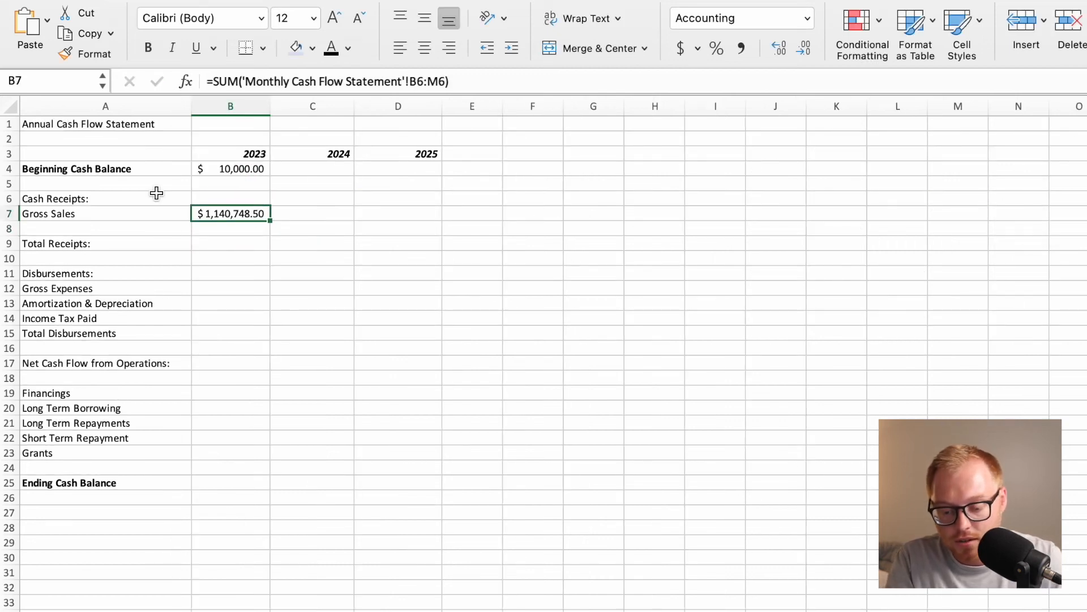
pyautogui.moveTo(272, 221); pyautogui.dragTo(270, 484)
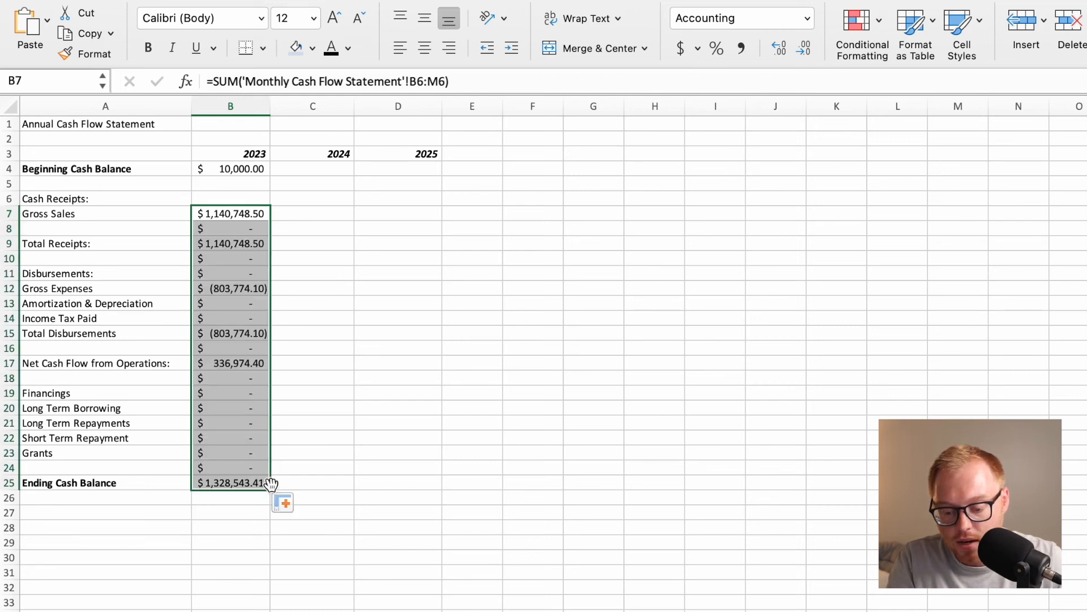
pyautogui.click(304, 391)
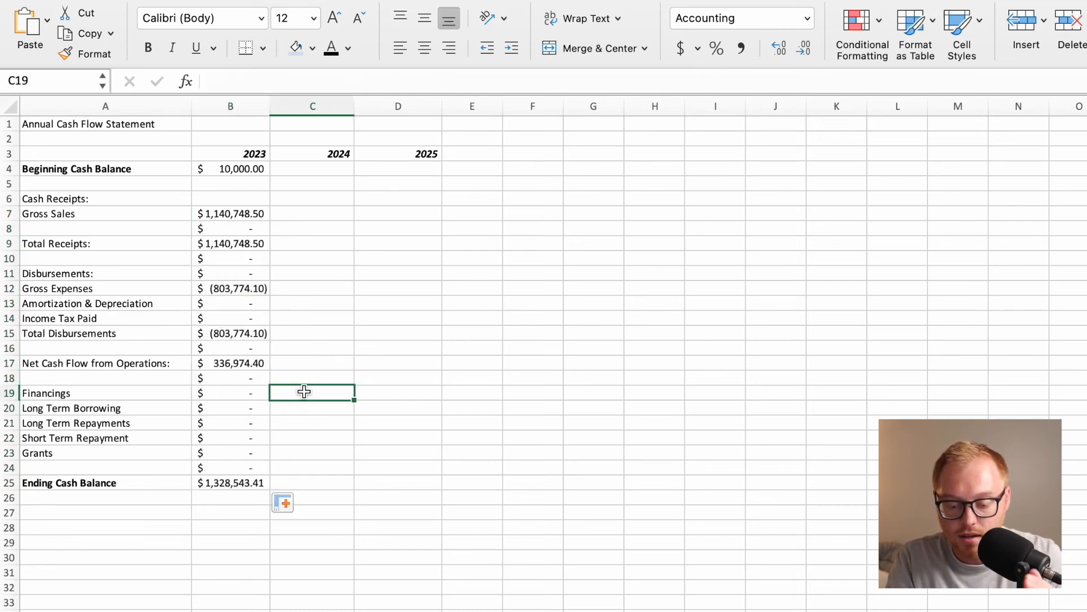
# Clear the filled formulas from the financing rows B18:B24 and from the blank row cell B16.
pyautogui.moveTo(260, 378); pyautogui.dragTo(253, 462)
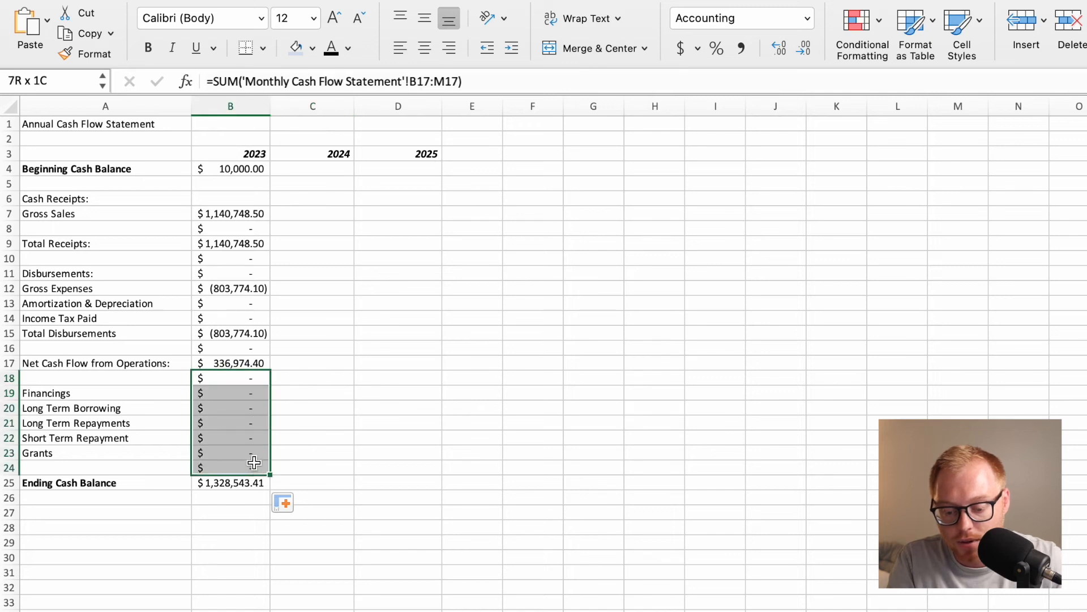
pyautogui.press('Delete')
pyautogui.press('Return')
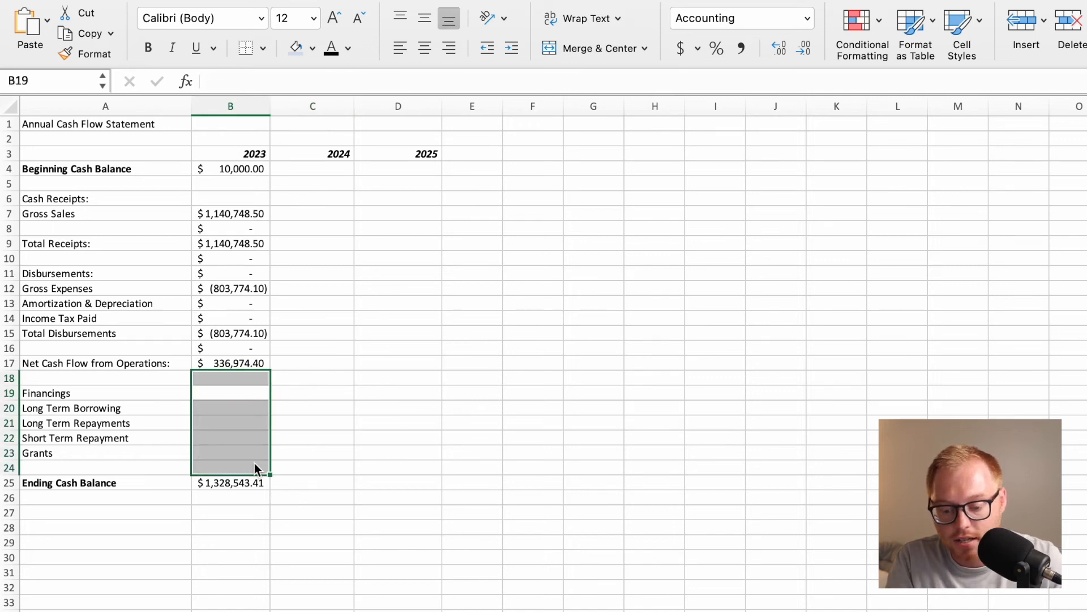
pyautogui.click(247, 353)
pyautogui.press('Delete')
pyautogui.press('Return')
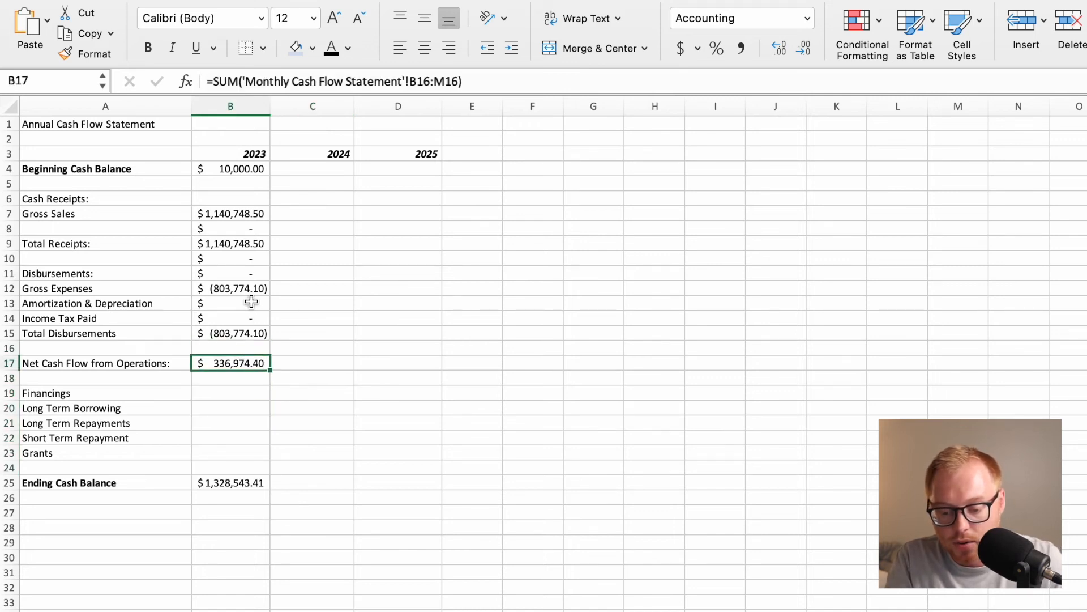
# Clear the filled formulas from B10:B11 around the Disbursements heading and from the blank row cell B8.
pyautogui.moveTo(250, 259); pyautogui.dragTo(250, 274)
pyautogui.press('Delete')
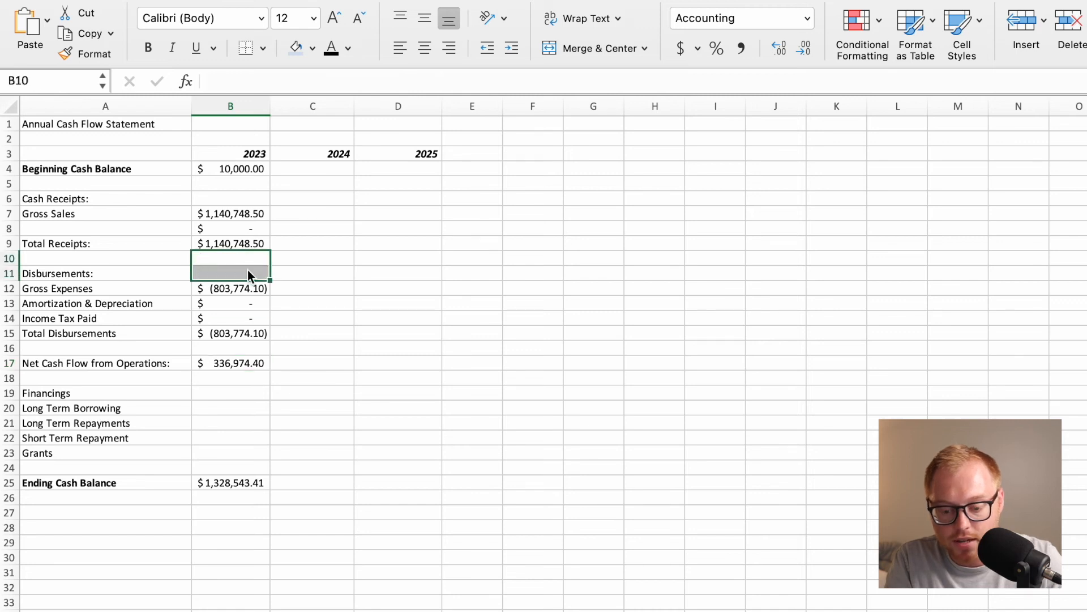
pyautogui.press('Return')
pyautogui.click(244, 229)
pyautogui.press('Delete')
pyautogui.press('Return')
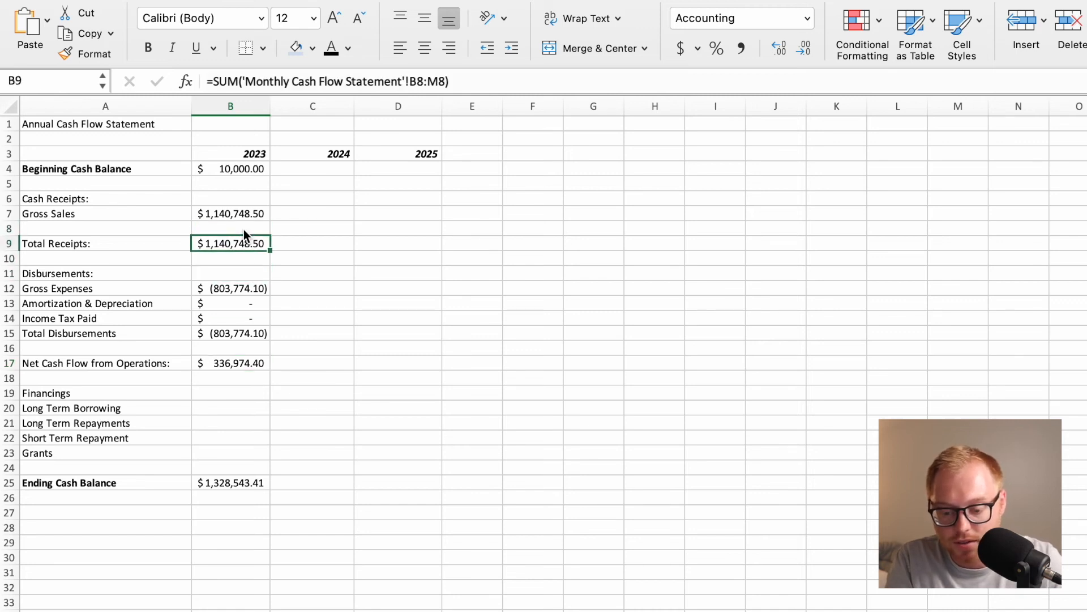
# Enter =SUM('Monthly Cash Flow Statement'!N8:Y8) in C7 as the 2024 Gross Sales.
pyautogui.click(294, 214)
pyautogui.write('=SUM')
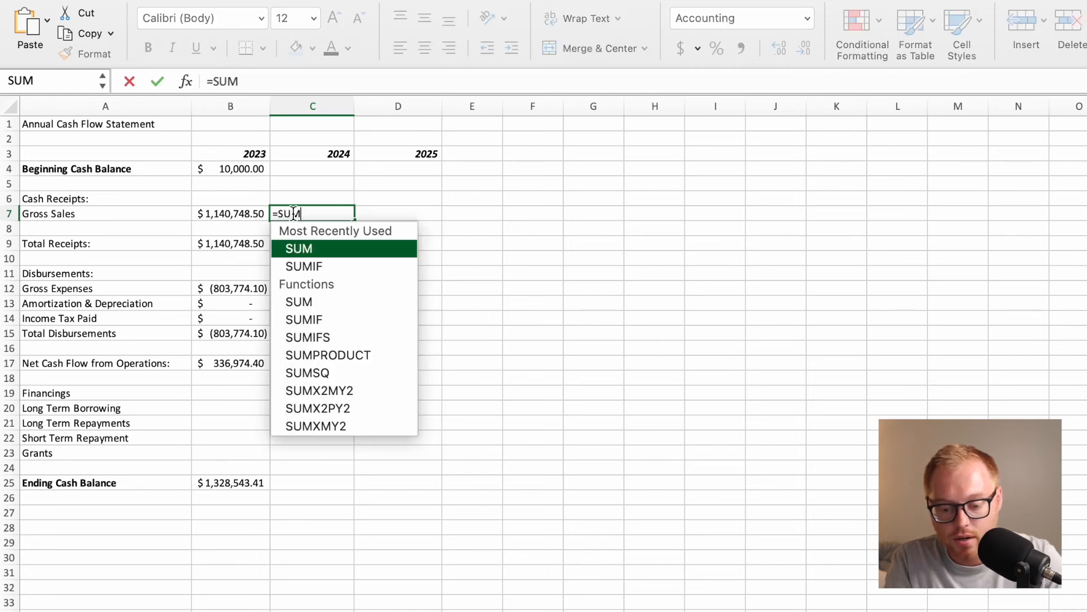
pyautogui.write('(')
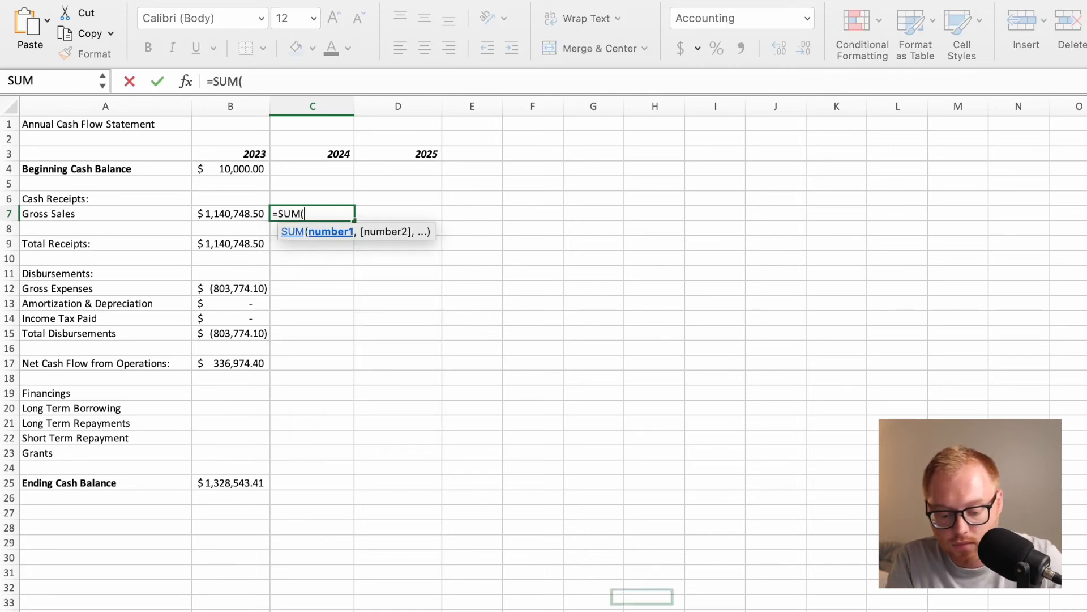
pyautogui.hotkey('ctrl', 'pageup')
pyautogui.hscroll(8, 804, 225)
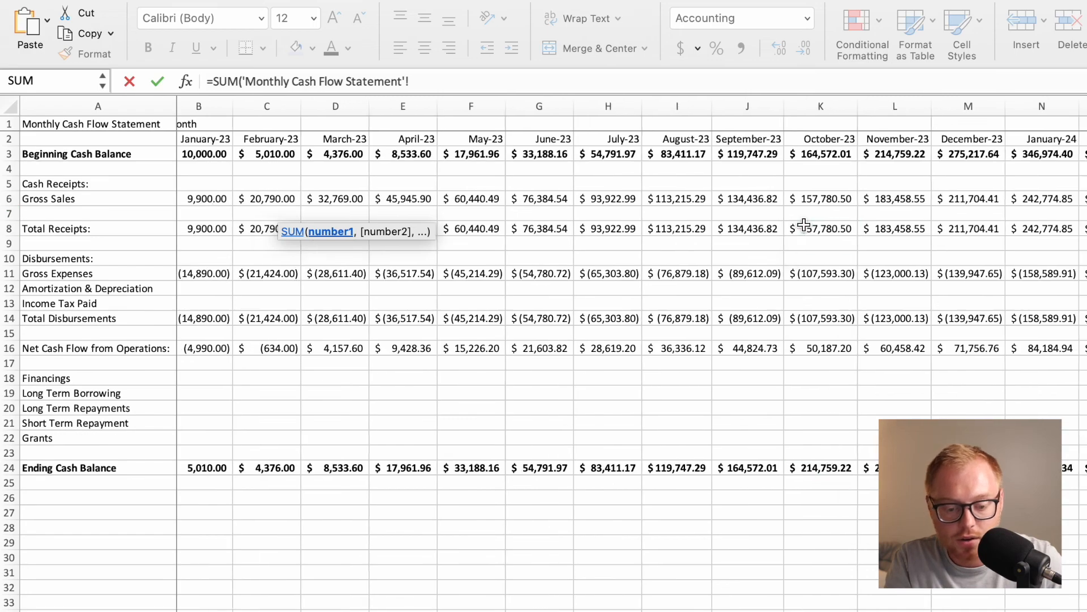
pyautogui.hscroll(2, 804, 225)
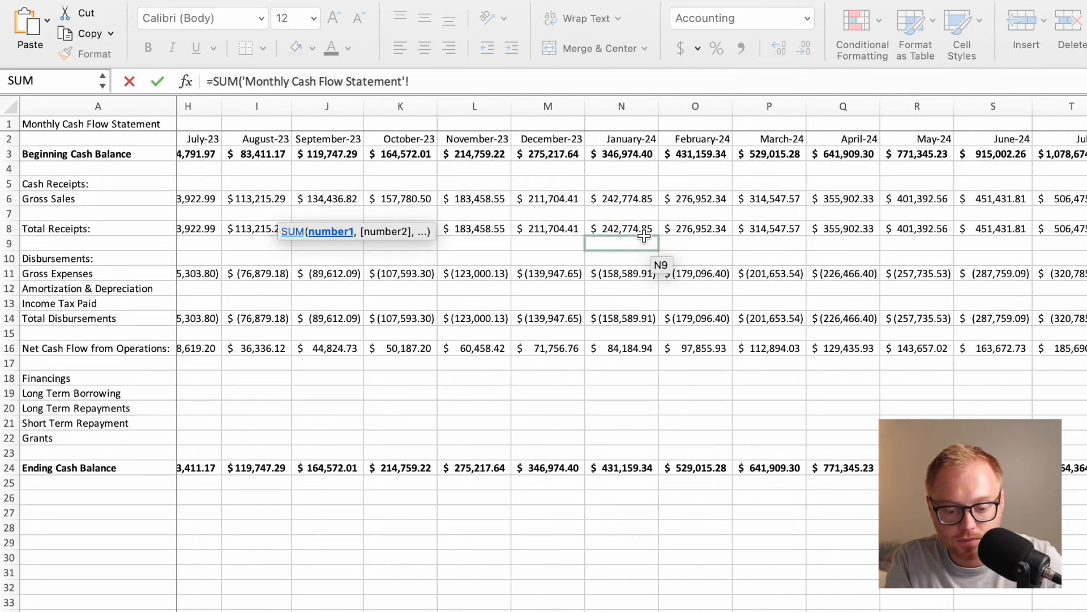
pyautogui.moveTo(635, 229); pyautogui.dragTo(1086, 231)
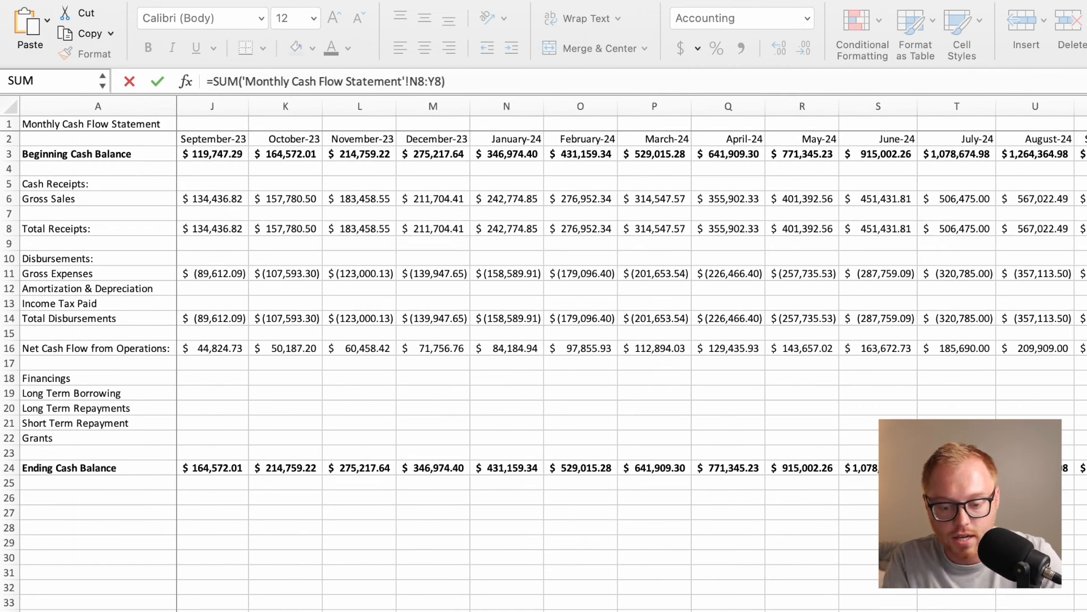
pyautogui.press('Escape')
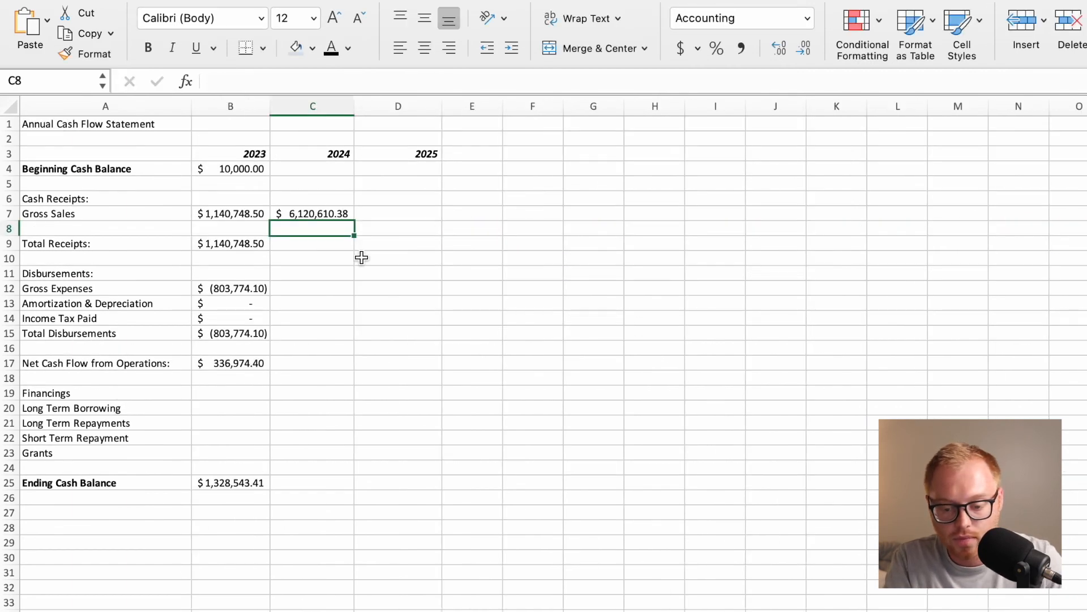
# Check the range summed in C7 against the 2024 month columns on the Monthly Cash Flow Statement sheet.
pyautogui.click(322, 214)
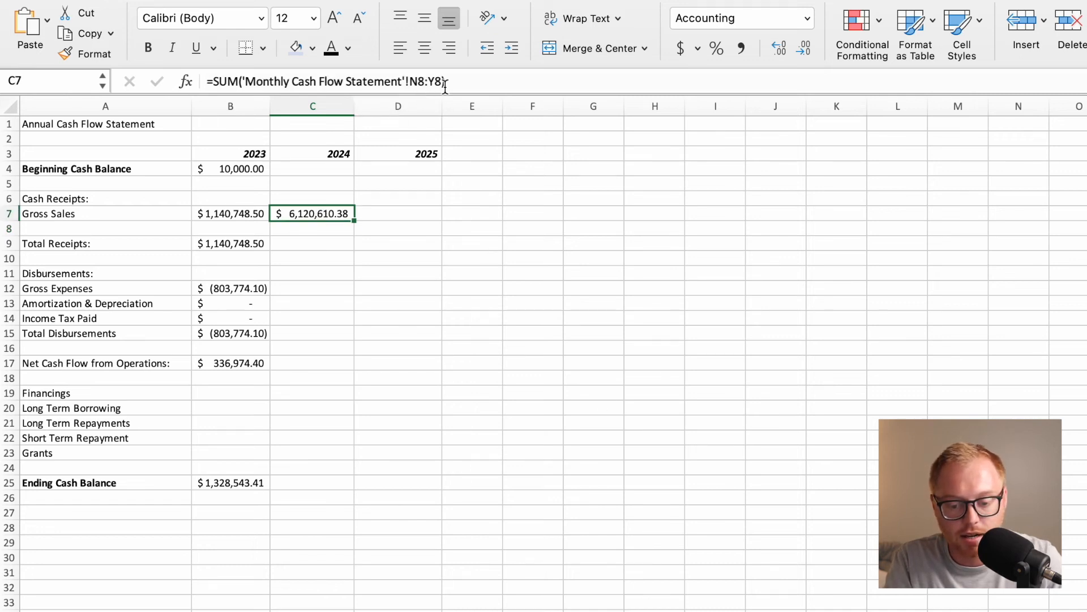
pyautogui.hotkey('ctrl', 'pageup')
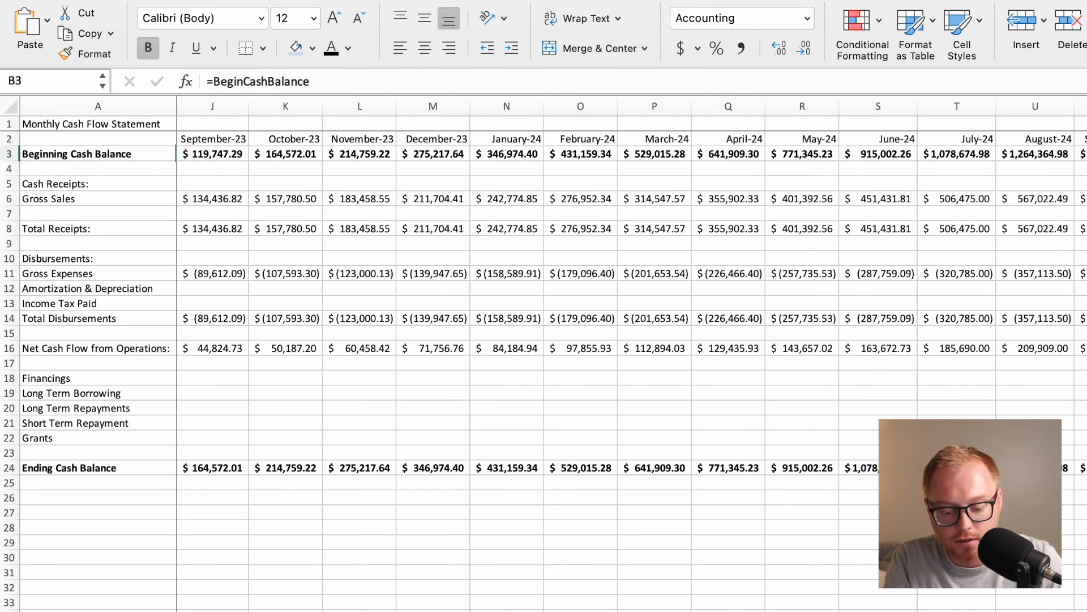
pyautogui.hotkey('ctrl', 'pagedown')
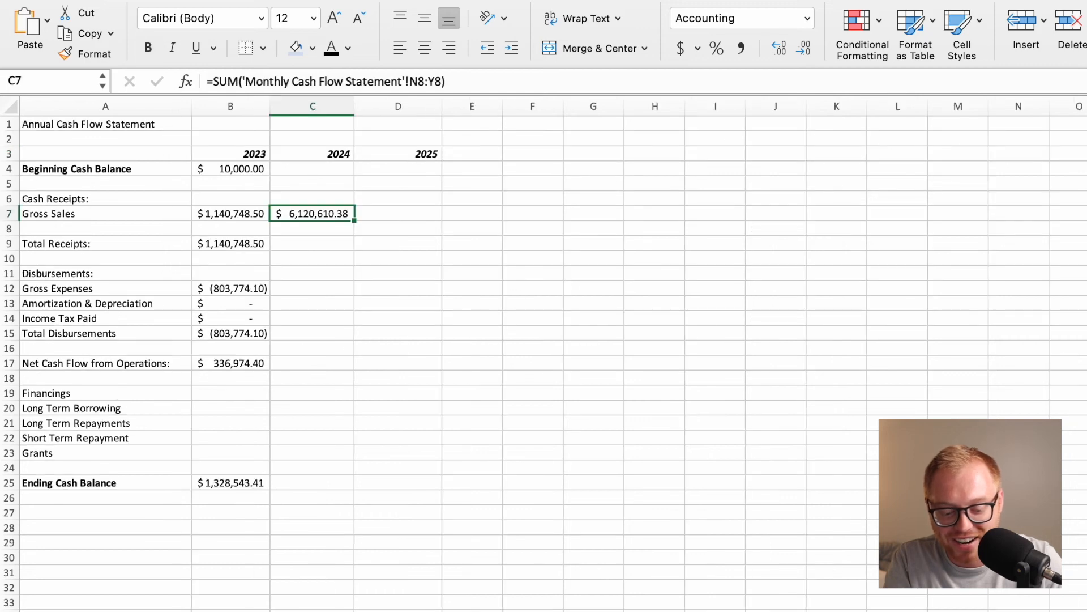
pyautogui.hotkey('ctrl', 'pageup')
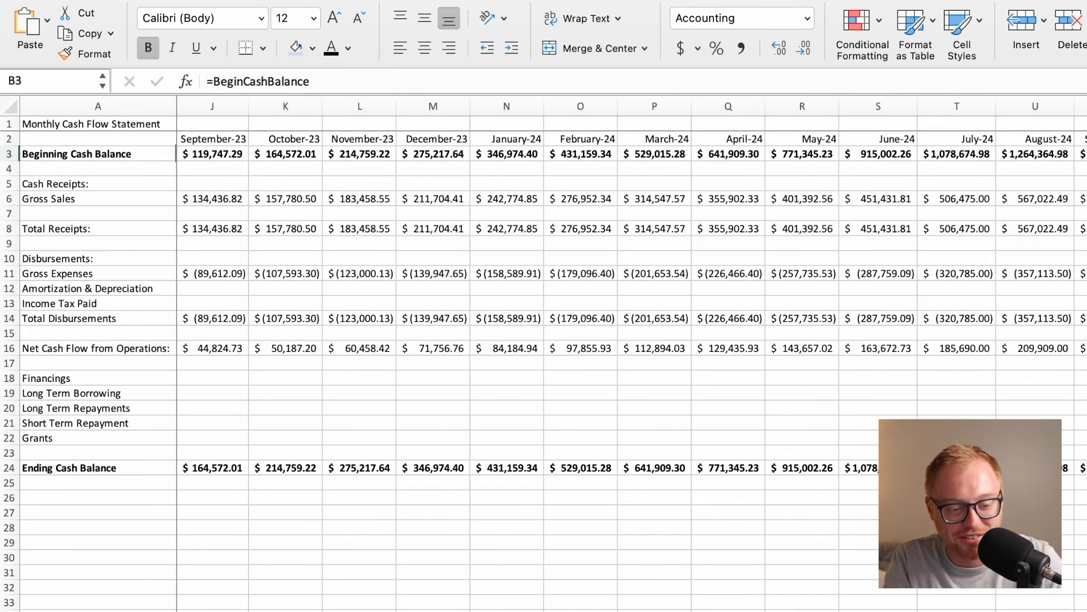
pyautogui.click(1086, 229)
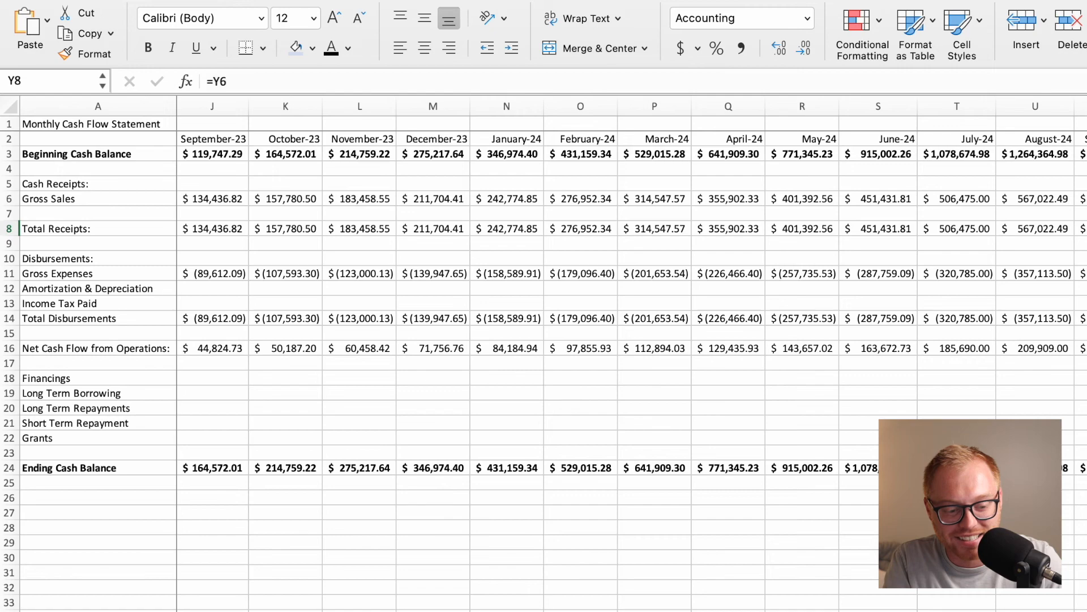
pyautogui.hscroll(13, 632, 354)
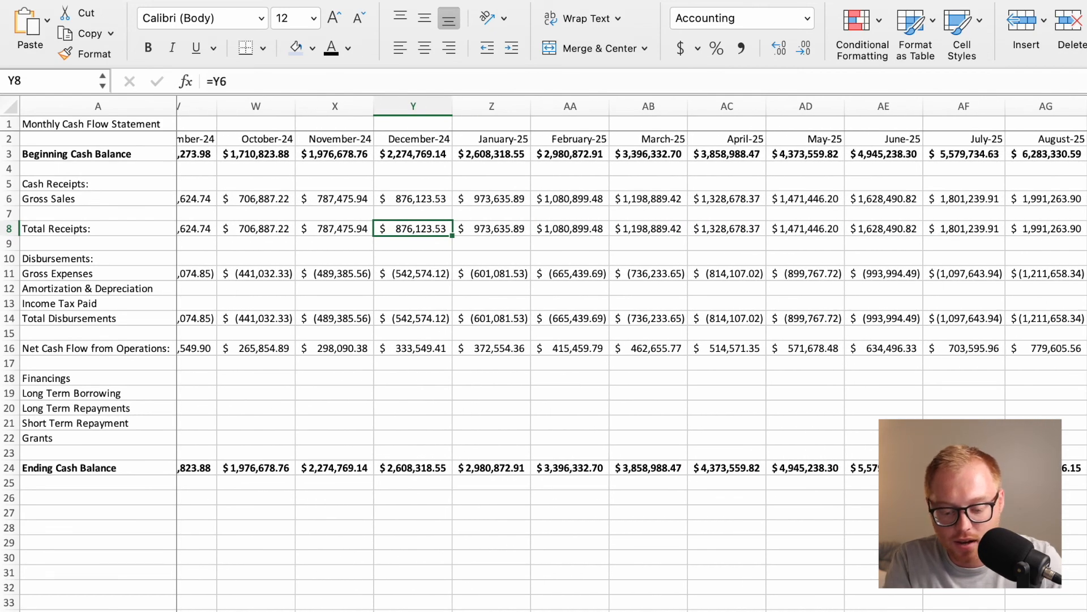
# Enter =SUM('Monthly Cash Flow Statement'!Z8:AL8) in D7 of the annual cash flow sheet as the 2025 Gross Sales.
pyautogui.hotkey('ctrl', 'pagedown')
pyautogui.click(396, 221)
pyautogui.write('=SUM')
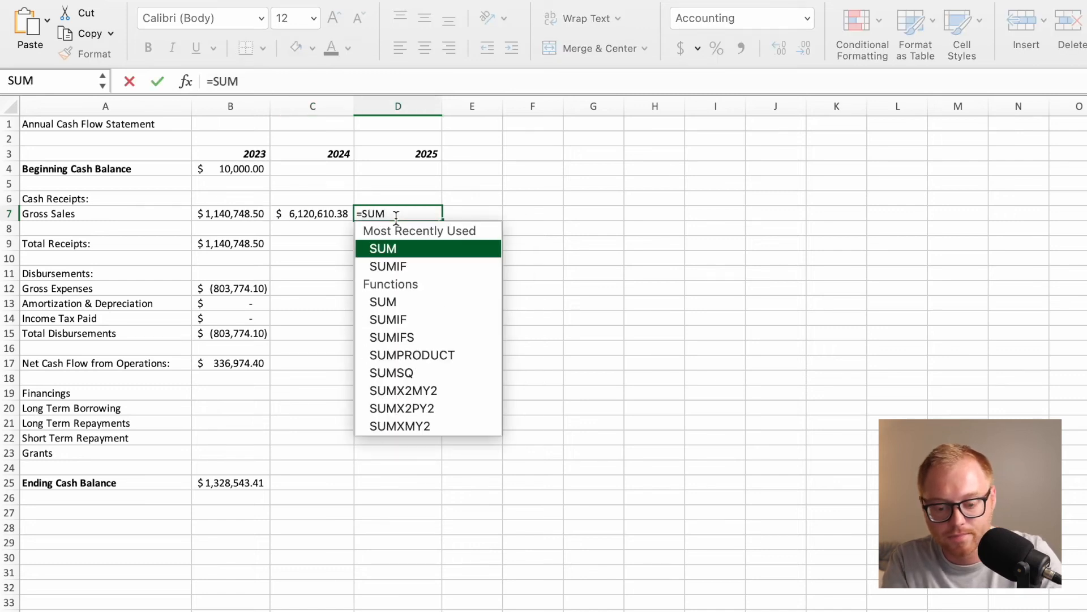
pyautogui.write('(')
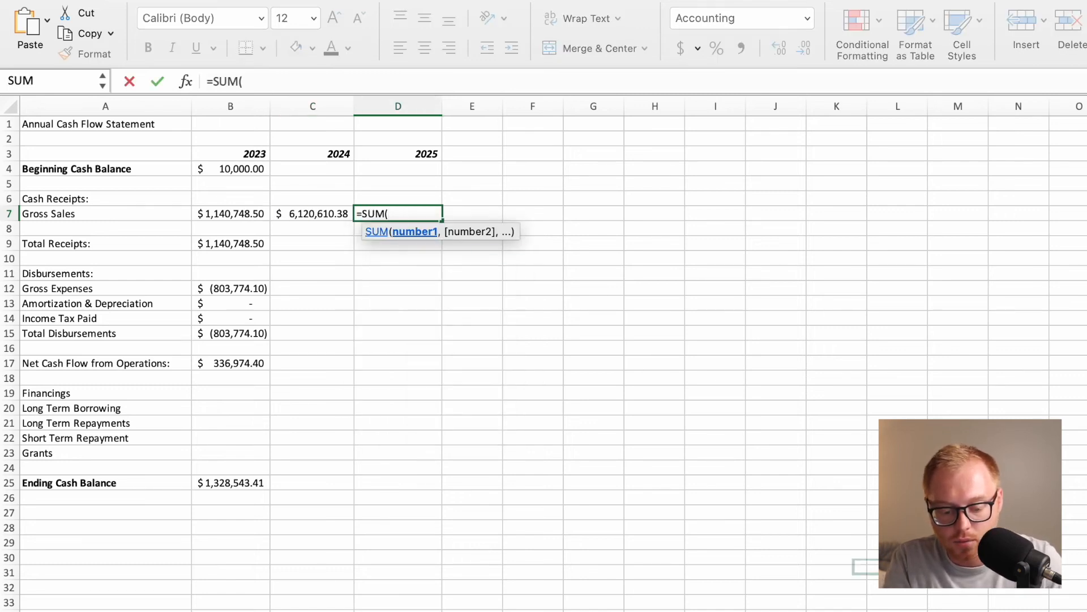
pyautogui.hotkey('ctrl', 'pageup')
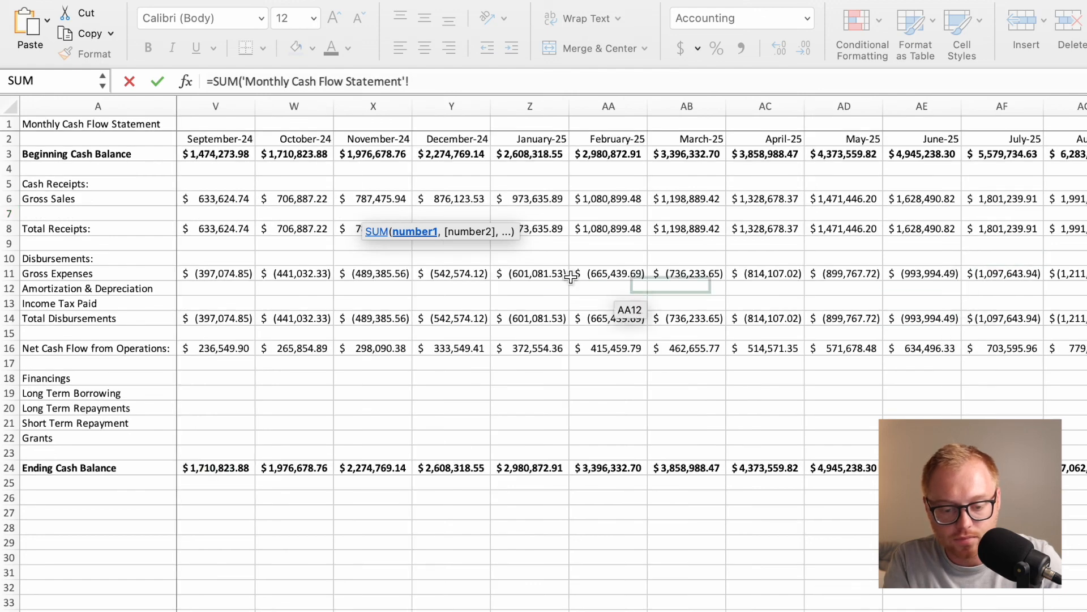
pyautogui.moveTo(544, 228); pyautogui.dragTo(1085, 229)
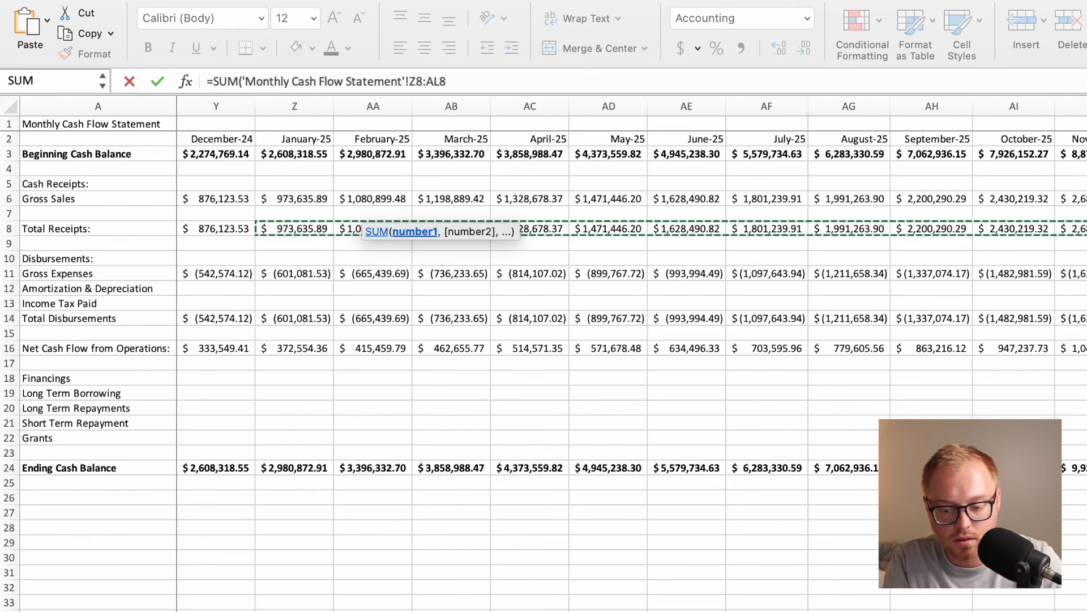
pyautogui.write(')')
pyautogui.press('Return')
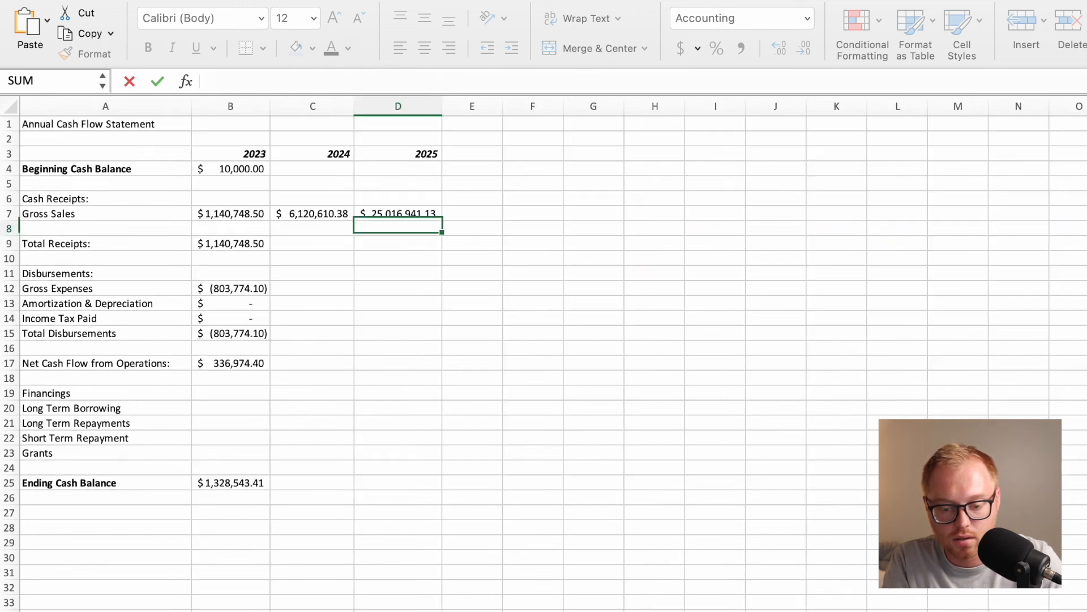
# Fill the D7 formula down through Ending Cash Balance in D25 and clear all of D7:D25.
pyautogui.click(413, 212)
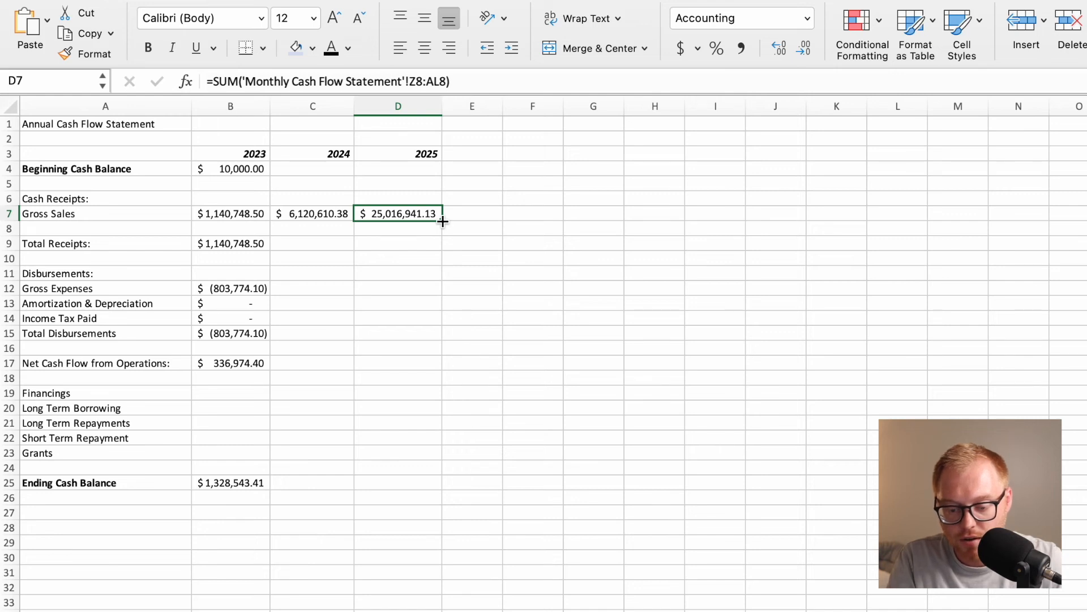
pyautogui.moveTo(442, 221); pyautogui.dragTo(413, 491)
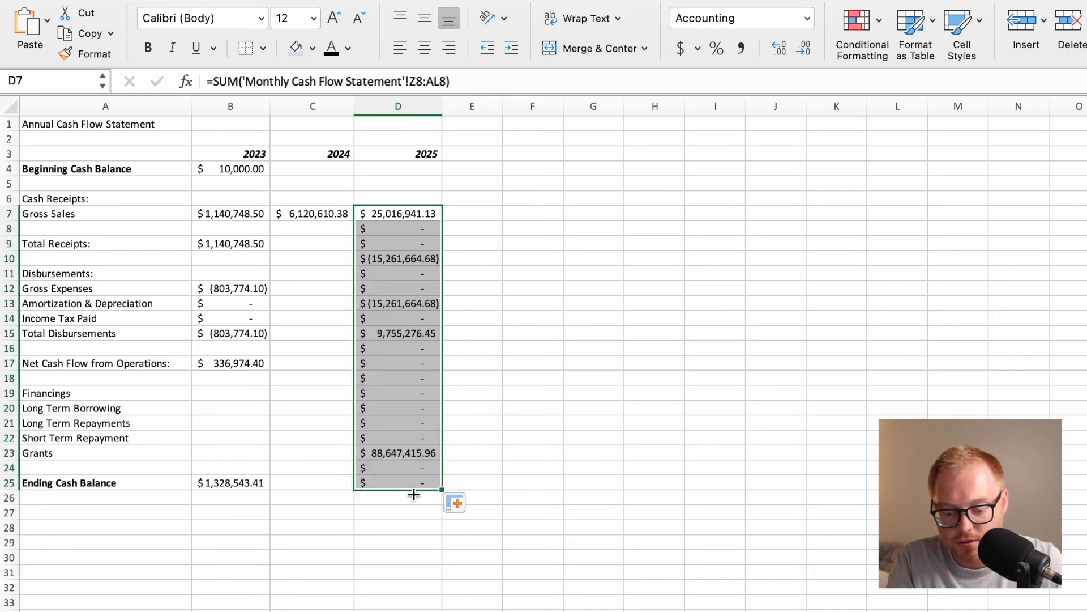
pyautogui.click(414, 557)
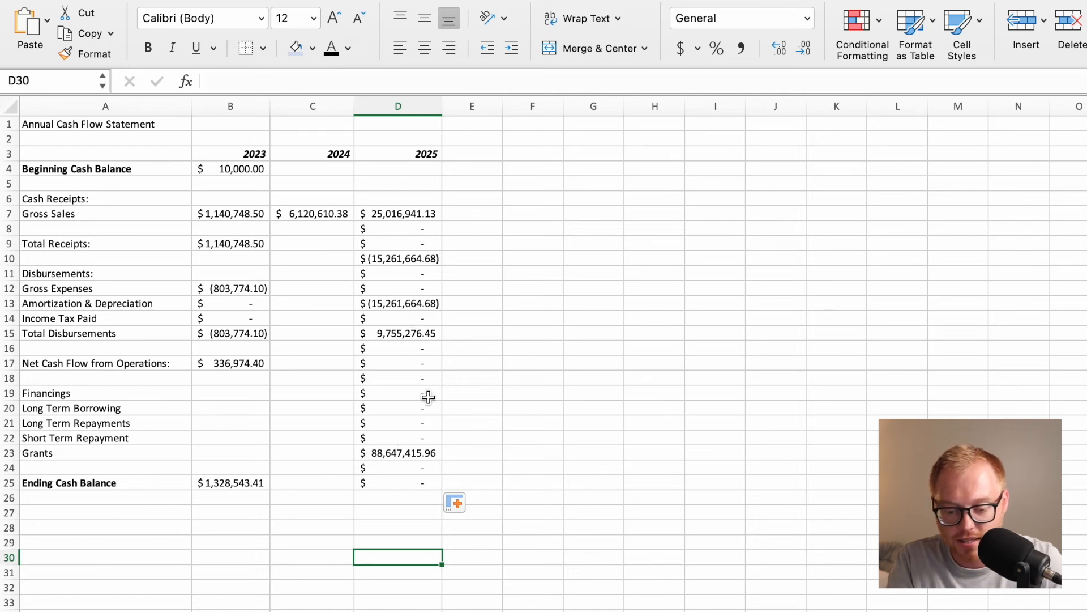
pyautogui.moveTo(428, 218); pyautogui.dragTo(428, 478)
pyautogui.press('Delete')
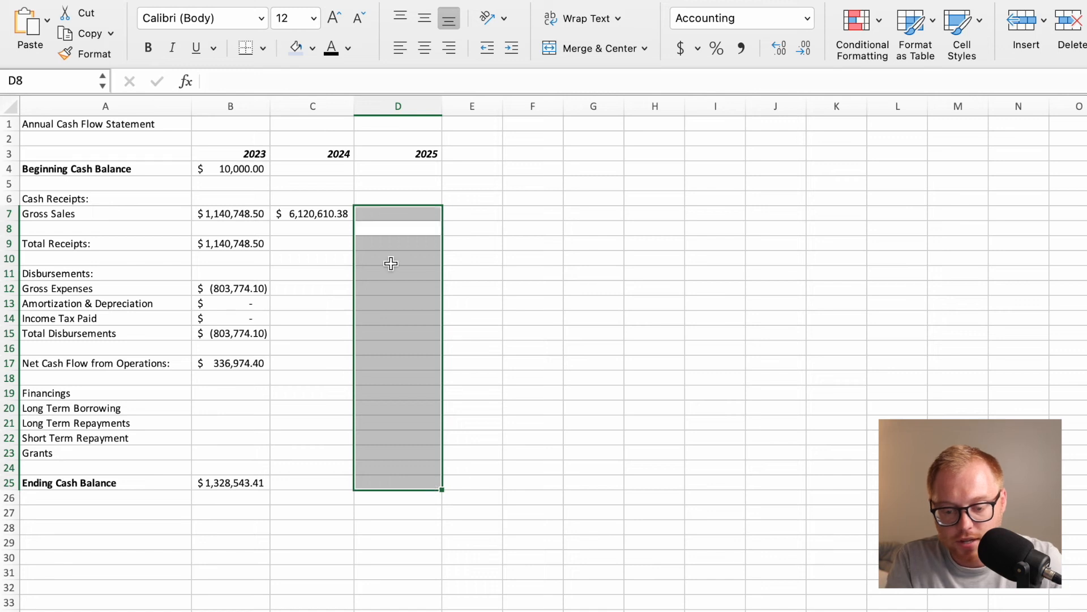
# Enter =SUM('Monthly Cash Flow Statement'!Z6:AL6) in D7 as the 2025 Gross Sales.
pyautogui.click(341, 243)
pyautogui.click(392, 212)
pyautogui.write('=')
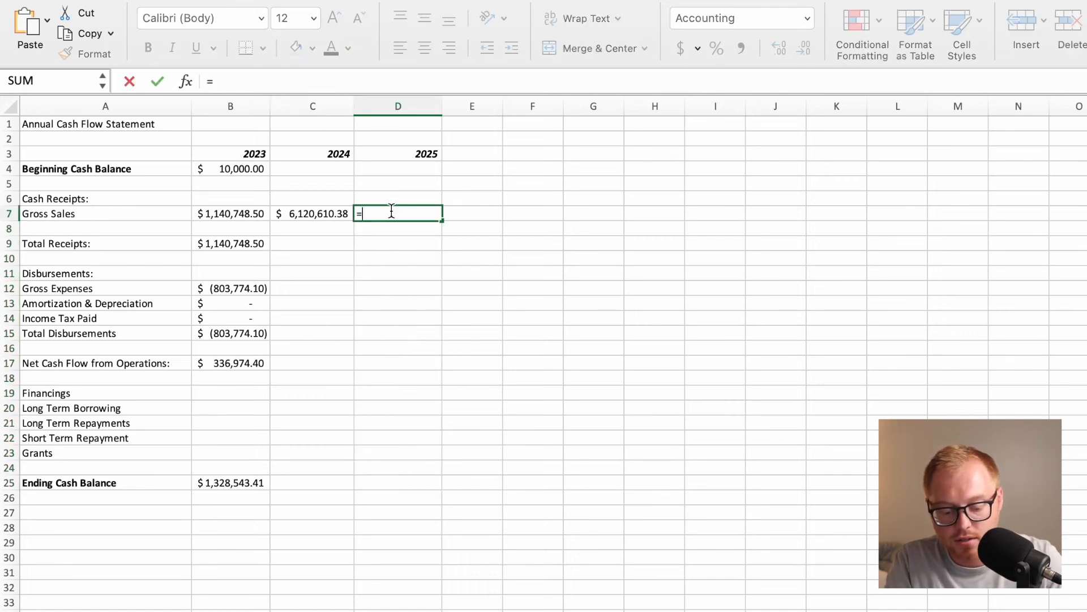
pyautogui.write('SUM(')
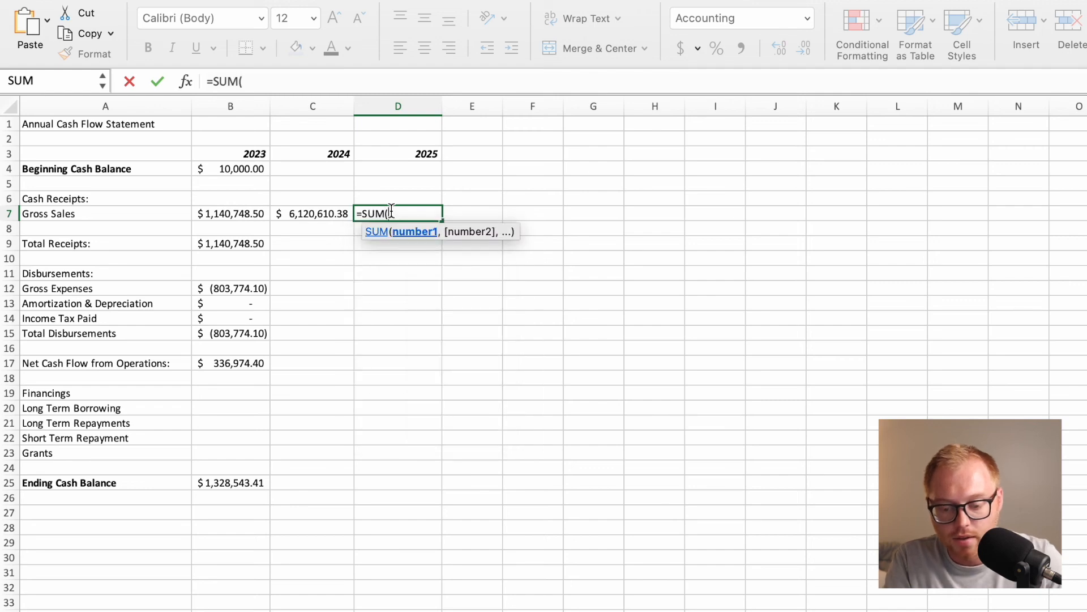
pyautogui.click(906, 611)
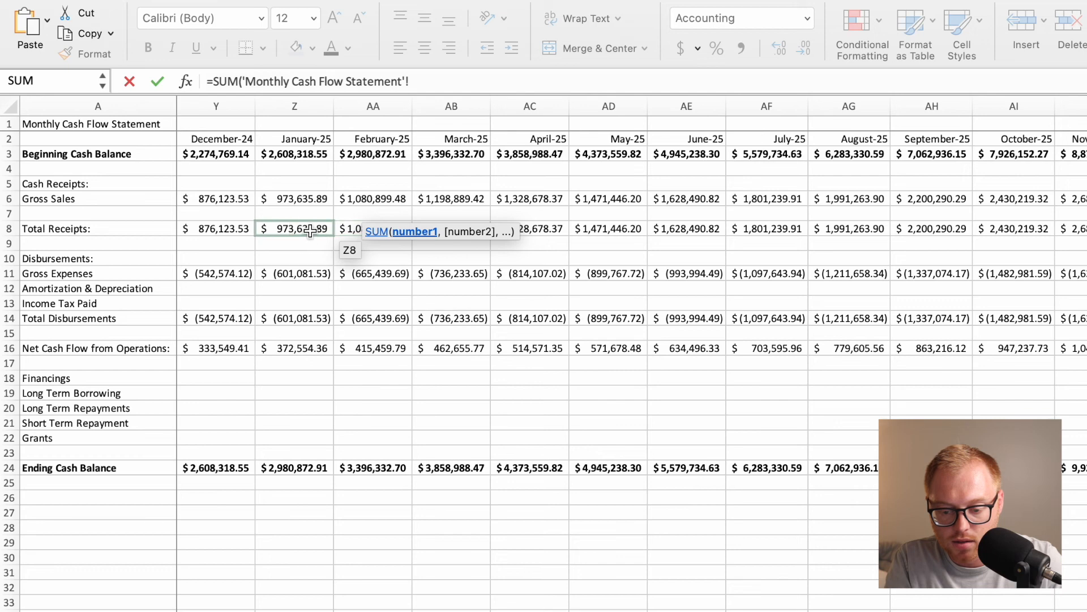
pyautogui.moveTo(306, 201); pyautogui.dragTo(1085, 201)
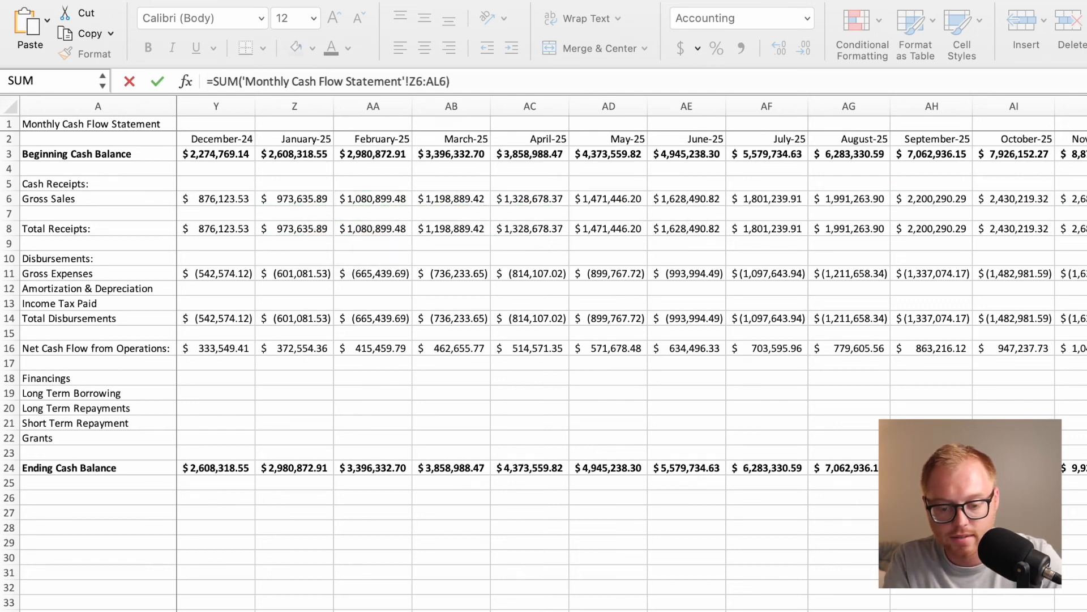
pyautogui.press('Return')
# Fill the 2025 Gross Sales formula in D7 down the column through Ending Cash Balance in D25.
pyautogui.click(428, 213)
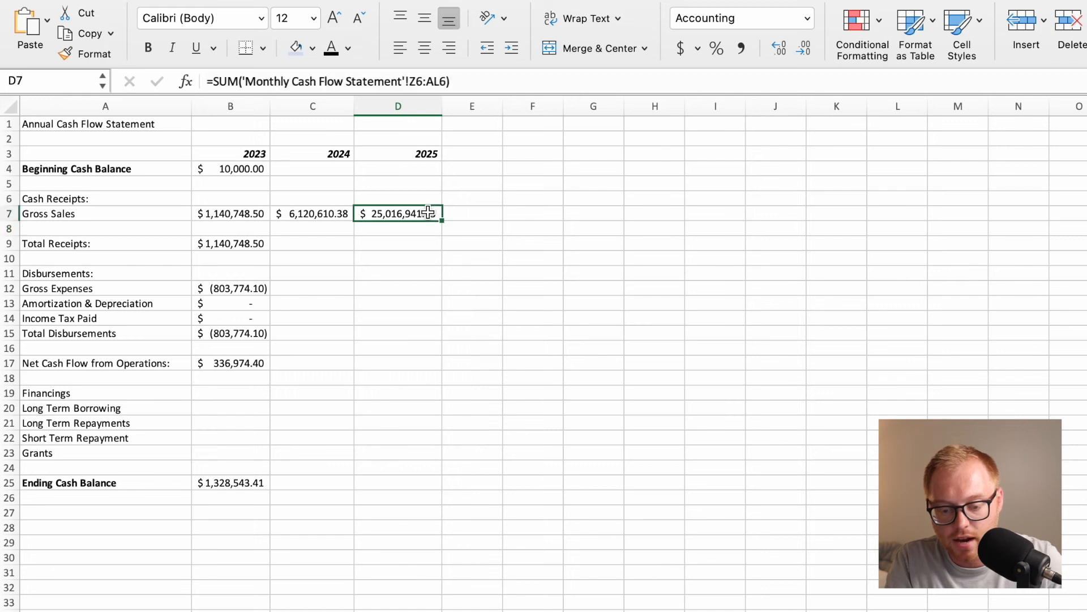
pyautogui.moveTo(443, 223); pyautogui.dragTo(441, 486)
pyautogui.click(473, 417)
# Clear the filled formulas from the financing rows D18:D24 and from the blank row cell D16.
pyautogui.moveTo(420, 379); pyautogui.dragTo(418, 462)
pyautogui.press('Delete')
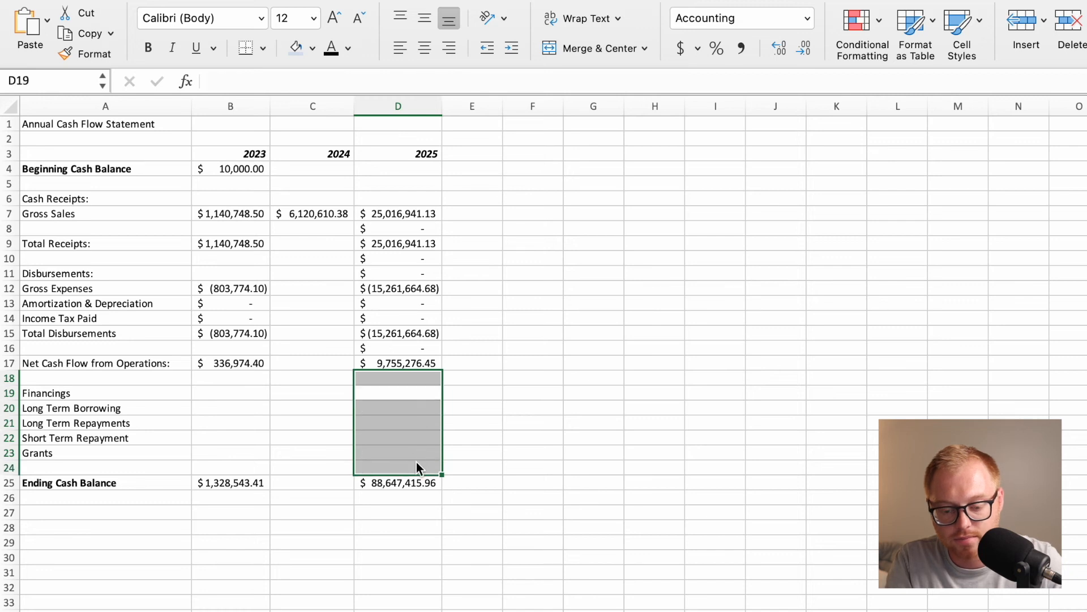
pyautogui.click(416, 348)
pyautogui.press('Delete')
pyautogui.press('Down')
# Clear the Amortization & Depreciation and Income Tax Paid formulas in D13:D14, and undo that clearing.
pyautogui.moveTo(419, 321); pyautogui.dragTo(421, 308)
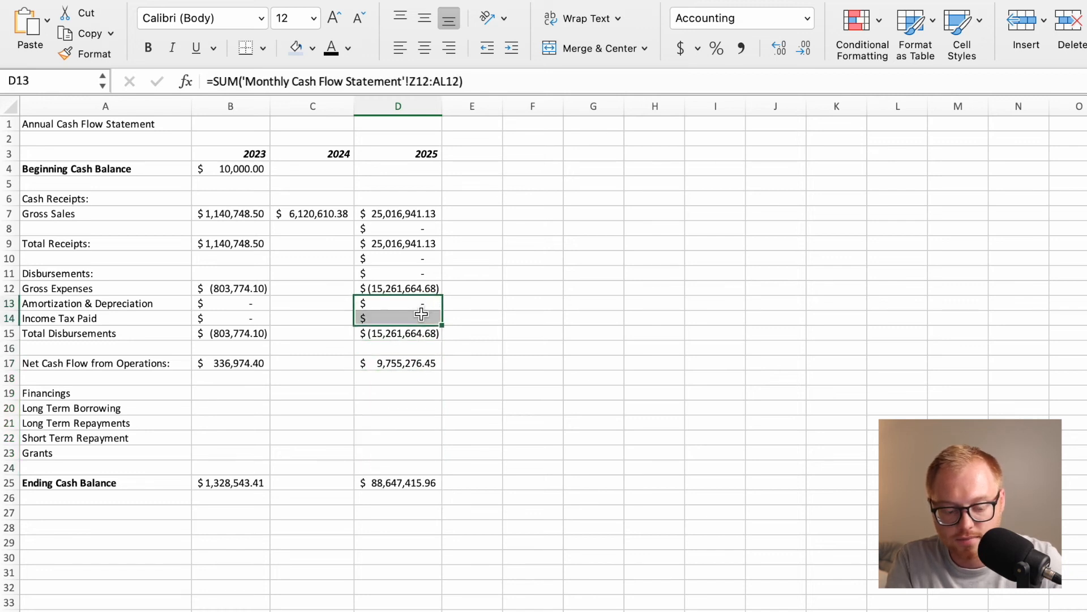
pyautogui.press('Delete')
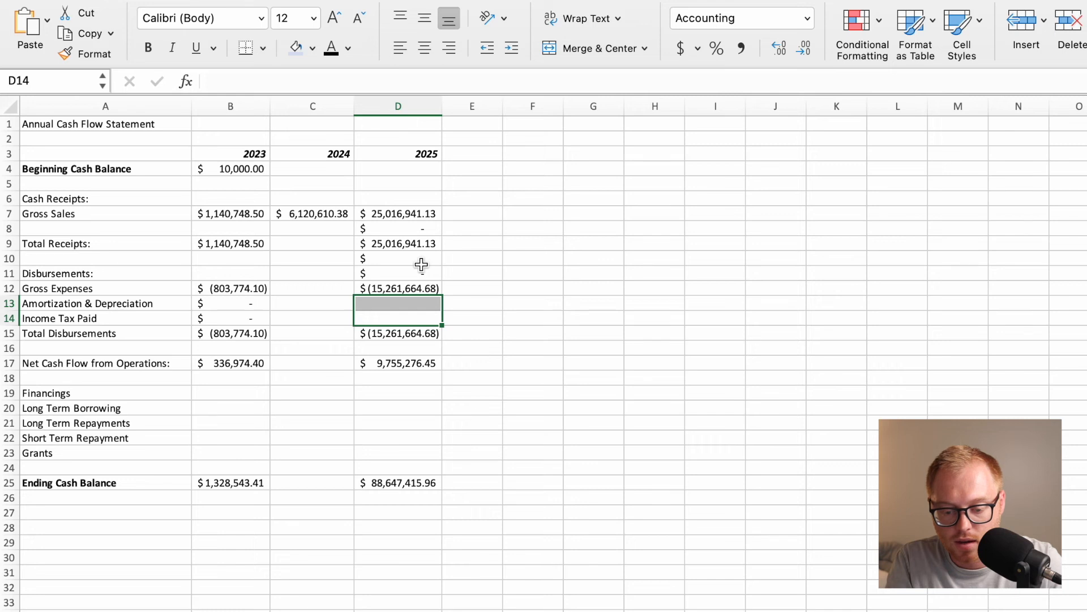
pyautogui.press('super+v')
pyautogui.click(469, 287)
# Clear the filled formula from the blank row cell D8 between Gross Sales and Total Receipts.
pyautogui.click(427, 226)
pyautogui.press('Delete')
pyautogui.press('Down')
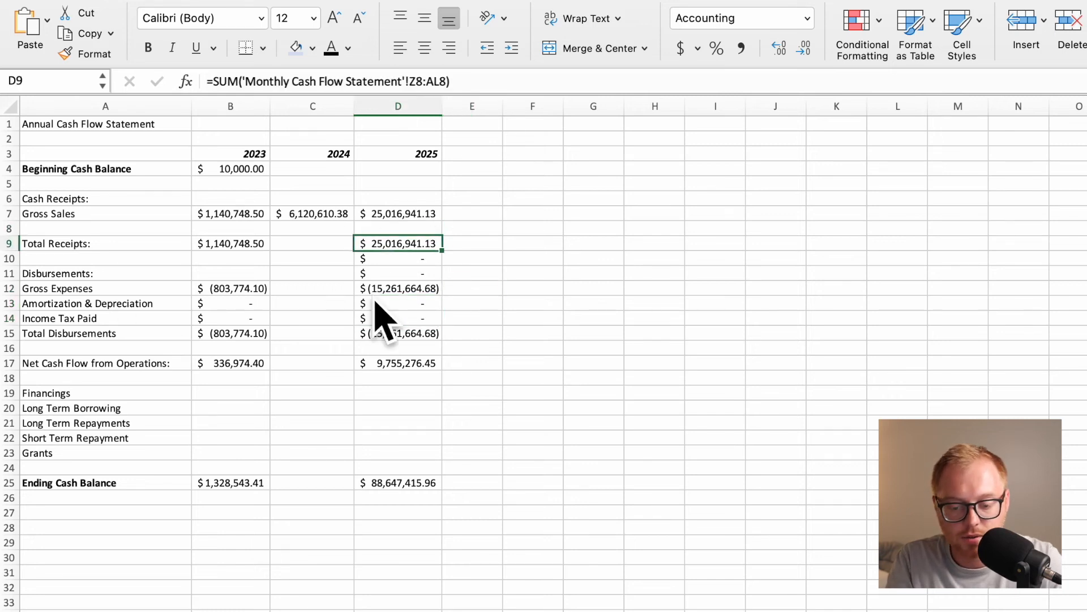
# Fill the 2024 Gross Sales formula in C7 down through C25 and clear all of C7:C25.
pyautogui.rightClick(324, 216)
pyautogui.click(316, 217)
pyautogui.moveTo(351, 219); pyautogui.dragTo(354, 483)
pyautogui.click(392, 444)
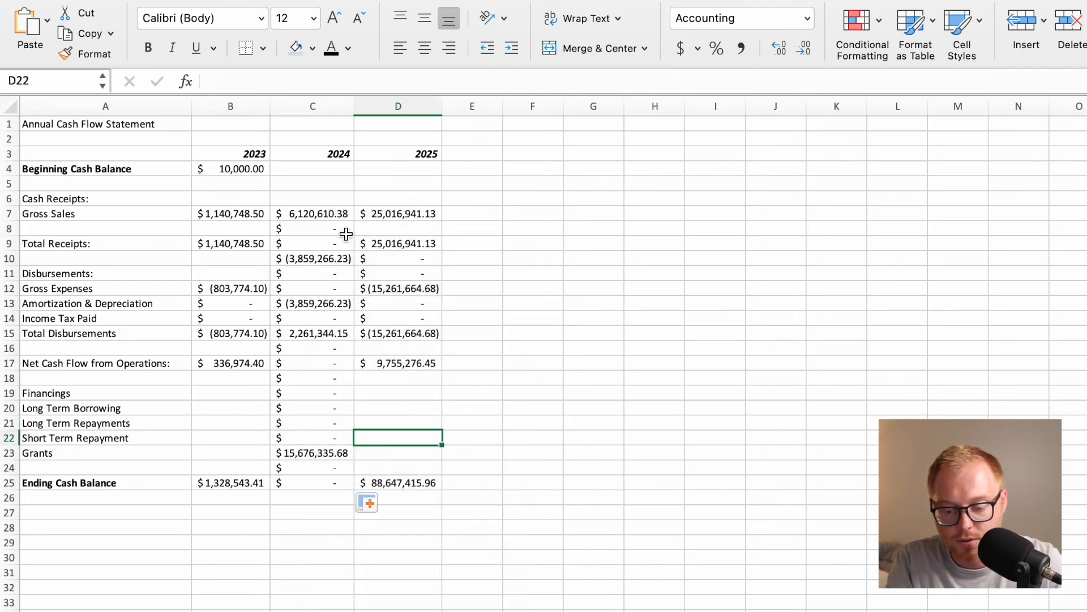
pyautogui.moveTo(336, 217); pyautogui.dragTo(332, 483)
pyautogui.press('Delete')
pyautogui.press('Return')
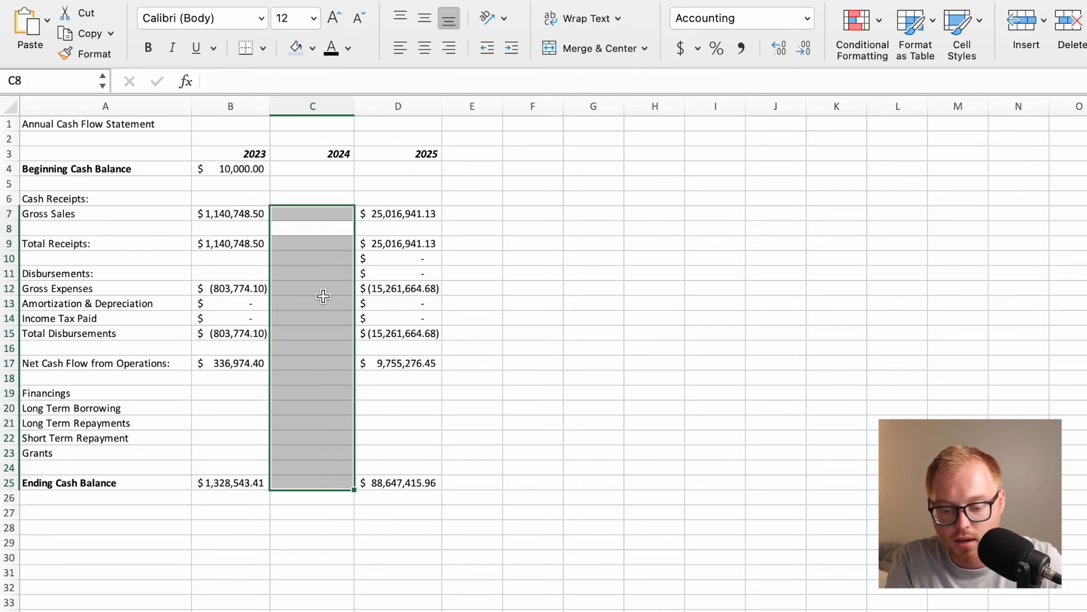
pyautogui.click(473, 171)
pyautogui.click(301, 211)
pyautogui.write('=S')
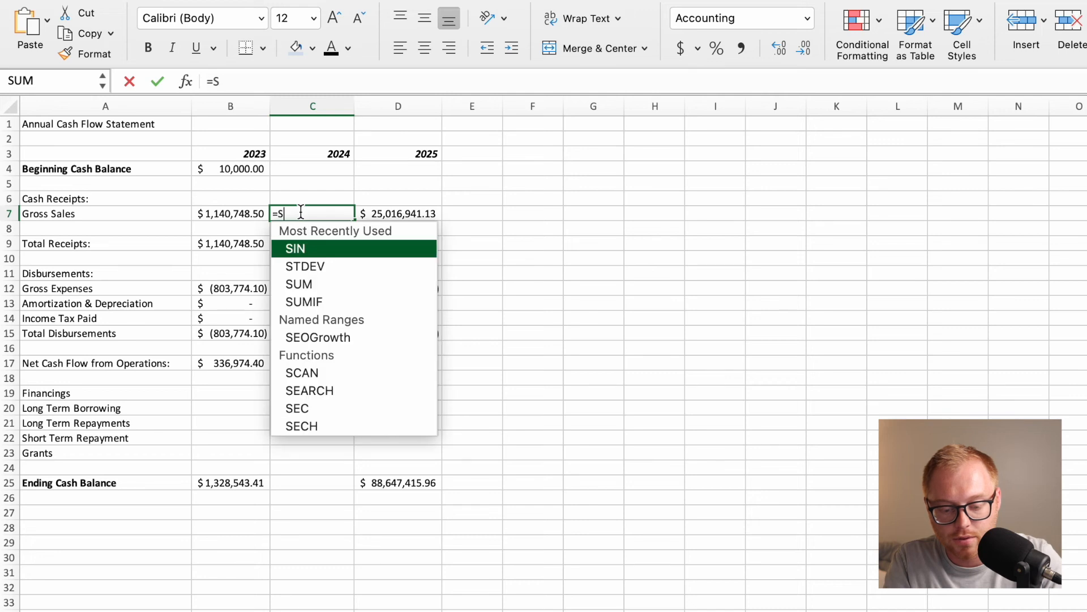
pyautogui.write('UM)')
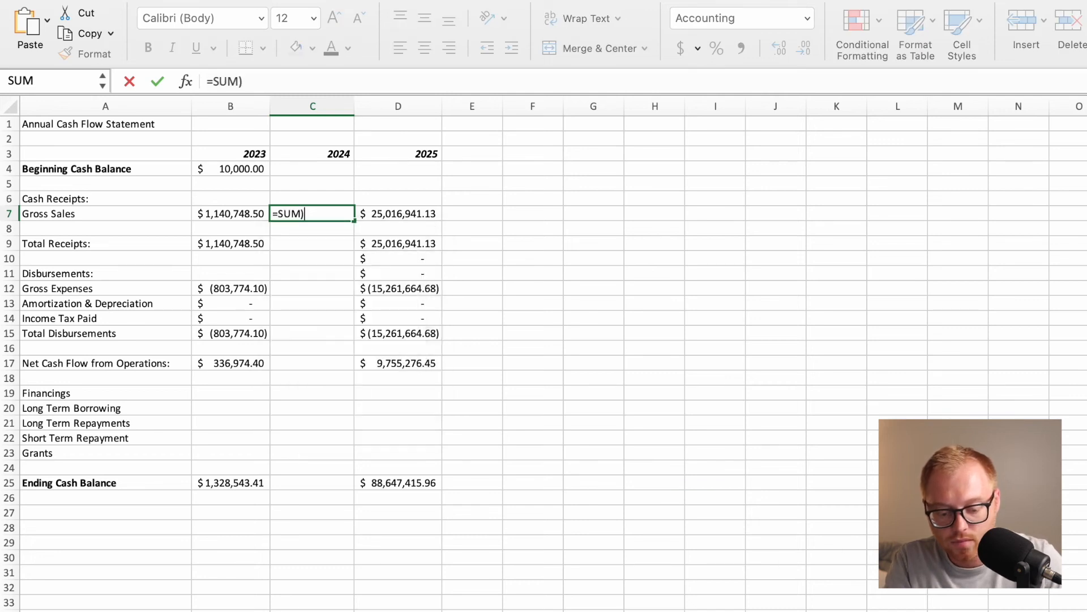
pyautogui.press('Return')
pyautogui.click(711, 392)
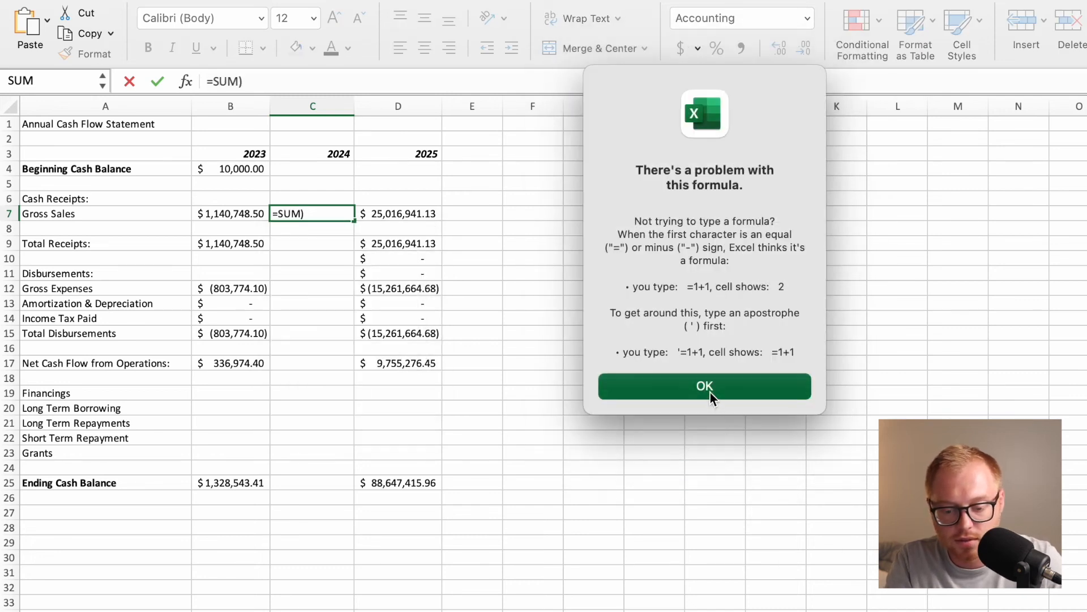
pyautogui.press('BackSpace')
pyautogui.press('Right')
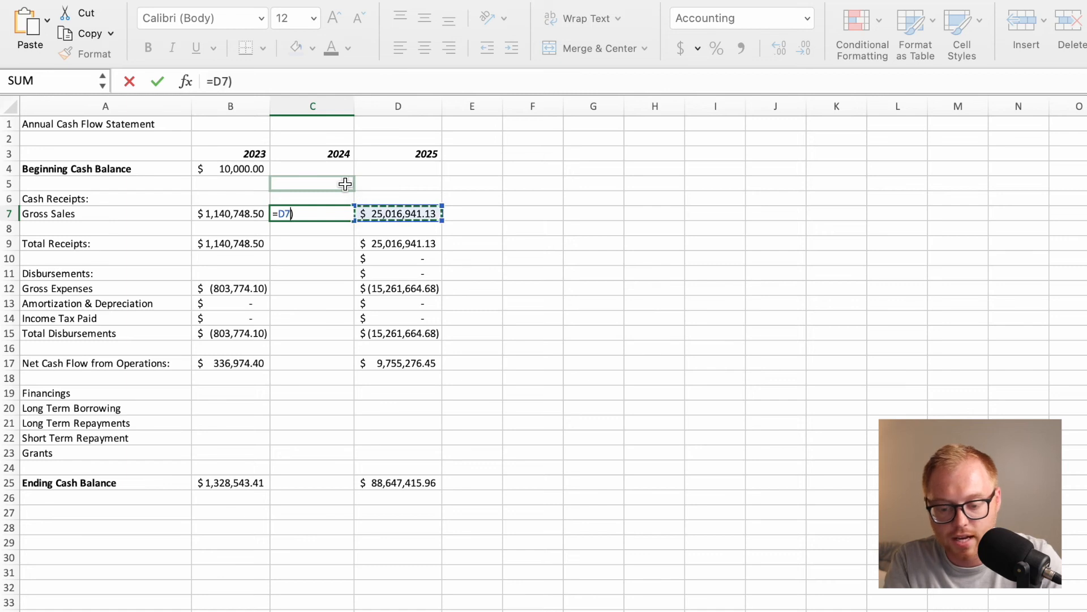
pyautogui.press('Right')
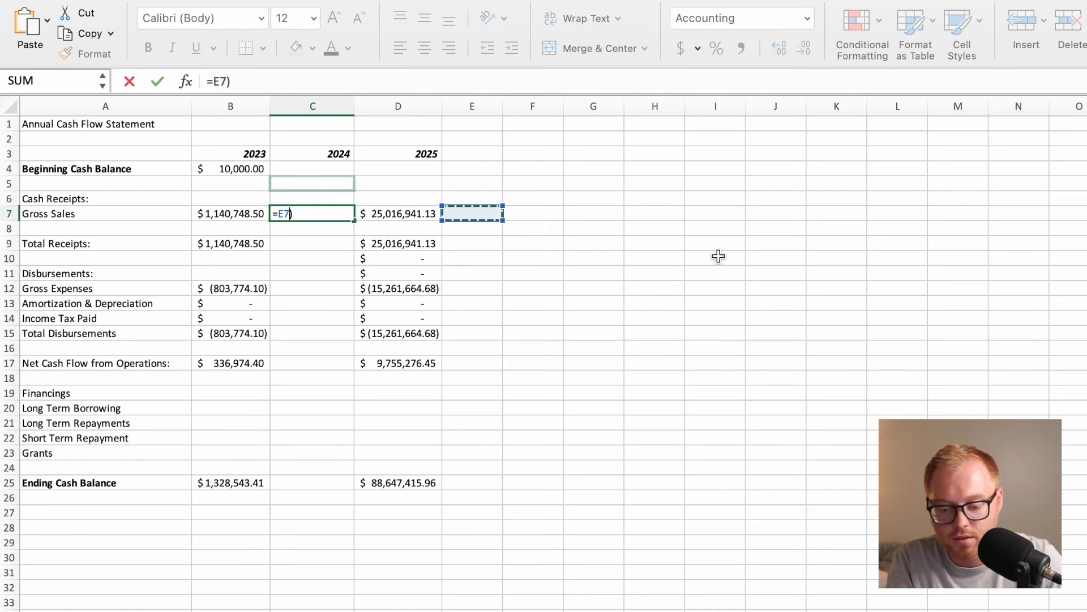
pyautogui.press('Escape')
# Enter the 2024 Gross Sales in C7 as the sum of 'Monthly Cash Flow Statement'!N6:Y6.
pyautogui.write('=')
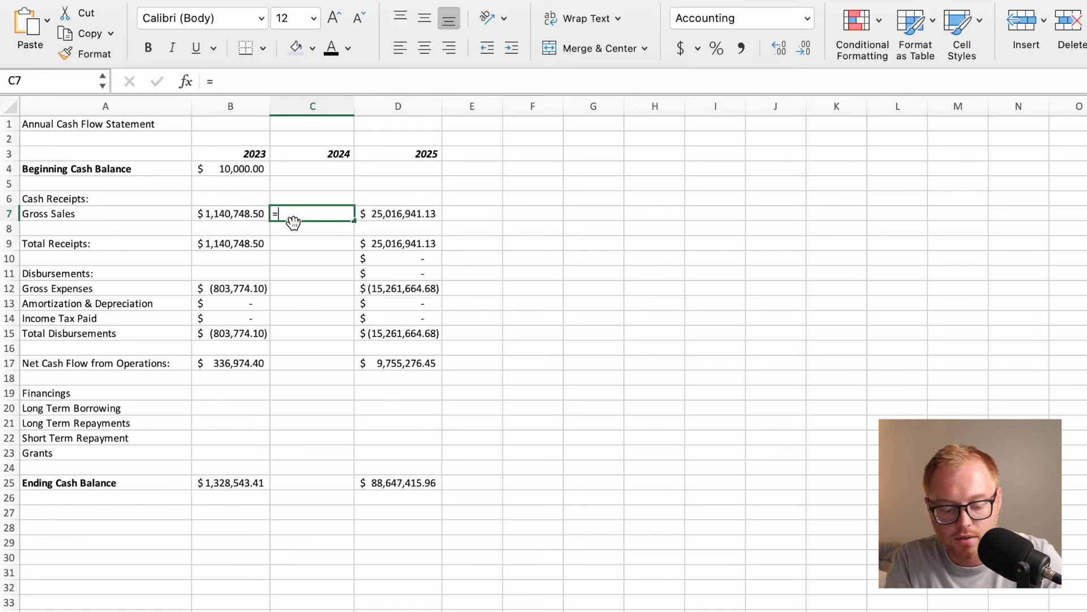
pyautogui.write('SUM(')
pyautogui.hotkey('ctrl', 'pageup')
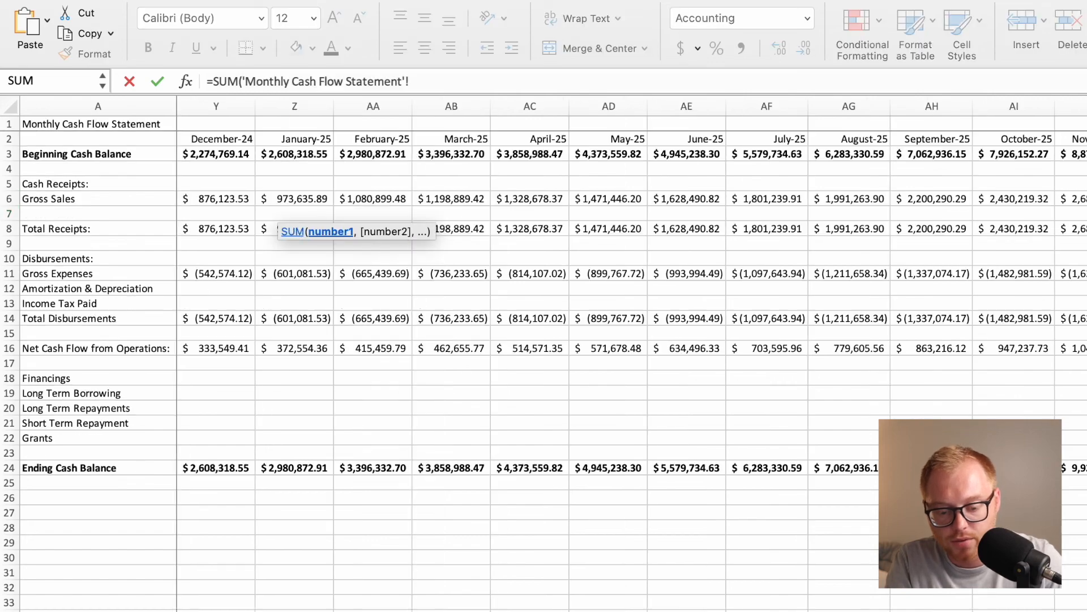
pyautogui.hscroll(-10, 331, 218)
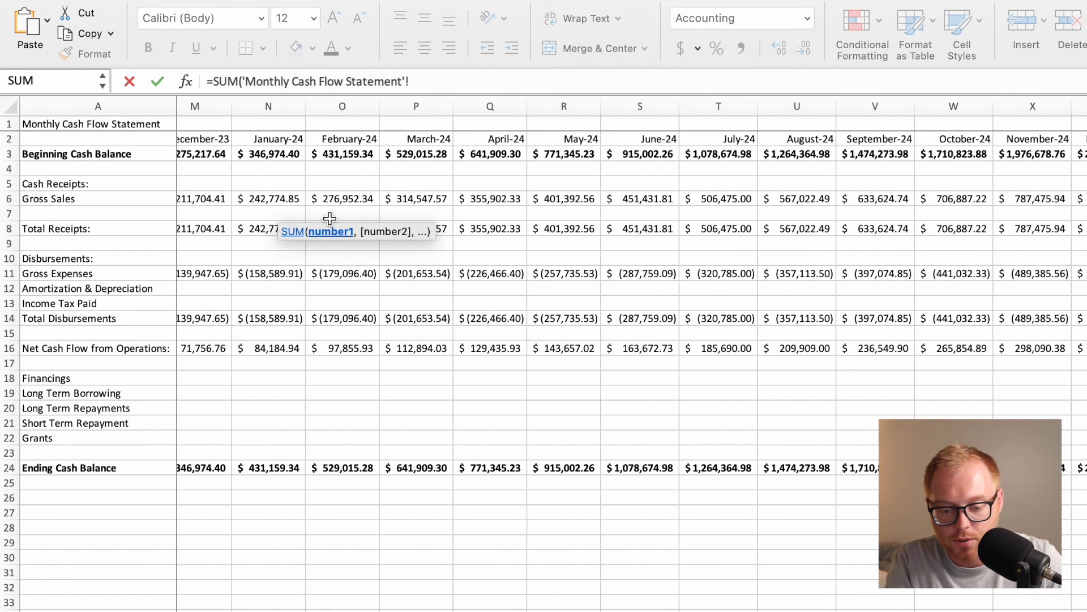
pyautogui.moveTo(277, 198); pyautogui.dragTo(1083, 200)
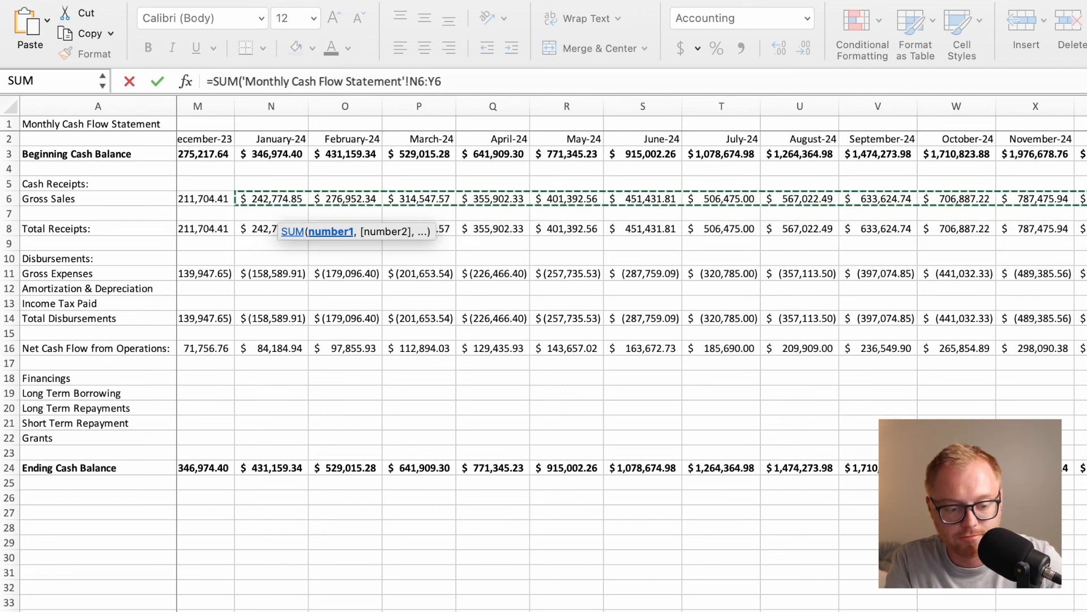
pyautogui.write(')')
pyautogui.press('Return')
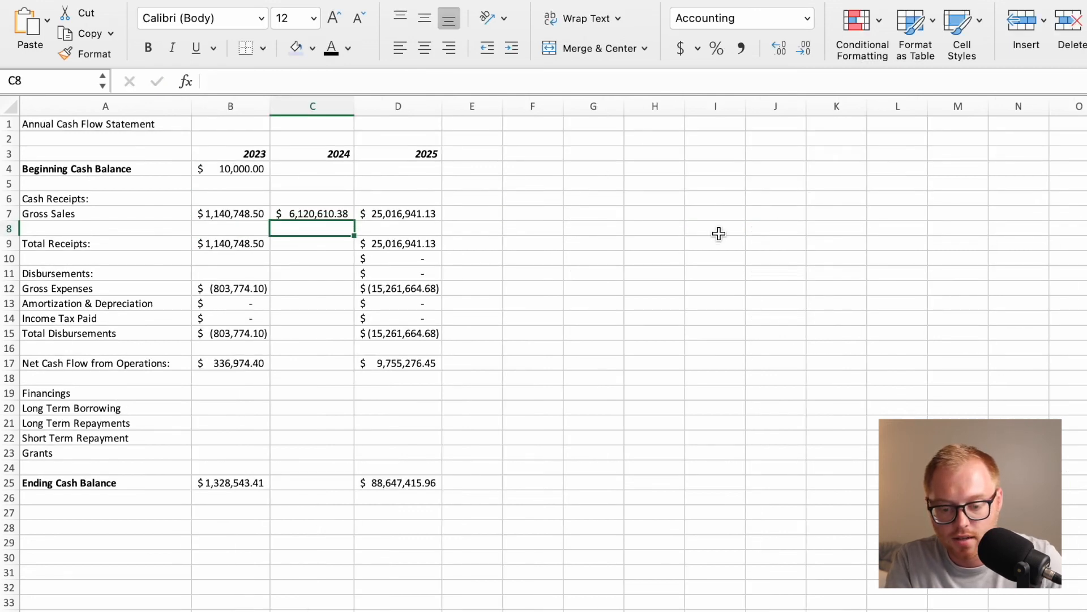
# Fill the 2024 Gross Sales formula from C7 down through Ending Cash Balance in C25.
pyautogui.click(332, 216)
pyautogui.moveTo(353, 219); pyautogui.dragTo(339, 487)
pyautogui.click(459, 422)
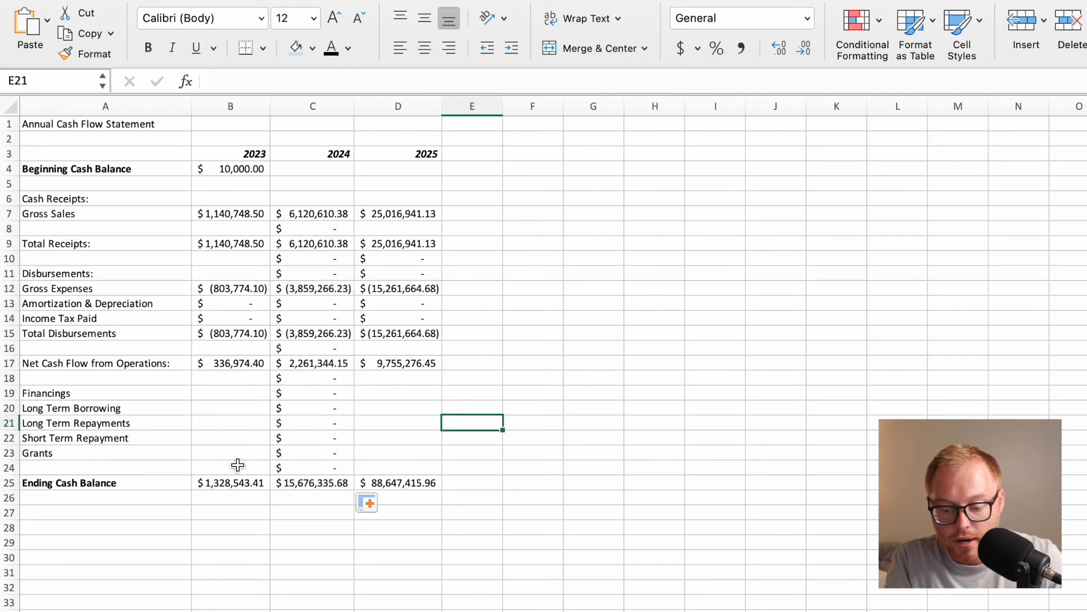
# Clear the filled 2024 formulas from the financing rows C18:C24 and from the blank row cell C16.
pyautogui.moveTo(310, 391); pyautogui.dragTo(310, 460)
pyautogui.press('Delete')
pyautogui.press('Return')
pyautogui.click(321, 376)
pyautogui.press('Delete')
pyautogui.press('Return')
pyautogui.click(333, 349)
pyautogui.press('Delete')
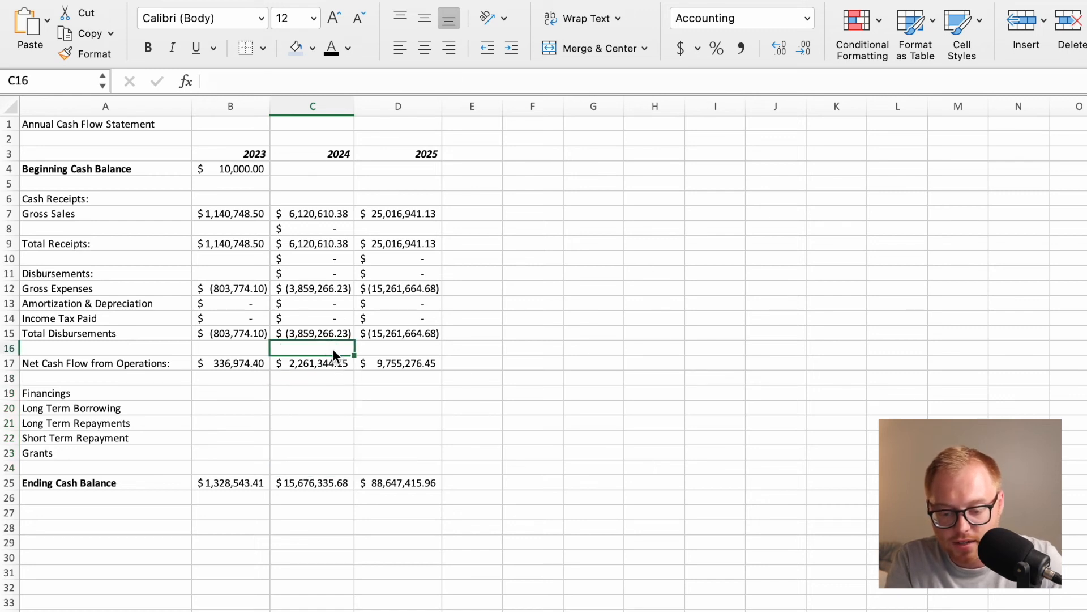
pyautogui.press('Return')
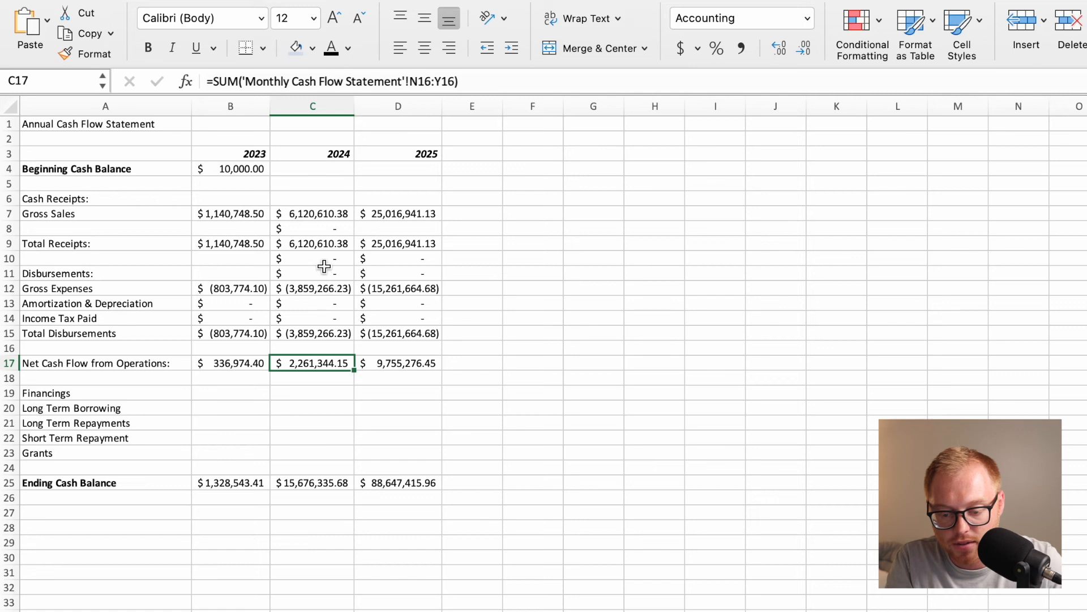
# Clear the filled formulas from C10:D11 around the Disbursements heading and from the blank row cell C8.
pyautogui.moveTo(326, 261); pyautogui.dragTo(375, 267)
pyautogui.press('Delete')
pyautogui.press('Return')
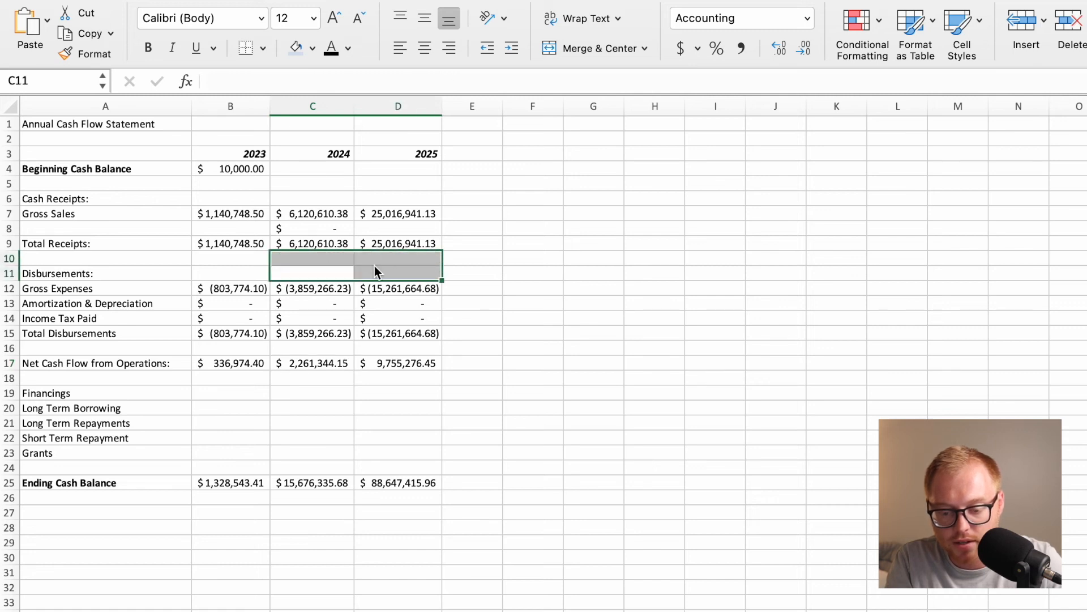
pyautogui.click(340, 229)
pyautogui.press('Delete')
pyautogui.press('Return')
pyautogui.click(308, 451)
pyautogui.click(232, 481)
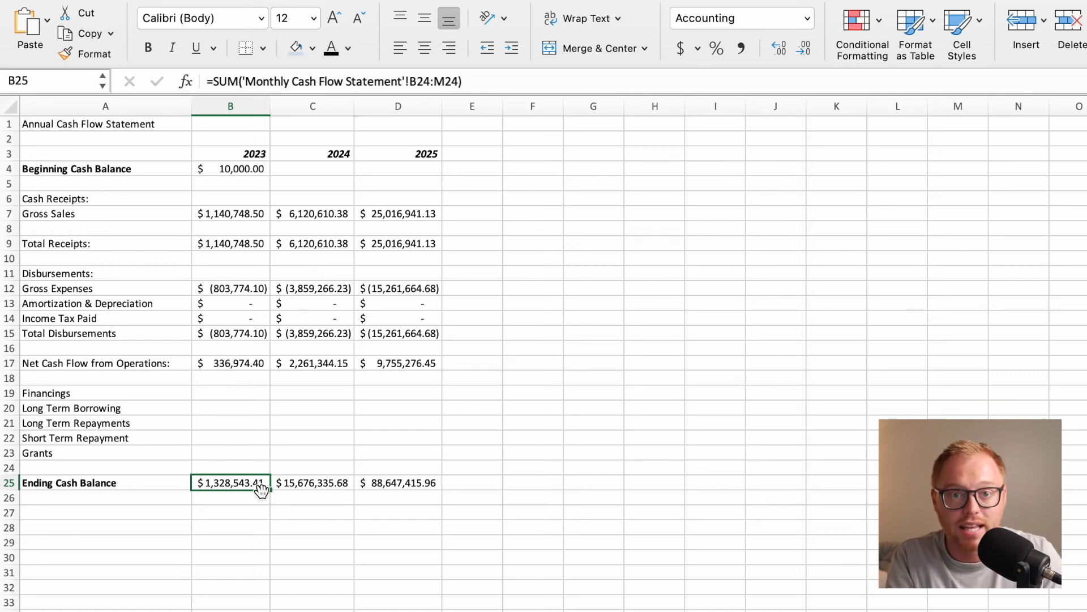
pyautogui.click(245, 349)
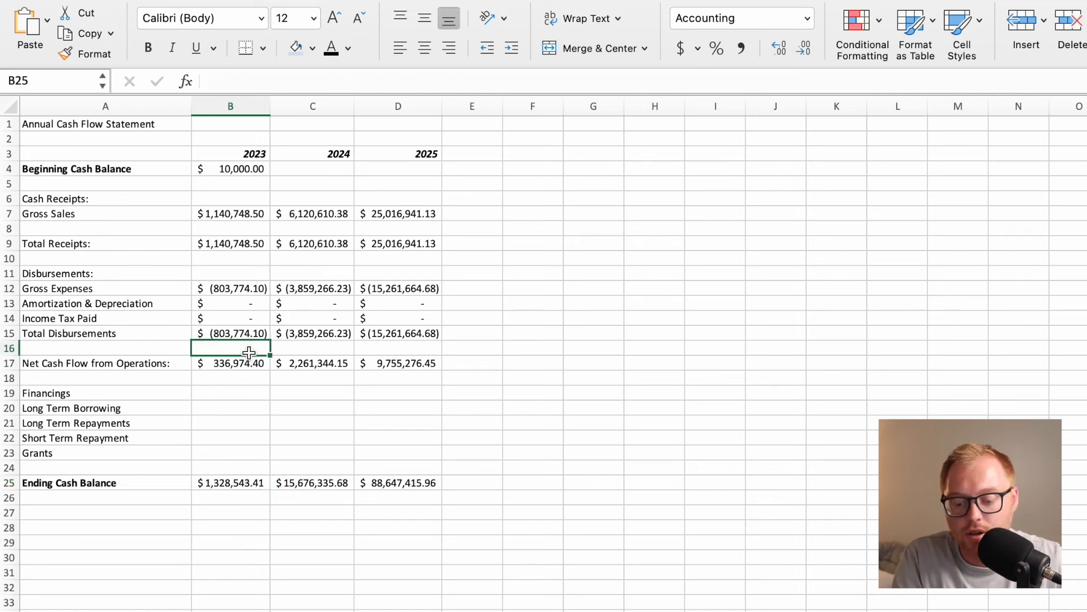
pyautogui.click(237, 482)
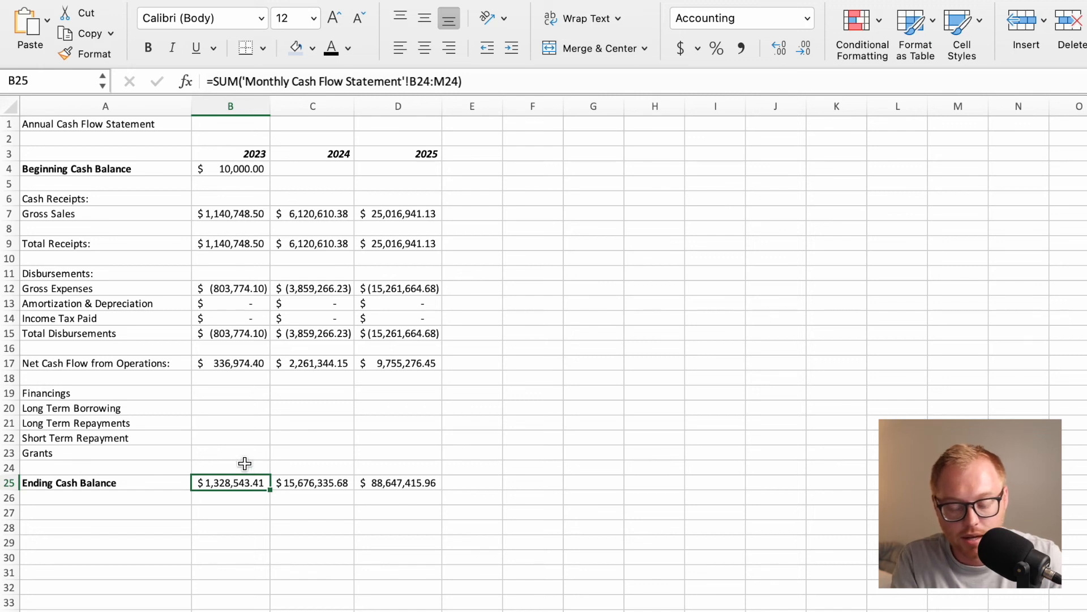
pyautogui.click(228, 587)
# Replace the 2023 Ending Cash Balance sum in B25 with a link to the December-23 ending balance, 'Monthly Cash Flow Statement'!M24.
pyautogui.click(229, 481)
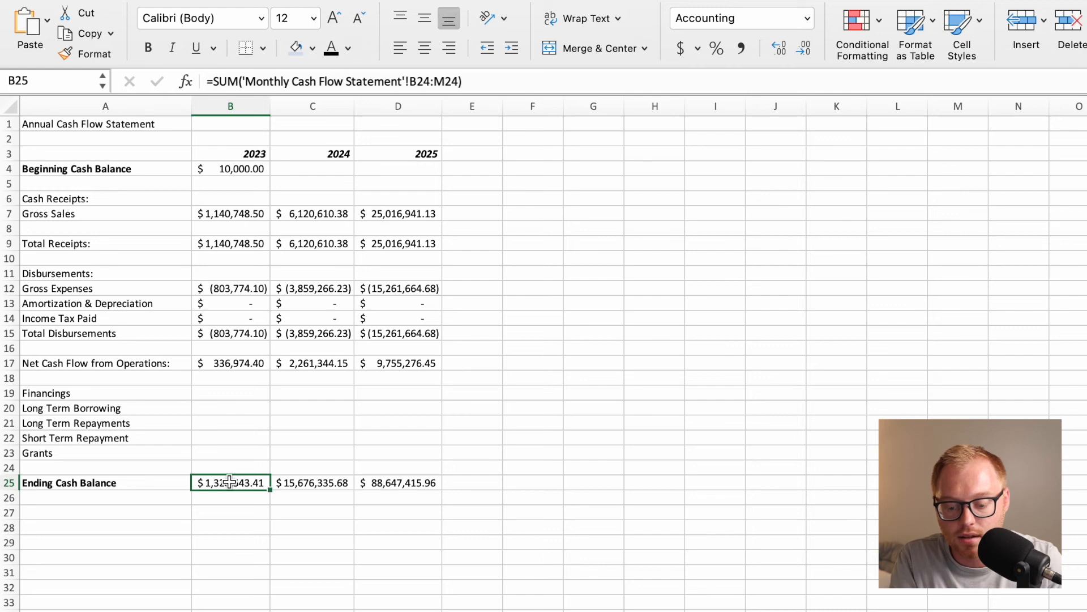
pyautogui.write('=')
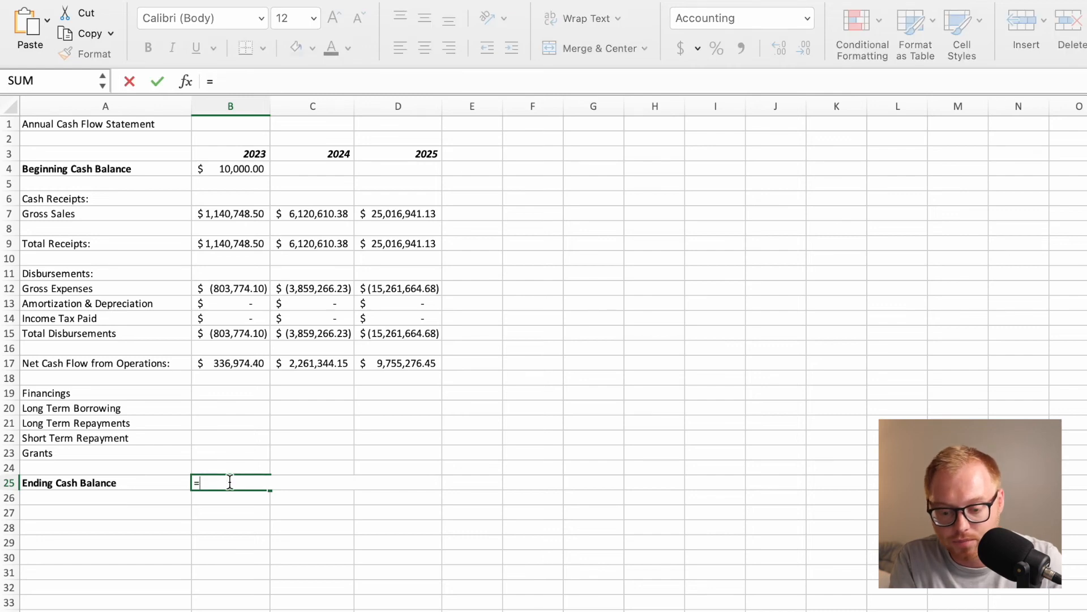
pyautogui.hotkey('ctrl', 'pageup')
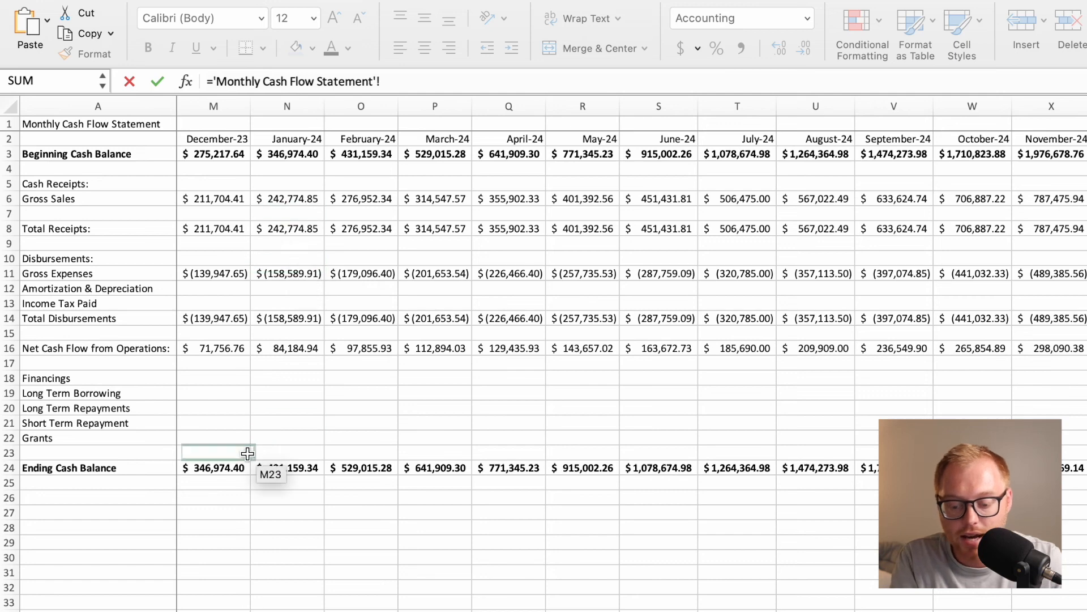
pyautogui.click(221, 466)
pyautogui.press('Return')
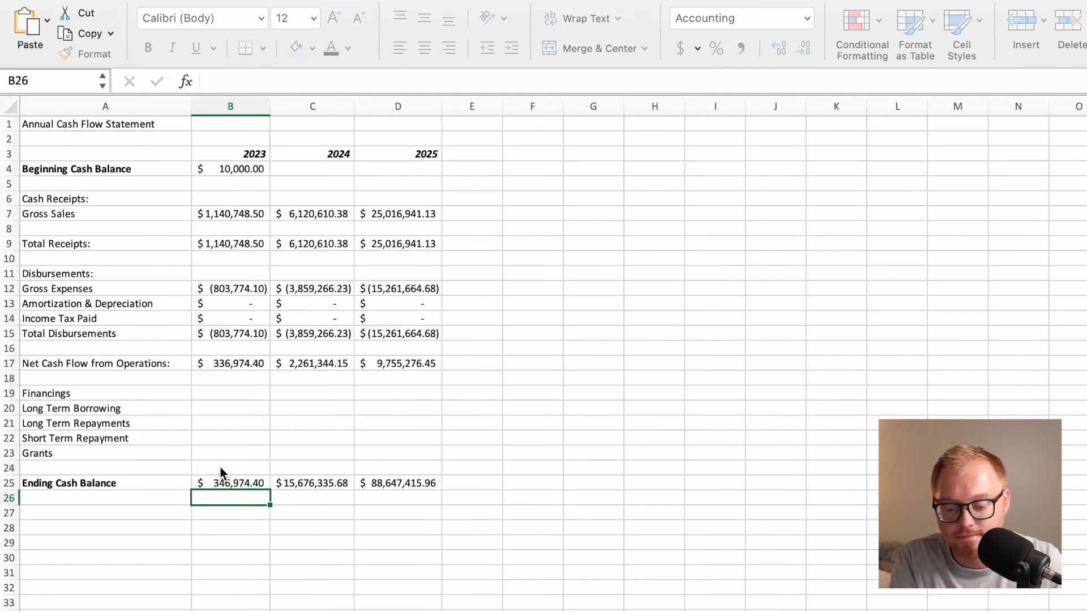
pyautogui.click(240, 480)
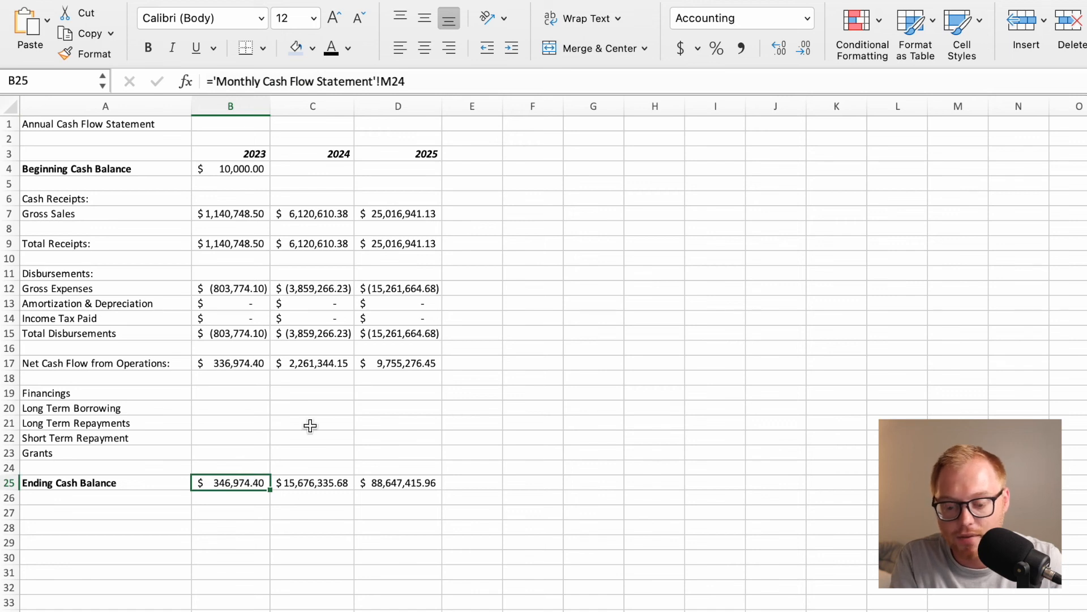
# Link the 2024 Beginning Cash Balance in C4 to the January-24 beginning balance, 'Monthly Cash Flow Statement'!N3.
pyautogui.click(323, 173)
pyautogui.write('=')
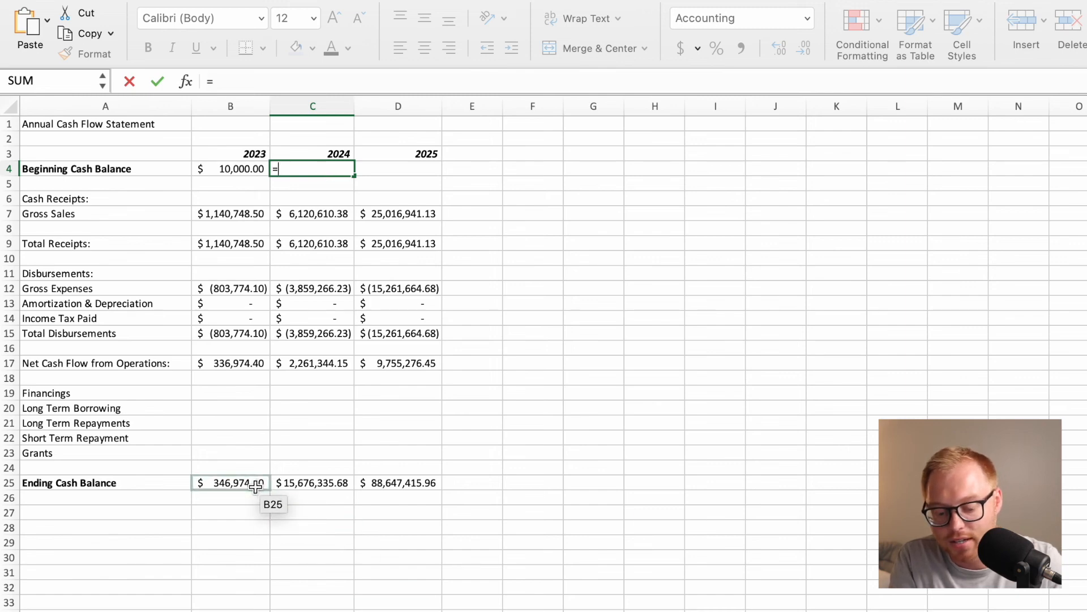
pyautogui.click(509, 611)
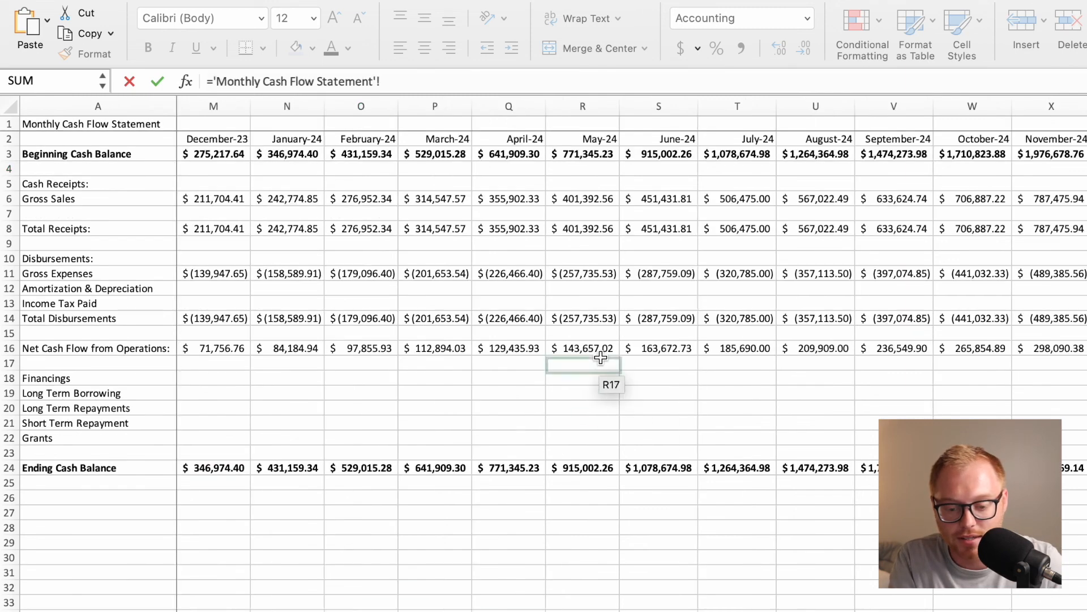
pyautogui.click(301, 154)
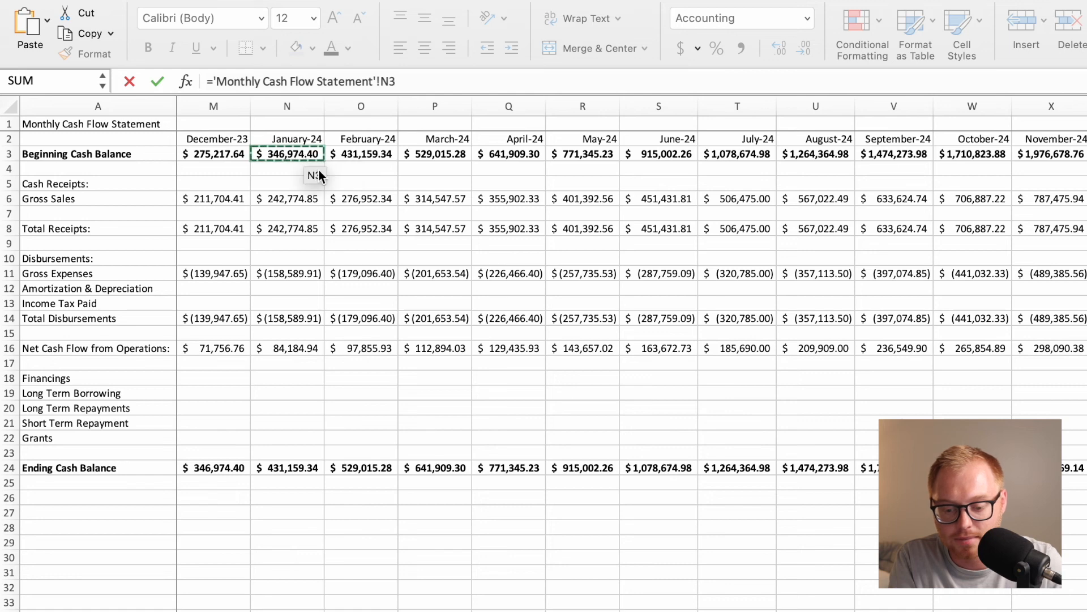
pyautogui.press('Return')
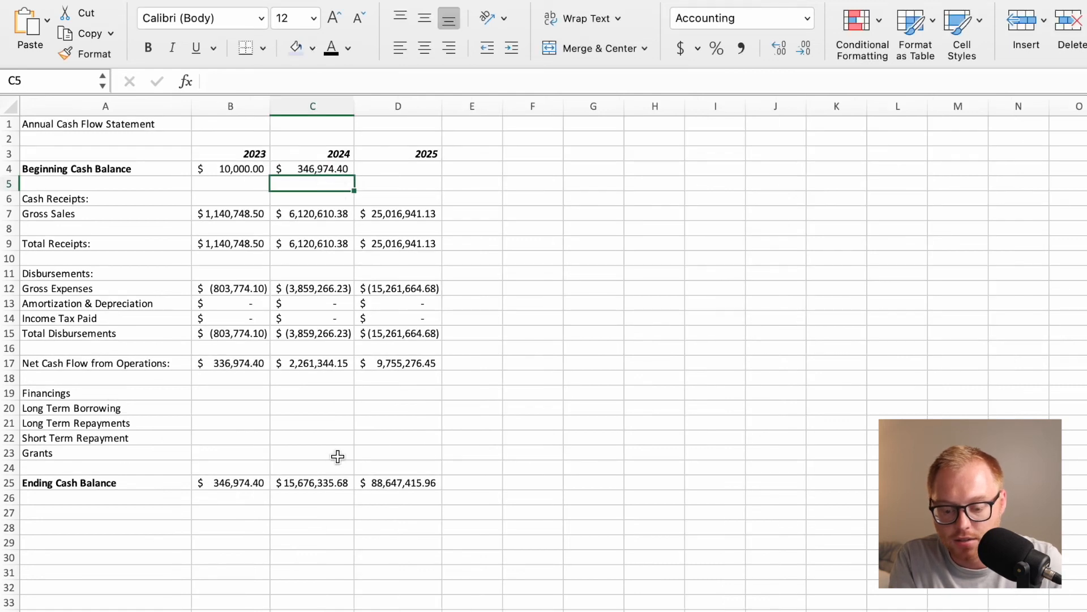
# Replace the 2024 Ending Cash Balance sum in C25 with a link to the December-24 ending balance, 'Monthly Cash Flow Statement'!Y24.
pyautogui.click(326, 482)
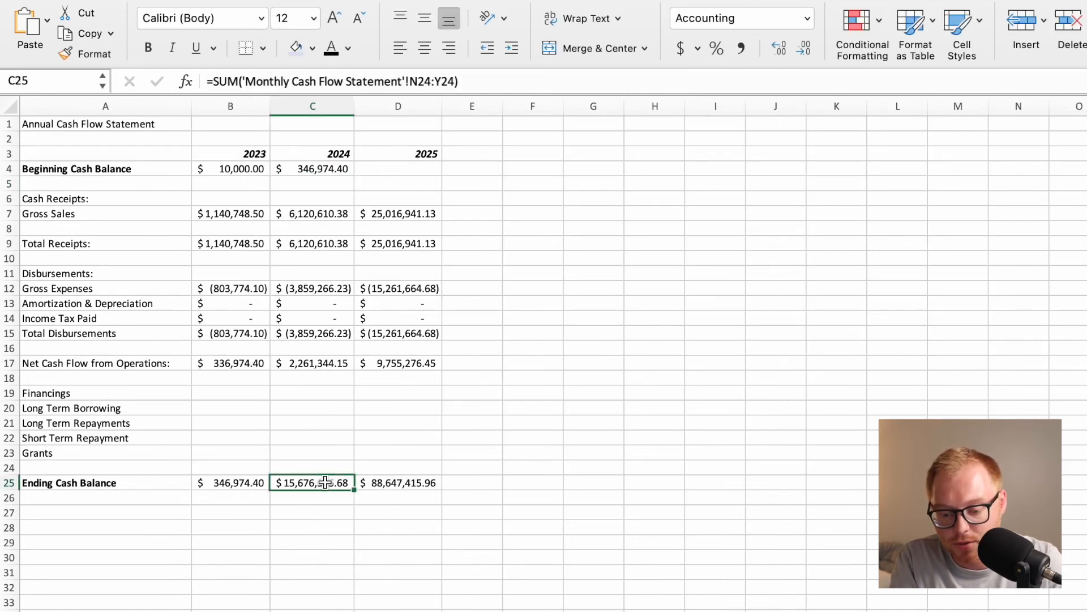
pyautogui.write('=')
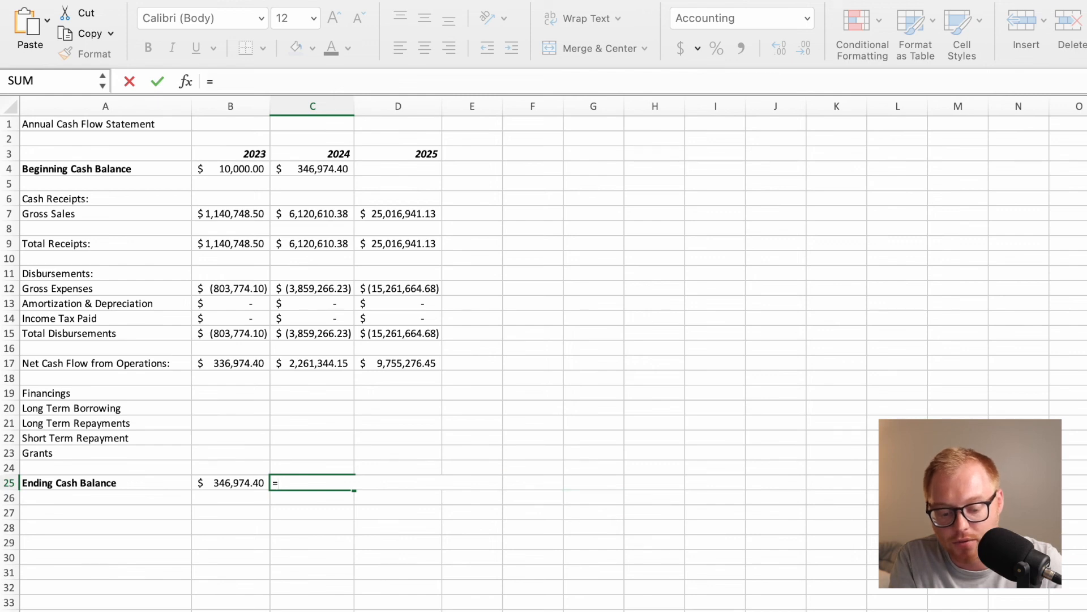
pyautogui.click(838, 610)
pyautogui.hscroll(3, 844, 514)
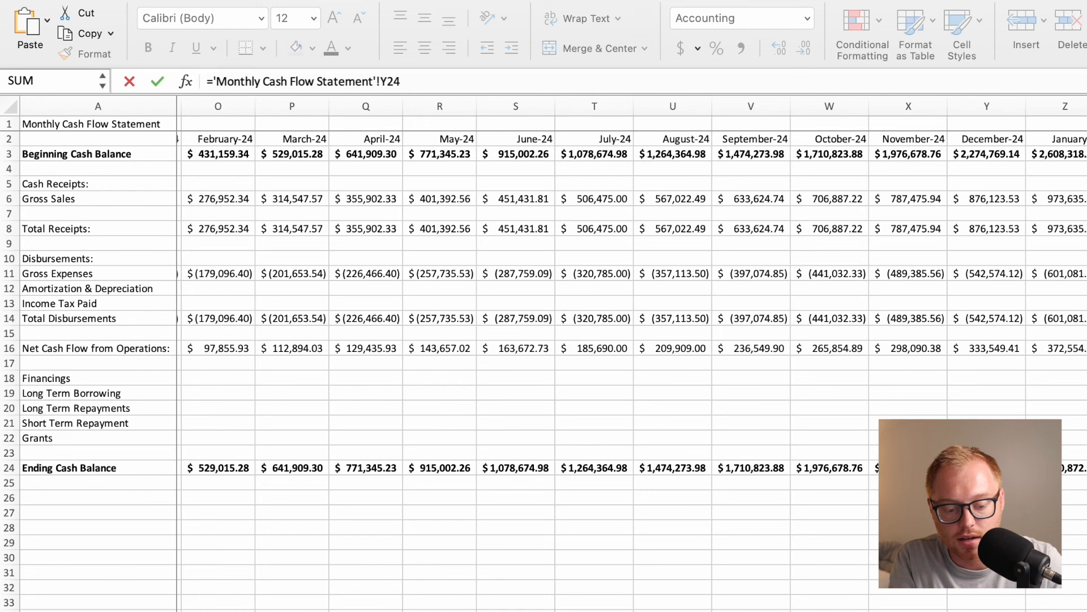
pyautogui.press('Return')
# Link the 2025 Beginning Cash Balance in D4 to the January-25 beginning balance, 'Monthly Cash Flow Statement'!Z3.
pyautogui.click(411, 169)
pyautogui.write('=')
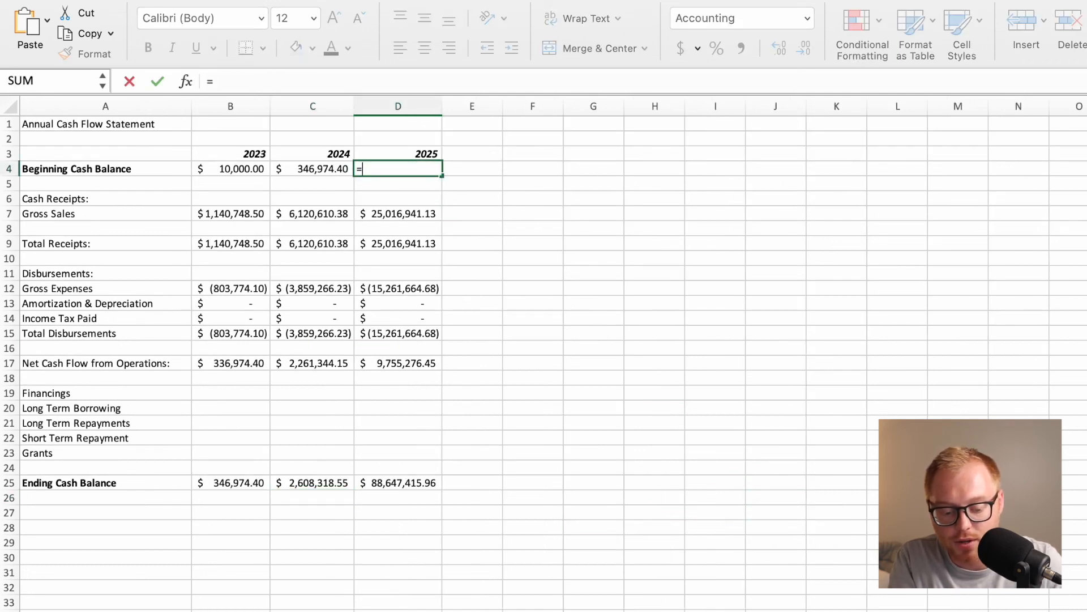
pyautogui.click(544, 611)
pyautogui.hscroll(2, 1067, 231)
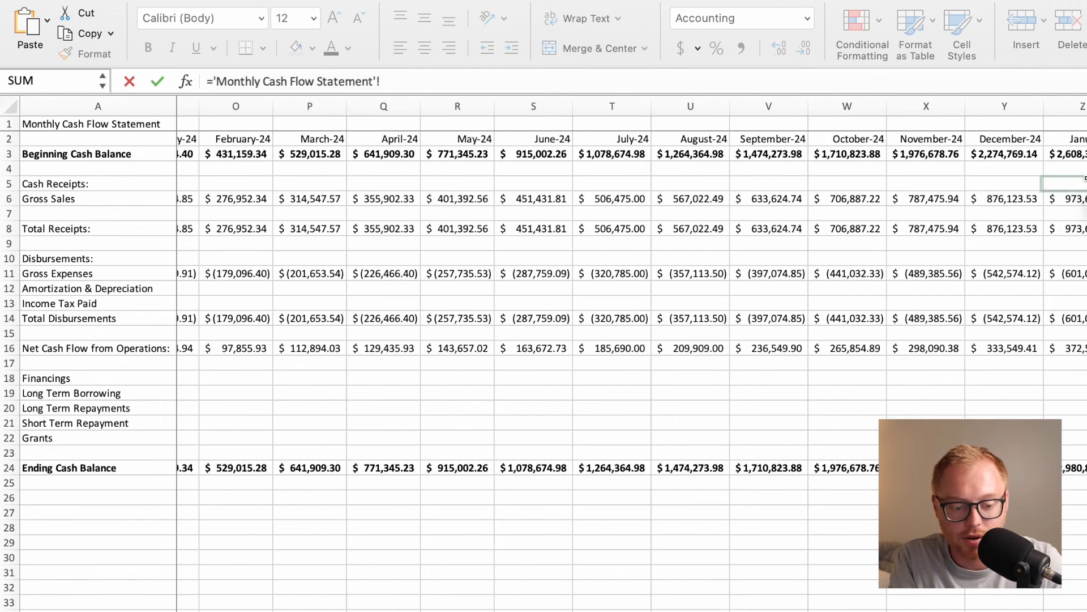
pyautogui.click(1084, 157)
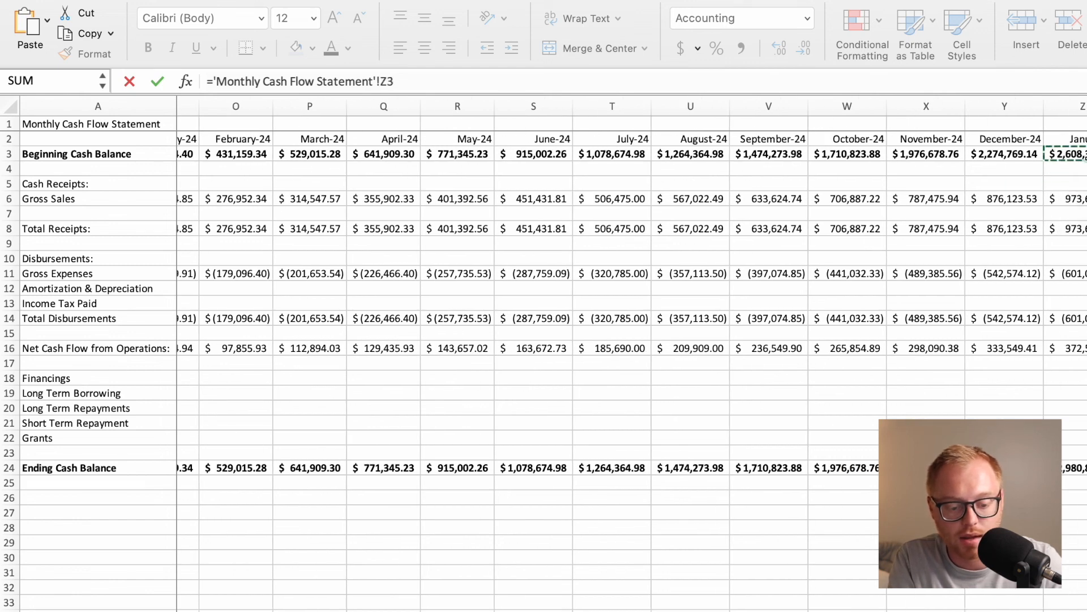
pyautogui.press('Return')
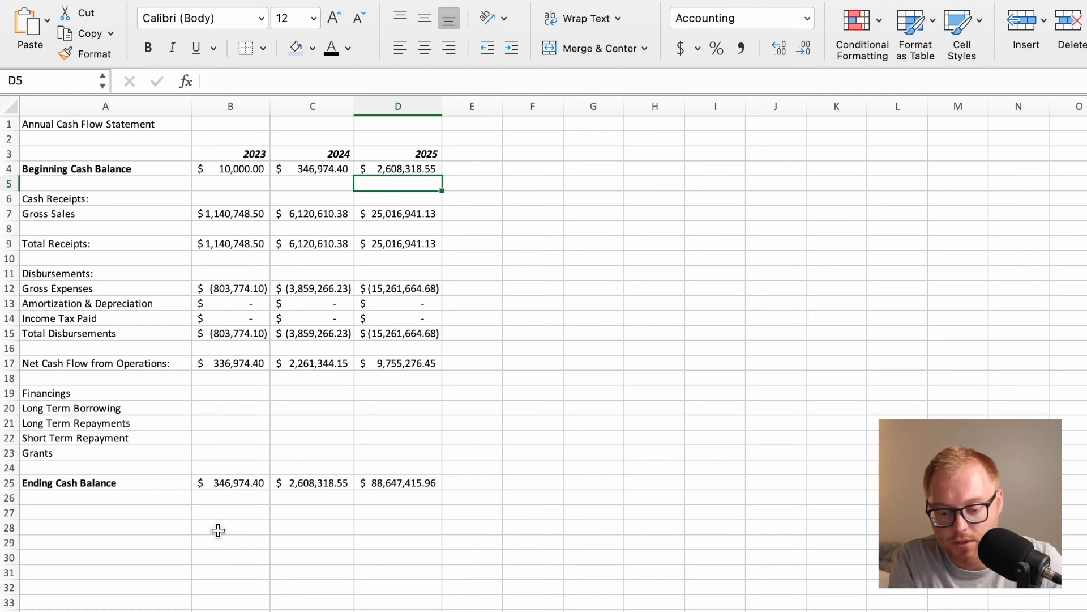
# Replace the 2025 Ending Cash Balance sum in D25 with a link to the December-25 ending balance on the Monthly Cash Flow Statement.
pyautogui.click(383, 482)
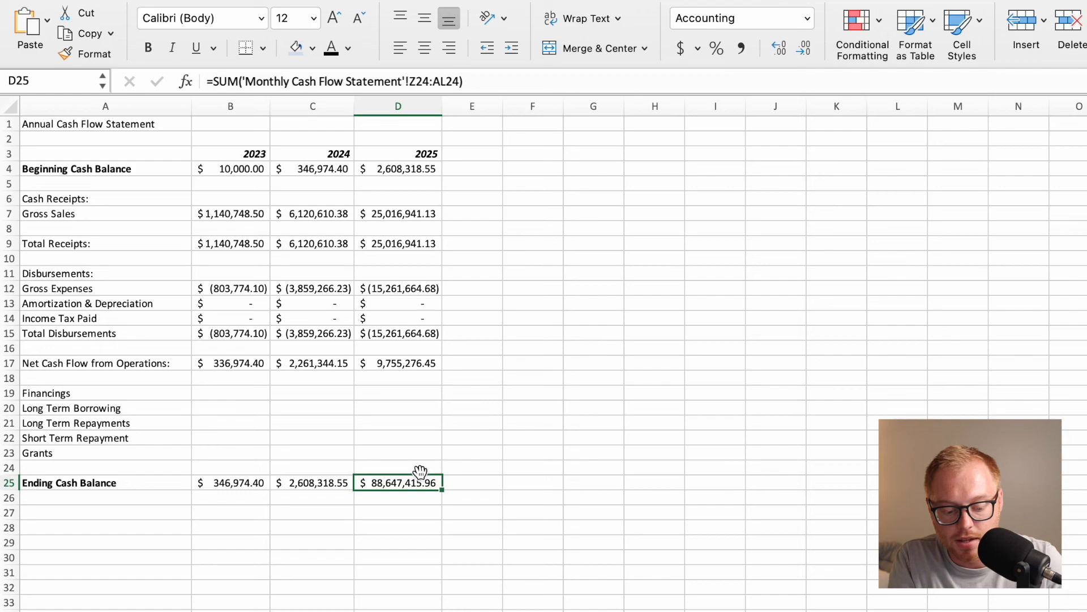
pyautogui.write('=')
pyautogui.hotkey('ctrl', 'pageup')
pyautogui.hscroll(14, 899, 264)
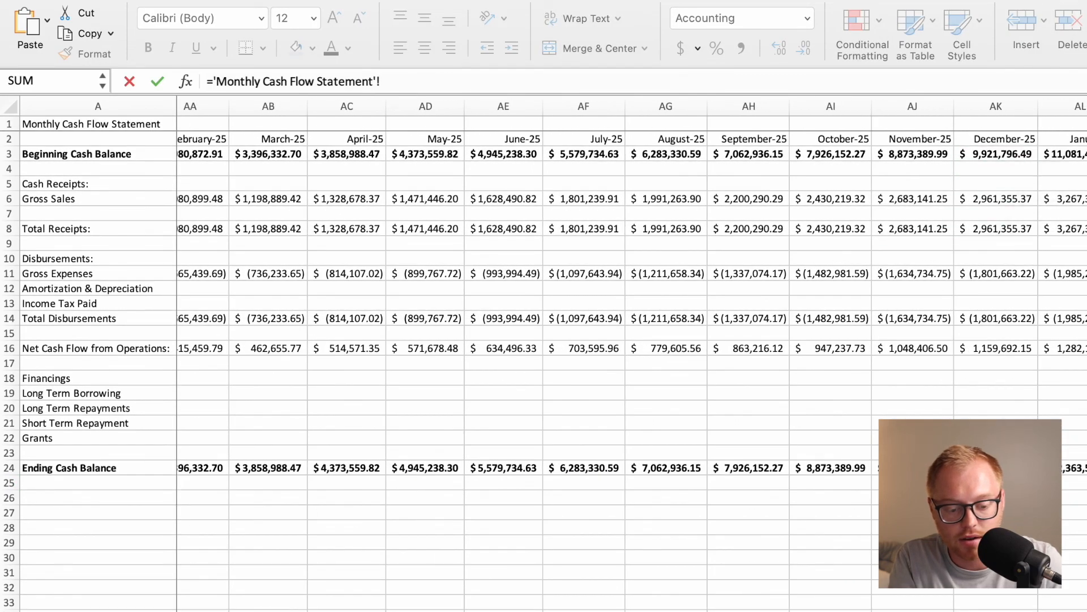
pyautogui.press('Return')
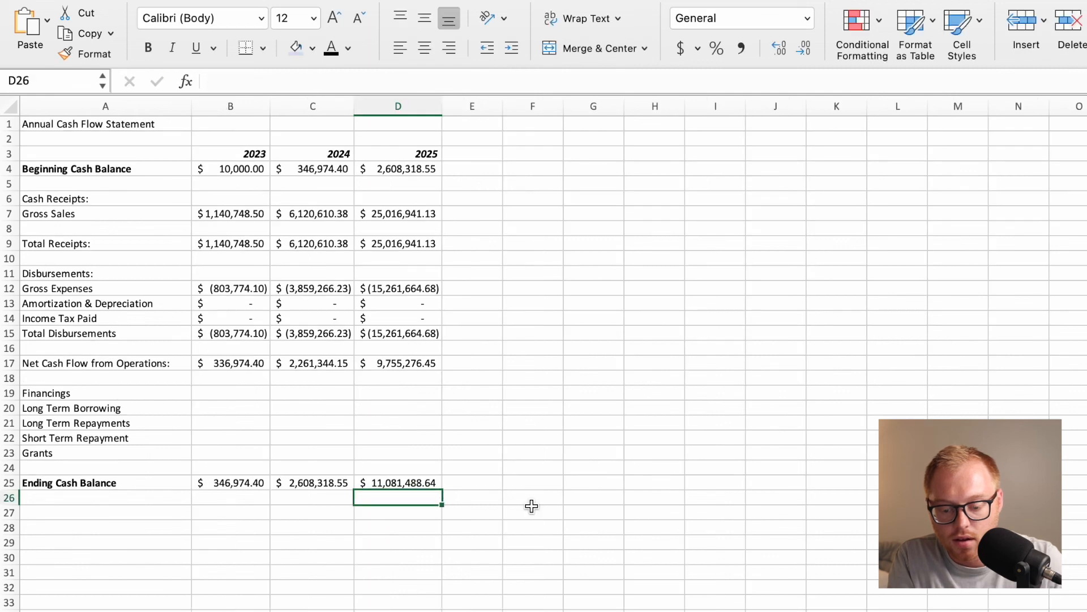
# Review the Annual Income Statement, Monthly Income Statement, Monthly Cash Flow Statement and Traffic Detail sheets in turn.
pyautogui.click(347, 529)
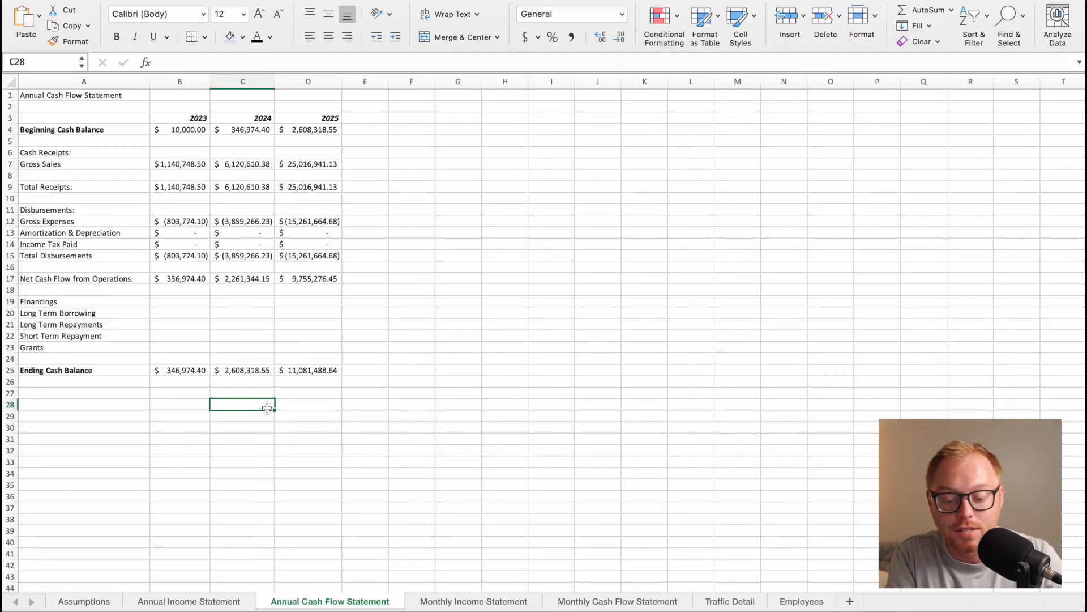
pyautogui.click(205, 606)
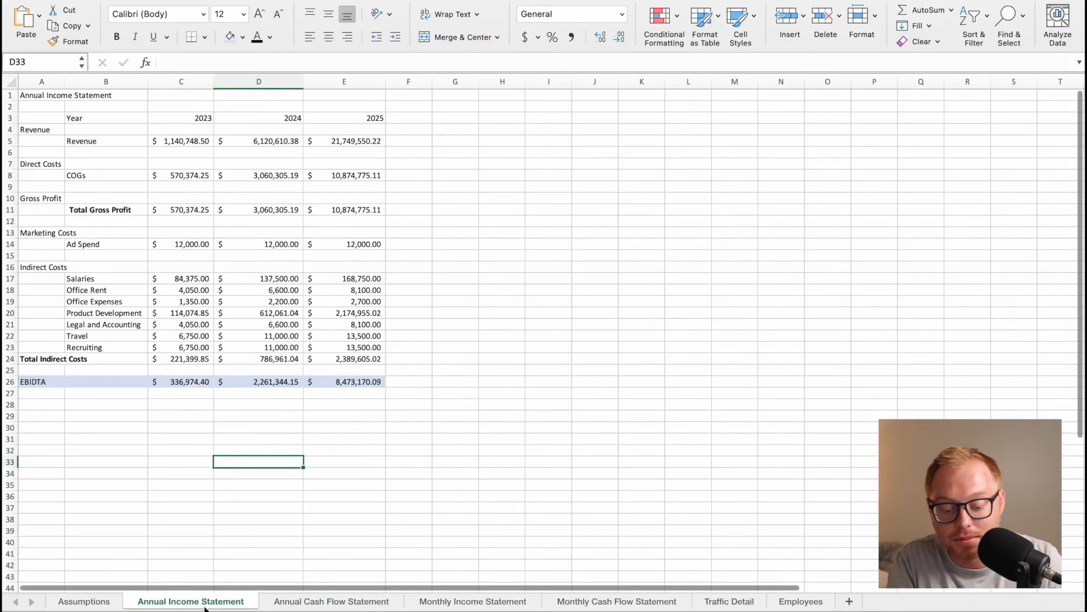
pyautogui.click(469, 599)
pyautogui.click(610, 602)
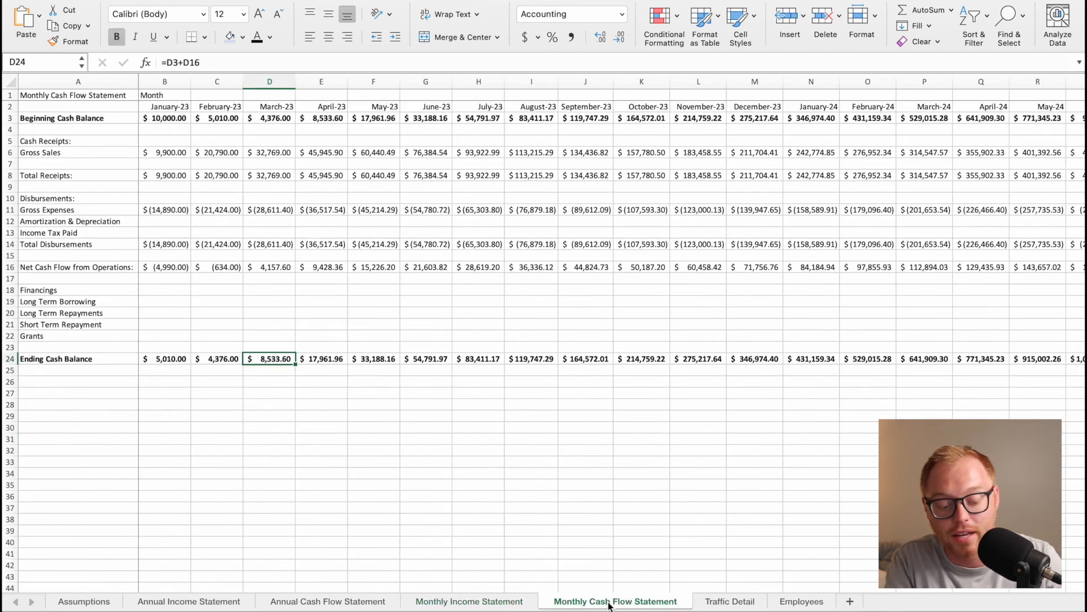
pyautogui.click(727, 604)
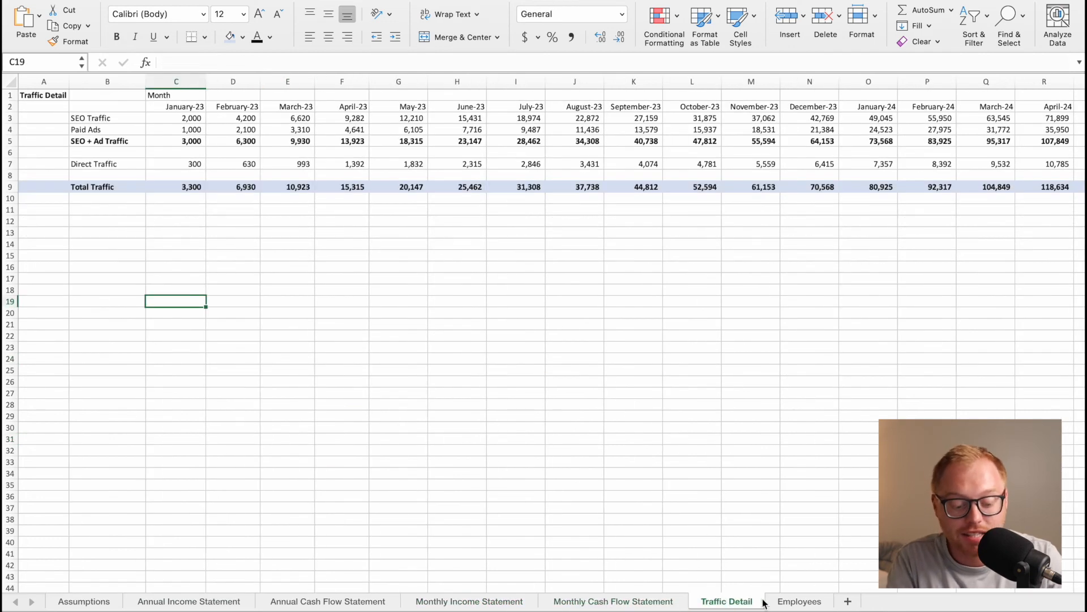
# Review the Employees, Assumptions, annual and monthly statement and Traffic Detail sheets in turn, ending on Assumptions.
pyautogui.click(799, 603)
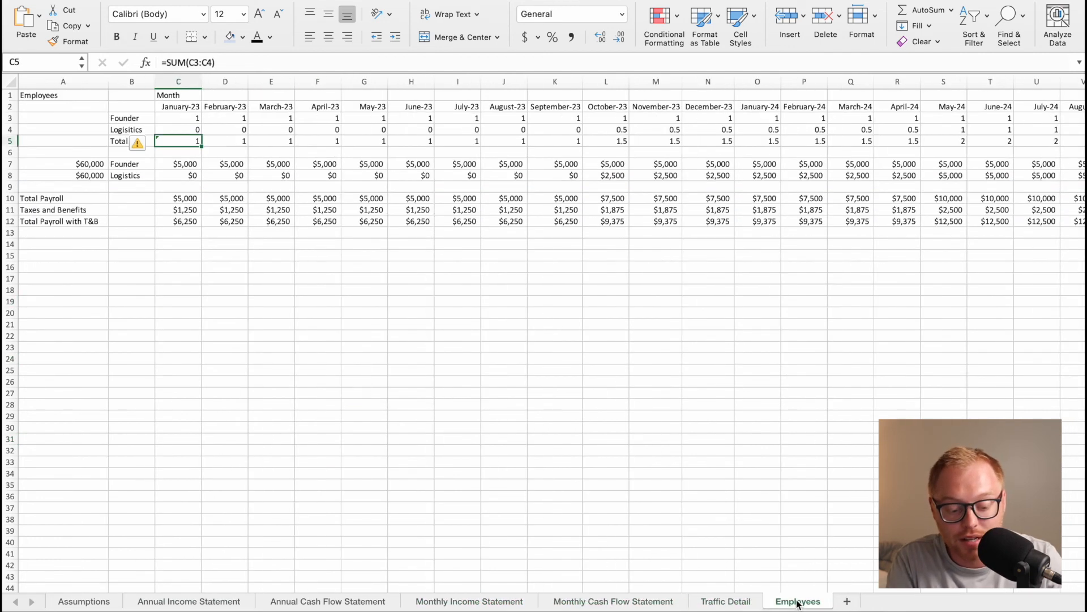
pyautogui.click(86, 601)
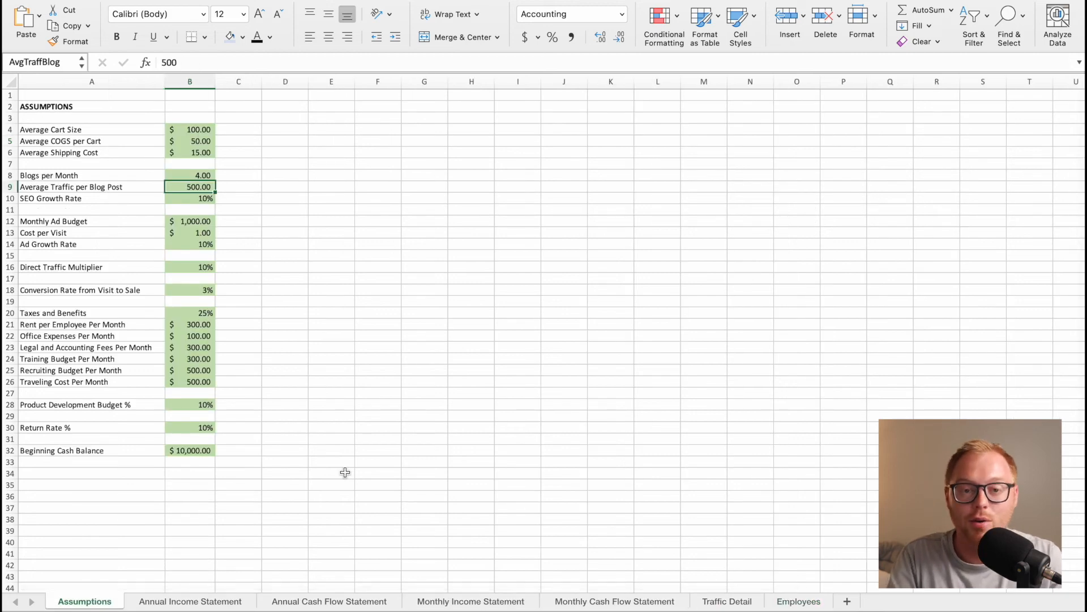
pyautogui.click(193, 602)
pyautogui.click(313, 602)
pyautogui.click(511, 607)
pyautogui.click(617, 602)
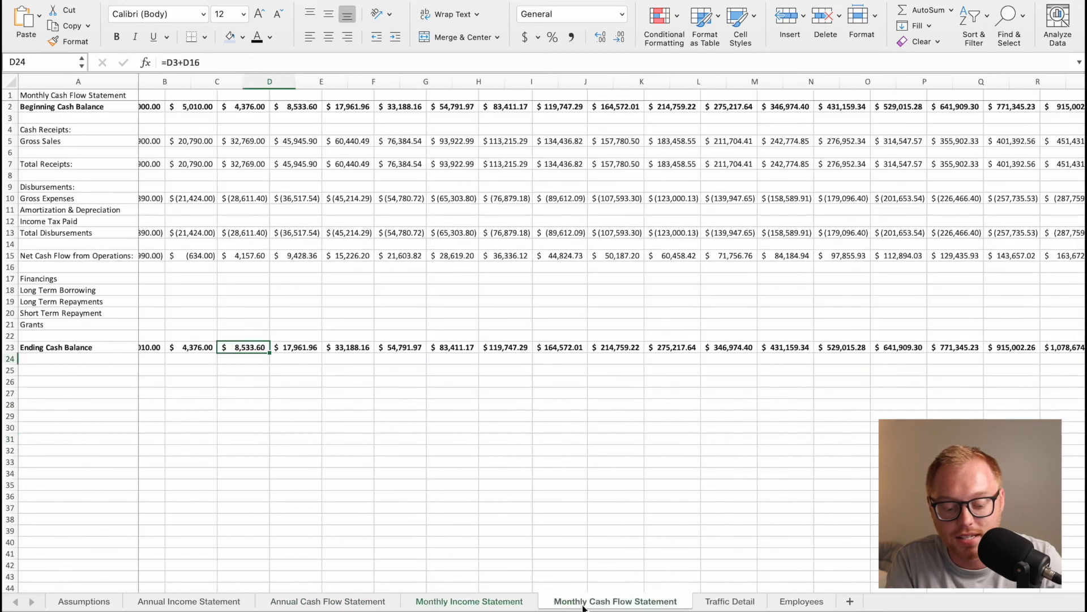
pyautogui.click(729, 602)
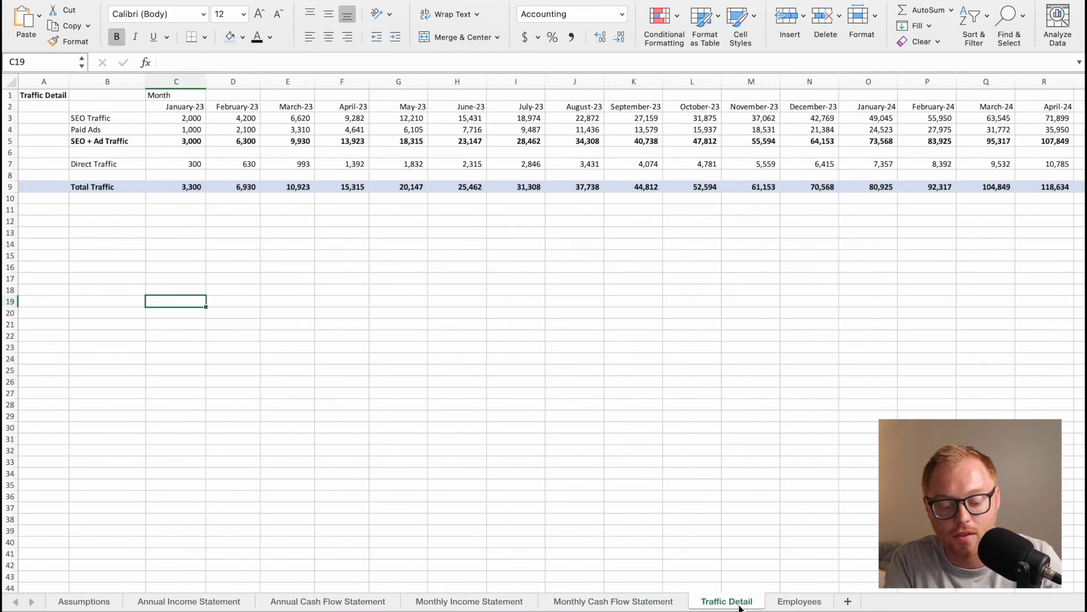
pyautogui.click(785, 604)
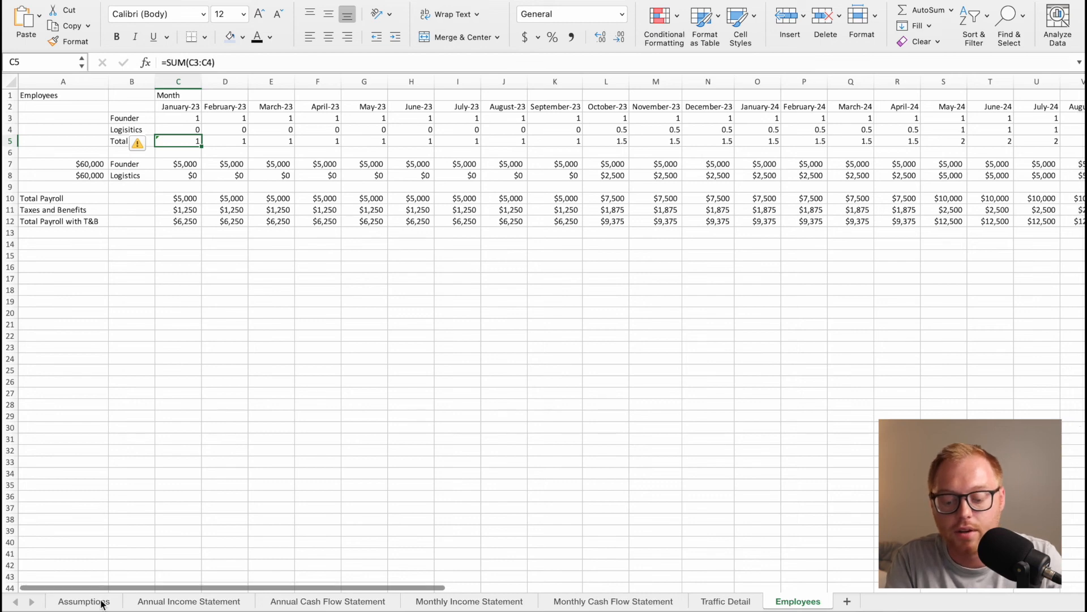
pyautogui.click(84, 601)
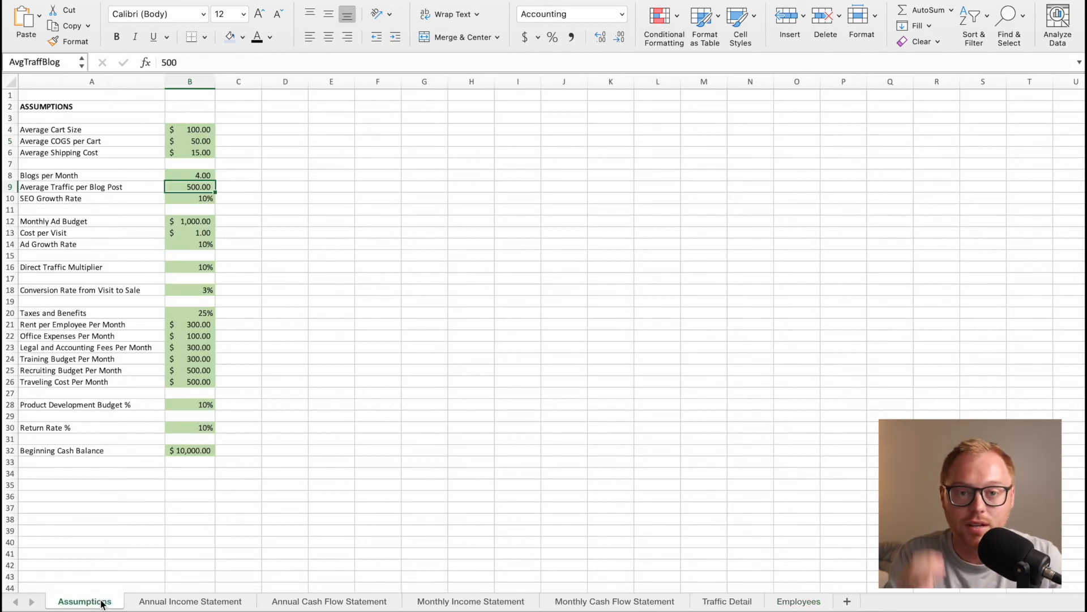
pyautogui.click(313, 269)
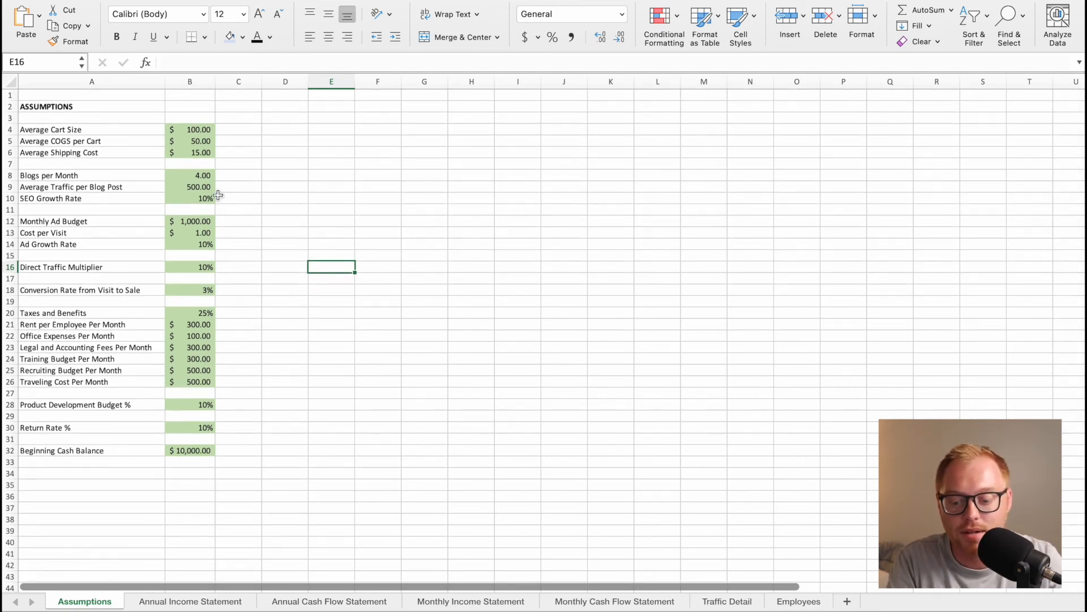
# Compare the Average Traffic per Blog Post assumption with the 2023 Ending Cash Balance row on the Monthly Cash Flow Statement.
pyautogui.click(197, 189)
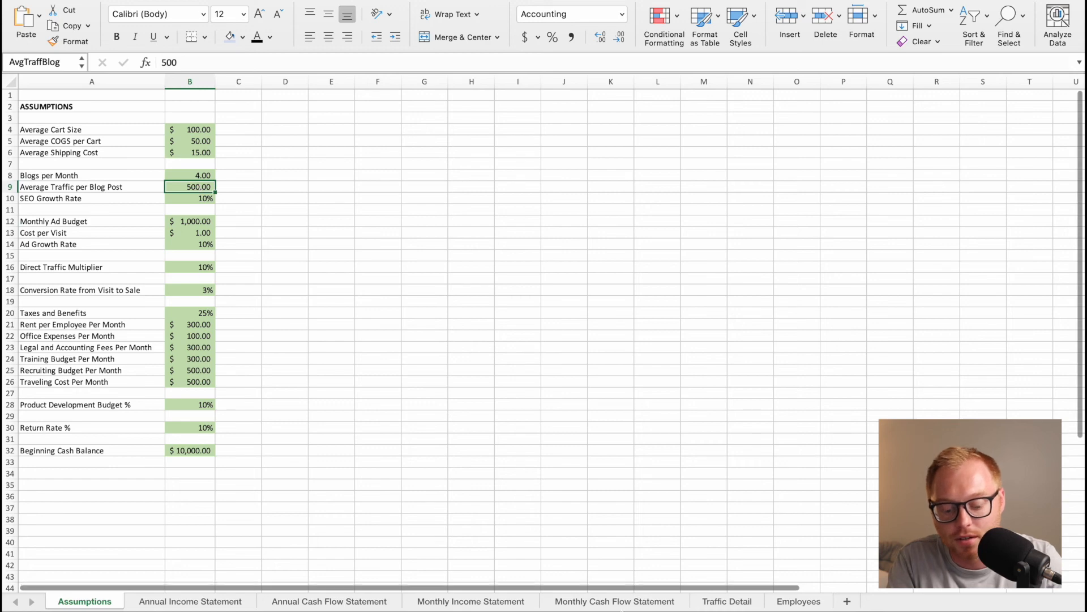
pyautogui.click(568, 606)
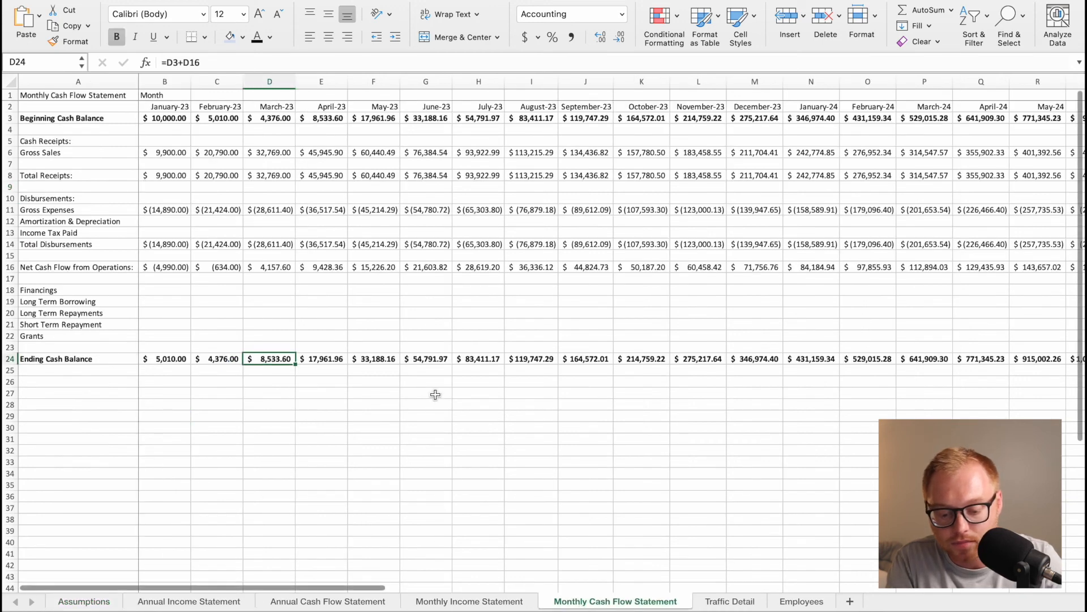
pyautogui.moveTo(179, 369); pyautogui.dragTo(538, 363)
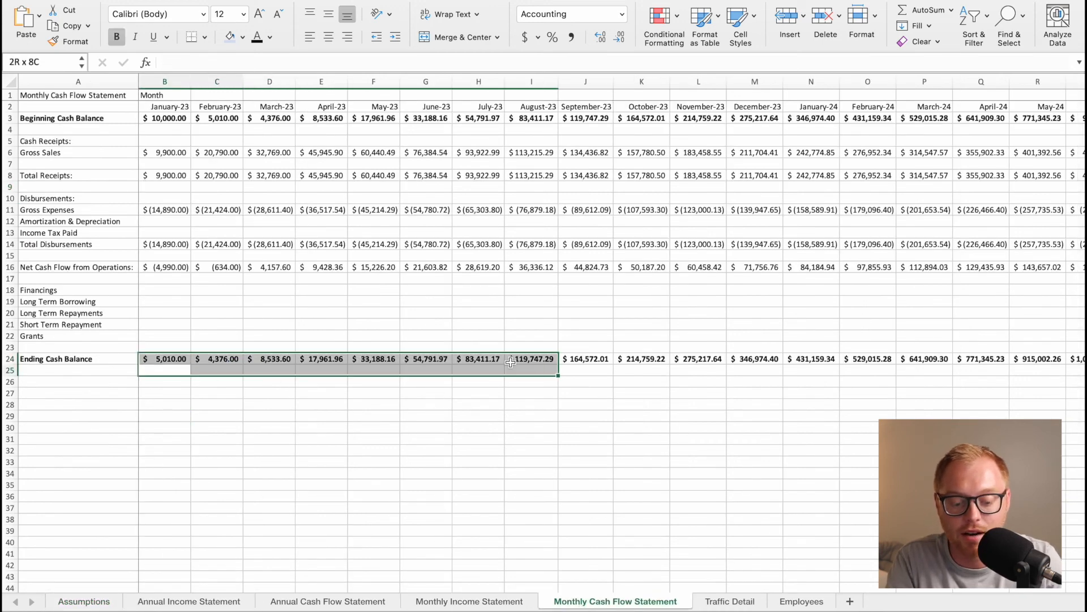
pyautogui.click(501, 416)
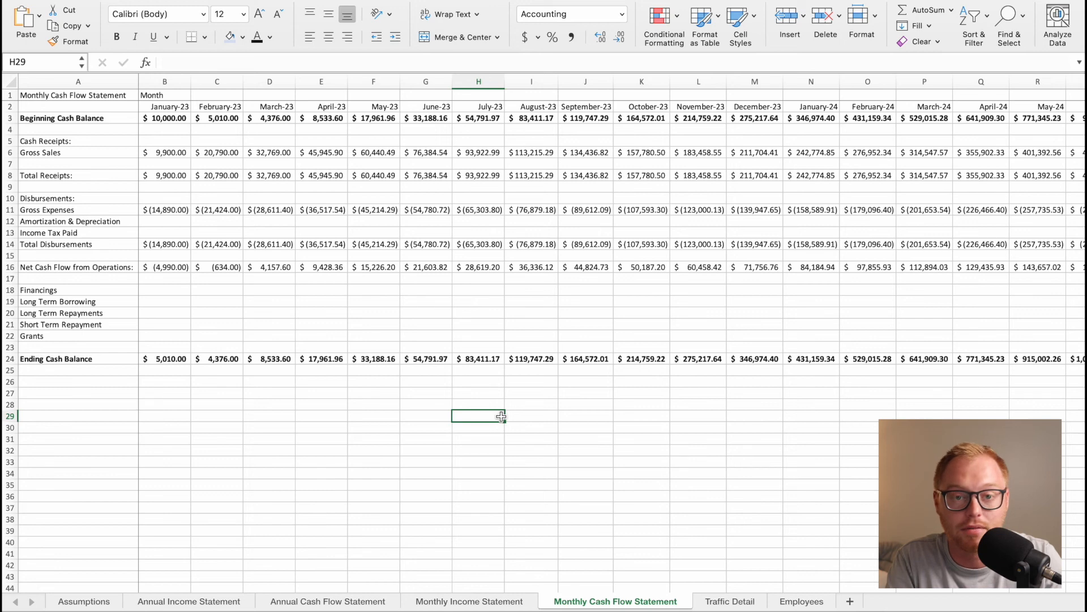
# Set Average Traffic per Blog Post to 100 and check the January to July 2023 Ending Cash Balances on the Monthly Cash Flow Statement.
pyautogui.click(94, 600)
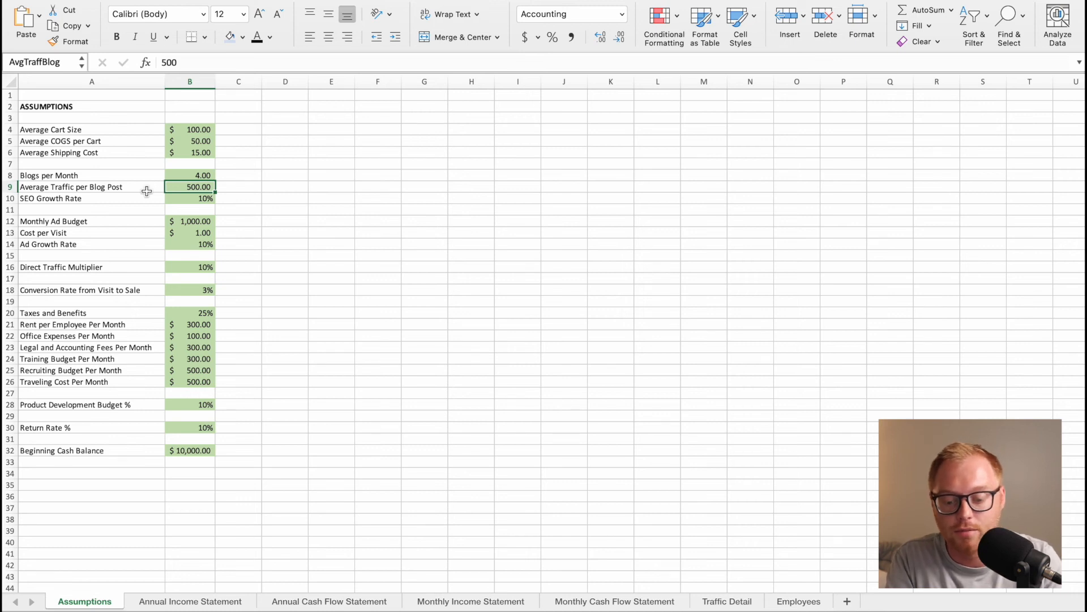
pyautogui.write('100')
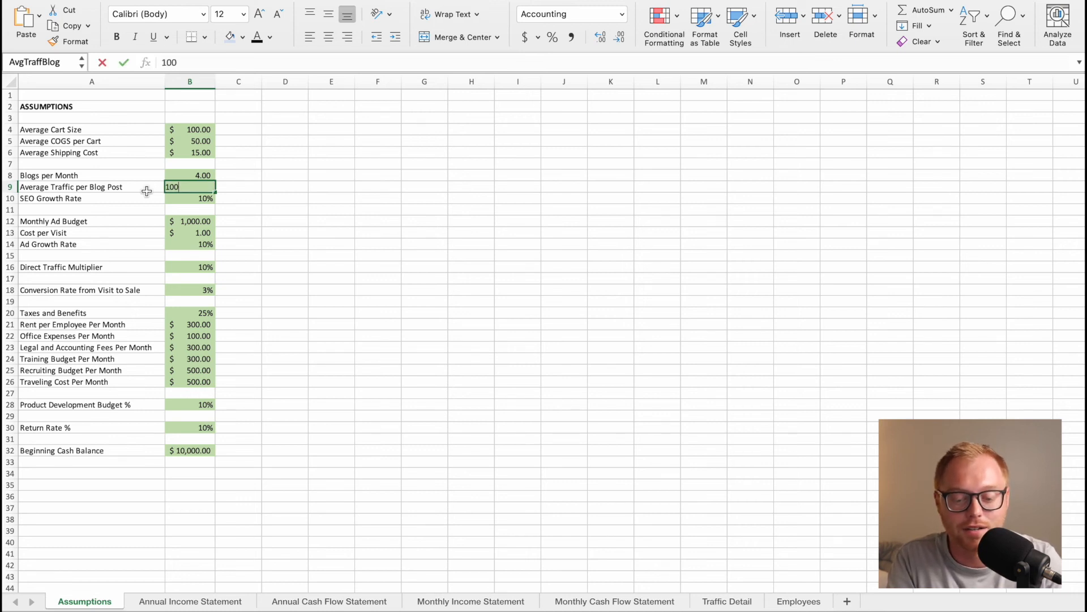
pyautogui.press('Return')
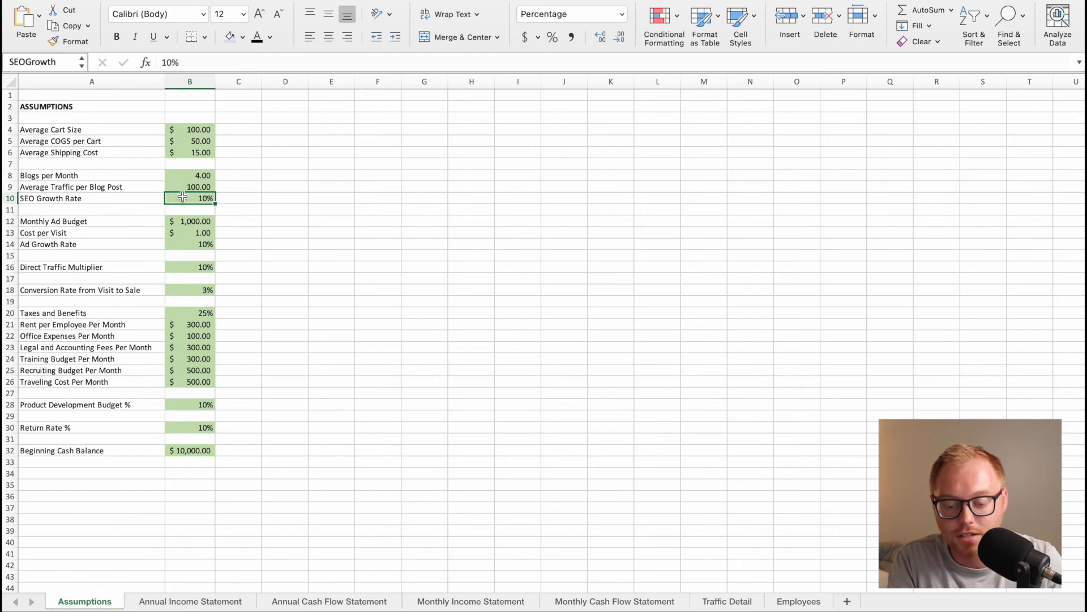
pyautogui.click(595, 604)
pyautogui.moveTo(176, 361); pyautogui.dragTo(481, 361)
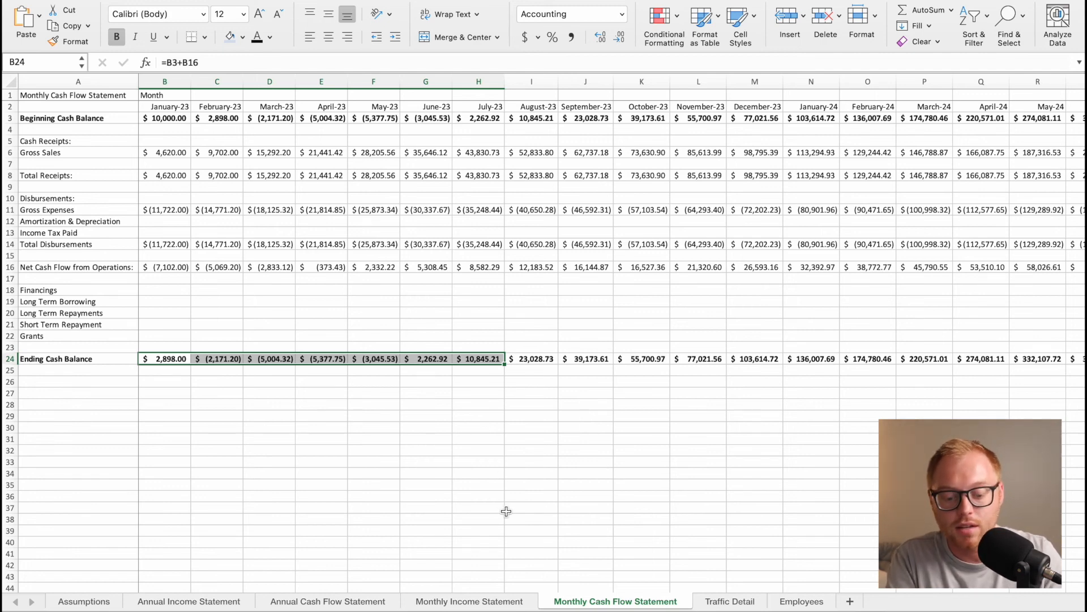
pyautogui.click(392, 473)
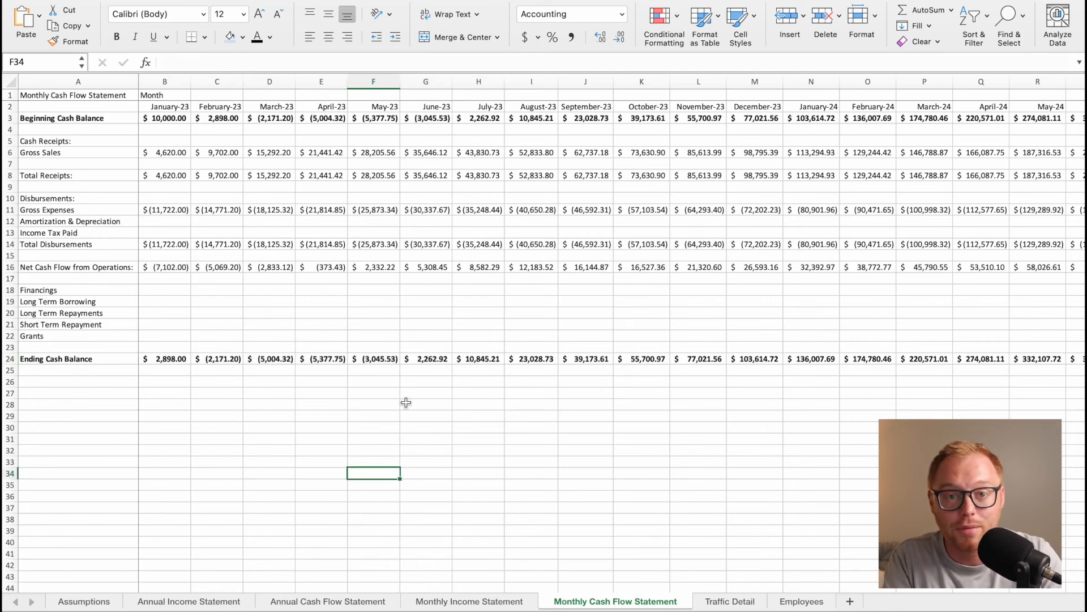
pyautogui.click(81, 600)
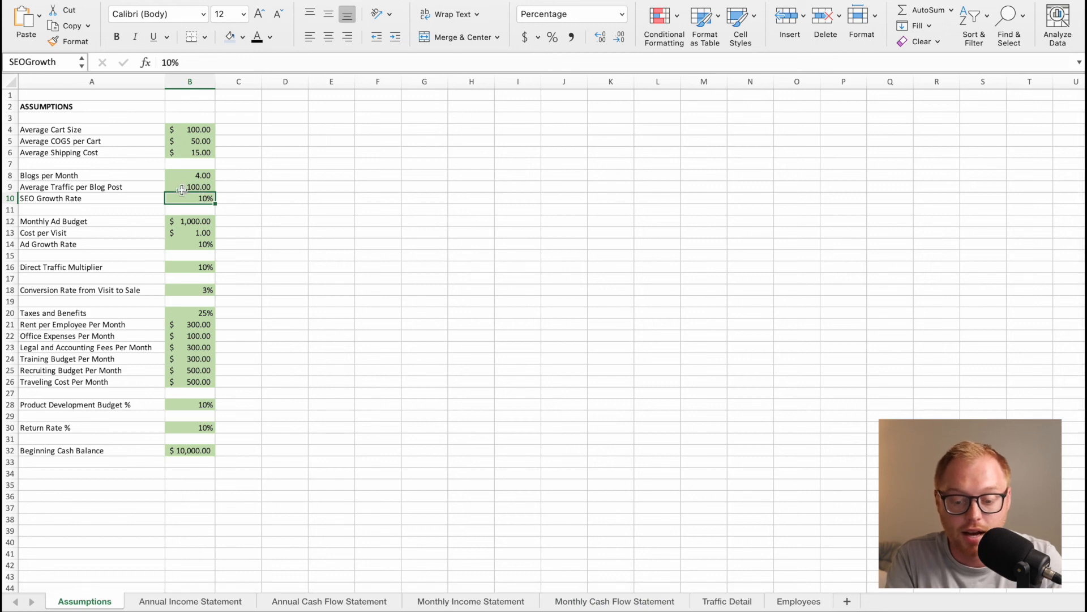
pyautogui.click(590, 599)
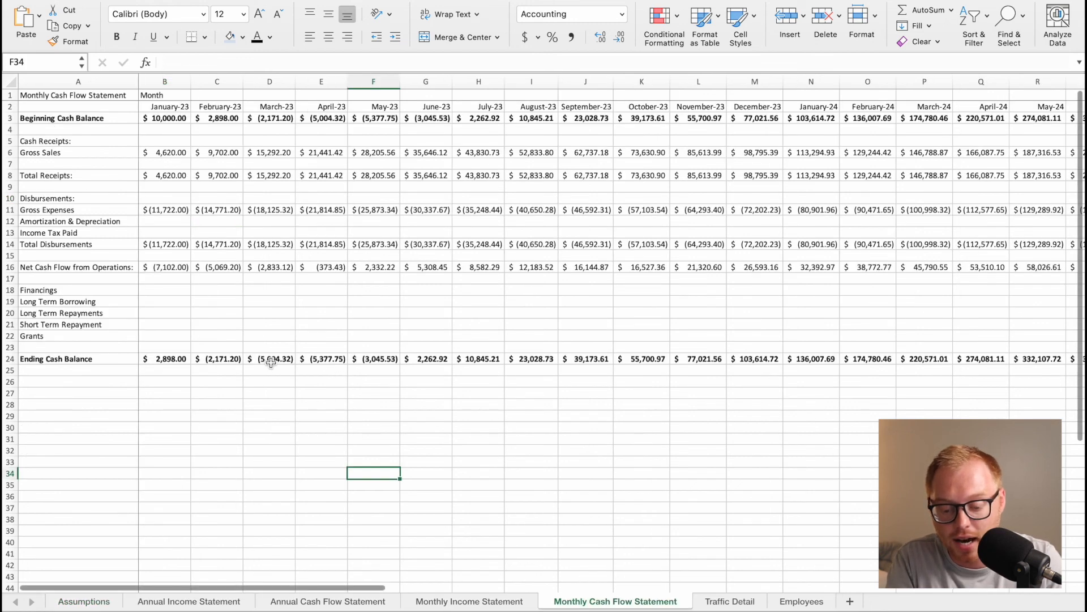
pyautogui.click(361, 360)
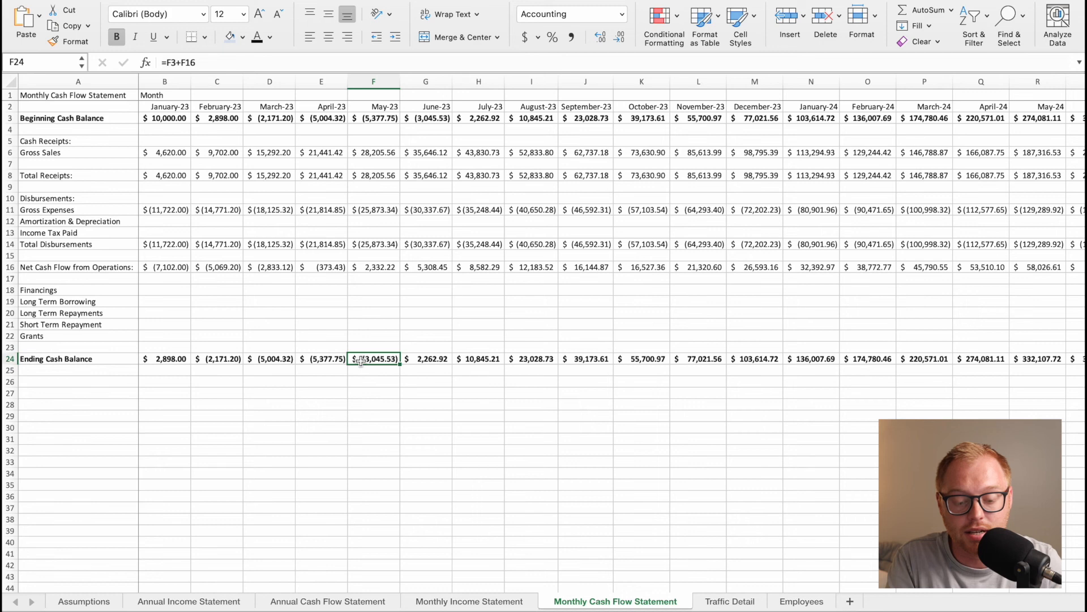
# Set Average Traffic per Blog Post to 300 and check the January to May 2023 Ending Cash Balances on the Monthly Cash Flow Statement.
pyautogui.click(84, 601)
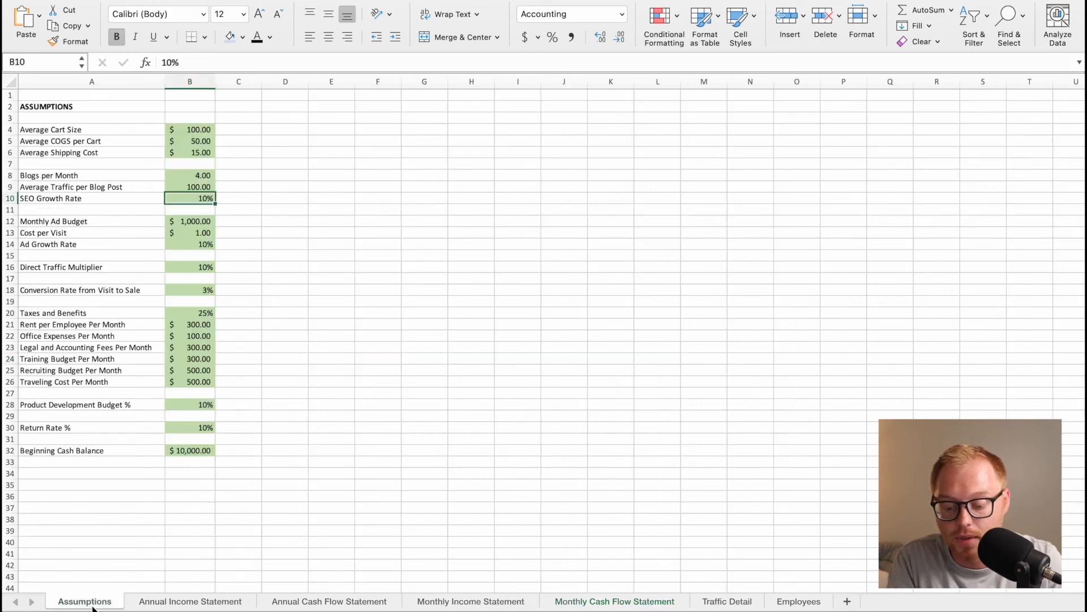
pyautogui.click(202, 187)
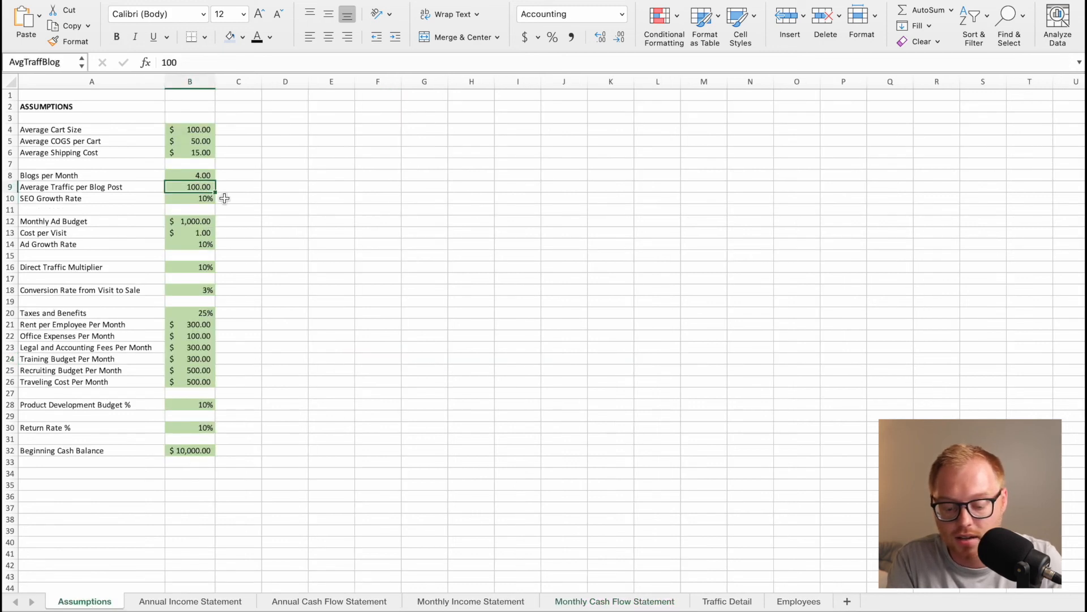
pyautogui.write('300')
pyautogui.press('Return')
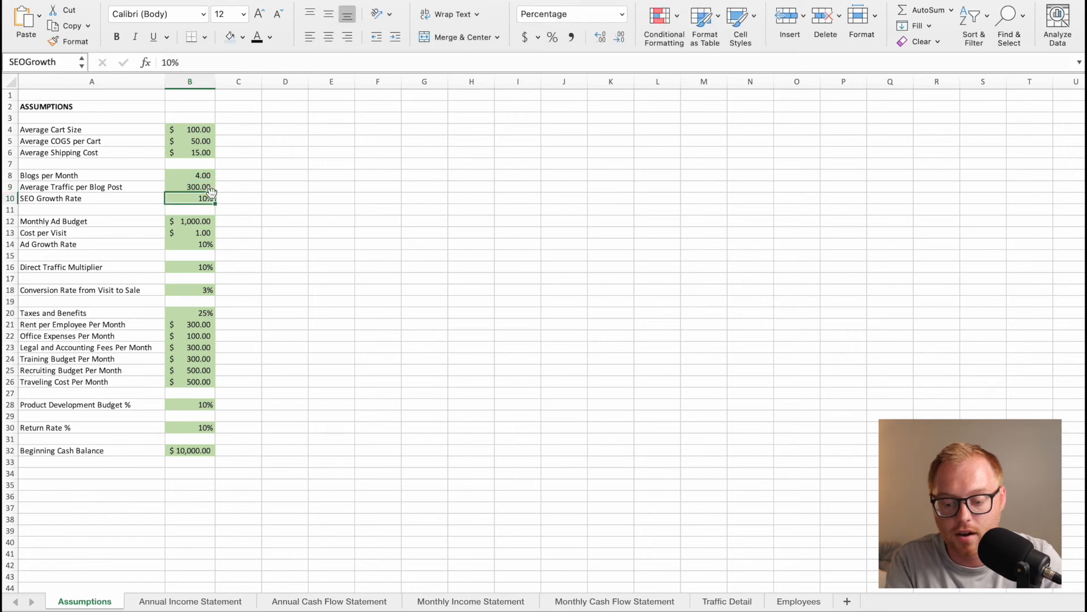
pyautogui.click(606, 601)
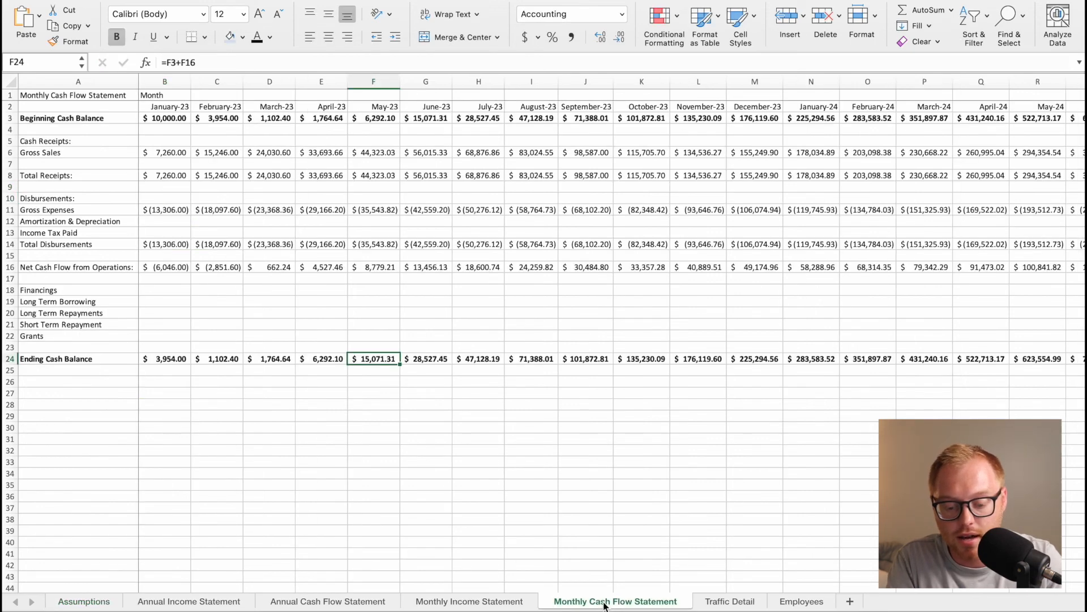
pyautogui.click(348, 396)
pyautogui.moveTo(220, 361); pyautogui.dragTo(261, 354)
pyautogui.click(234, 386)
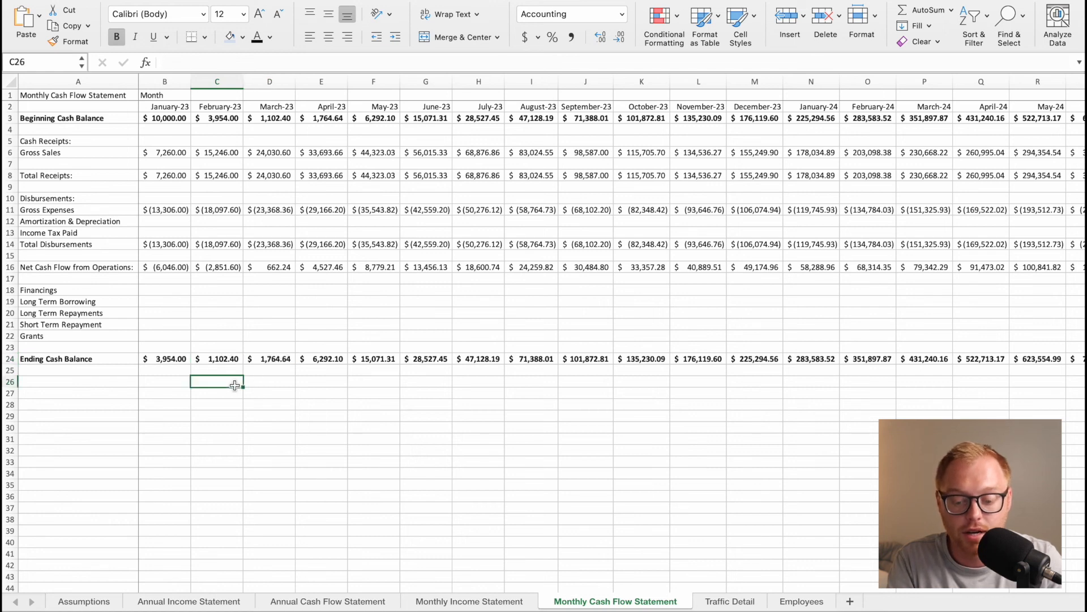
pyautogui.click(218, 359)
pyautogui.moveTo(271, 359); pyautogui.dragTo(355, 355)
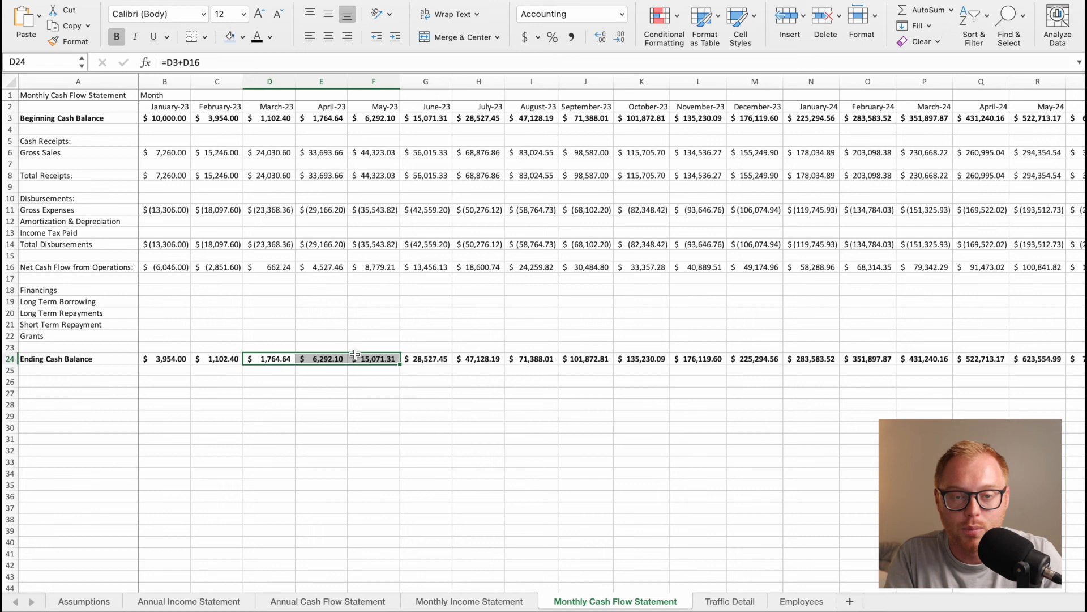
# Set the SEO Growth Rate assumption to 5% and check the early-2023 Ending Cash Balances on the Monthly Cash Flow Statement.
pyautogui.click(105, 600)
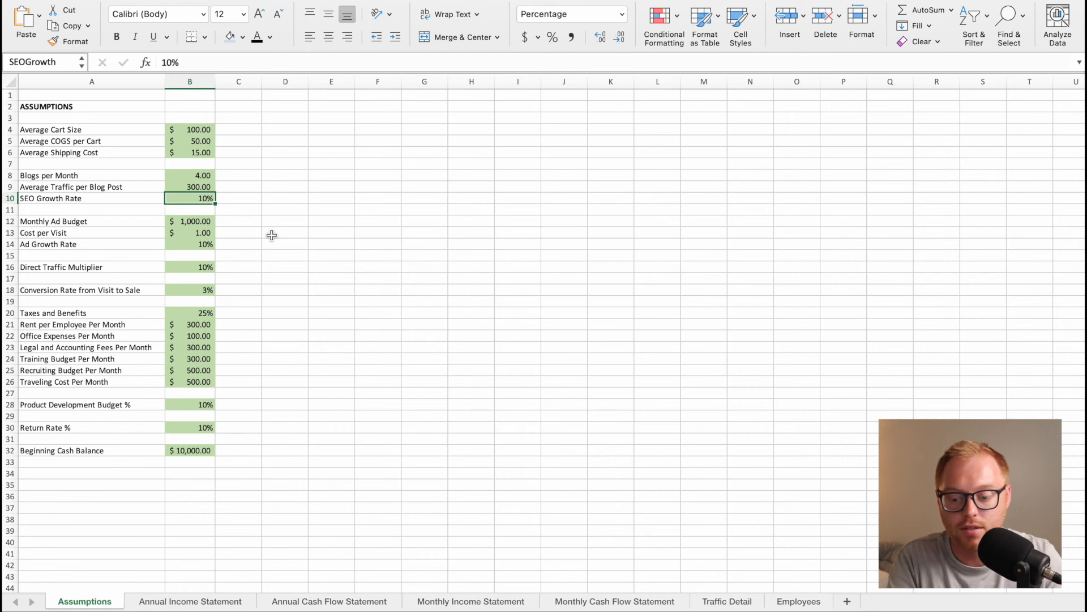
pyautogui.click(96, 197)
pyautogui.click(190, 195)
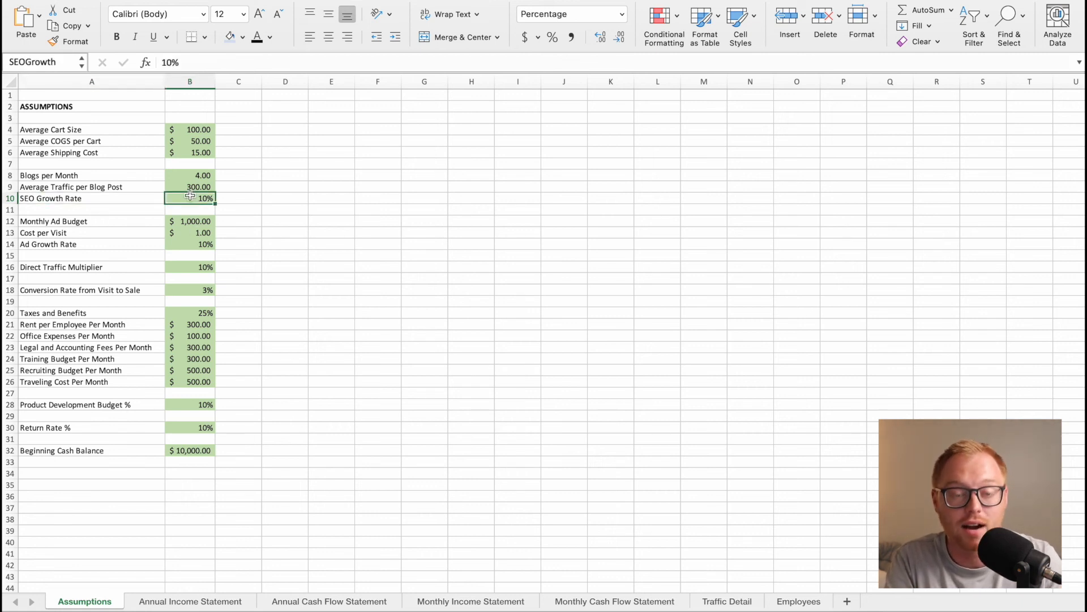
pyautogui.write('5')
pyautogui.press('Return')
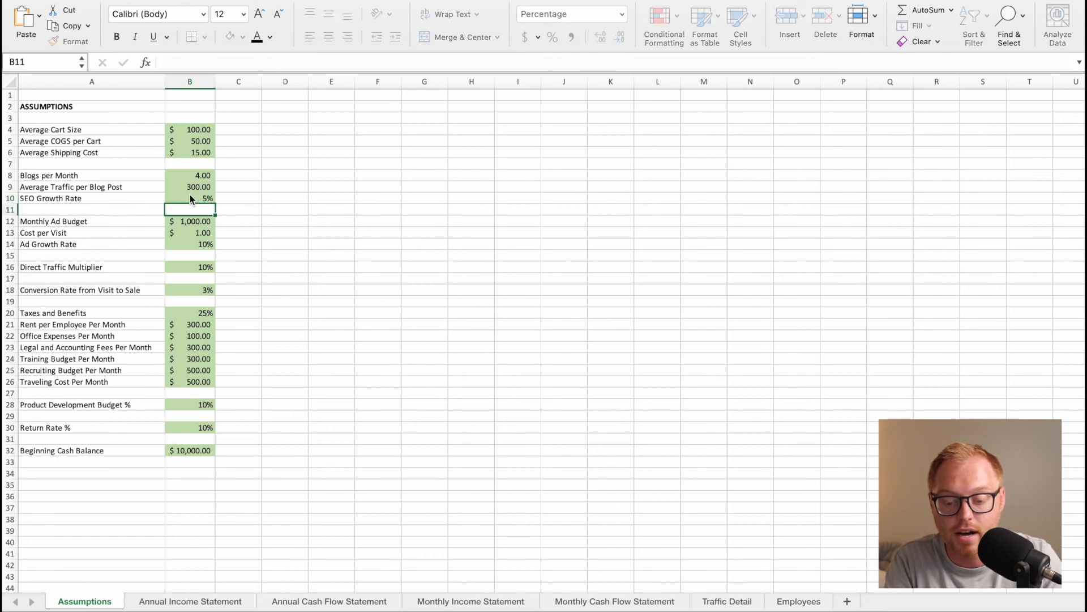
pyautogui.click(617, 601)
pyautogui.click(376, 393)
pyautogui.moveTo(197, 361); pyautogui.dragTo(344, 360)
pyautogui.click(370, 381)
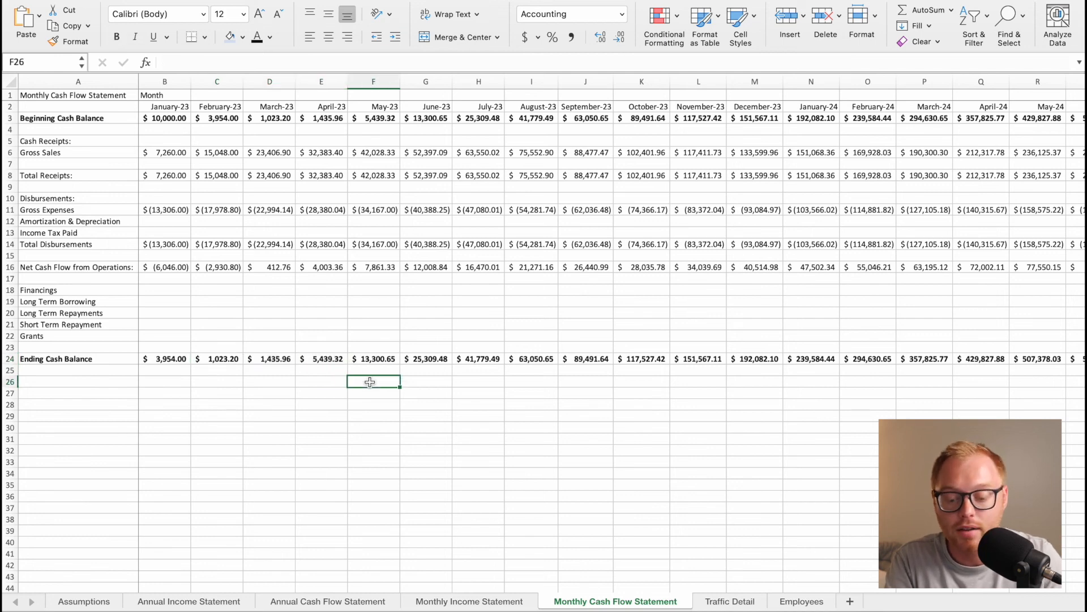
# Set Blogs per Month to 8 in the Assumptions and check the Ending Cash Balance row on the Monthly Cash Flow Statement.
pyautogui.click(85, 601)
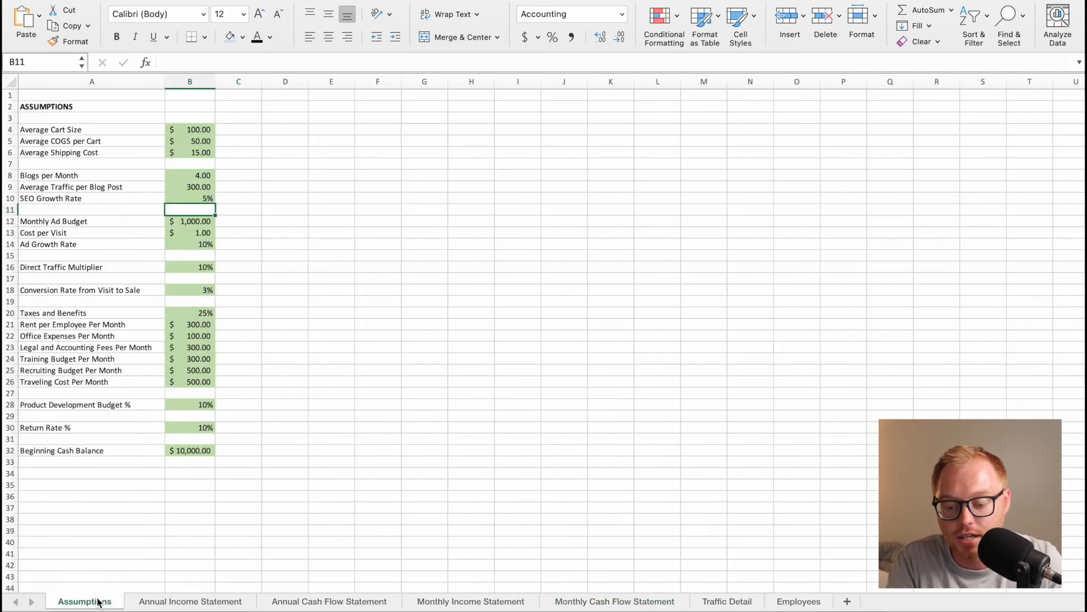
pyautogui.click(193, 187)
pyautogui.click(295, 187)
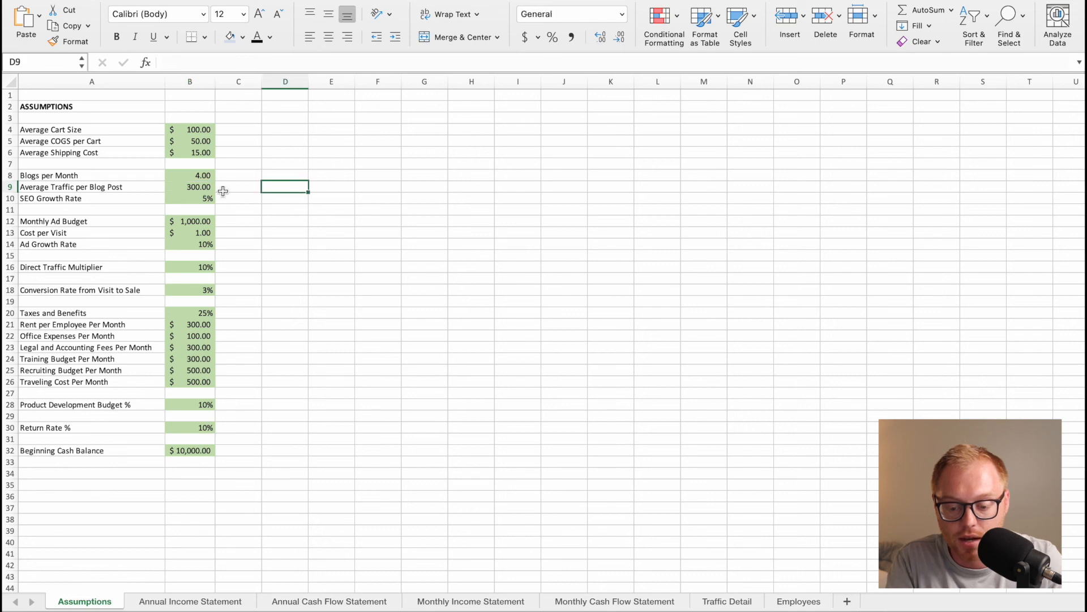
pyautogui.click(203, 176)
pyautogui.write('8')
pyautogui.press('Return')
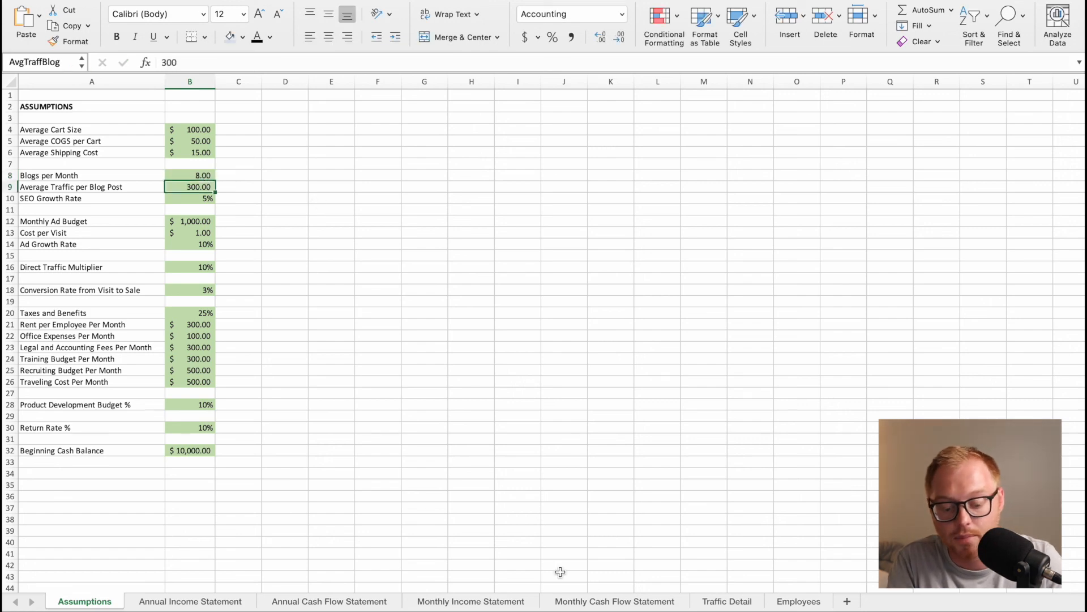
pyautogui.click(589, 599)
pyautogui.click(231, 365)
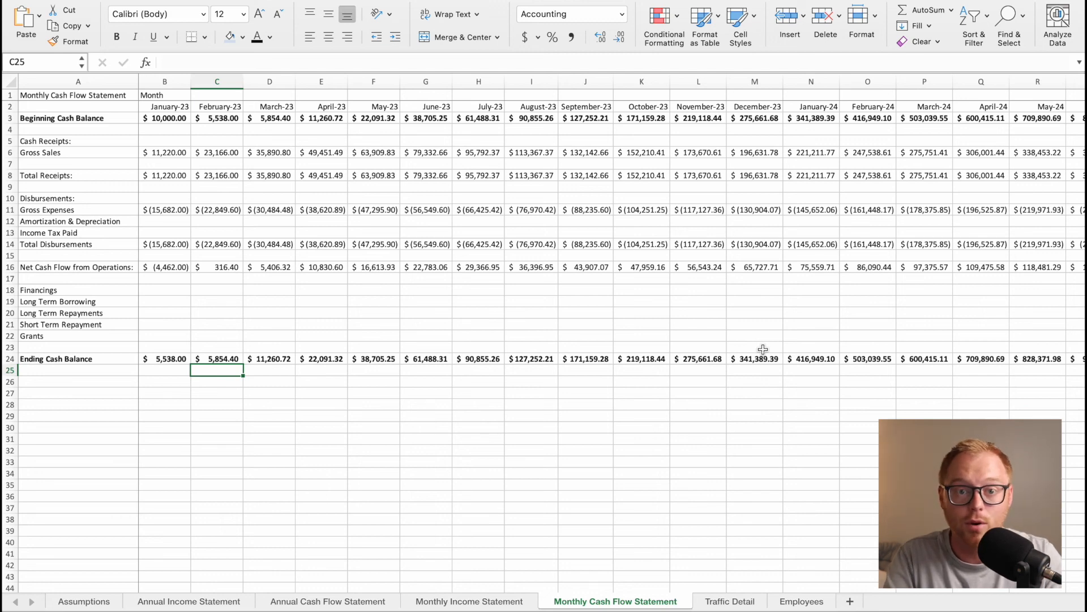
# Set Blogs per Month back to 4 in the Assumptions and view the Monthly Income Statement.
pyautogui.click(101, 602)
pyautogui.click(204, 175)
pyautogui.write('4')
pyautogui.press('Return')
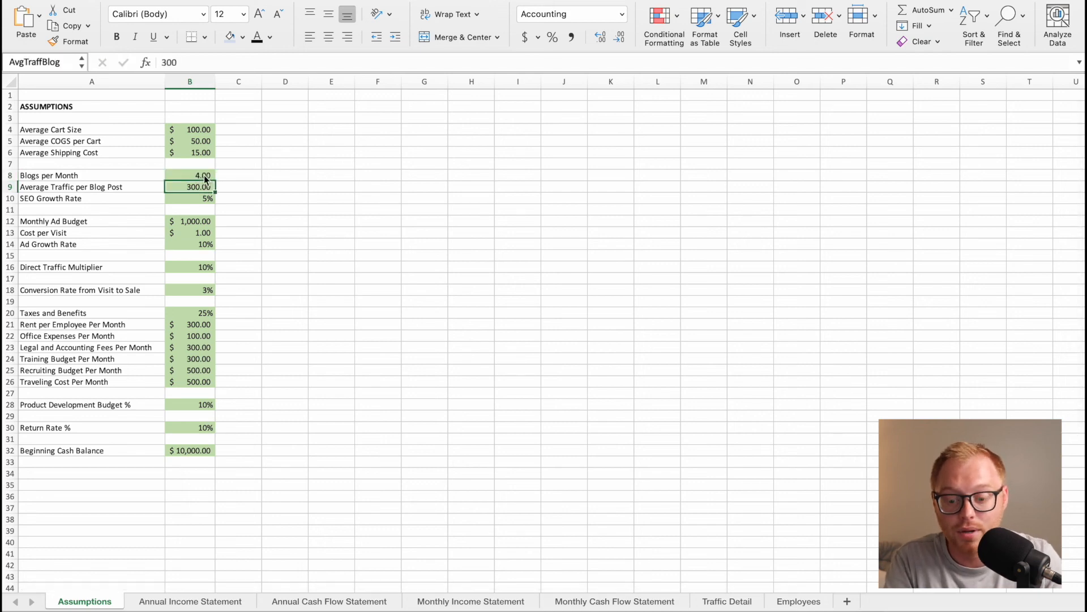
pyautogui.click(478, 602)
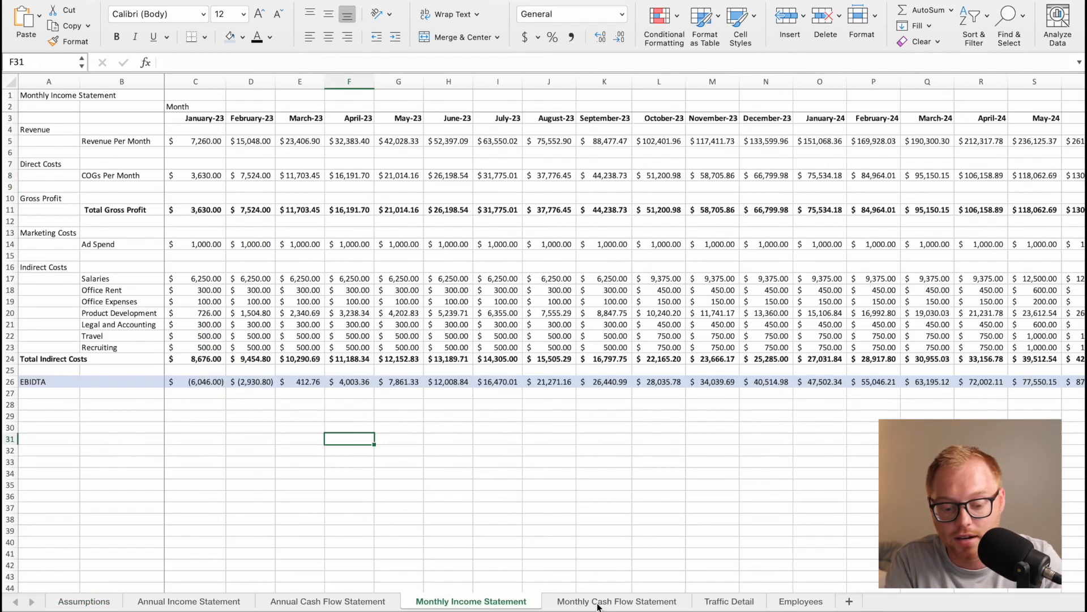
# Review the Annual Income Statement, Annual Cash Flow Statement and Monthly Income Statement, and return to the Assumptions.
pyautogui.click(289, 603)
pyautogui.click(213, 604)
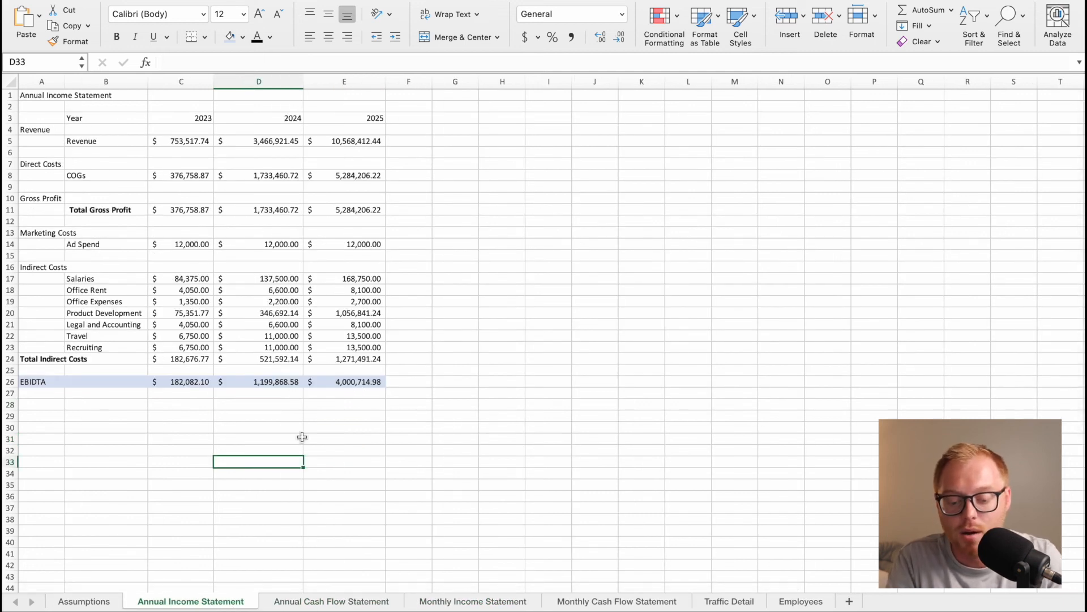
pyautogui.click(326, 601)
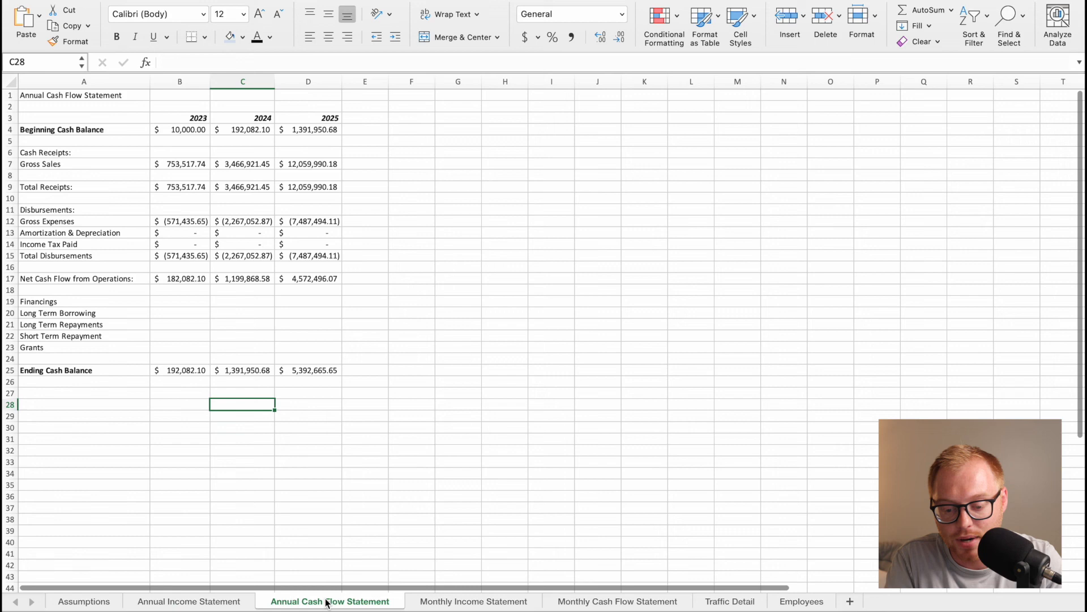
pyautogui.click(473, 602)
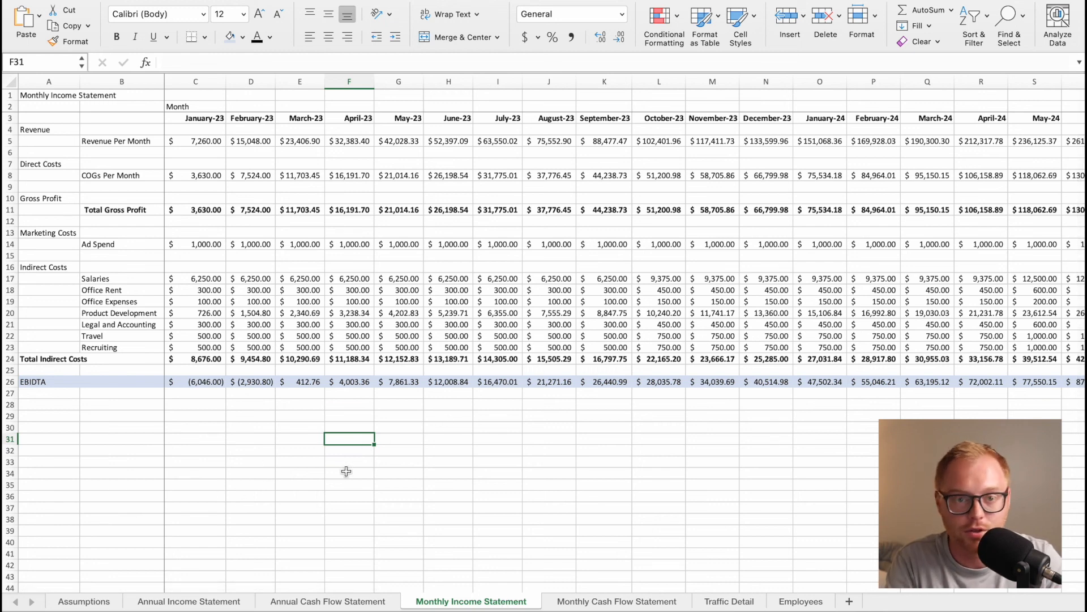
pyautogui.click(84, 601)
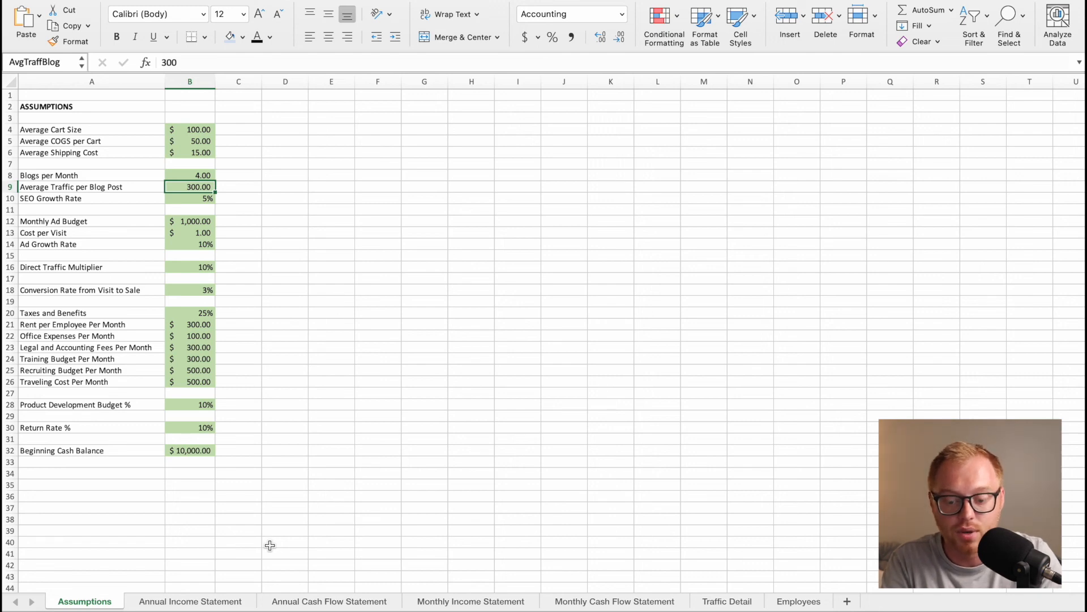
pyautogui.click(272, 456)
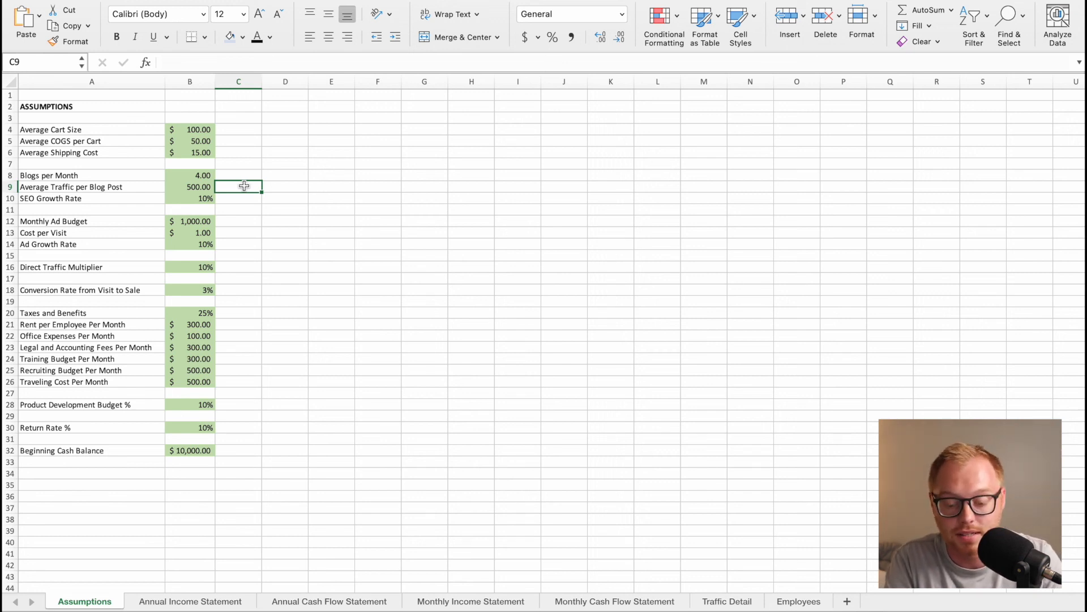
# Set Average Traffic per Blog Post to 50 and the SEO Growth Rate to 5% in the Assumptions.
pyautogui.click(198, 188)
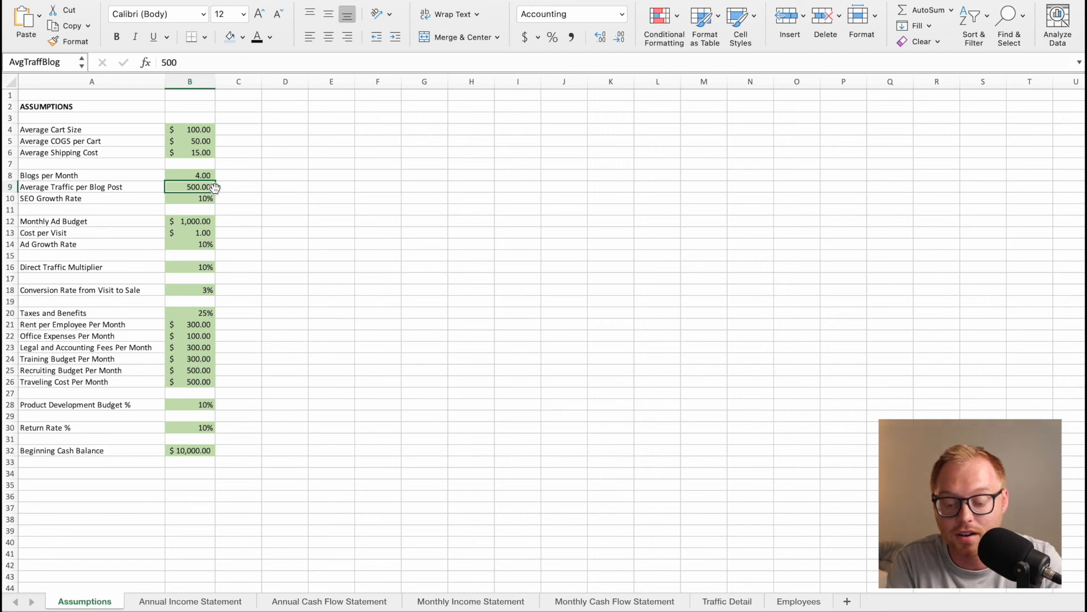
pyautogui.write('50')
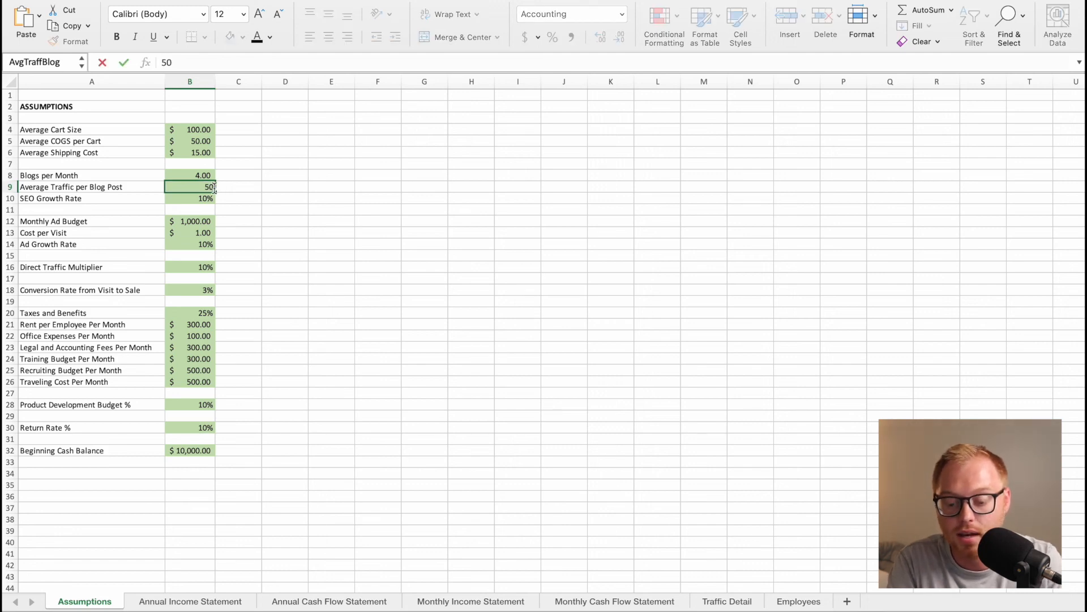
pyautogui.press('Return')
pyautogui.write('5')
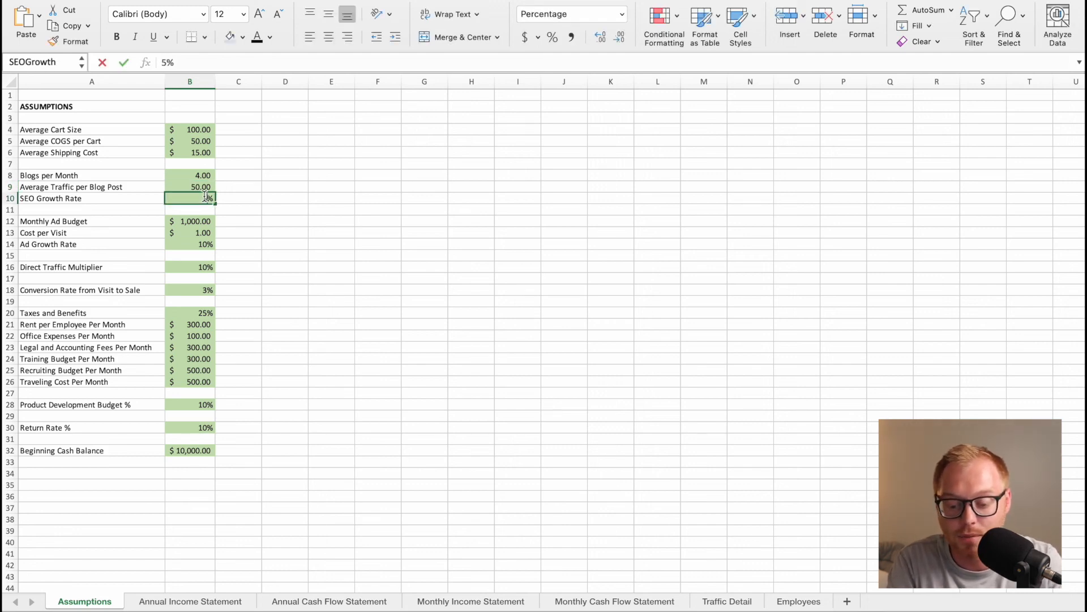
pyautogui.press('Return')
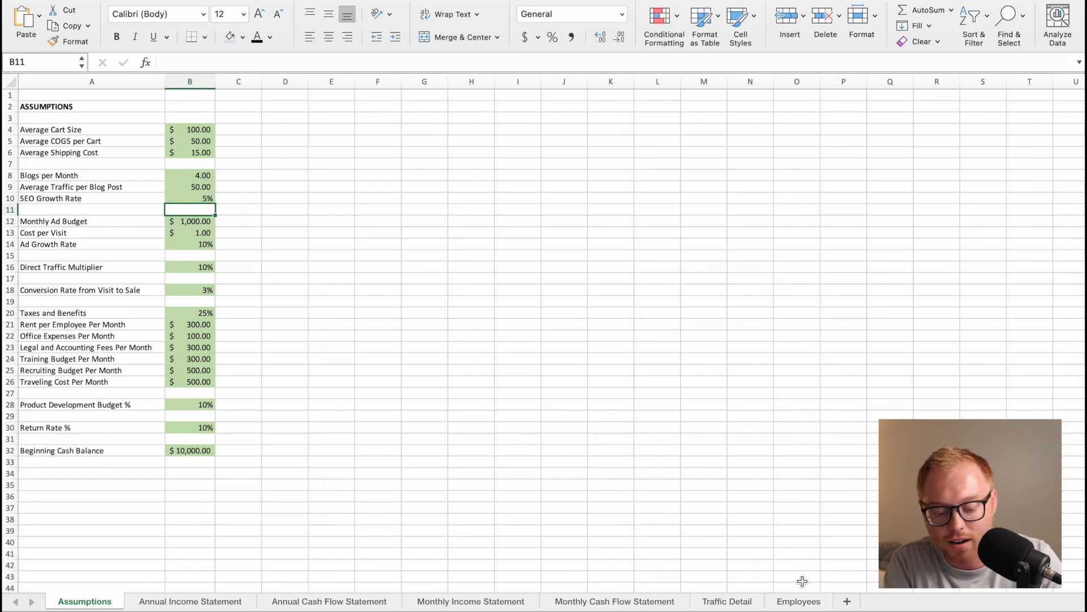
# On the Employees sheet, set the Logistics headcount to 1 for October 2023 and fill it across through April 2024.
pyautogui.click(801, 600)
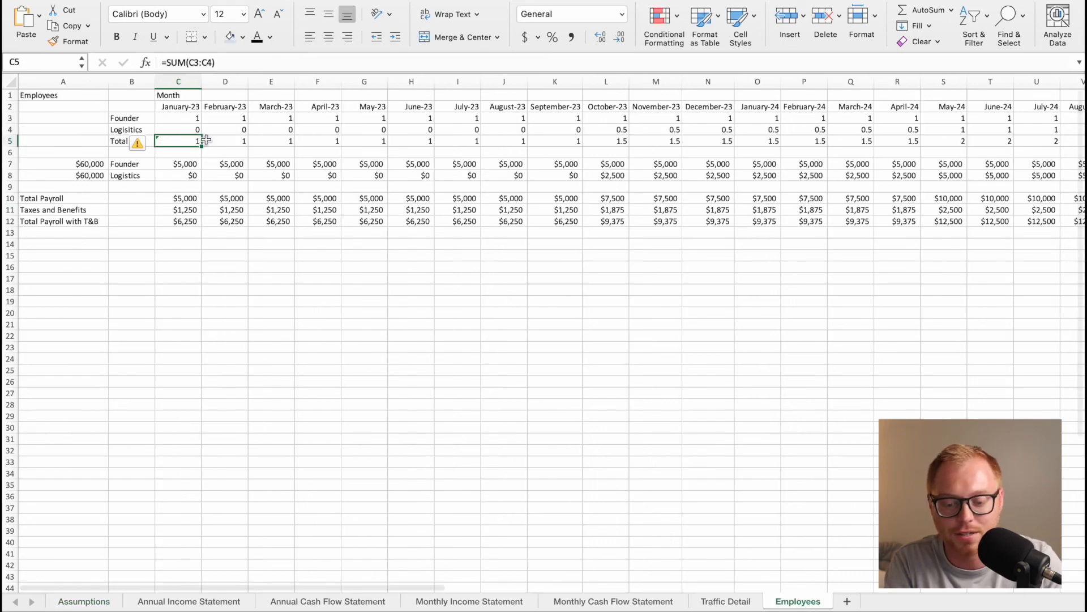
pyautogui.hscroll(2, 502, 136)
pyautogui.click(536, 130)
pyautogui.write('1')
pyautogui.press('Return')
pyautogui.click(538, 131)
pyautogui.moveTo(550, 135); pyautogui.dragTo(838, 134)
# Set the Logistics headcount to 2 for May 2024 and fill it across through September 2024.
pyautogui.click(863, 132)
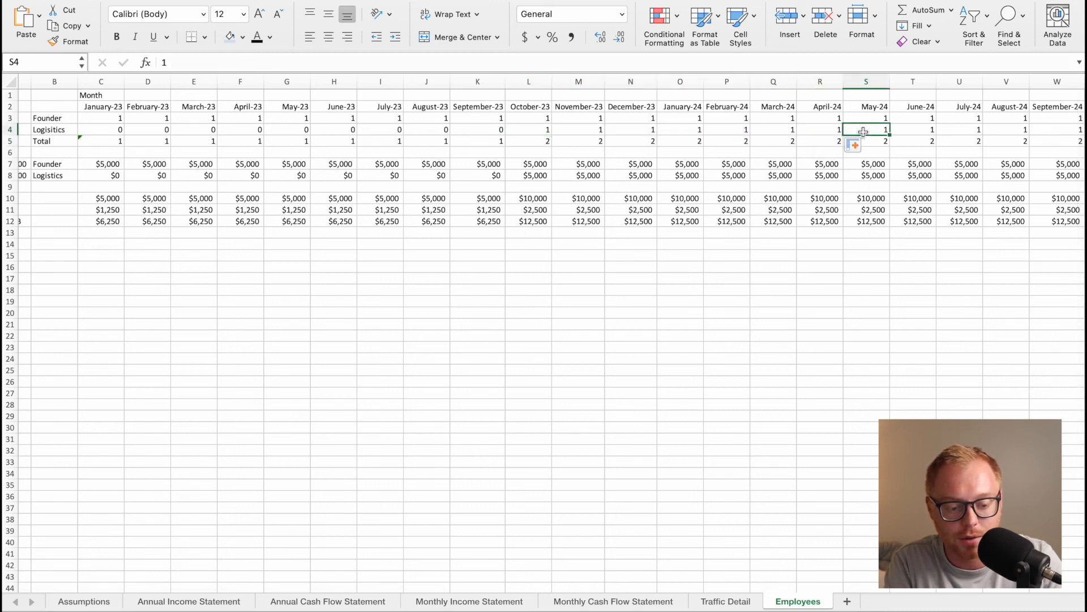
pyautogui.write('2')
pyautogui.press('Return')
pyautogui.click(876, 131)
pyautogui.moveTo(889, 131); pyautogui.dragTo(1061, 132)
# Set the Logistics headcount to 3 for October 2024 and fill it across through January 2026.
pyautogui.hscroll(6, 1061, 132)
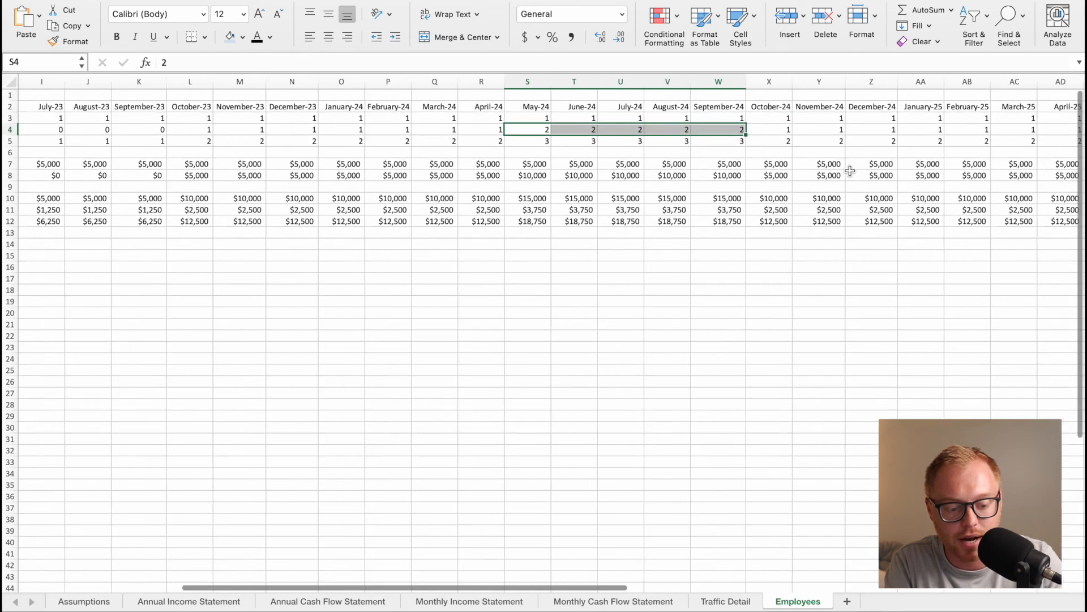
pyautogui.click(661, 130)
pyautogui.write('3')
pyautogui.press('Return')
pyautogui.click(661, 129)
pyautogui.moveTo(667, 136); pyautogui.dragTo(854, 133)
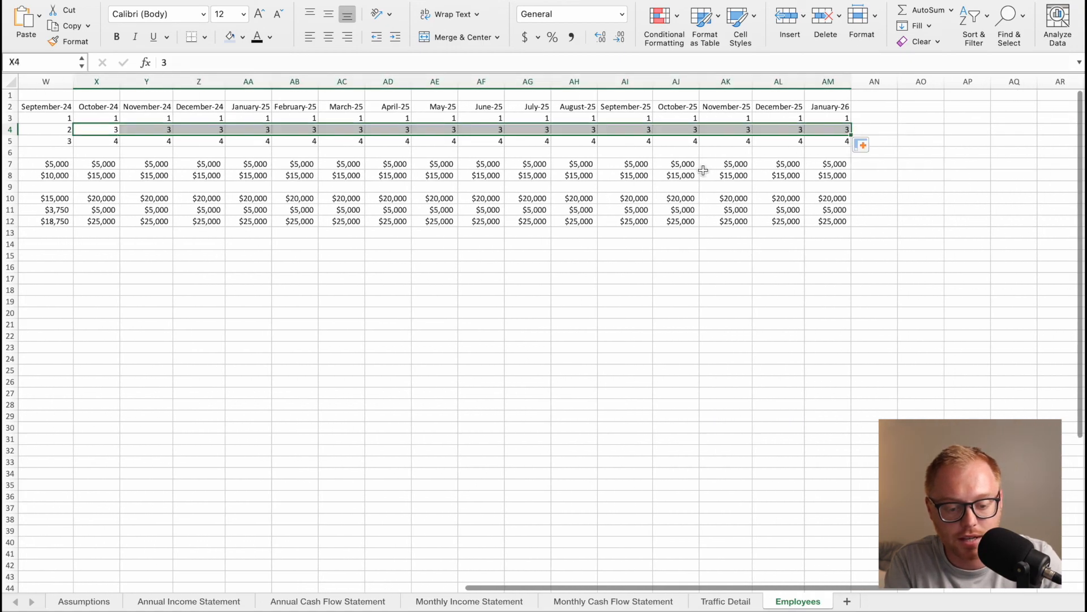
# Check the January to July 2023 Ending Cash Balances on the Monthly Cash Flow Statement.
pyautogui.hscroll(-15, 603, 175)
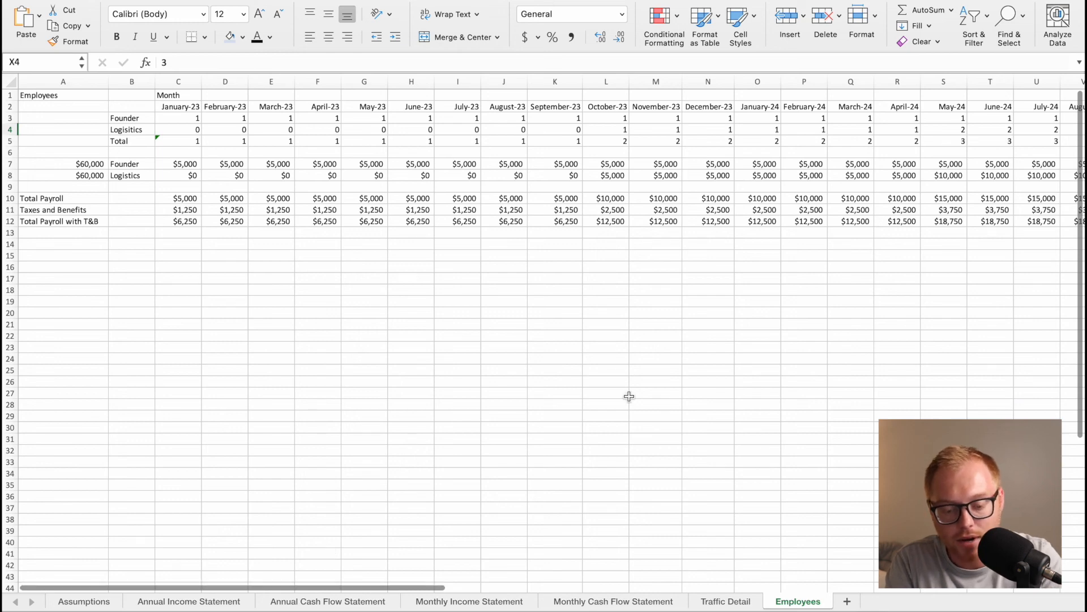
pyautogui.click(592, 604)
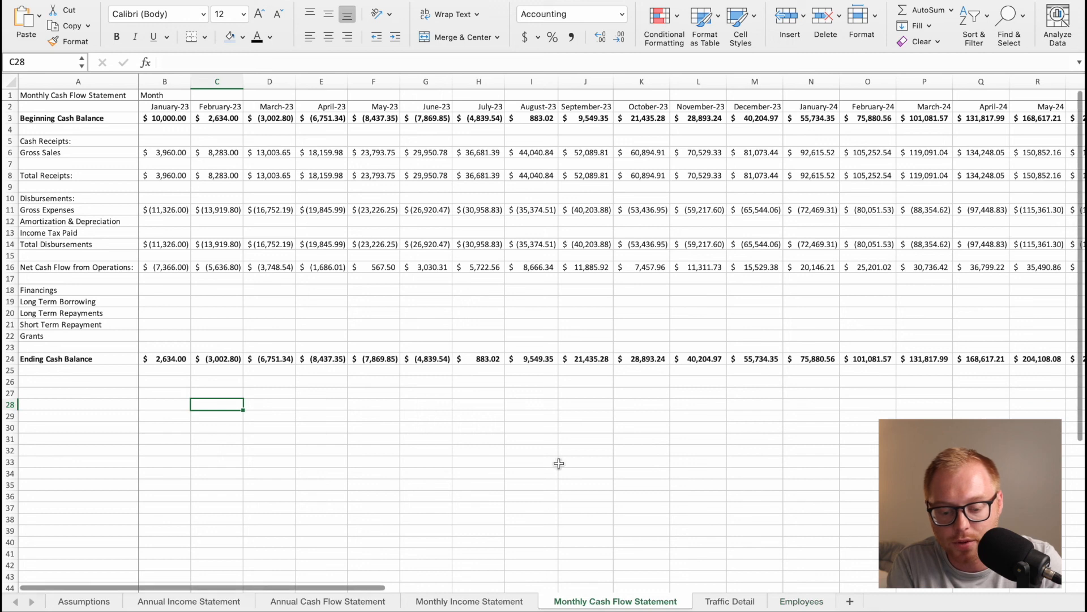
pyautogui.scroll(-1, 558, 461)
pyautogui.scroll(1, 490, 431)
pyautogui.click(322, 322)
pyautogui.moveTo(181, 362); pyautogui.dragTo(474, 359)
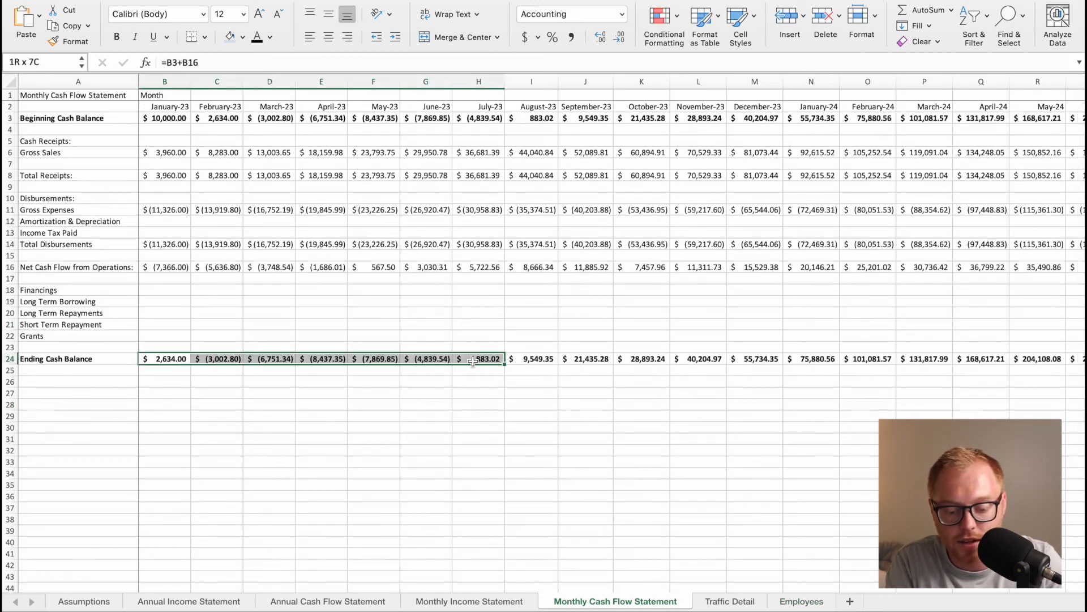
# Review the Ending Cash Balance row on the Monthly Cash Flow Statement through January 2026 and return to the early months.
pyautogui.hscroll(1, 558, 364)
pyautogui.hscroll(13, 557, 364)
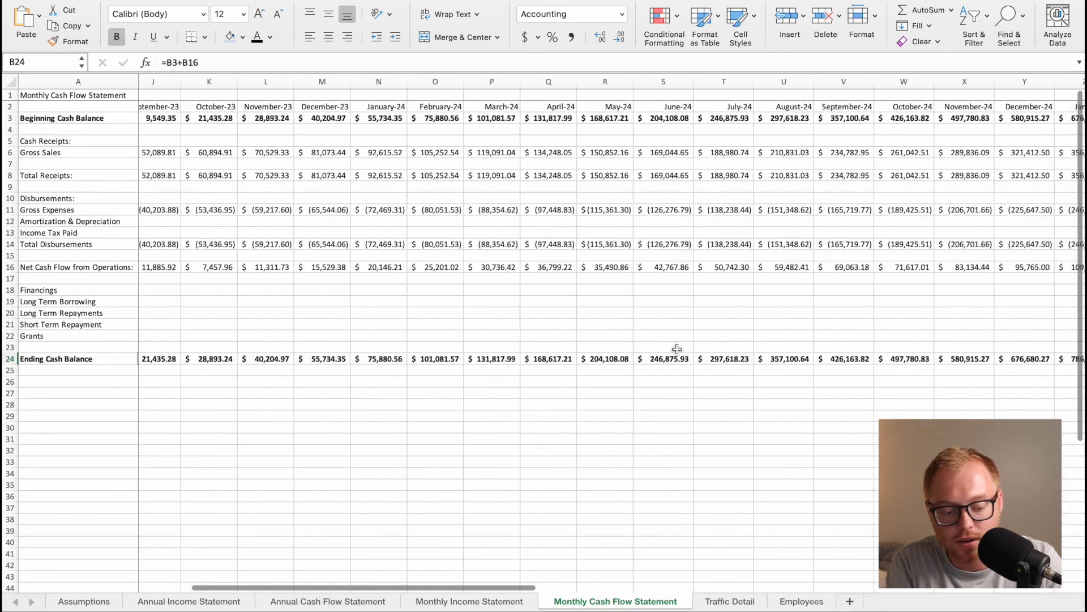
pyautogui.hscroll(10, 677, 348)
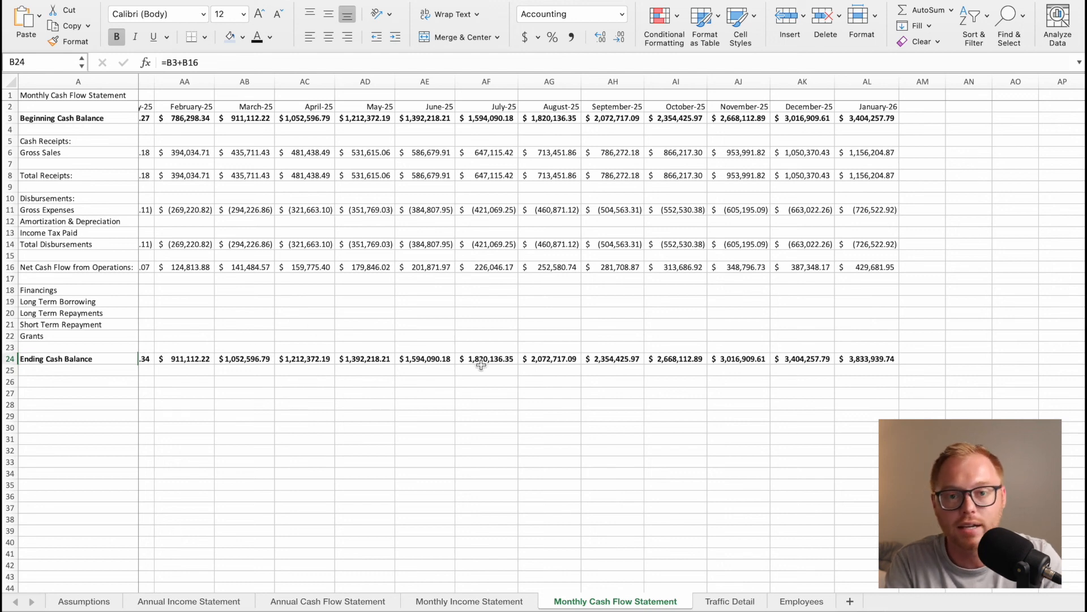
pyautogui.hscroll(-5, 441, 371)
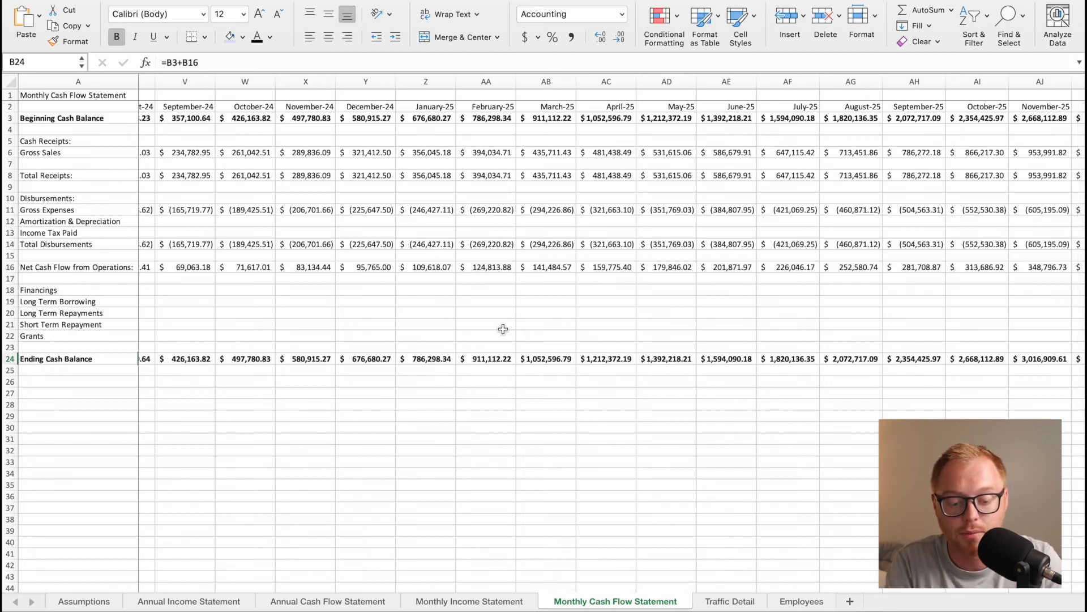
pyautogui.moveTo(449, 336); pyautogui.dragTo(679, 408)
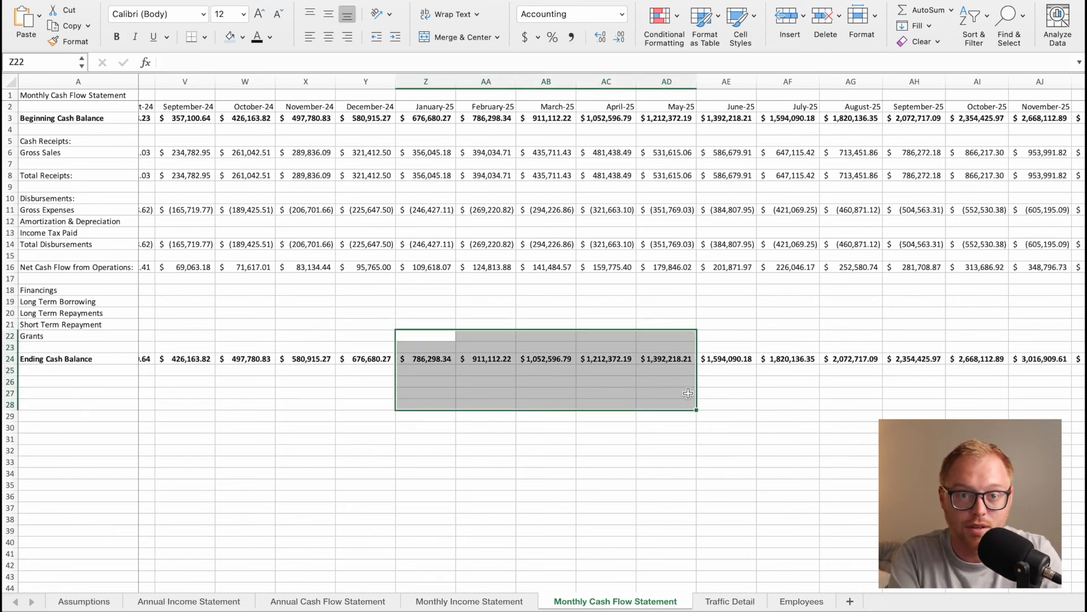
pyautogui.click(478, 462)
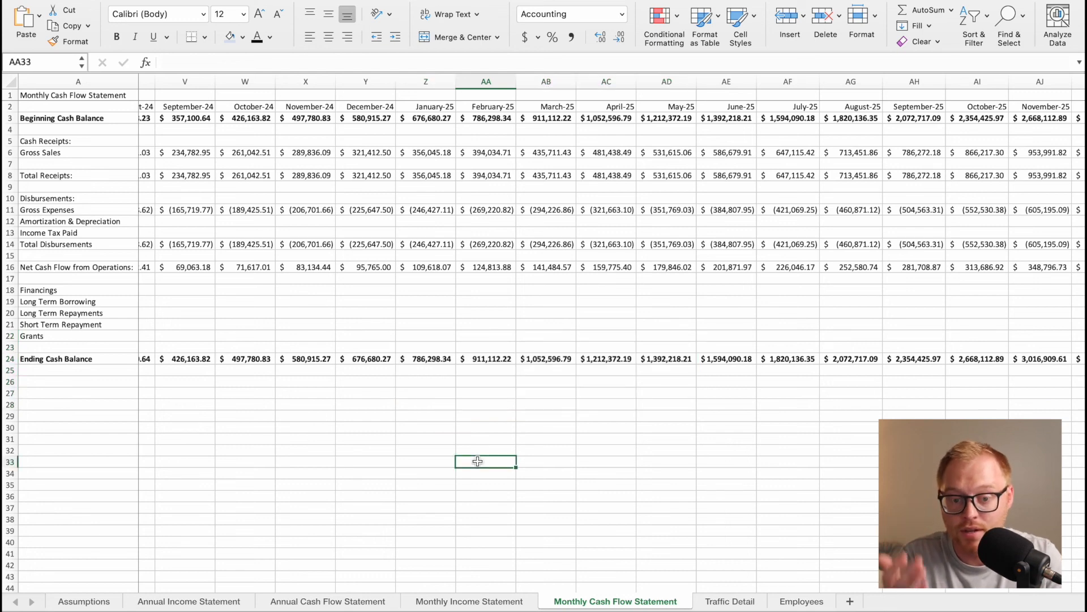
pyautogui.hscroll(-10, 442, 376)
pyautogui.hscroll(-8, 442, 376)
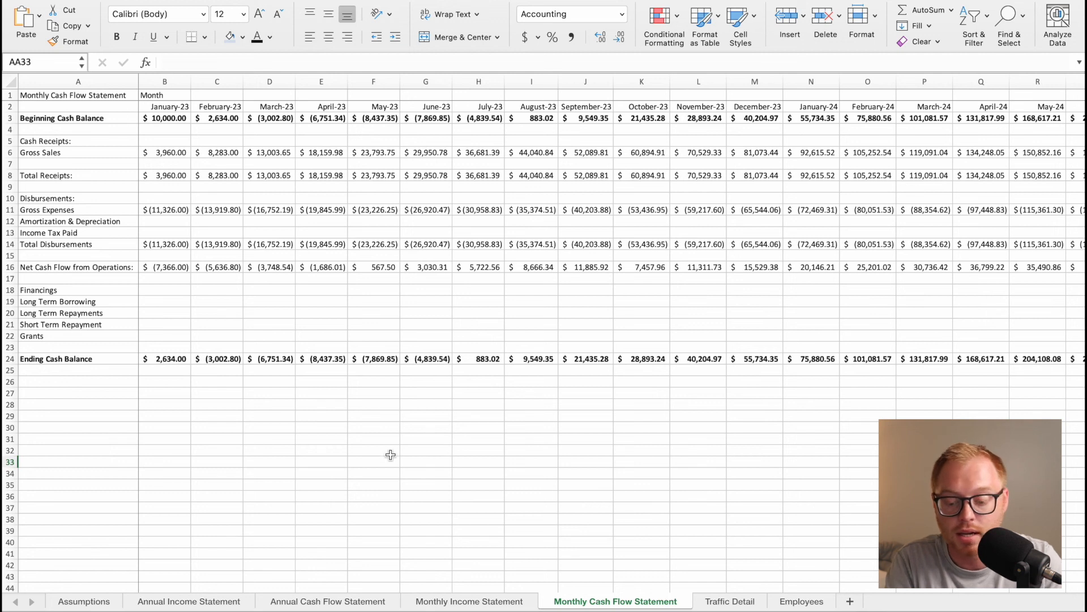
# Enter a 10,000 grant for February 2023 in the Grants row of the Monthly Cash Flow Statement.
pyautogui.click(286, 315)
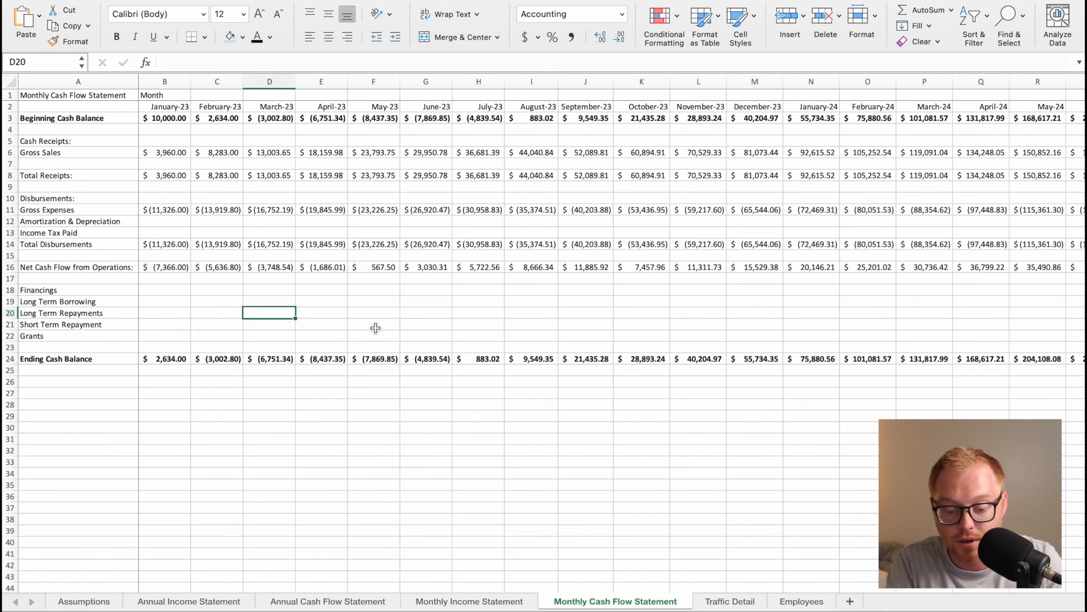
pyautogui.click(376, 328)
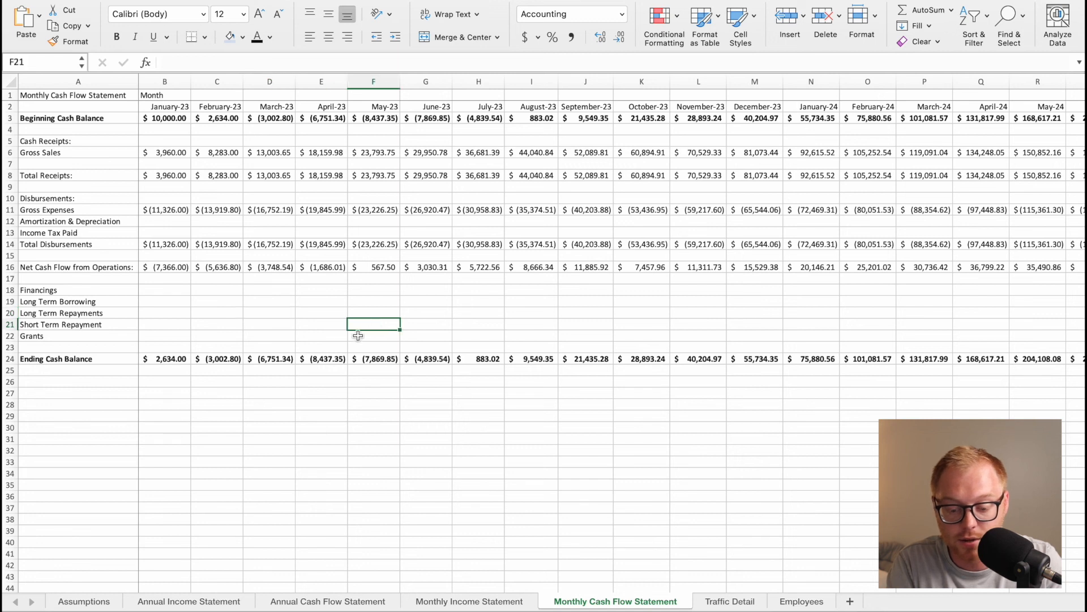
pyautogui.click(214, 338)
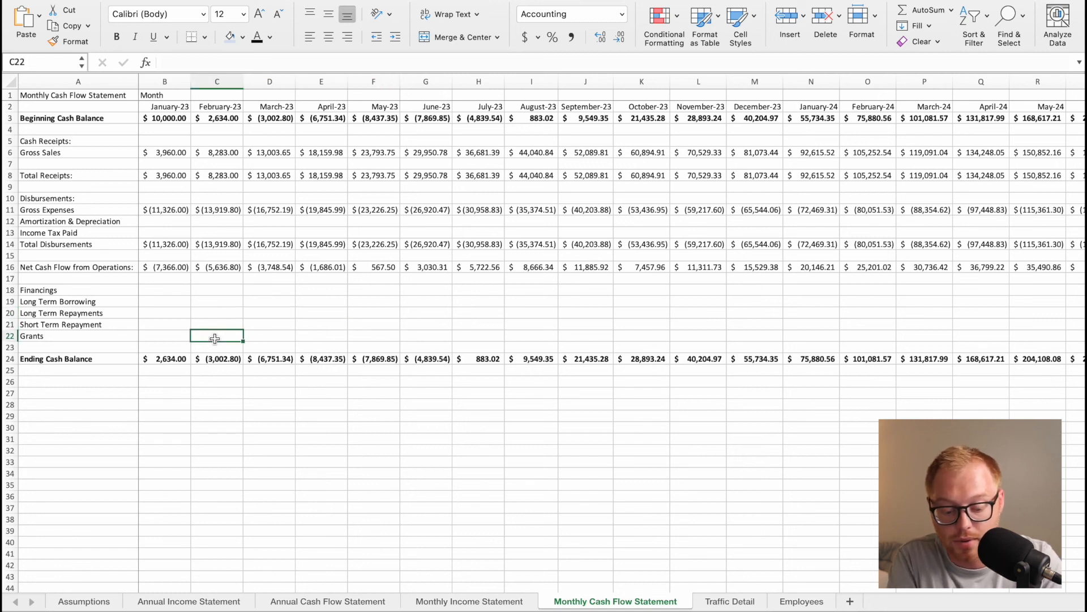
pyautogui.write('10,0')
pyautogui.write('0000')
pyautogui.press('Return')
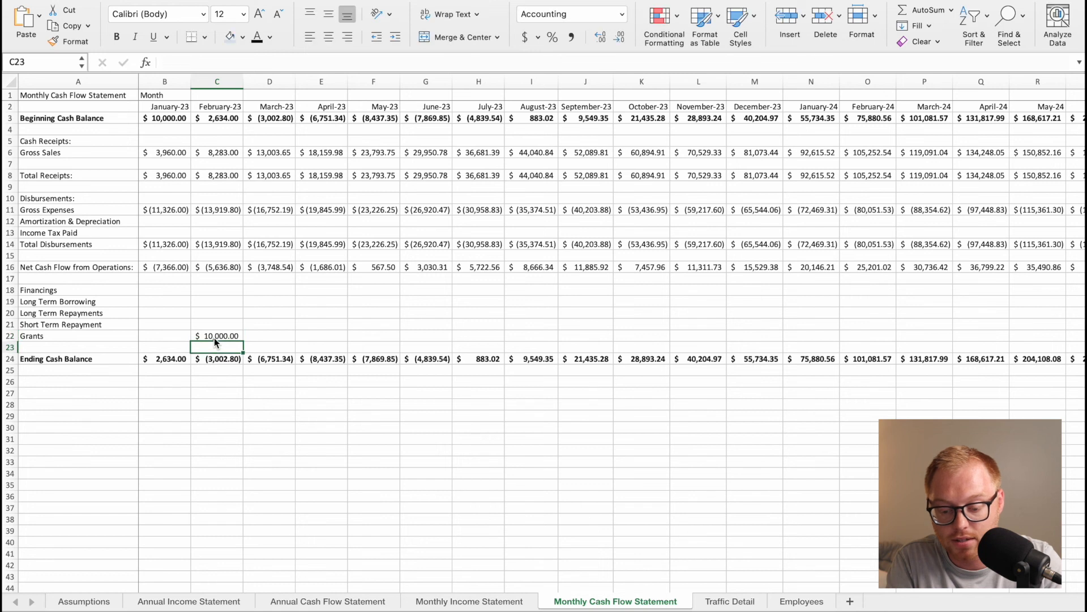
# Extend the February 2023 Ending Cash Balance formula to include the financing rows: =C3+C16+SUM(C19:C22).
pyautogui.click(230, 358)
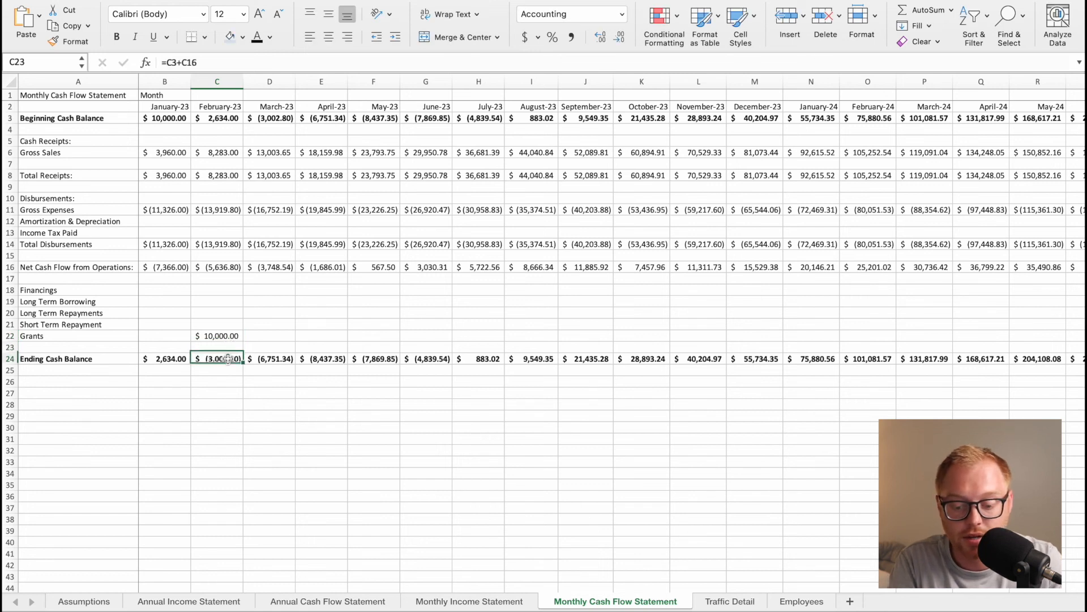
pyautogui.click(222, 63)
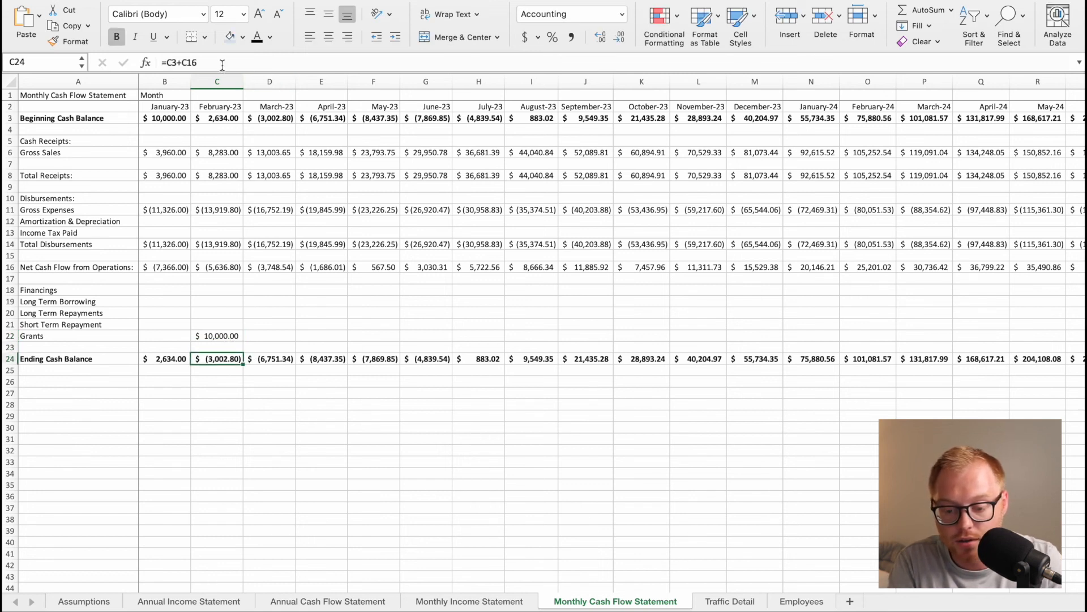
pyautogui.write('+SUM)')
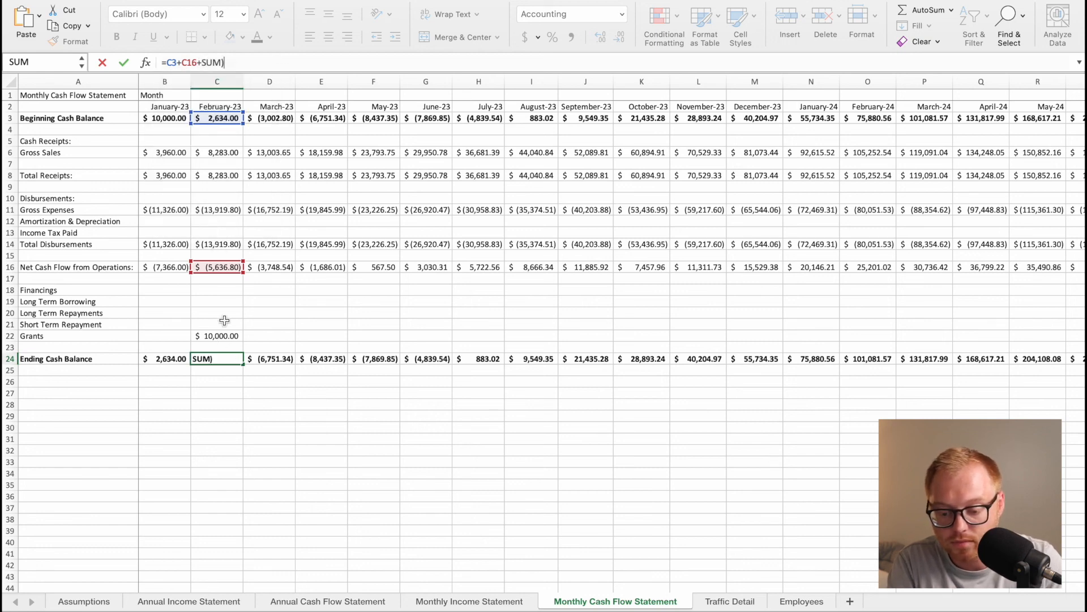
pyautogui.press('Return')
pyautogui.click(521, 296)
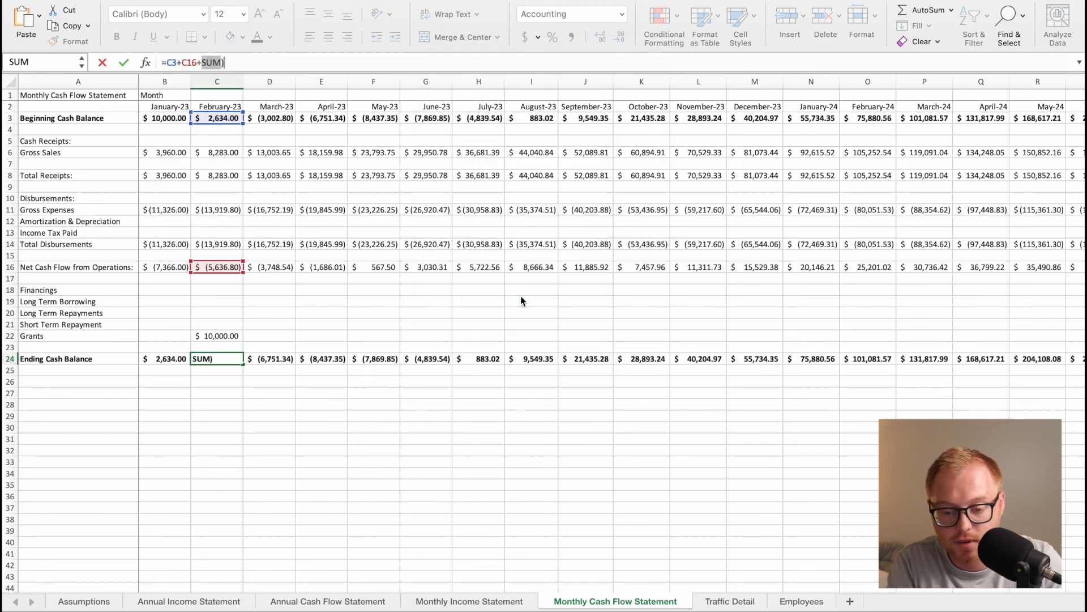
pyautogui.click(257, 62)
pyautogui.press('BackSpace')
pyautogui.write('(')
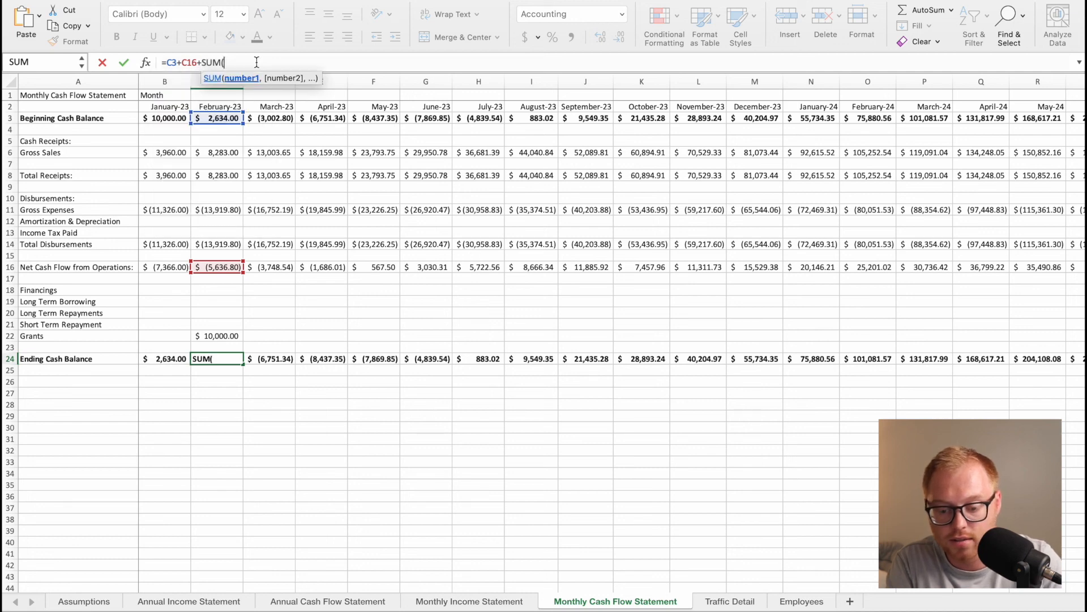
pyautogui.moveTo(227, 301); pyautogui.dragTo(225, 336)
pyautogui.write(')')
pyautogui.press('Return')
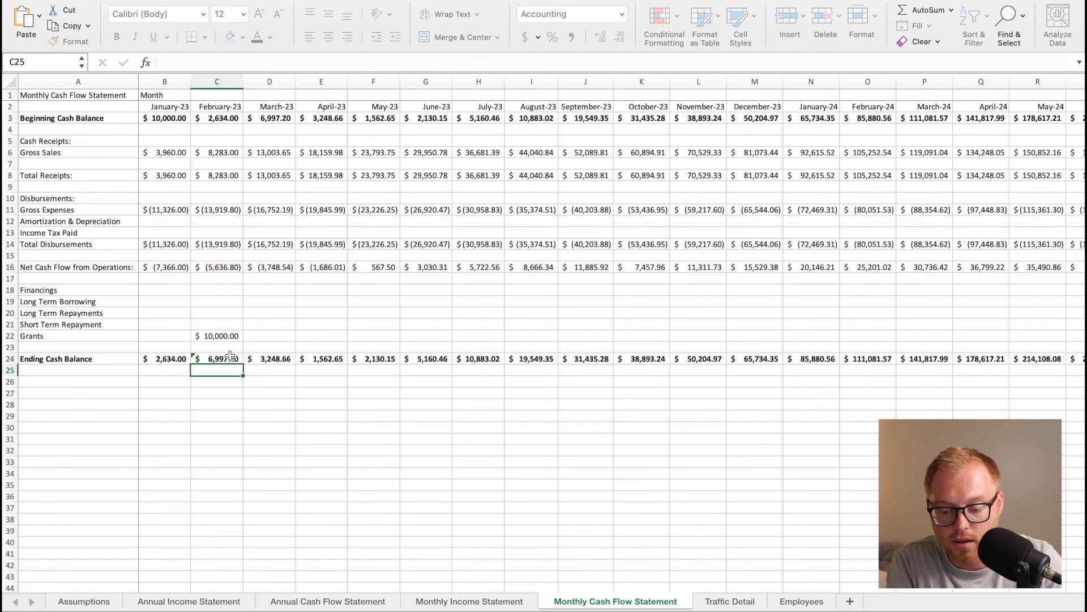
# Fill the February 2023 Ending Cash Balance formula across the row through January 2026.
pyautogui.click(231, 360)
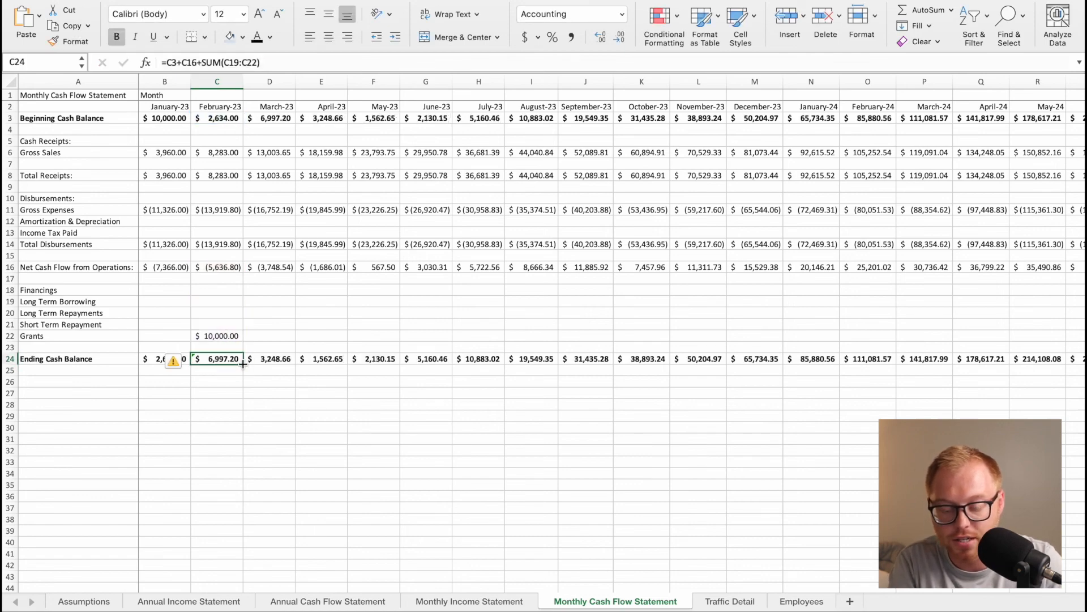
pyautogui.moveTo(243, 364); pyautogui.dragTo(988, 370)
pyautogui.hscroll(-20, 687, 342)
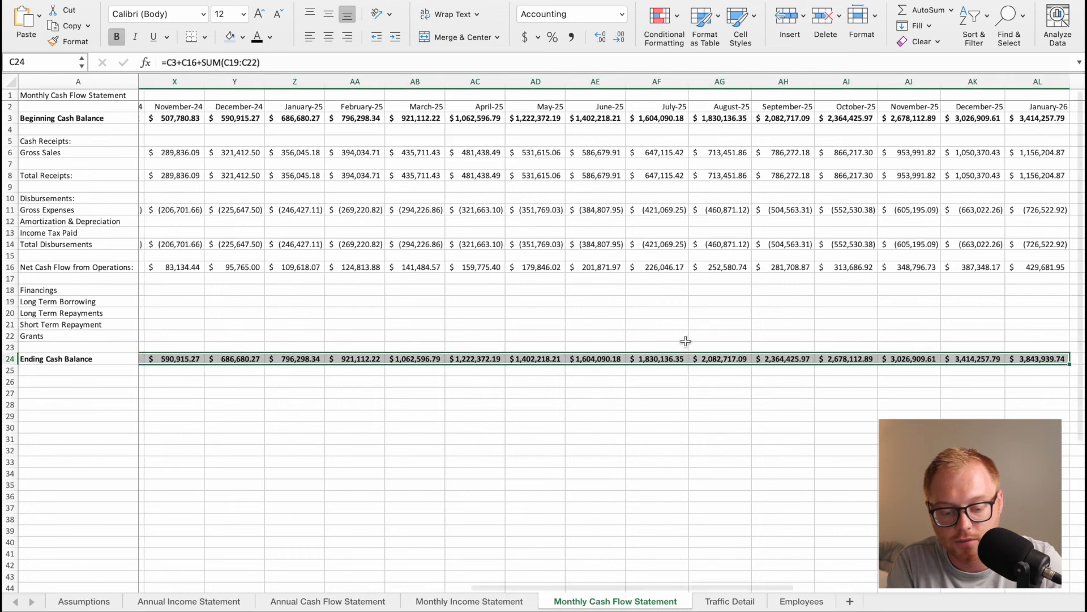
pyautogui.click(313, 298)
pyautogui.click(217, 312)
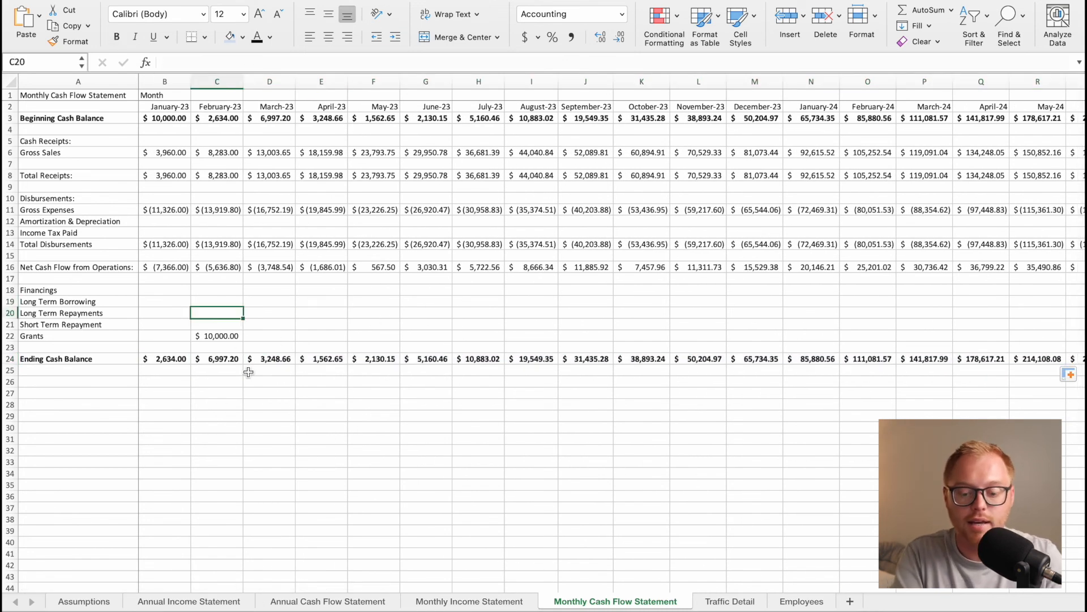
# On the Annual Cash Flow Statement, fill the 2023 Net Cash Flow from Operations formula down through the Grants row.
pyautogui.click(223, 338)
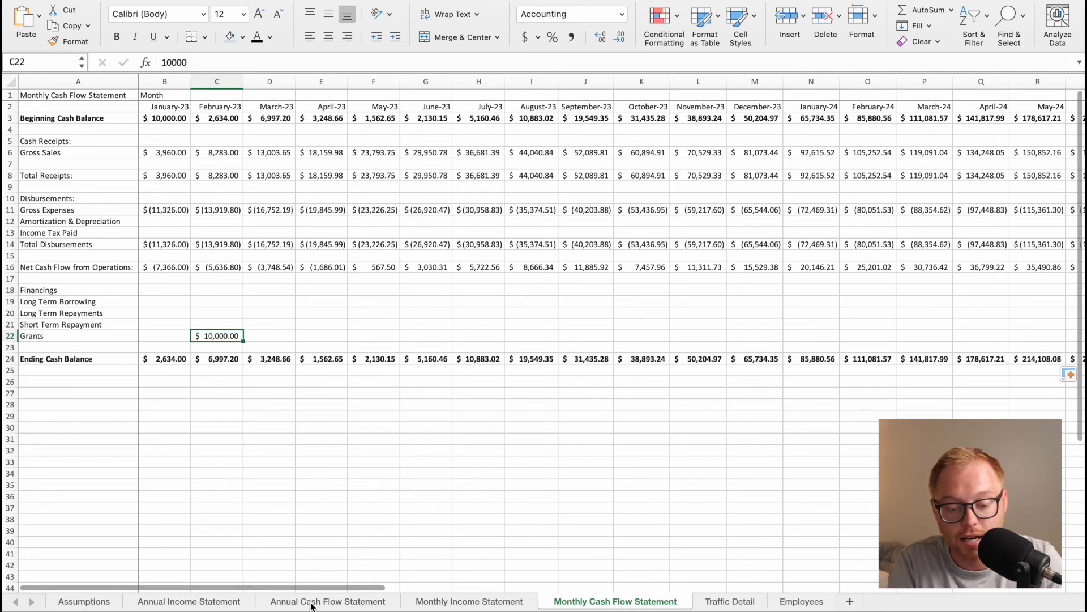
pyautogui.click(328, 601)
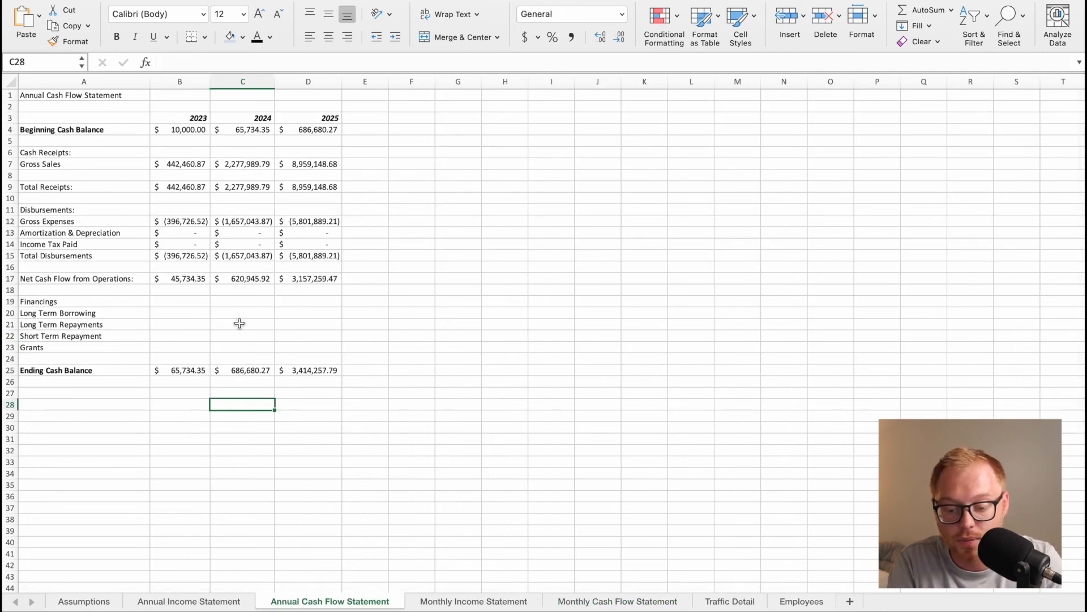
pyautogui.click(184, 319)
pyautogui.click(175, 336)
pyautogui.click(173, 347)
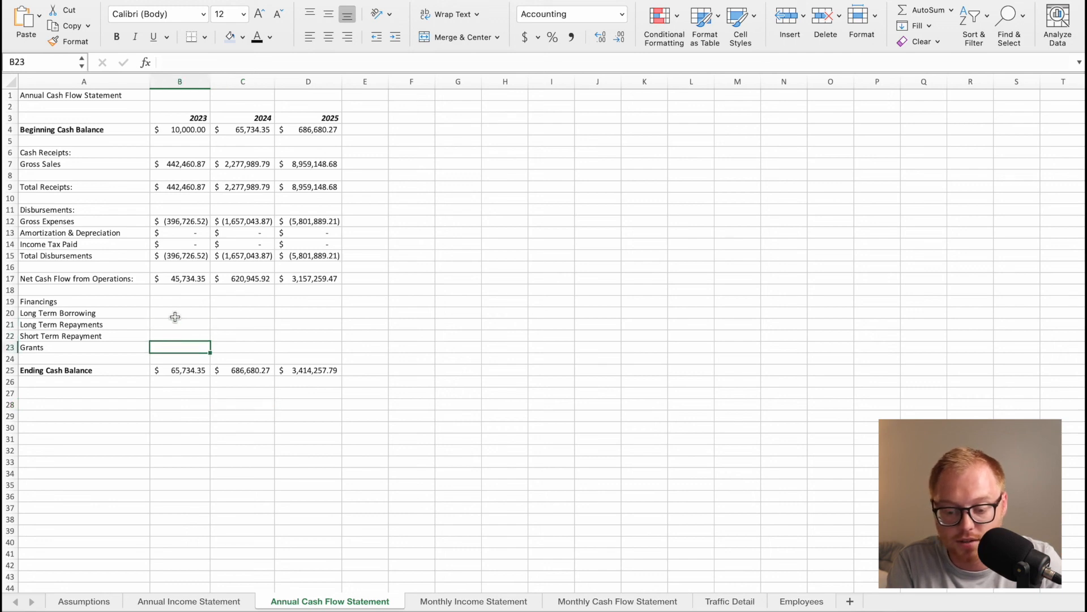
pyautogui.moveTo(175, 316); pyautogui.dragTo(175, 345)
pyautogui.click(202, 279)
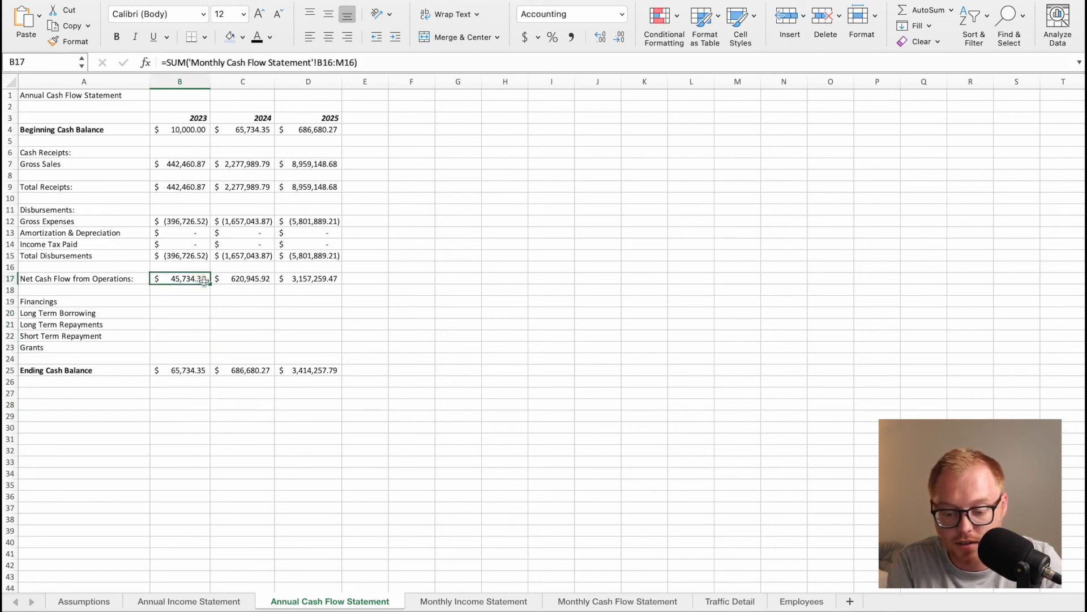
pyautogui.moveTo(208, 285); pyautogui.dragTo(199, 348)
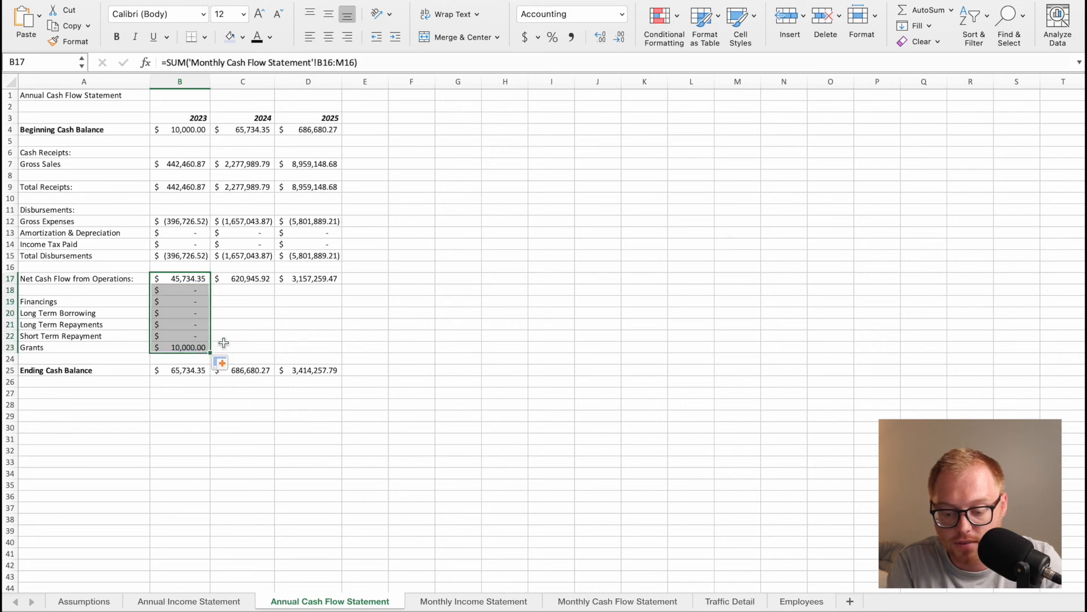
# Clear the filled 2023 formulas in B18:B22, keeping only the one in the Grants row.
pyautogui.click(218, 347)
pyautogui.rightClick(196, 294)
pyautogui.click(197, 333)
pyautogui.click(189, 327)
pyautogui.click(195, 292)
pyautogui.moveTo(195, 292); pyautogui.dragTo(195, 337)
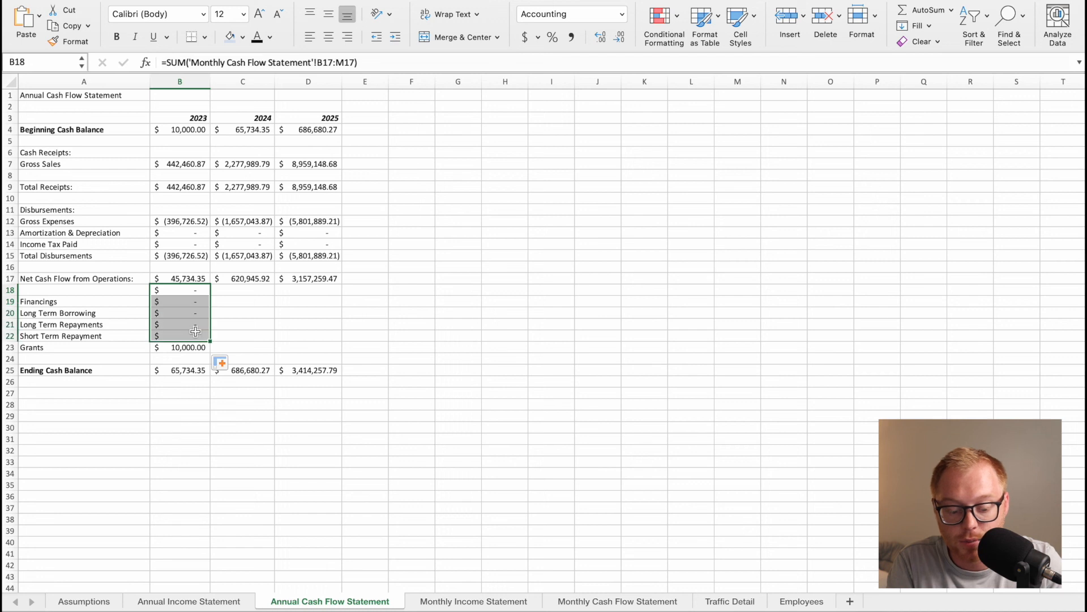
pyautogui.press('Delete')
pyautogui.click(181, 345)
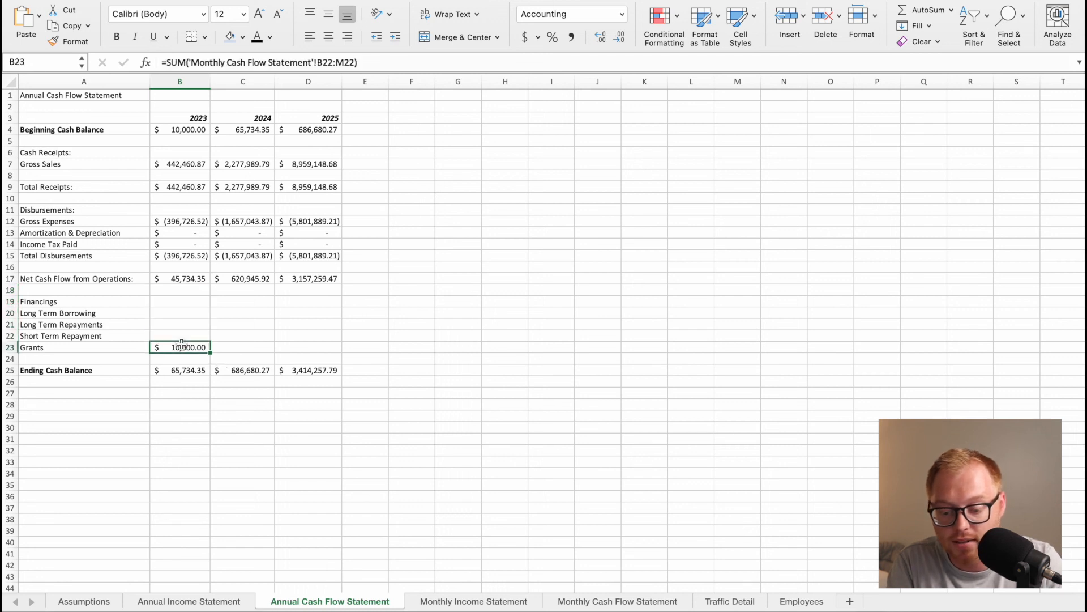
# Fill the Net Cash Flow from Operations formulas for 2023, 2024 and 2025 down through the Grants row.
pyautogui.click(187, 311)
pyautogui.click(203, 282)
pyautogui.moveTo(210, 290); pyautogui.dragTo(210, 339)
pyautogui.click(271, 287)
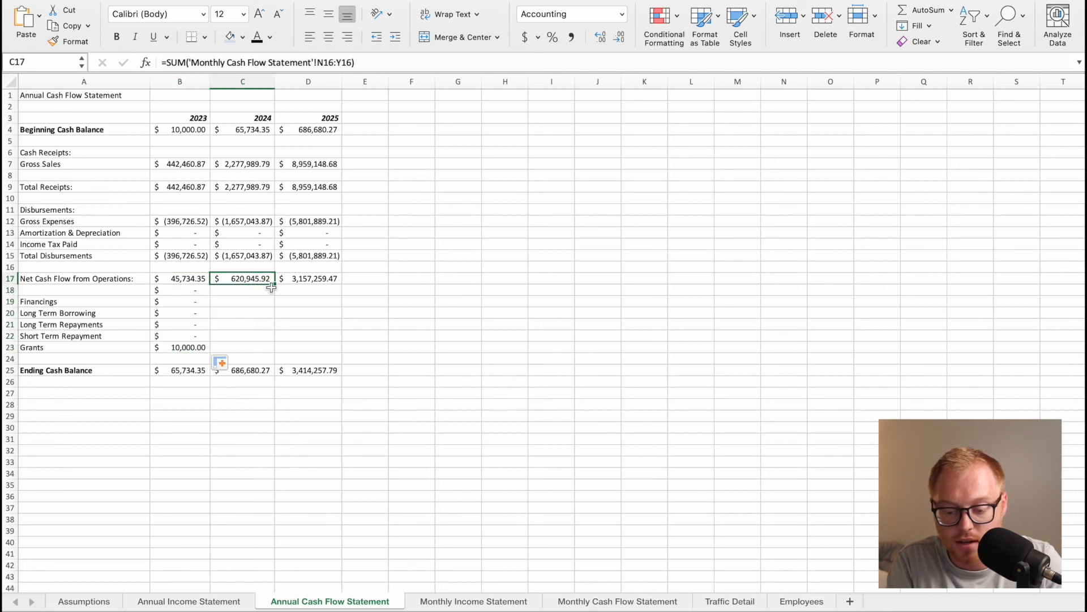
pyautogui.moveTo(275, 286); pyautogui.dragTo(271, 347)
pyautogui.click(321, 282)
pyautogui.moveTo(342, 283); pyautogui.dragTo(338, 348)
# Clear the unneeded formulas from the blank row and the Financings heading row, B18:D19.
pyautogui.click(178, 300)
pyautogui.moveTo(173, 289); pyautogui.dragTo(321, 303)
pyautogui.press('Delete')
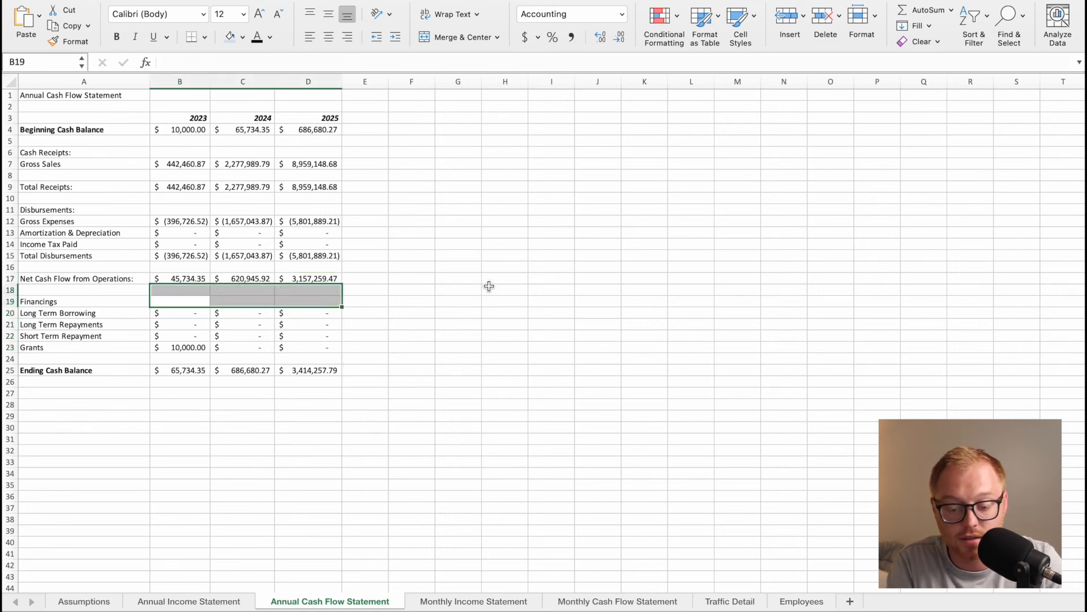
pyautogui.click(498, 289)
pyautogui.click(233, 332)
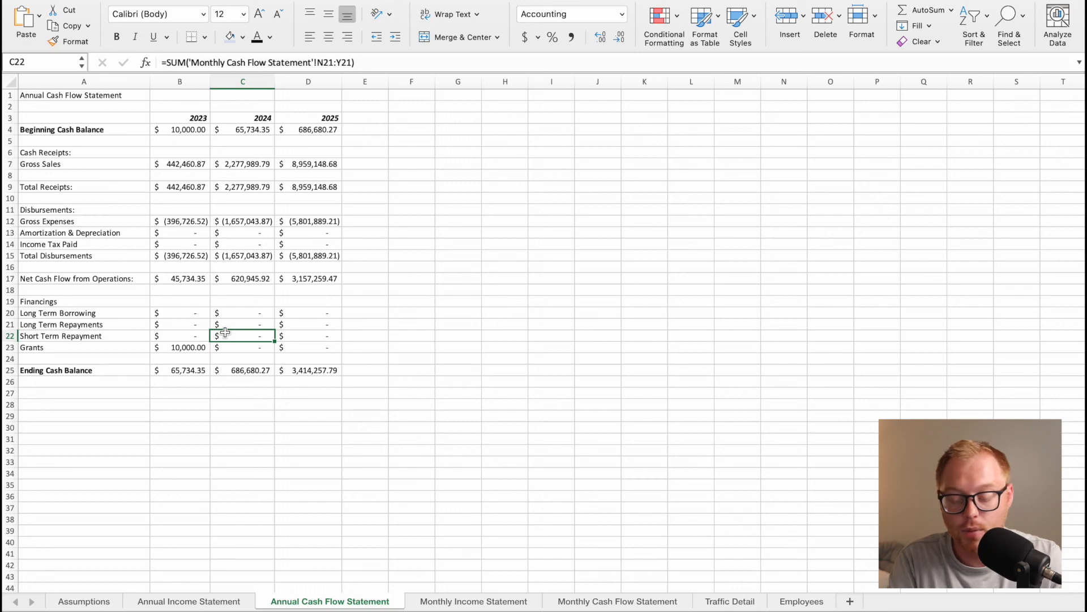
# Enter 50,000 of Long Term Borrowing for September 2023 on the Monthly Cash Flow Statement.
pyautogui.click(614, 601)
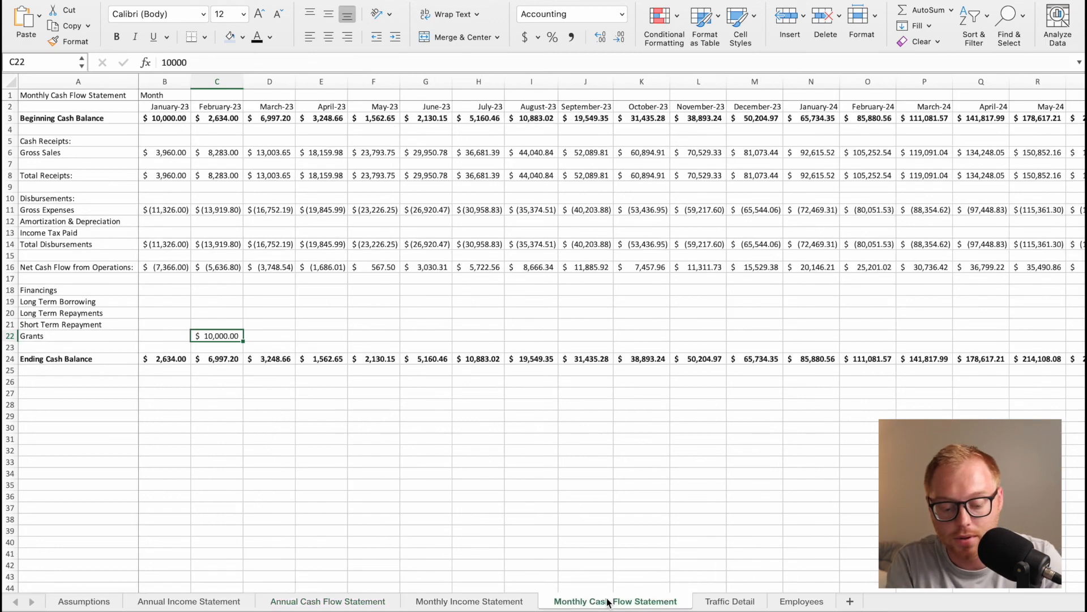
pyautogui.click(587, 331)
pyautogui.click(588, 303)
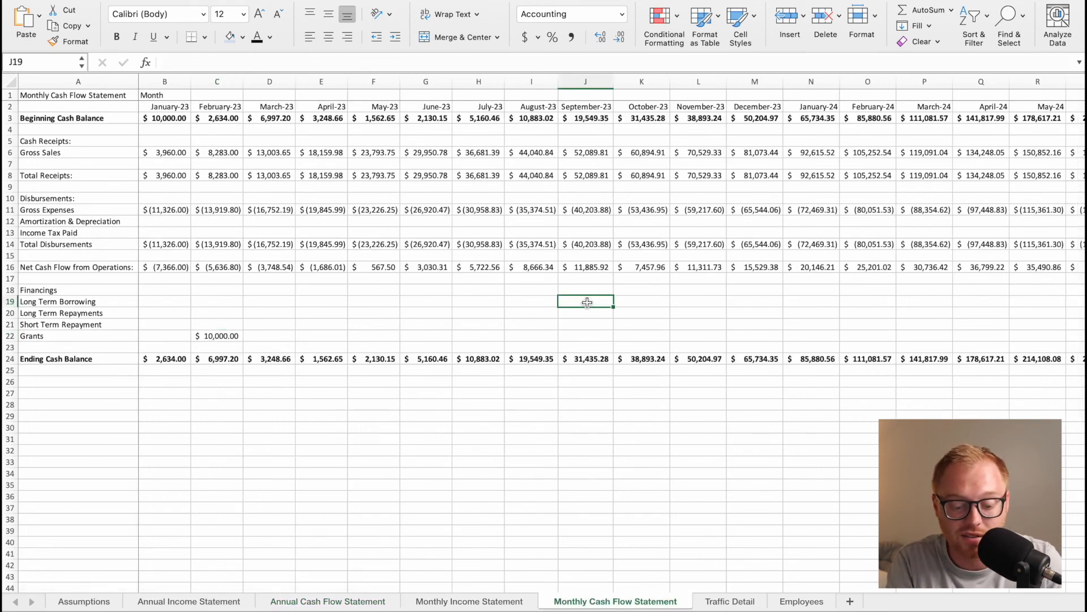
pyautogui.write('50,000')
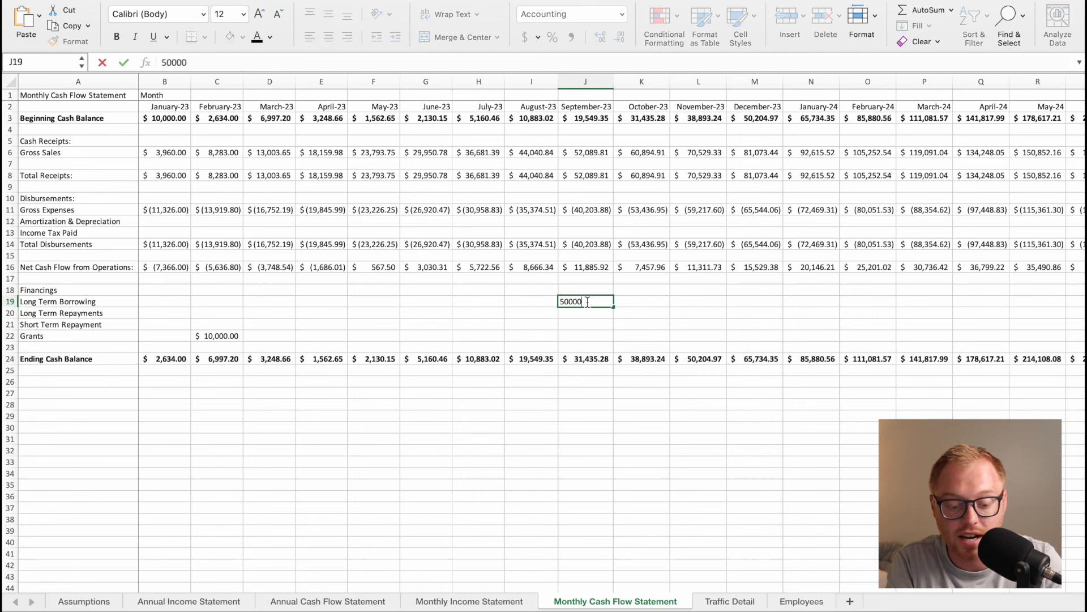
pyautogui.press('Return')
# Check the 2023 Long Term Borrowing on the Annual Cash Flow Statement, then review the monthly statements and the Assumptions sheet.
pyautogui.click(318, 601)
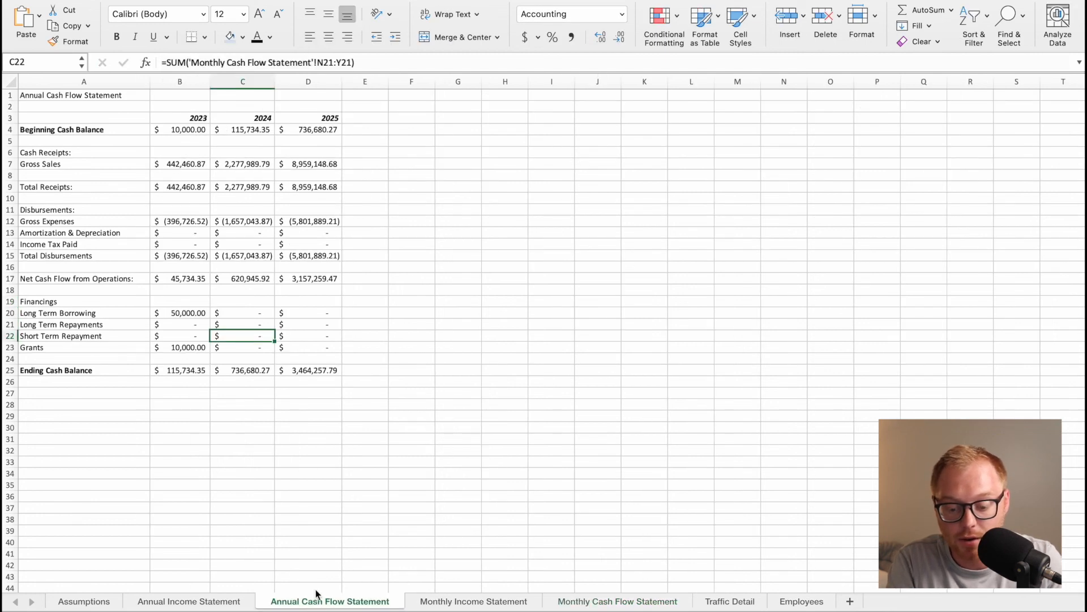
pyautogui.click(197, 316)
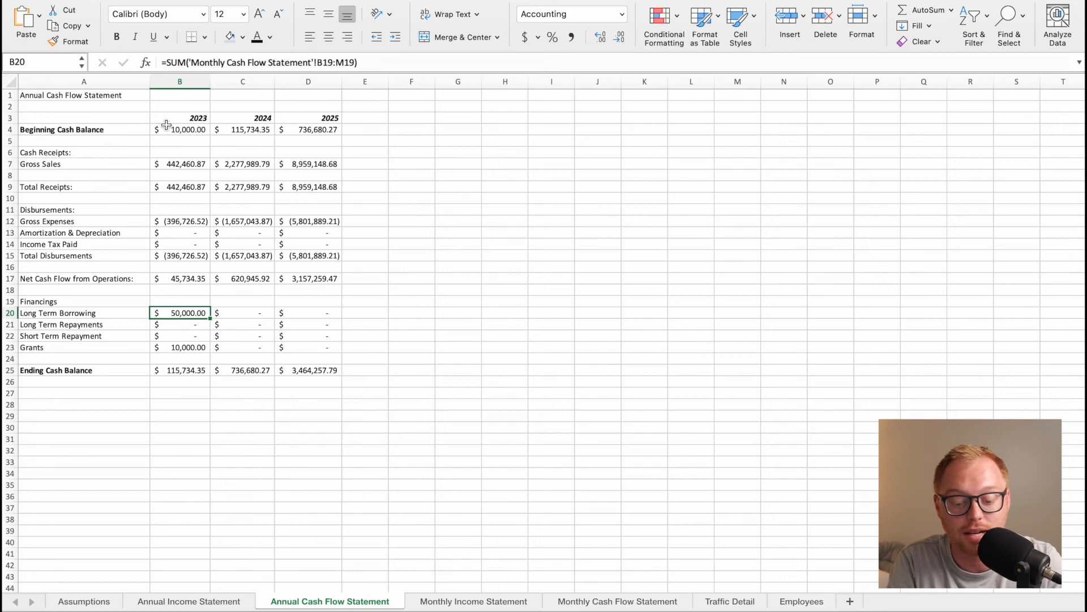
pyautogui.click(618, 601)
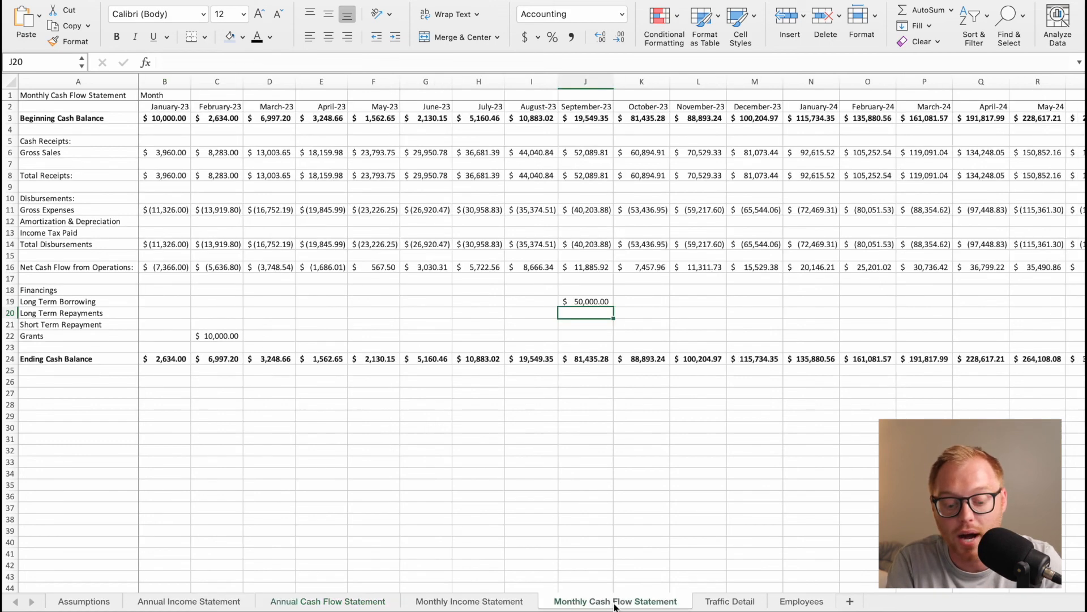
pyautogui.click(508, 605)
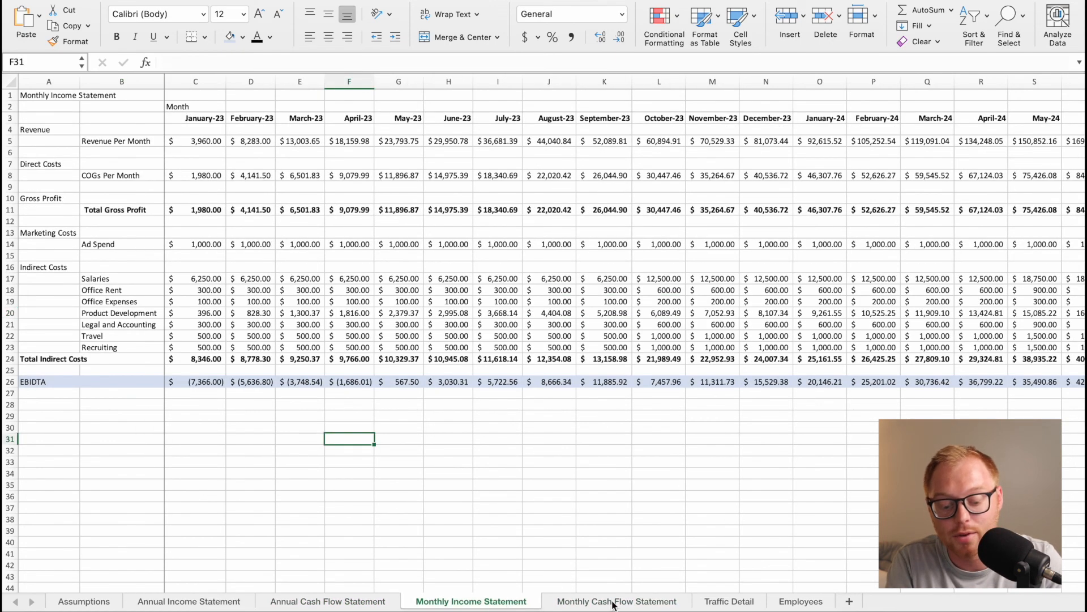
pyautogui.click(619, 600)
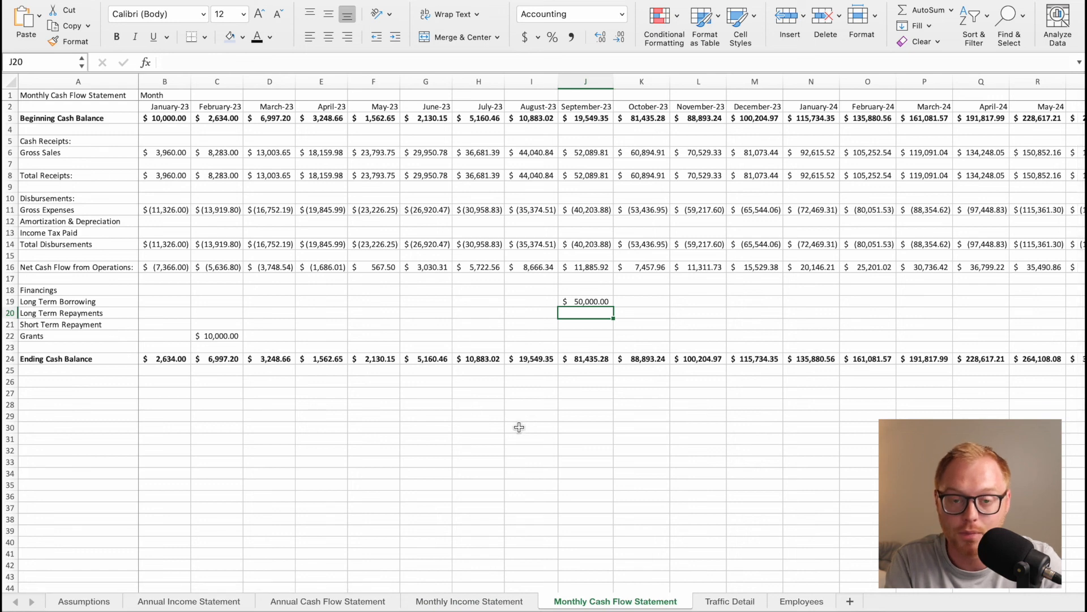
pyautogui.click(94, 605)
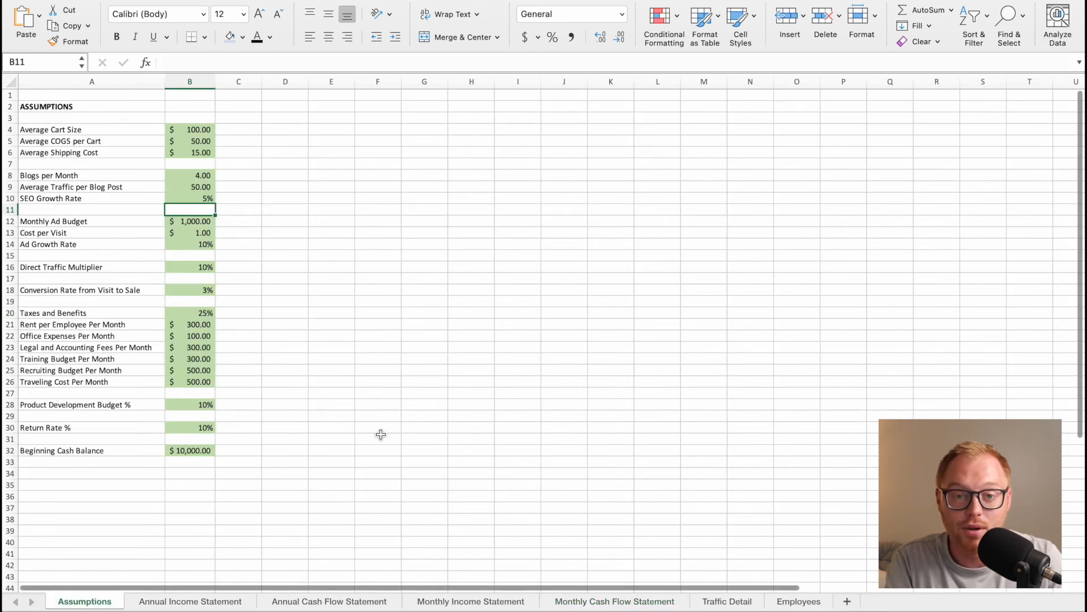